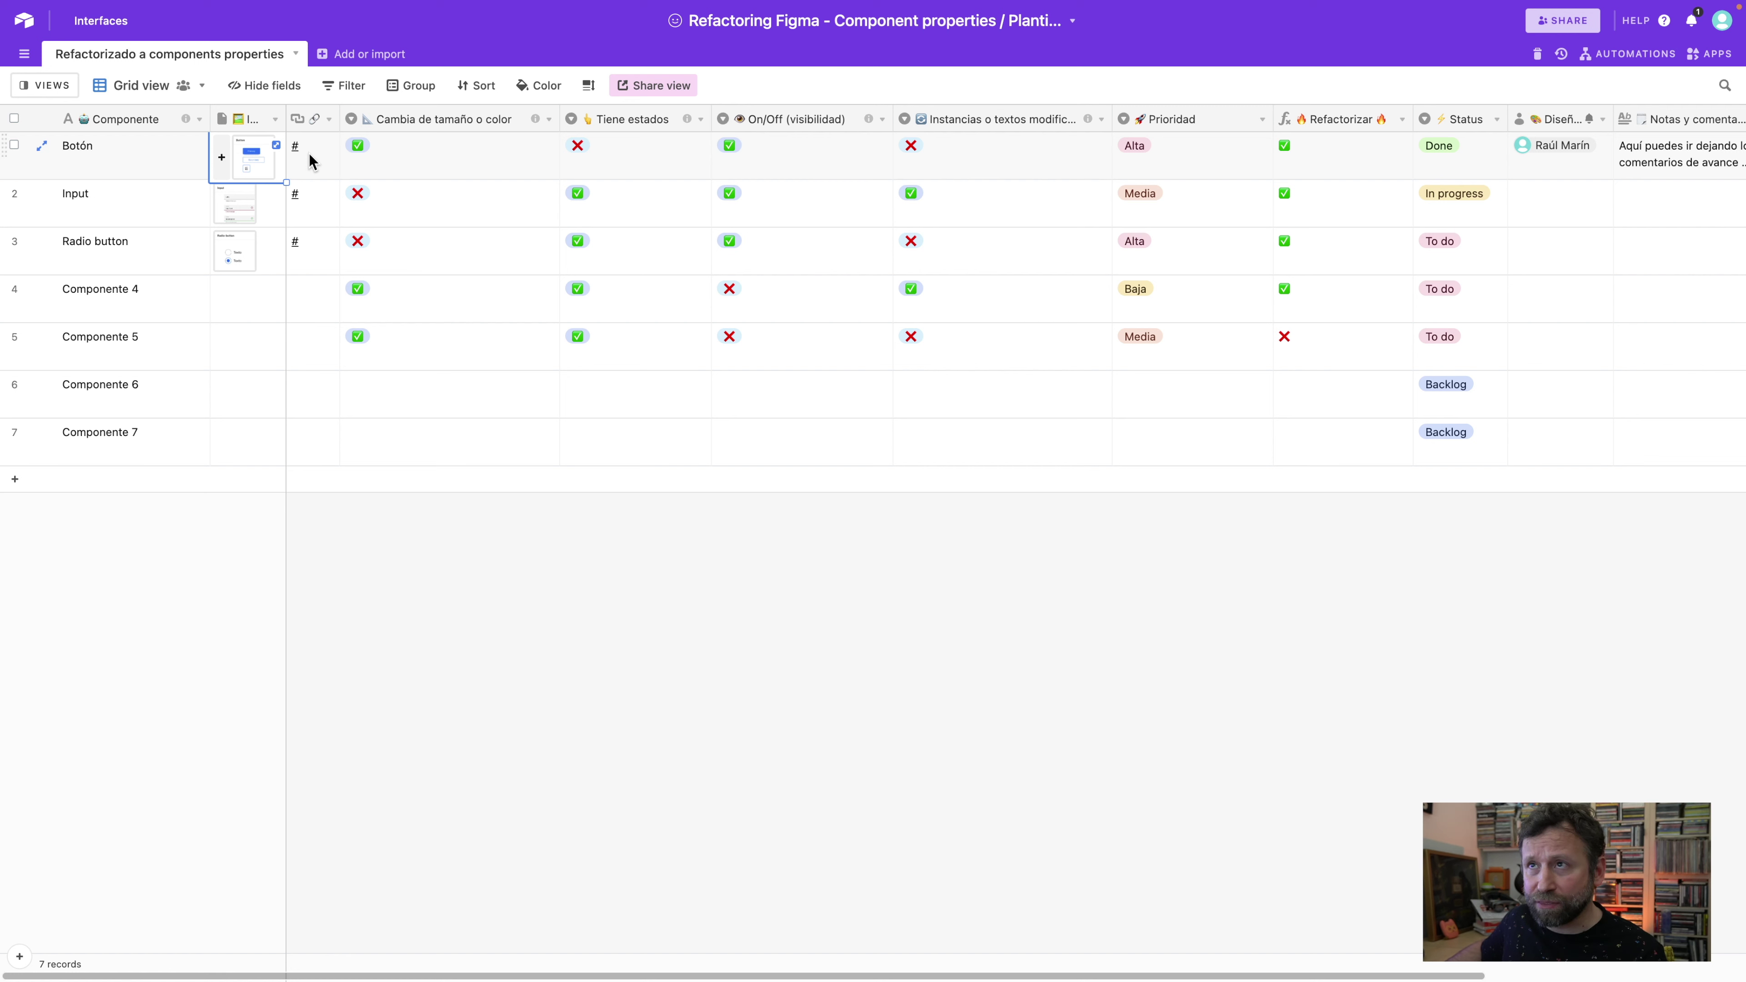
- Switch the Botón row's "Cambia de tamaño o color" value to ❌ and back to ✅
{"action": "mouse_move", "coordinate": [534, 121]}
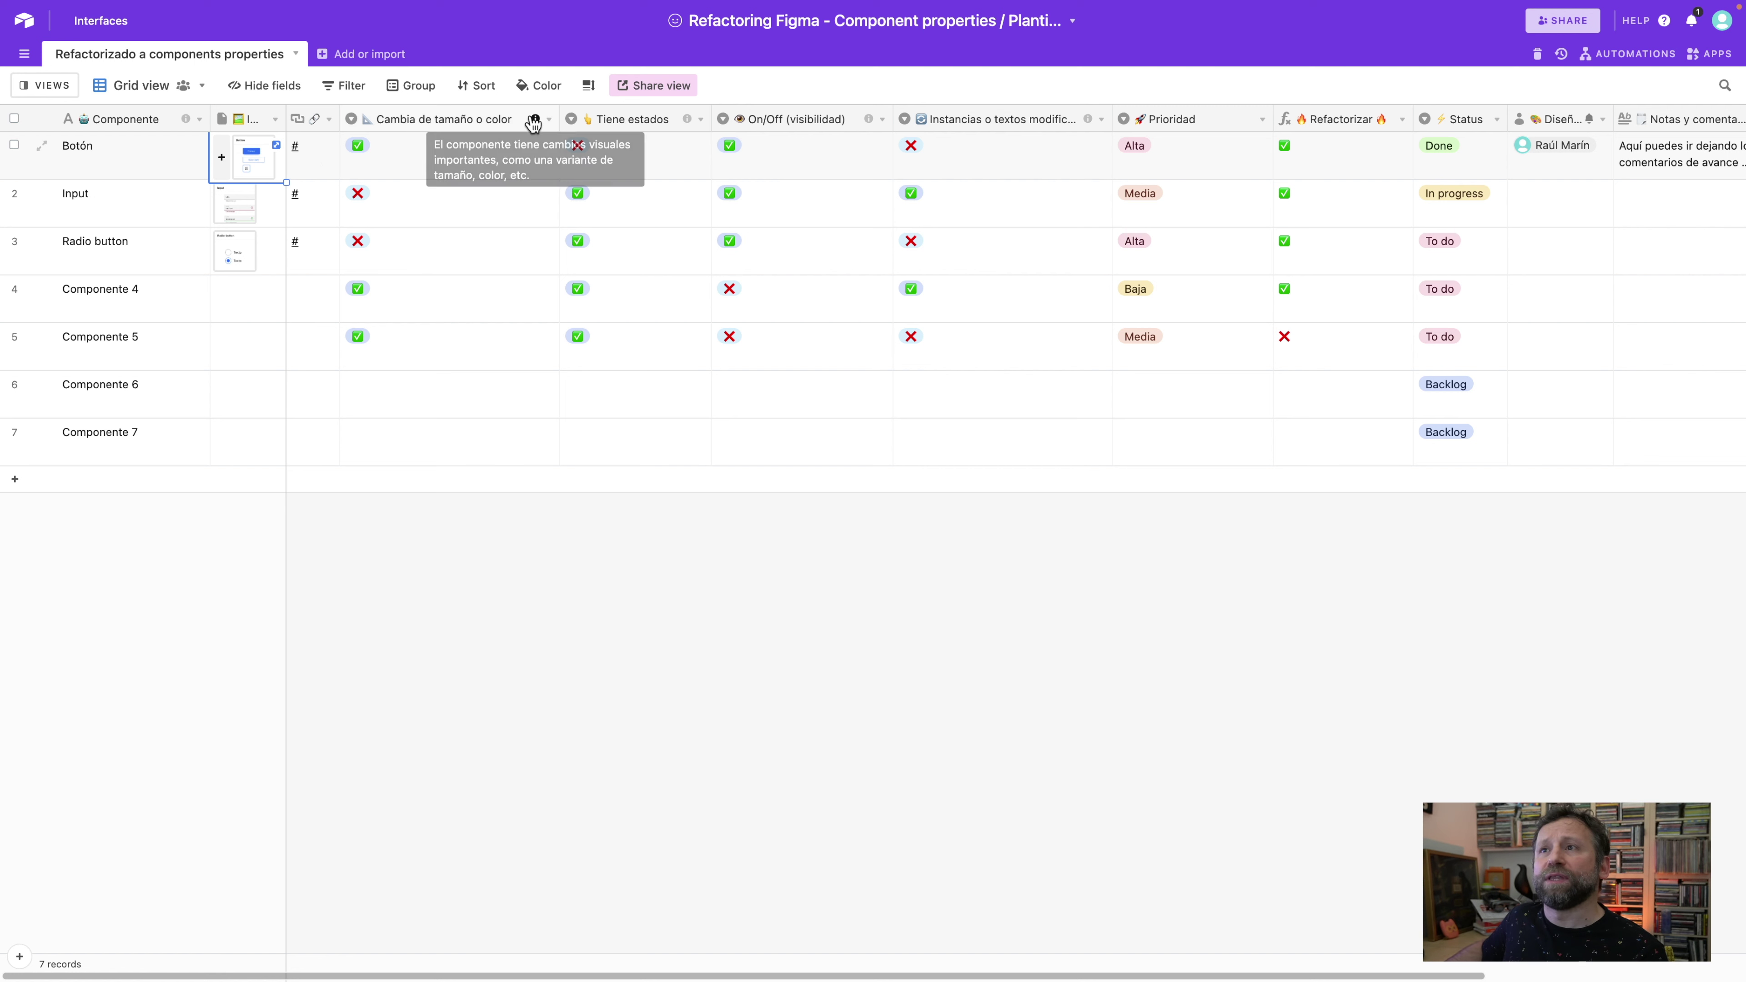
{"action": "left_click", "coordinate": [406, 153]}
{"action": "left_click", "coordinate": [406, 155]}
{"action": "left_click", "coordinate": [399, 267]}
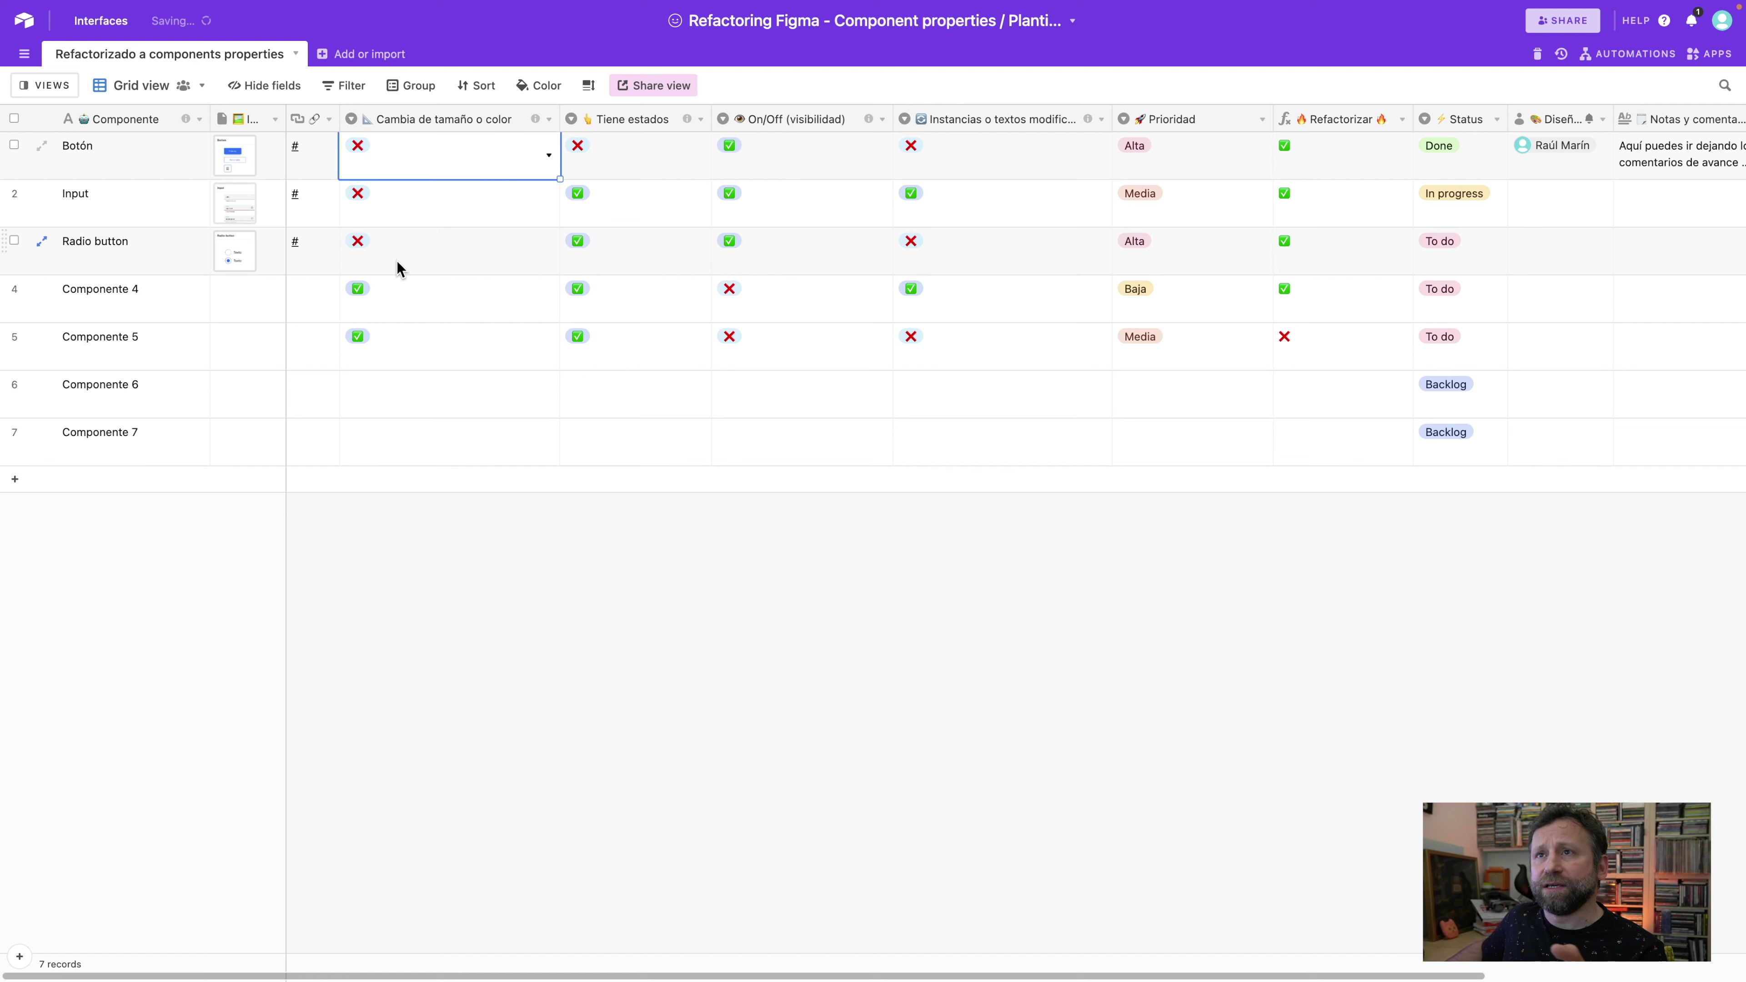
{"action": "left_click", "coordinate": [434, 163]}
{"action": "left_click", "coordinate": [436, 234]}
- Examine the criteria values of the Botón, Componente 5 and Radio button rows and how they relate to the Refactorizar column
{"action": "left_click", "coordinate": [639, 147]}
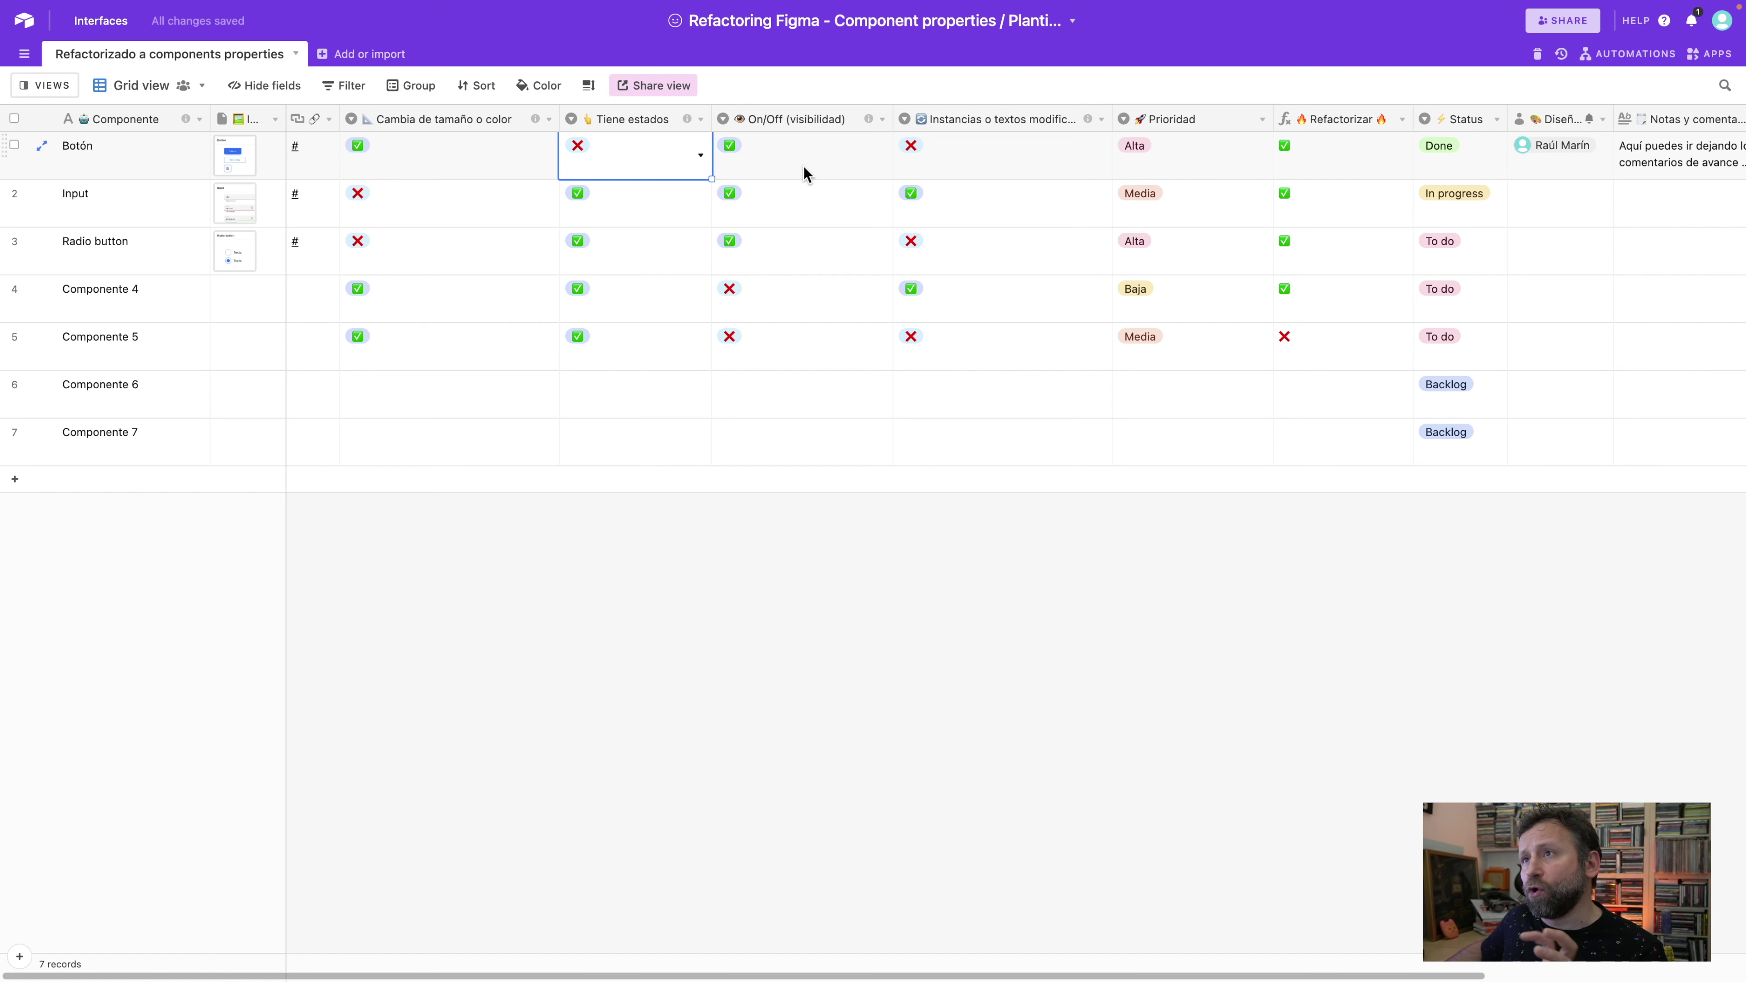
{"action": "left_click", "coordinate": [1030, 150]}
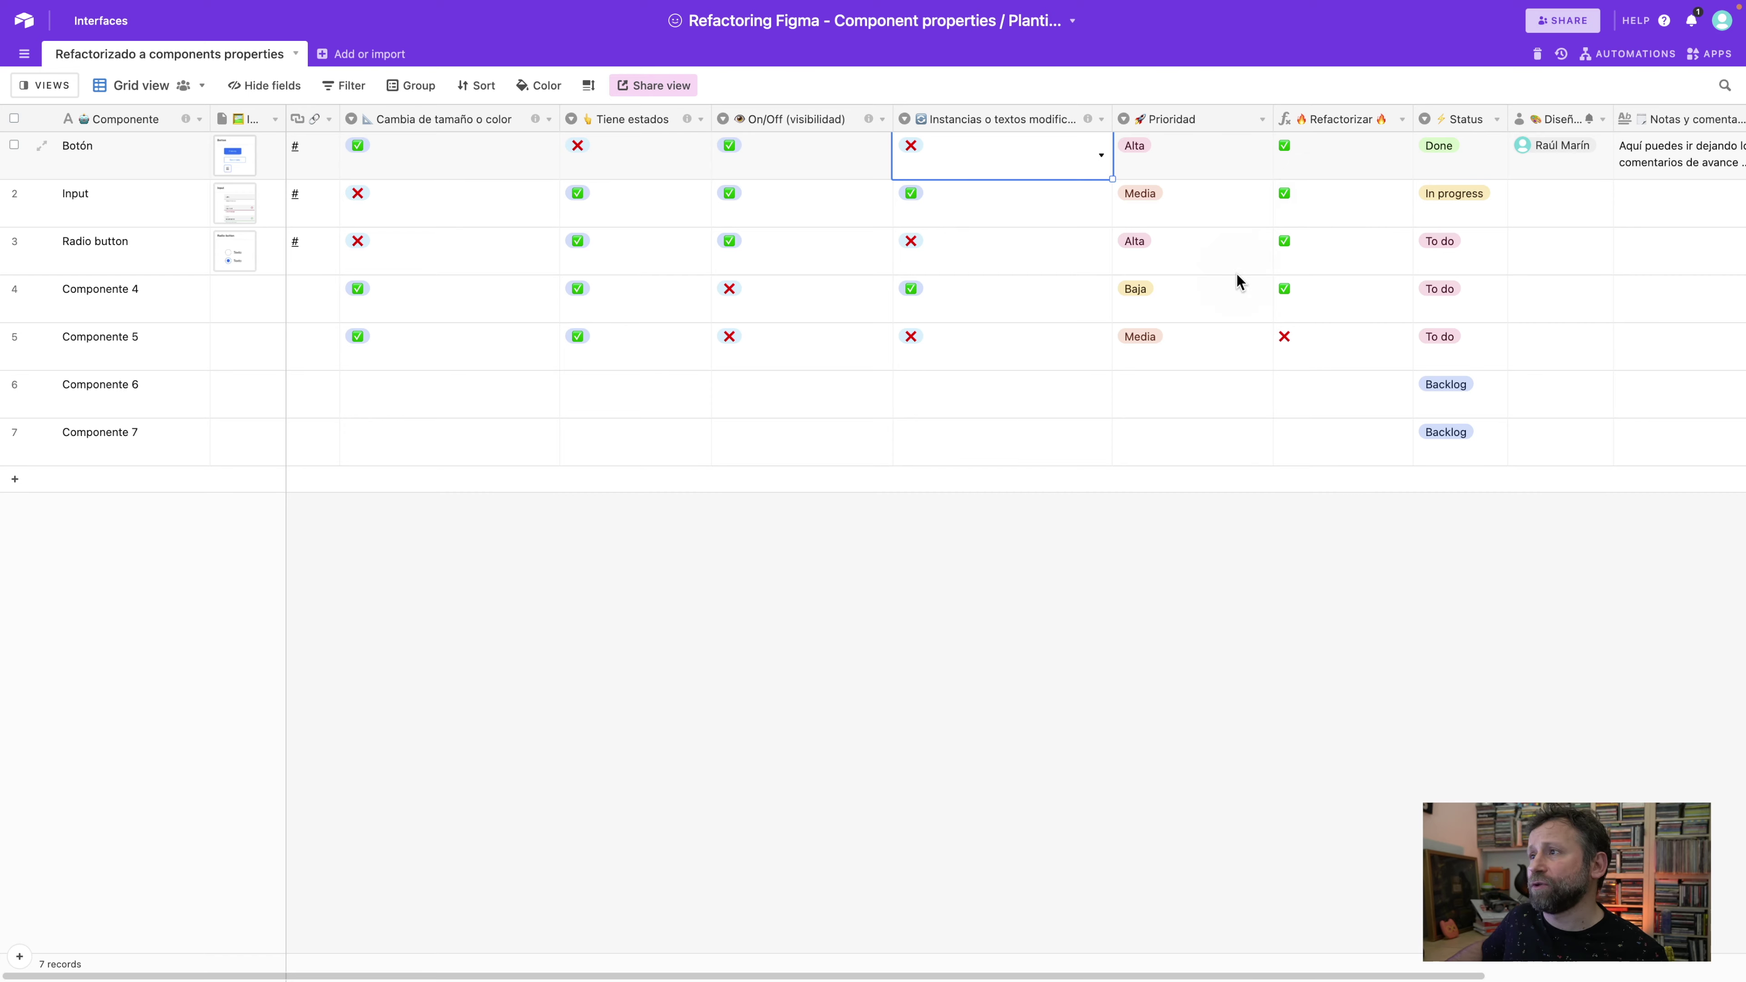
{"action": "left_click", "coordinate": [764, 344]}
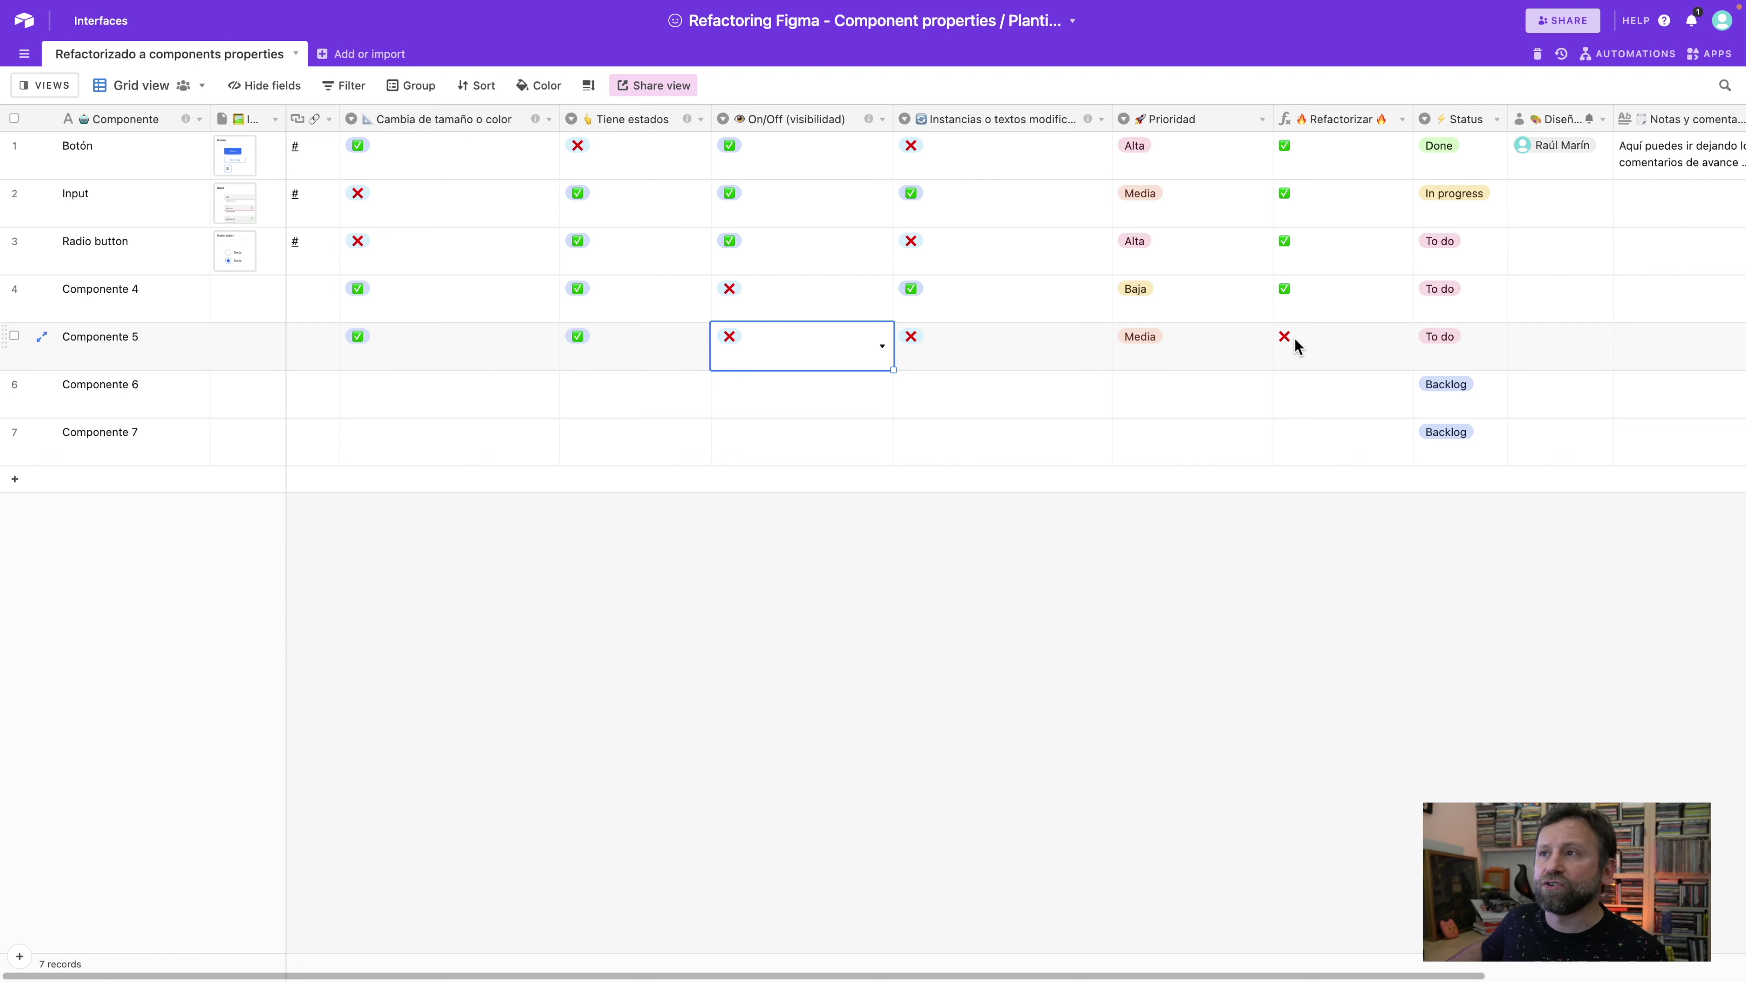
{"action": "left_click", "coordinate": [752, 255]}
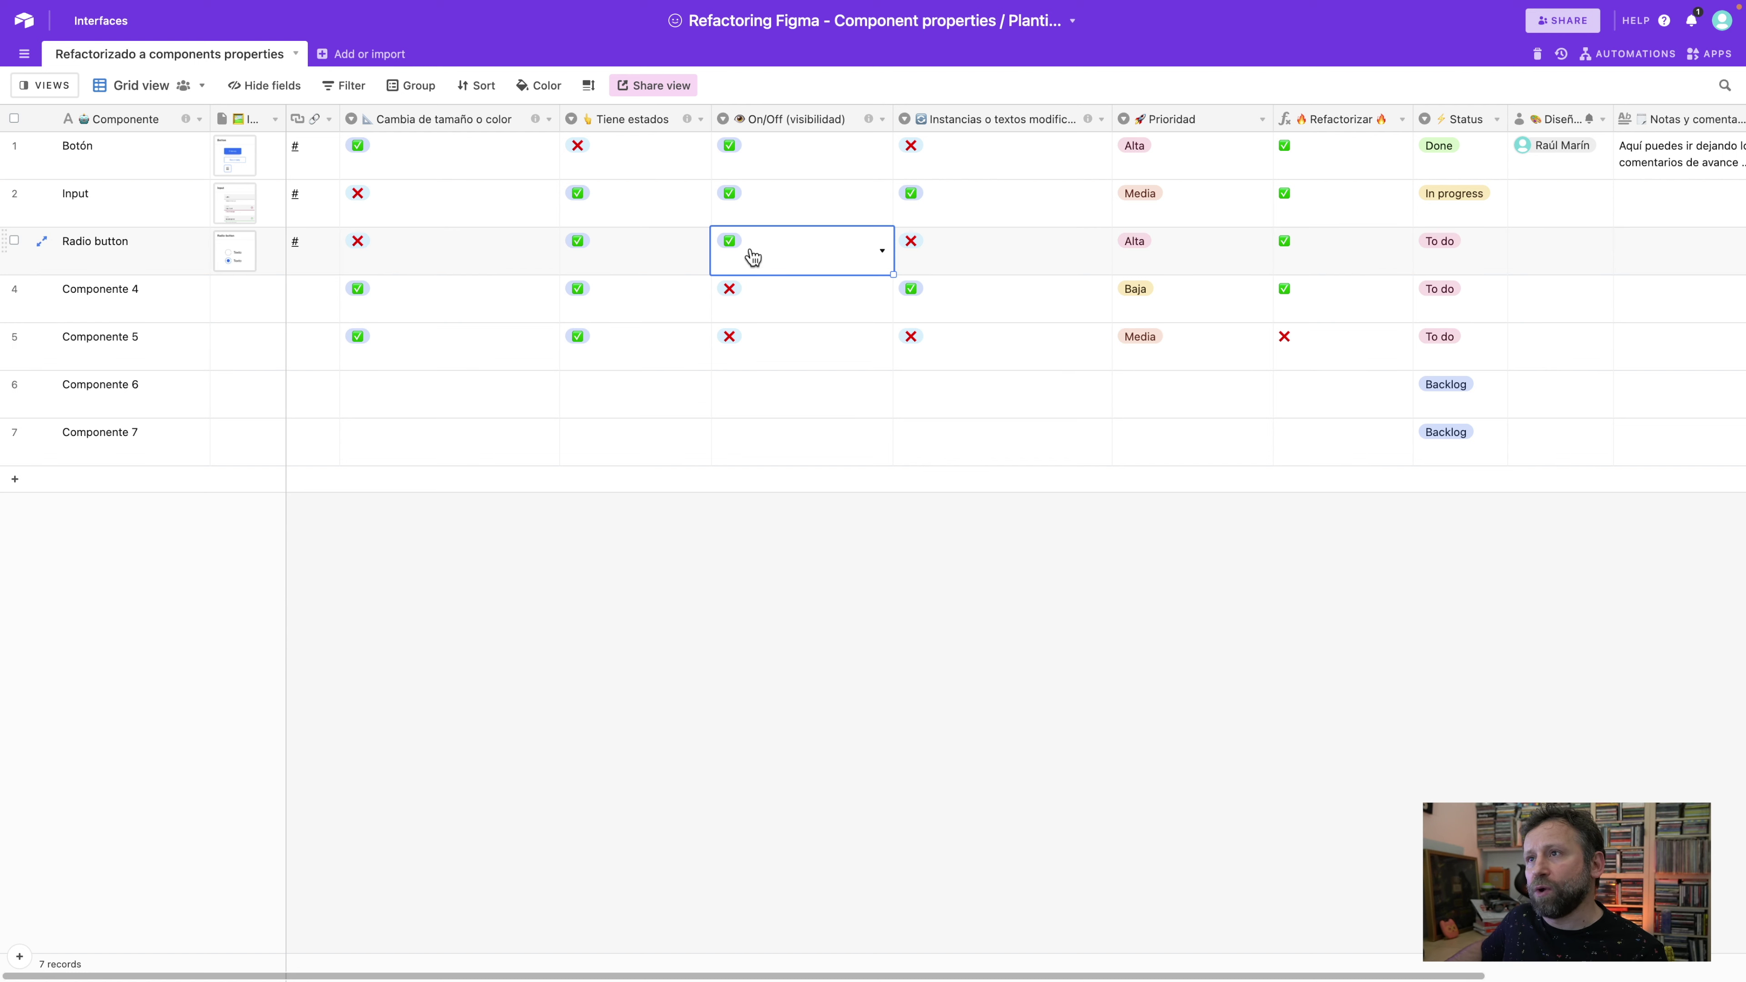
{"action": "left_click", "coordinate": [954, 254]}
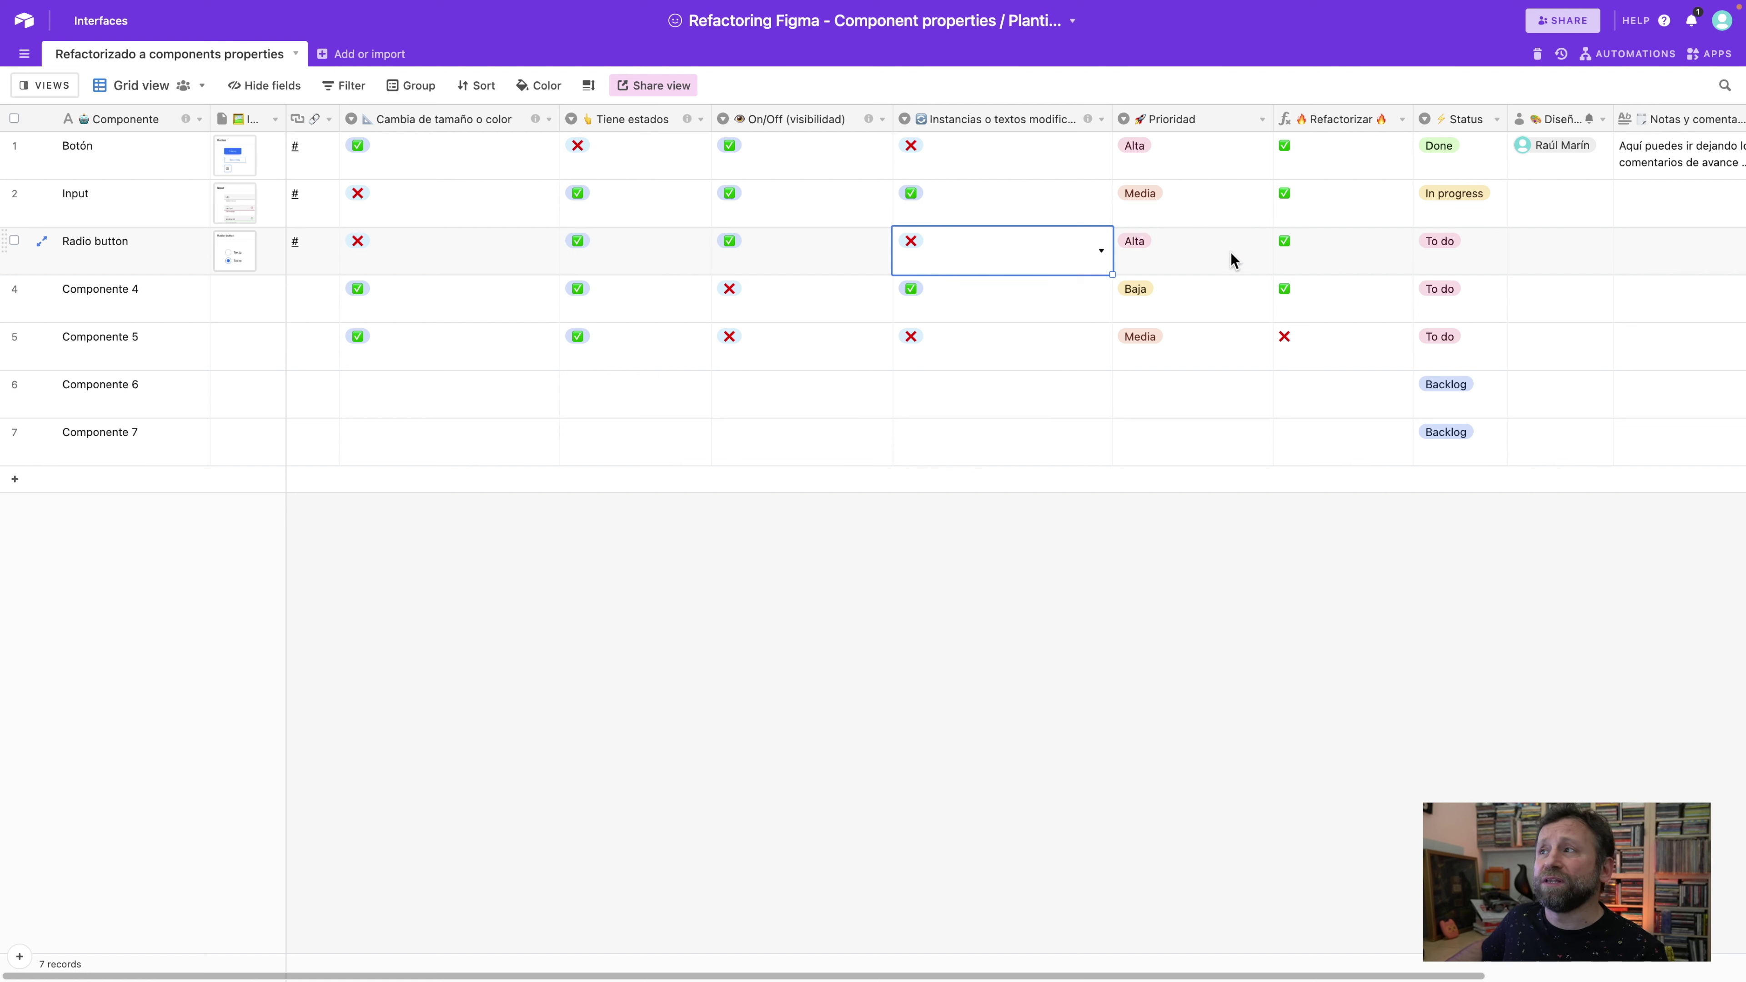
{"action": "left_click", "coordinate": [1305, 254]}
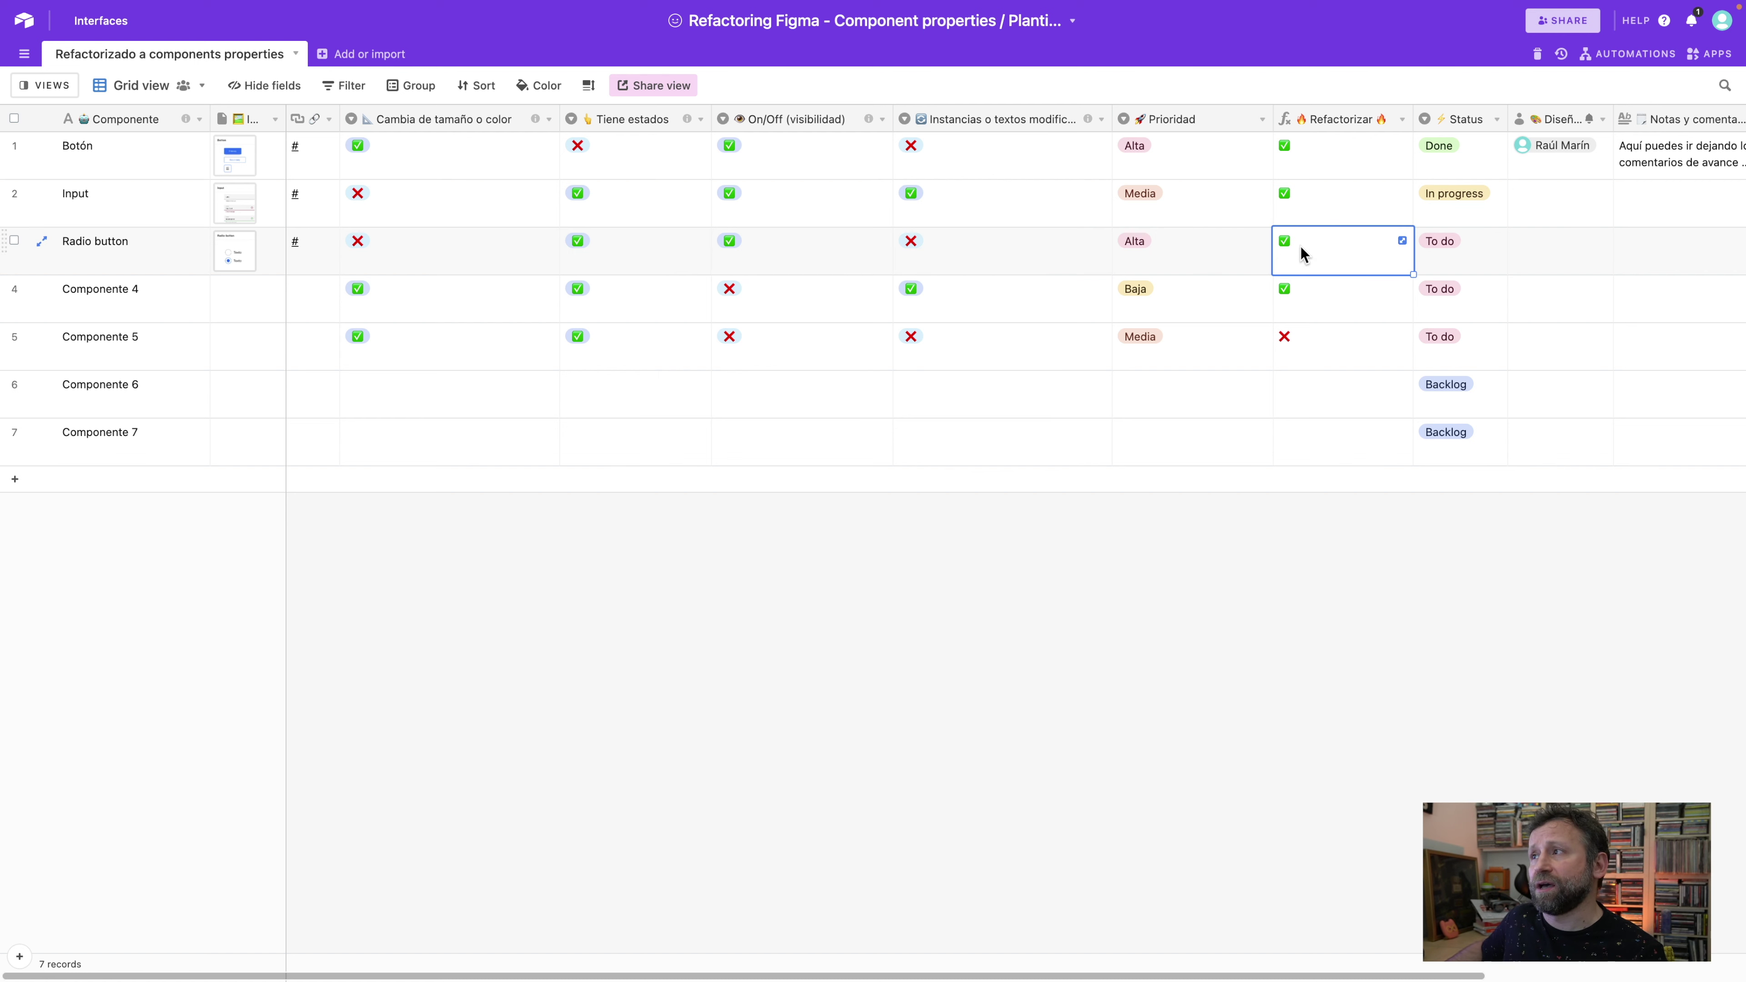
- Switch Componente 5's value for modifiable instances or texts to ✅ and back to ❌, and deselect the cell
{"action": "left_click", "coordinate": [924, 342]}
{"action": "left_click", "coordinate": [923, 343]}
{"action": "left_click", "coordinate": [920, 401]}
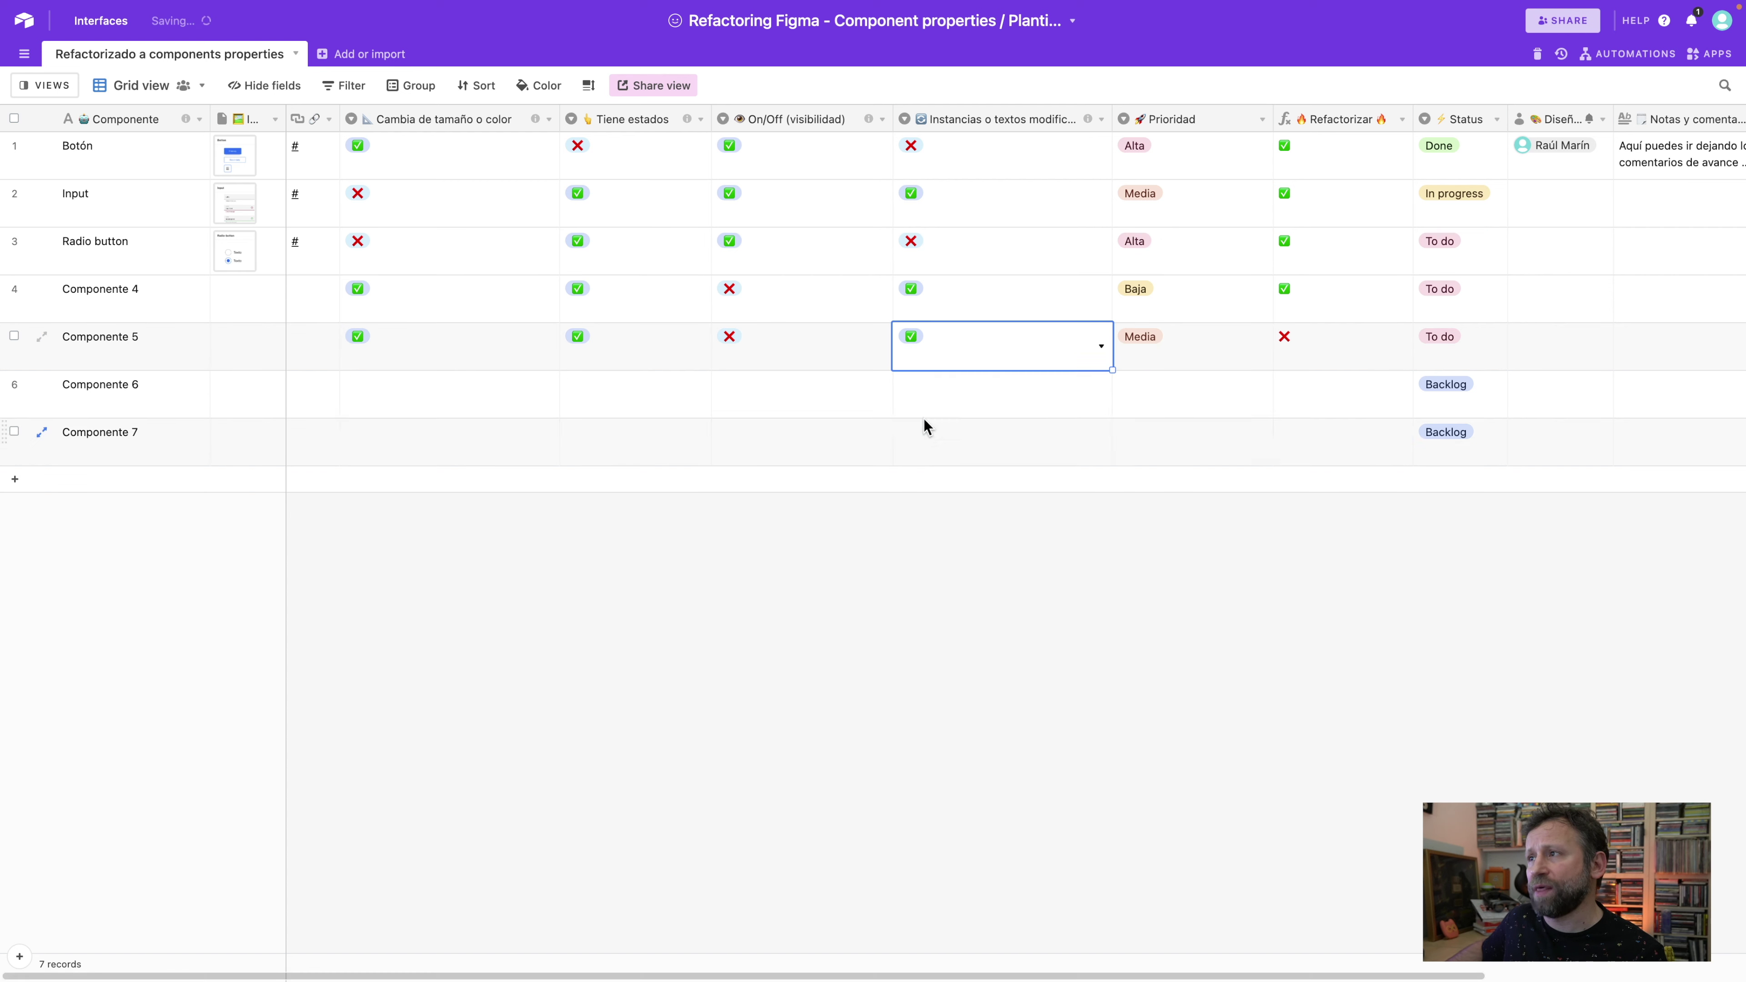
{"action": "left_click", "coordinate": [936, 347]}
{"action": "left_click", "coordinate": [938, 456]}
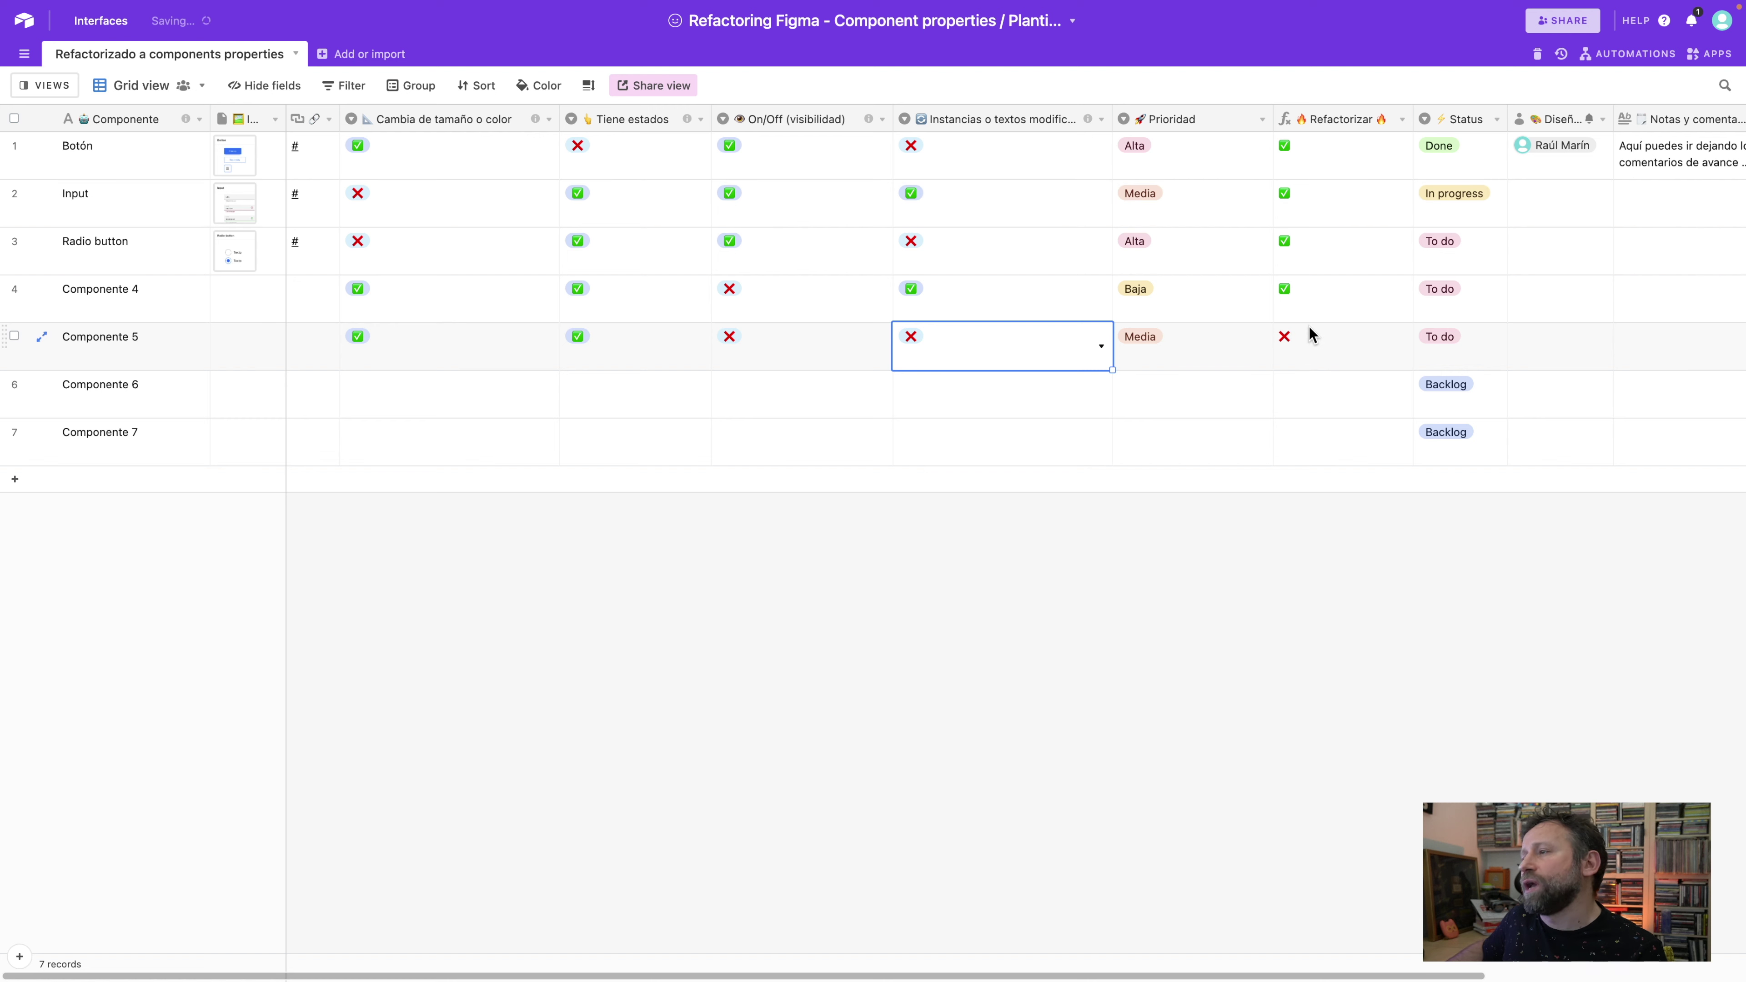
{"action": "left_click", "coordinate": [1230, 552]}
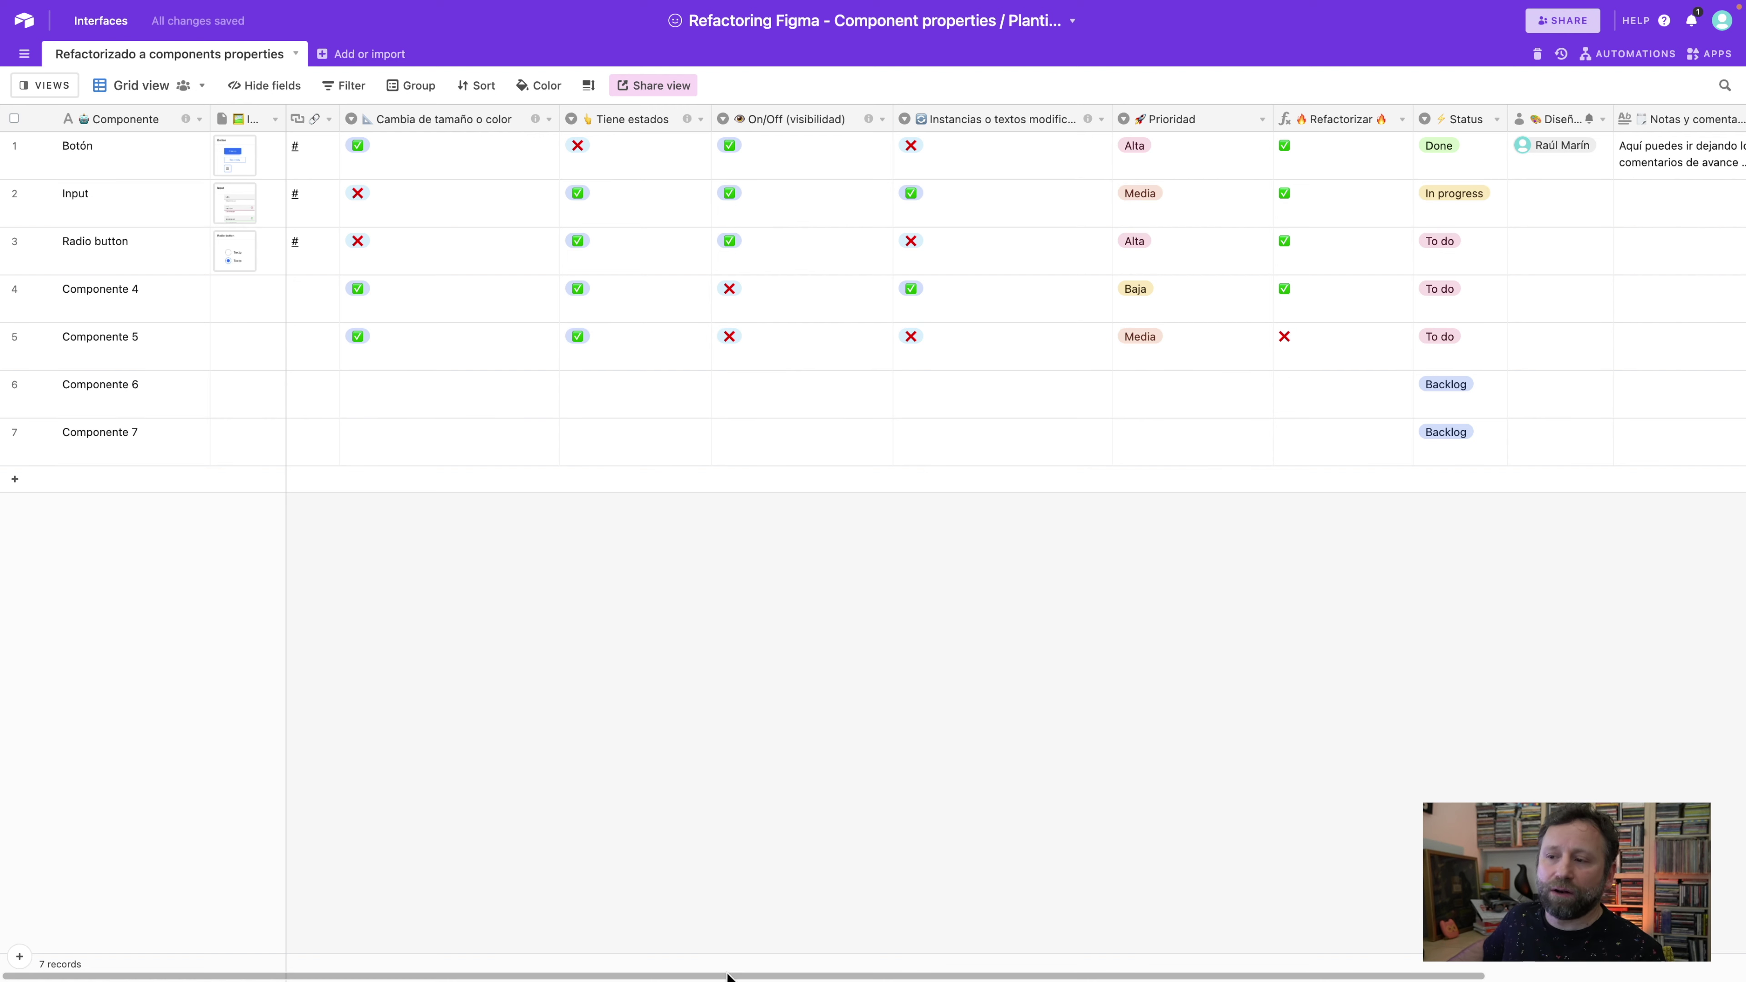
- Set the Status of the Input row to "To do" and that of the Radio button row to "In progress"
{"action": "left_click_drag", "start_coordinate": [755, 975], "coordinate": [1087, 975]}
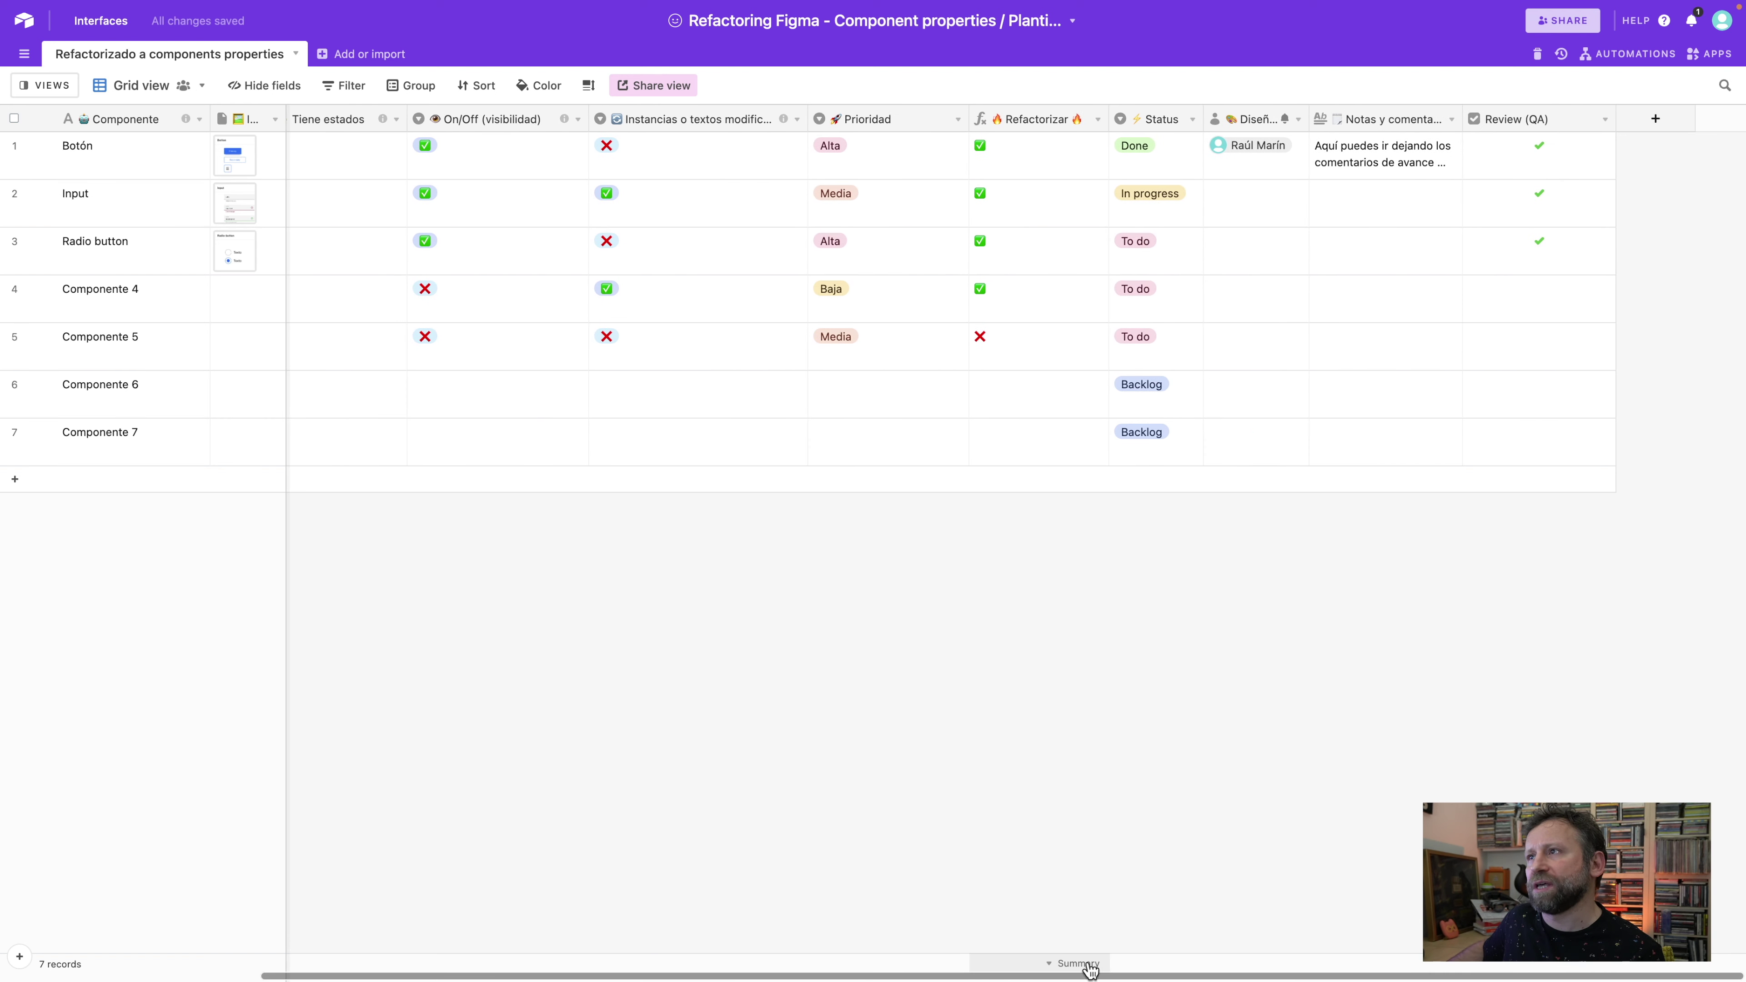
{"action": "left_click", "coordinate": [1149, 206]}
{"action": "left_click", "coordinate": [1157, 203]}
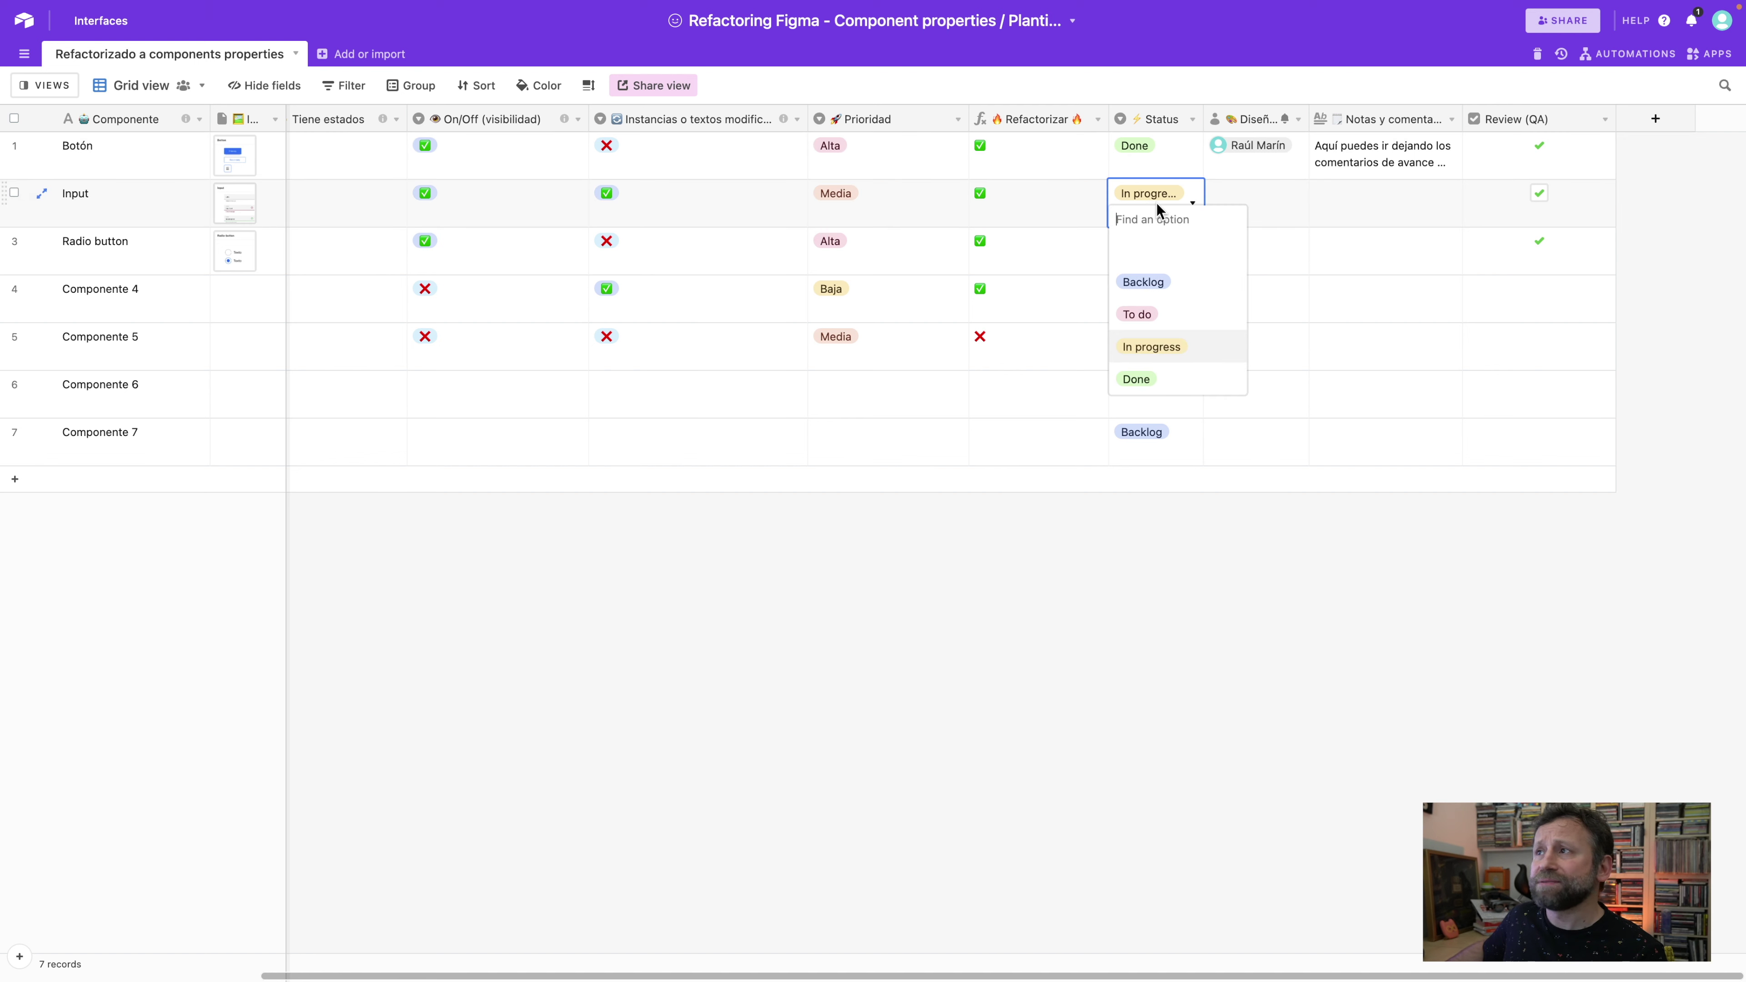
{"action": "left_click", "coordinate": [1149, 315]}
{"action": "left_click", "coordinate": [1160, 245]}
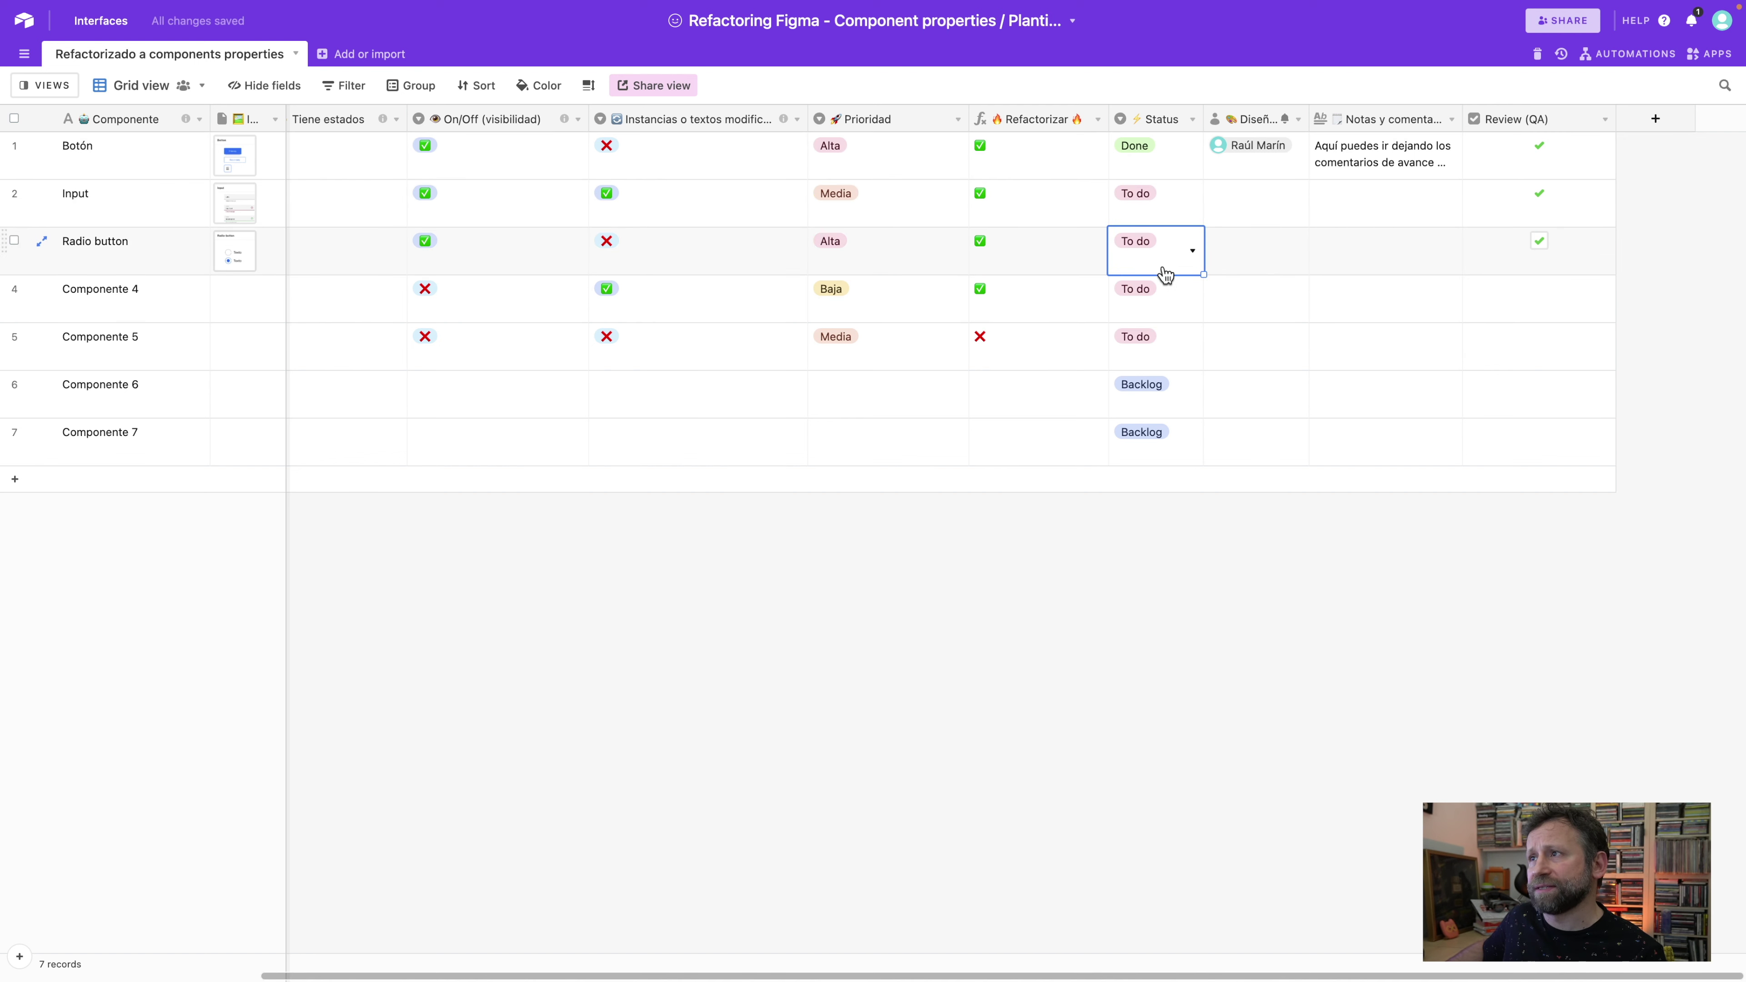
{"action": "left_click", "coordinate": [1167, 268]}
{"action": "left_click", "coordinate": [1161, 394]}
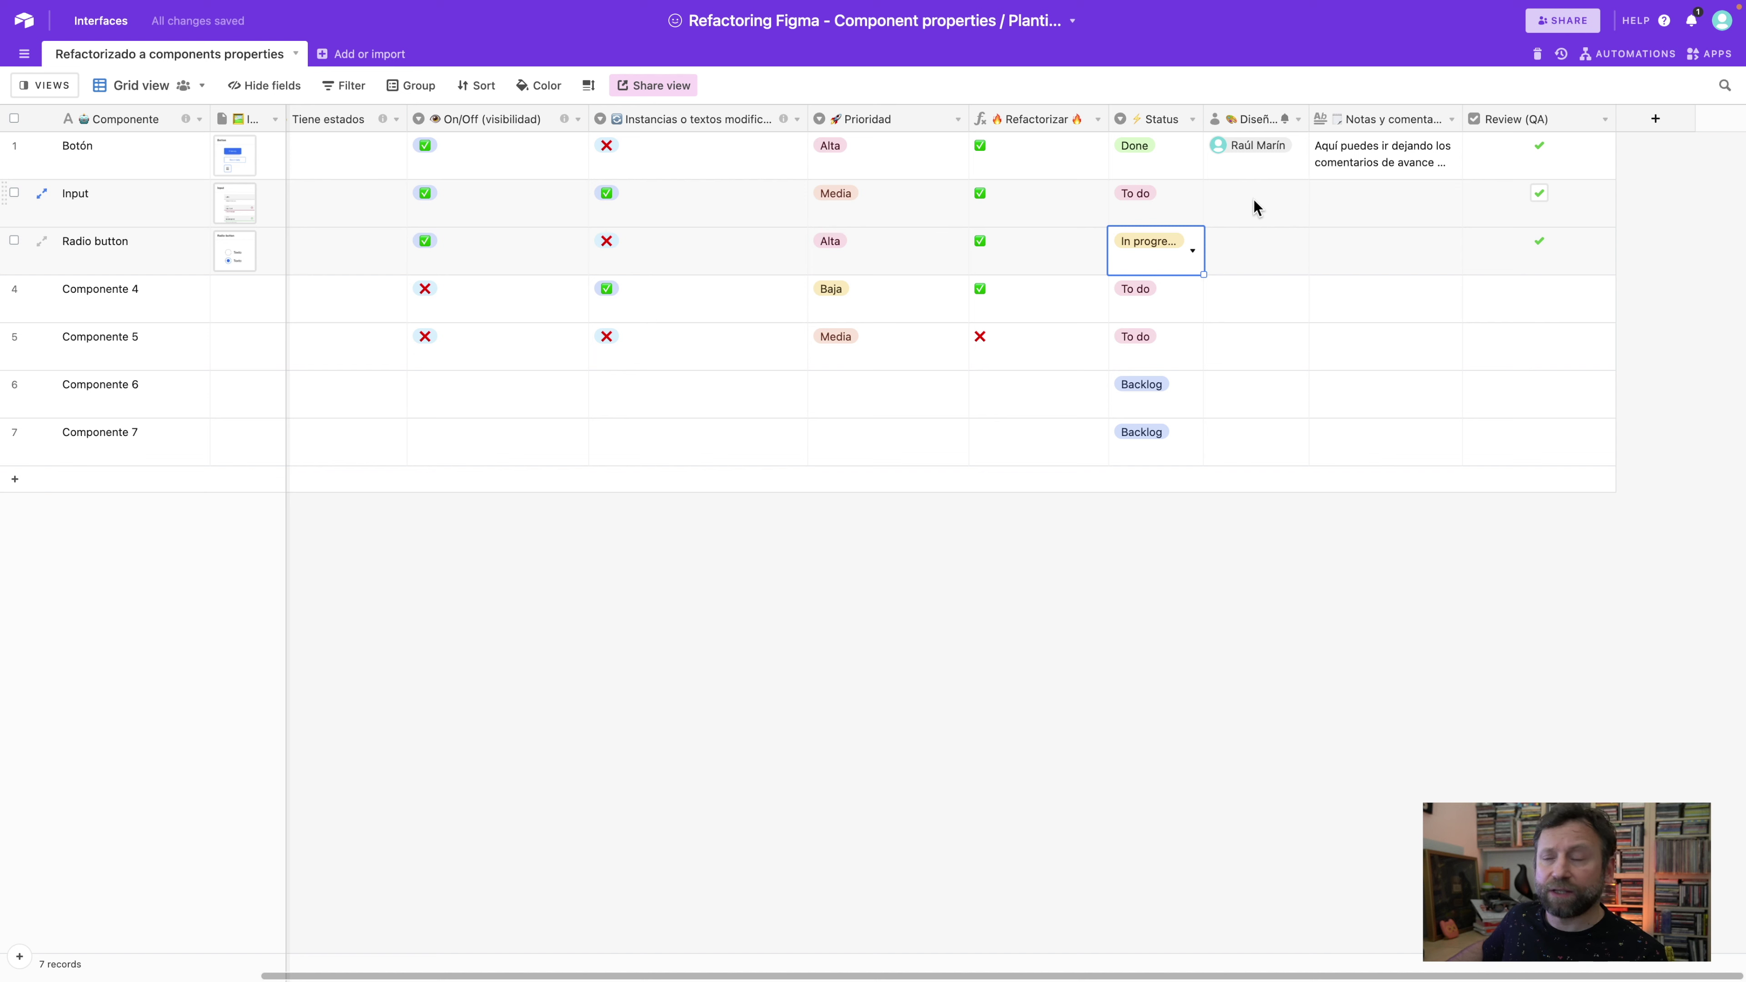
- Check the notes and Review (QA) cells of the Botón row
{"action": "left_click", "coordinate": [1379, 155]}
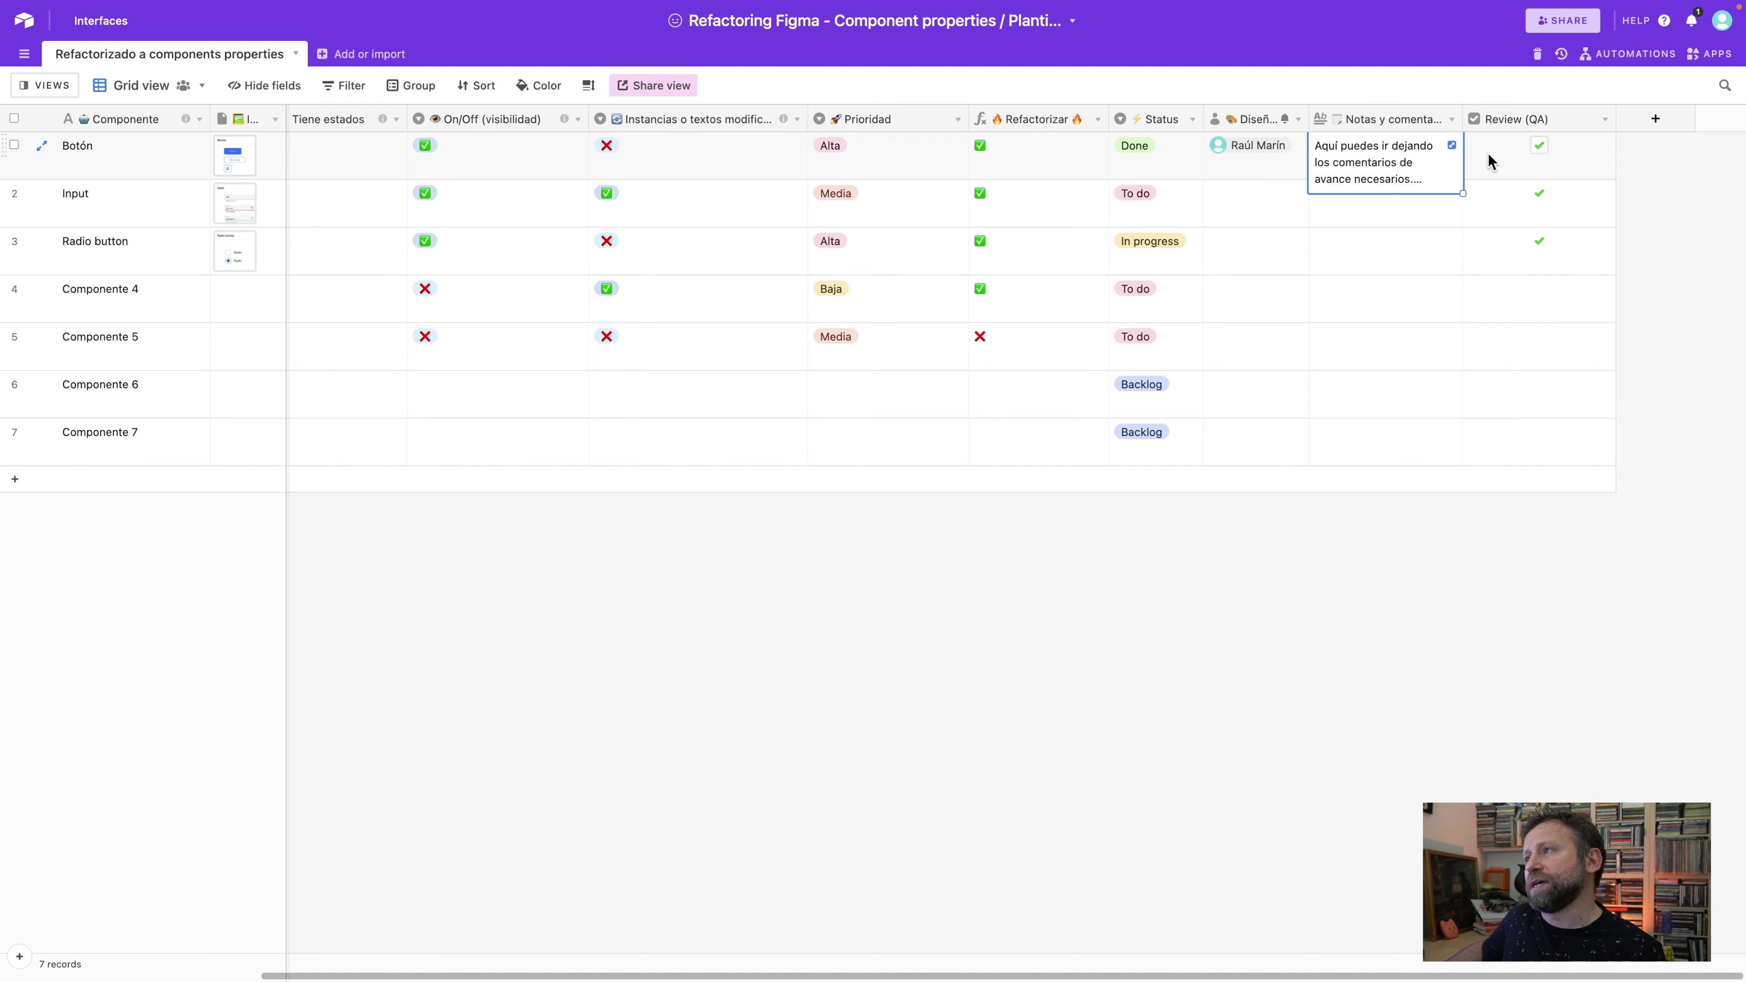
{"action": "left_click", "coordinate": [1503, 157]}
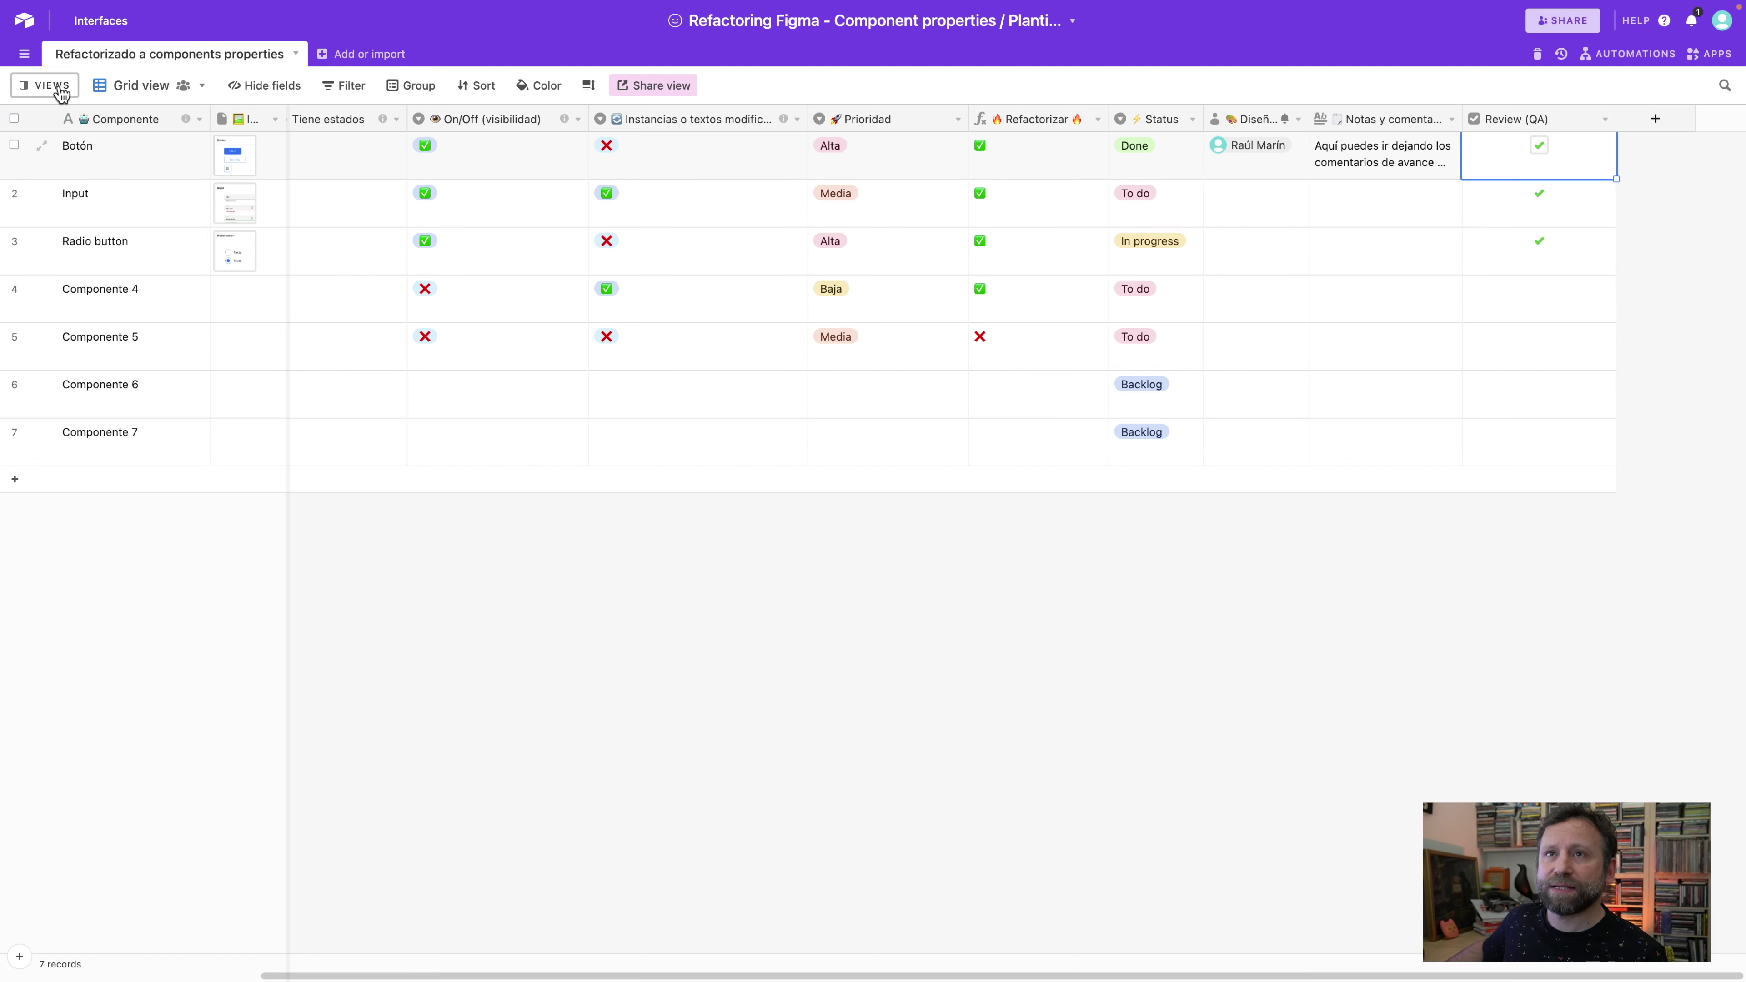
- Show the table in its Kanban view and look over the Input and Radio button cards
{"action": "mouse_move", "coordinate": [55, 90]}
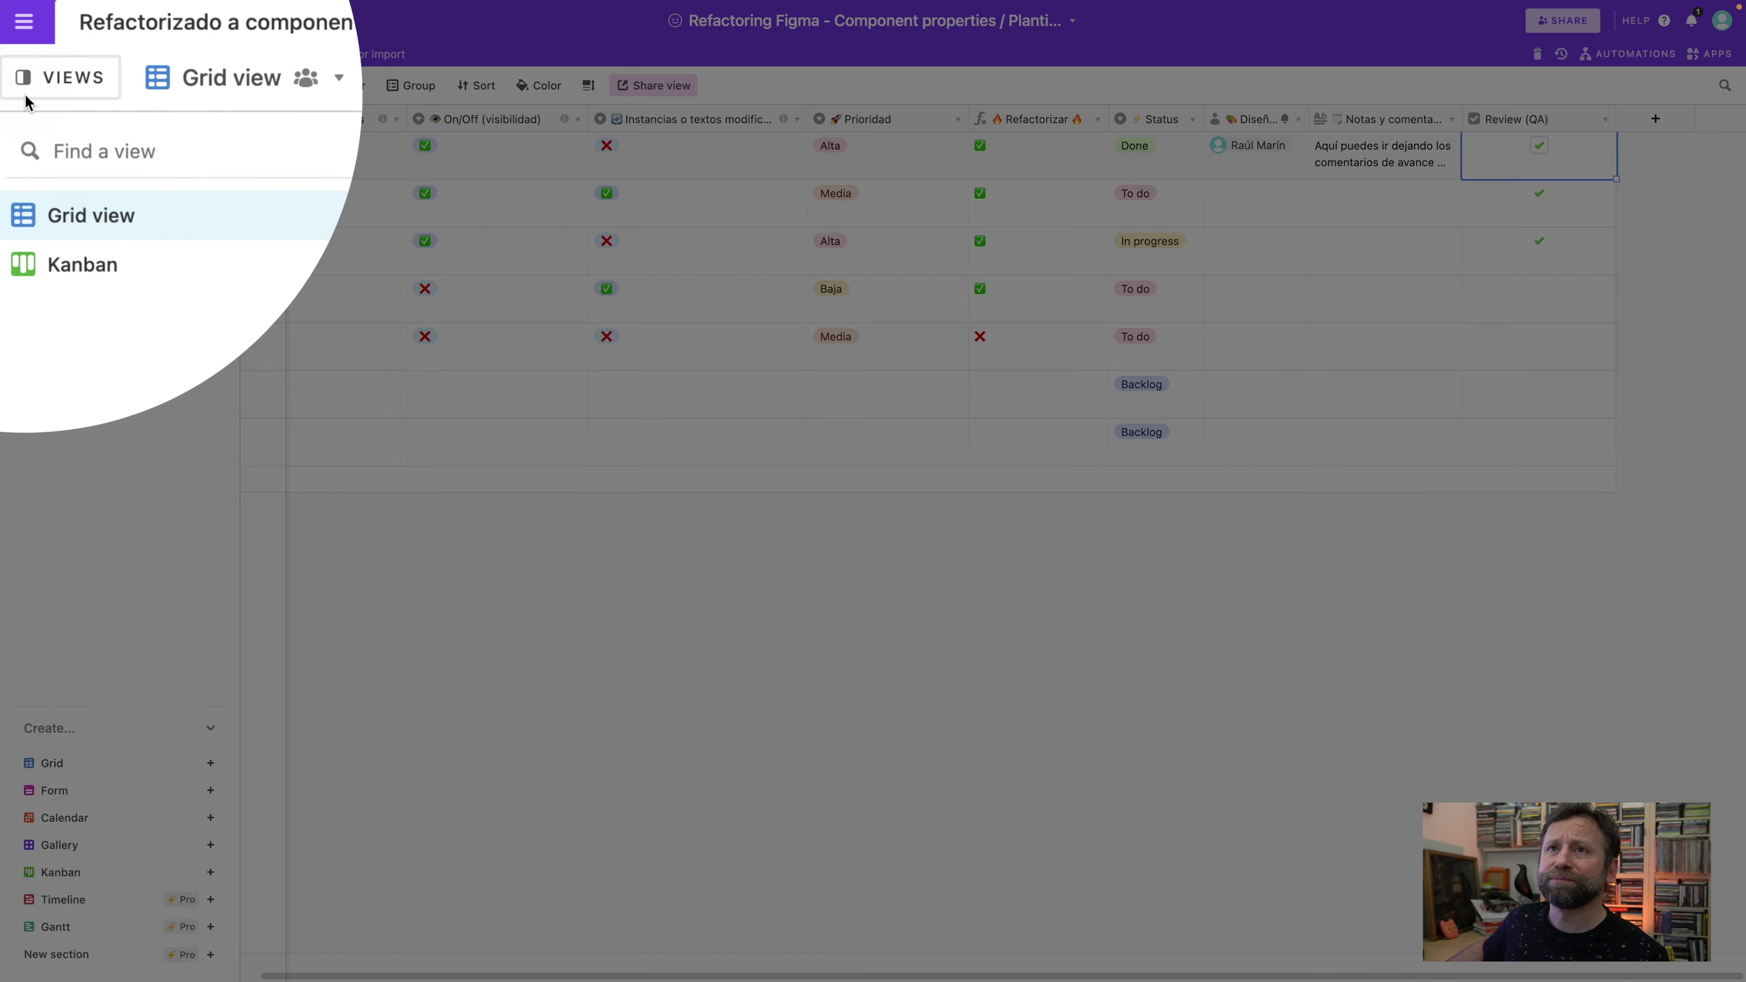
{"action": "left_click", "coordinate": [46, 90]}
{"action": "left_click", "coordinate": [45, 90]}
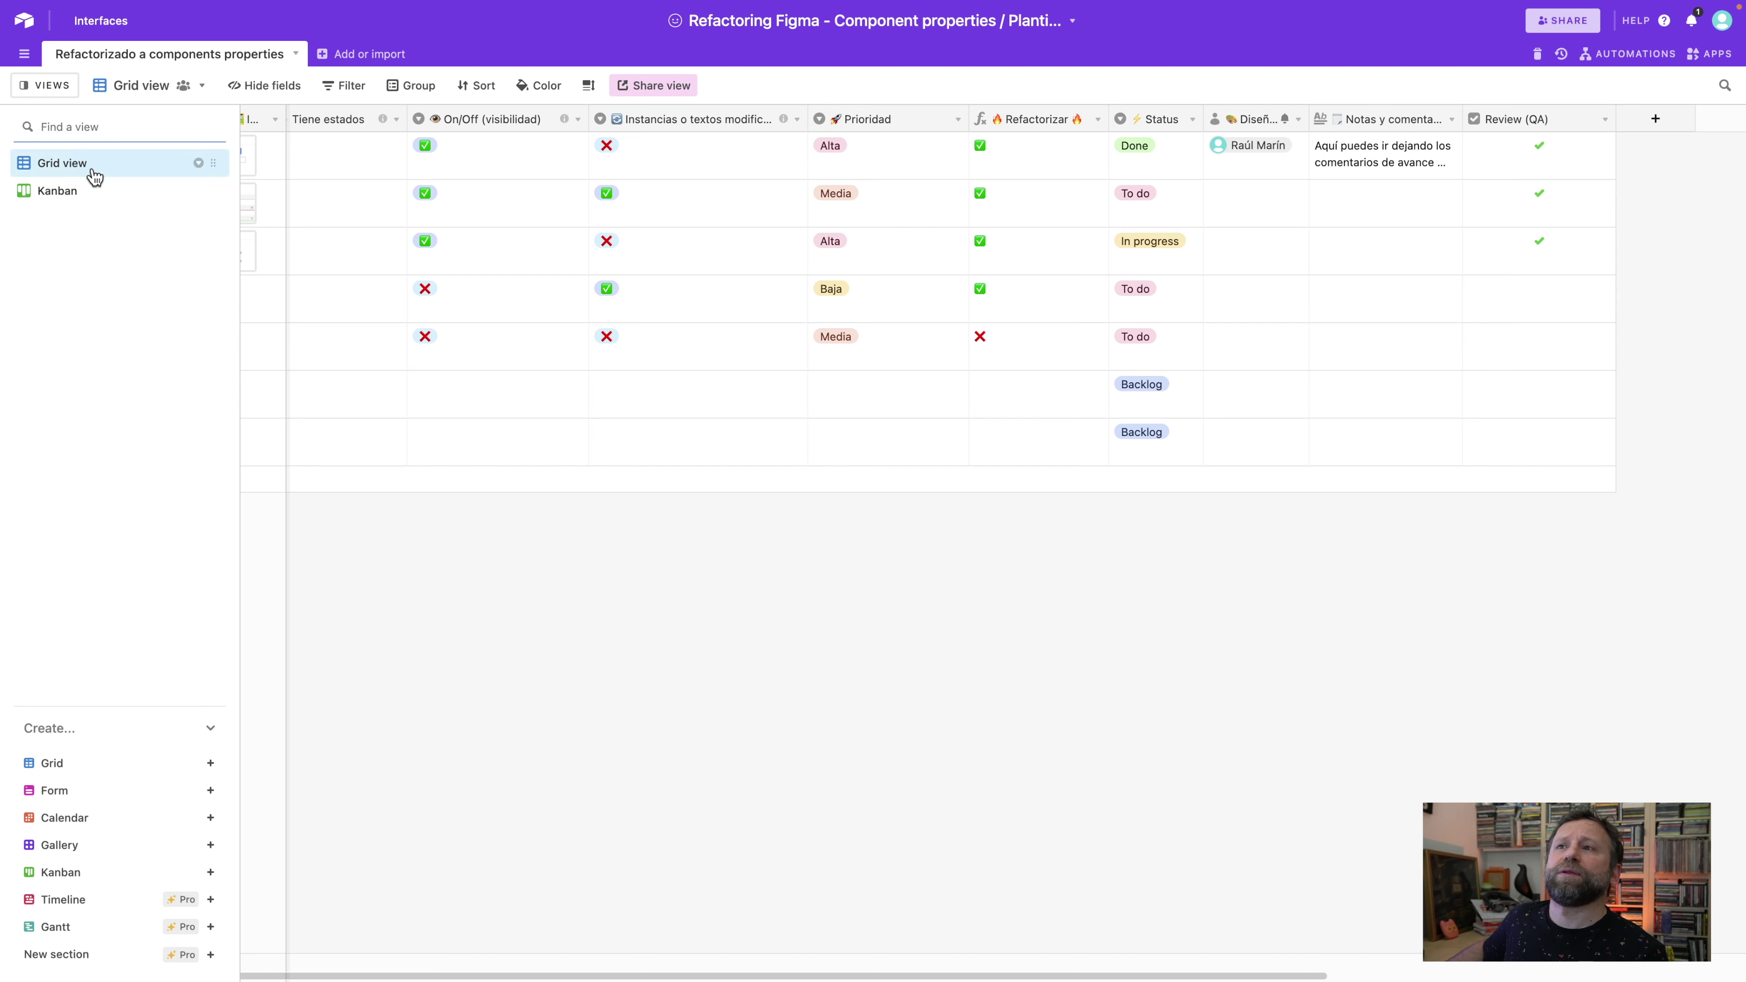
{"action": "left_click", "coordinate": [75, 195]}
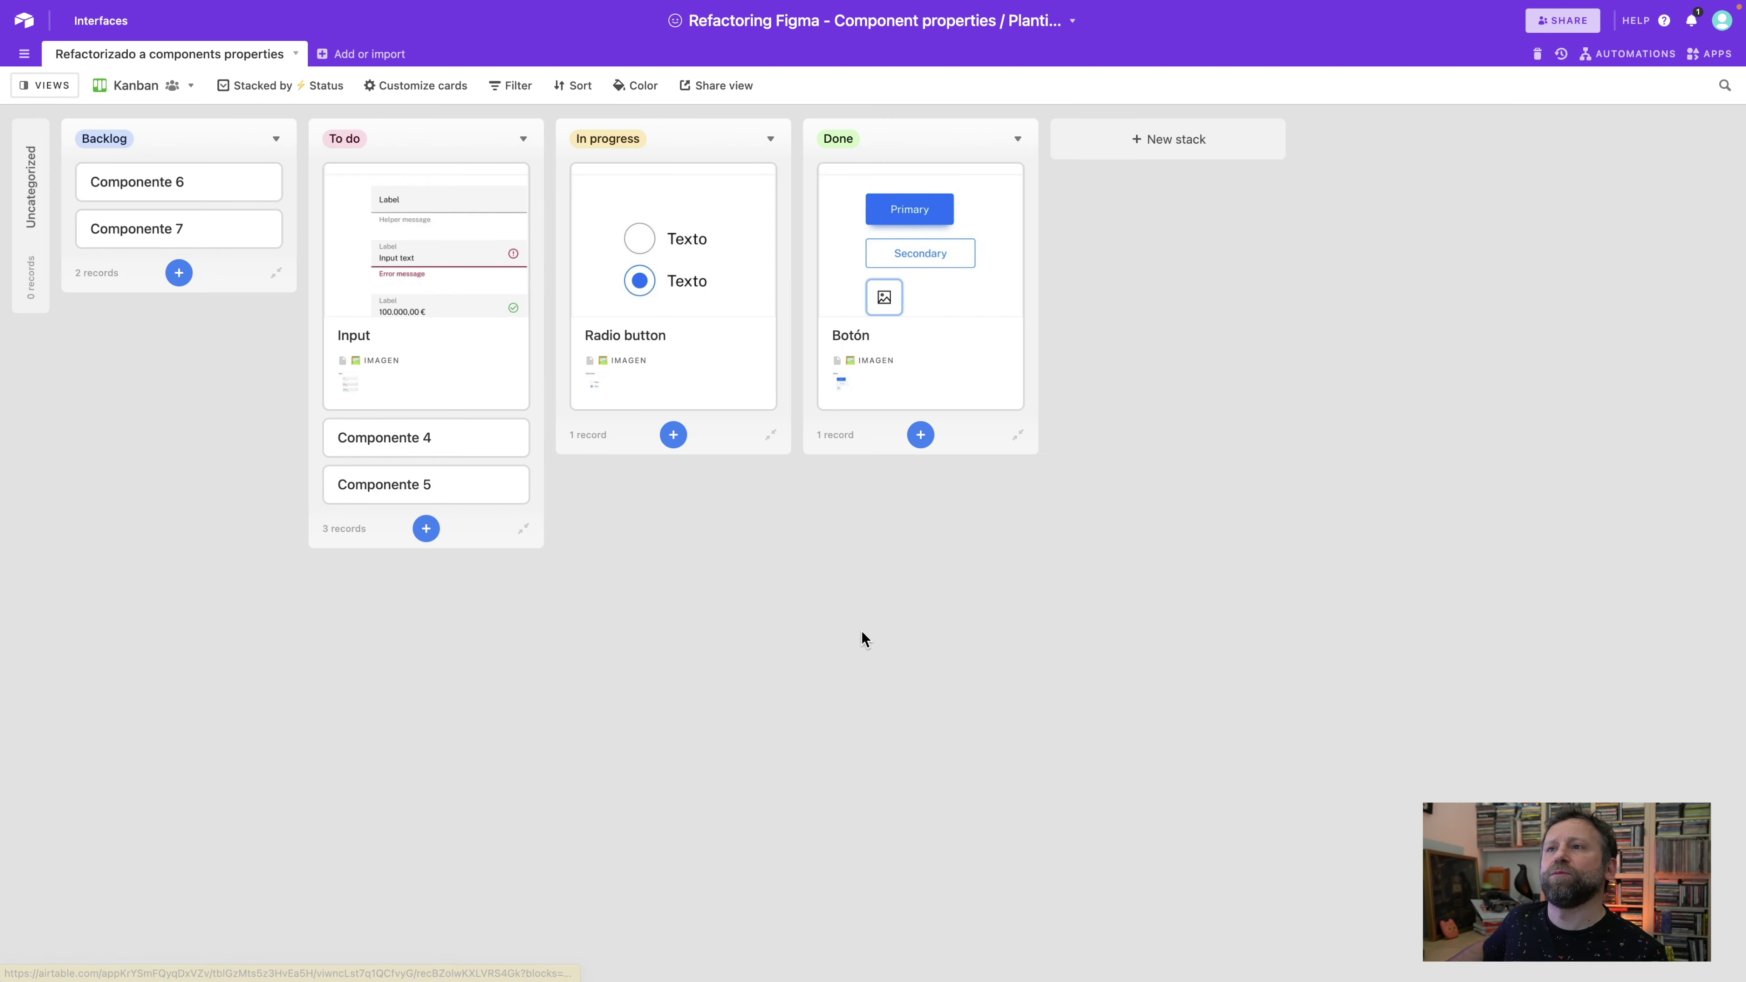
{"action": "left_click_drag", "start_coordinate": [455, 347], "coordinate": [468, 227]}
{"action": "mouse_move", "coordinate": [700, 295]}
{"action": "left_mouse_down"}
{"action": "mouse_move", "coordinate": [854, 253]}
{"action": "mouse_move", "coordinate": [702, 245]}
{"action": "mouse_move", "coordinate": [705, 262]}
{"action": "left_mouse_up"}
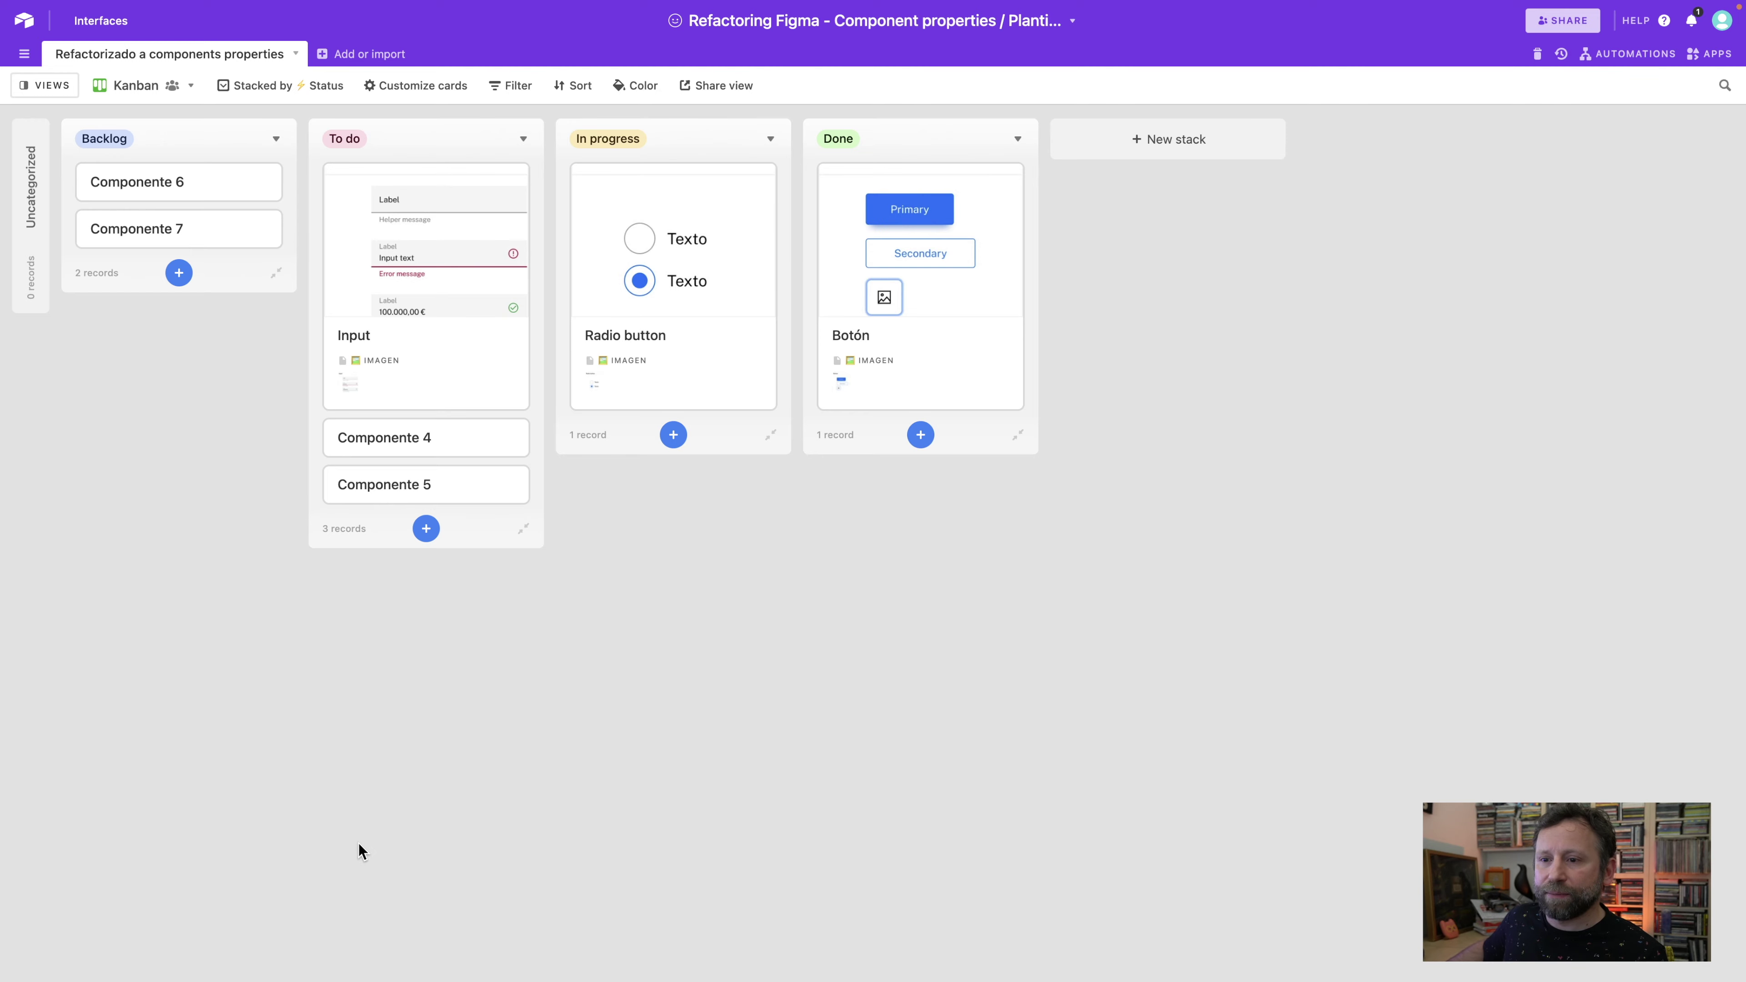
- Switch to the Component properties file in Figma and examine the properties diagram and the variant versus component properties comparison table
{"action": "left_click", "coordinate": [389, 970]}
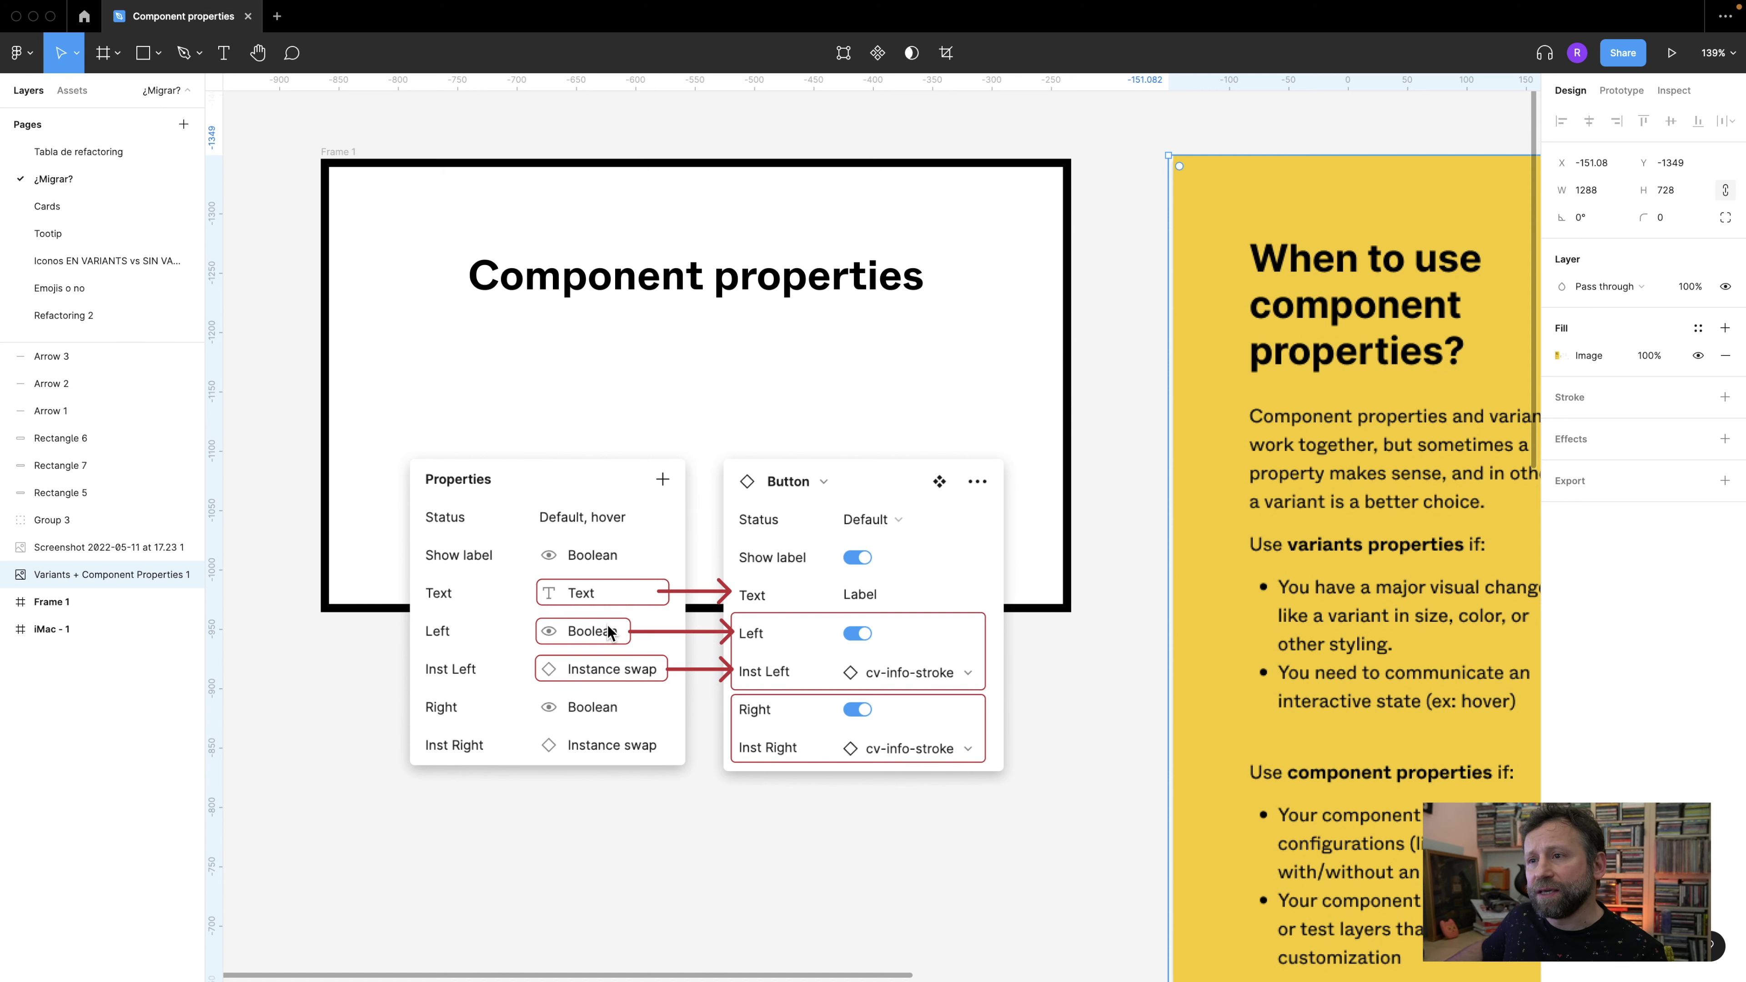
{"action": "scroll", "coordinate": [606, 630], "scroll_direction": "up", "scroll_amount": 3}
{"action": "scroll", "coordinate": [607, 630], "scroll_direction": "up", "scroll_amount": 3}
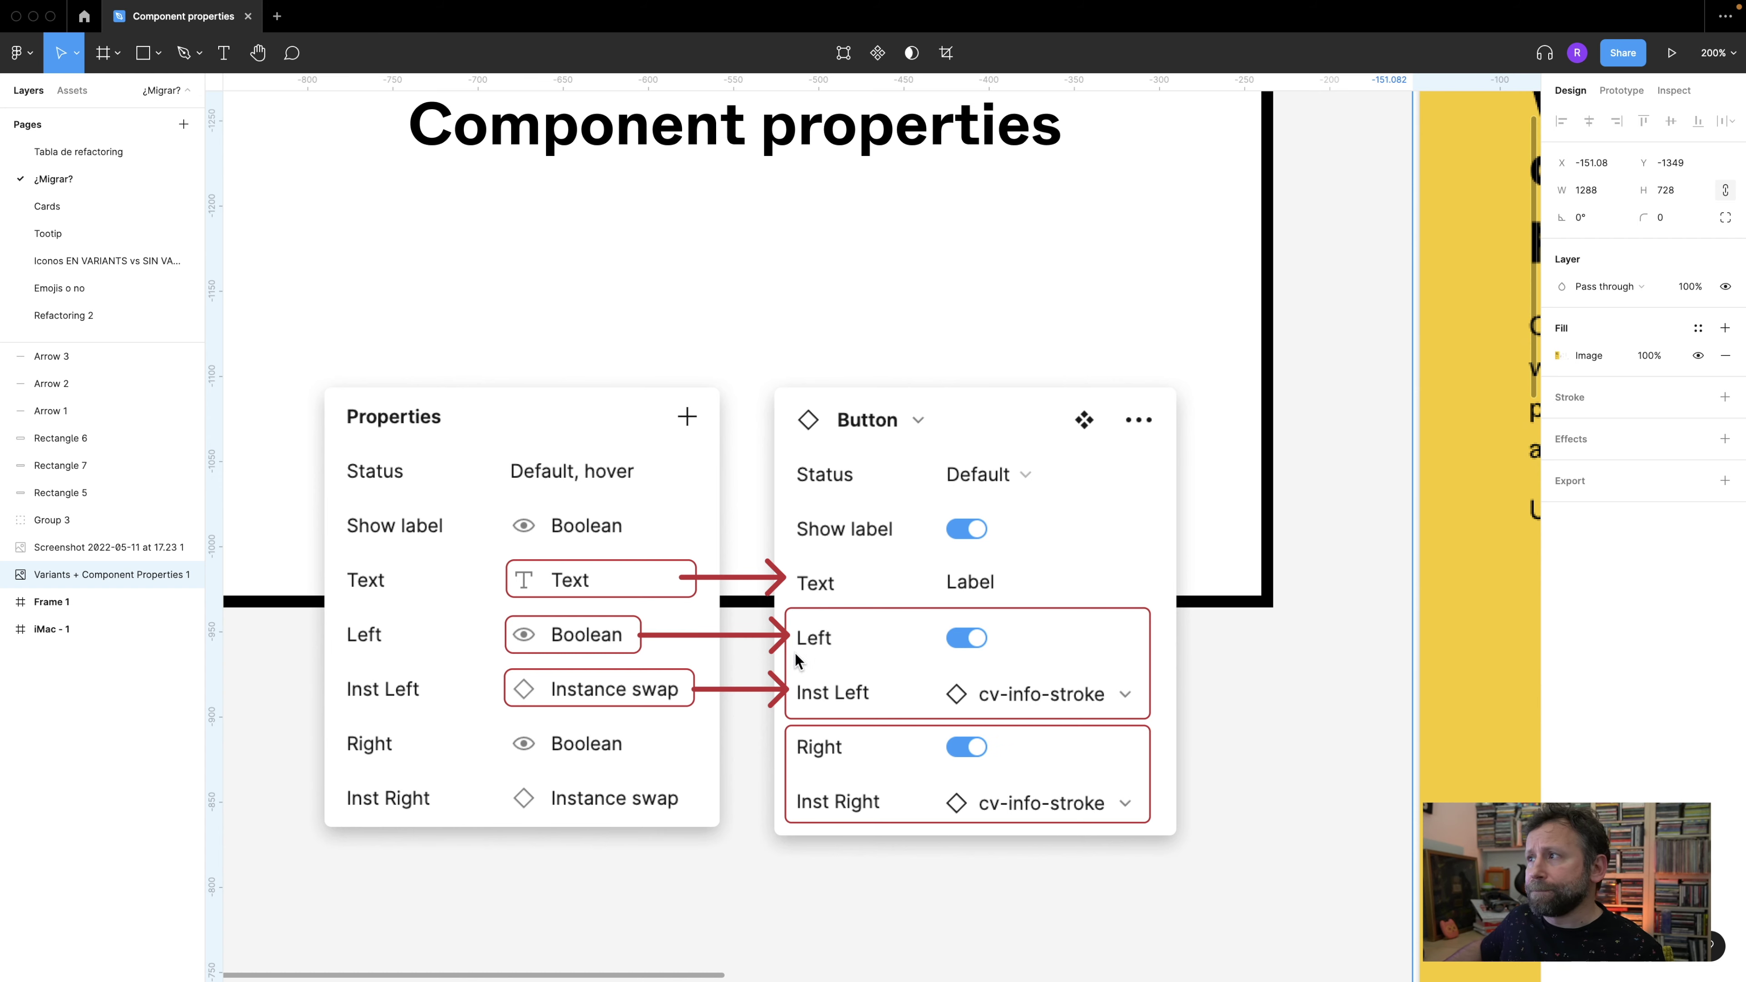
{"action": "scroll", "coordinate": [1298, 507], "scroll_direction": "right", "scroll_amount": 15}
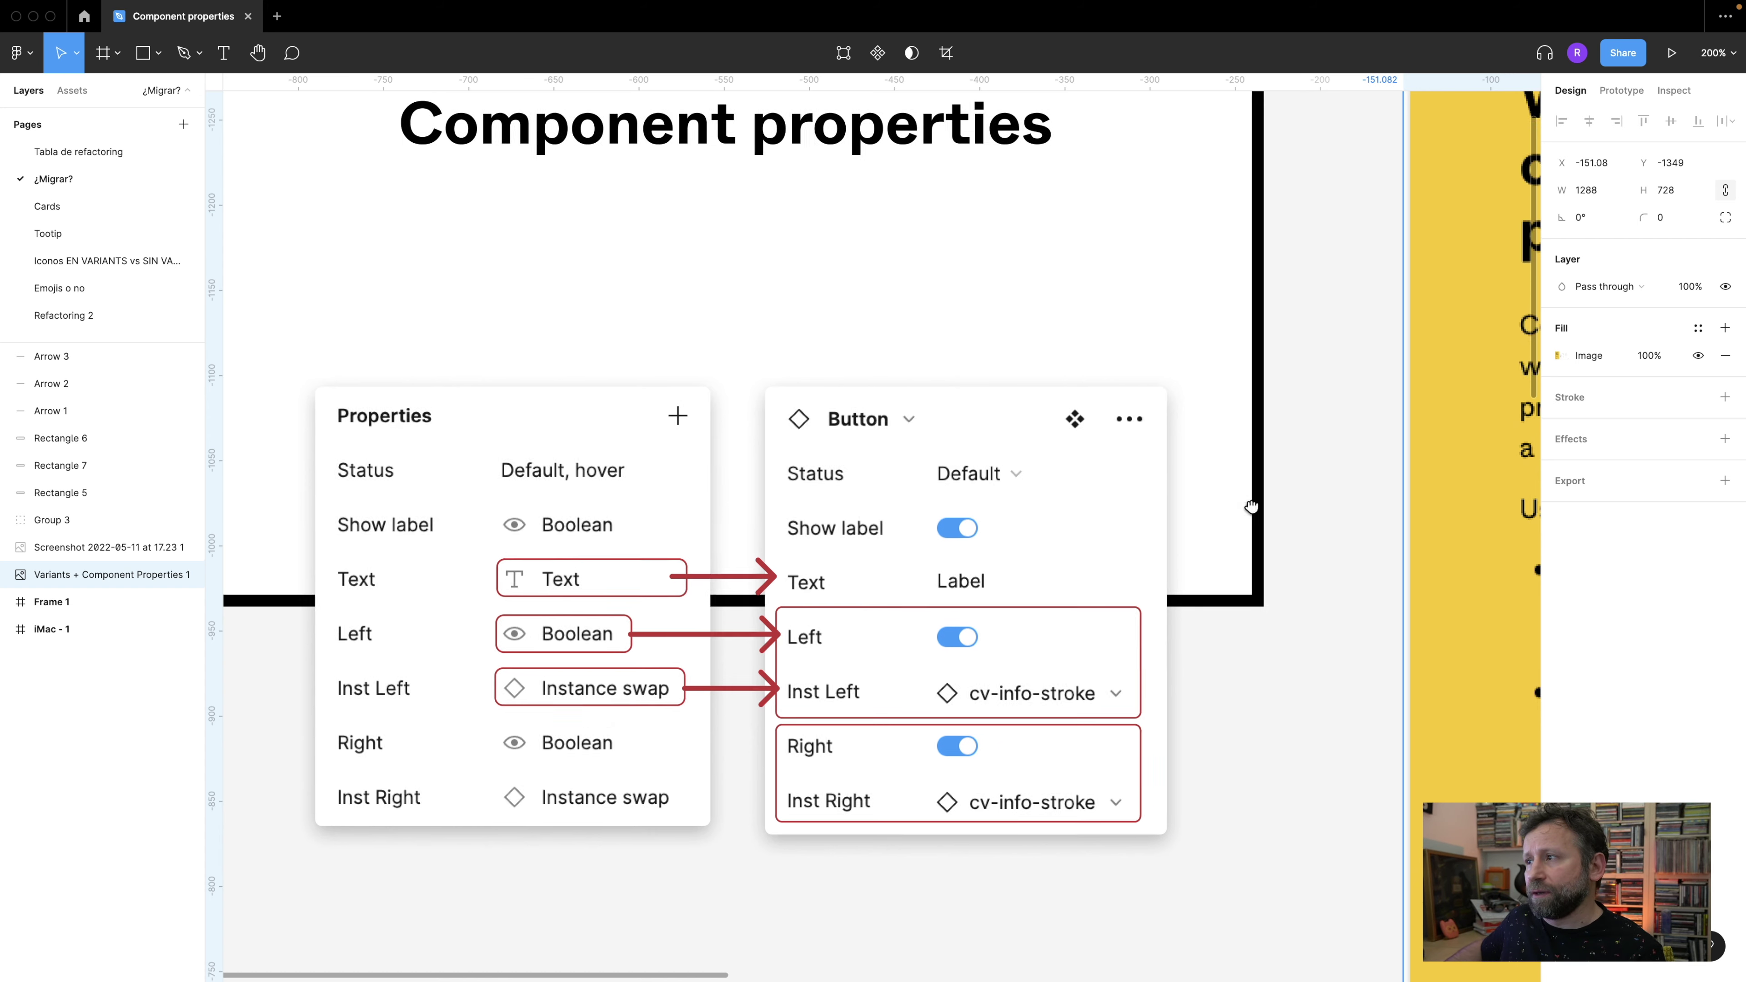
{"action": "scroll", "coordinate": [783, 536], "scroll_direction": "down", "scroll_amount": 10}
{"action": "scroll", "coordinate": [776, 534], "scroll_direction": "up", "scroll_amount": 8}
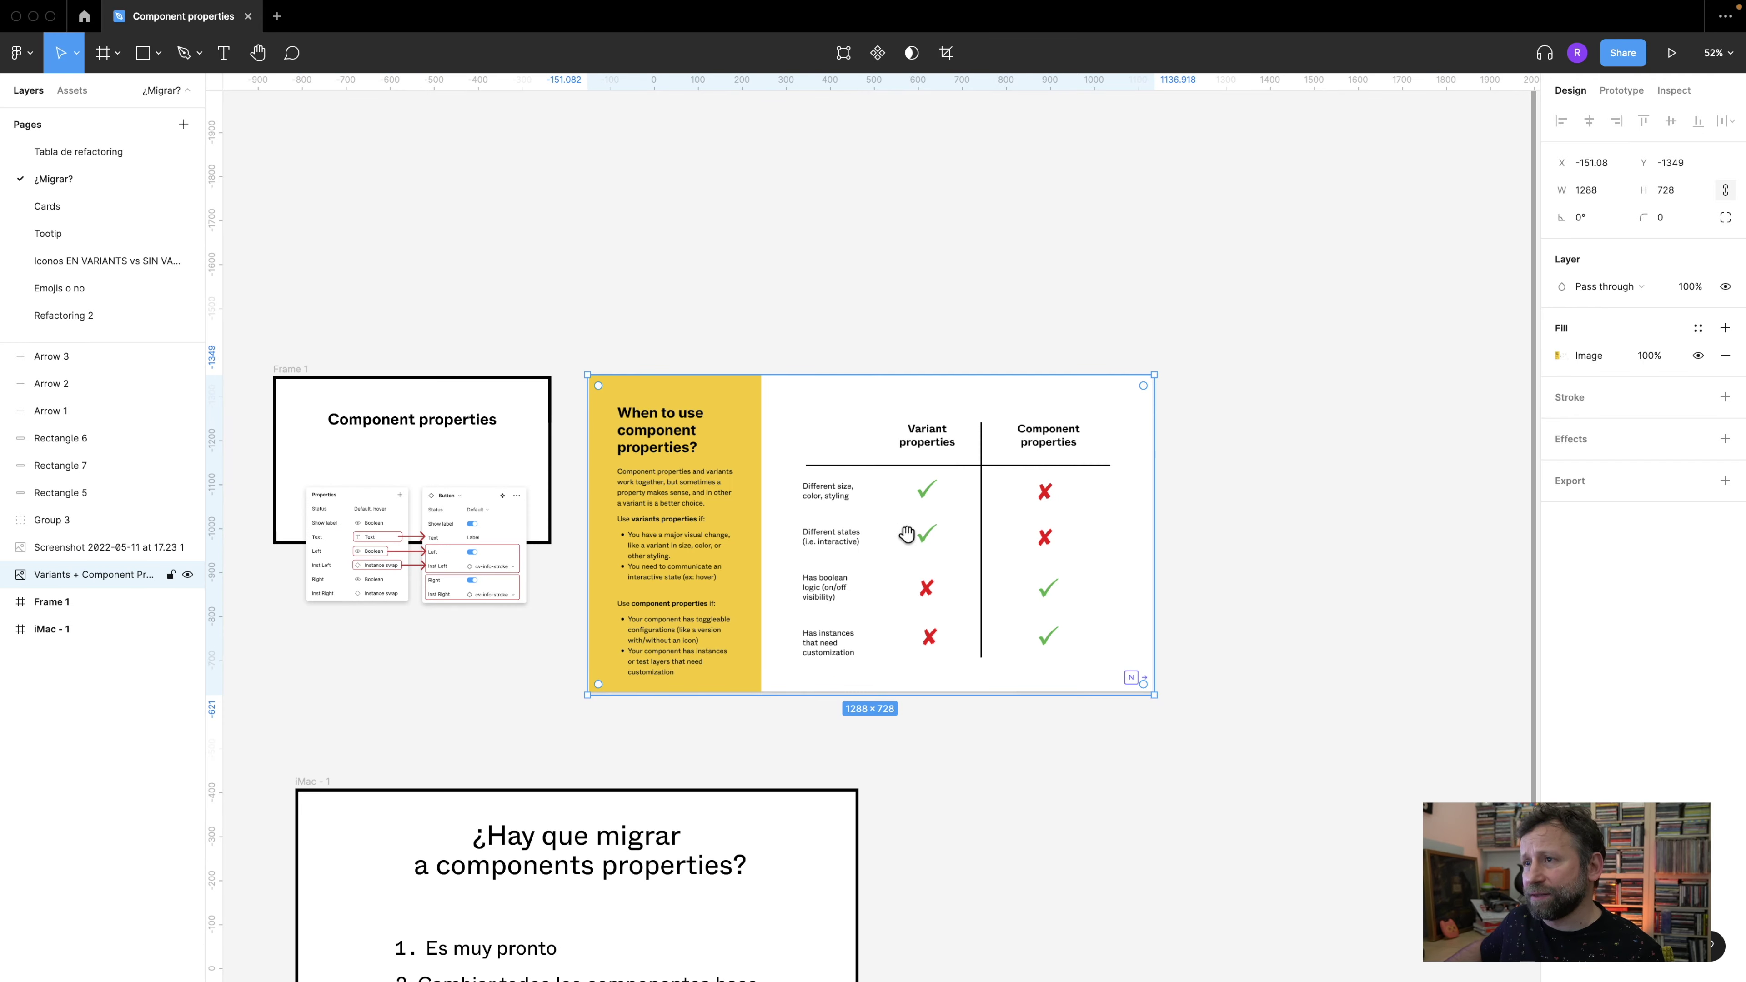
{"action": "scroll", "coordinate": [1017, 536], "scroll_direction": "up", "scroll_amount": 5}
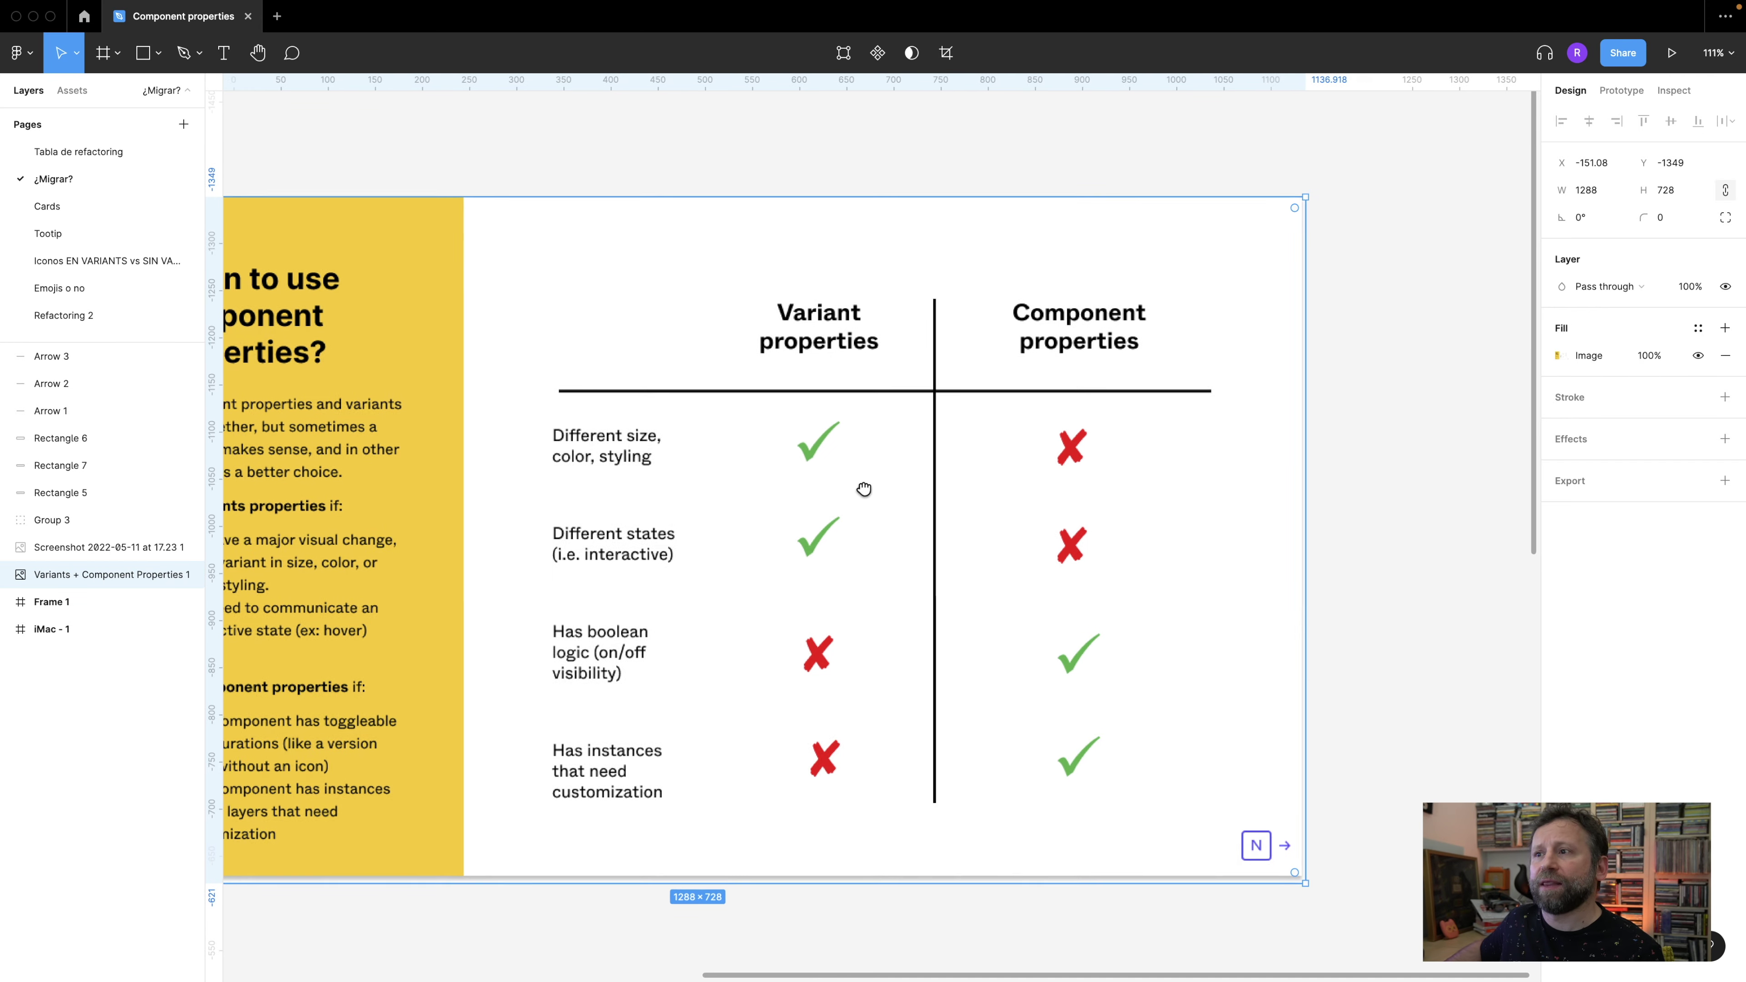
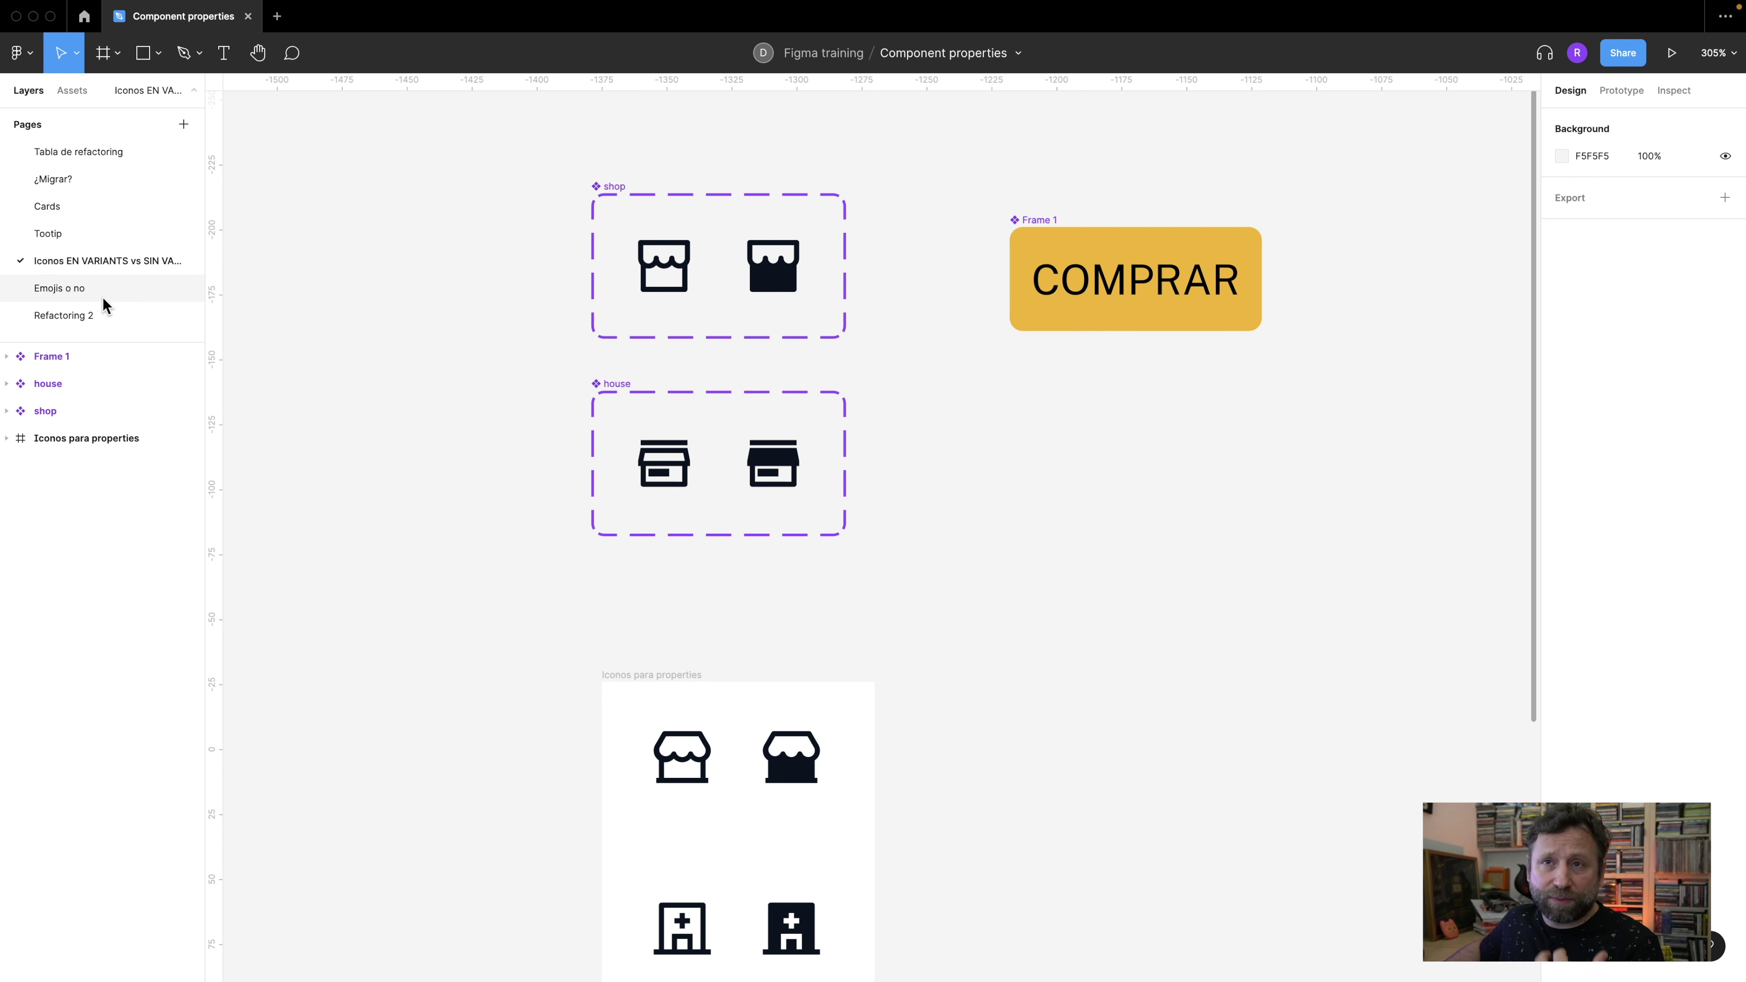
- Open the "Emojis o no" page and compare the two property naming options
{"action": "left_click", "coordinate": [81, 286]}
{"action": "left_click_drag", "start_coordinate": [559, 282], "coordinate": [612, 273]}
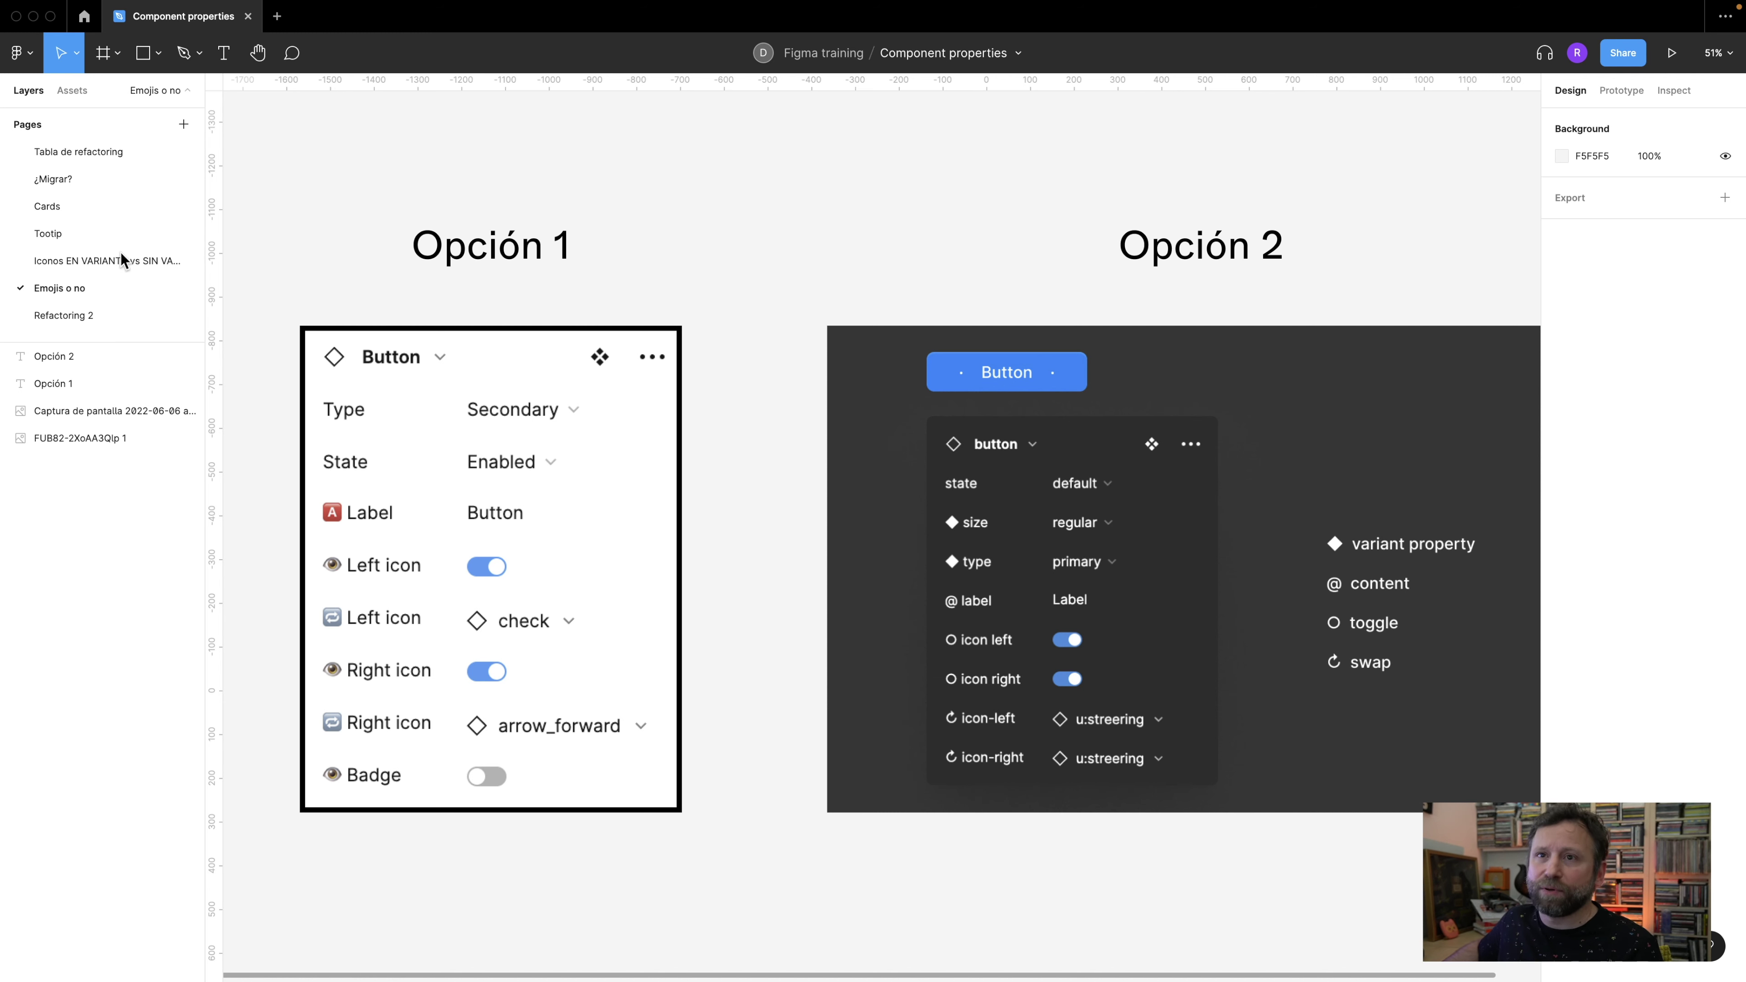
- Open the "Refactoring 2" page and examine the whole Atom / Button component set with its Primary, Secondary and Tertiary variants
{"action": "left_click", "coordinate": [69, 318]}
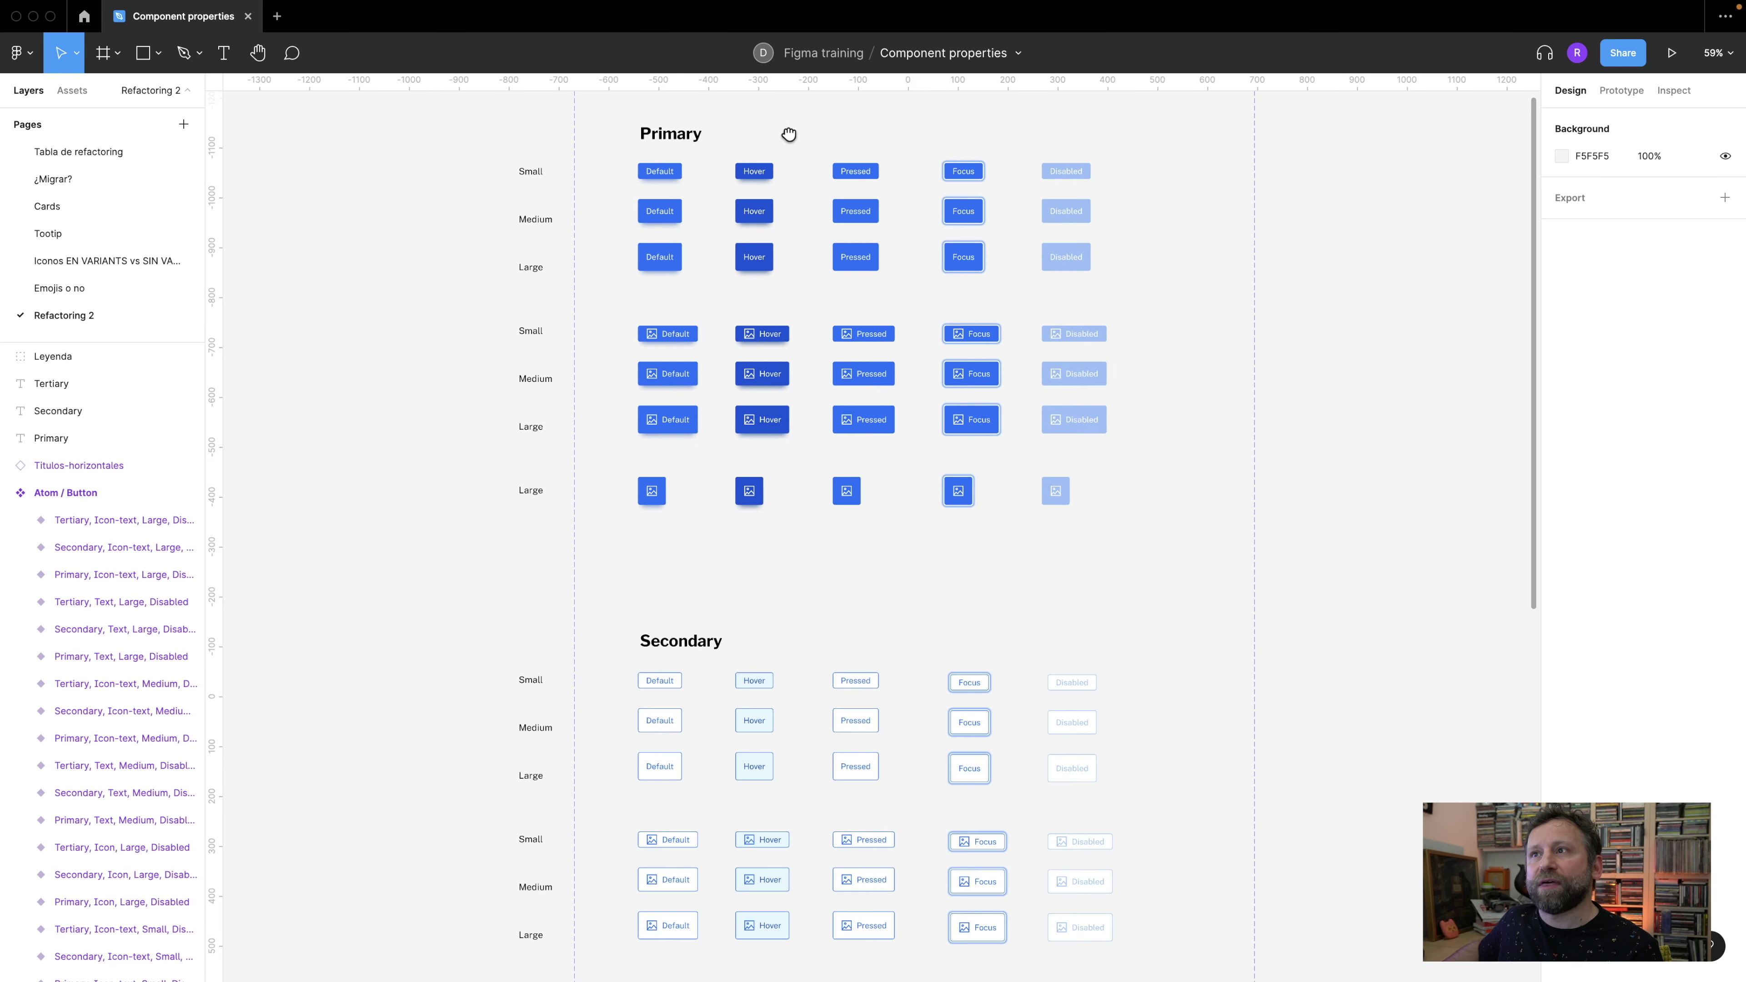
{"action": "scroll", "coordinate": [797, 186], "scroll_direction": "down", "scroll_amount": 2}
{"action": "scroll", "coordinate": [811, 248], "scroll_direction": "down", "scroll_amount": 3}
{"action": "scroll", "coordinate": [811, 248], "scroll_direction": "down", "scroll_amount": 1}
{"action": "scroll", "coordinate": [810, 247], "scroll_direction": "down", "scroll_amount": 1}
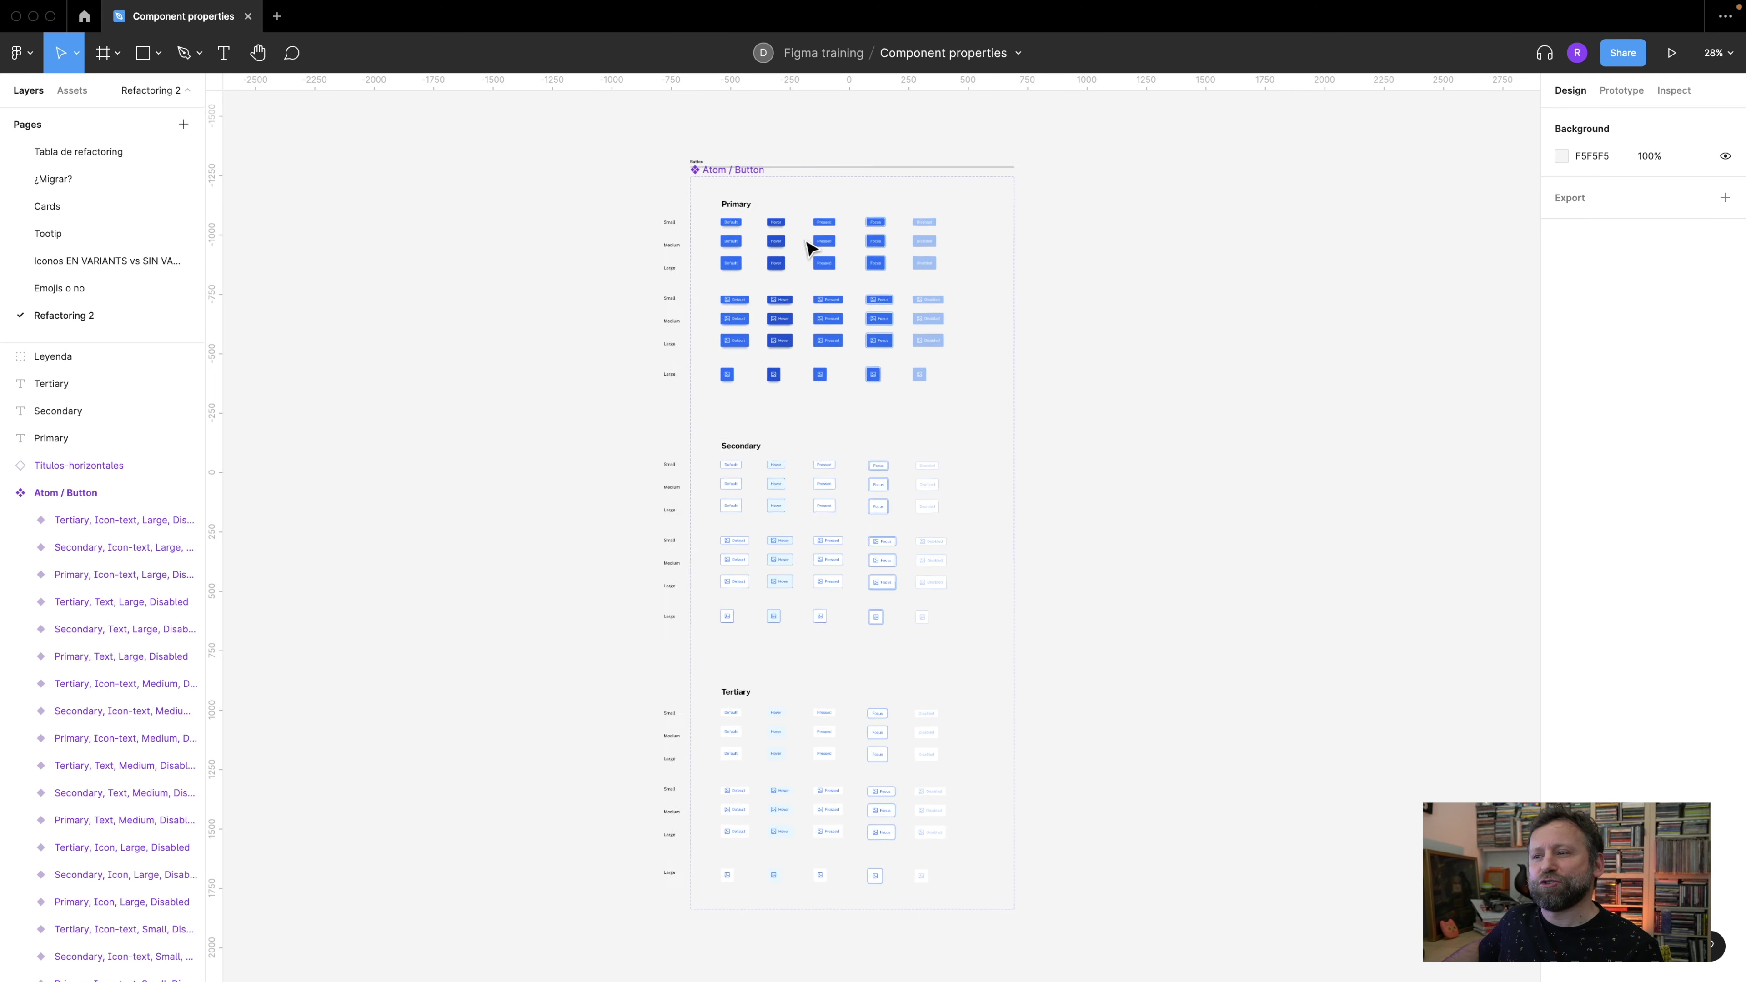
{"action": "scroll", "coordinate": [810, 248], "scroll_direction": "up", "scroll_amount": 5}
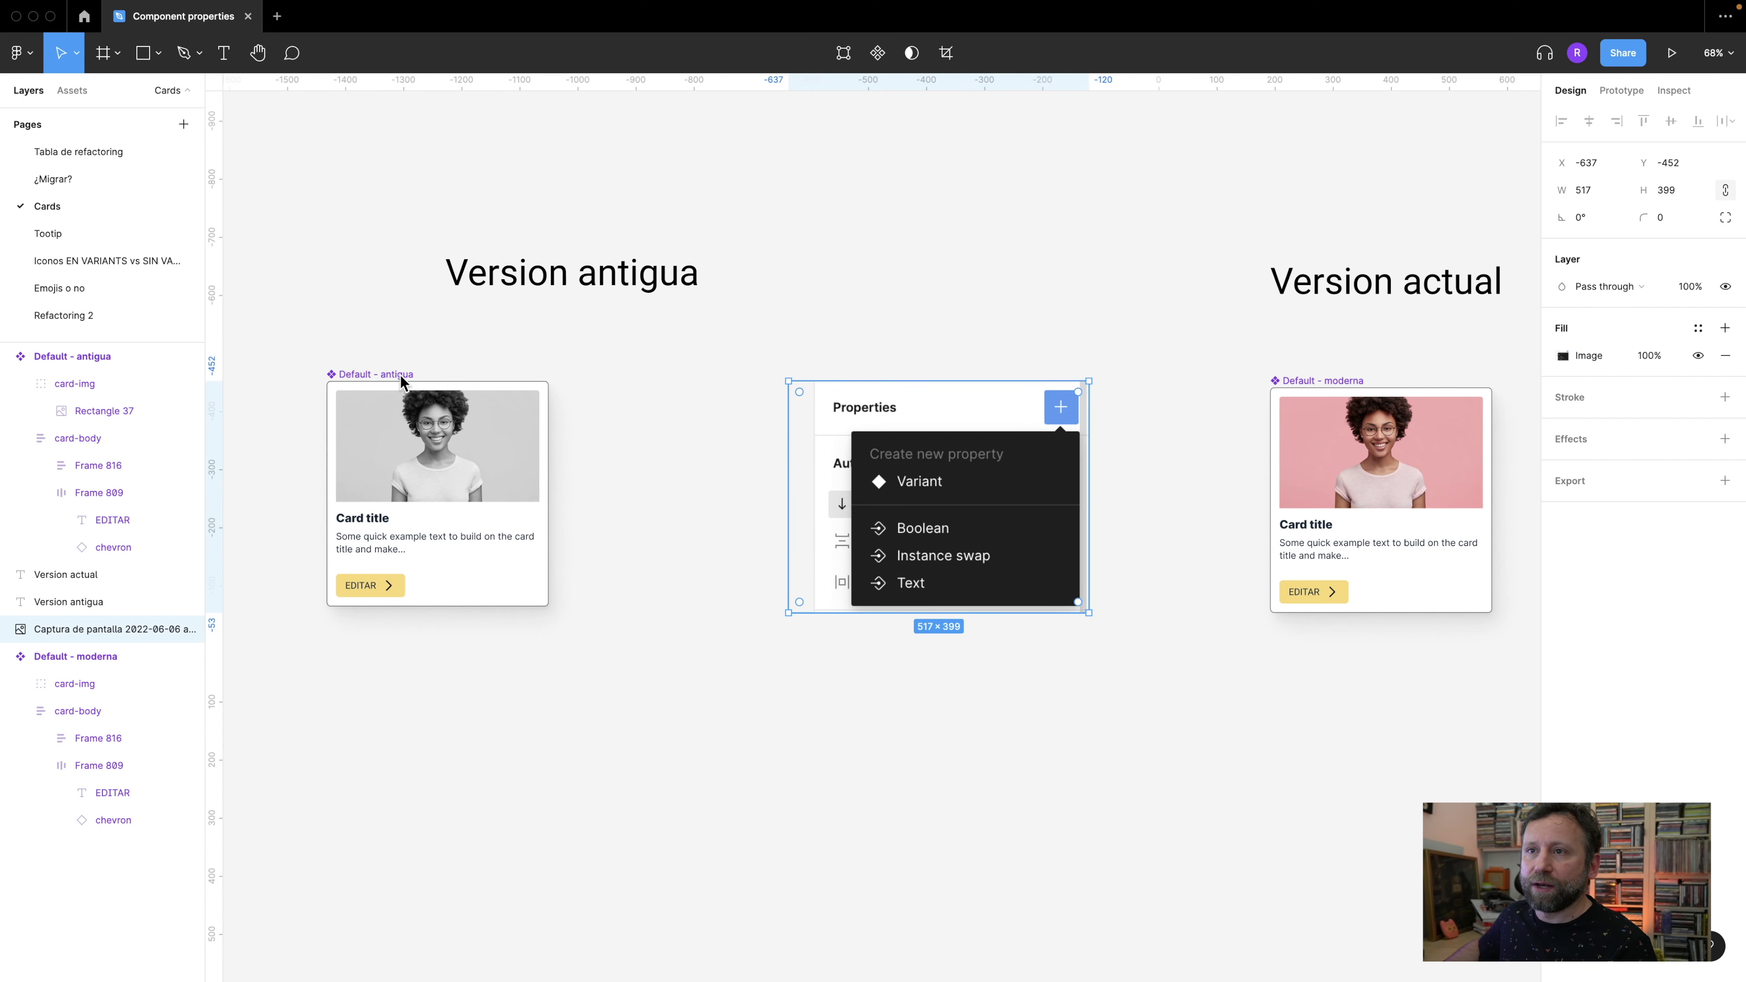
- Move the "Default - antigua" card component horizontally to X -1339, Y -447
{"action": "key", "text": "Escape"}
{"action": "left_click_drag", "start_coordinate": [402, 376], "coordinate": [457, 377]}
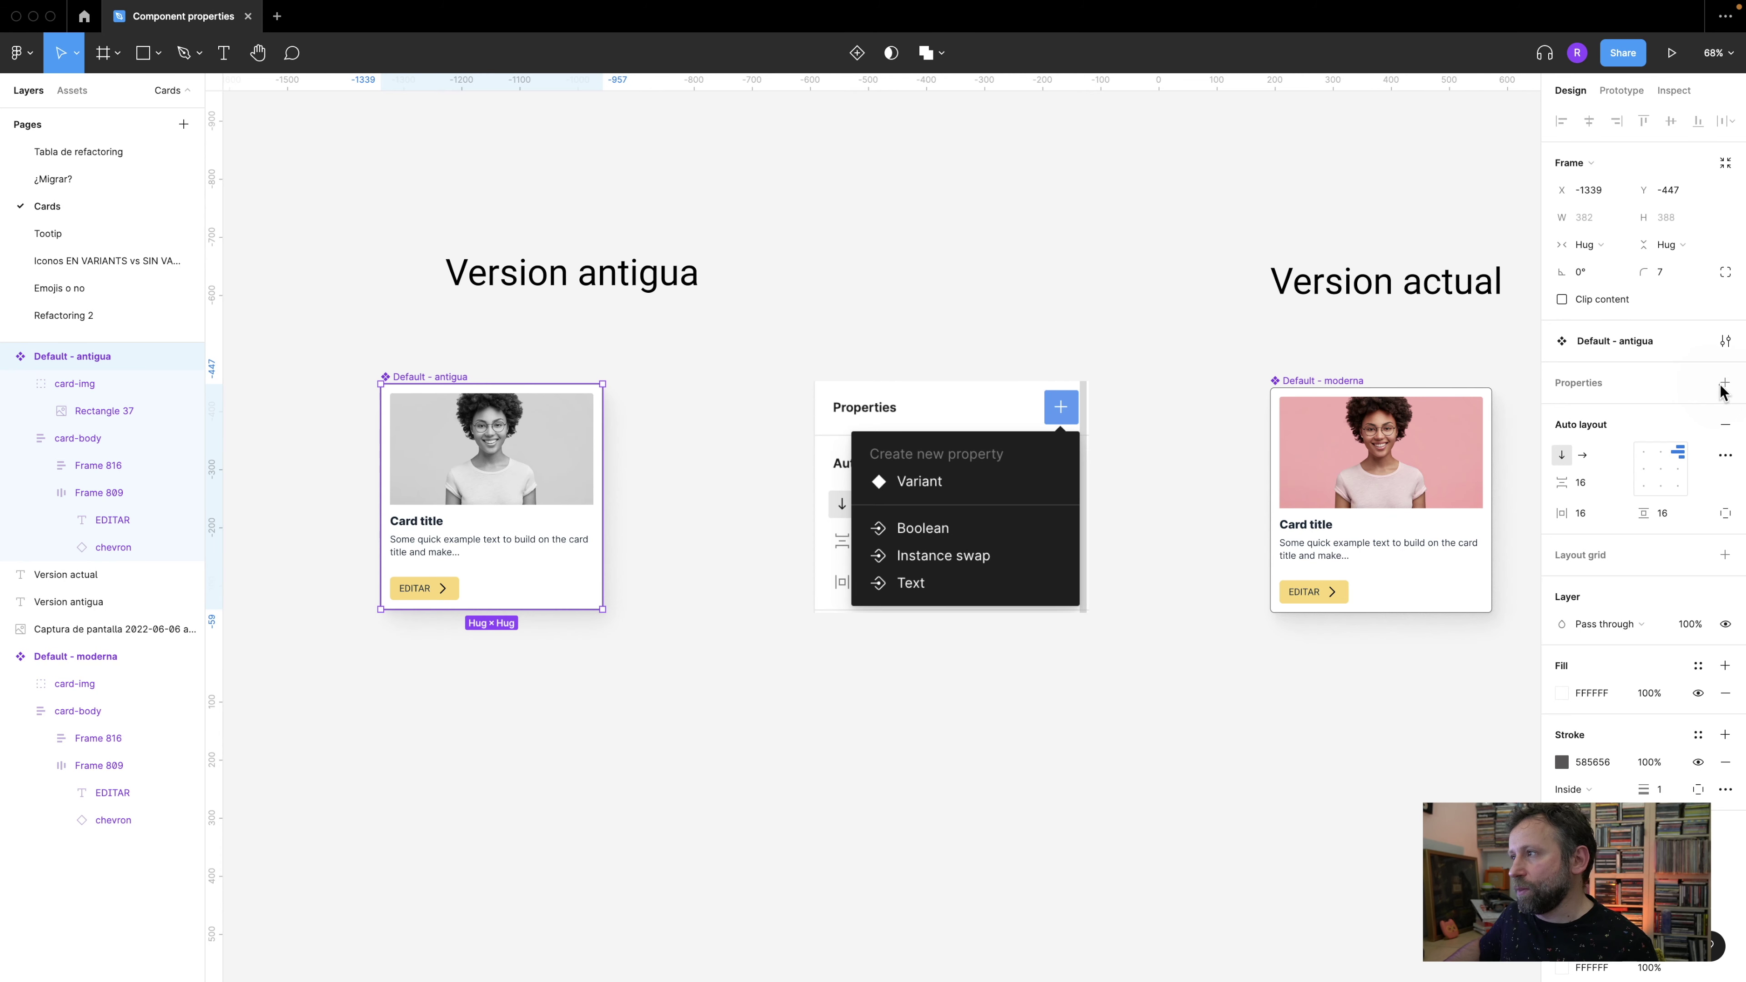
- View the property types that can be created for the "Default - antigua" card component, without adding one
{"action": "left_click", "coordinate": [1724, 384]}
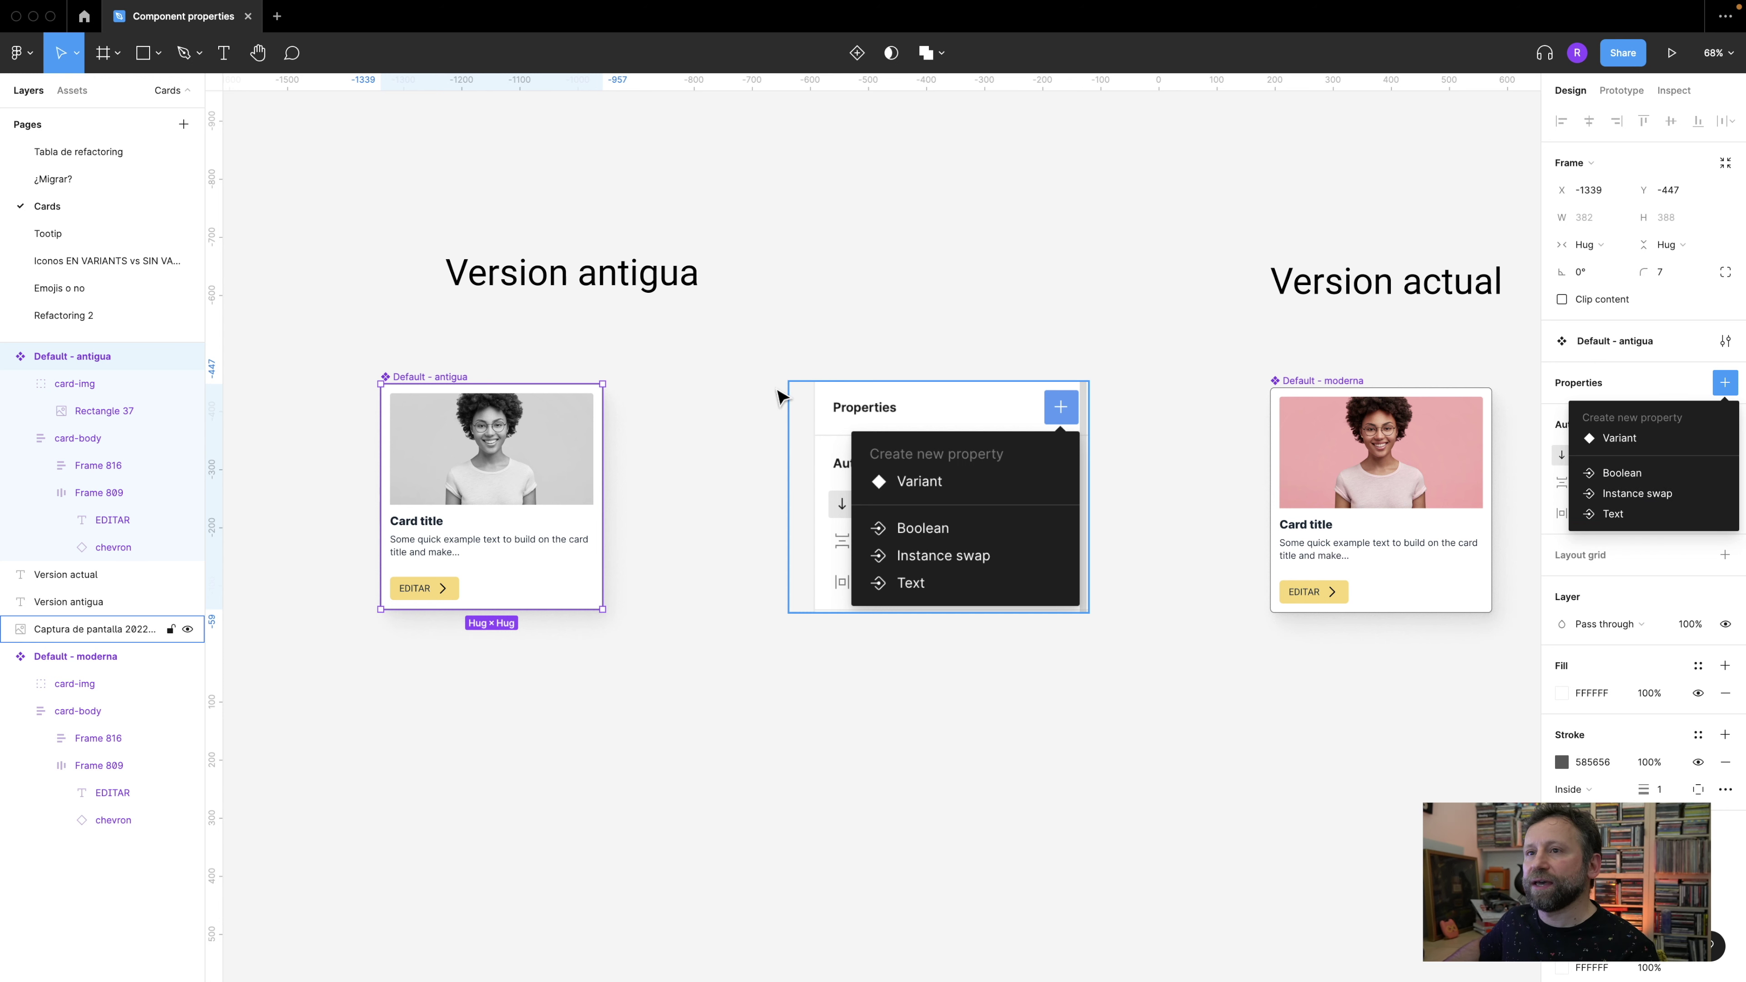
{"action": "left_click", "coordinate": [447, 377]}
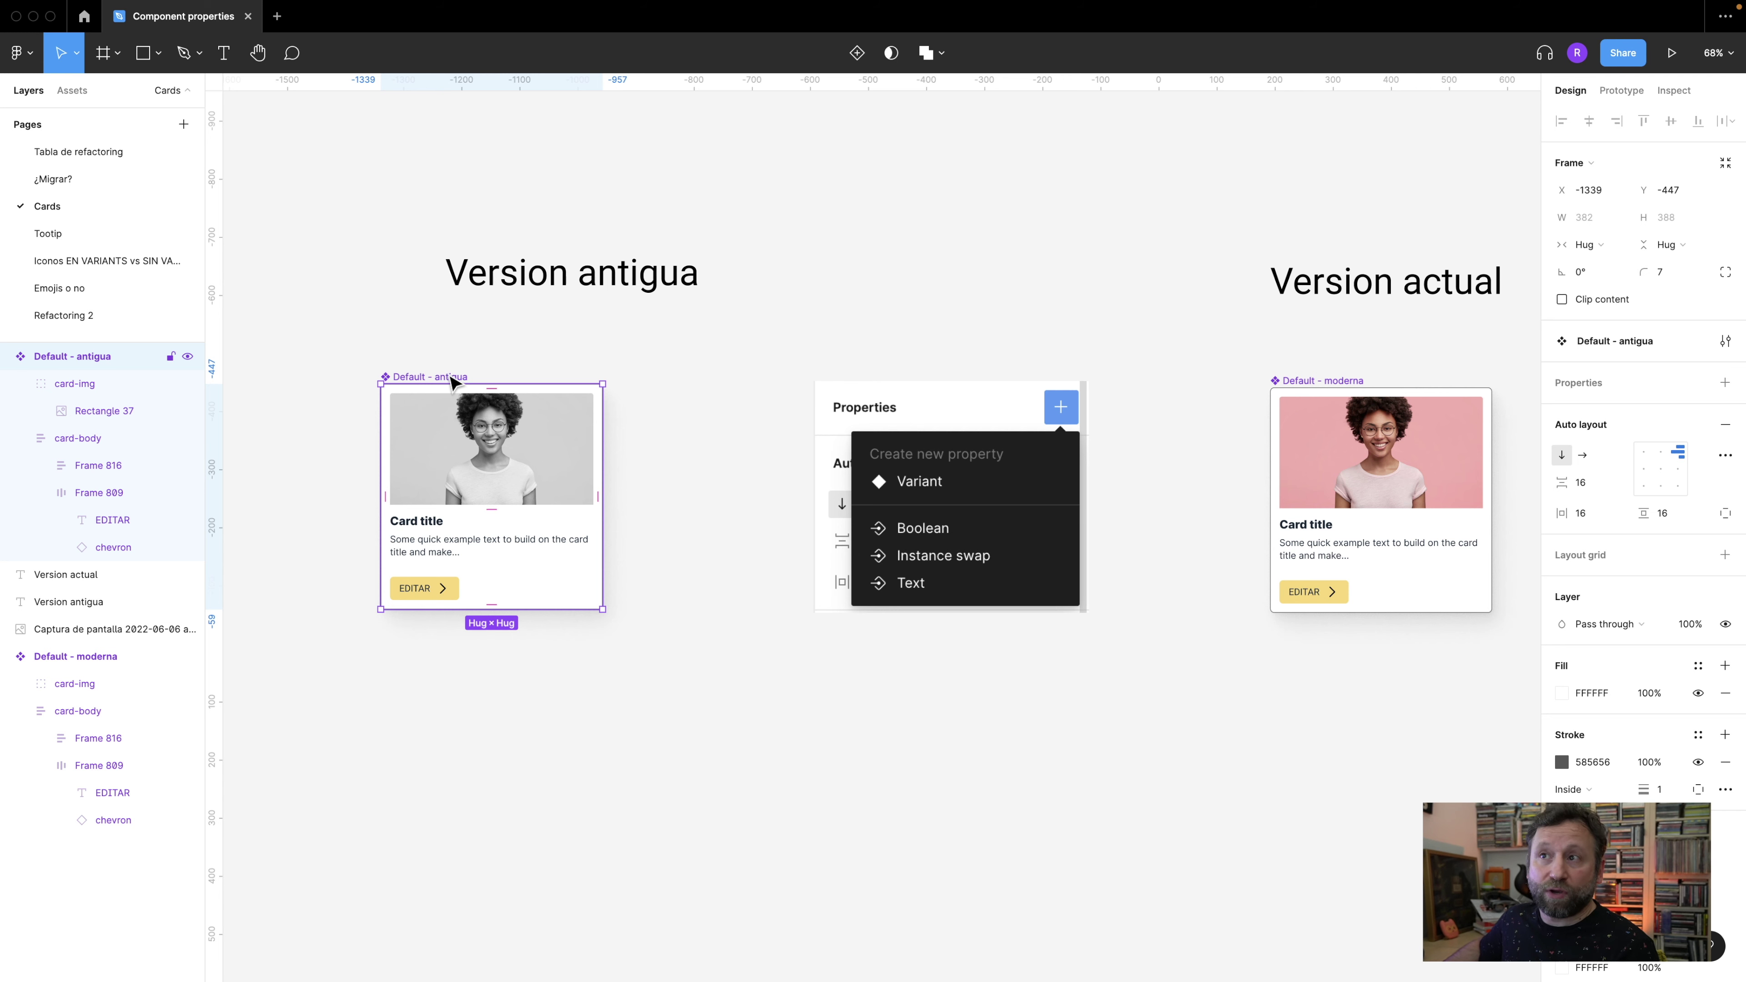
{"action": "scroll", "coordinate": [450, 377], "scroll_direction": "down", "scroll_amount": 2}
{"action": "key", "text": "space"}
{"action": "left_click_drag", "start_coordinate": [489, 340], "coordinate": [741, 351]}
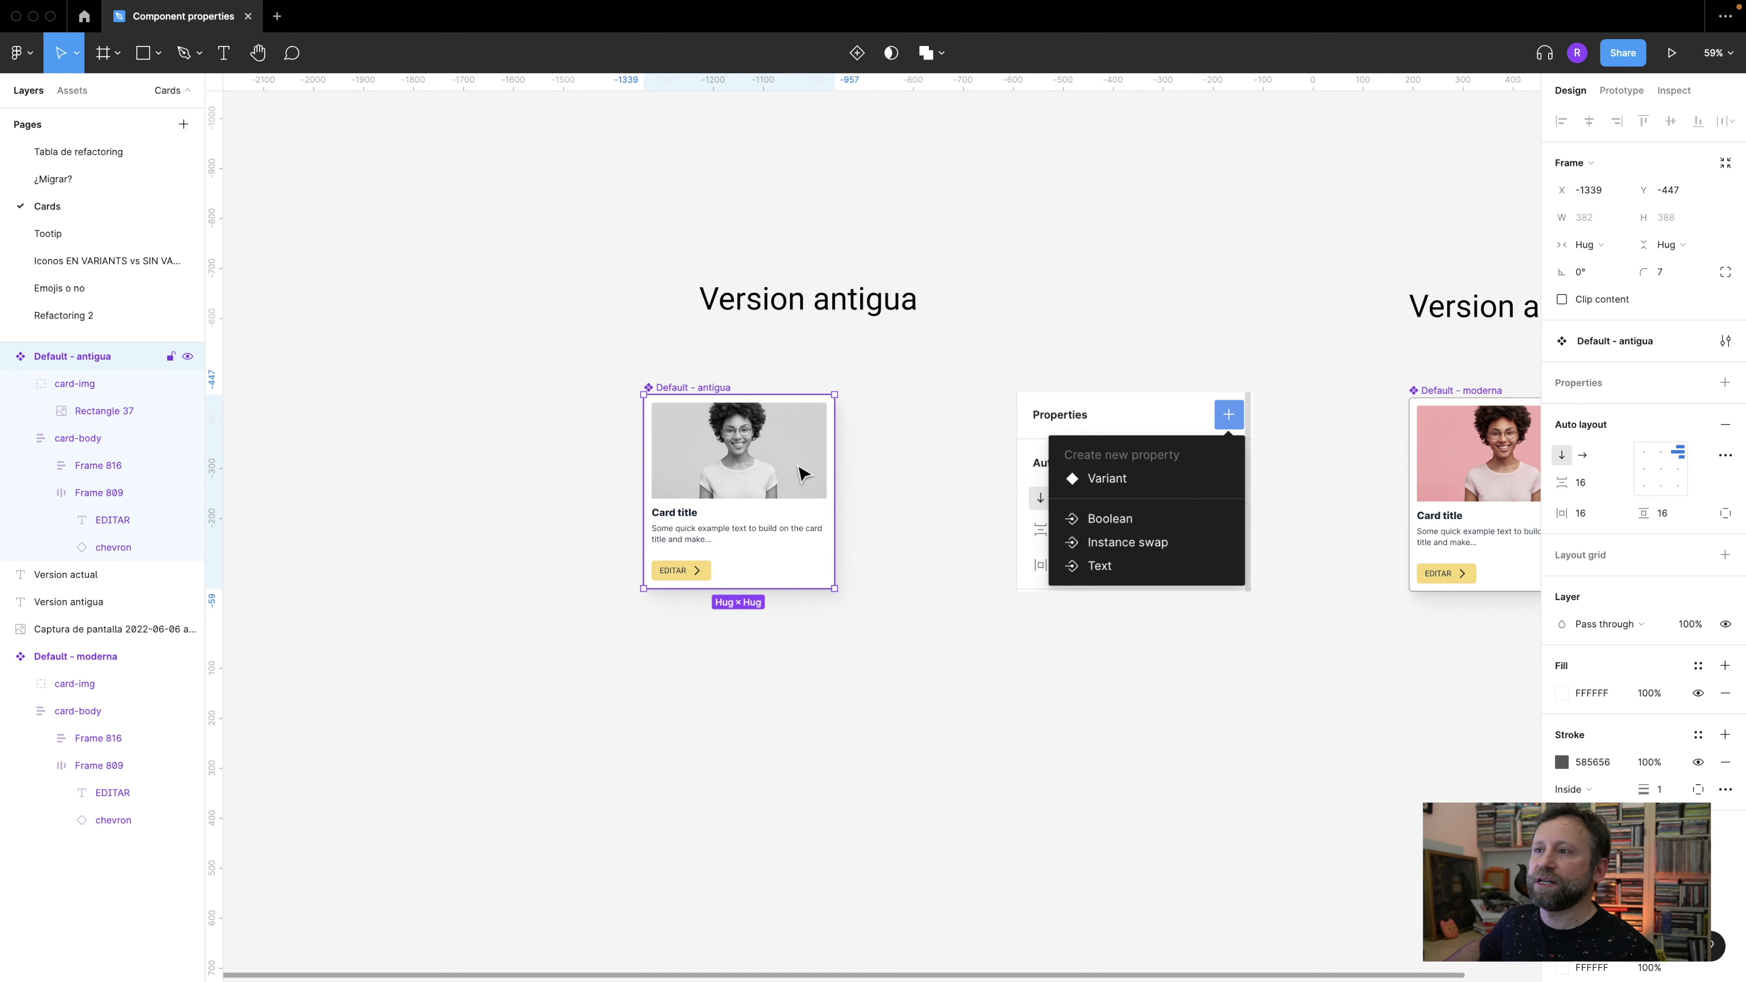
{"action": "left_click", "coordinate": [1724, 383]}
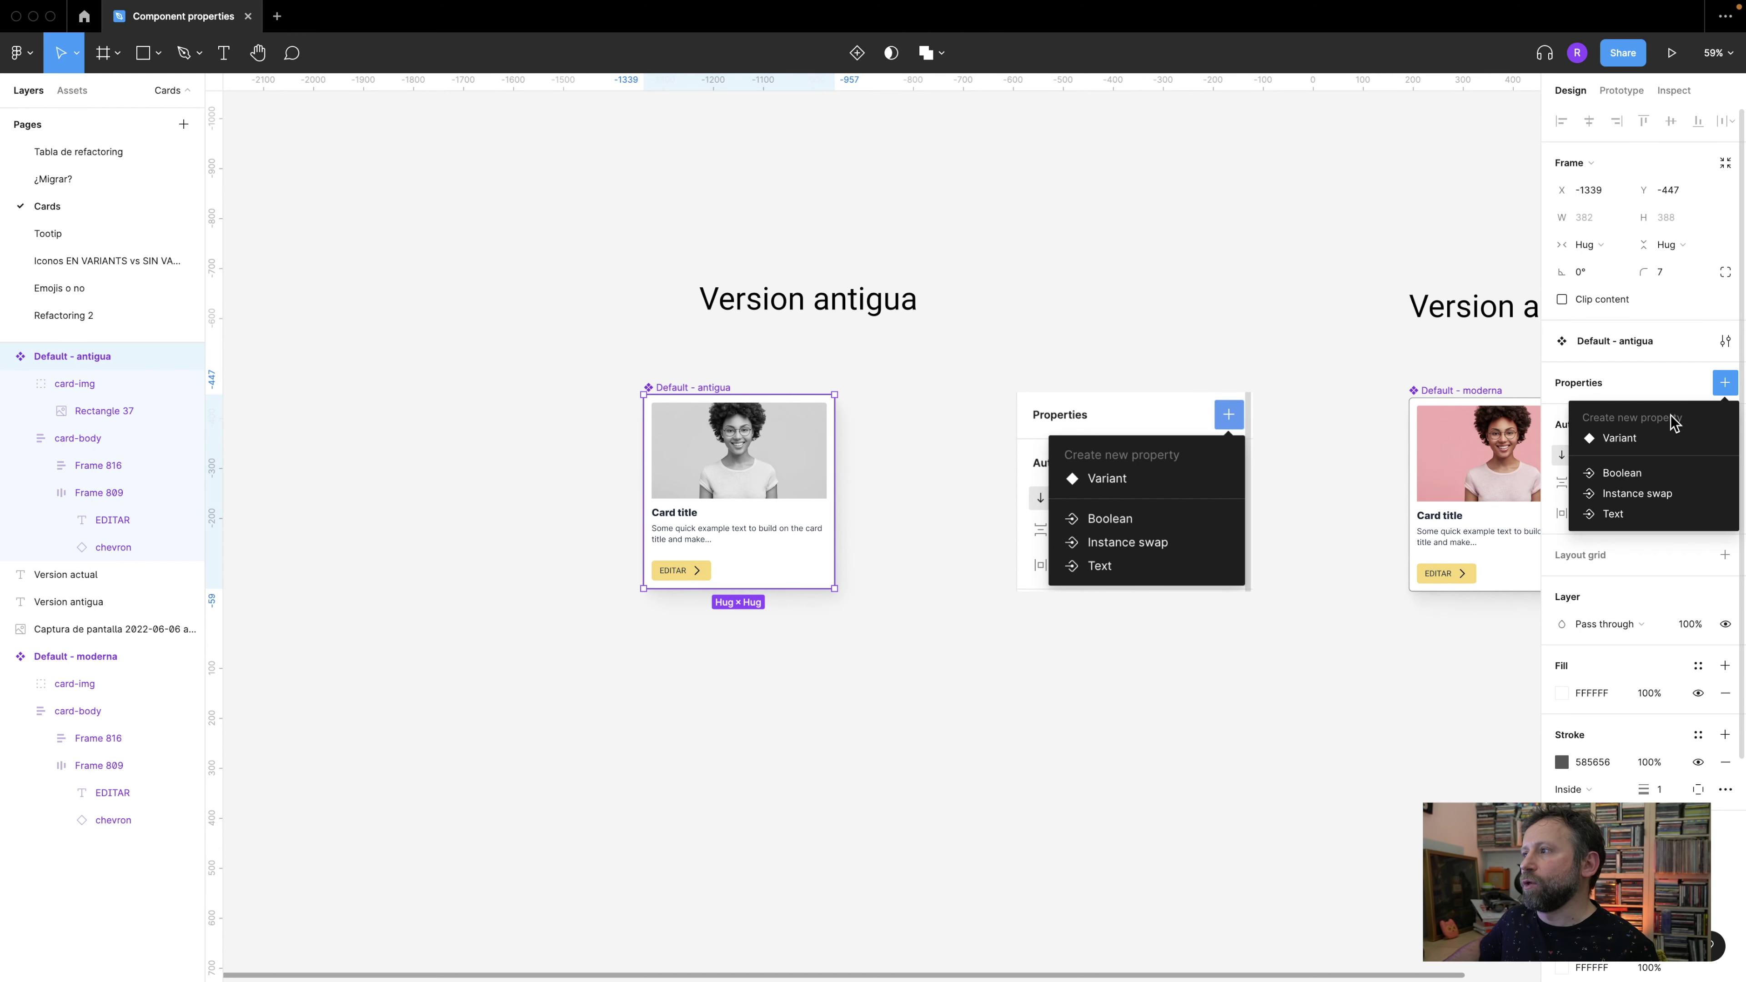
{"action": "right_click", "coordinate": [745, 432]}
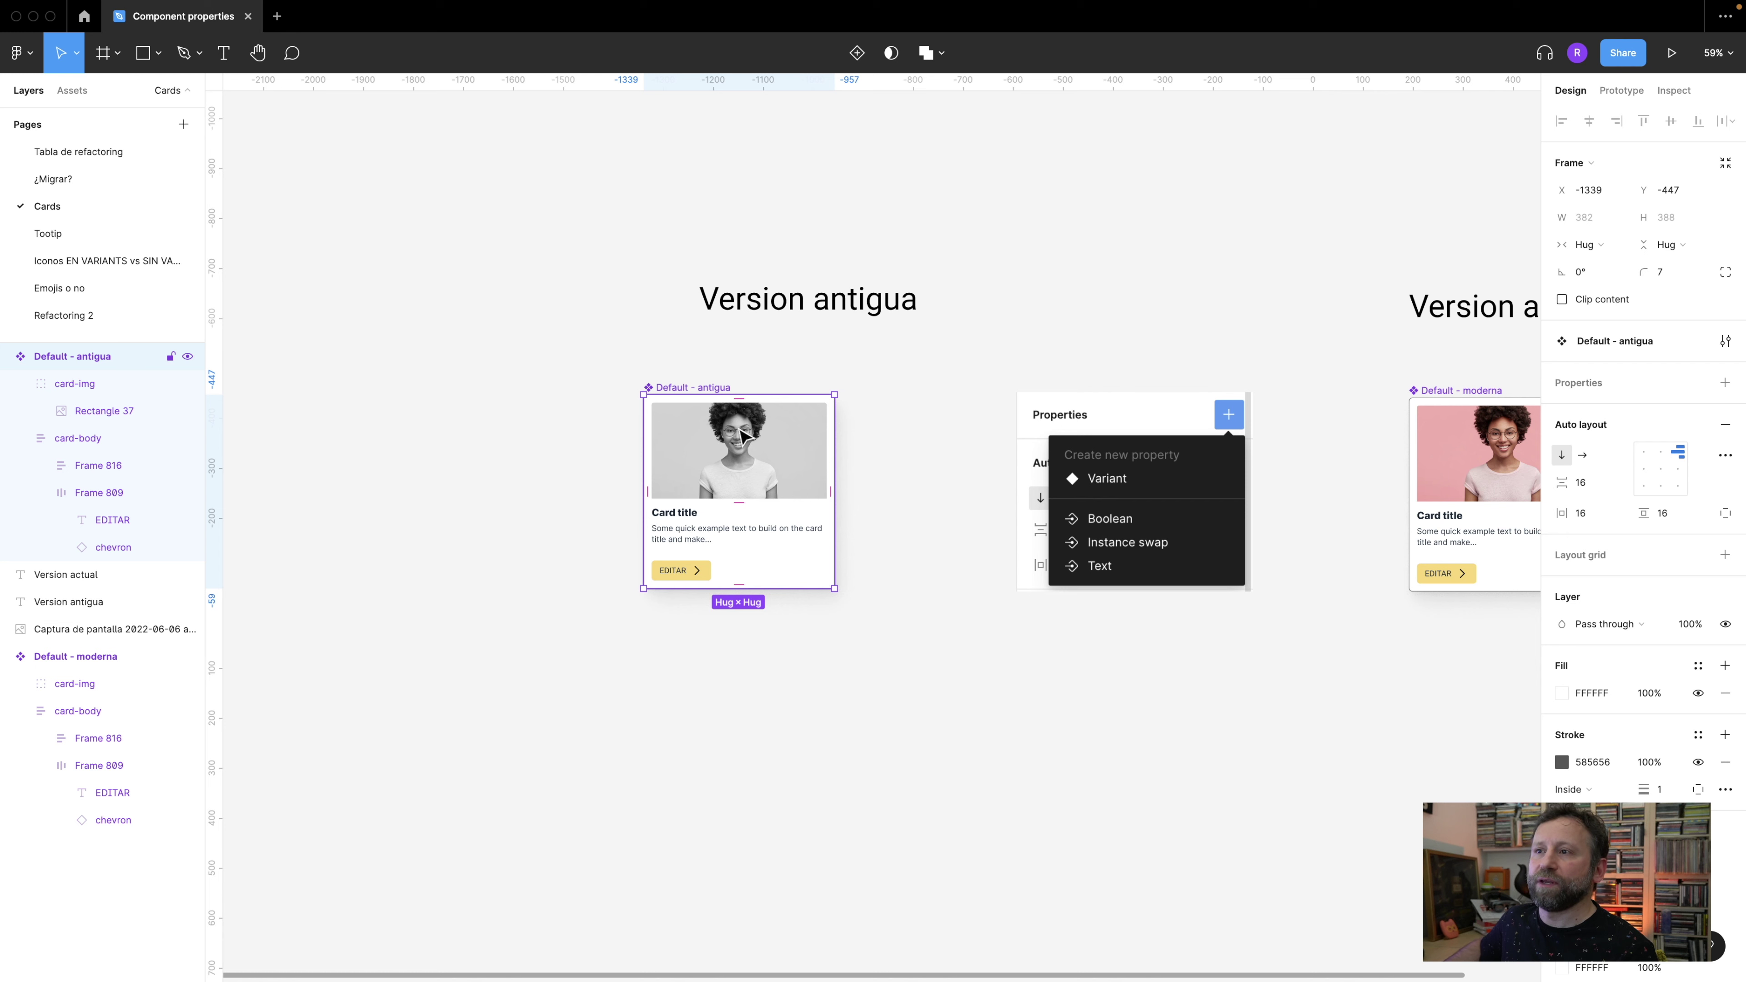
{"action": "right_click", "coordinate": [741, 426]}
{"action": "mouse_move", "coordinate": [850, 813]}
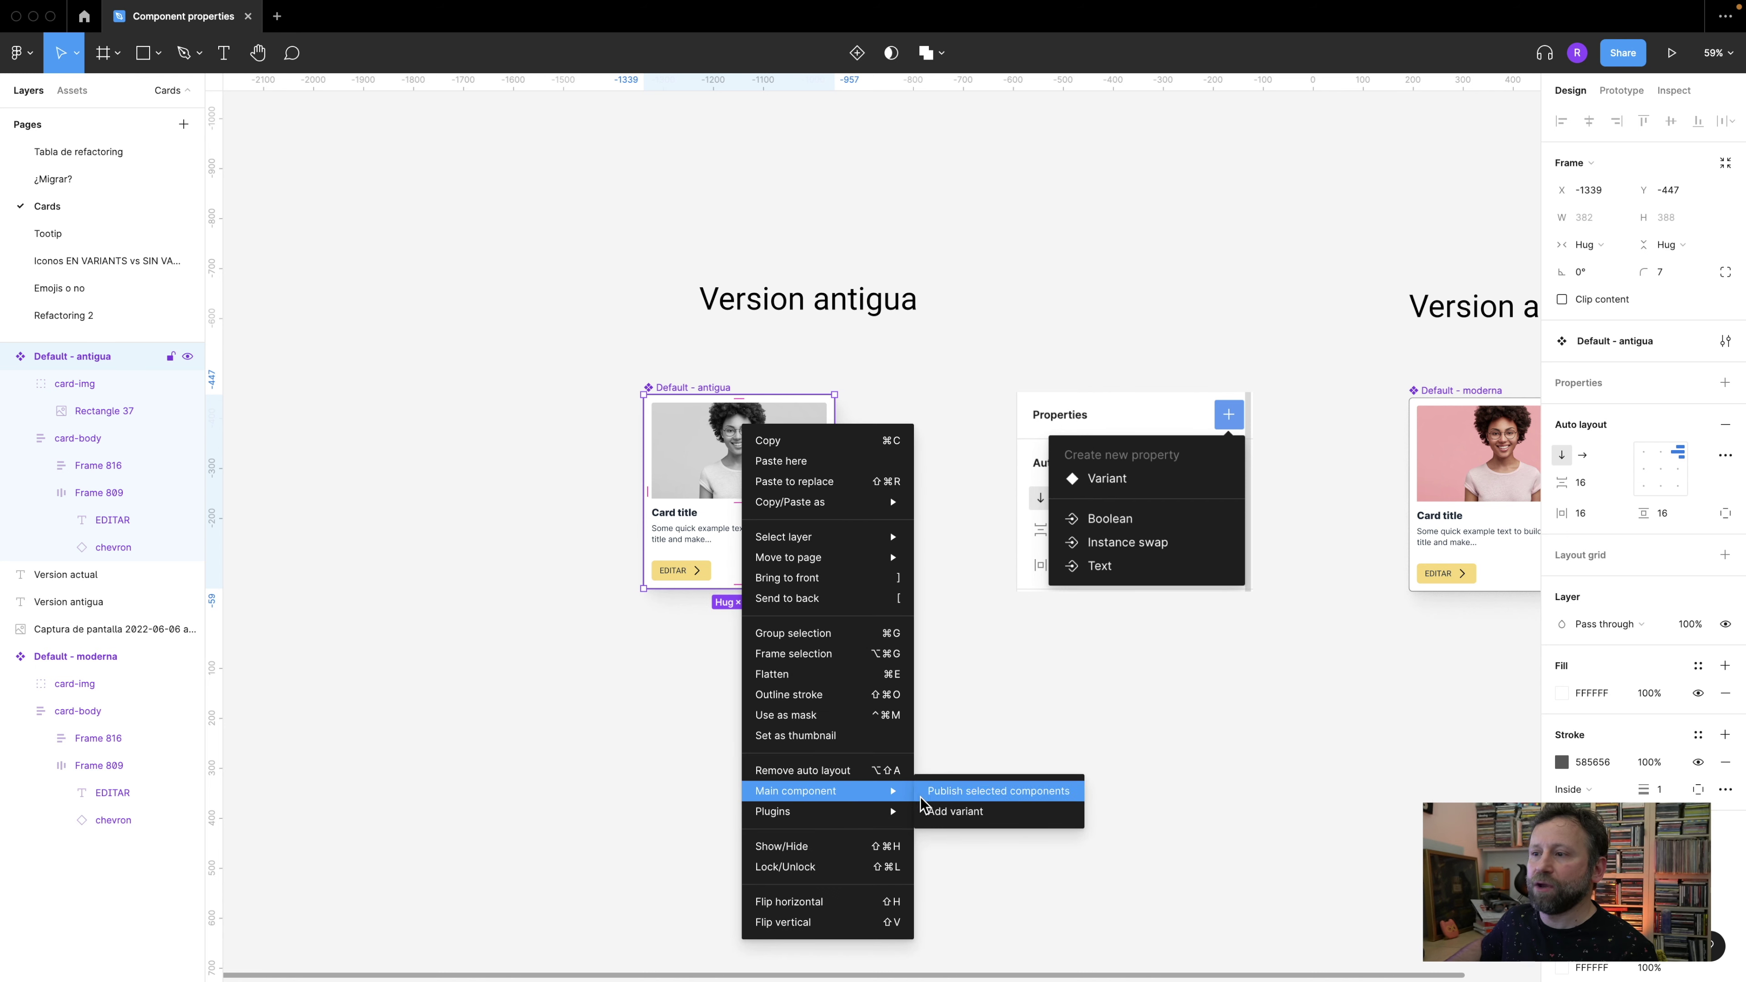
{"action": "left_click", "coordinate": [1005, 708]}
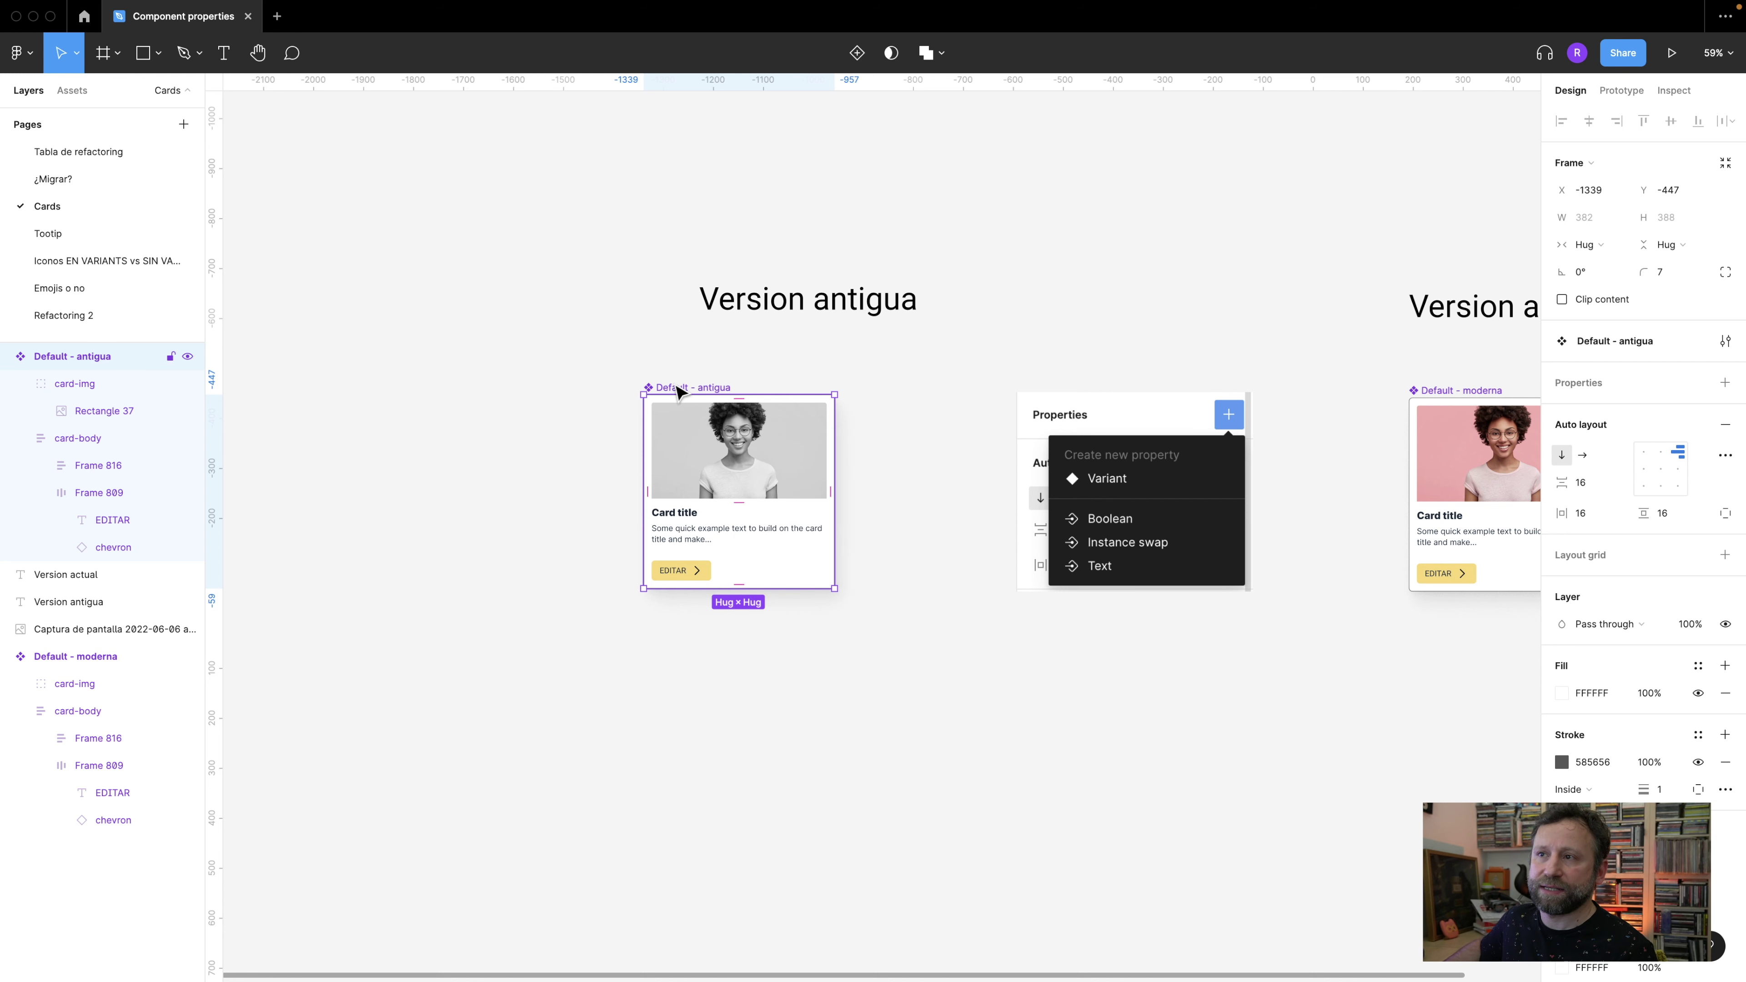
- Add a variant to the "Default - antigua" card component, and reposition the set to X -1682 with its width extended to 947
{"action": "left_click_drag", "start_coordinate": [682, 392], "coordinate": [616, 389]}
{"action": "left_click", "coordinate": [857, 53]}
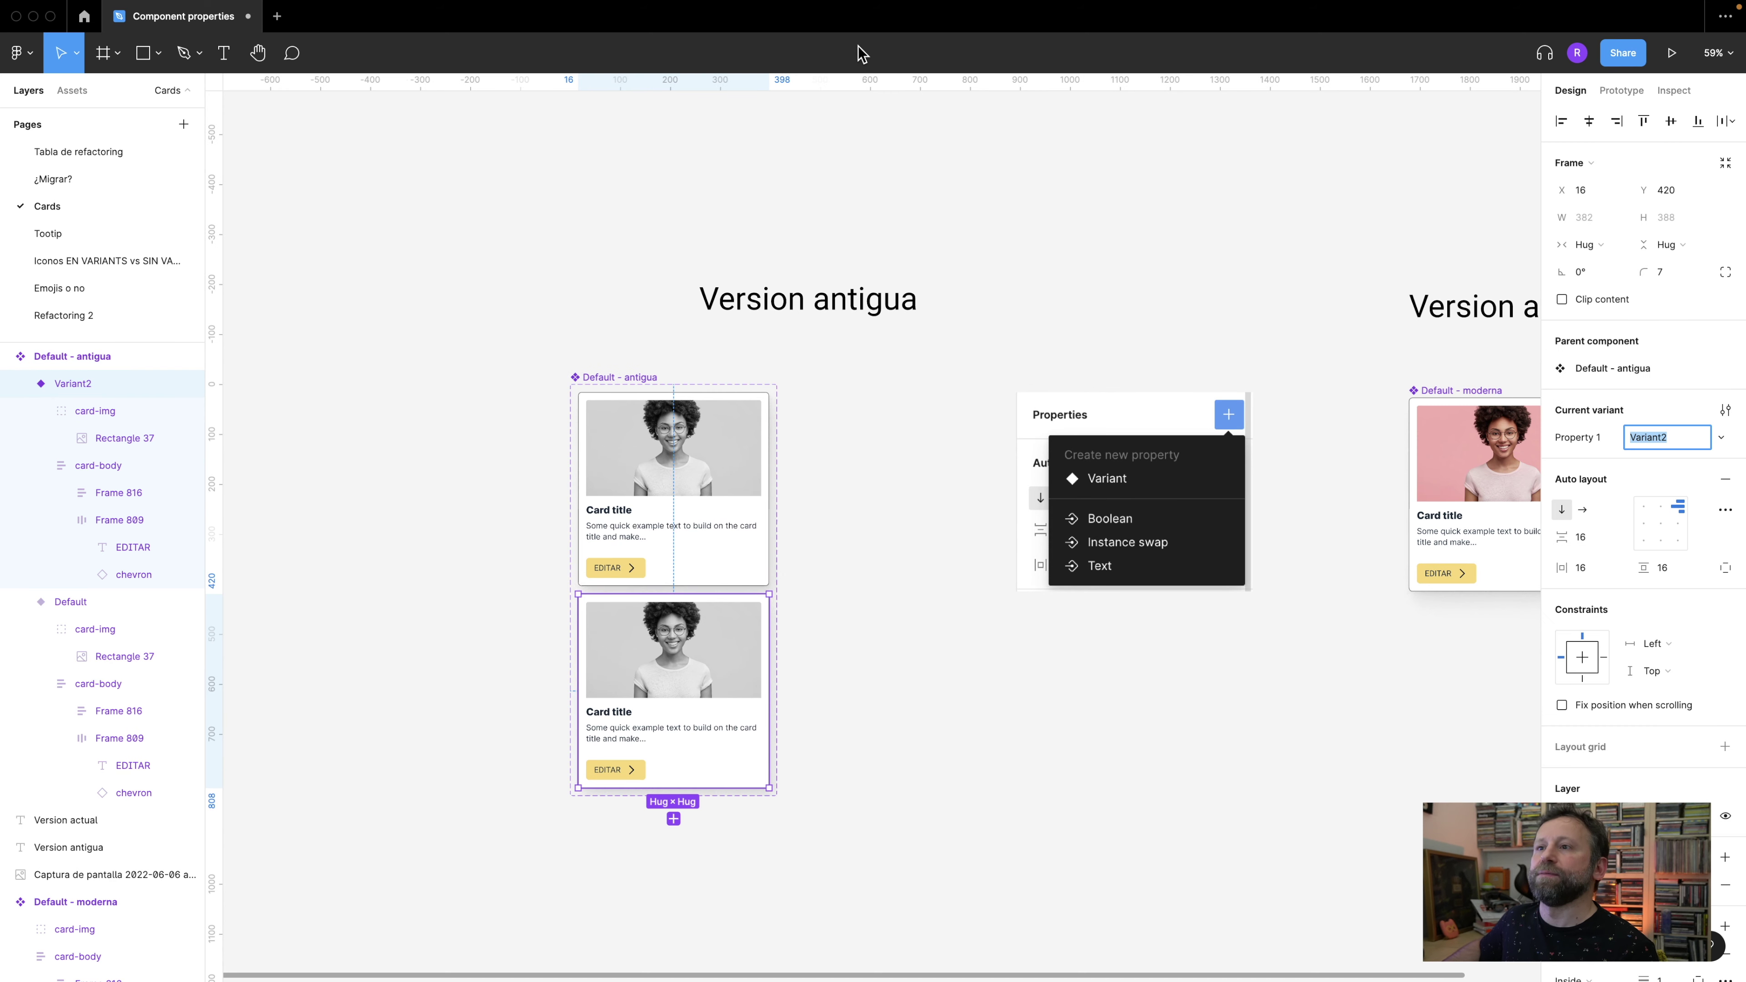
{"action": "left_click_drag", "start_coordinate": [612, 379], "coordinate": [512, 380]}
{"action": "left_click_drag", "start_coordinate": [679, 485], "coordinate": [946, 487]}
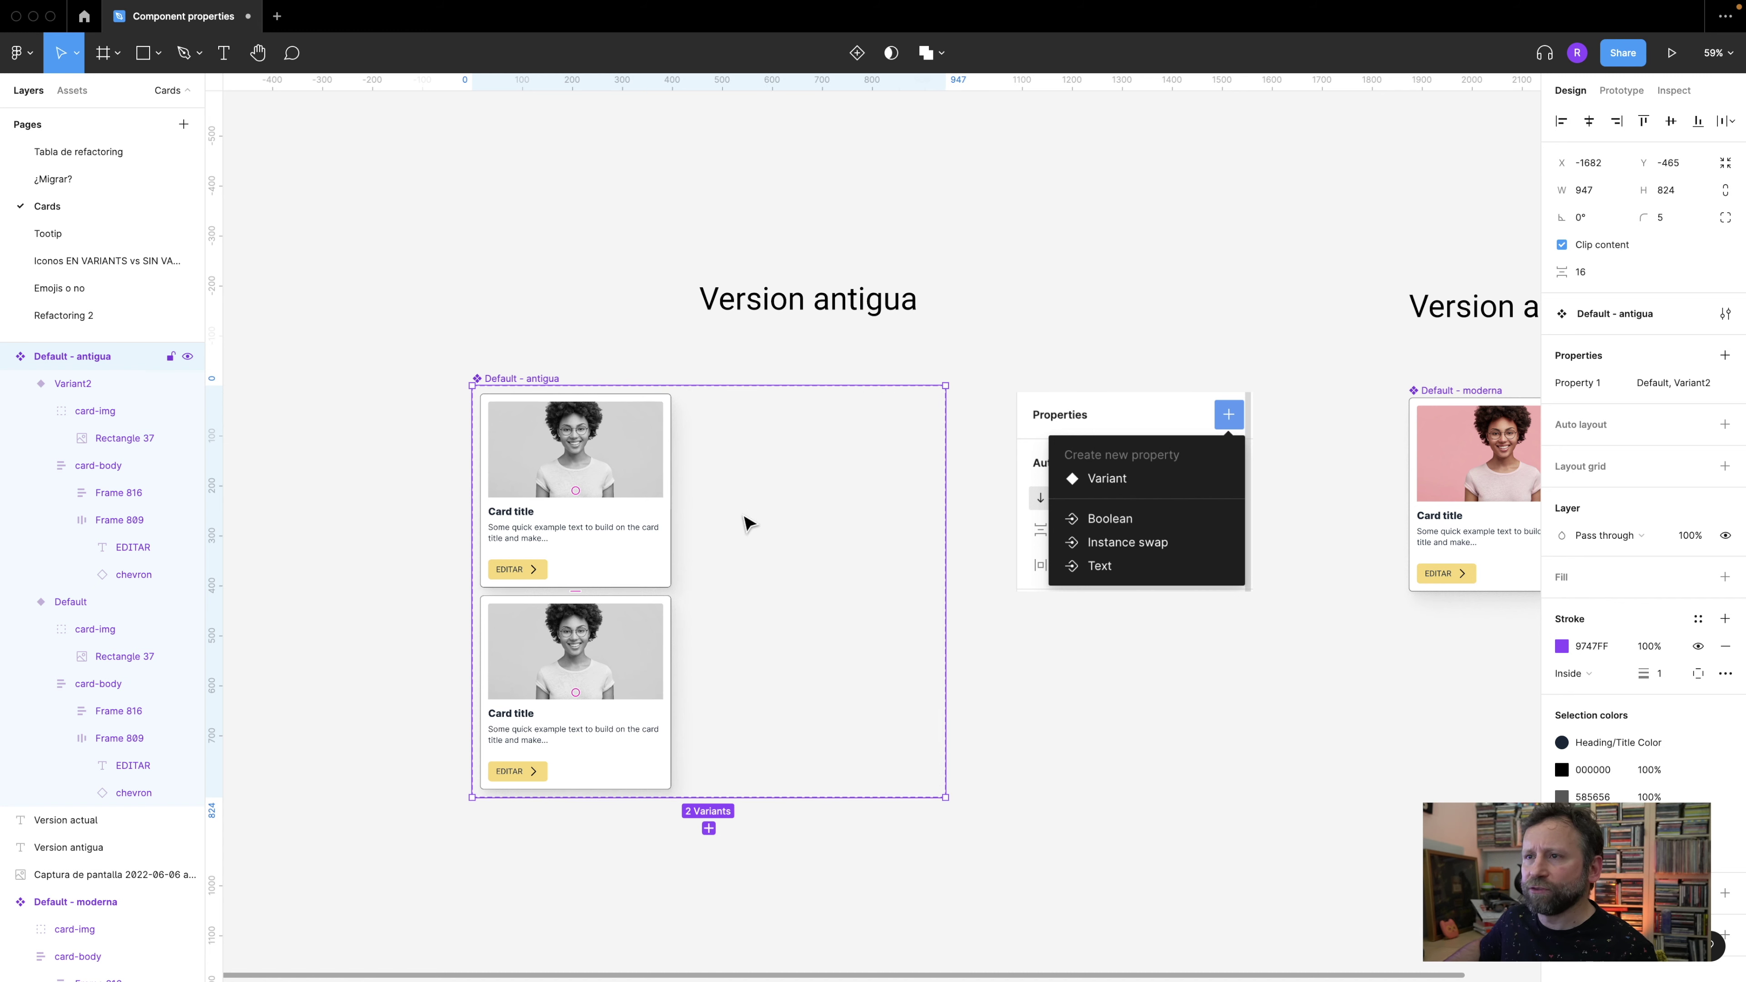
- Move the second card variant to X 451, Y 16 beside the first and hide its card-img layer
{"action": "scroll", "coordinate": [748, 523], "scroll_direction": "up", "scroll_amount": 2}
{"action": "scroll", "coordinate": [748, 523], "scroll_direction": "up", "scroll_amount": 1}
{"action": "scroll", "coordinate": [783, 499], "scroll_direction": "down", "scroll_amount": 2}
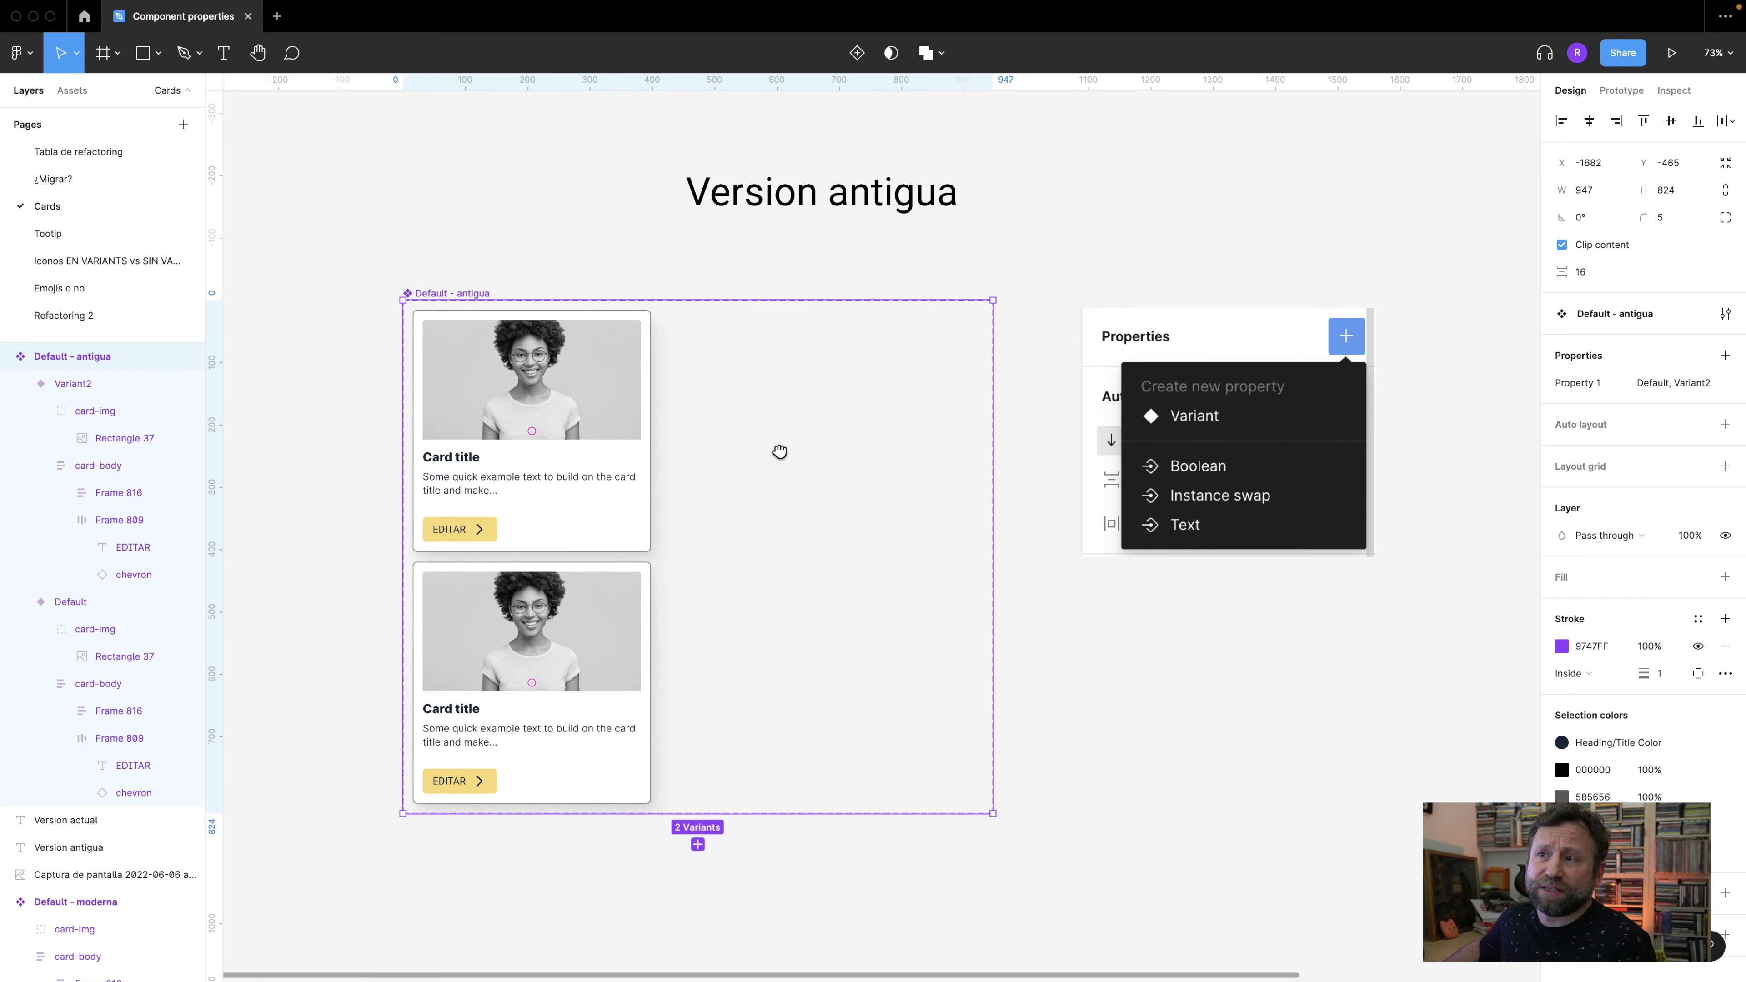
{"action": "left_click_drag", "start_coordinate": [604, 619], "coordinate": [880, 404]}
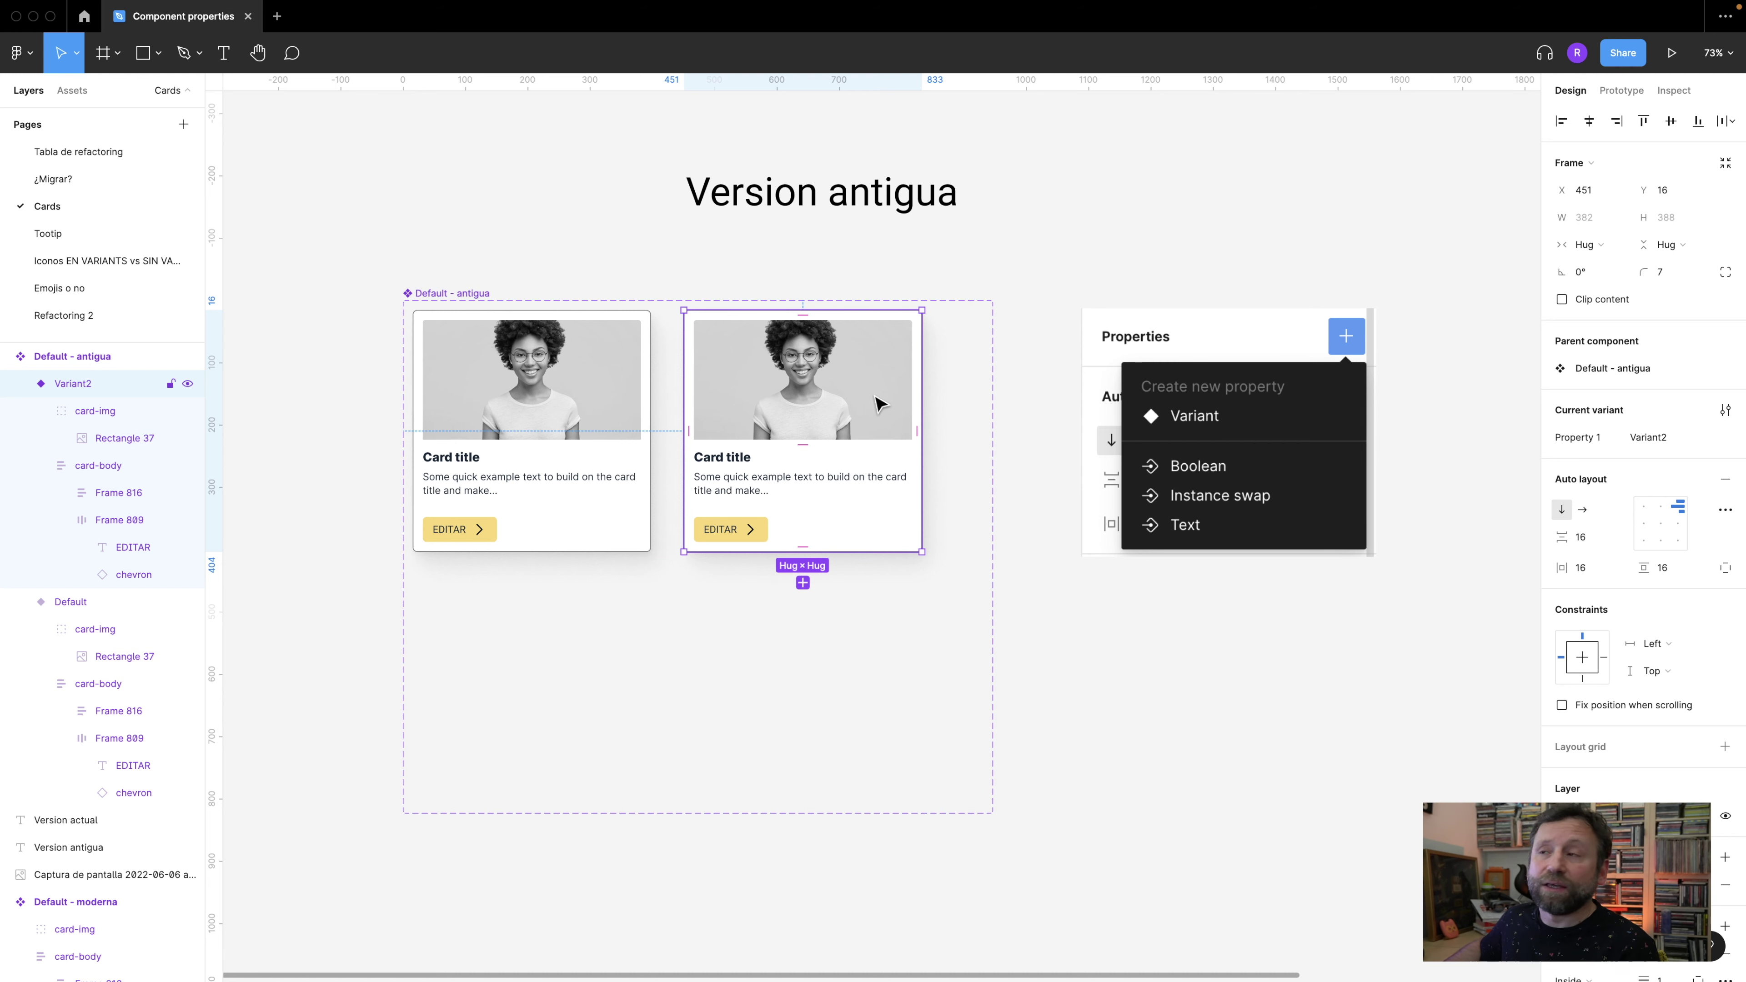
{"action": "double_click", "coordinate": [844, 380]}
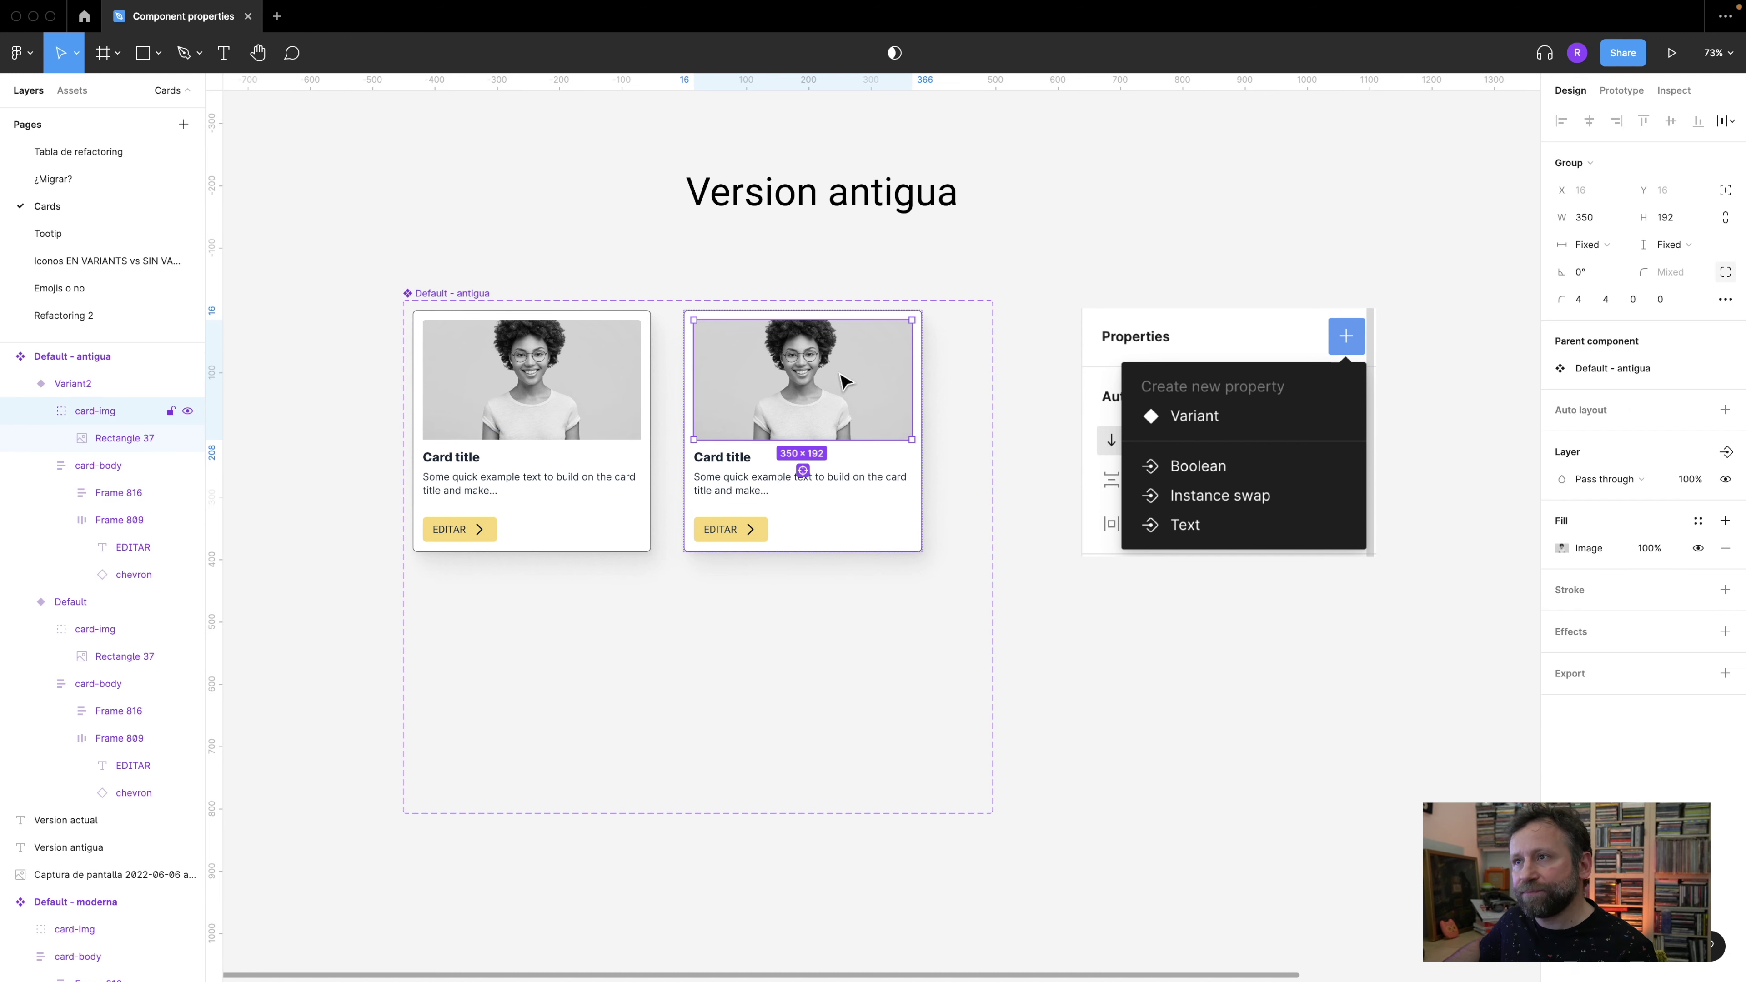
{"action": "left_click", "coordinate": [187, 412]}
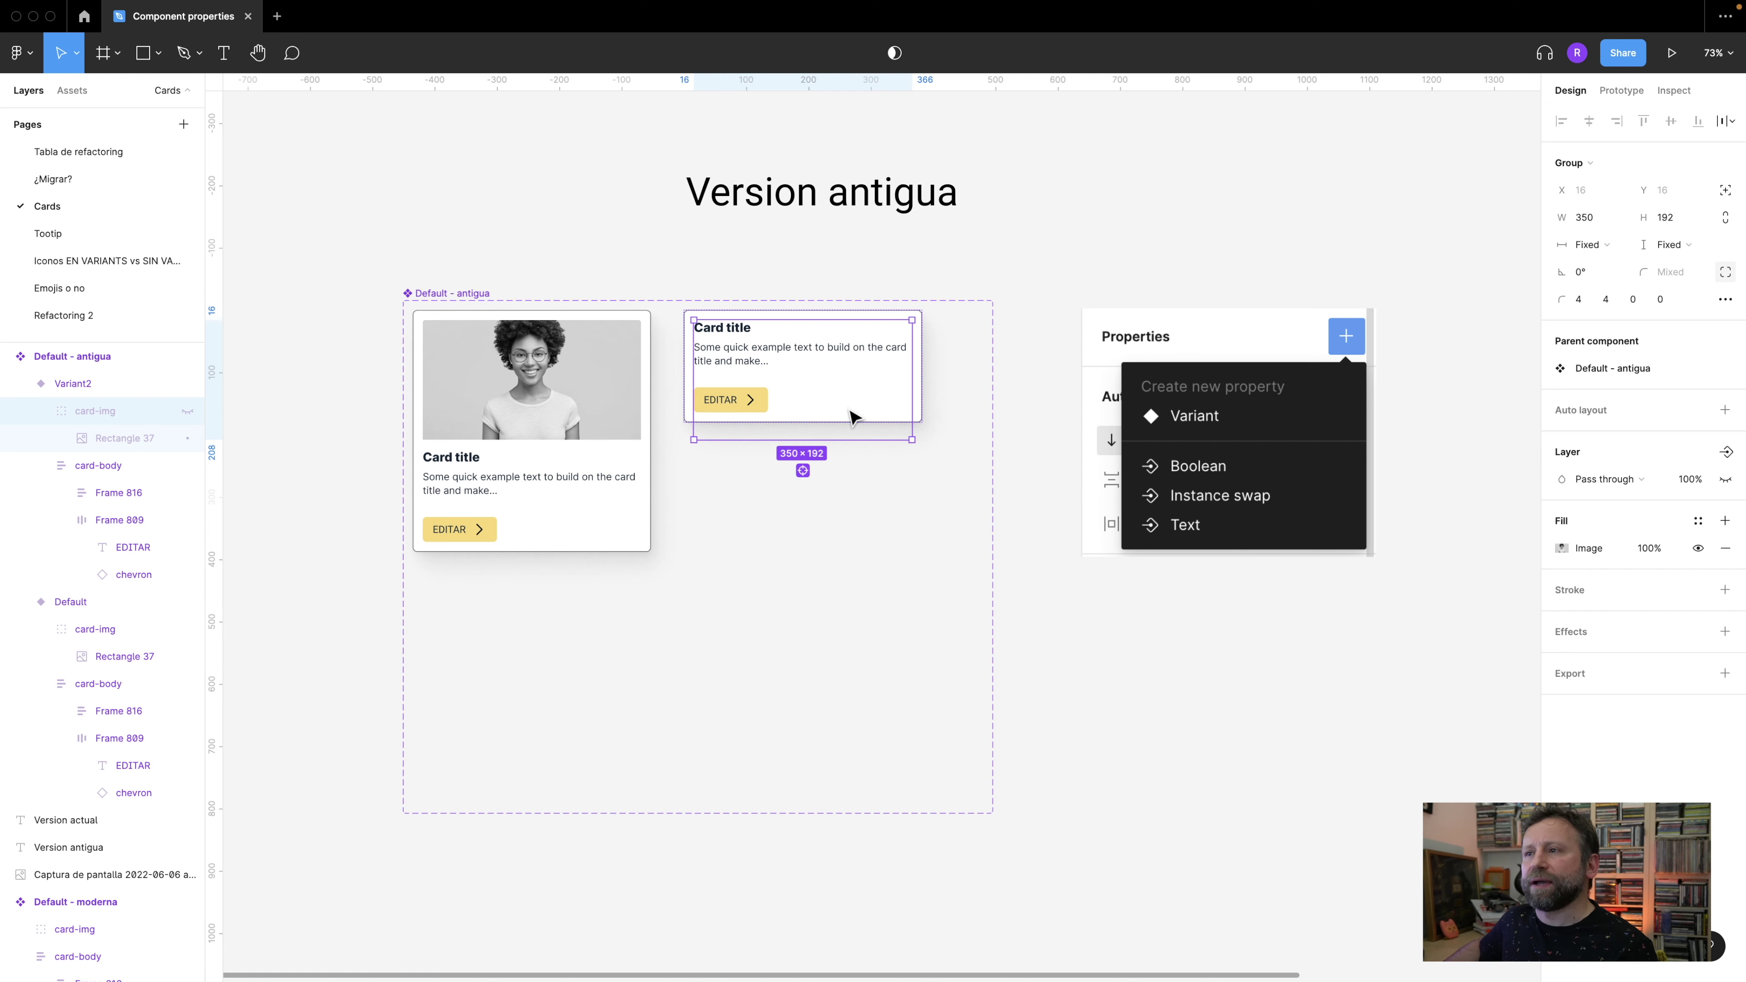
- Duplicate the variant without image below itself at X 451, Y 259 and hide the copy's "Card title" text
{"action": "left_click", "coordinate": [924, 378]}
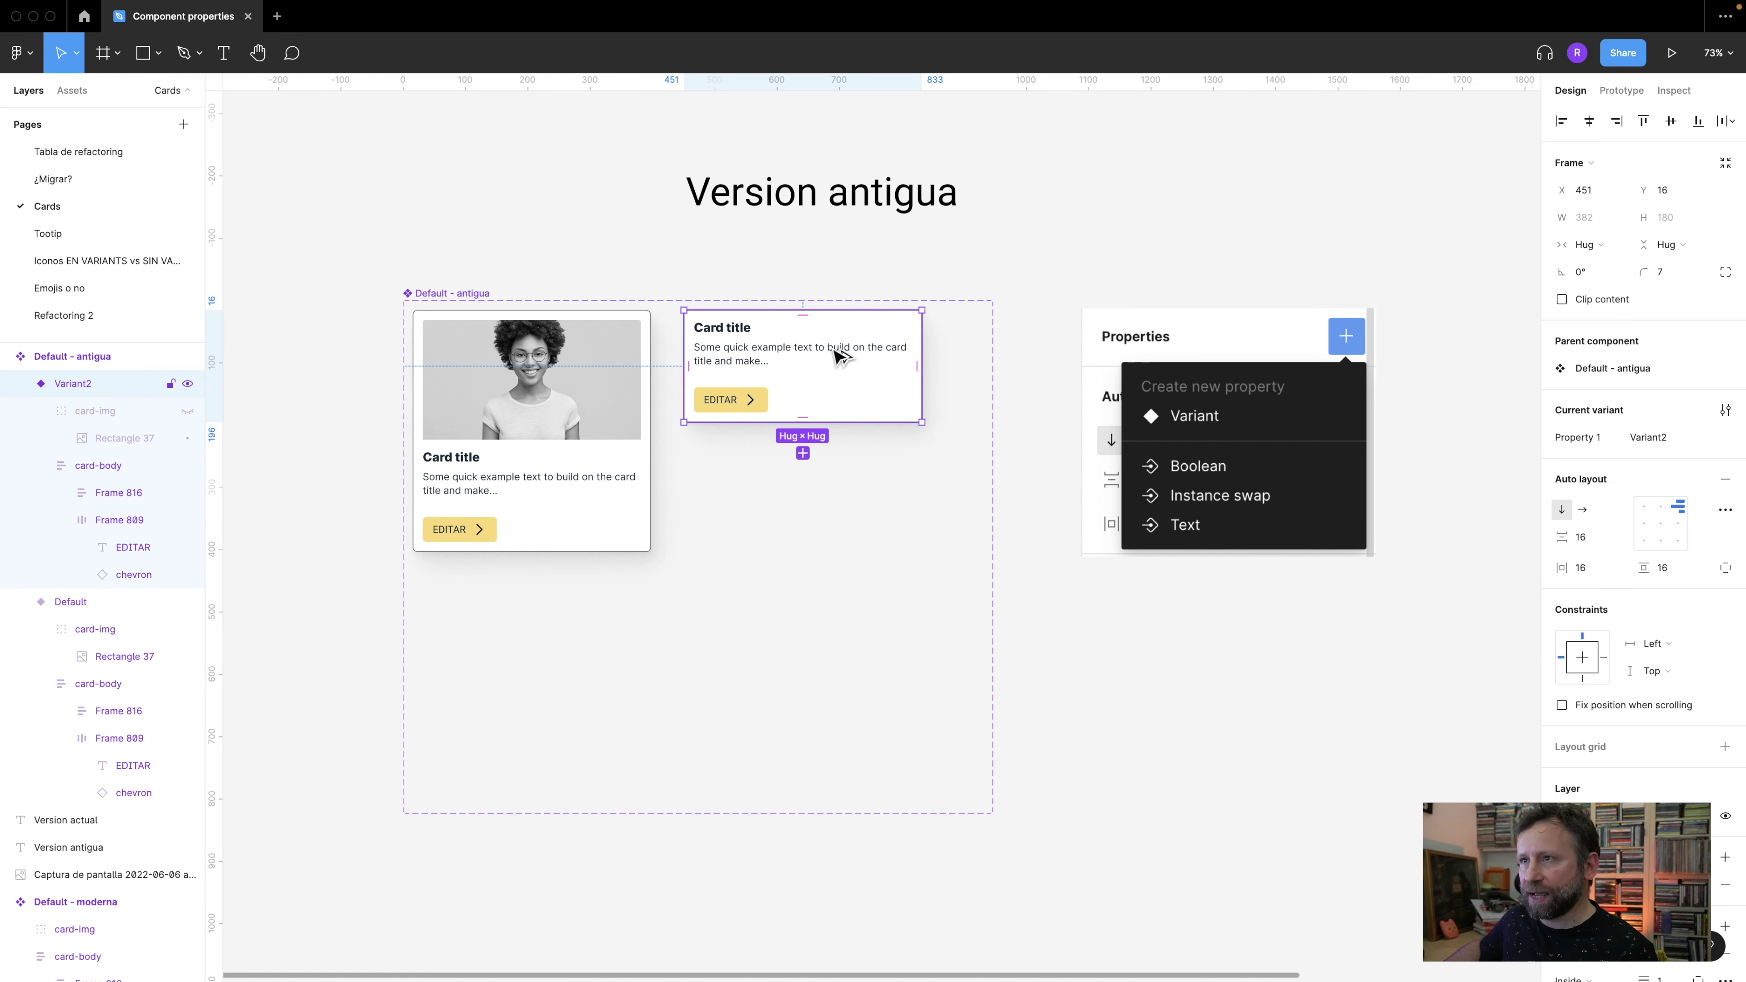
{"action": "left_click_drag", "start_coordinate": [839, 417], "coordinate": [867, 516], "text": "alt"}
{"action": "double_click", "coordinate": [746, 489]}
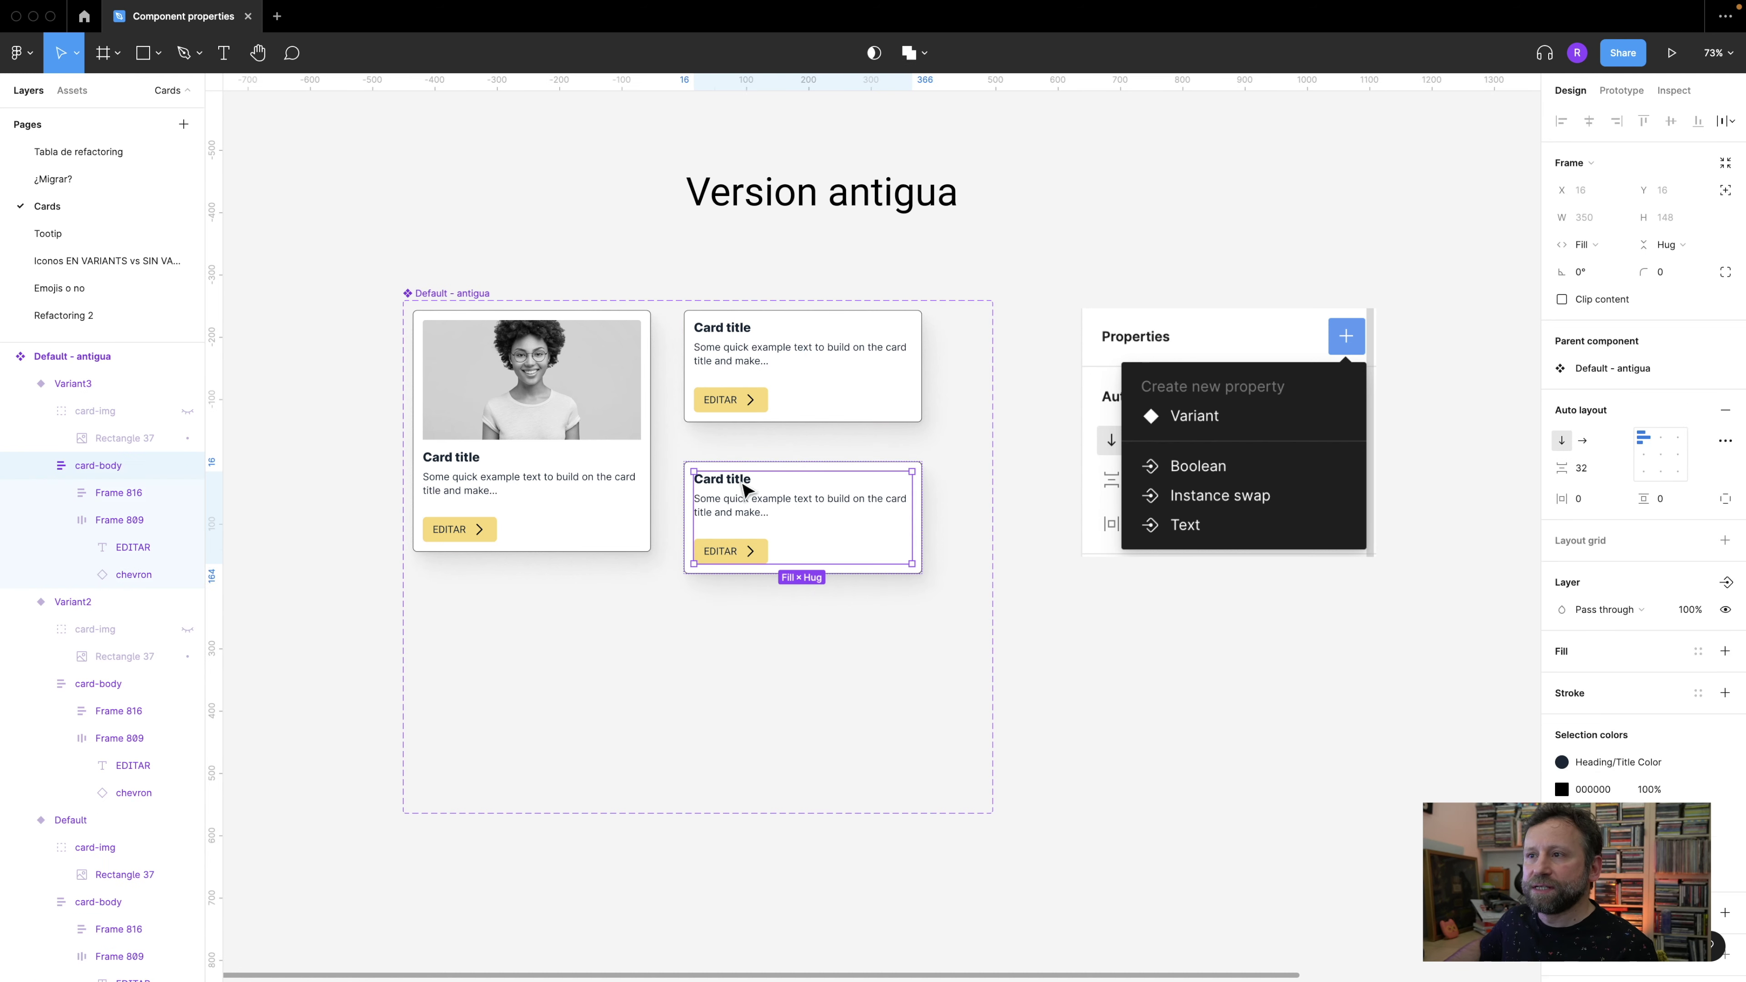
{"action": "double_click", "coordinate": [746, 489]}
{"action": "double_click", "coordinate": [743, 491]}
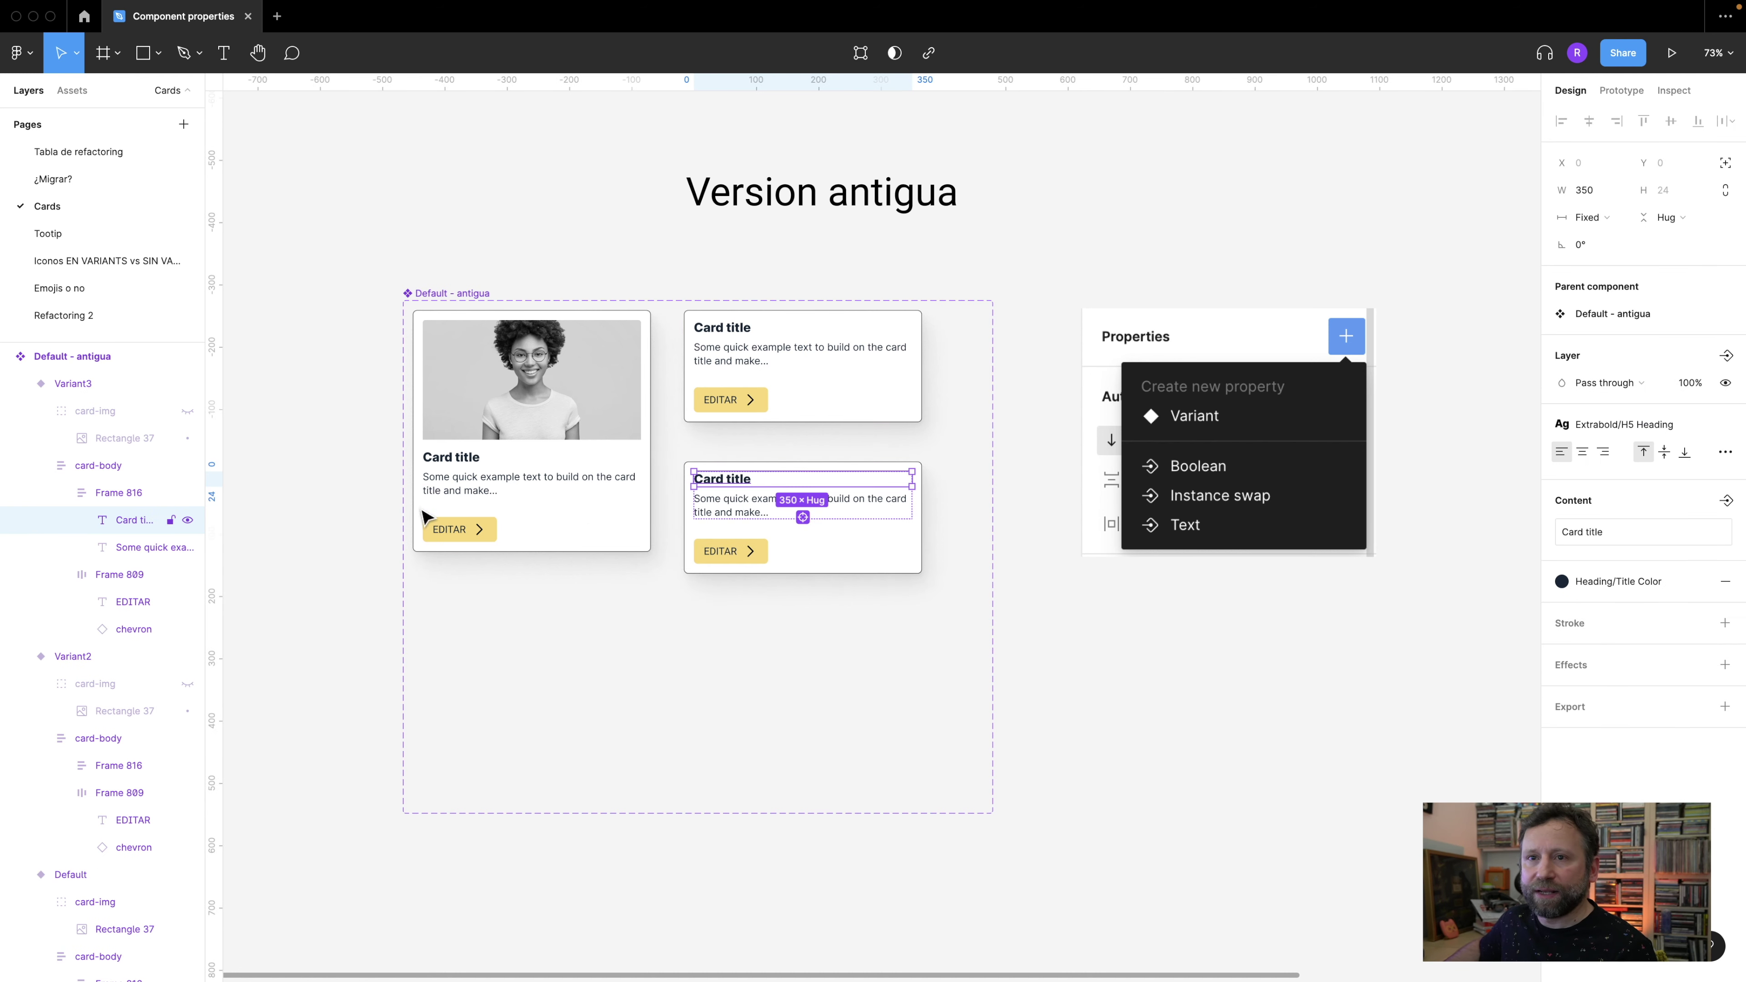
{"action": "left_click", "coordinate": [185, 519]}
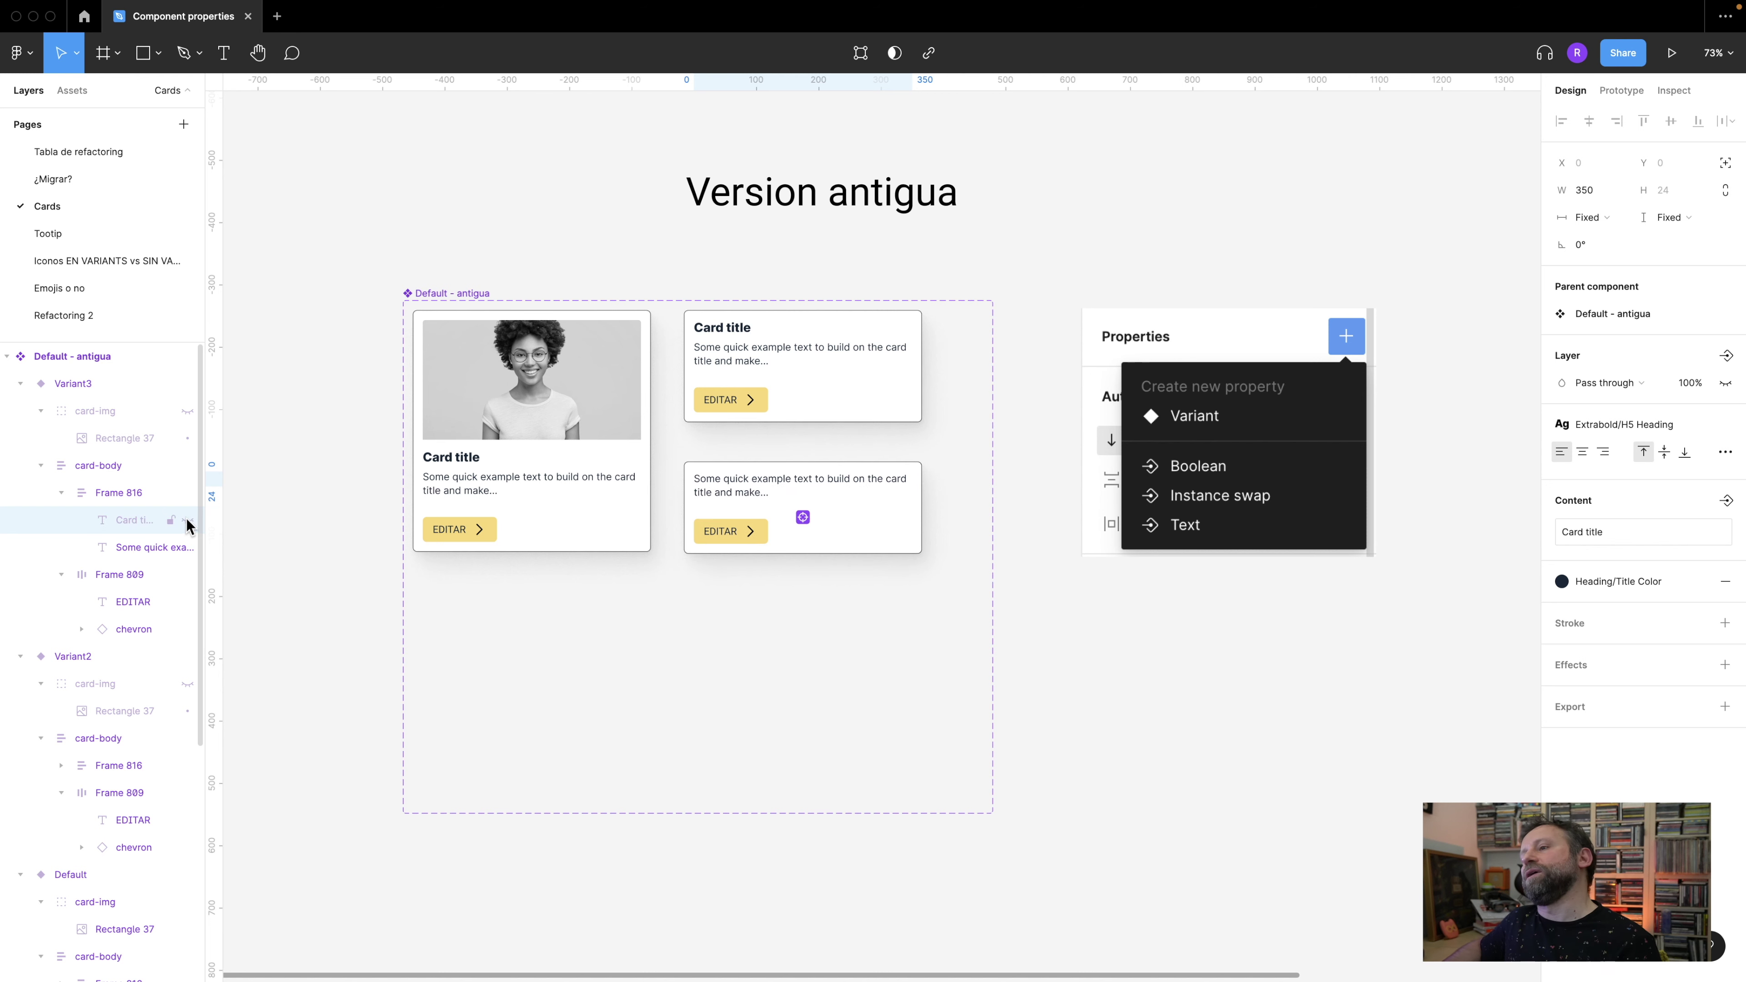
{"action": "left_click", "coordinate": [1137, 689]}
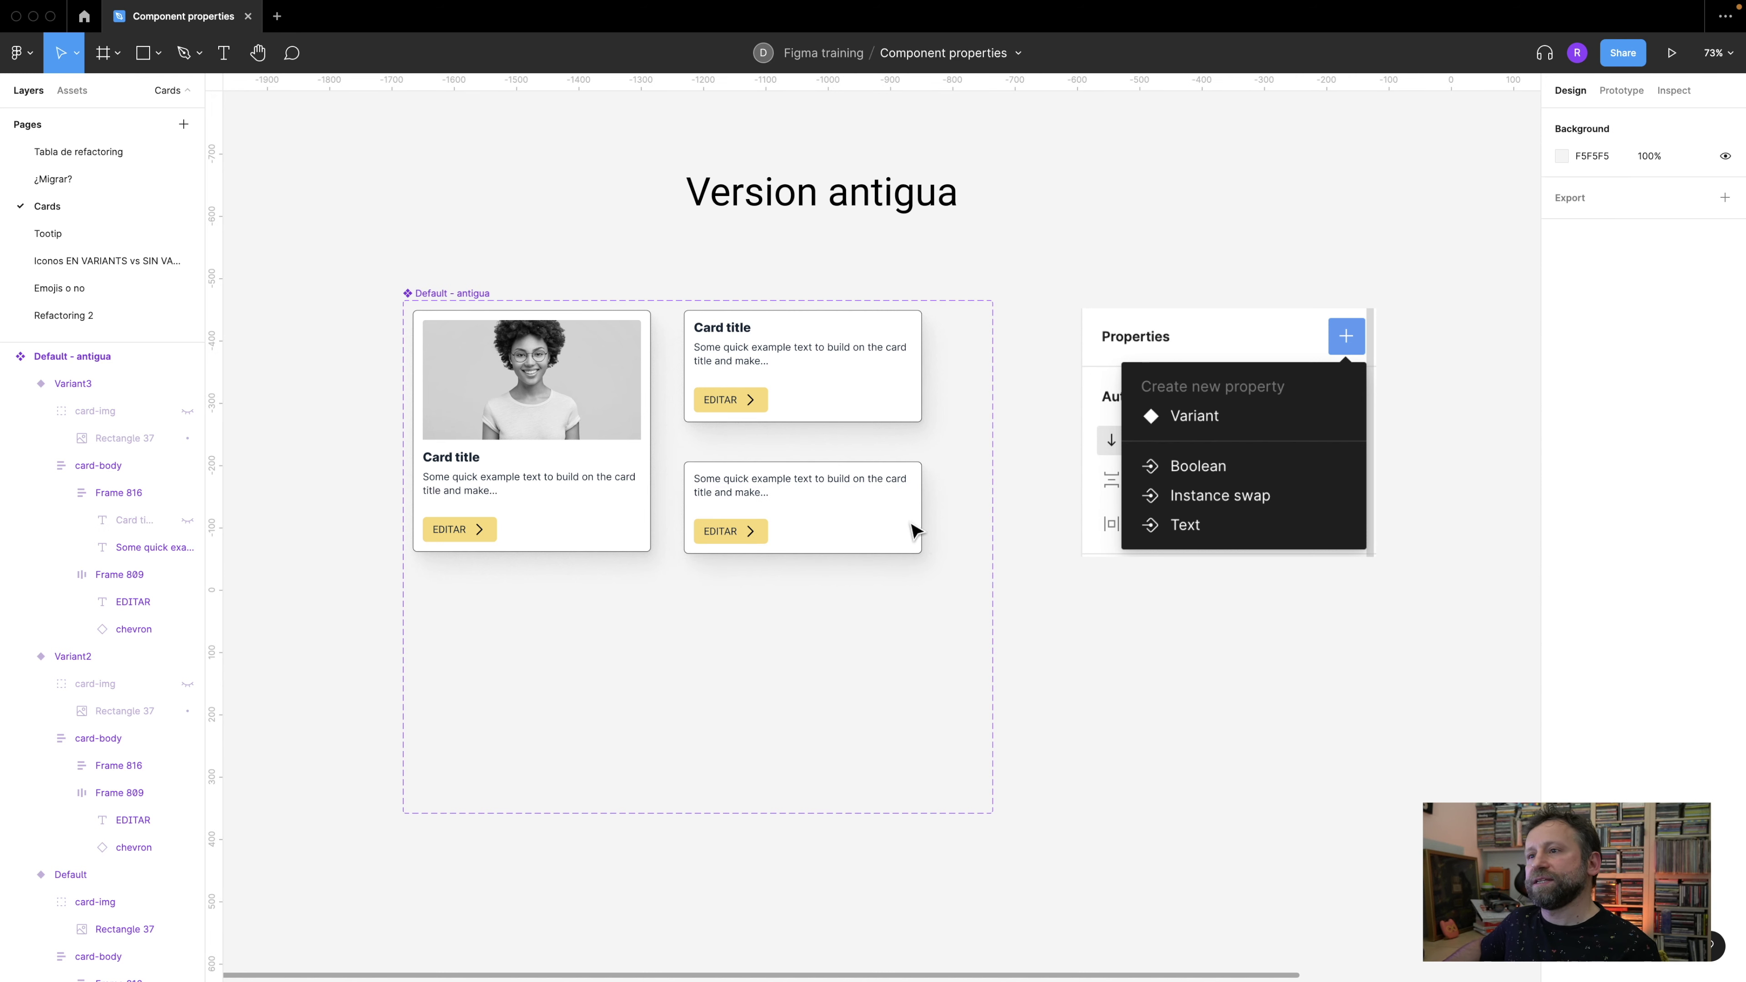
- Duplicate the Default card variant below itself at X 16, Y 431 and delete the copy's description text
{"action": "left_click", "coordinate": [571, 491]}
{"action": "left_click_drag", "start_coordinate": [573, 512], "coordinate": [574, 758]}
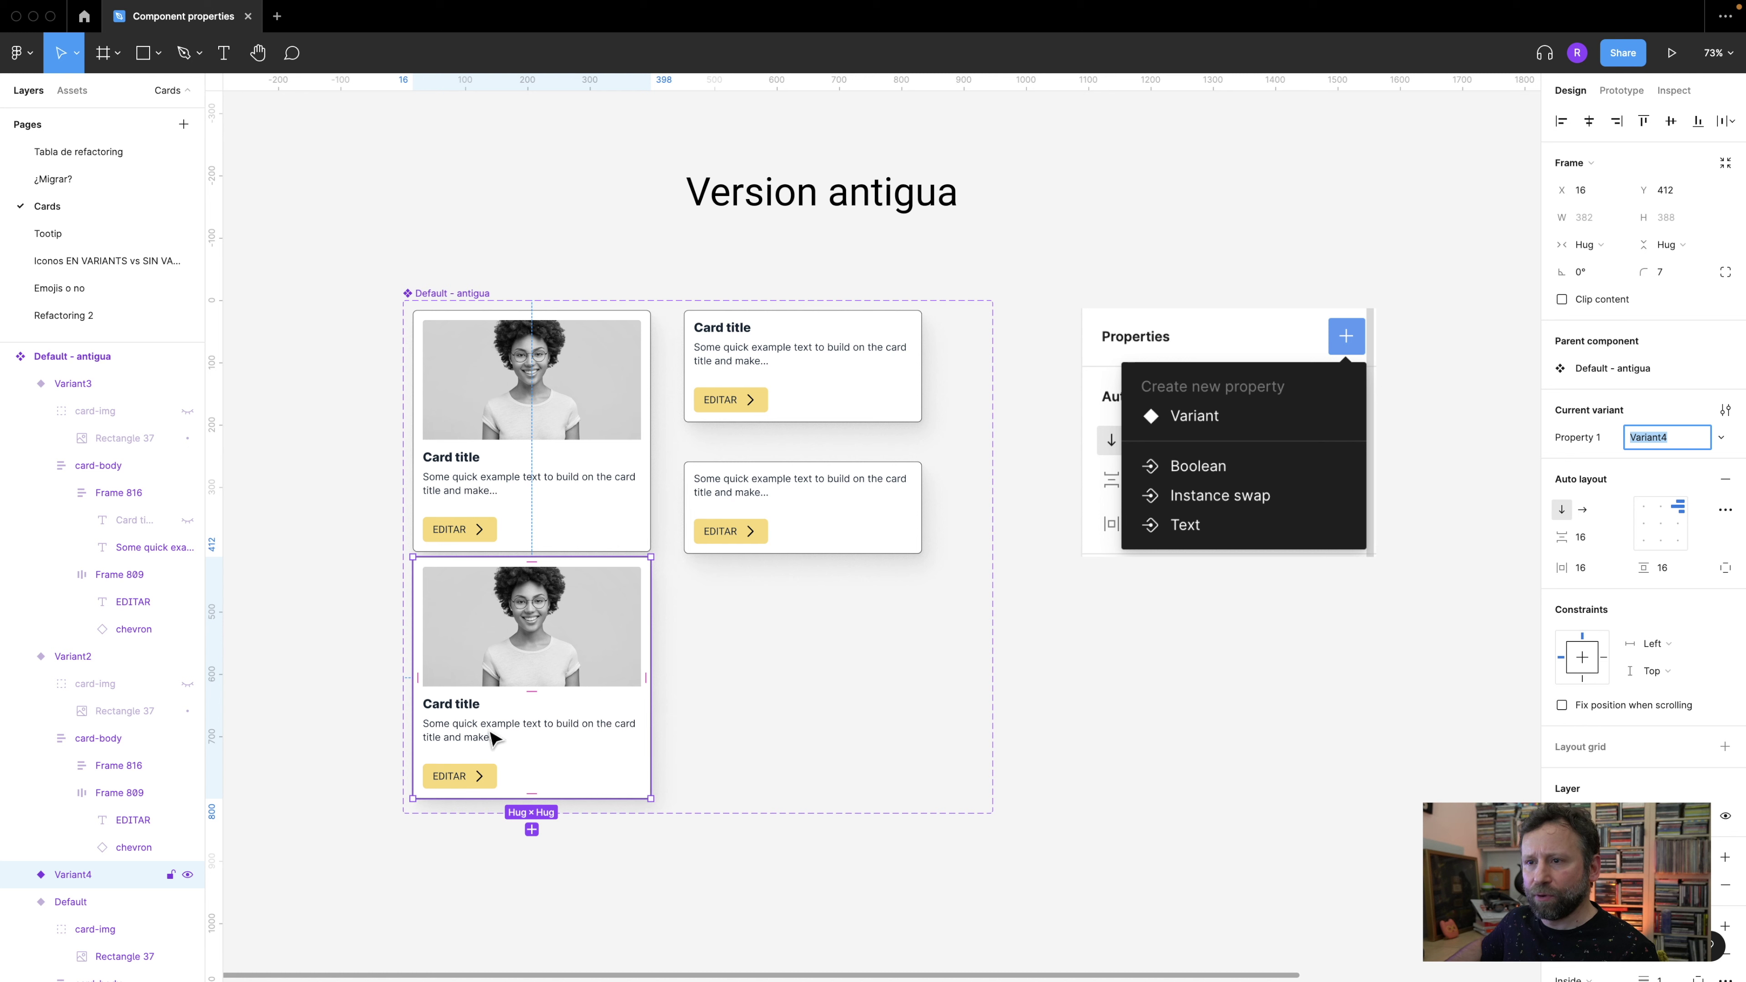
{"action": "left_click", "coordinate": [499, 716]}
{"action": "double_click", "coordinate": [499, 721]}
{"action": "double_click", "coordinate": [497, 729]}
{"action": "double_click", "coordinate": [497, 733]}
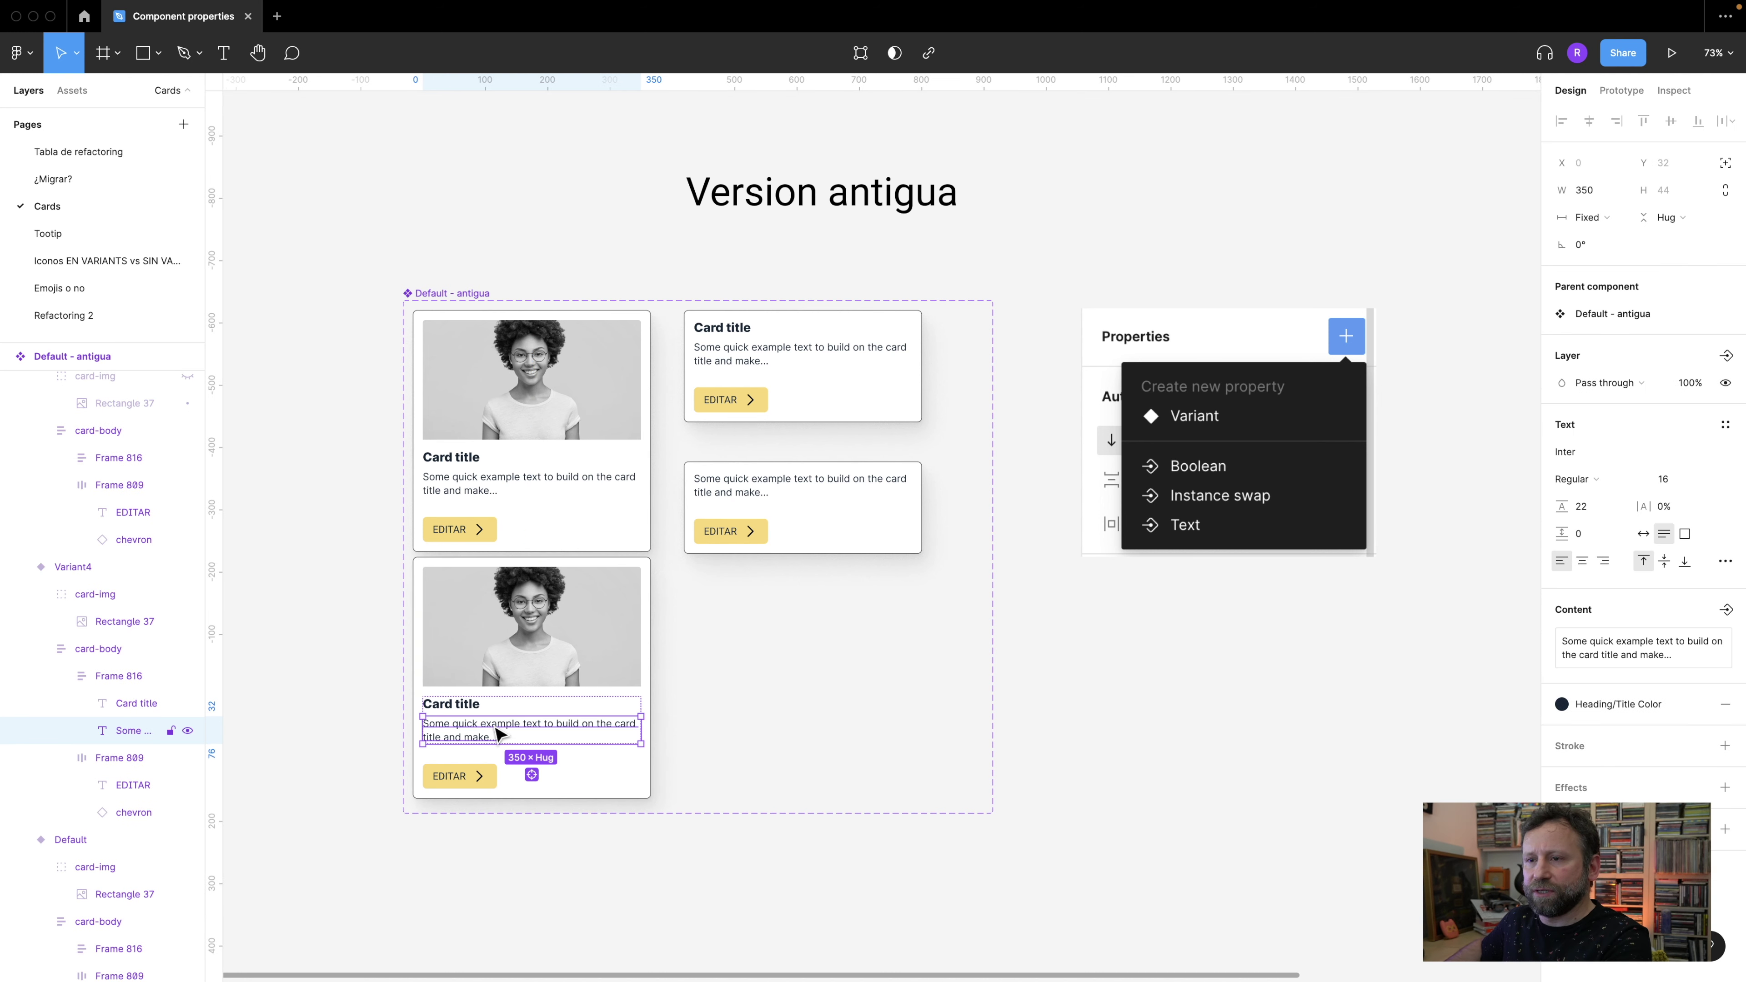
{"action": "key", "text": "Delete"}
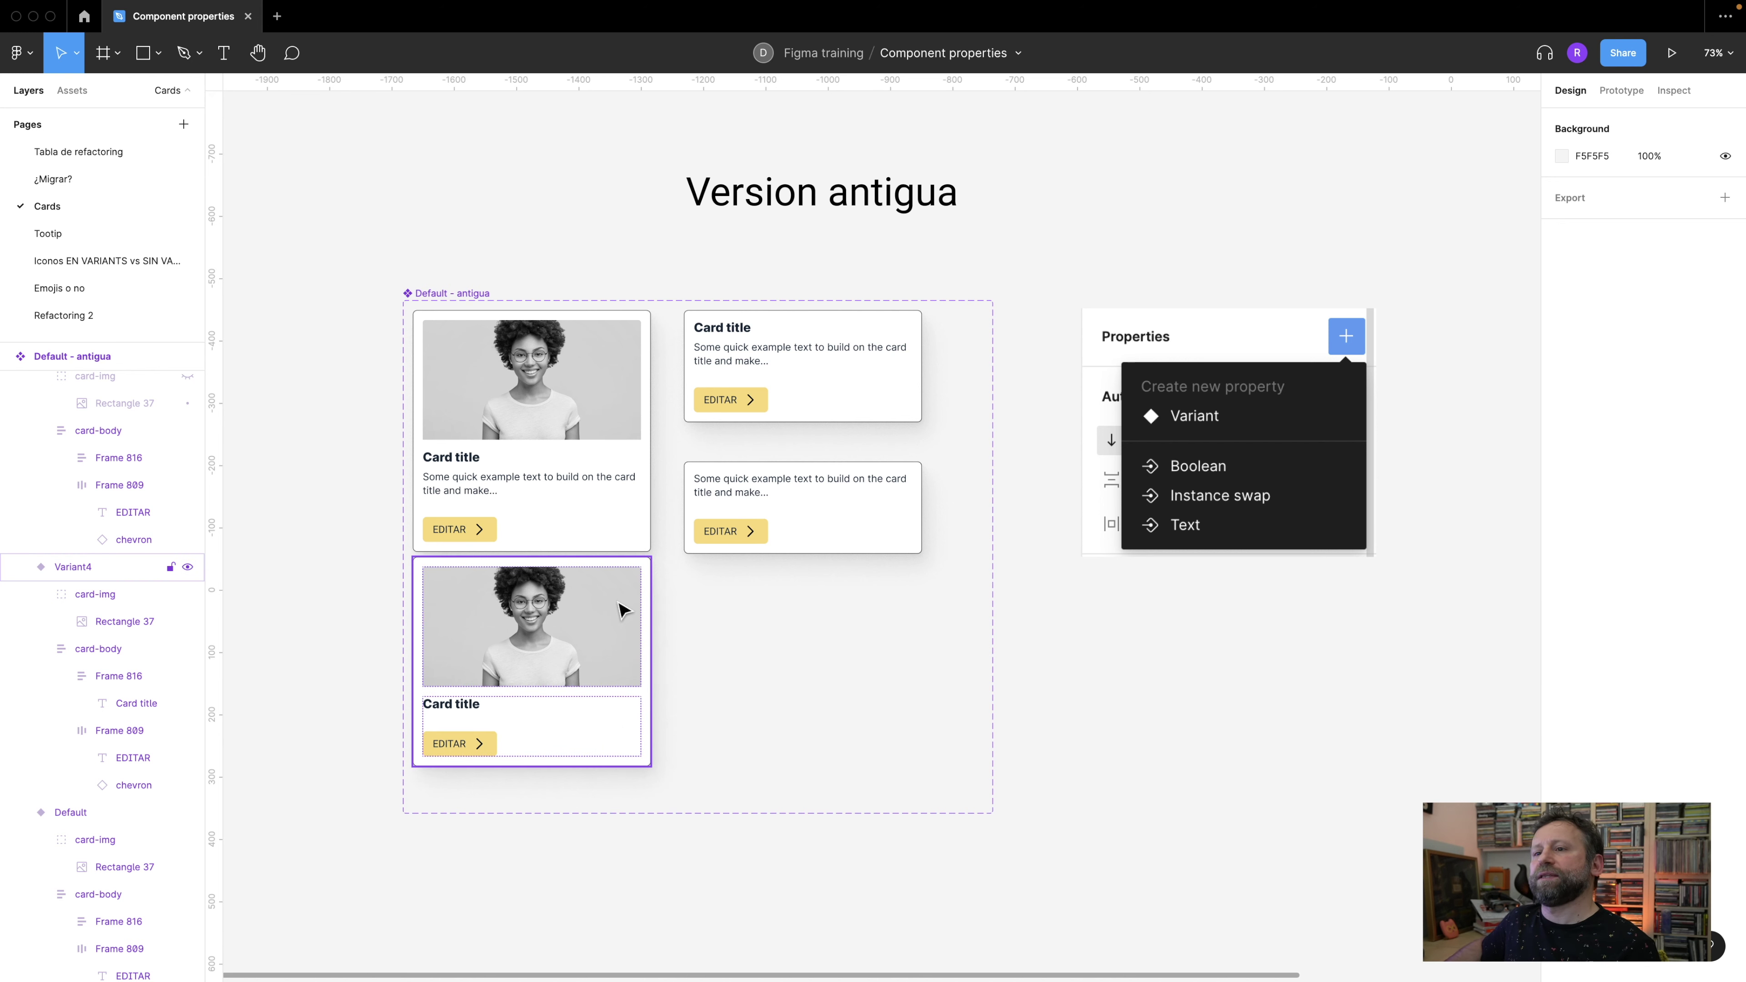
{"action": "left_click", "coordinate": [621, 621]}
{"action": "left_click_drag", "start_coordinate": [622, 621], "coordinate": [619, 615]}
{"action": "left_click", "coordinate": [728, 846]}
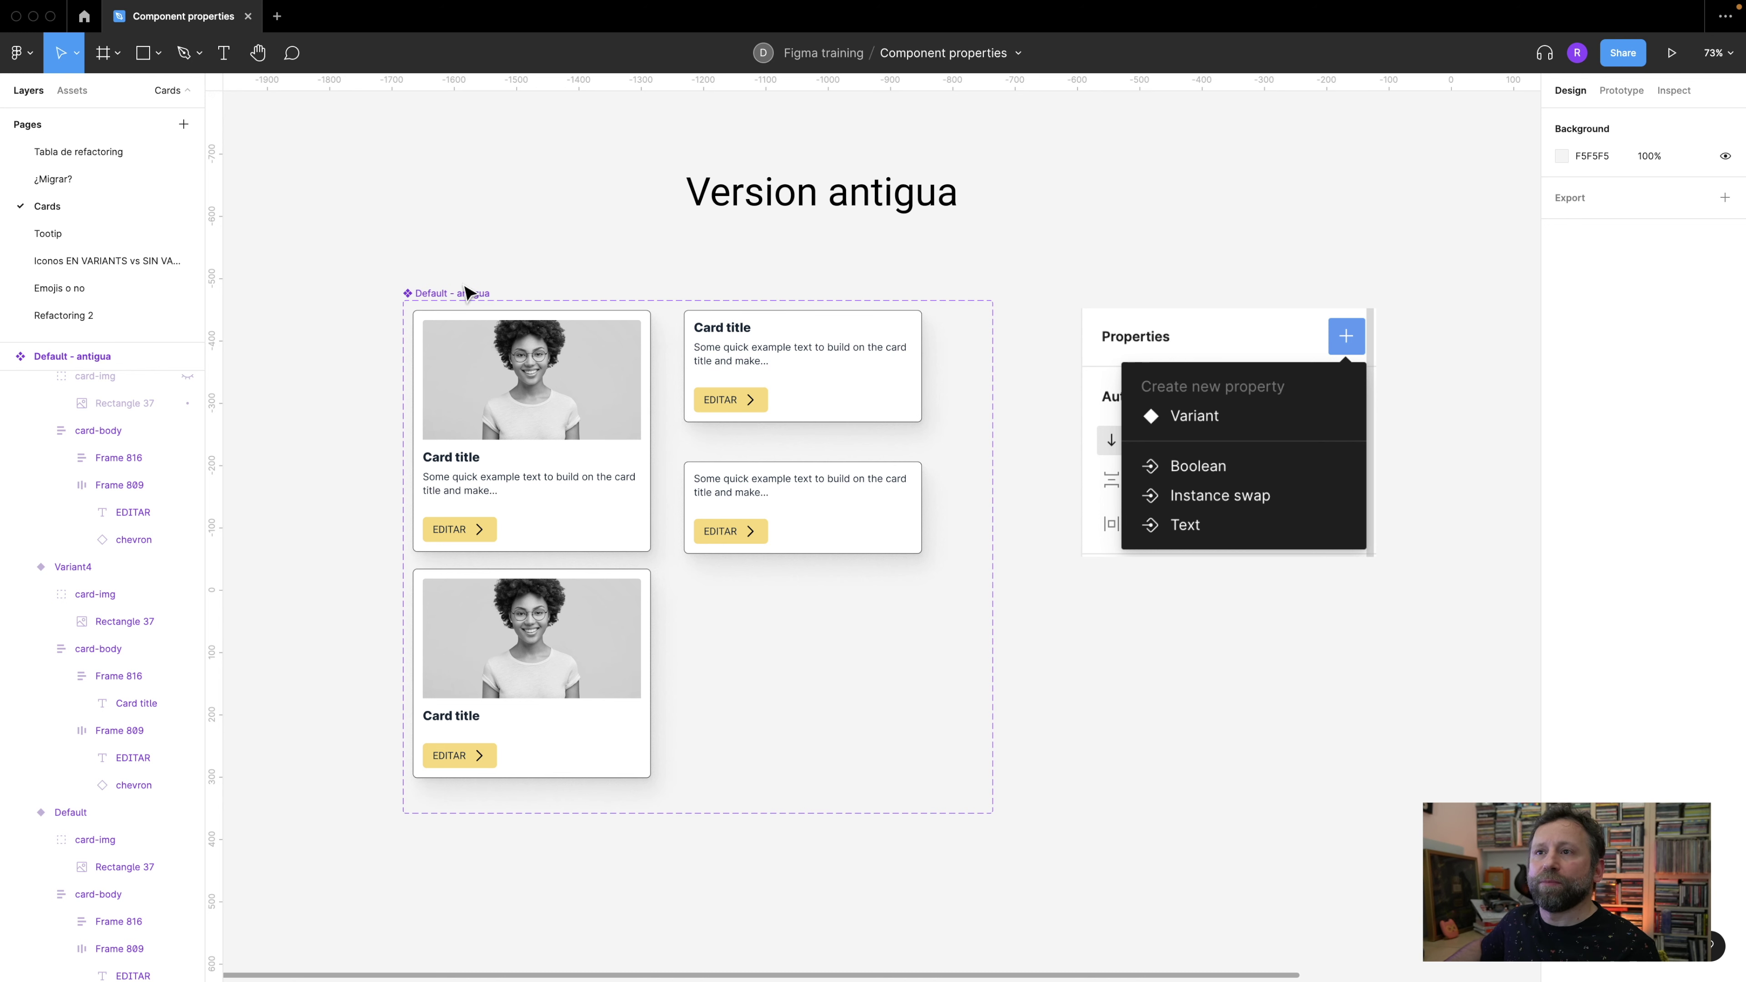
- Rename the variant property of the "Default - antigua" component set as "Estilo de card"
{"action": "left_click", "coordinate": [465, 294]}
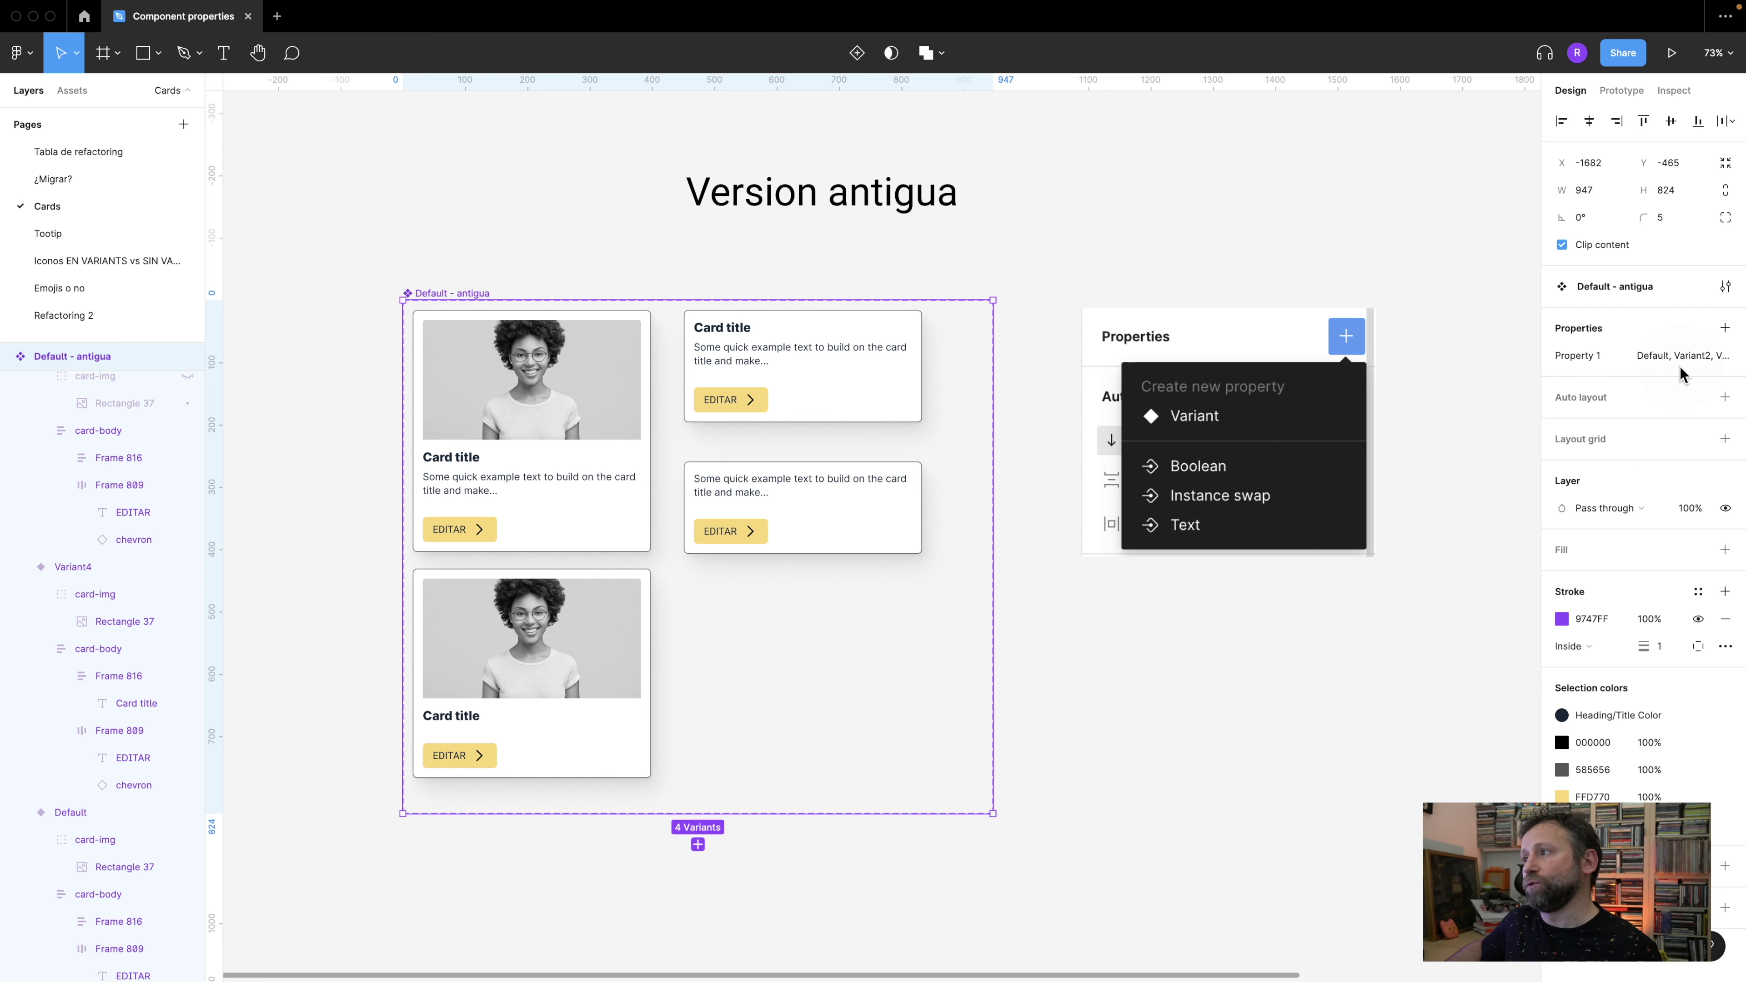
{"action": "double_click", "coordinate": [1581, 359]}
{"action": "type", "text": "Estilo de card"}
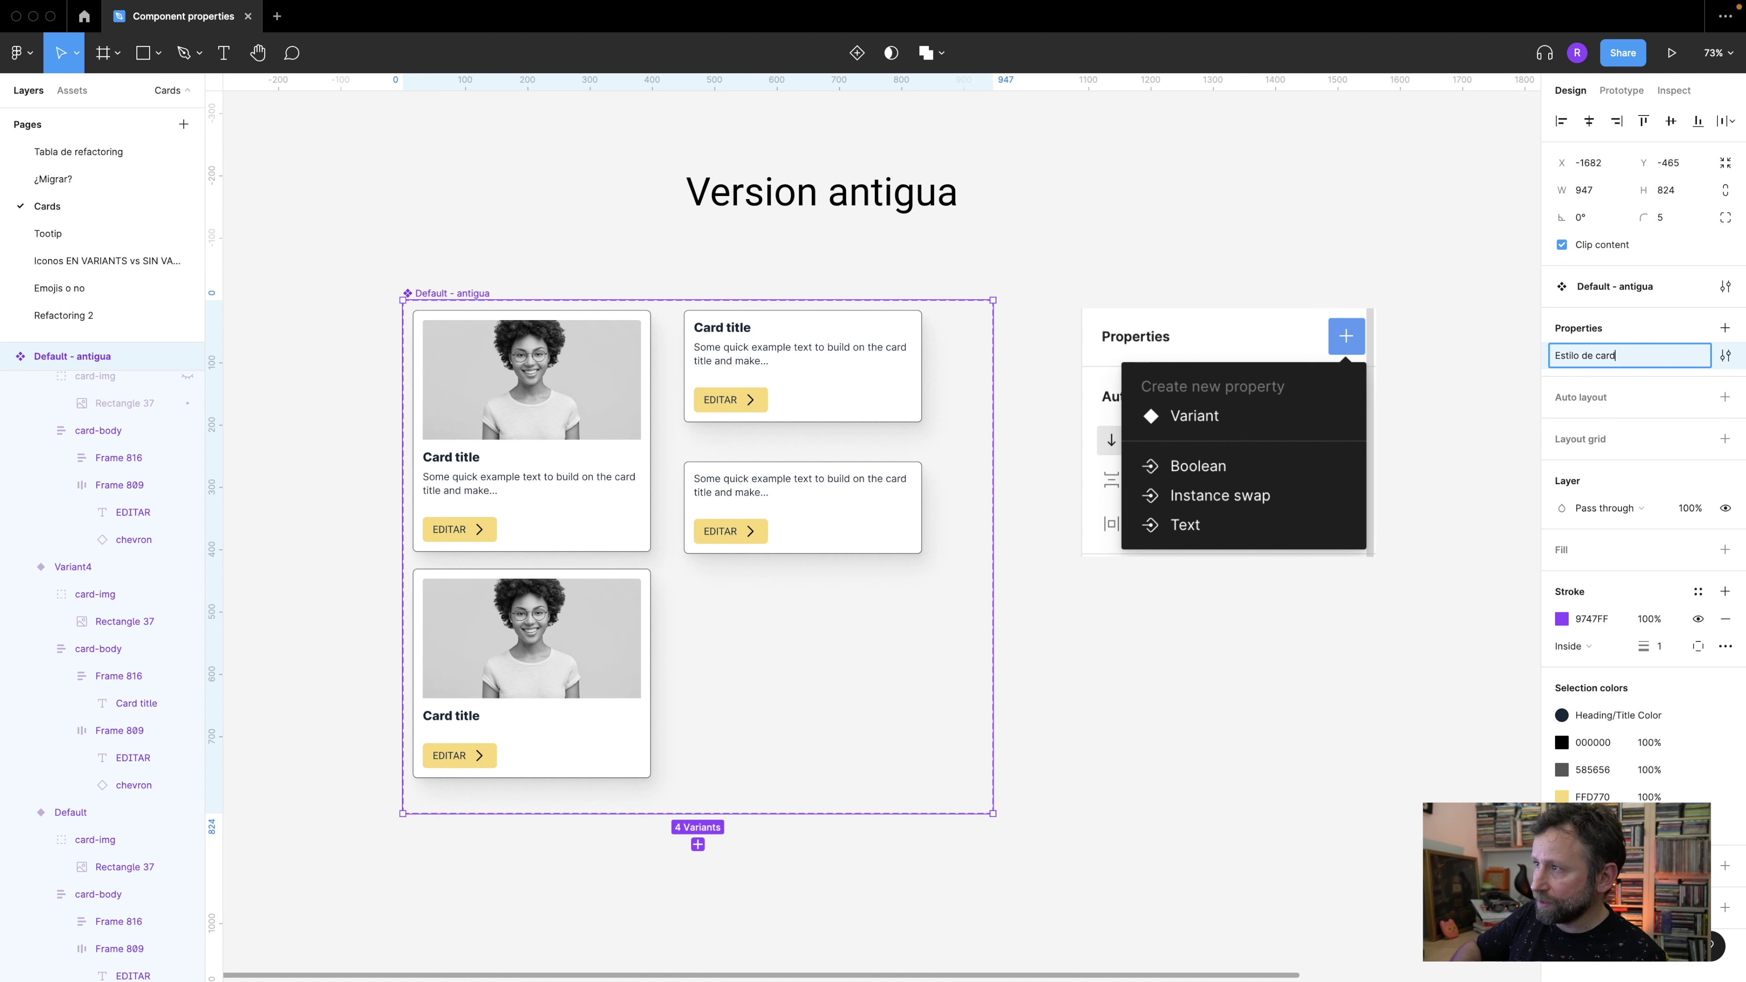
{"action": "left_click", "coordinate": [1325, 772]}
- Set the "Estilo de card" value of the variant with title and text but no image to "Version 2"
{"action": "left_click", "coordinate": [548, 372]}
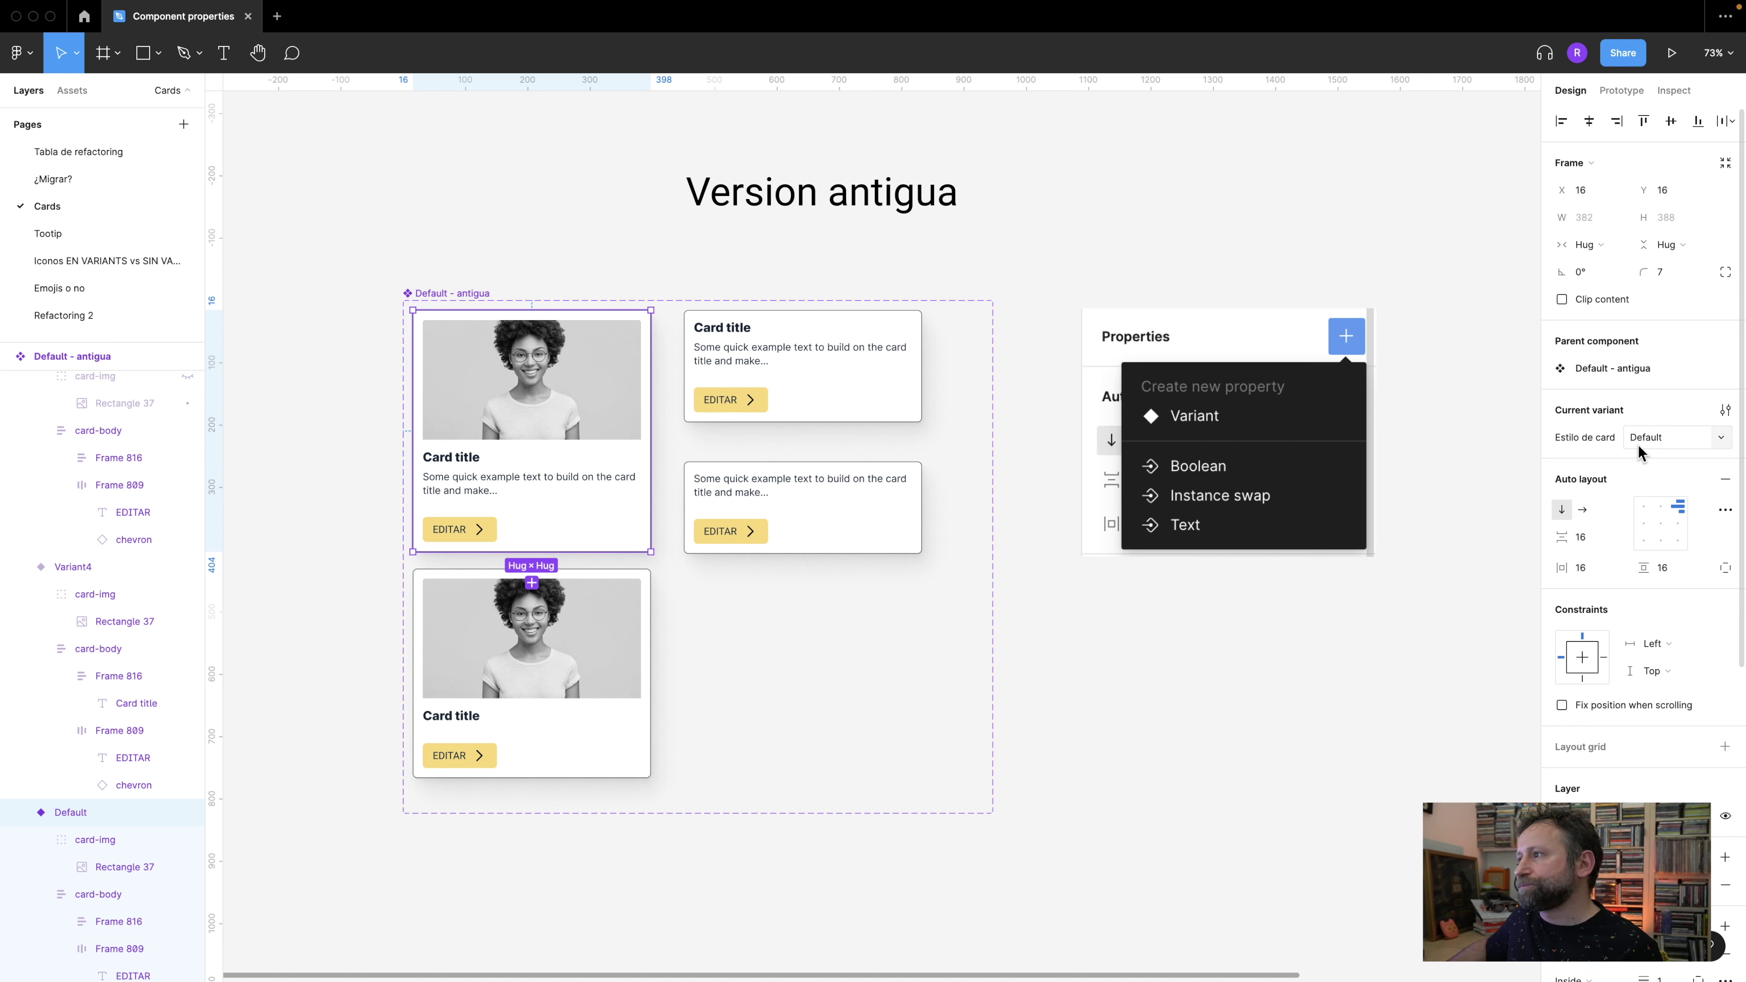
{"action": "left_click", "coordinate": [911, 415]}
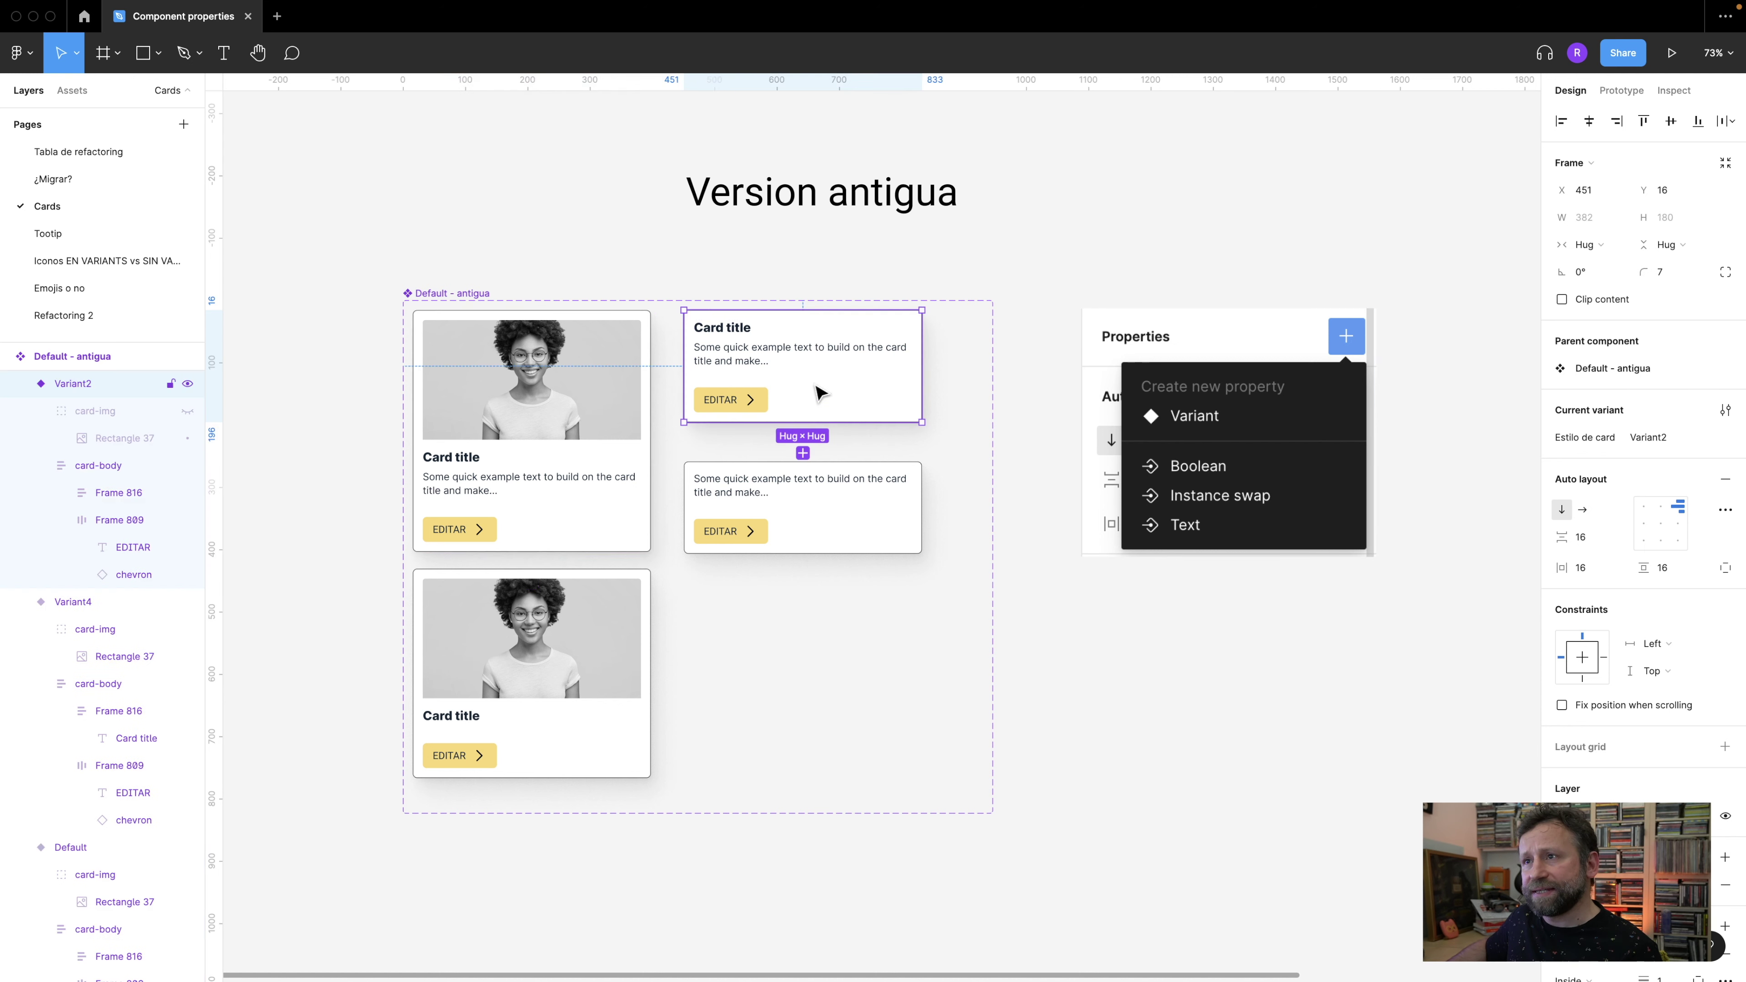
{"action": "left_click", "coordinate": [1656, 438]}
{"action": "type", "text": "V"}
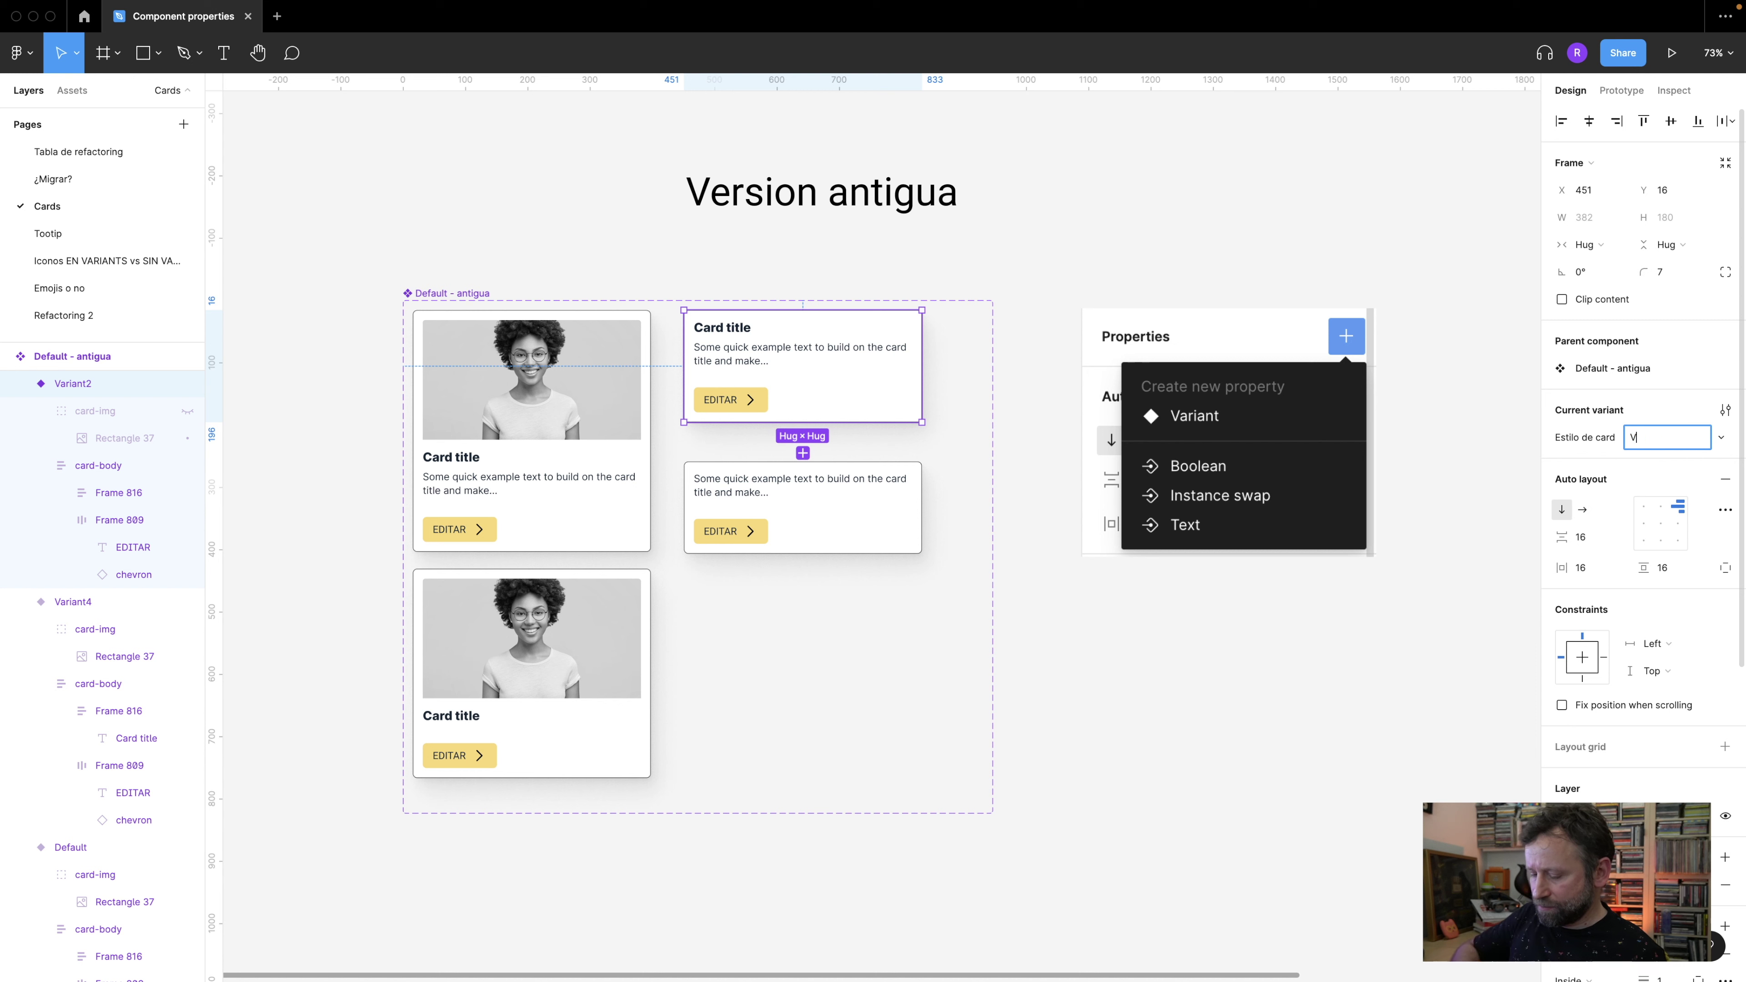
{"action": "type", "text": "ersion 2"}
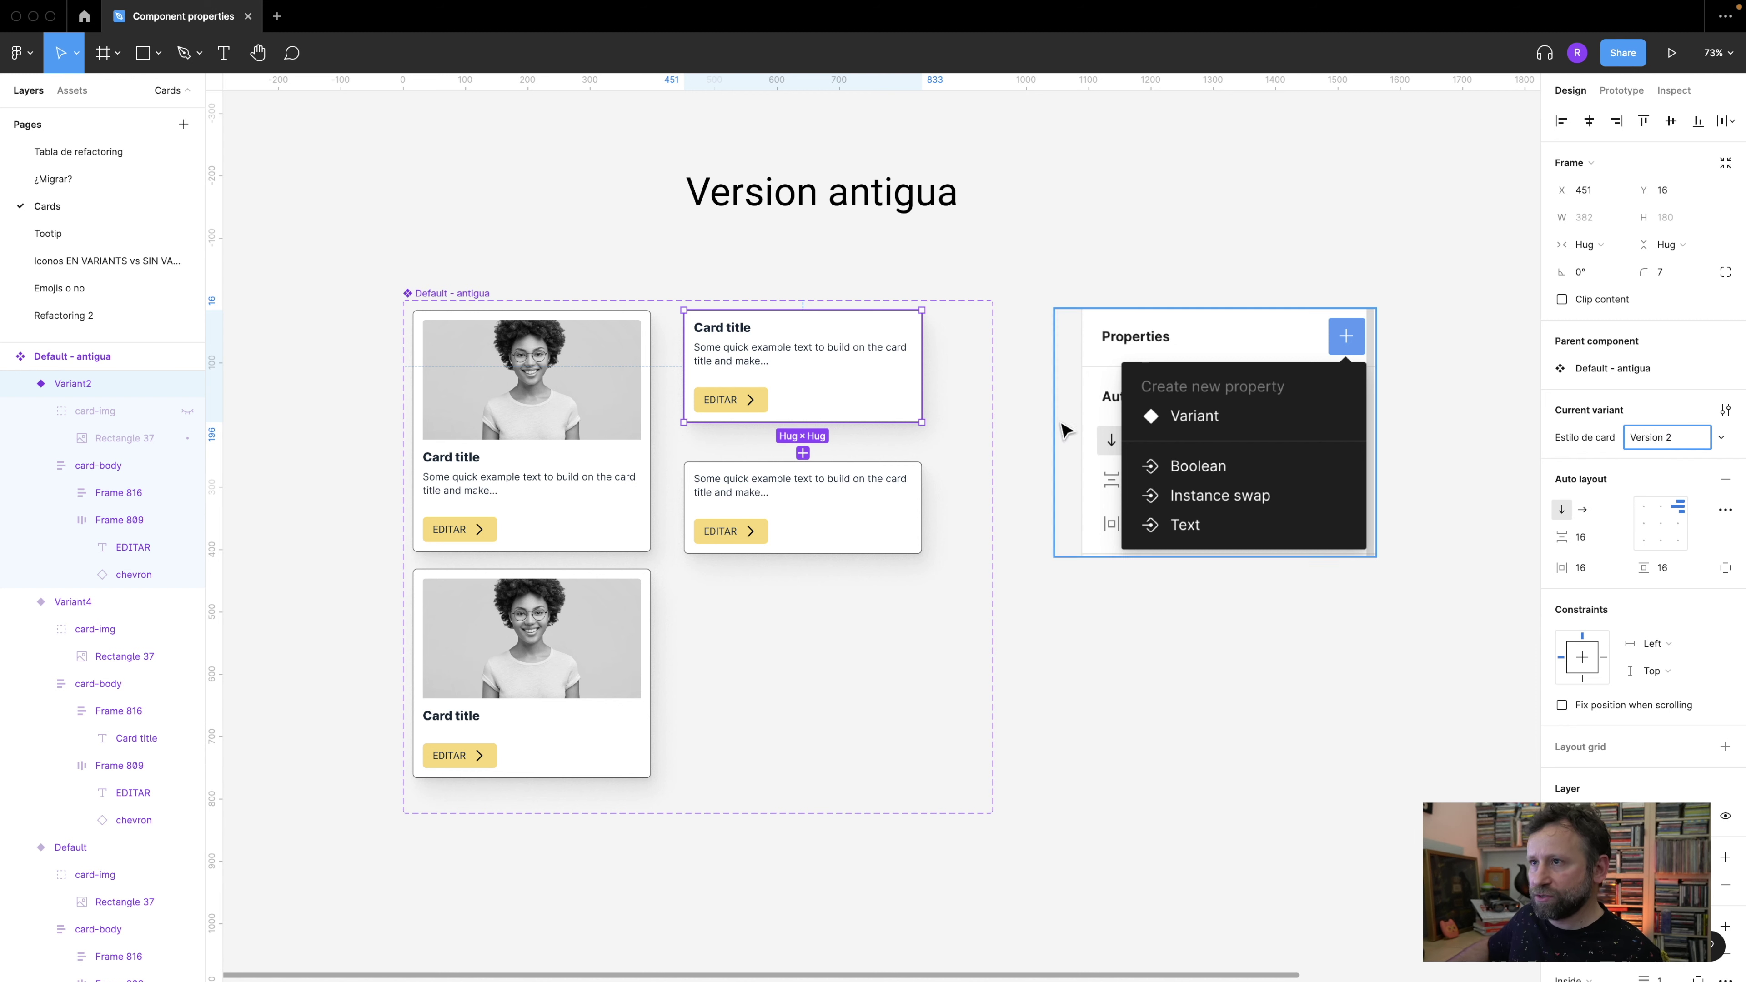
- Set the "Estilo de card" value of the variant with neither image nor title to "Version 3"
{"action": "left_click", "coordinate": [849, 488]}
{"action": "left_click", "coordinate": [1663, 438]}
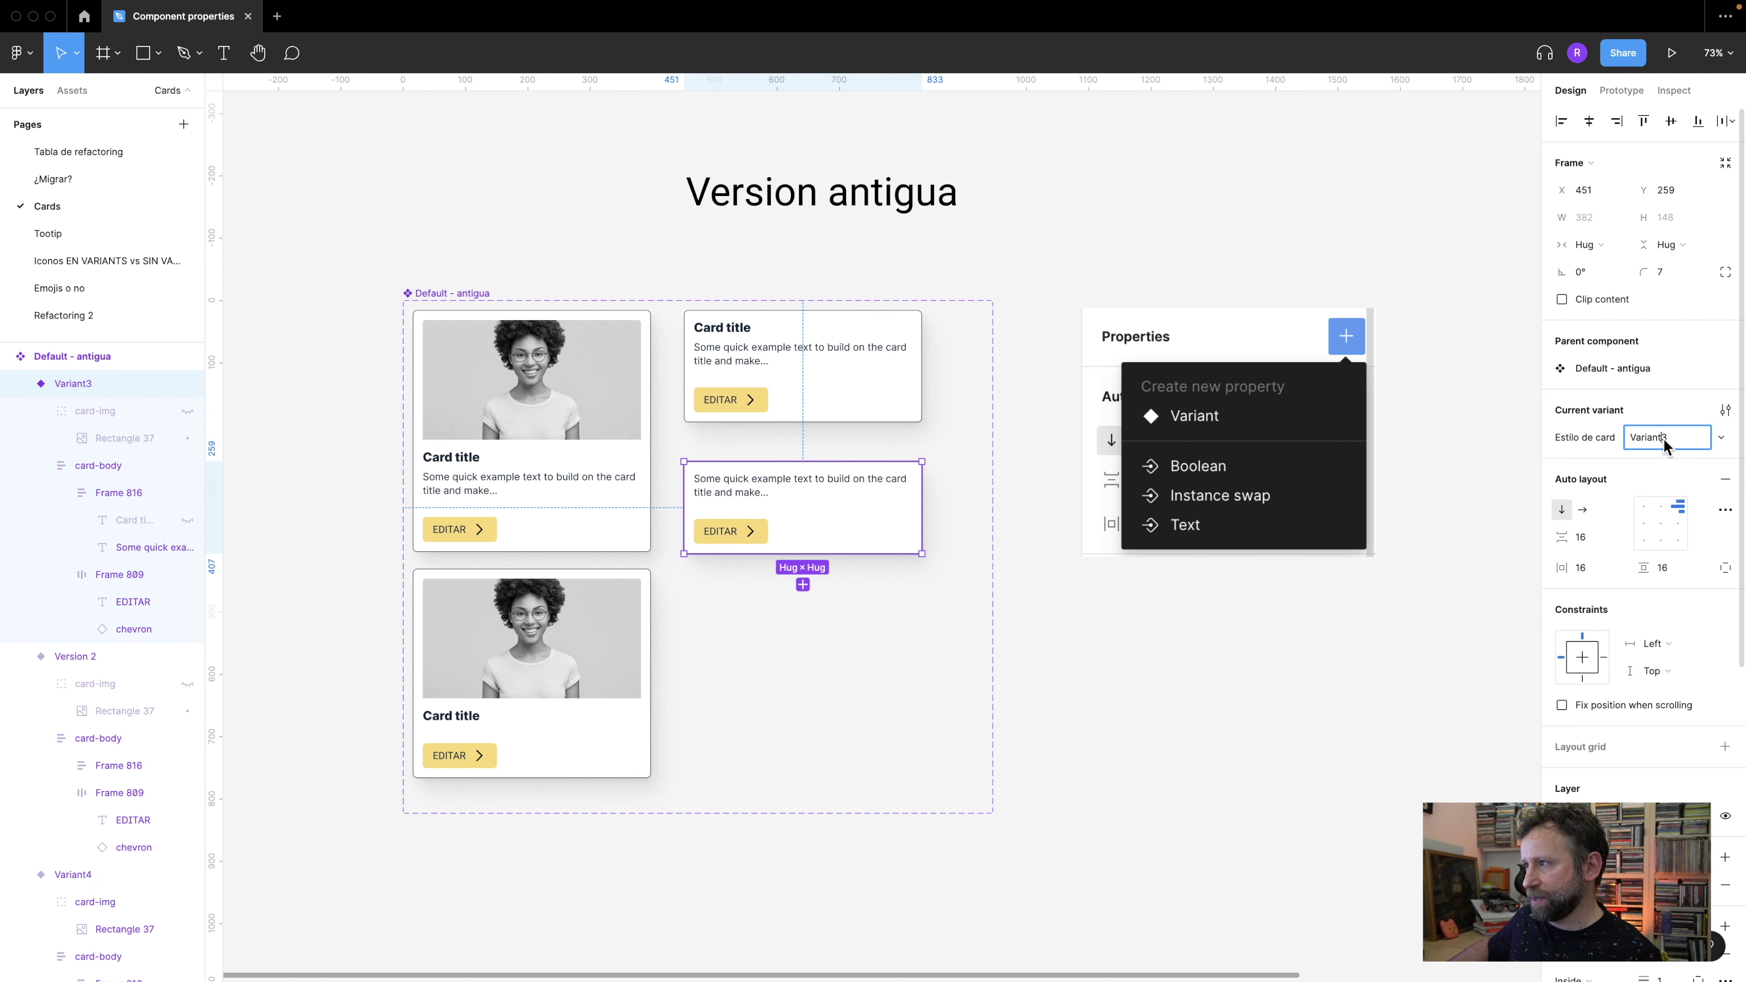
{"action": "type", "text": "version "}
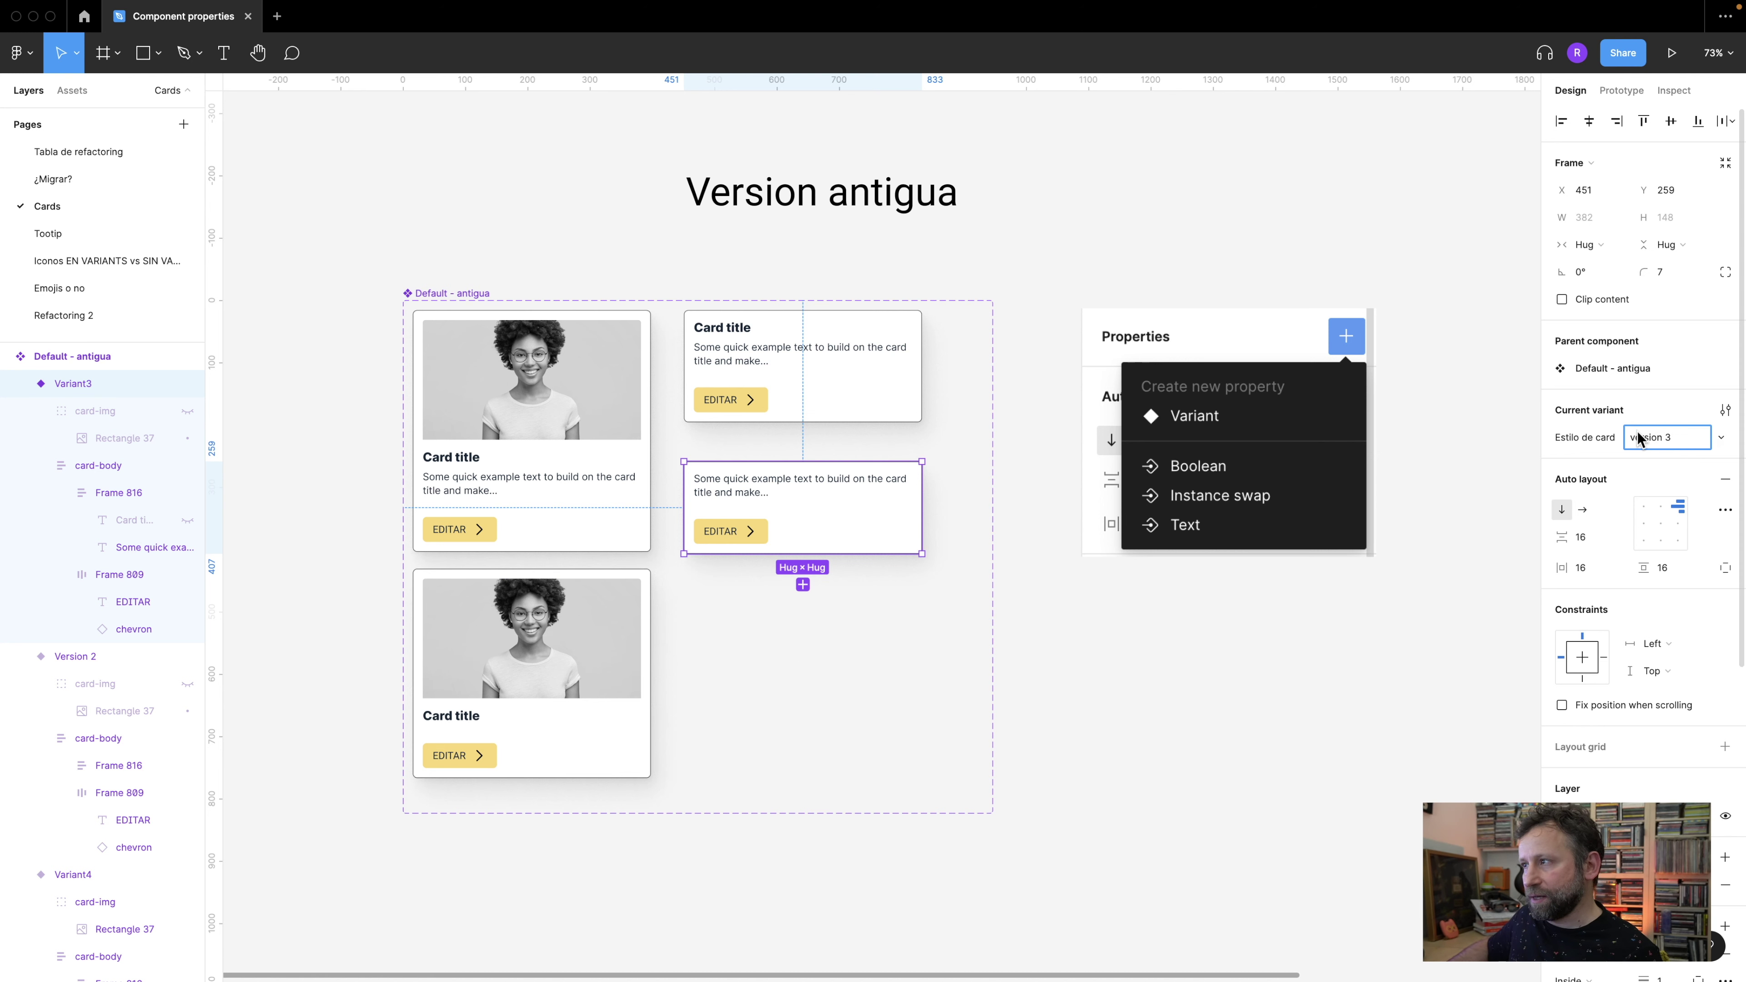
{"action": "type", "text": "V"}
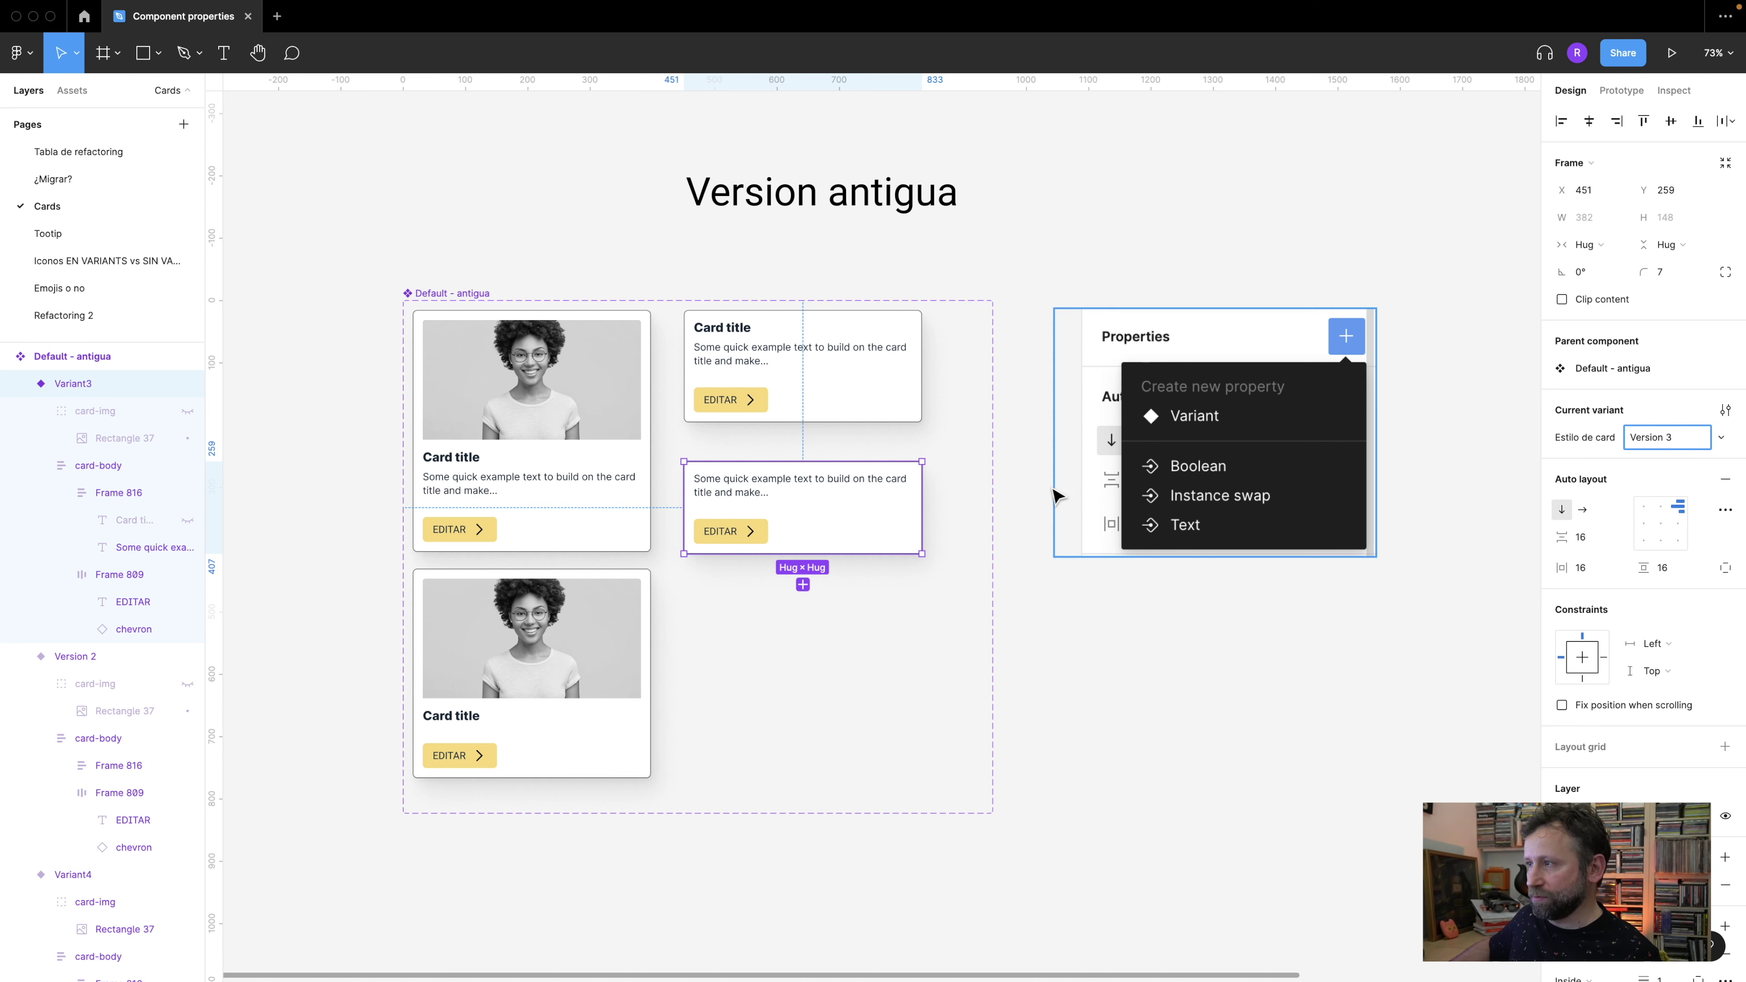
- Set the "Estilo de card" value of the variant without description text to "Version 4"
{"action": "left_click", "coordinate": [646, 703]}
{"action": "left_click", "coordinate": [1659, 440]}
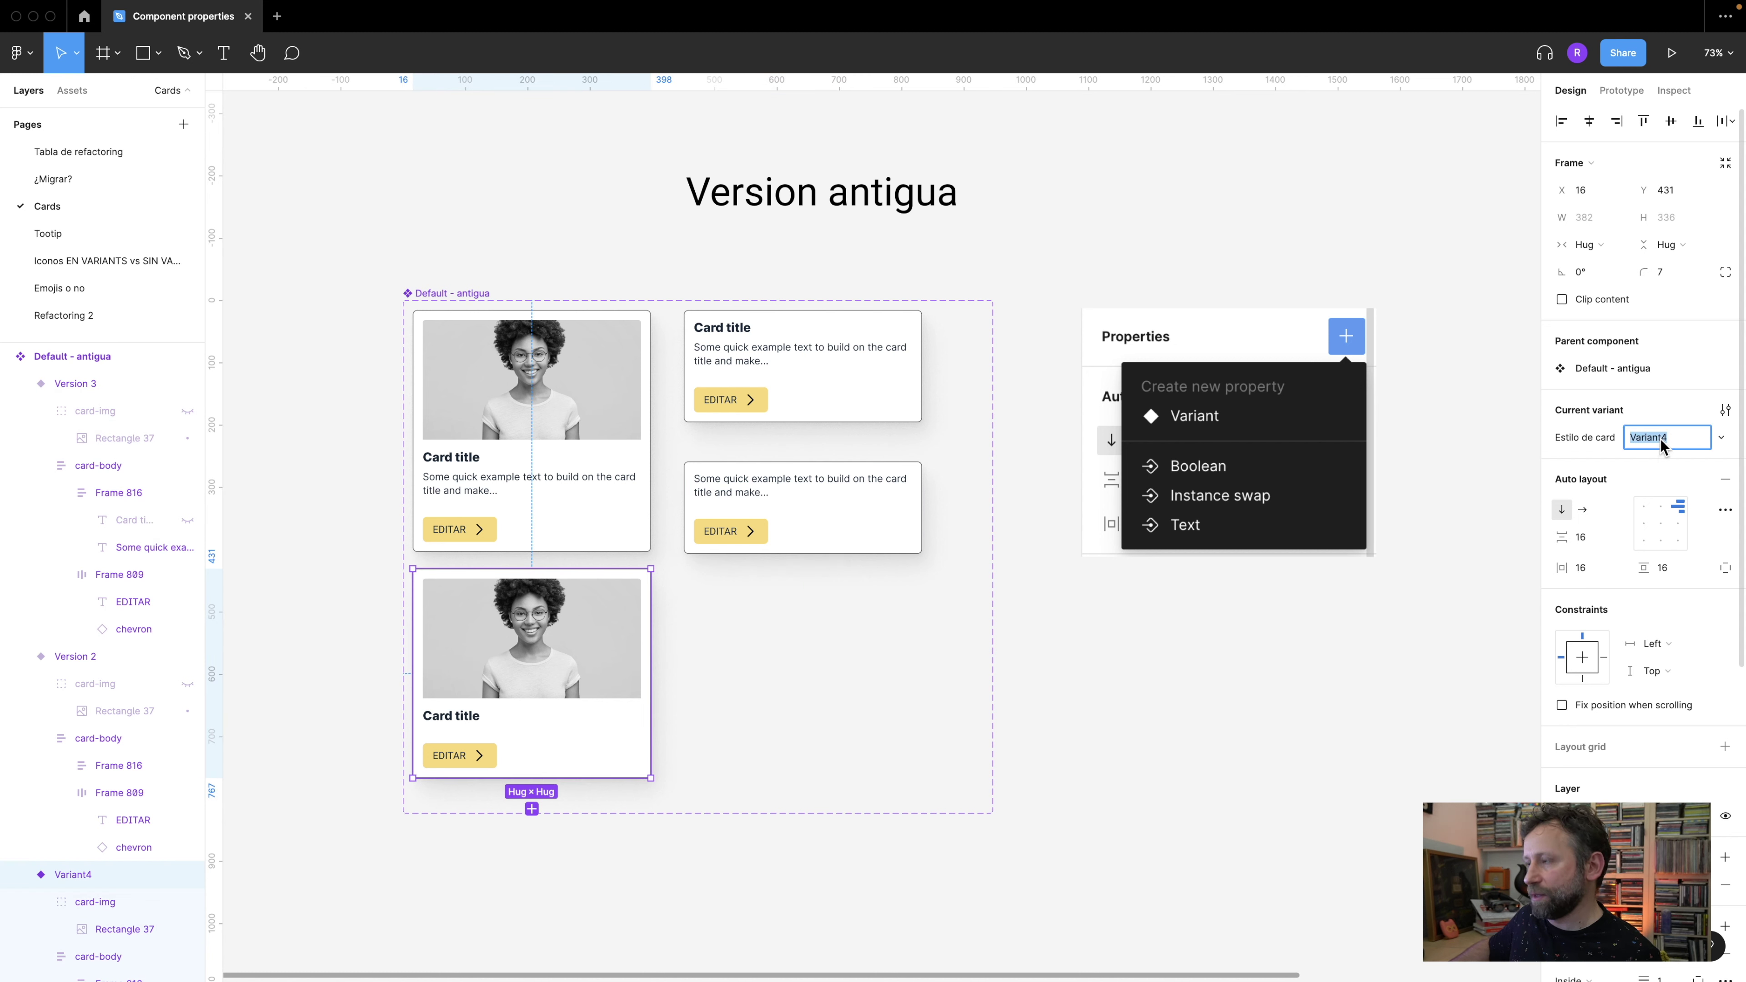
{"action": "type", "text": "Version"}
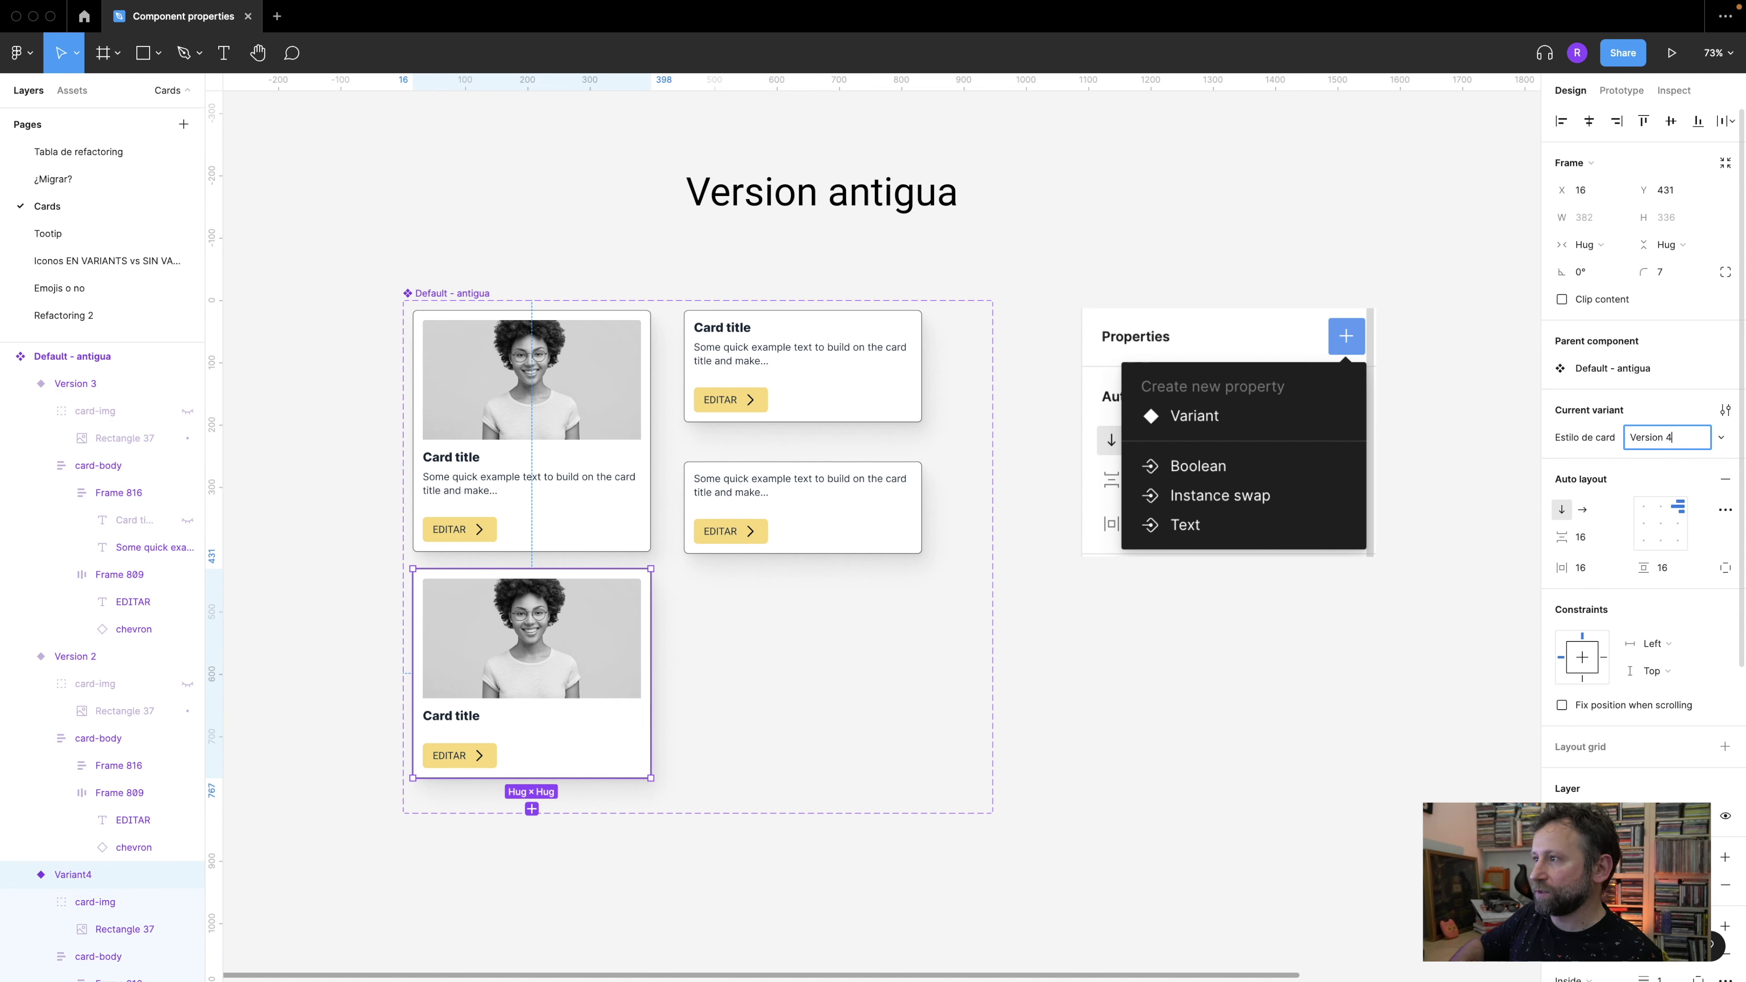
{"action": "left_click", "coordinate": [1126, 745]}
- Create an instance of the Default card variant outside the component set at X -2078, Y -1017
{"action": "scroll", "coordinate": [543, 268], "scroll_direction": "down", "scroll_amount": 2}
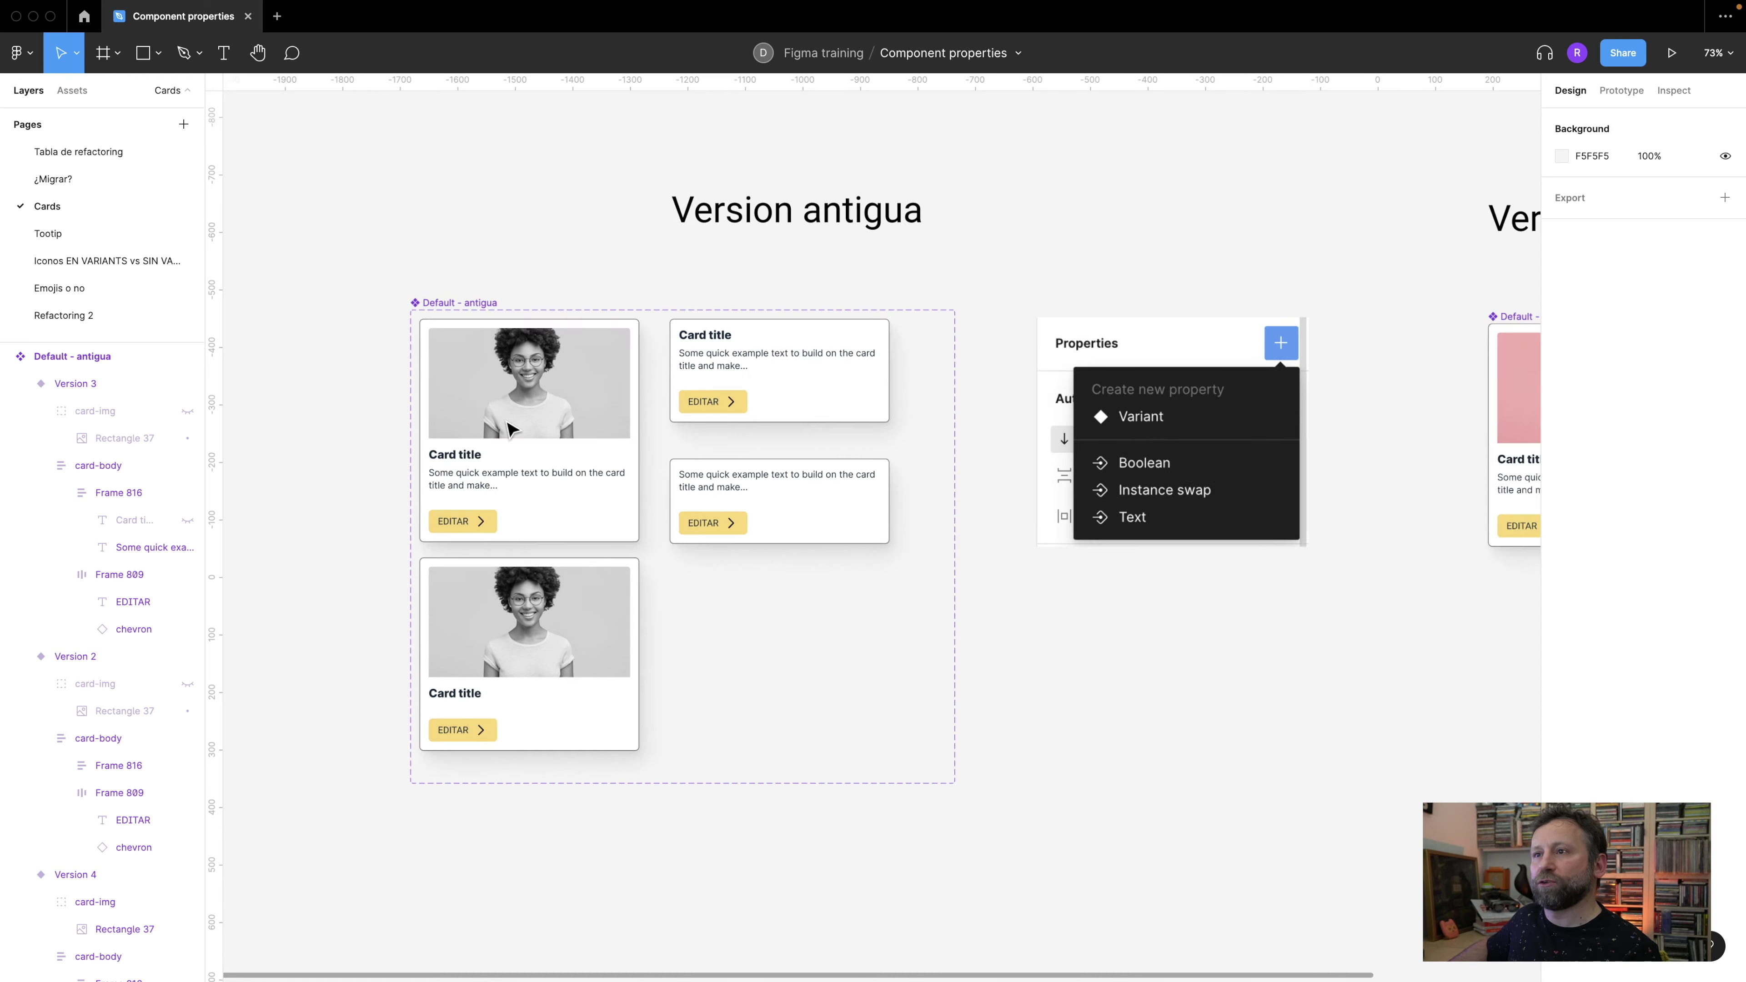
{"action": "scroll", "coordinate": [659, 324], "scroll_direction": "left", "scroll_amount": 4}
{"action": "scroll", "coordinate": [659, 323], "scroll_direction": "up", "scroll_amount": 2}
{"action": "left_click", "coordinate": [801, 541]}
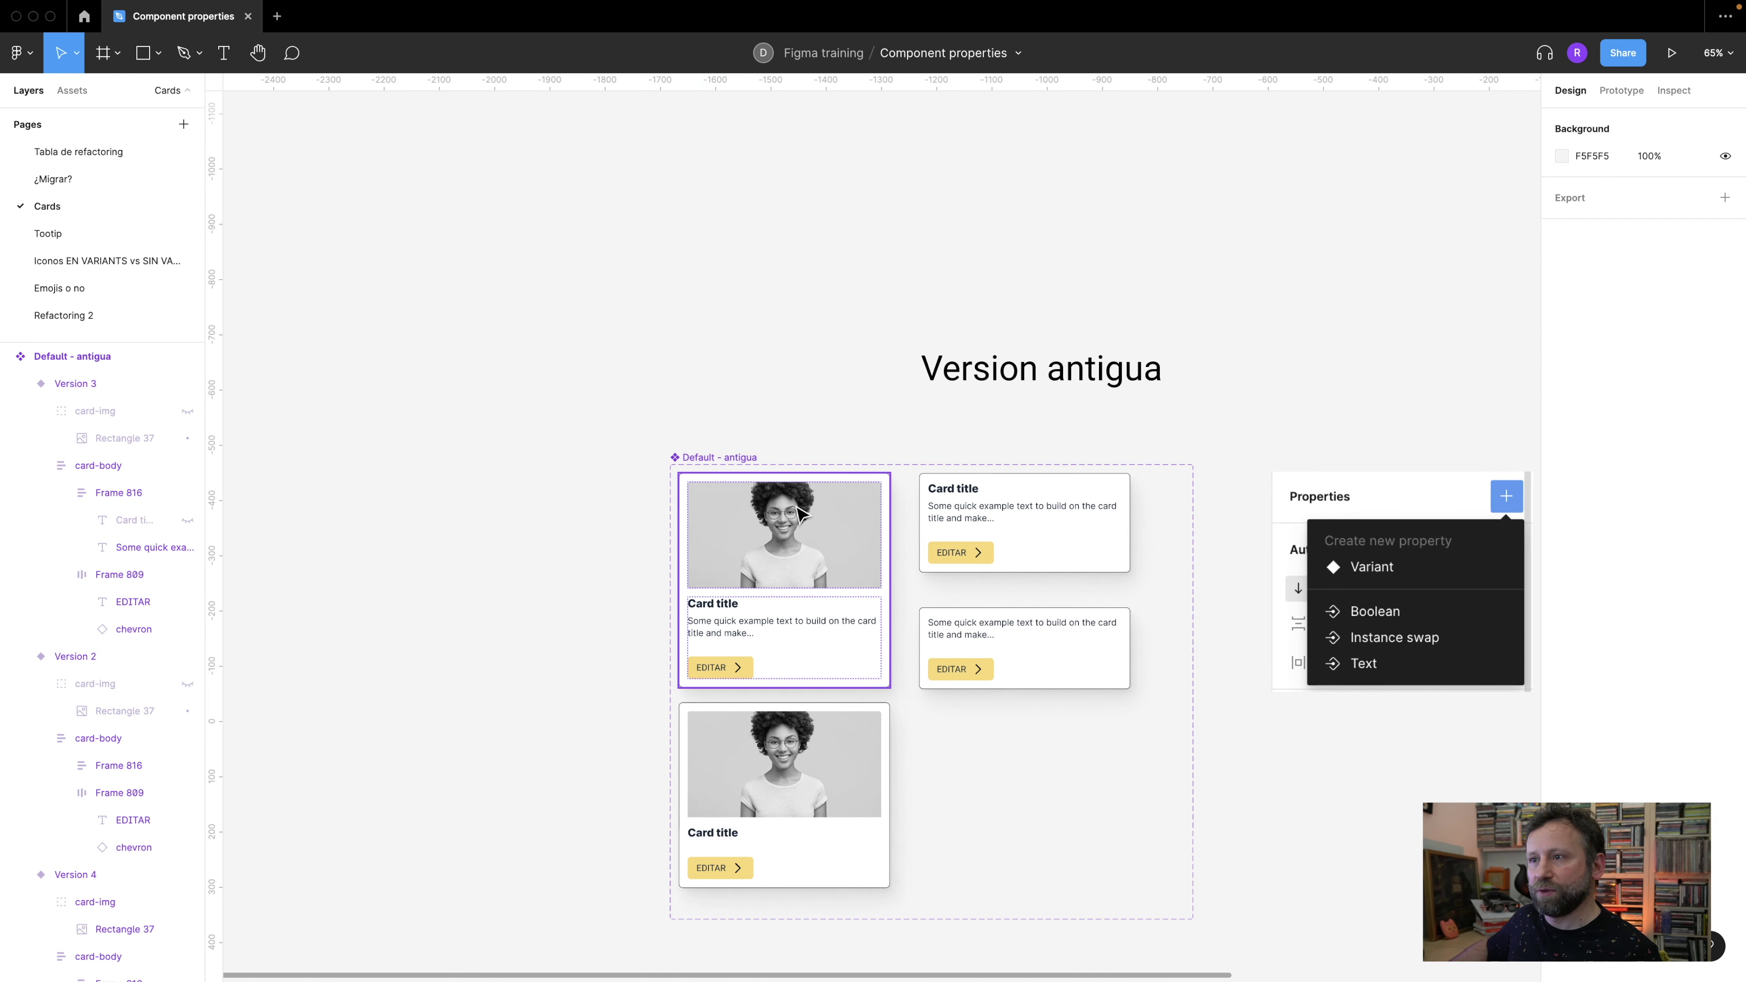
{"action": "left_click_drag", "start_coordinate": [800, 541], "coordinate": [568, 299]}
- Switch the card instance through its styles to "Version 4" and move it beside the component set at X -2184, Y -409
{"action": "left_click", "coordinate": [1671, 369]}
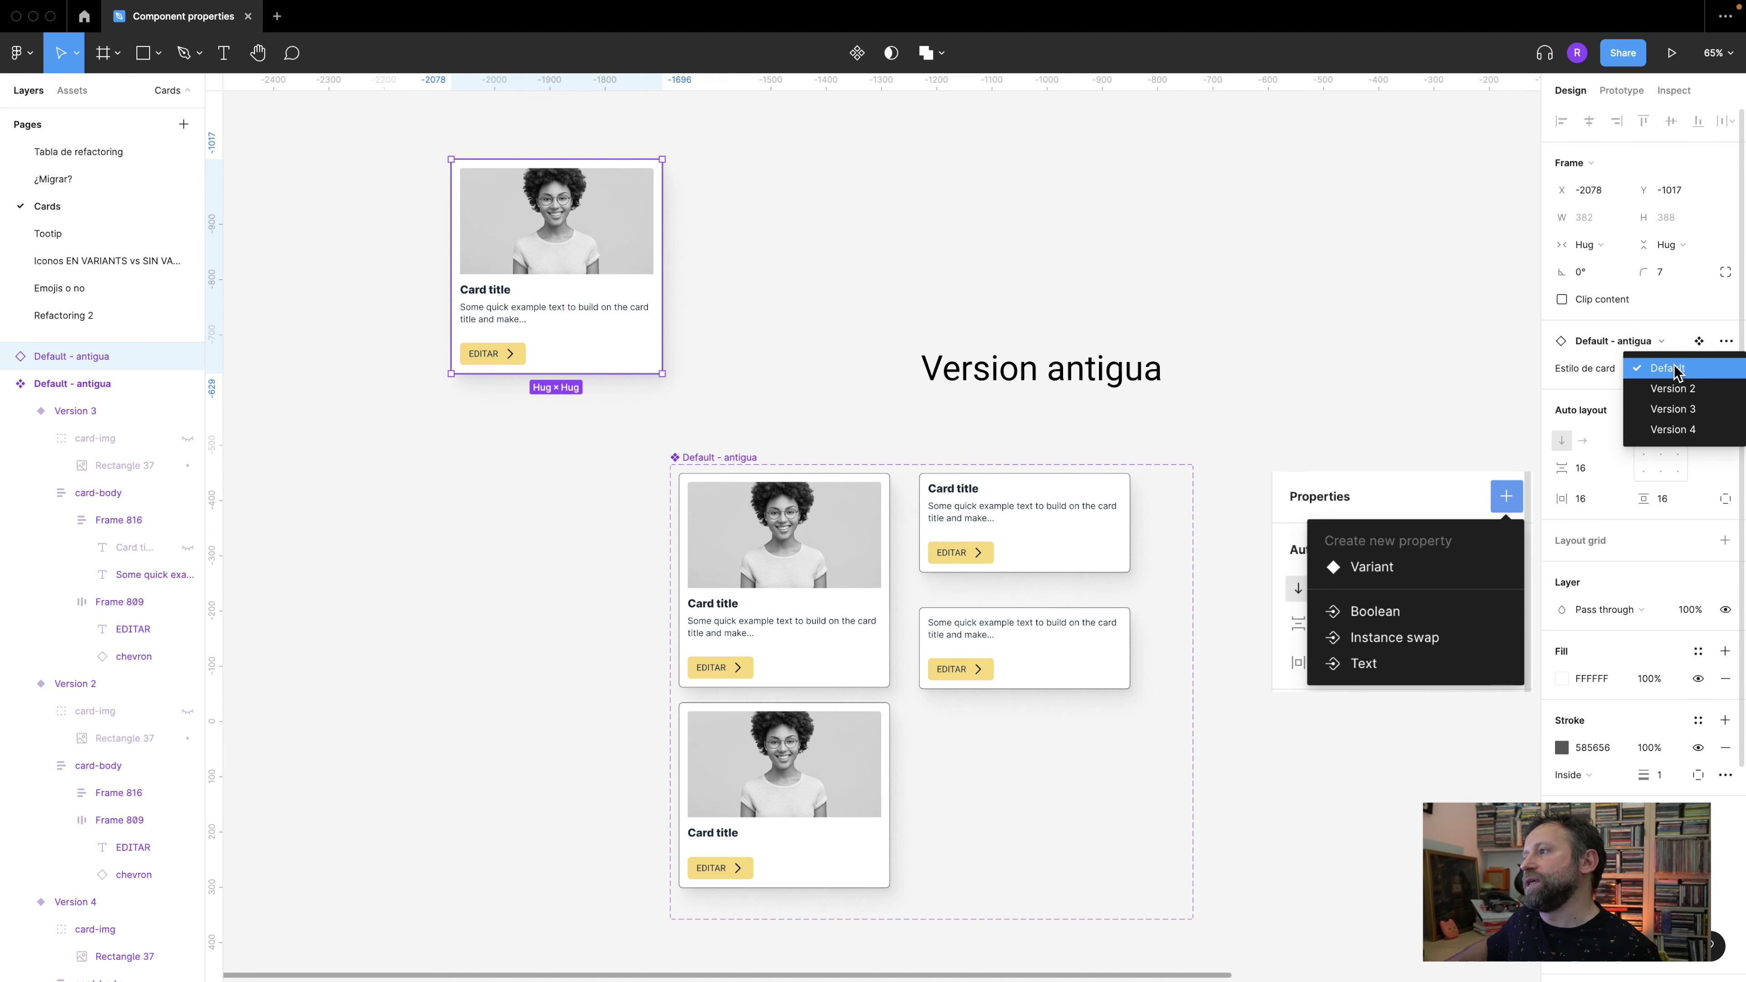
{"action": "left_click", "coordinate": [1674, 367]}
{"action": "left_click", "coordinate": [1675, 385]}
{"action": "left_click", "coordinate": [1666, 371]}
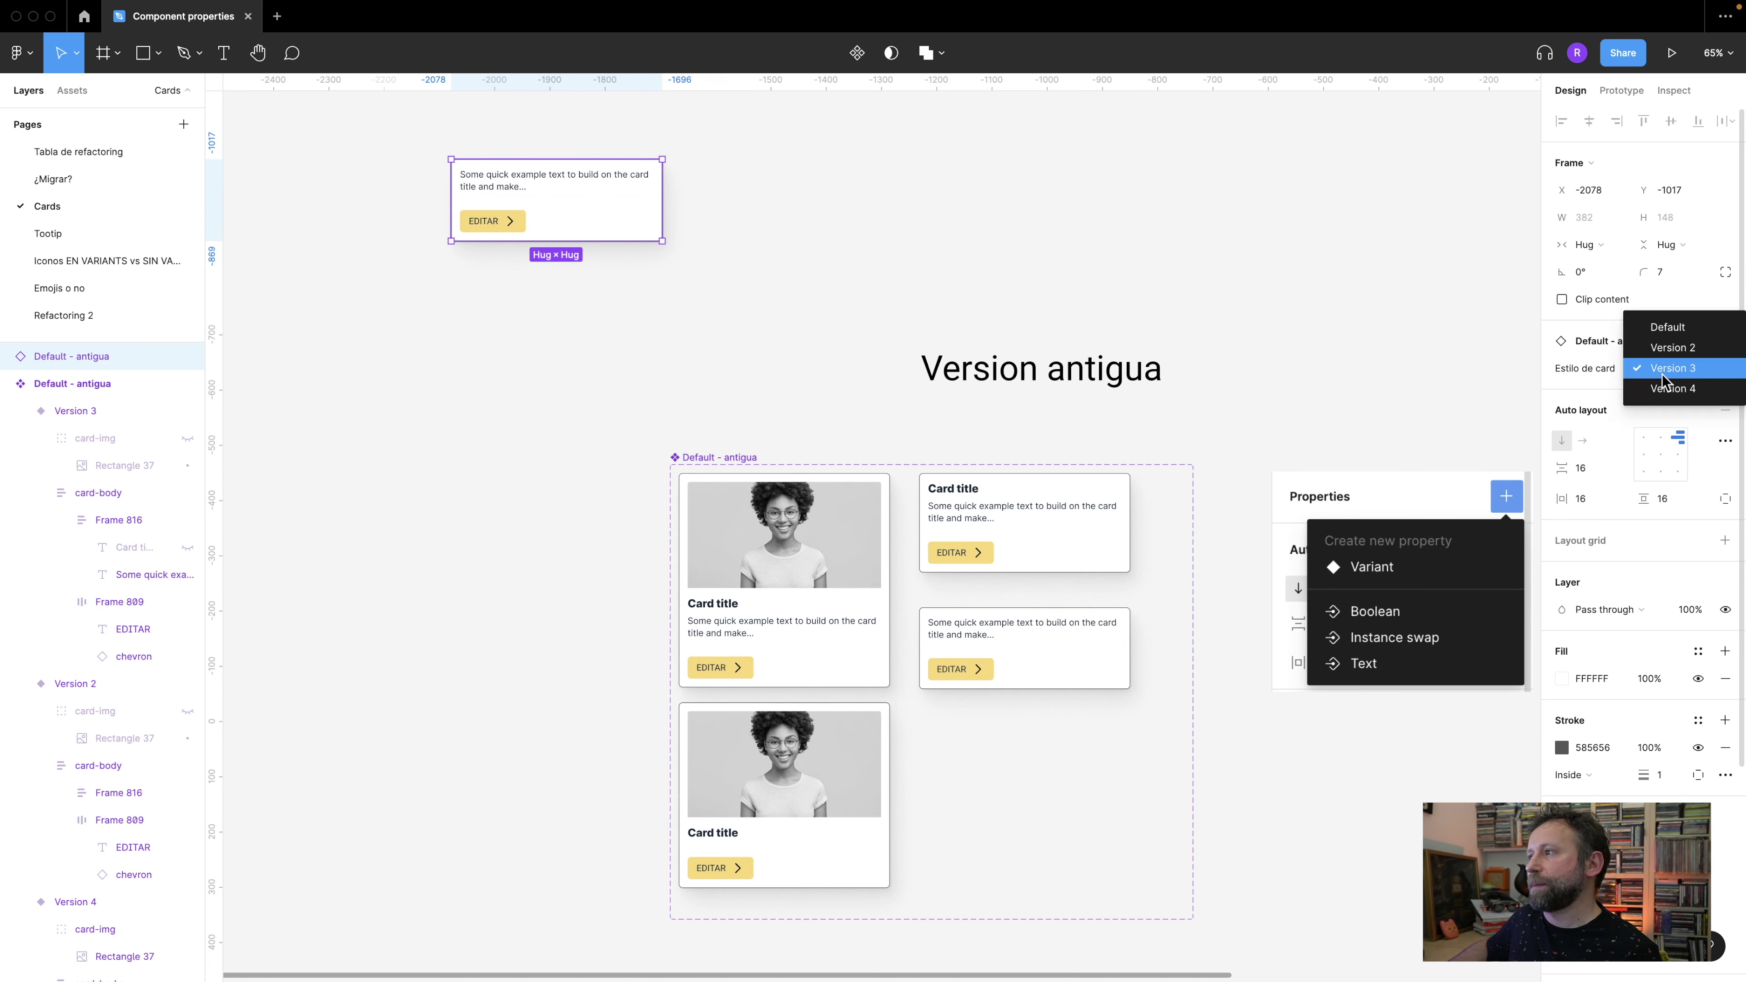
{"action": "left_click", "coordinate": [1667, 387]}
{"action": "left_click_drag", "start_coordinate": [588, 288], "coordinate": [543, 616]}
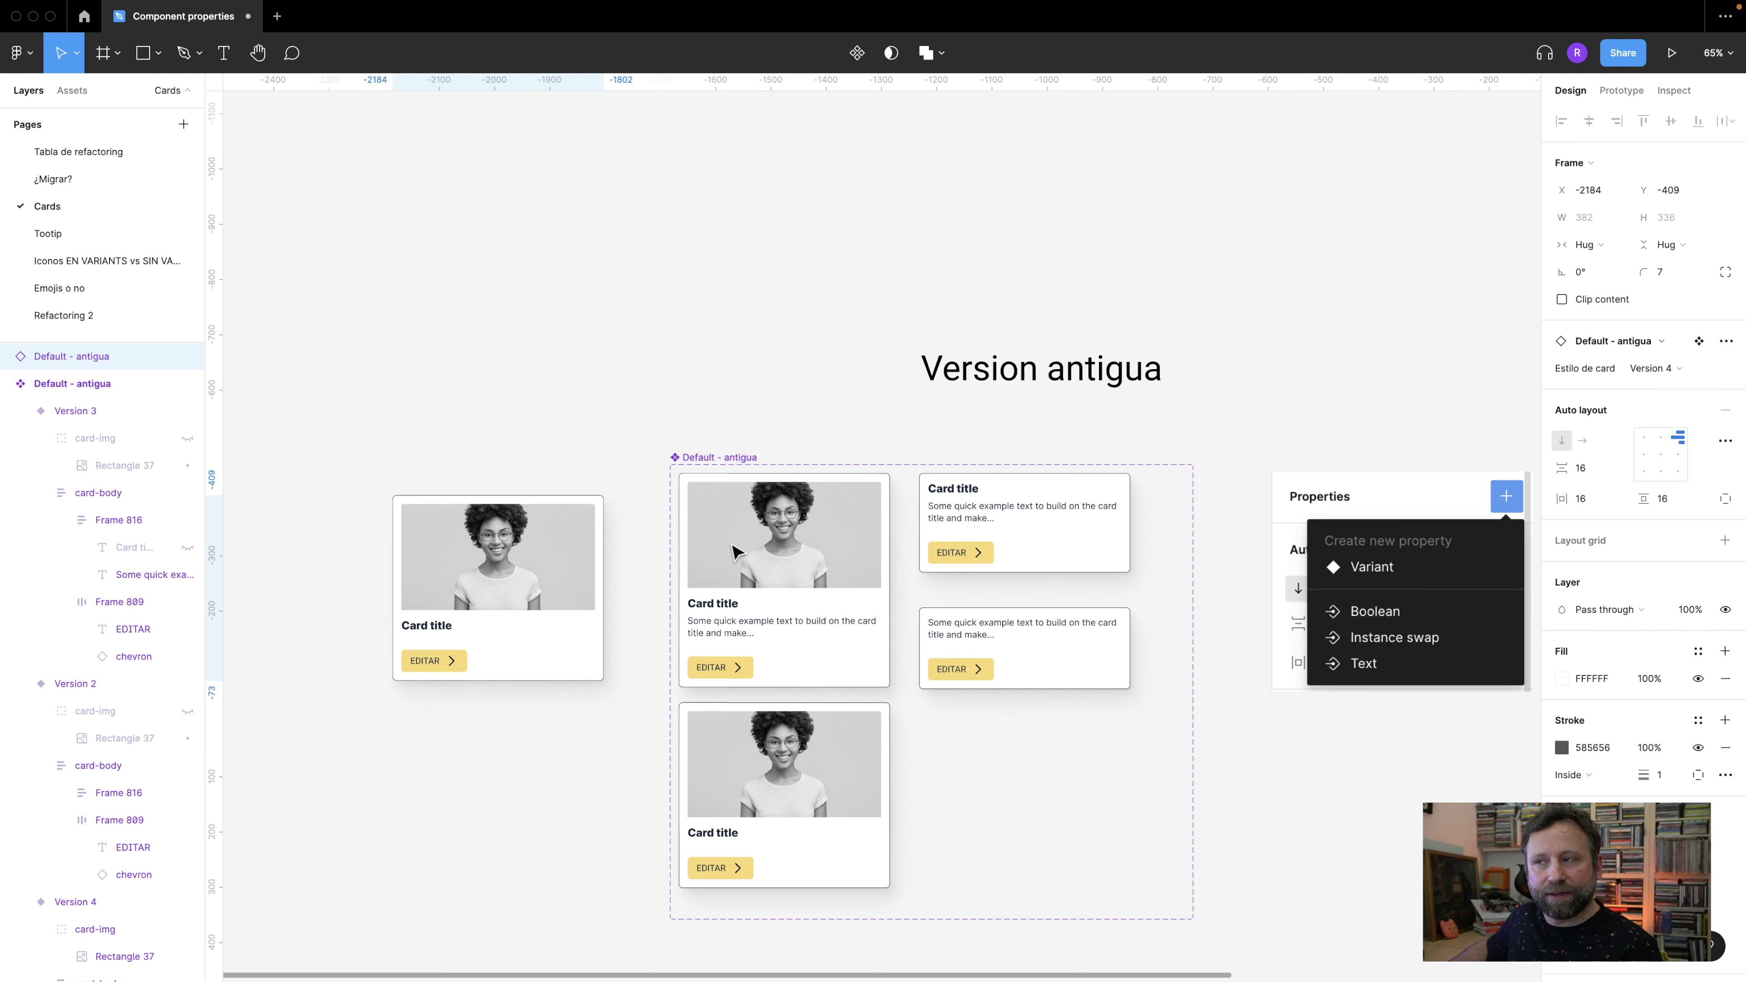
- Examine the old card variants, the screenshot of the property types and the "Version actual" card component
{"action": "left_click_drag", "start_coordinate": [881, 409], "coordinate": [659, 253]}
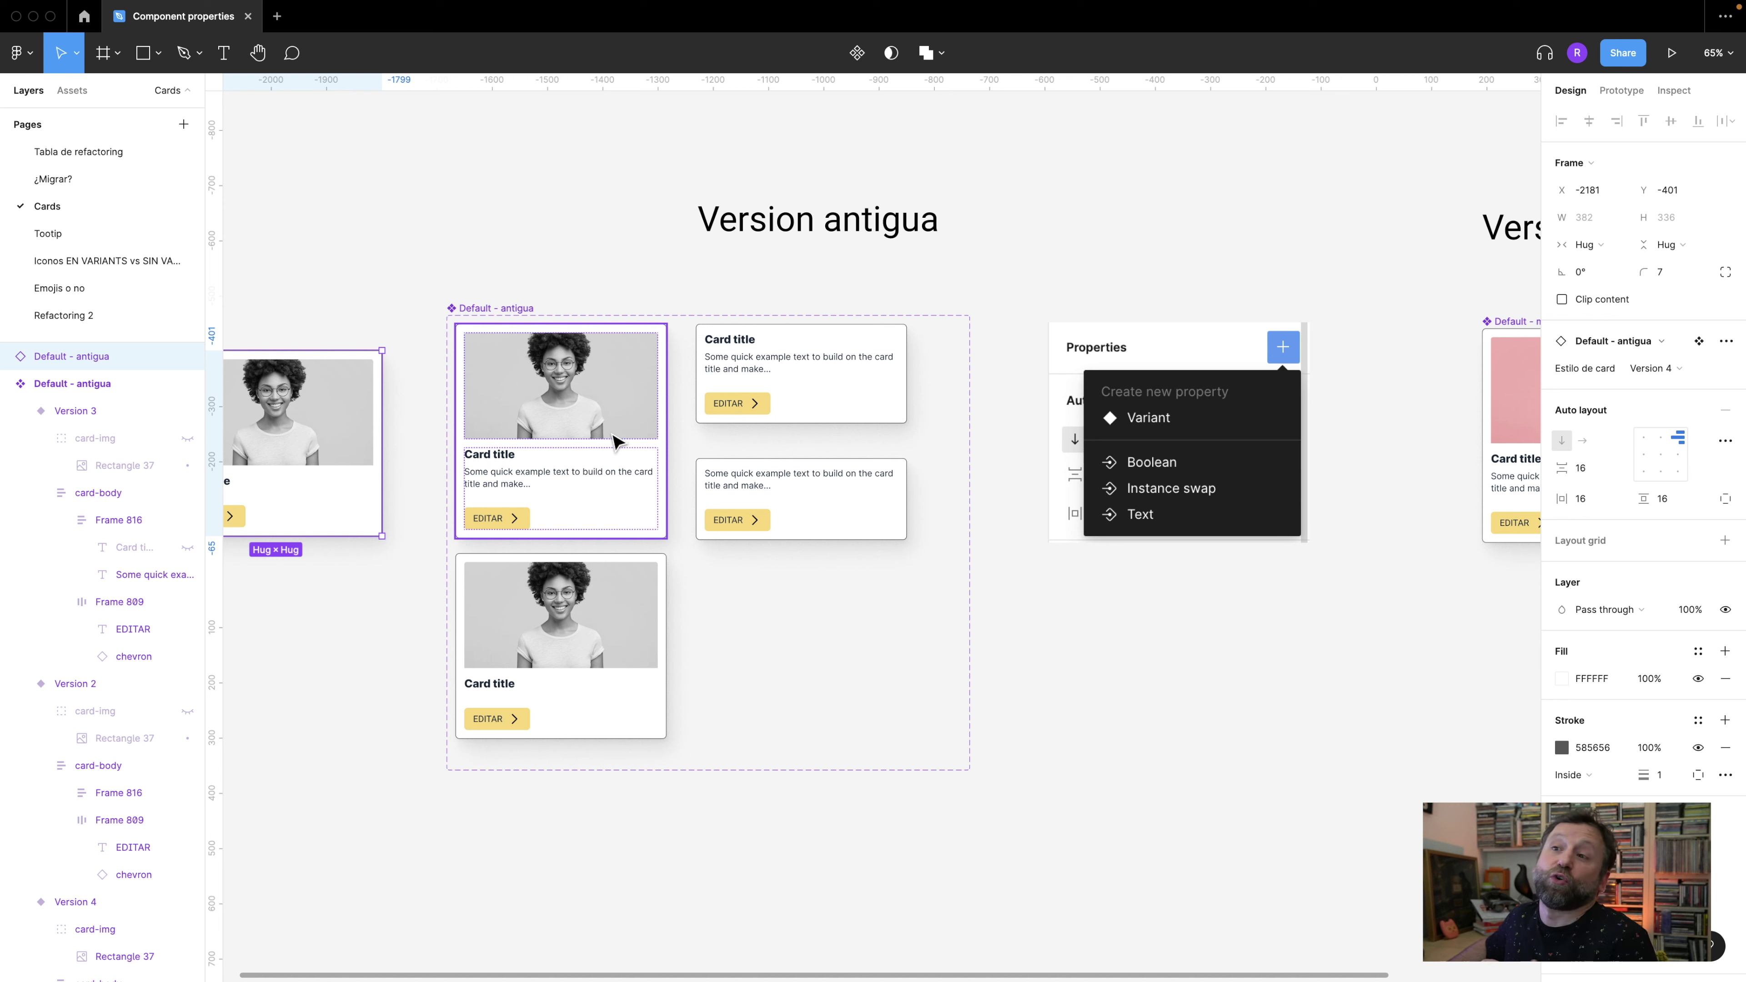
{"action": "left_click", "coordinate": [1175, 626]}
{"action": "scroll", "coordinate": [1327, 610], "scroll_direction": "down", "scroll_amount": 1}
{"action": "scroll", "coordinate": [1327, 609], "scroll_direction": "right", "scroll_amount": 10}
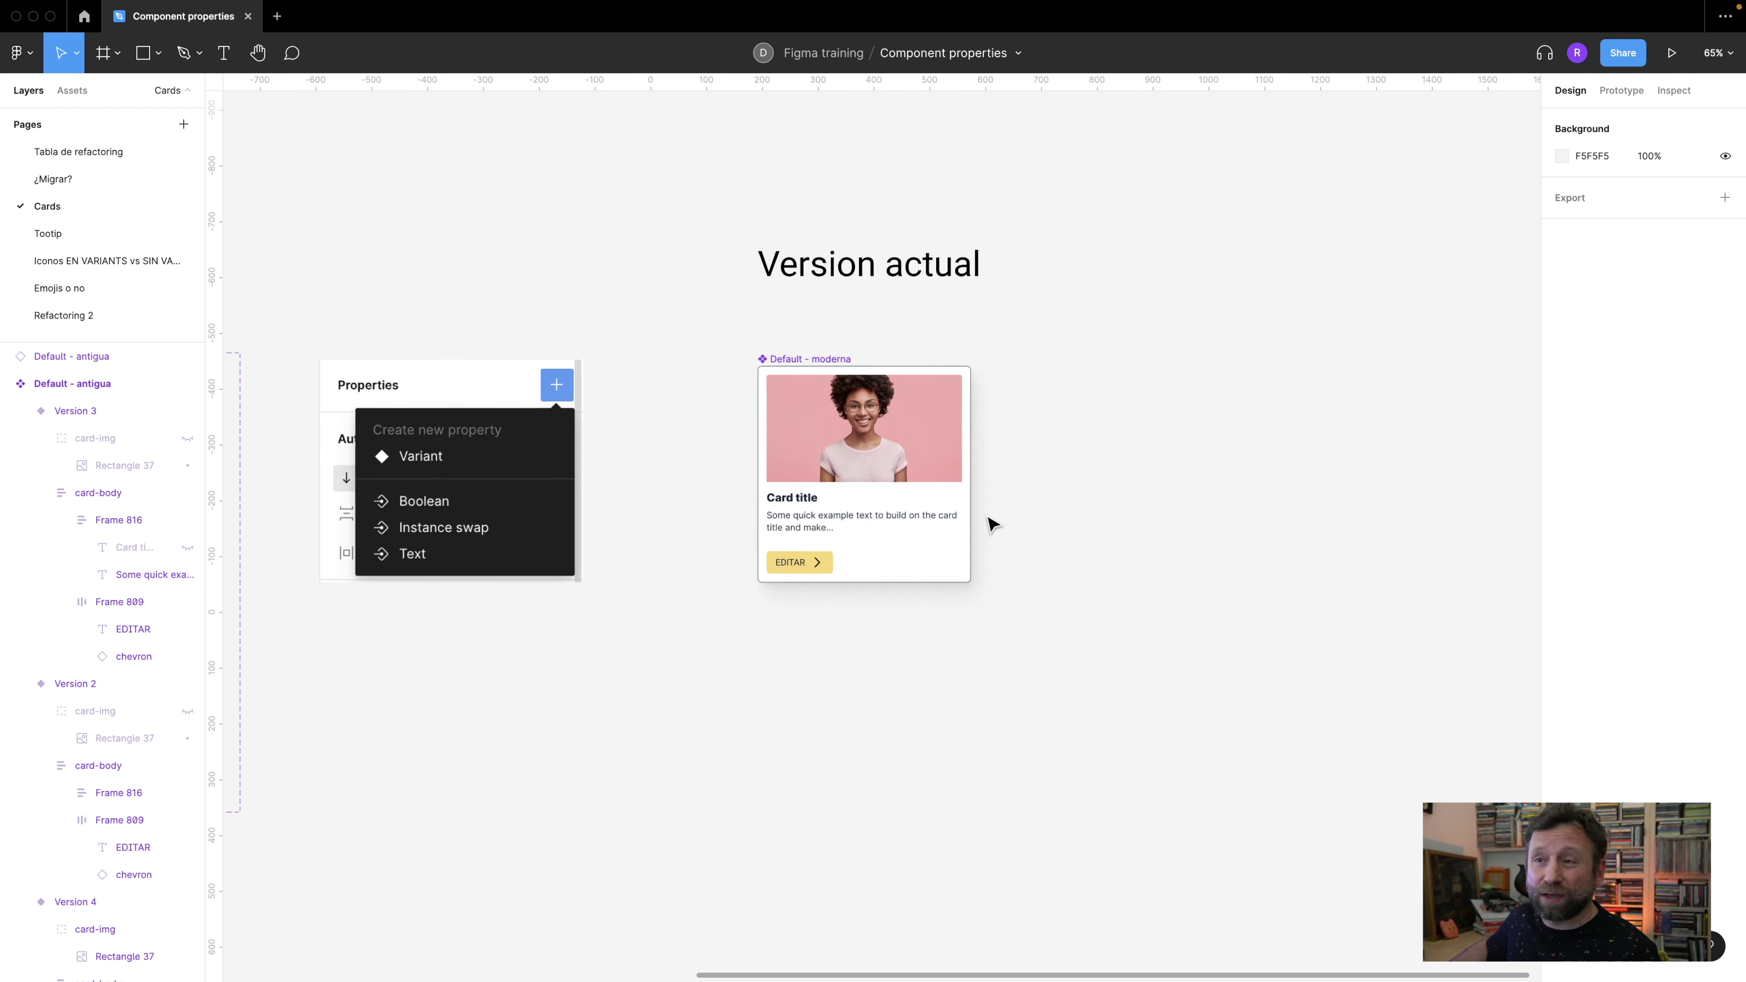
{"action": "scroll", "coordinate": [990, 520], "scroll_direction": "up", "scroll_amount": 2}
{"action": "scroll", "coordinate": [594, 506], "scroll_direction": "left", "scroll_amount": 2}
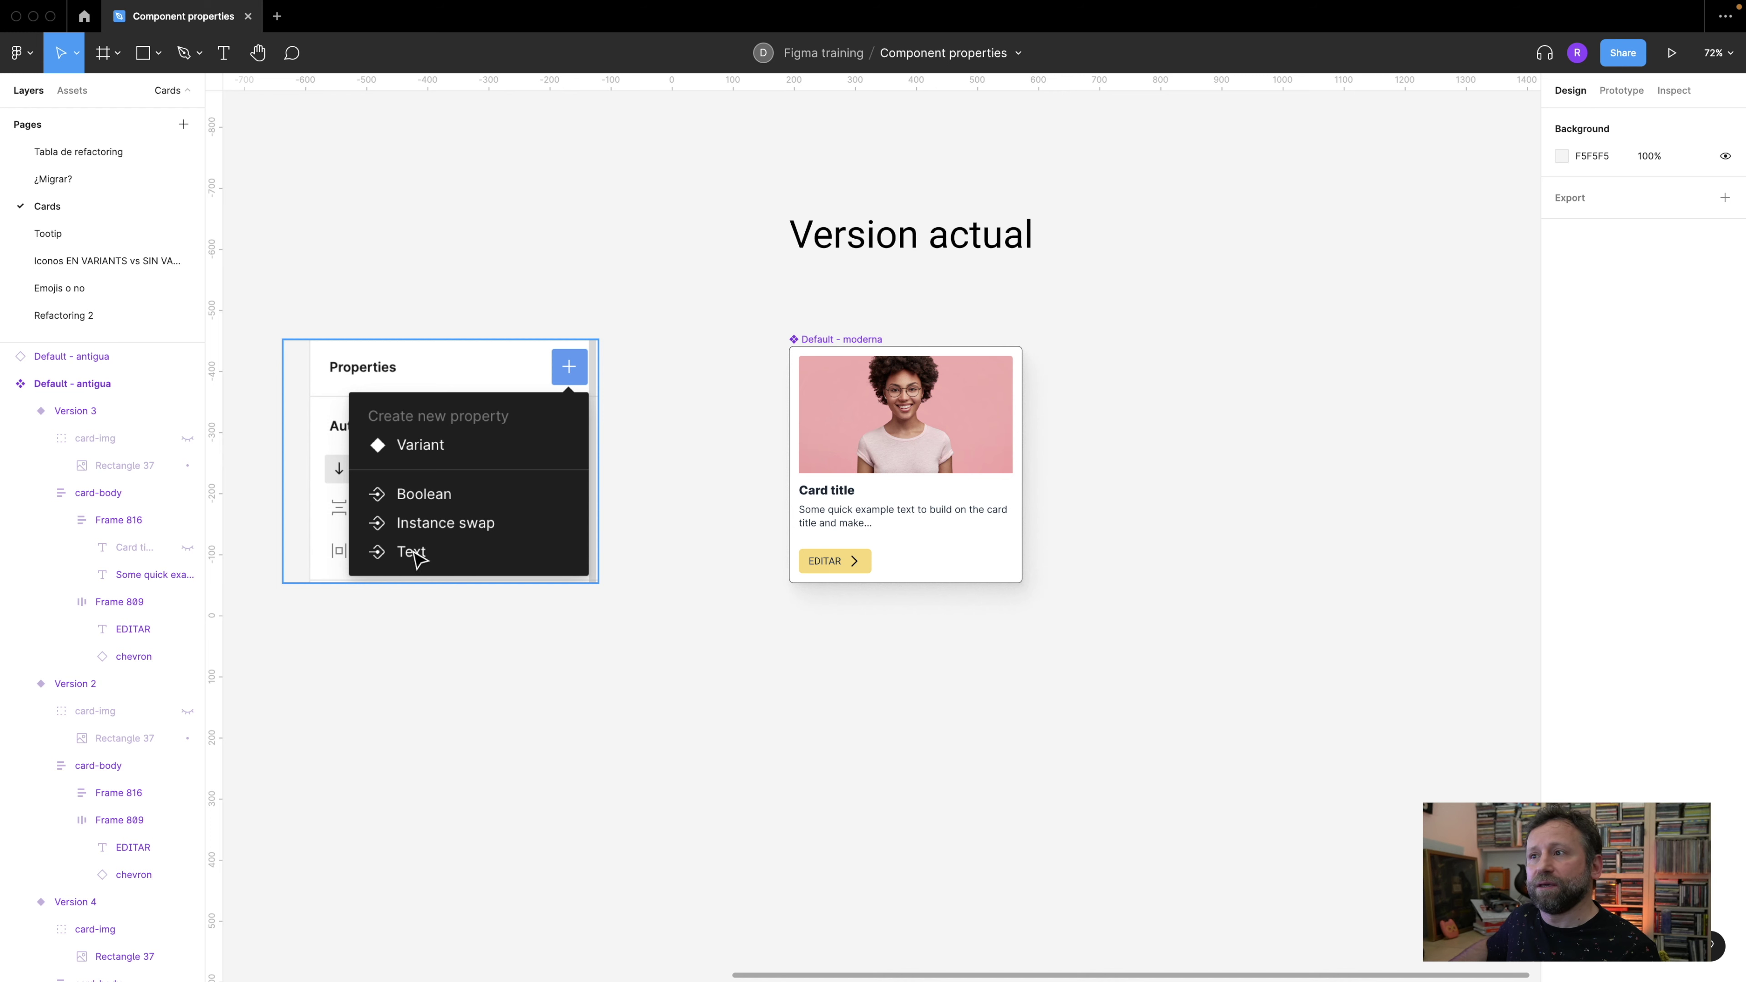
{"action": "scroll", "coordinate": [921, 636], "scroll_direction": "right", "scroll_amount": 2}
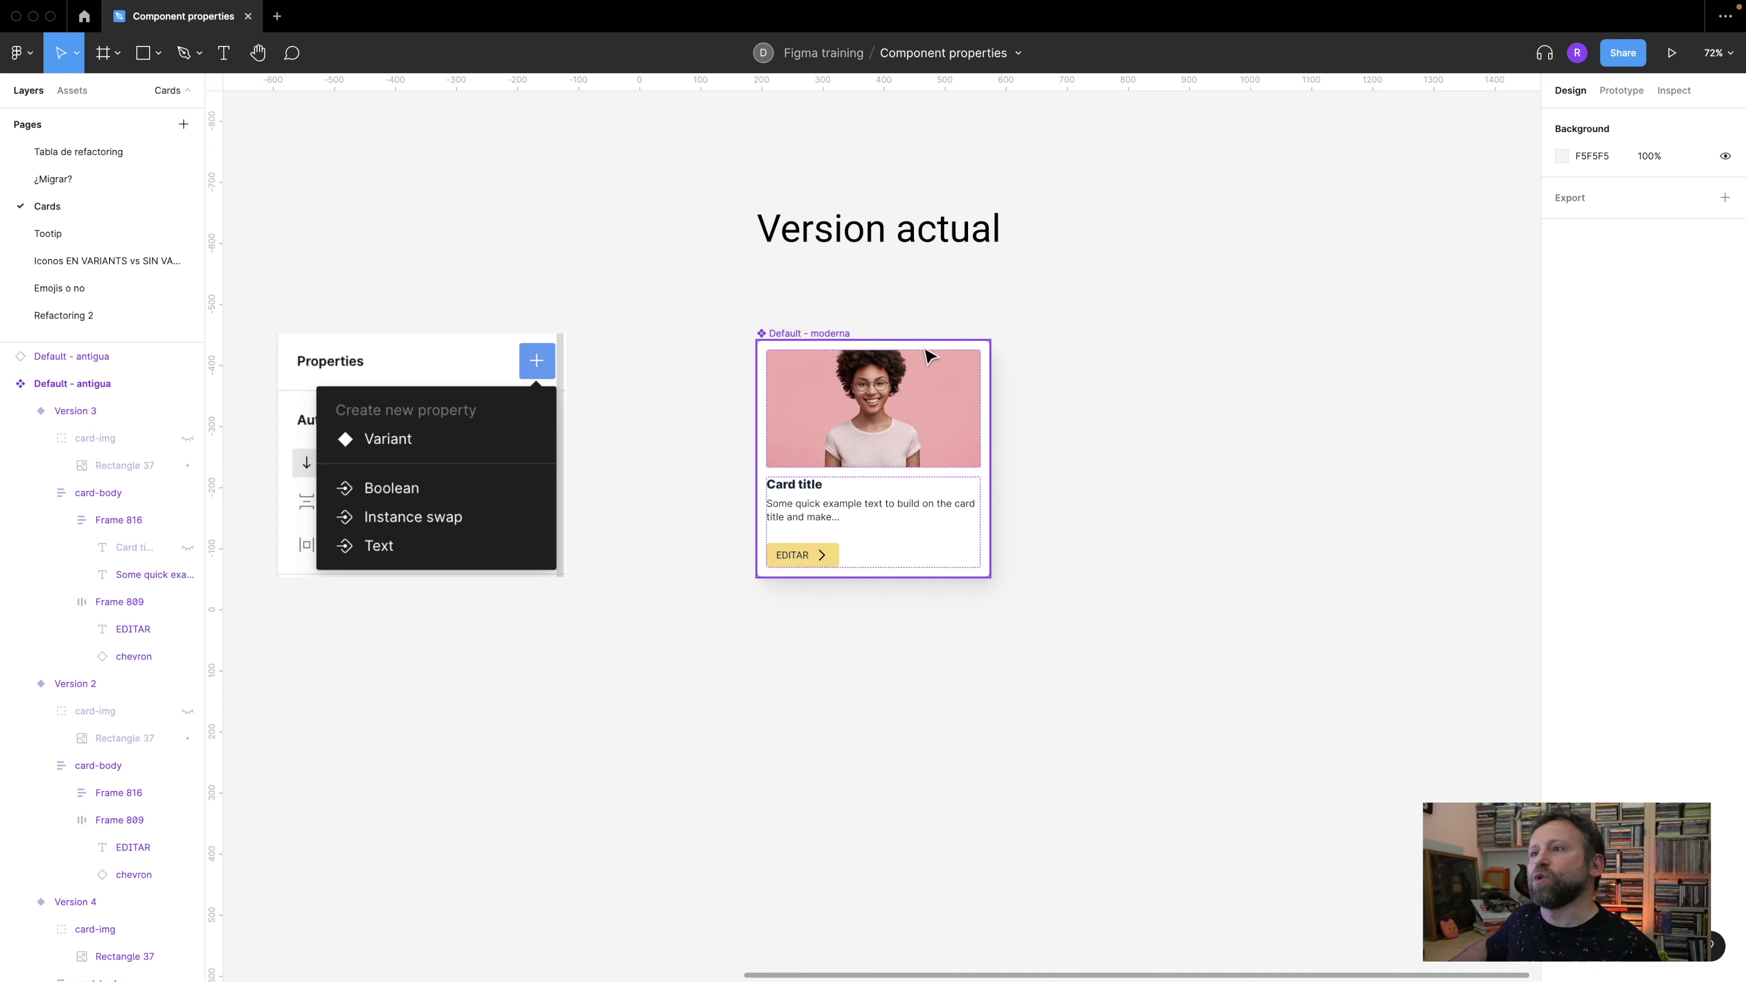
{"action": "scroll", "coordinate": [1013, 315], "scroll_direction": "right", "scroll_amount": 4}
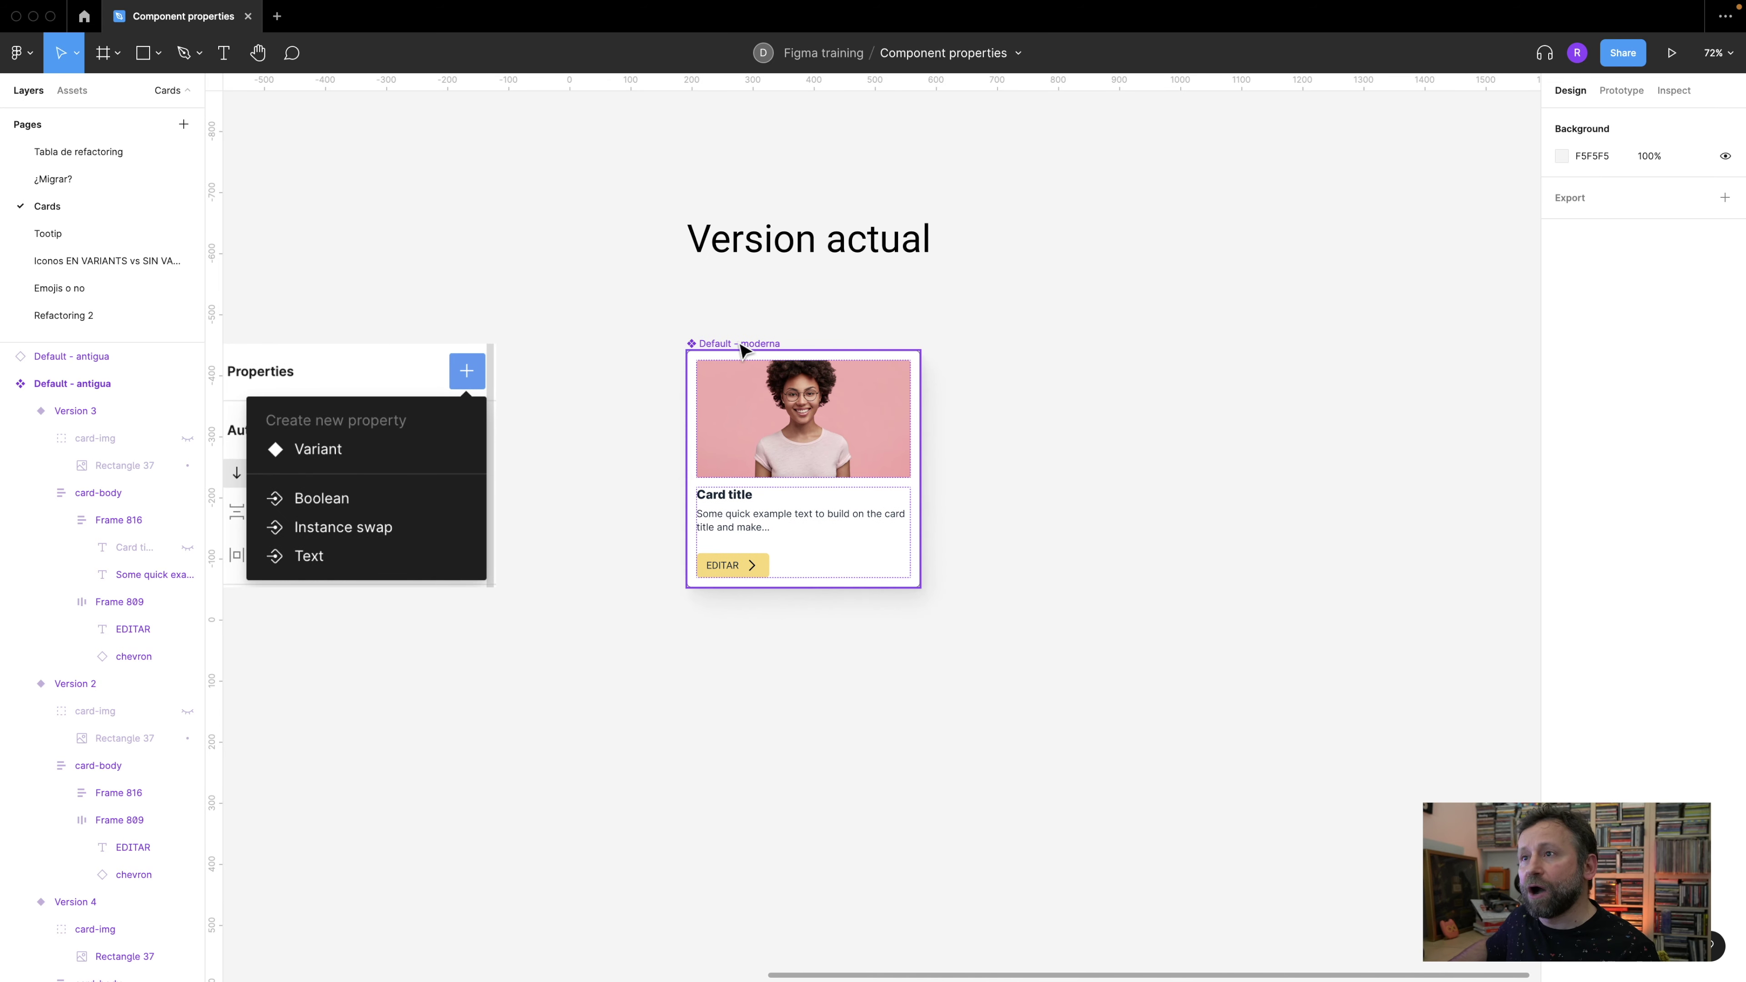
- Create a boolean property named "Mostrar imagen" with value True for the image layer of the "Default - moderna" card
{"action": "left_click", "coordinate": [742, 349]}
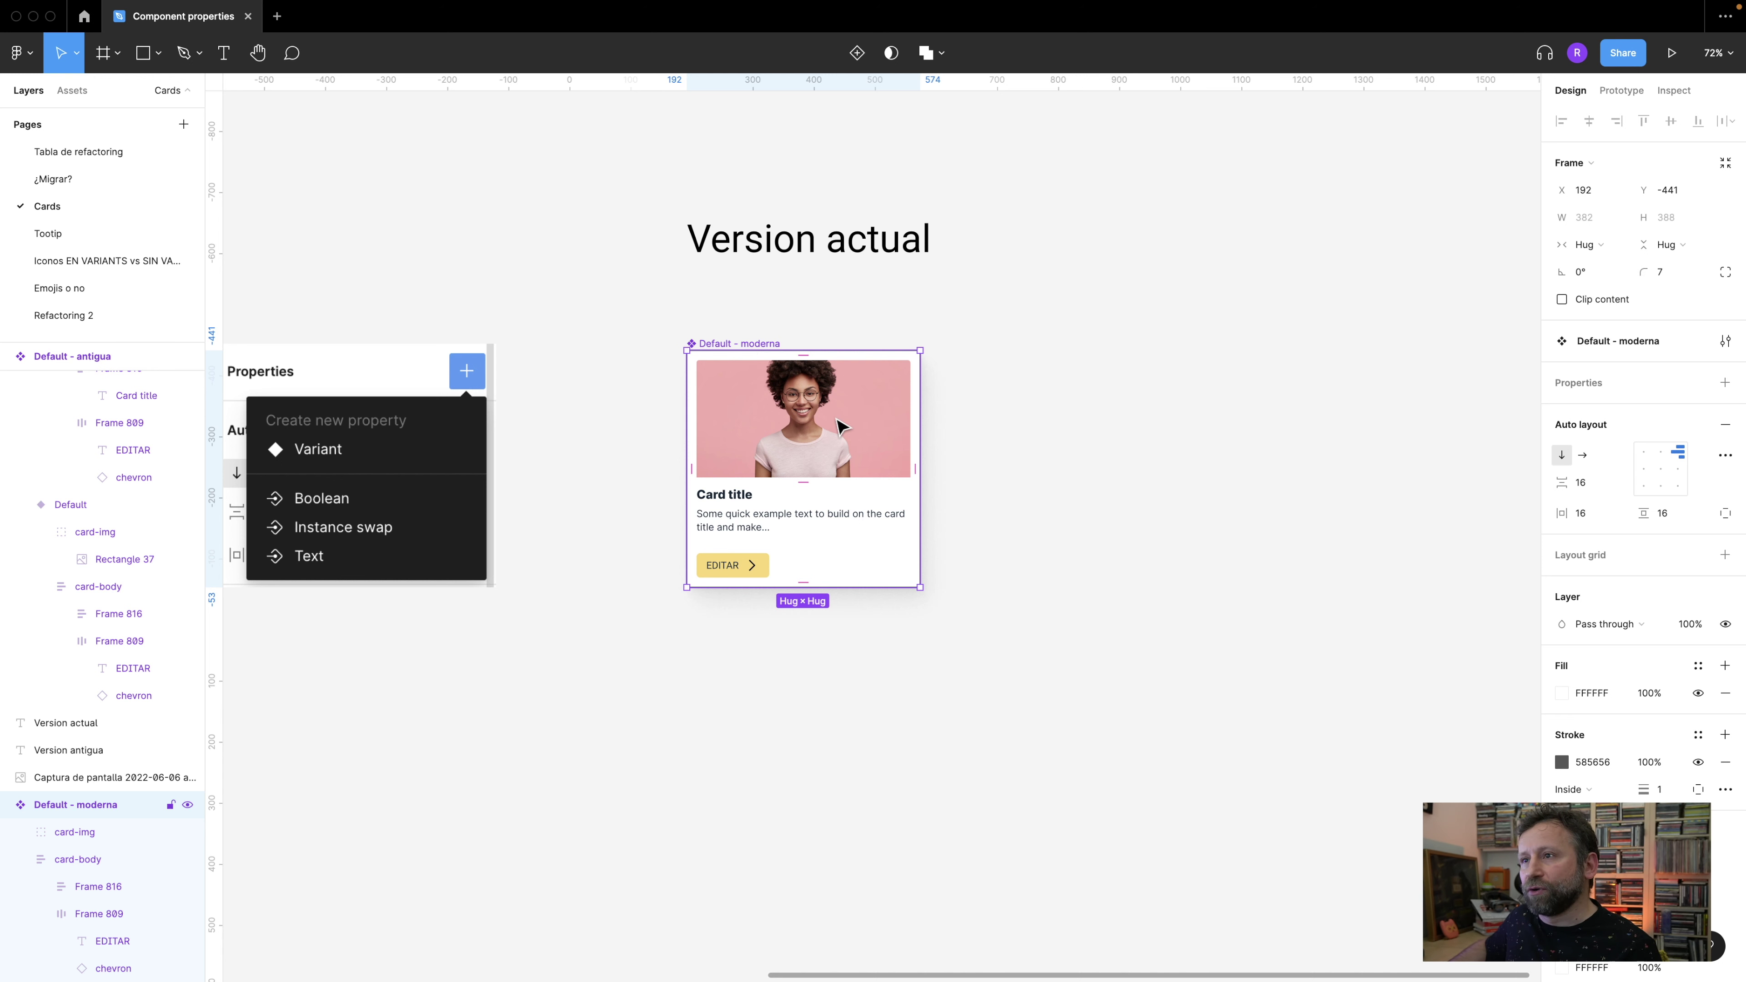
{"action": "left_click", "coordinate": [842, 426]}
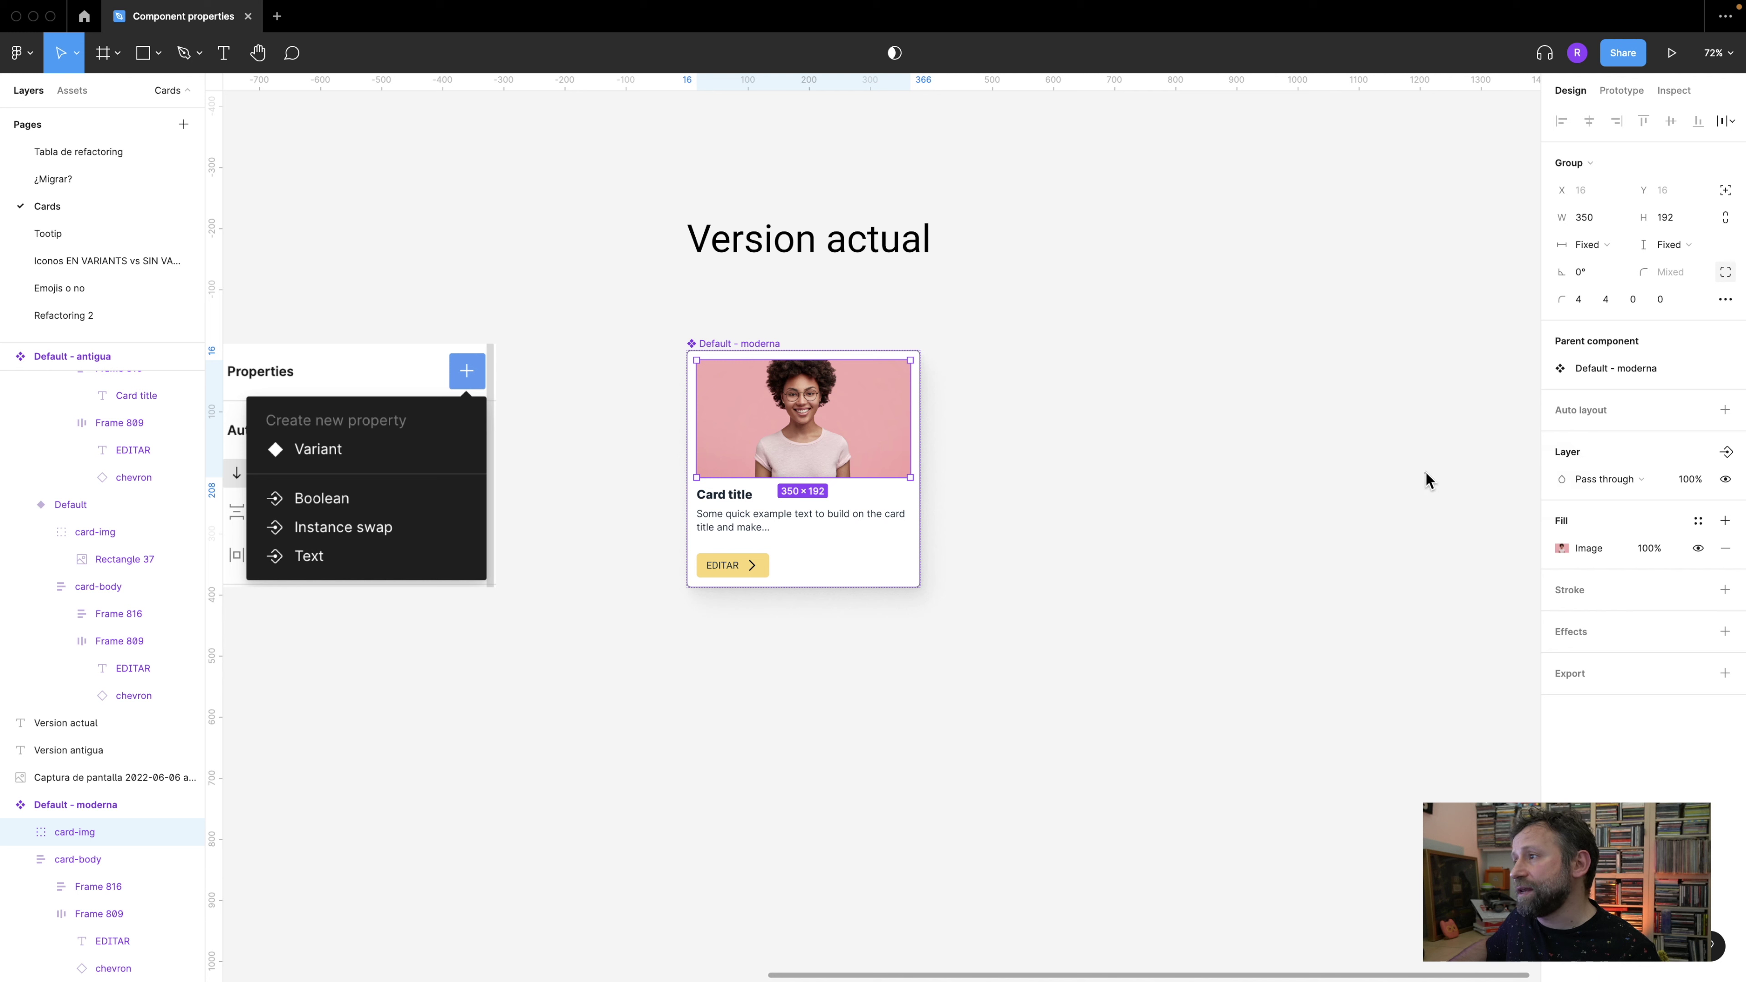
{"action": "mouse_move", "coordinate": [1345, 477]}
{"action": "left_mouse_down"}
{"action": "mouse_move", "coordinate": [1503, 479]}
{"action": "mouse_move", "coordinate": [1509, 497]}
{"action": "left_mouse_up"}
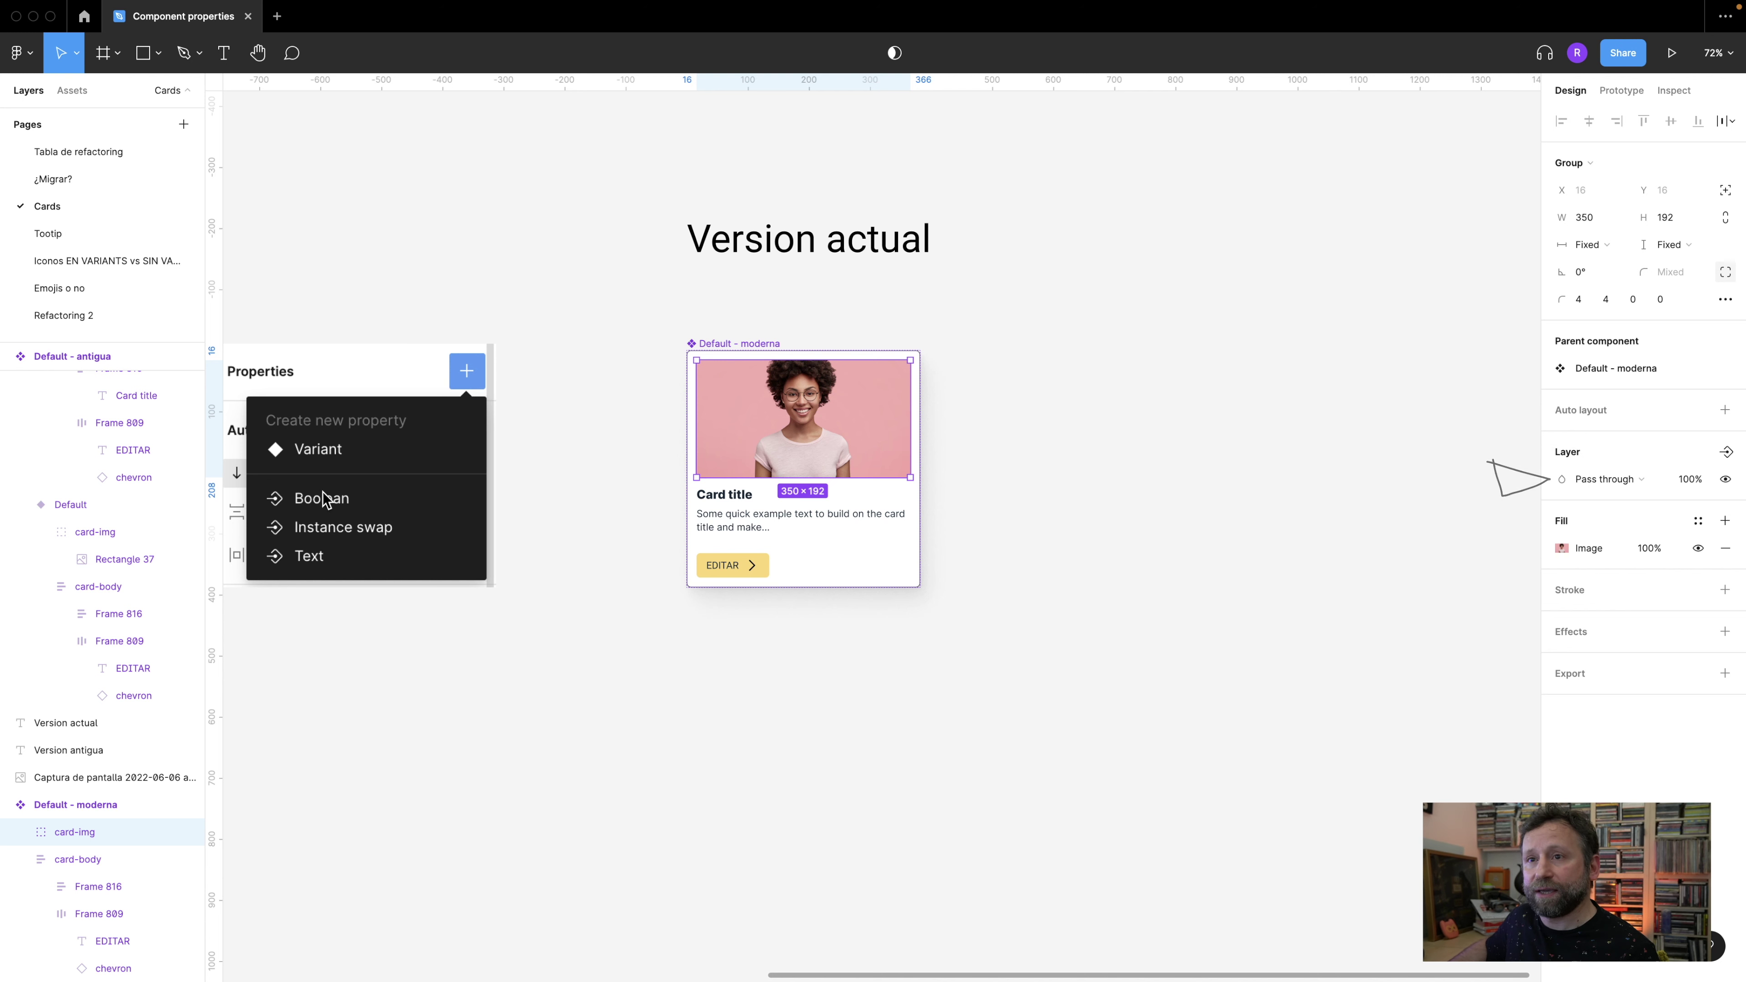
{"action": "left_click_drag", "start_coordinate": [412, 498], "coordinate": [359, 495]}
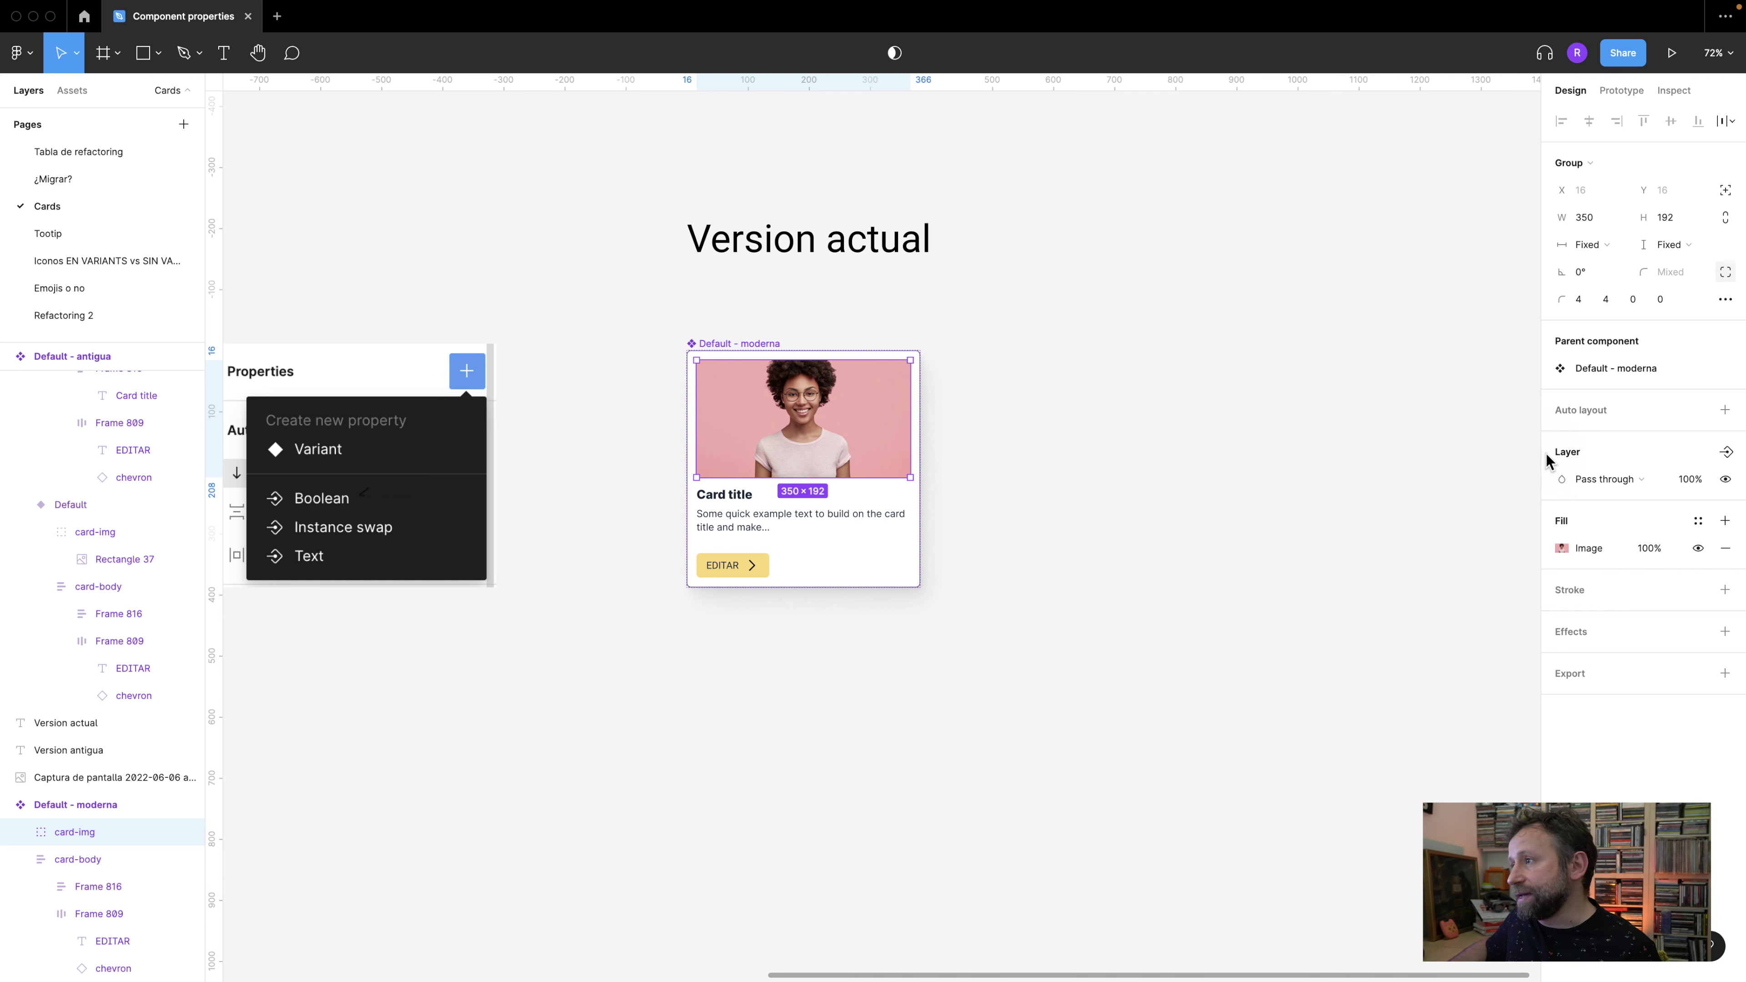
{"action": "mouse_move", "coordinate": [1533, 487]}
{"action": "left_mouse_down"}
{"action": "mouse_move", "coordinate": [1744, 496]}
{"action": "mouse_move", "coordinate": [1743, 438]}
{"action": "mouse_move", "coordinate": [1532, 433]}
{"action": "mouse_move", "coordinate": [1535, 493]}
{"action": "left_mouse_up"}
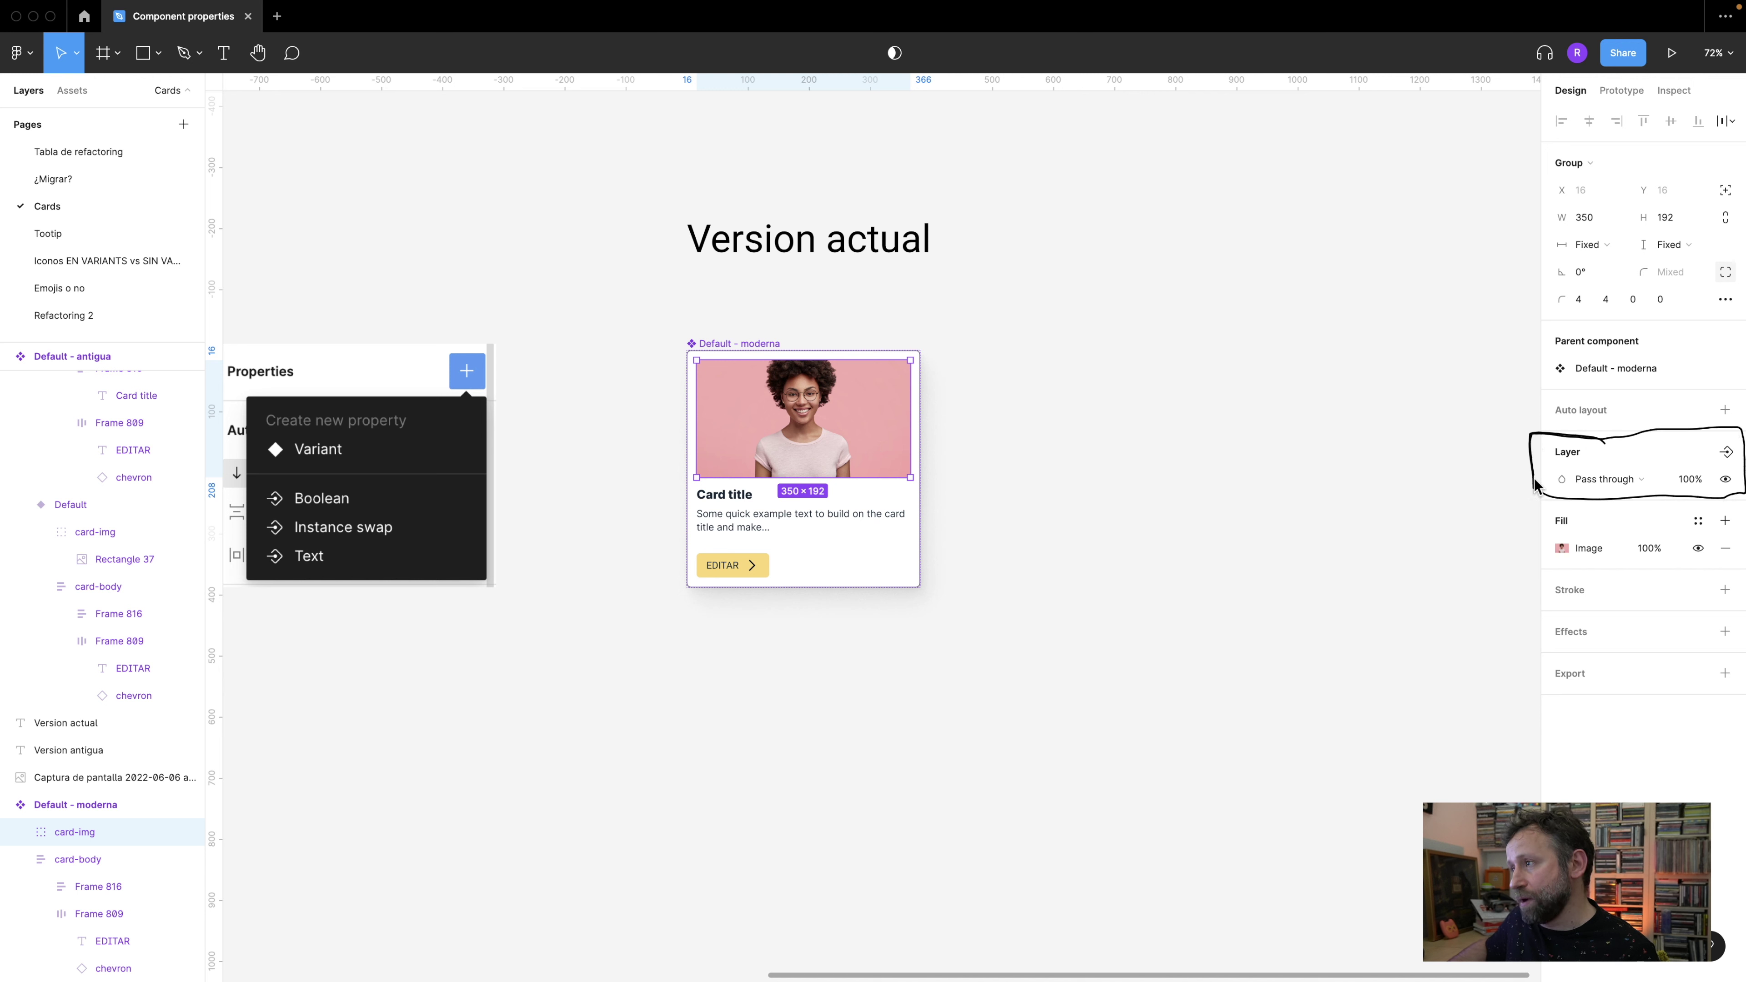
{"action": "mouse_move", "coordinate": [1706, 468]}
{"action": "left_mouse_down"}
{"action": "mouse_move", "coordinate": [1712, 490]}
{"action": "mouse_move", "coordinate": [1698, 475]}
{"action": "left_mouse_up"}
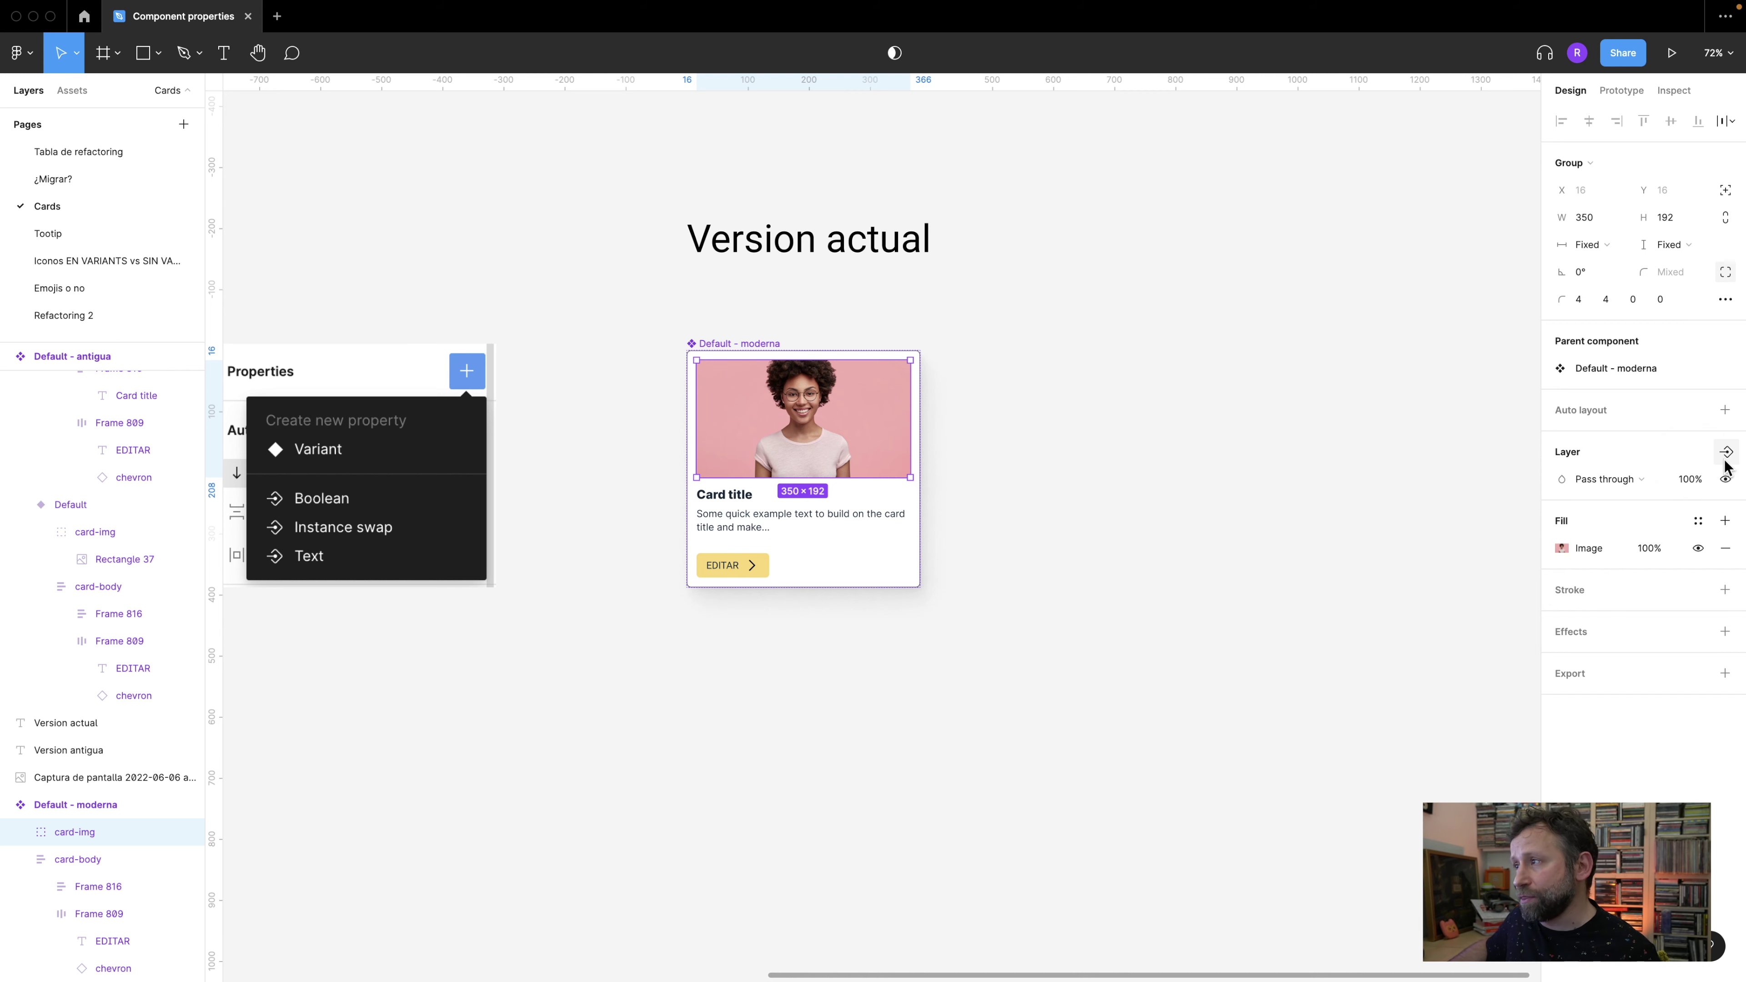
{"action": "key", "text": "ctrl+shift+m"}
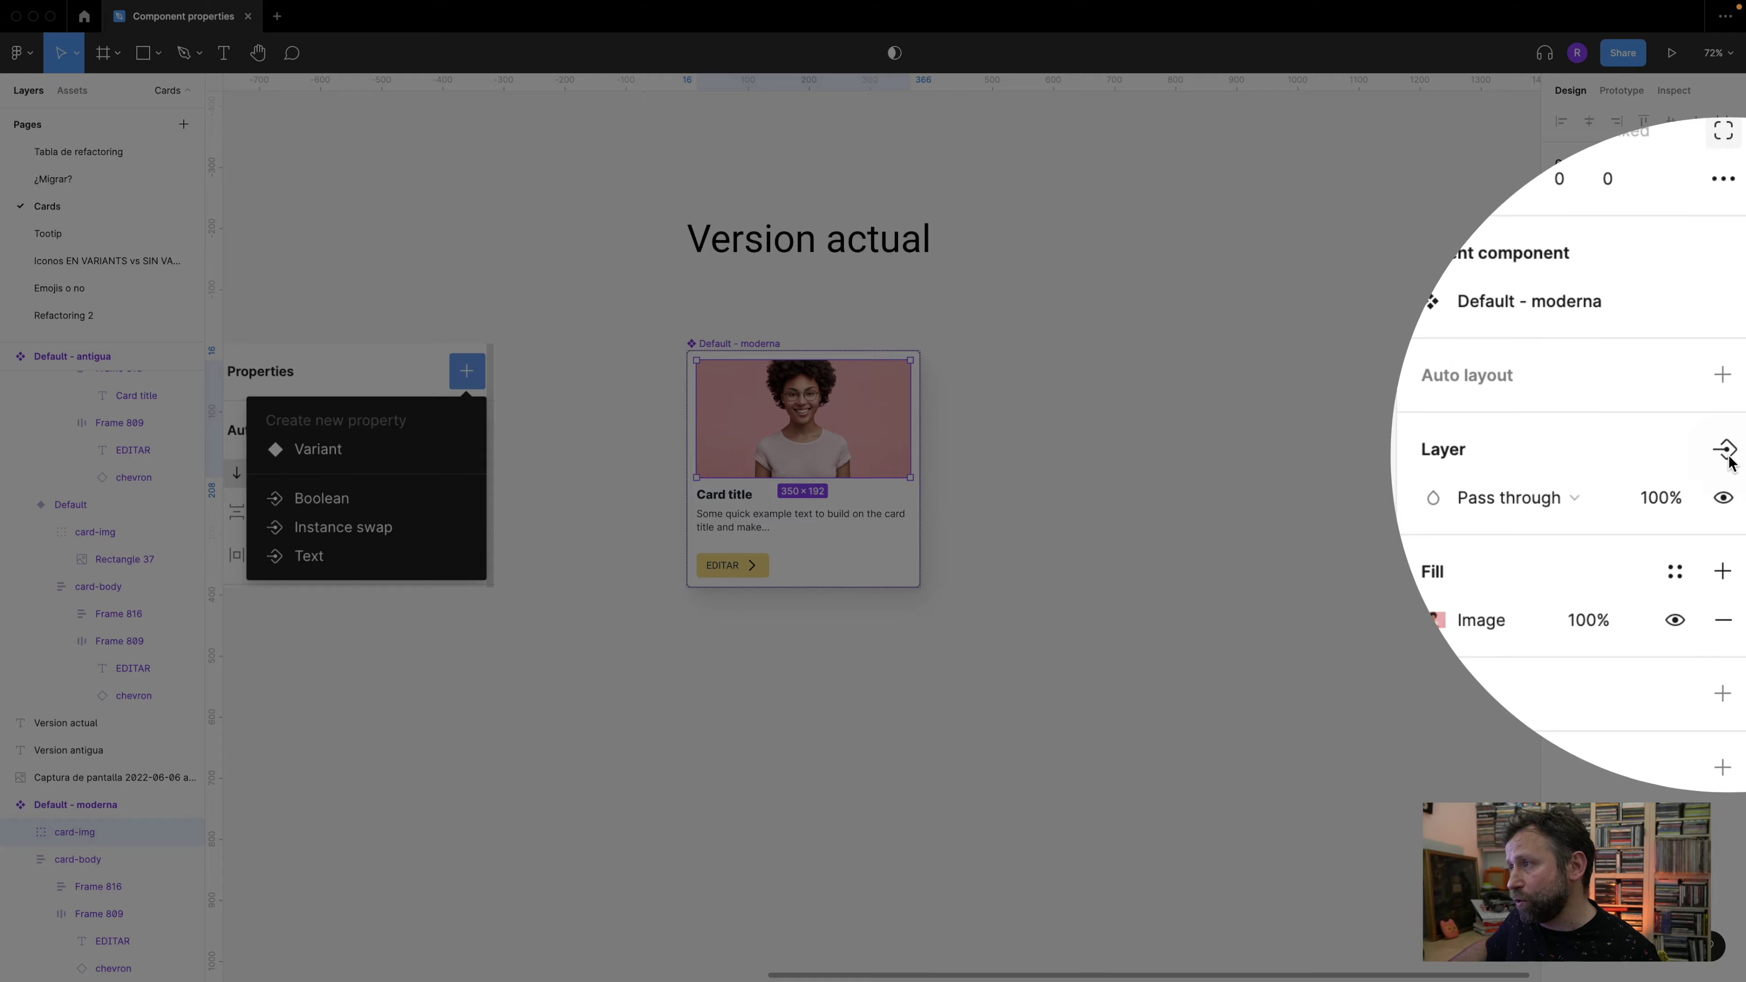
{"action": "key", "text": "ctrl+shift+m"}
{"action": "mouse_move", "coordinate": [1733, 450]}
{"action": "left_mouse_down"}
{"action": "mouse_move", "coordinate": [1714, 454]}
{"action": "mouse_move", "coordinate": [1721, 468]}
{"action": "left_mouse_up"}
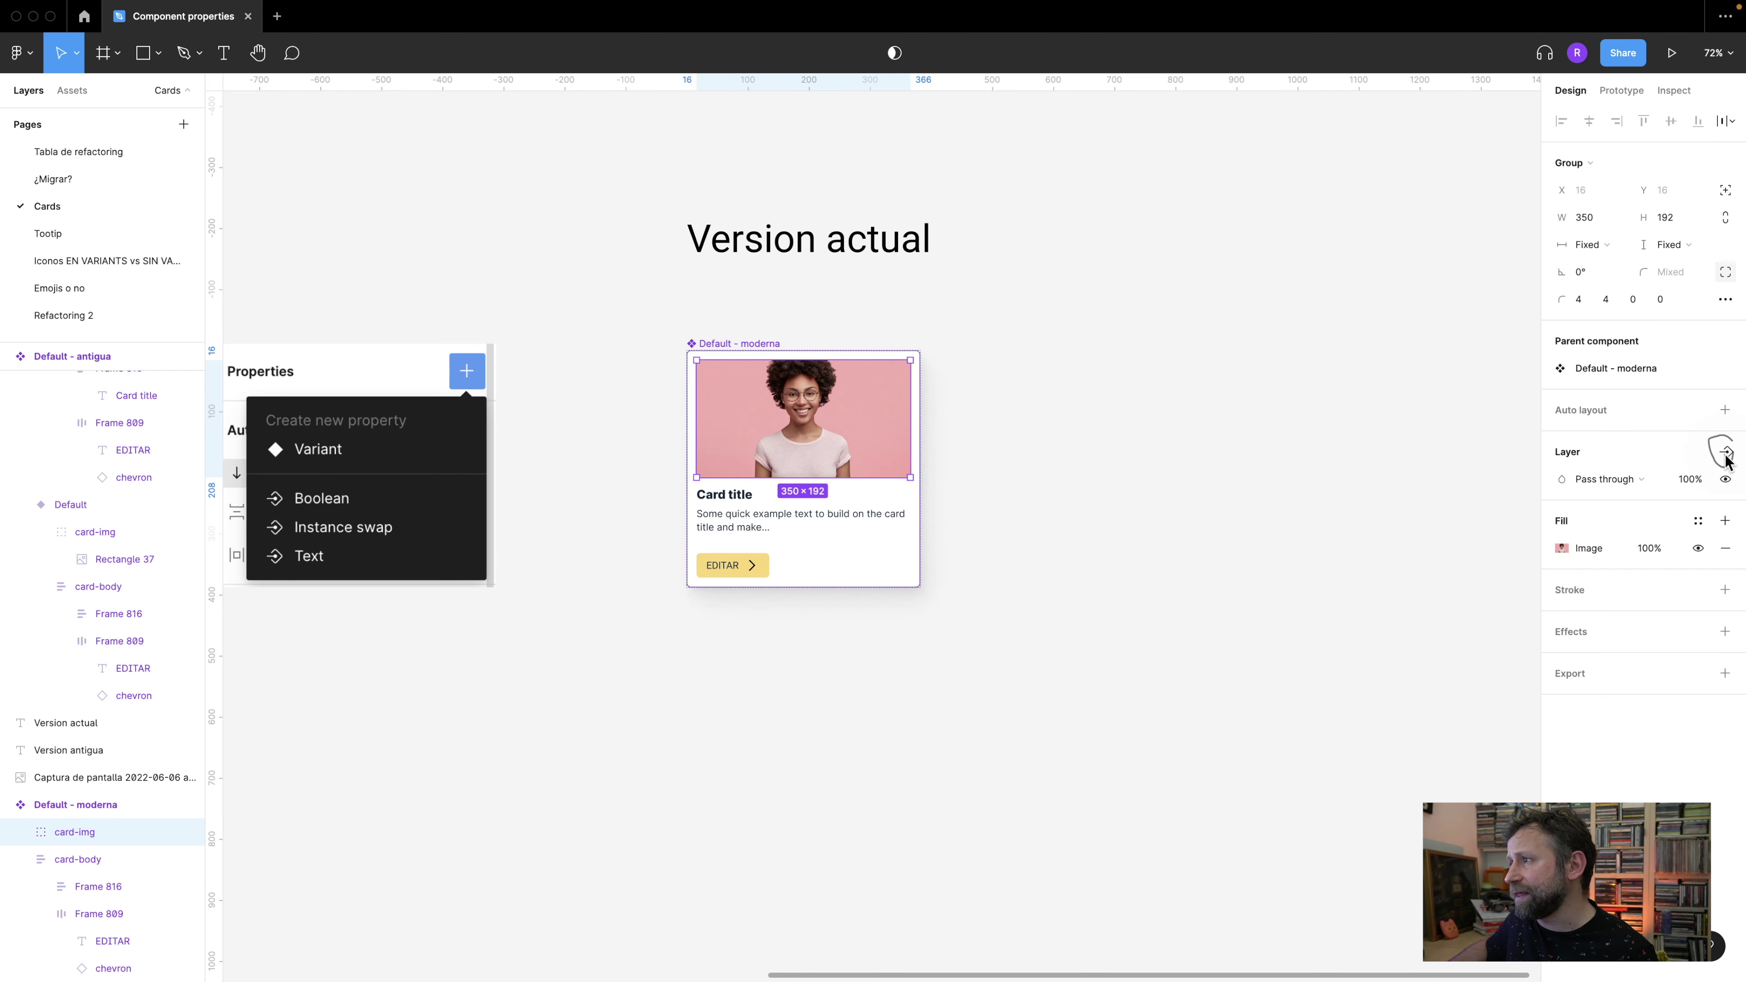
{"action": "left_click", "coordinate": [1727, 453]}
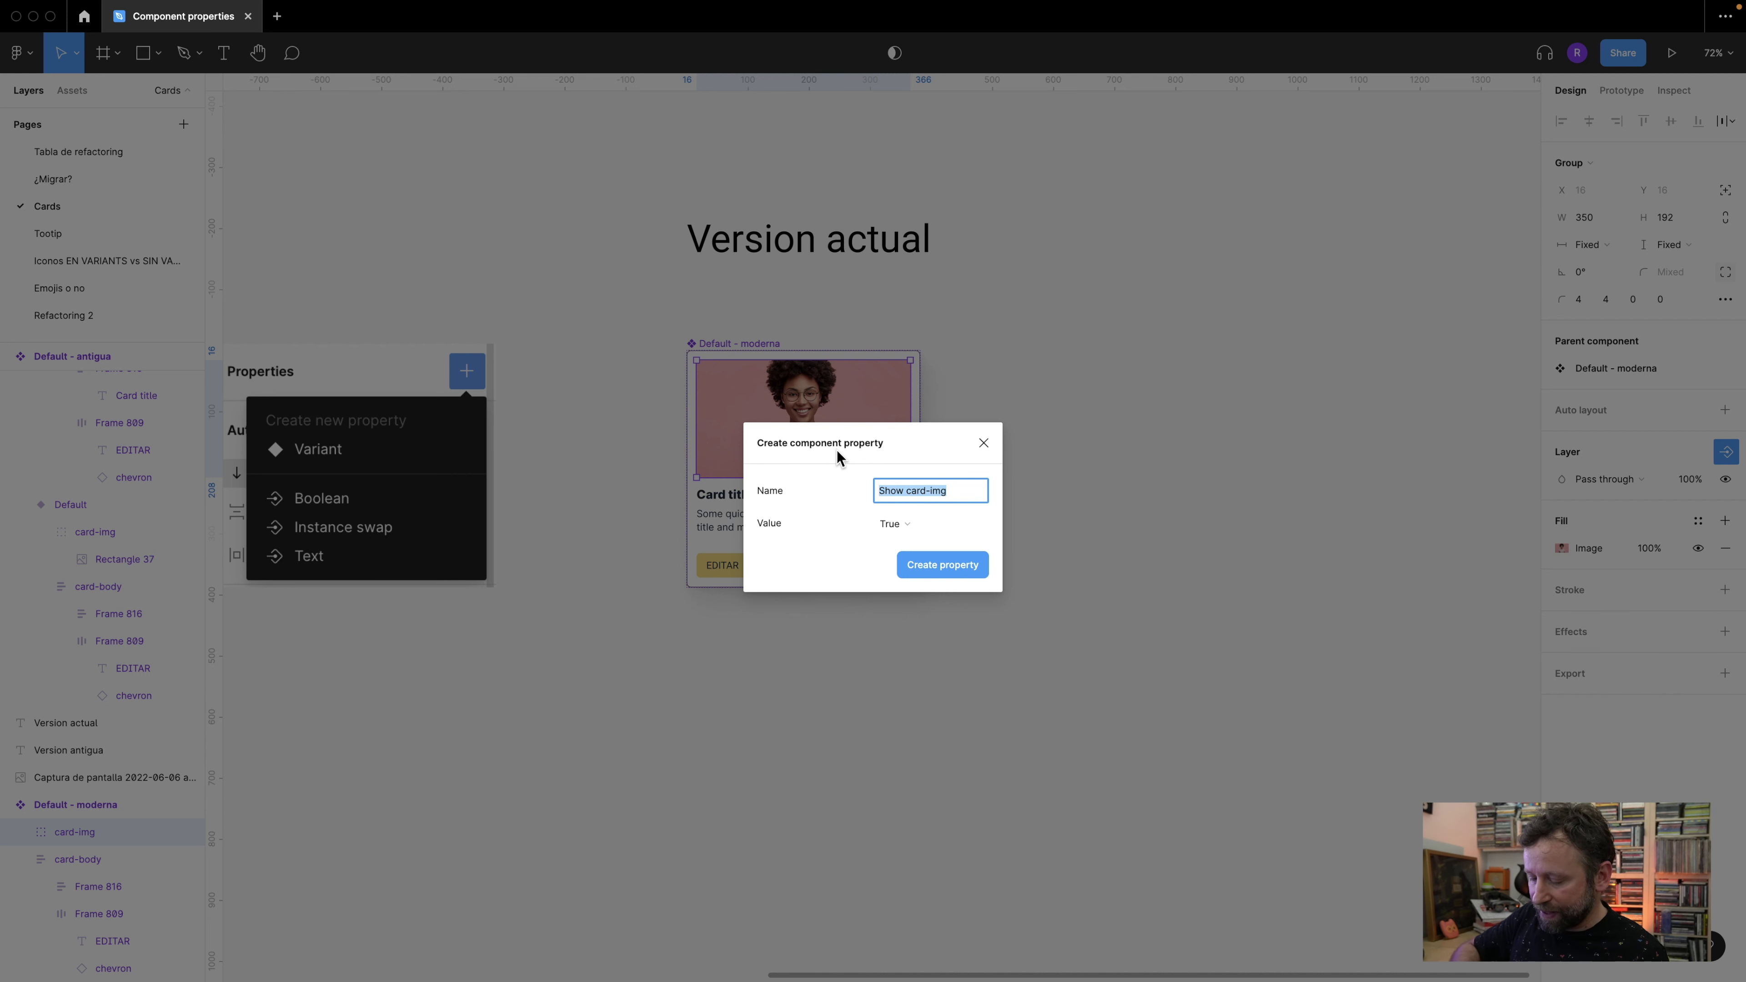
{"action": "type", "text": "Mostrar imagen"}
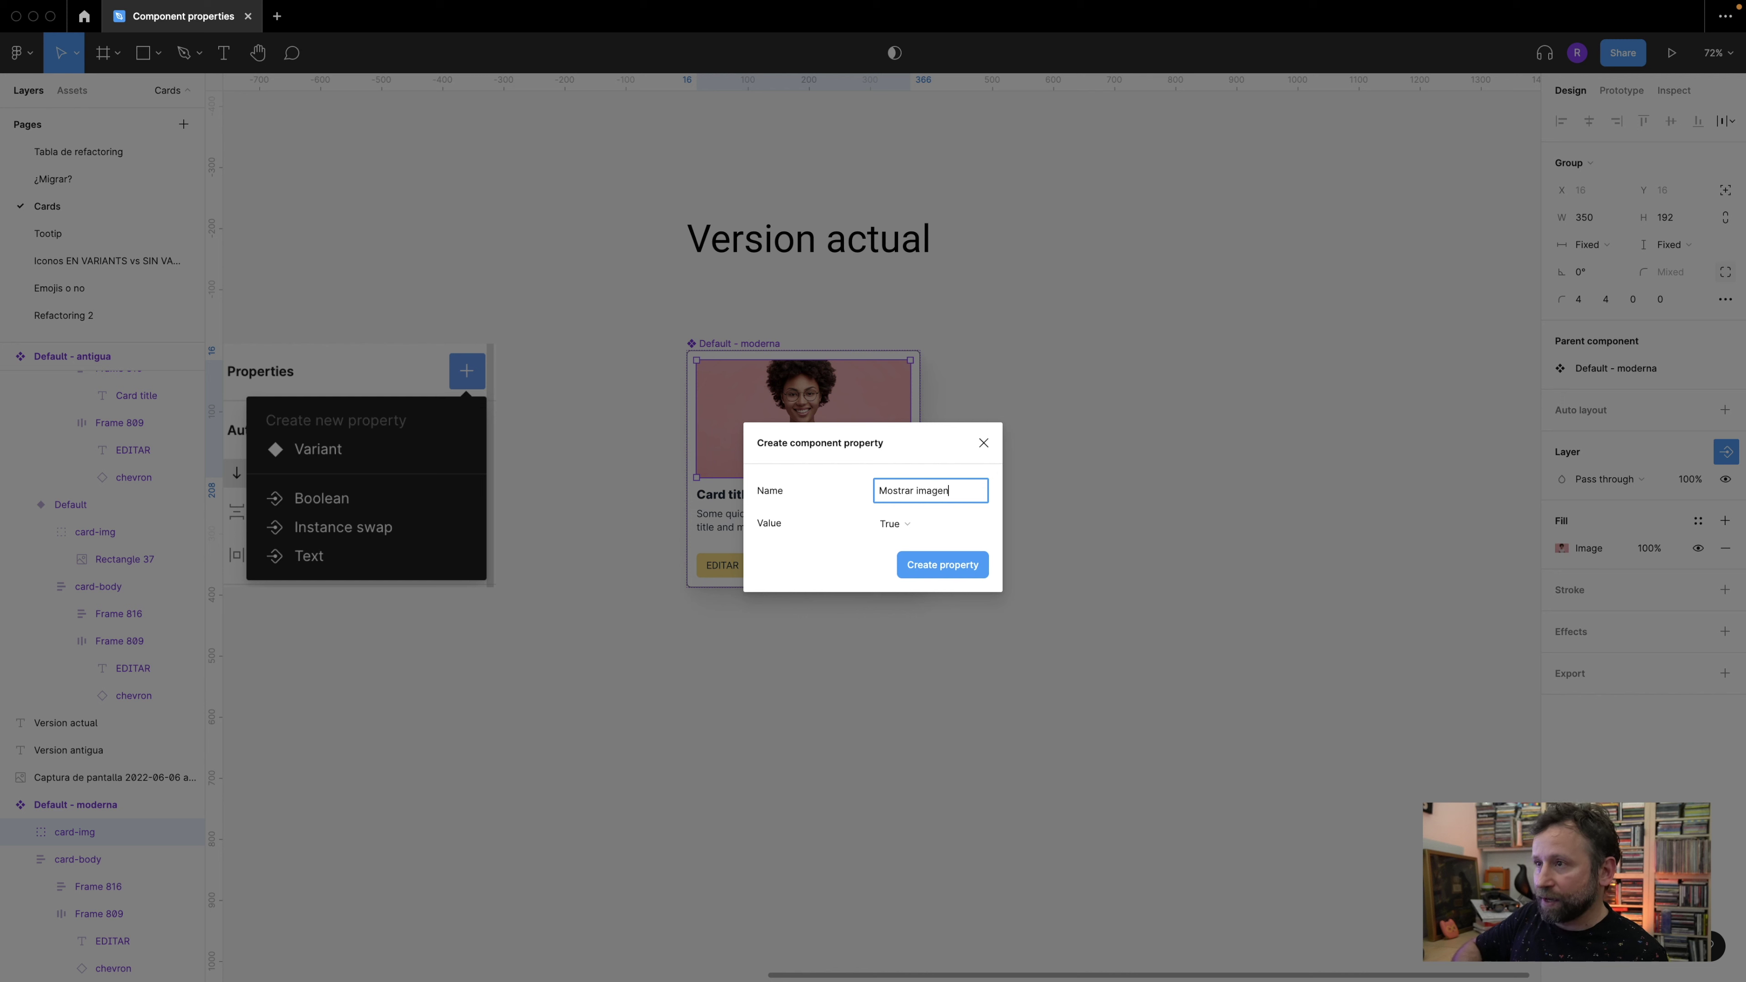
{"action": "left_click", "coordinate": [906, 528]}
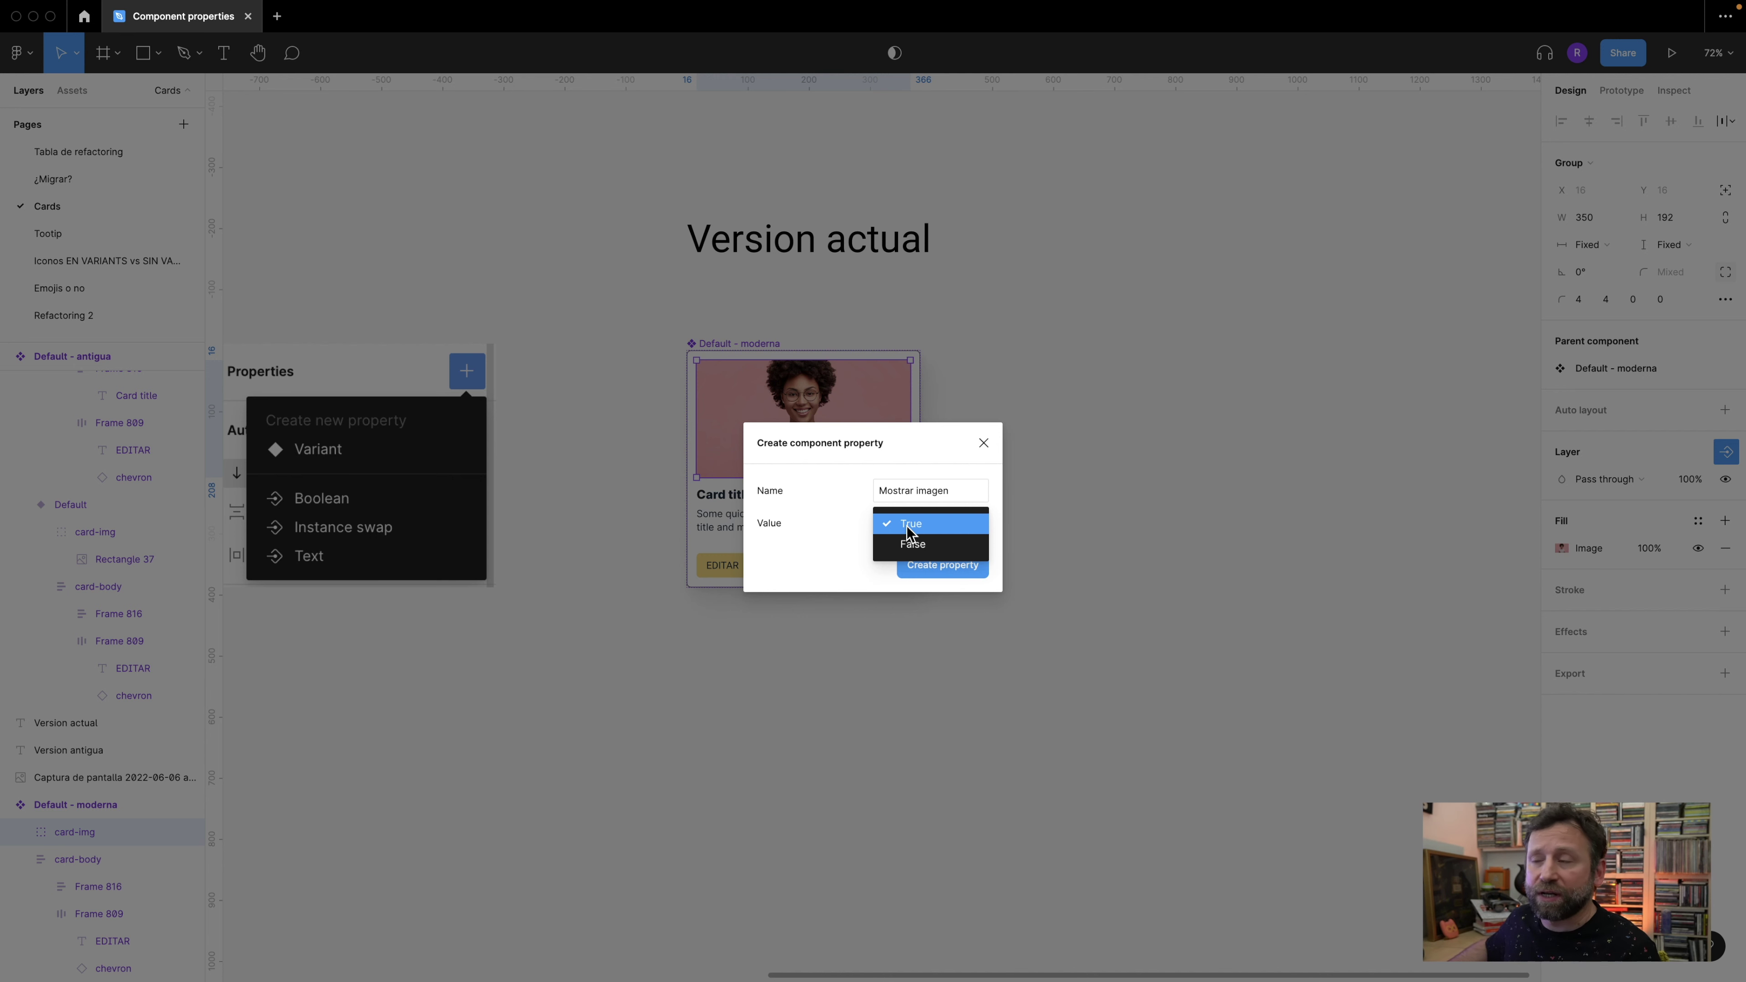
{"action": "left_click", "coordinate": [933, 526]}
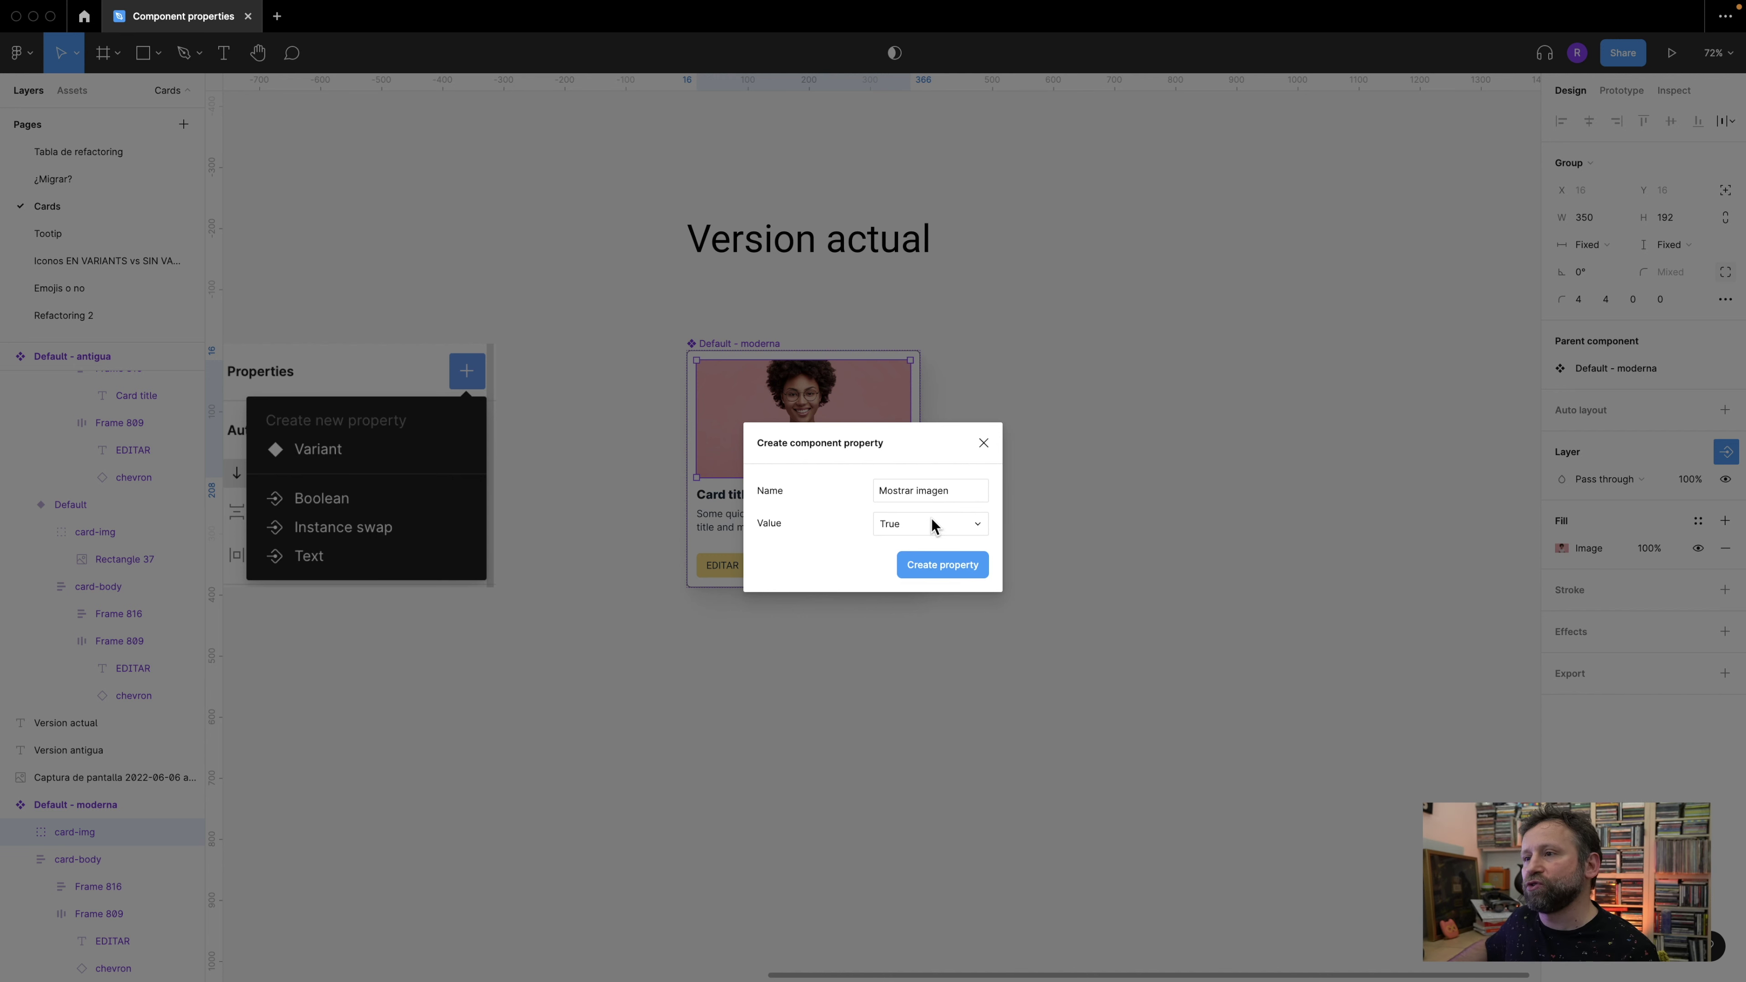
{"action": "left_click", "coordinate": [938, 562]}
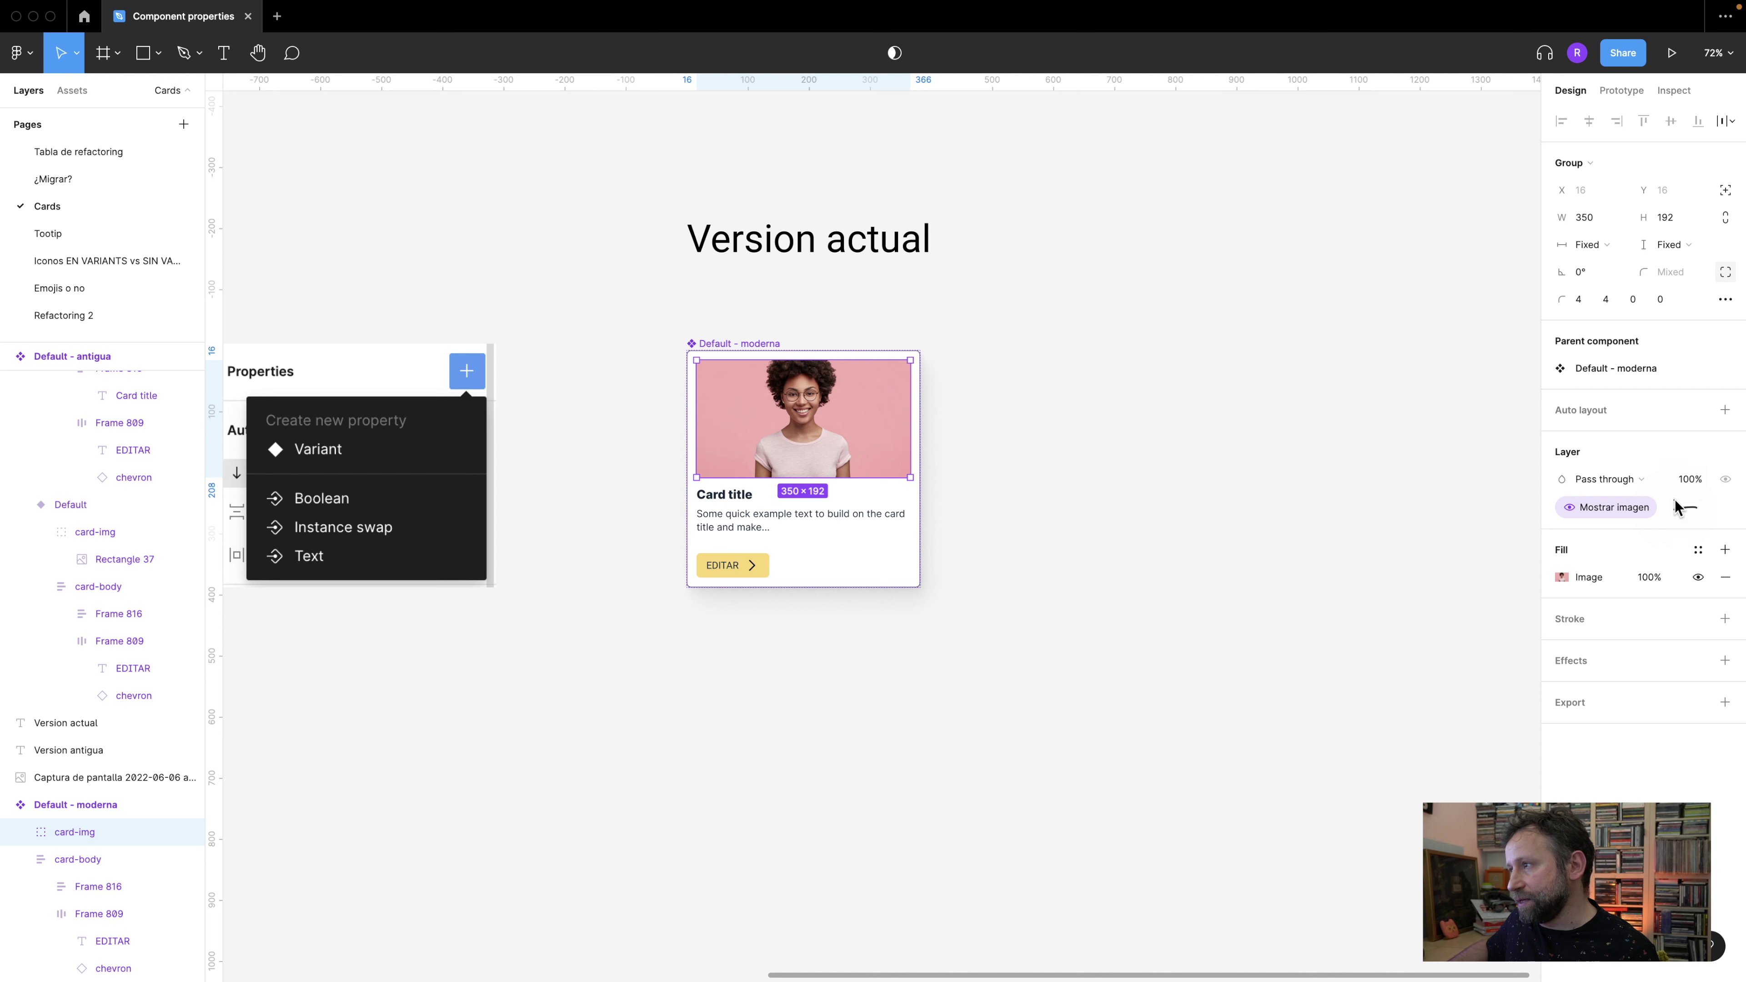
{"action": "left_click_drag", "start_coordinate": [1671, 500], "coordinate": [1546, 496]}
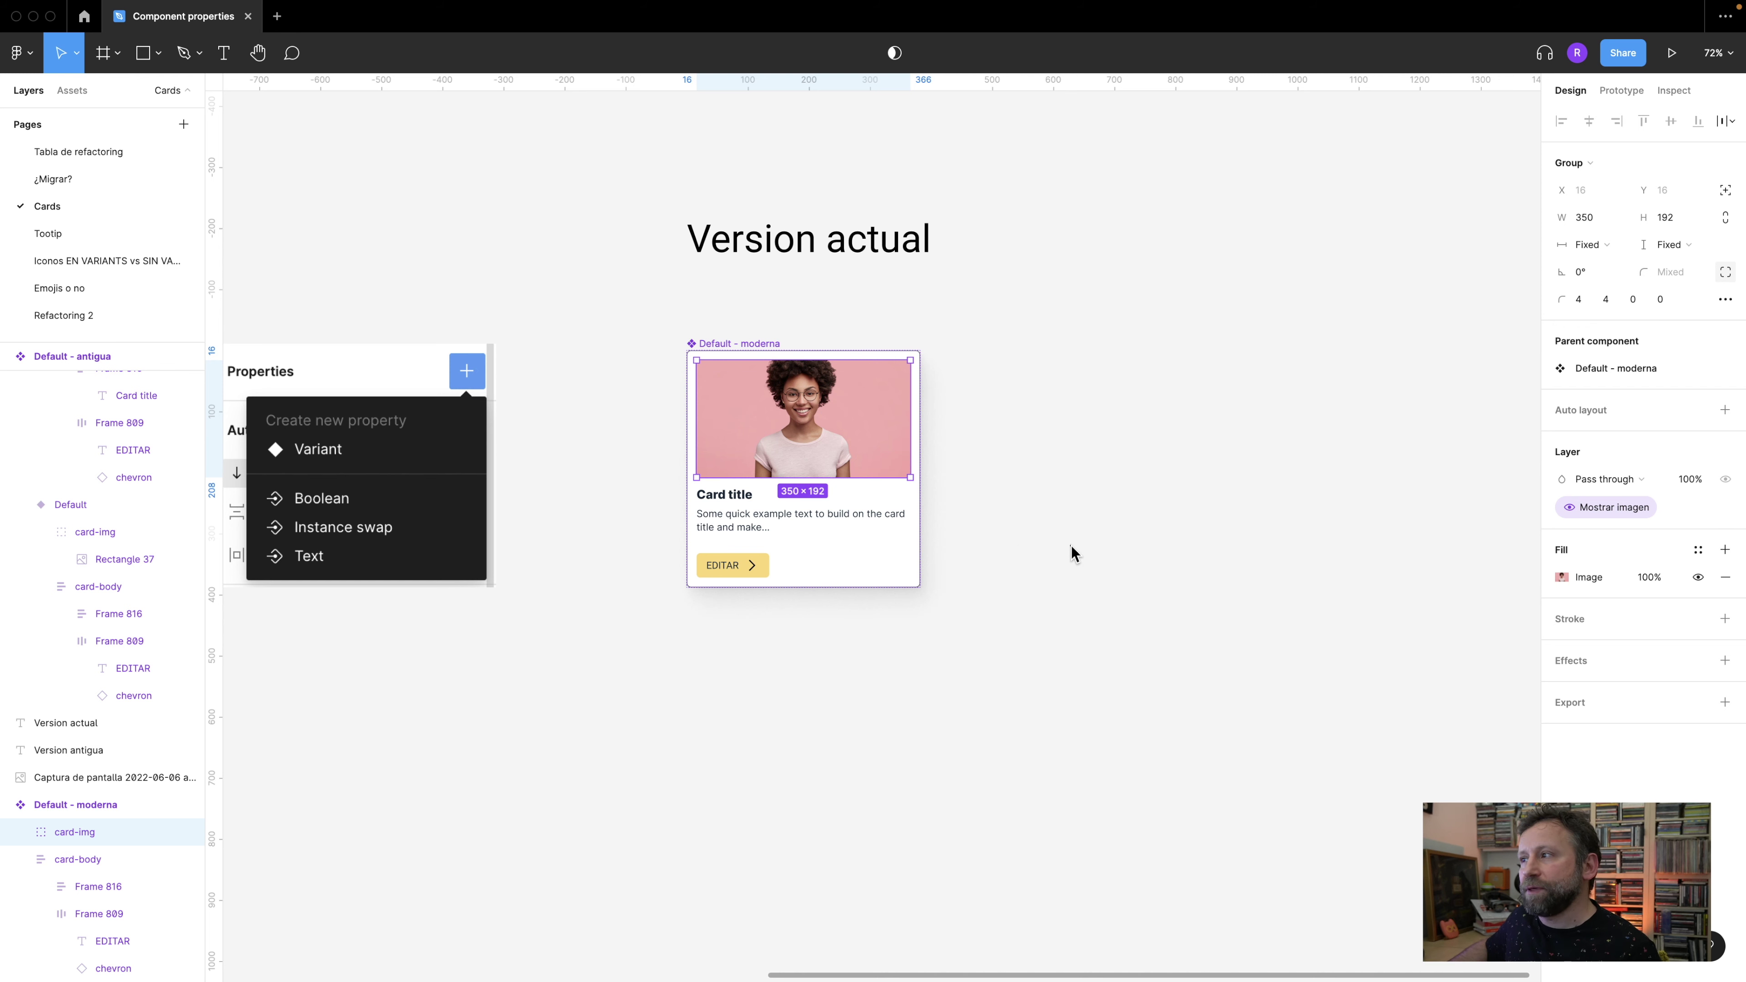
- Create an instance of the "Default - moderna" card beside the main component at X 921, Y -441
{"action": "left_click", "coordinate": [1012, 483]}
{"action": "left_click", "coordinate": [725, 348]}
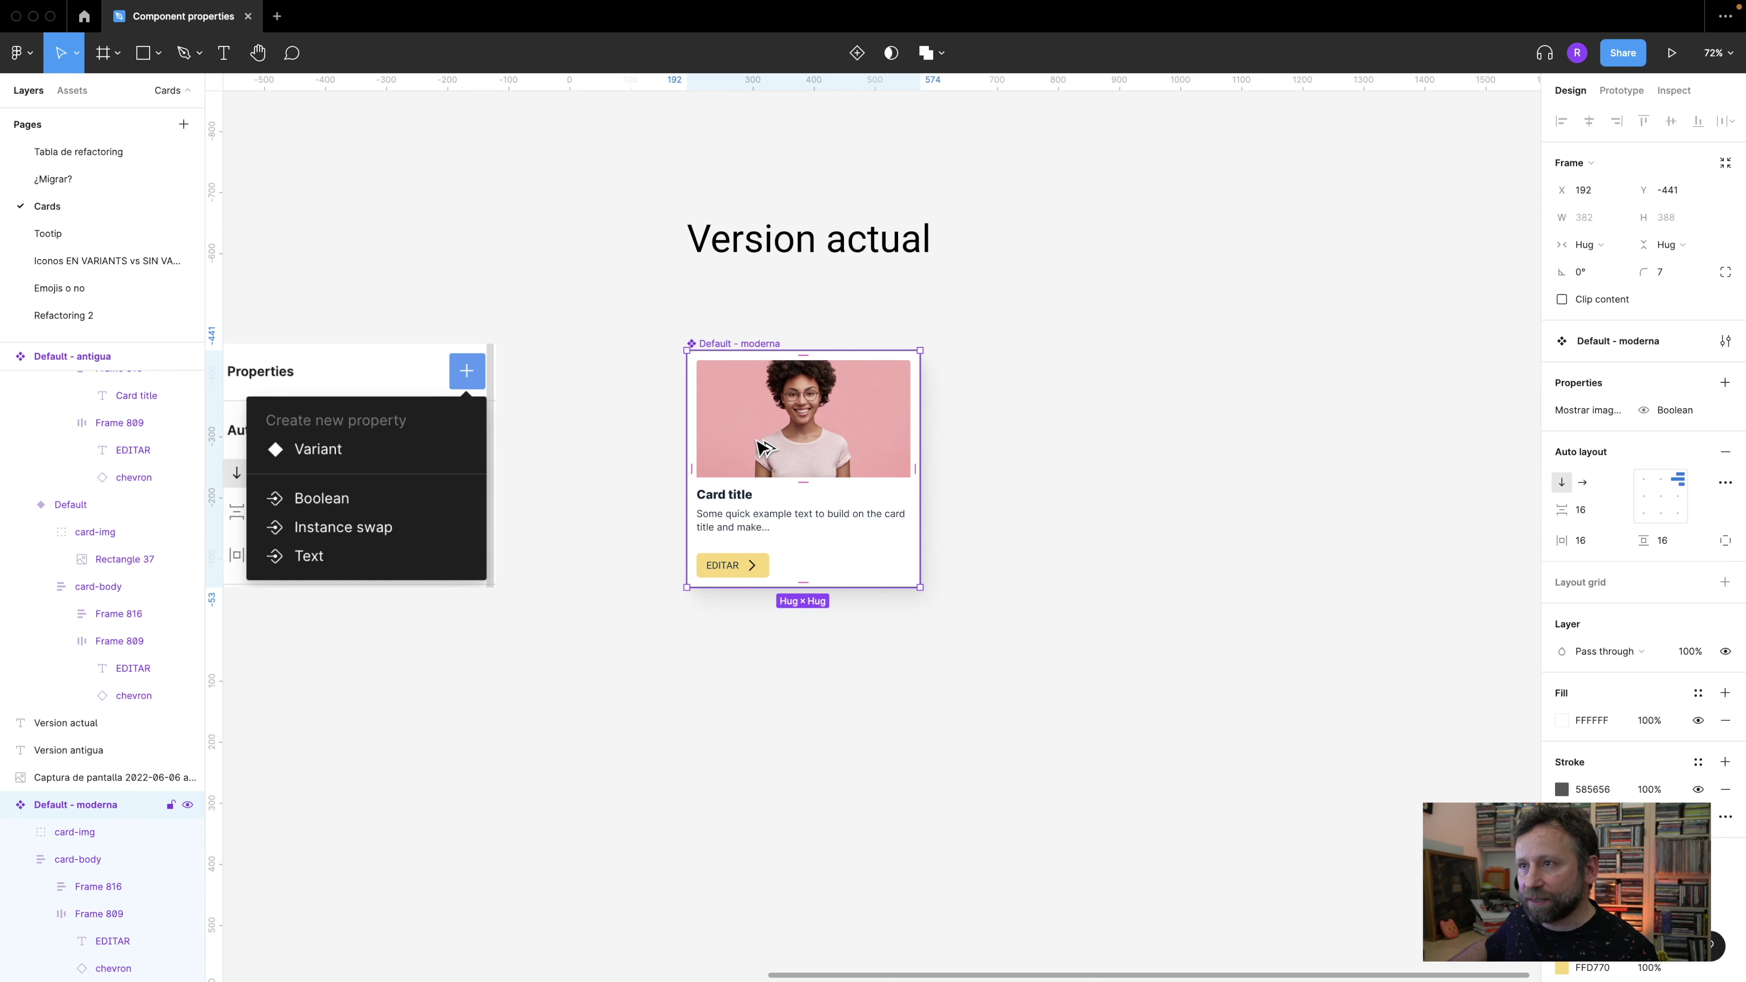
{"action": "left_click_drag", "start_coordinate": [887, 430], "coordinate": [1307, 461]}
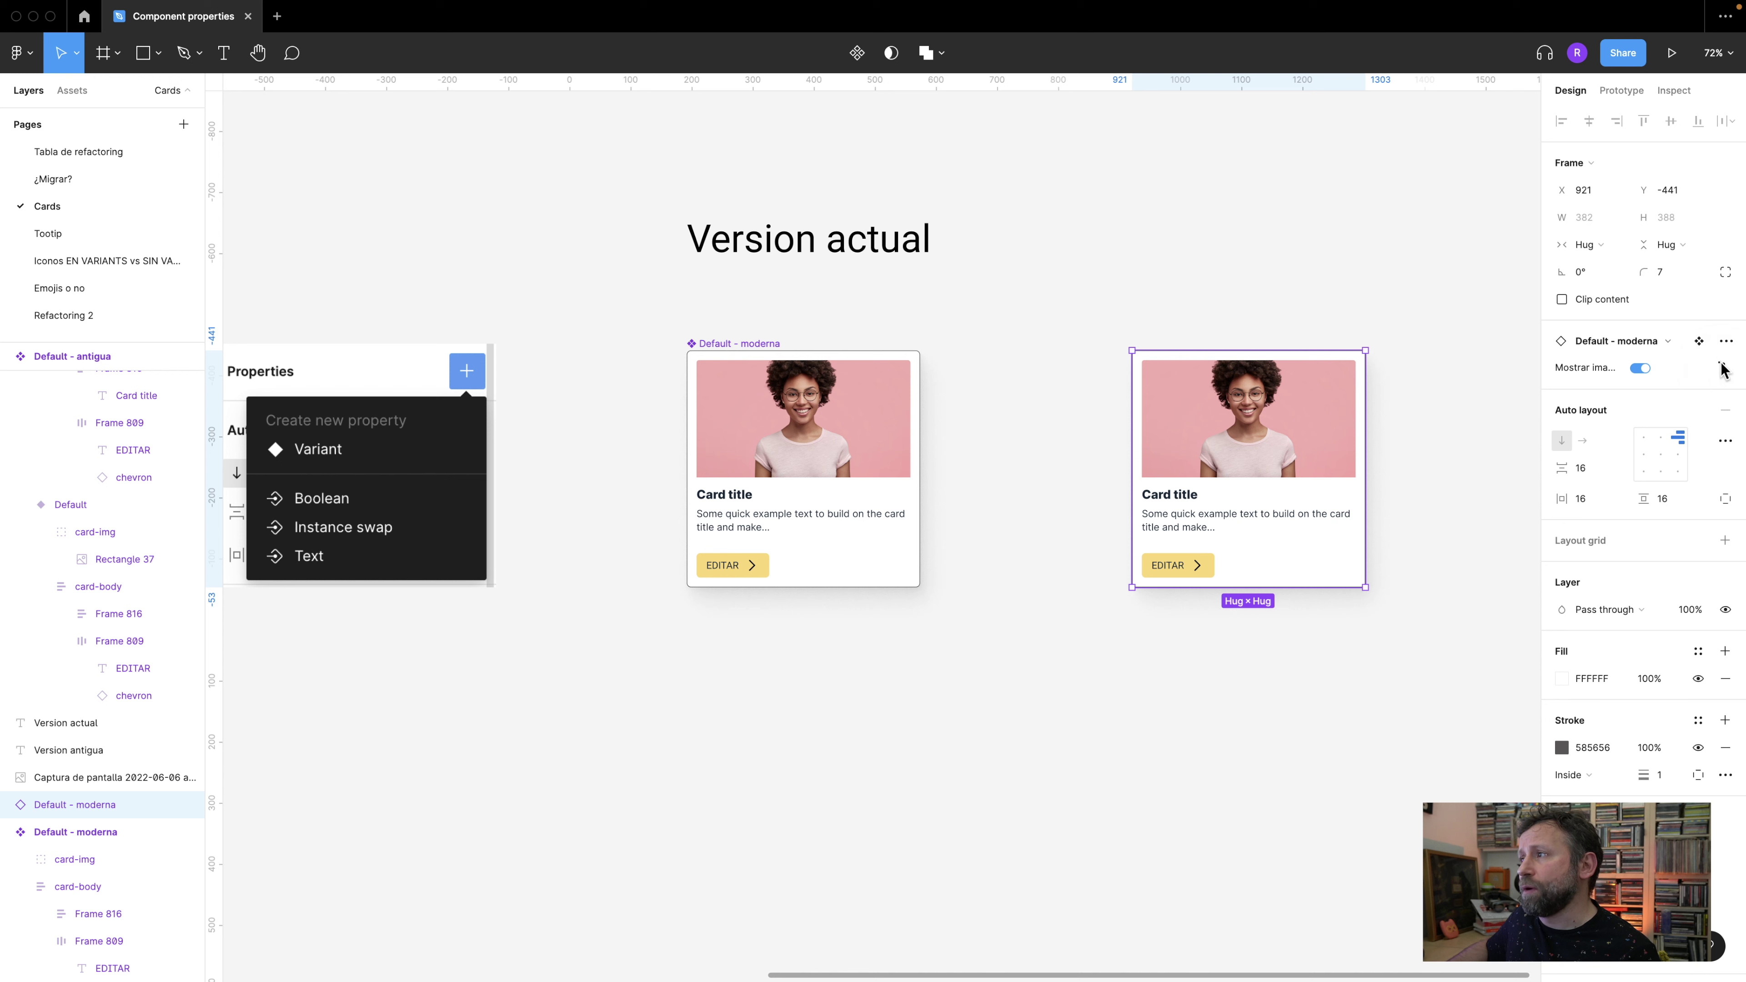
- Test "Mostrar imagen" on the card instance by switching it off and back on
{"action": "left_click", "coordinate": [1640, 367]}
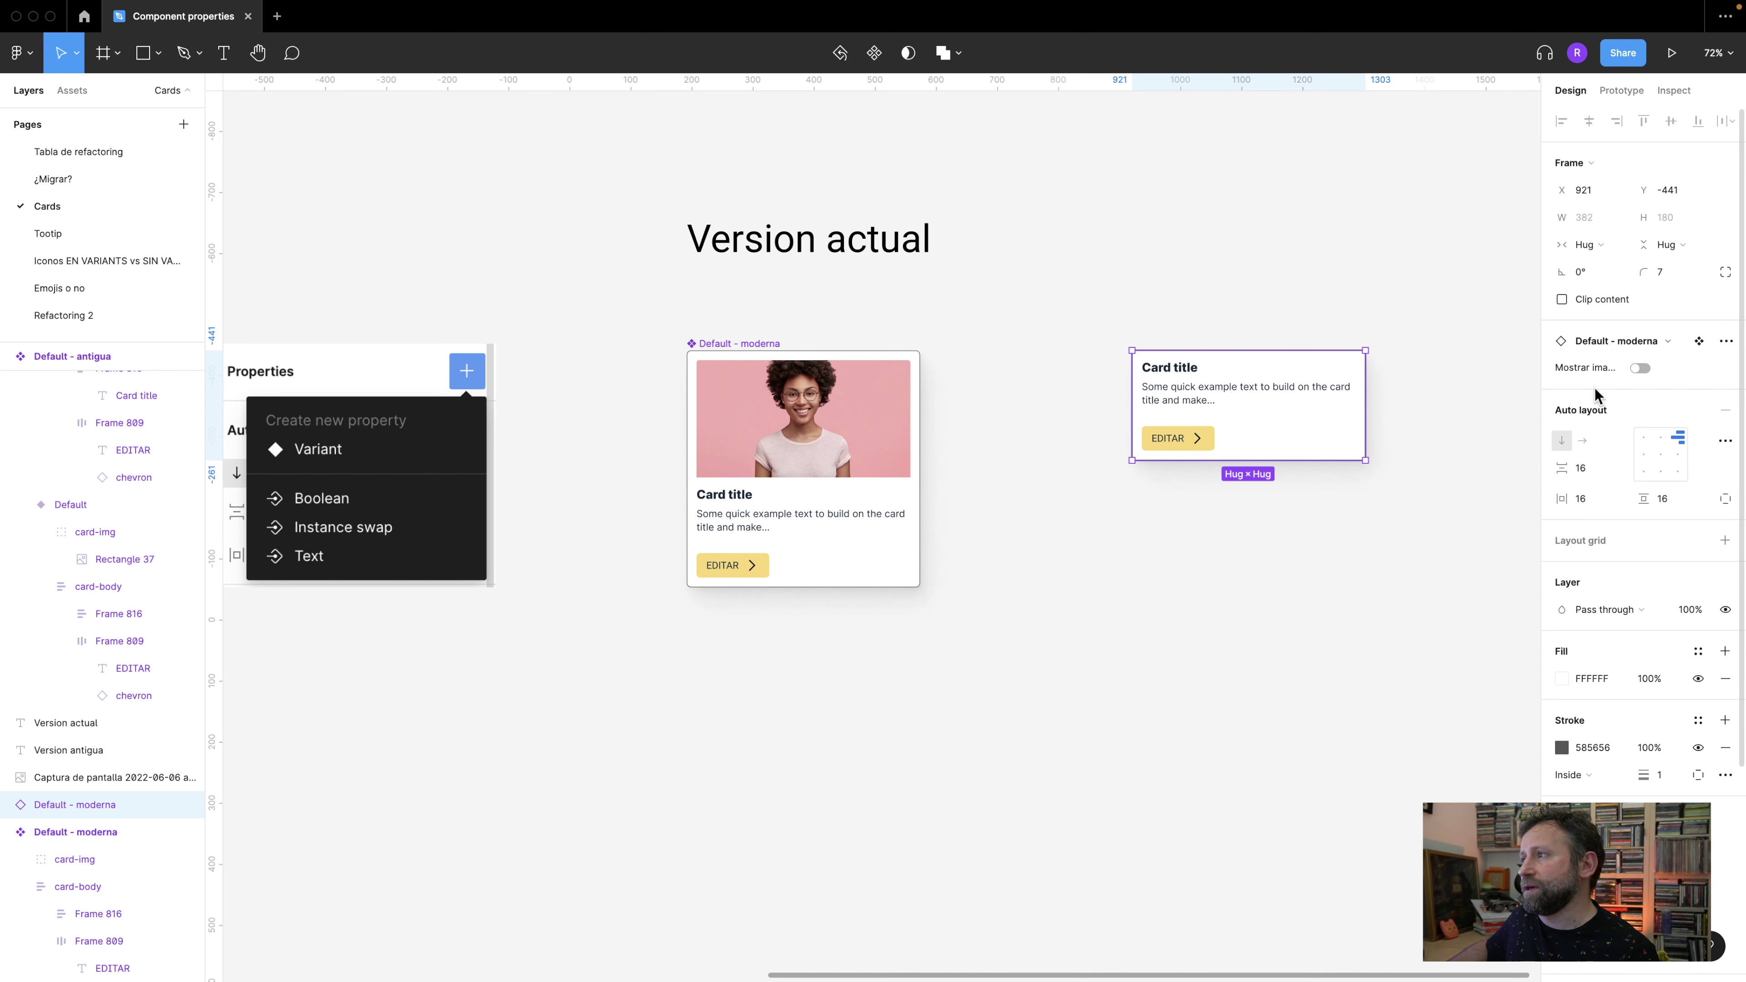
{"action": "left_click", "coordinate": [1641, 369]}
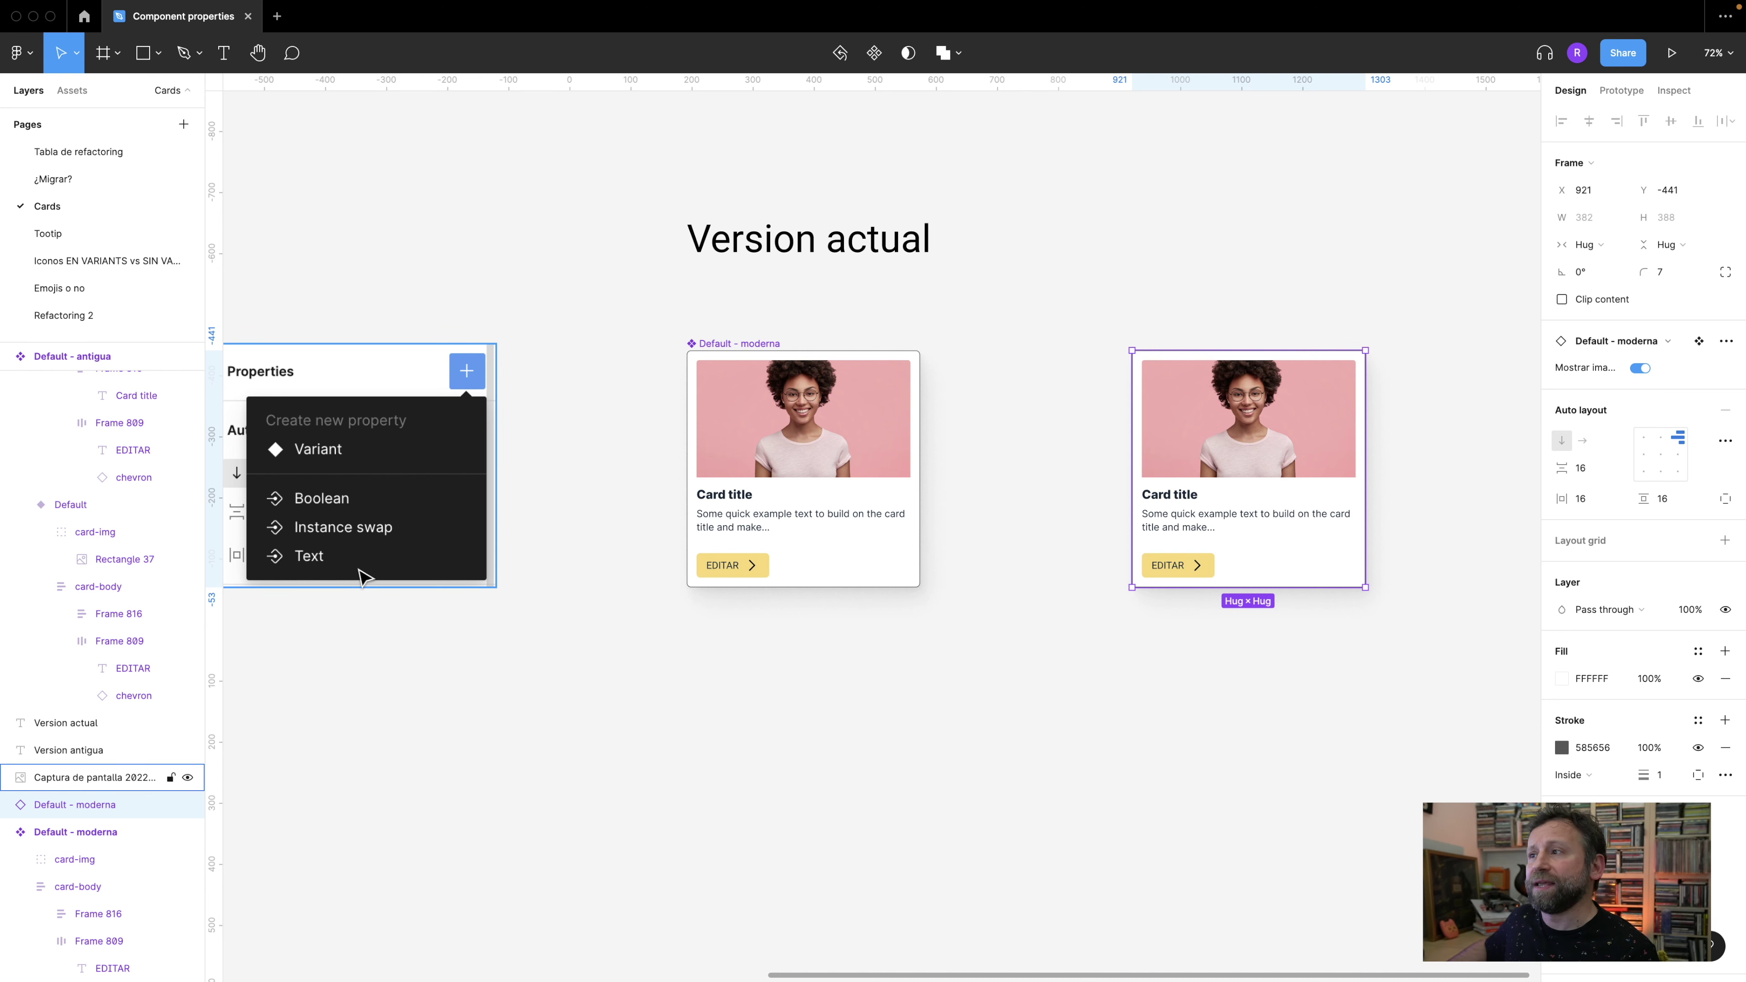
{"action": "left_click", "coordinate": [996, 617]}
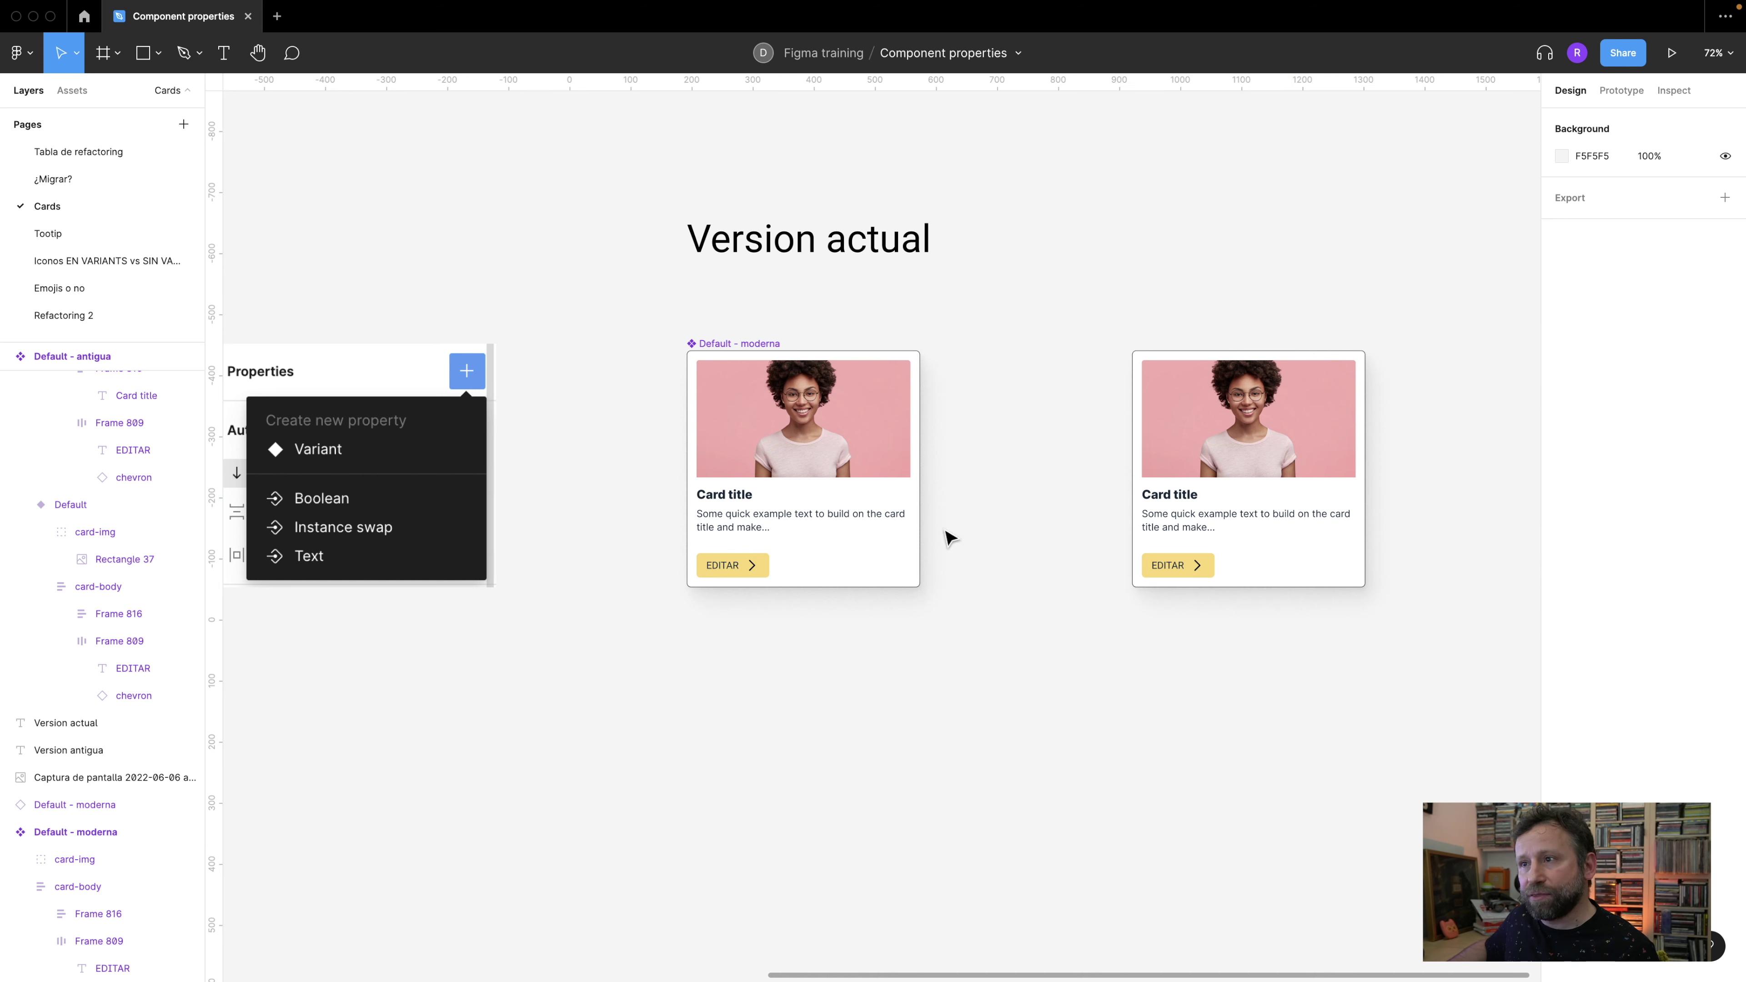
- Create a boolean property named "Mostrar title" with value True for the "Card title" text in the "Default - moderna" main component
{"action": "scroll", "coordinate": [751, 516], "scroll_direction": "up", "scroll_amount": 3}
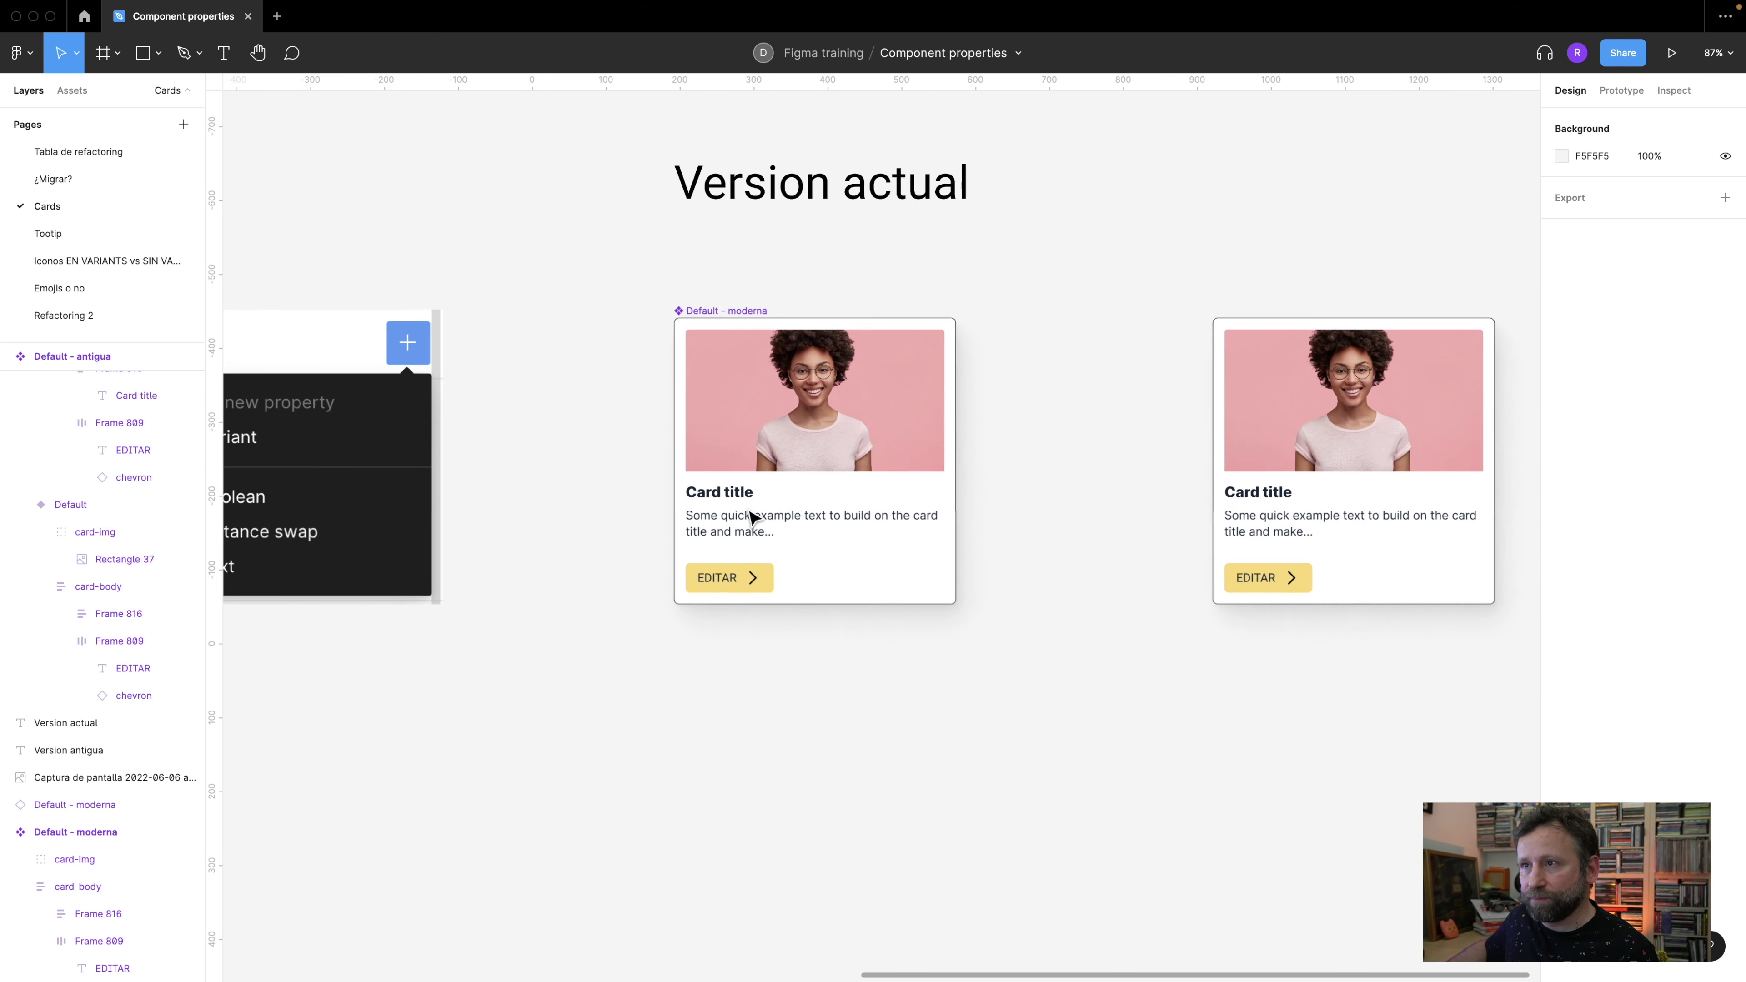
{"action": "key", "text": "space"}
{"action": "left_click_drag", "start_coordinate": [460, 523], "coordinate": [1301, 488]}
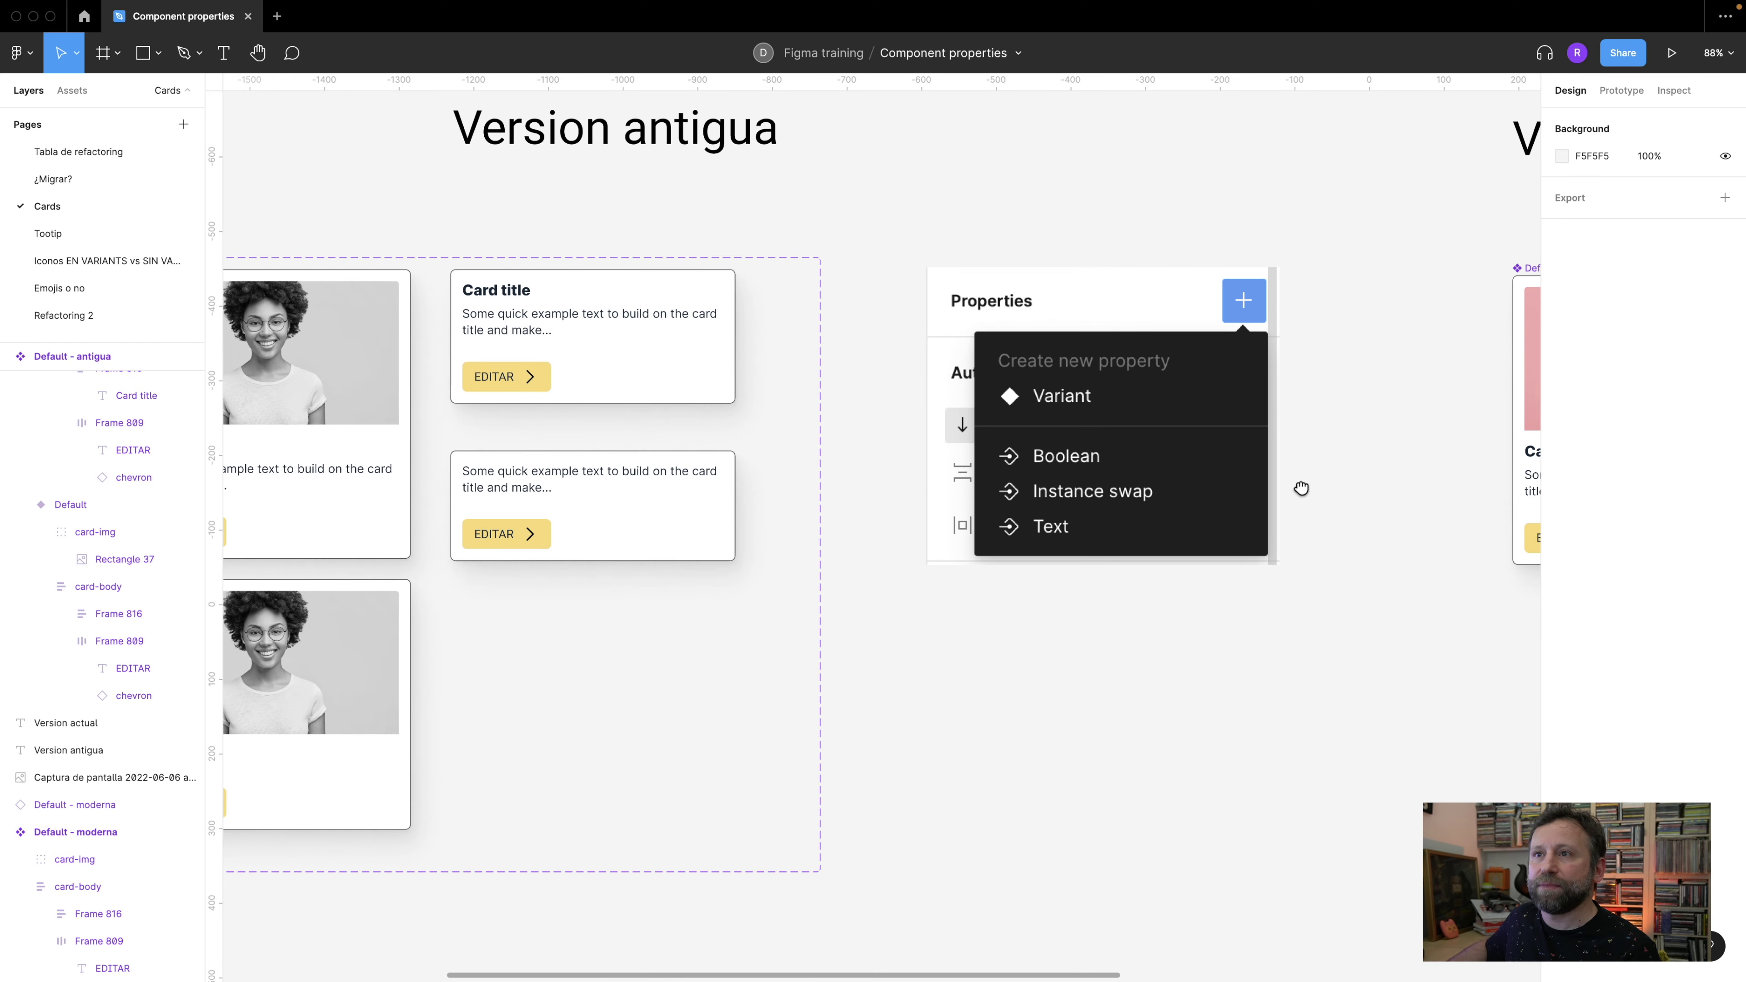
{"action": "left_click_drag", "start_coordinate": [1301, 488], "coordinate": [336, 488]}
{"action": "left_click", "coordinate": [584, 458]}
{"action": "double_click", "coordinate": [585, 459]}
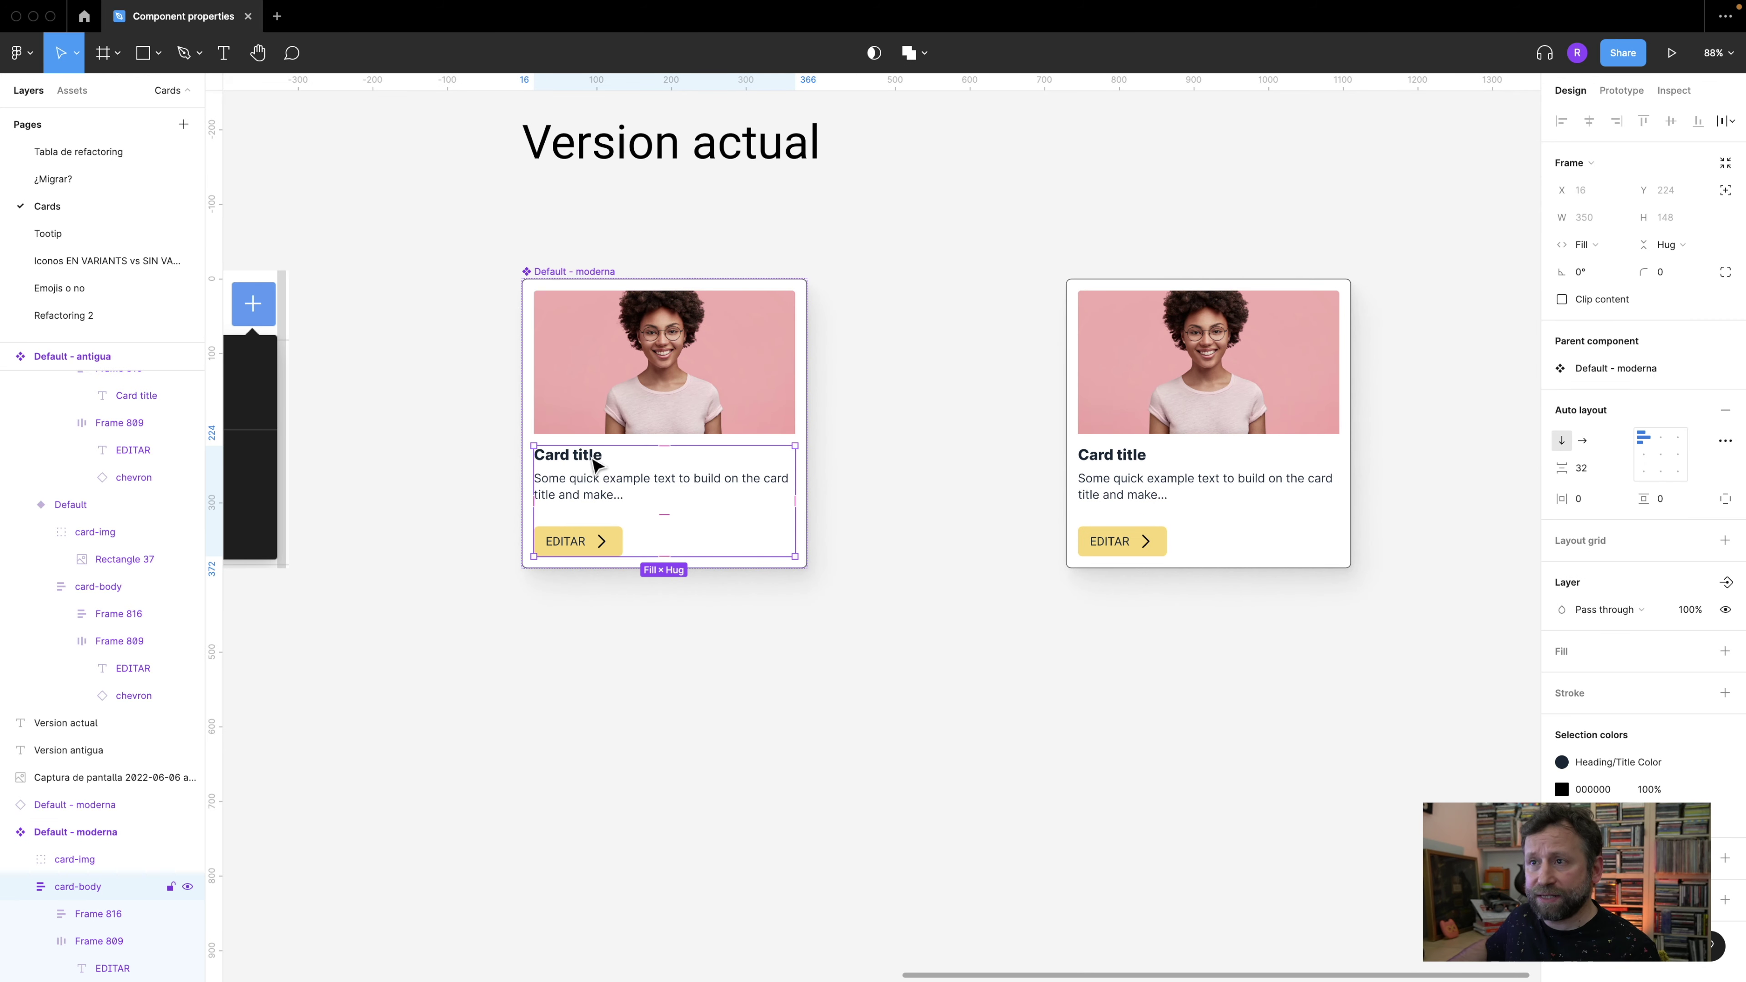
{"action": "double_click", "coordinate": [594, 463]}
{"action": "double_click", "coordinate": [594, 463]}
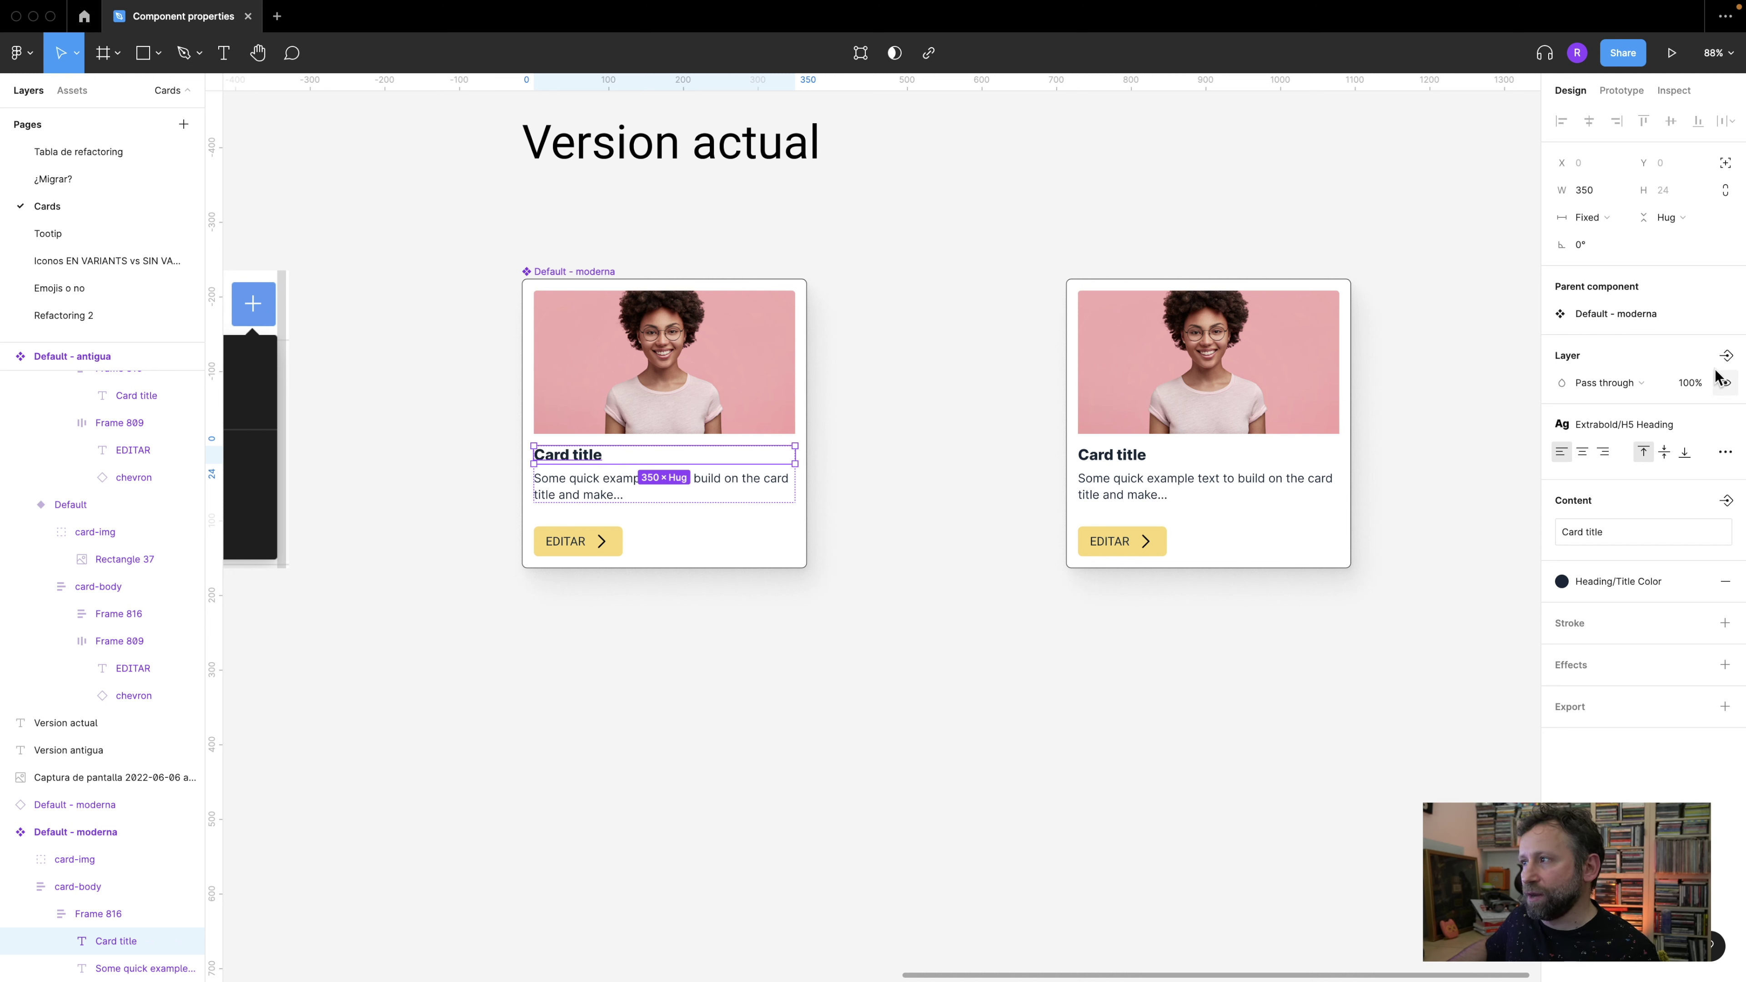
{"action": "left_click", "coordinate": [1726, 356]}
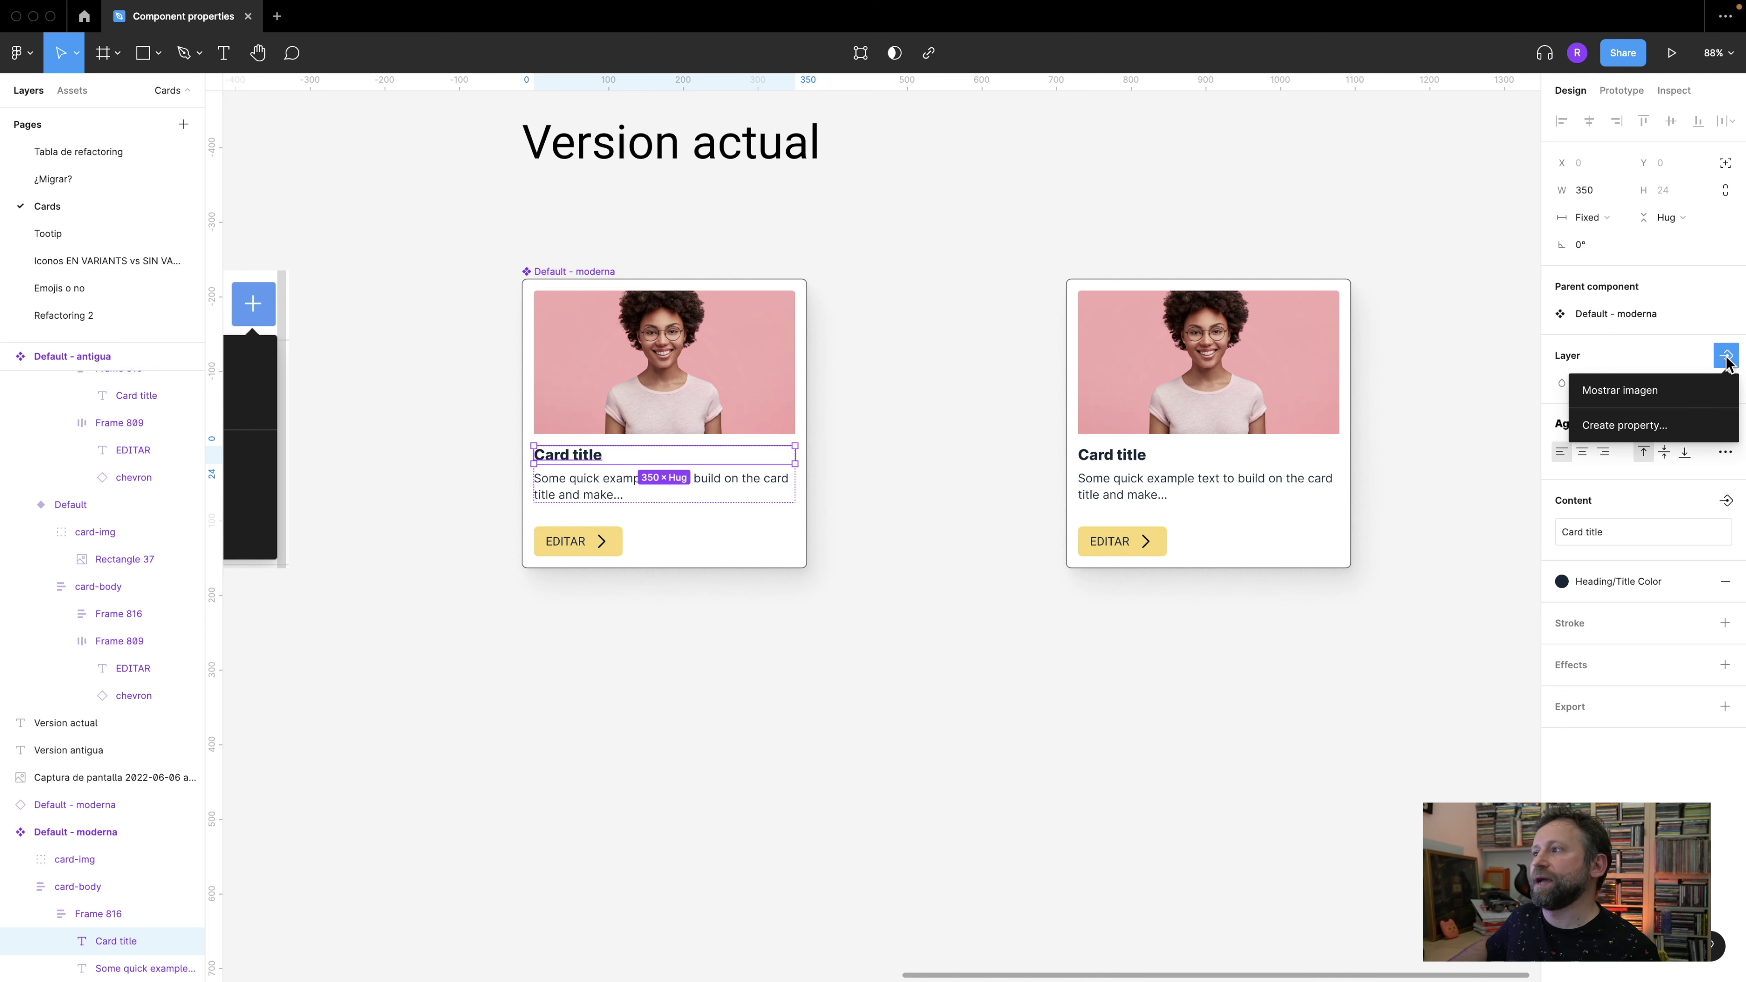
{"action": "left_click", "coordinate": [1633, 428]}
{"action": "type", "text": "Mostrar title"}
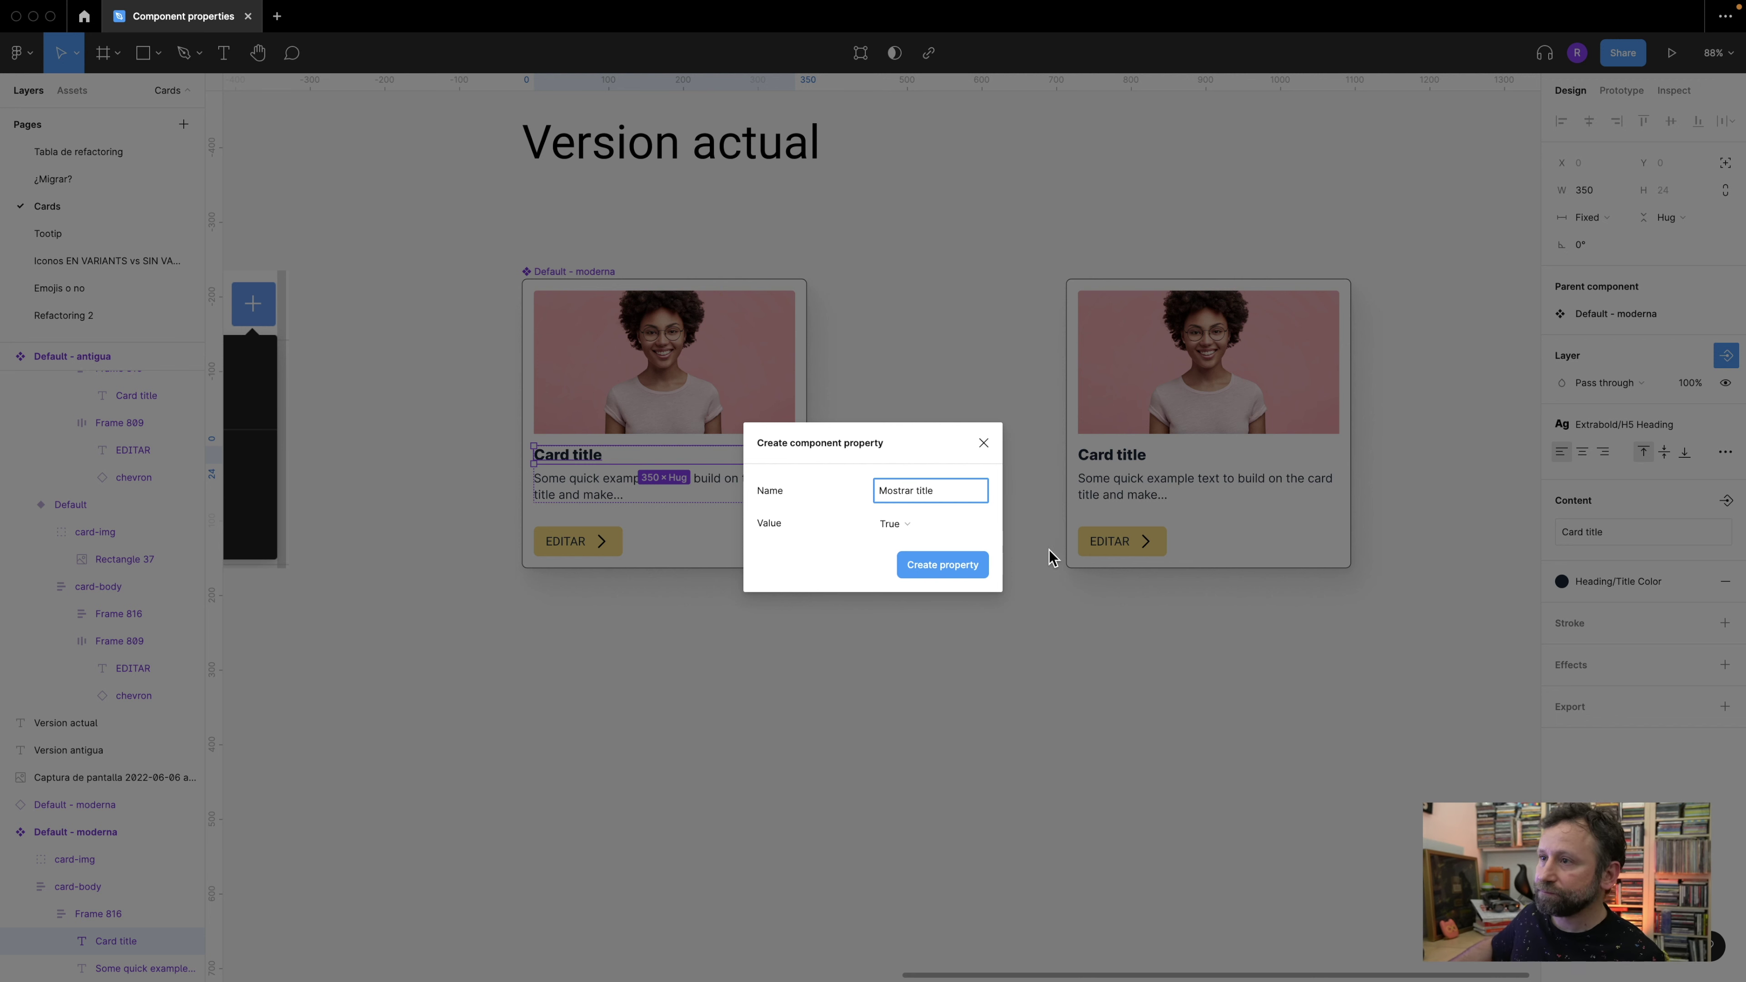
{"action": "left_click", "coordinate": [969, 574]}
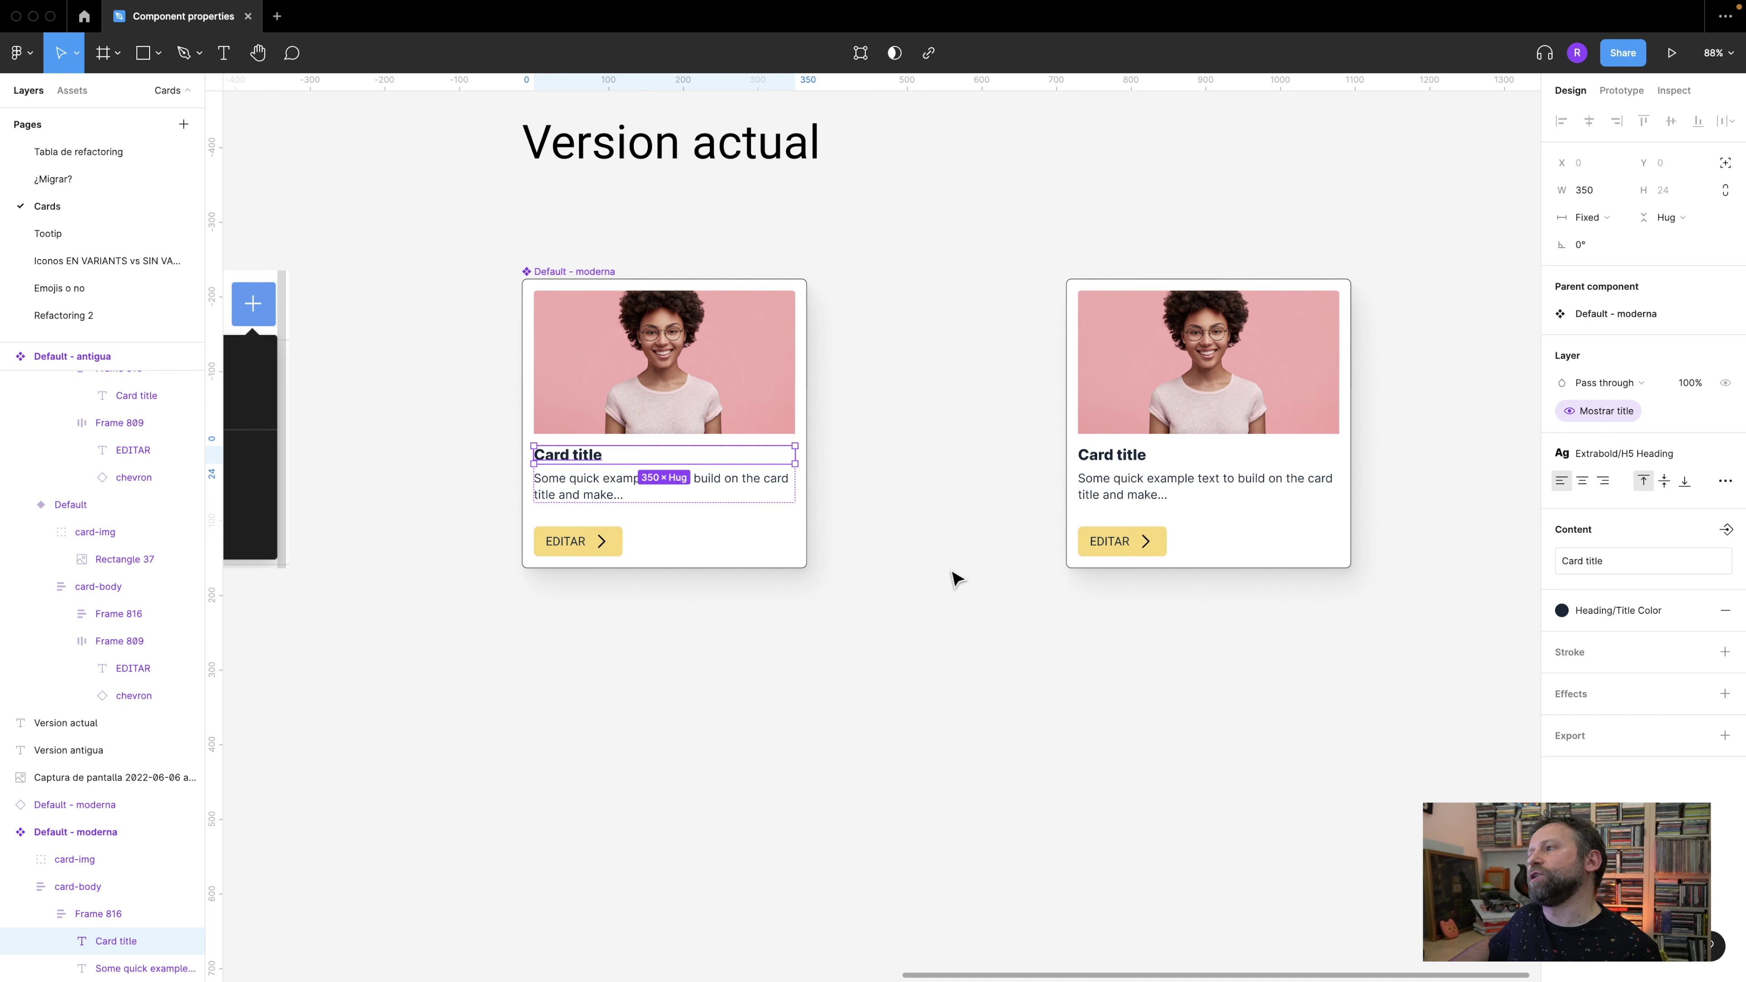
- Turn off "Mostrar title" and "Mostrar imagen" on the "Default - moderna" card instance
{"action": "left_click", "coordinate": [1065, 628]}
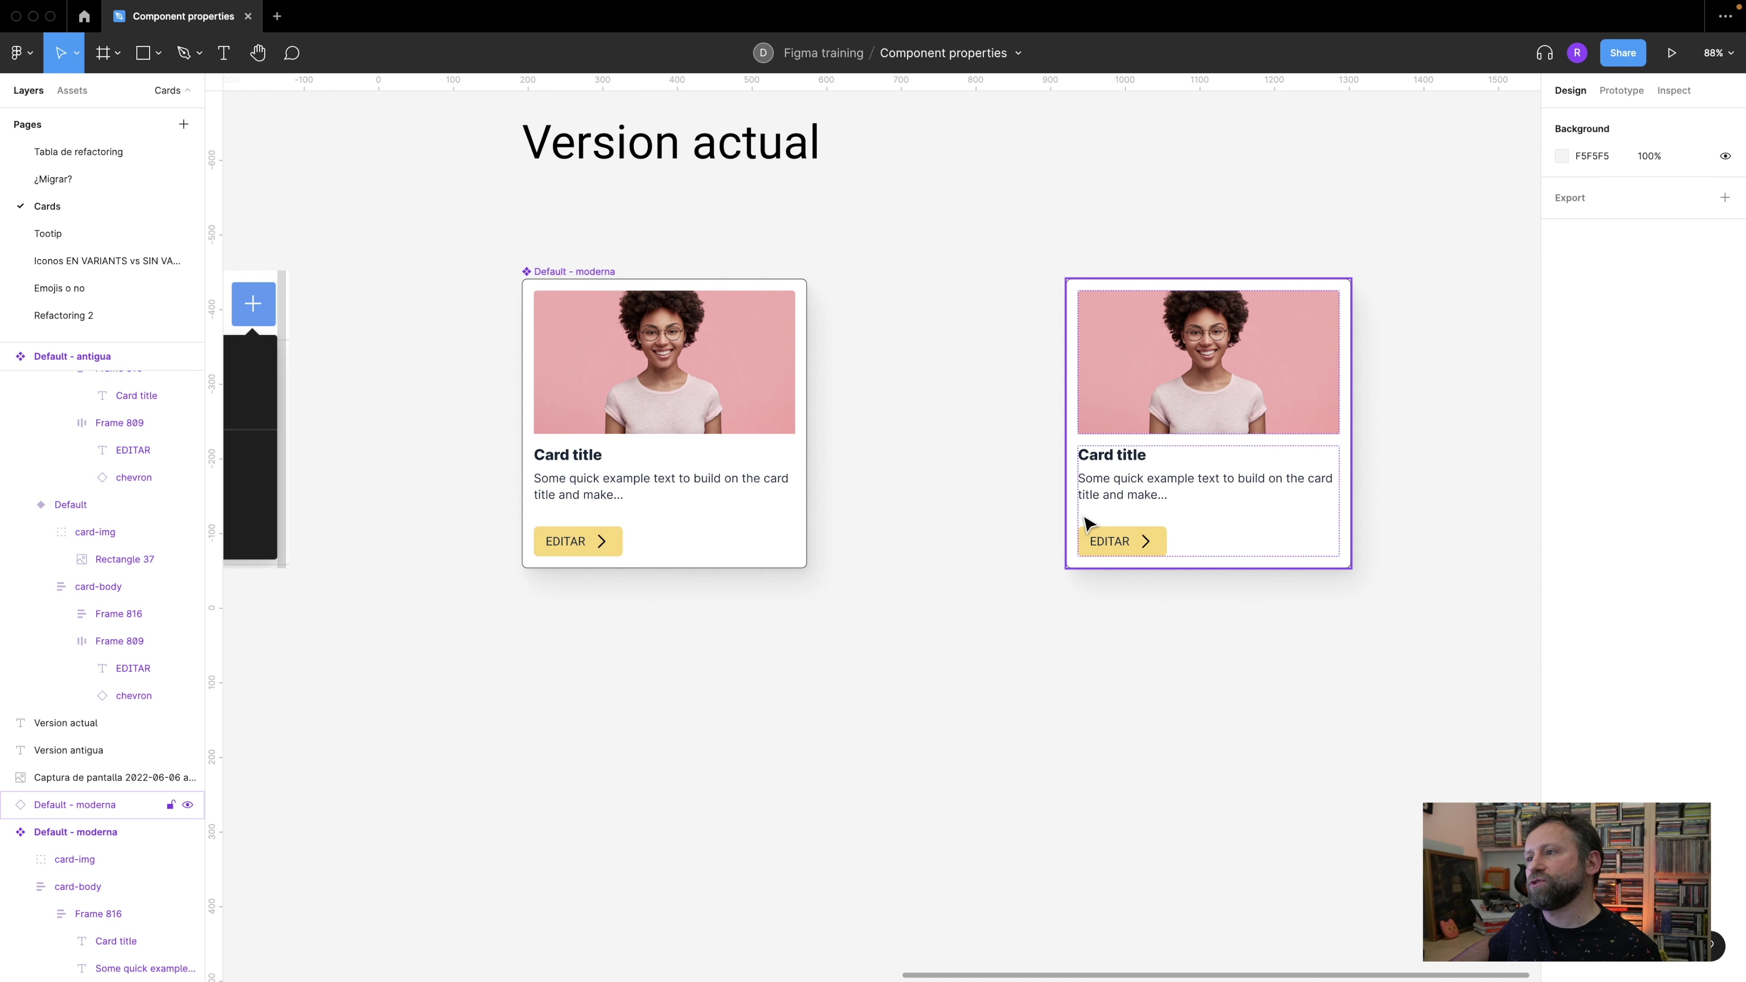
{"action": "left_click", "coordinate": [1178, 318]}
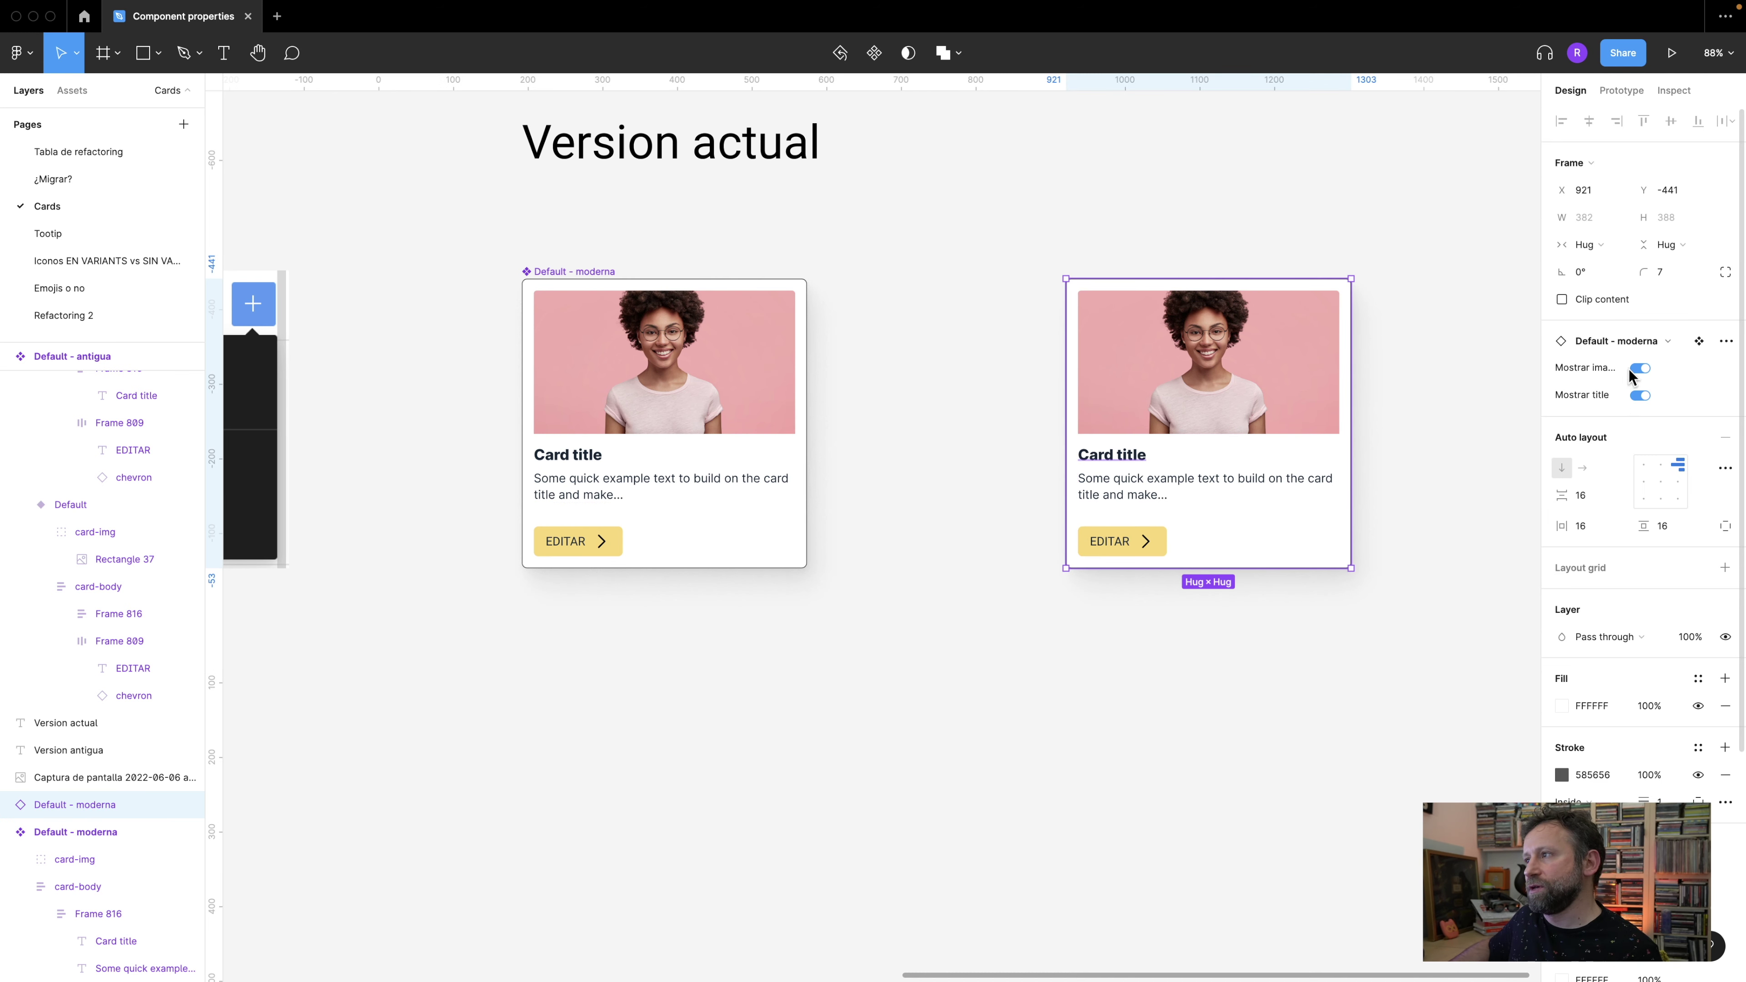
{"action": "double_click", "coordinate": [1119, 453]}
{"action": "left_click", "coordinate": [1337, 572]}
{"action": "left_click", "coordinate": [1332, 561]}
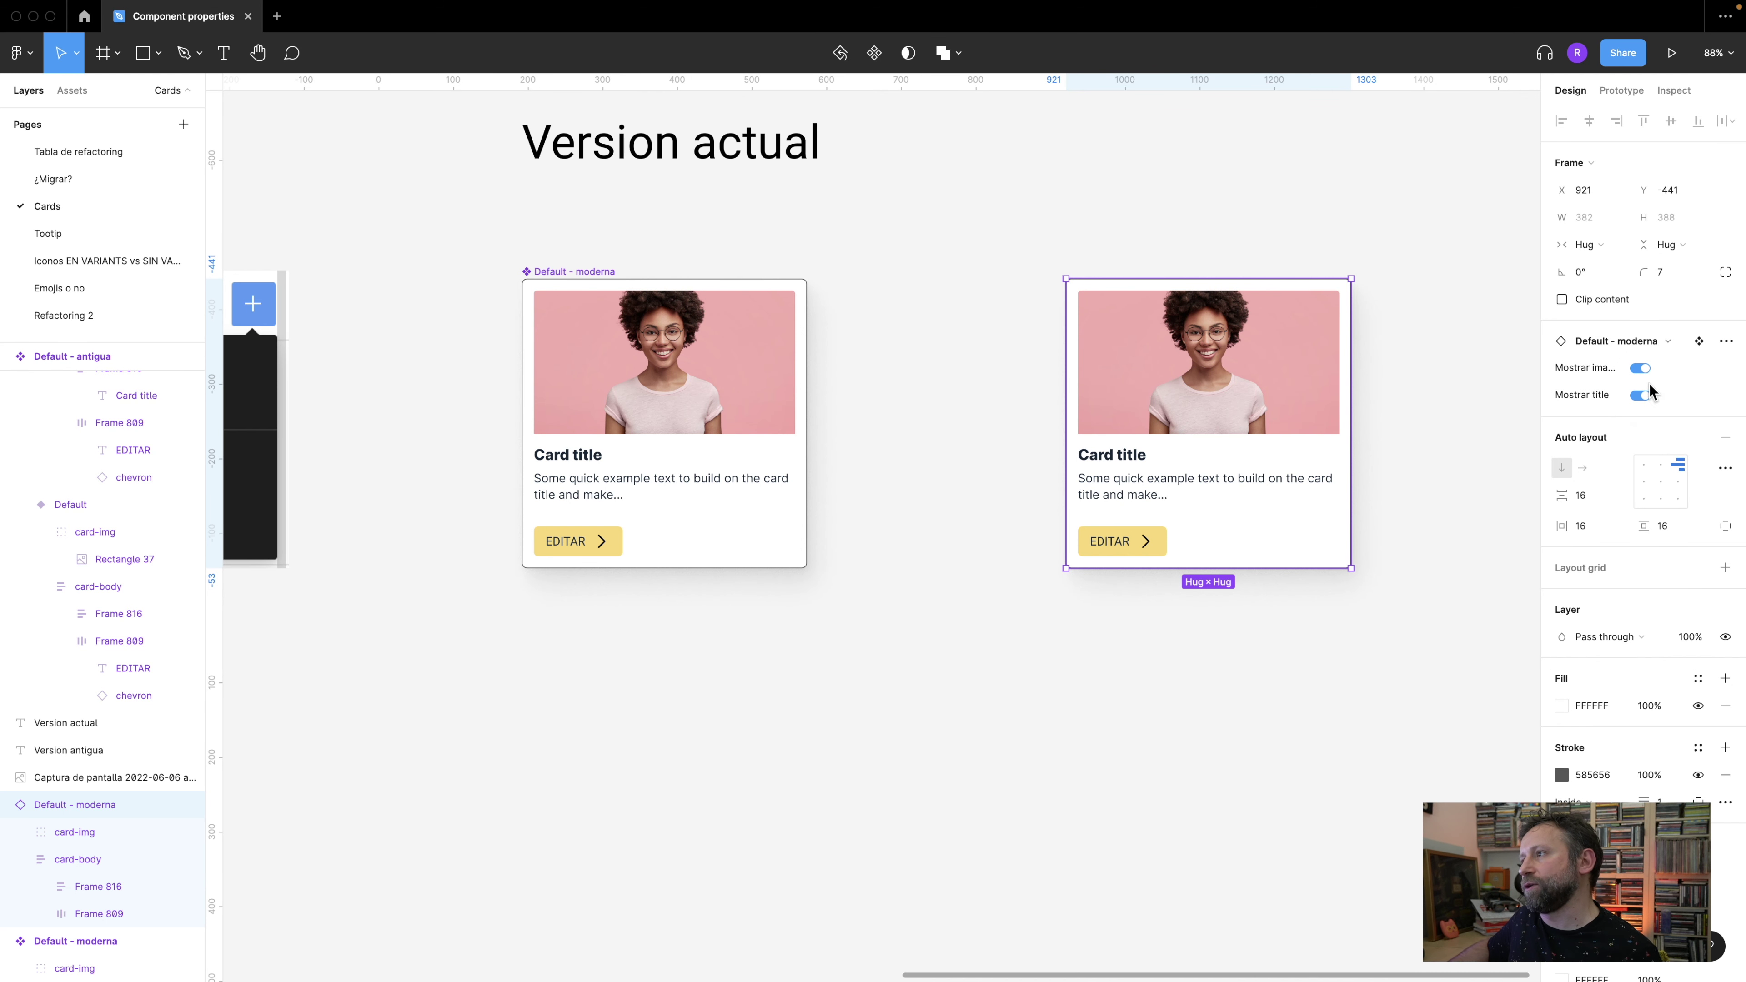
{"action": "left_click", "coordinate": [1639, 395]}
{"action": "left_click", "coordinate": [1640, 394]}
{"action": "left_click", "coordinate": [1640, 393]}
{"action": "left_click", "coordinate": [1635, 367]}
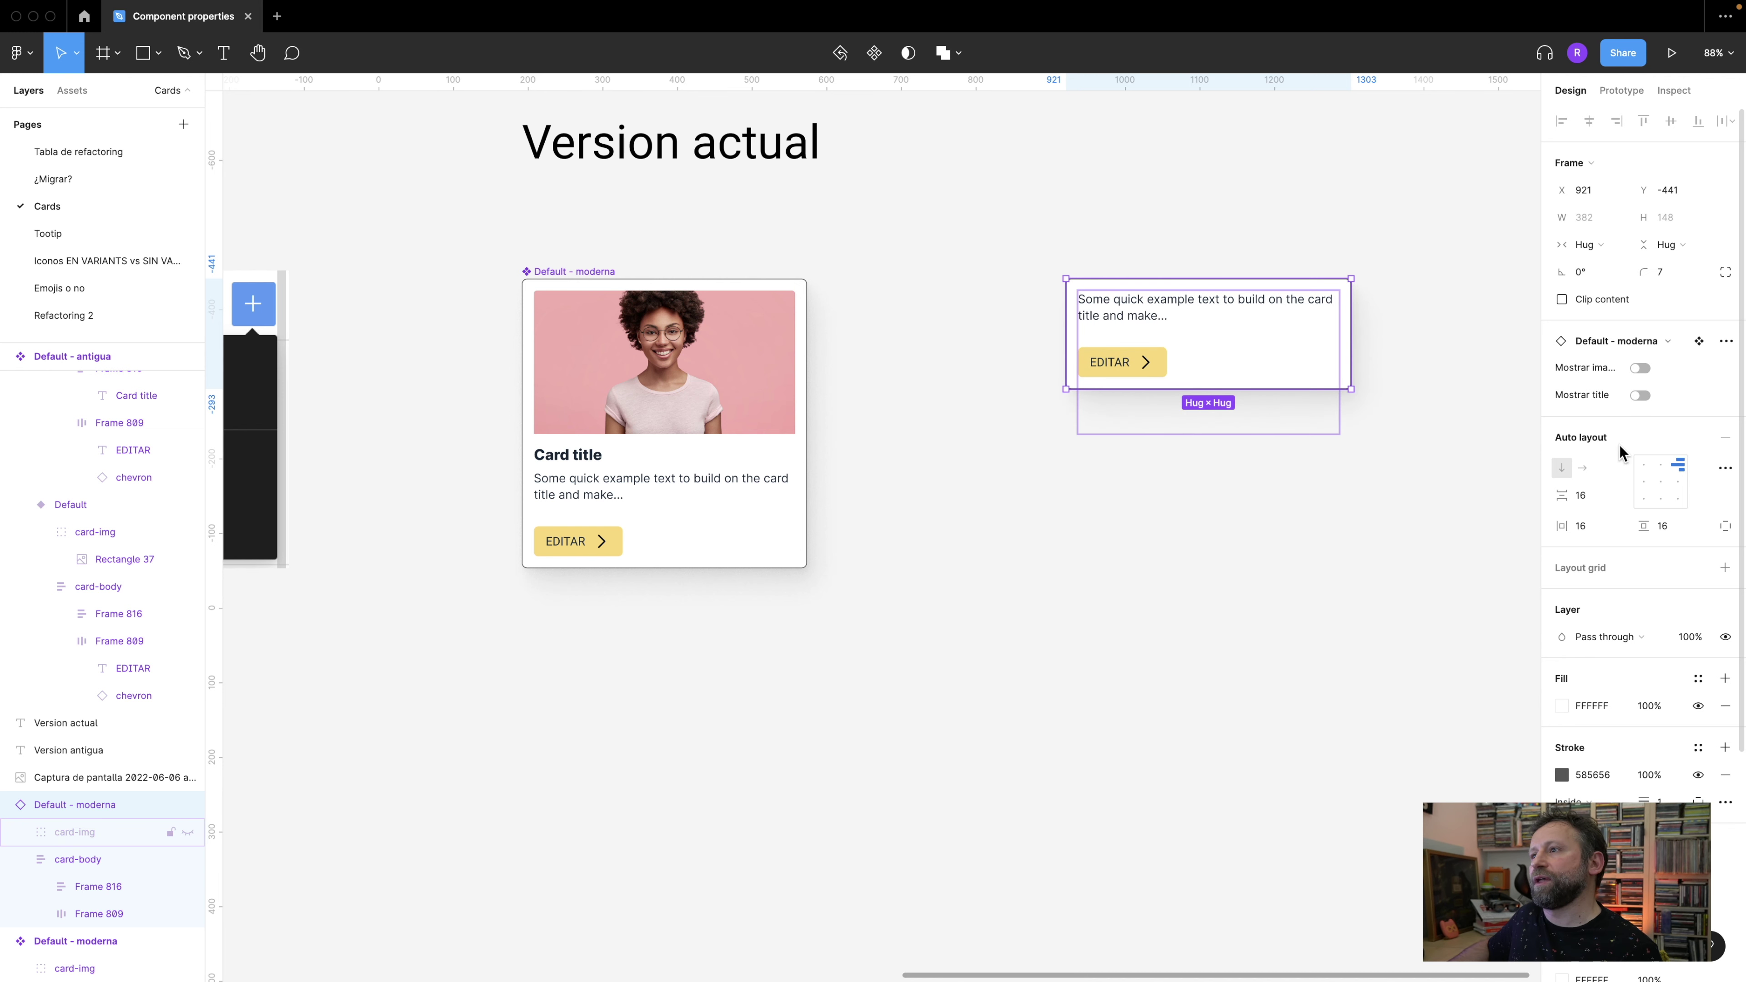
- Turn "Mostrar imagen" and "Mostrar title" back on for the "Default - moderna" card instance
{"action": "left_click", "coordinate": [1642, 367]}
{"action": "left_click", "coordinate": [1639, 396]}
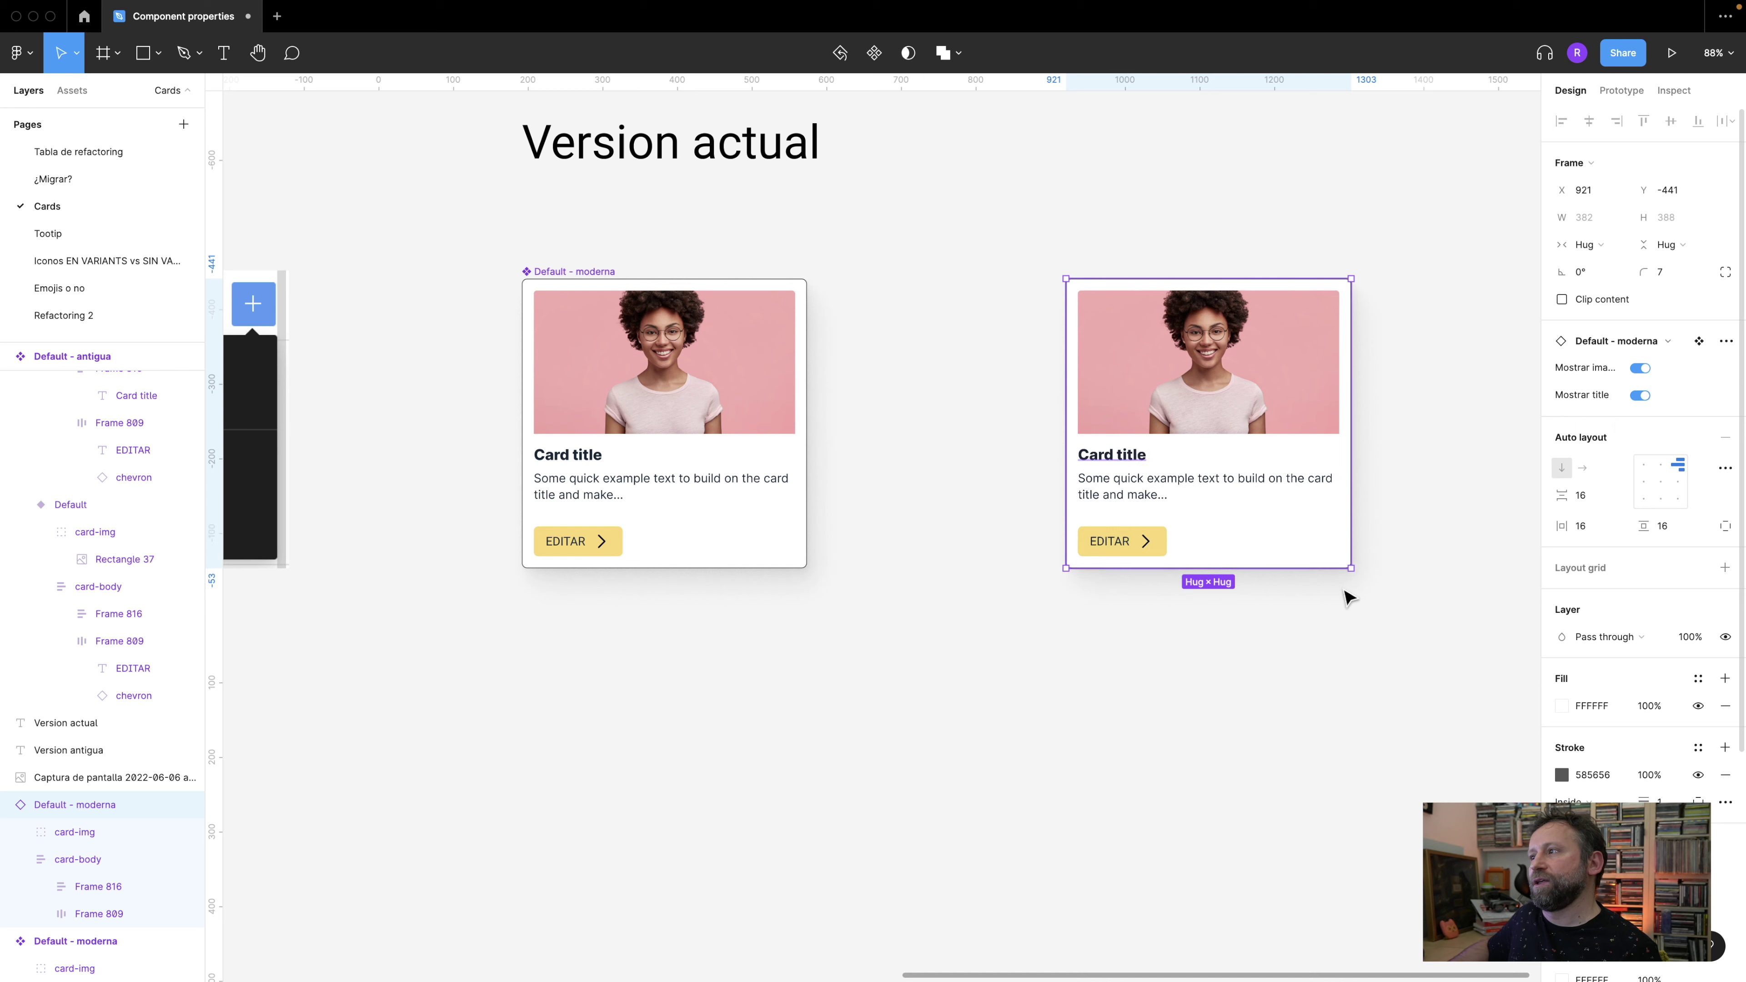
{"action": "scroll", "coordinate": [813, 660], "scroll_direction": "down", "scroll_amount": 3}
{"action": "scroll", "coordinate": [812, 660], "scroll_direction": "down", "scroll_amount": 5}
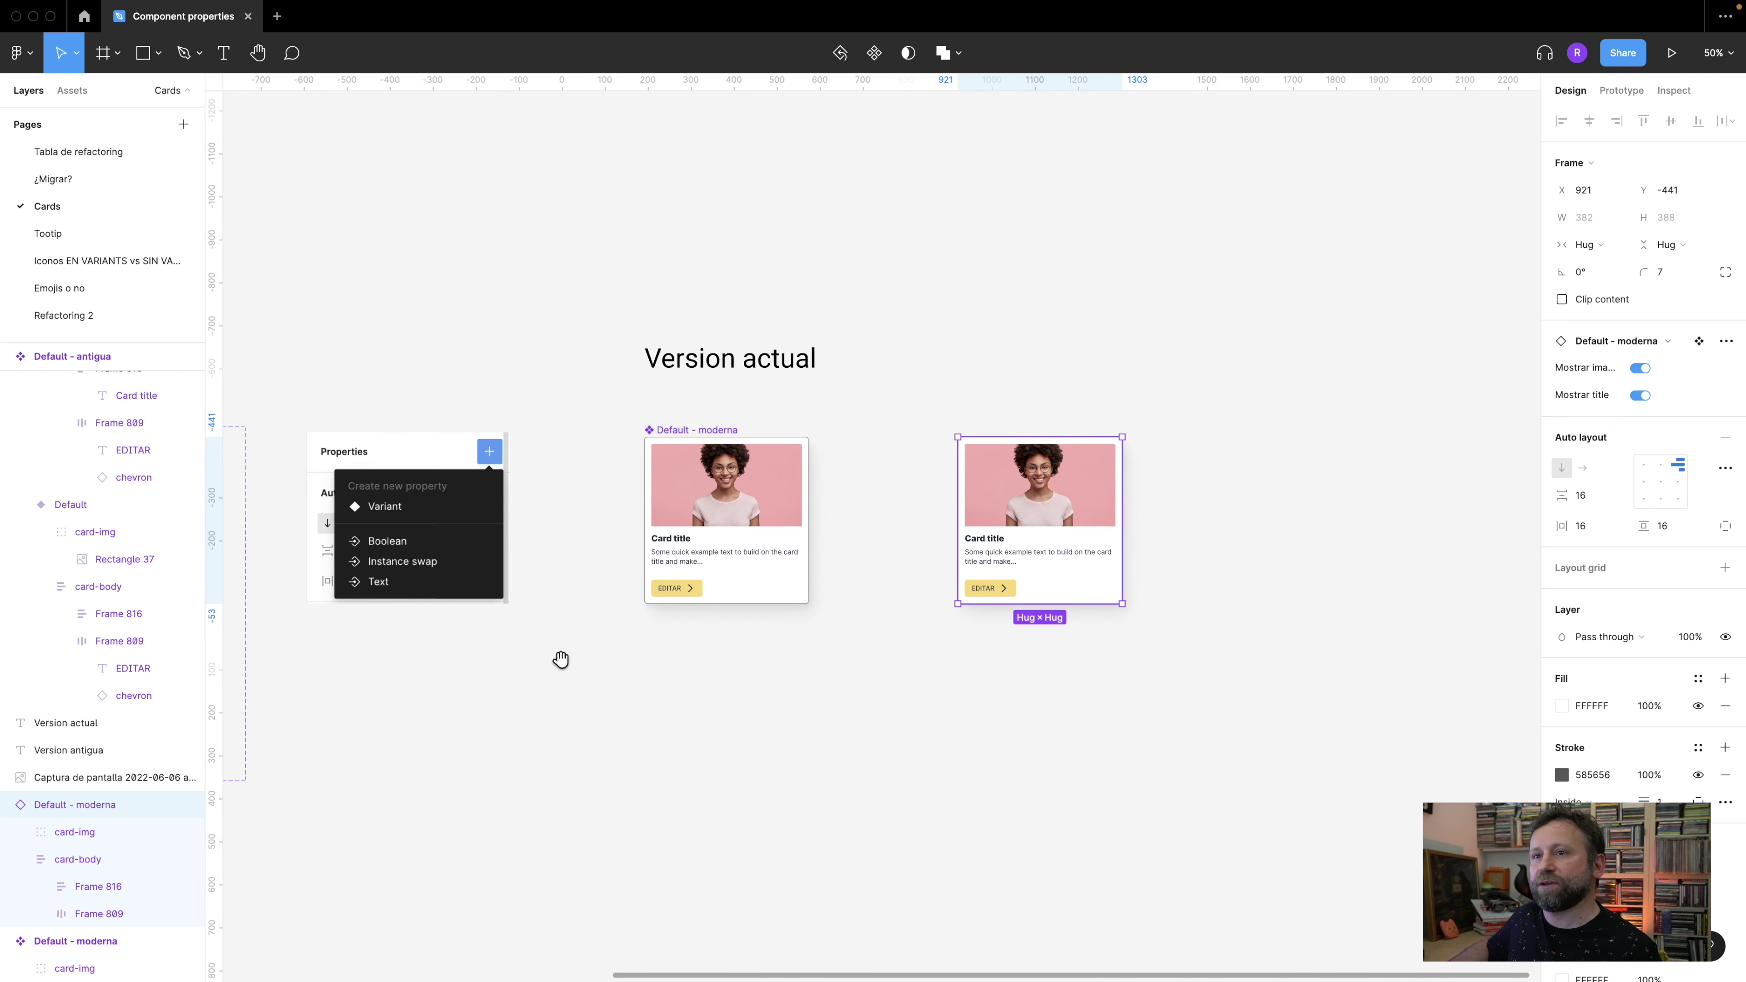
{"action": "scroll", "coordinate": [962, 663], "scroll_direction": "up", "scroll_amount": 1}
{"action": "scroll", "coordinate": [484, 655], "scroll_direction": "right", "scroll_amount": 6}
{"action": "scroll", "coordinate": [960, 688], "scroll_direction": "right", "scroll_amount": 1}
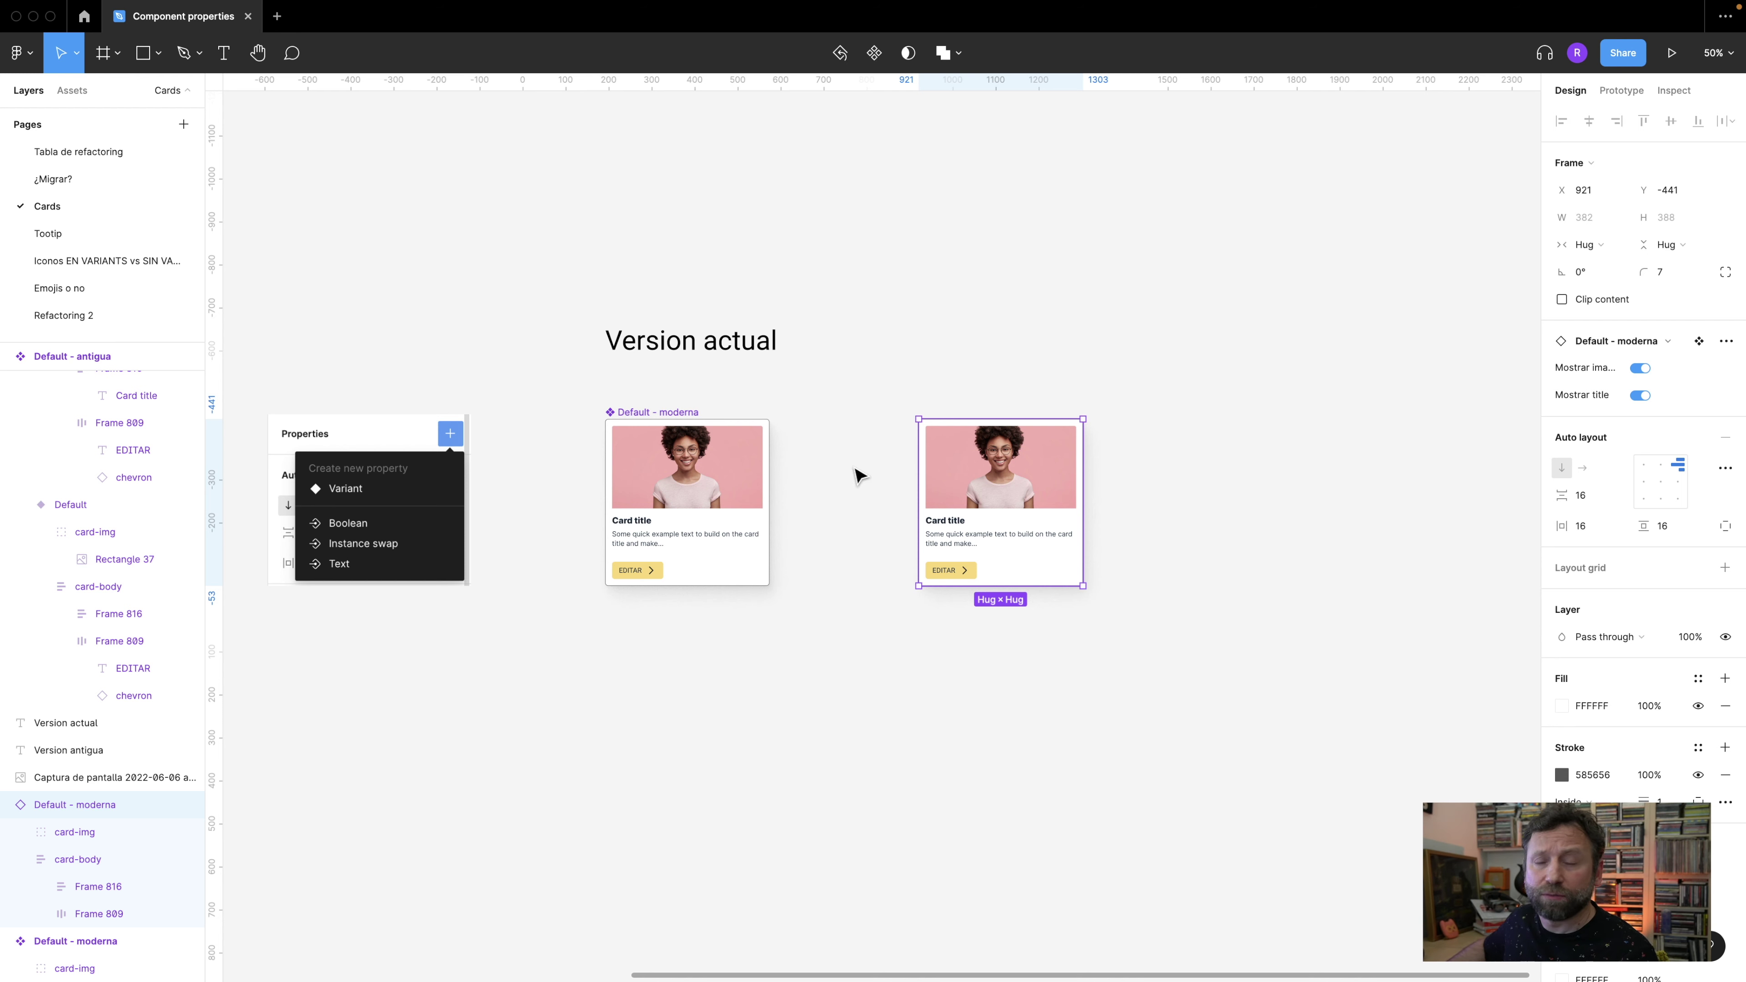
- Create a boolean property named "Motrar paragraph" with value True for the paragraph text in the "Default - moderna" main component
{"action": "scroll", "coordinate": [896, 520], "scroll_direction": "up", "scroll_amount": 2}
{"action": "scroll", "coordinate": [896, 520], "scroll_direction": "up", "scroll_amount": 2}
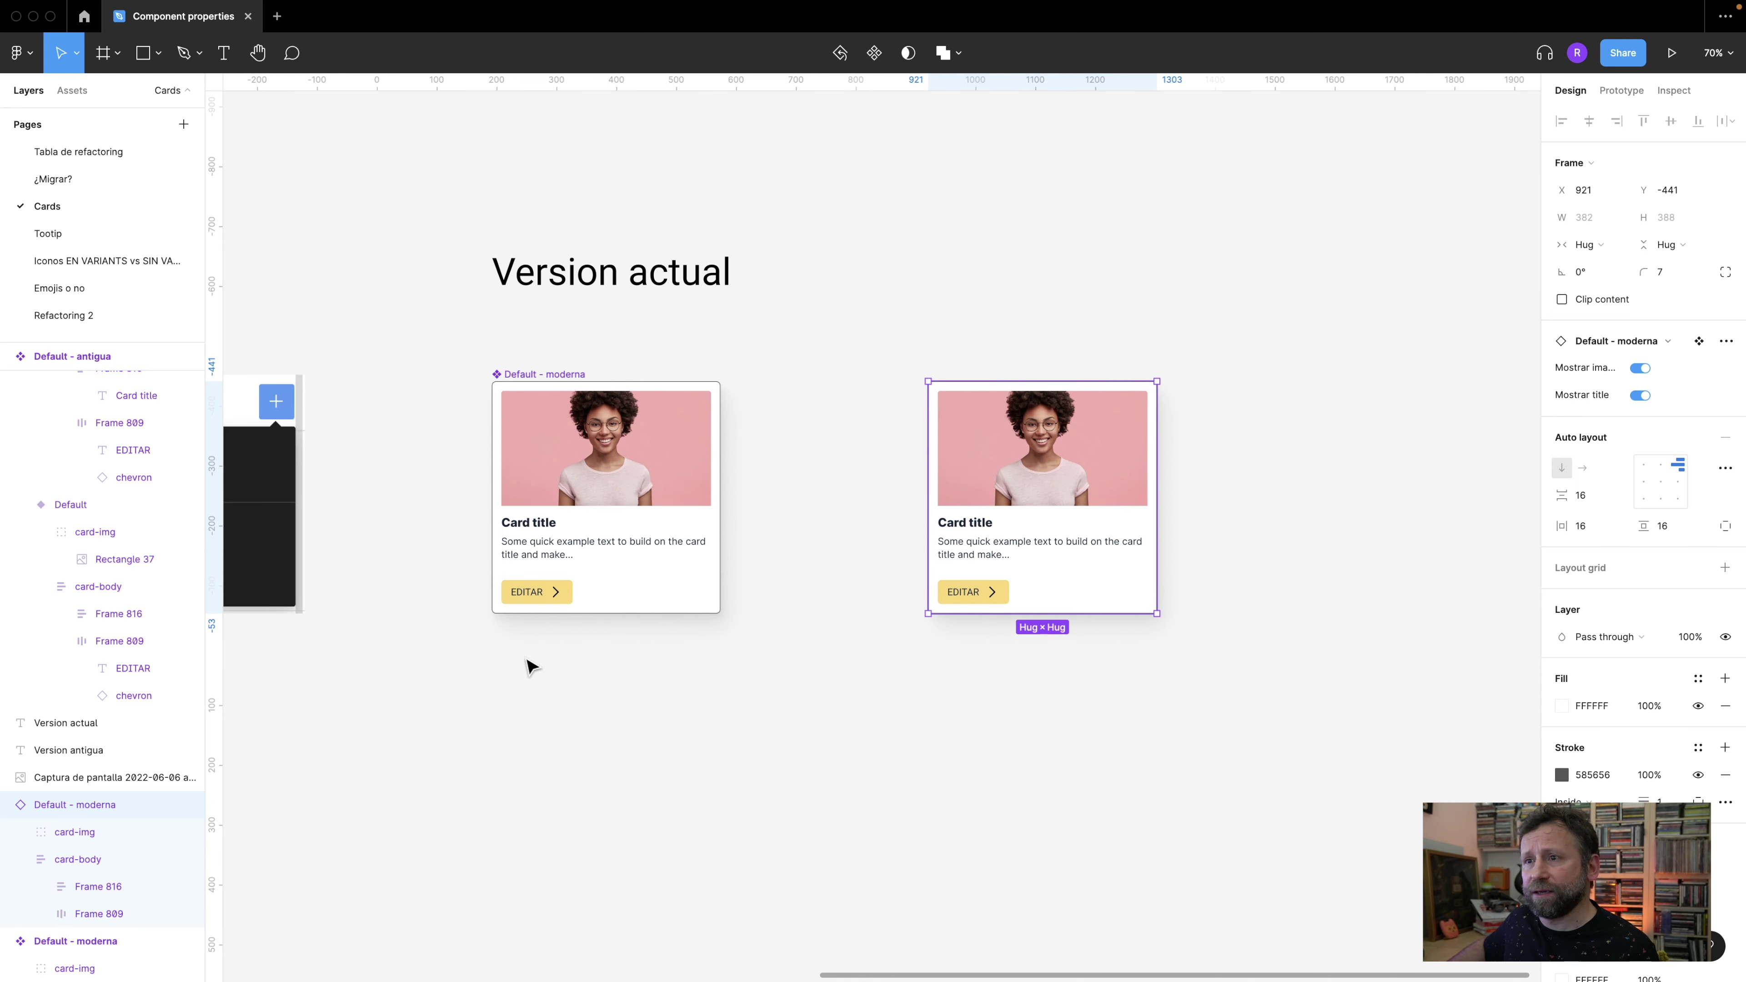
{"action": "left_click", "coordinate": [1024, 550]}
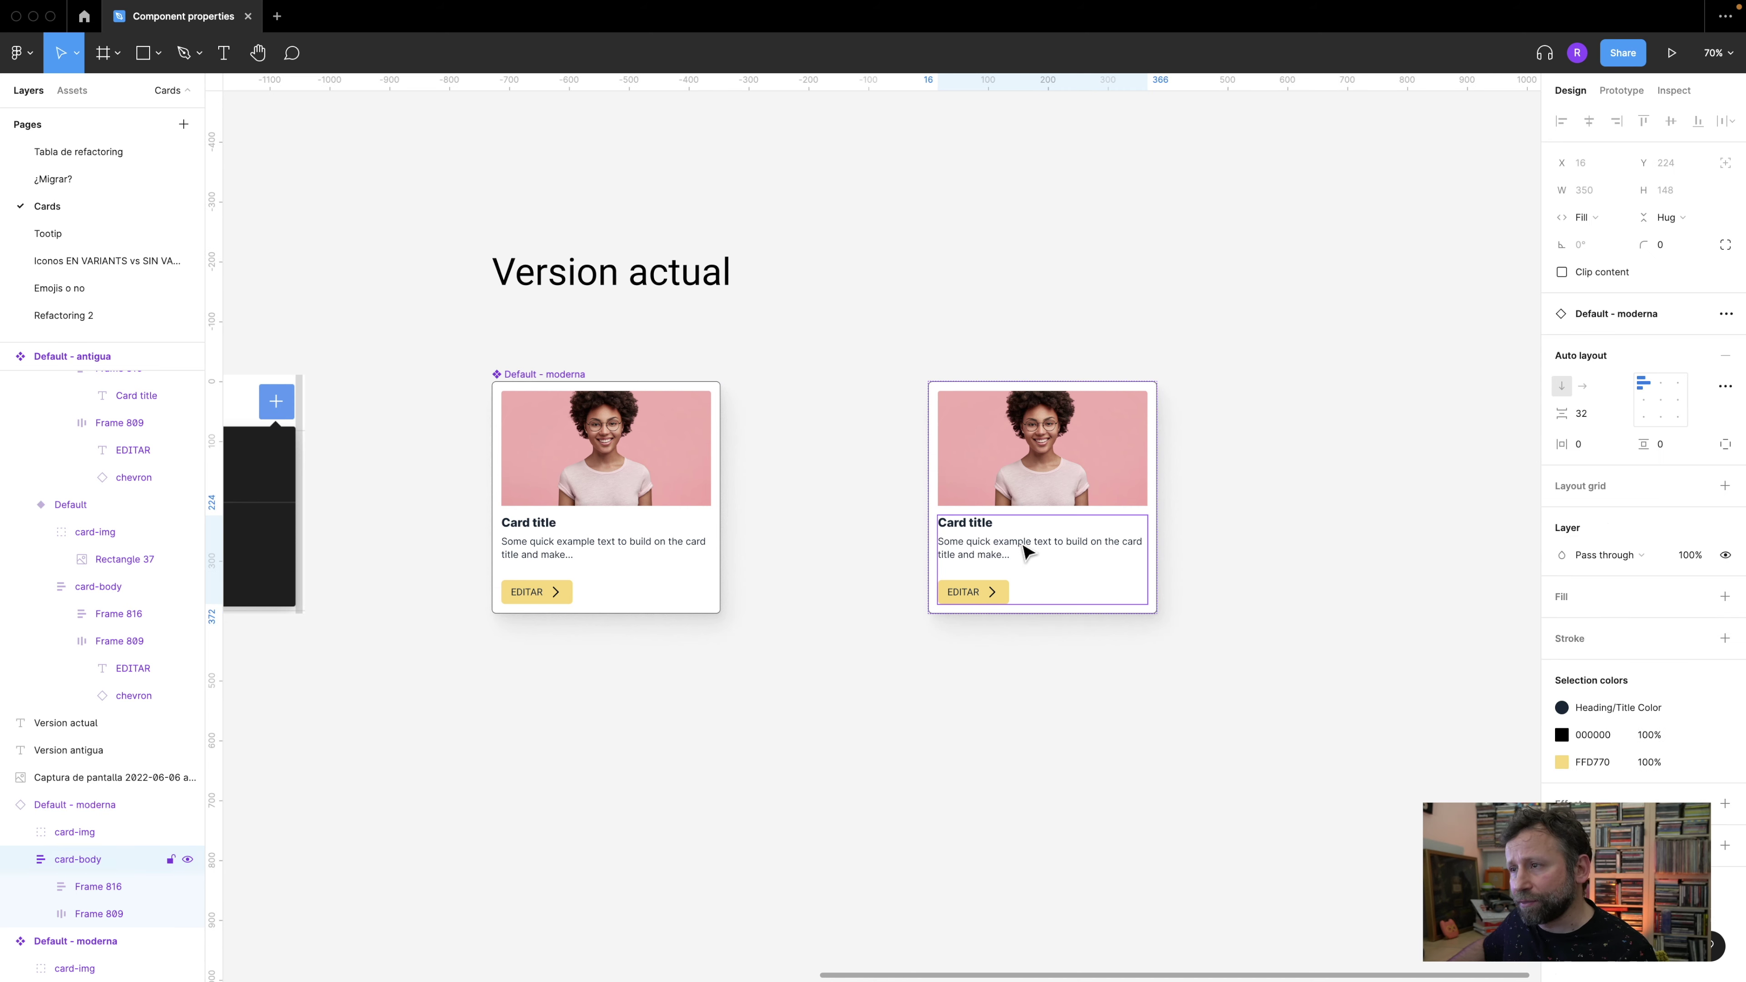
{"action": "left_click", "coordinate": [603, 550]}
{"action": "left_click", "coordinate": [601, 550]}
{"action": "left_click", "coordinate": [602, 550]}
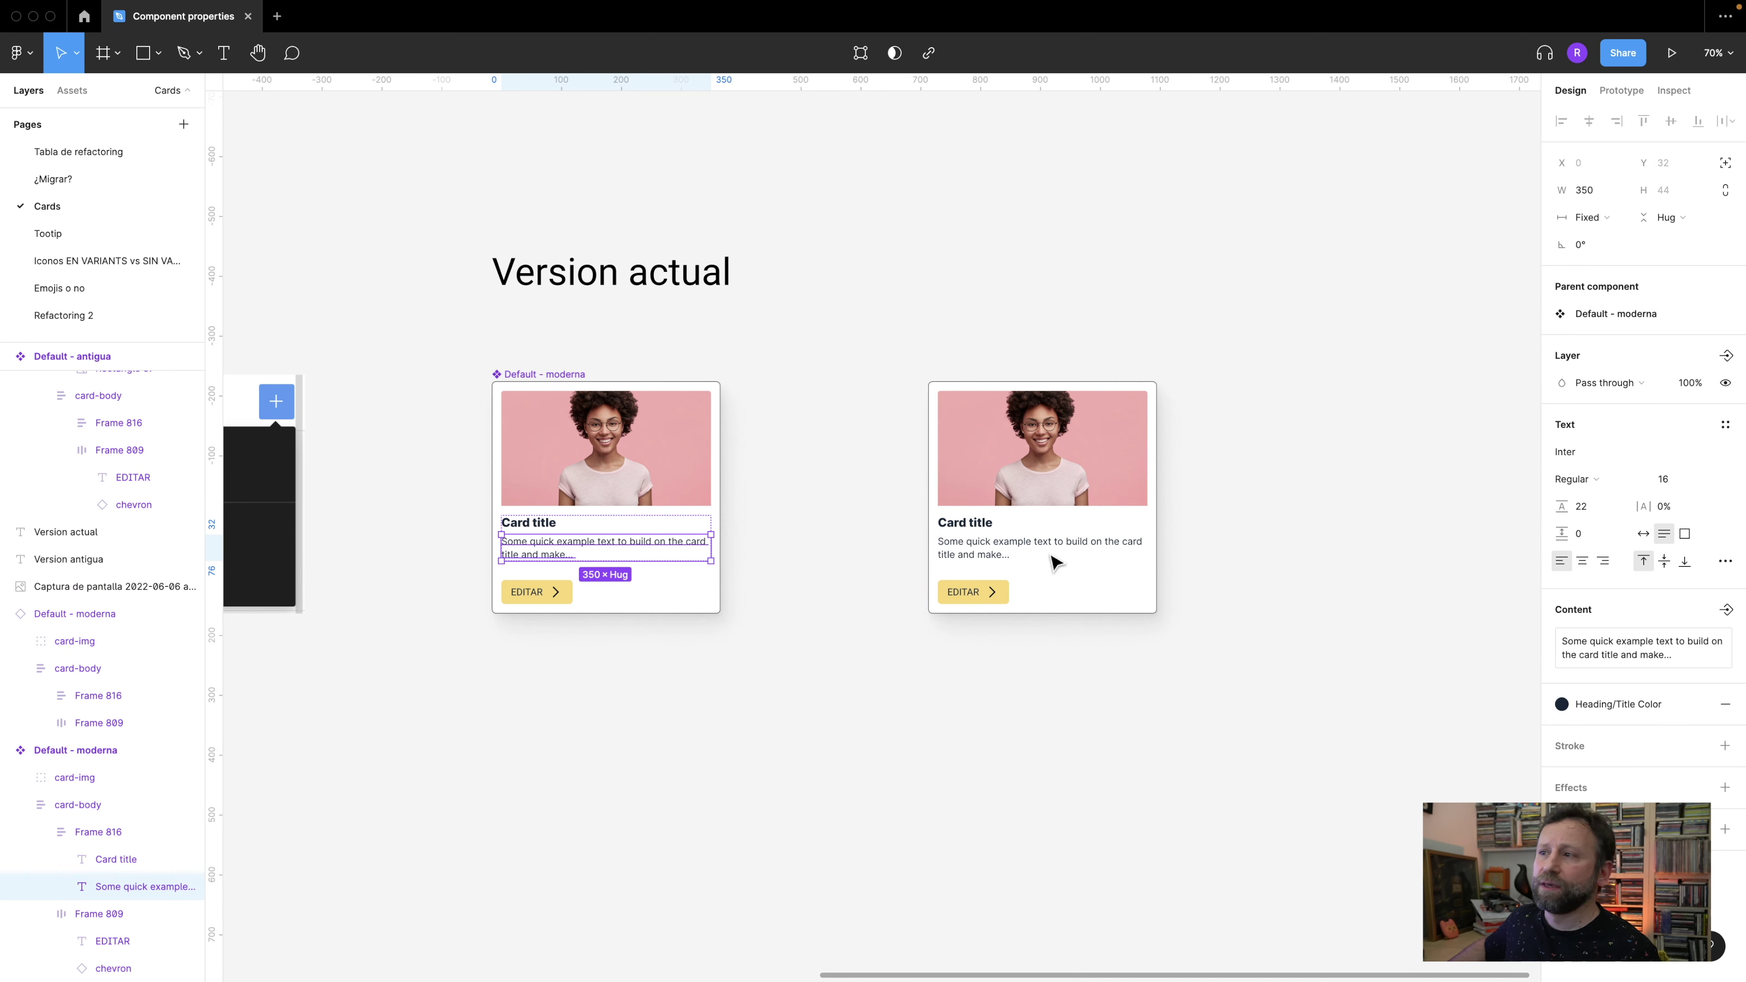
{"action": "scroll", "coordinate": [684, 557], "scroll_direction": "up", "scroll_amount": 5}
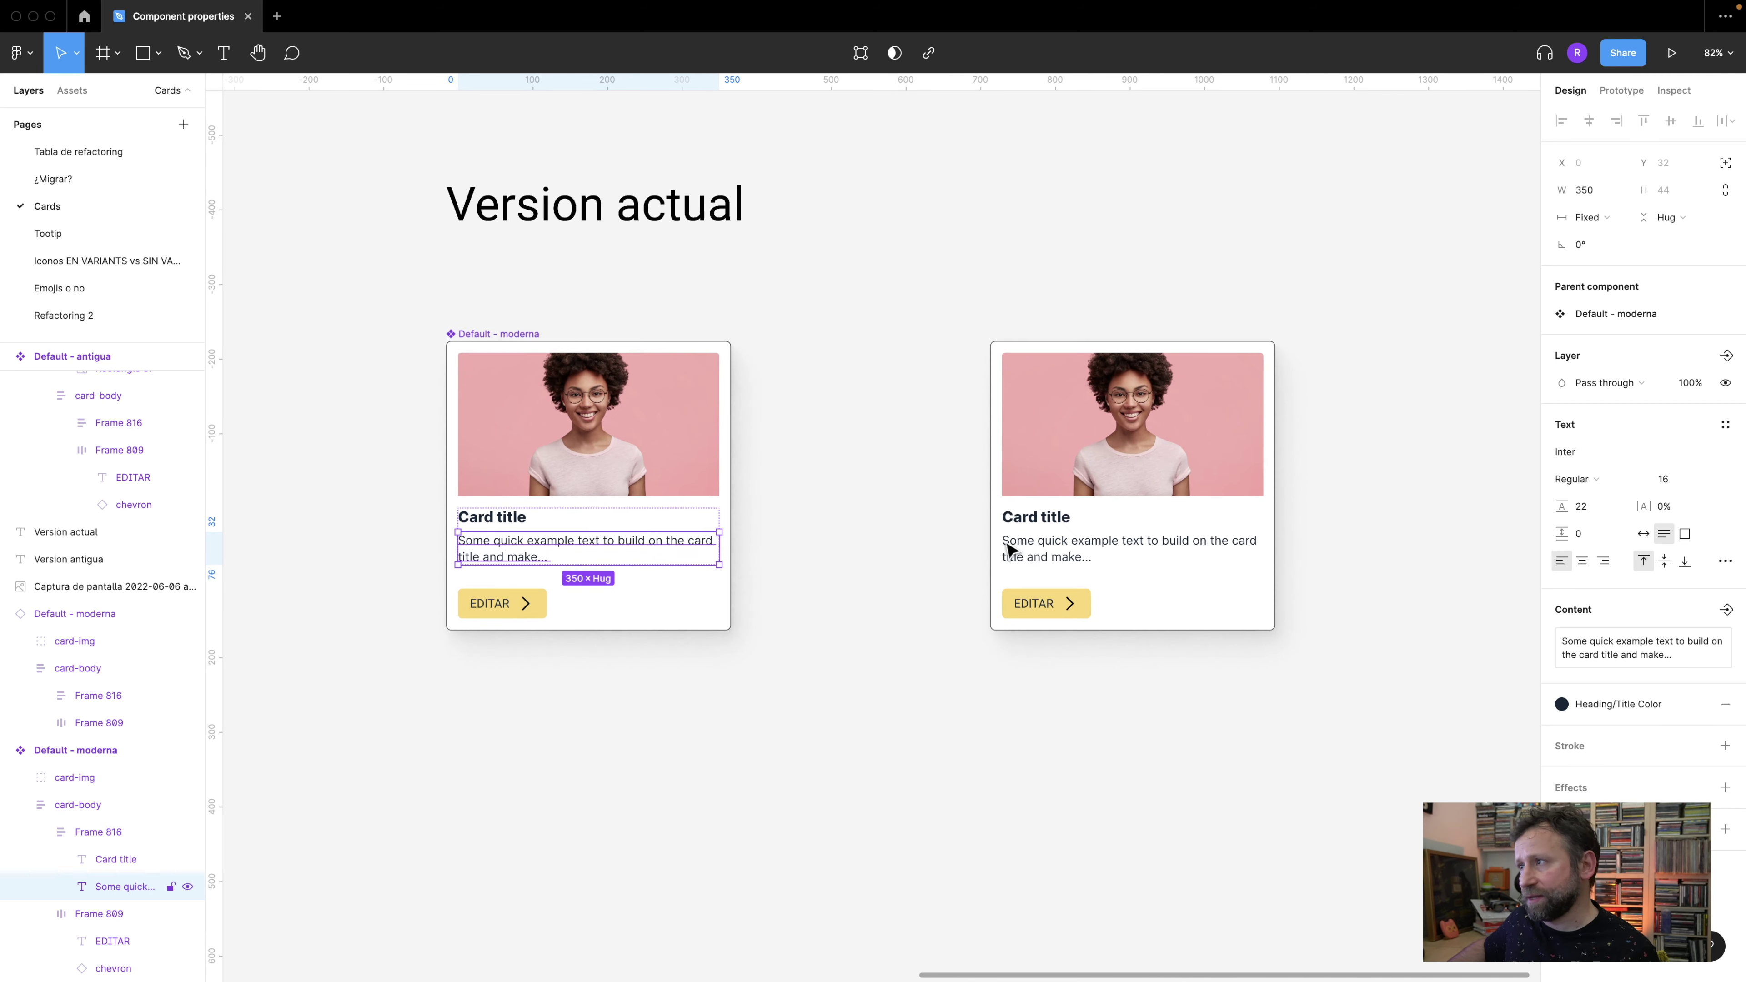
{"action": "left_click", "coordinate": [1726, 356]}
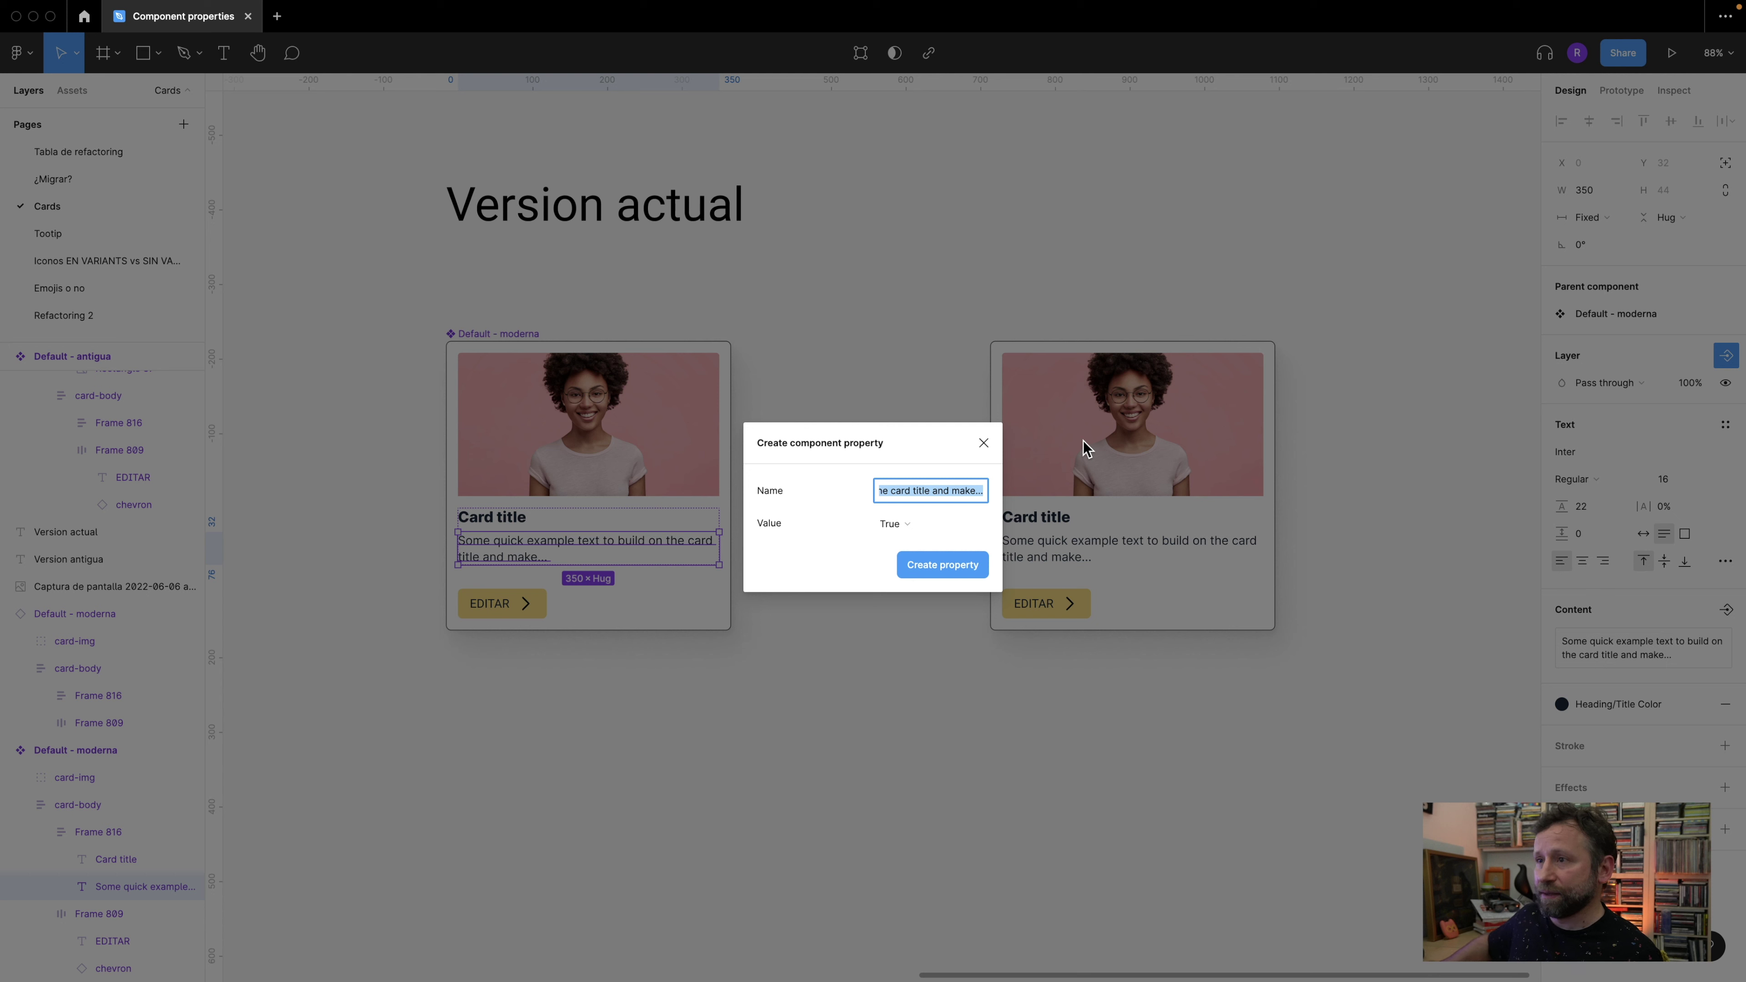
{"action": "type", "text": "Motrar paragraph"}
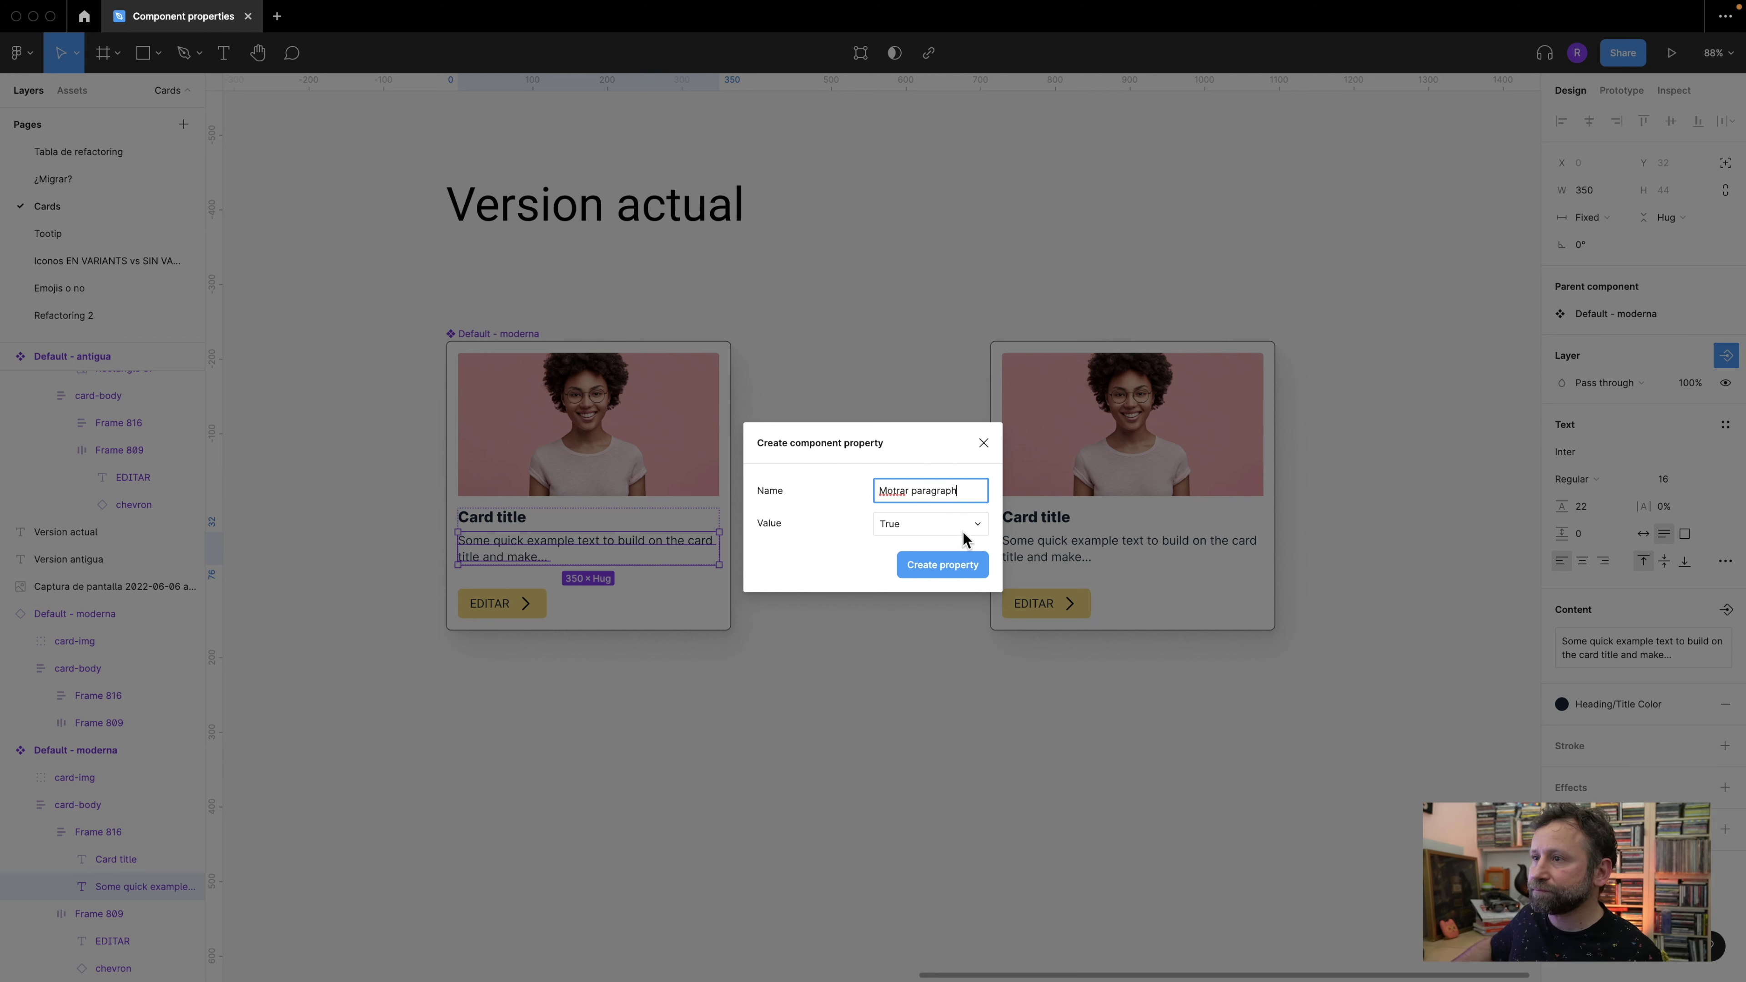
{"action": "left_click", "coordinate": [944, 571]}
- Test "Motrar paragraph" on the card instance by switching it off and back on
{"action": "left_click", "coordinate": [1111, 534]}
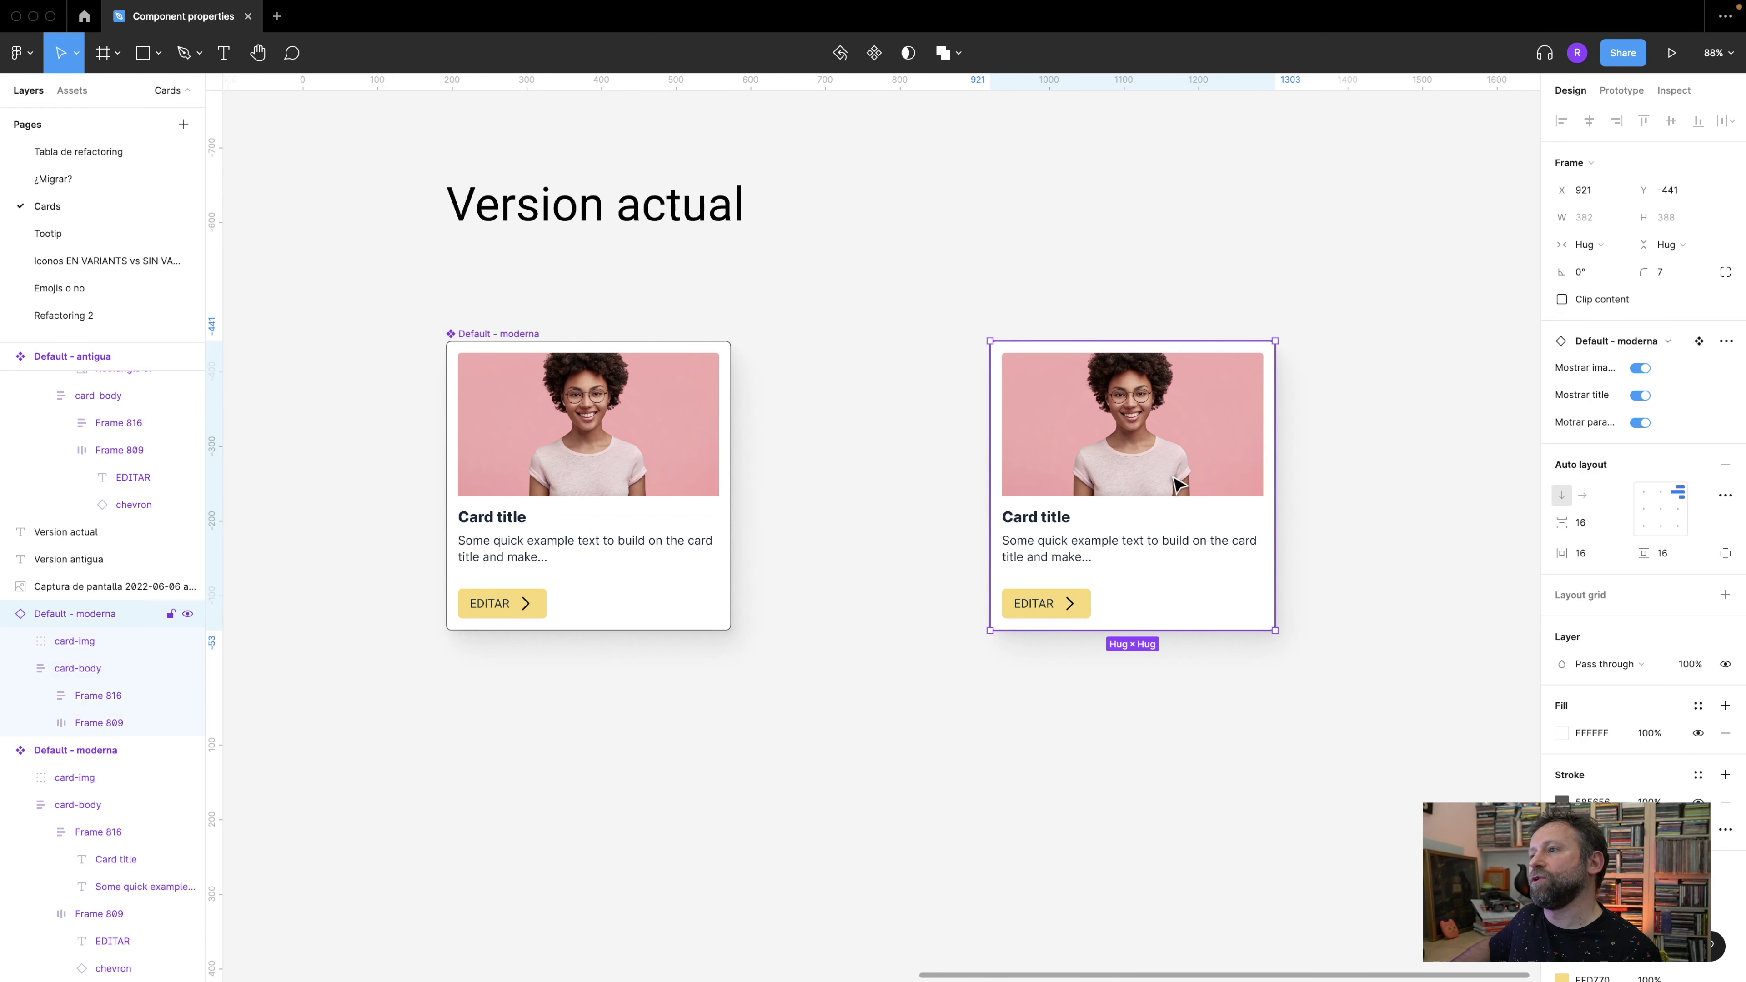
{"action": "left_click", "coordinate": [1634, 422]}
{"action": "left_click", "coordinate": [1633, 423]}
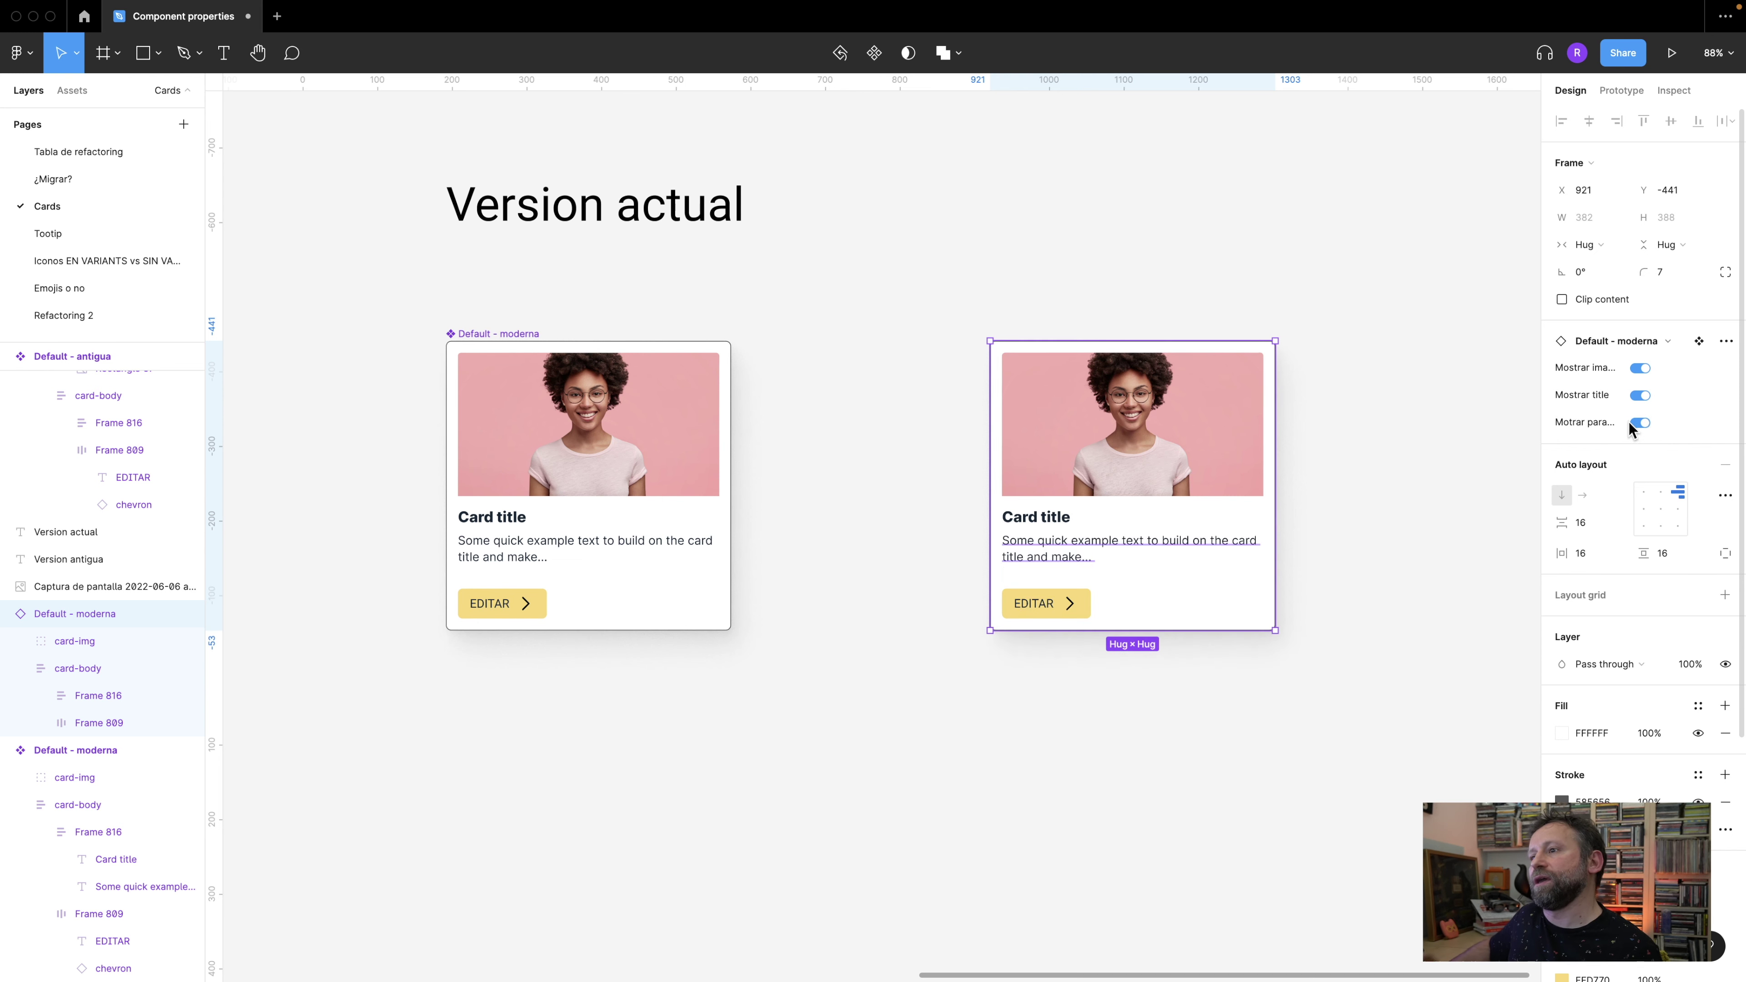
{"action": "left_click", "coordinate": [1306, 681]}
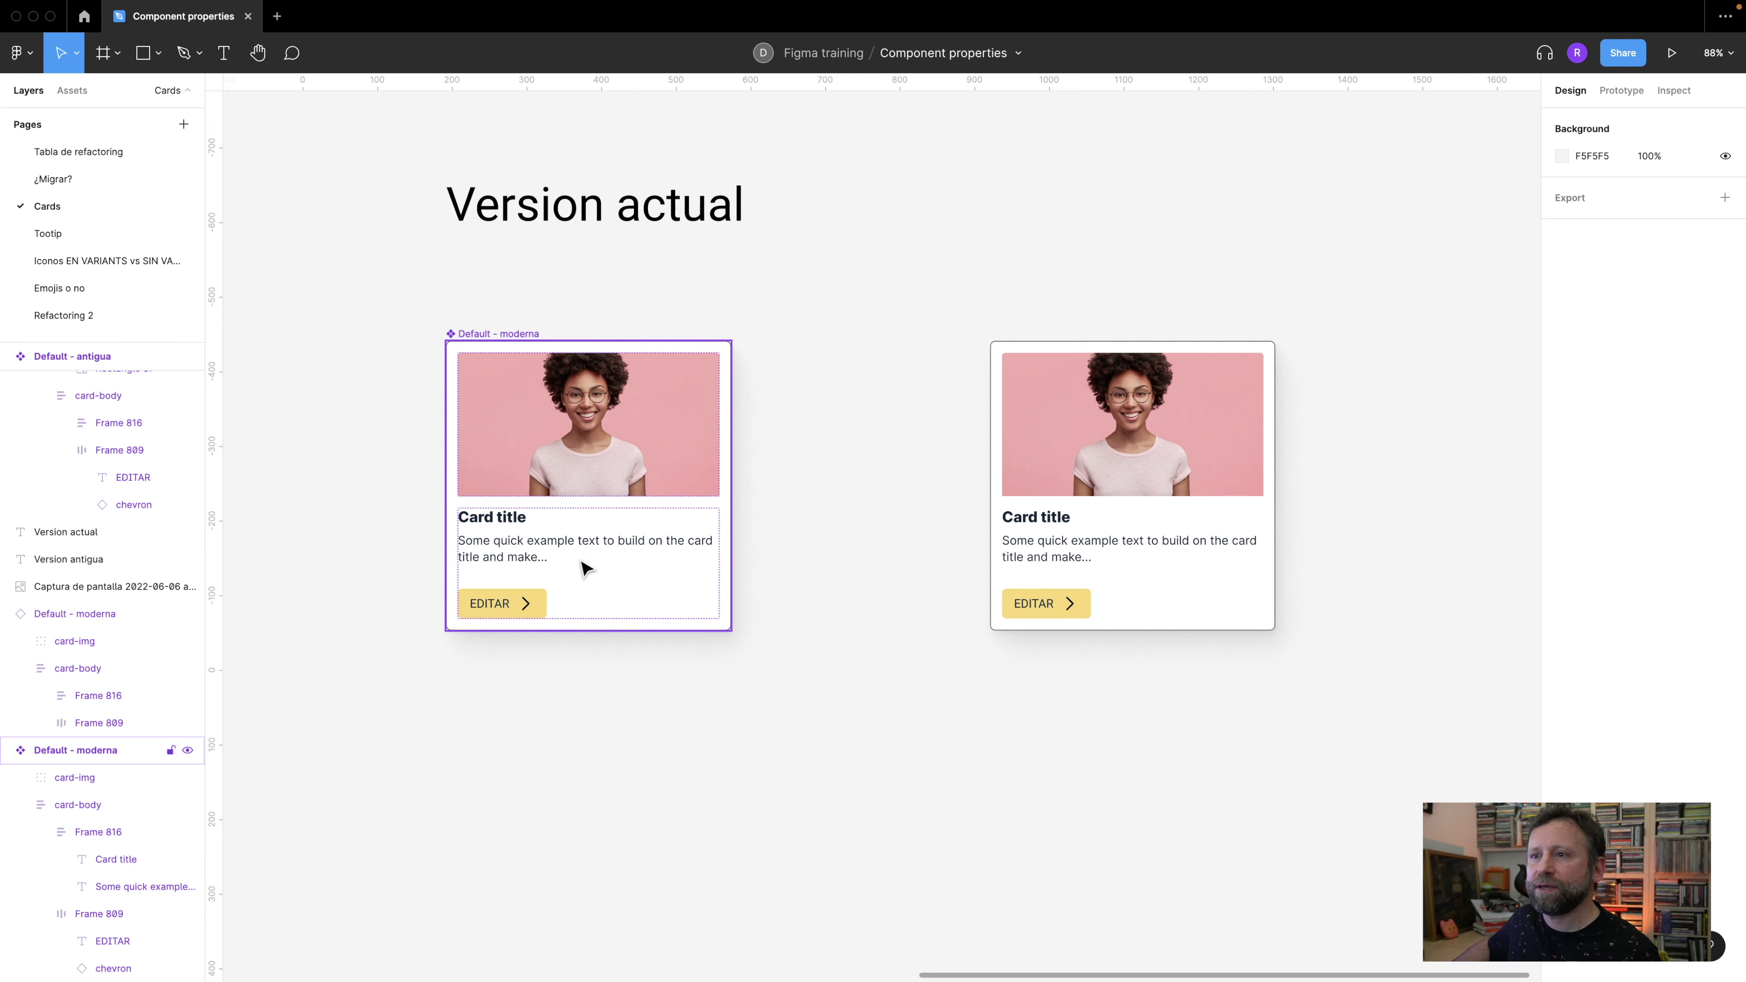
- Create a text property named "Cambiar Title" with value "Card title" for the title text content in the "Default - moderna" main component
{"action": "left_click_drag", "start_coordinate": [651, 592], "coordinate": [938, 557]}
{"action": "scroll", "coordinate": [815, 507], "scroll_direction": "left", "scroll_amount": 5}
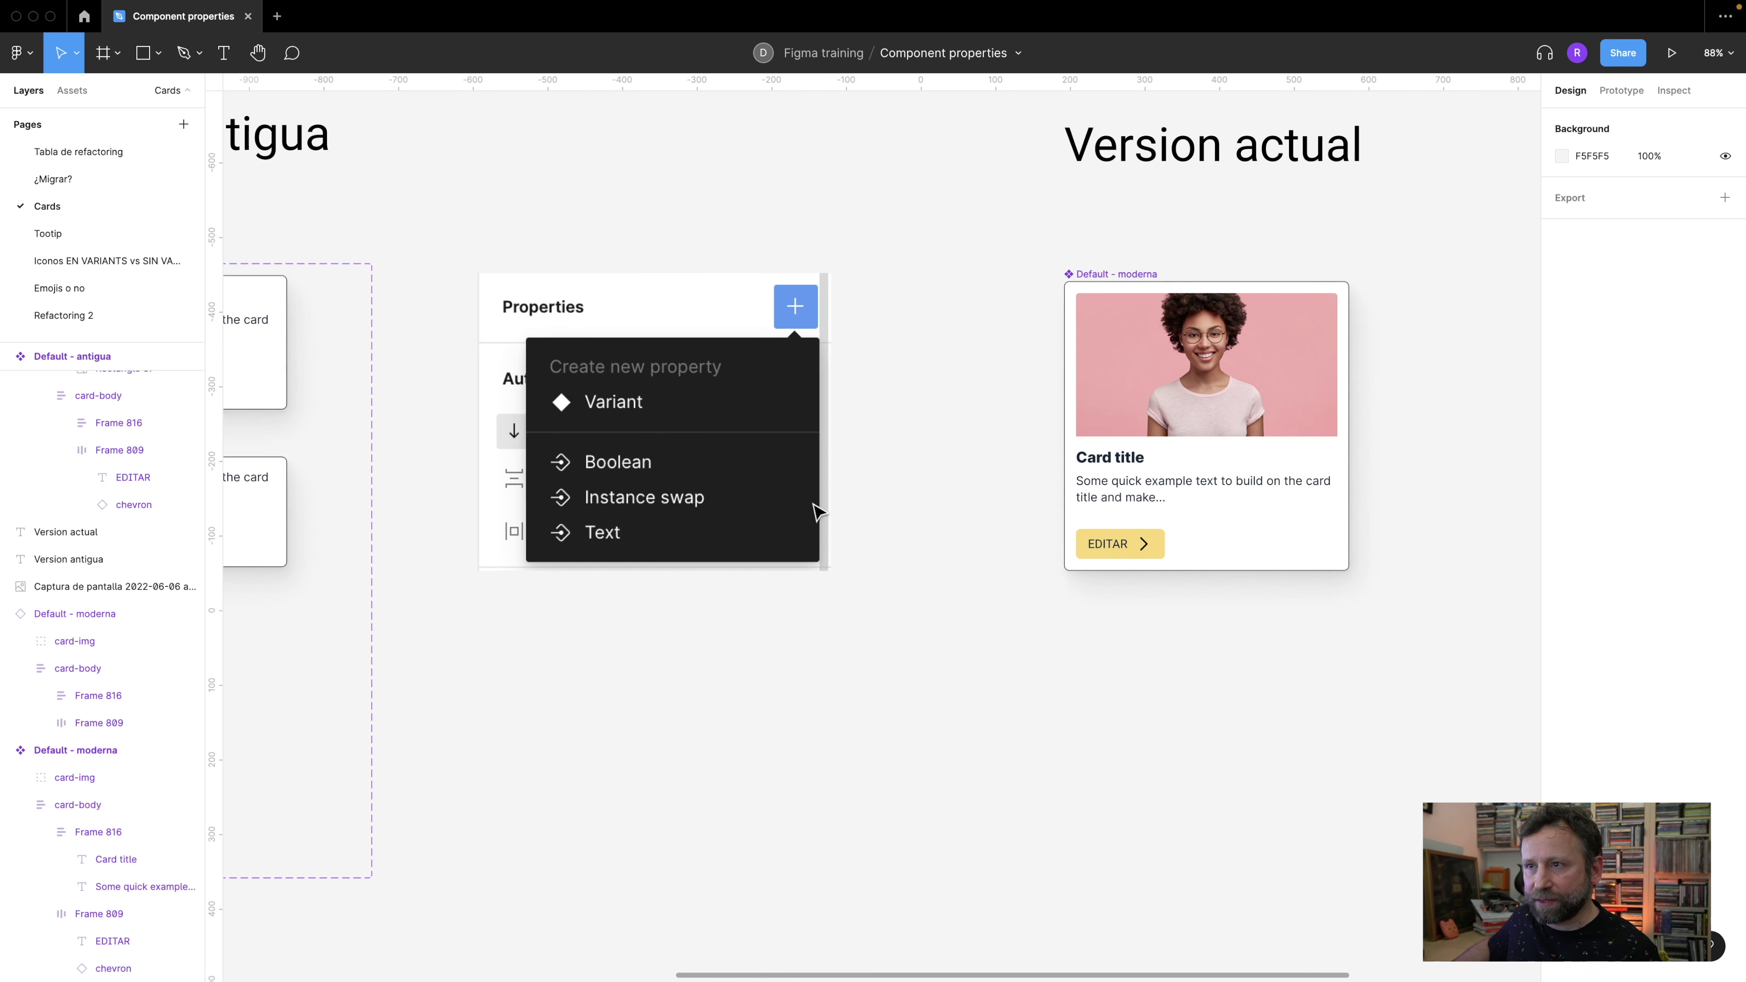
{"action": "scroll", "coordinate": [655, 472], "scroll_direction": "up", "scroll_amount": 5}
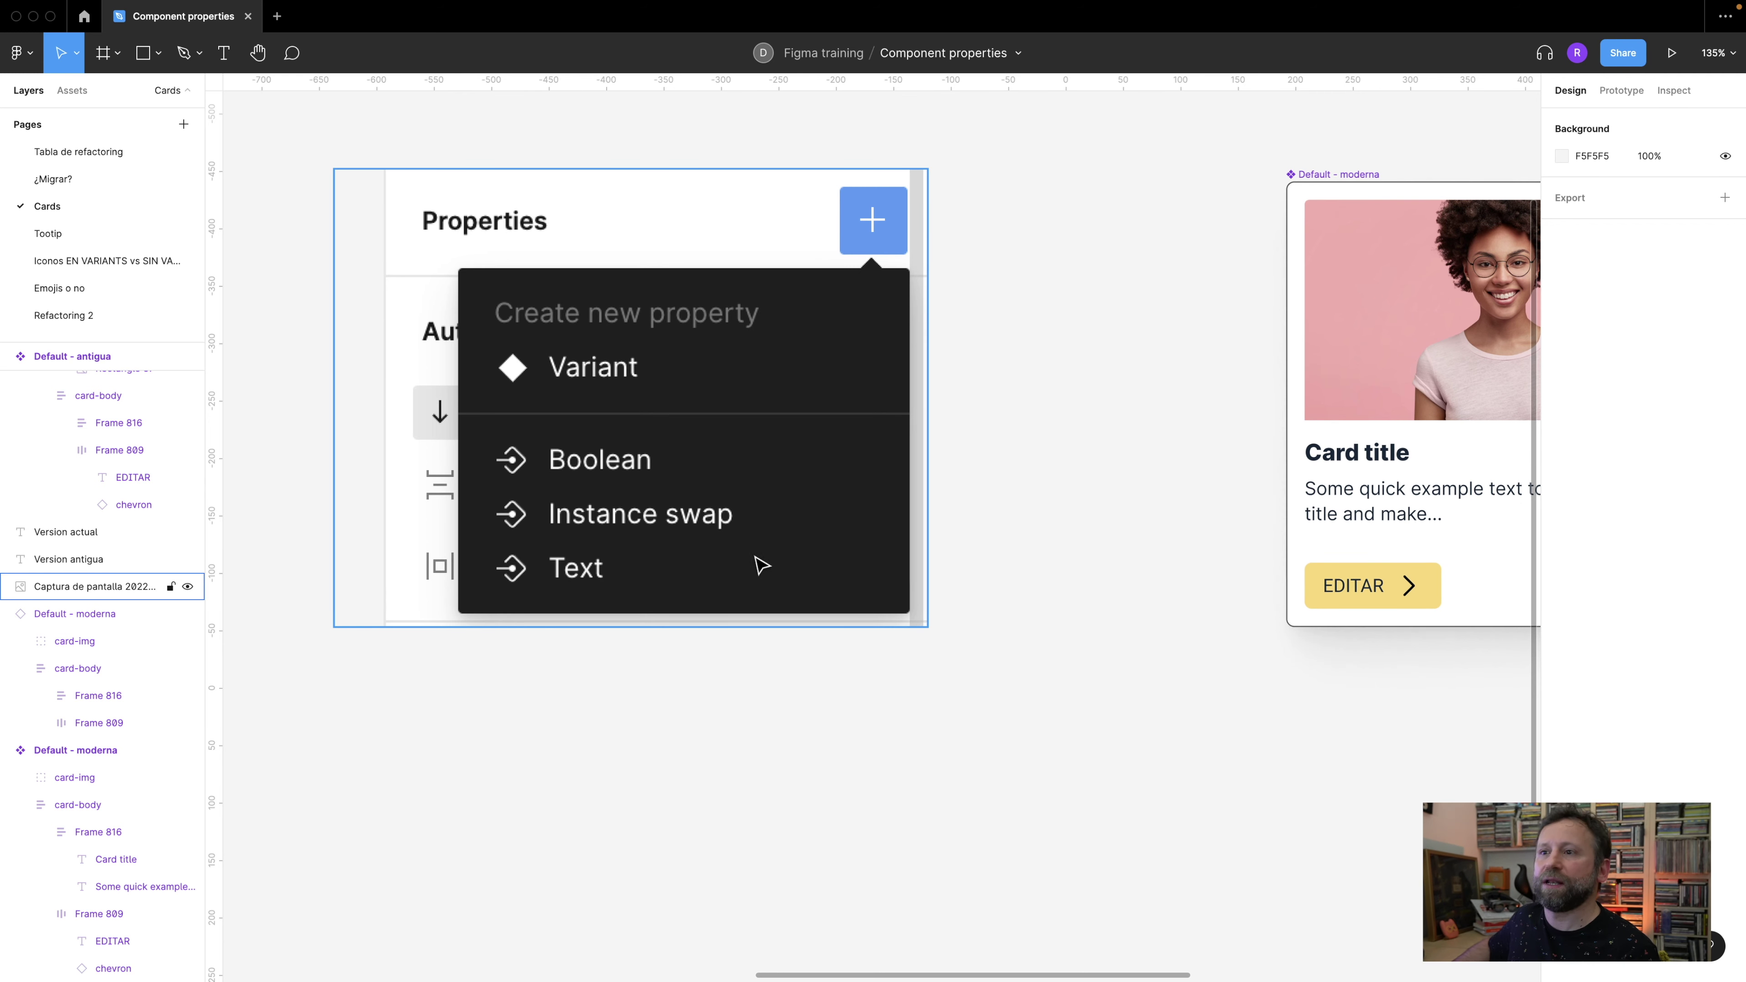
{"action": "scroll", "coordinate": [1161, 585], "scroll_direction": "right", "scroll_amount": 10}
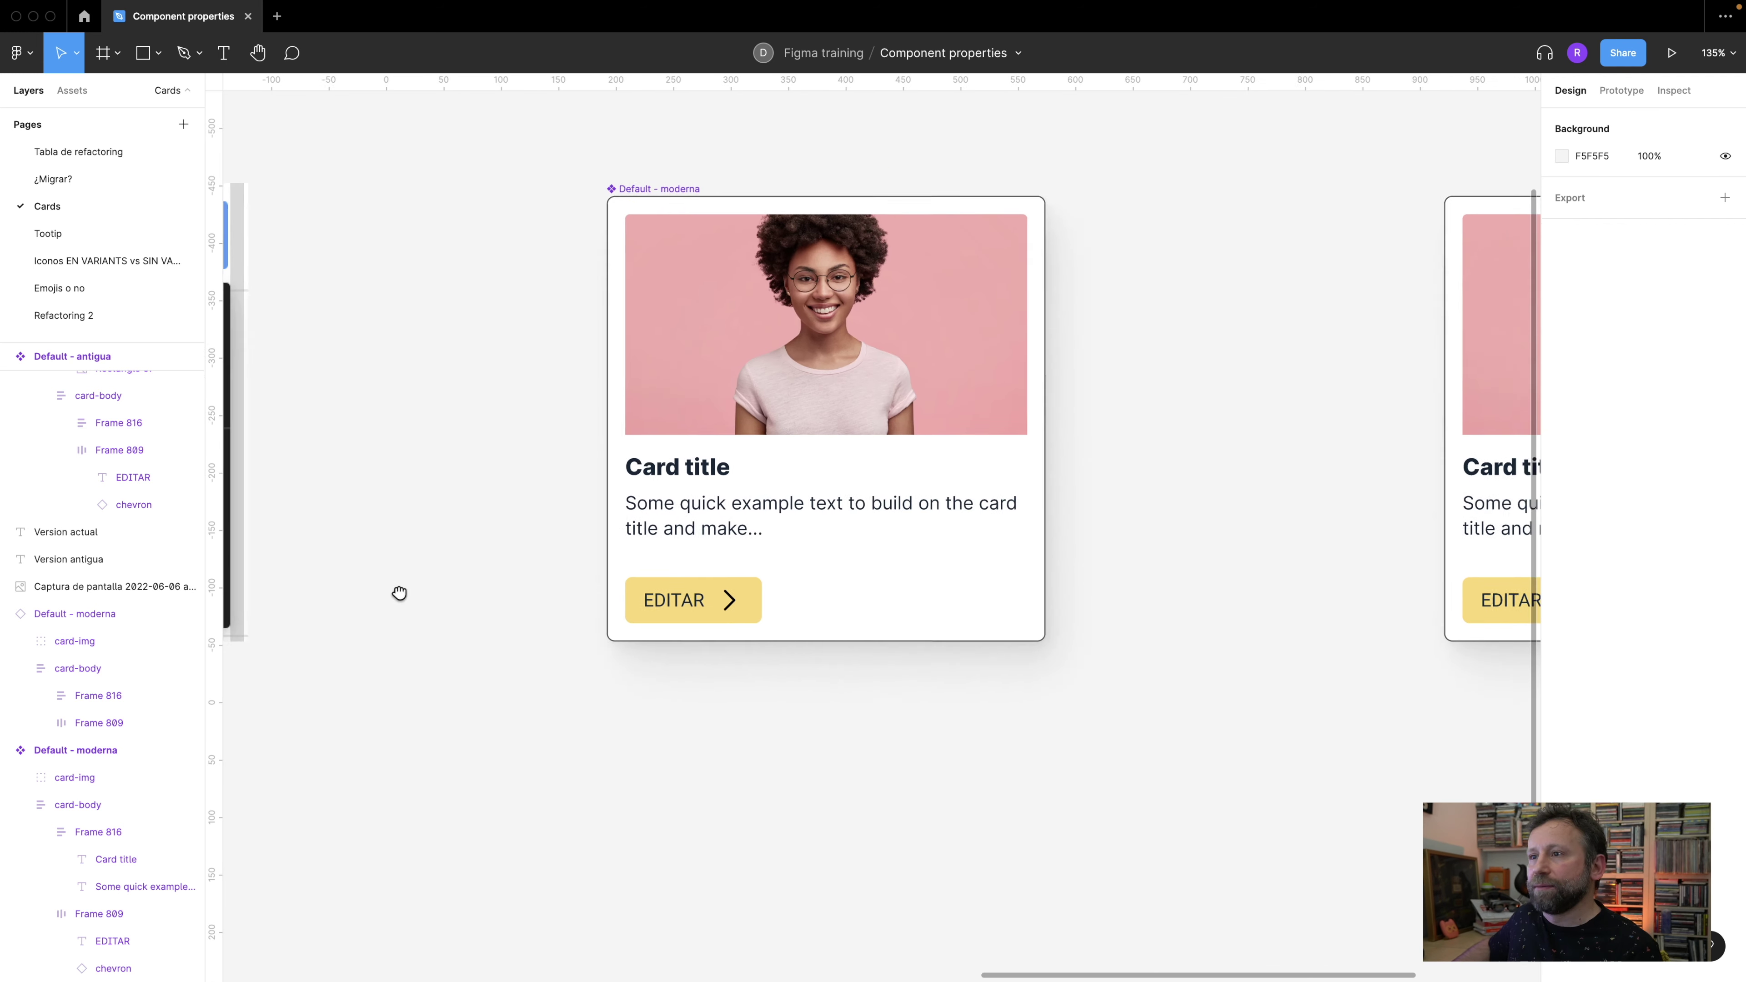
{"action": "scroll", "coordinate": [877, 499], "scroll_direction": "down", "scroll_amount": 5}
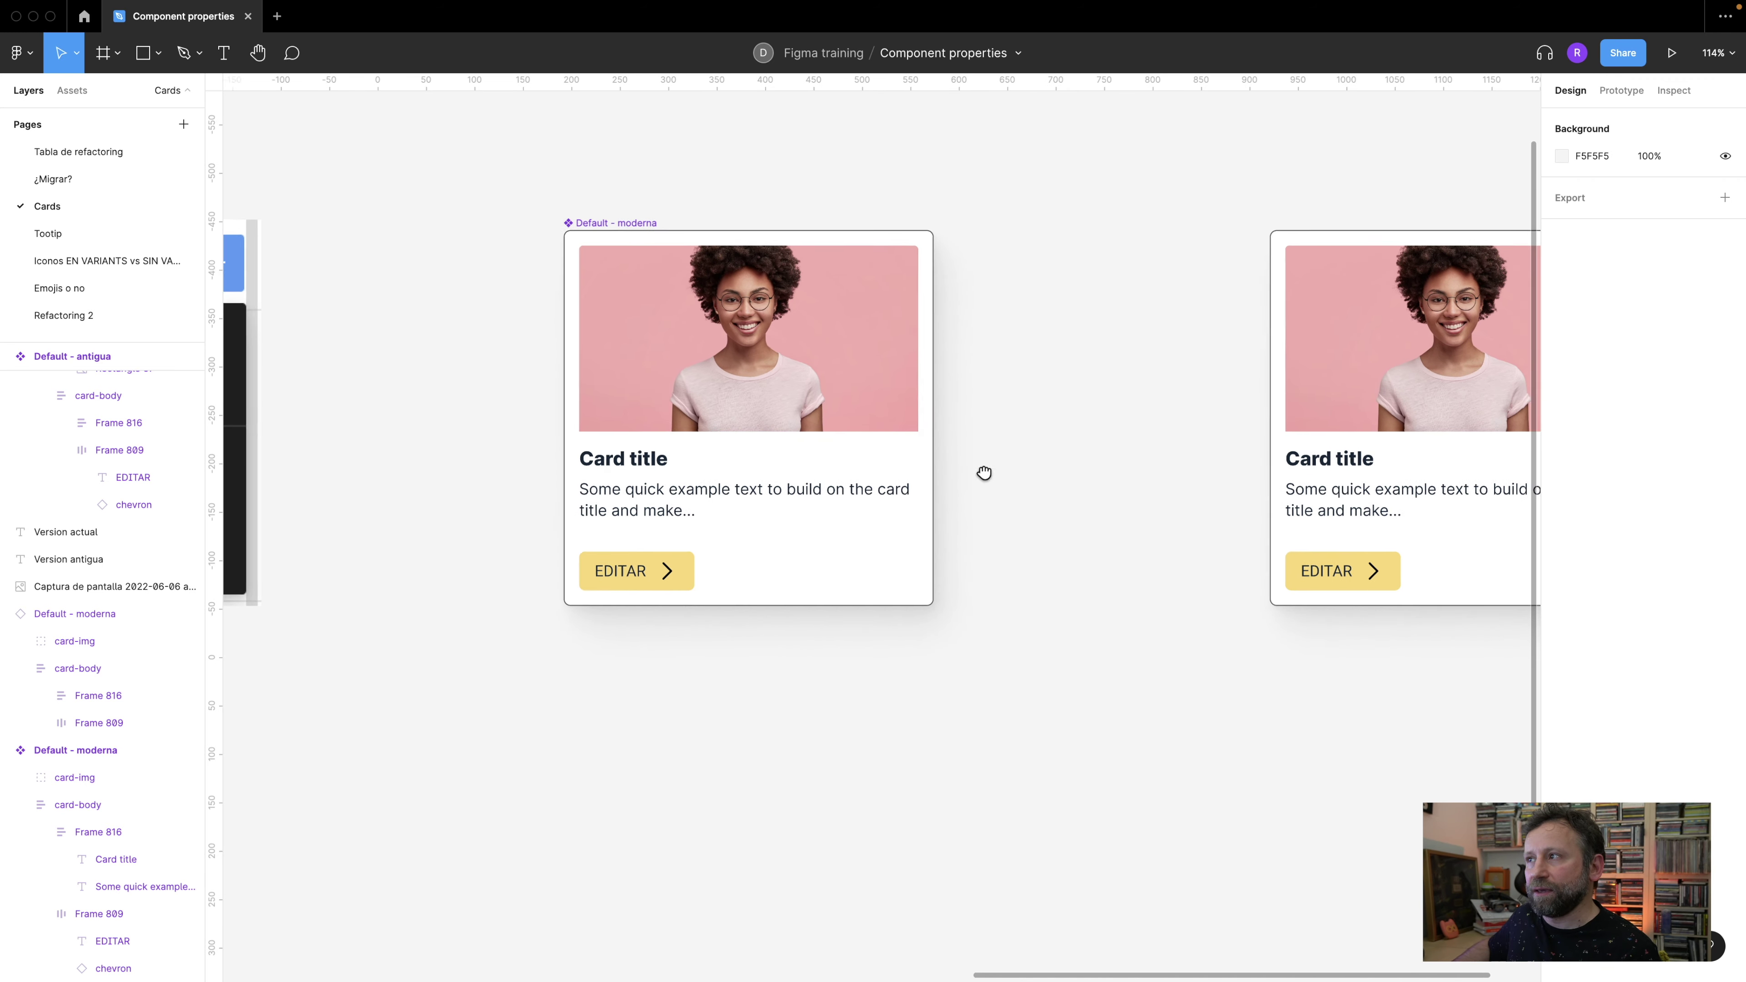
{"action": "scroll", "coordinate": [953, 483], "scroll_direction": "down", "scroll_amount": 2}
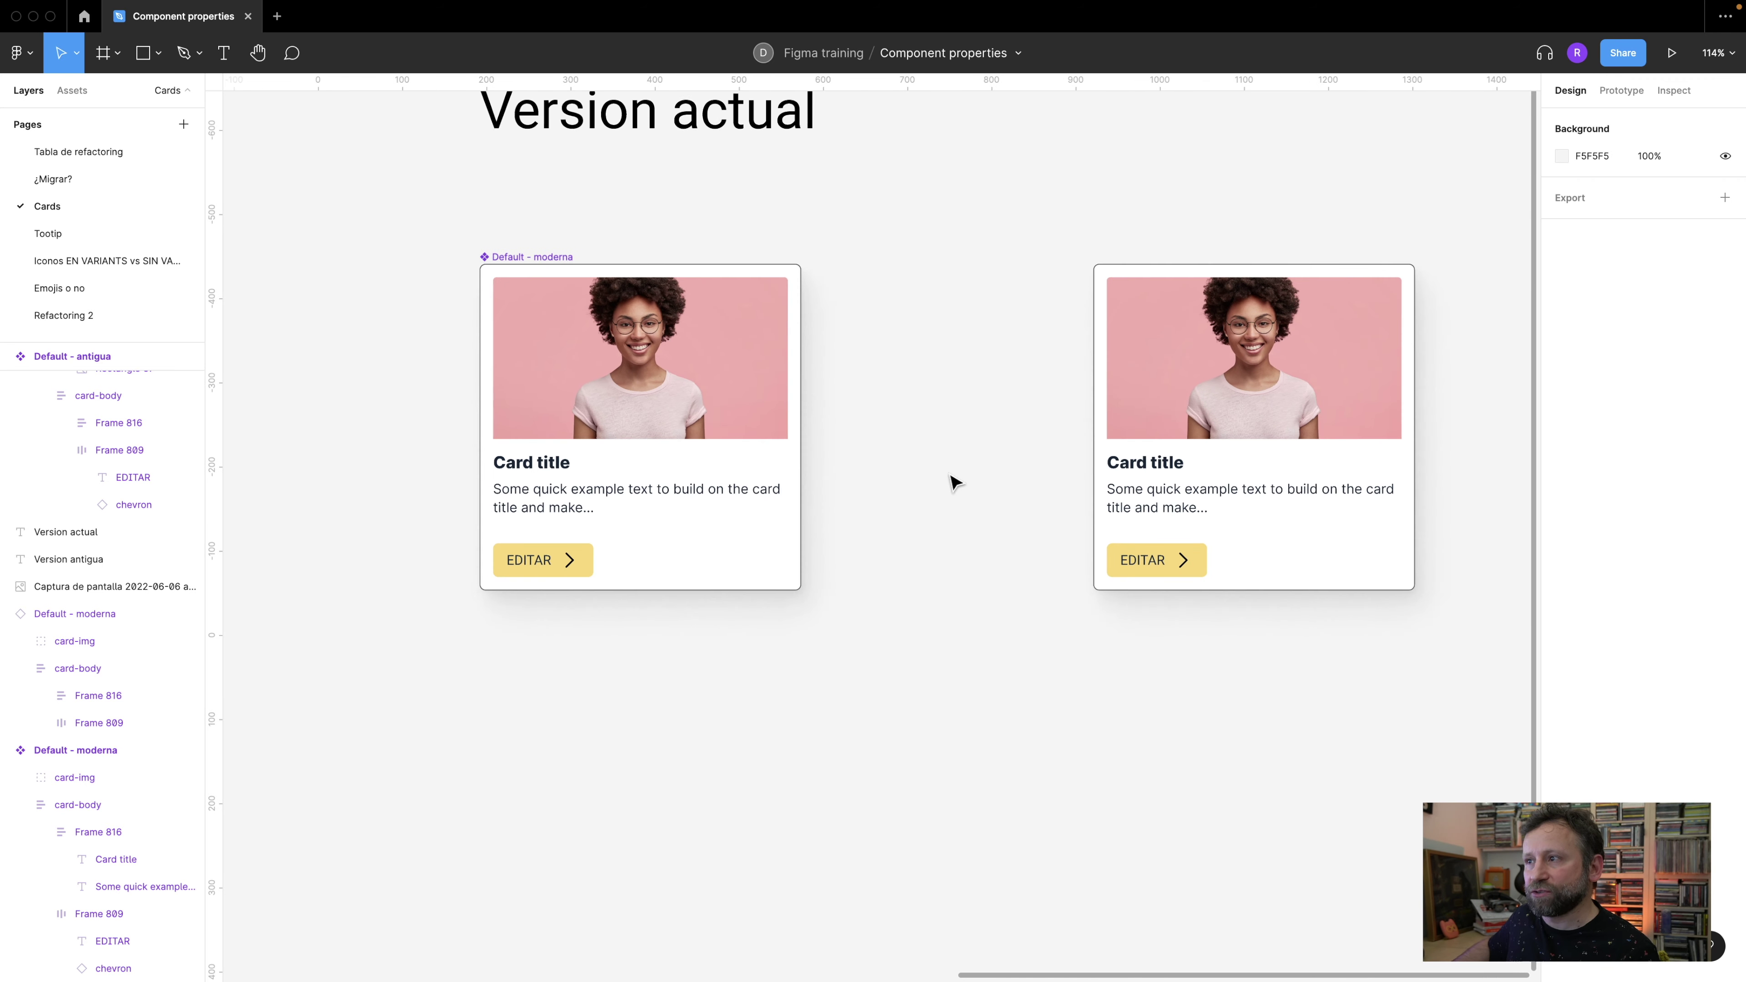
{"action": "double_click", "coordinate": [557, 461]}
{"action": "left_click", "coordinate": [559, 463]}
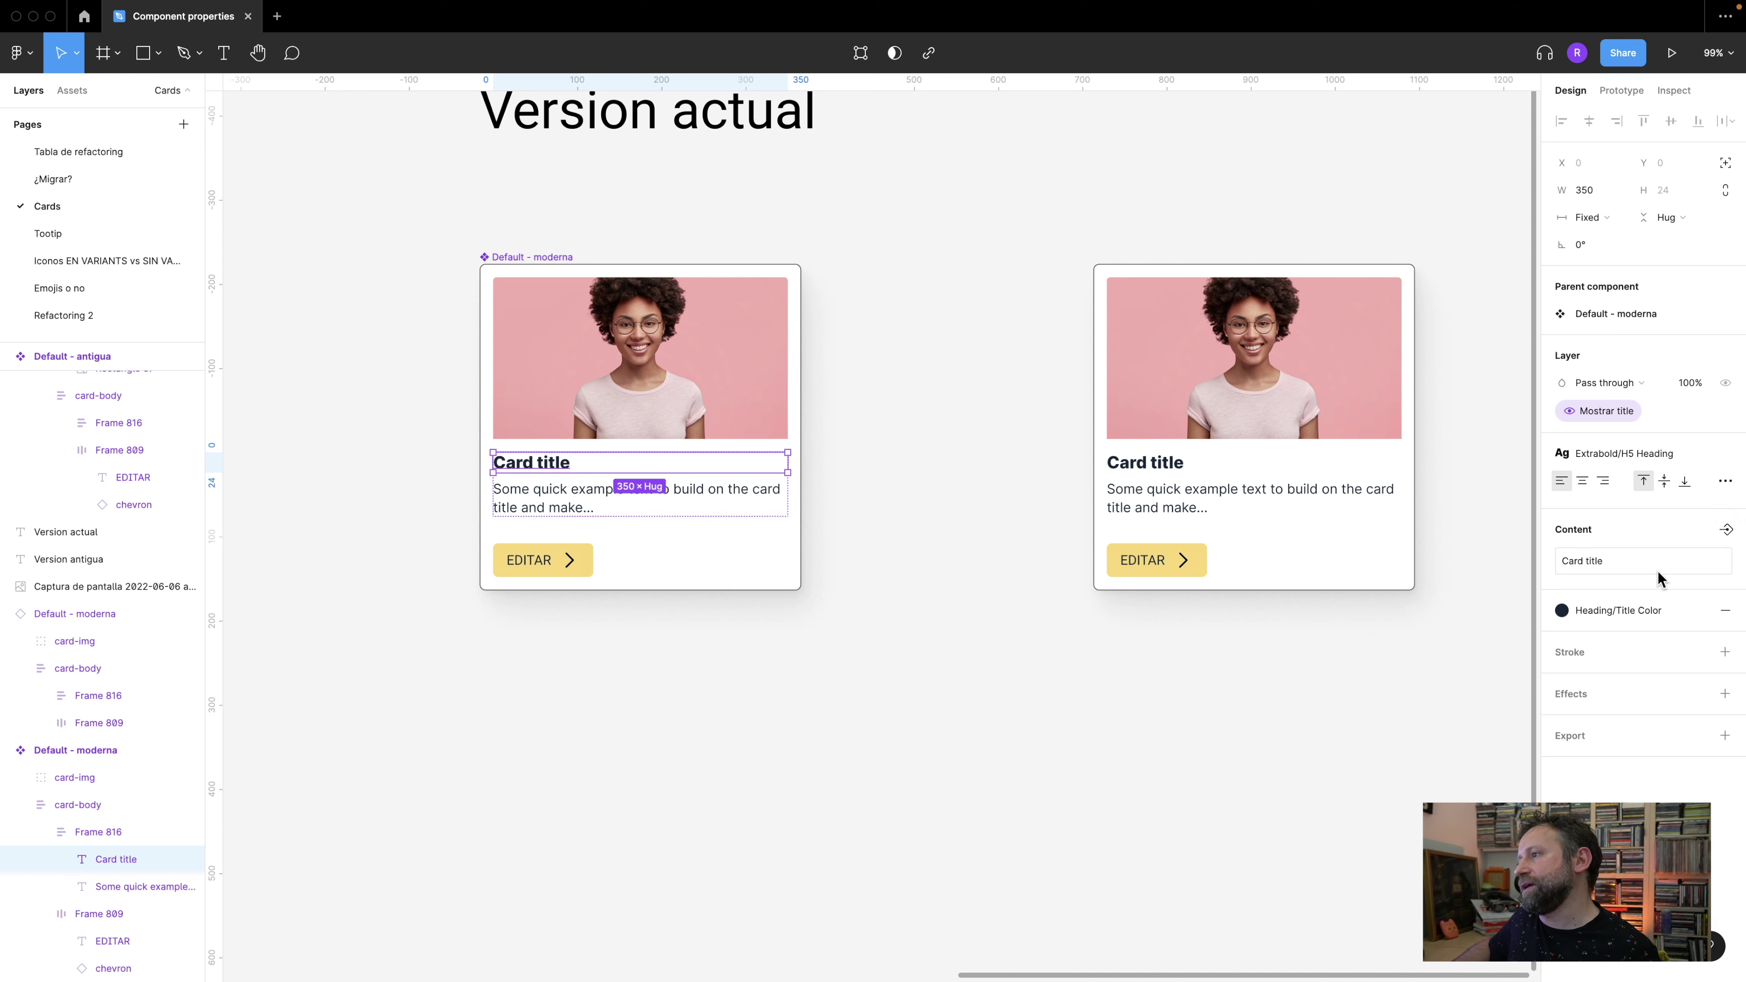
{"action": "left_click", "coordinate": [1727, 531]}
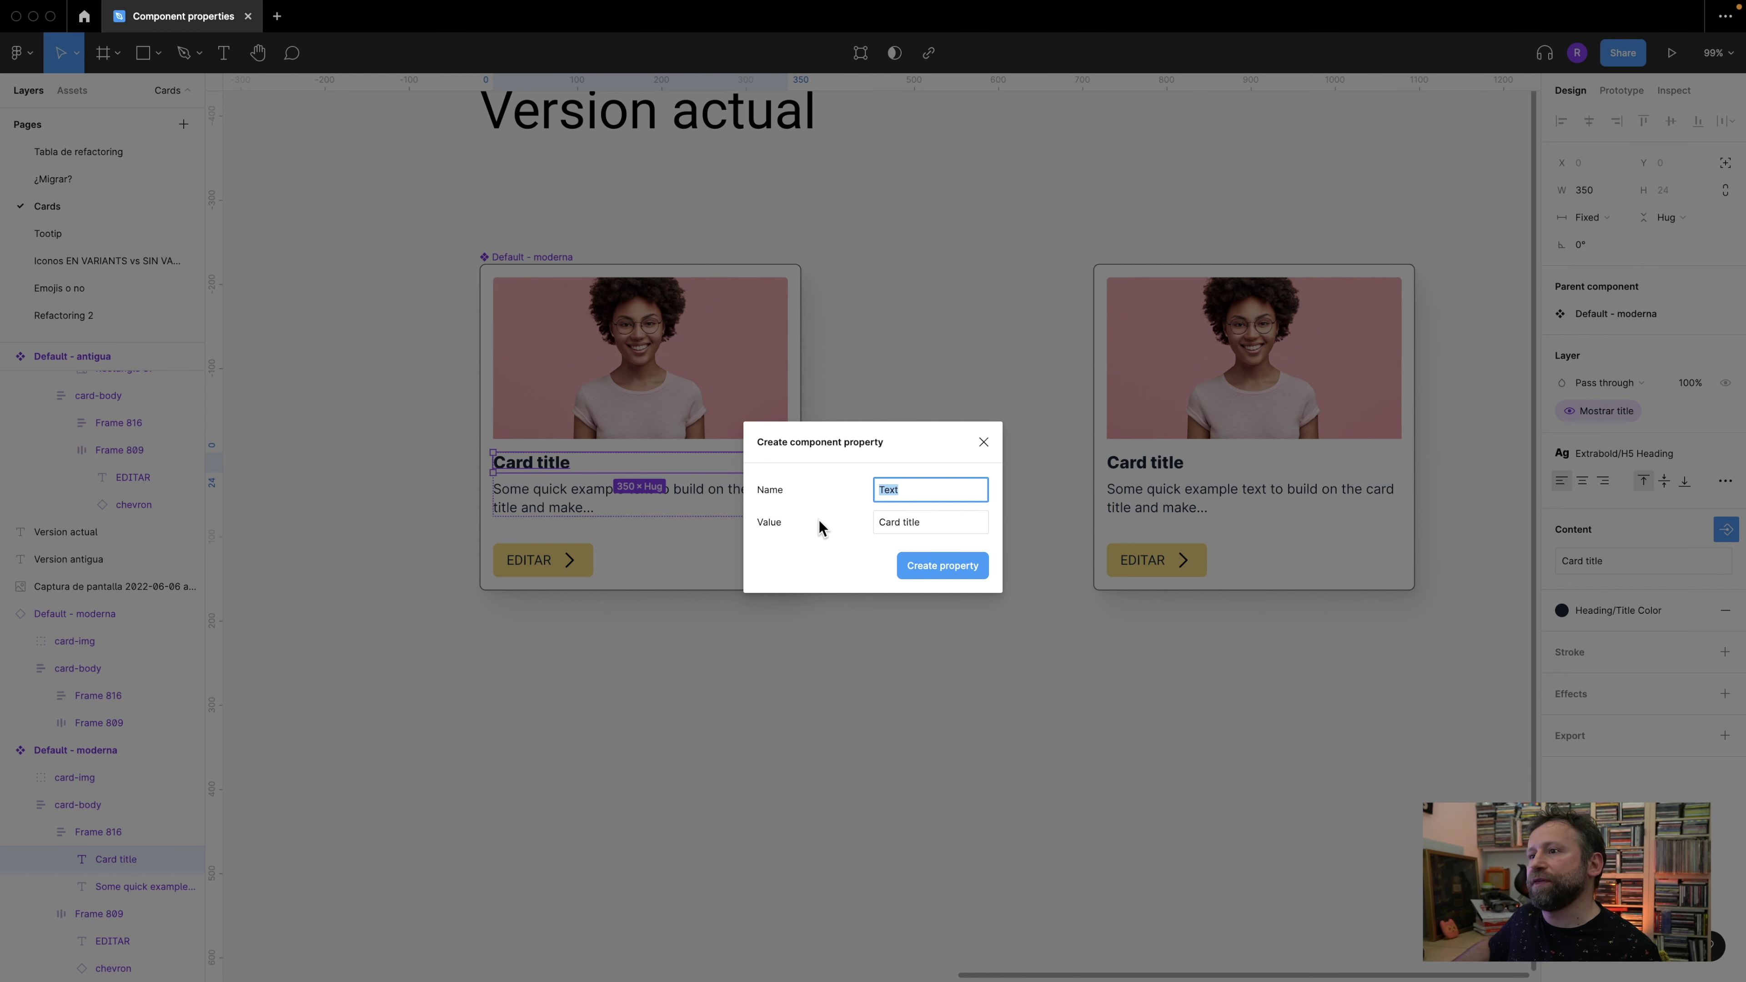
{"action": "left_click", "coordinate": [898, 491]}
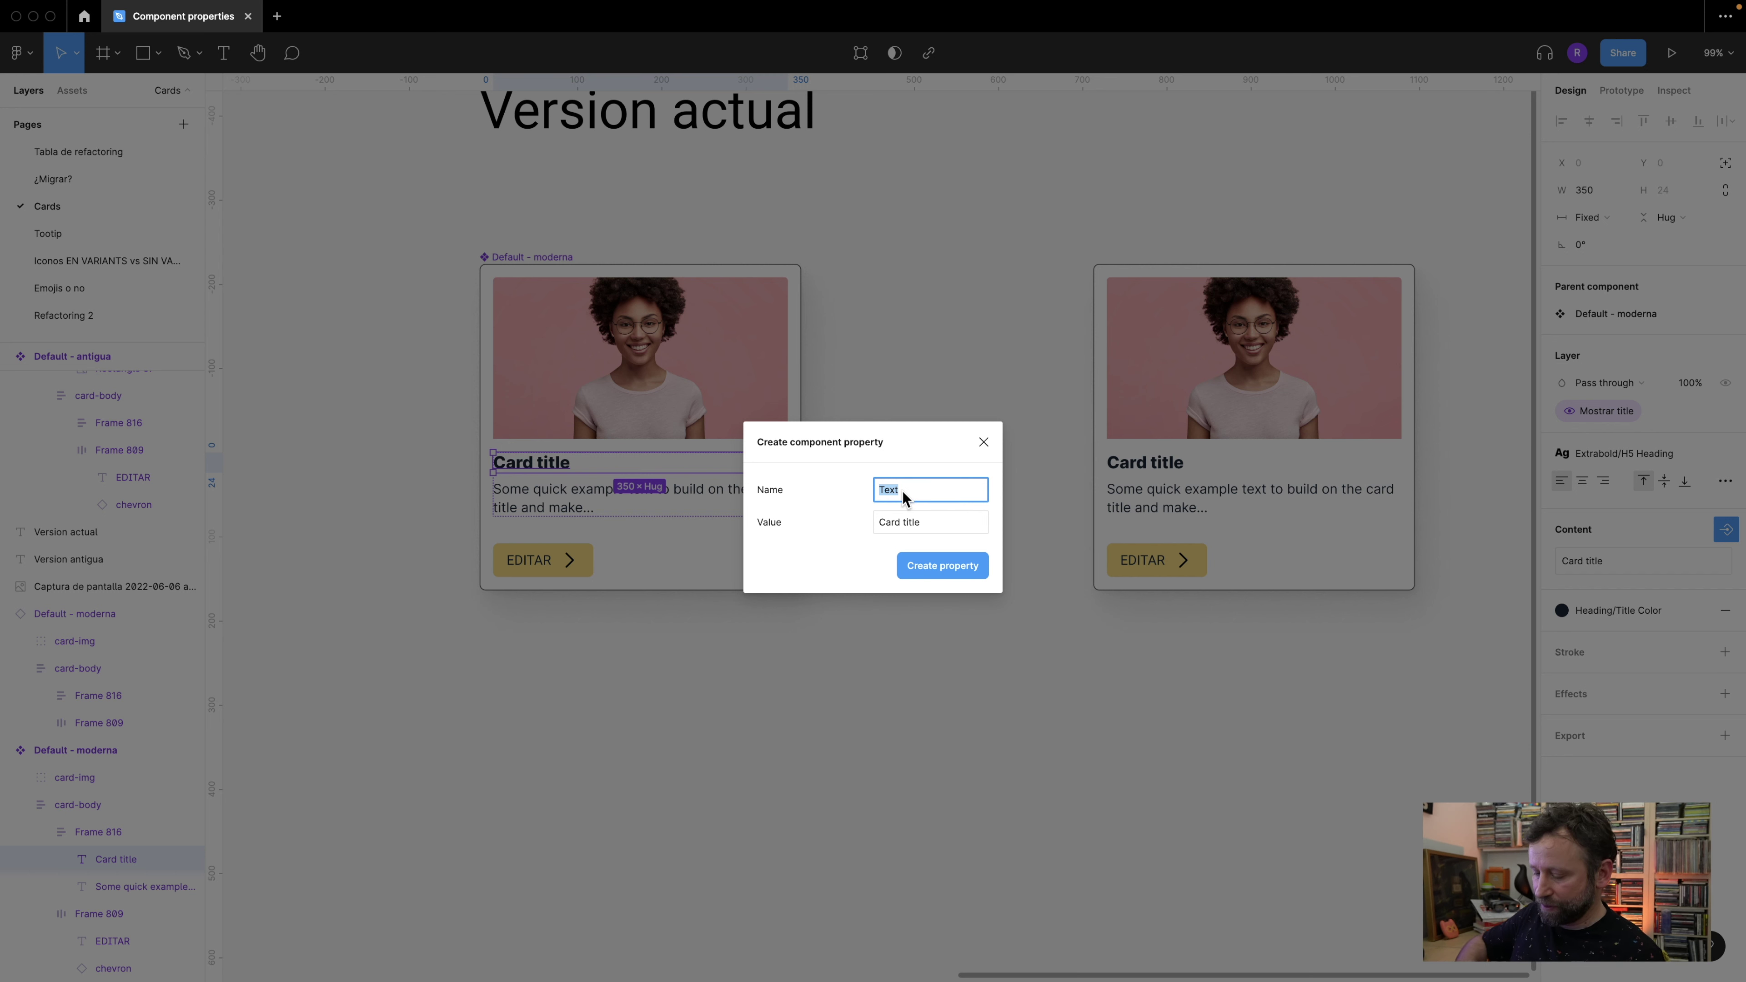
{"action": "type", "text": "Cambiar Titl"}
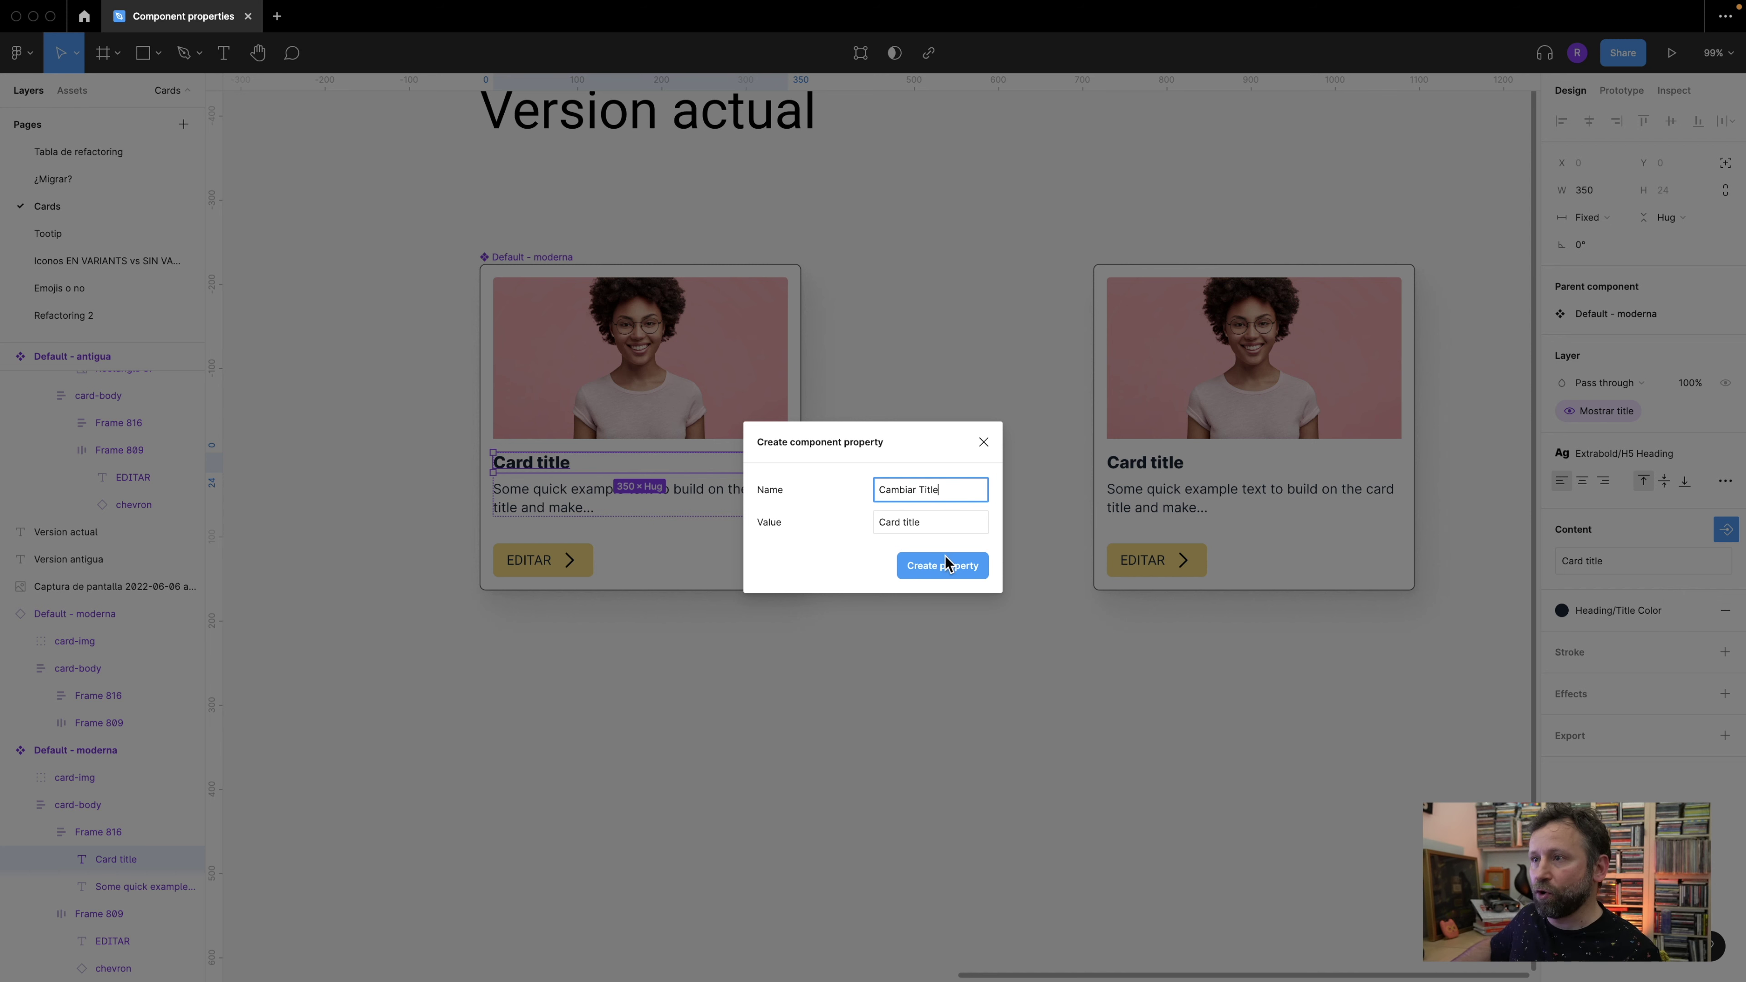
{"action": "left_click", "coordinate": [941, 570]}
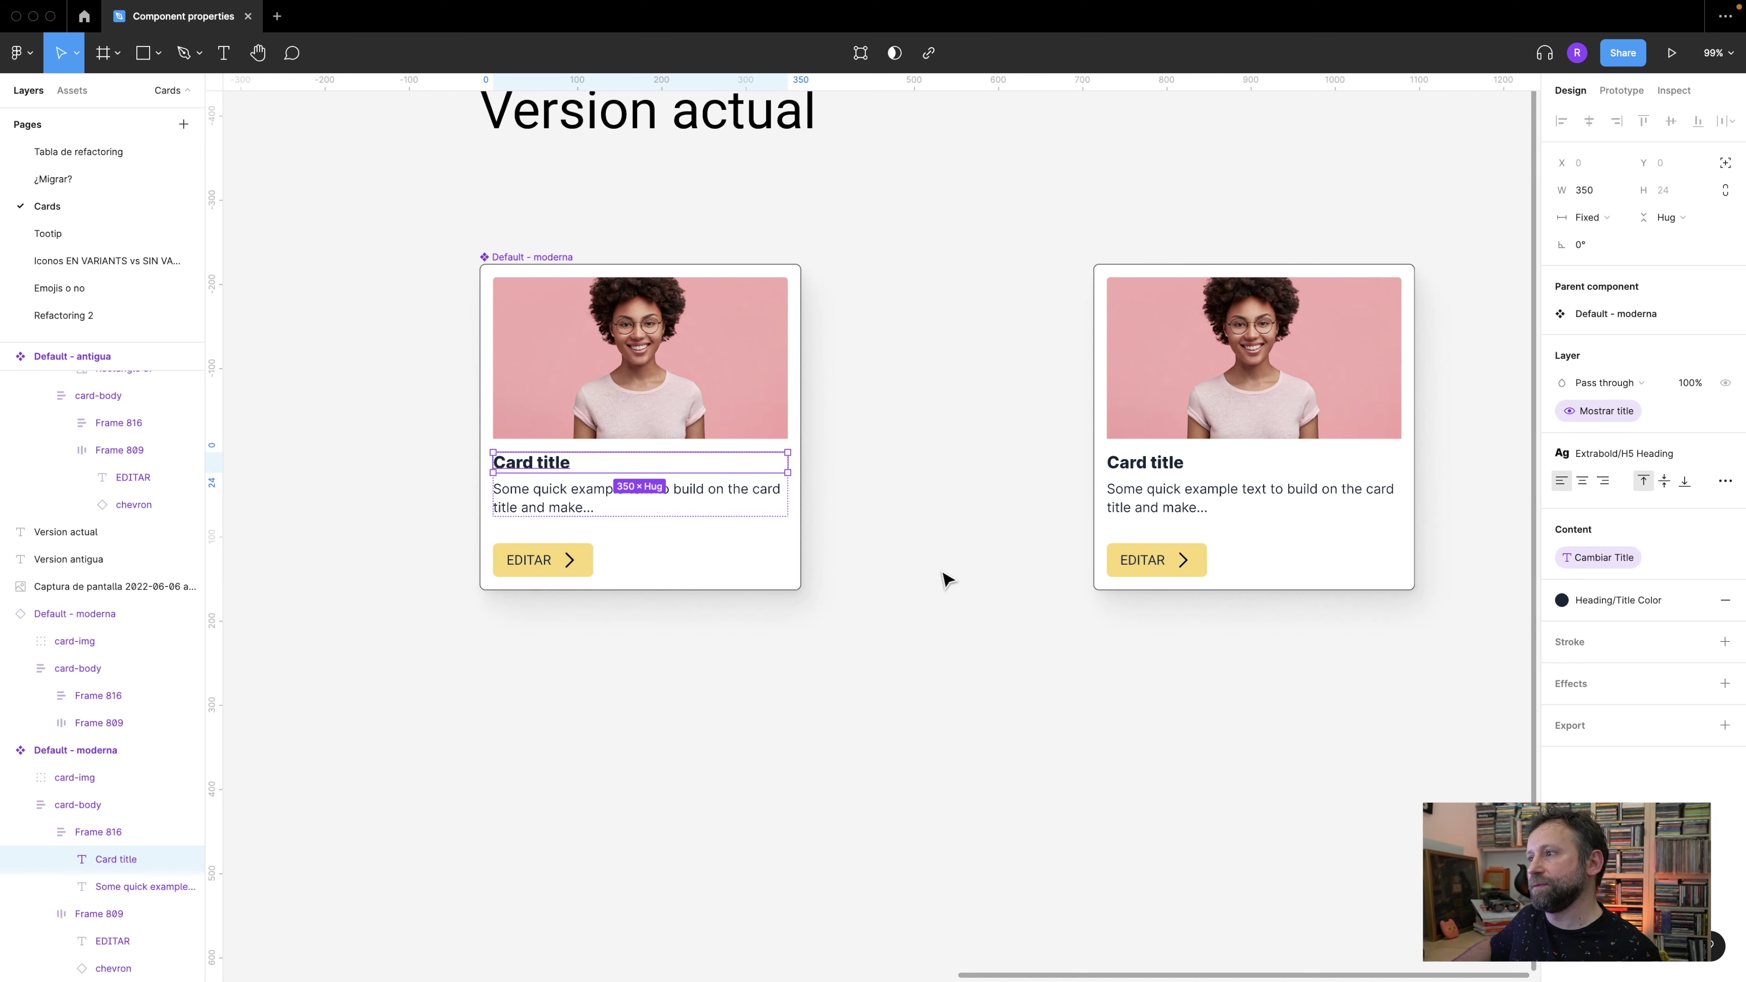
- Move the card instance to X 835, Y -452 and set its "Cambiar Title" property to "Cambiar el title"
{"action": "left_click", "coordinate": [1210, 414]}
{"action": "left_click_drag", "start_coordinate": [1299, 375], "coordinate": [1191, 334]}
{"action": "left_click_drag", "start_coordinate": [1121, 430], "coordinate": [1158, 465]}
{"action": "left_click", "coordinate": [1665, 453]}
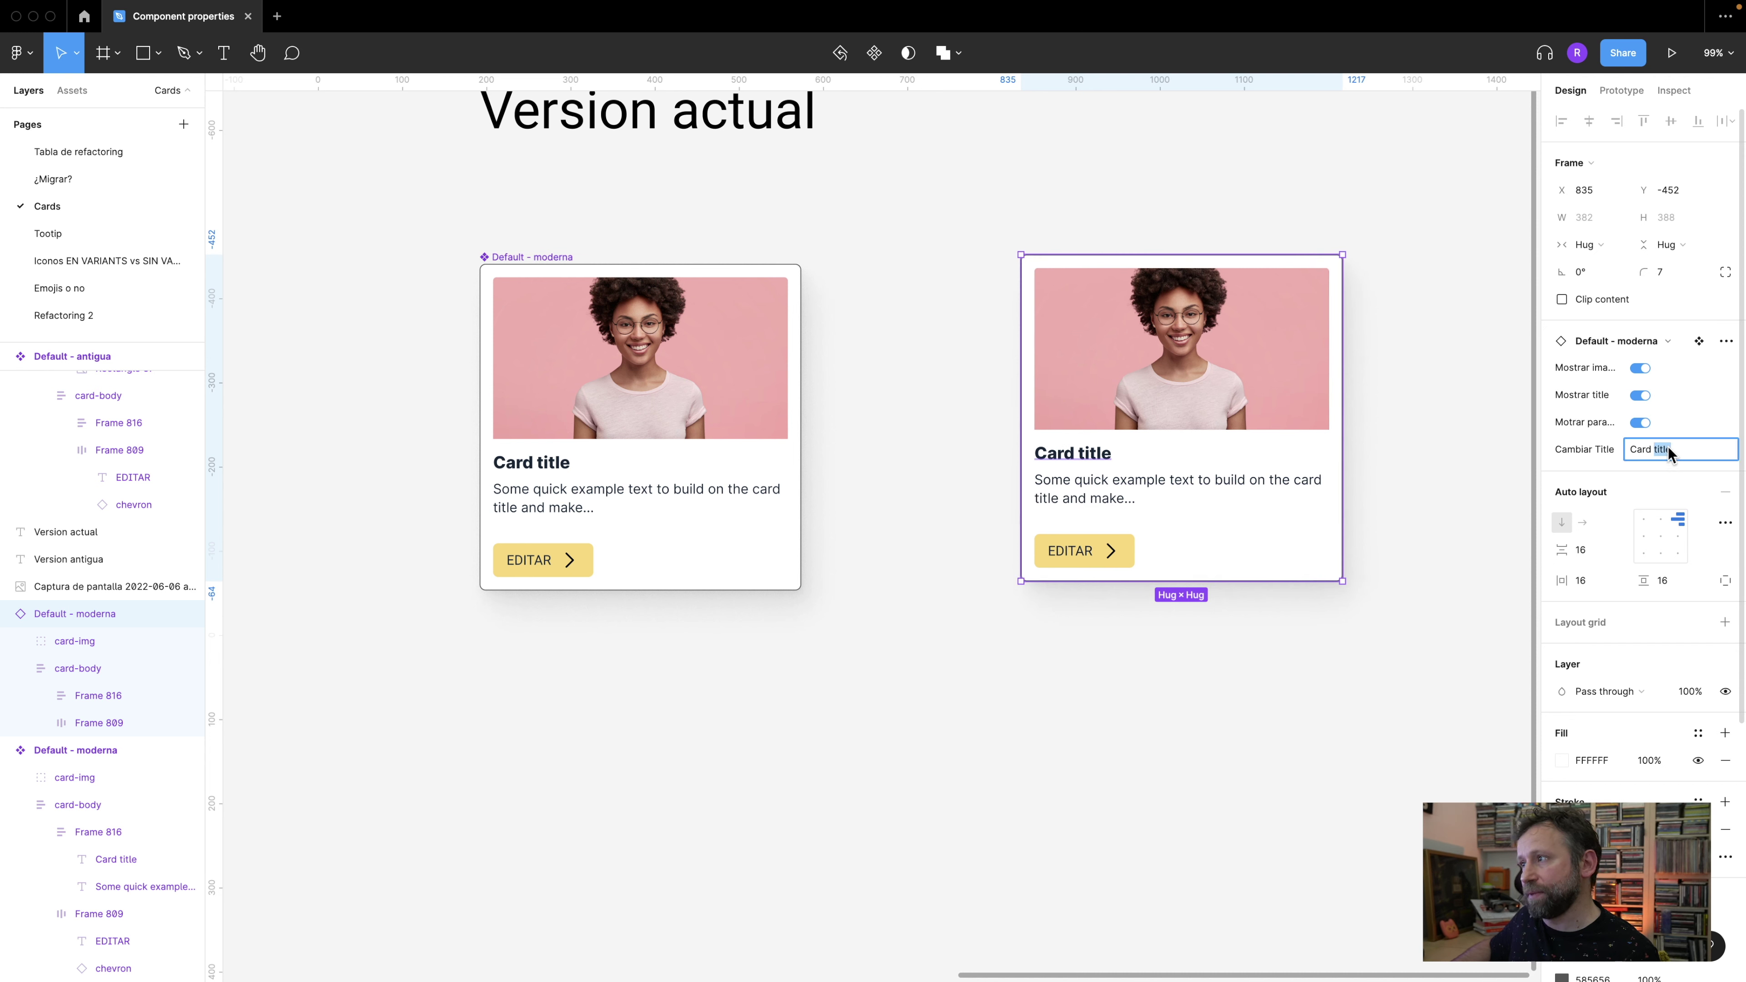
{"action": "type", "text": "Cambiar el"}
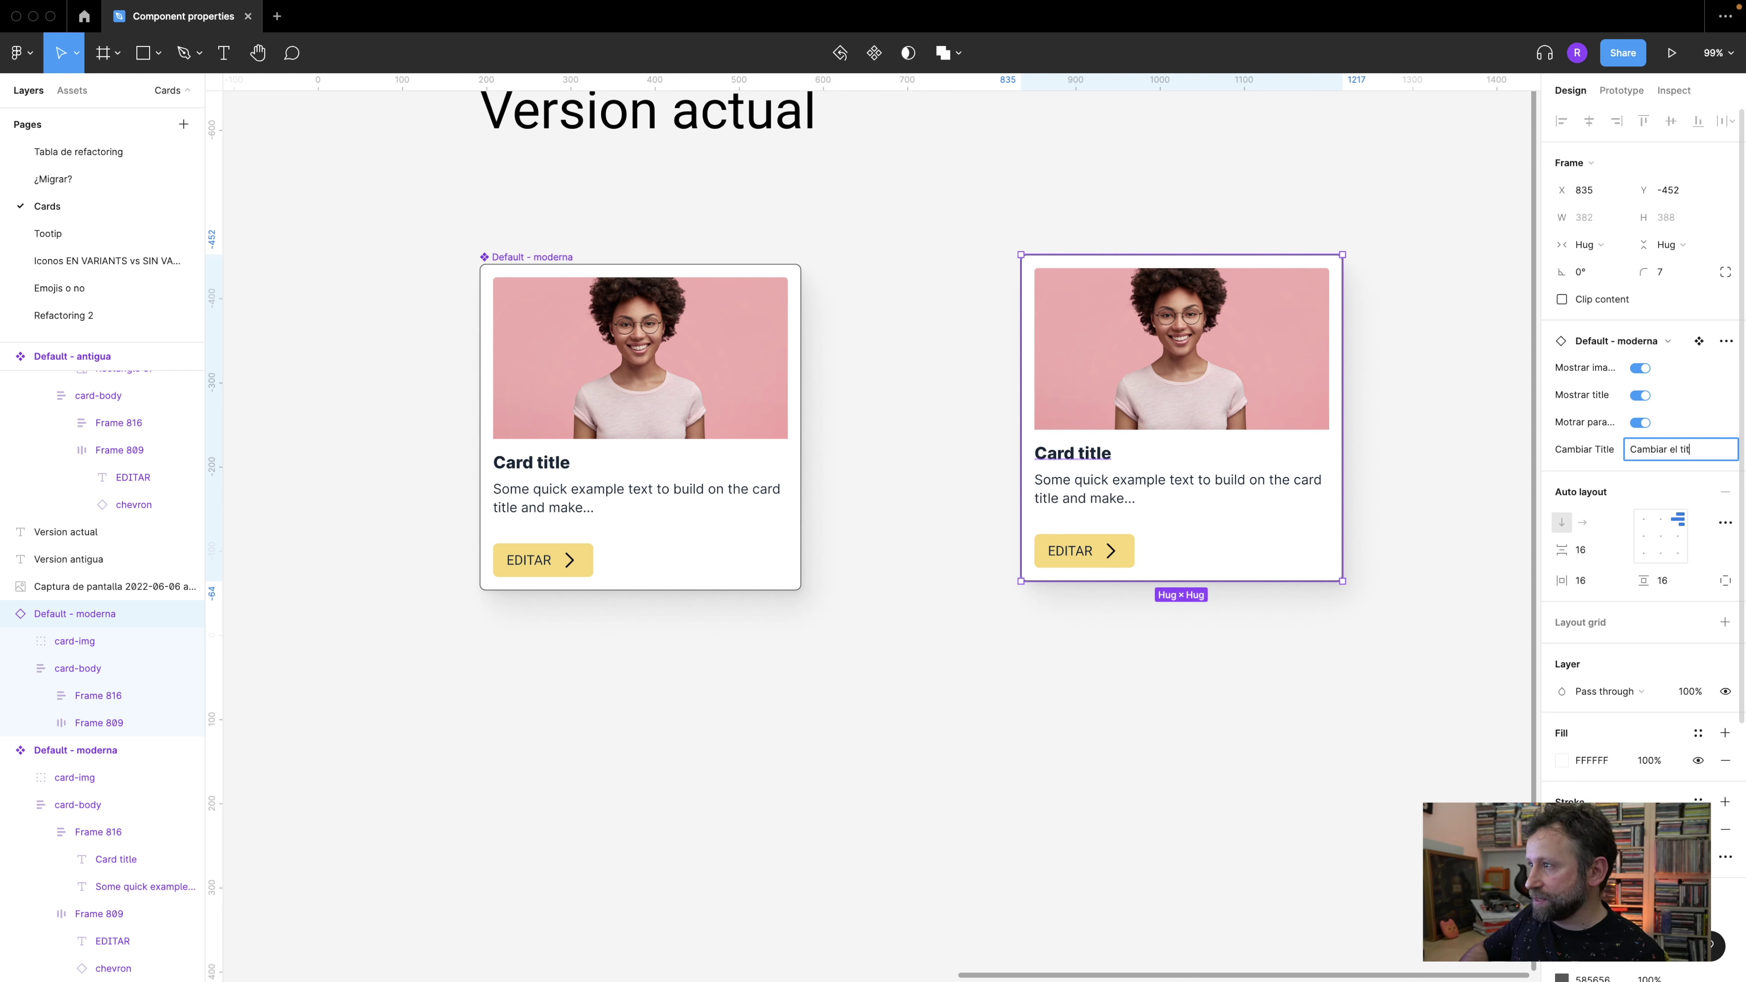
{"action": "key", "text": "Return"}
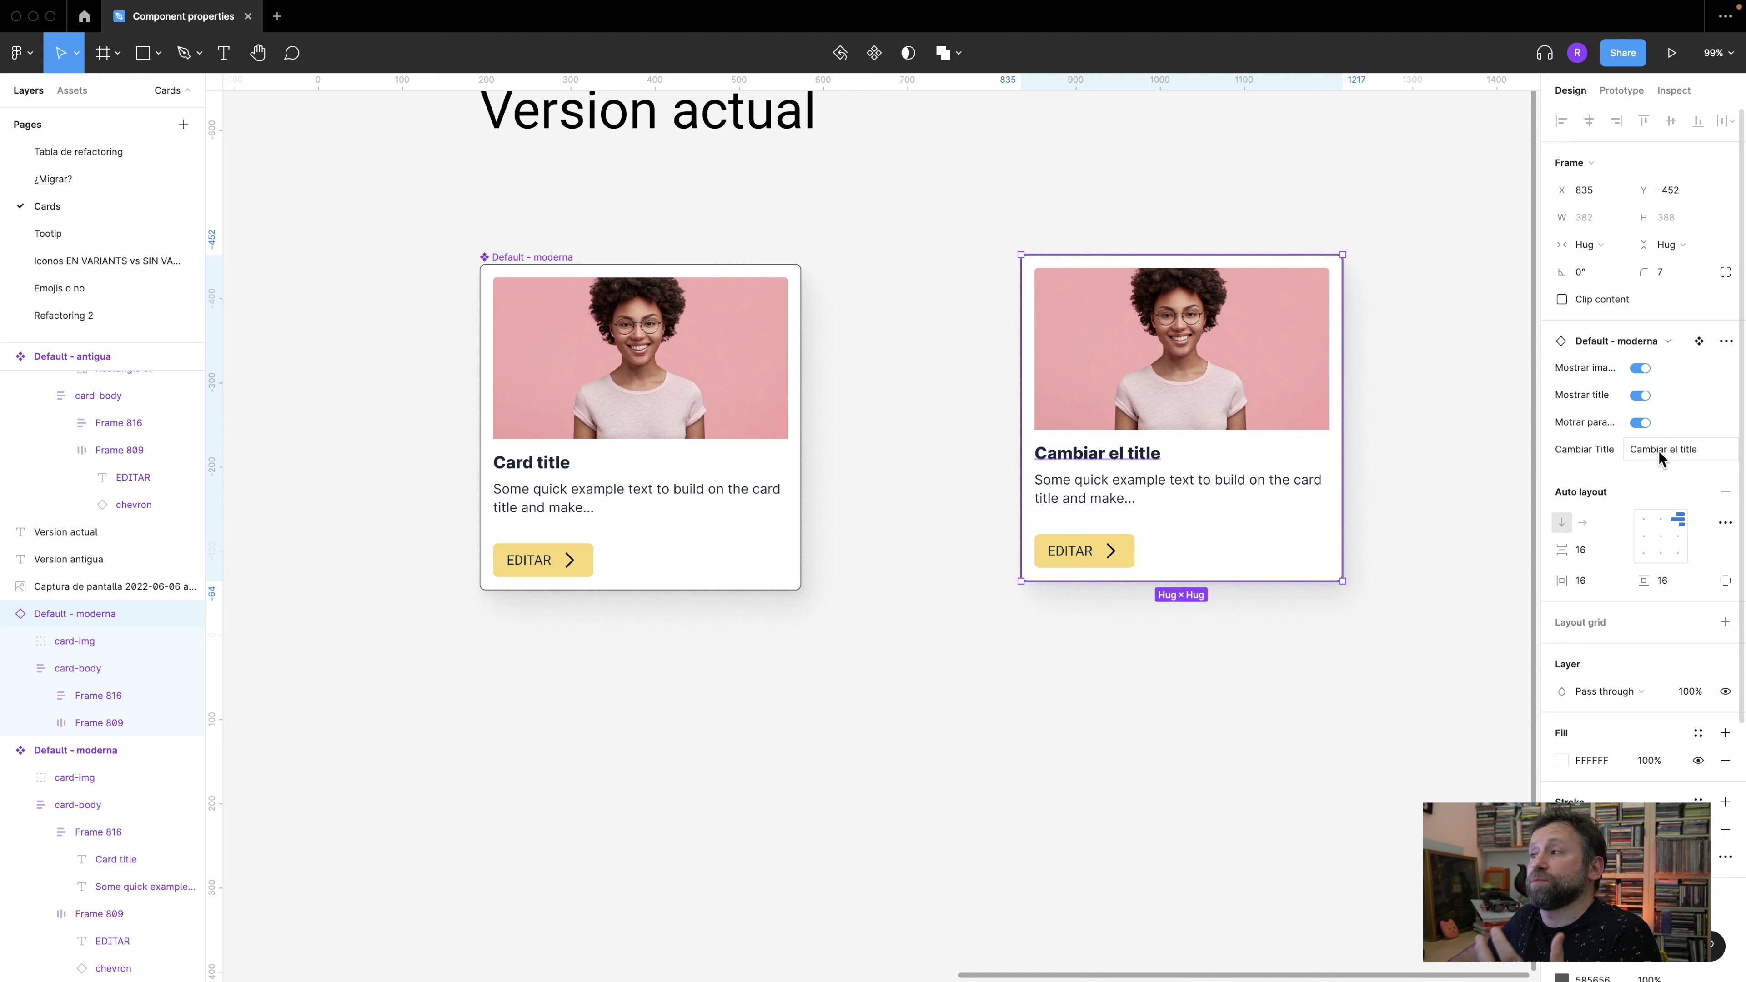
{"action": "left_click", "coordinate": [1180, 752]}
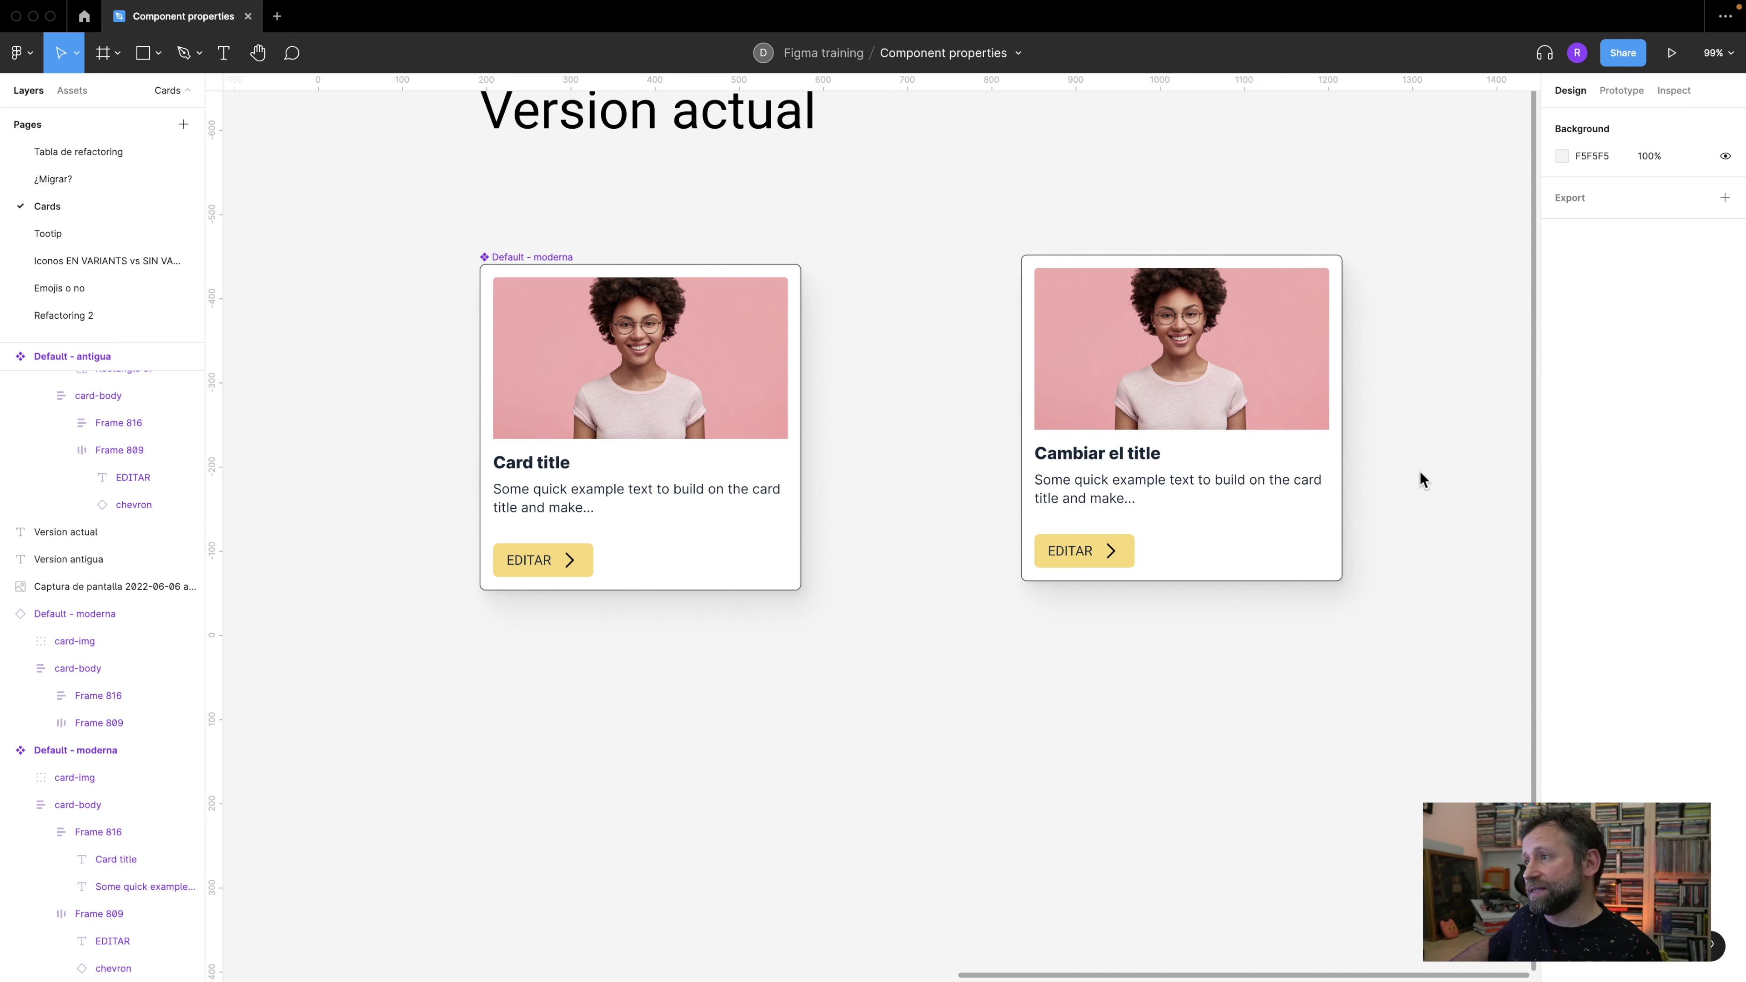
- Create a text property named "Cambiar paragraph" for the paragraph text content in the "Default - moderna" main component and view its property choices
{"action": "left_click", "coordinate": [585, 507]}
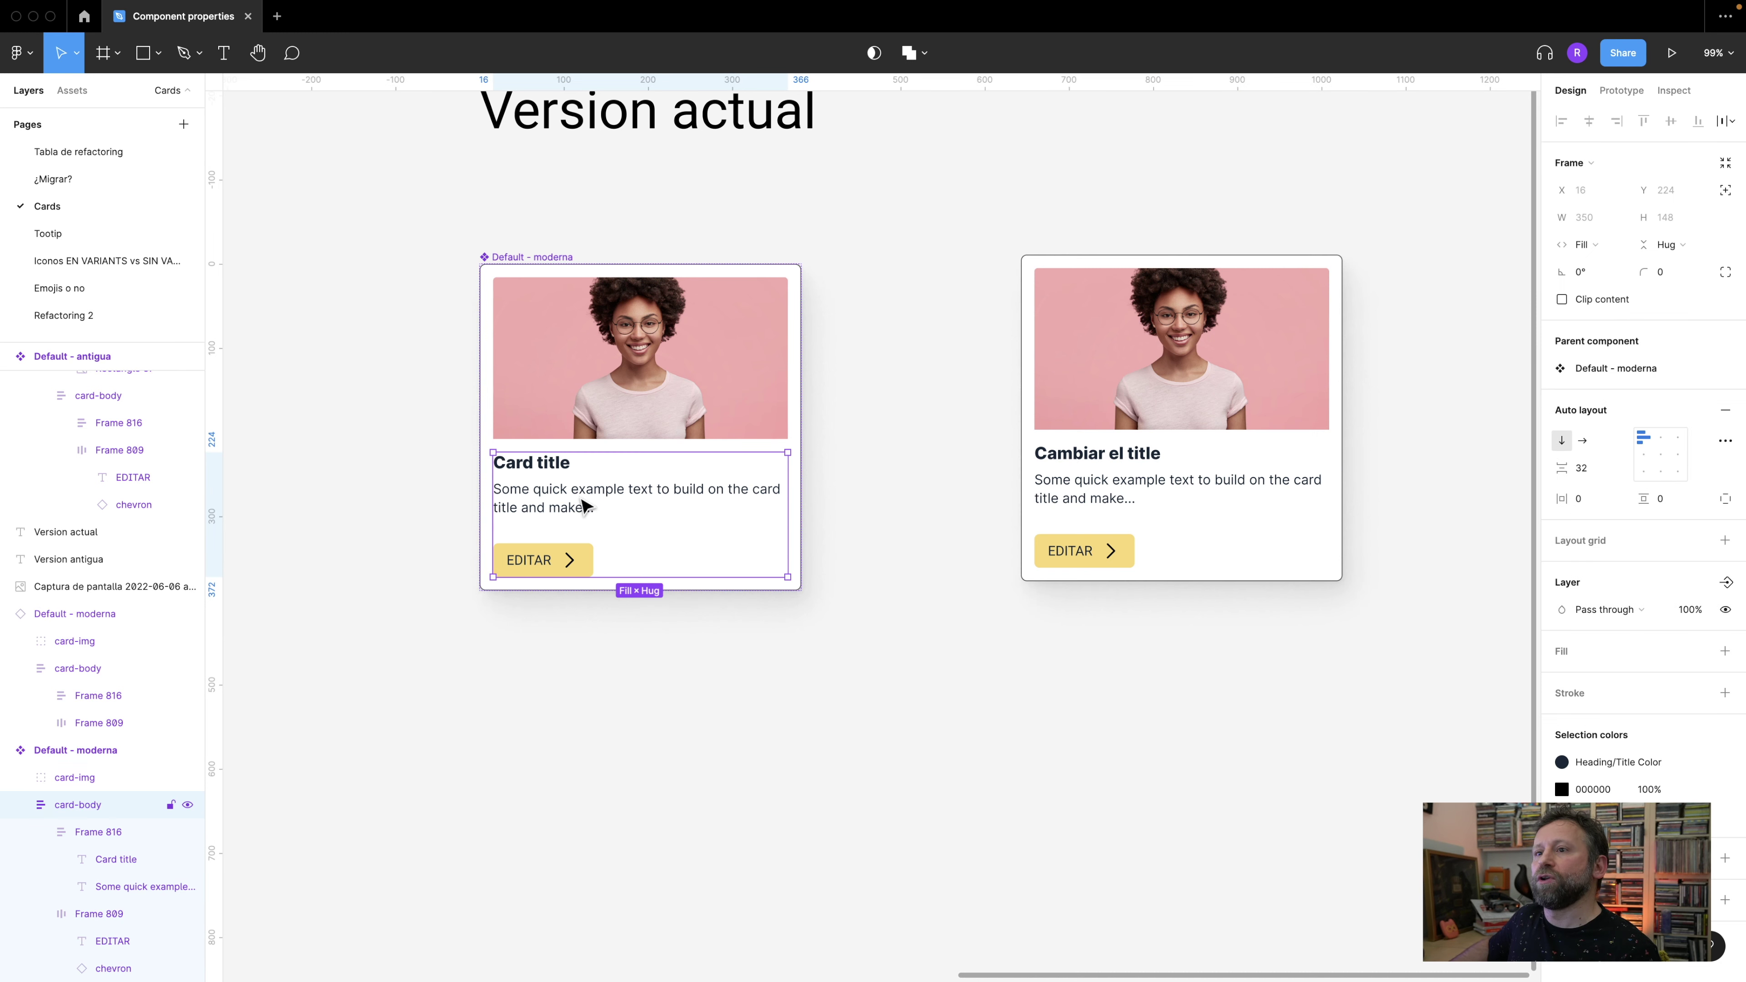
{"action": "double_click", "coordinate": [586, 506]}
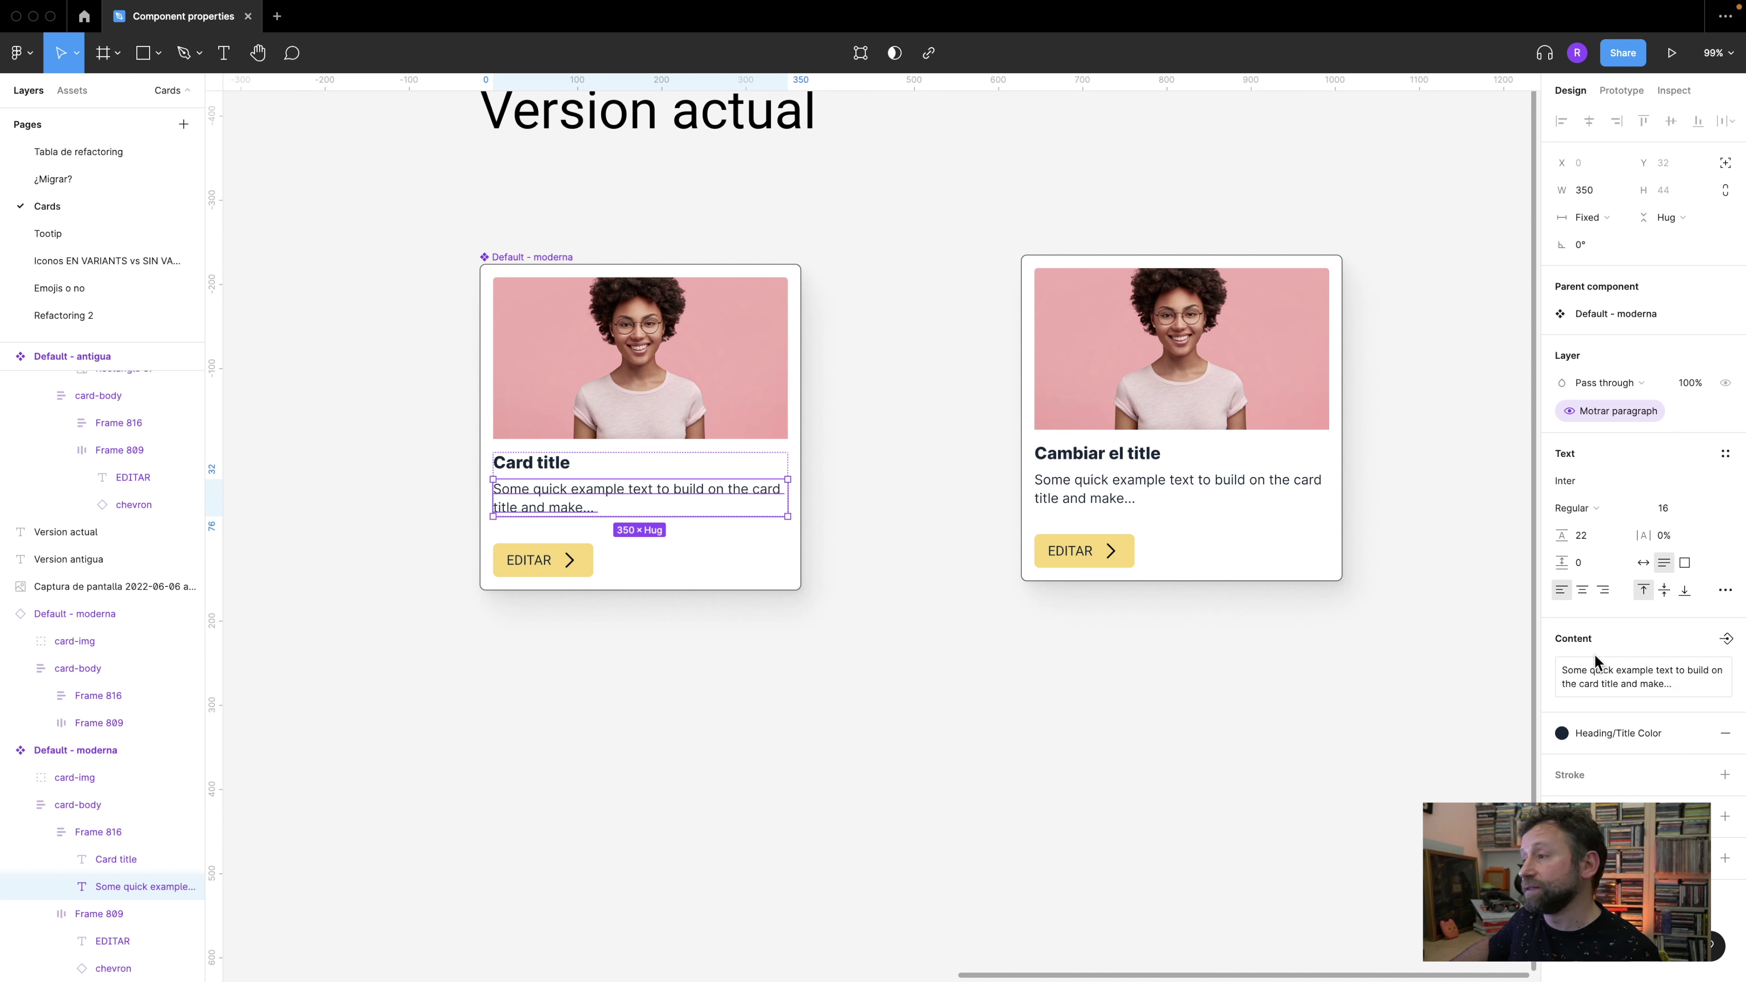
{"action": "left_click", "coordinate": [1657, 685]}
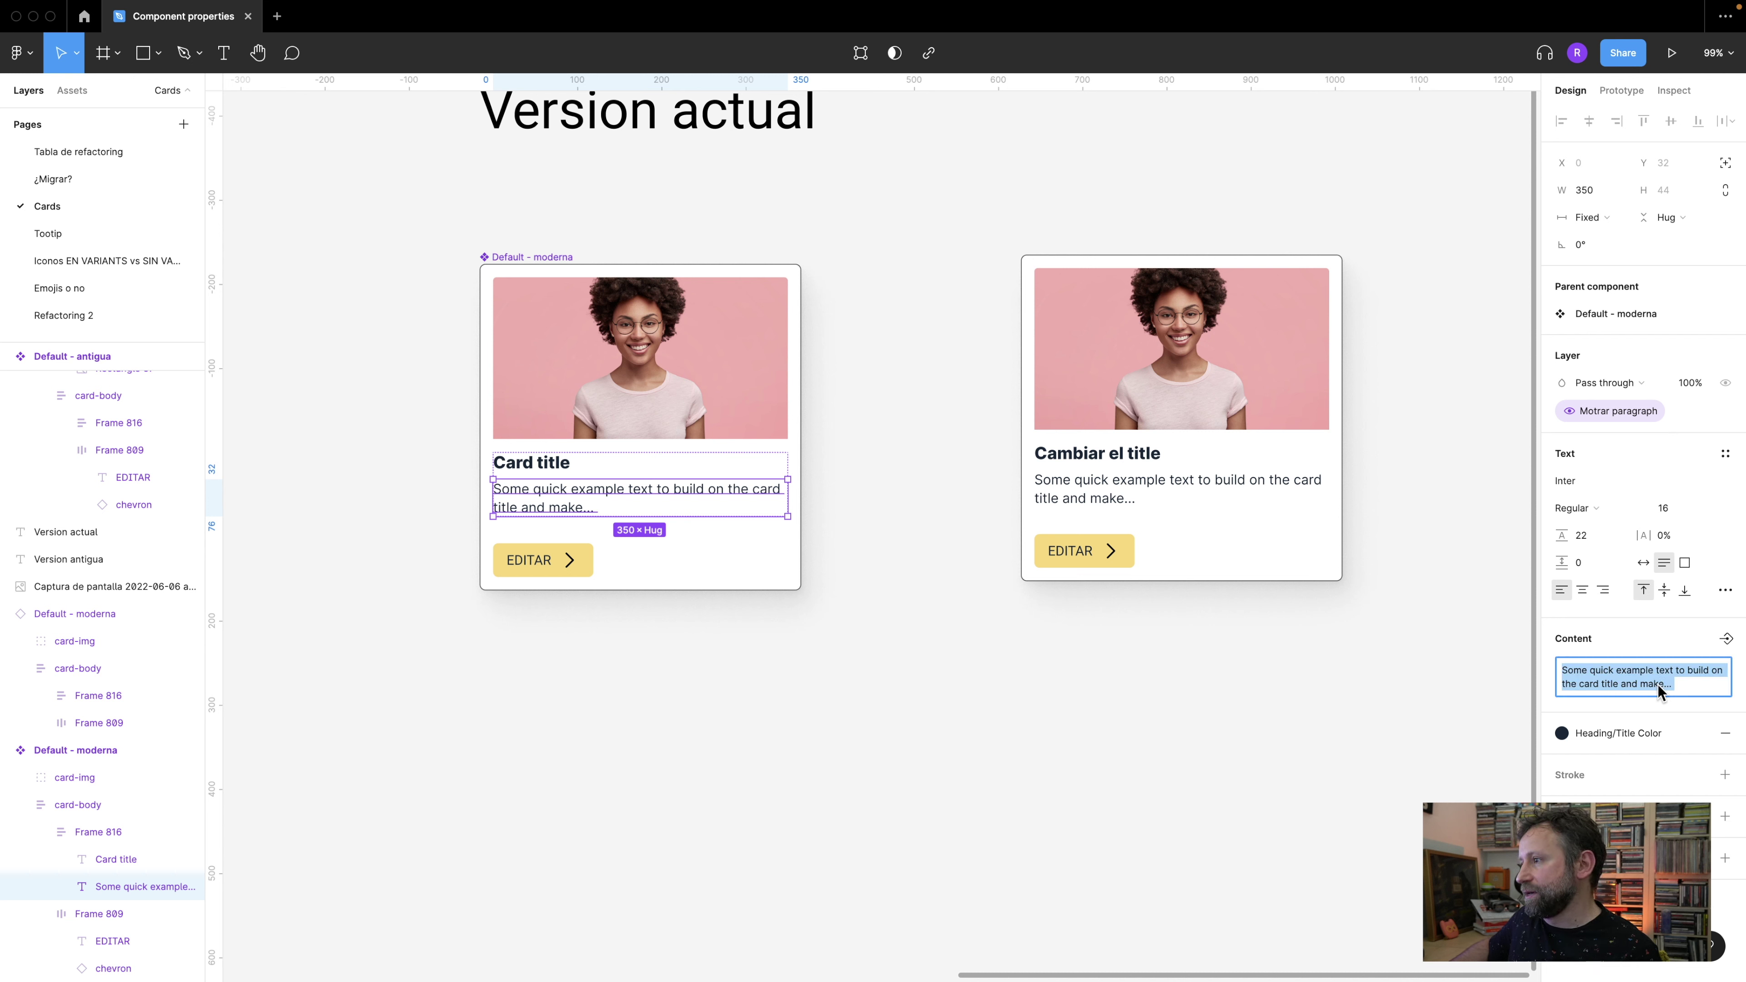
{"action": "left_click", "coordinate": [1725, 640]}
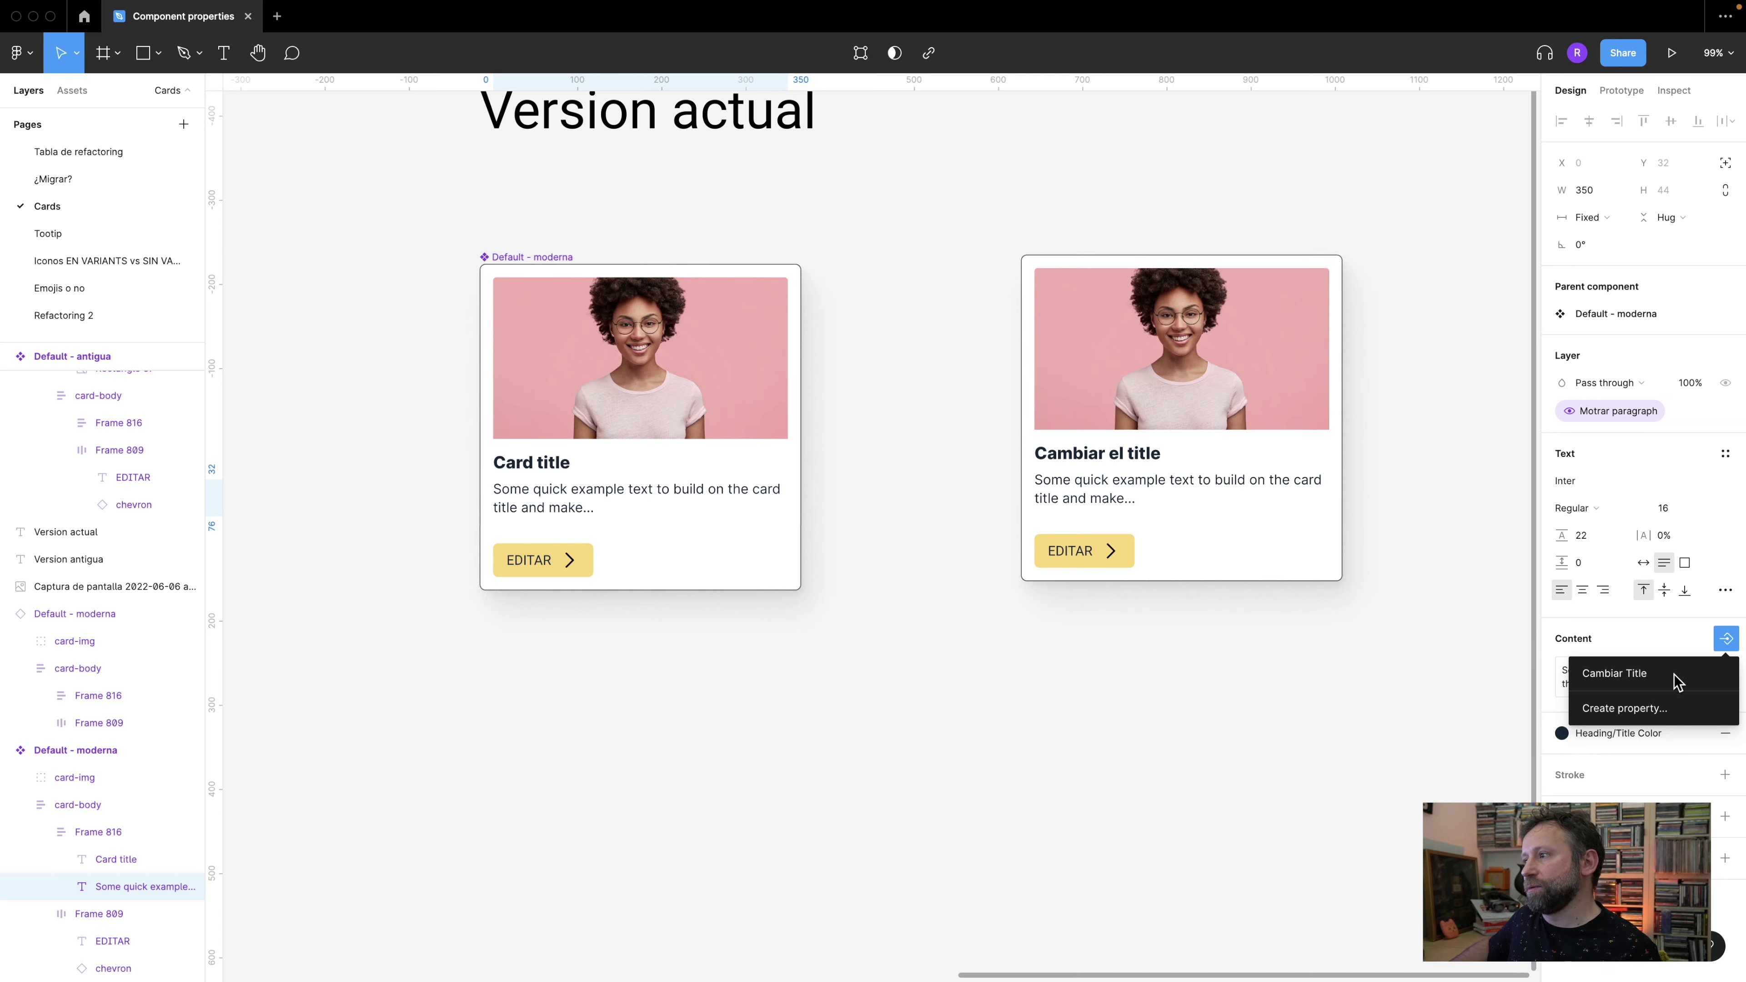
{"action": "left_click", "coordinate": [1650, 708]}
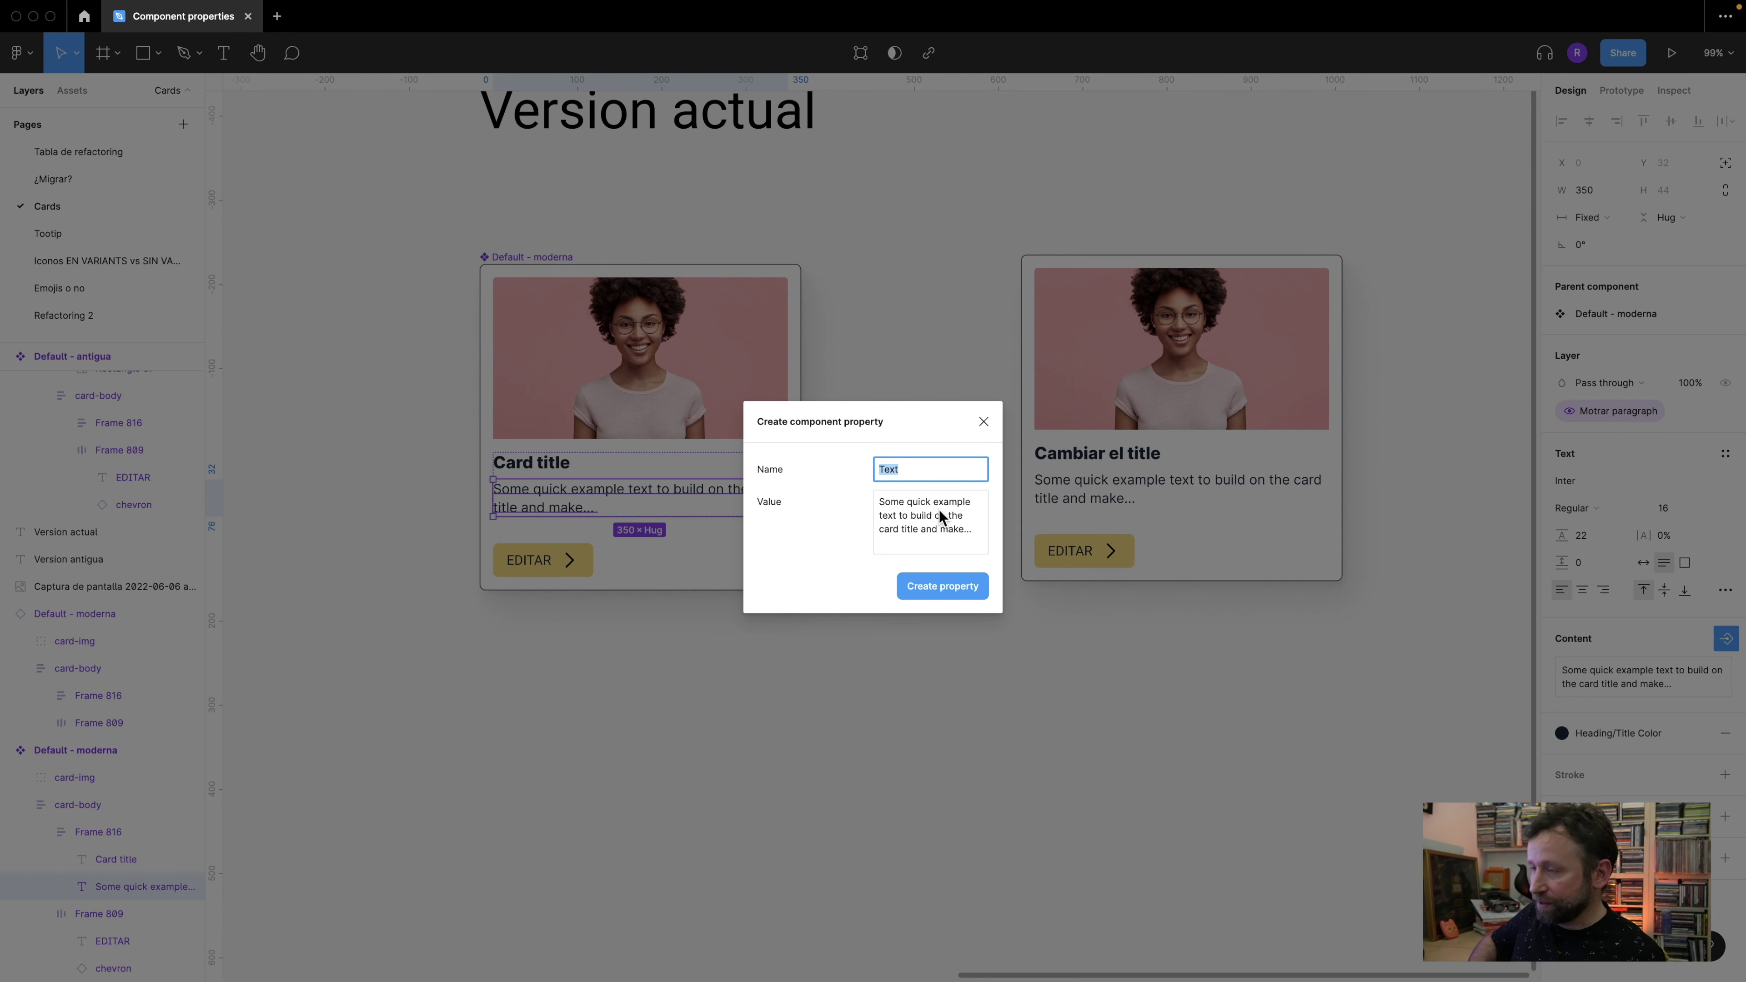
{"action": "key", "text": "BackSpace"}
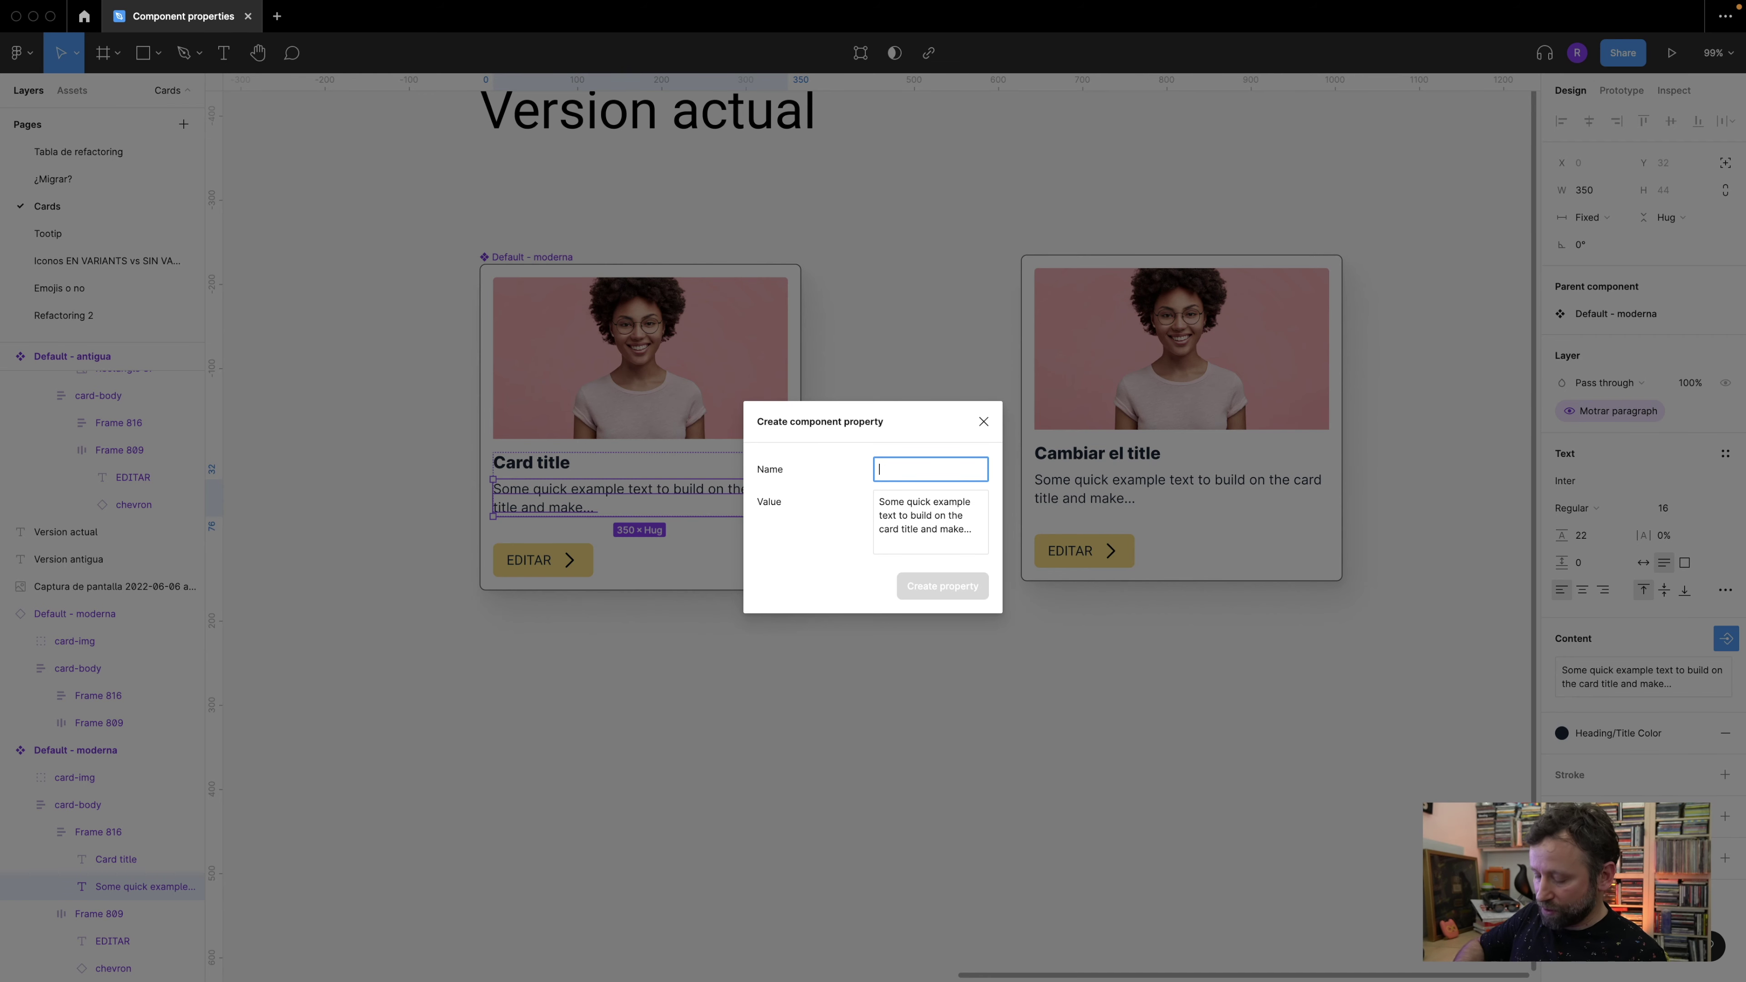
{"action": "type", "text": "Cambiar paragraph"}
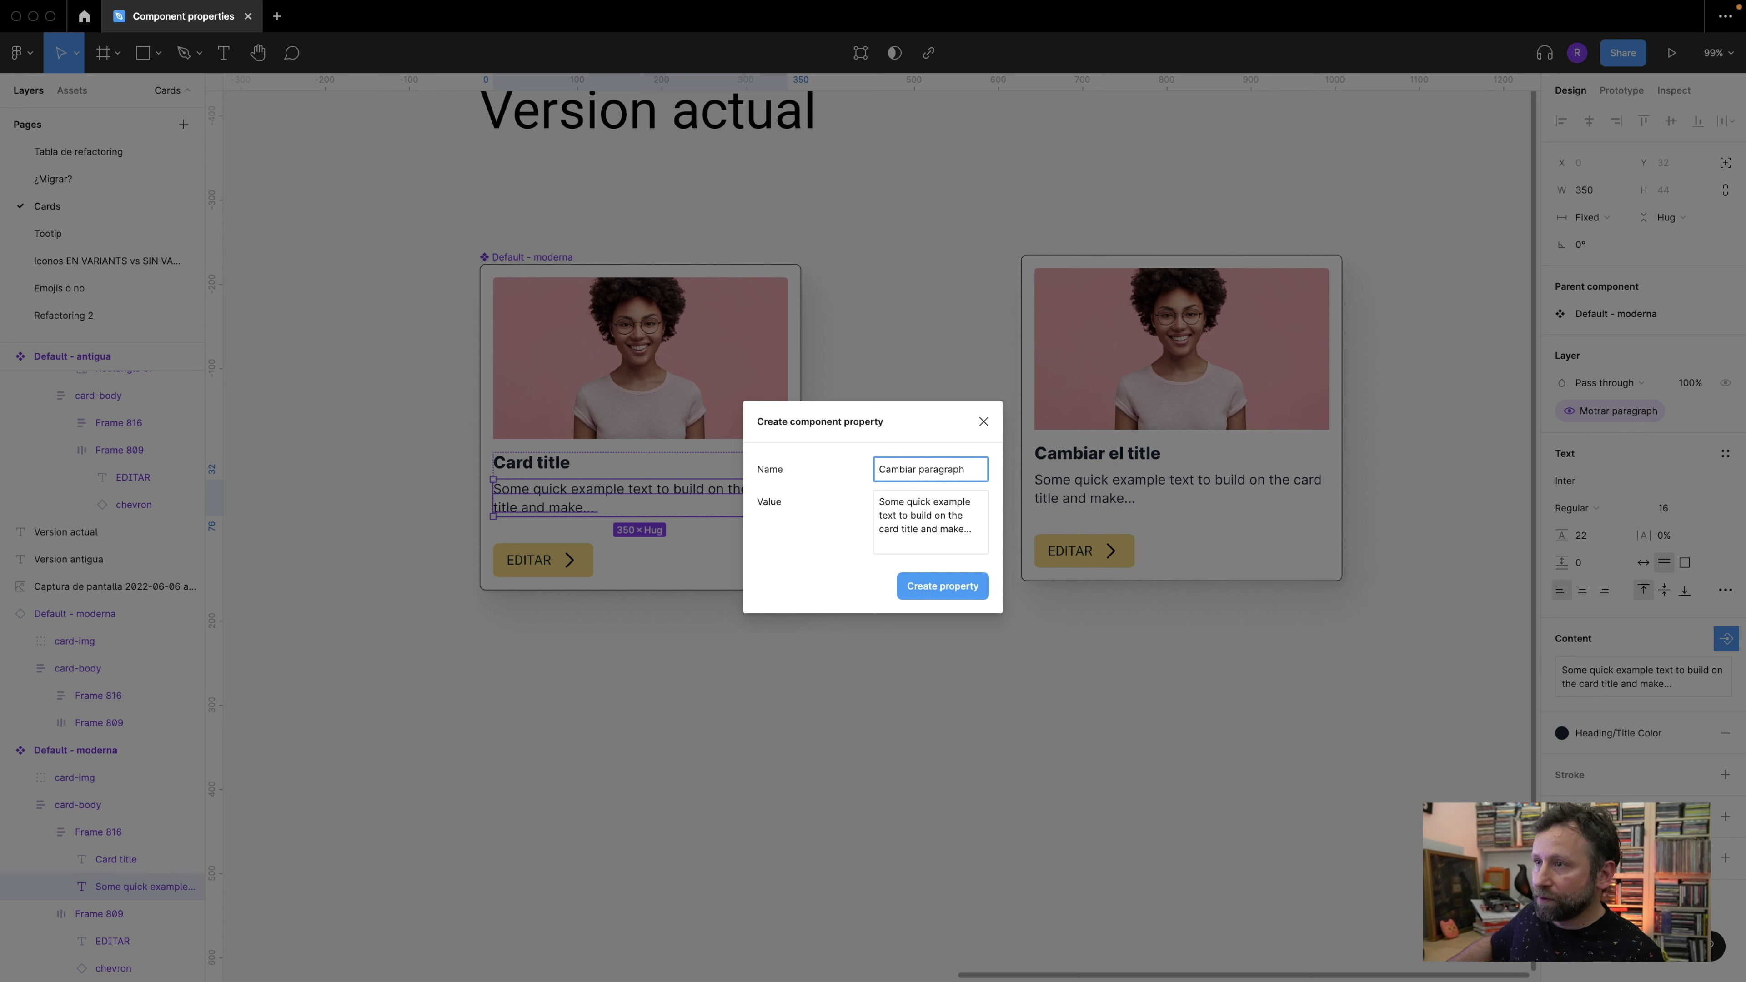
{"action": "left_click", "coordinate": [953, 586]}
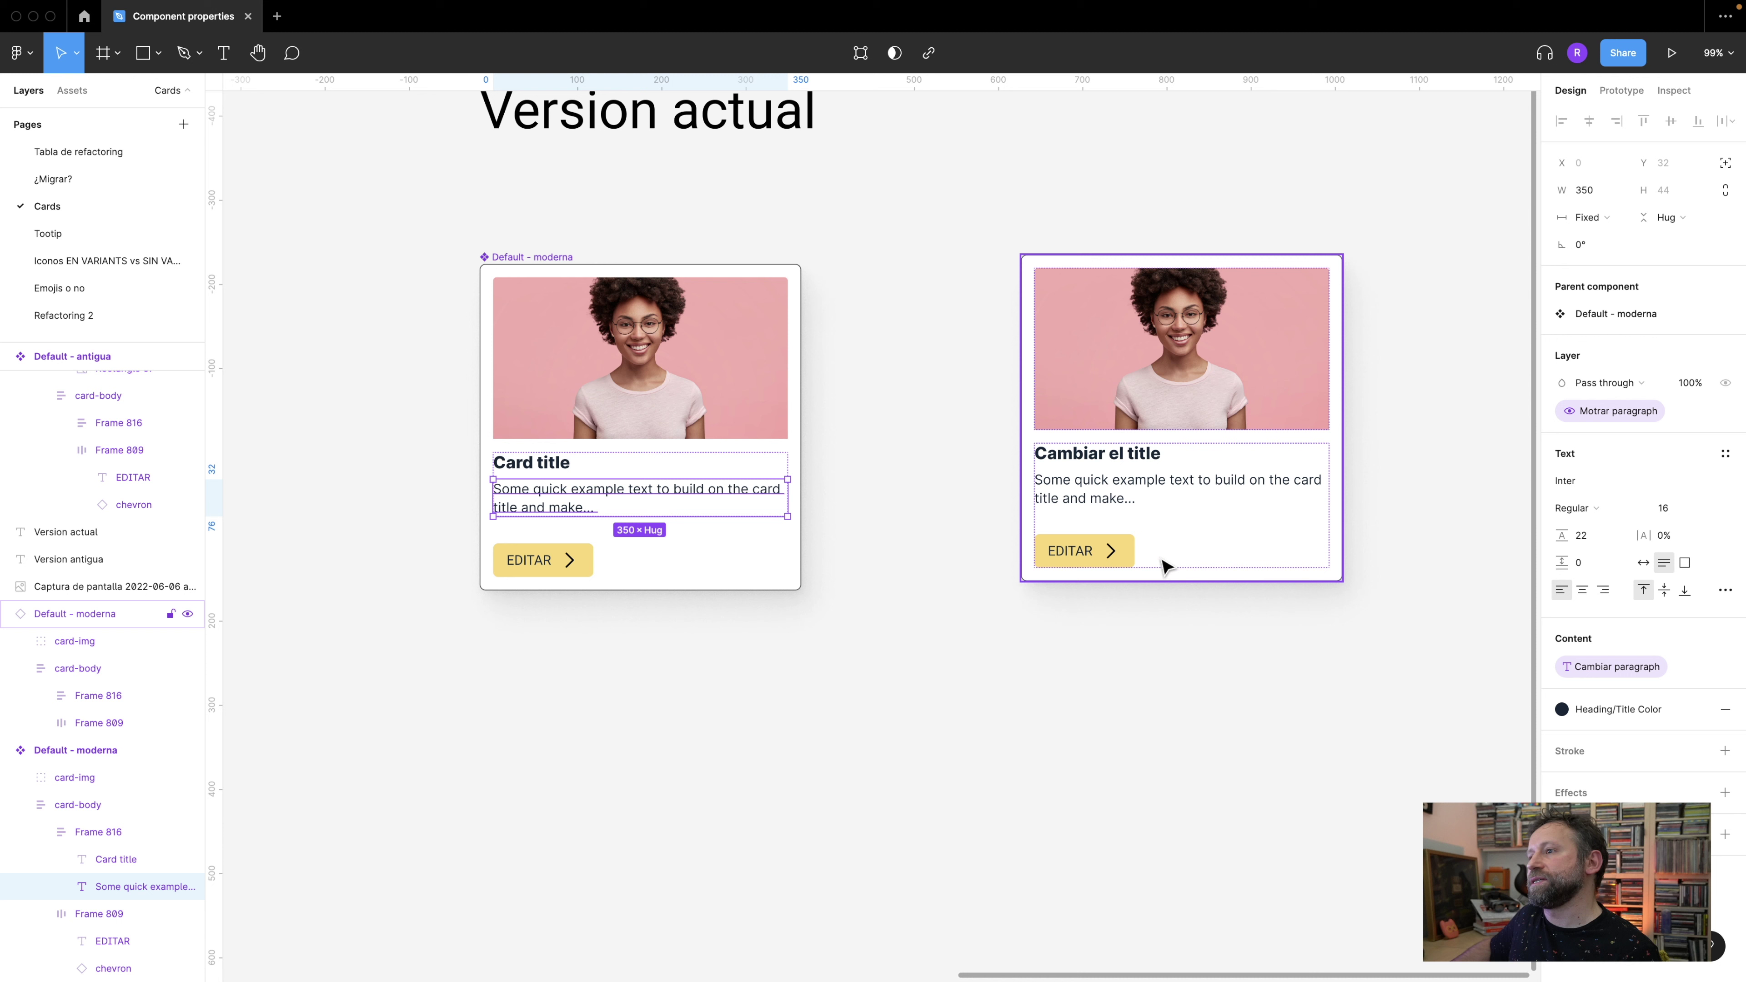
{"action": "left_click", "coordinate": [1630, 665]}
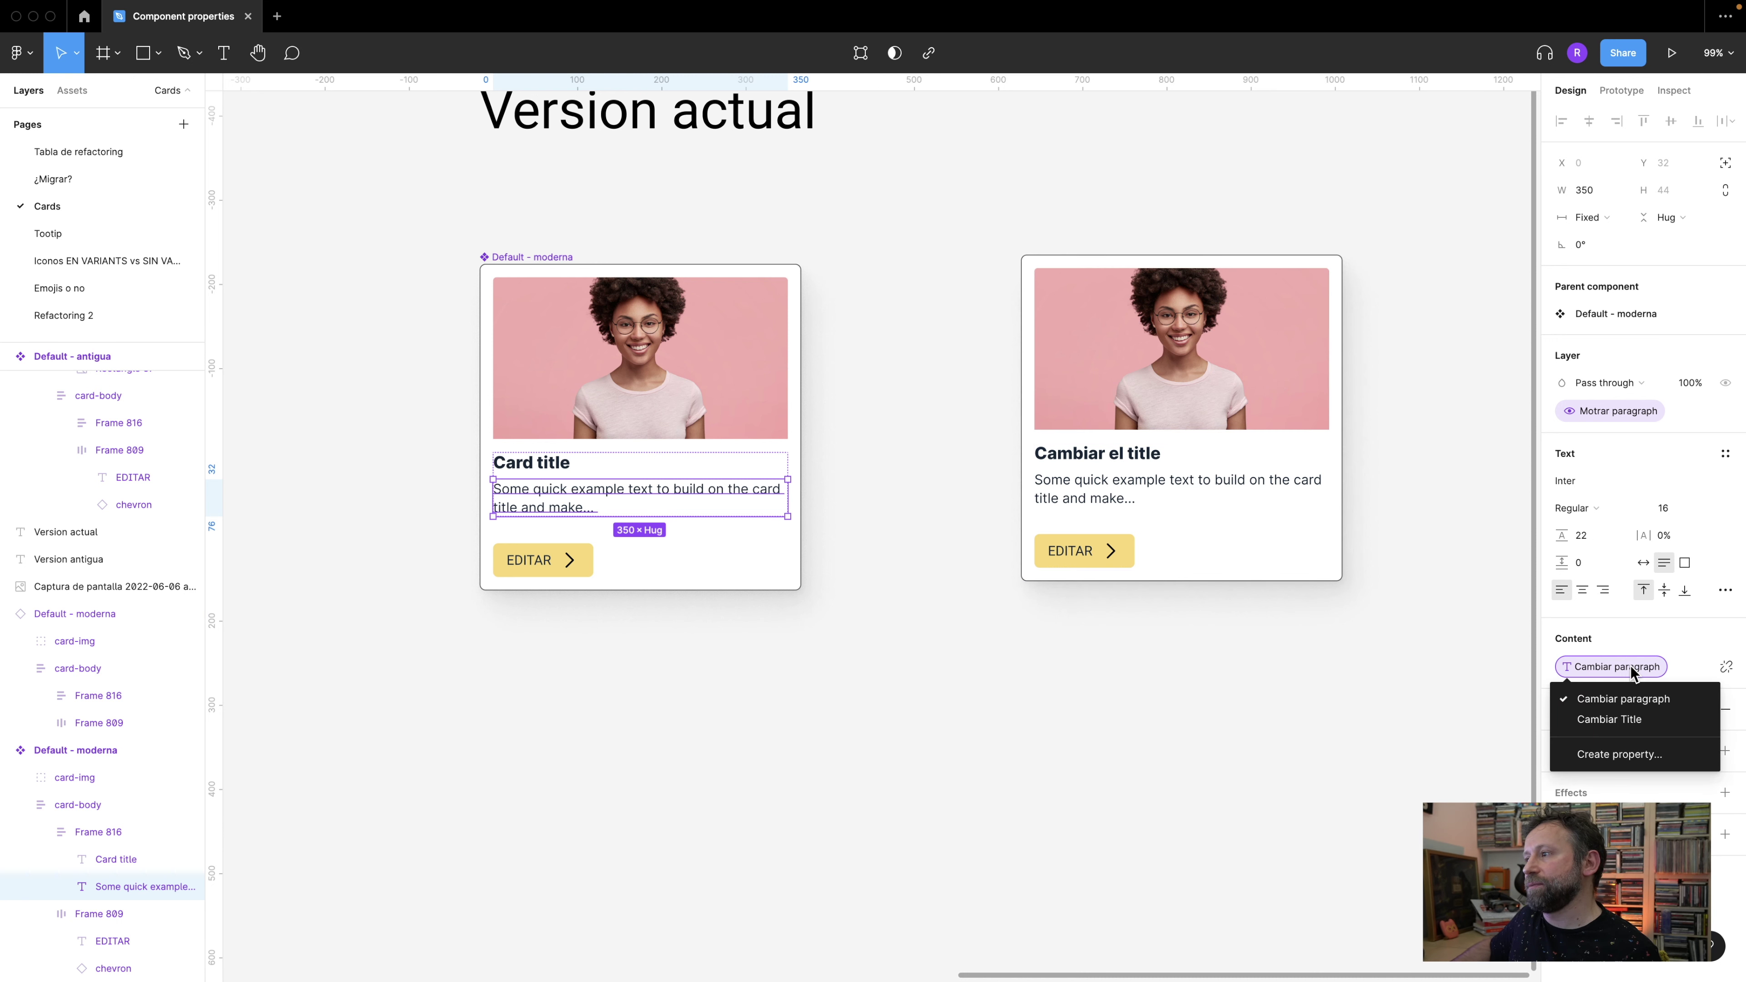
- Set the card instance's "Cambiar paragraph" property to "Some quick example text to build on the card title and make..." repeated three times
{"action": "left_click", "coordinate": [1631, 652]}
{"action": "left_click", "coordinate": [1205, 383]}
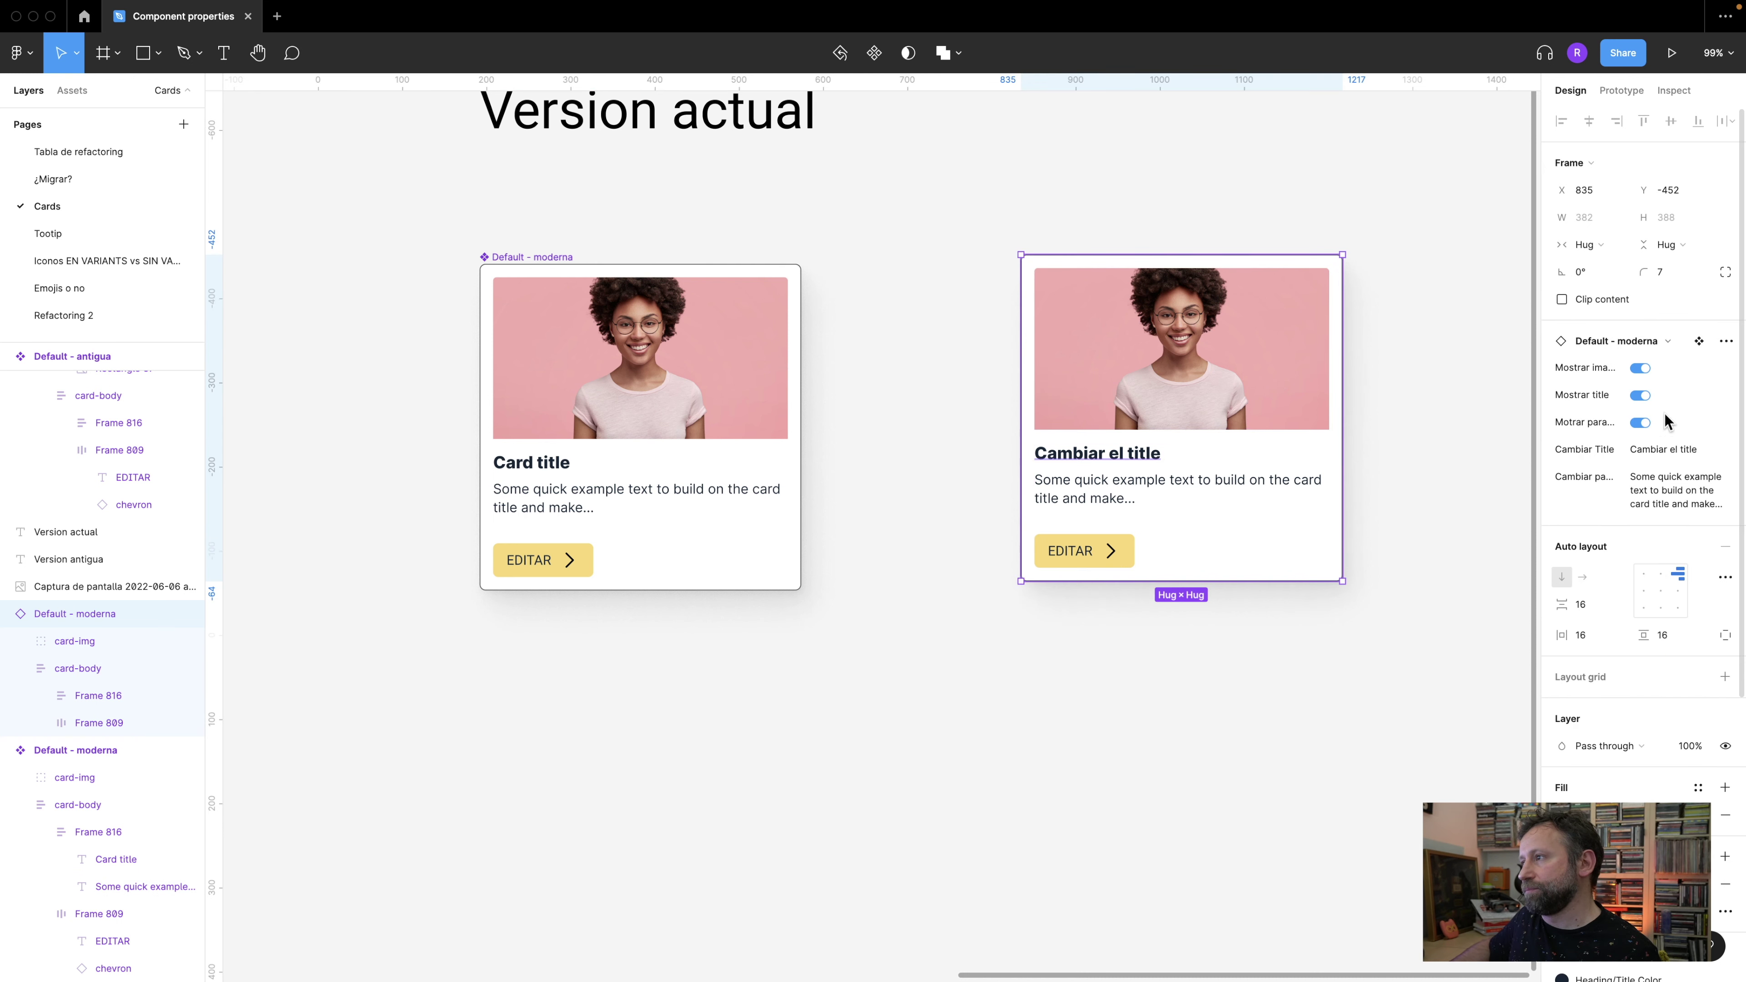
{"action": "left_click", "coordinate": [1661, 494]}
{"action": "key", "text": "super+c"}
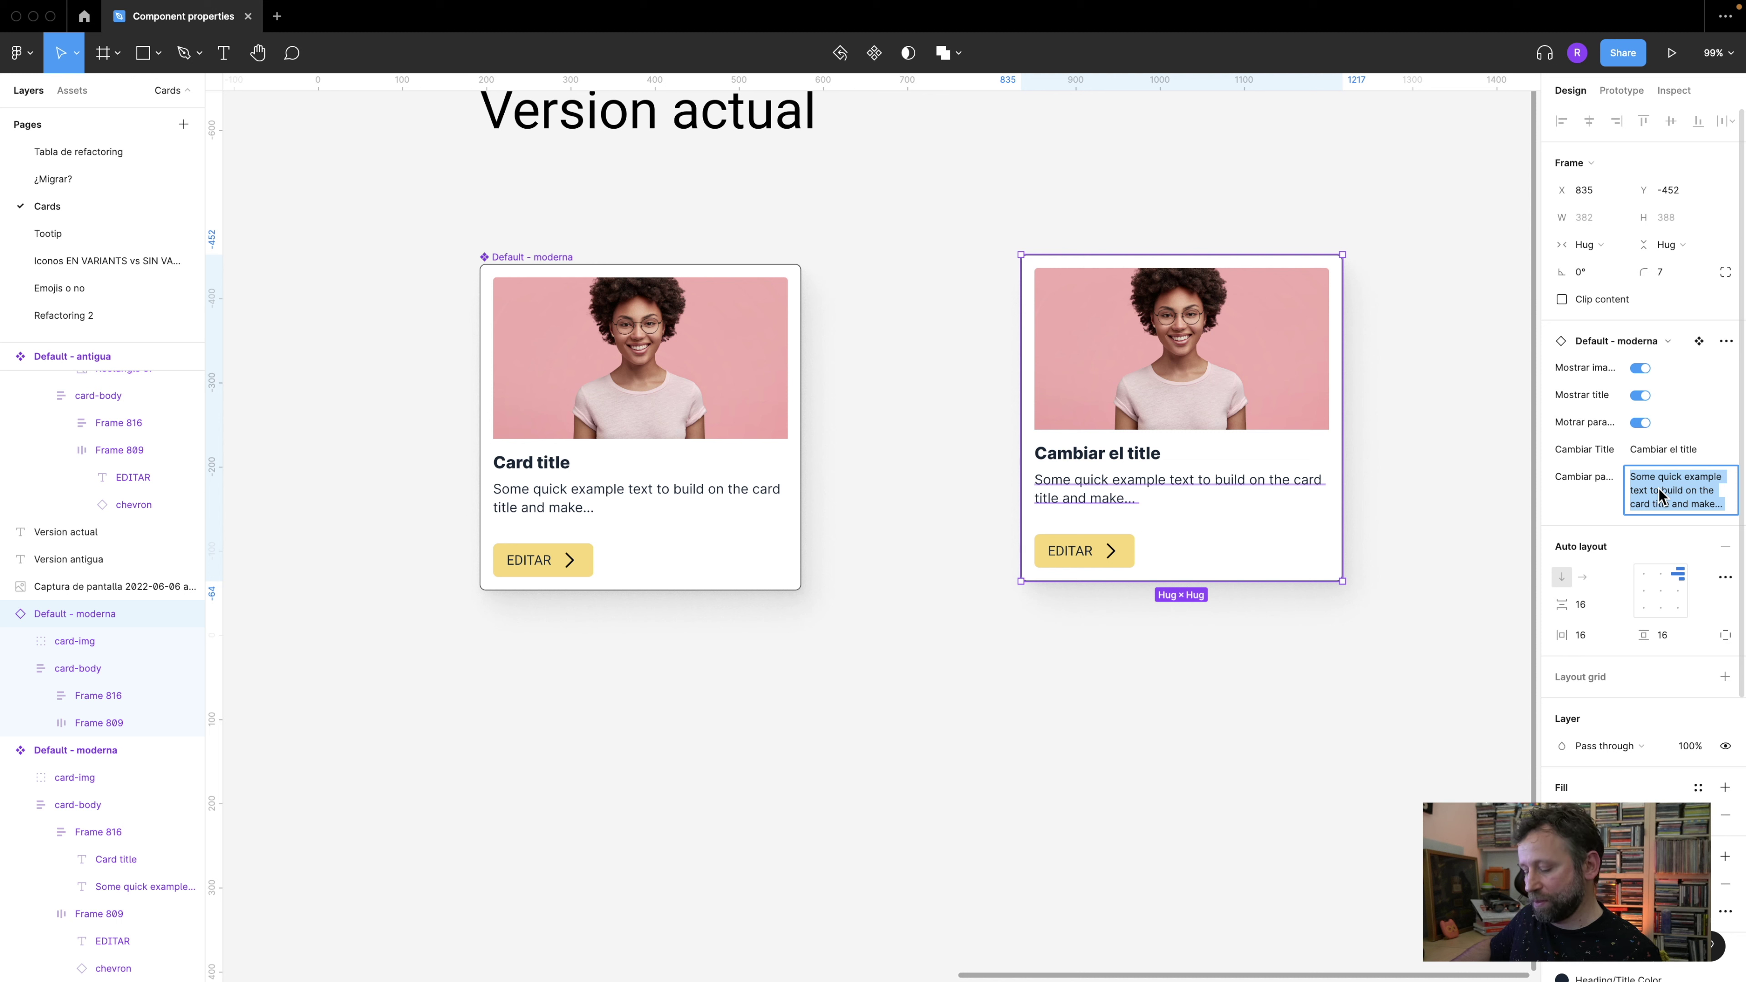
{"action": "key", "text": "Right"}
{"action": "key", "text": "super+v"}
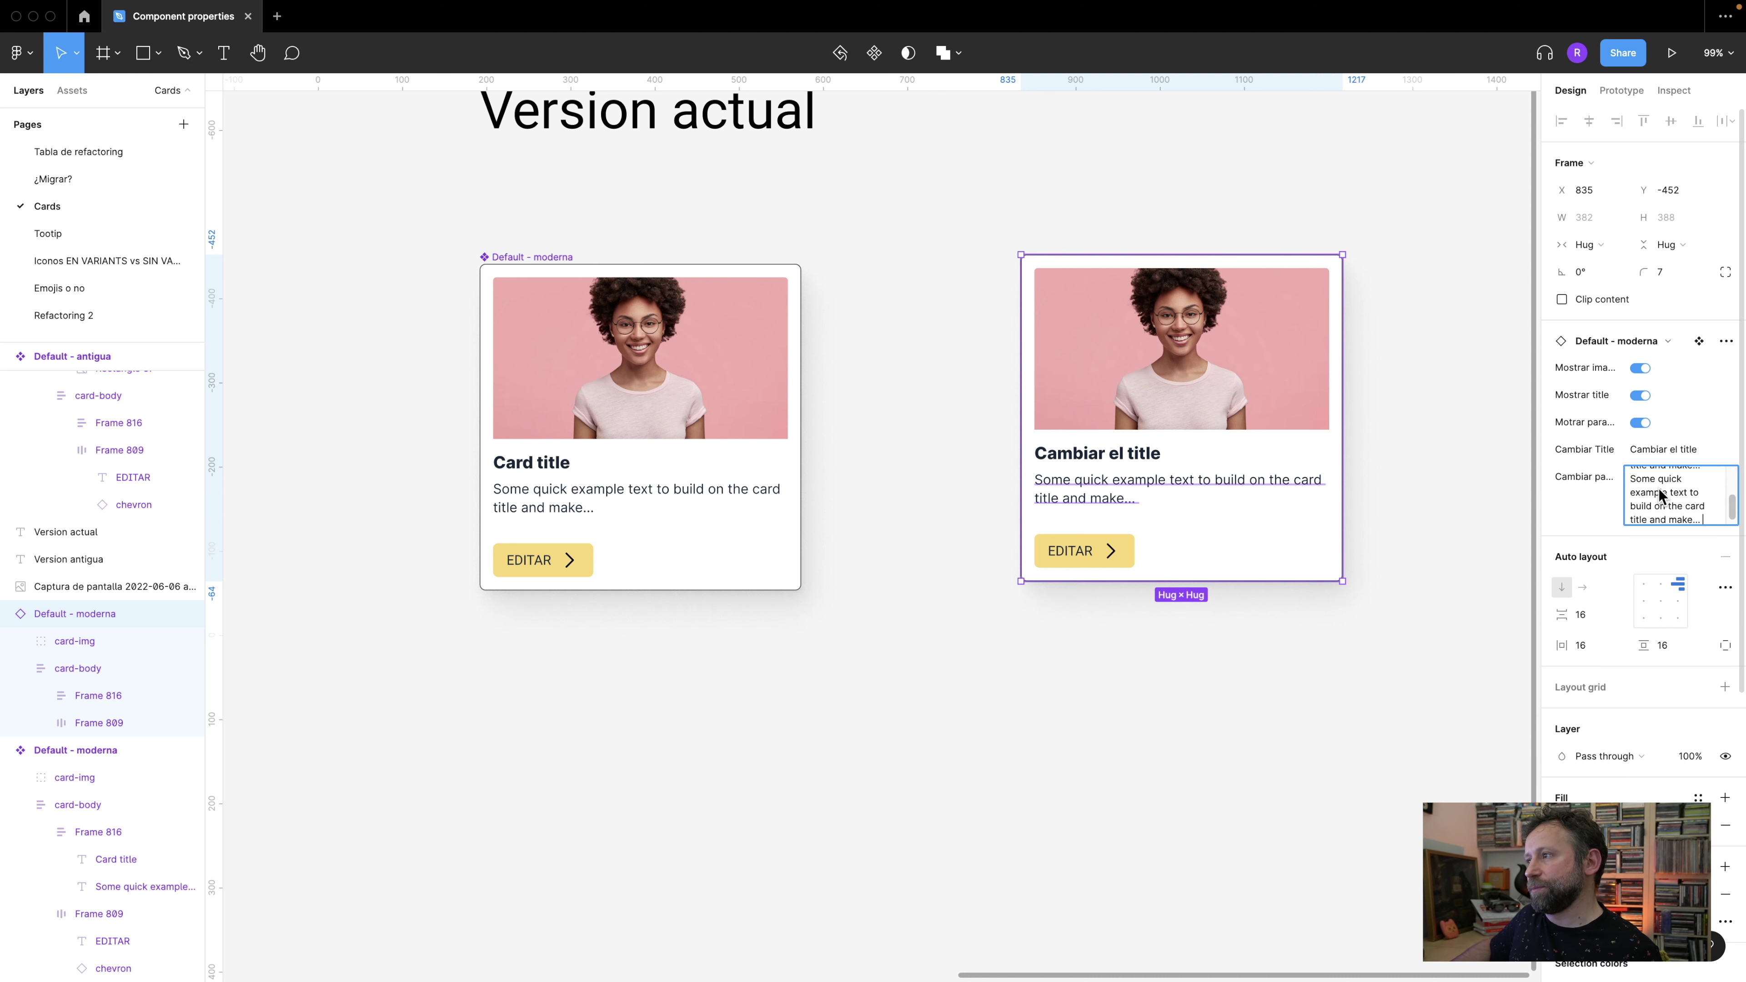
{"action": "left_click", "coordinate": [1395, 703]}
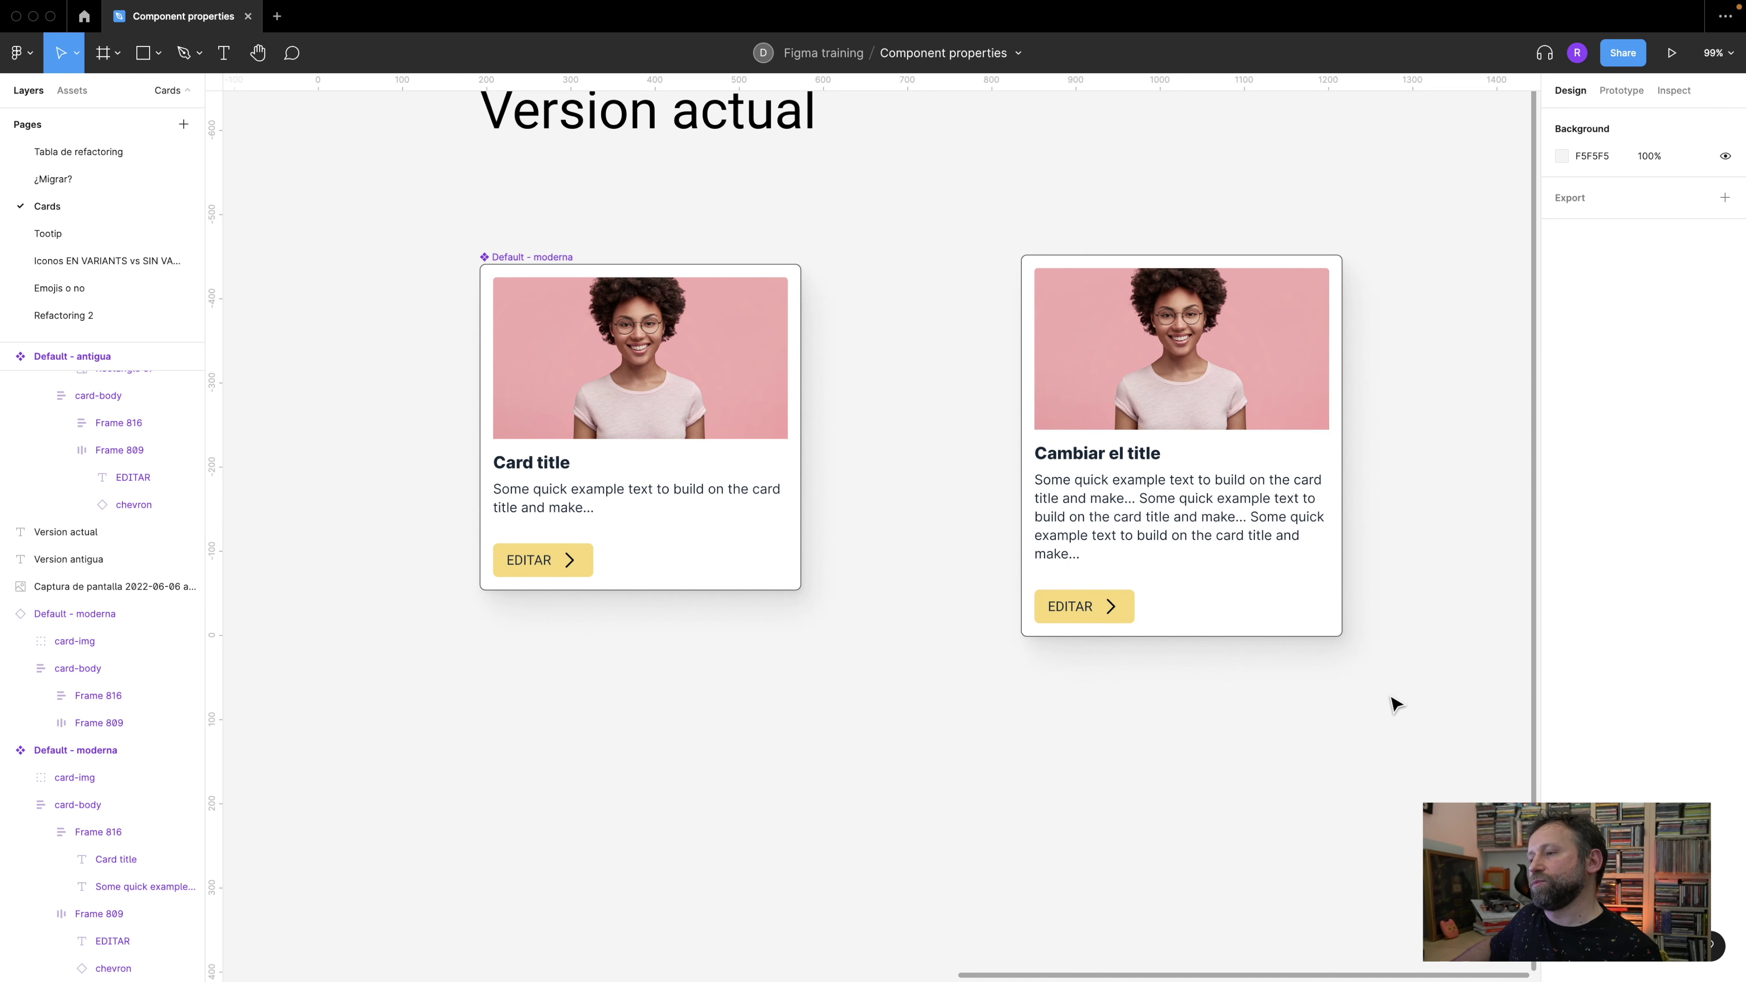
{"action": "left_click", "coordinate": [1243, 533]}
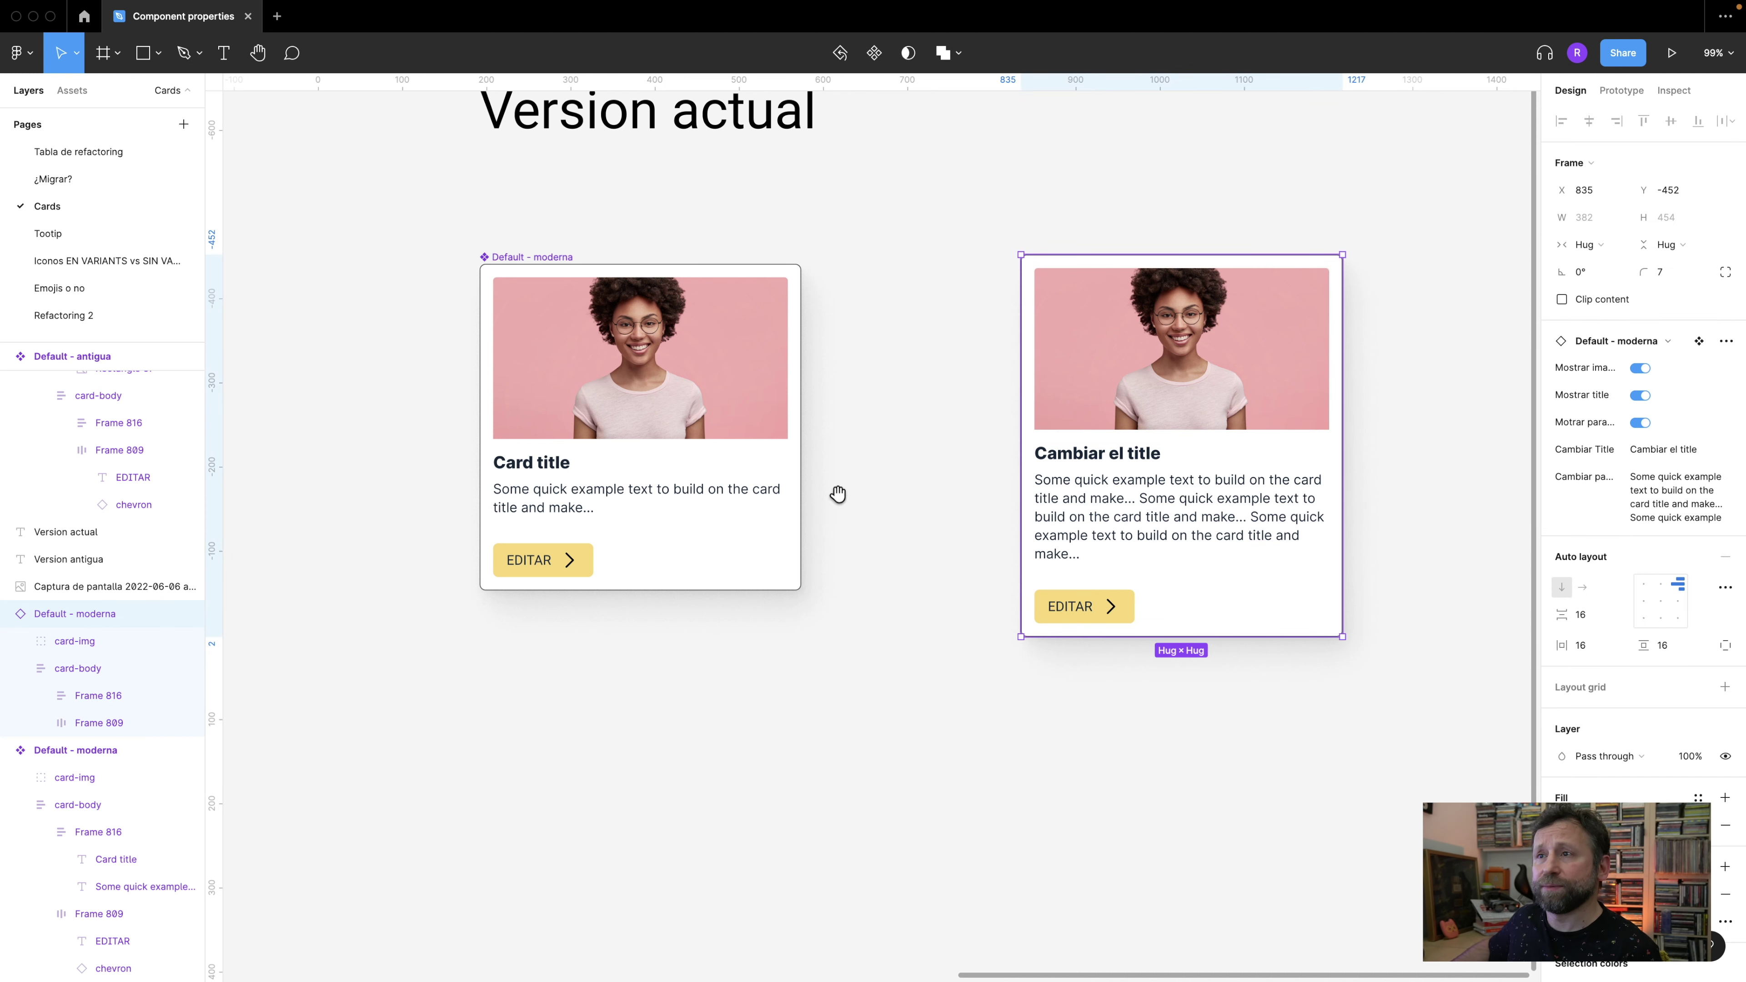
- Examine the available property types in the "Create new property" reference image alongside the main card and its instance
{"action": "scroll", "coordinate": [859, 474], "scroll_direction": "right", "scroll_amount": 2}
{"action": "scroll", "coordinate": [859, 473], "scroll_direction": "right", "scroll_amount": 1}
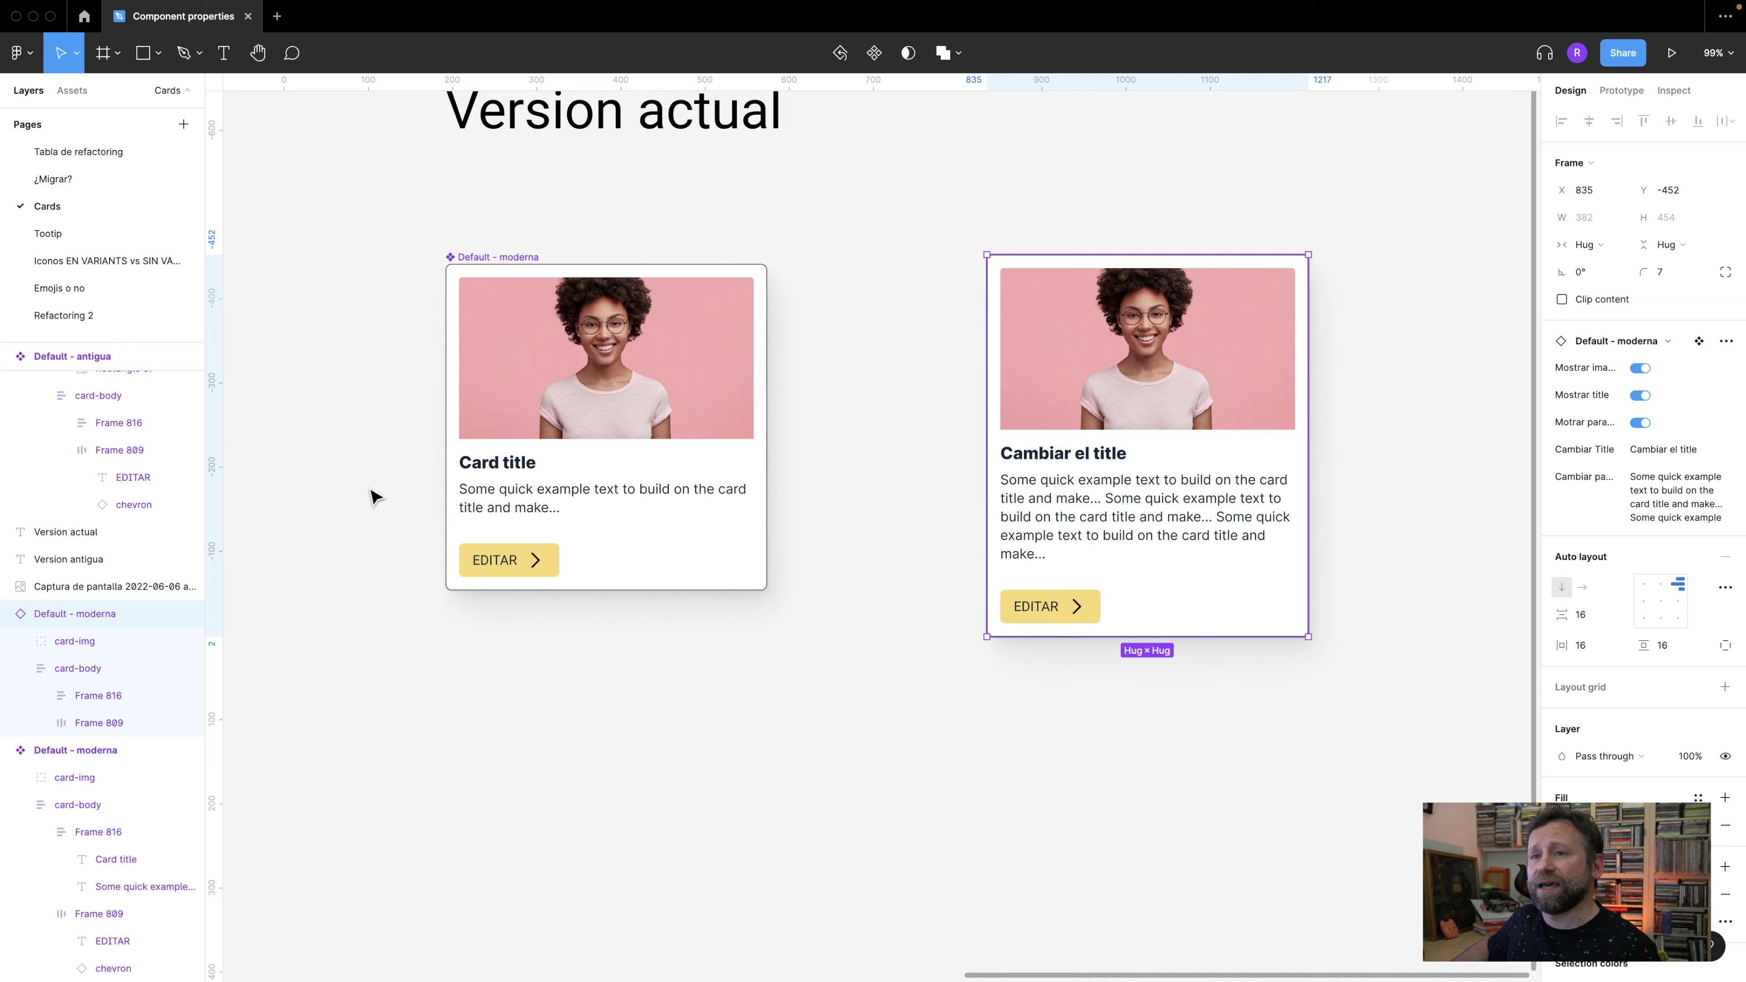
{"action": "scroll", "coordinate": [373, 488], "scroll_direction": "left", "scroll_amount": 15}
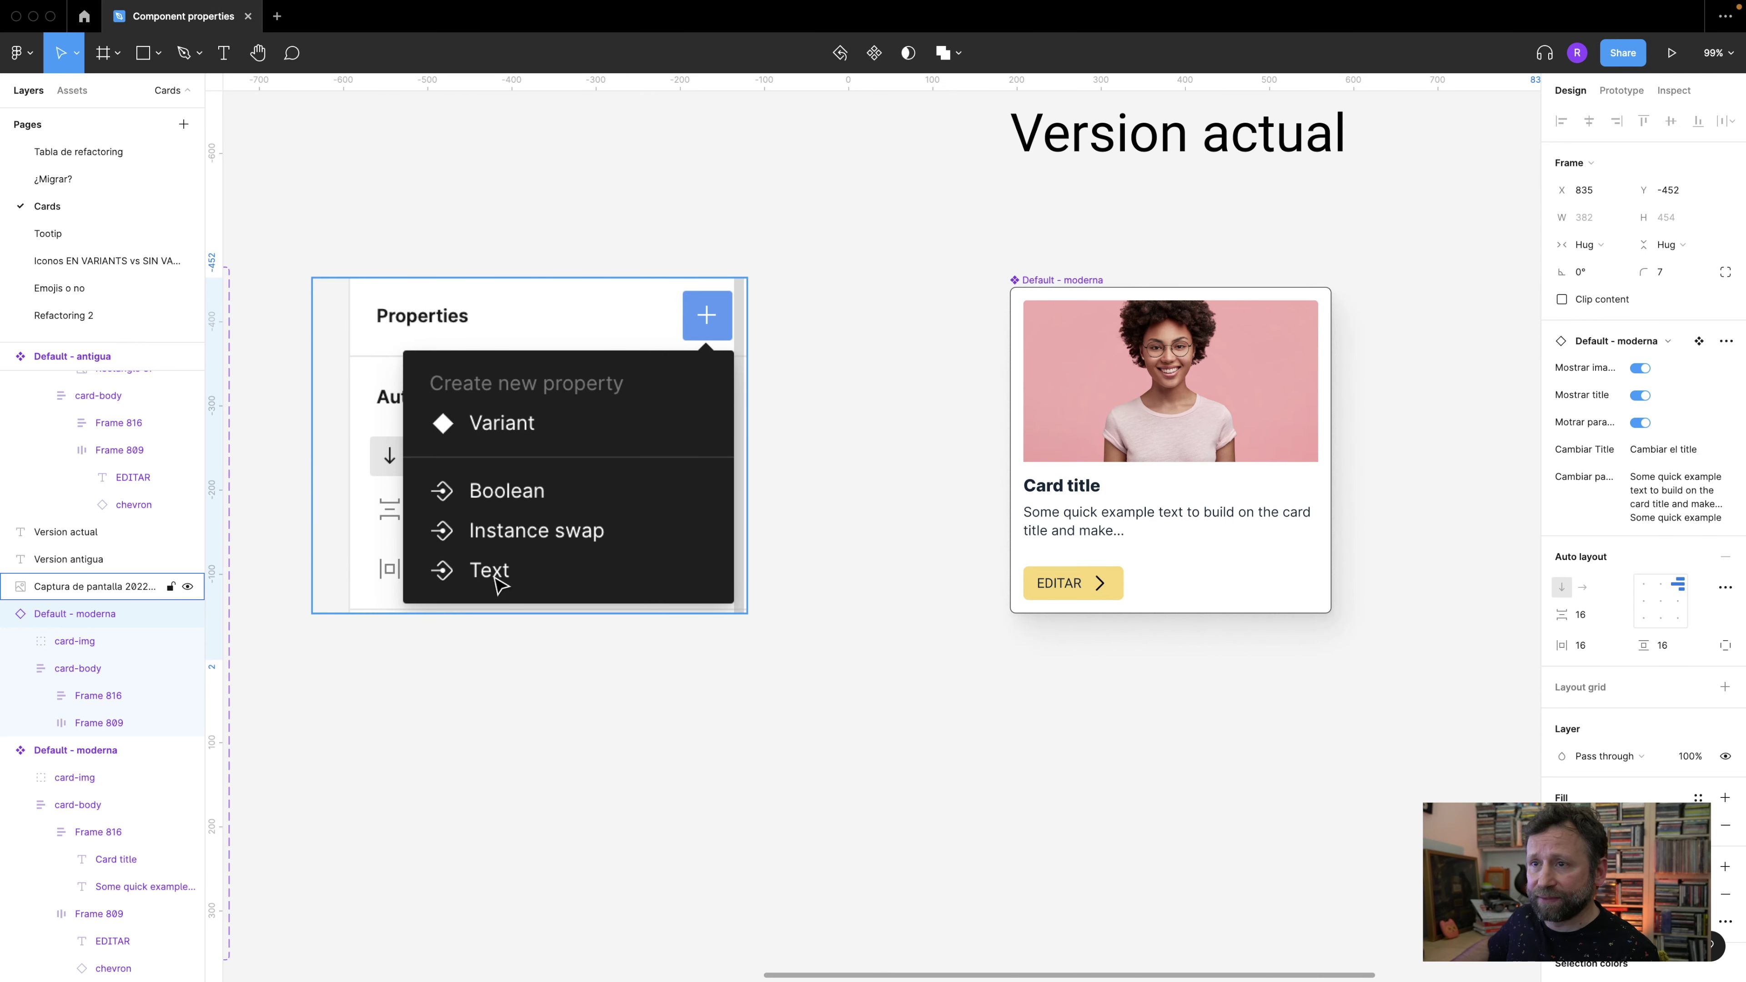
{"action": "scroll", "coordinate": [499, 581], "scroll_direction": "up", "scroll_amount": 2}
{"action": "scroll", "coordinate": [825, 619], "scroll_direction": "right", "scroll_amount": 10}
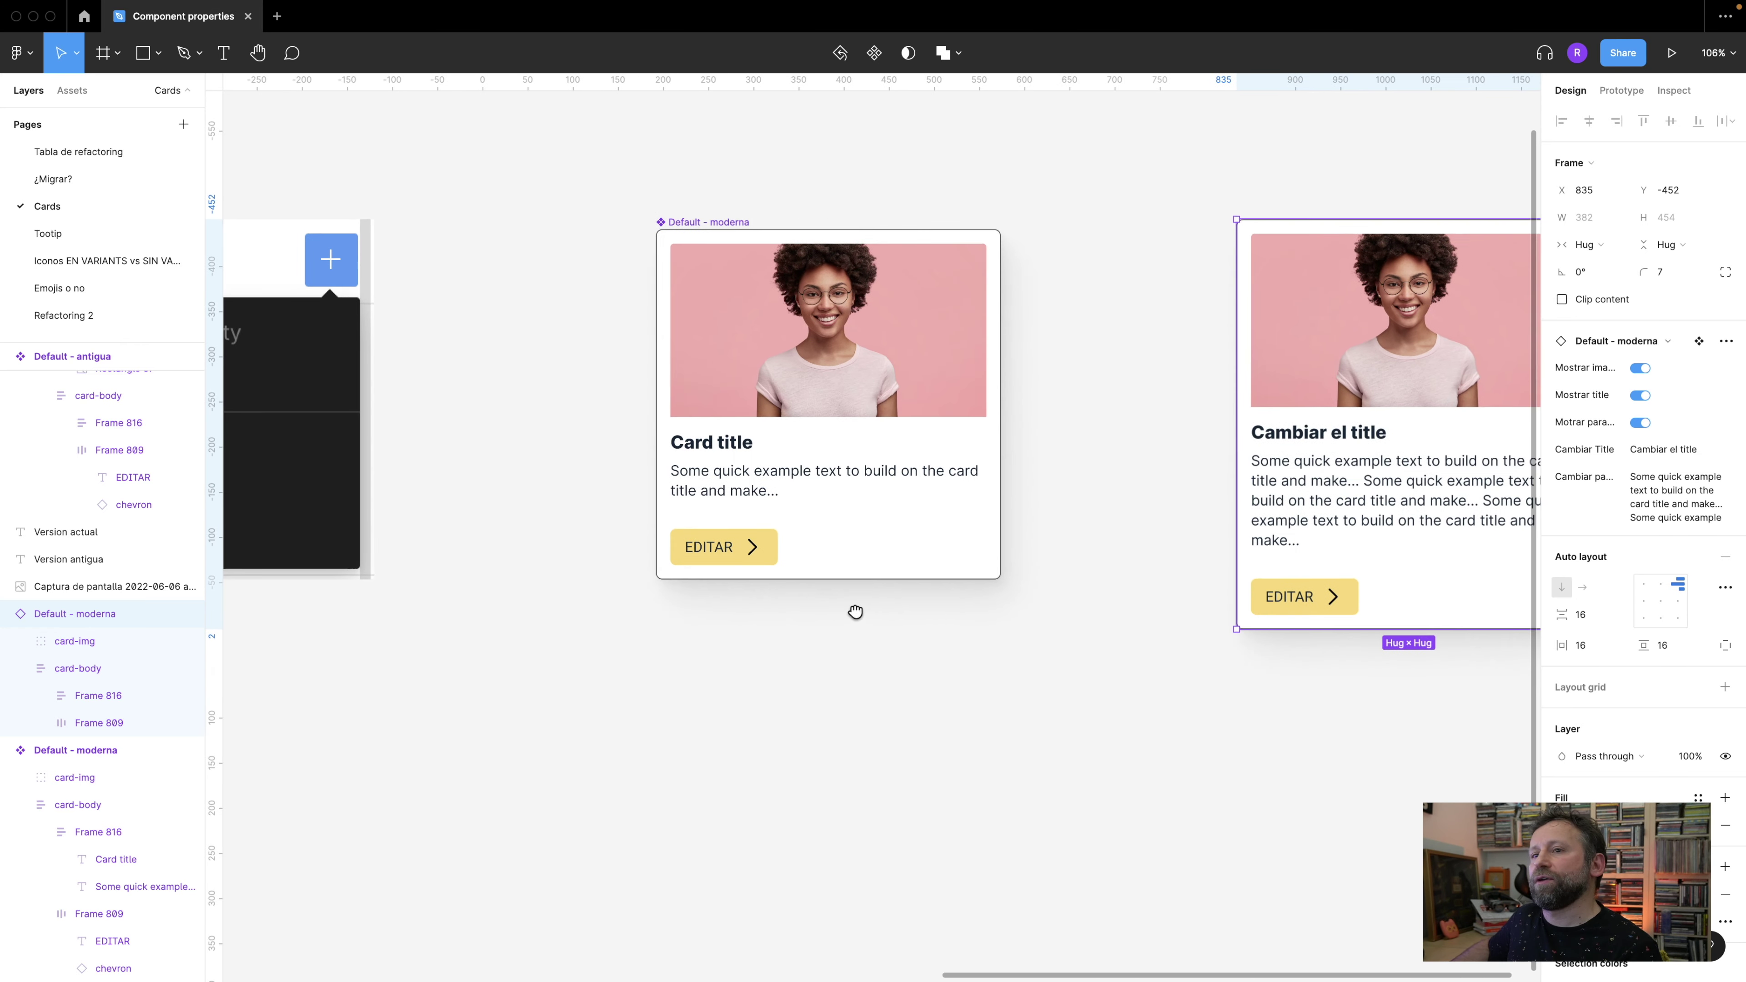
{"action": "scroll", "coordinate": [818, 612], "scroll_direction": "left", "scroll_amount": 6}
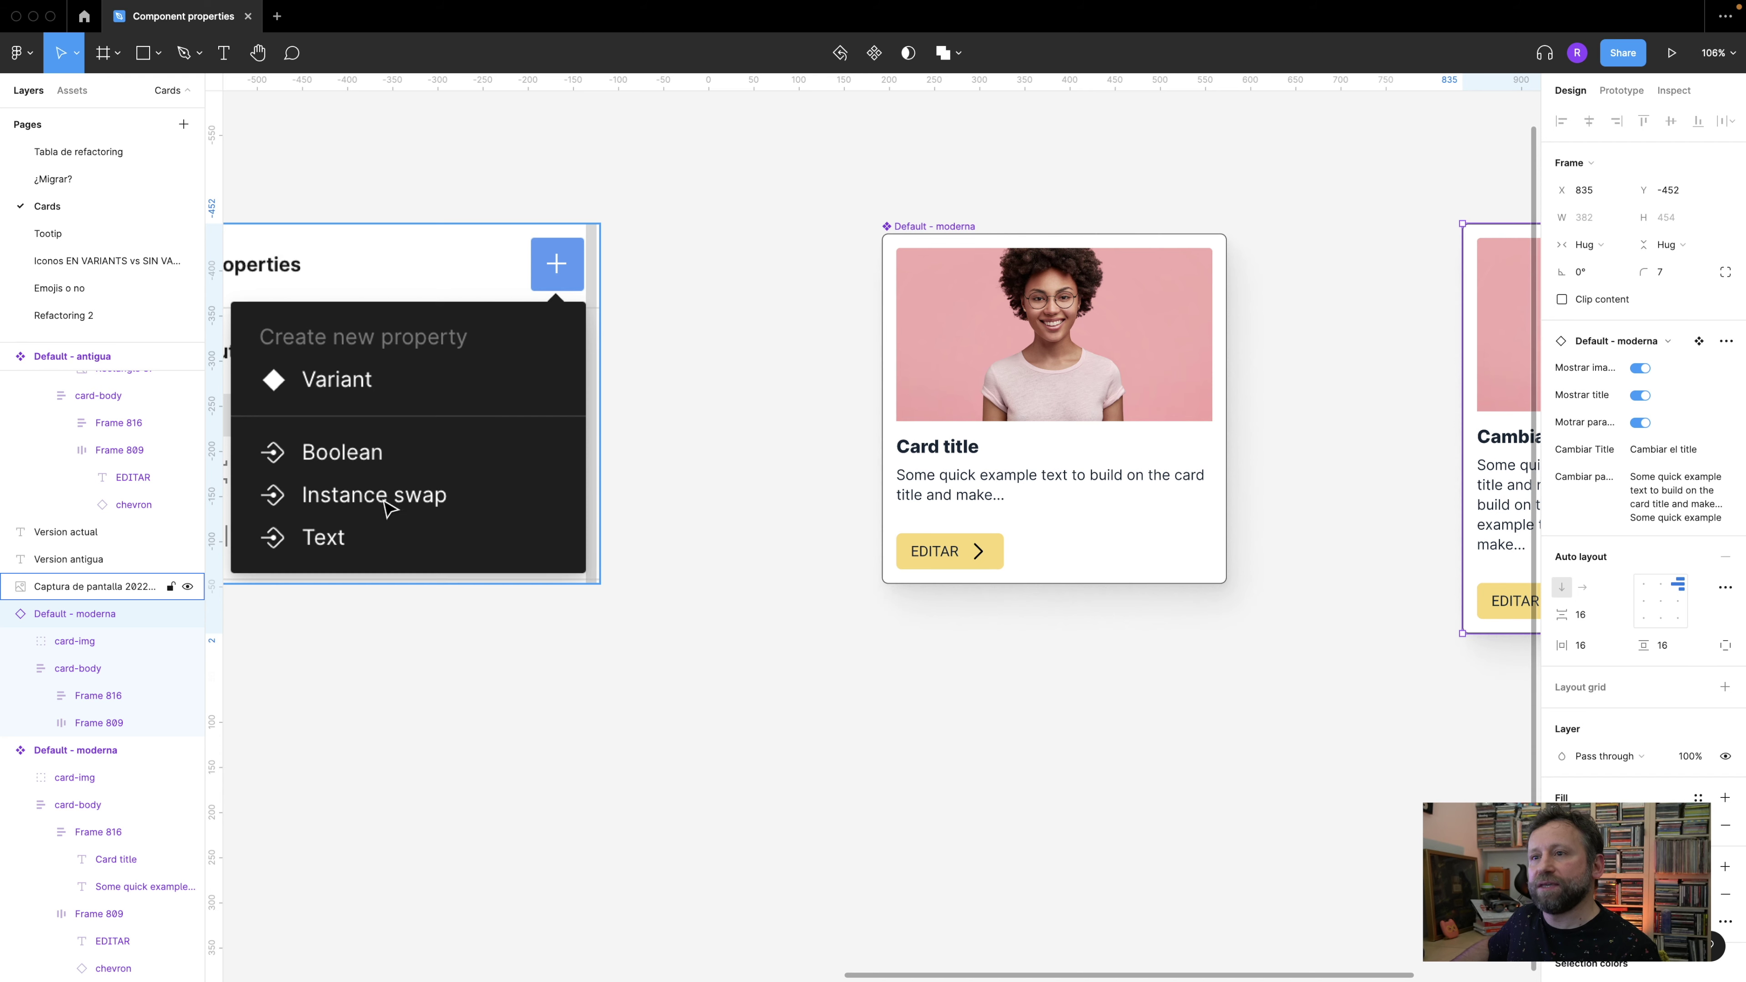
{"action": "left_click_drag", "start_coordinate": [1111, 573], "coordinate": [814, 572]}
{"action": "left_click_drag", "start_coordinate": [1142, 569], "coordinate": [1062, 554]}
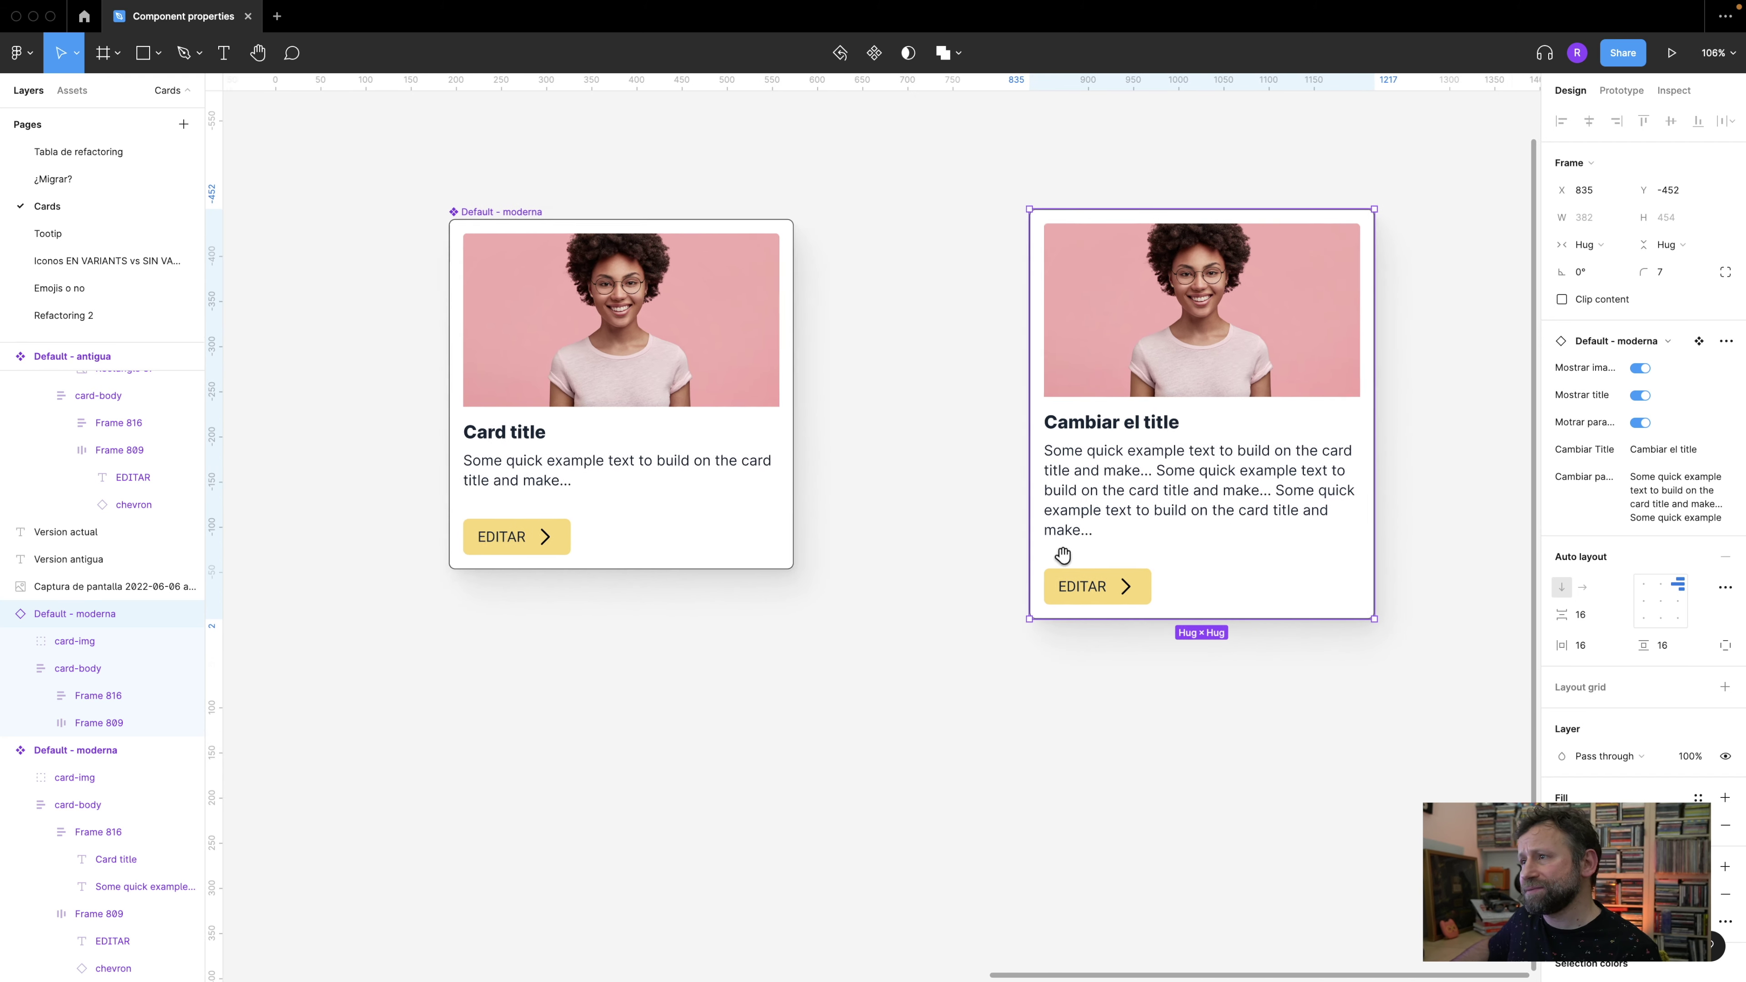
{"action": "scroll", "coordinate": [947, 576], "scroll_direction": "down", "scroll_amount": 2}
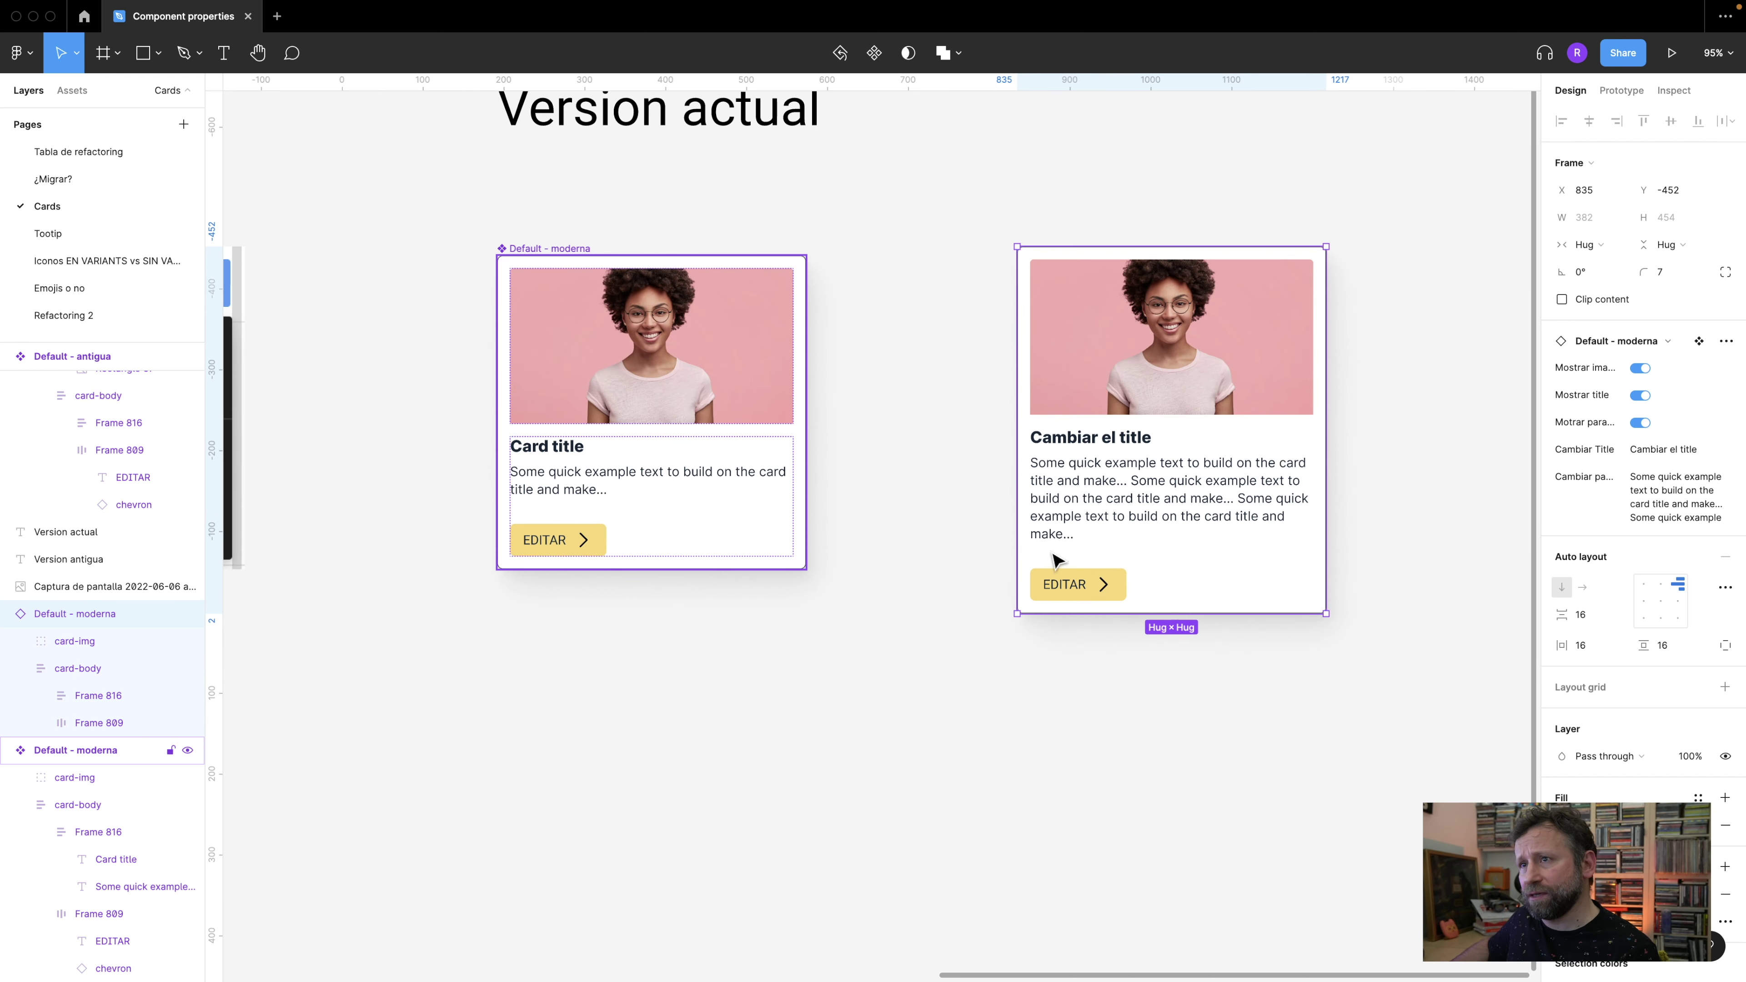
{"action": "scroll", "coordinate": [955, 505], "scroll_direction": "left", "scroll_amount": 4}
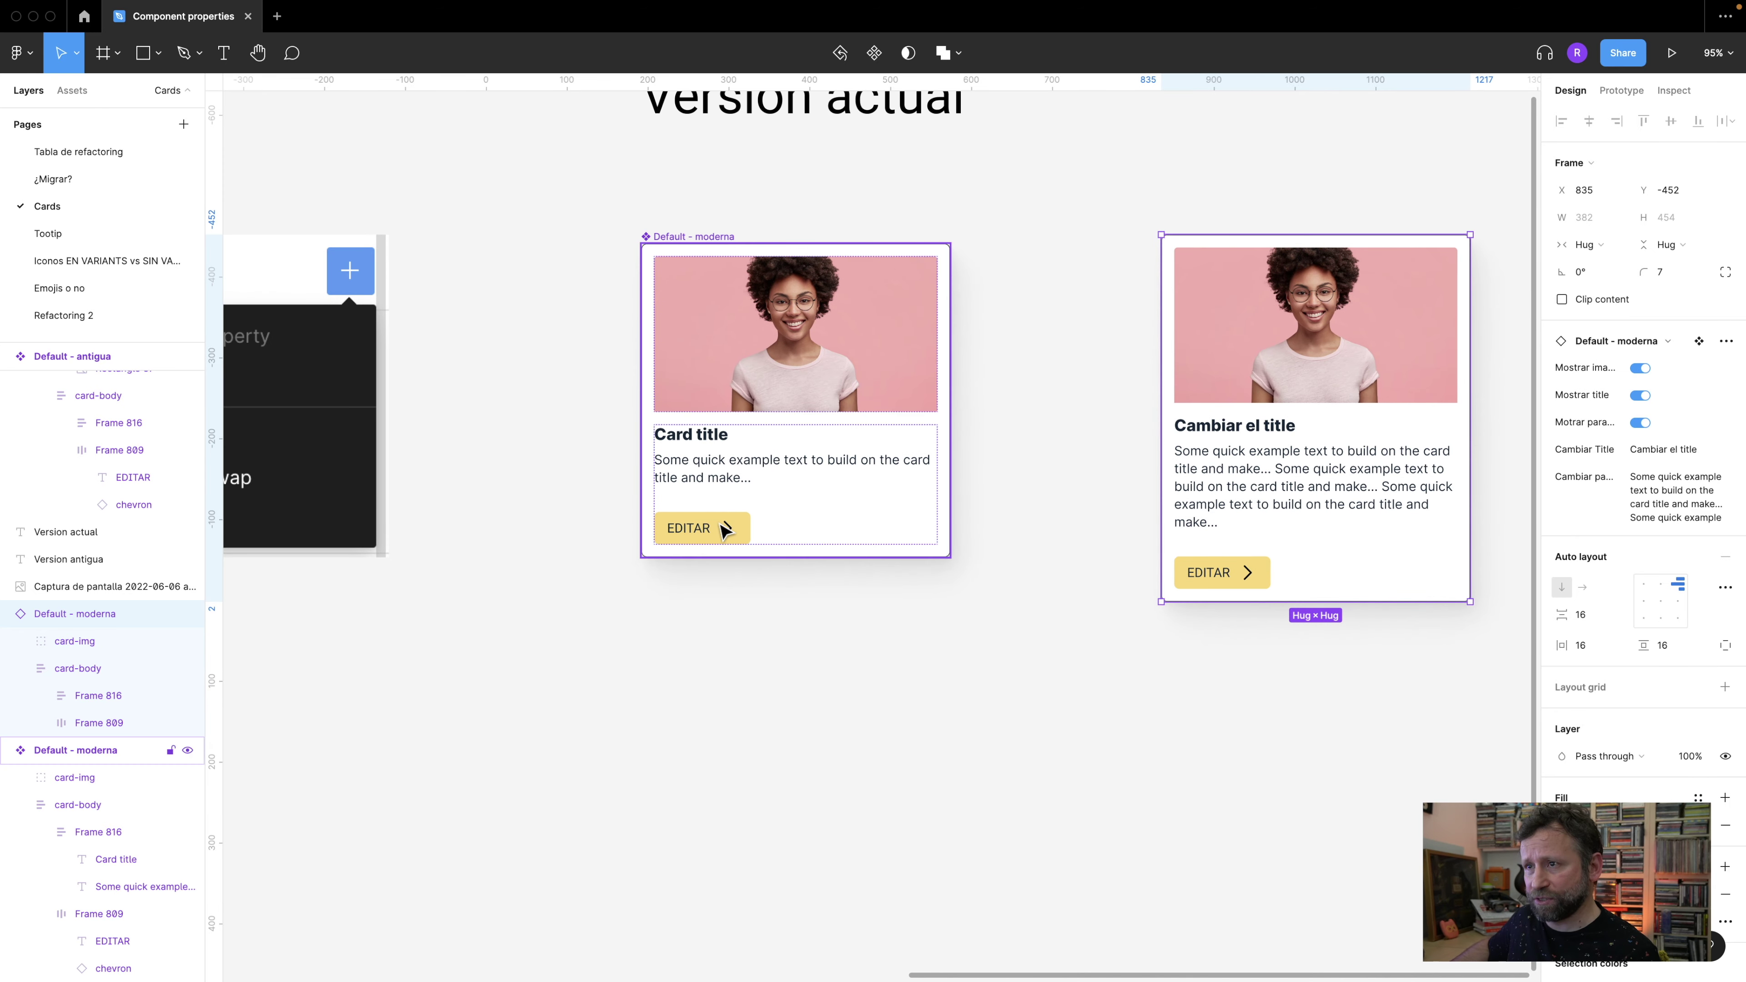
- Move the EDITAR button out of the "Default - moderna" main component onto the canvas below and make it a component
{"action": "left_click", "coordinate": [725, 530]}
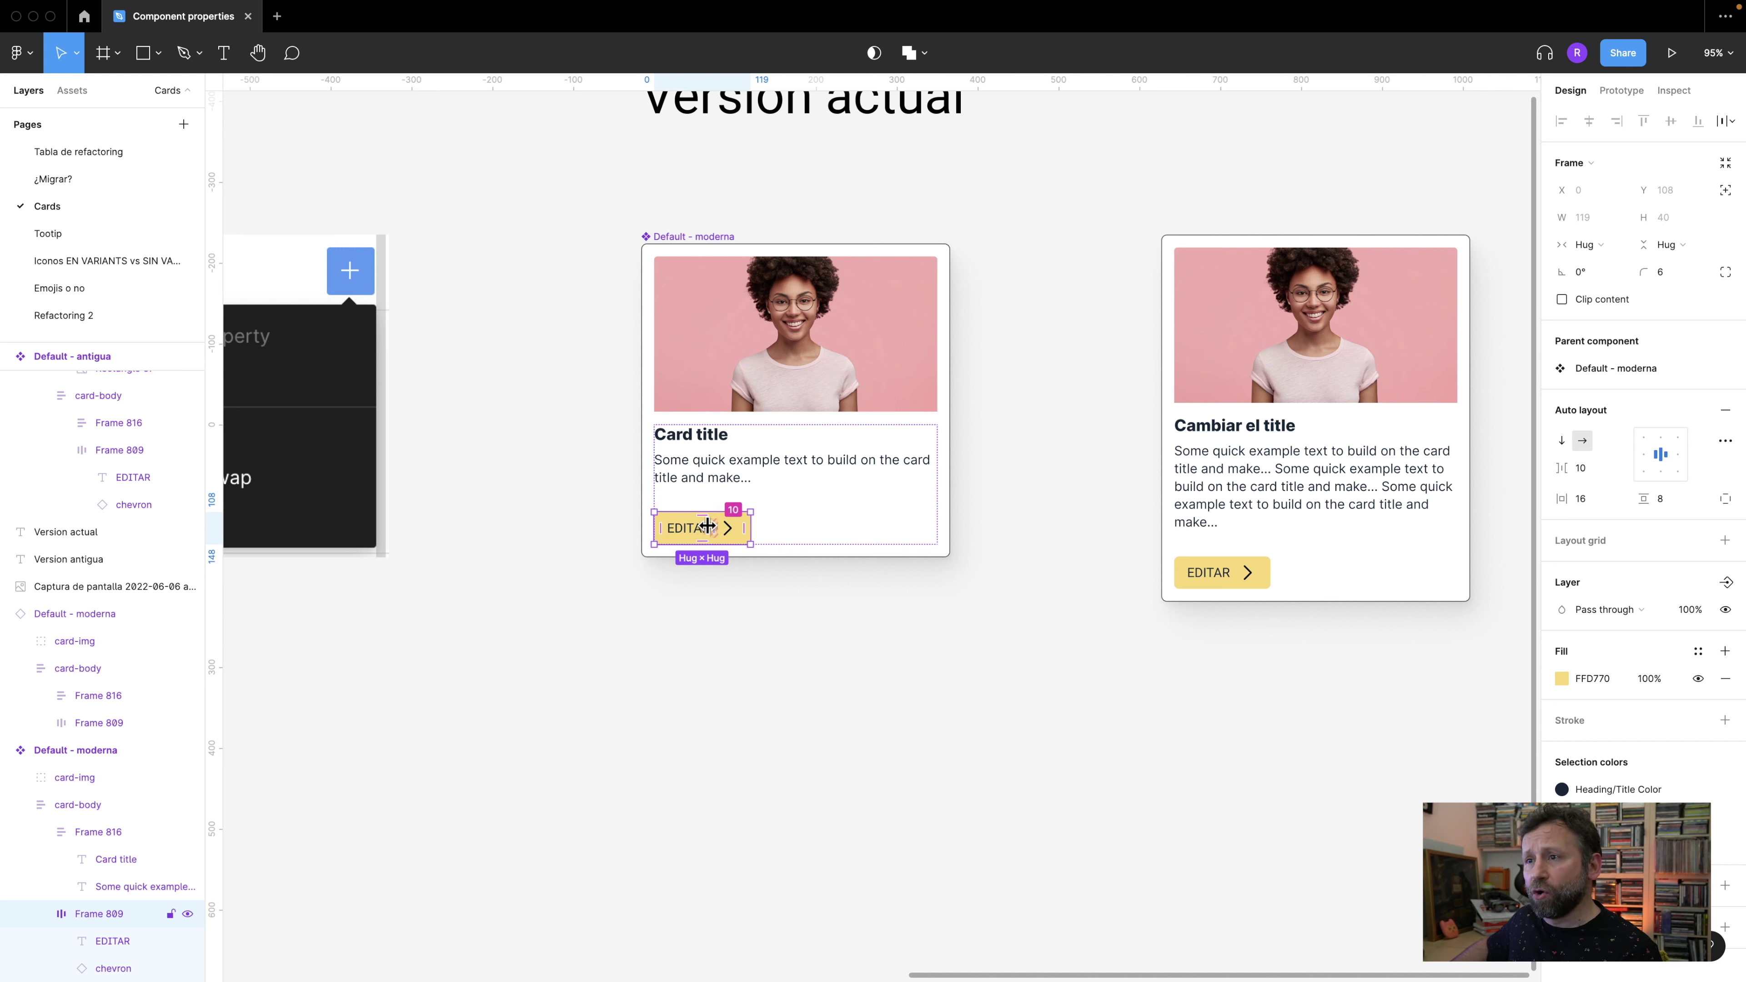
{"action": "left_click_drag", "start_coordinate": [689, 533], "coordinate": [730, 674]}
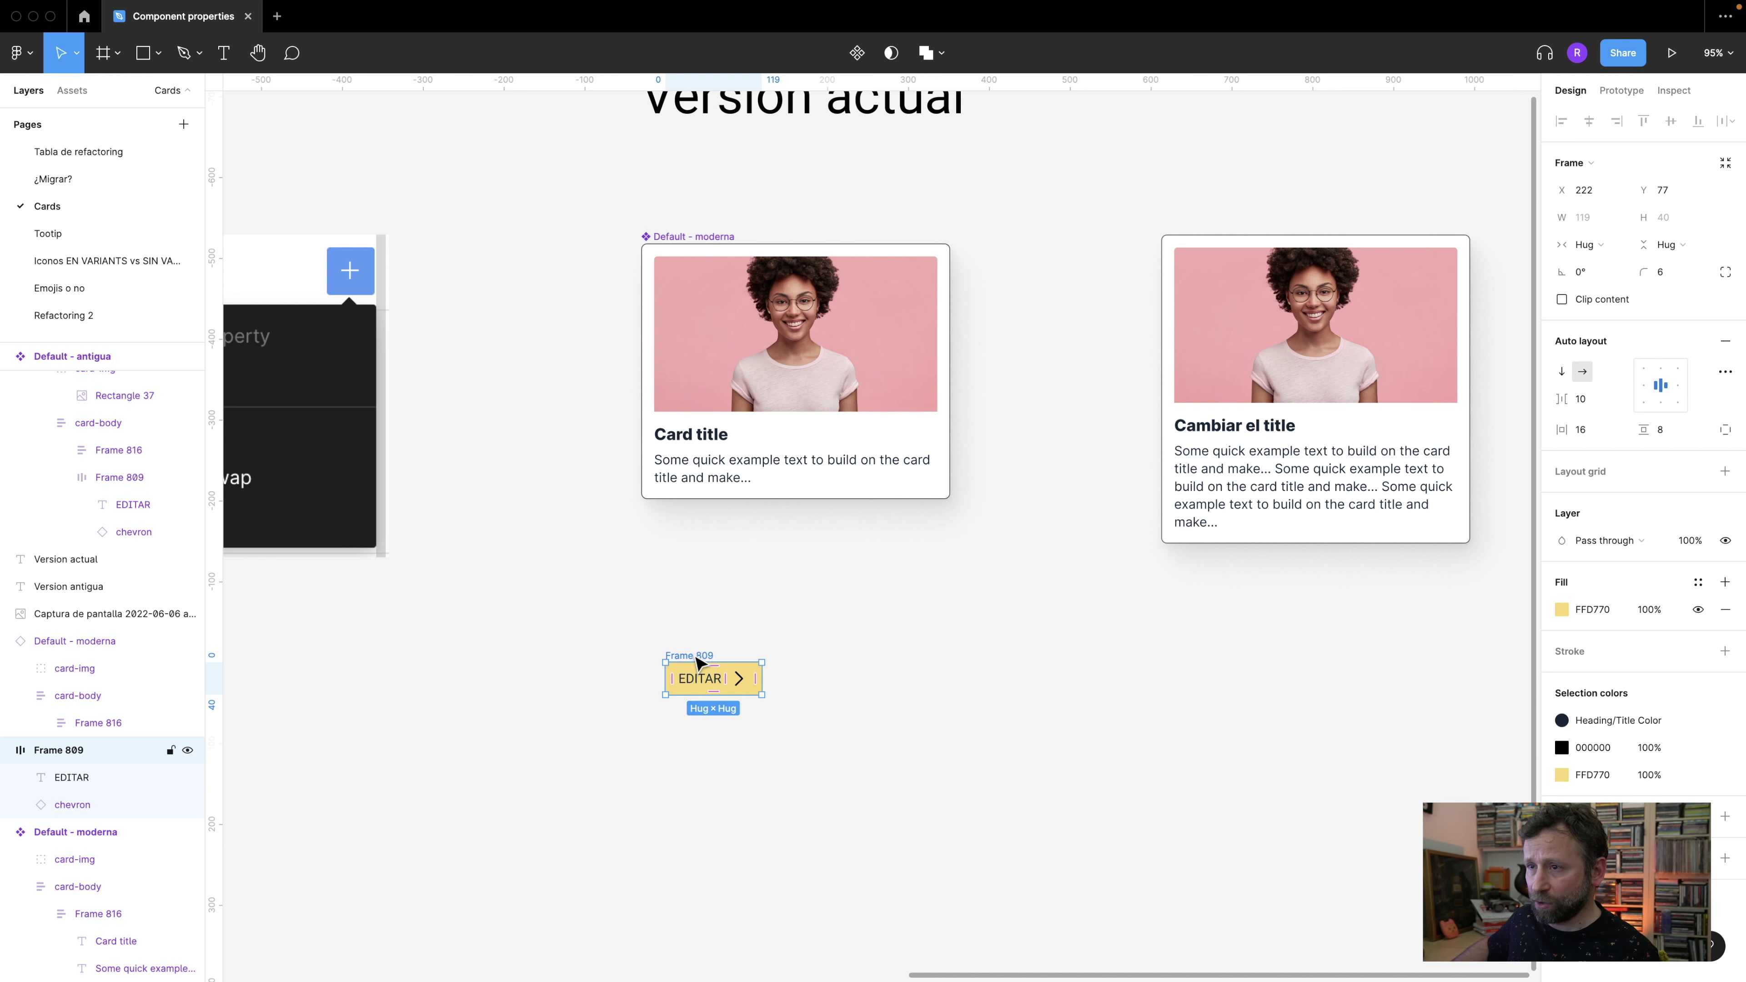
{"action": "right_click", "coordinate": [696, 669]}
{"action": "left_click", "coordinate": [758, 826]}
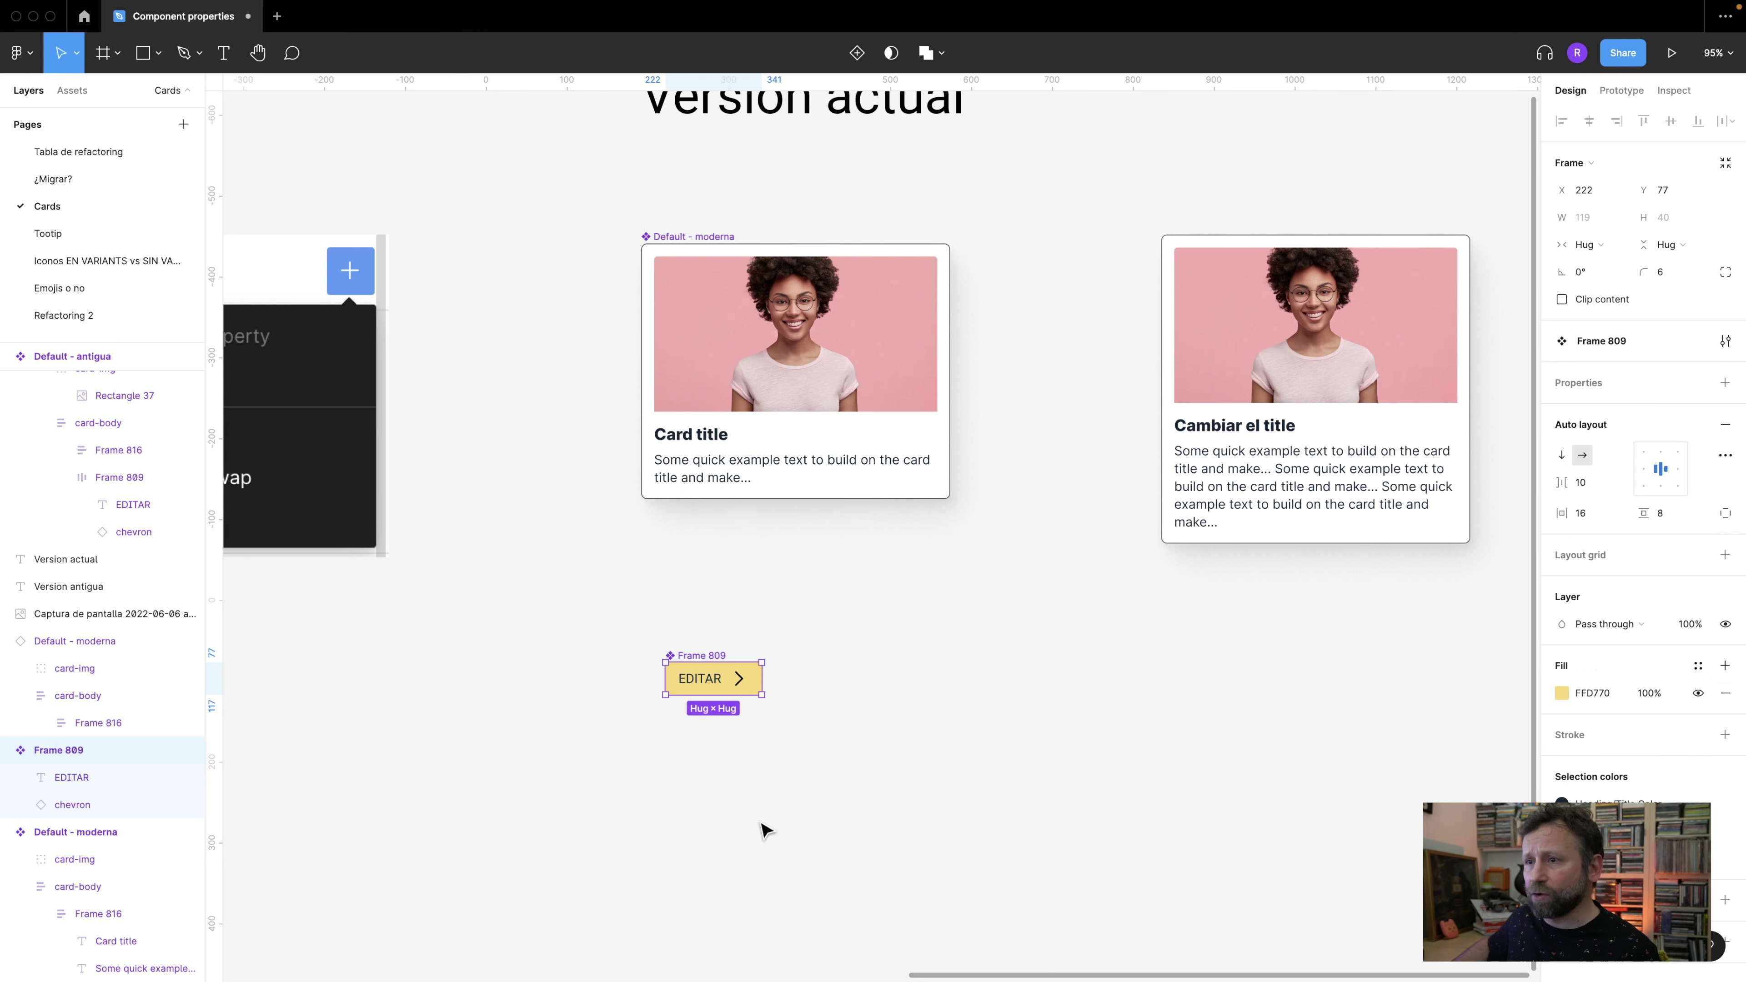
- Reposition the EDITAR button component below and between the two cards and draw a 209 × 241 frame around it
{"action": "left_click_drag", "start_coordinate": [706, 660], "coordinate": [923, 662]}
{"action": "left_click", "coordinate": [118, 53]}
{"action": "left_click", "coordinate": [110, 94]}
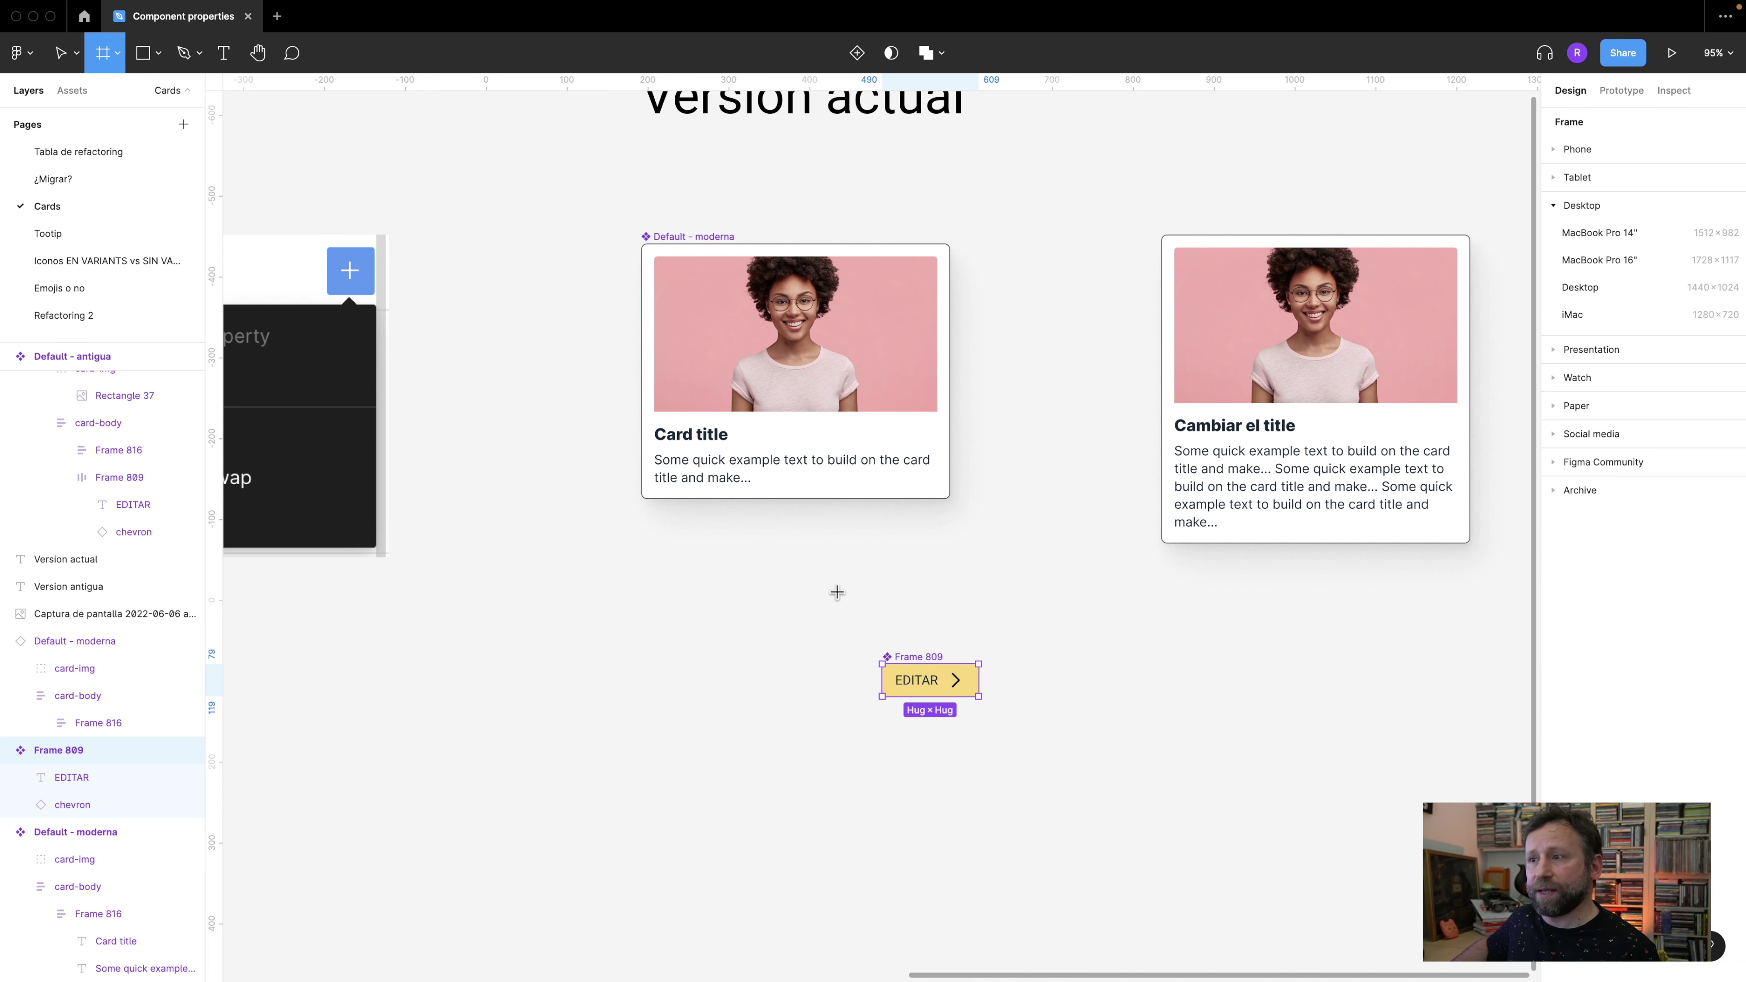
{"action": "left_click_drag", "start_coordinate": [843, 622], "coordinate": [1012, 818]}
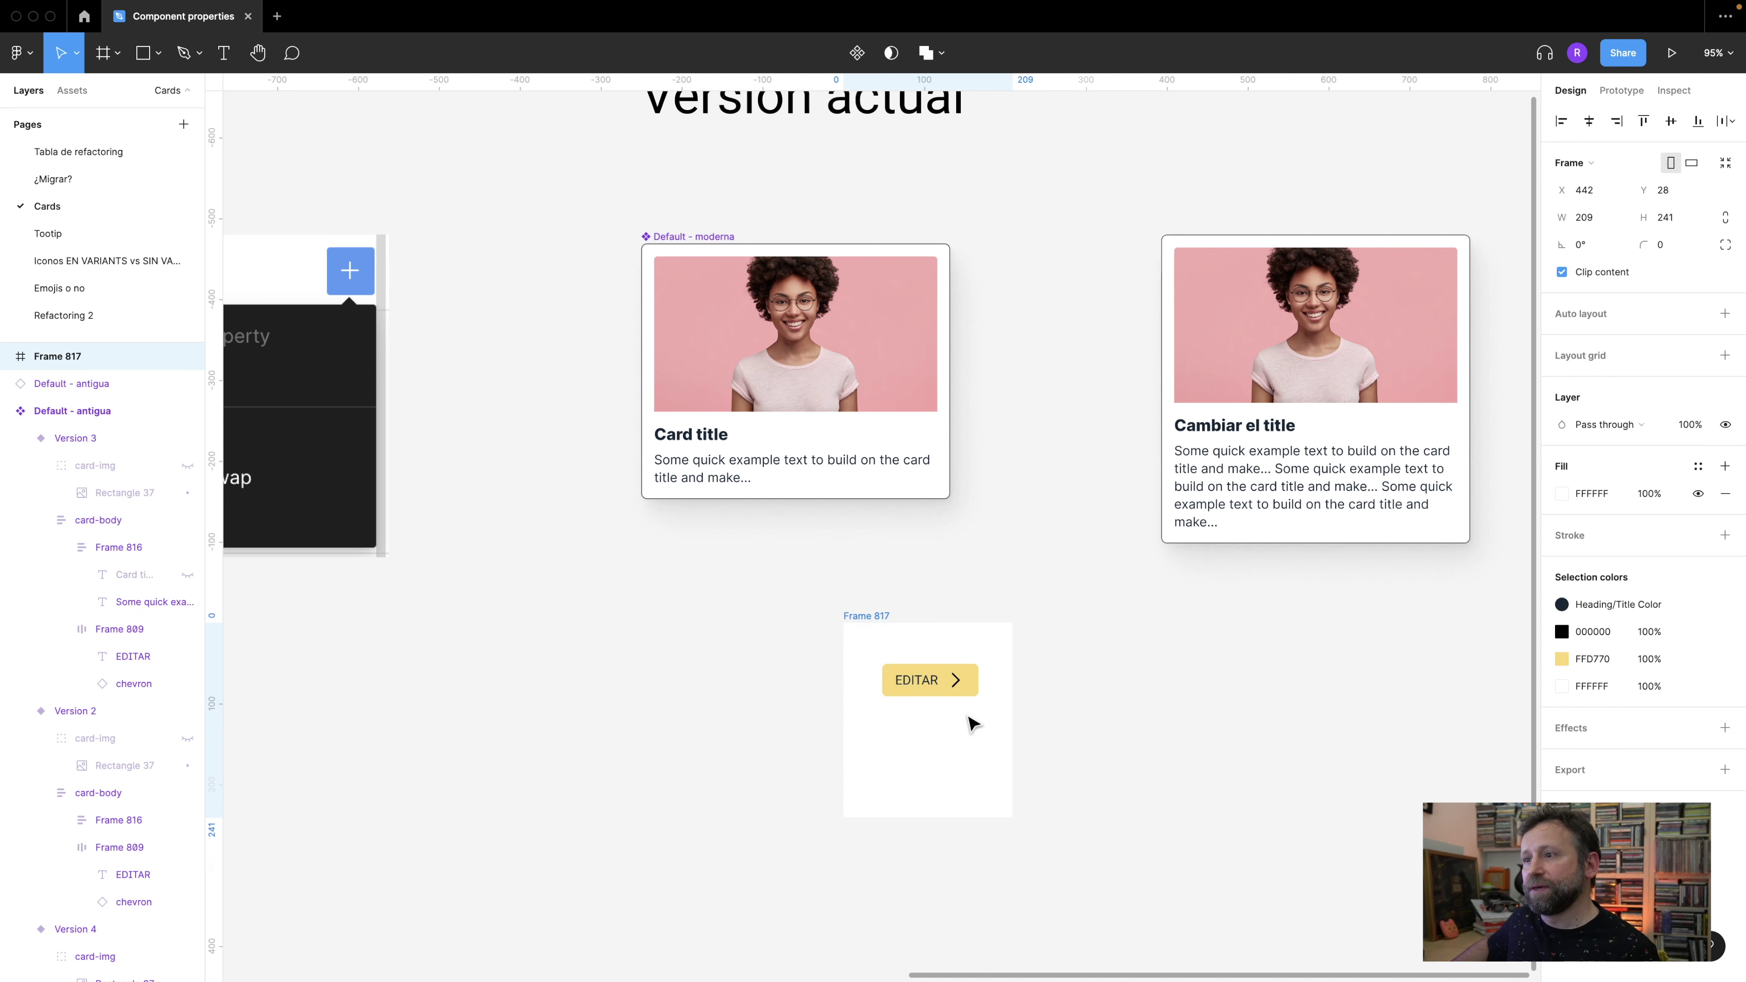
{"action": "left_click", "coordinate": [929, 679]}
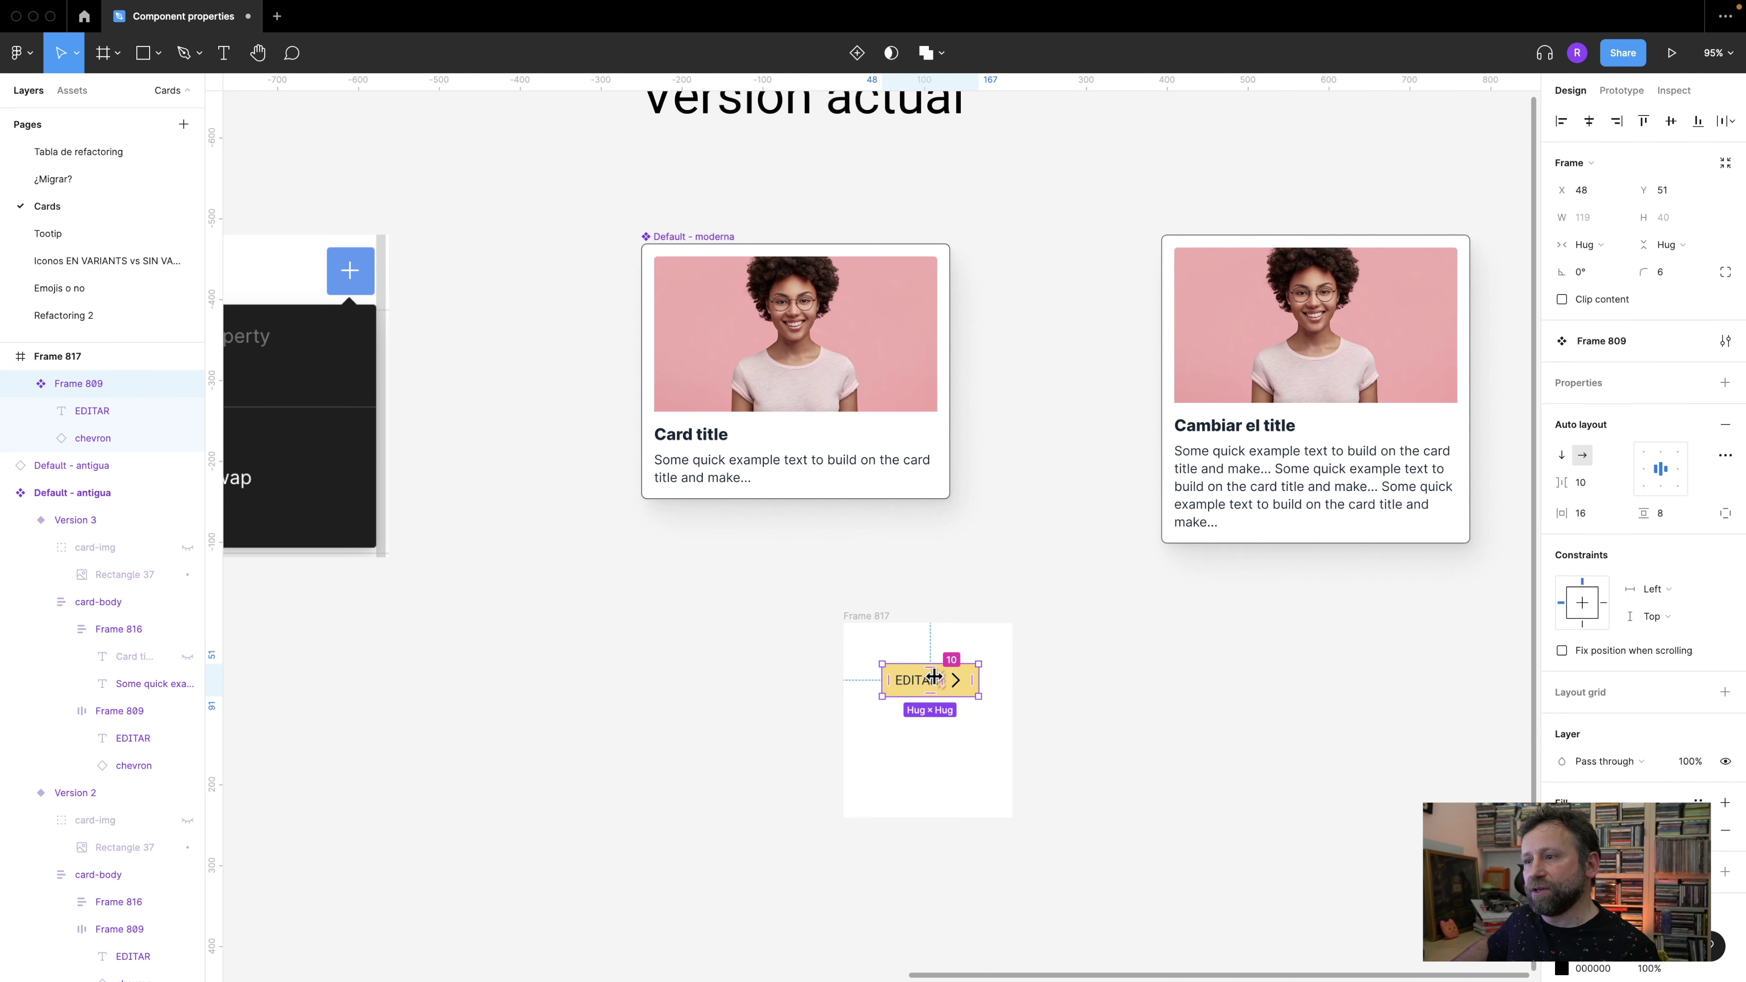
{"action": "left_click", "coordinate": [1029, 718]}
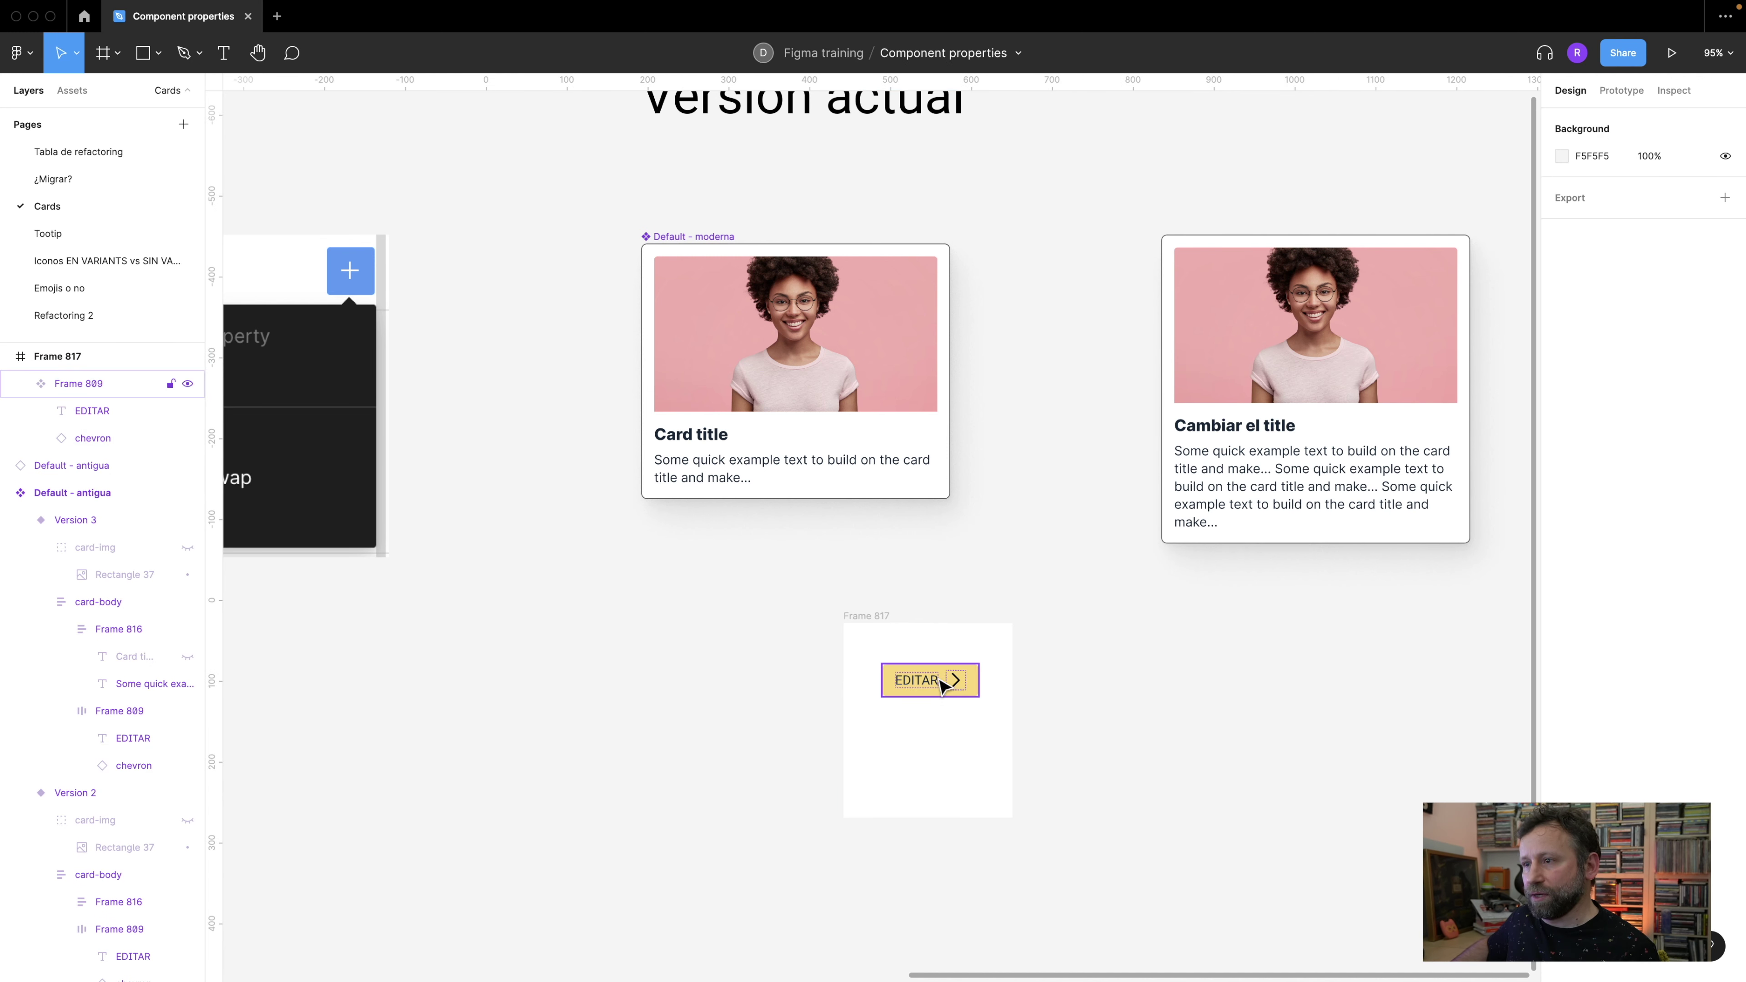
- Add a "Link" text below the EDITAR button inside the new frame and underline it
{"action": "left_click", "coordinate": [223, 52]}
{"action": "left_click_drag", "start_coordinate": [889, 721], "coordinate": [973, 752]}
{"action": "type", "text": "Link"}
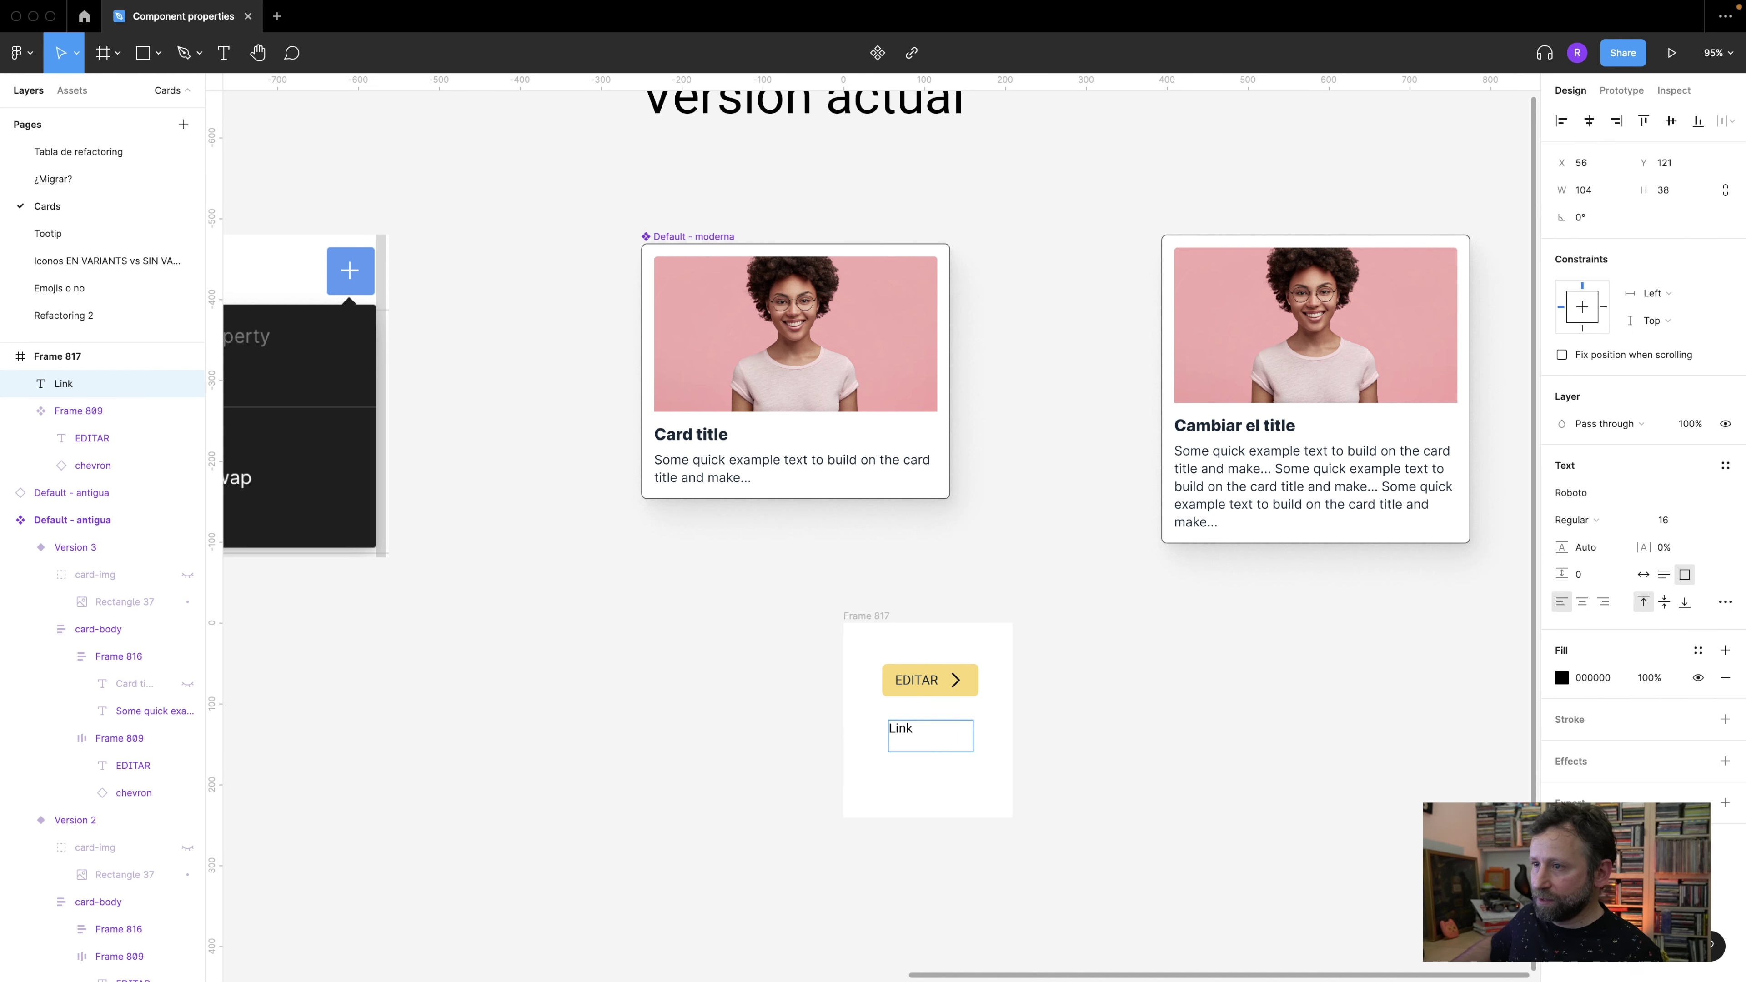
{"action": "double_click", "coordinate": [915, 741]}
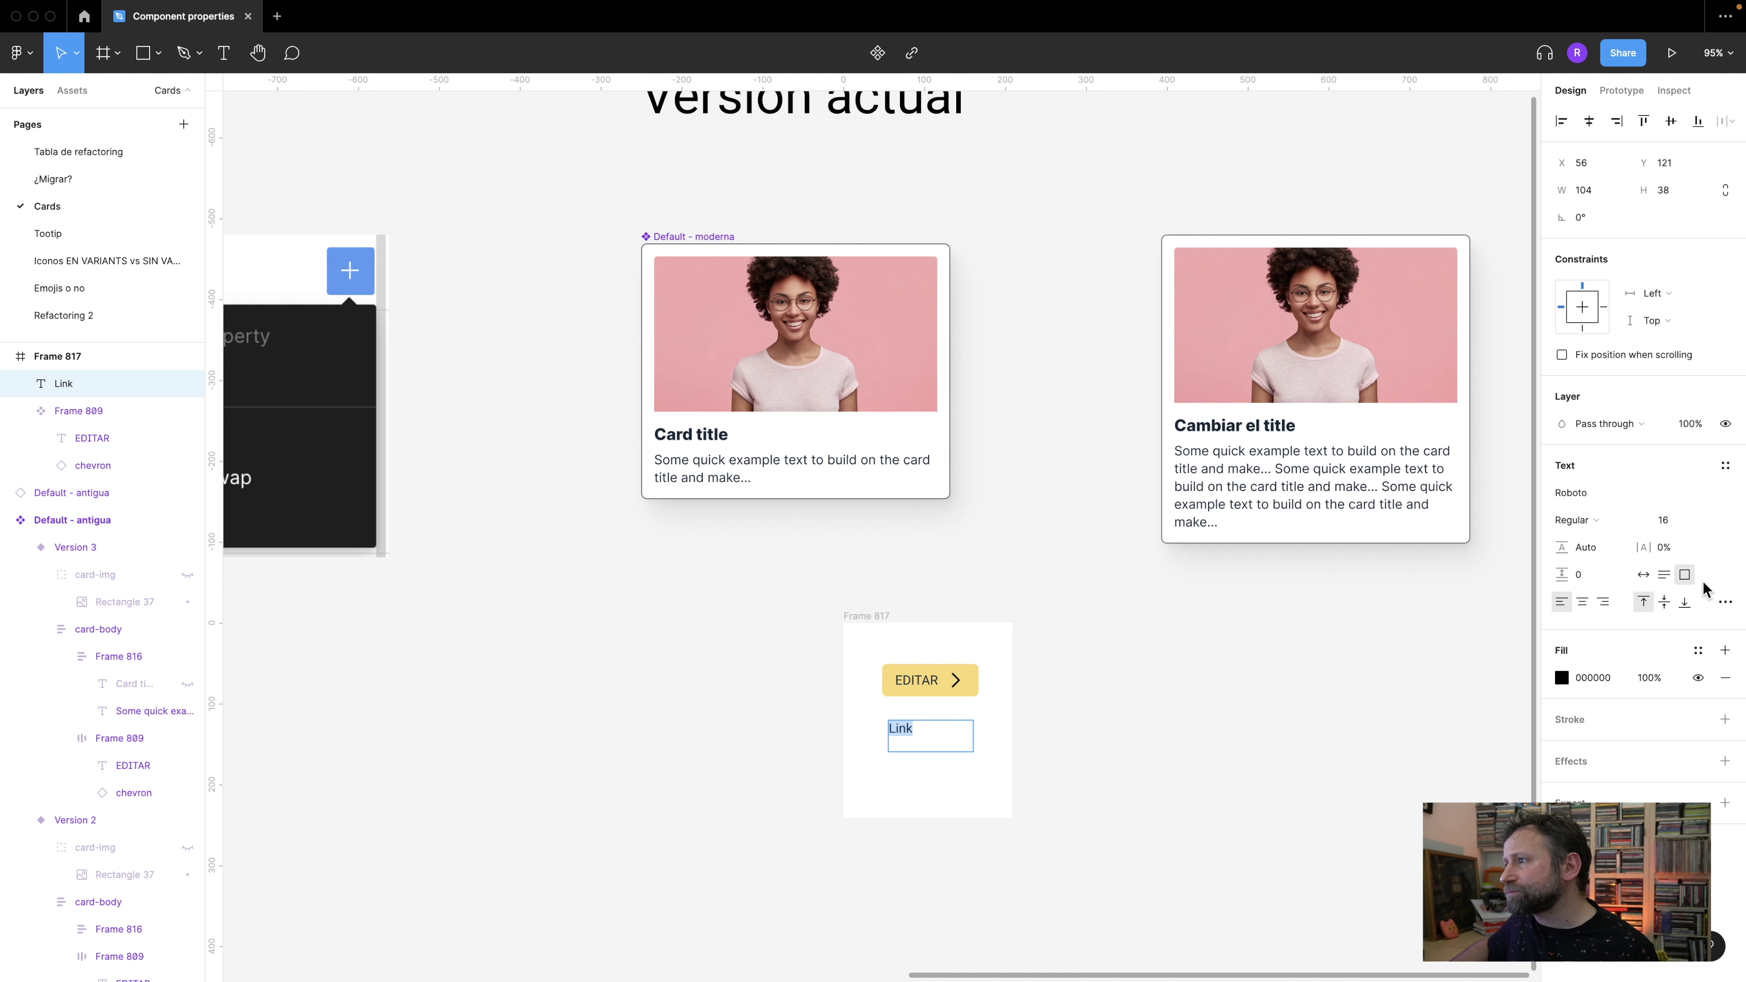
{"action": "left_click", "coordinate": [1725, 602]}
{"action": "left_click", "coordinate": [1500, 774]}
{"action": "key", "text": "Escape"}
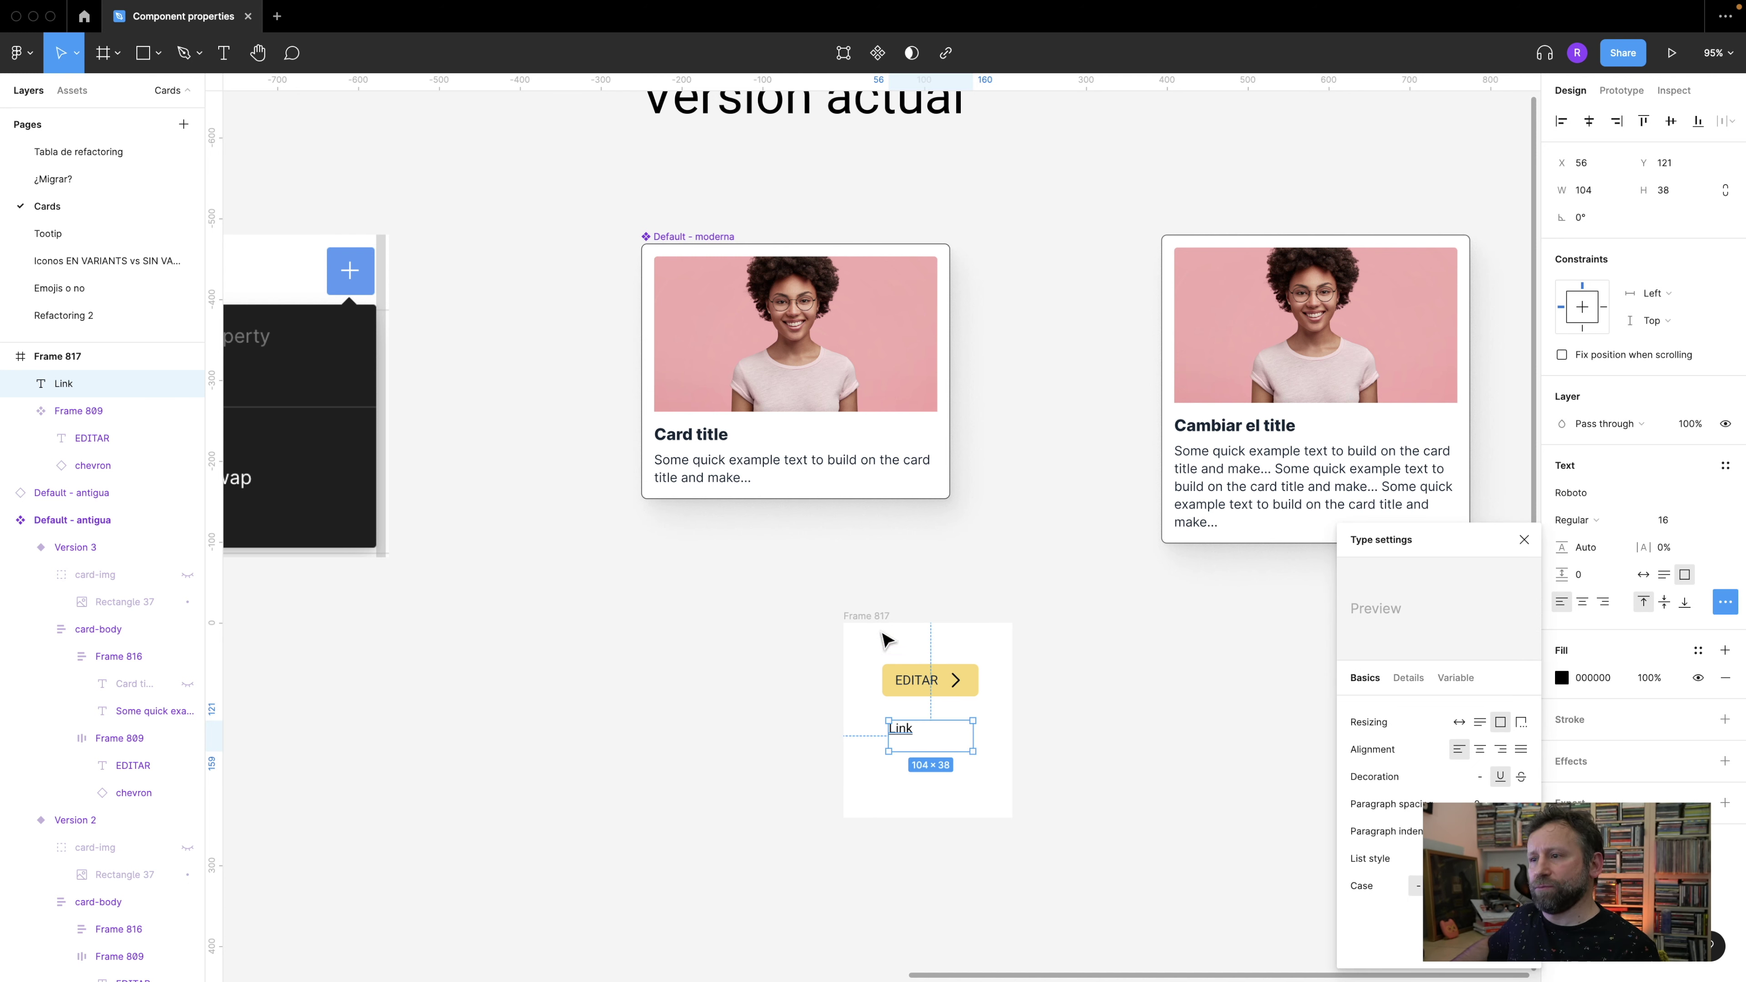
- Rename the frame holding the EDITAR button and the link as "Botones"
{"action": "left_click", "coordinate": [873, 616]}
{"action": "double_click", "coordinate": [867, 615]}
{"action": "type", "text": "Botones"}
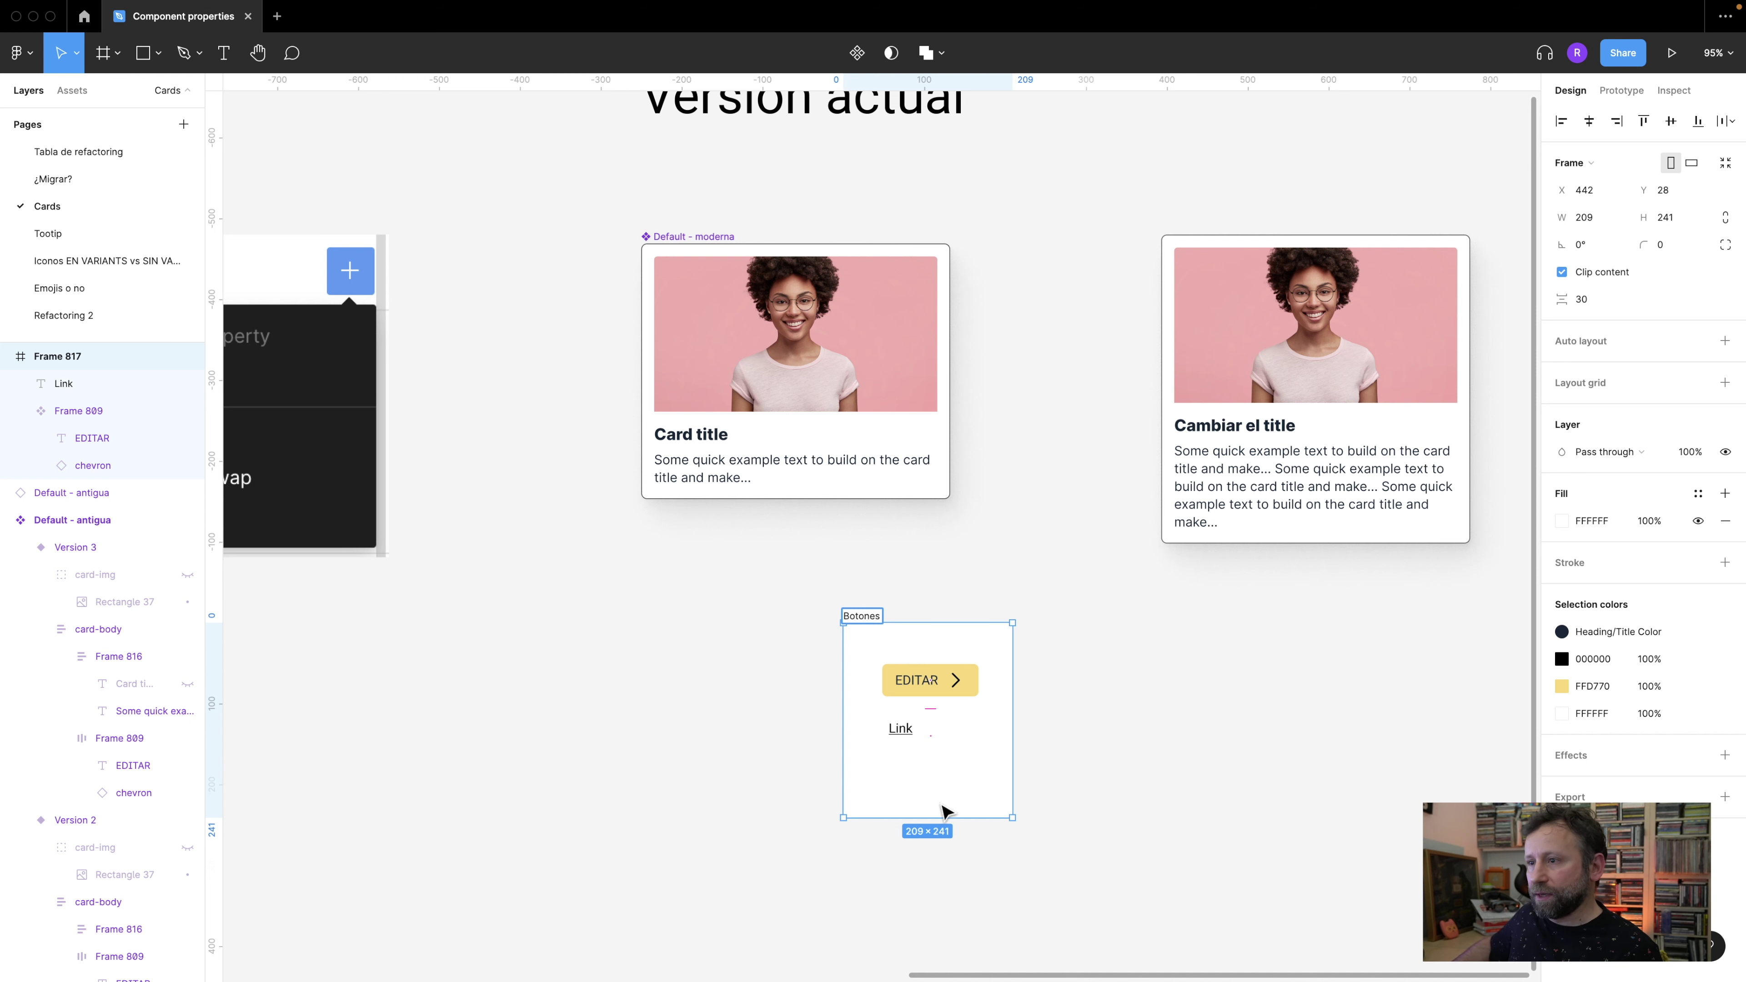
{"action": "left_click", "coordinate": [943, 811]}
- Shrink the "Link" text box to fit its content and turn the text into a component
{"action": "left_click", "coordinate": [913, 737]}
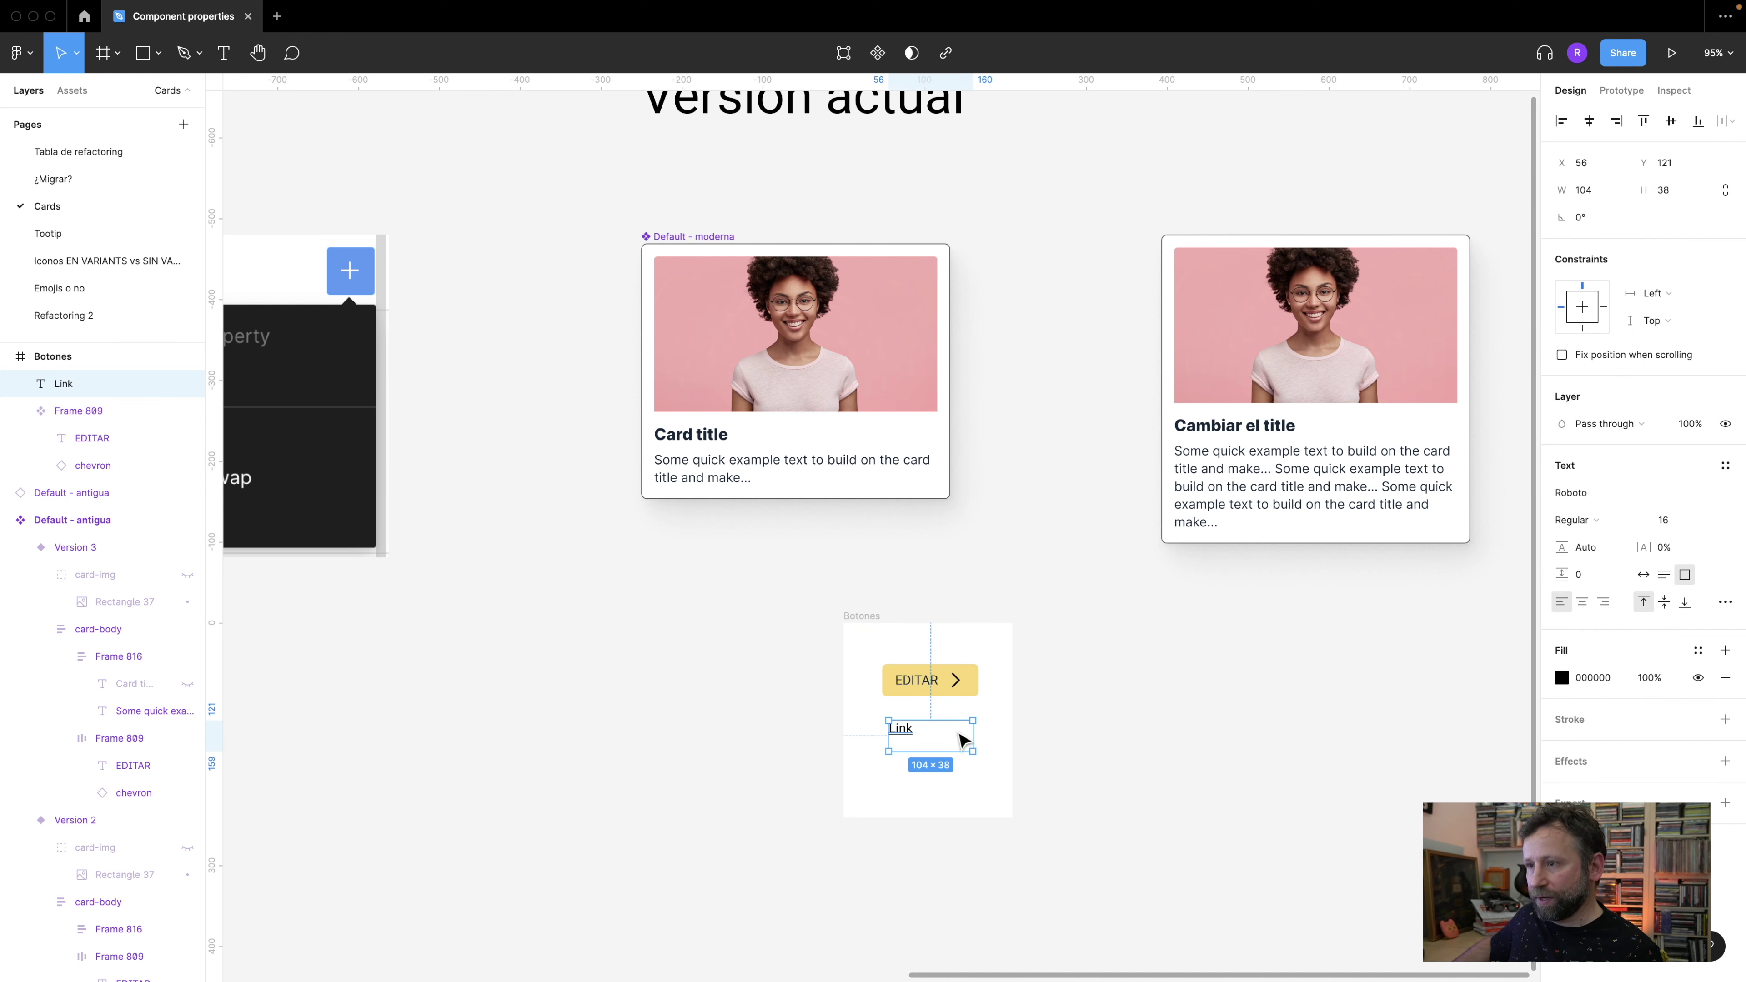
{"action": "double_click", "coordinate": [976, 730]}
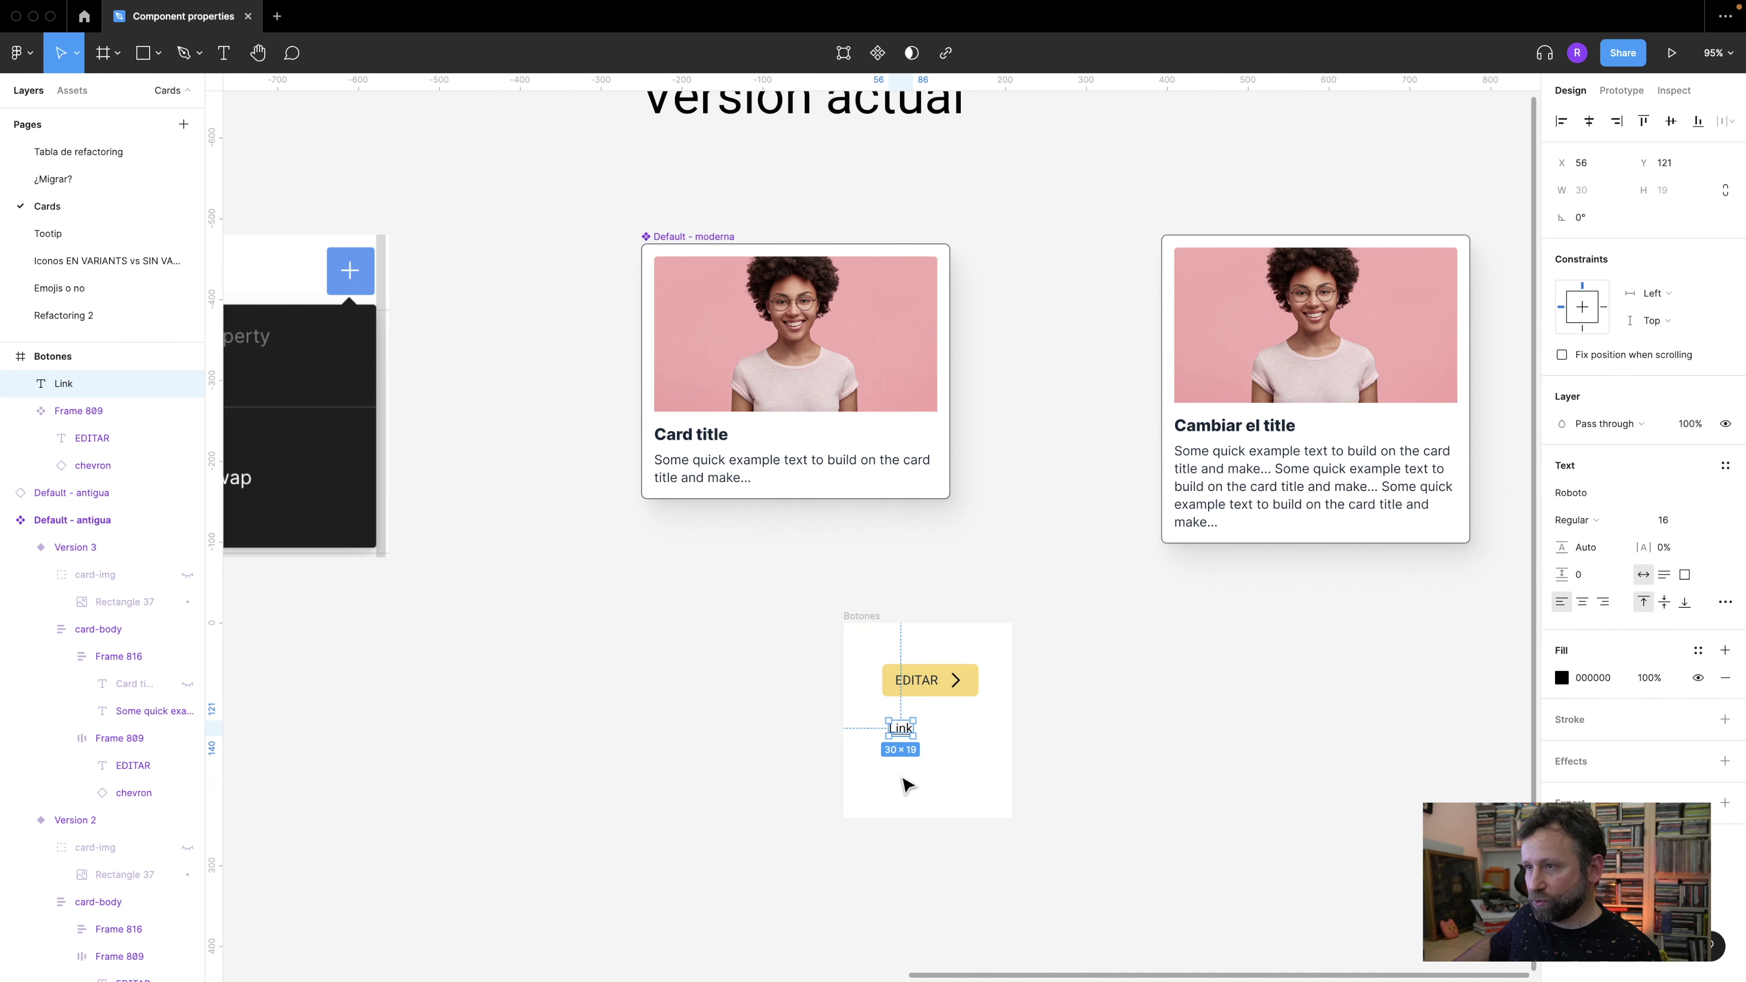
{"action": "left_click", "coordinate": [877, 52]}
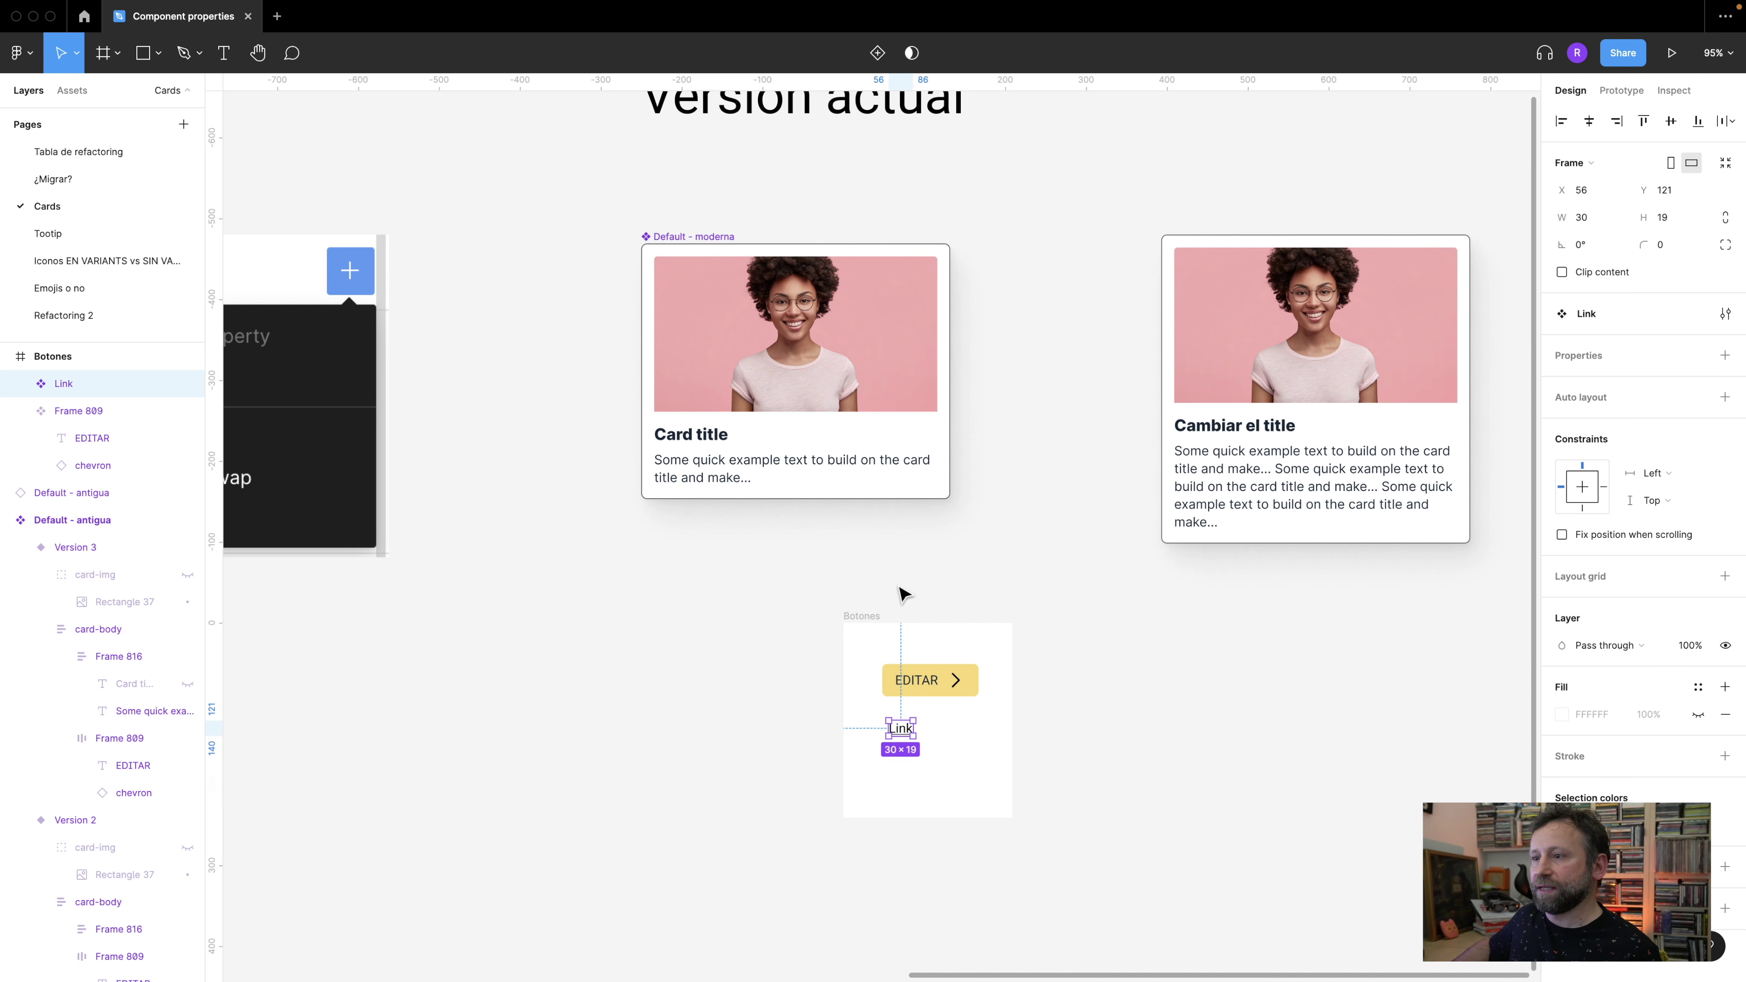
- Place an instance of the EDITAR button component below the paragraph in the "Default - moderna" main component and select it
{"action": "left_click", "coordinate": [924, 696]}
{"action": "left_click", "coordinate": [874, 619]}
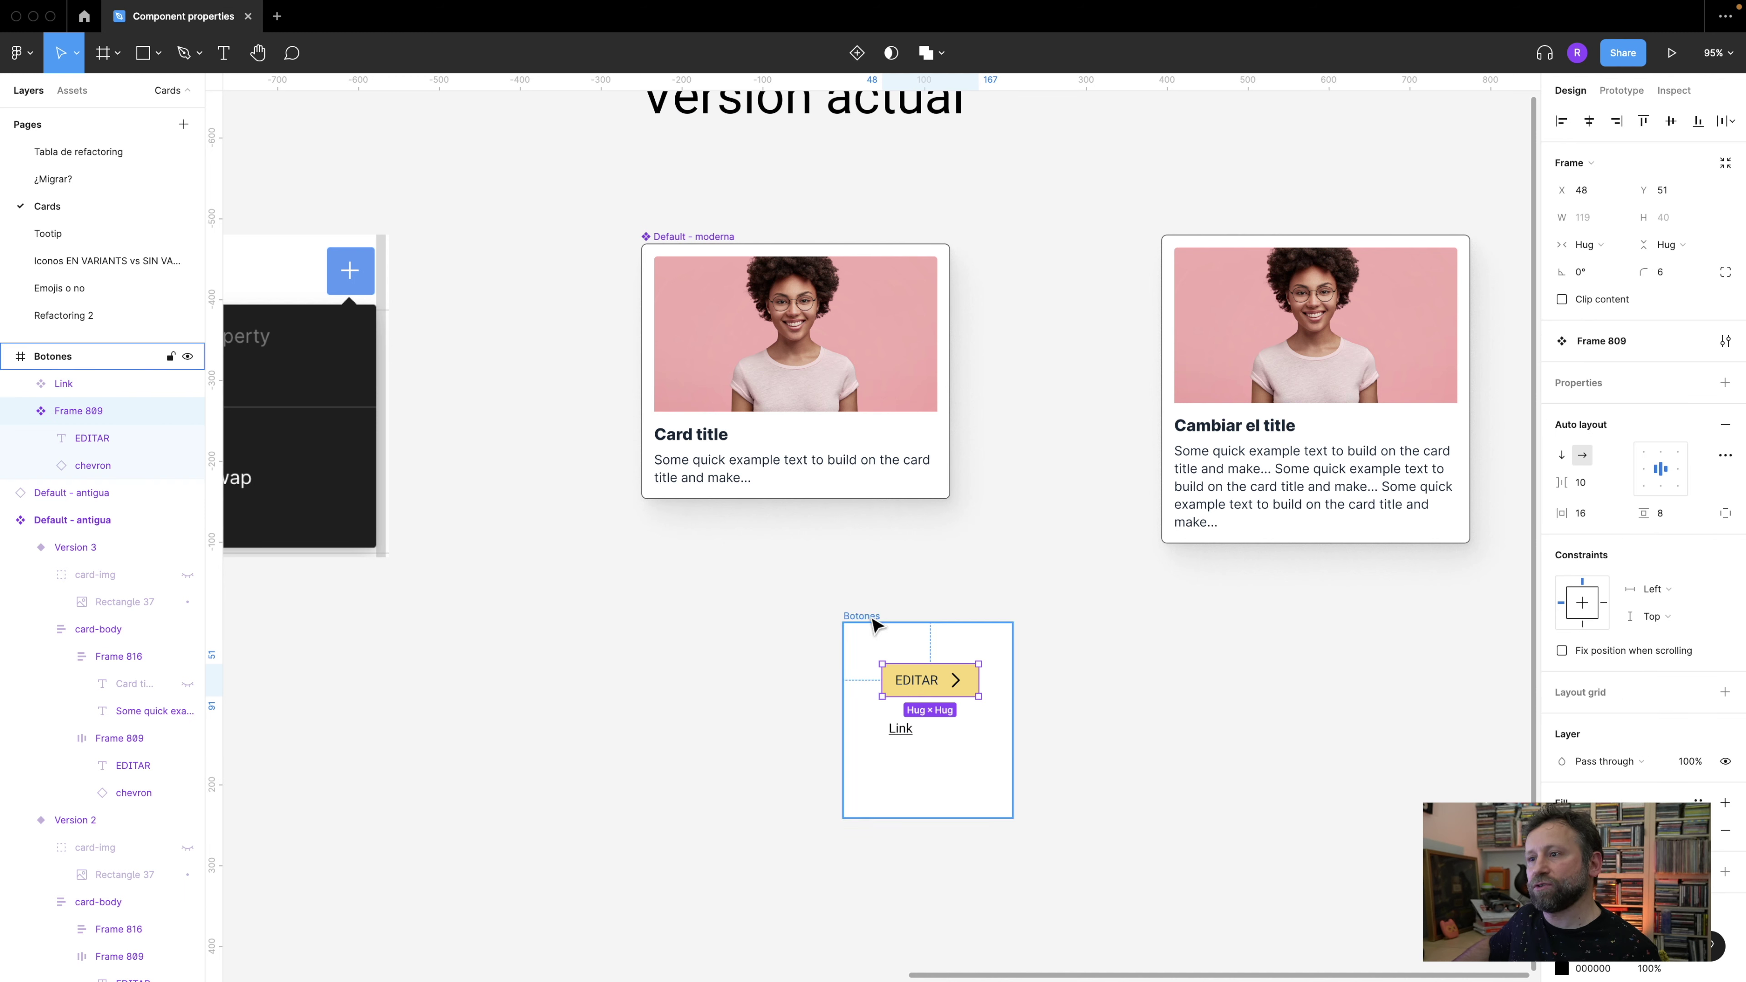
{"action": "left_click", "coordinate": [924, 684]}
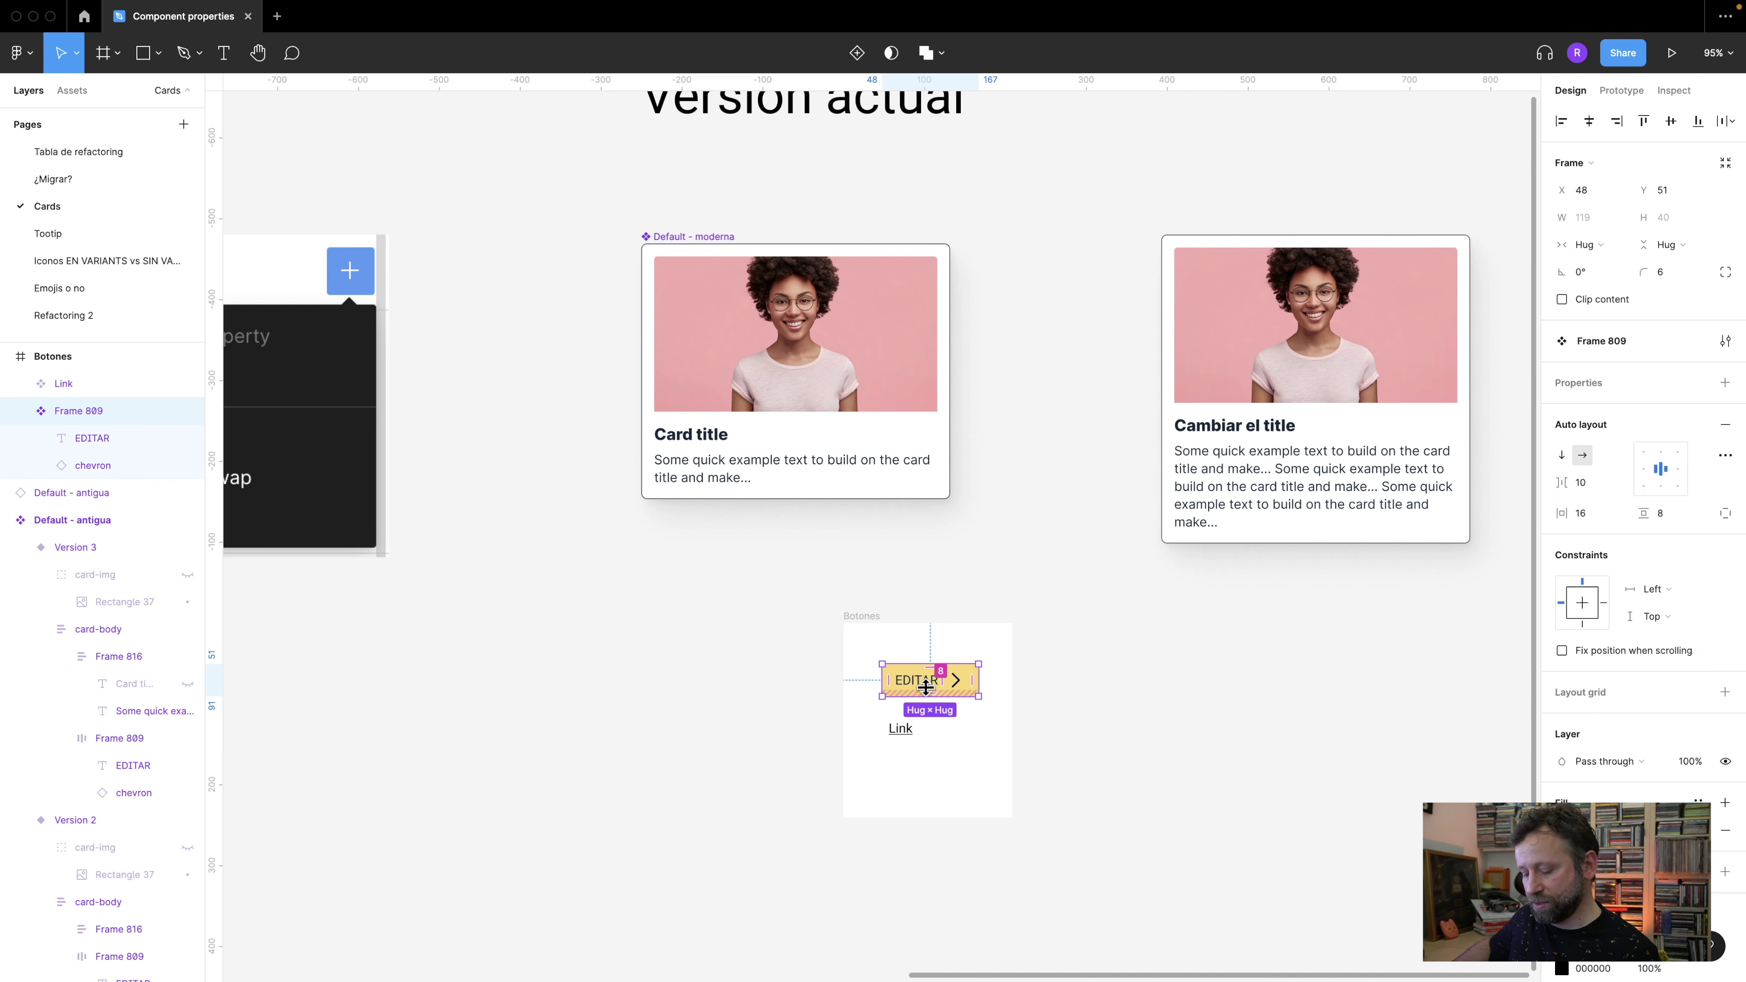
{"action": "left_click_drag", "start_coordinate": [925, 684], "coordinate": [724, 475]}
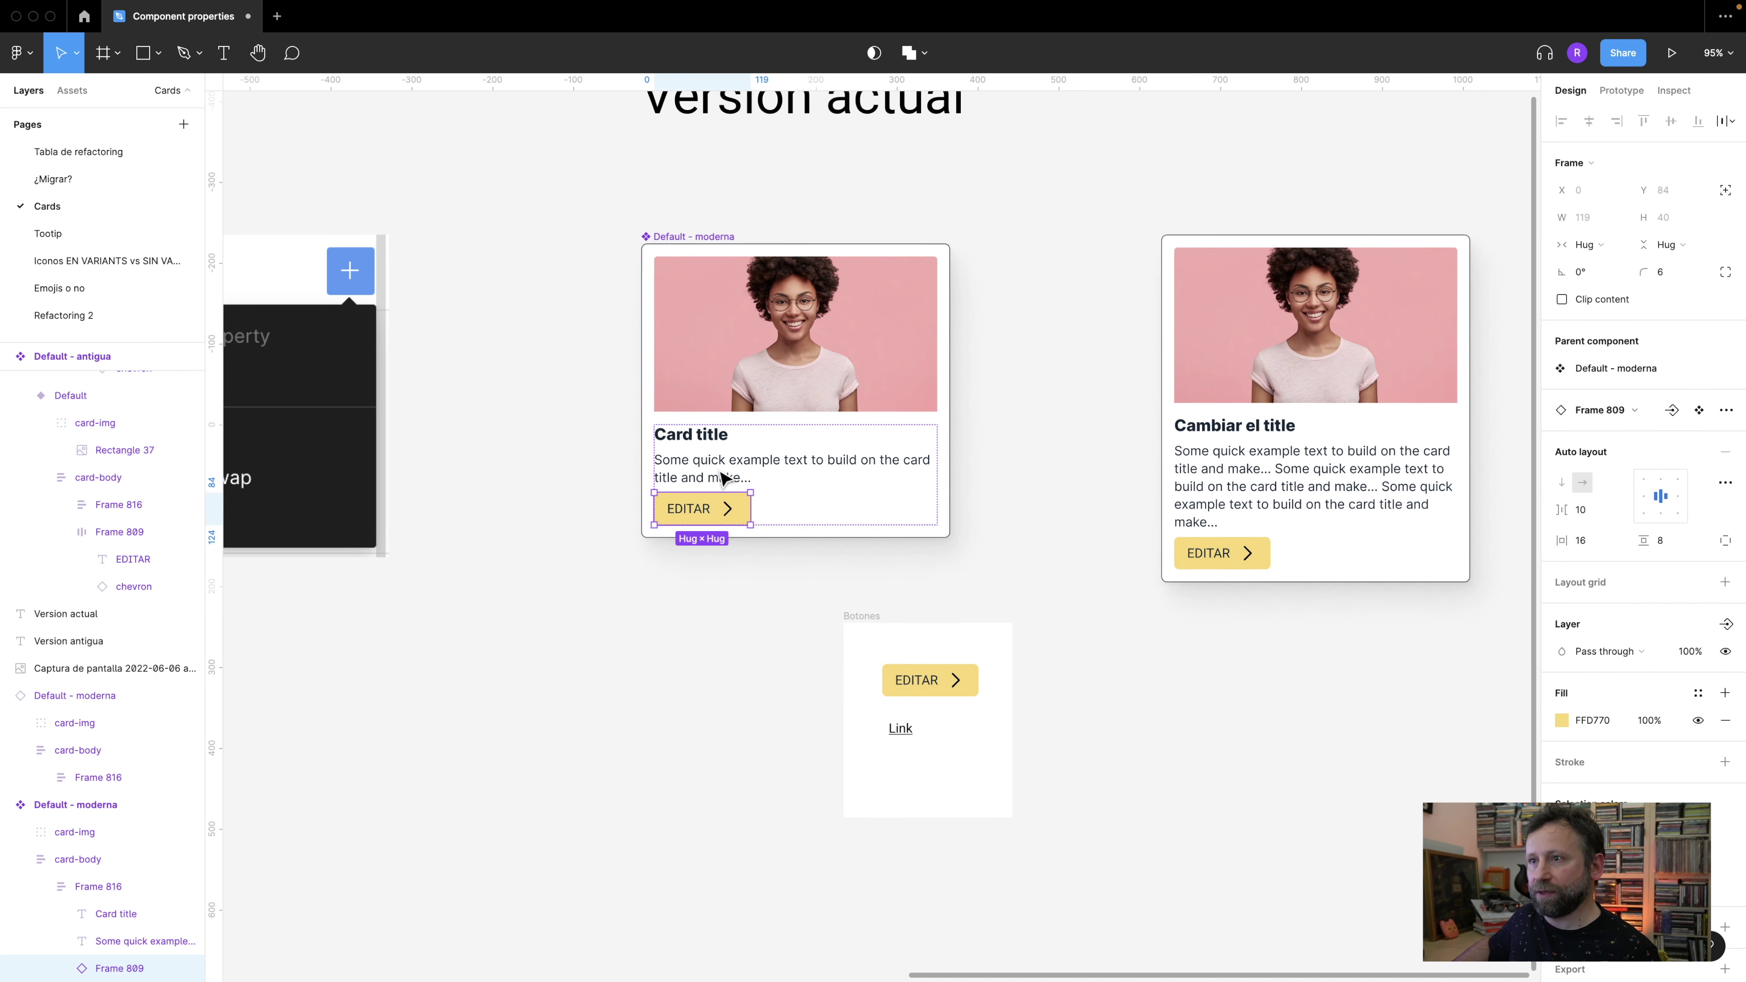
{"action": "left_click", "coordinate": [713, 604]}
{"action": "left_click", "coordinate": [713, 512]}
{"action": "double_click", "coordinate": [714, 512]}
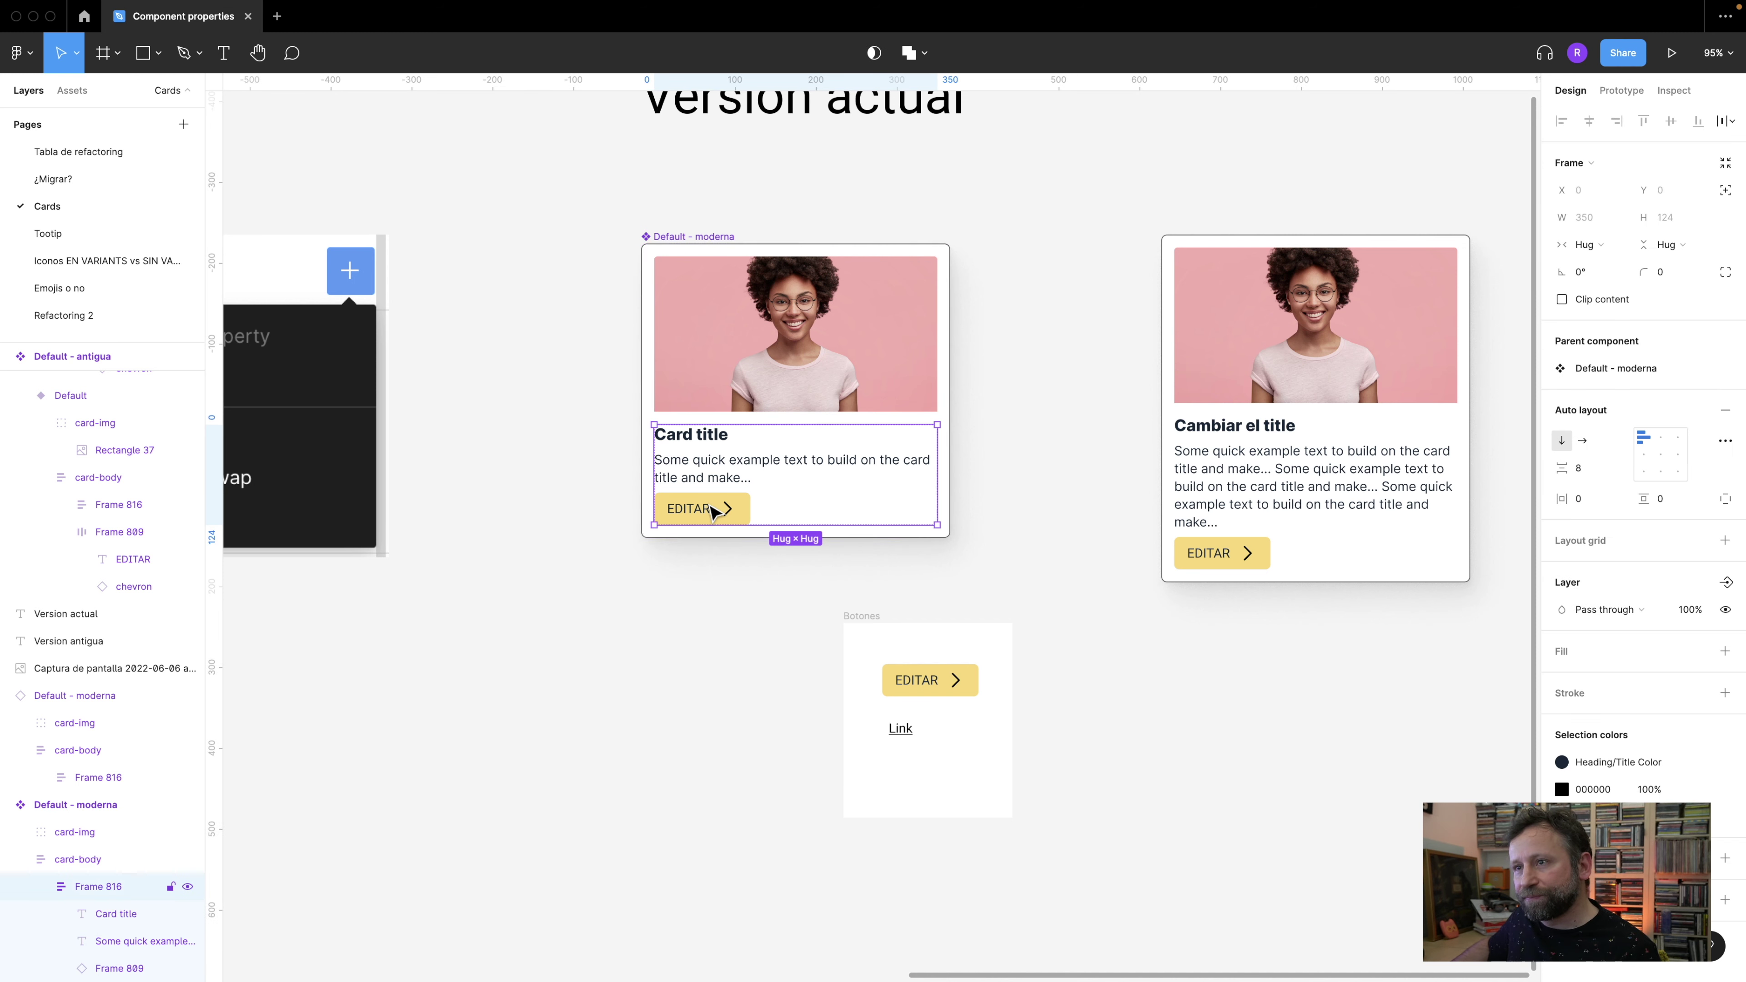
{"action": "double_click", "coordinate": [714, 512]}
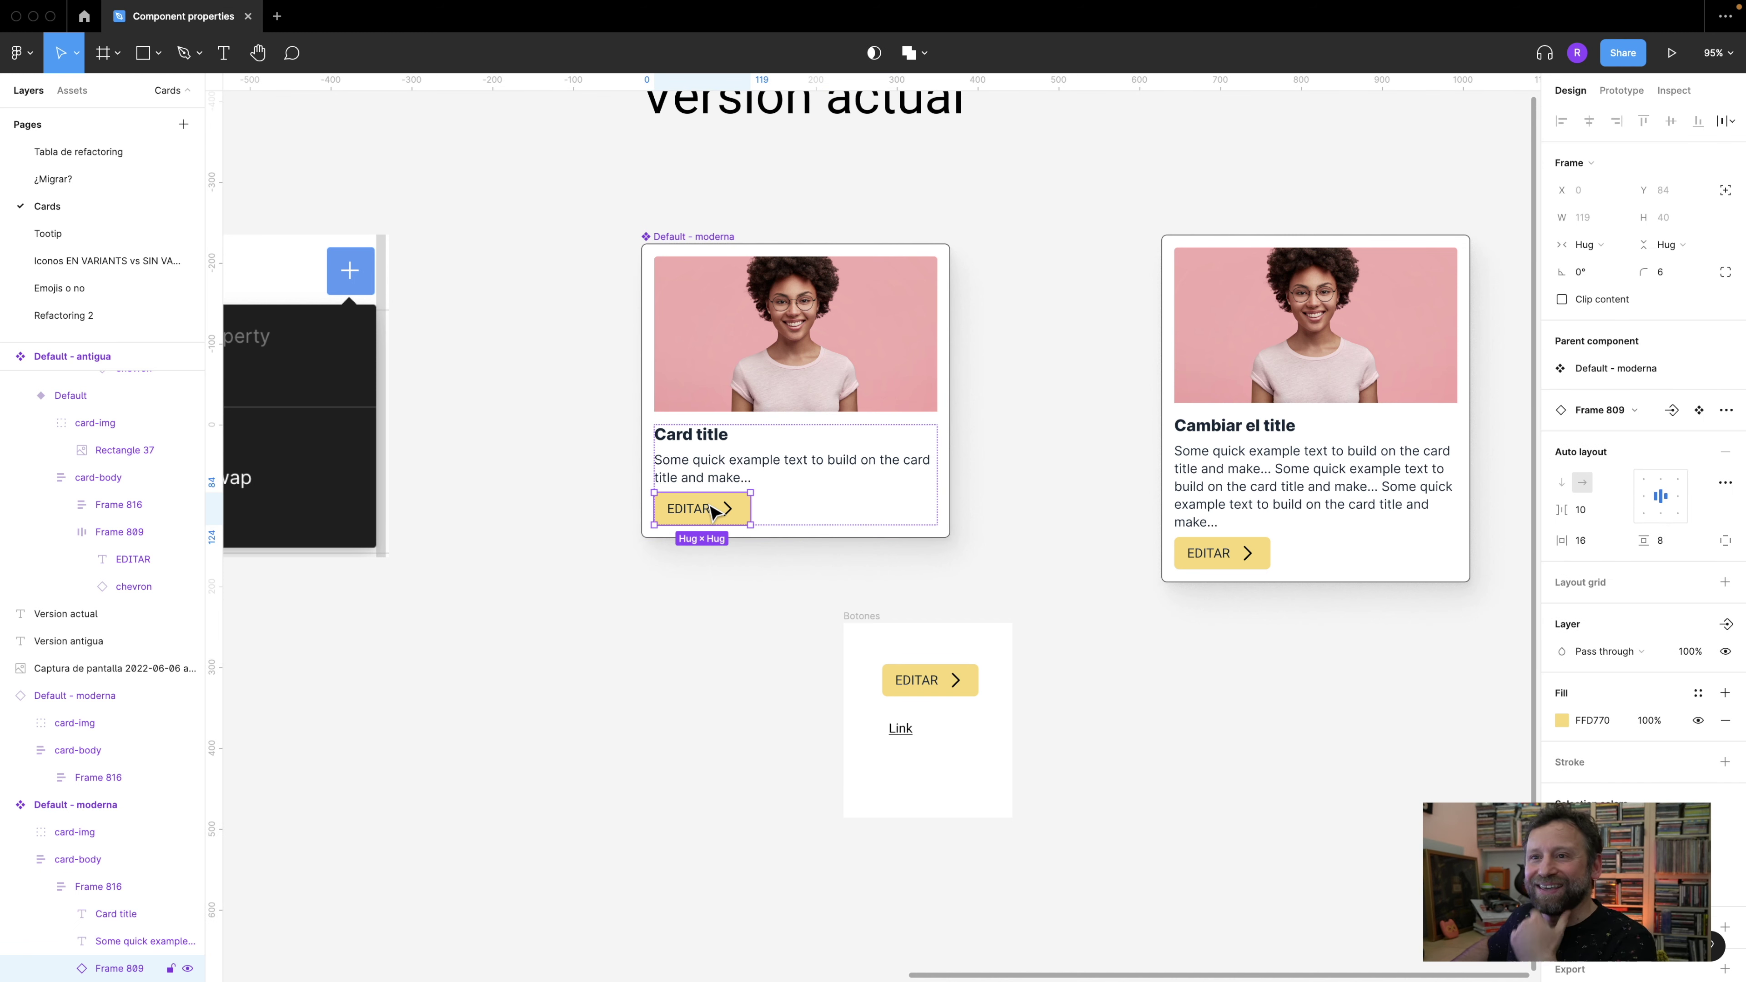
- Review the Instance swap type in the reference image, and inspect the card's EDITAR instance and its main component in the "Botones" frame
{"action": "left_click", "coordinate": [580, 605]}
{"action": "left_click_drag", "start_coordinate": [419, 602], "coordinate": [795, 612]}
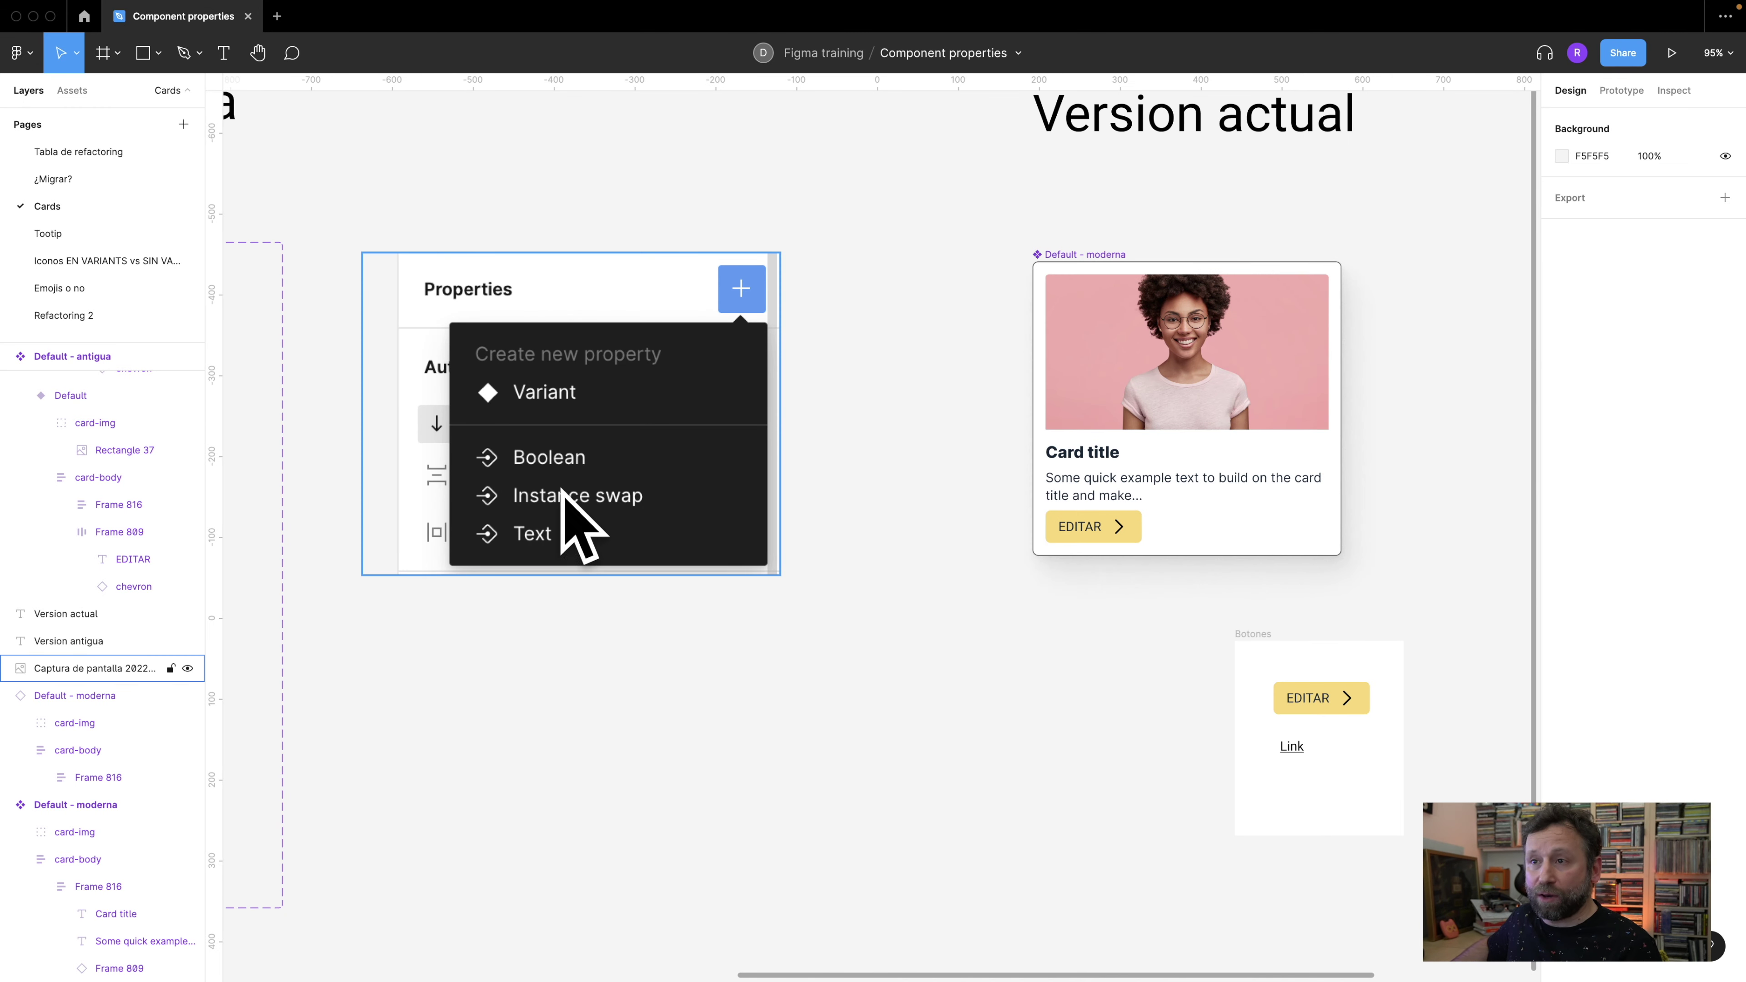
{"action": "scroll", "coordinate": [1219, 690], "scroll_direction": "right", "scroll_amount": 10}
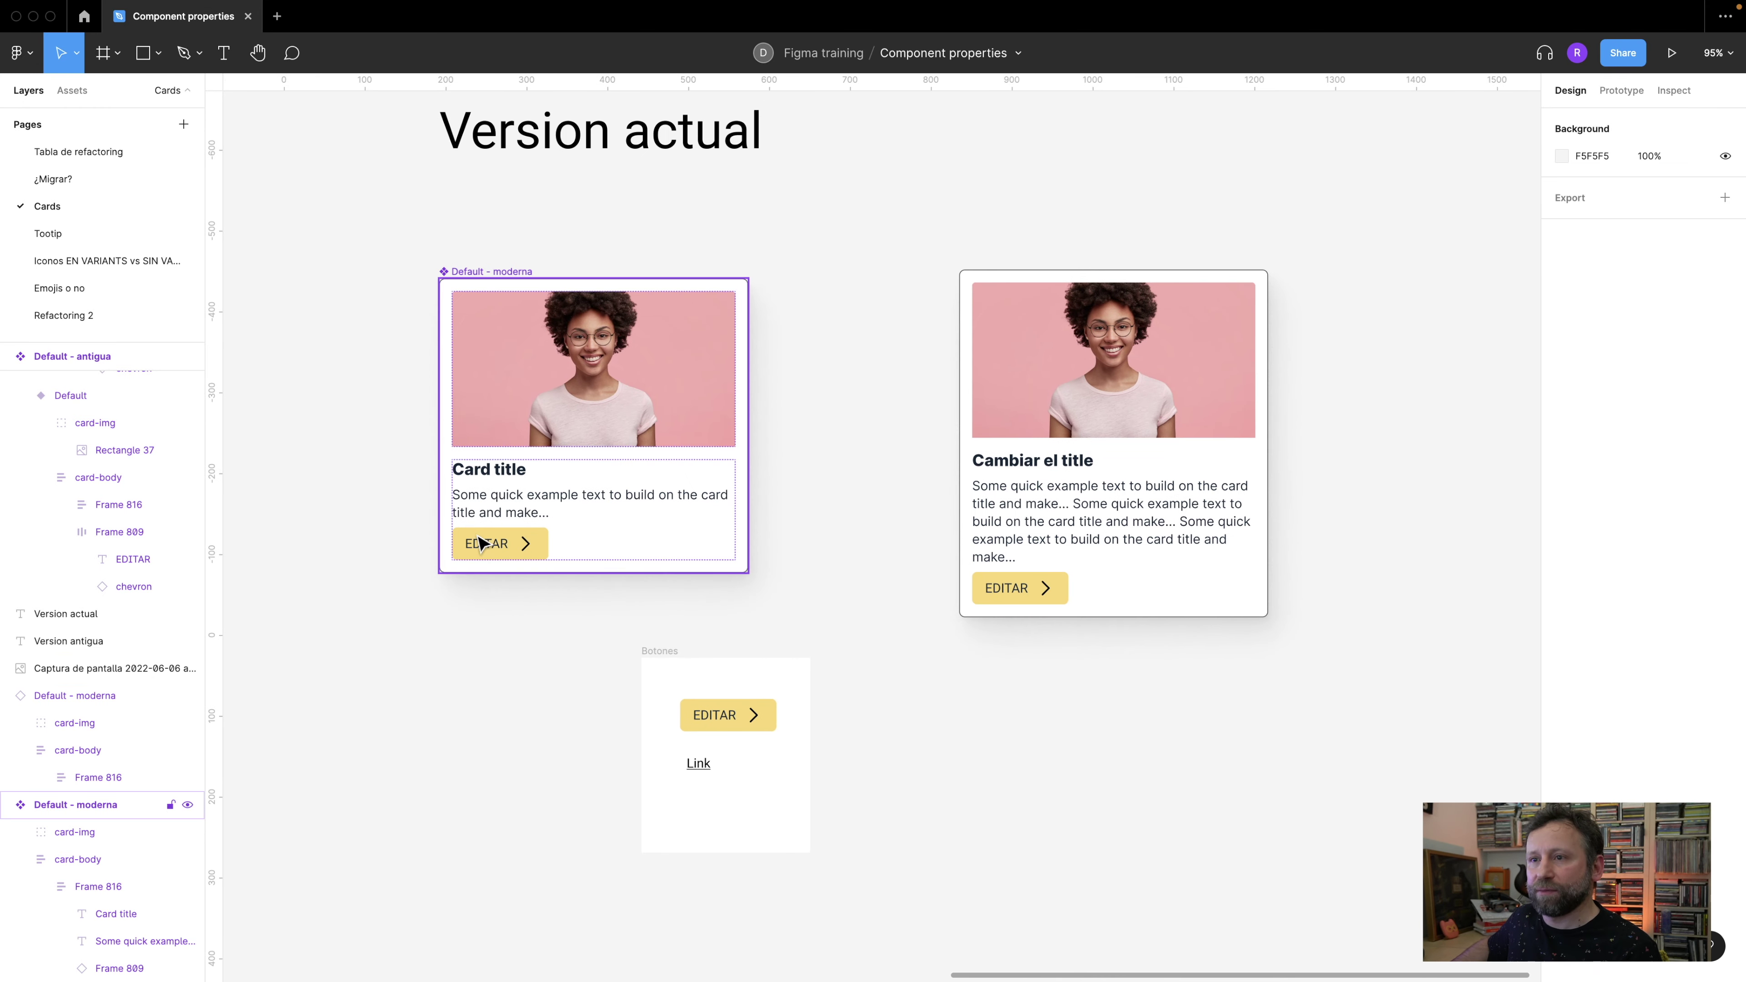
{"action": "left_click", "coordinate": [481, 543]}
{"action": "double_click", "coordinate": [485, 543]}
{"action": "double_click", "coordinate": [485, 543]}
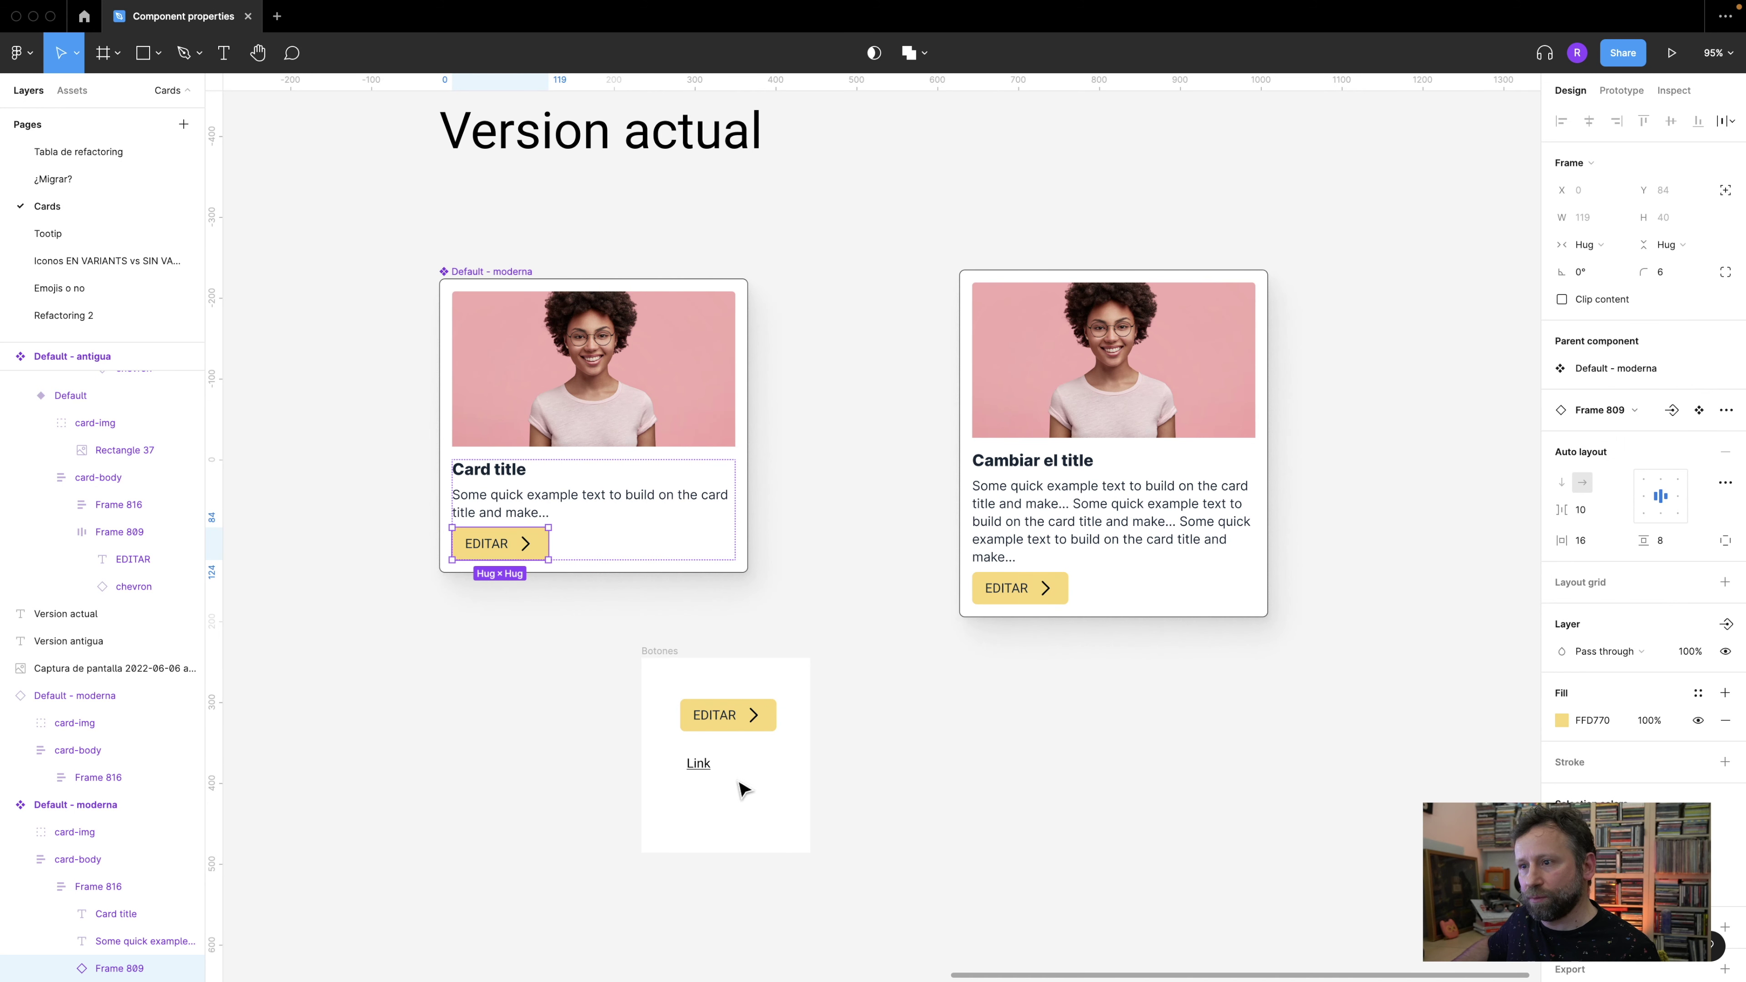
{"action": "left_click", "coordinate": [712, 715]}
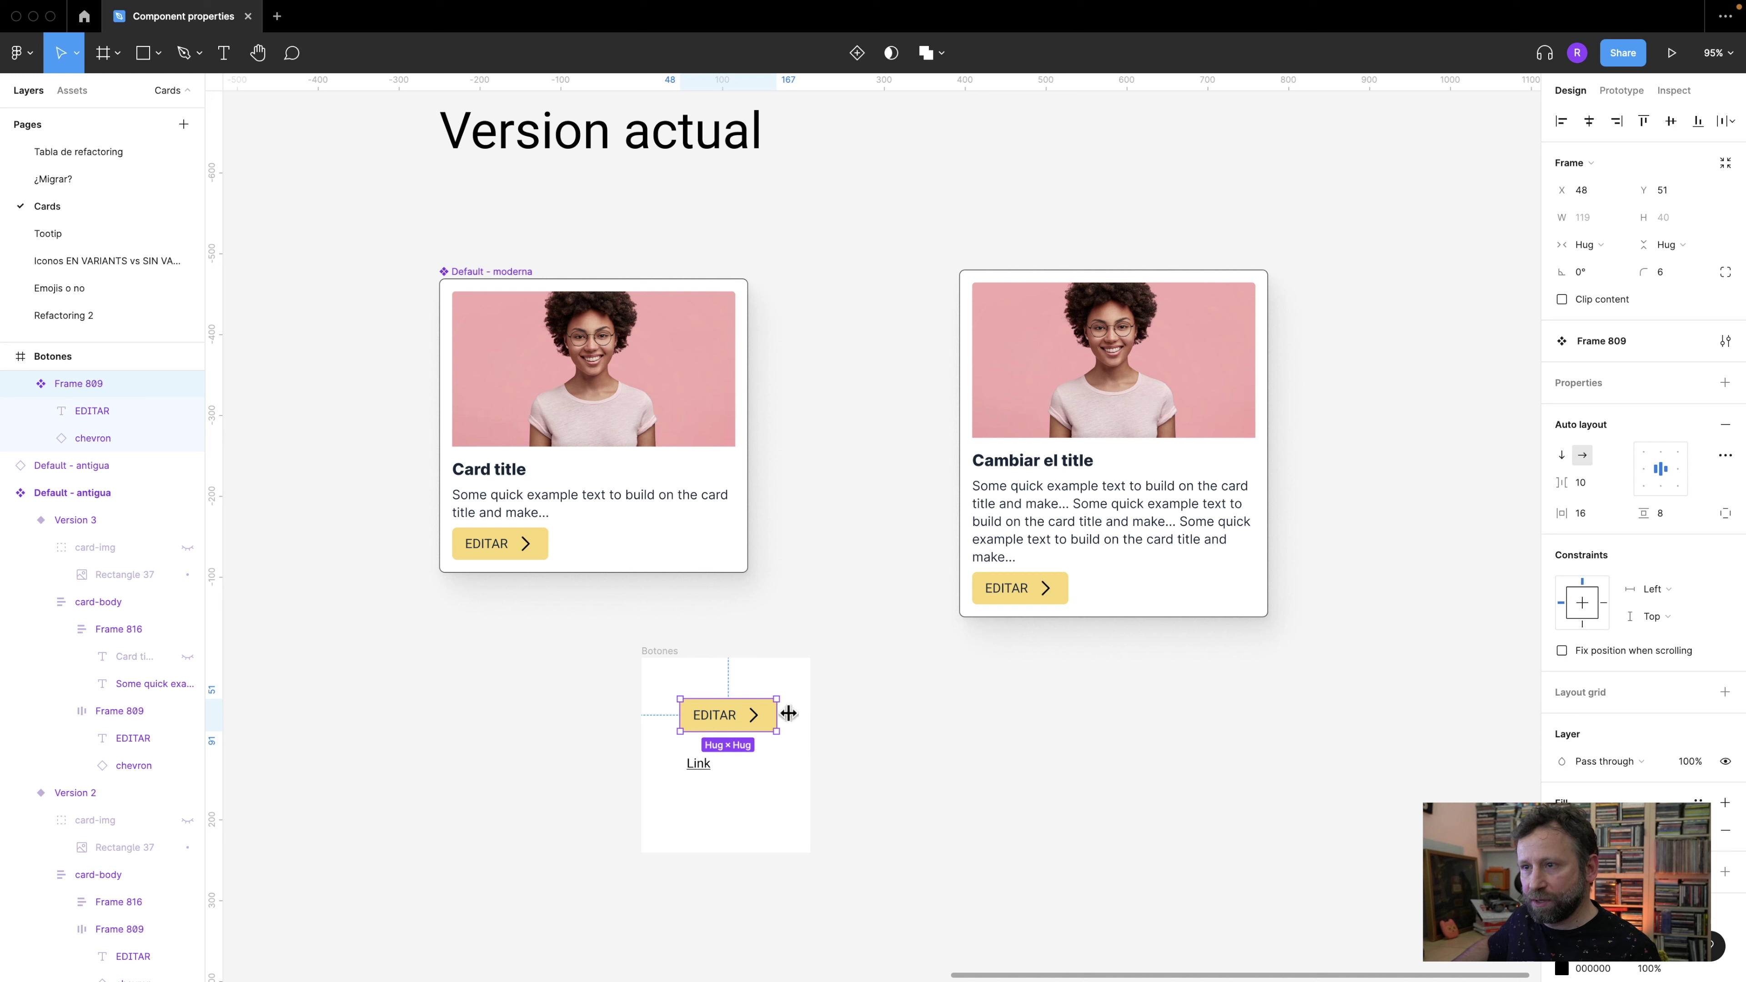
- Rename the EDITAR button's main component in the "Botones" frame as "Boton"
{"action": "double_click", "coordinate": [71, 384]}
{"action": "type", "text": "B"}
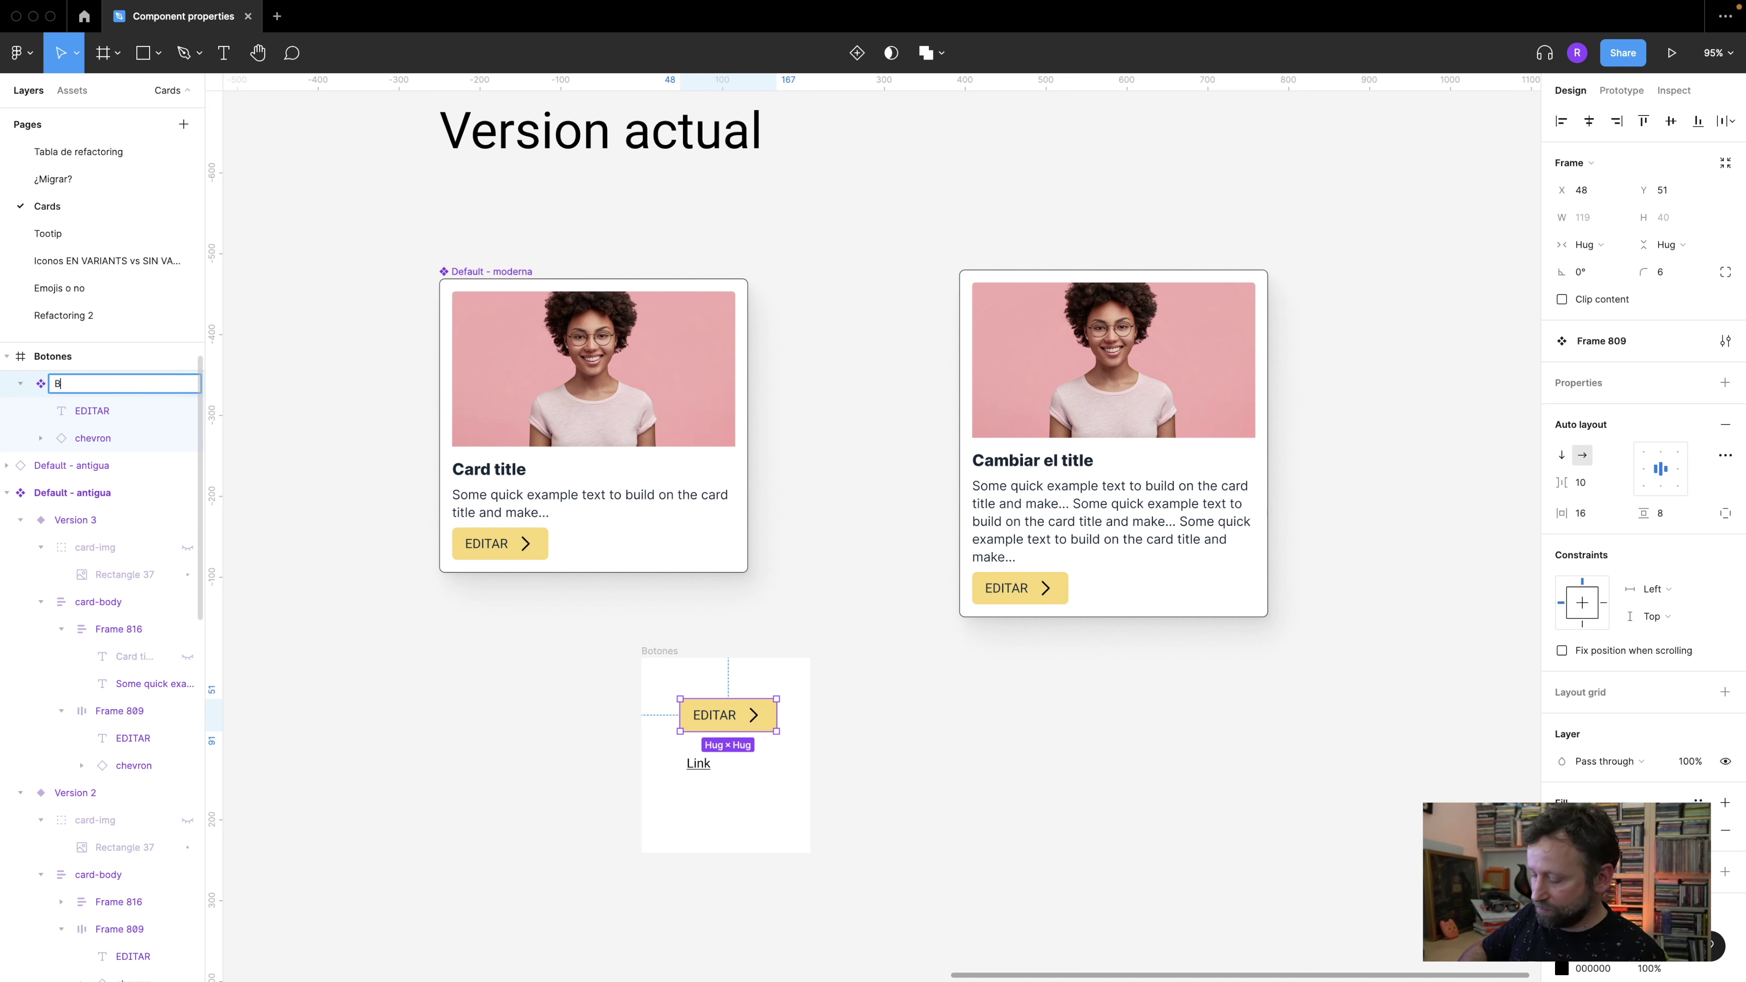
{"action": "type", "text": "oton"}
{"action": "key", "text": "Return"}
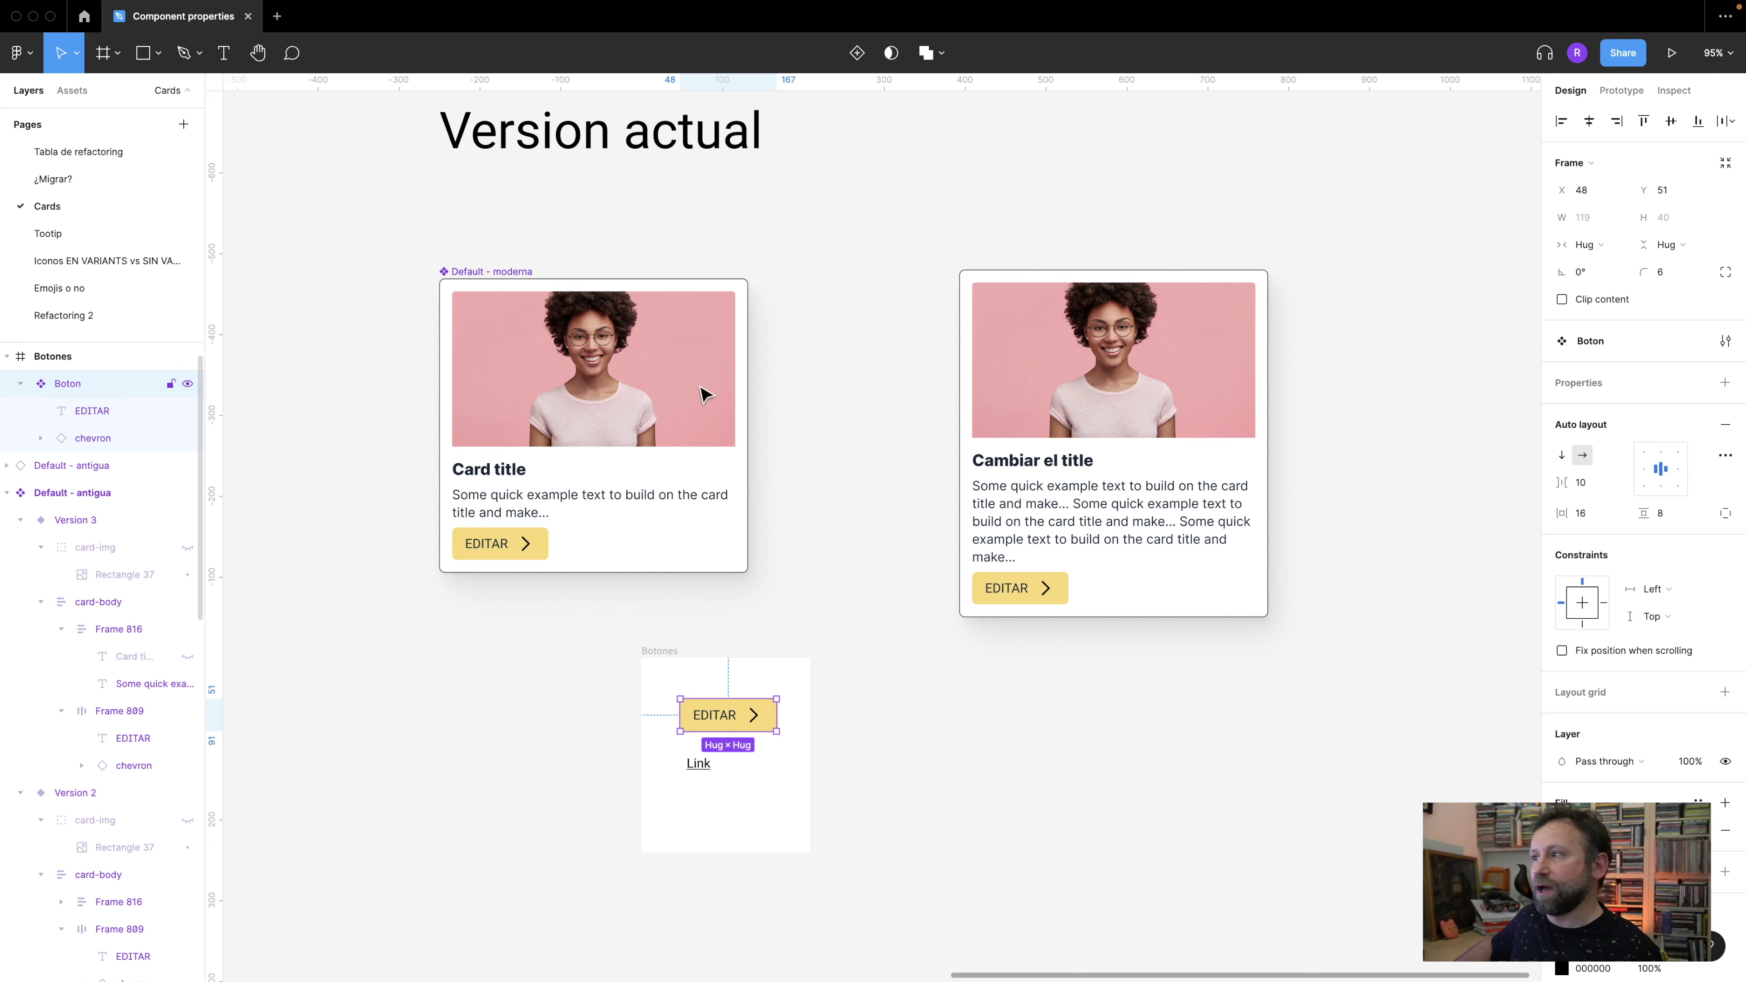
- Create an instance swap property named "Cambiar boton" for the button instance in the "Default - moderna" main component, with Boton as its value
{"action": "double_click", "coordinate": [479, 547]}
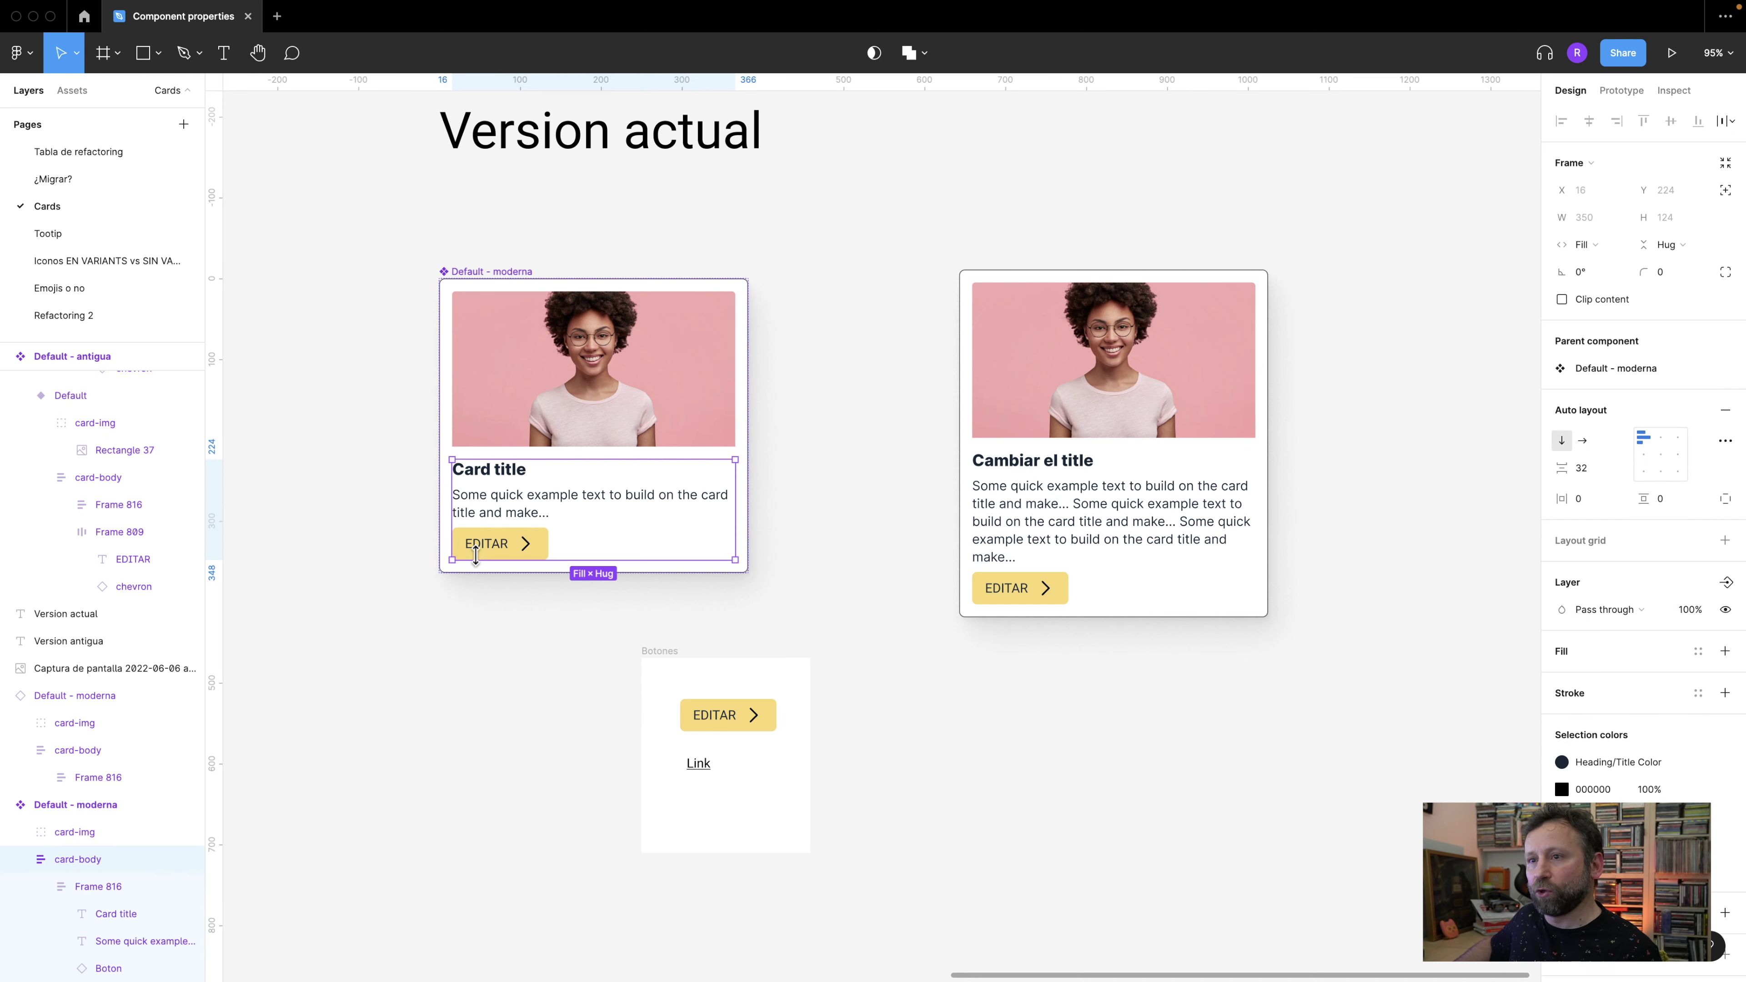
{"action": "left_click", "coordinate": [513, 547]}
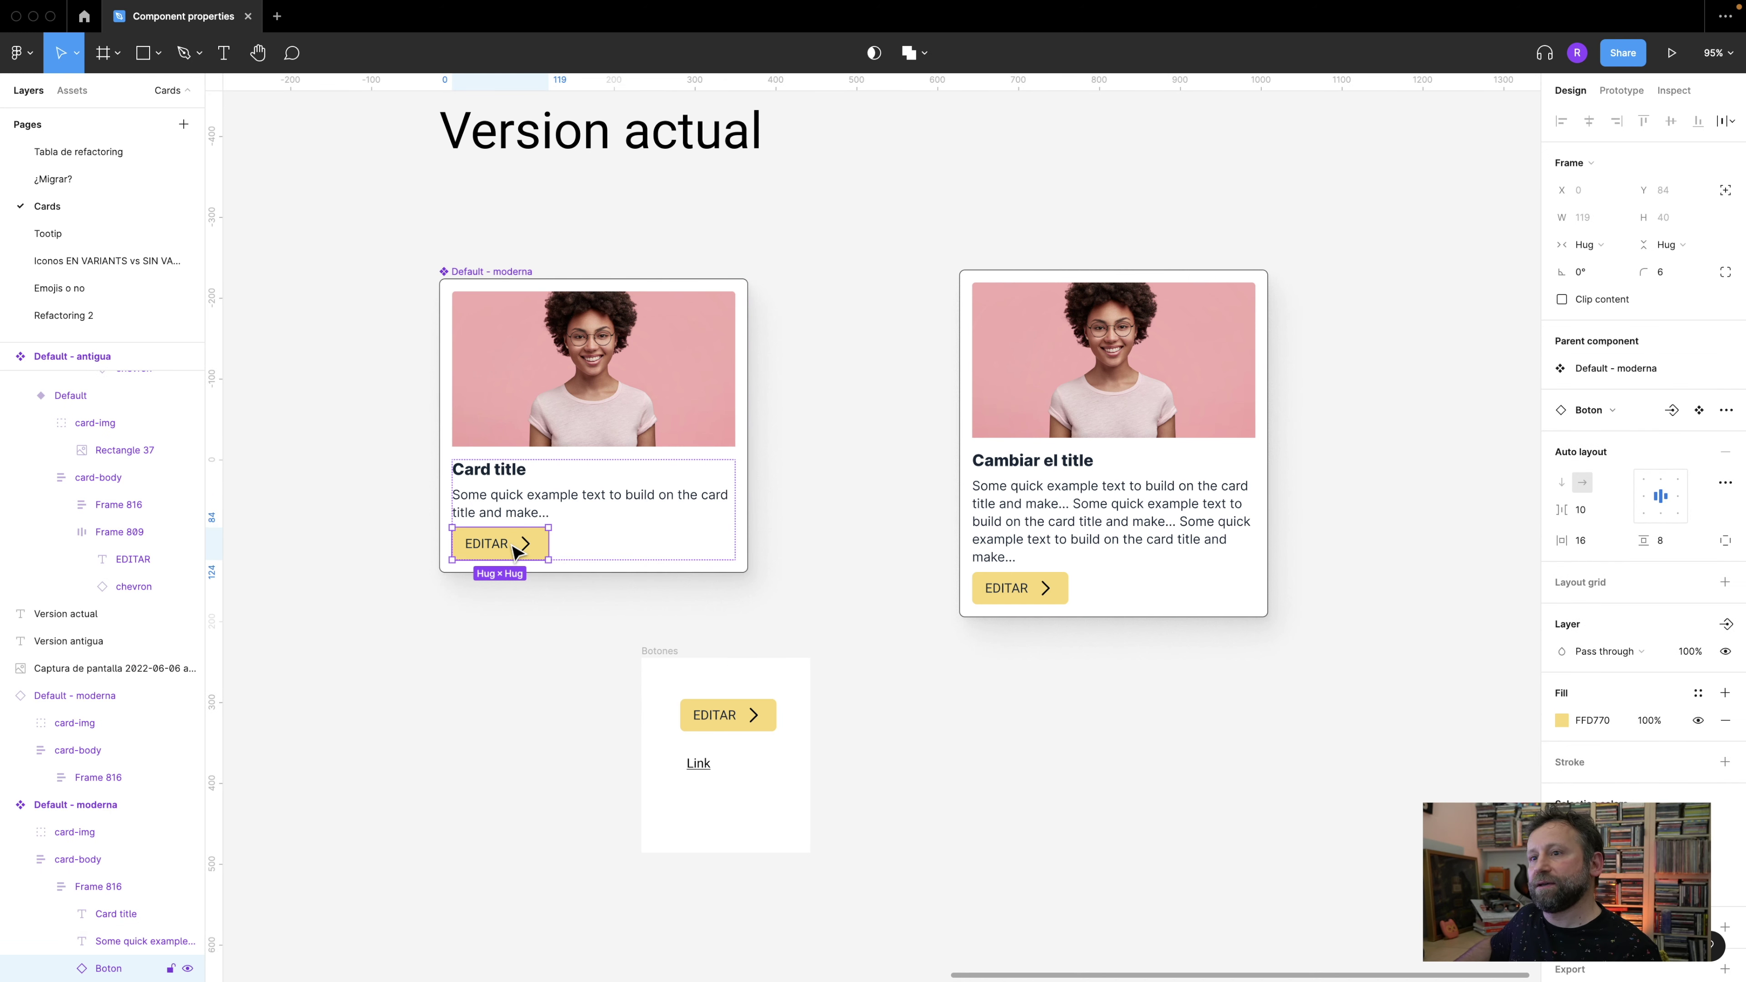
{"action": "left_click", "coordinate": [1673, 414]}
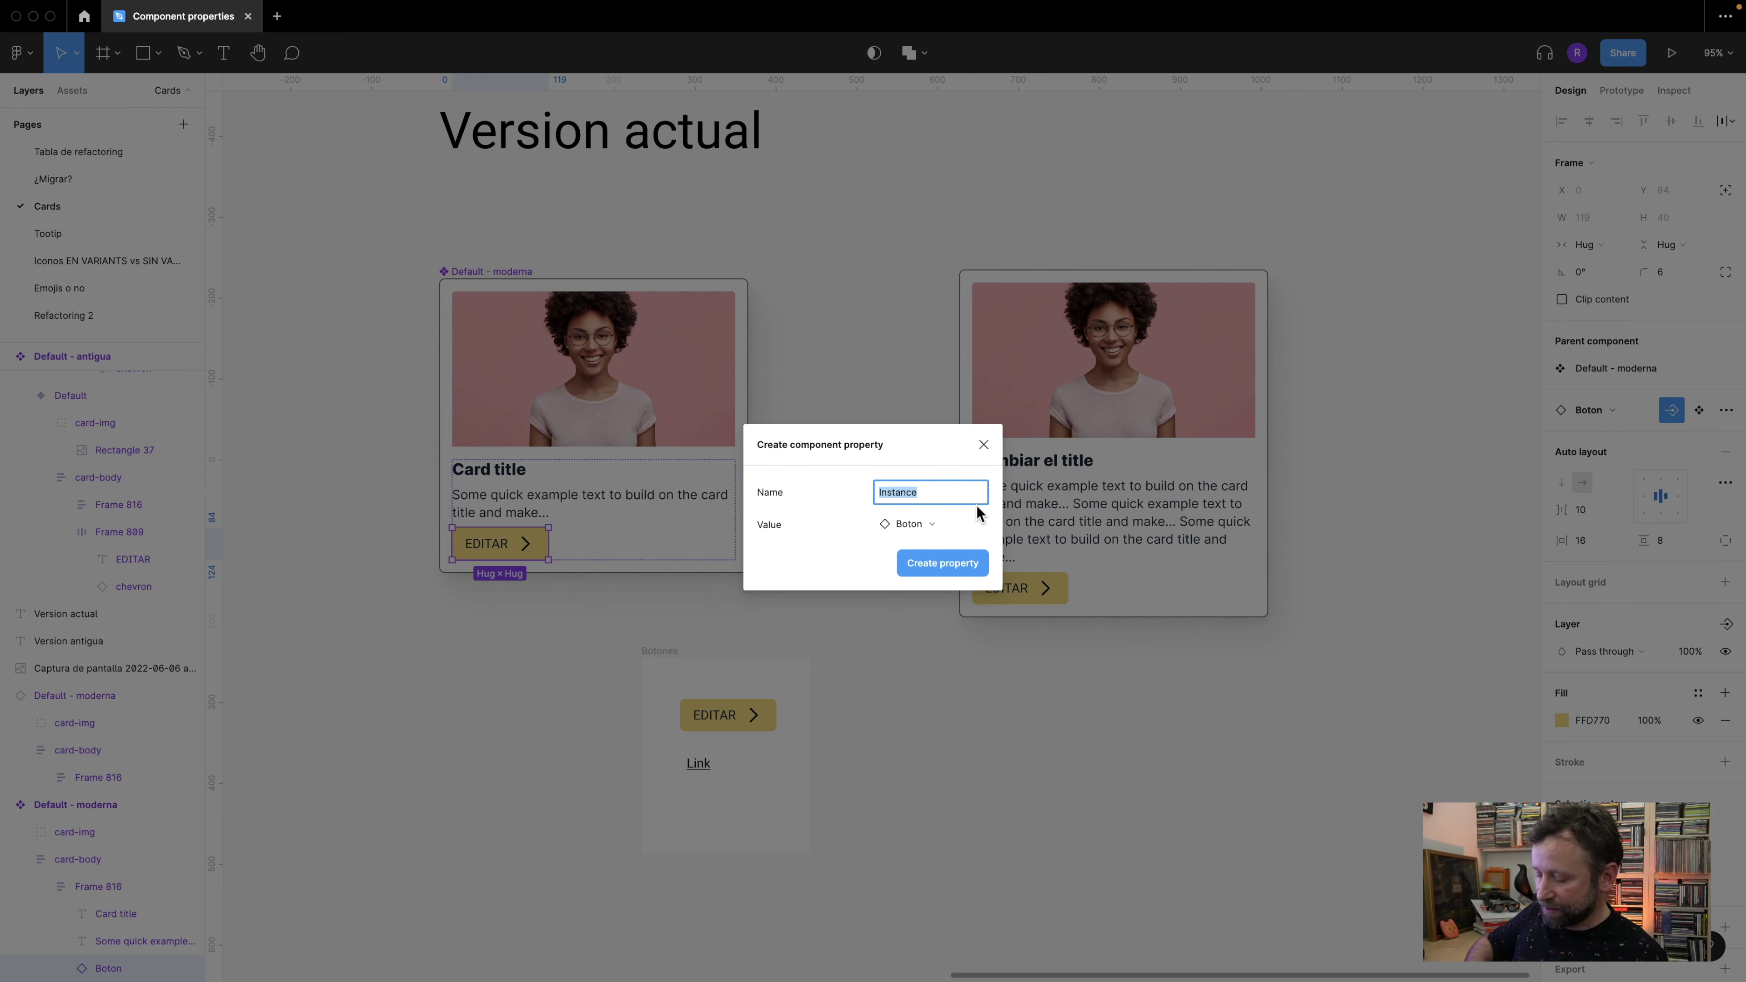
{"action": "type", "text": "Cambiar boton"}
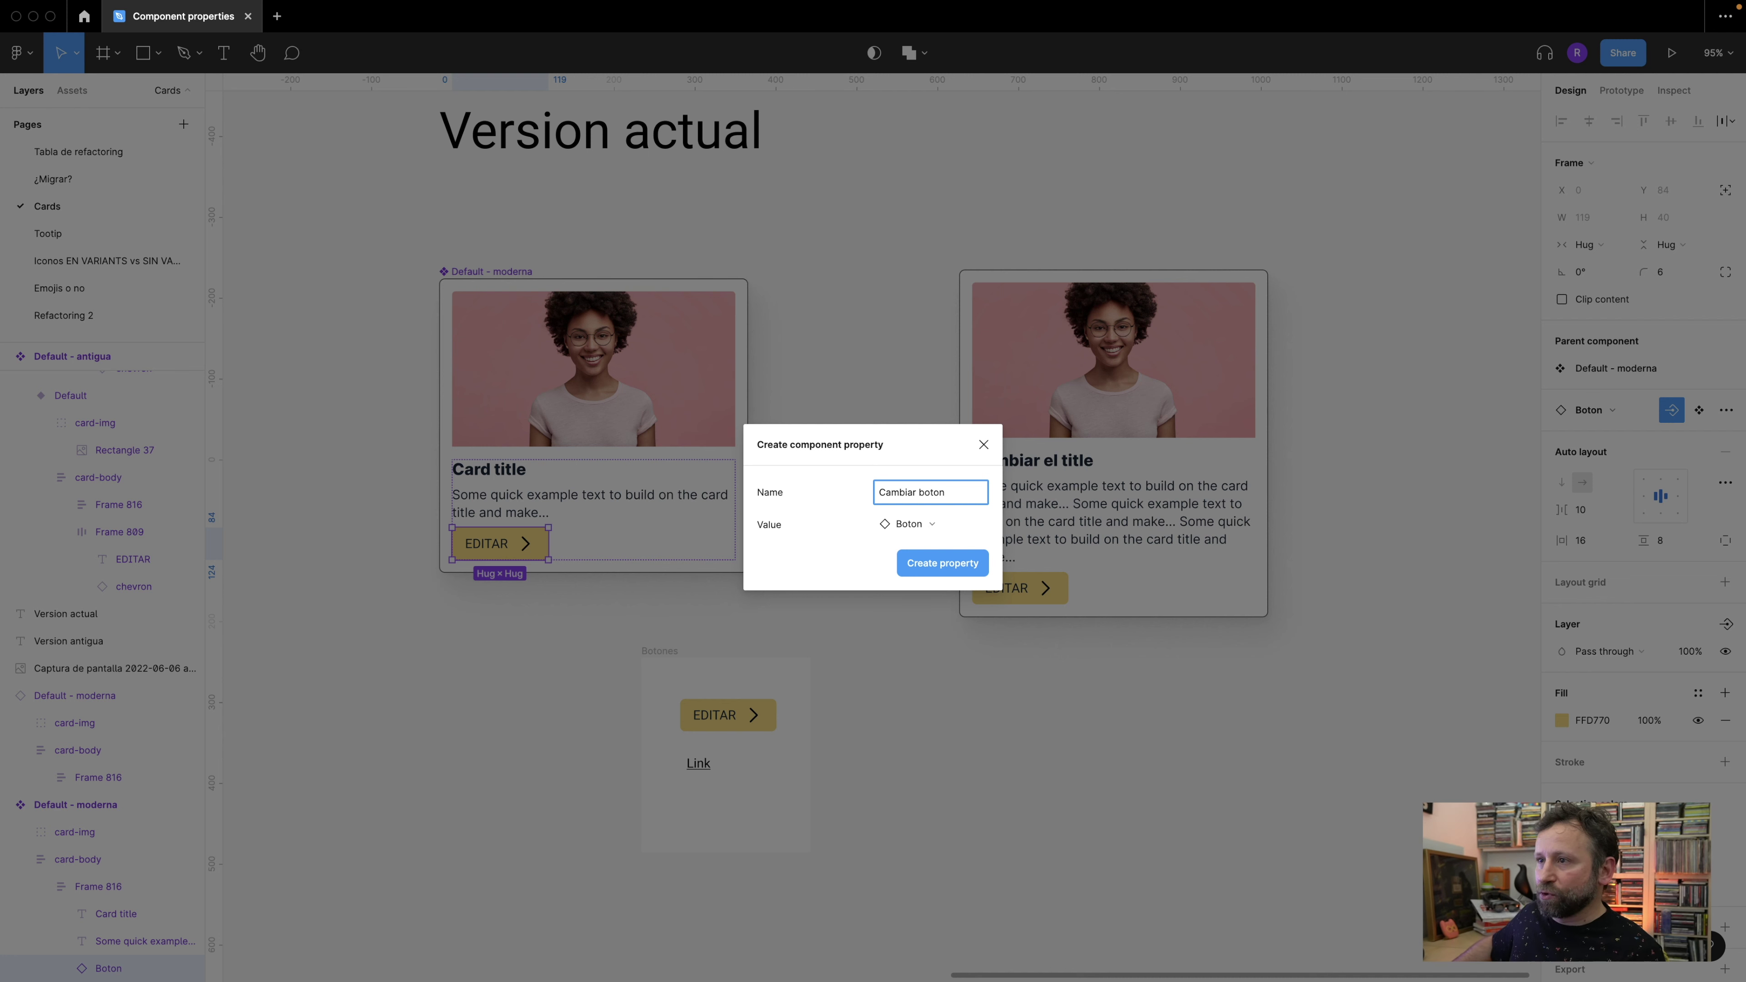
{"action": "left_click", "coordinate": [949, 563]}
- Move the card instance slightly up and toggle its image, title and paragraph properties off and back on
{"action": "left_click", "coordinate": [1216, 383]}
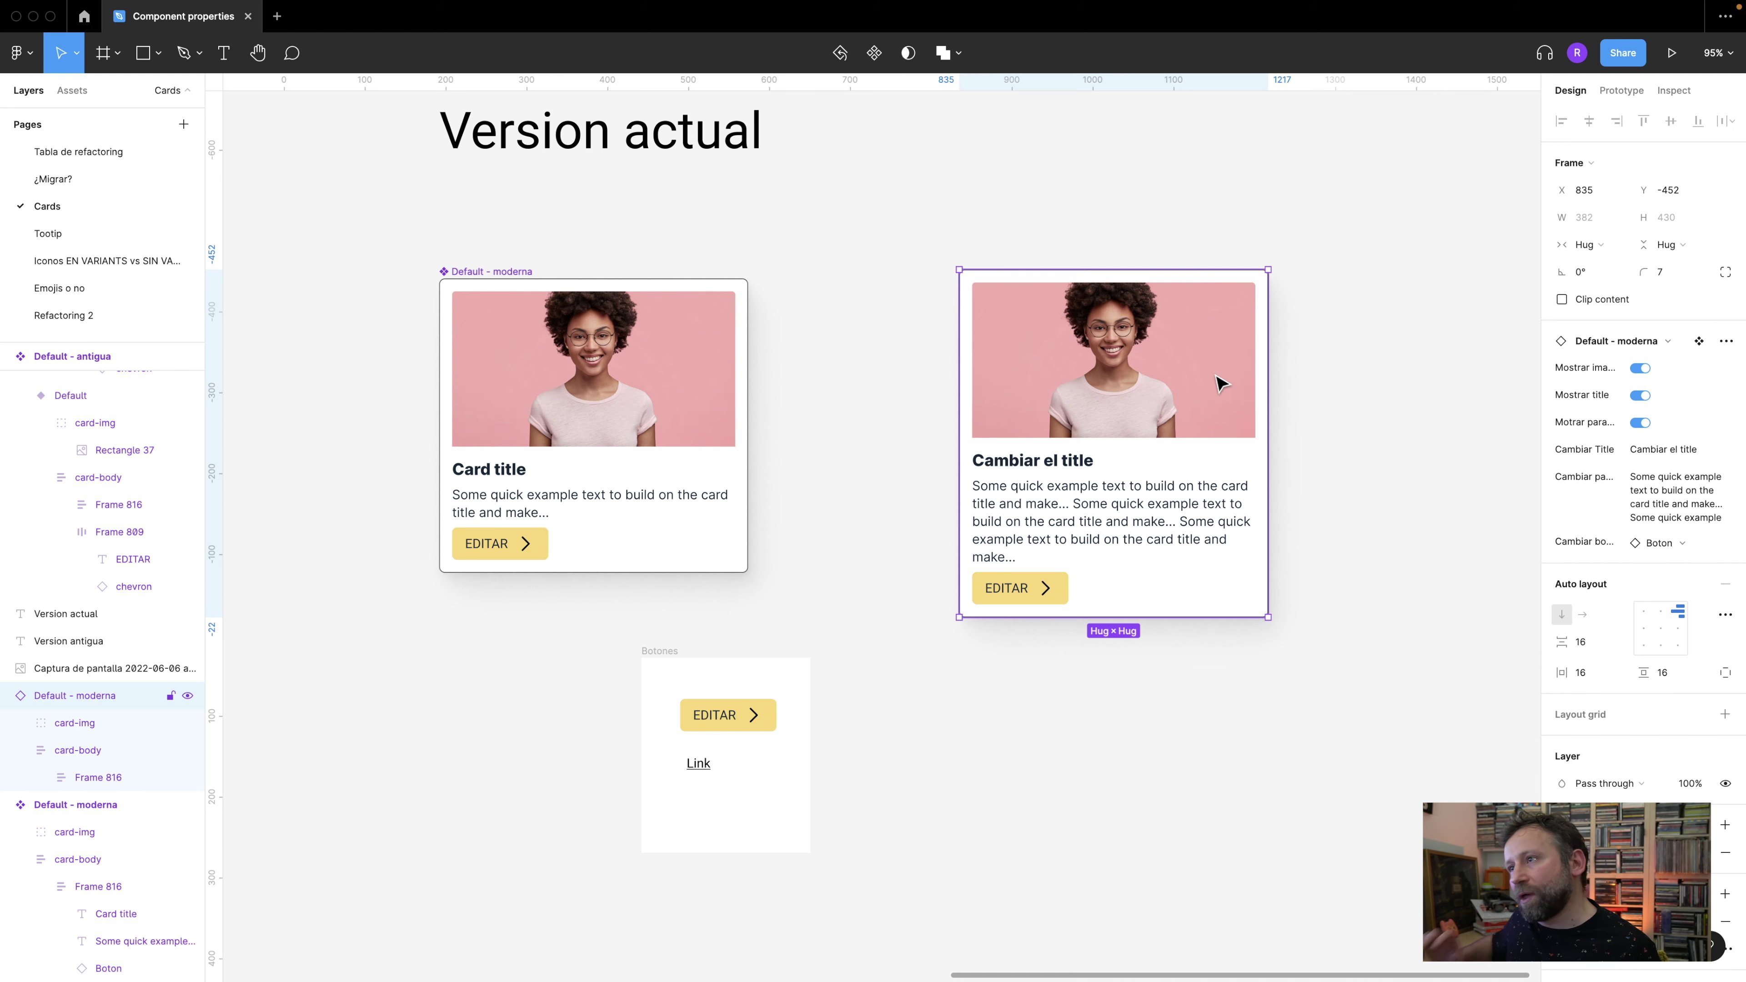
{"action": "left_click_drag", "start_coordinate": [1217, 384], "coordinate": [1257, 333]}
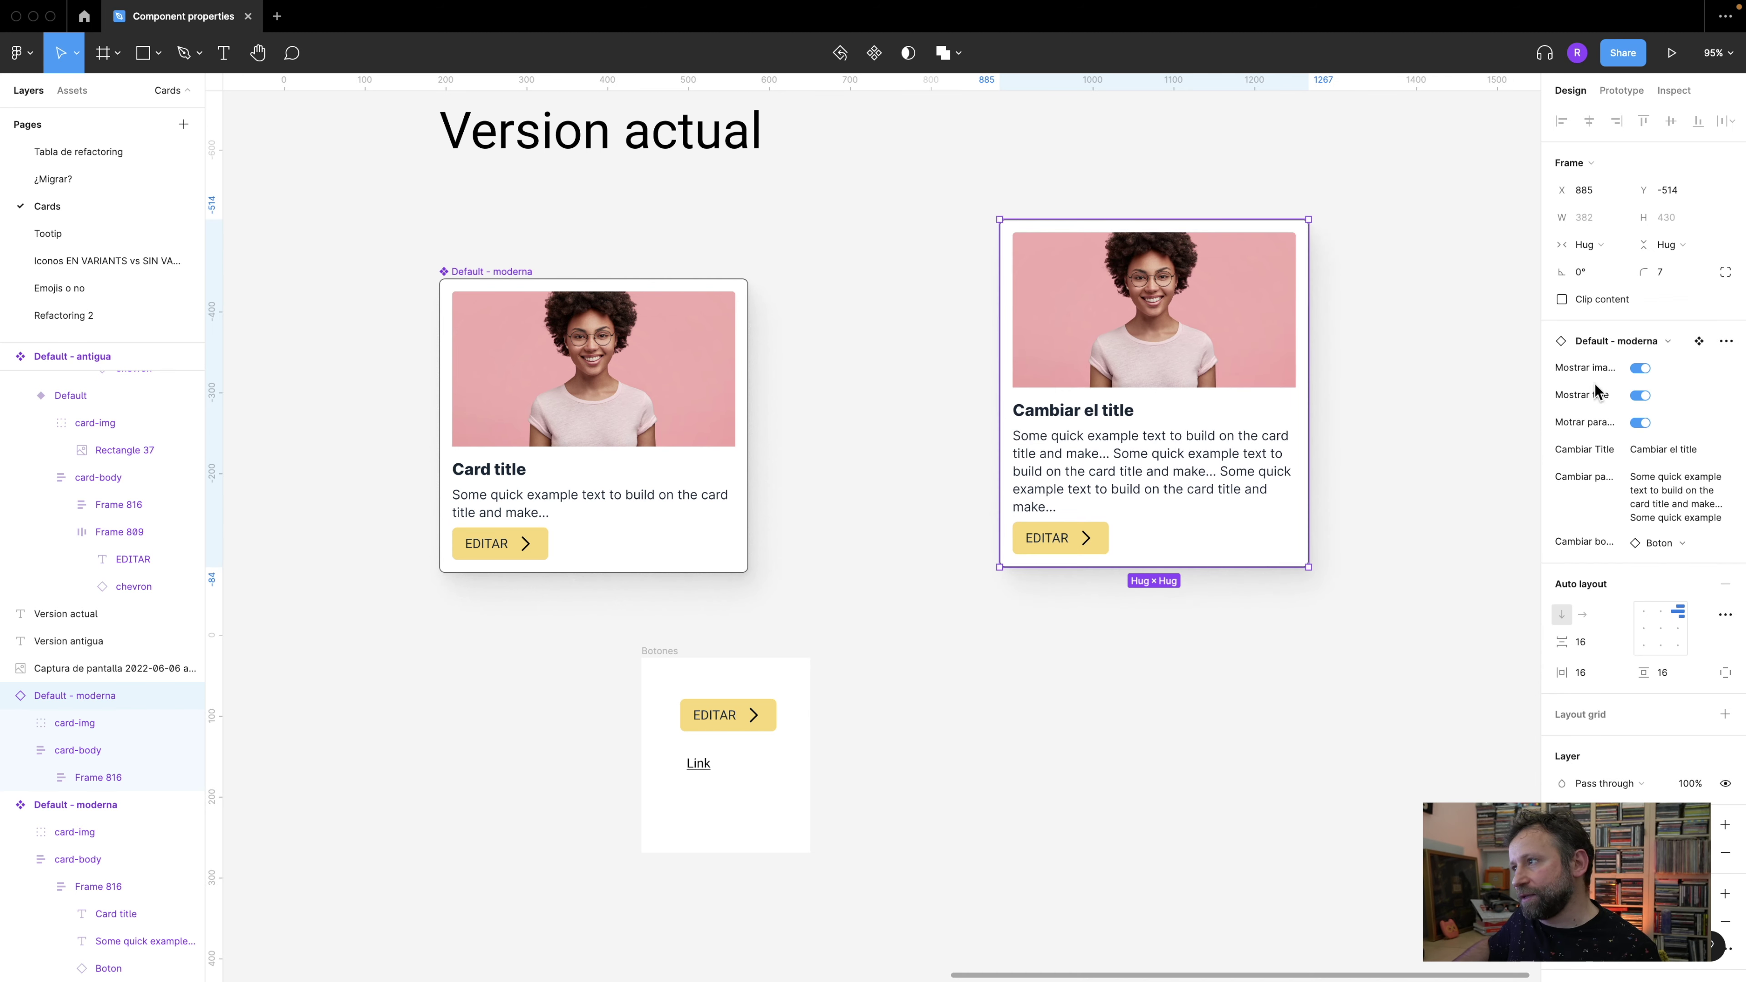
{"action": "left_click", "coordinate": [1639, 369]}
{"action": "left_click", "coordinate": [1639, 369]}
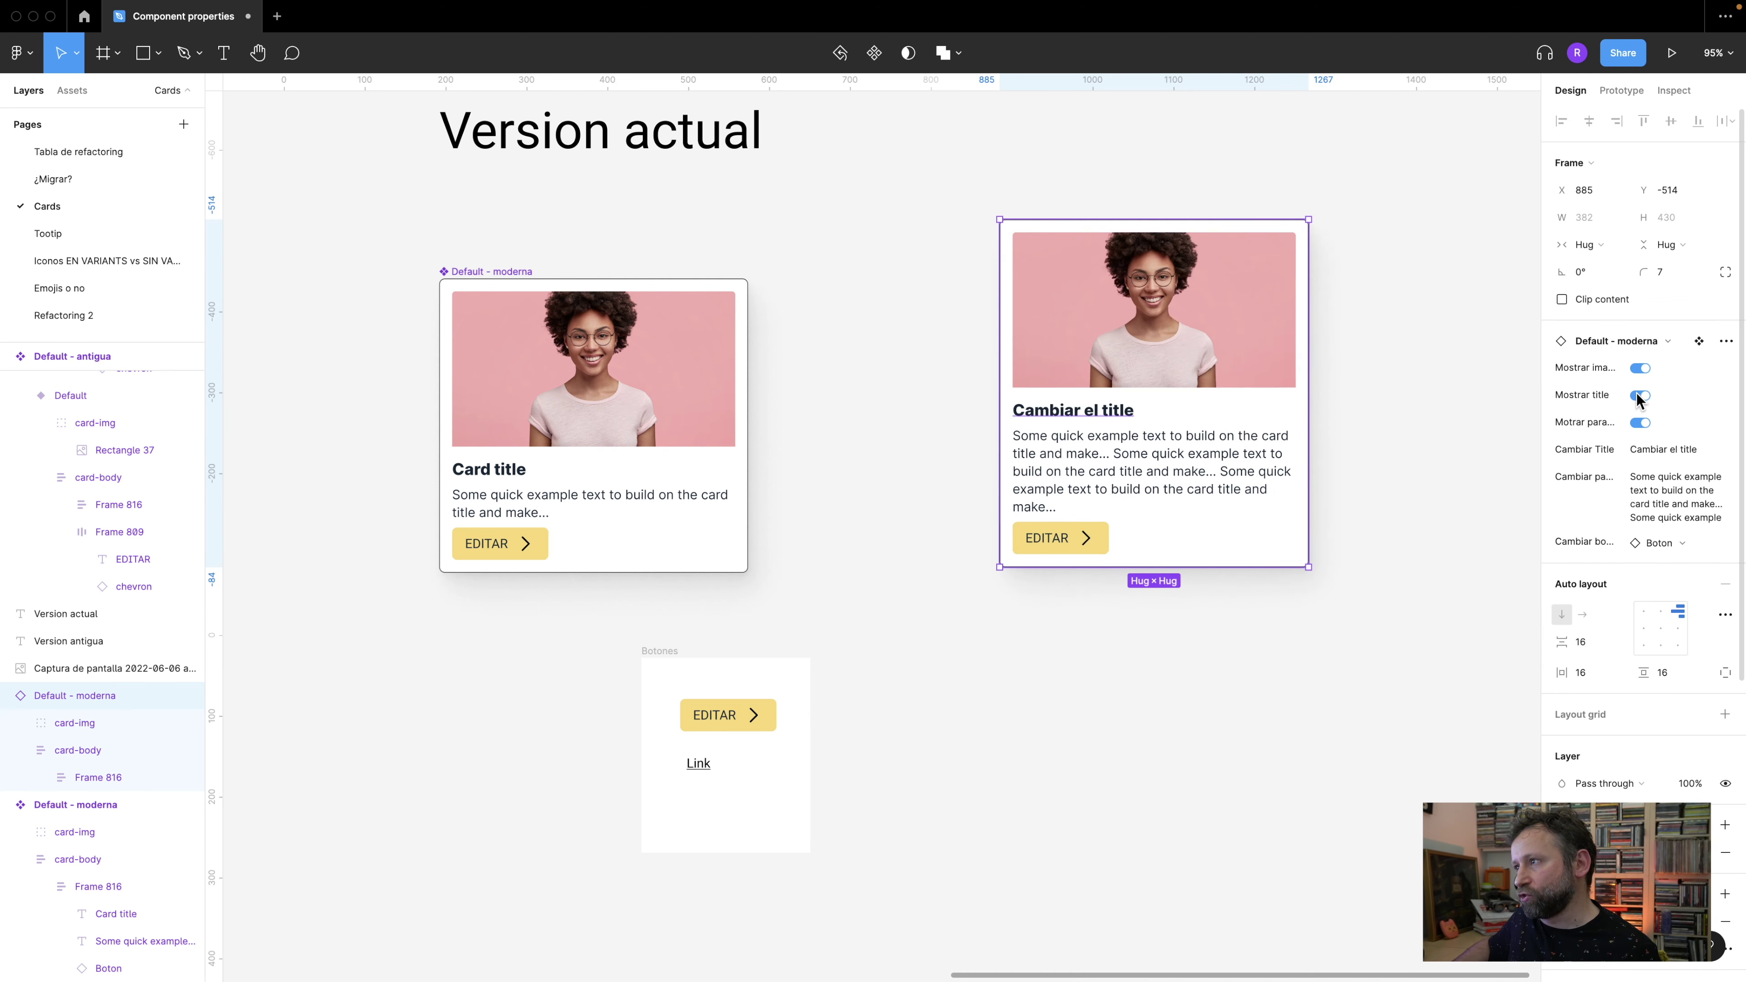
{"action": "left_click", "coordinate": [1638, 396]}
{"action": "left_click", "coordinate": [1639, 396]}
{"action": "left_click", "coordinate": [1638, 423]}
{"action": "left_click", "coordinate": [1638, 423]}
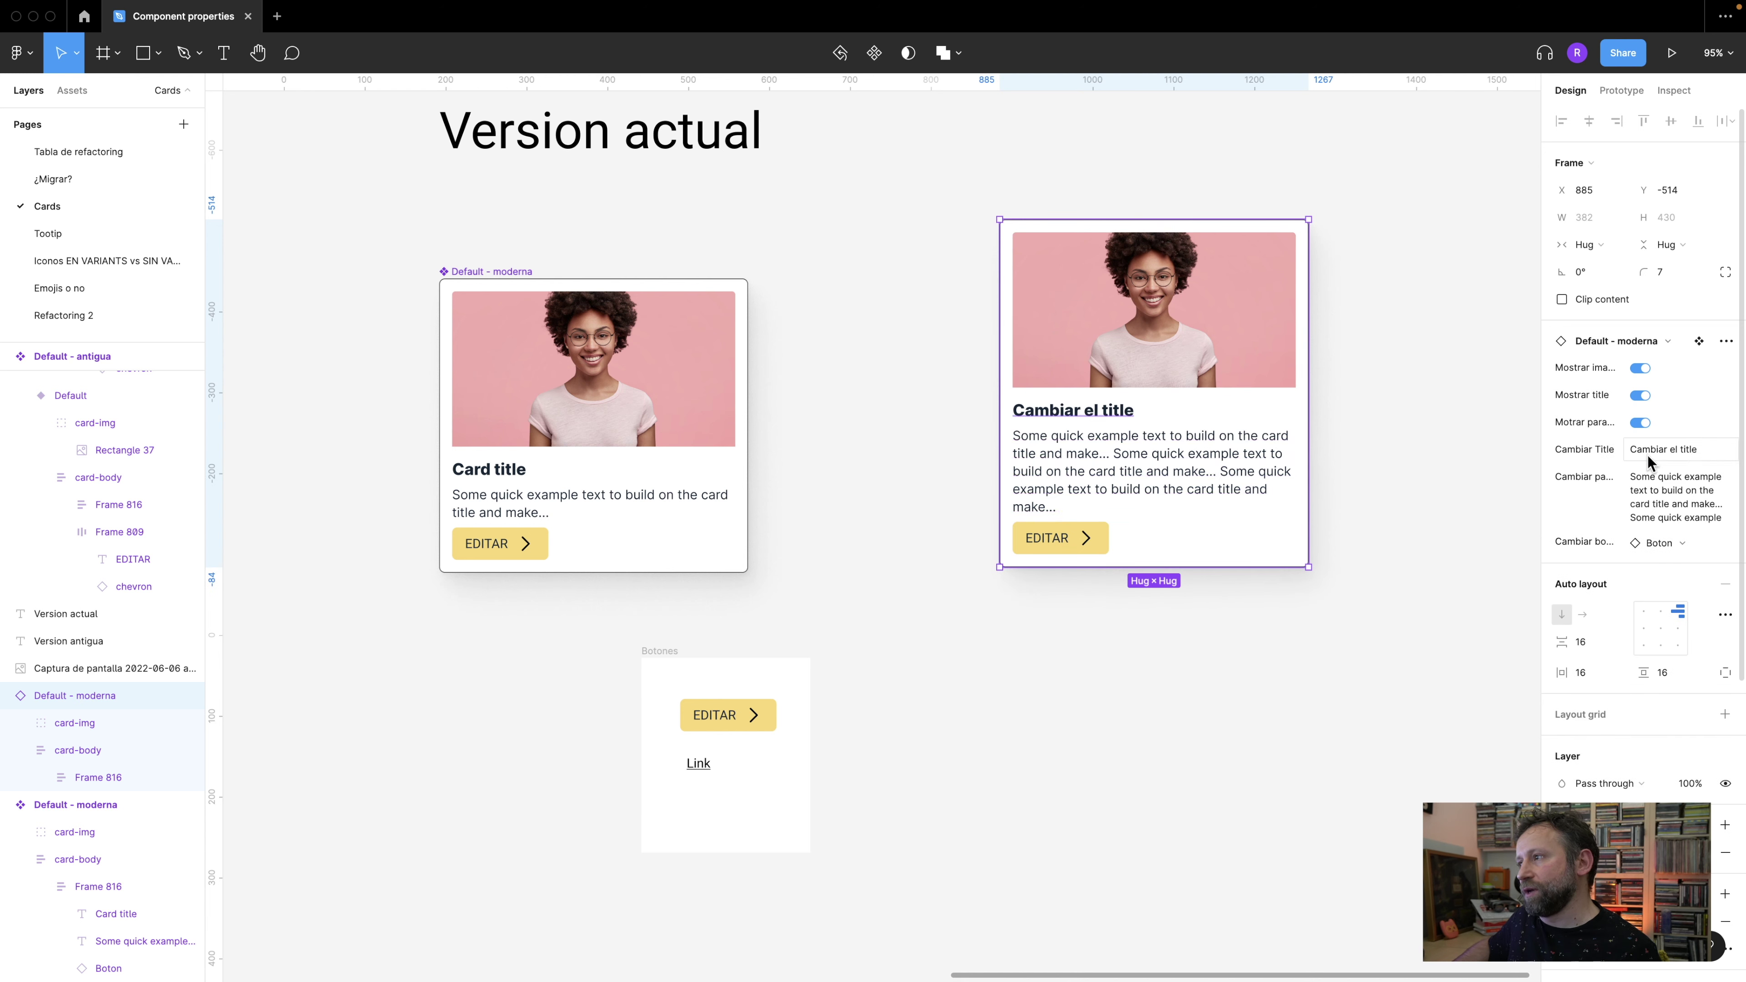
- Swap the card instance's button for the Link component through the "Cambiar boton" property
{"action": "left_click", "coordinate": [1659, 544]}
{"action": "left_click", "coordinate": [1689, 741]}
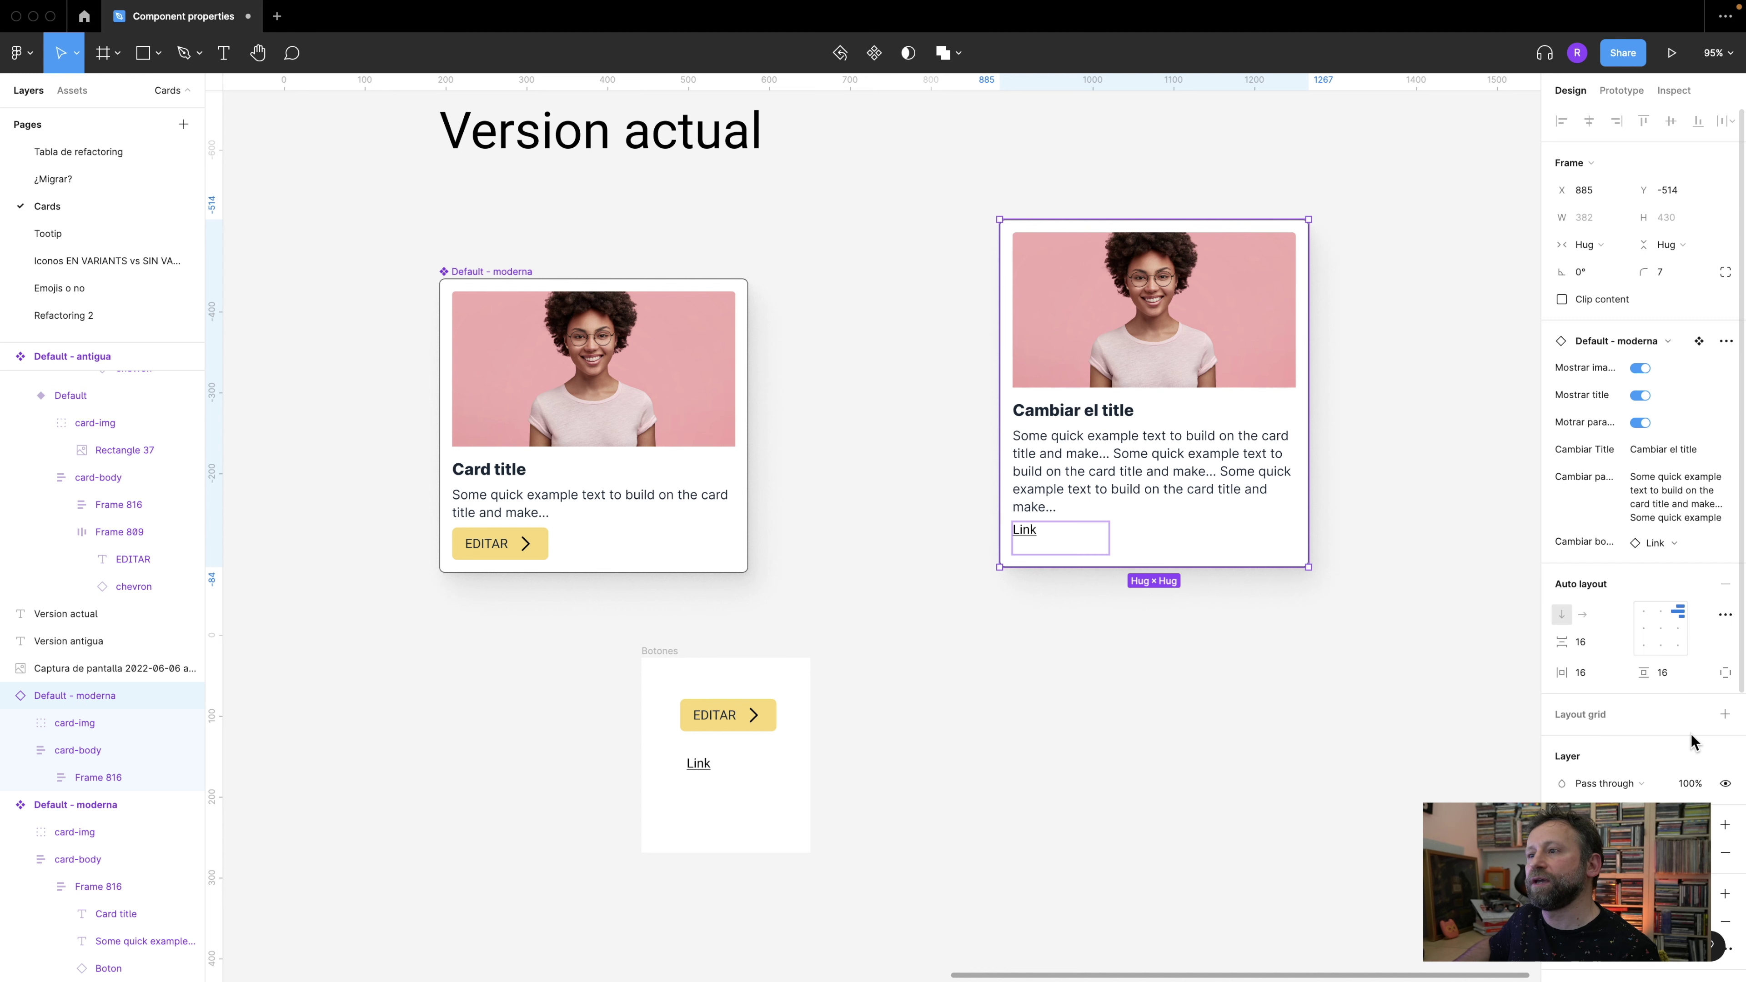
{"action": "left_click", "coordinate": [1203, 718]}
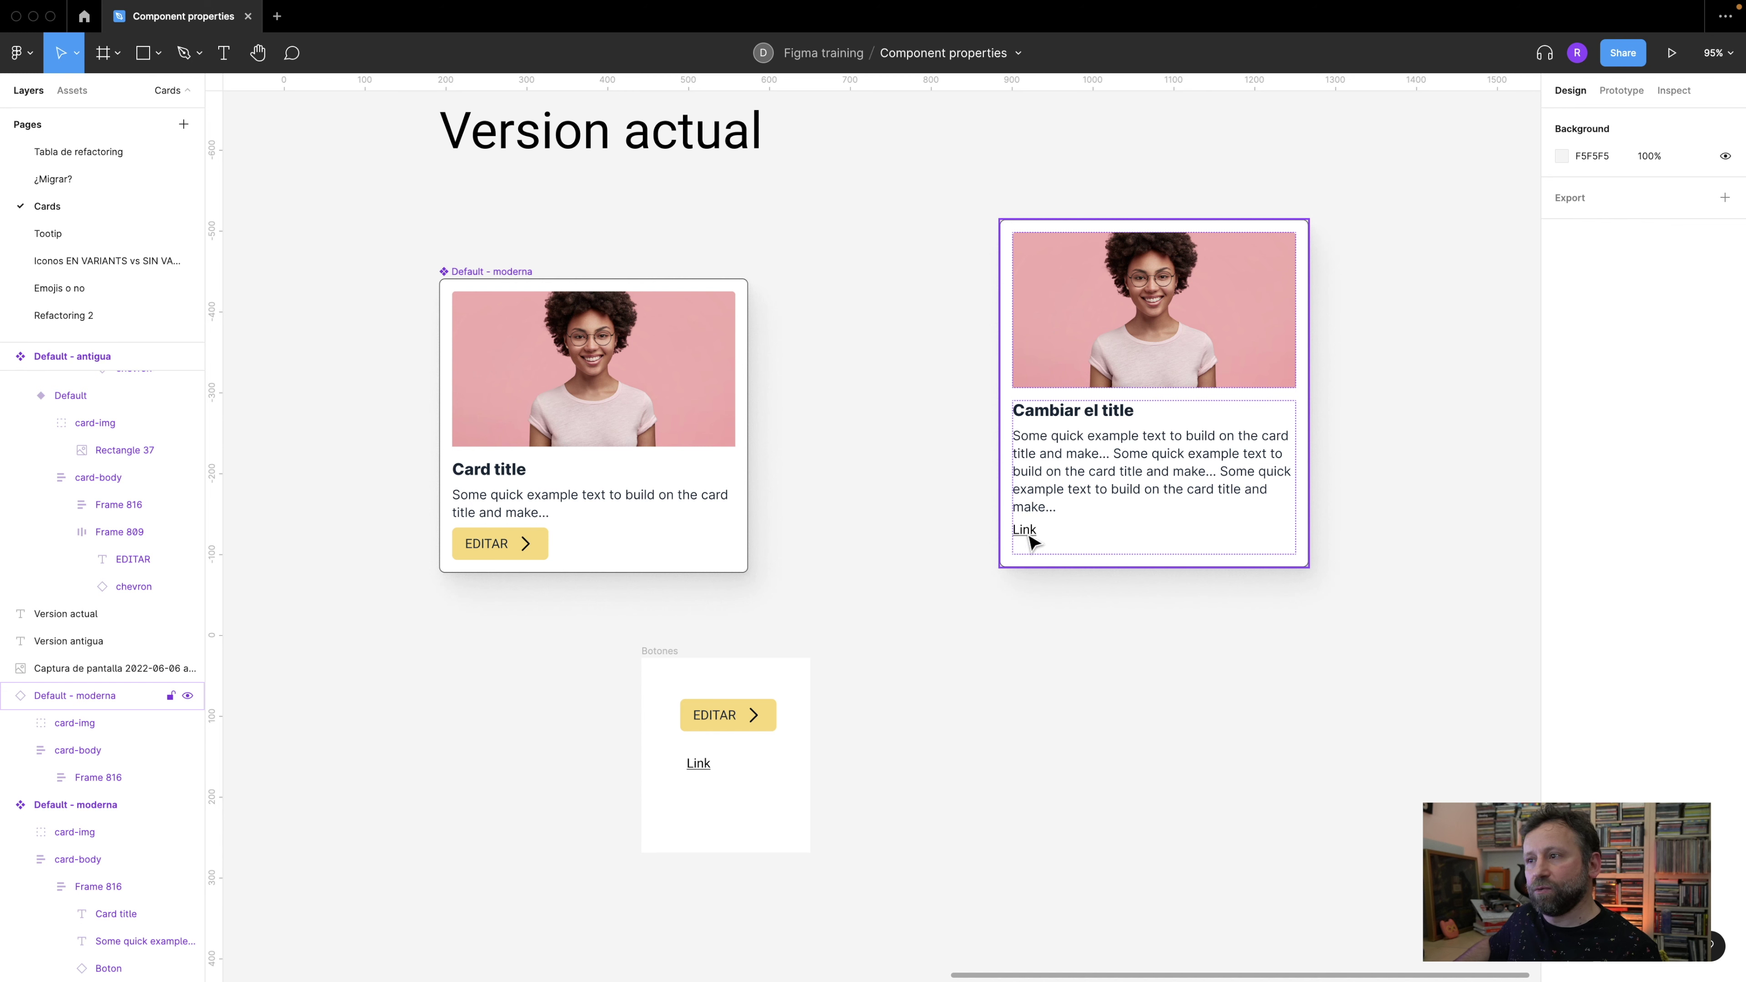
- Swap the chevron icon in the Boton main component for government-fill and swap it back to chevron
{"action": "left_click", "coordinate": [734, 723]}
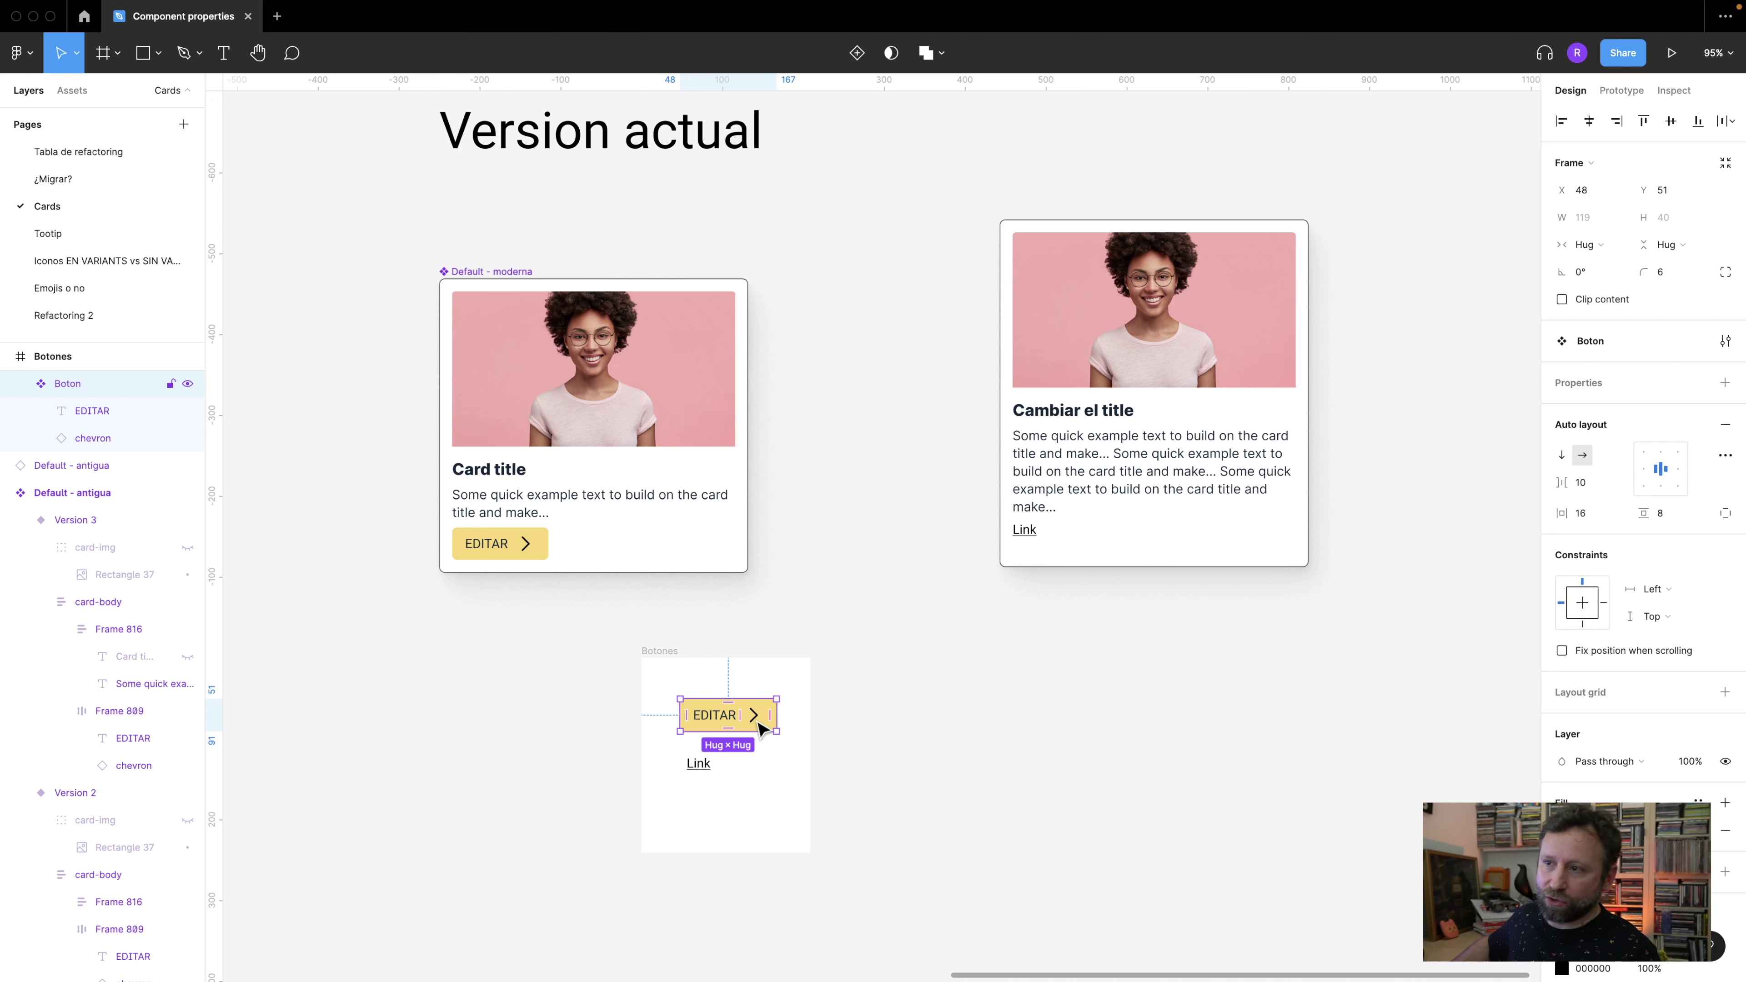
{"action": "left_click", "coordinate": [756, 719]}
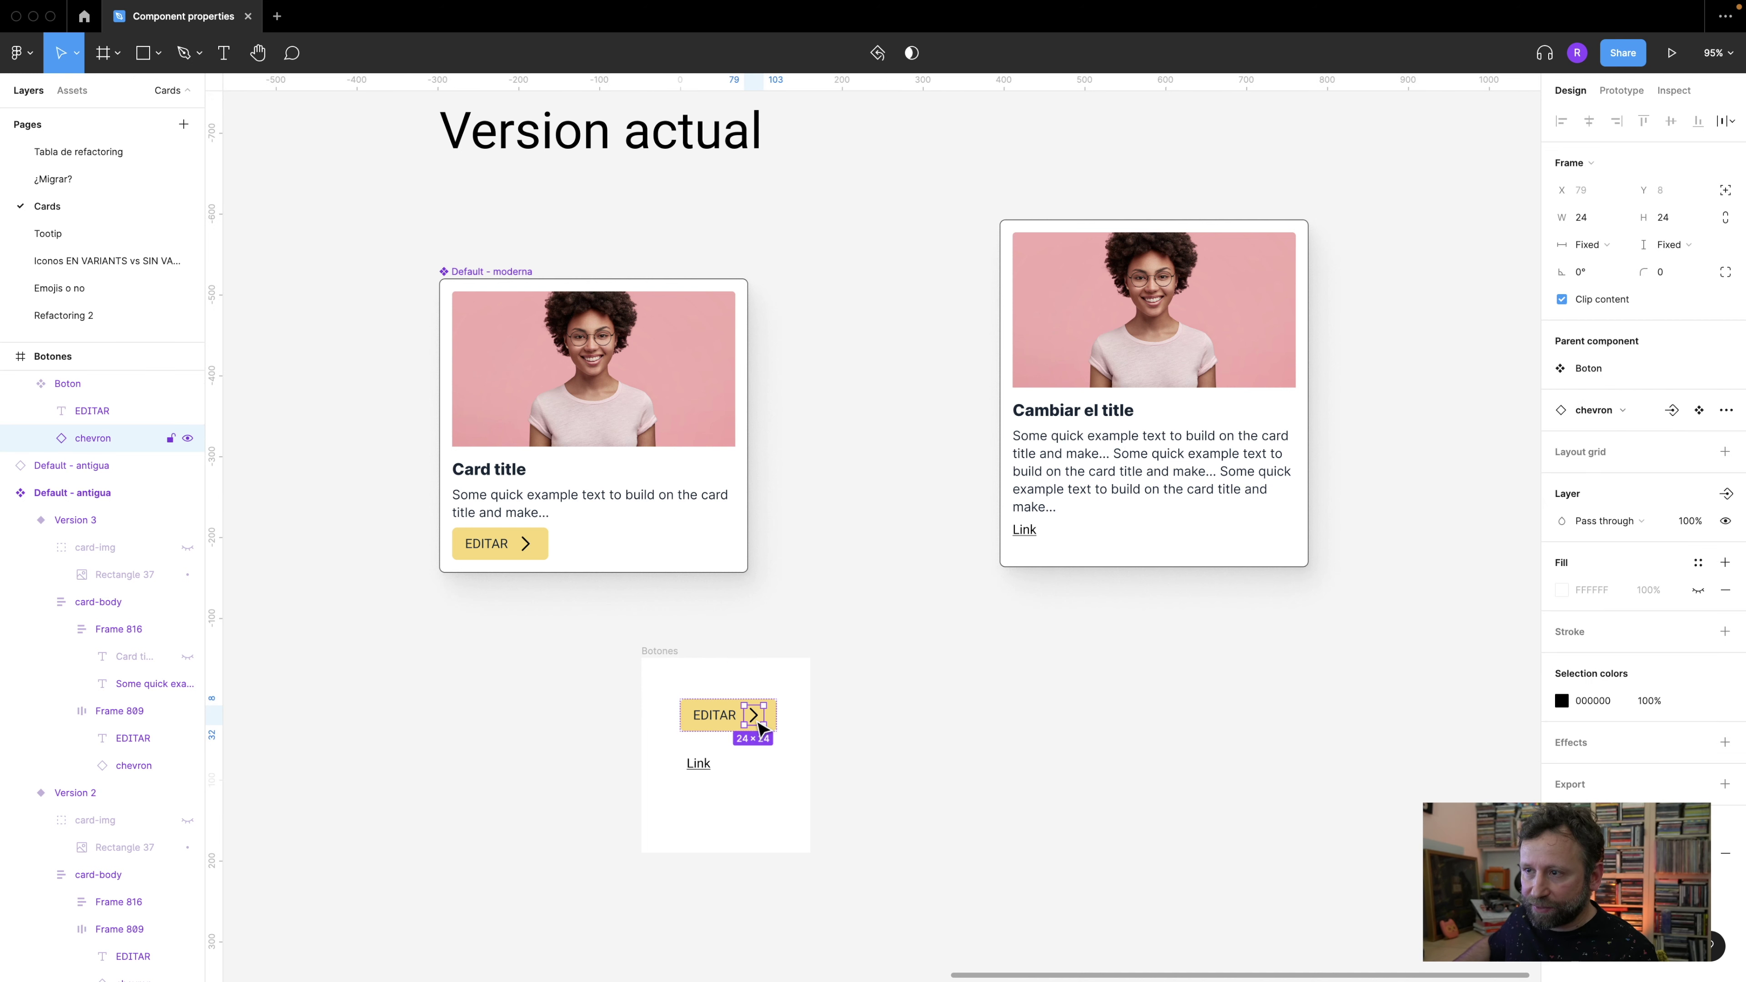
{"action": "left_click", "coordinate": [1600, 412]}
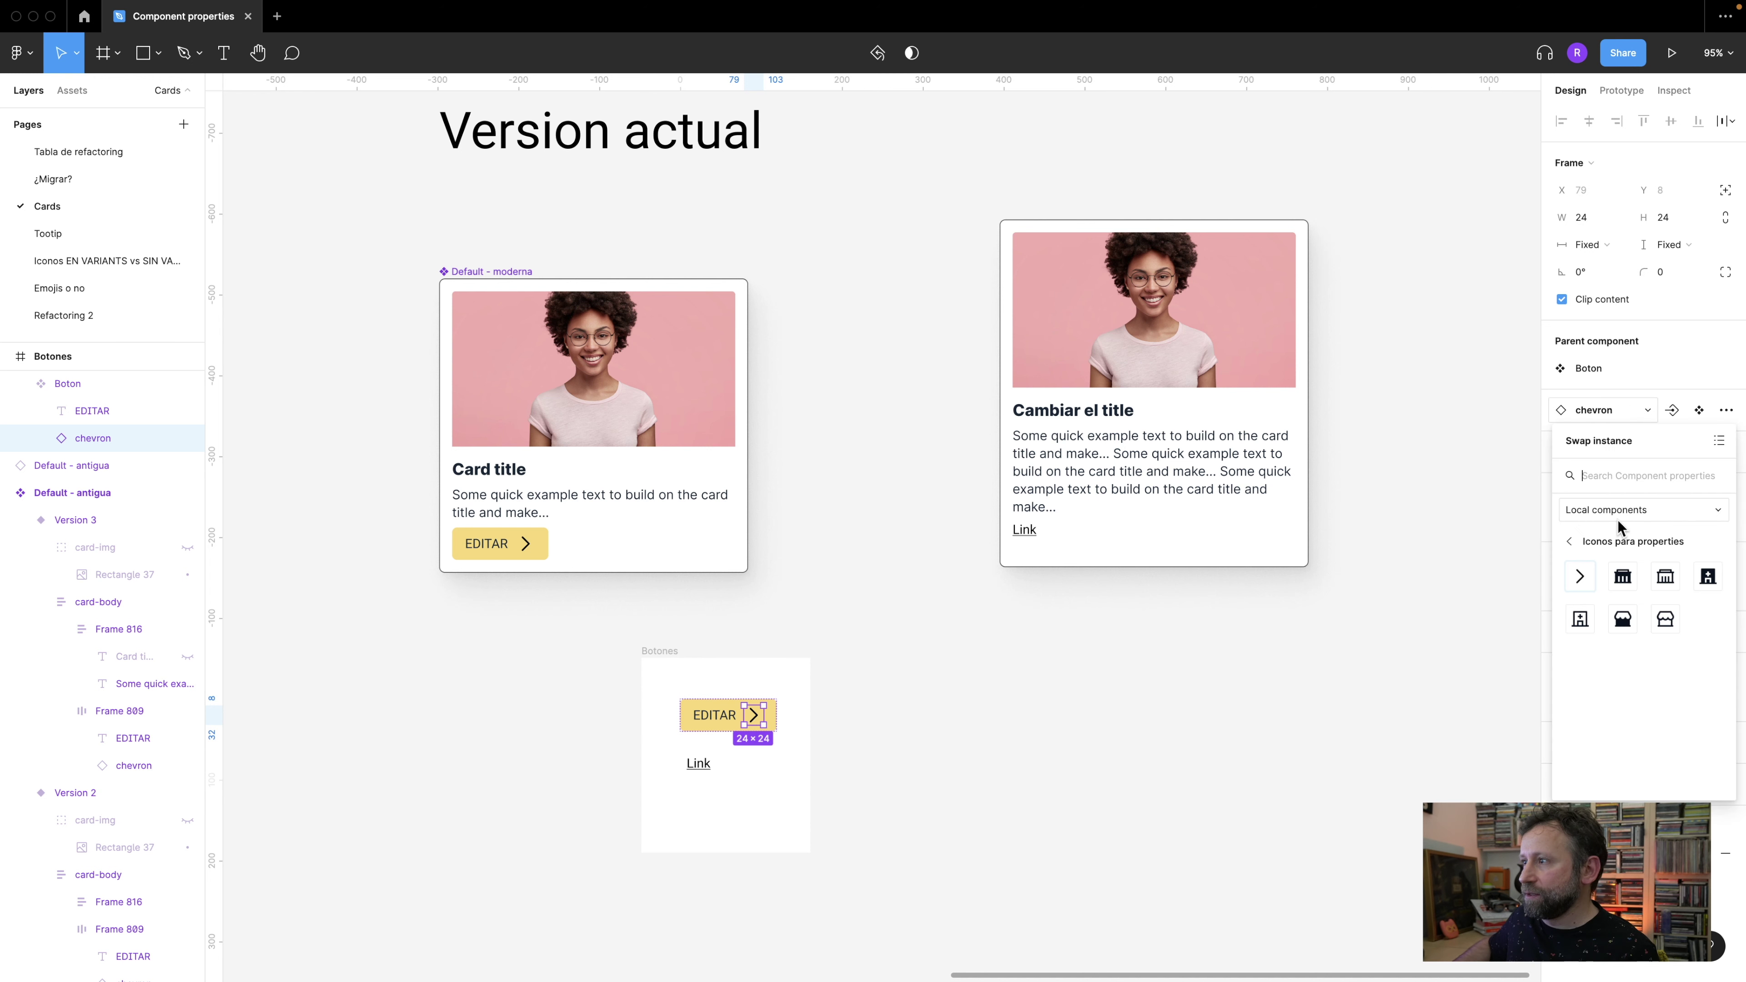
{"action": "left_click", "coordinate": [1622, 581]}
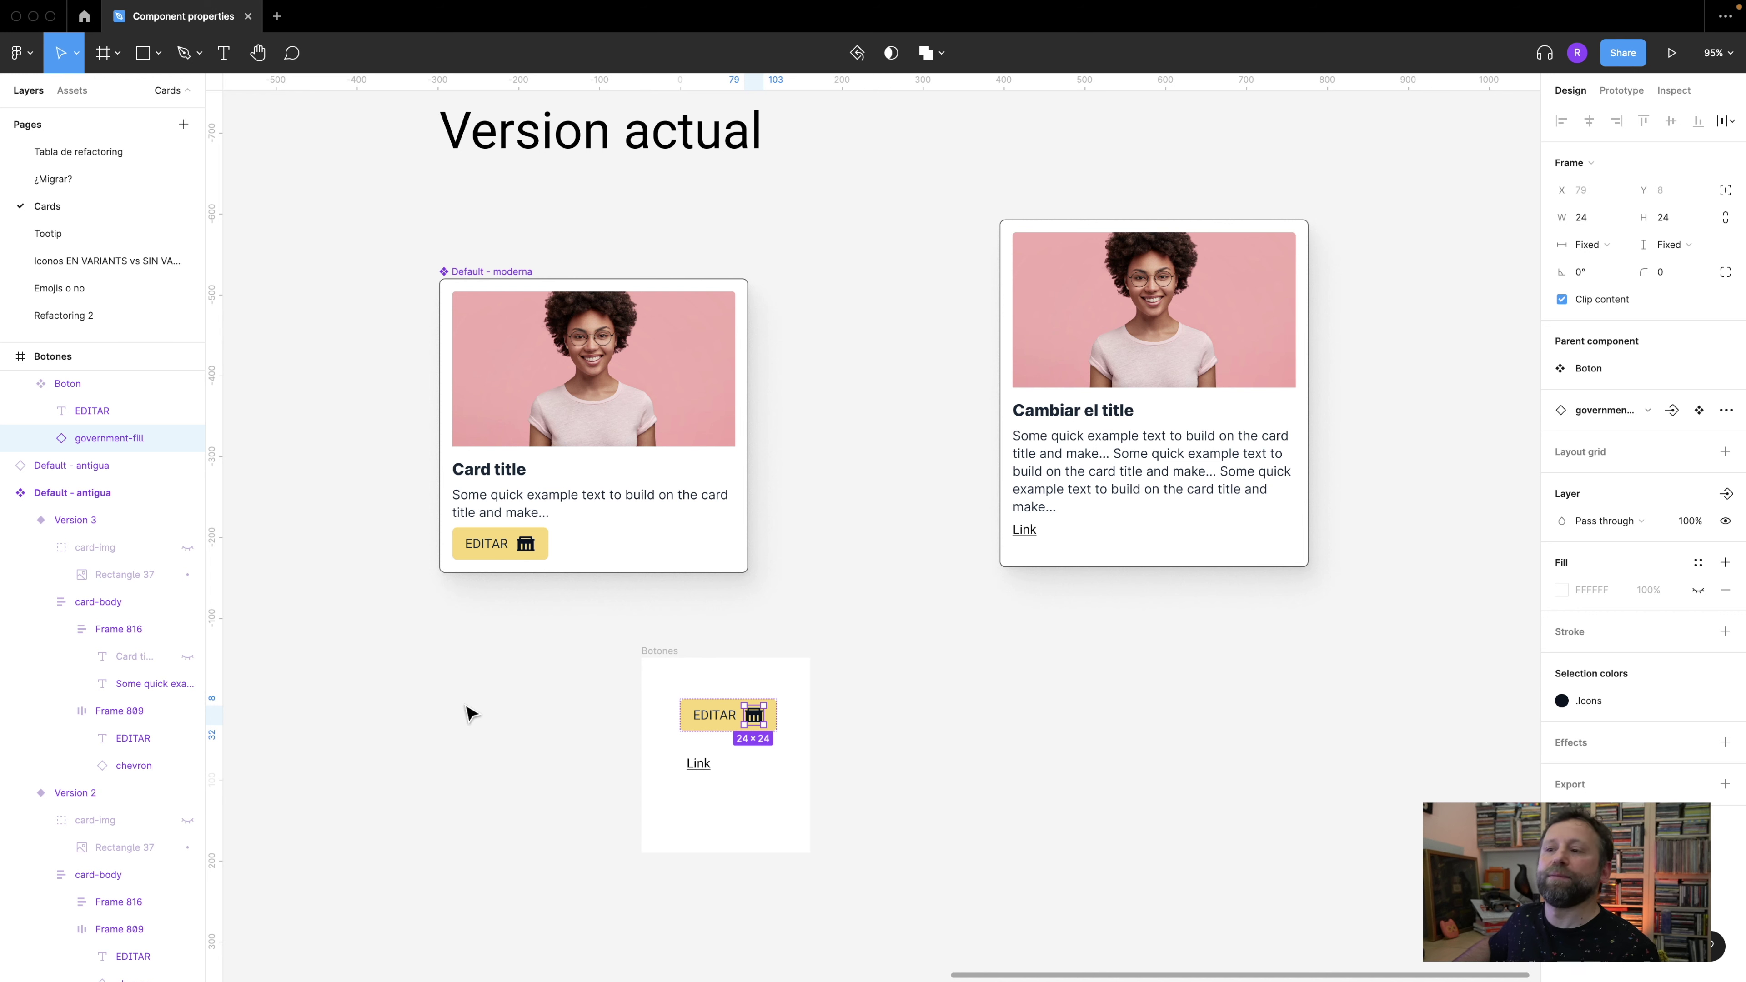
{"action": "left_click", "coordinate": [1618, 412]}
{"action": "left_click", "coordinate": [1579, 577]}
{"action": "left_click", "coordinate": [943, 747]}
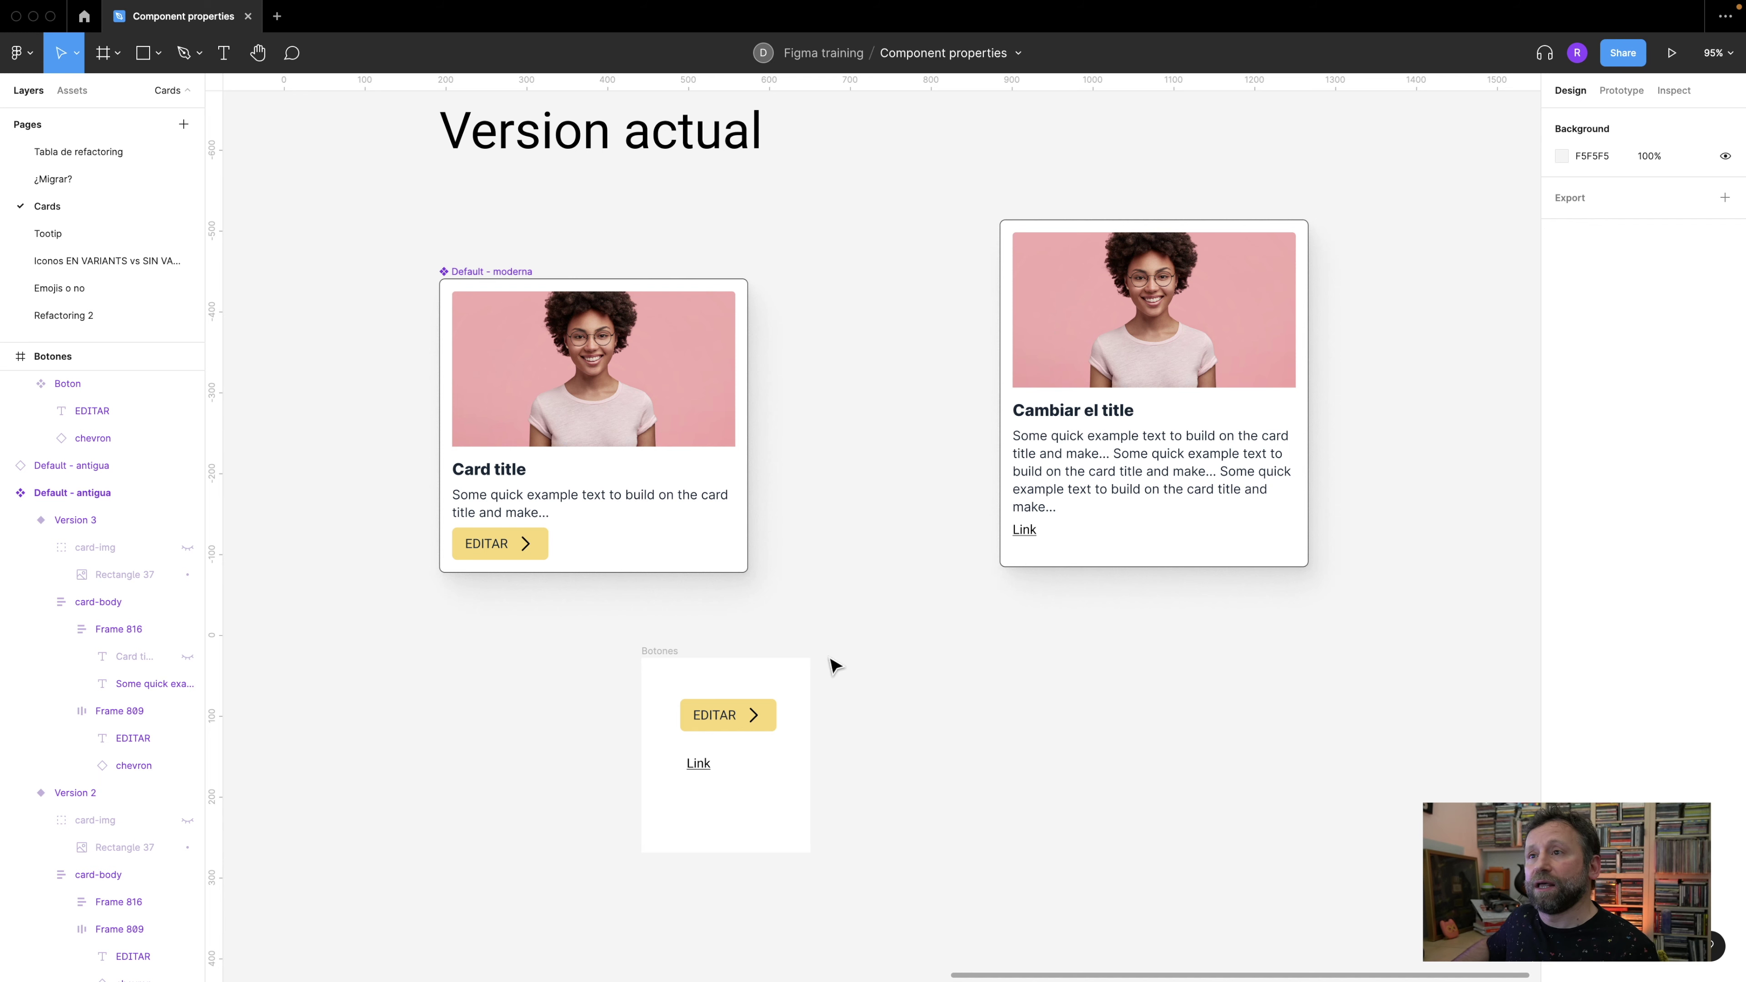
- Reposition the card instance beside the "Default - moderna" main component, at about X 980, Y -522
{"action": "scroll", "coordinate": [834, 666], "scroll_direction": "down", "scroll_amount": 3}
{"action": "left_click", "coordinate": [1092, 505]}
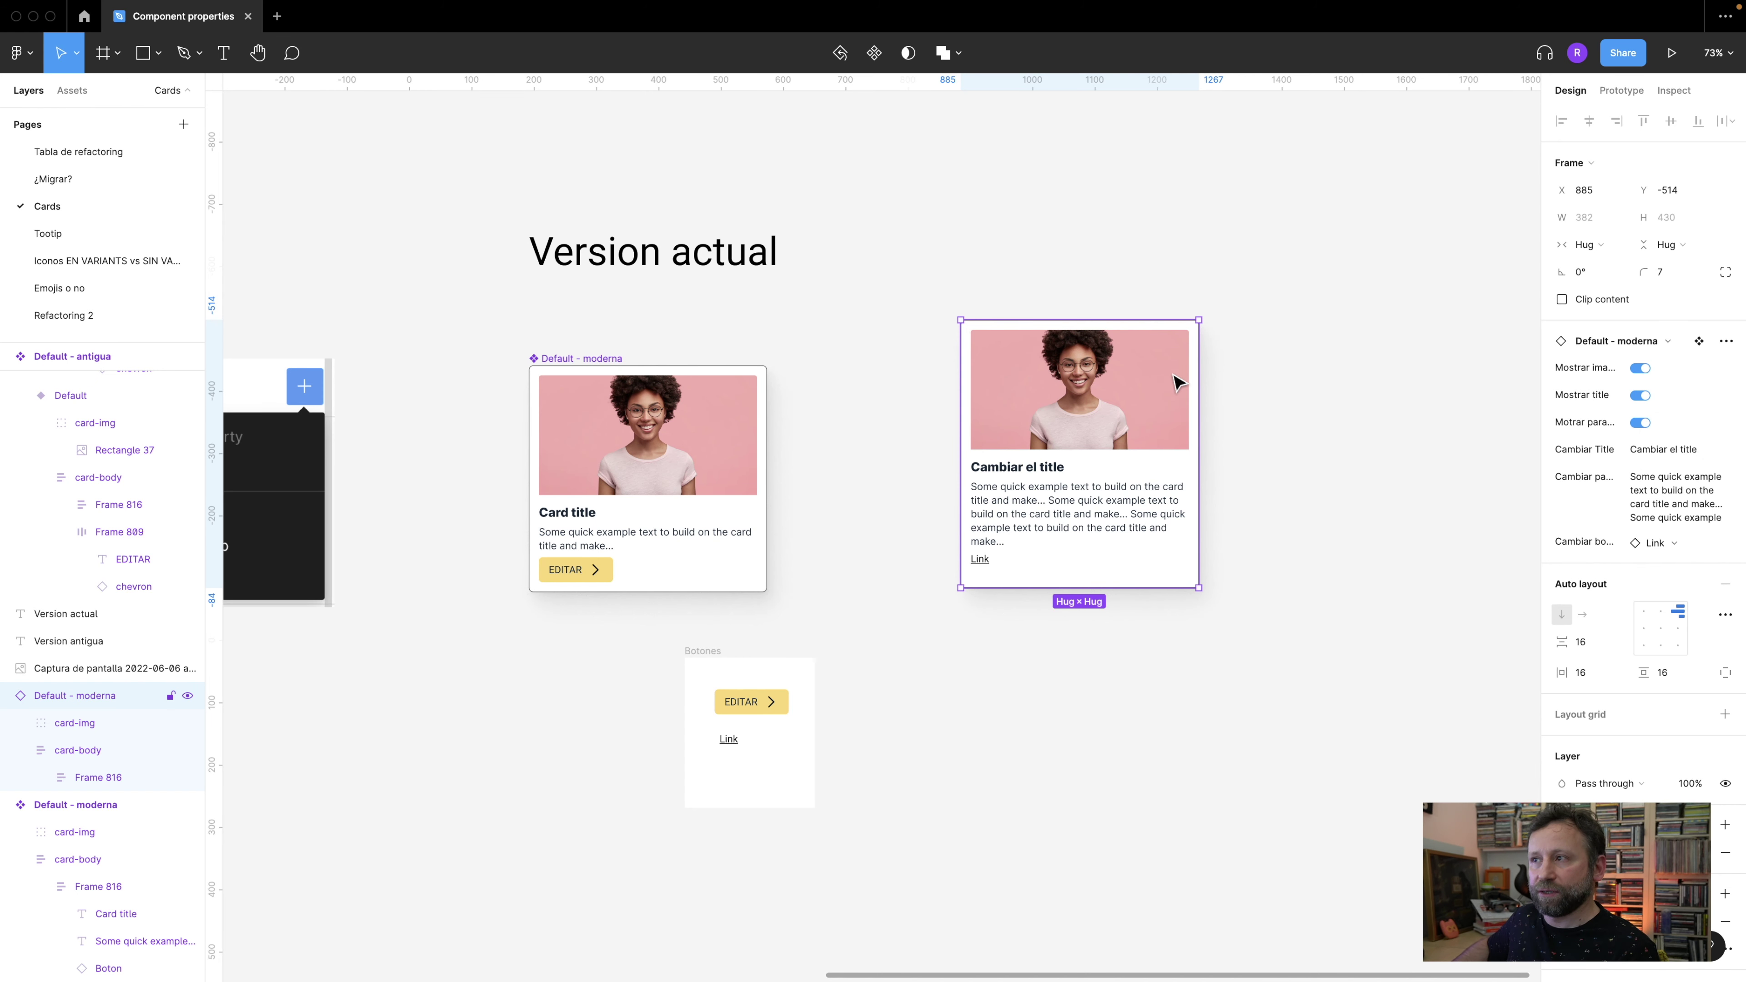
{"action": "left_click_drag", "start_coordinate": [1159, 399], "coordinate": [1188, 331]}
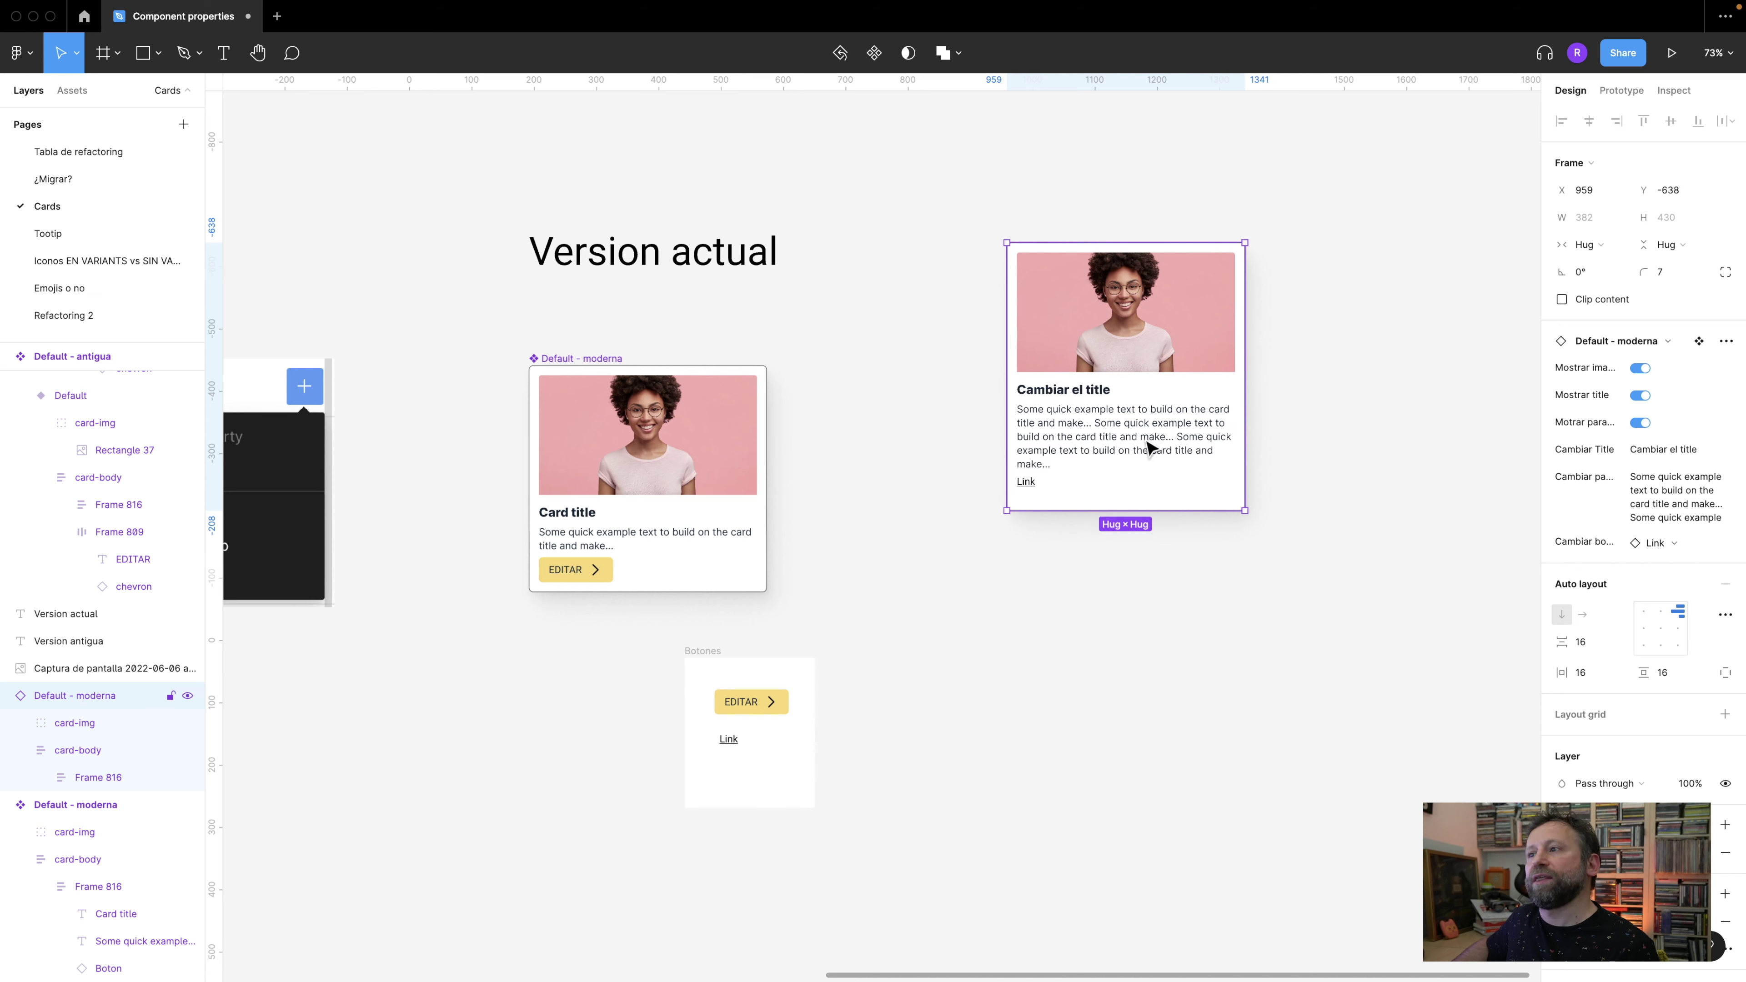
{"action": "left_click", "coordinate": [1146, 448]}
{"action": "left_click", "coordinate": [1150, 448]}
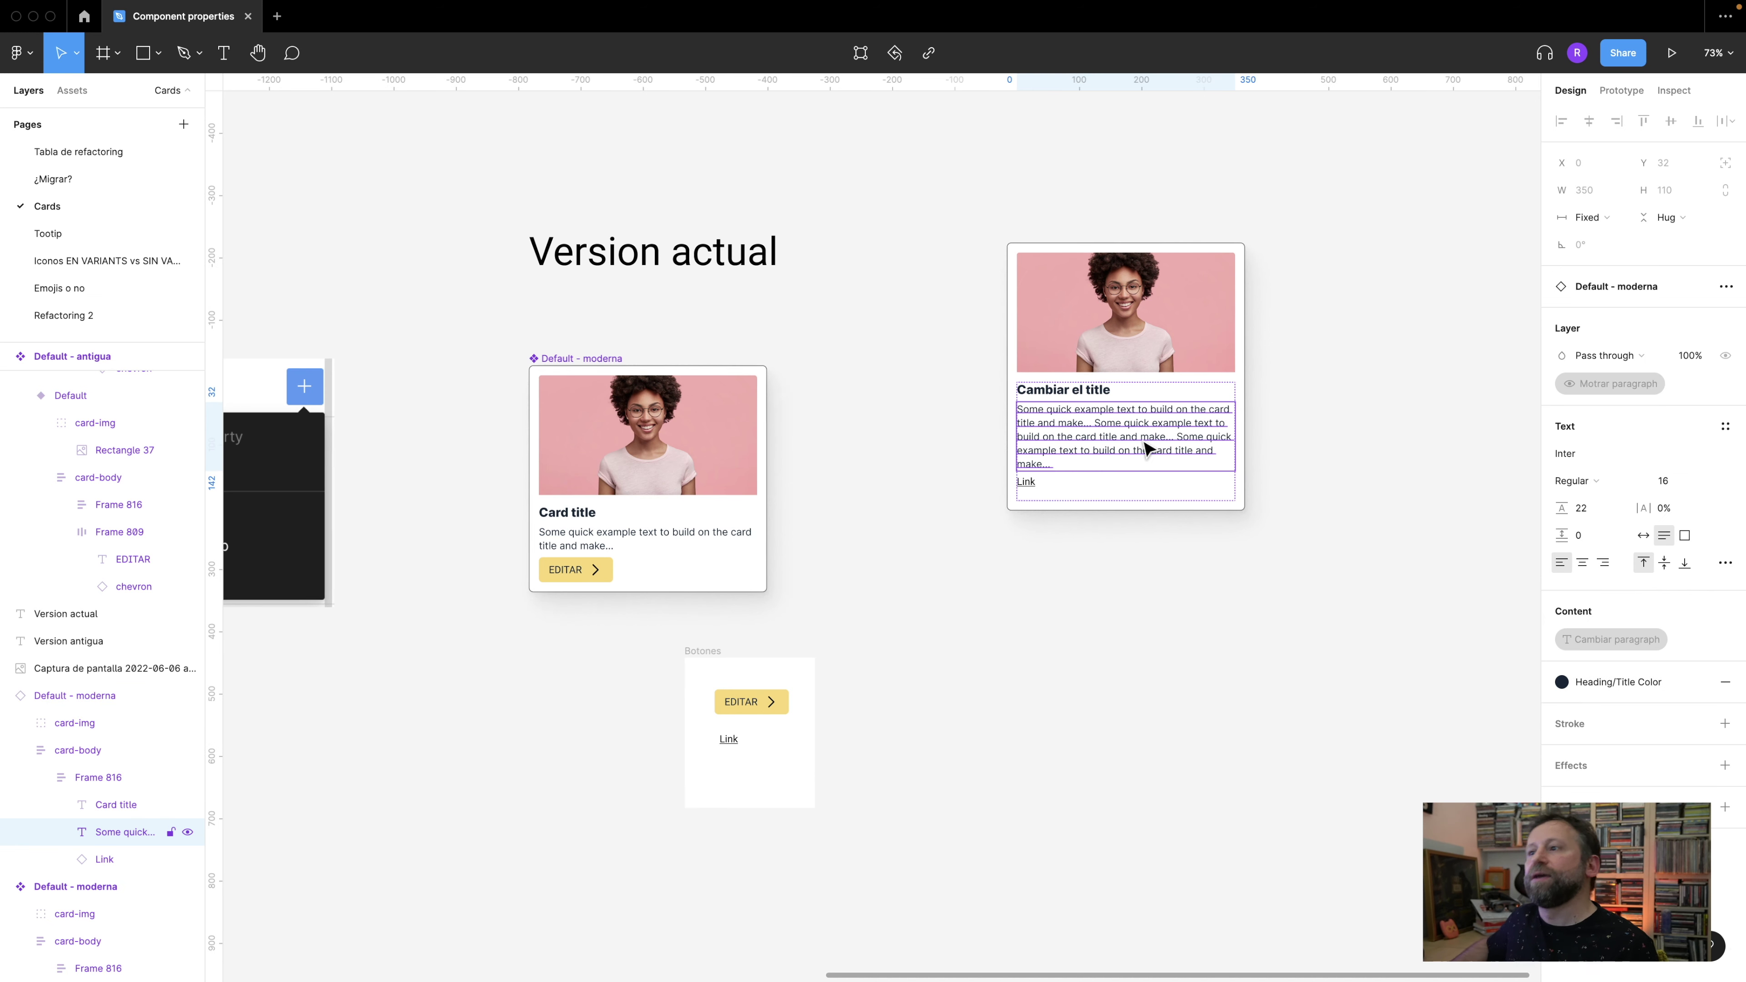
{"action": "left_click", "coordinate": [1192, 675]}
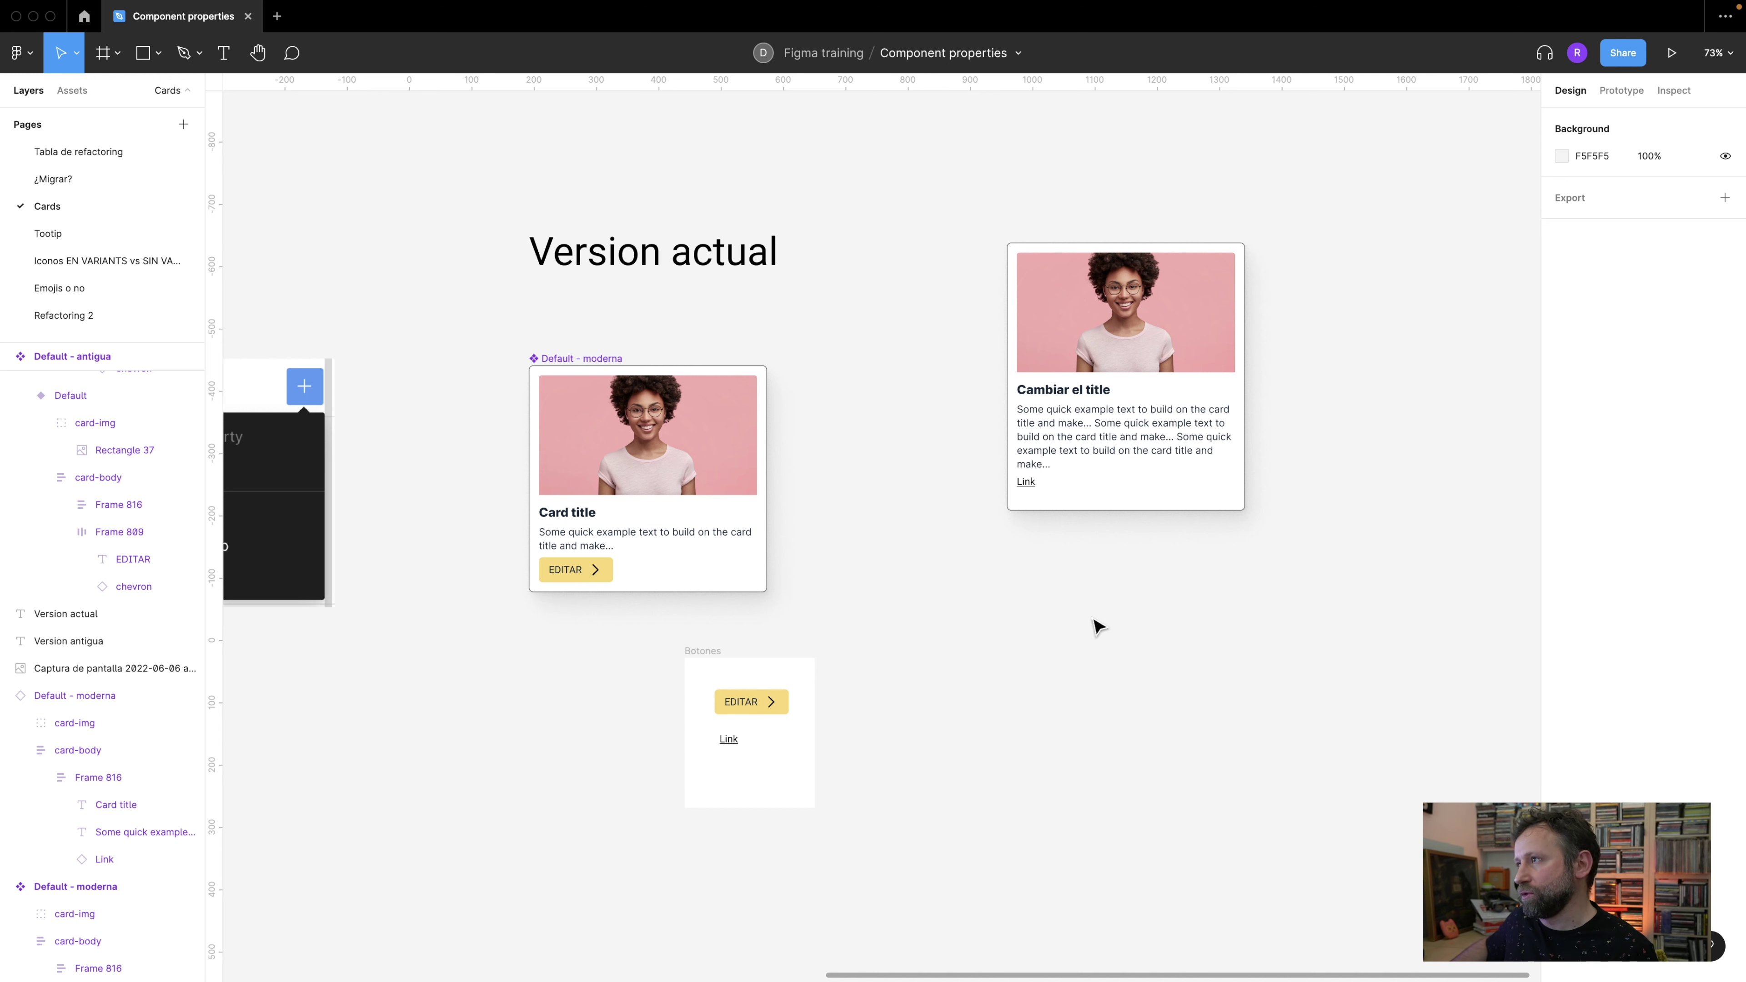
{"action": "left_click_drag", "start_coordinate": [1165, 356], "coordinate": [1172, 420]}
{"action": "mouse_move", "coordinate": [829, 474]}
{"action": "left_mouse_down"}
{"action": "mouse_move", "coordinate": [931, 445]}
{"action": "mouse_move", "coordinate": [845, 454]}
{"action": "left_mouse_up"}
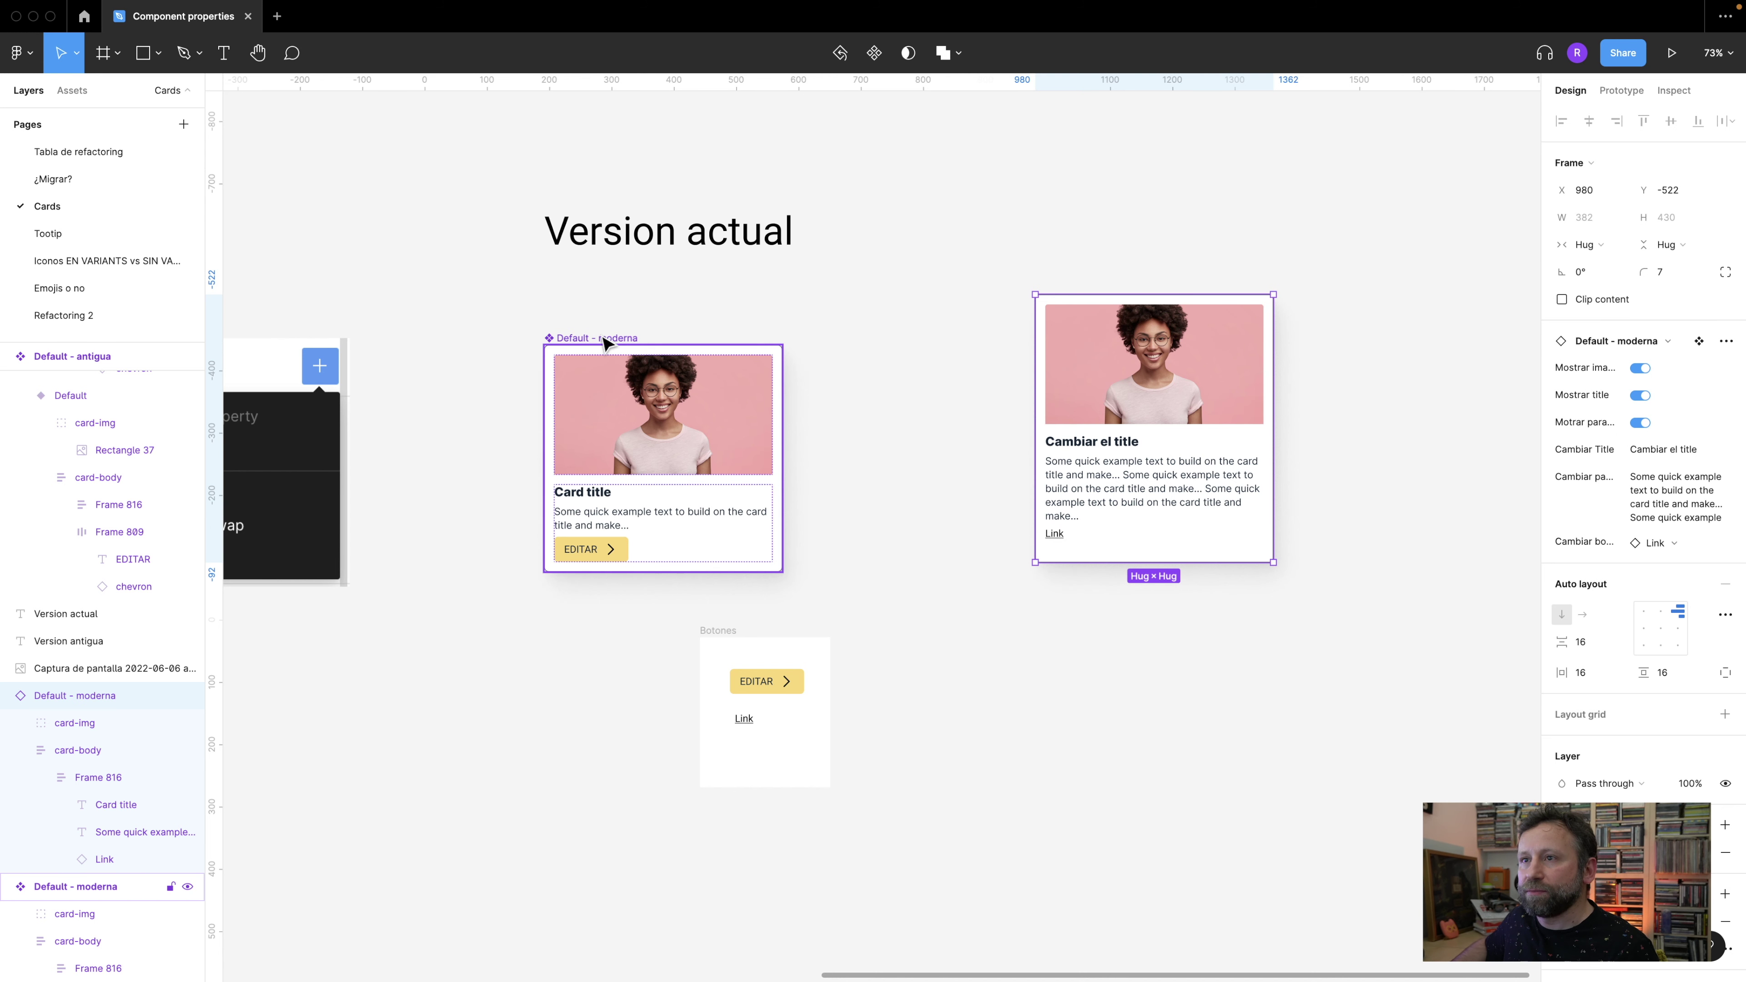
- Review the main component's property list, and toggle the title and paragraph of the card instance off and back on
{"action": "left_click", "coordinate": [604, 342]}
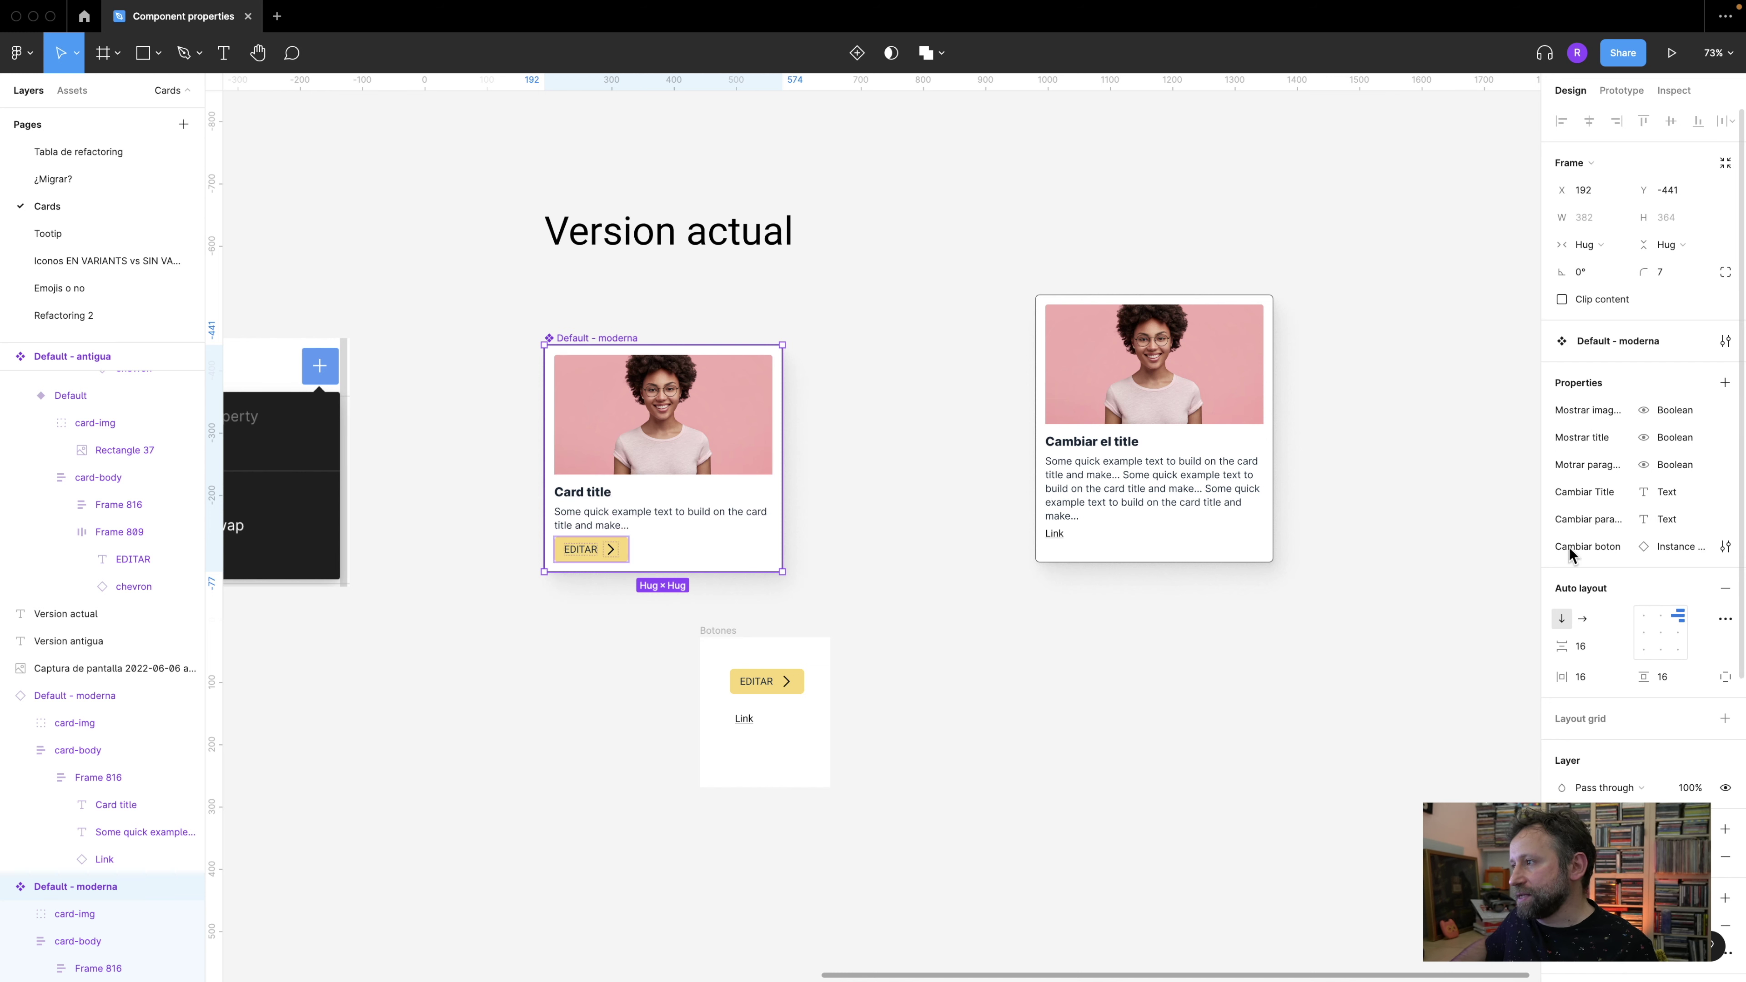
{"action": "mouse_move", "coordinate": [1548, 550]}
{"action": "left_mouse_down"}
{"action": "mouse_move", "coordinate": [1564, 433]}
{"action": "mouse_move", "coordinate": [1547, 440]}
{"action": "mouse_move", "coordinate": [1548, 563]}
{"action": "left_mouse_up"}
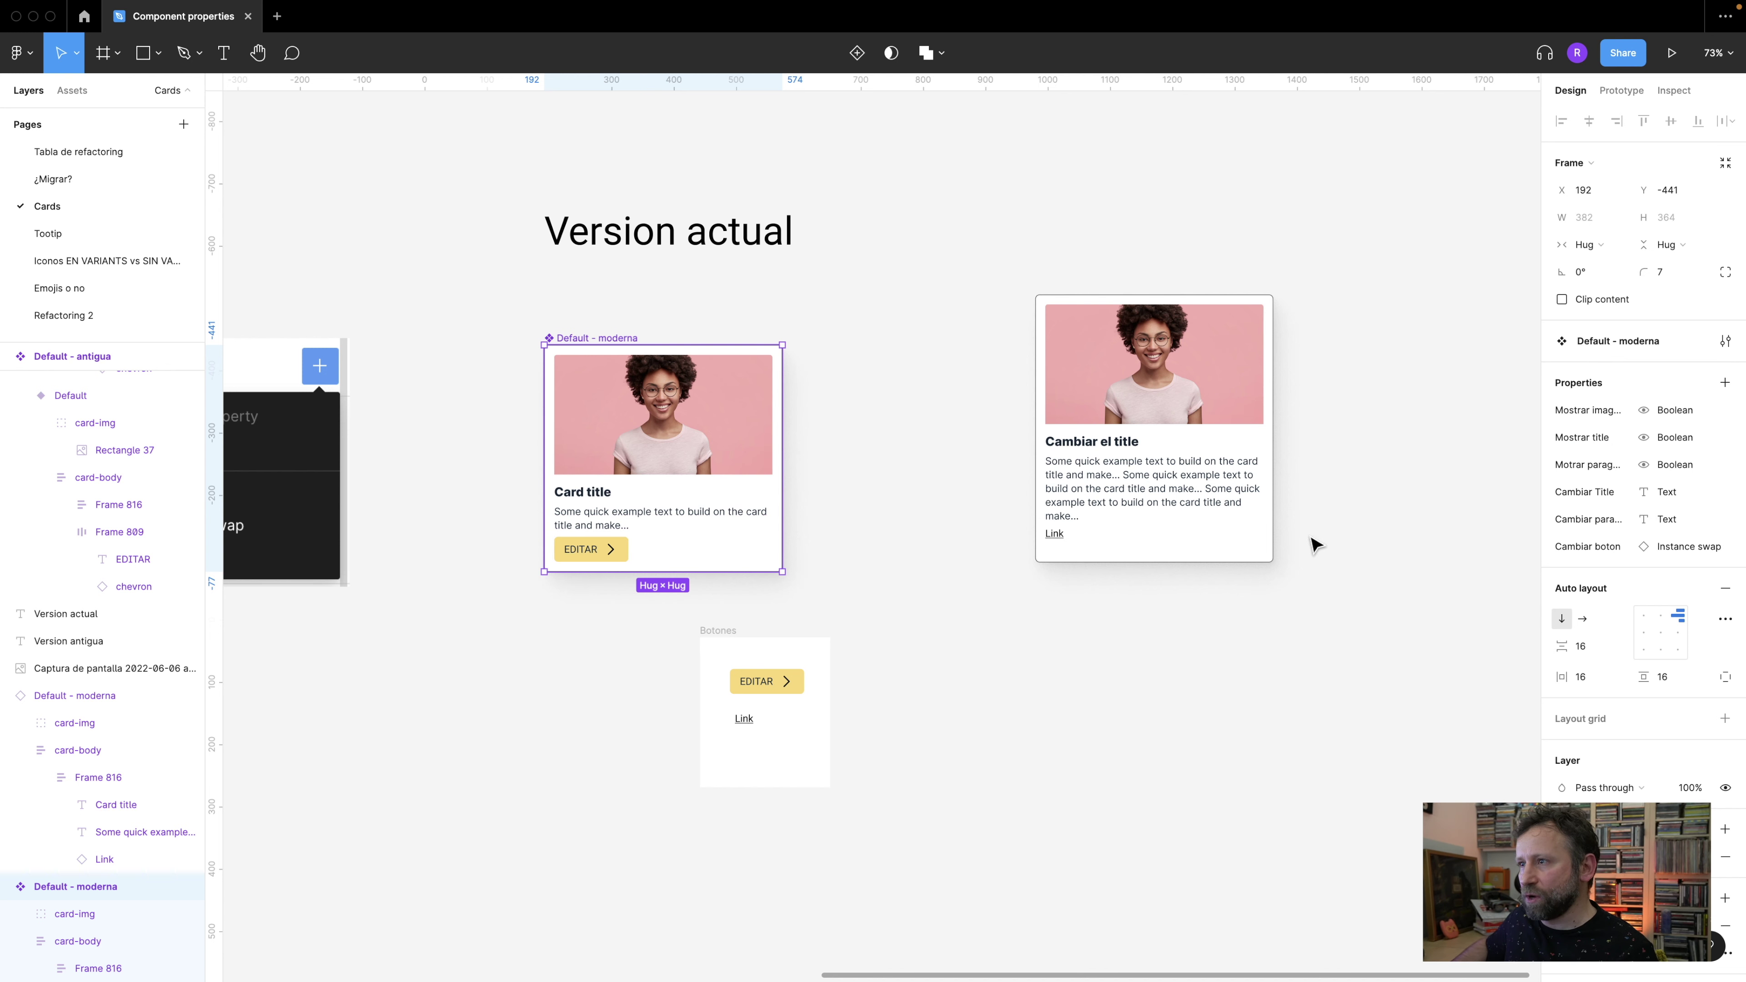
{"action": "left_click", "coordinate": [1233, 489]}
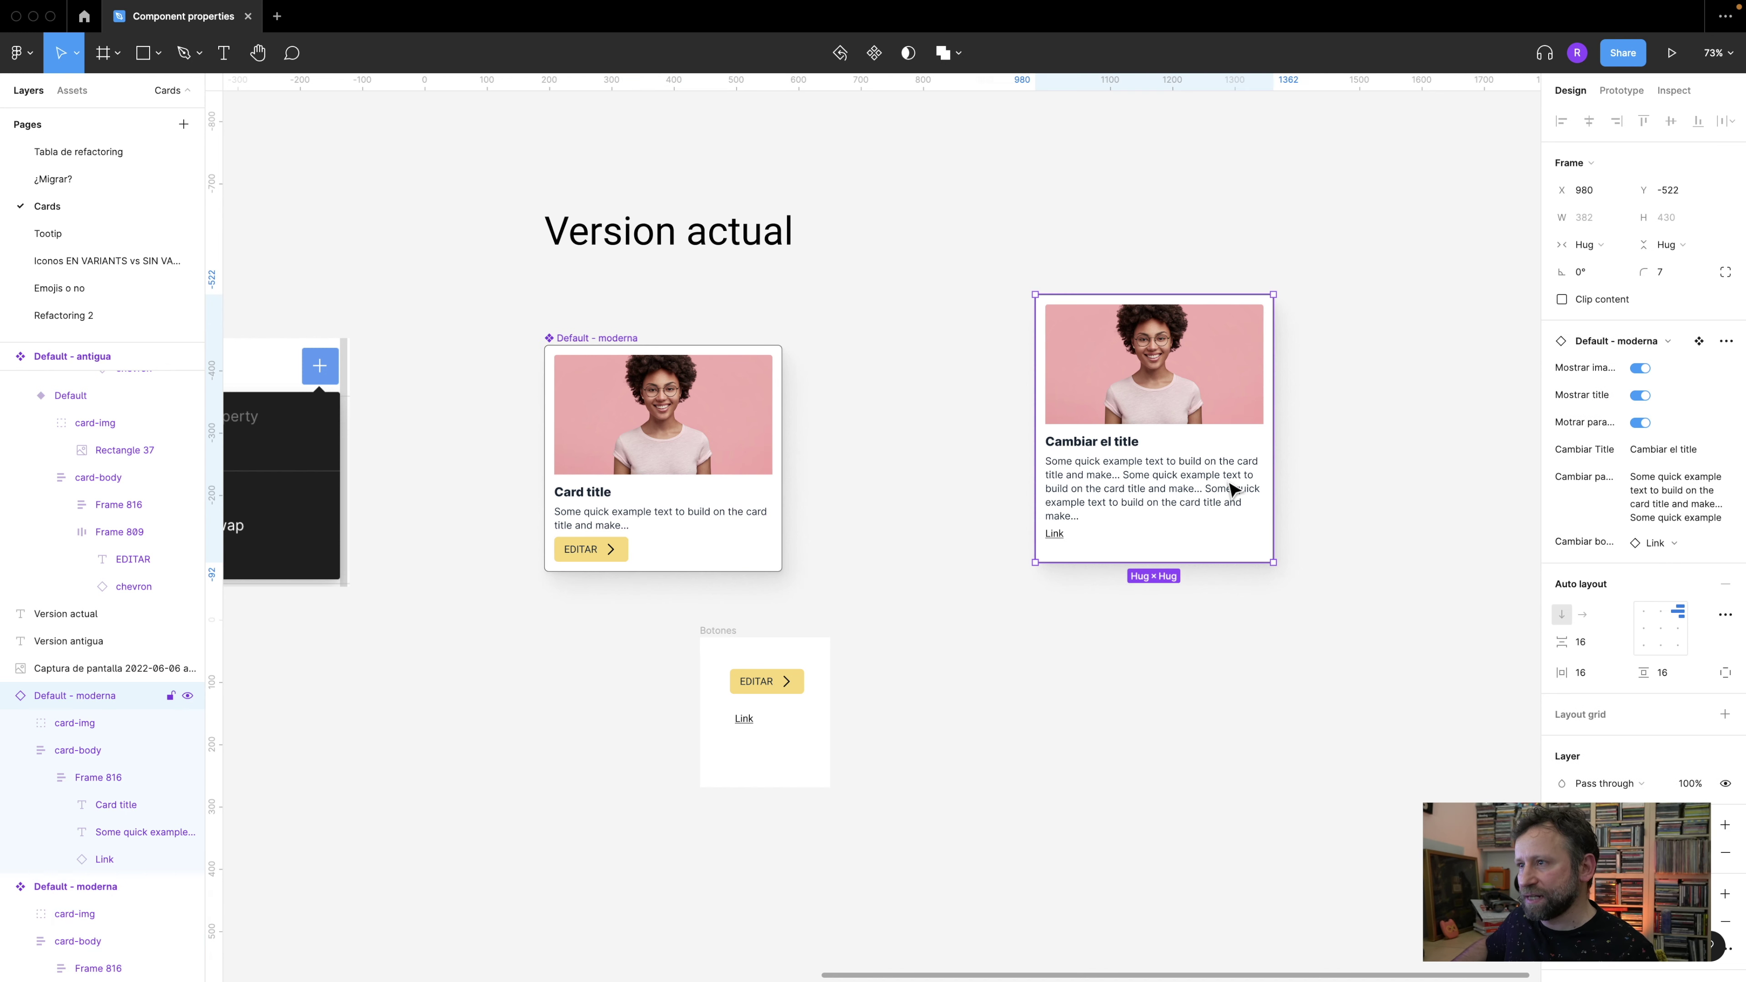
{"action": "left_click", "coordinate": [1640, 395]}
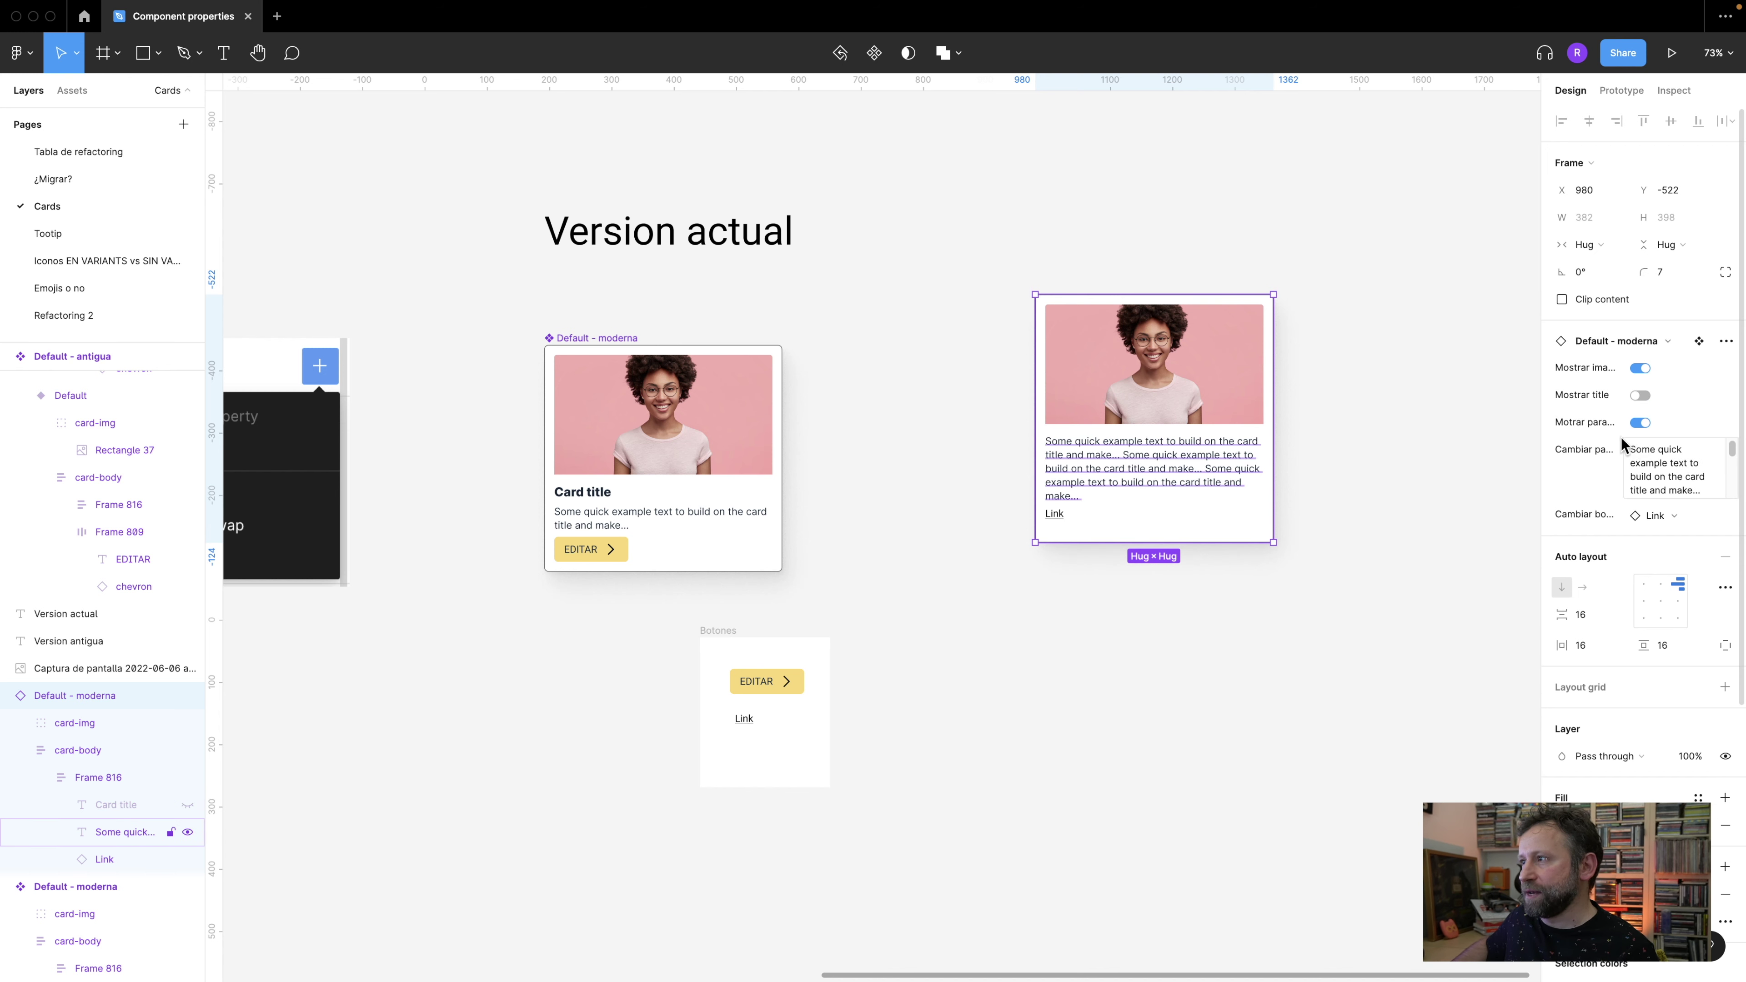
{"action": "left_click", "coordinate": [1639, 396]}
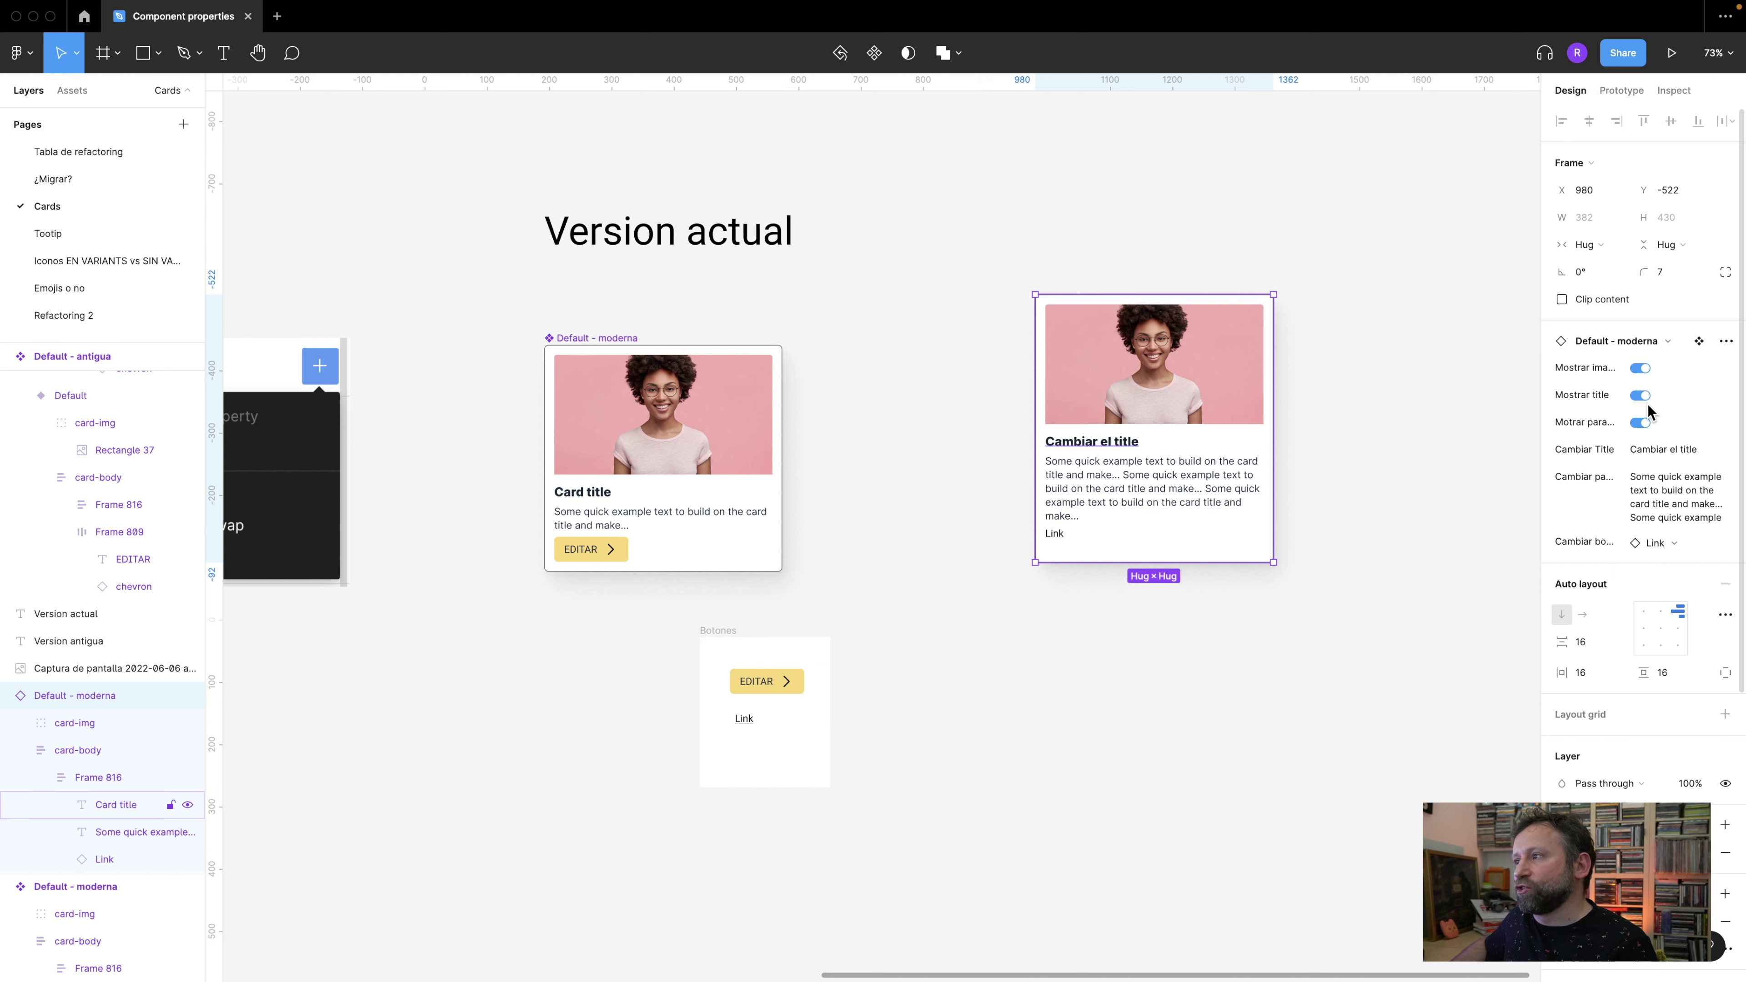
{"action": "left_click", "coordinate": [1640, 396]}
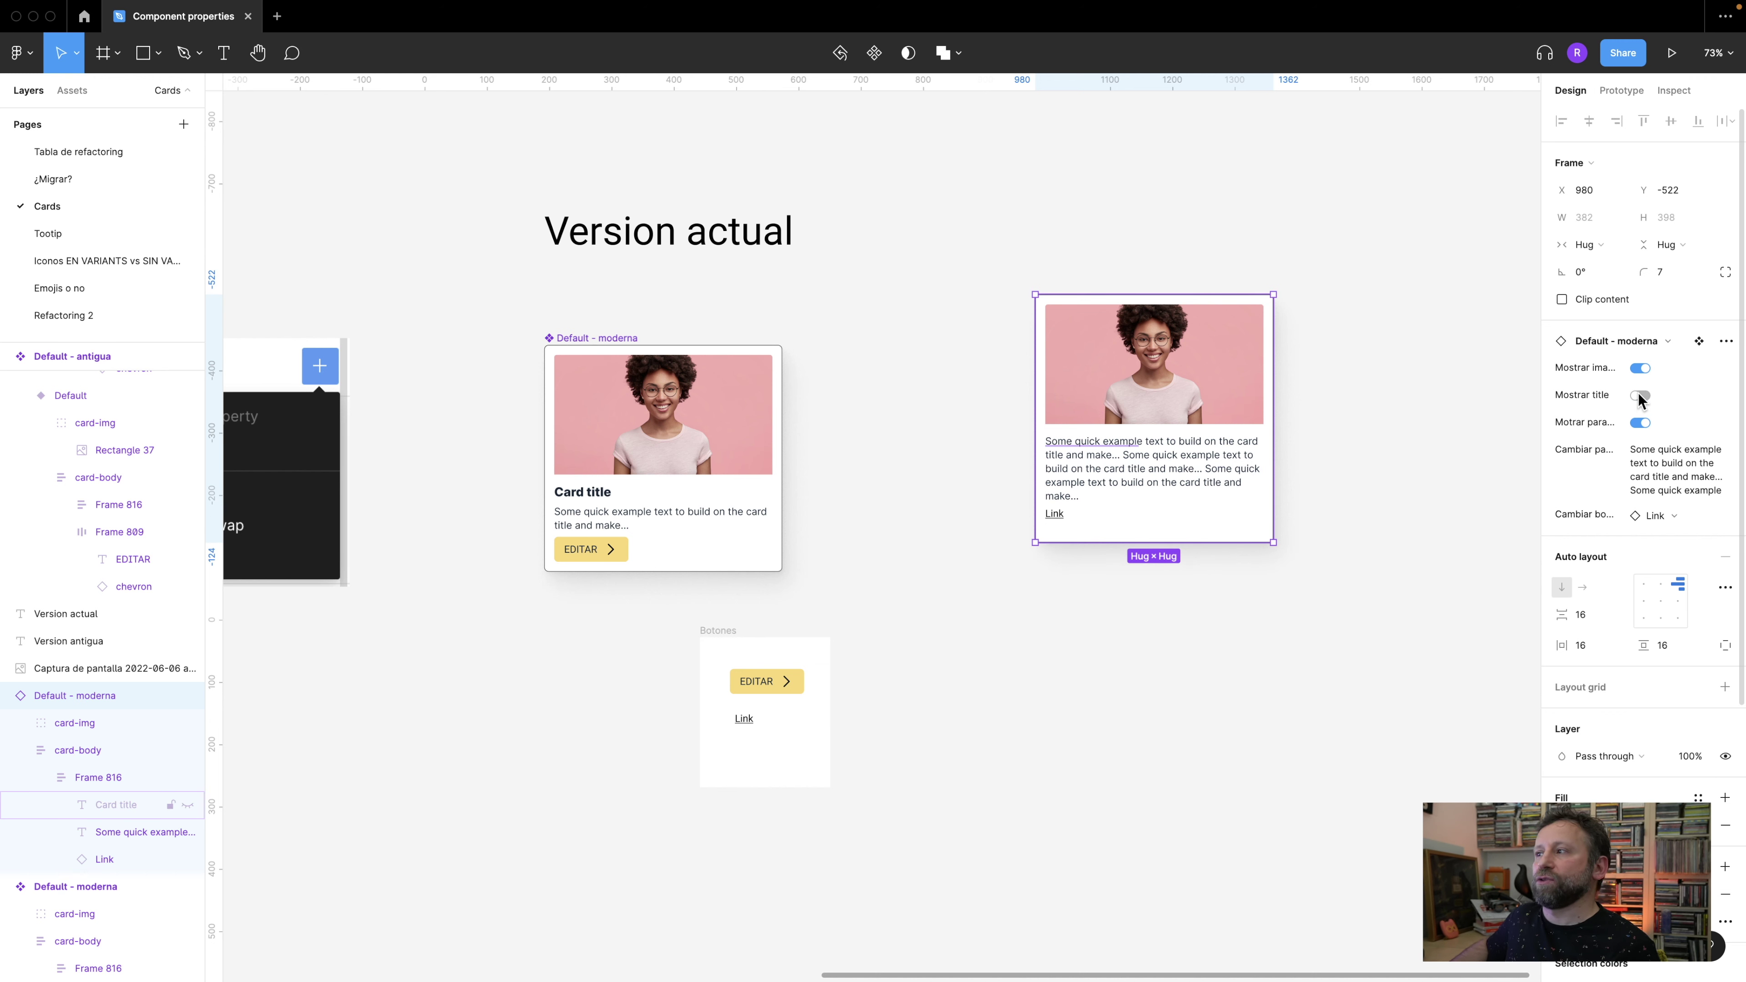
{"action": "left_click", "coordinate": [1640, 396]}
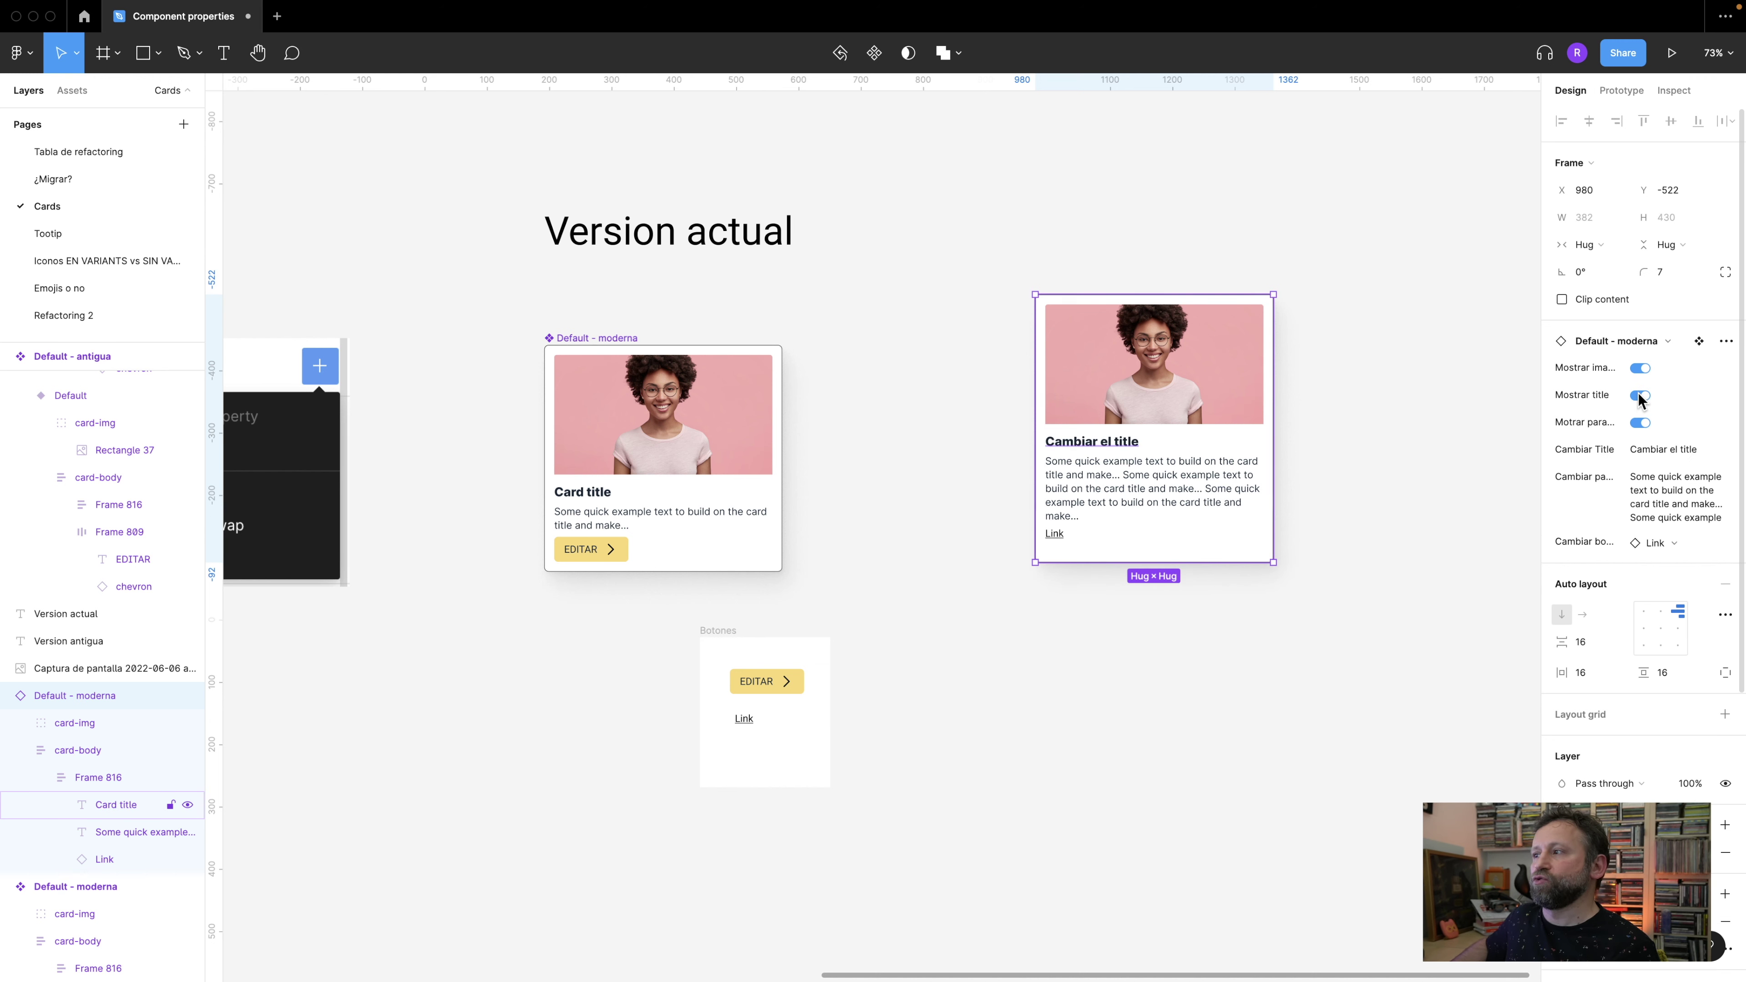
{"action": "left_click", "coordinate": [1640, 423]}
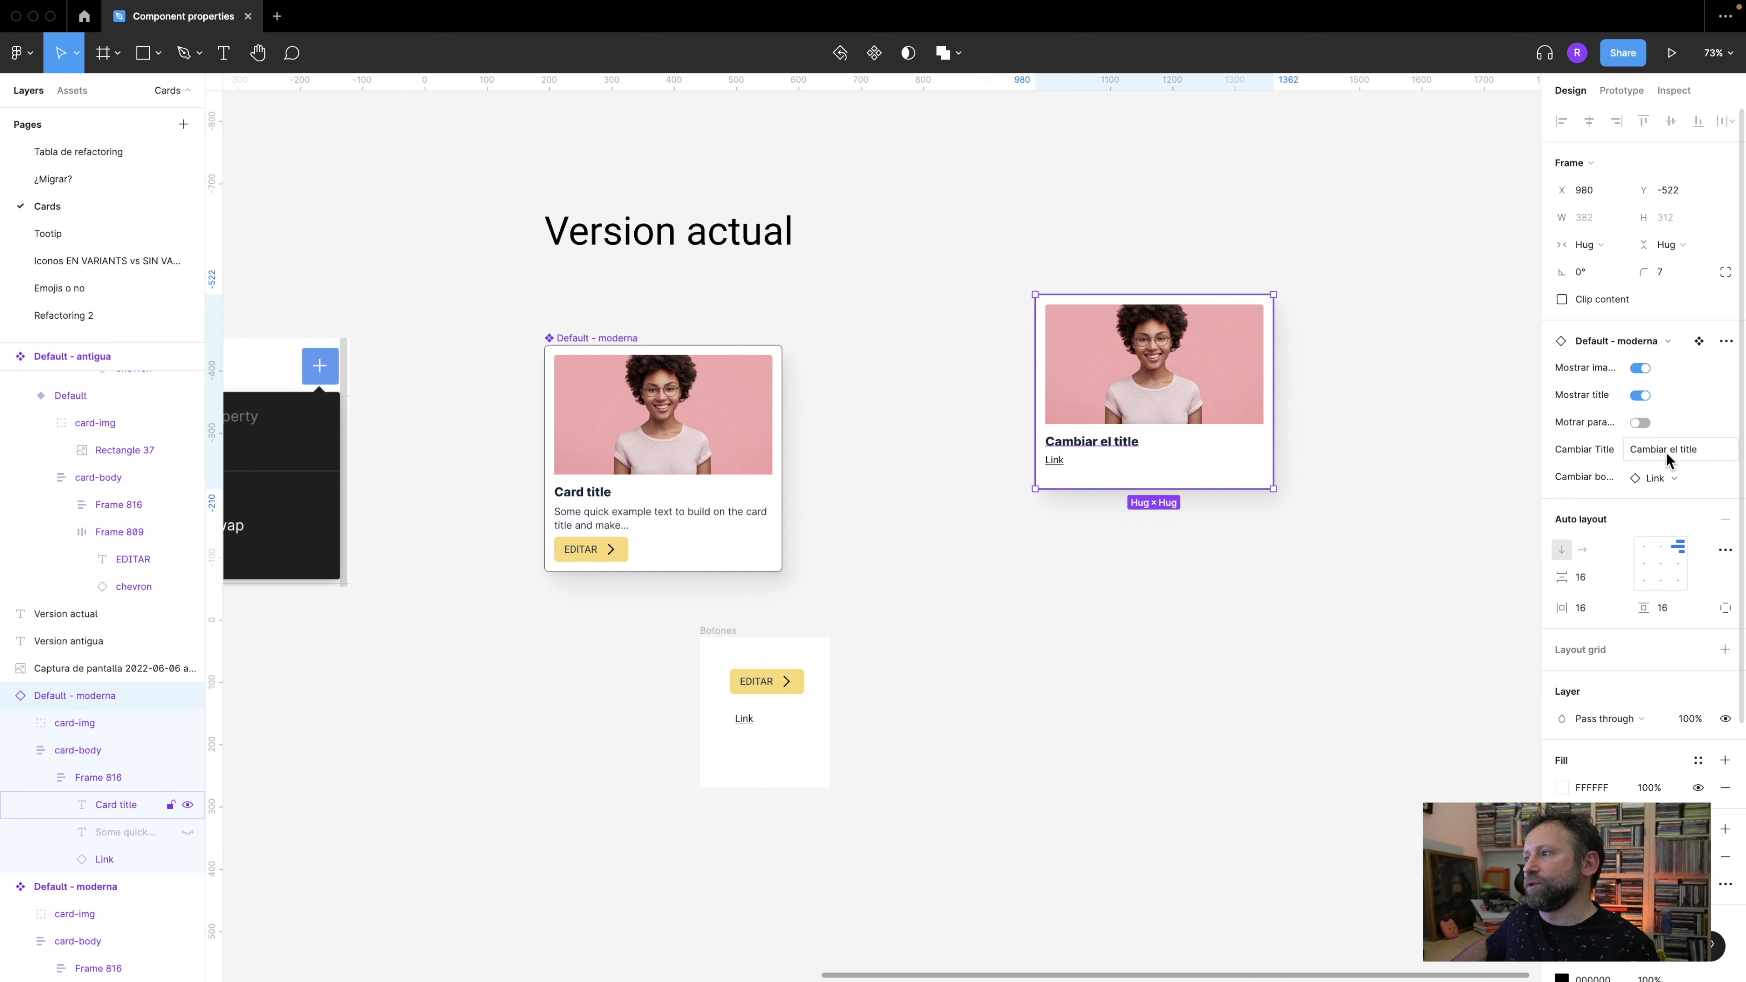
{"action": "left_click", "coordinate": [1640, 423]}
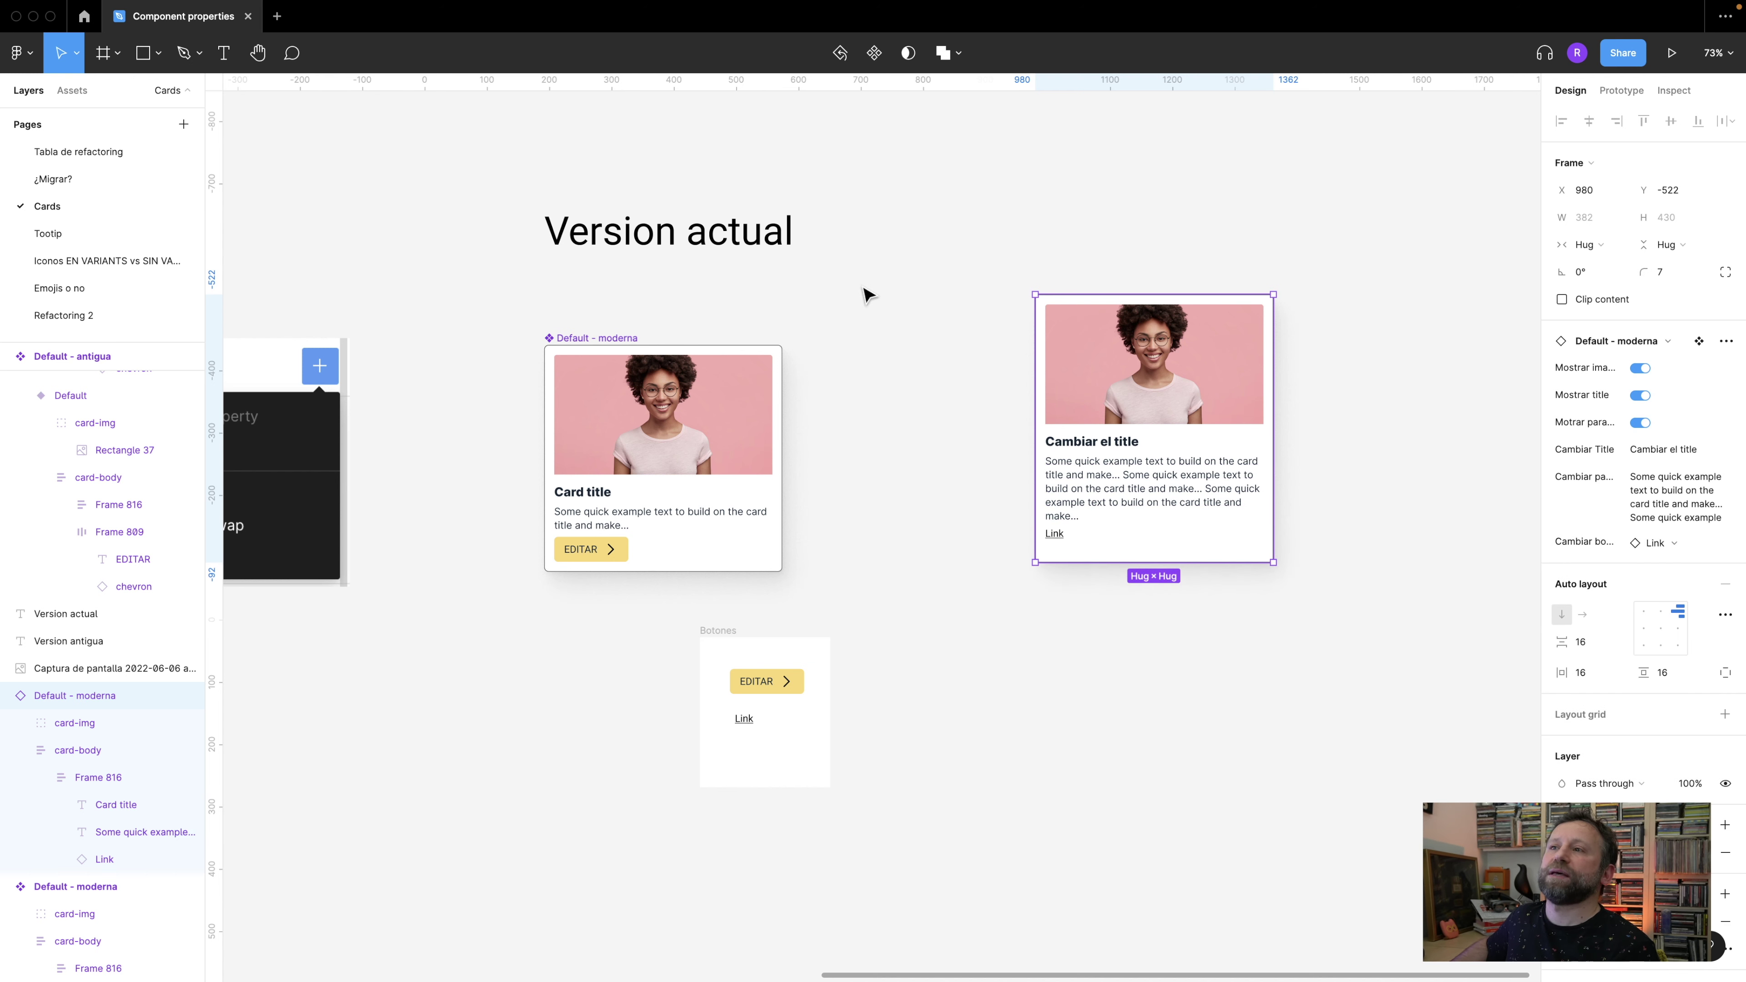
- Review the property types in the reference image, and inspect the "Molecule / Tooltip" variants on the Tootip page
{"action": "left_click", "coordinate": [867, 296]}
{"action": "left_click_drag", "start_coordinate": [388, 273], "coordinate": [624, 277]}
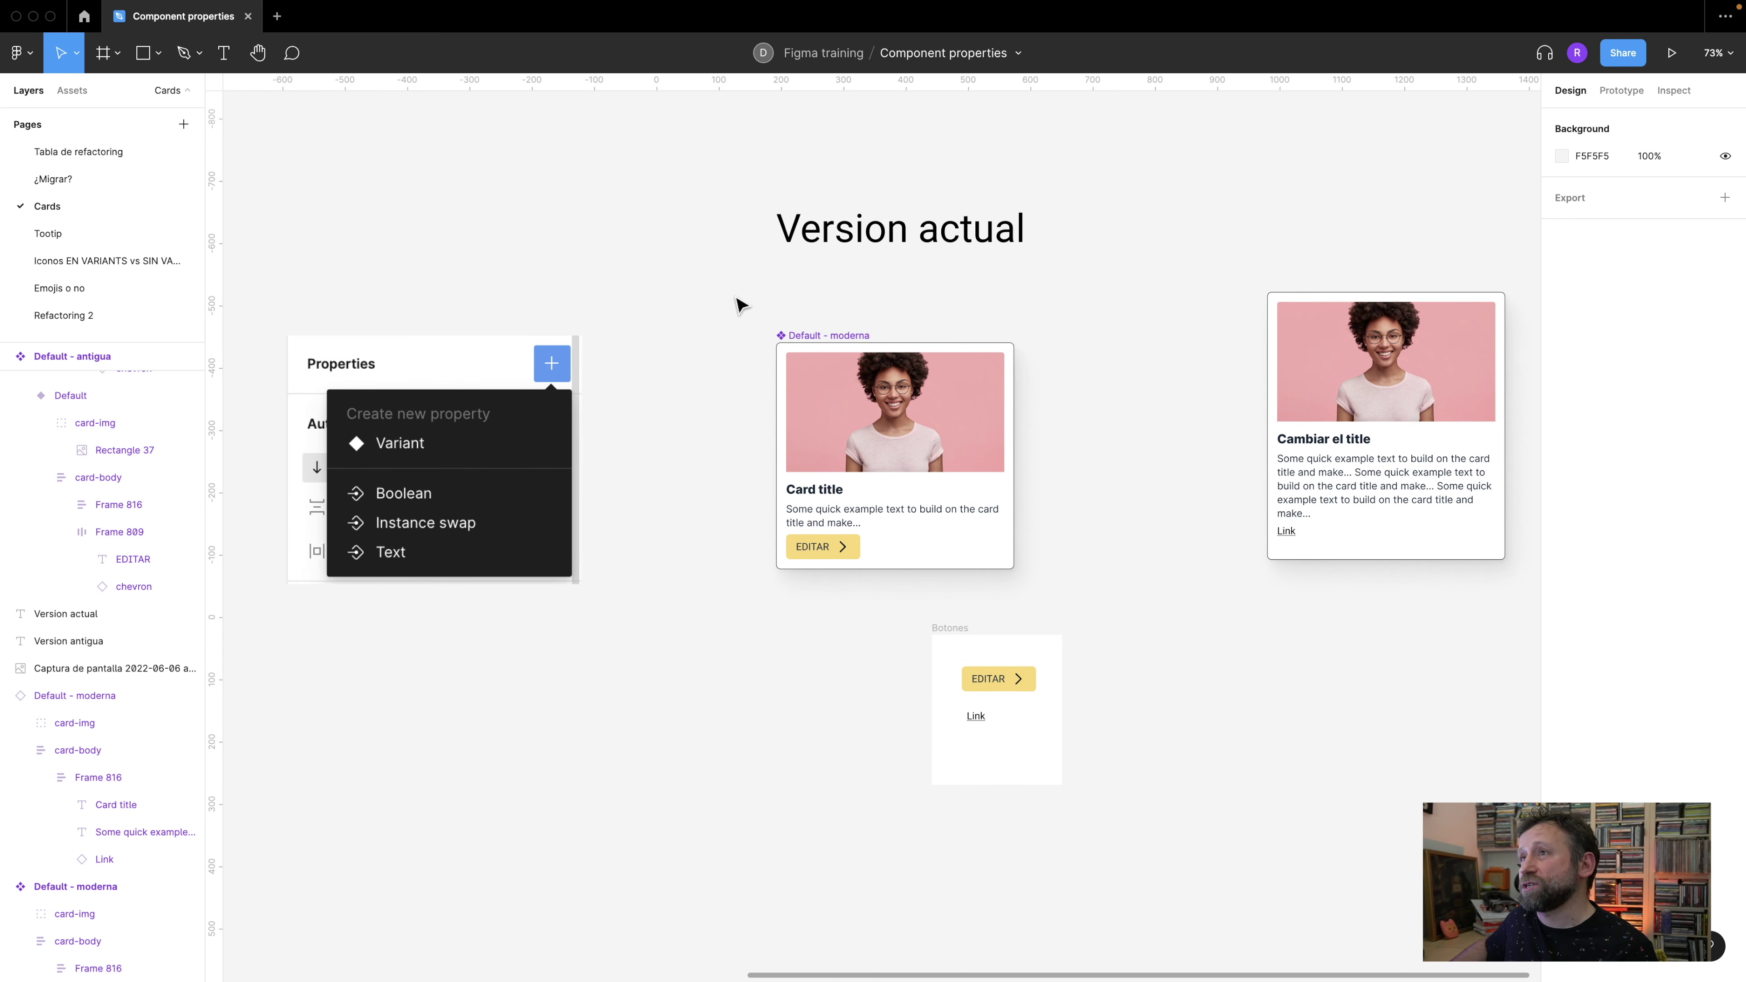
{"action": "scroll", "coordinate": [741, 305], "scroll_direction": "down", "scroll_amount": 2}
{"action": "scroll", "coordinate": [740, 301], "scroll_direction": "down", "scroll_amount": 2}
{"action": "left_click_drag", "start_coordinate": [601, 255], "coordinate": [923, 280]}
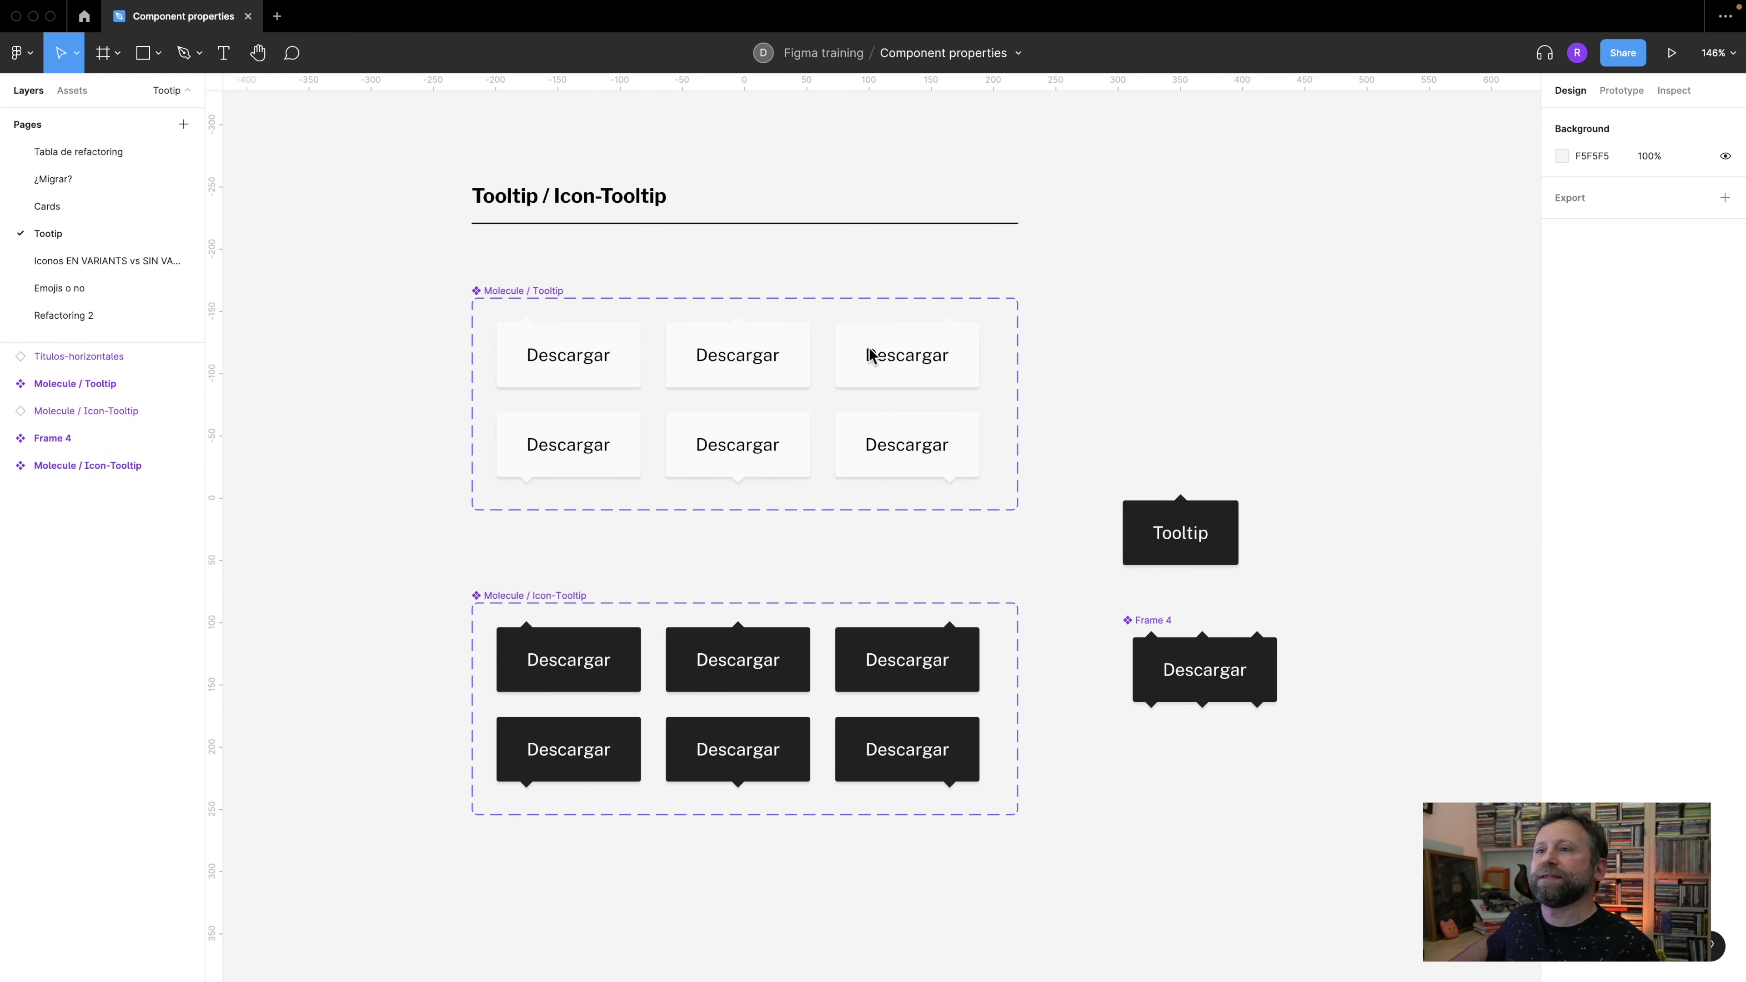
{"action": "scroll", "coordinate": [556, 317], "scroll_direction": "up", "scroll_amount": 3}
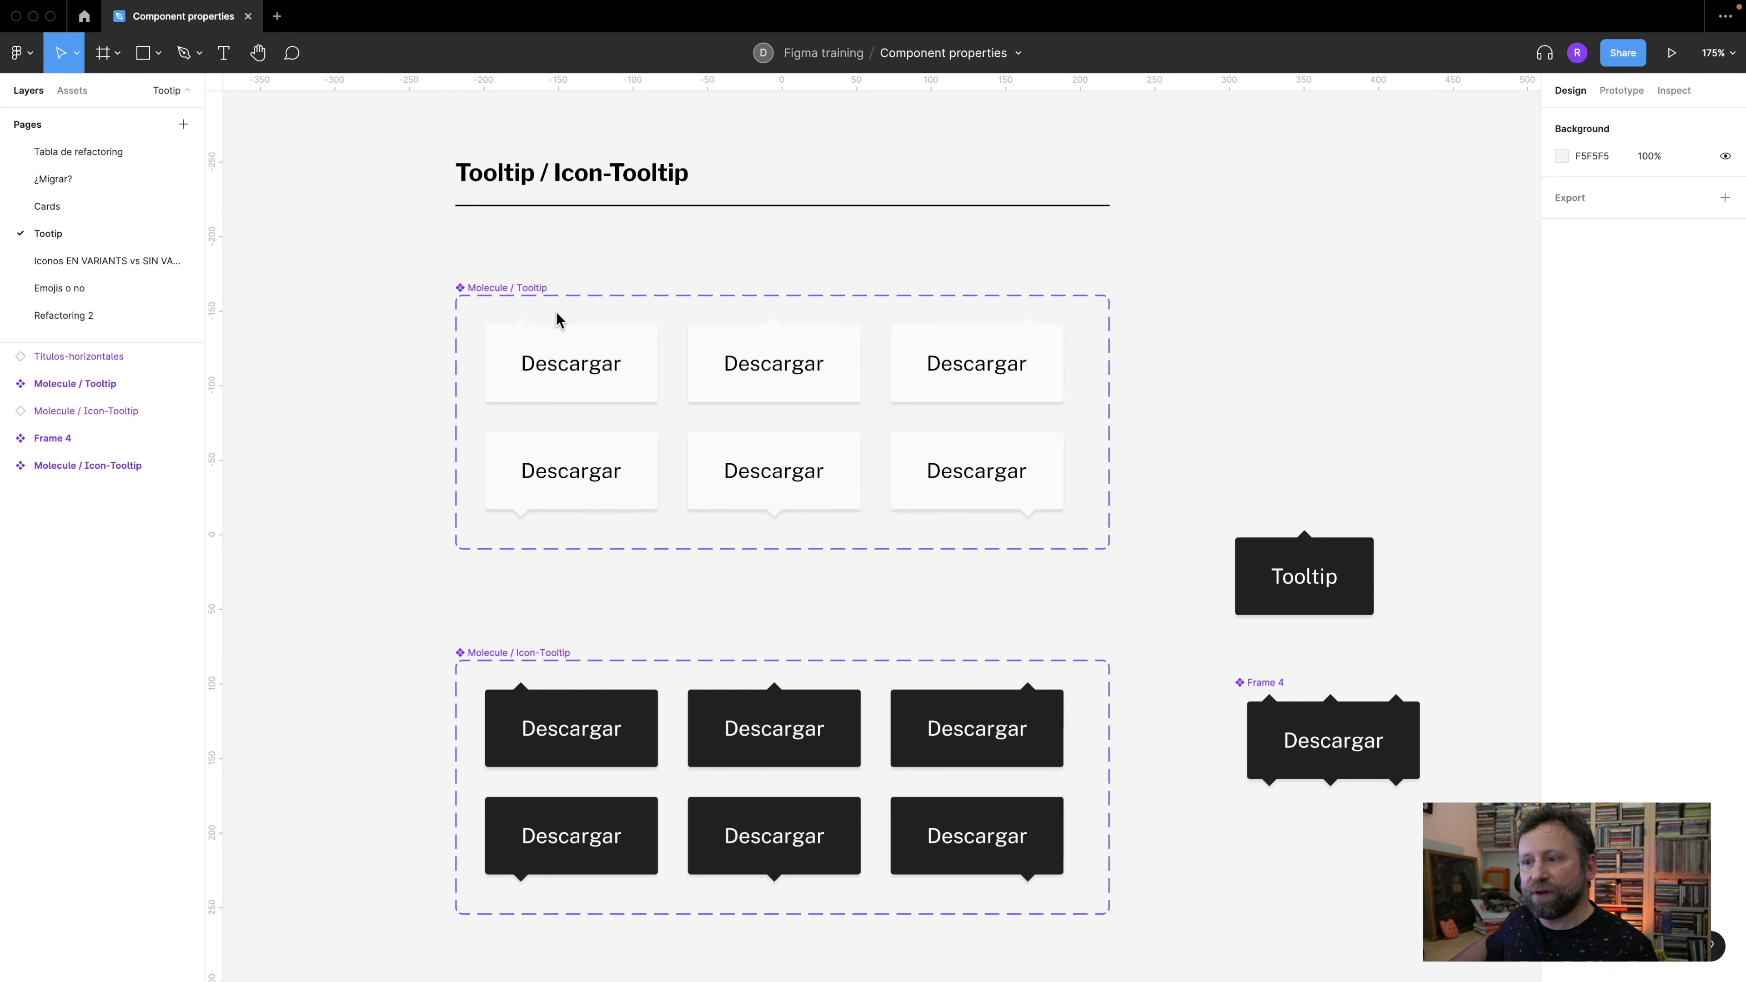
{"action": "left_click", "coordinate": [568, 344]}
{"action": "left_click", "coordinate": [756, 275]}
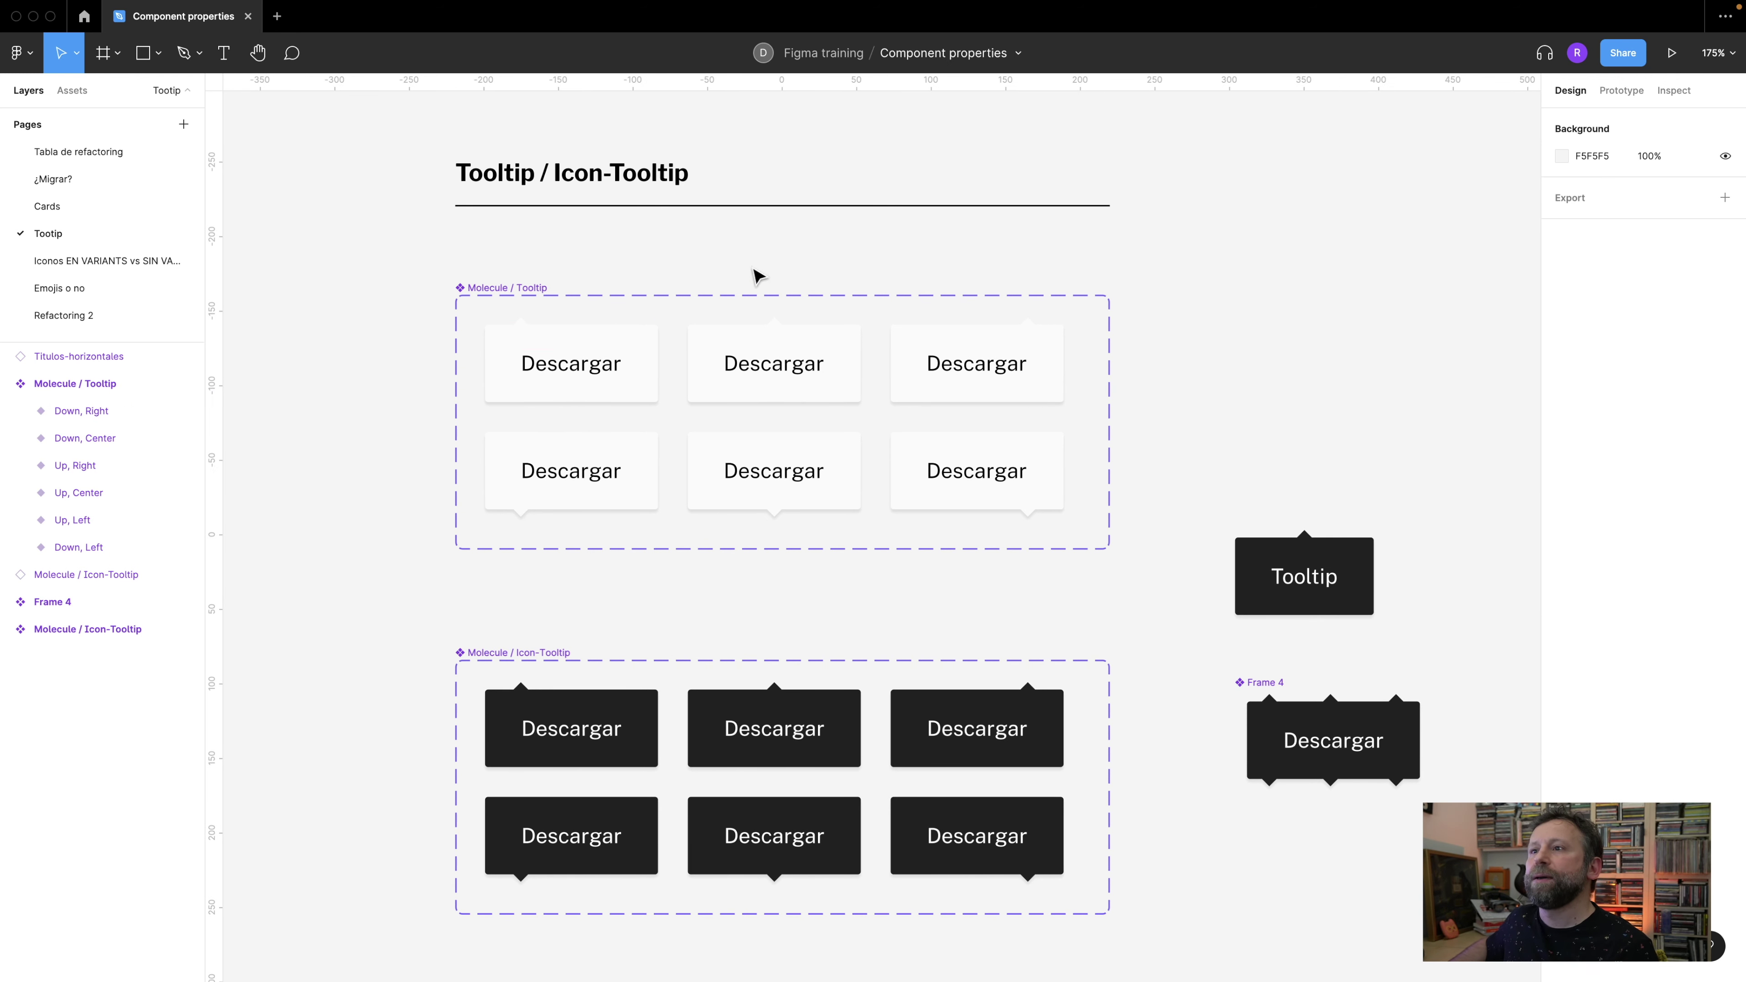
- Place an instance of the "Up, Left" Icon-Tooltip variant in the empty area beside the Tooltip component set, at about X 339, Y -191
{"action": "left_click", "coordinate": [768, 344]}
{"action": "scroll", "coordinate": [1072, 285], "scroll_direction": "right", "scroll_amount": 5}
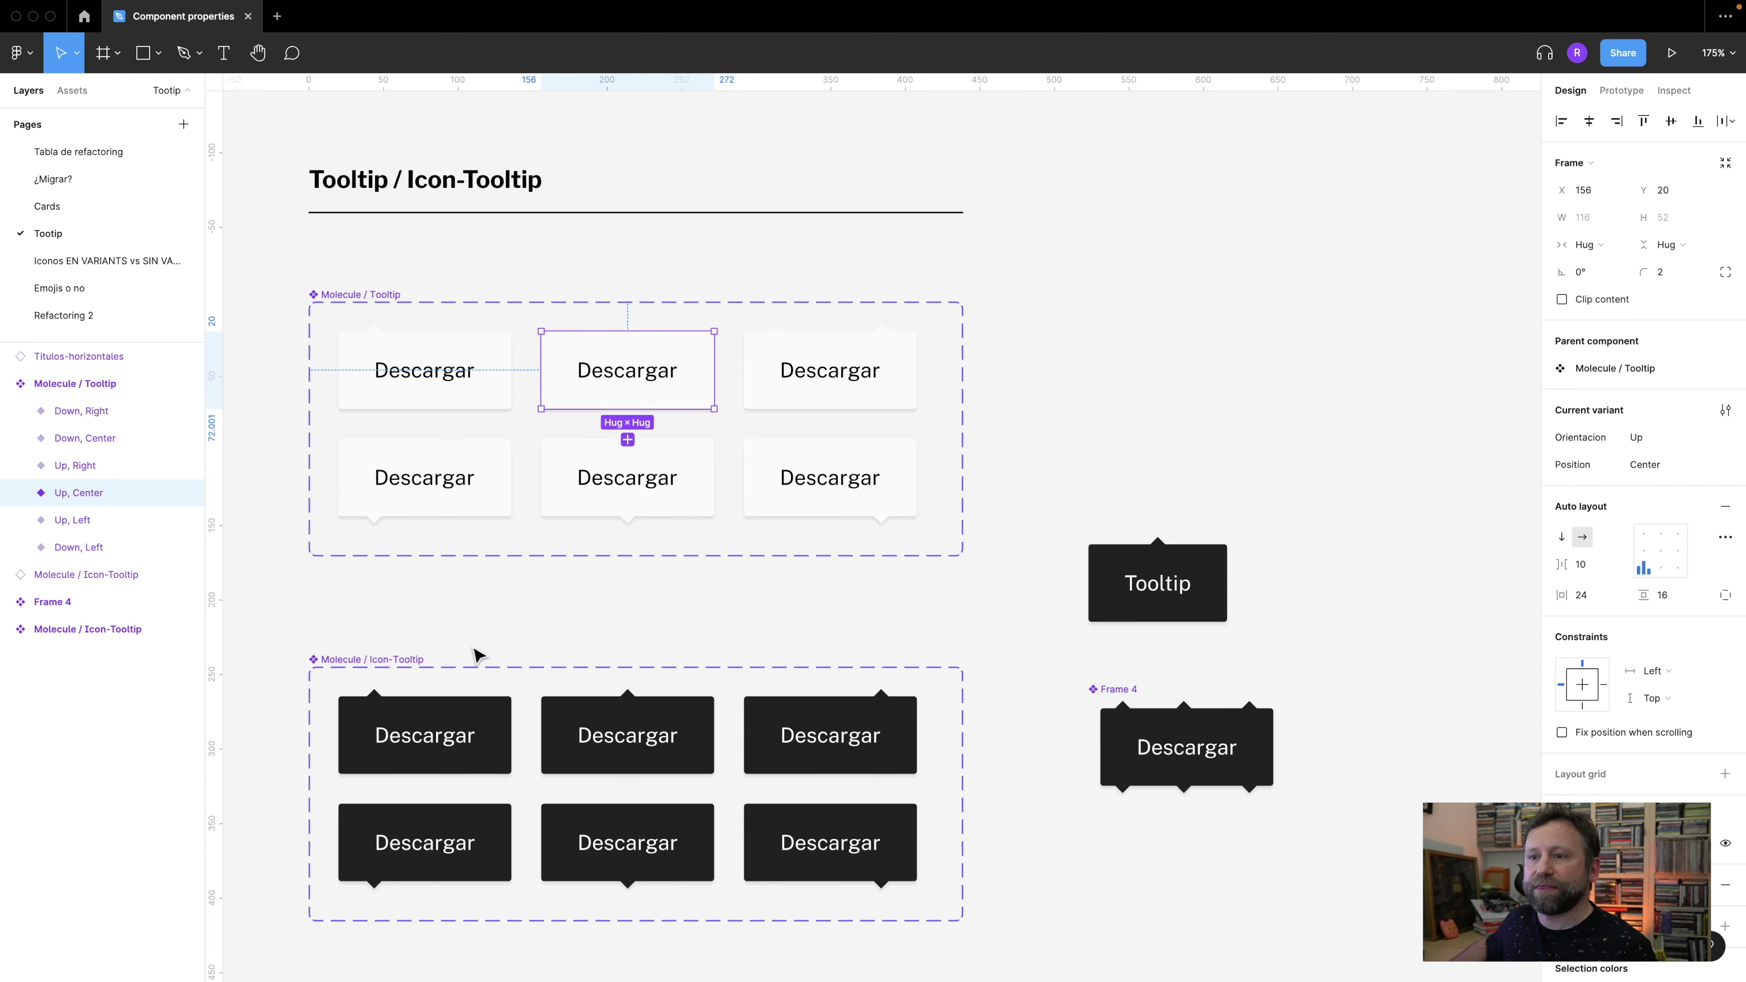
{"action": "left_click", "coordinate": [442, 725]}
{"action": "left_click_drag", "start_coordinate": [441, 728], "coordinate": [1235, 289]}
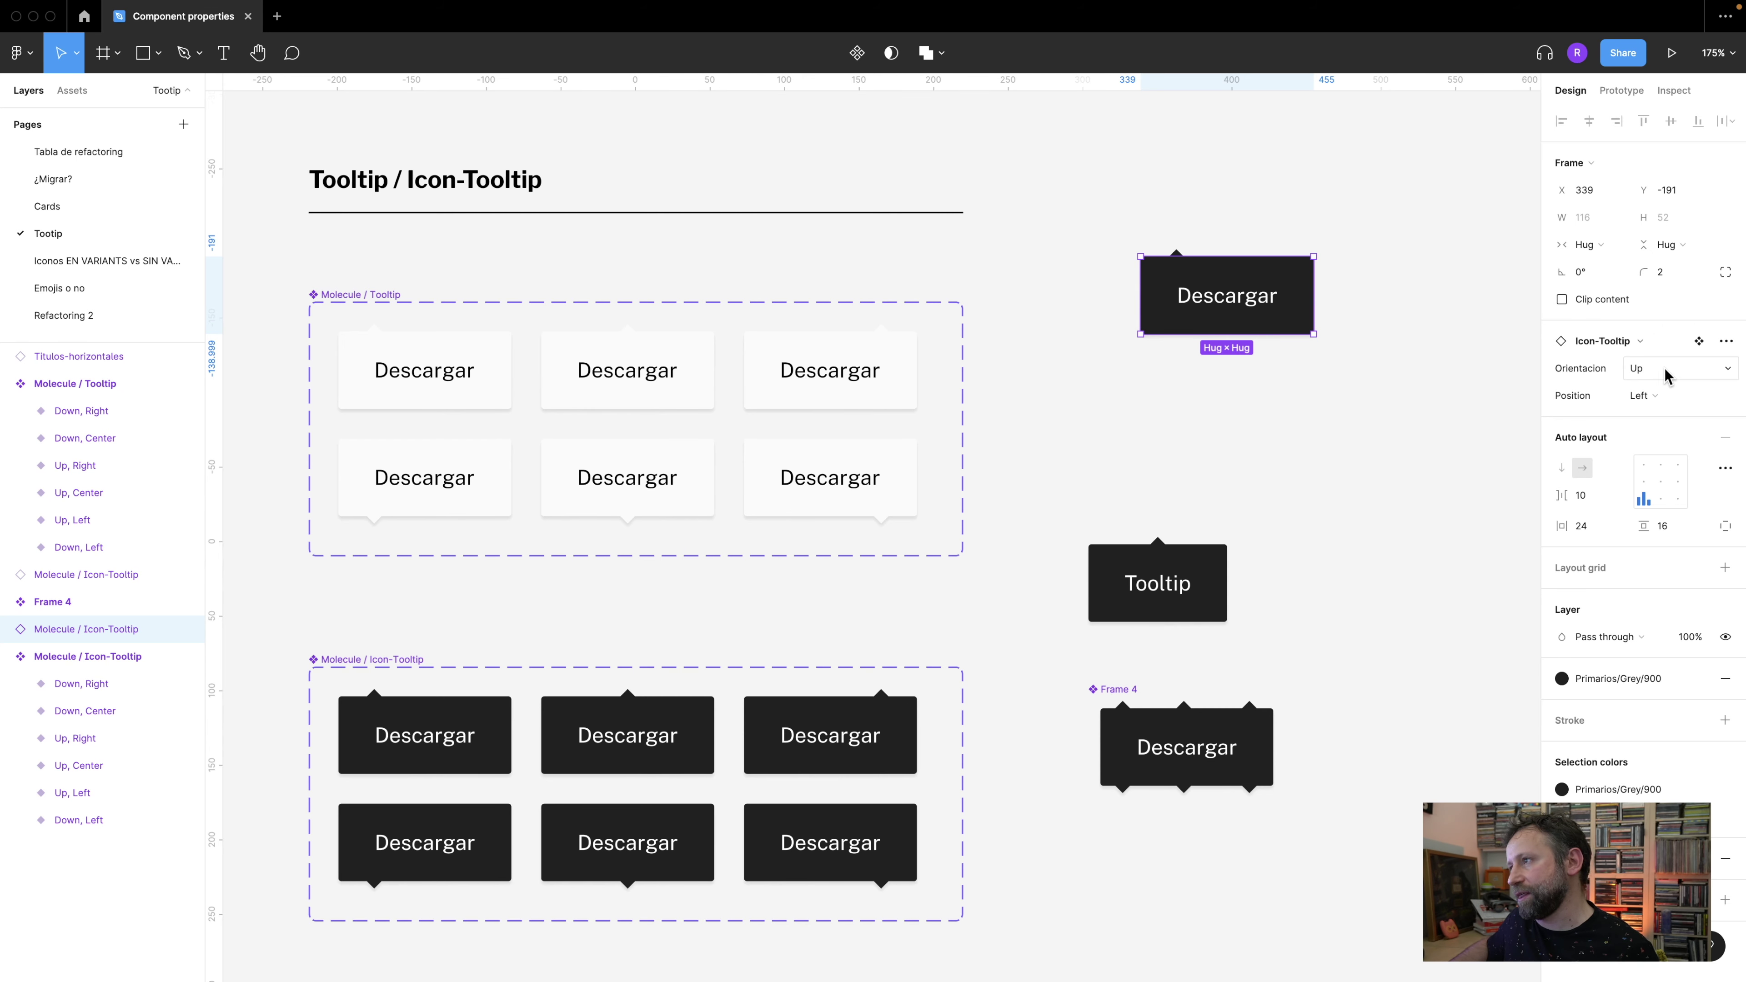
- Set the new tooltip instance's Orientacion to Down, and switch its Position to Center and then to Right
{"action": "left_click", "coordinate": [1658, 371]}
{"action": "left_click", "coordinate": [1669, 349]}
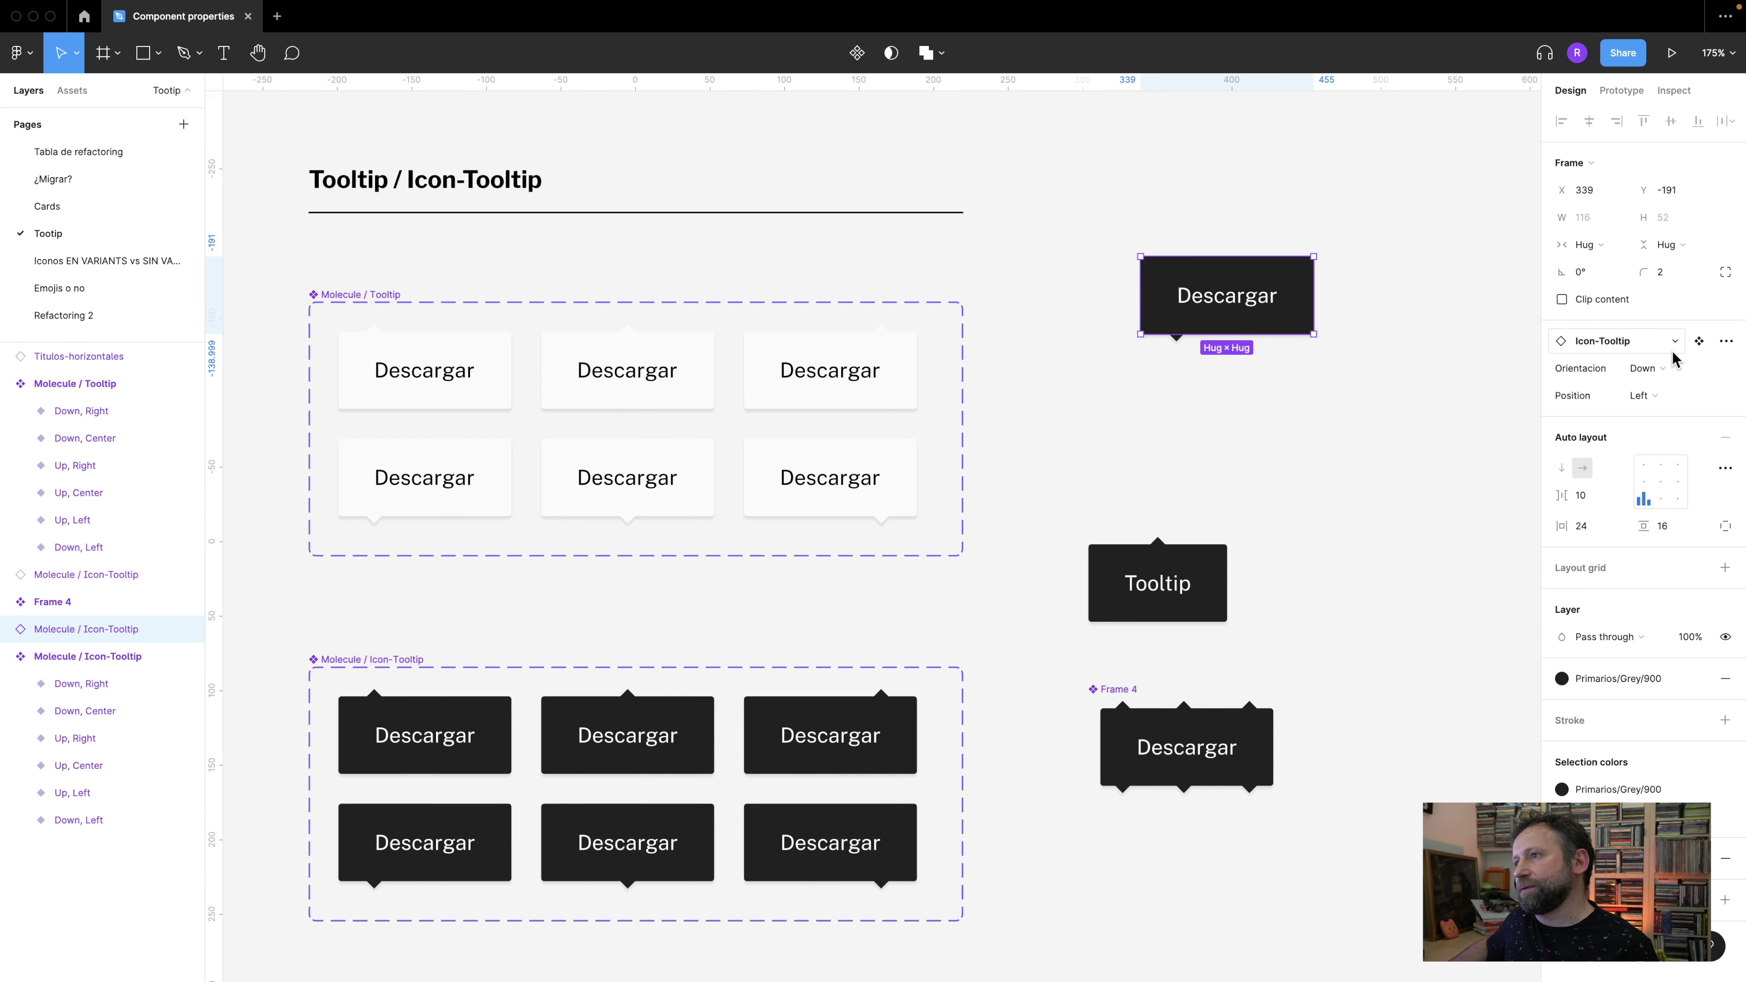
{"action": "left_click", "coordinate": [1656, 395]}
{"action": "left_click", "coordinate": [1677, 415]}
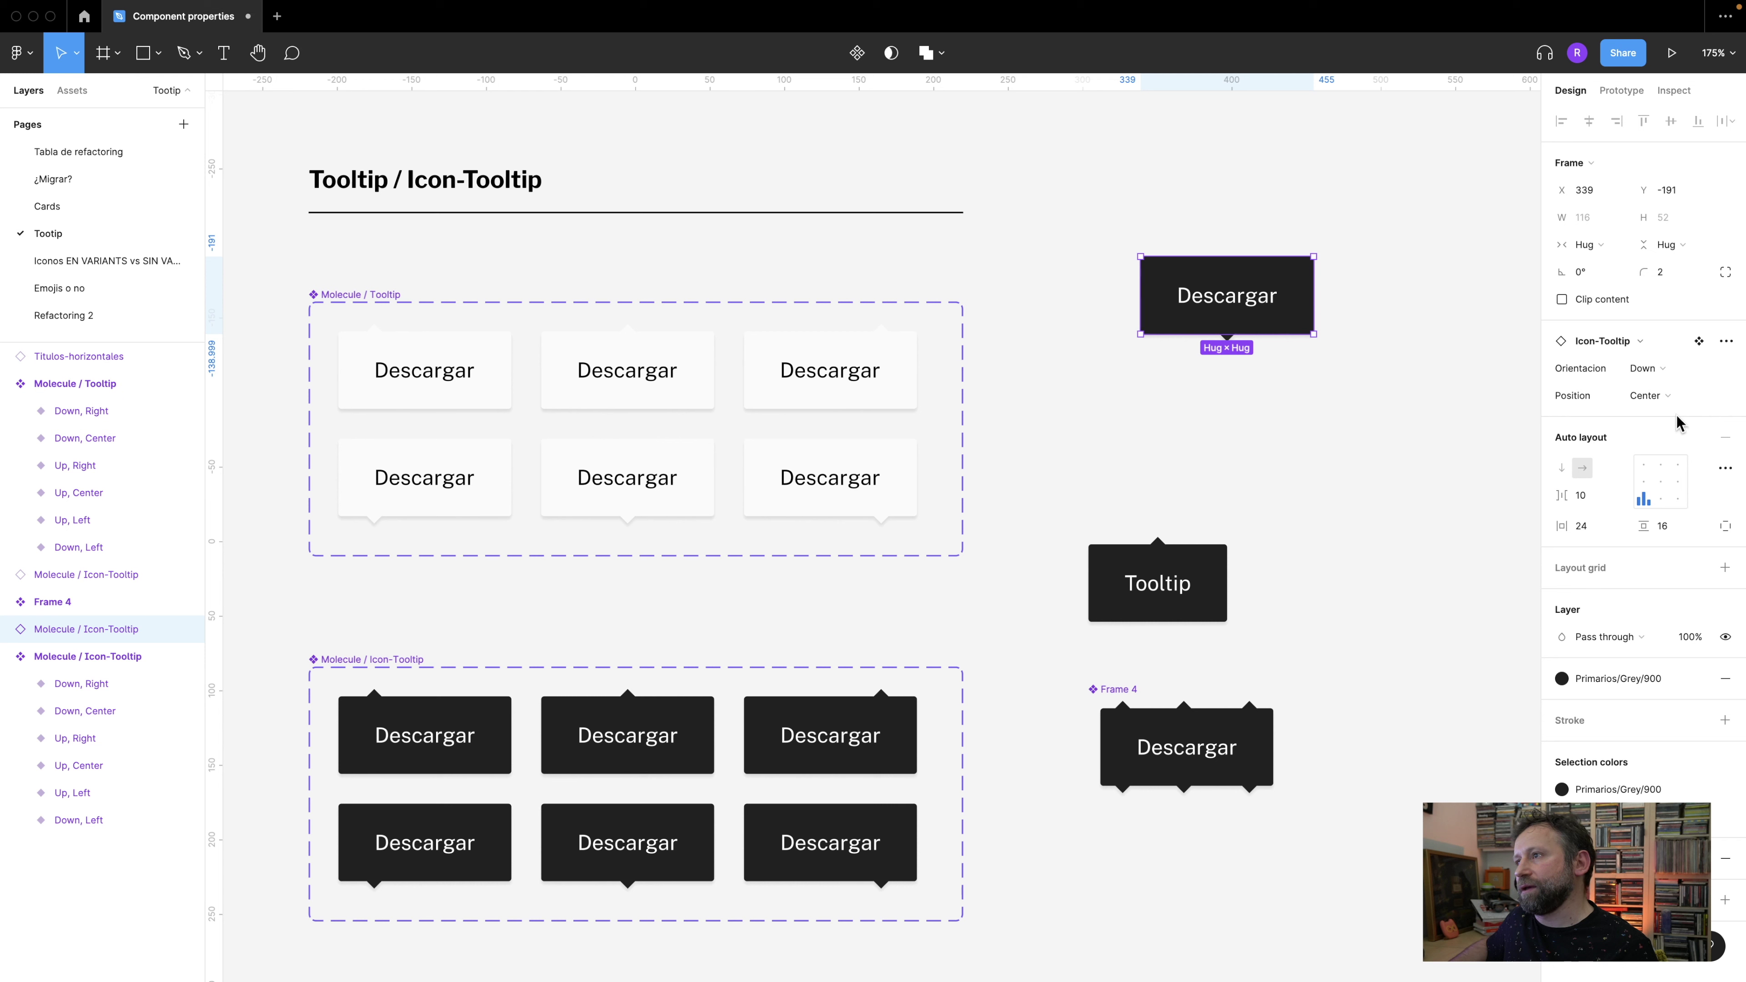
{"action": "left_click", "coordinate": [1666, 399]}
{"action": "left_click", "coordinate": [1663, 354]}
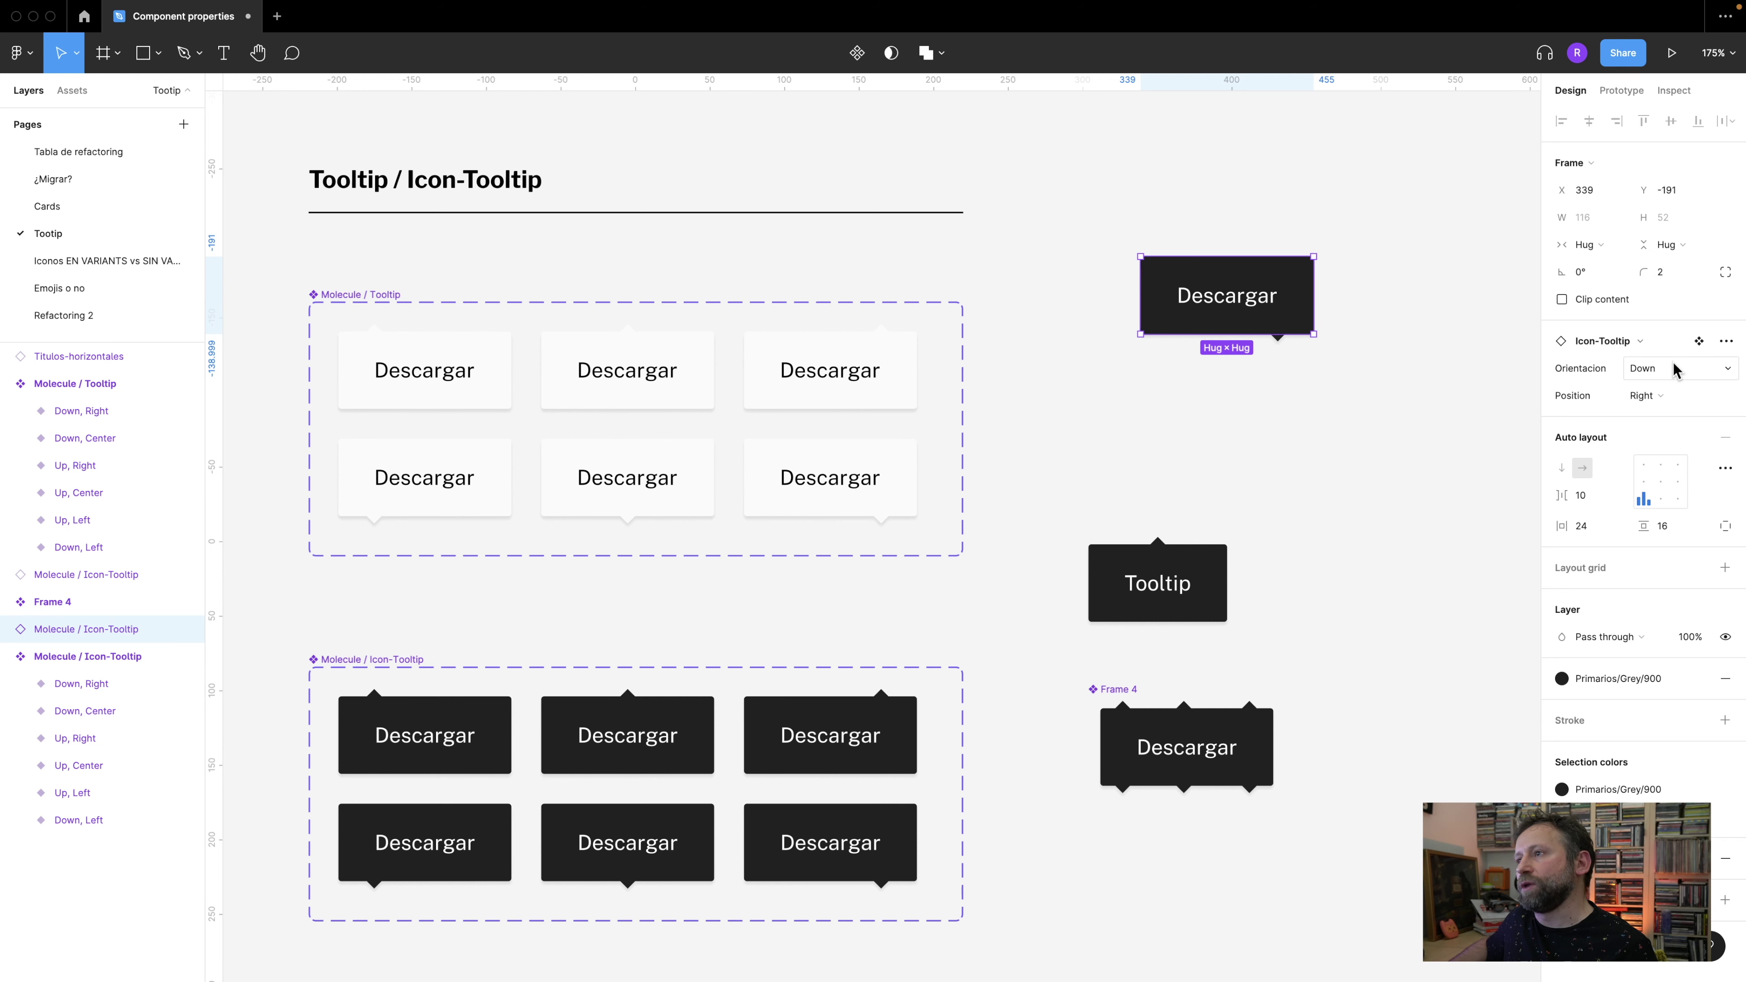
{"action": "left_click", "coordinate": [1368, 389]}
- Move the Frame 4 main component slightly away from the Tooltip instance, to about X 320, Y 139
{"action": "scroll", "coordinate": [1309, 319], "scroll_direction": "up", "scroll_amount": 5}
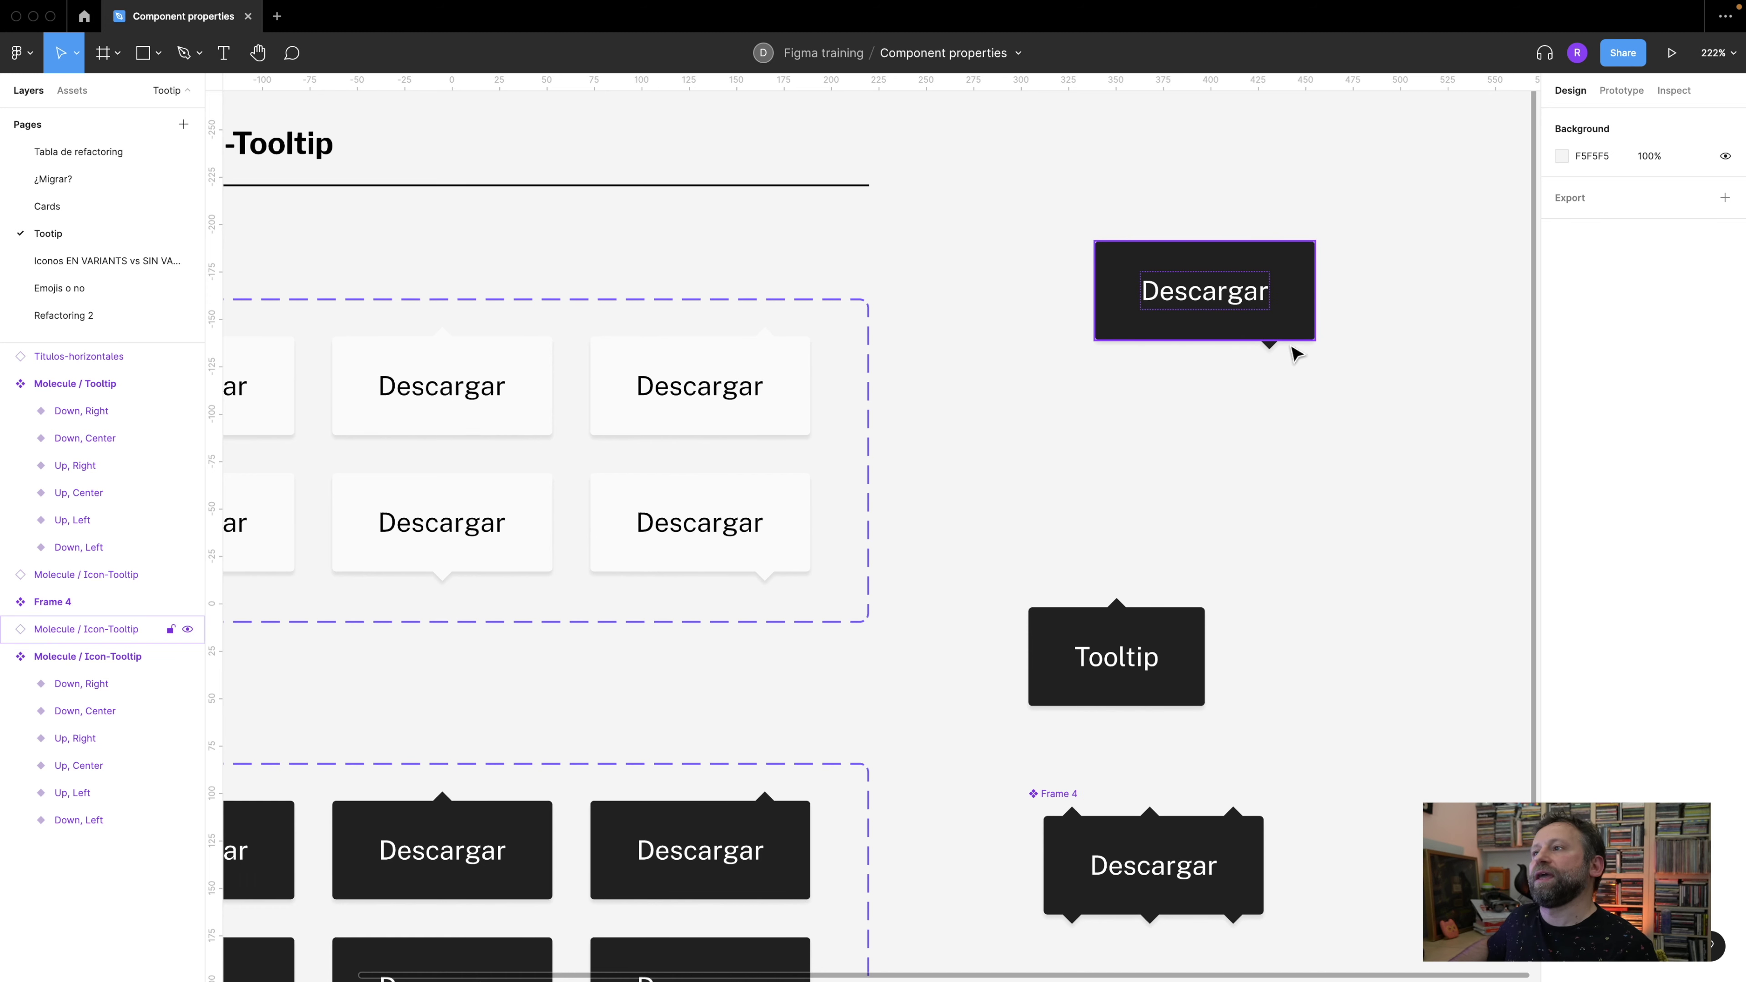
{"action": "scroll", "coordinate": [1111, 386], "scroll_direction": "right", "scroll_amount": 5}
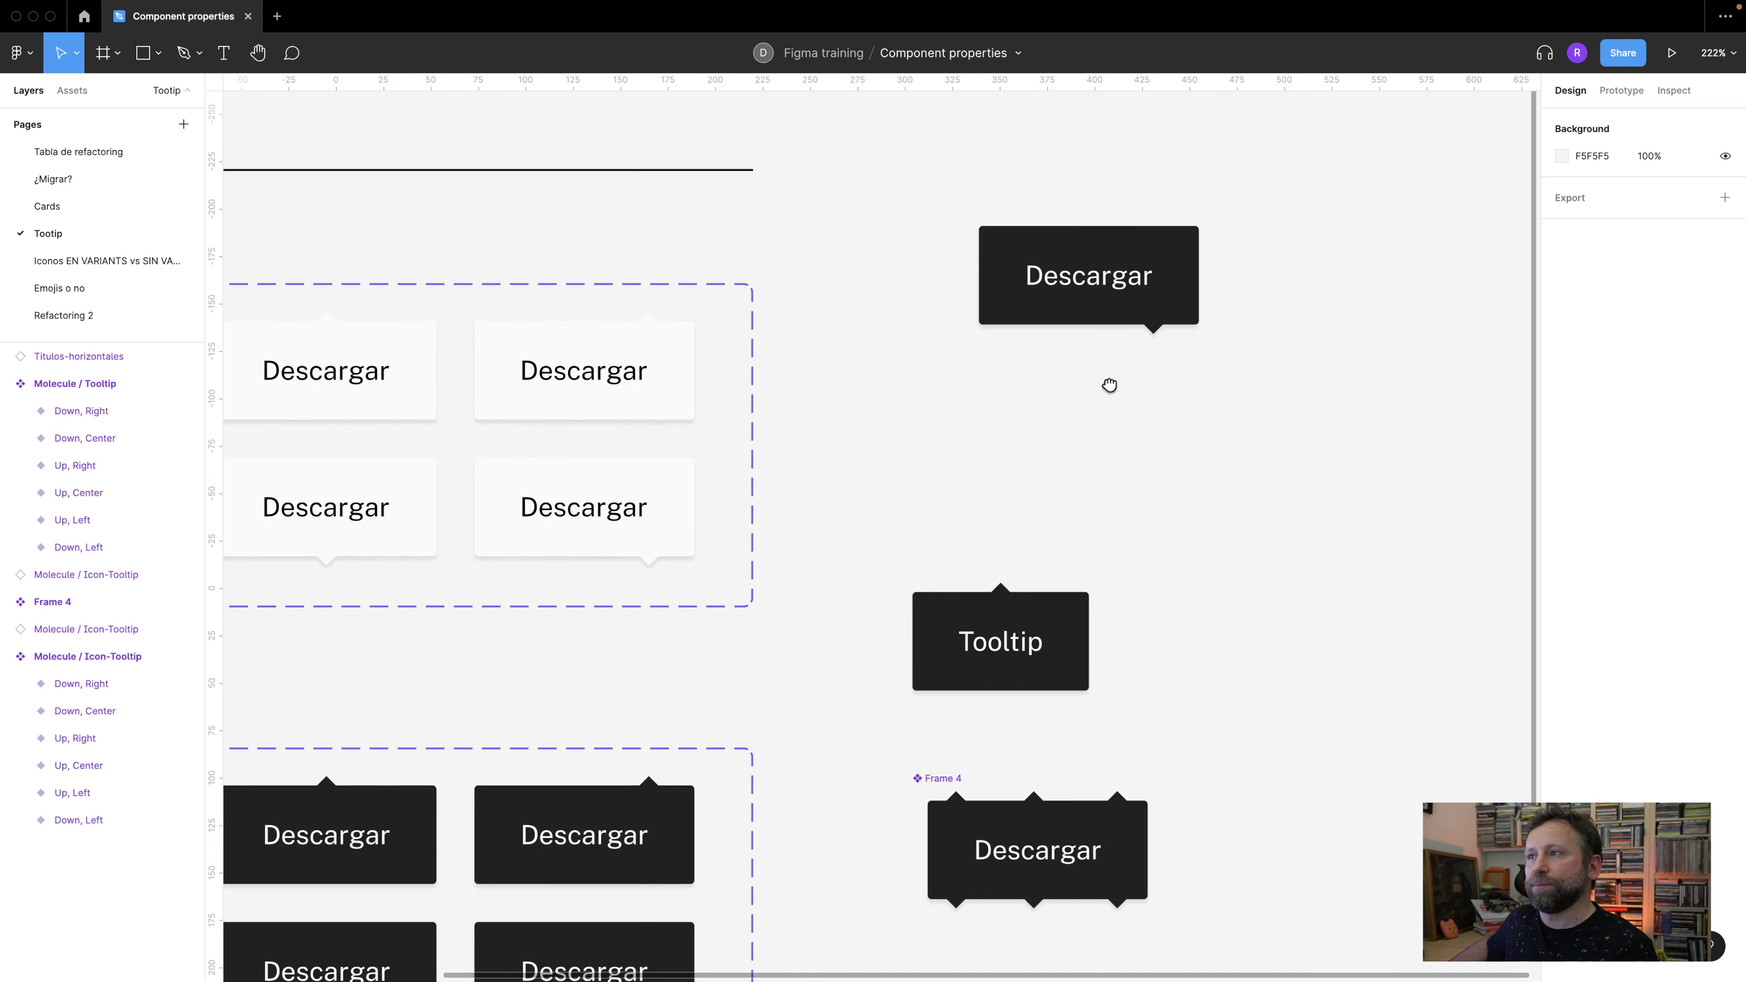
{"action": "left_click", "coordinate": [1093, 265]}
{"action": "scroll", "coordinate": [1010, 476], "scroll_direction": "down", "scroll_amount": 5}
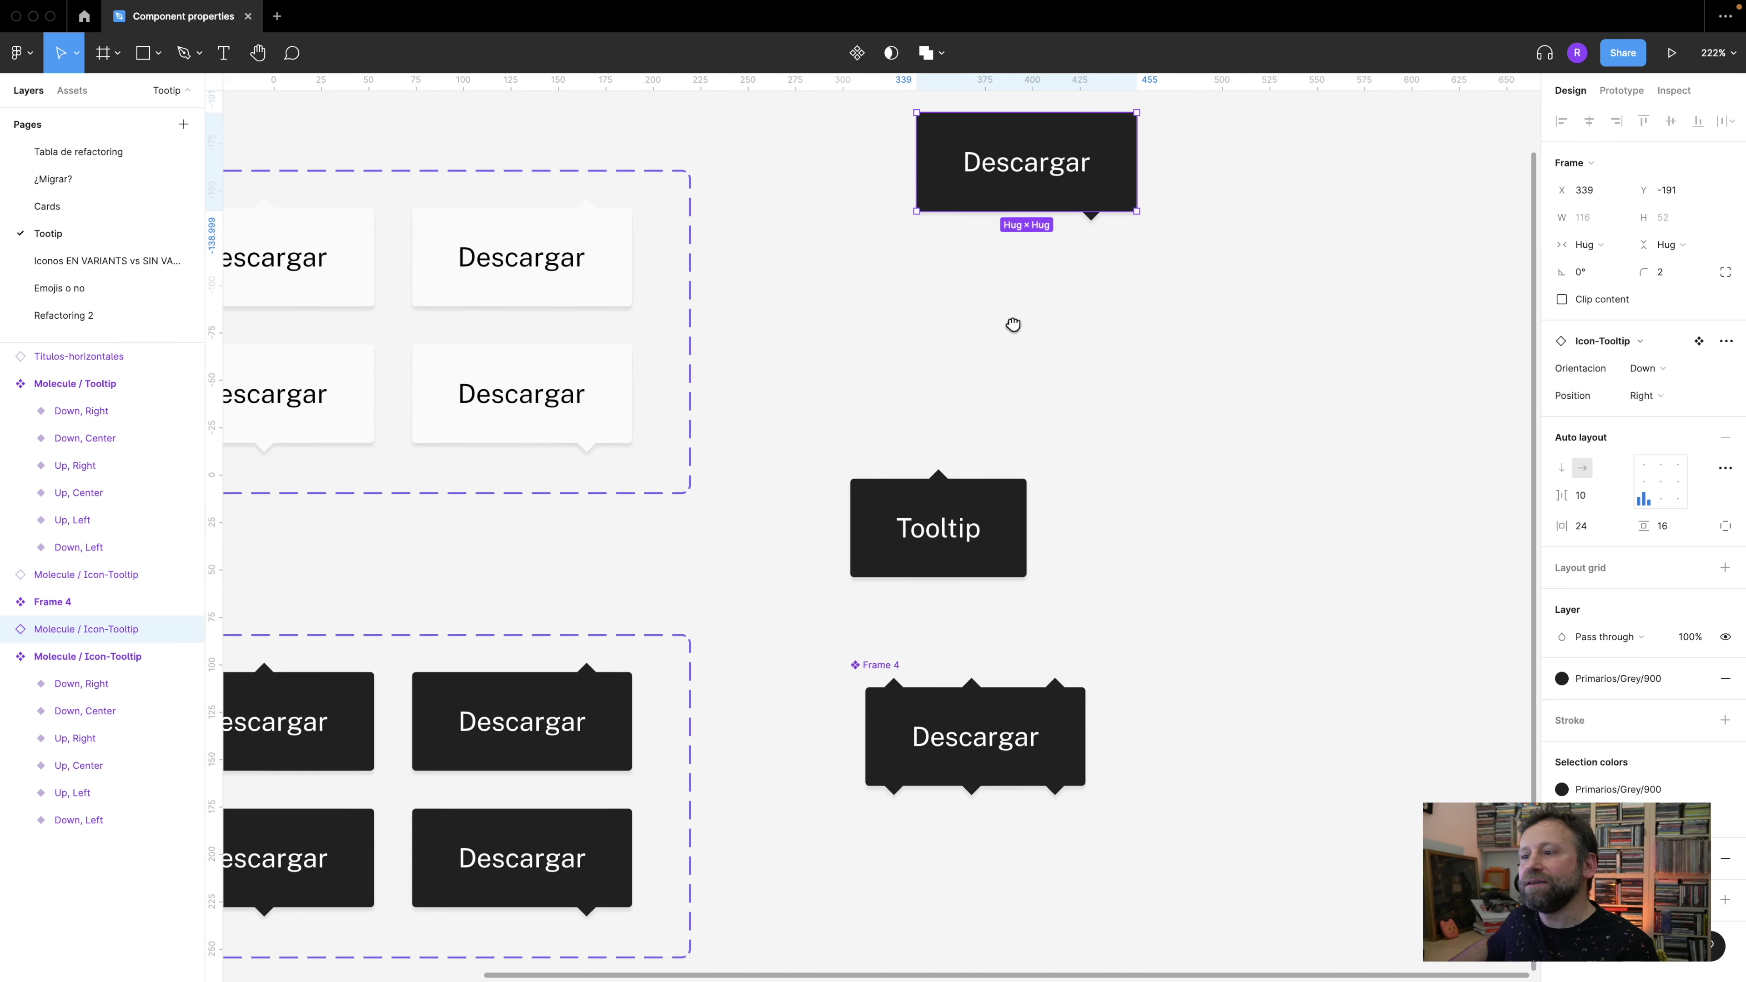
{"action": "left_click_drag", "start_coordinate": [866, 548], "coordinate": [897, 615]}
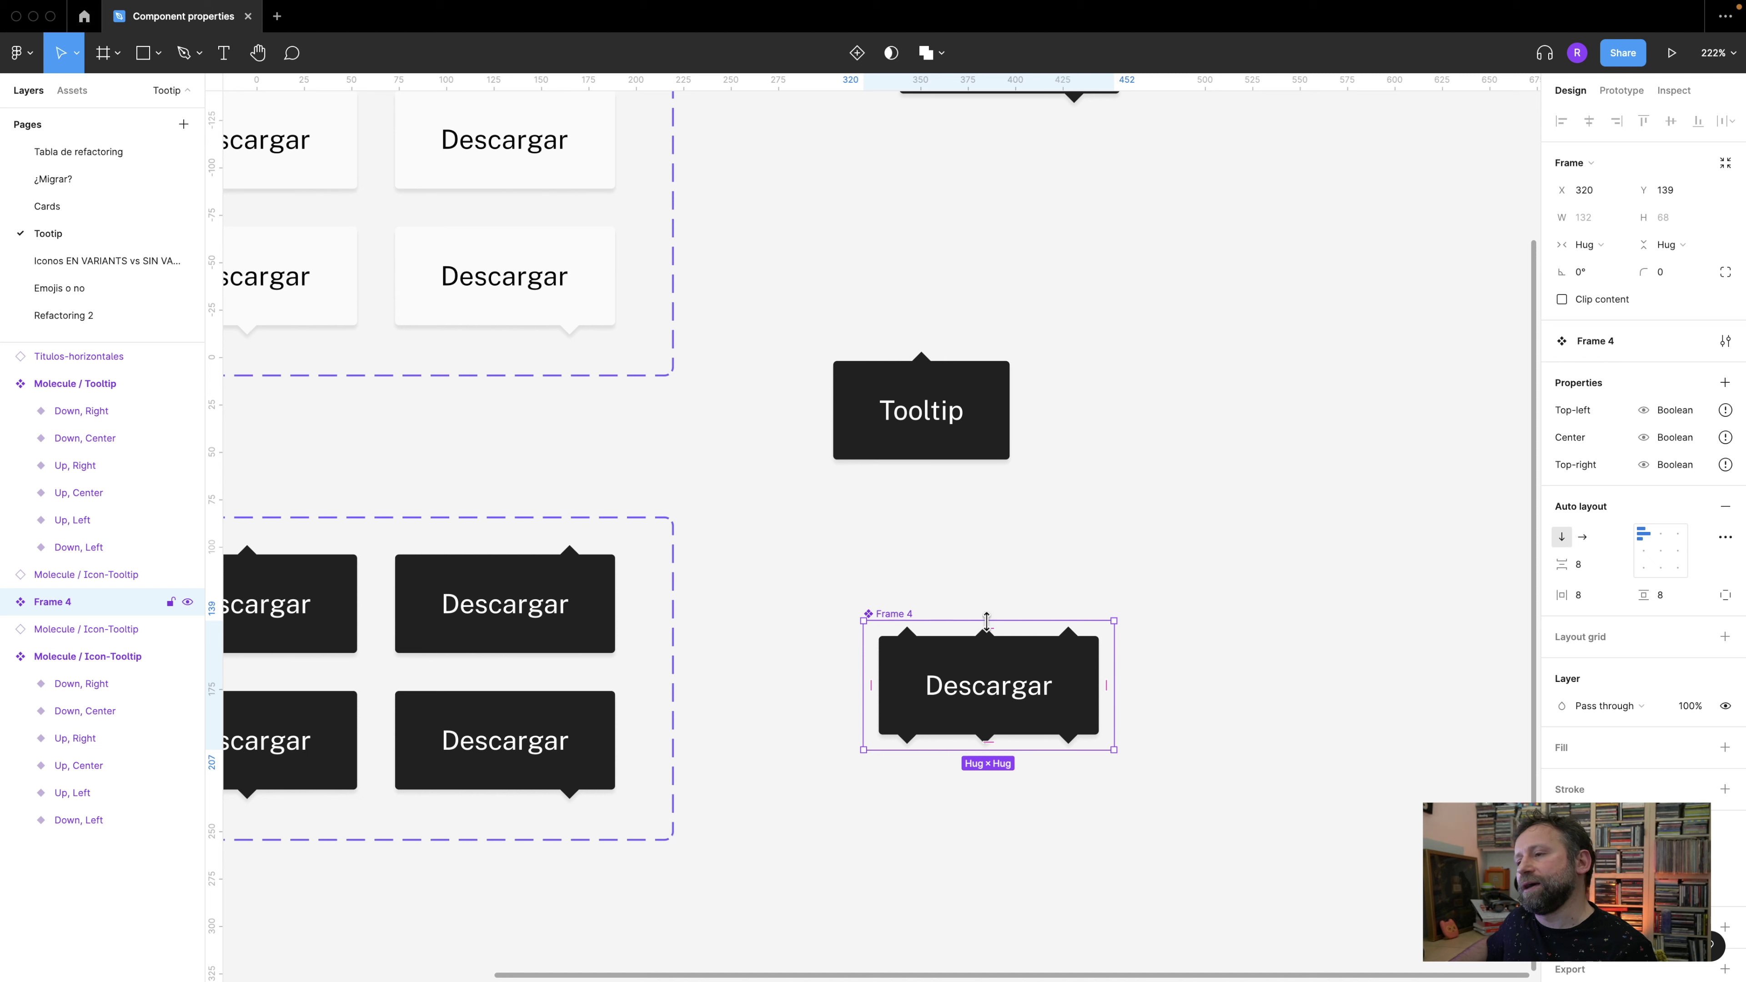
- Move the Frame 4 tooltip component slightly up the canvas to about X 319, Y 130
{"action": "left_click_drag", "start_coordinate": [1055, 592], "coordinate": [1044, 483]}
{"action": "scroll", "coordinate": [1001, 511], "scroll_direction": "down", "scroll_amount": 2}
{"action": "scroll", "coordinate": [1004, 516], "scroll_direction": "up", "scroll_amount": 4}
{"action": "scroll", "coordinate": [1004, 517], "scroll_direction": "up", "scroll_amount": 1}
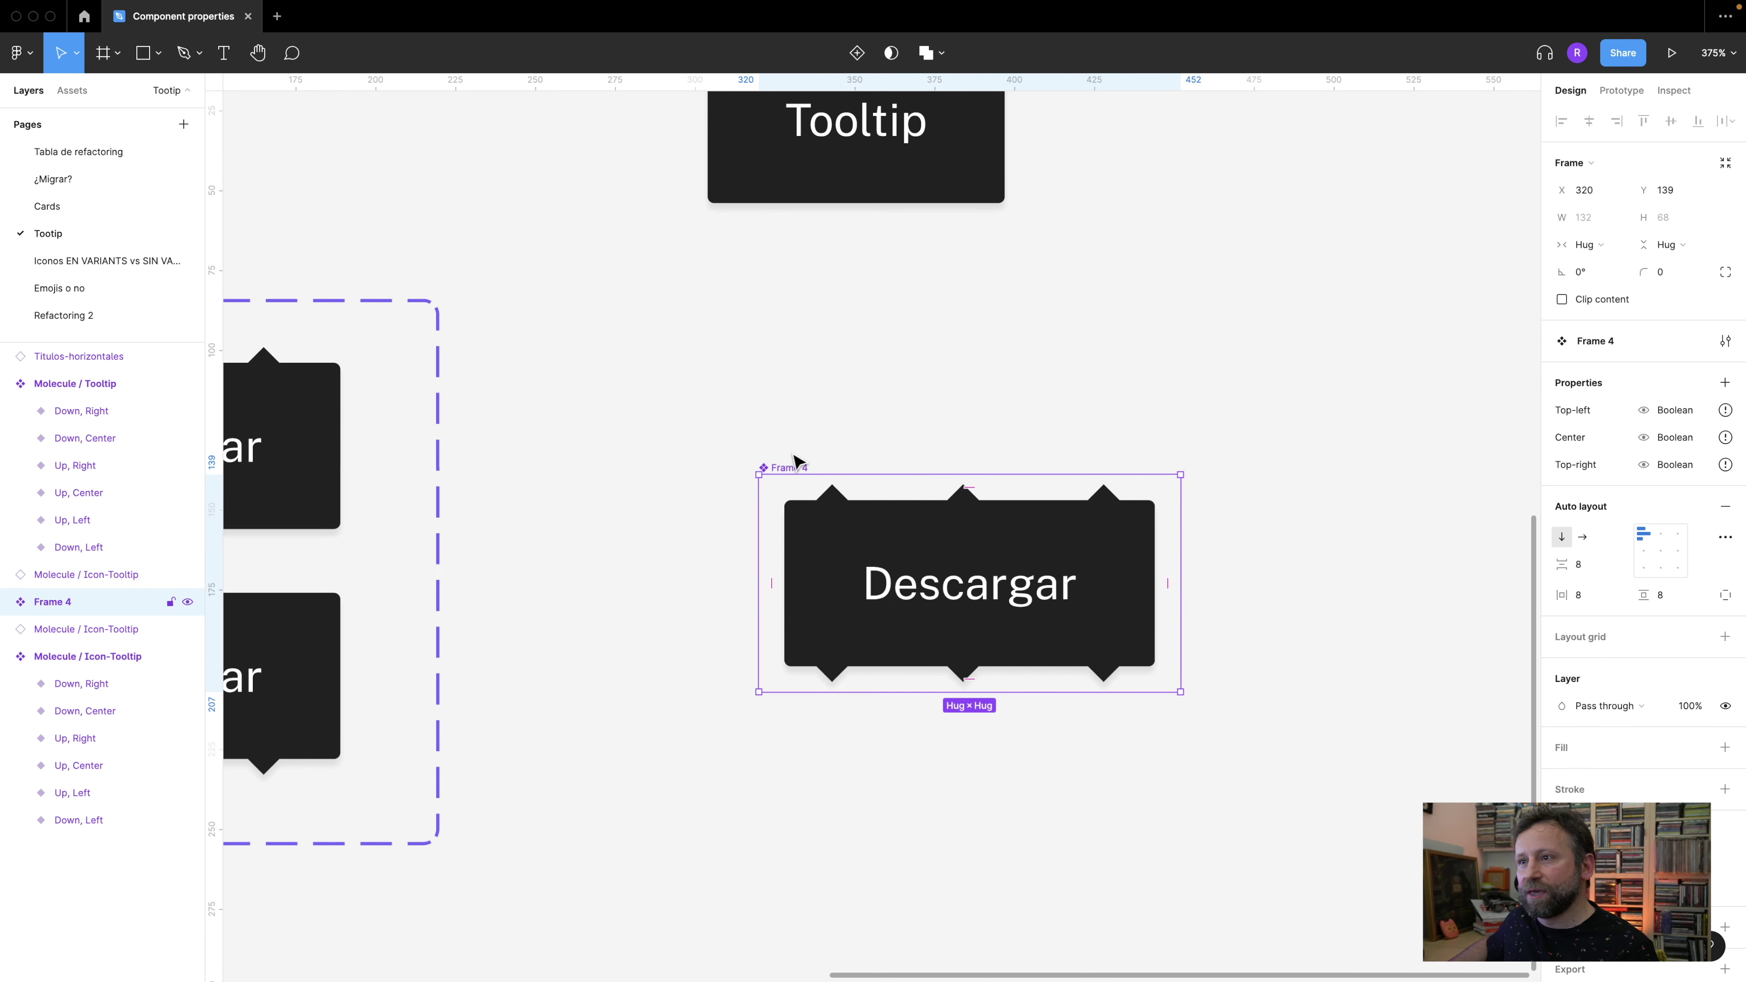
{"action": "left_click_drag", "start_coordinate": [788, 474], "coordinate": [787, 447]}
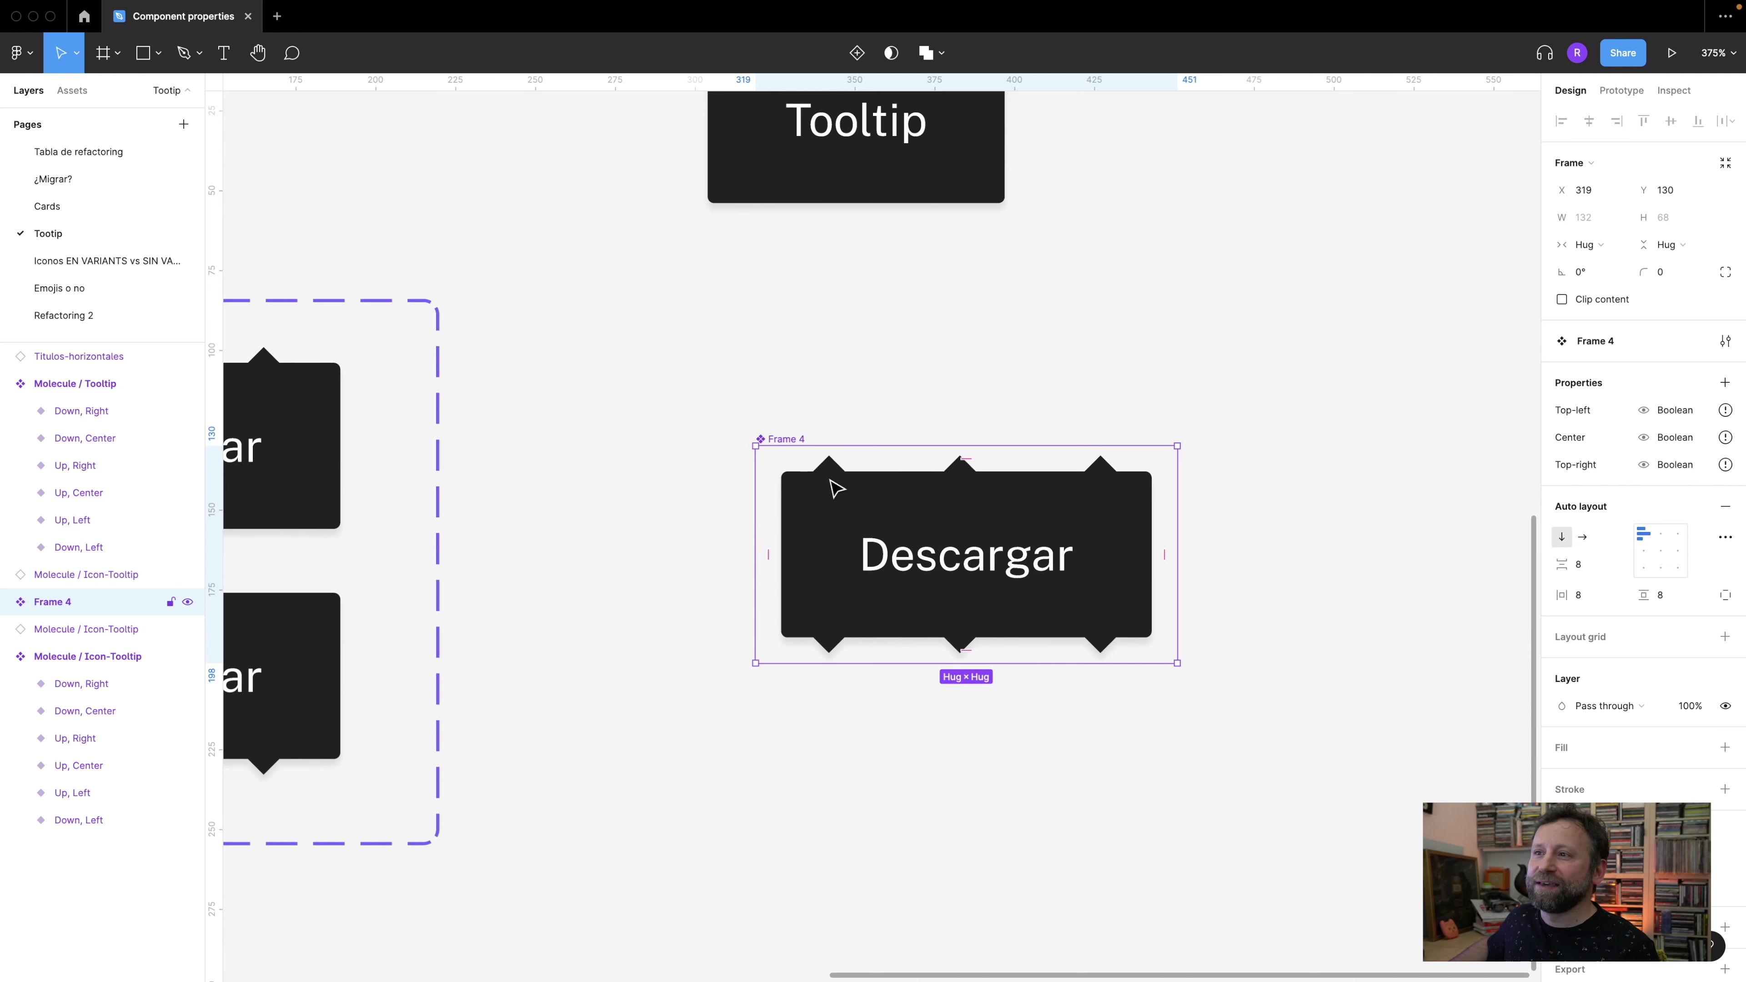
- Inspect the constraints of each arrow along the upper and lower edges of the Frame 4 tooltip
{"action": "left_click", "coordinate": [830, 474]}
{"action": "double_click", "coordinate": [830, 466]}
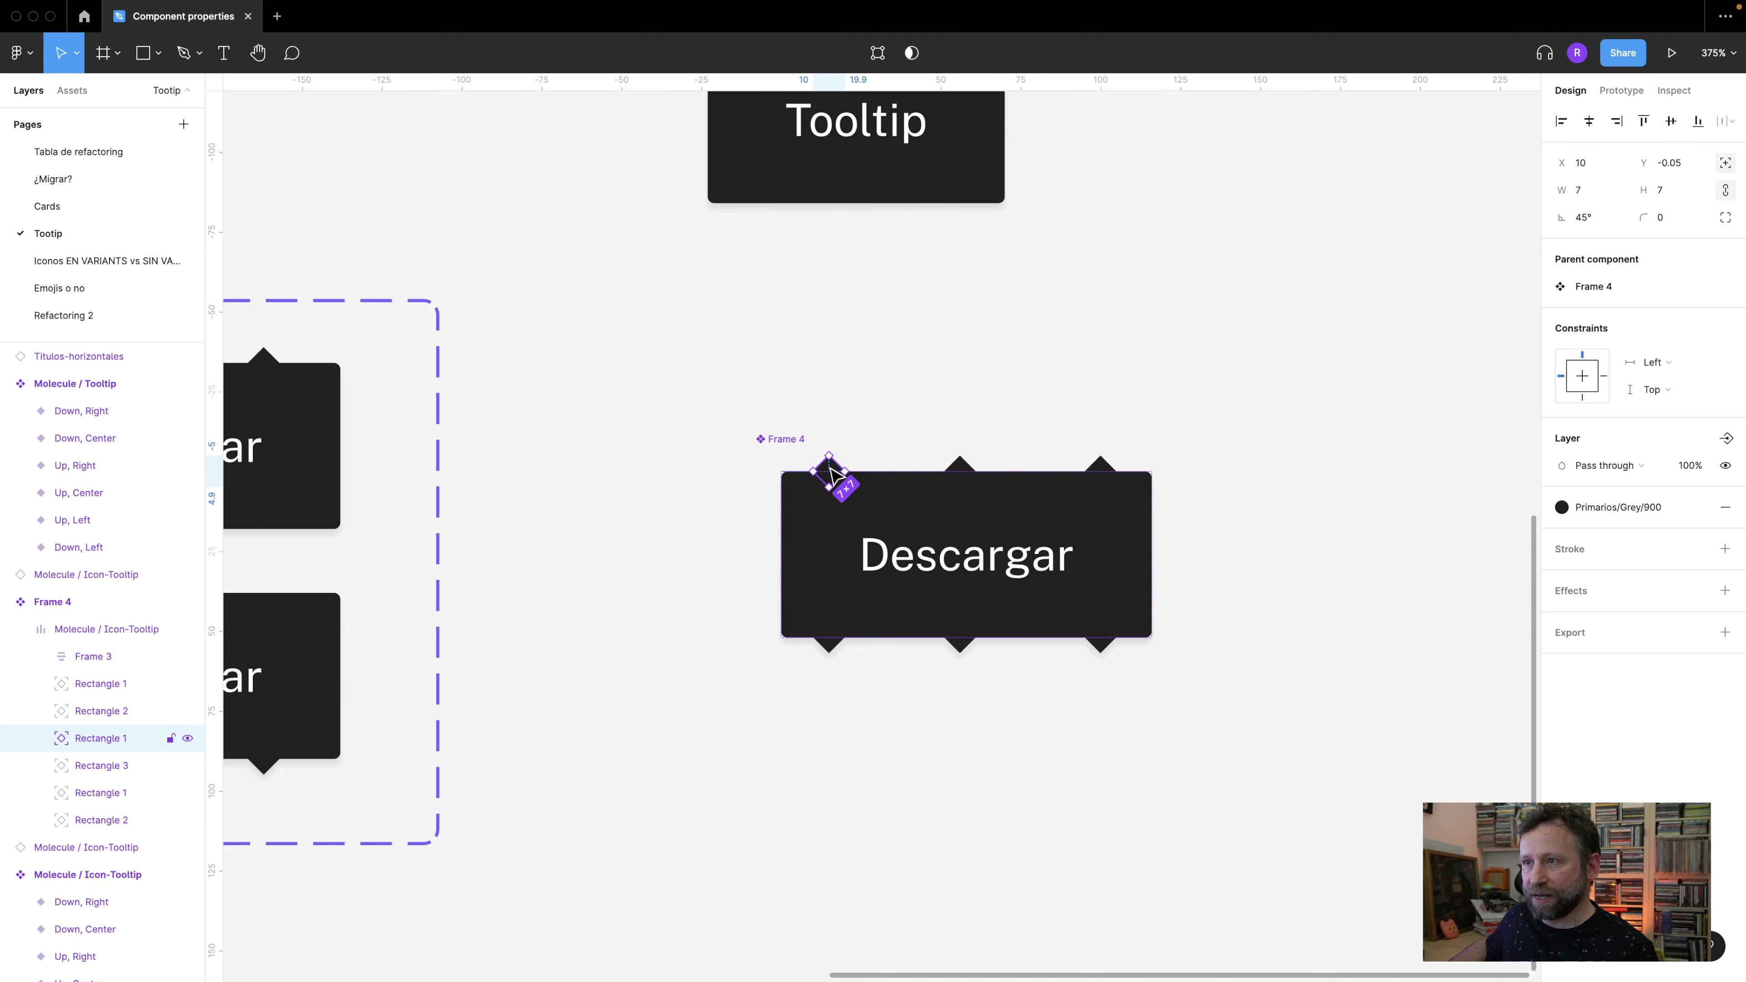
{"action": "left_click_drag", "start_coordinate": [831, 474], "coordinate": [842, 480]}
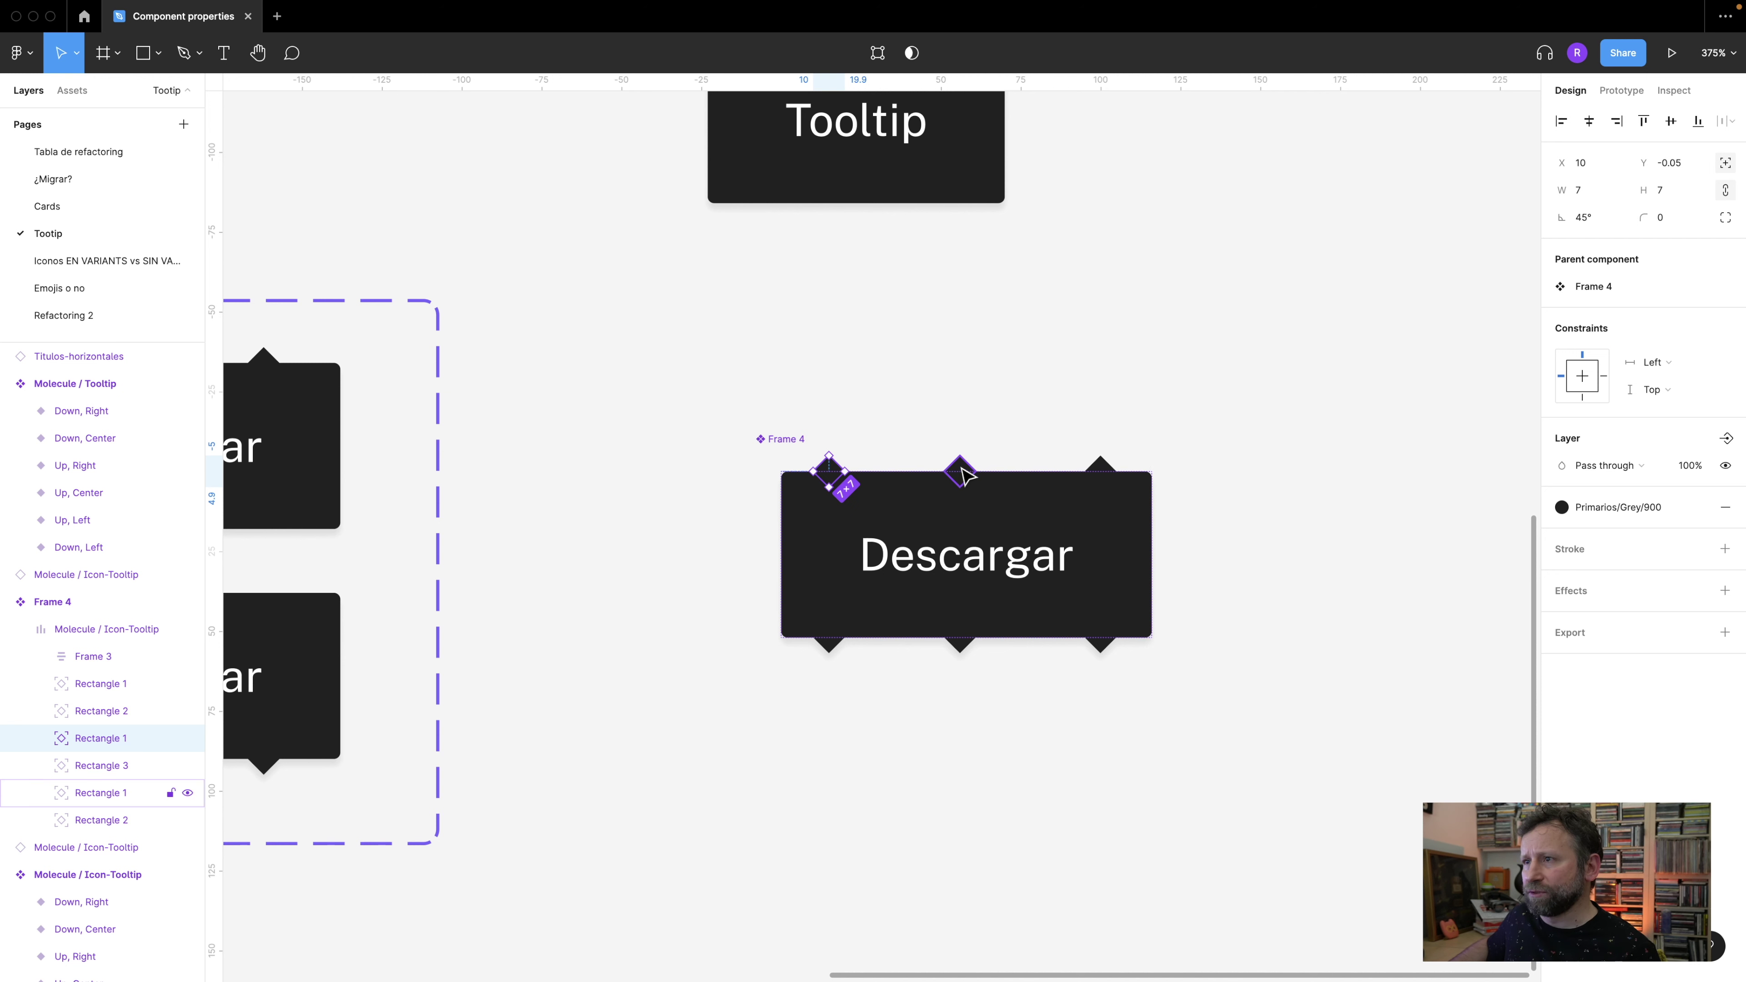
{"action": "left_click", "coordinate": [963, 474]}
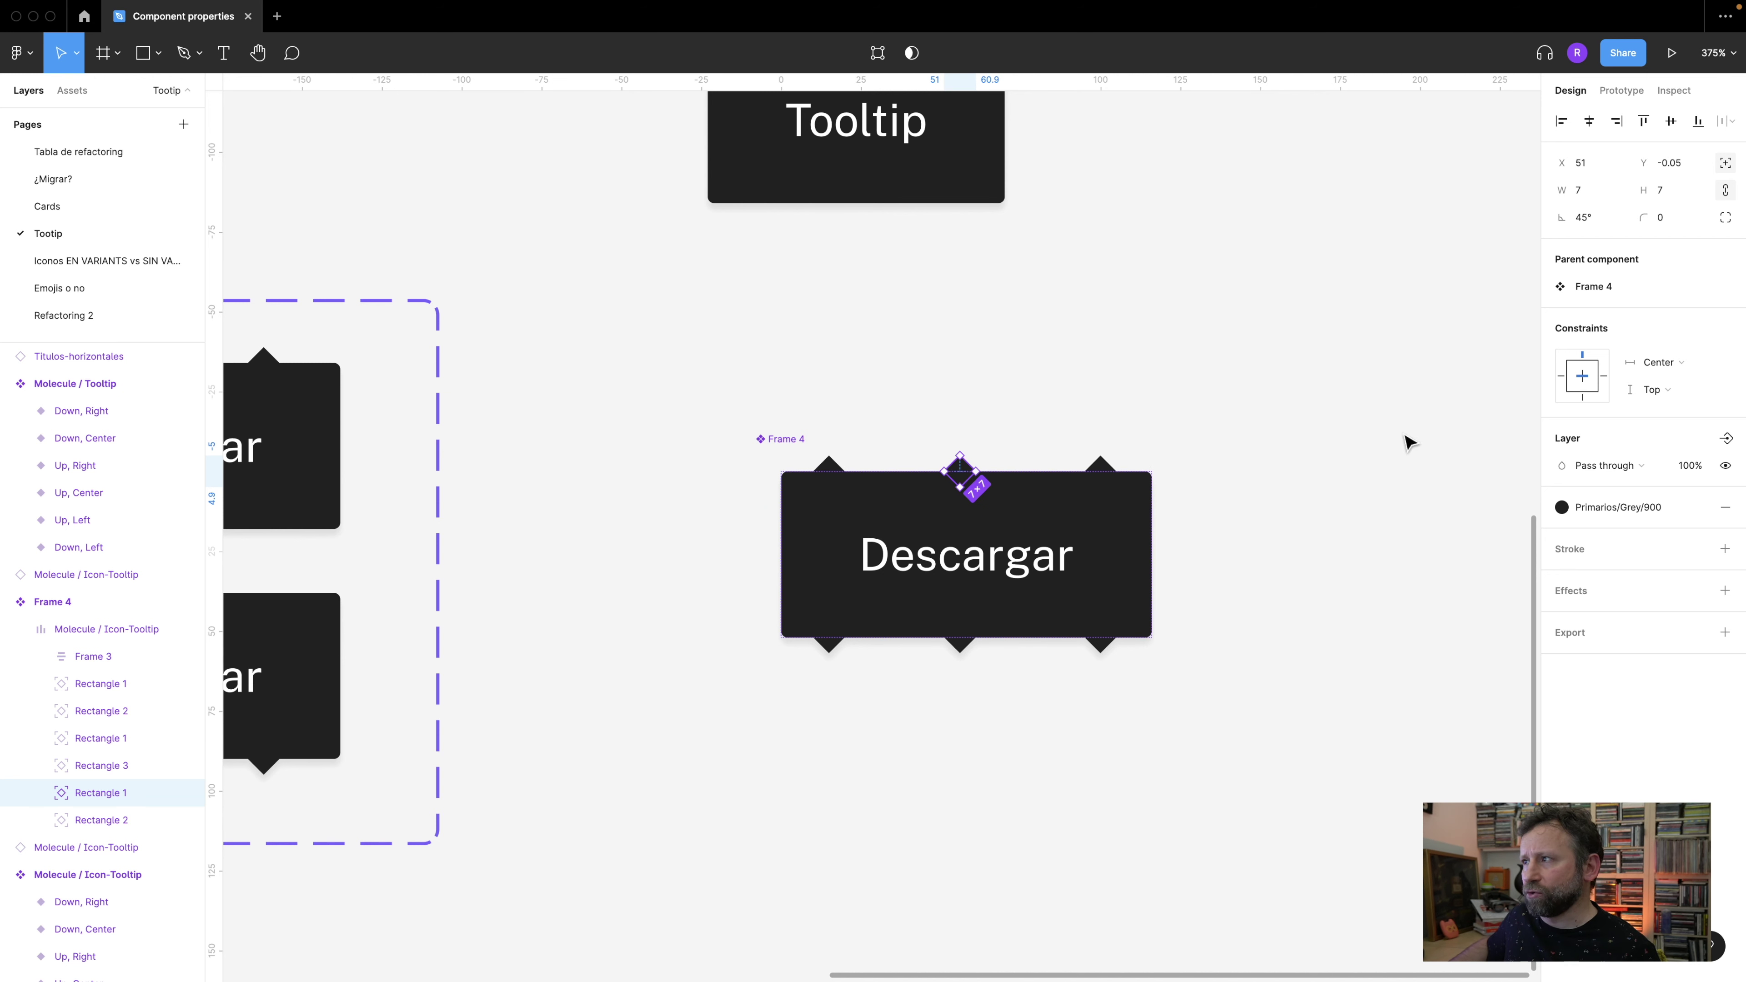
{"action": "left_click", "coordinate": [1100, 480]}
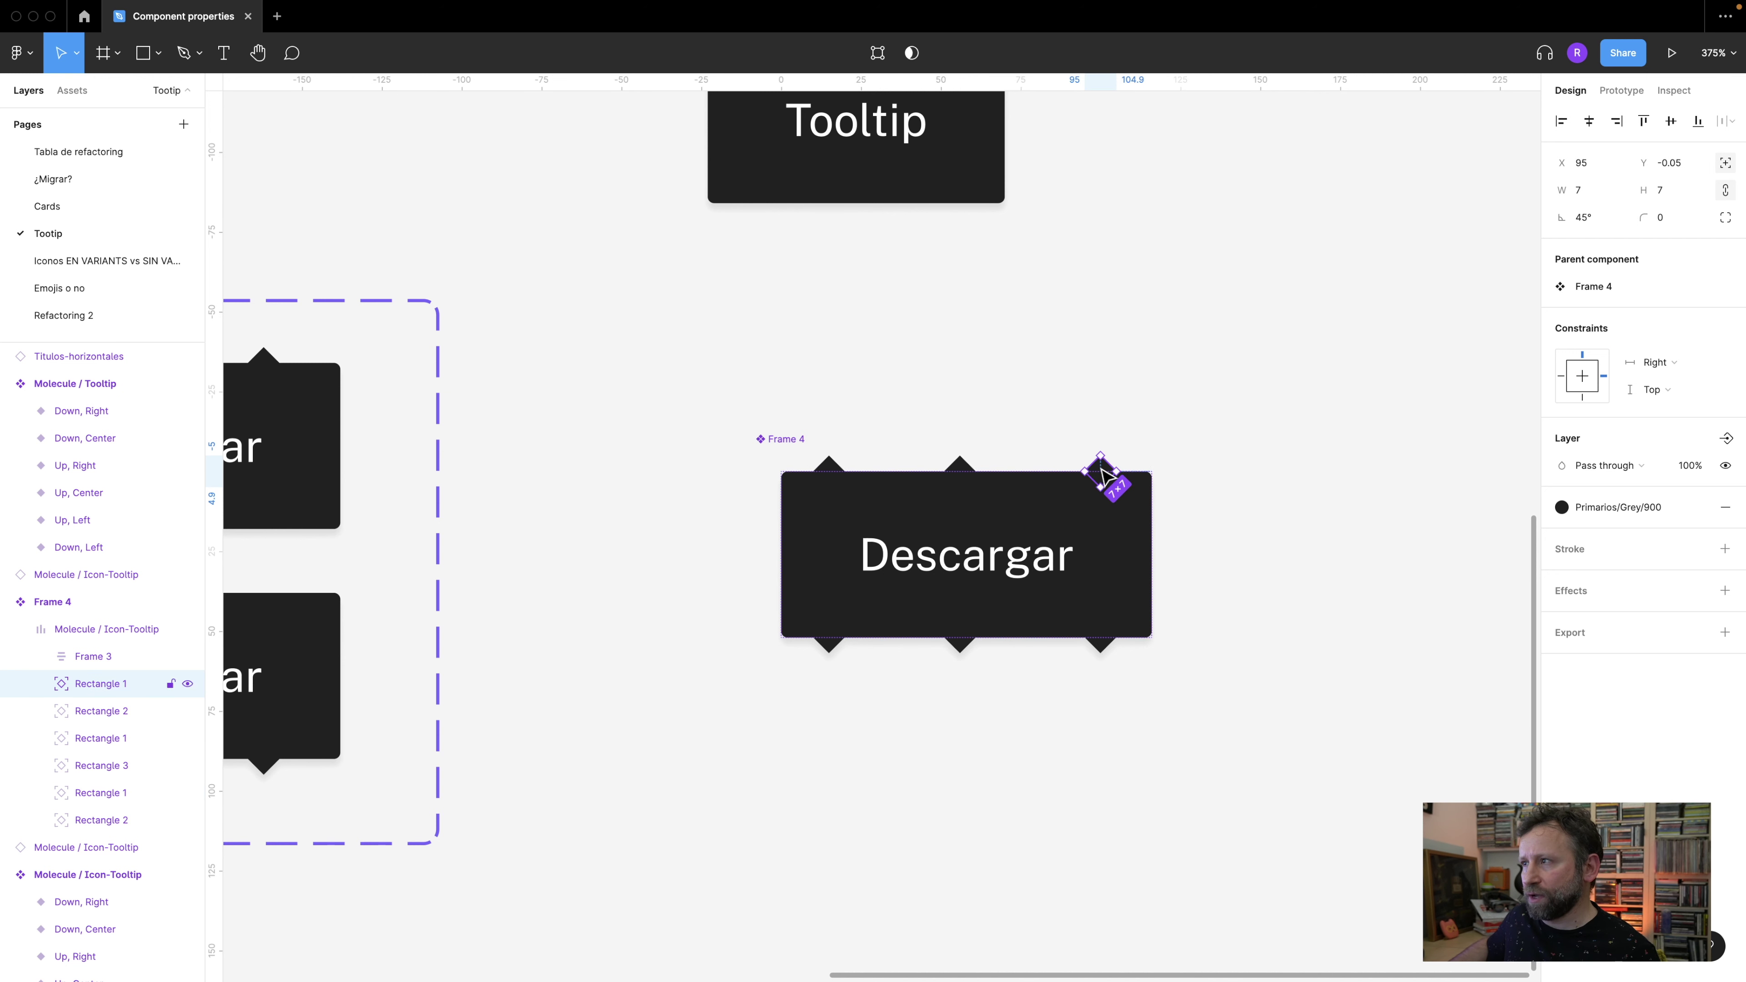
{"action": "left_click", "coordinate": [1100, 641]}
{"action": "left_click", "coordinate": [956, 637]}
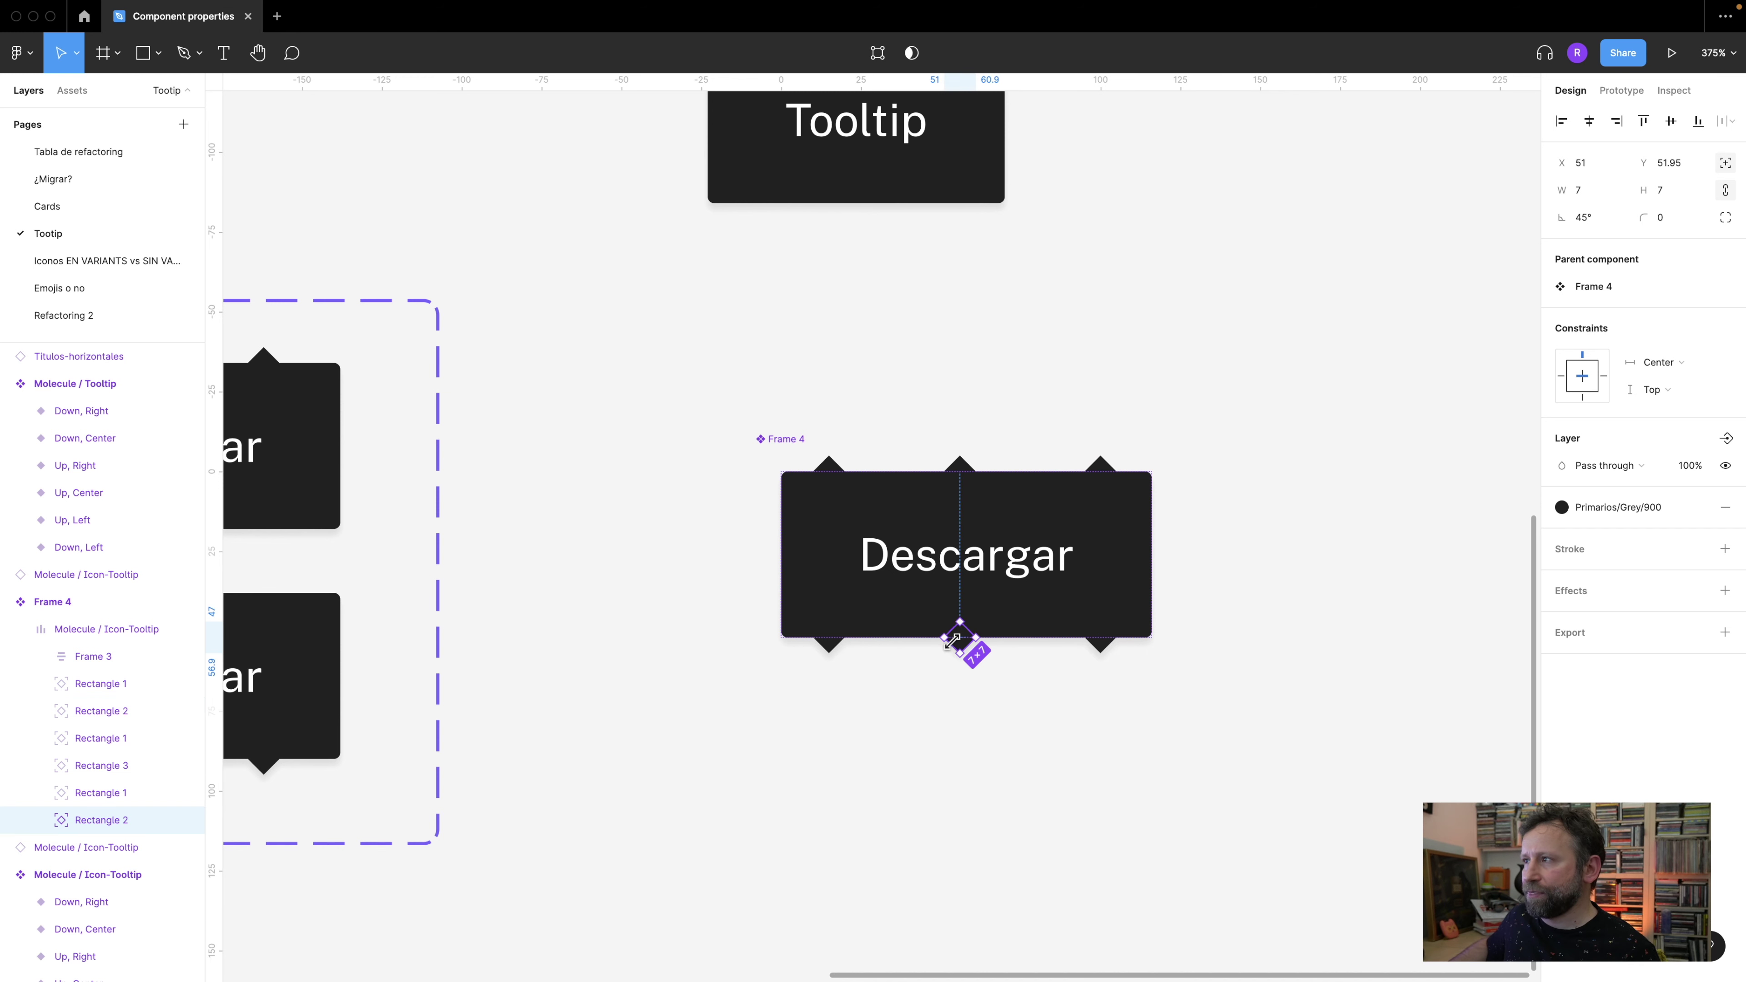
{"action": "left_click", "coordinate": [827, 645]}
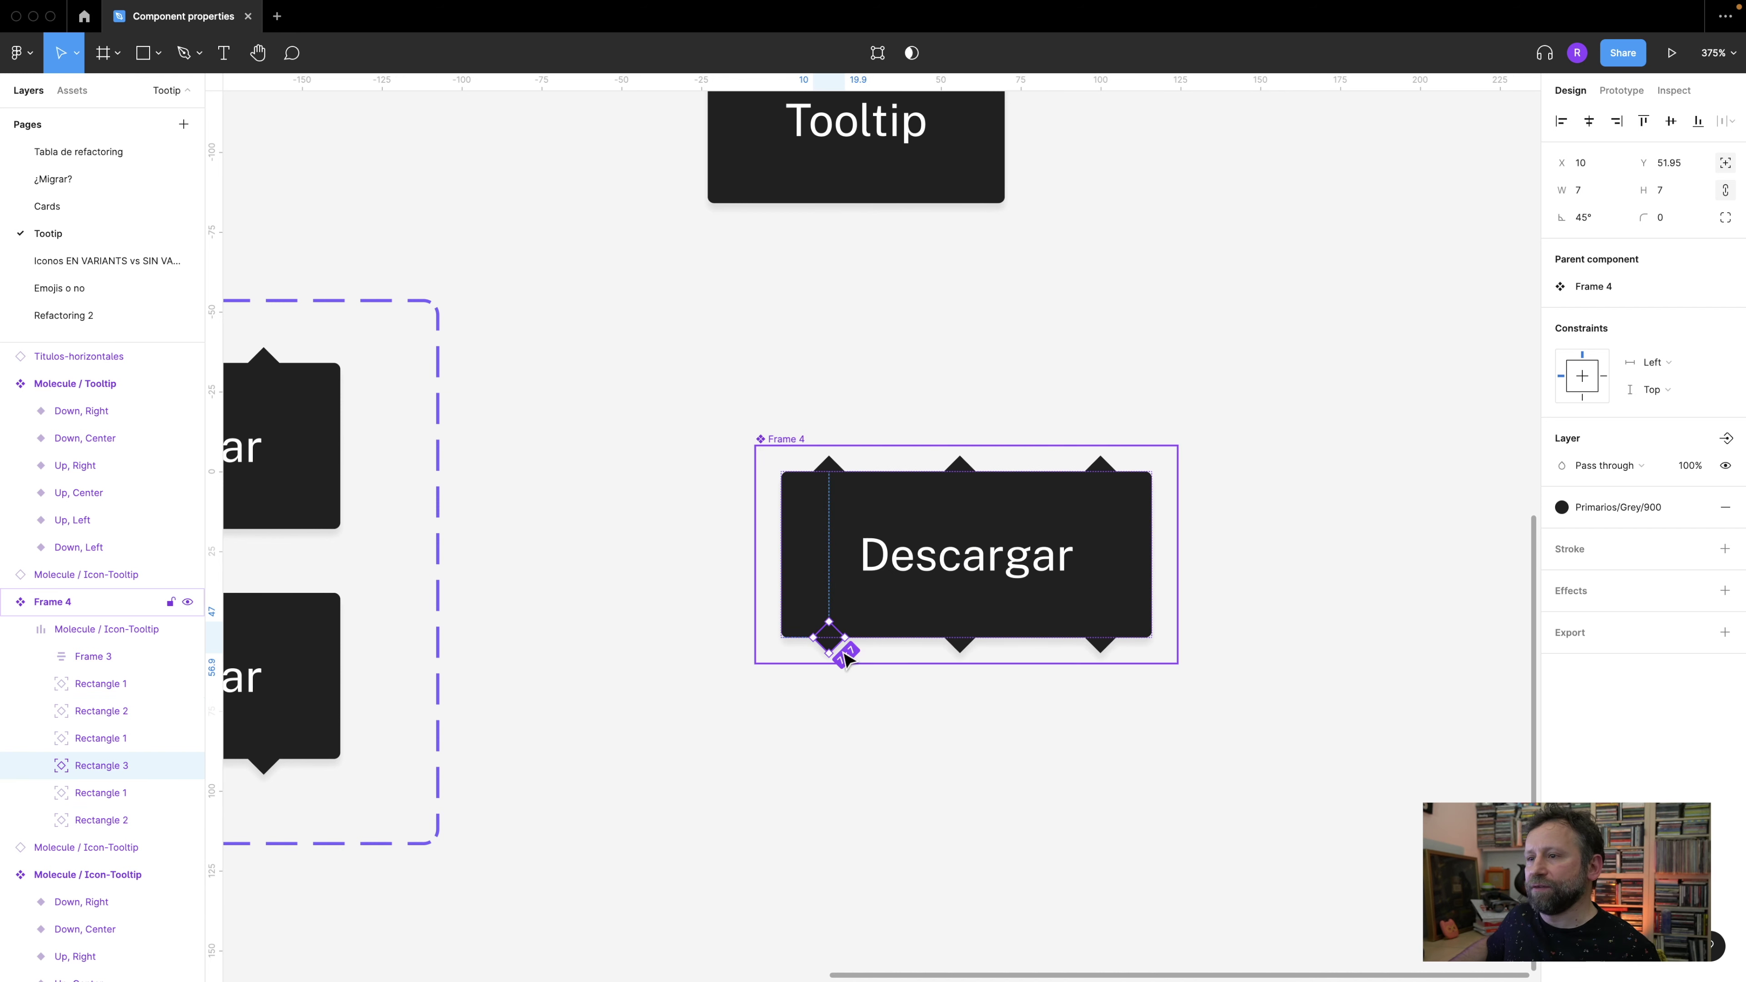
- Reposition the Frame 4 component on the canvas at about X 300, Y 128
{"action": "left_click", "coordinate": [910, 388]}
{"action": "left_click_drag", "start_coordinate": [787, 439], "coordinate": [681, 426]}
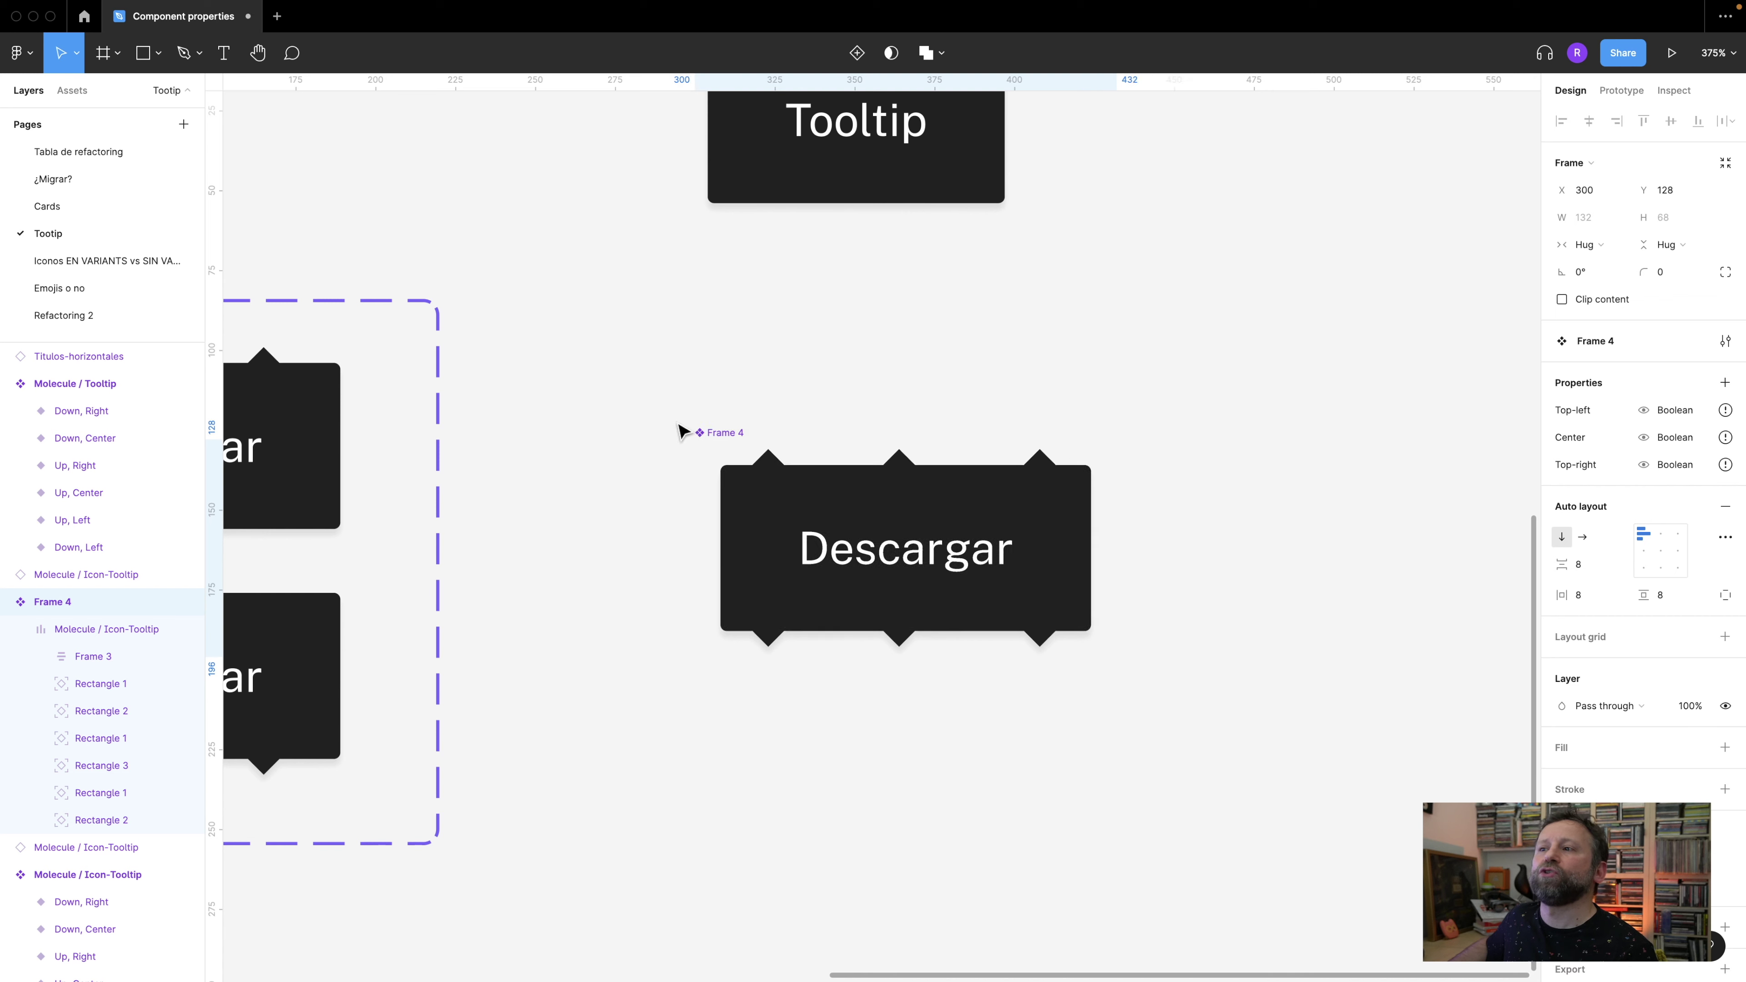
- Try replacing the tooltip's Descargar label with the longer filler text "sasaSasaSAsa", and undo it
{"action": "double_click", "coordinate": [861, 550]}
{"action": "double_click", "coordinate": [861, 550]}
{"action": "type", "text": "sasaSasaSAsa"}
{"action": "key", "text": "super+z"}
{"action": "key", "text": "Escape"}
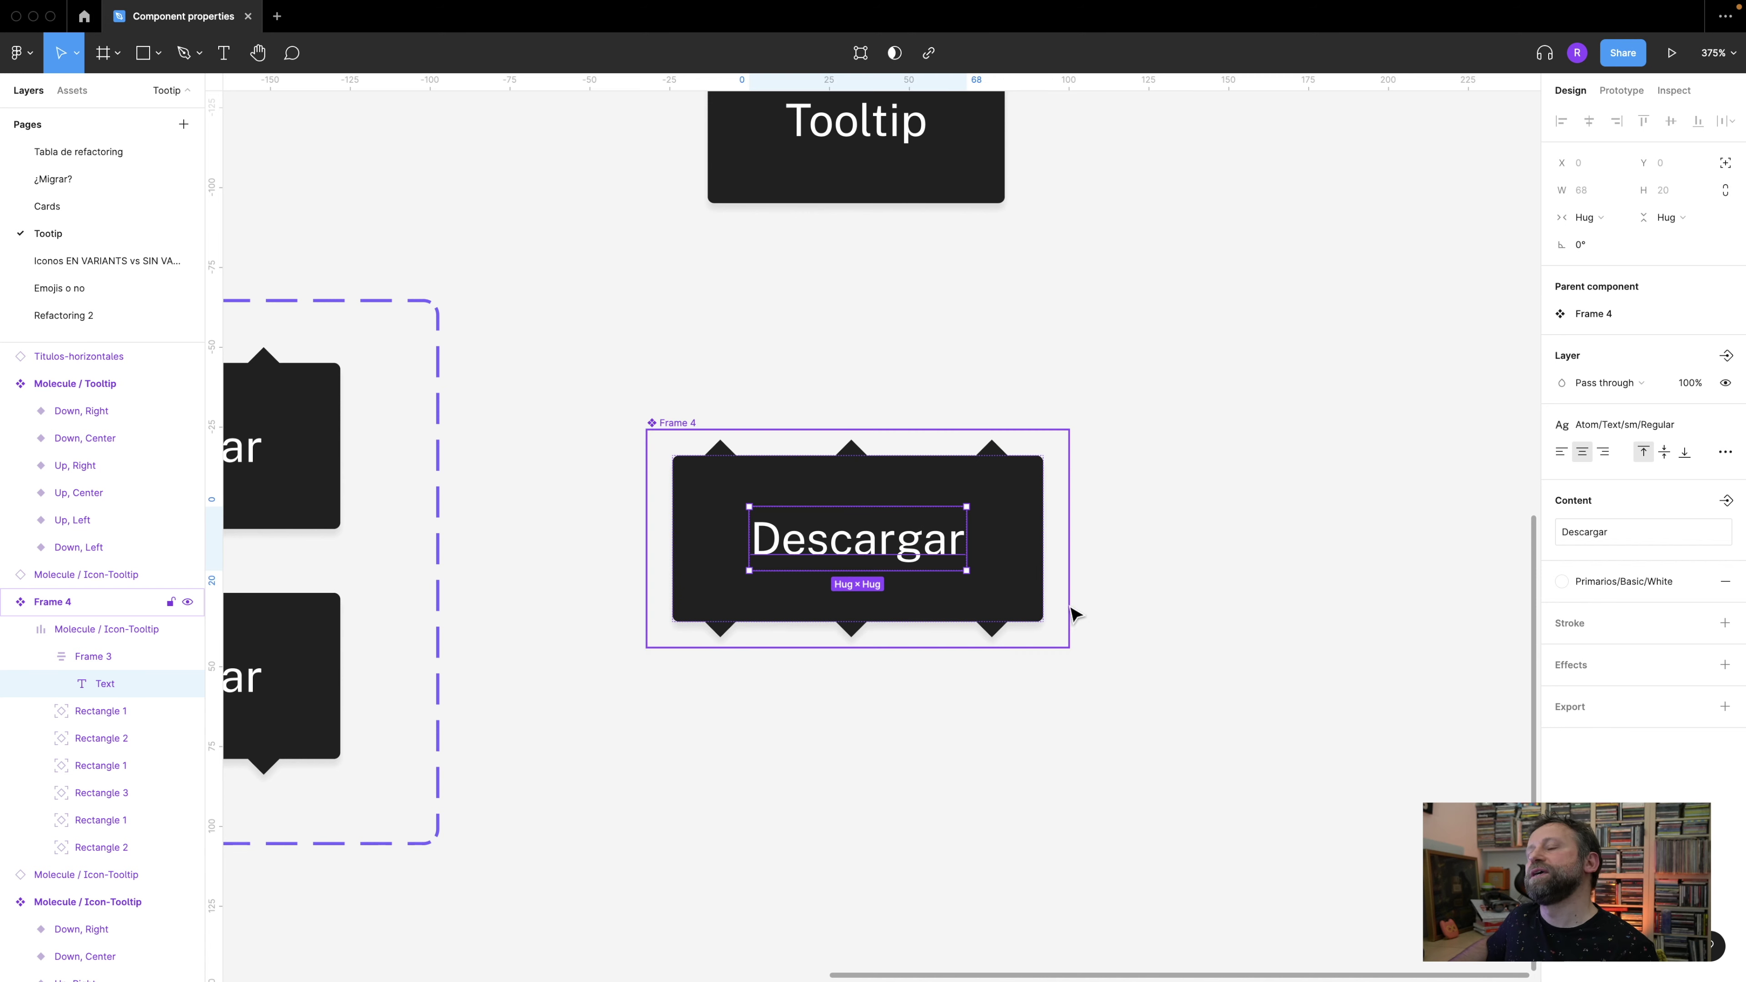
{"action": "key", "text": "Escape"}
- Delete the Top-left, Center and Top-right Boolean properties from the Frame 4 component
{"action": "left_click", "coordinate": [665, 422]}
{"action": "scroll", "coordinate": [811, 481], "scroll_direction": "up", "scroll_amount": 1}
{"action": "scroll", "coordinate": [811, 482], "scroll_direction": "down", "scroll_amount": 2}
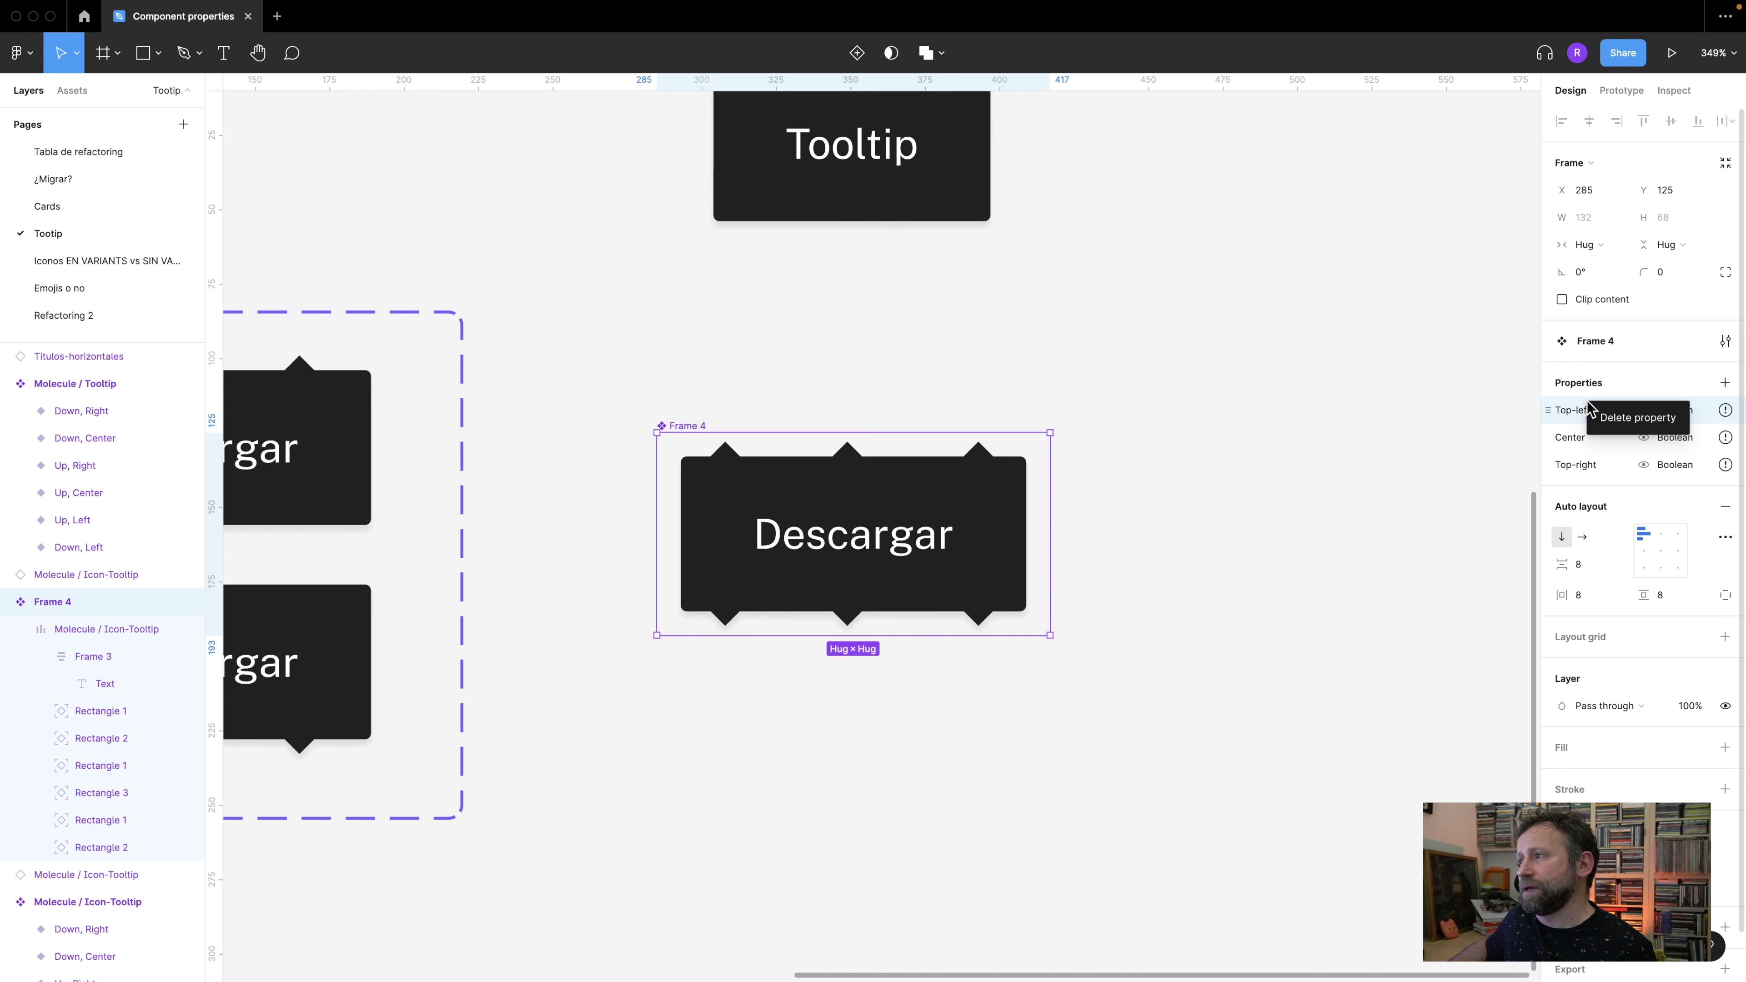
{"action": "left_click", "coordinate": [1620, 418]}
{"action": "right_click", "coordinate": [1598, 422]}
{"action": "left_click", "coordinate": [1602, 427]}
{"action": "right_click", "coordinate": [1588, 410]}
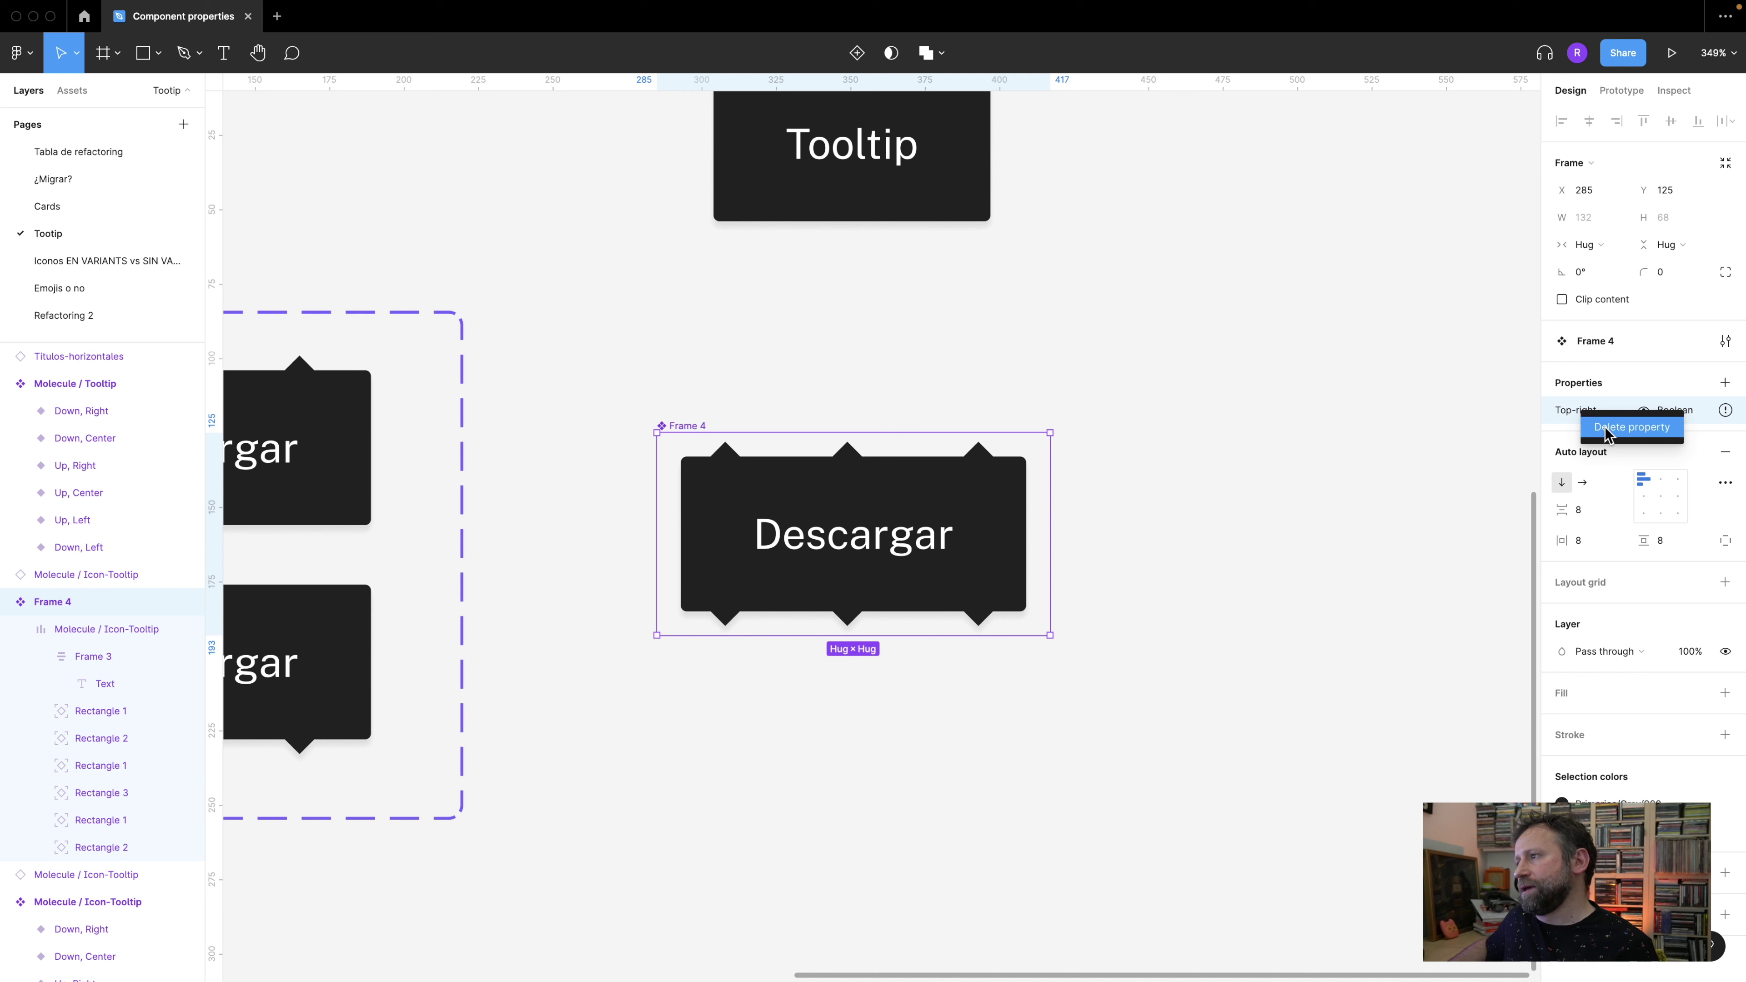
{"action": "left_click", "coordinate": [1604, 430]}
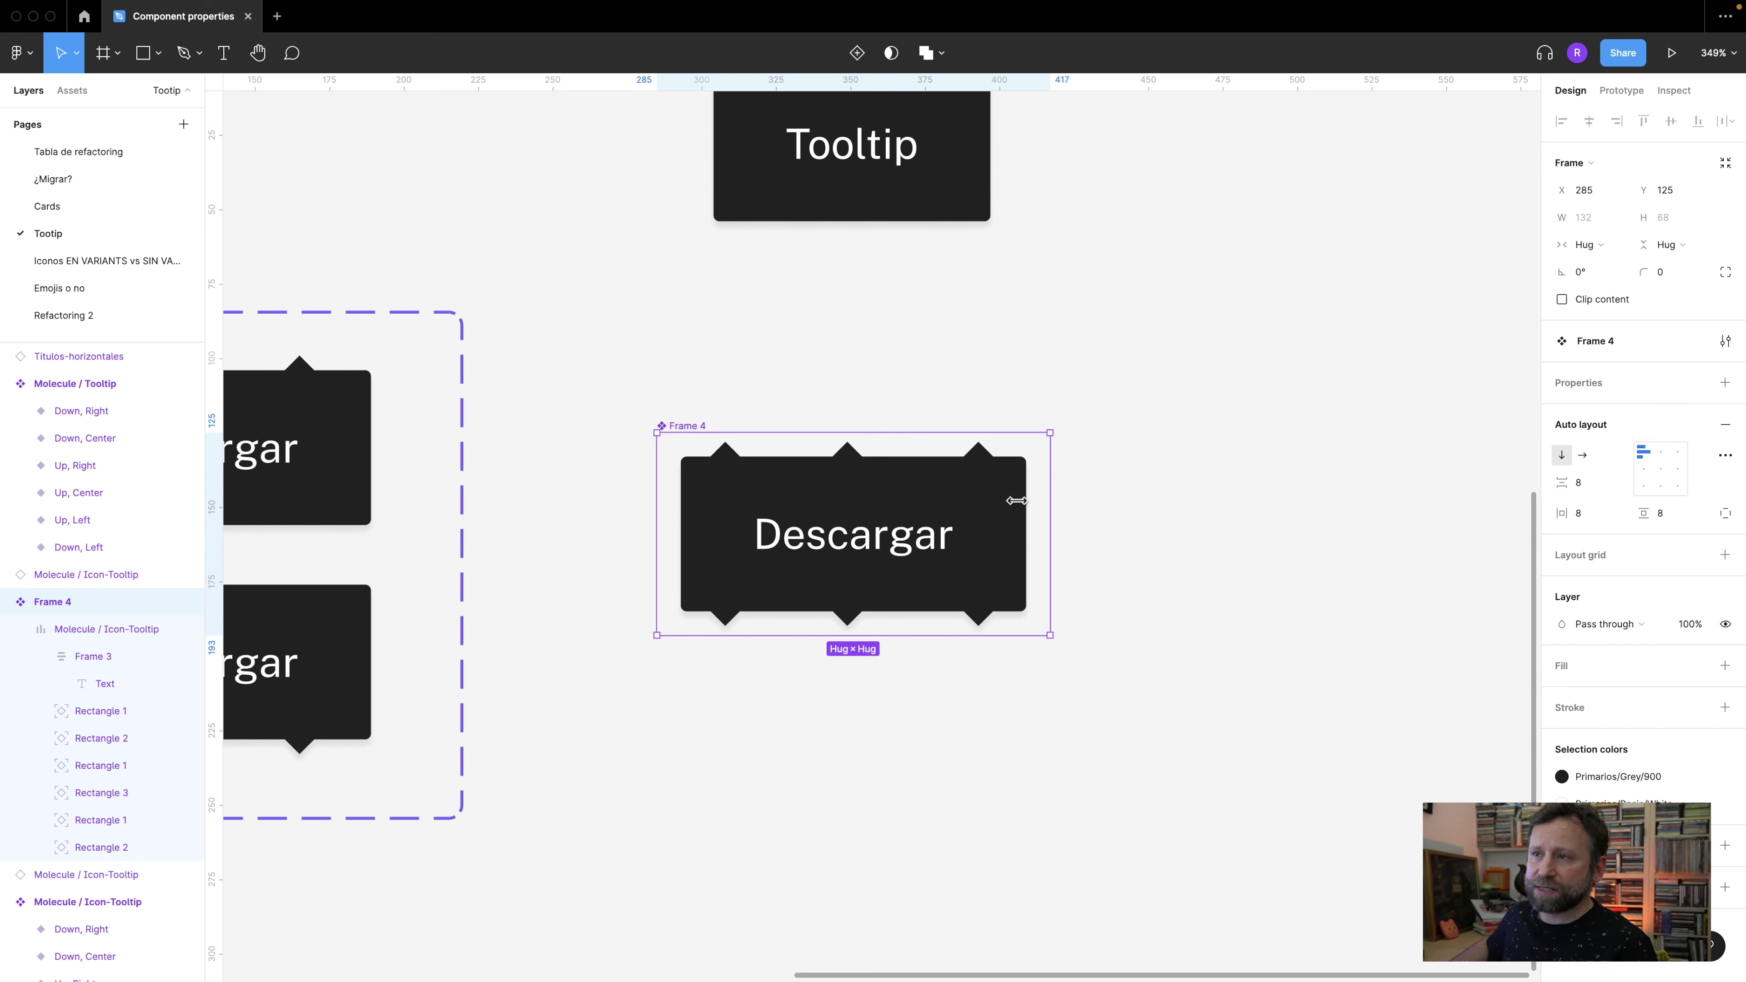
- Create a visibility property named "Top left" with value True for the tooltip's upper-left arrow
{"action": "scroll", "coordinate": [804, 501], "scroll_direction": "up", "scroll_amount": 5}
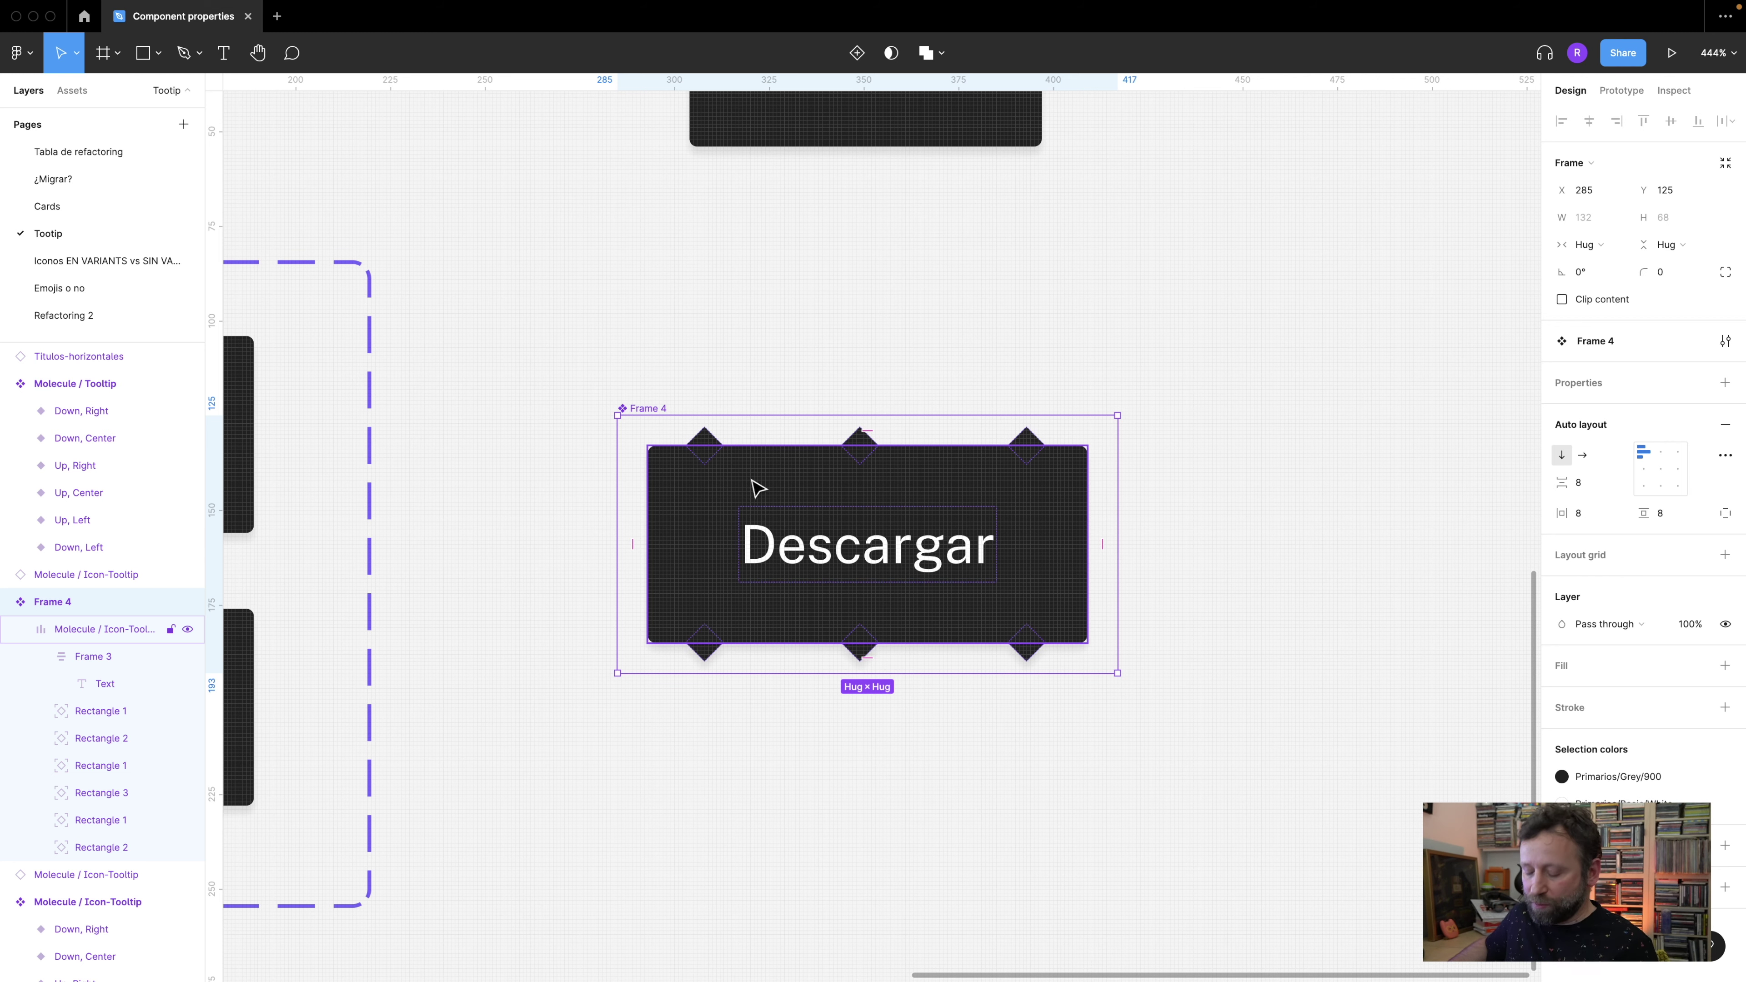
{"action": "scroll", "coordinate": [754, 487], "scroll_direction": "down", "scroll_amount": 2}
{"action": "double_click", "coordinate": [711, 446]}
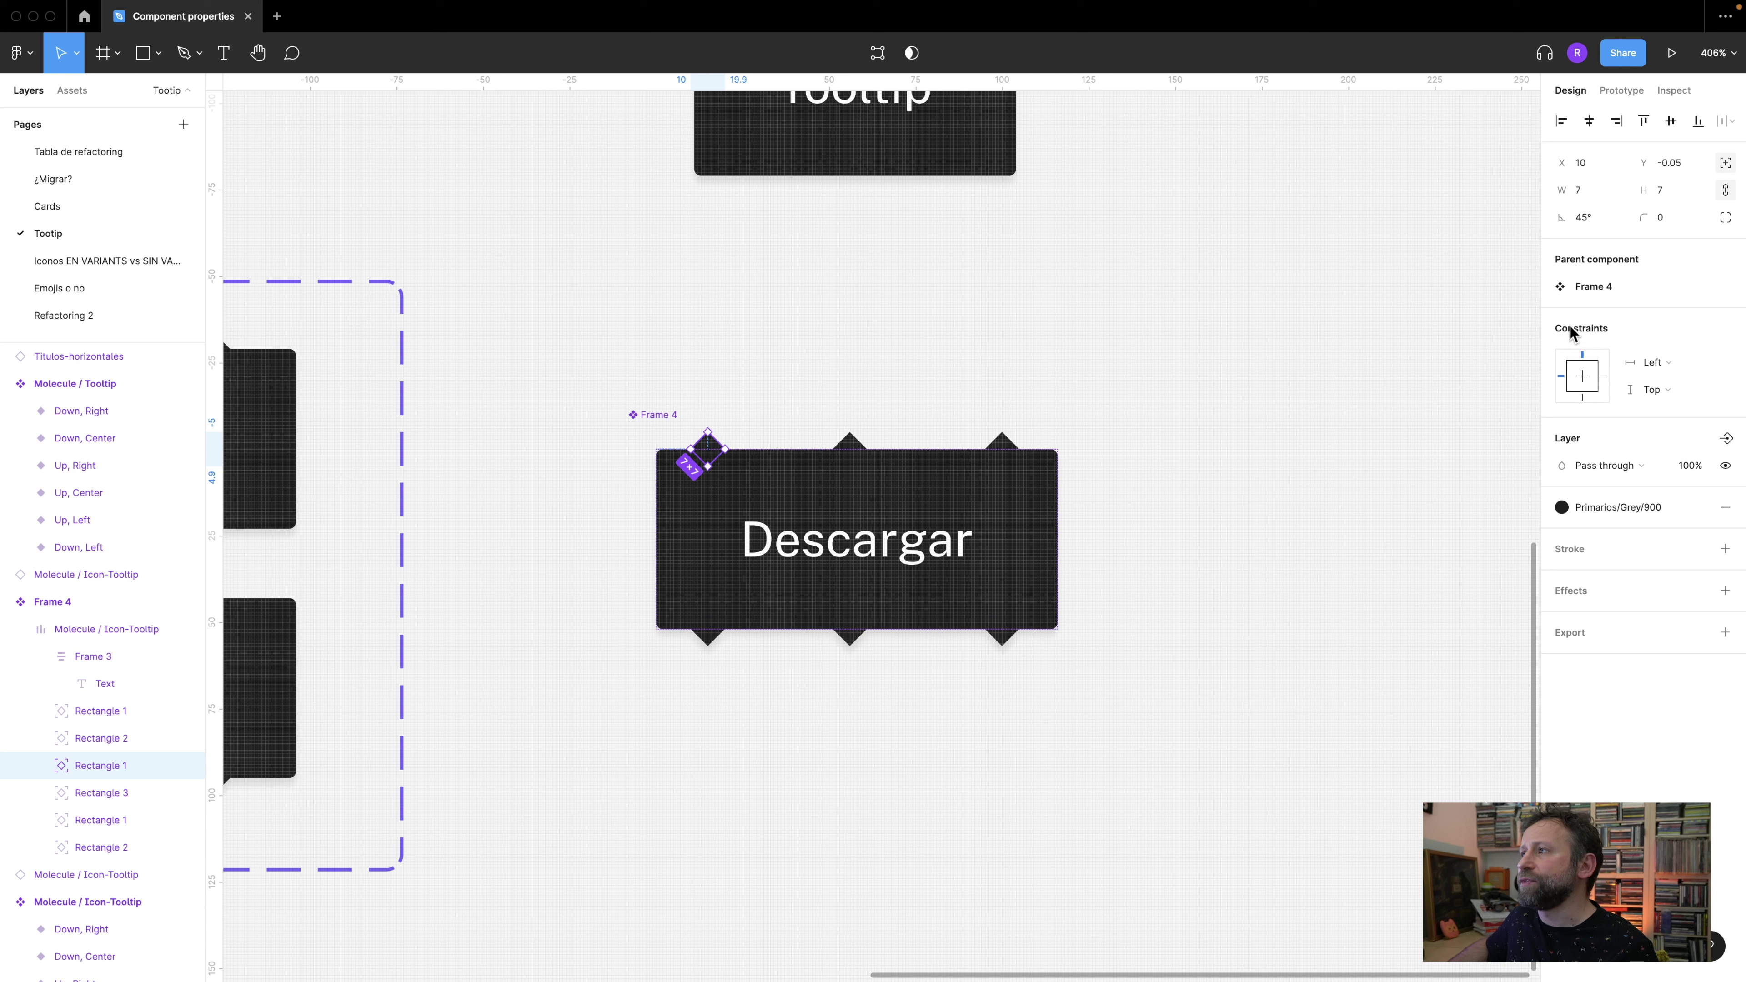
{"action": "left_click", "coordinate": [1727, 446]}
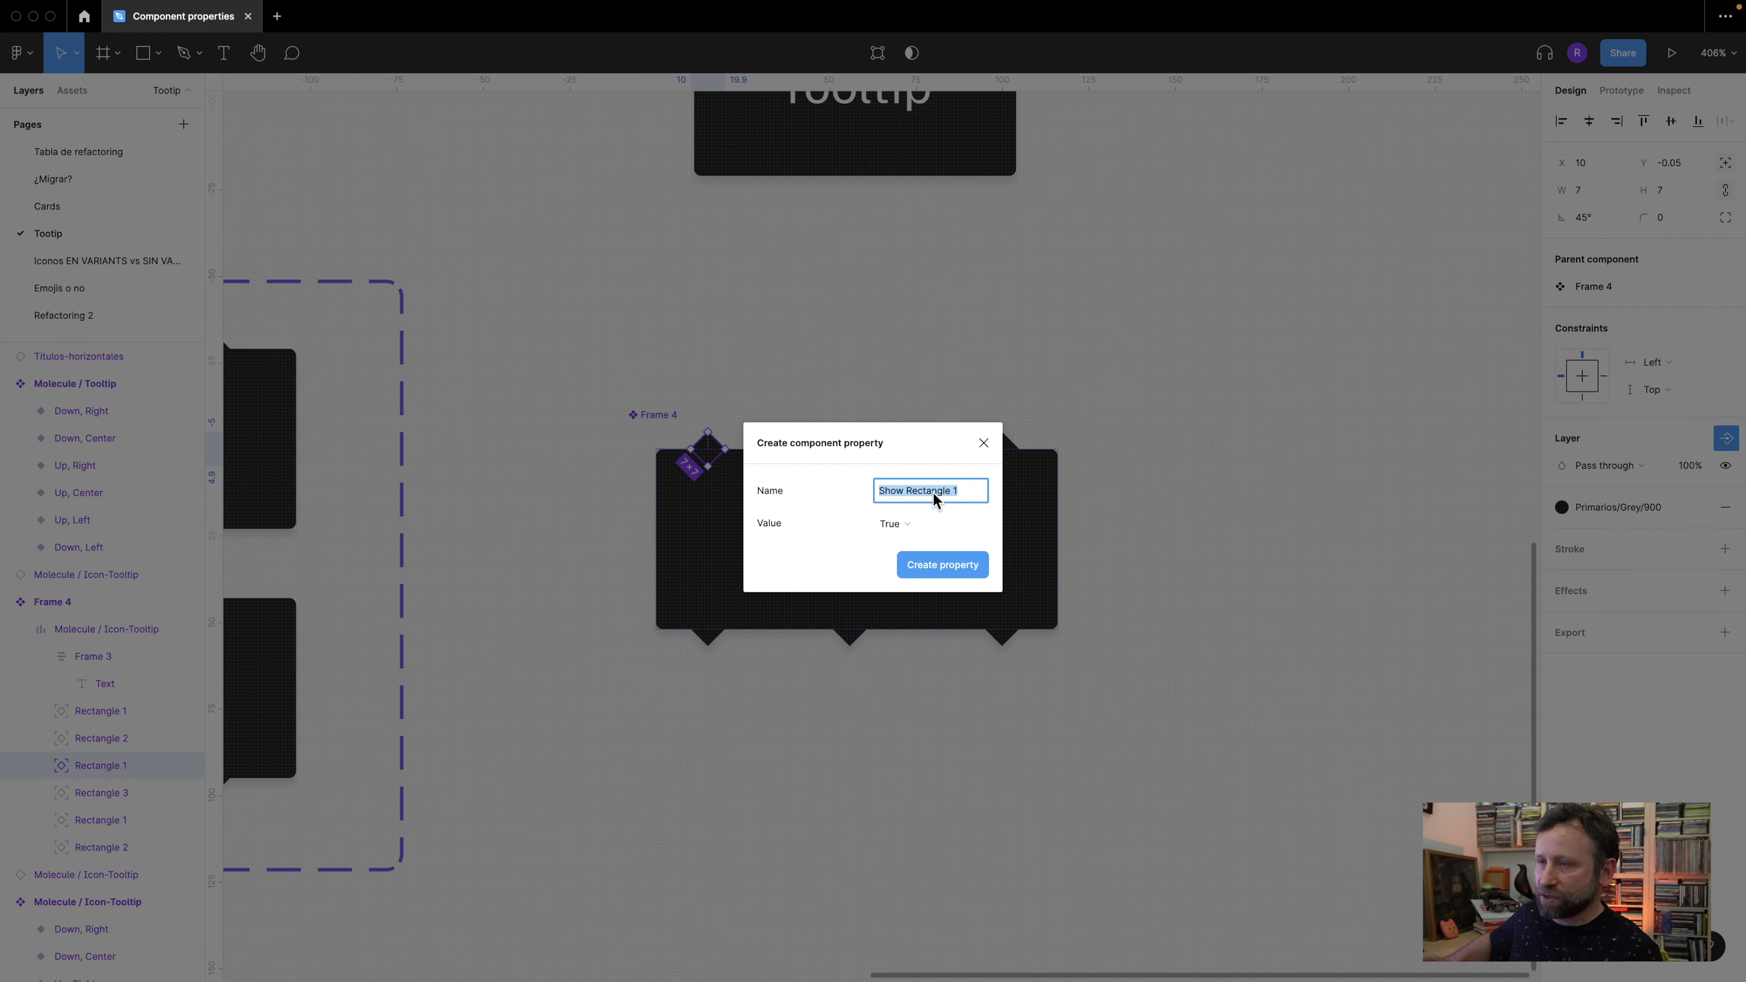
{"action": "type", "text": "Top left"}
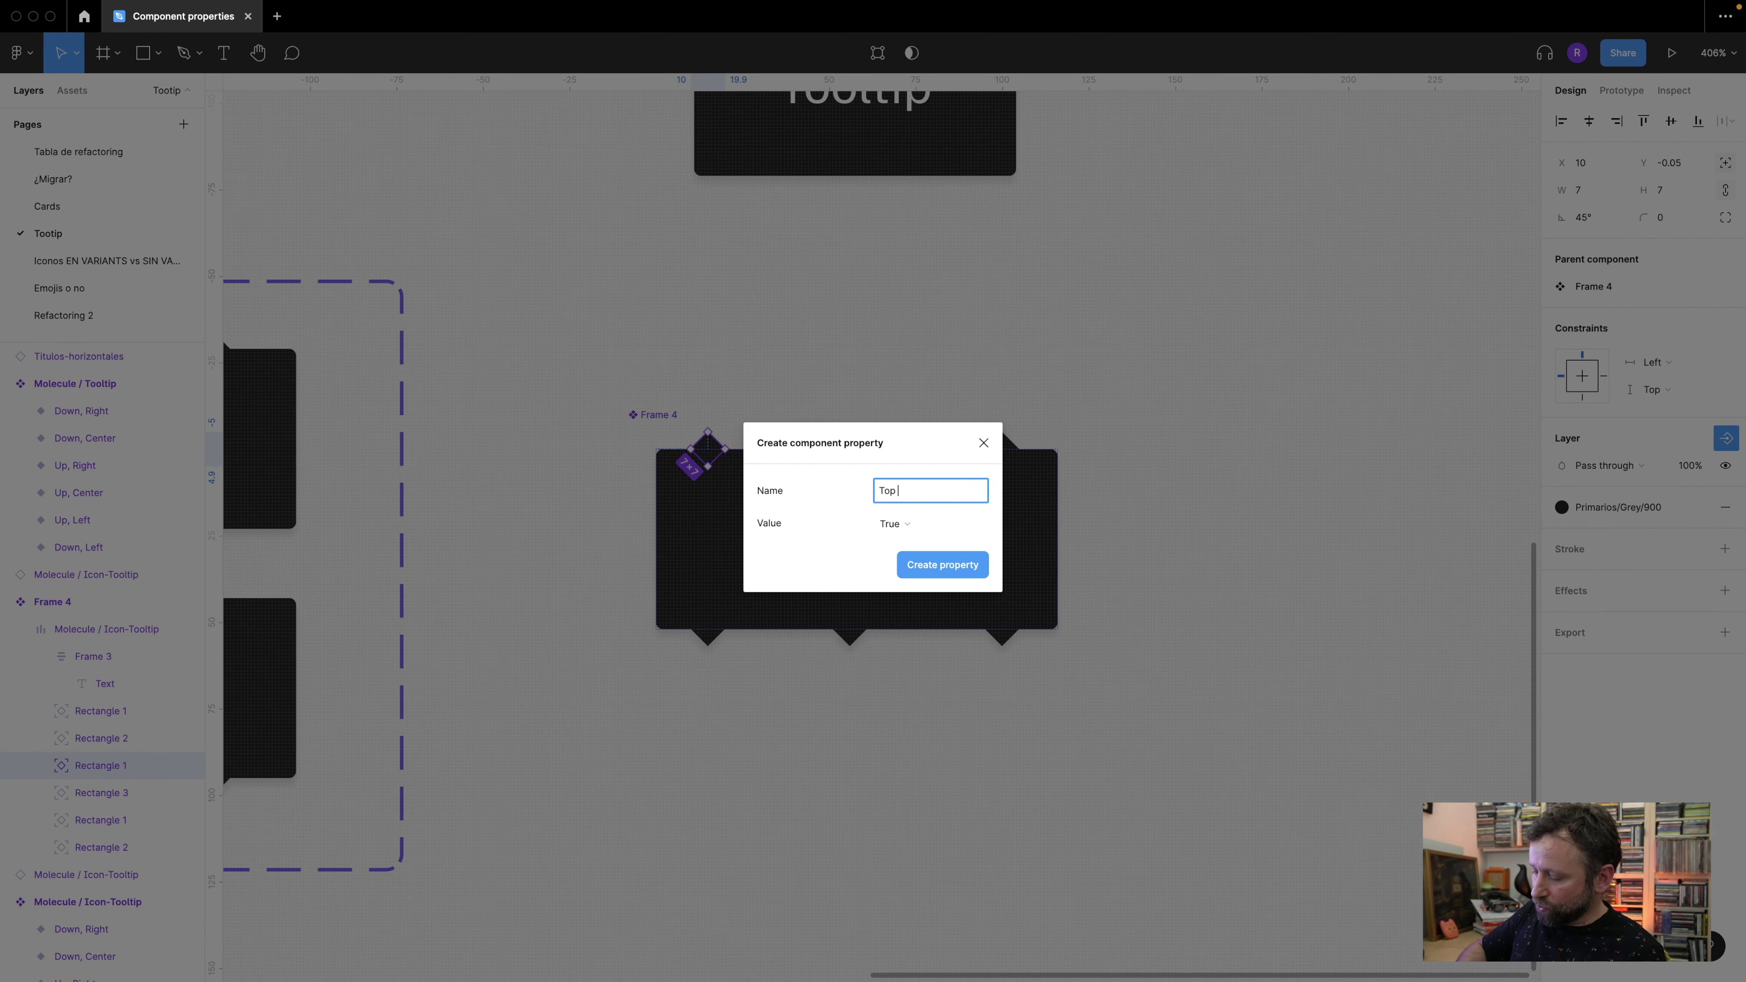
{"action": "left_click", "coordinate": [942, 564]}
- Create a visibility property named "Top center" with value True for the upper middle arrow, and check both arrows' assignments
{"action": "left_click", "coordinate": [852, 448]}
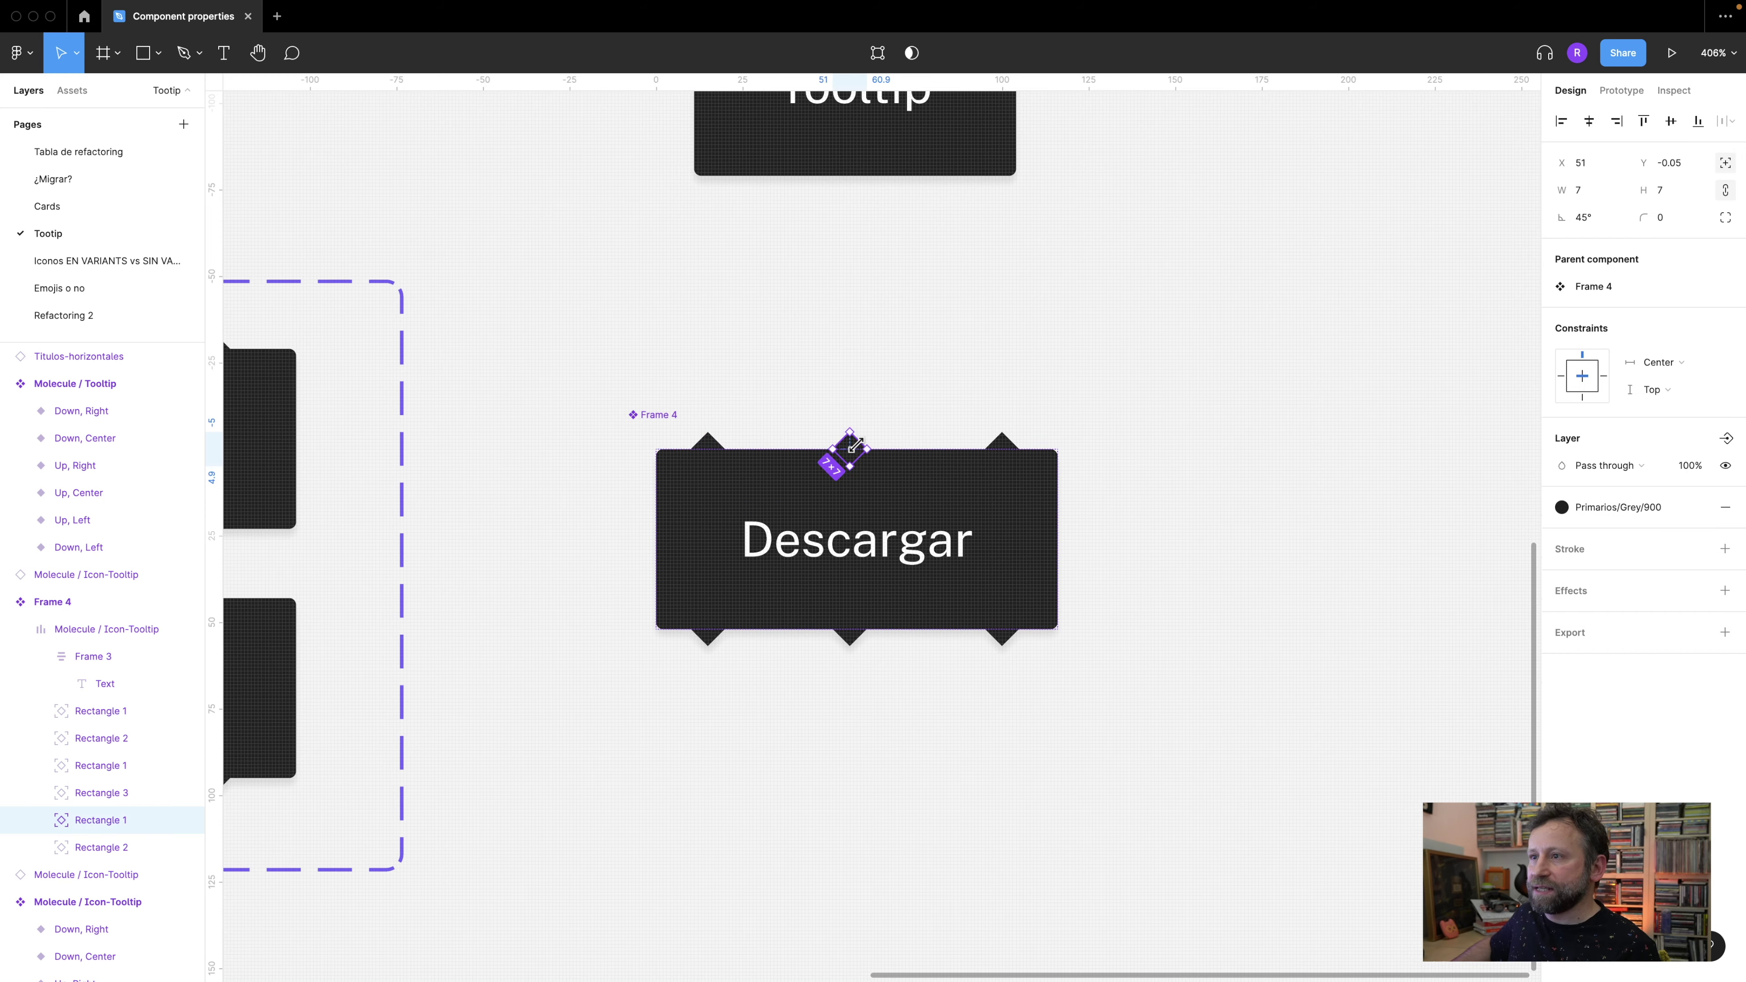
{"action": "left_click", "coordinate": [1726, 439]}
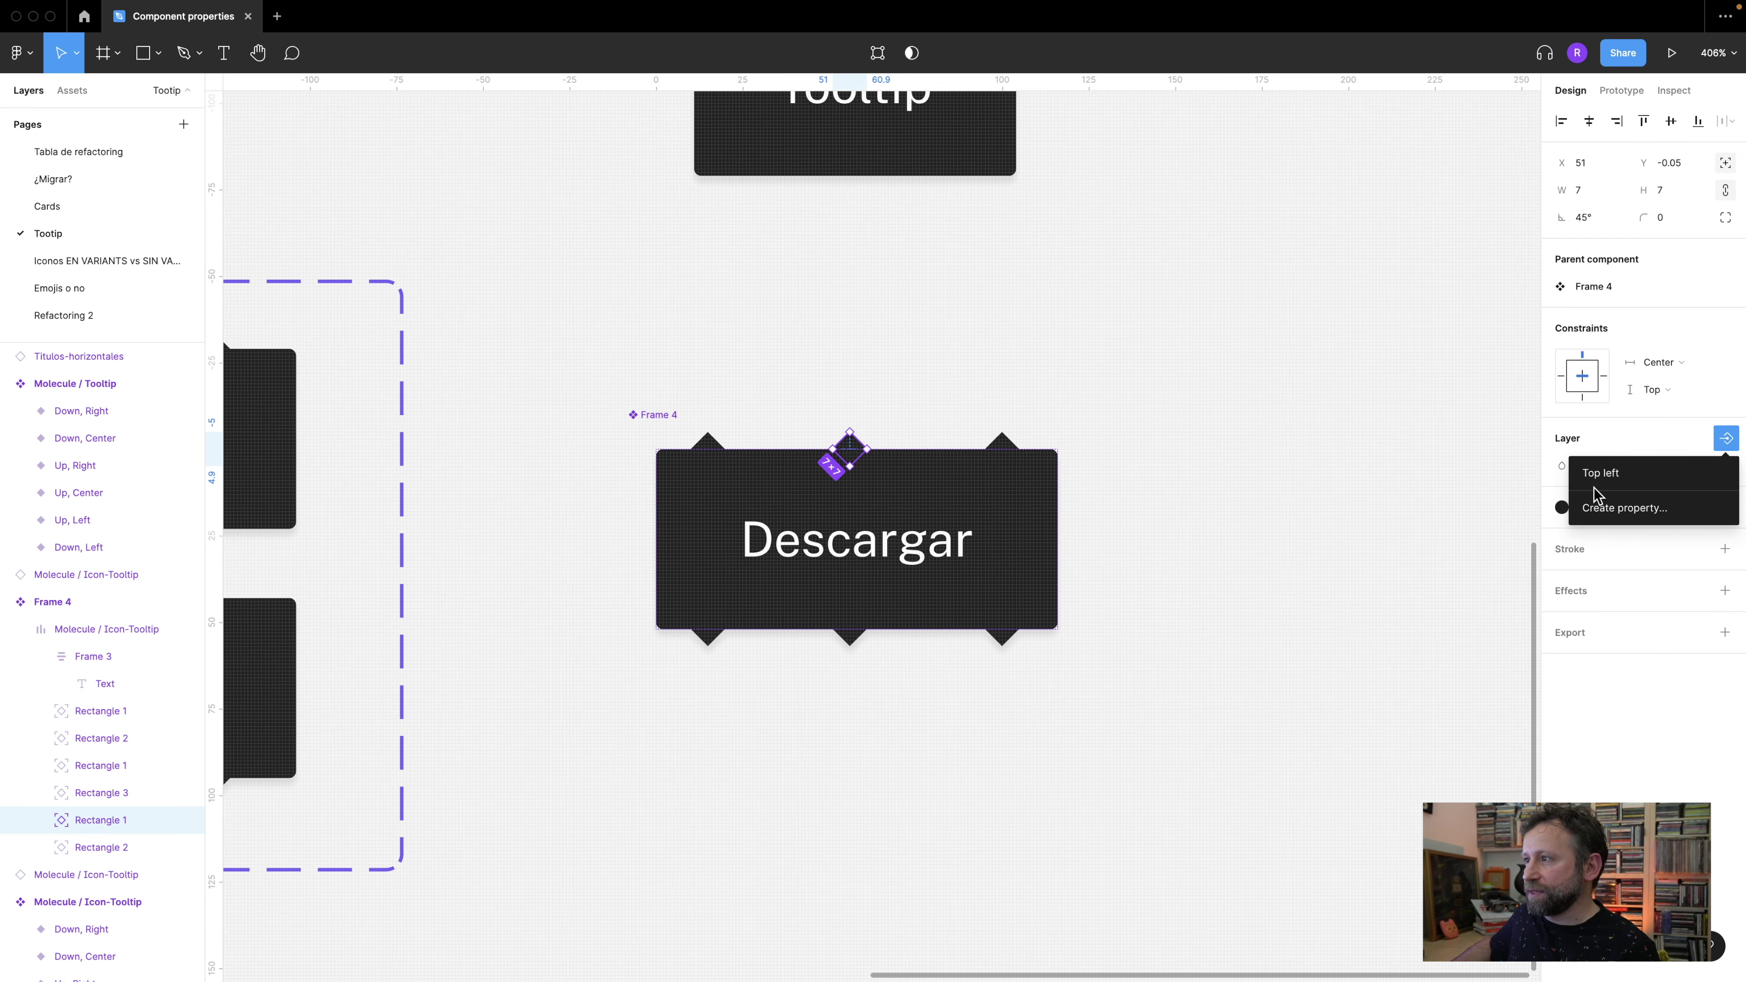
{"action": "left_click", "coordinate": [1643, 508]}
{"action": "type", "text": "C"}
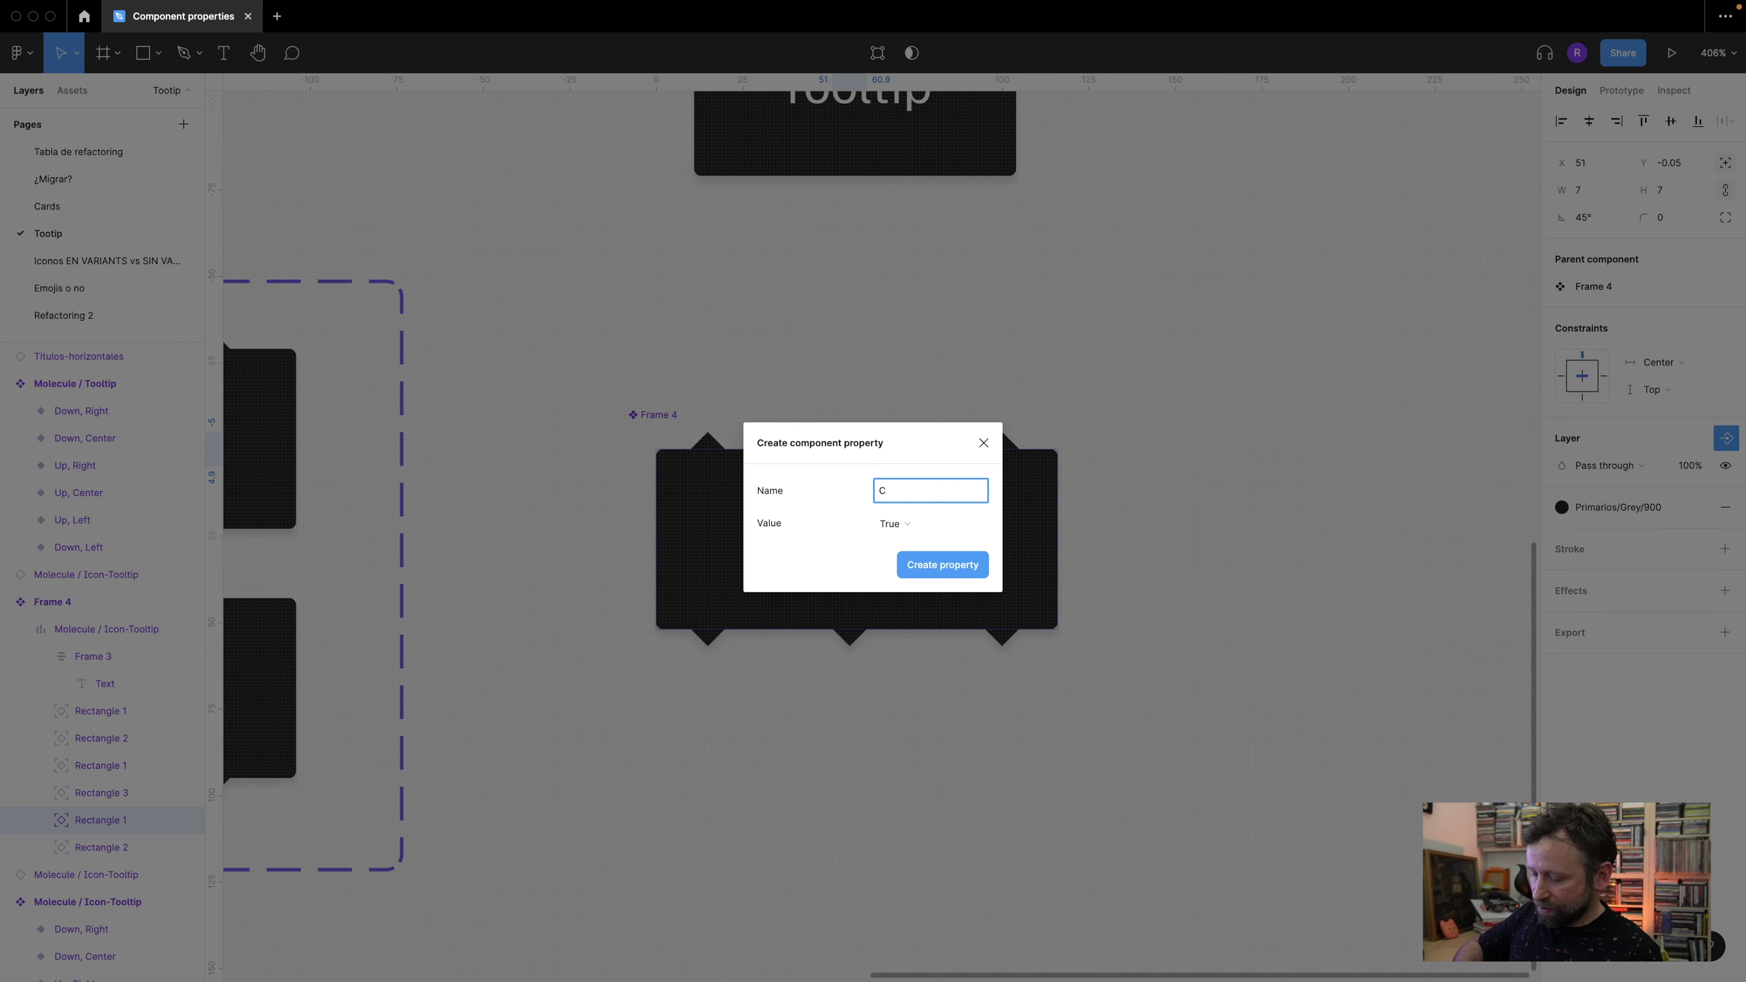
{"action": "key", "text": "BackSpace"}
{"action": "type", "text": "Top center"}
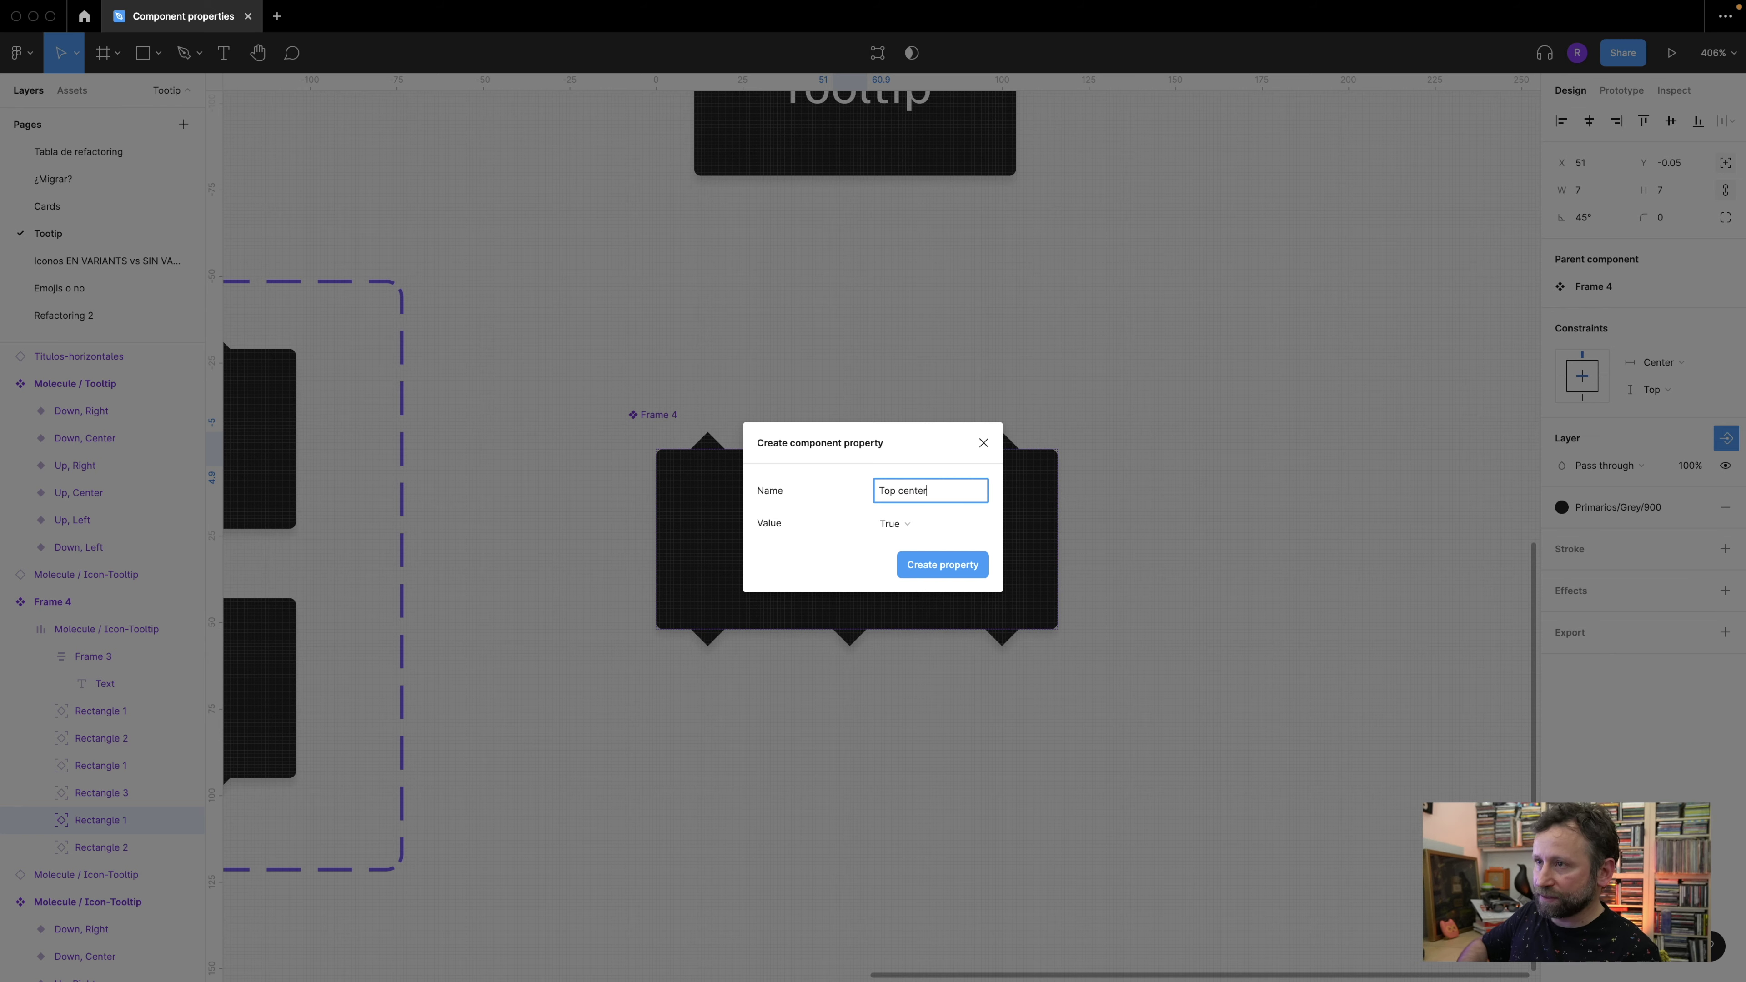
{"action": "key", "text": "Return"}
{"action": "left_click", "coordinate": [710, 438]}
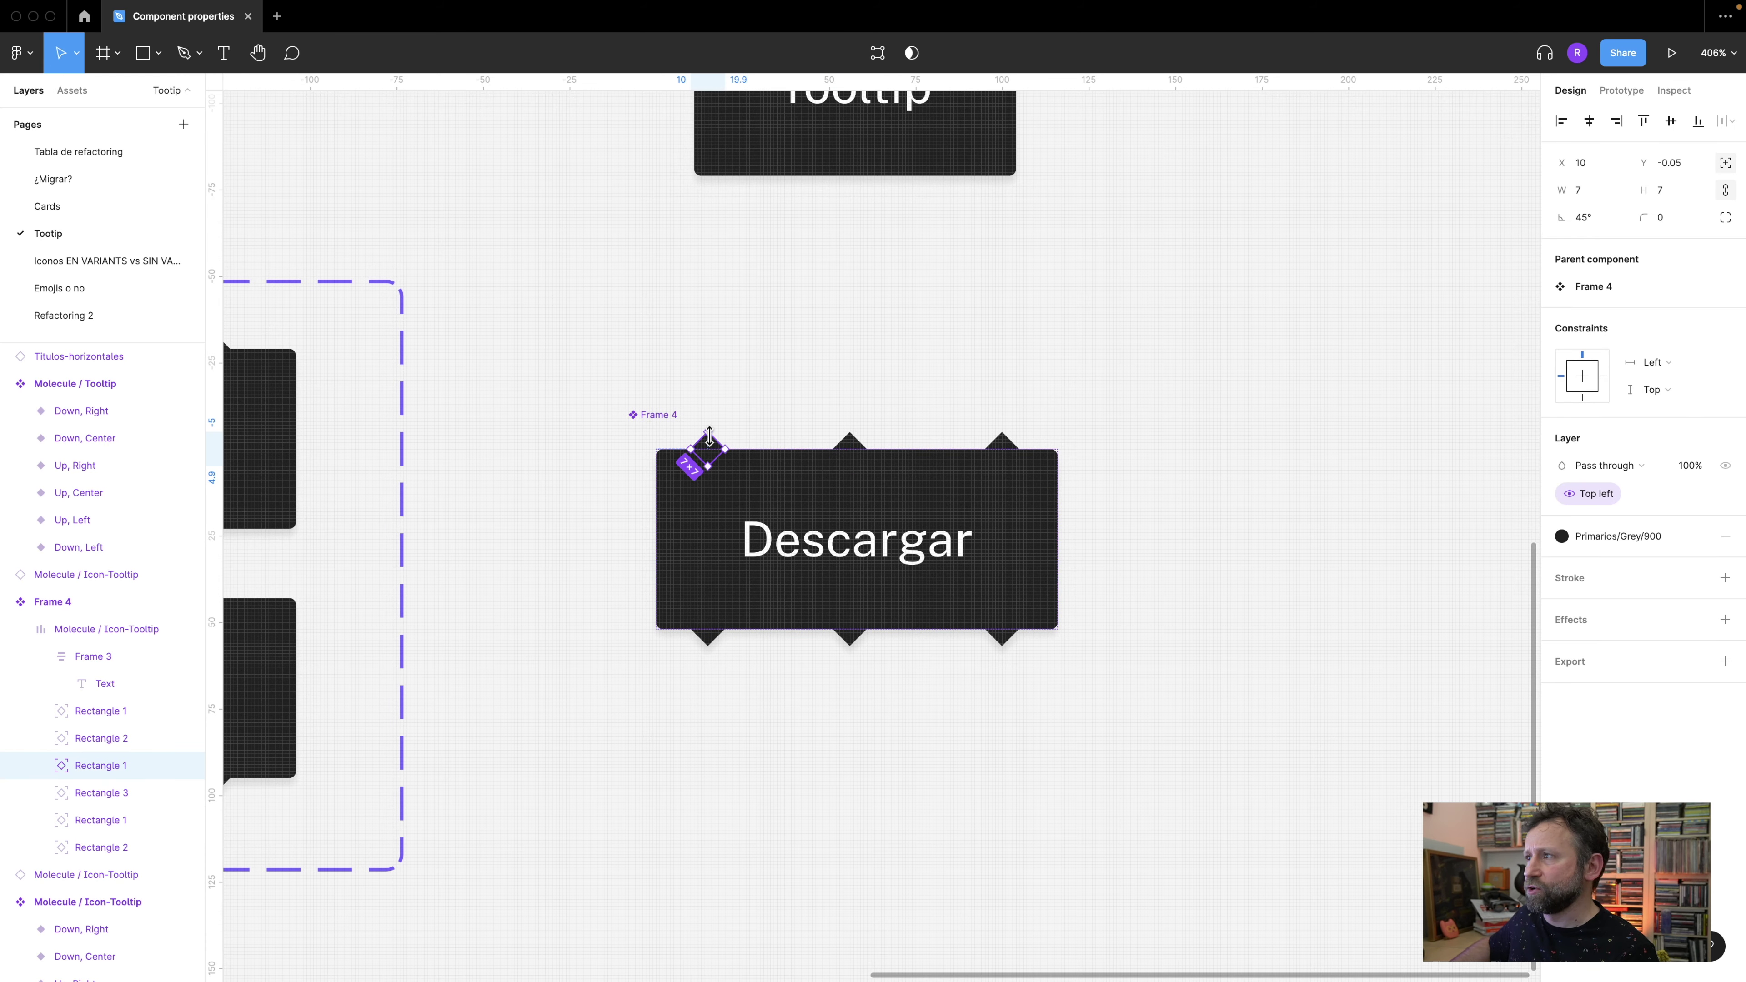
{"action": "left_click", "coordinate": [850, 441]}
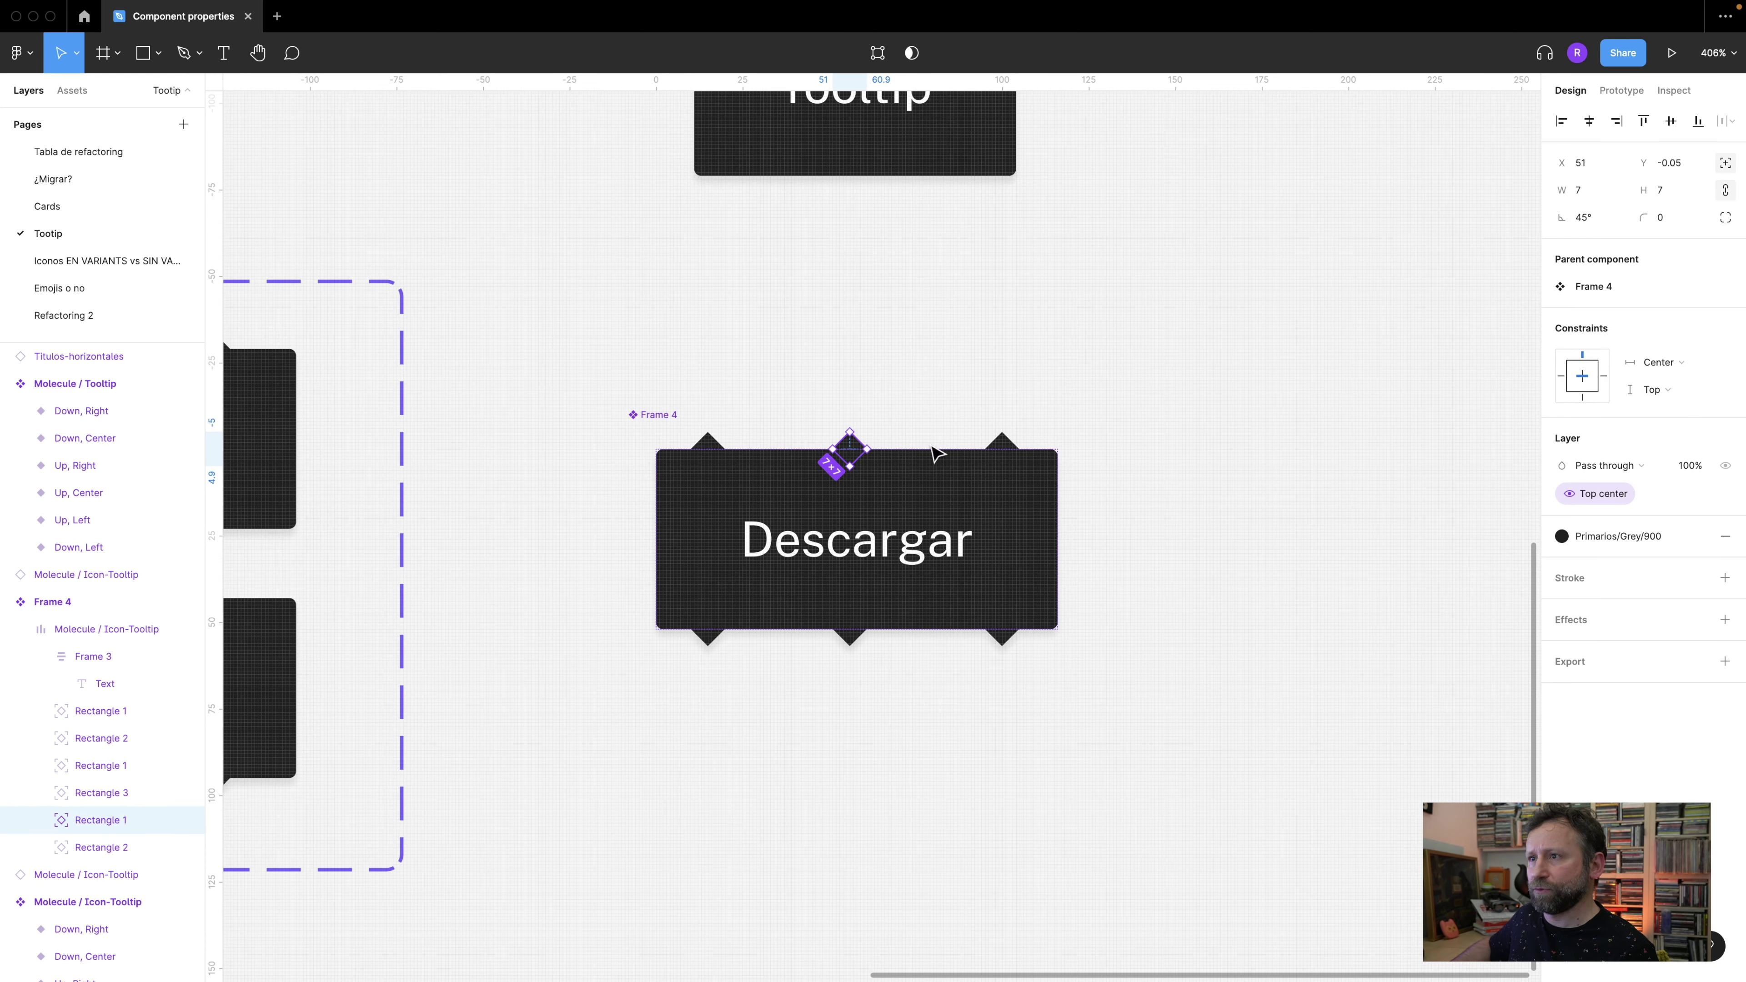
- Create a visibility property named "Top right" with value True for the tooltip's upper-right arrow
{"action": "left_click", "coordinate": [1002, 441]}
{"action": "left_click", "coordinate": [1725, 438]}
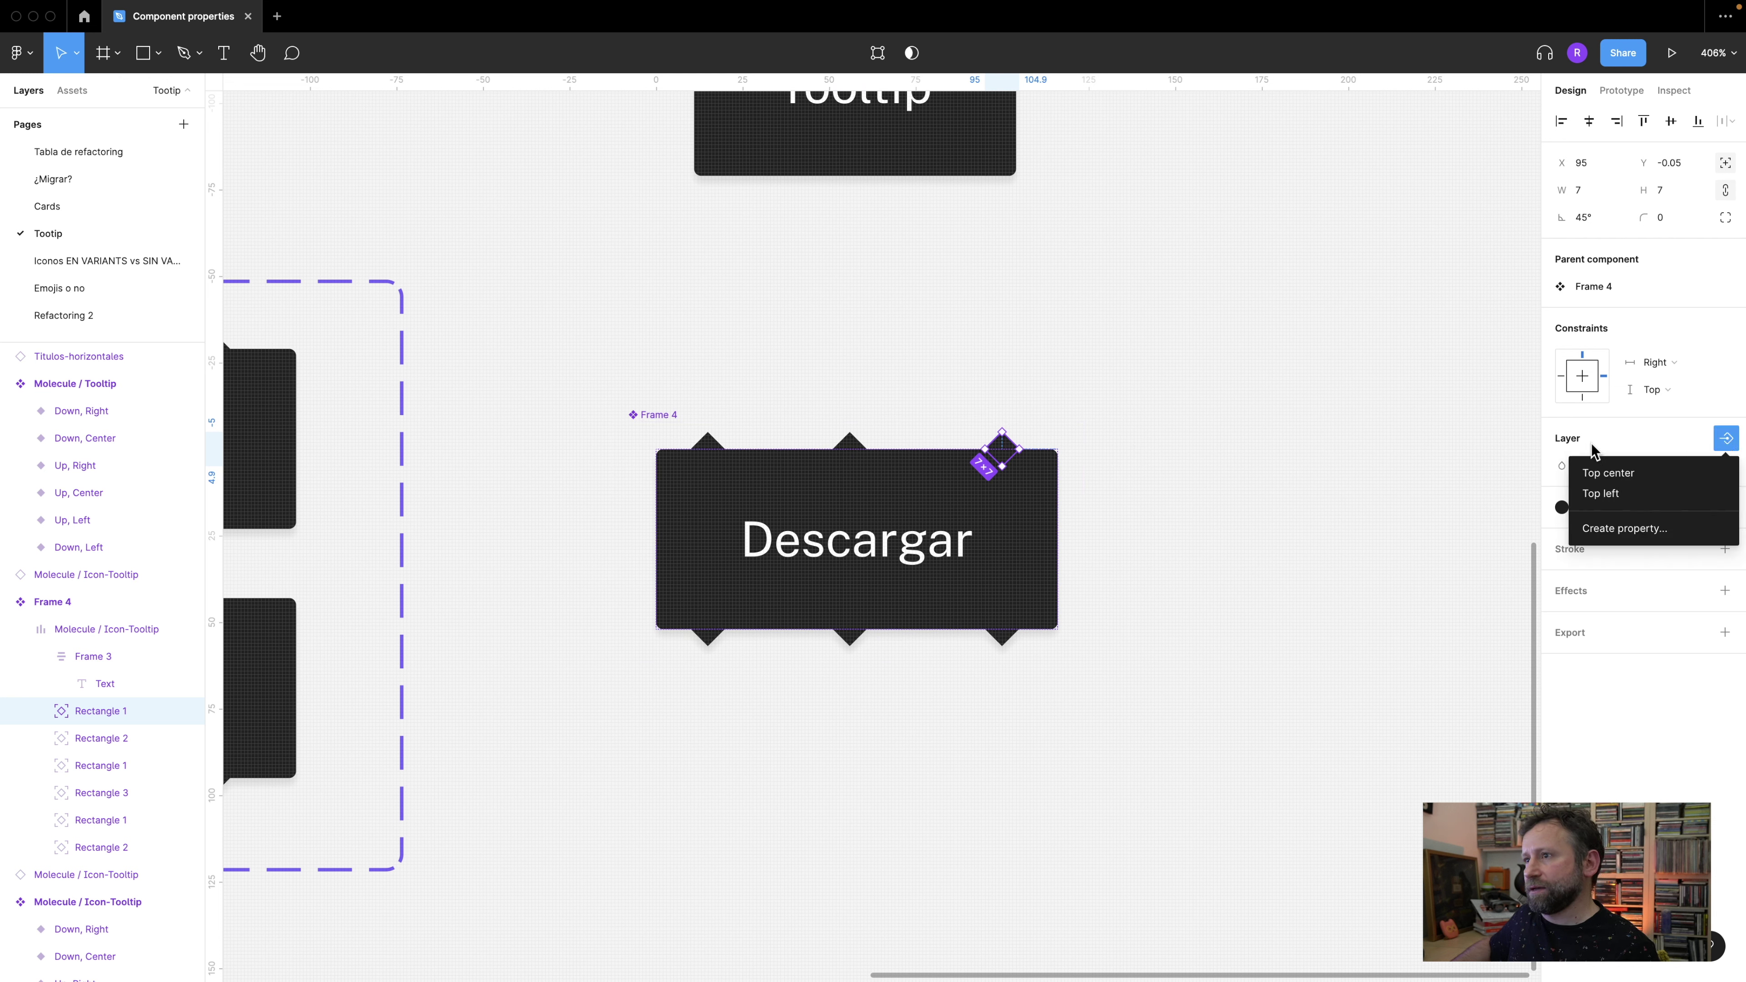
{"action": "left_click", "coordinate": [1626, 528]}
{"action": "type", "text": "to"}
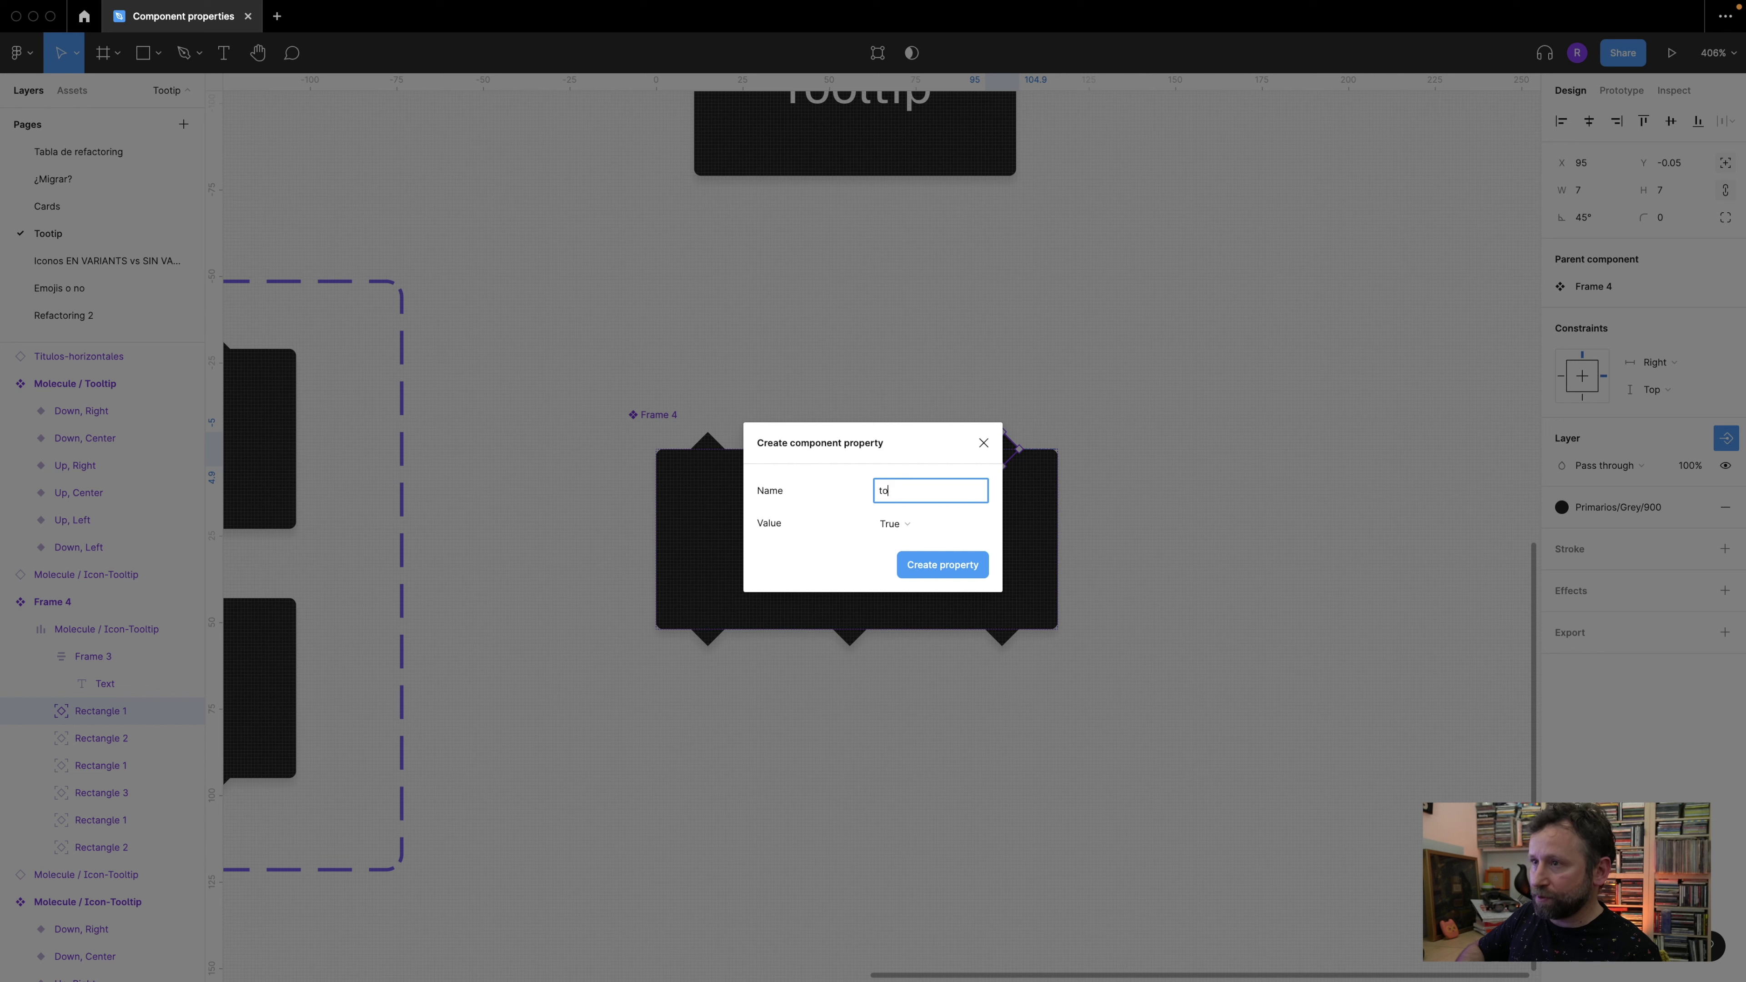
{"action": "key", "text": "BackSpace"}
{"action": "key", "text": "BackSpace"}
{"action": "key", "text": "BackSpace"}
{"action": "type", "text": "Top righ"}
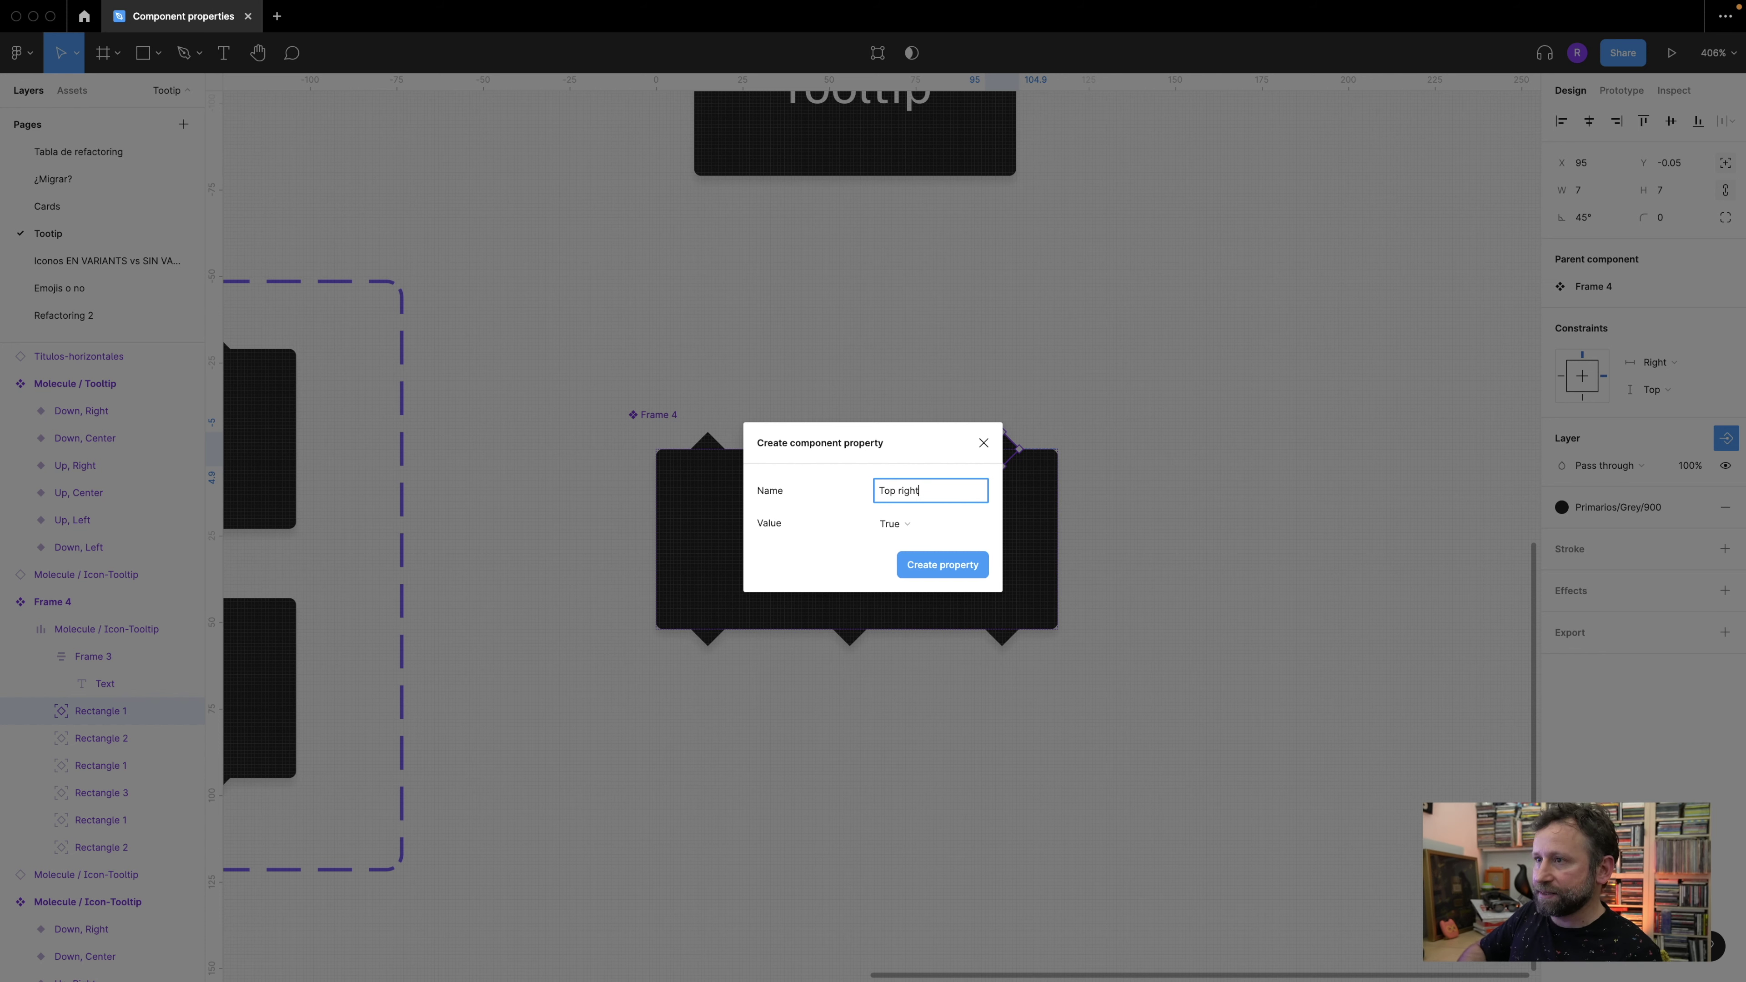
{"action": "key", "text": "Return"}
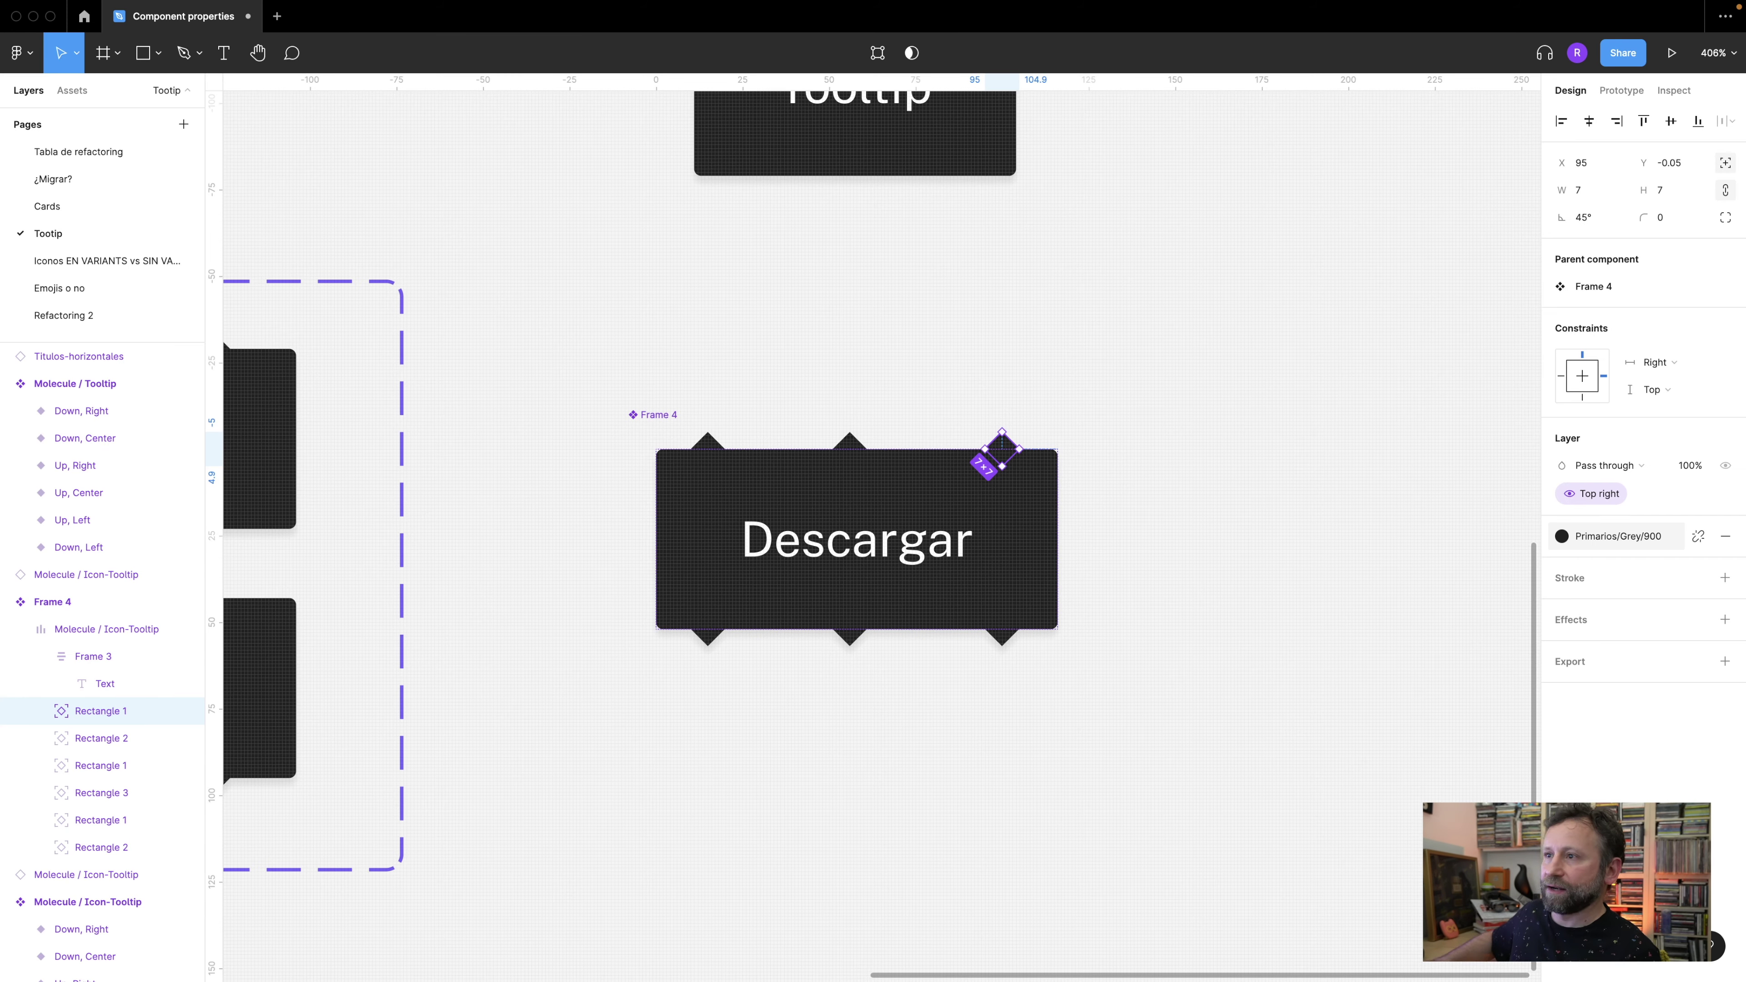
- Create a visibility property named "Bottom left" with value True for the tooltip's lower-left arrow
{"action": "left_click", "coordinate": [706, 636]}
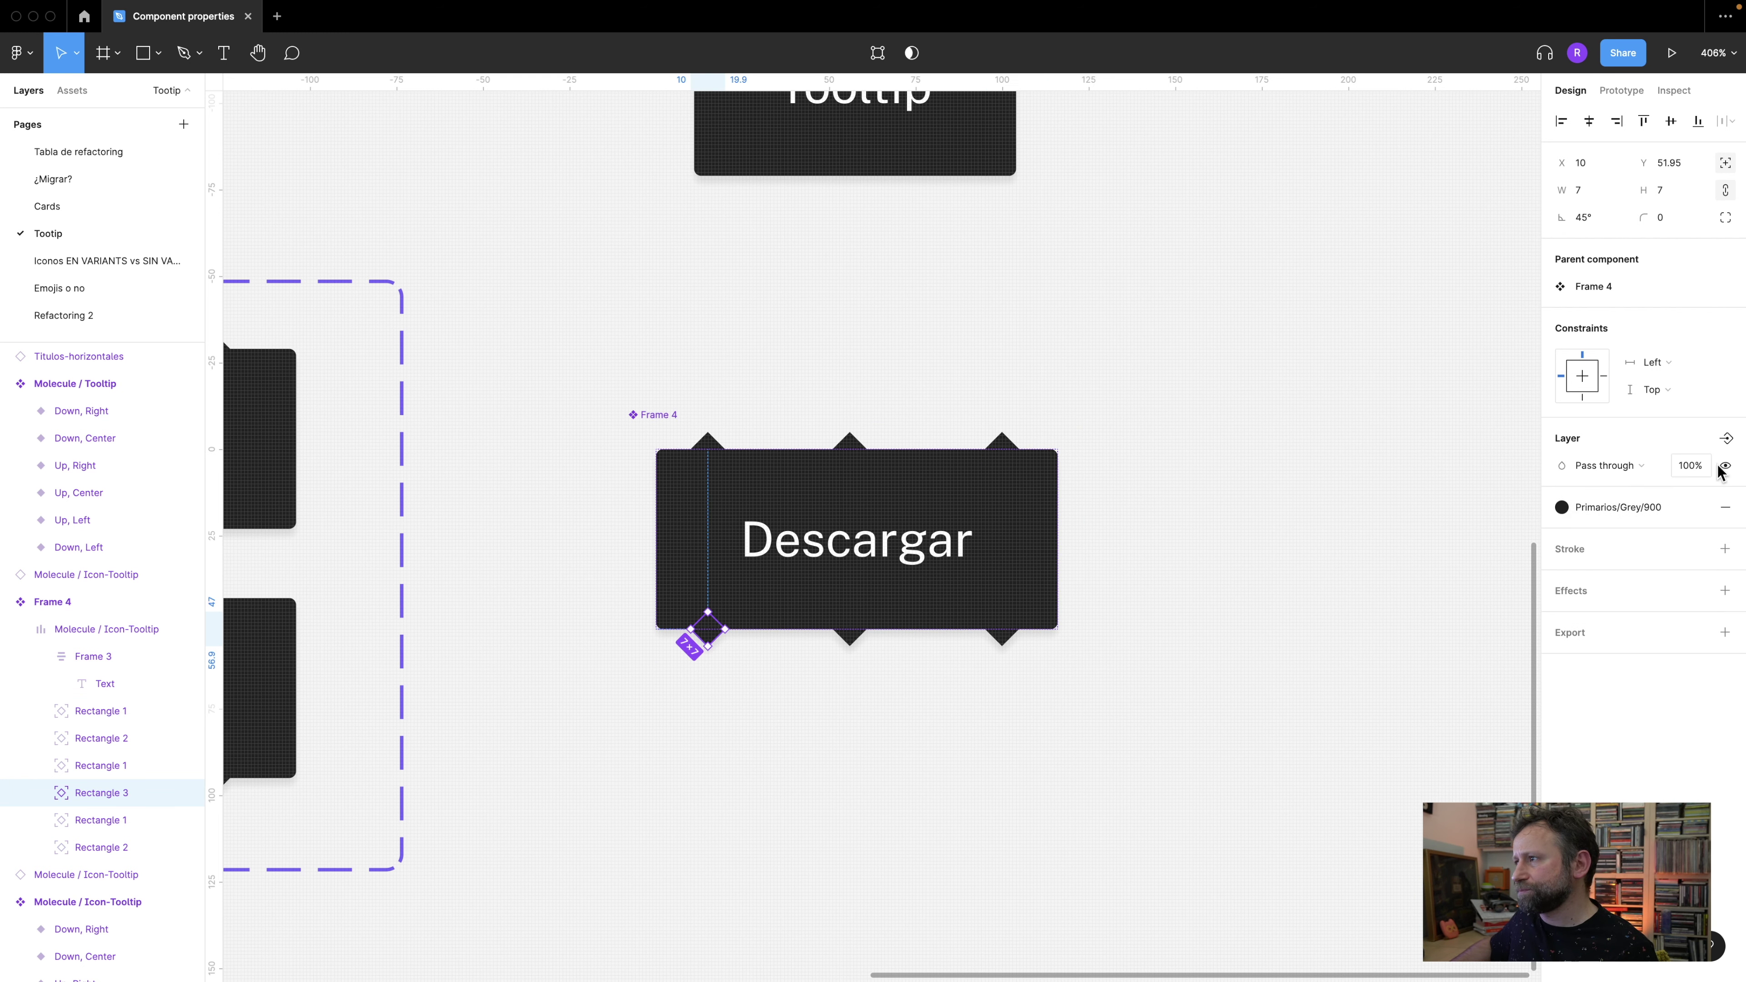
{"action": "left_click", "coordinate": [1726, 438]}
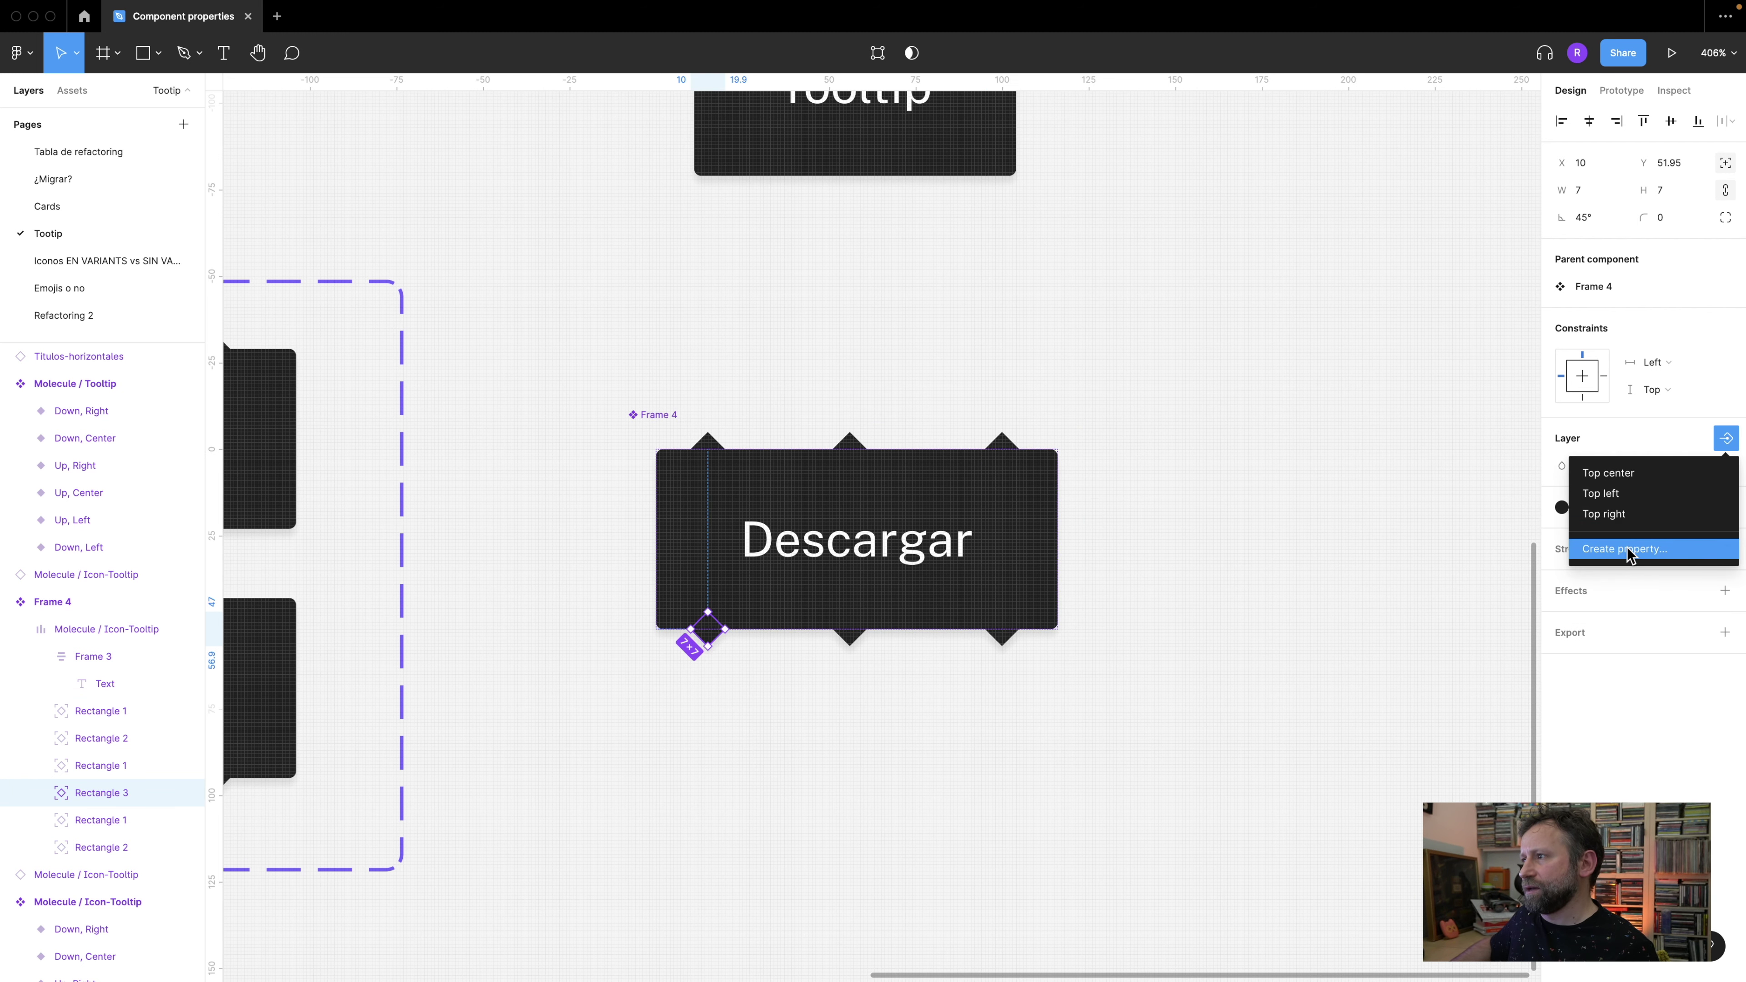
{"action": "left_click", "coordinate": [1627, 549]}
{"action": "type", "text": "Bottom left"}
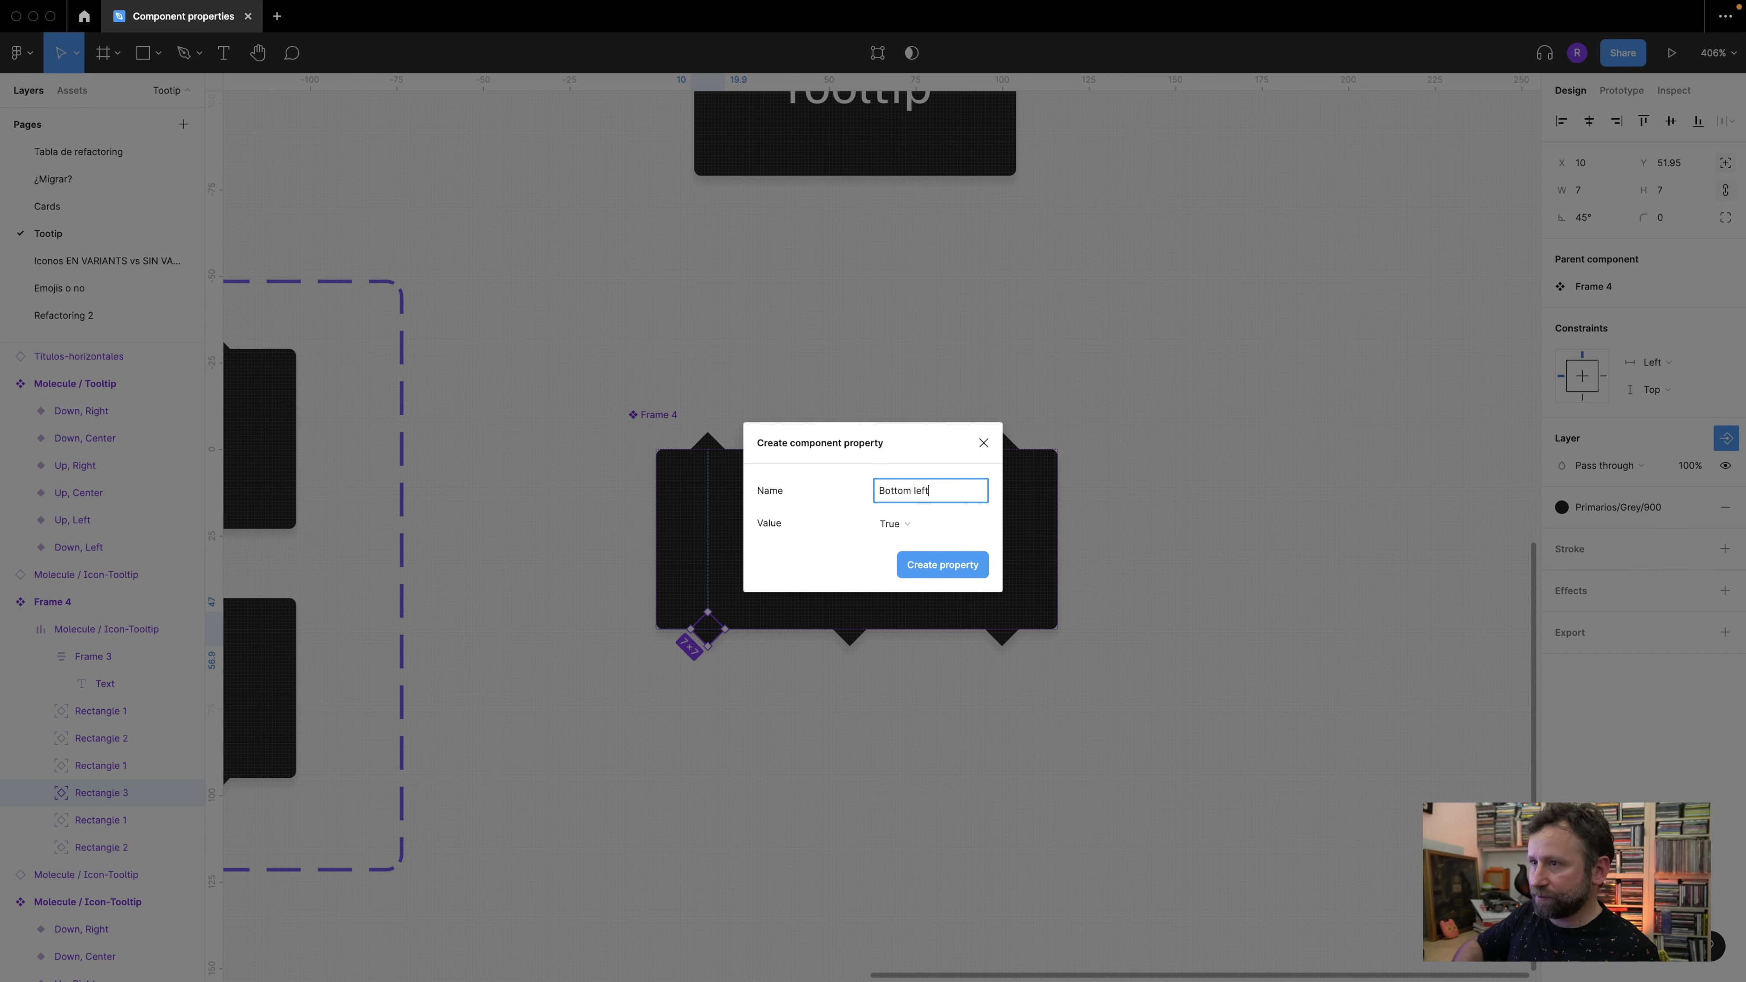
{"action": "key", "text": "Return"}
- Create a visibility property named "Bottom center" with value True for the tooltip's lower middle arrow
{"action": "left_click", "coordinate": [852, 636]}
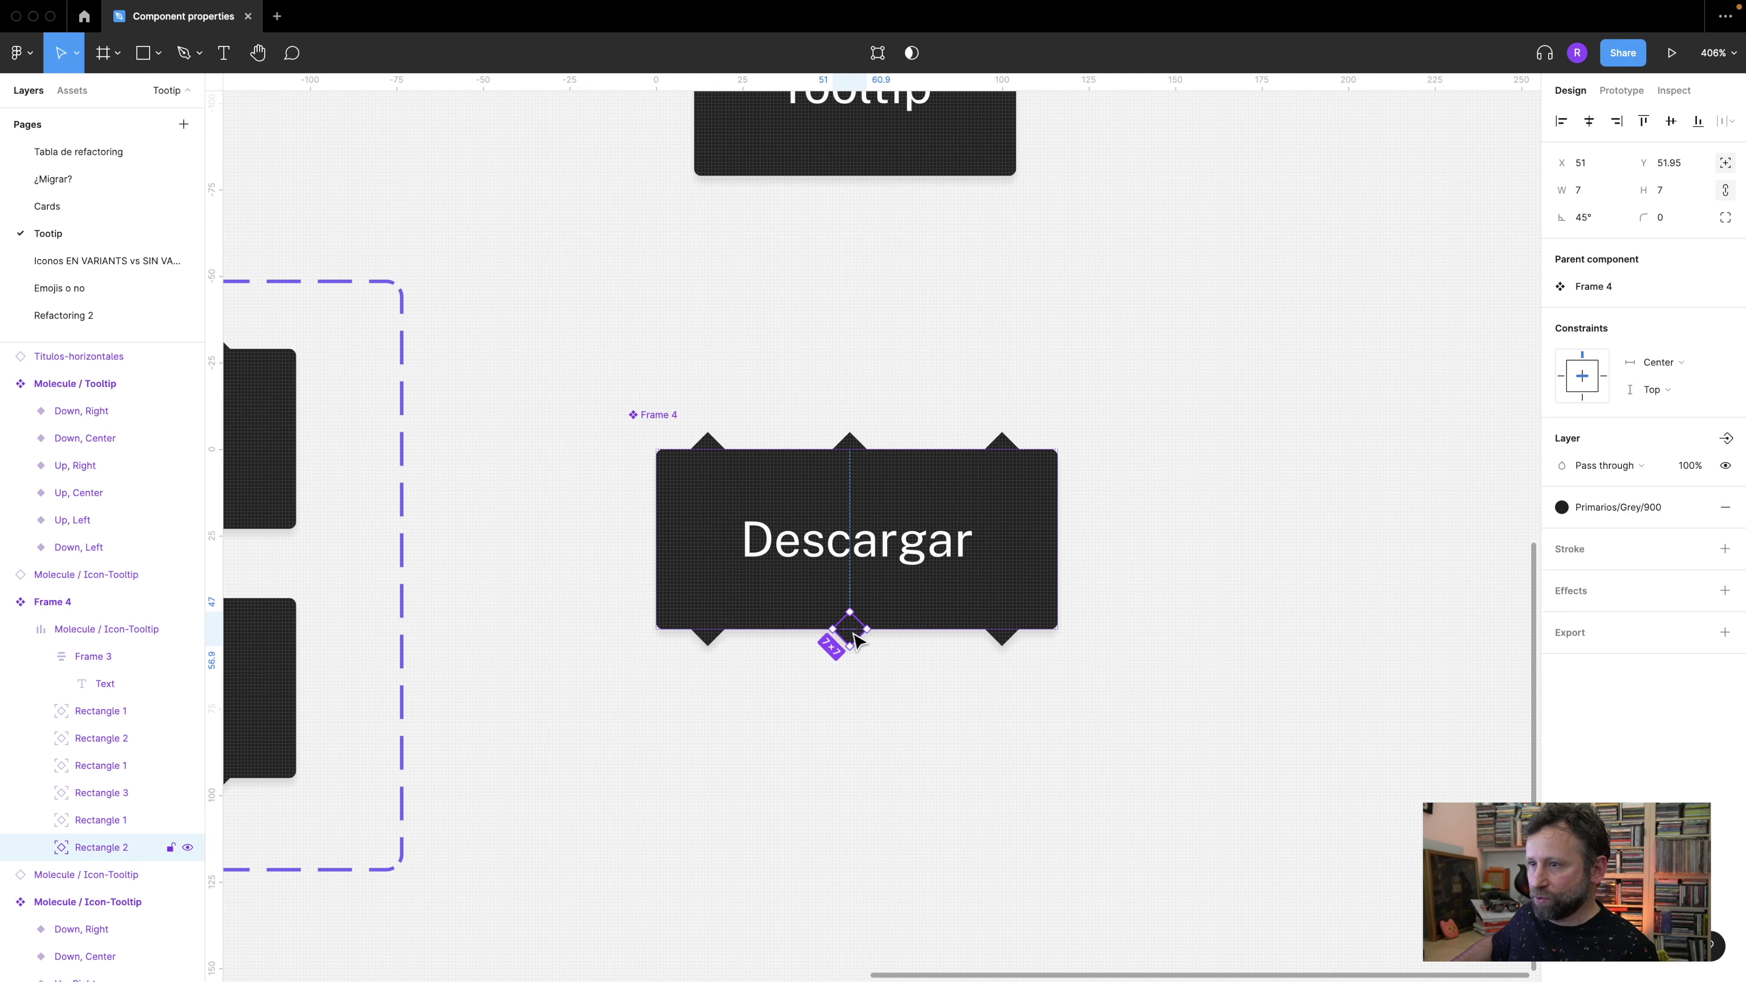
{"action": "left_click", "coordinate": [1726, 439]}
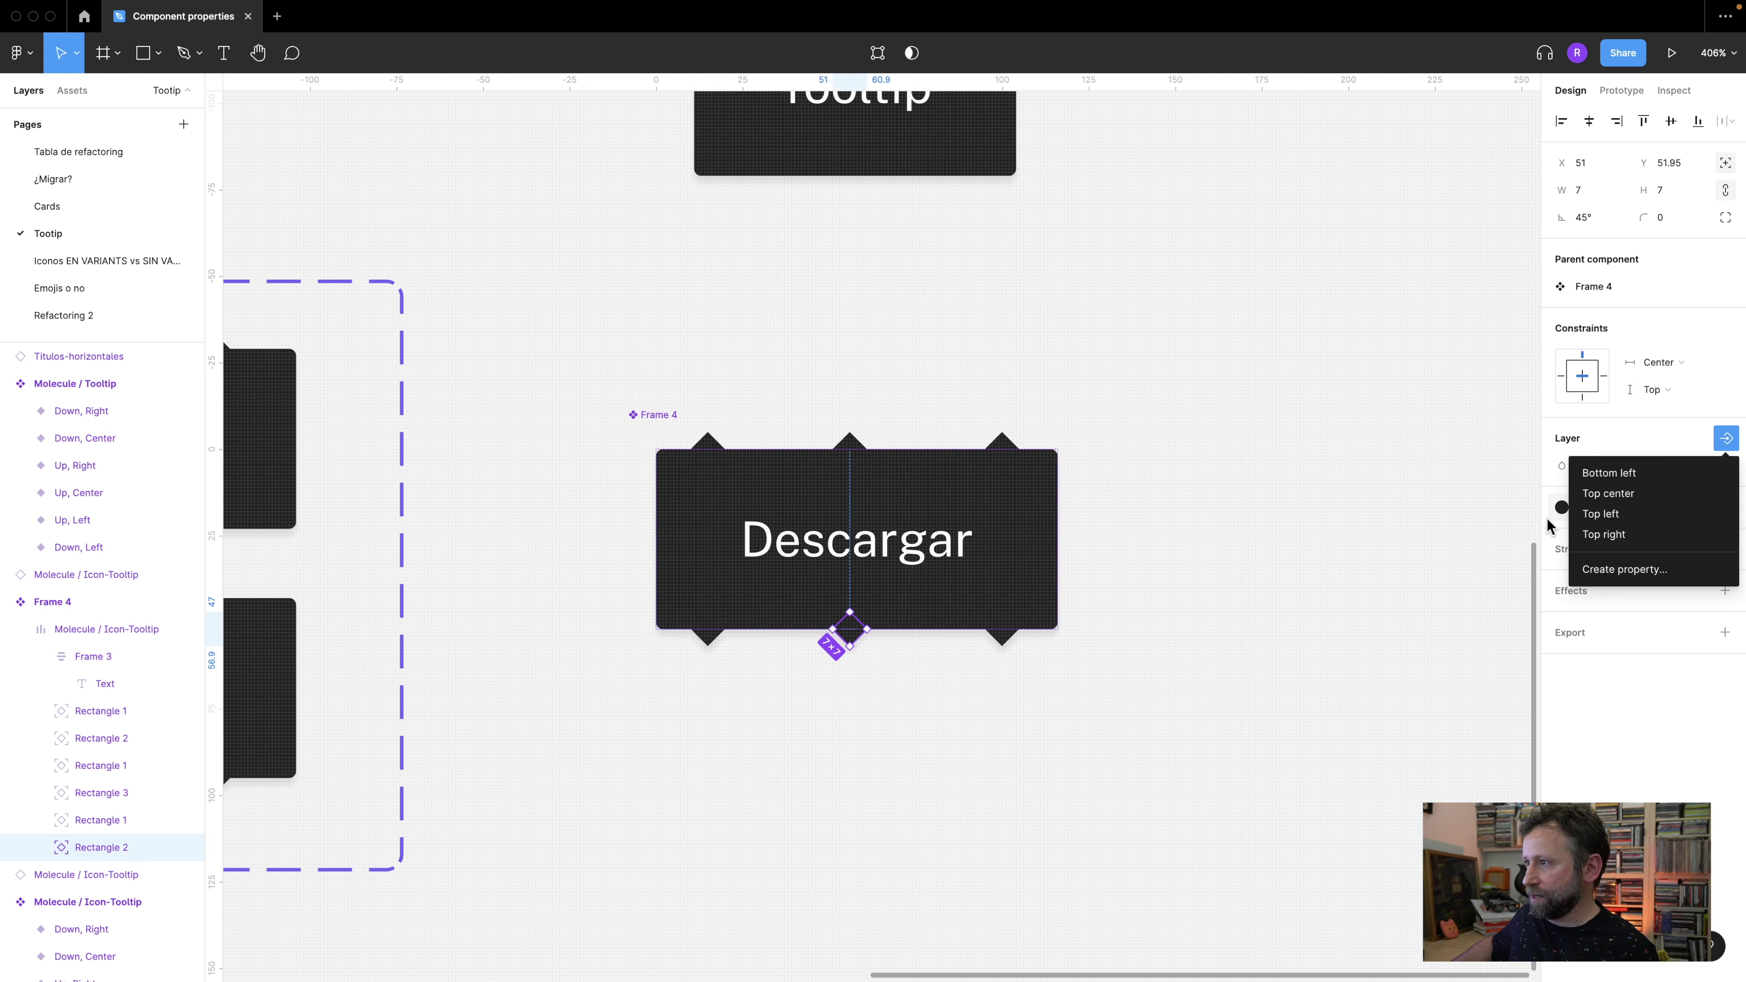
{"action": "left_click", "coordinate": [1614, 569]}
{"action": "type", "text": "Bottom center"}
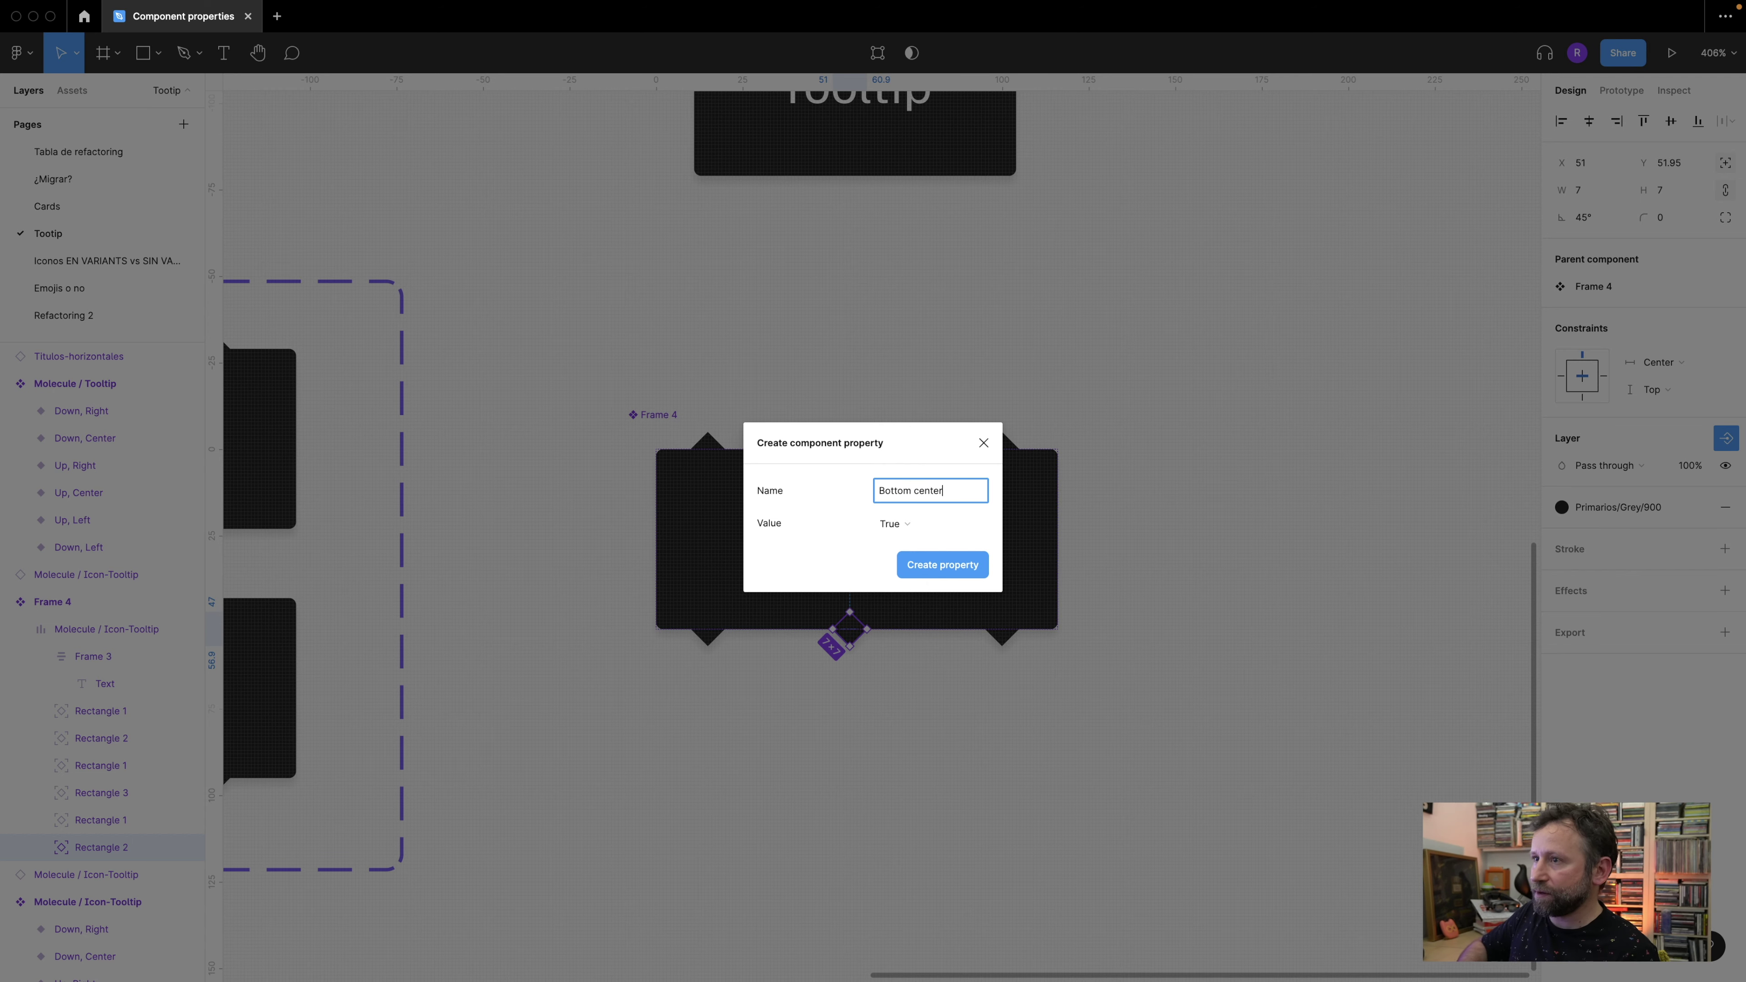
{"action": "key", "text": "Return"}
- Create a visibility property named "Bottom right" with value True for the tooltip's lower-right arrow
{"action": "left_click", "coordinate": [1001, 640]}
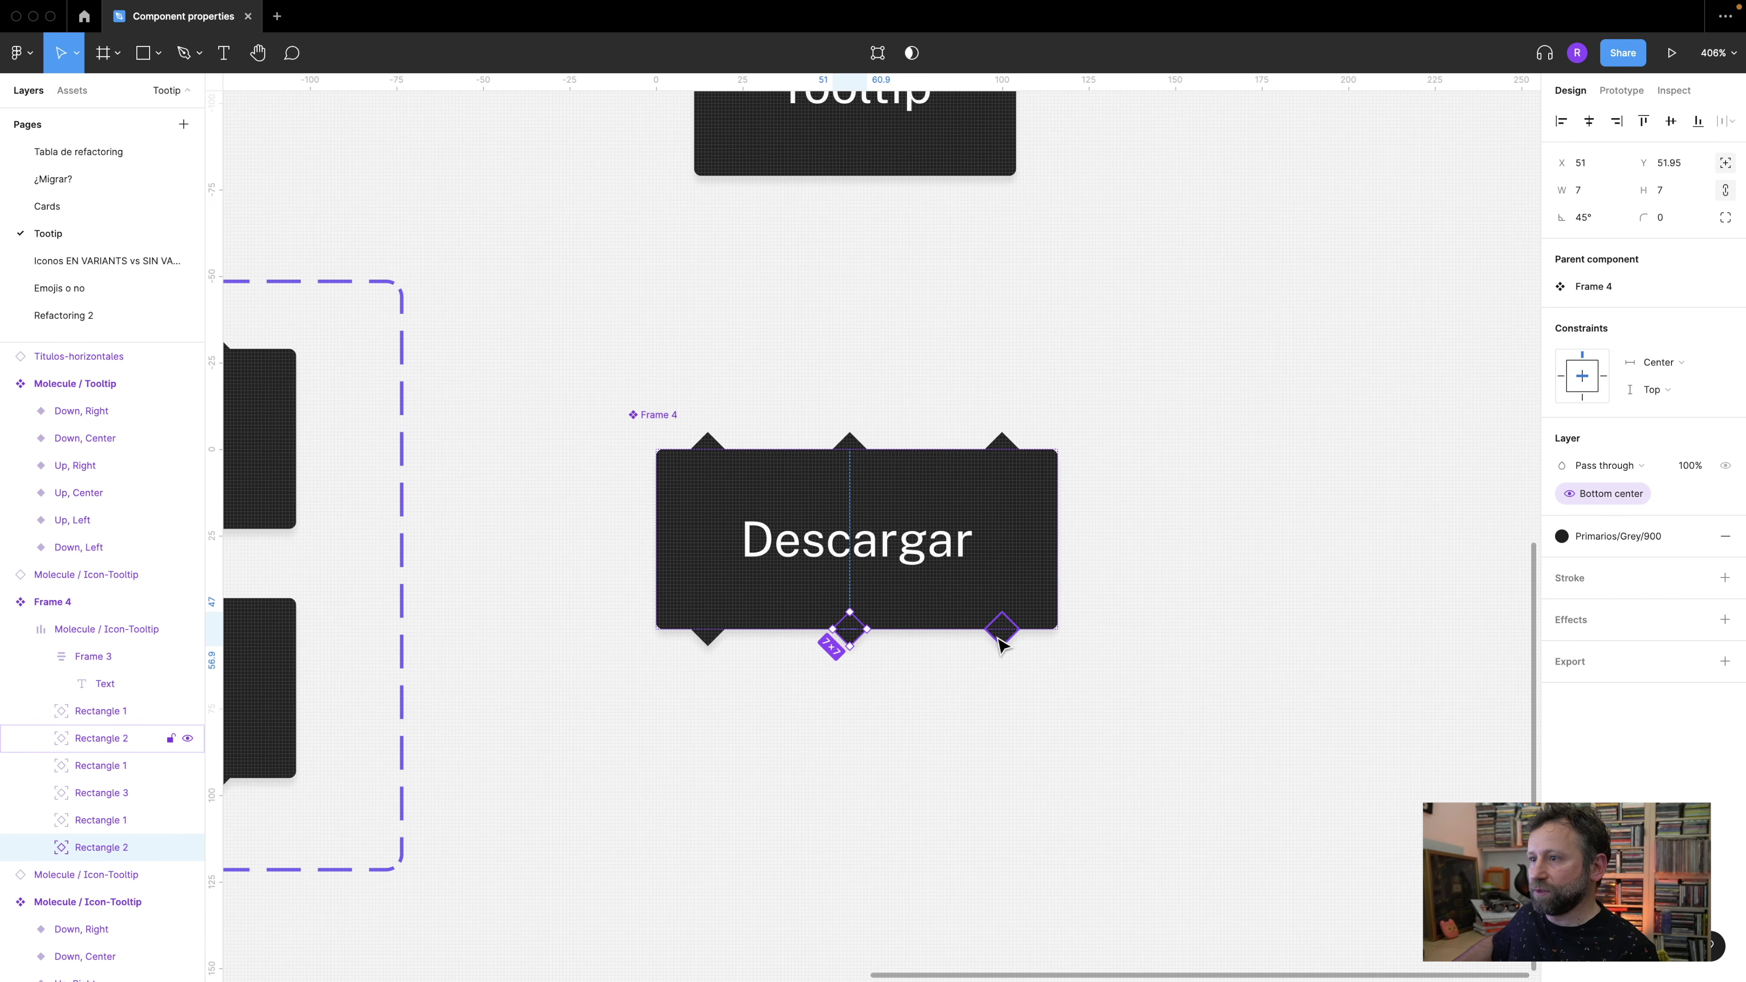
{"action": "left_click", "coordinate": [1725, 440]}
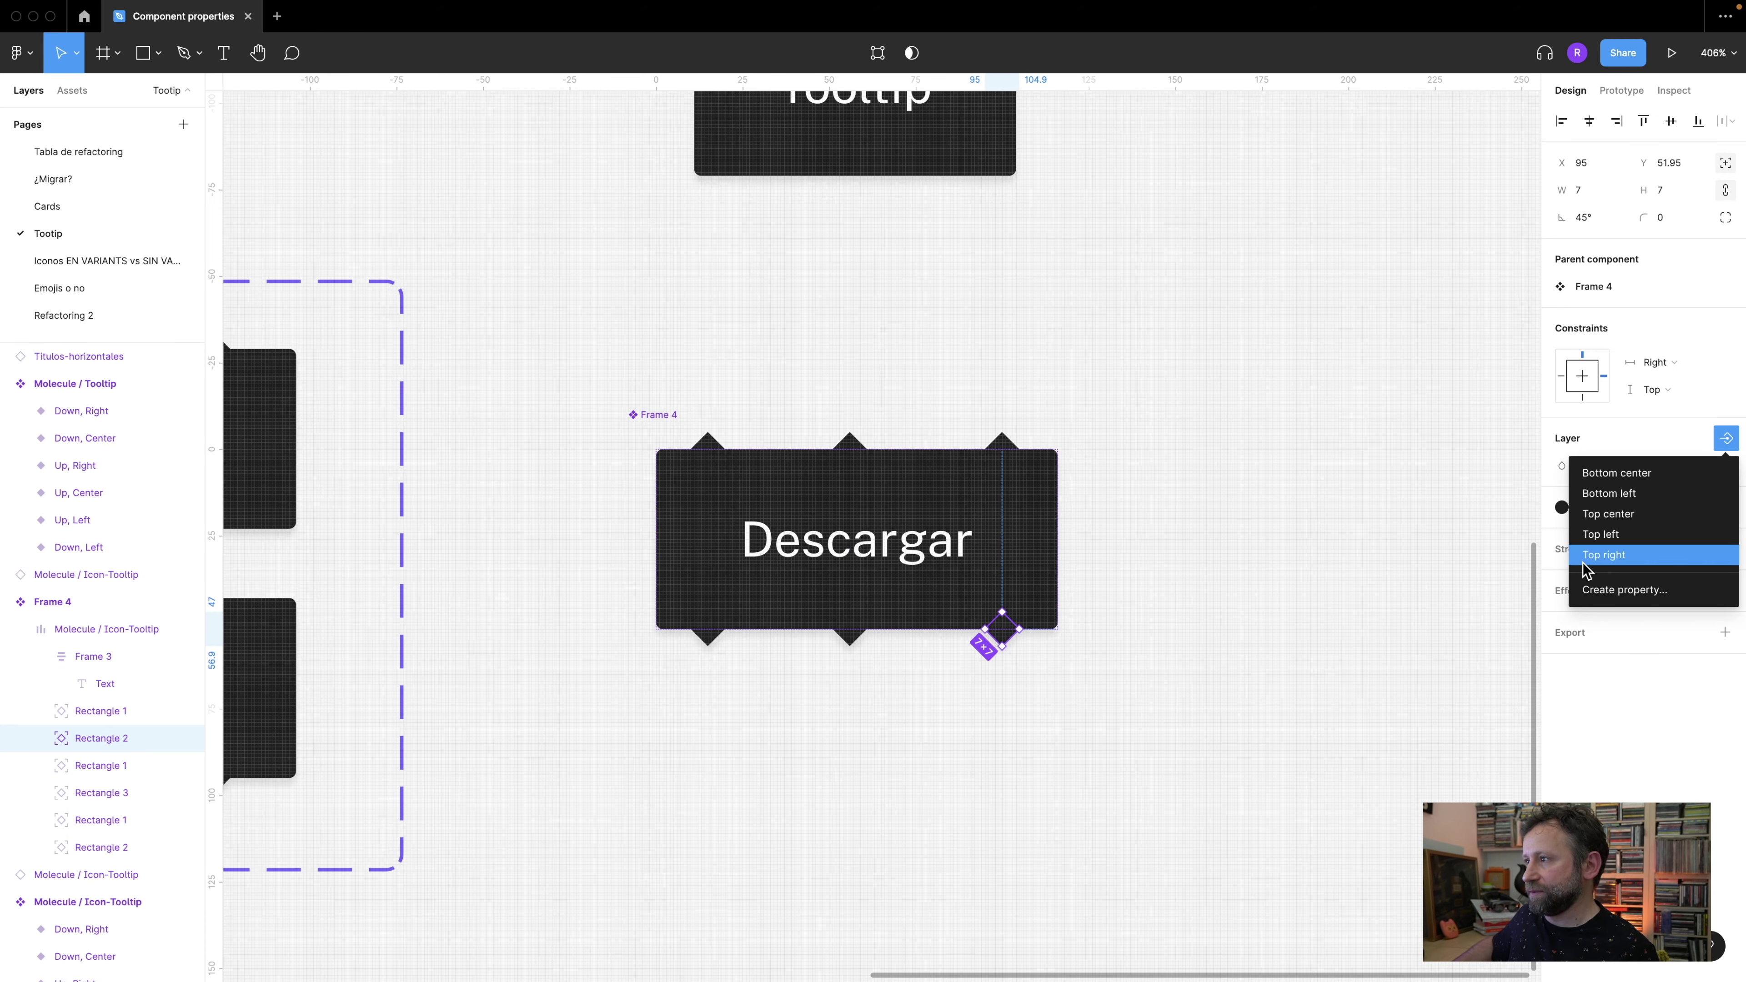
{"action": "left_click", "coordinate": [1624, 589]}
{"action": "type", "text": "Bottom r"}
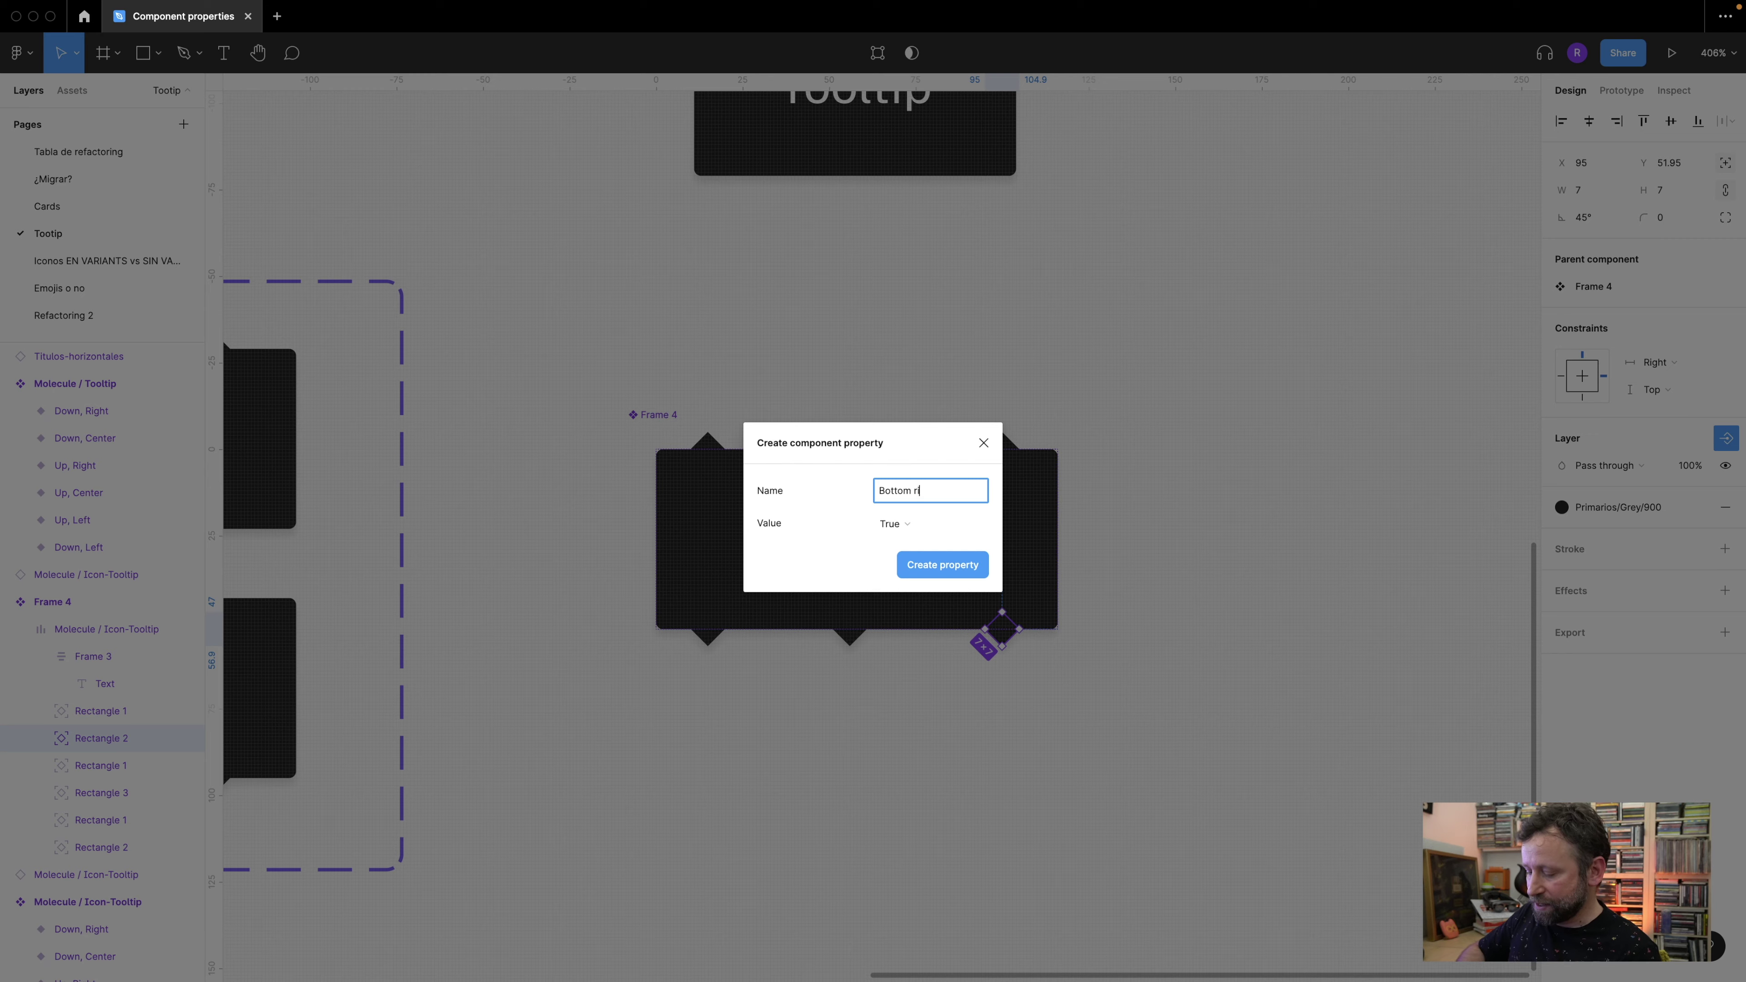
{"action": "key", "text": "Return"}
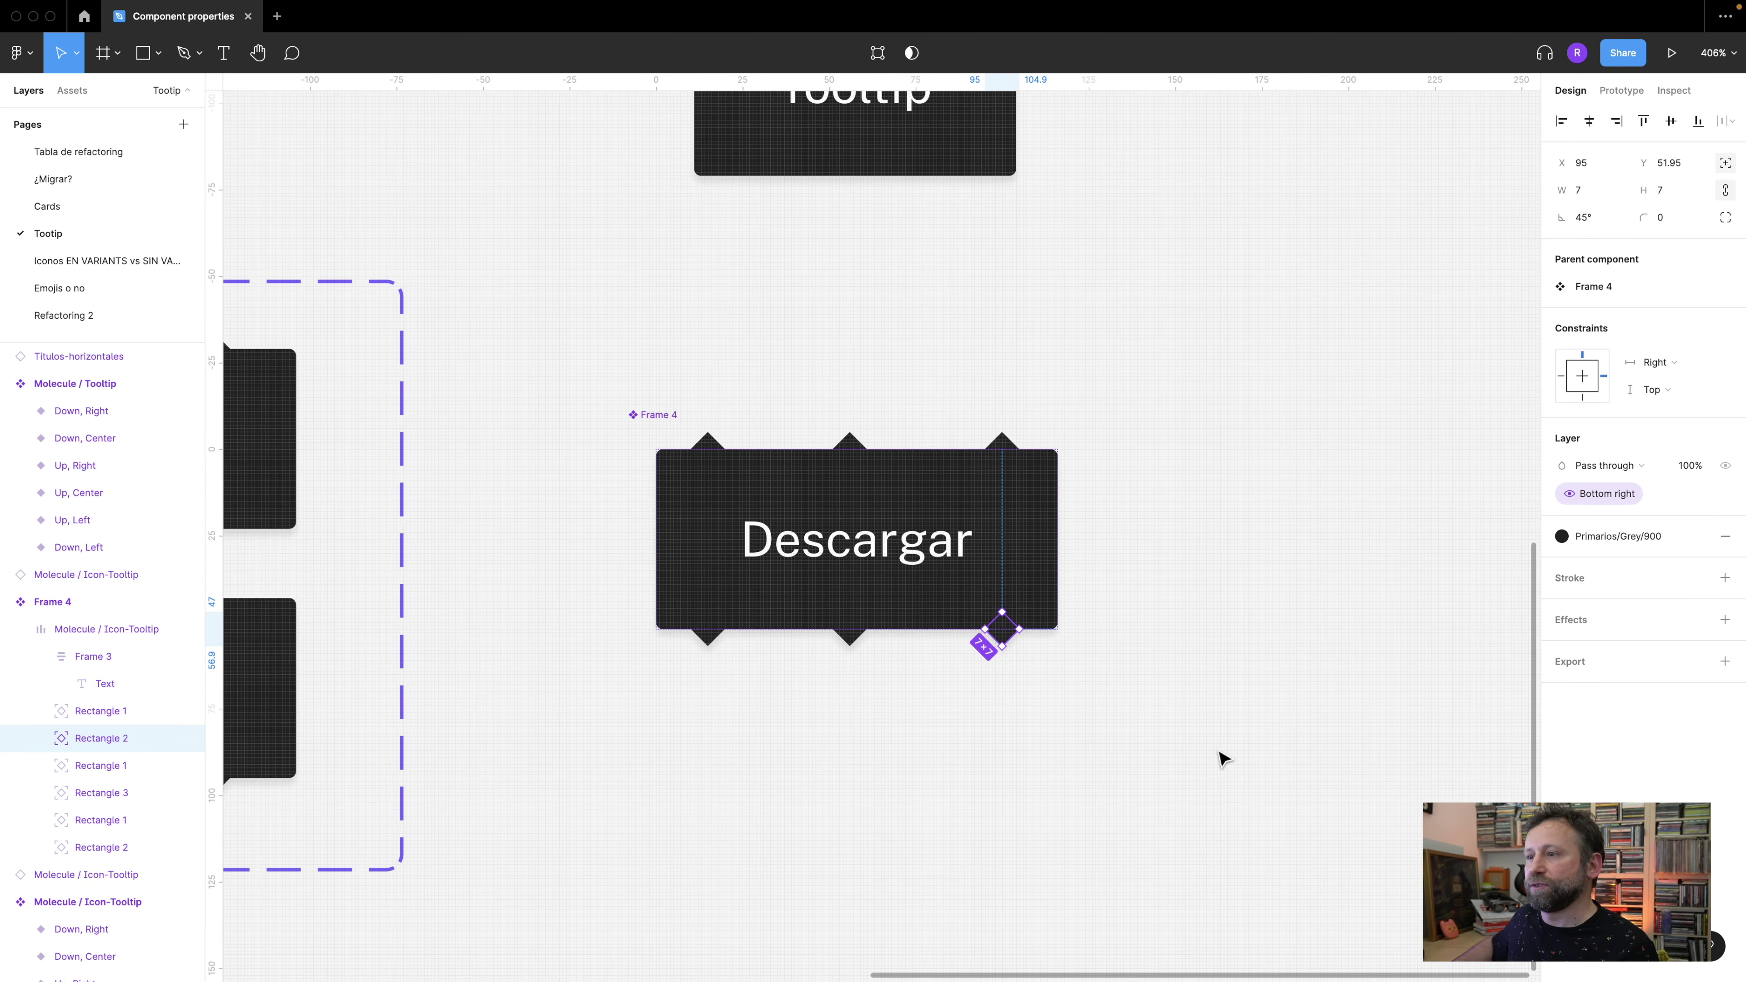
- Place an instance of the six-arrow tooltip component Frame 4 at X 482, Y 84, to the right of the original
{"action": "left_click", "coordinate": [1029, 702]}
{"action": "scroll", "coordinate": [1035, 698], "scroll_direction": "down", "scroll_amount": 2}
{"action": "scroll", "coordinate": [1072, 719], "scroll_direction": "down", "scroll_amount": 10}
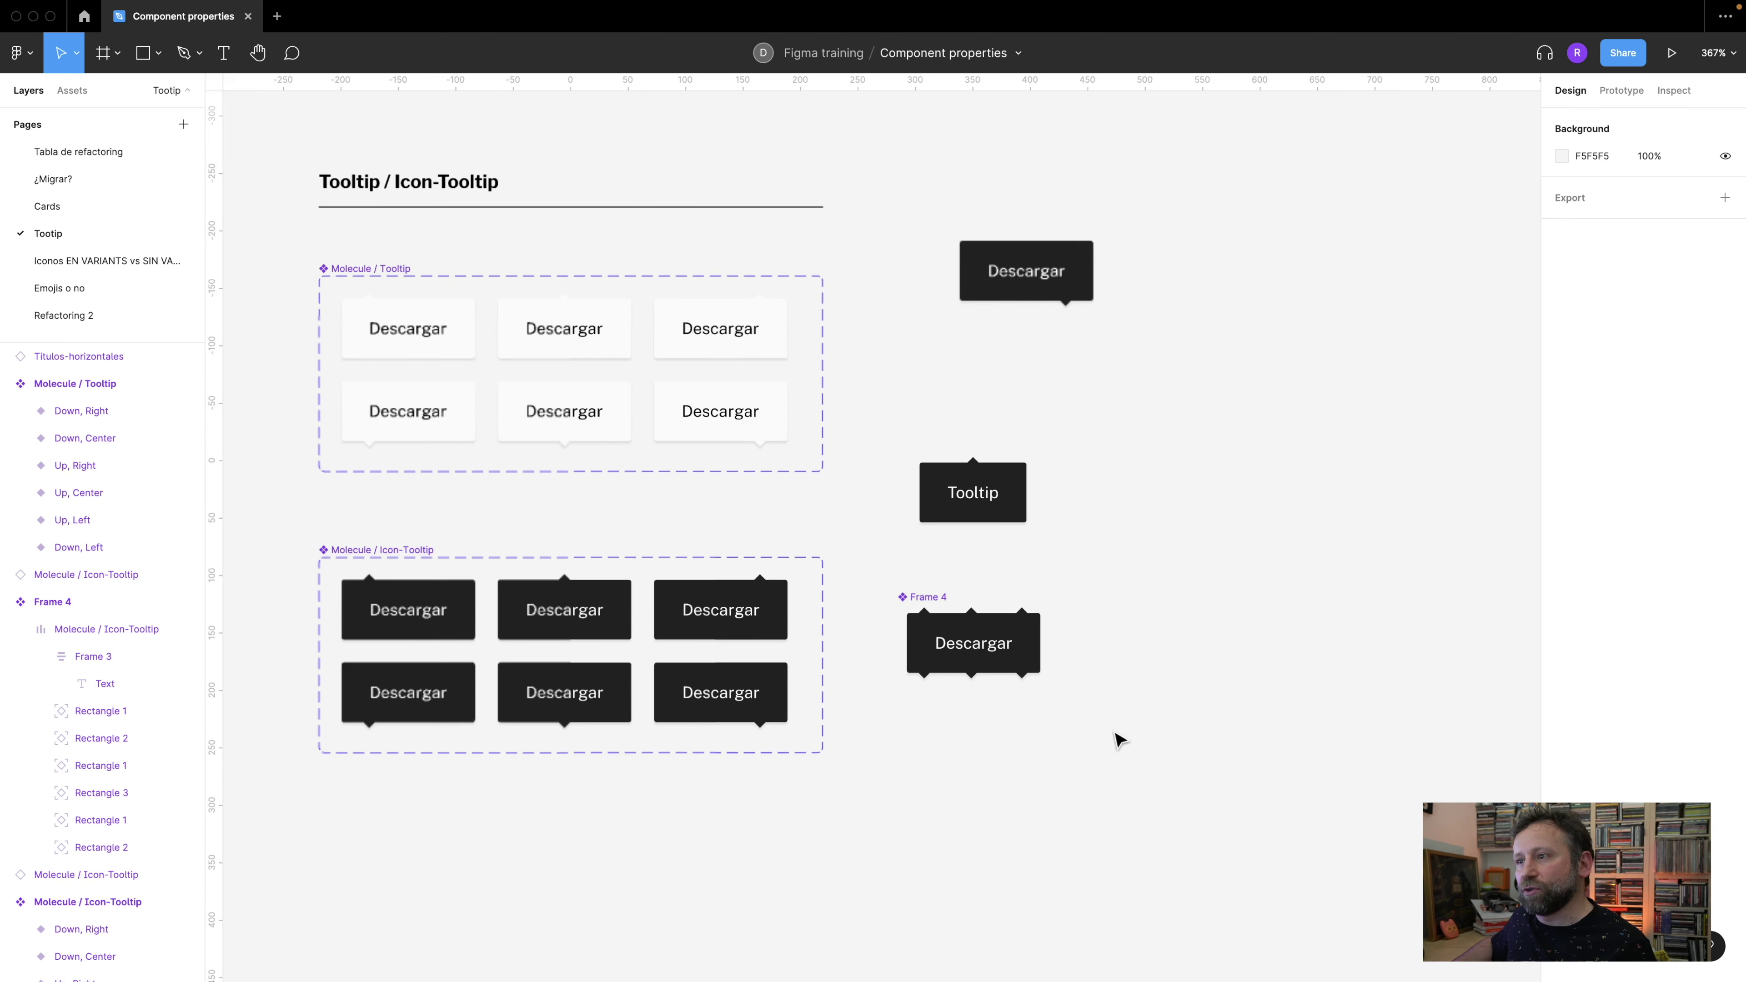
{"action": "scroll", "coordinate": [1017, 623], "scroll_direction": "up", "scroll_amount": 6}
{"action": "left_click", "coordinate": [929, 608]}
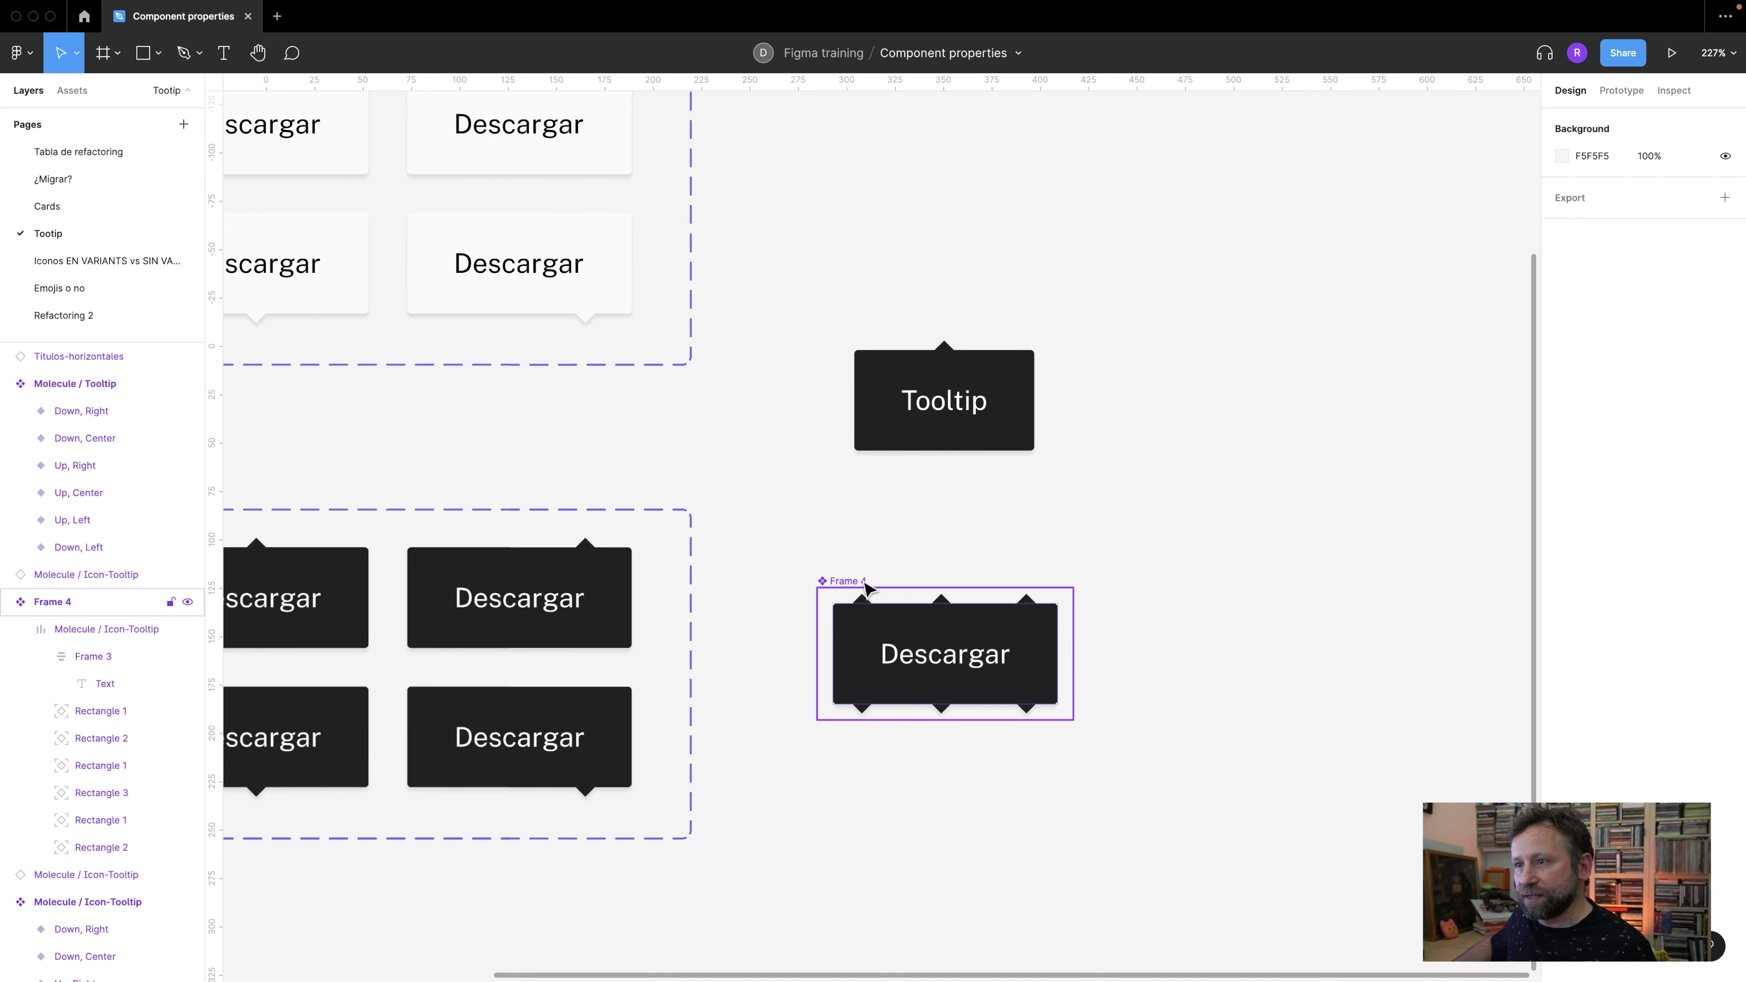
{"action": "key", "text": "ctrl+d"}
{"action": "left_click_drag", "start_coordinate": [1255, 561], "coordinate": [1292, 571]}
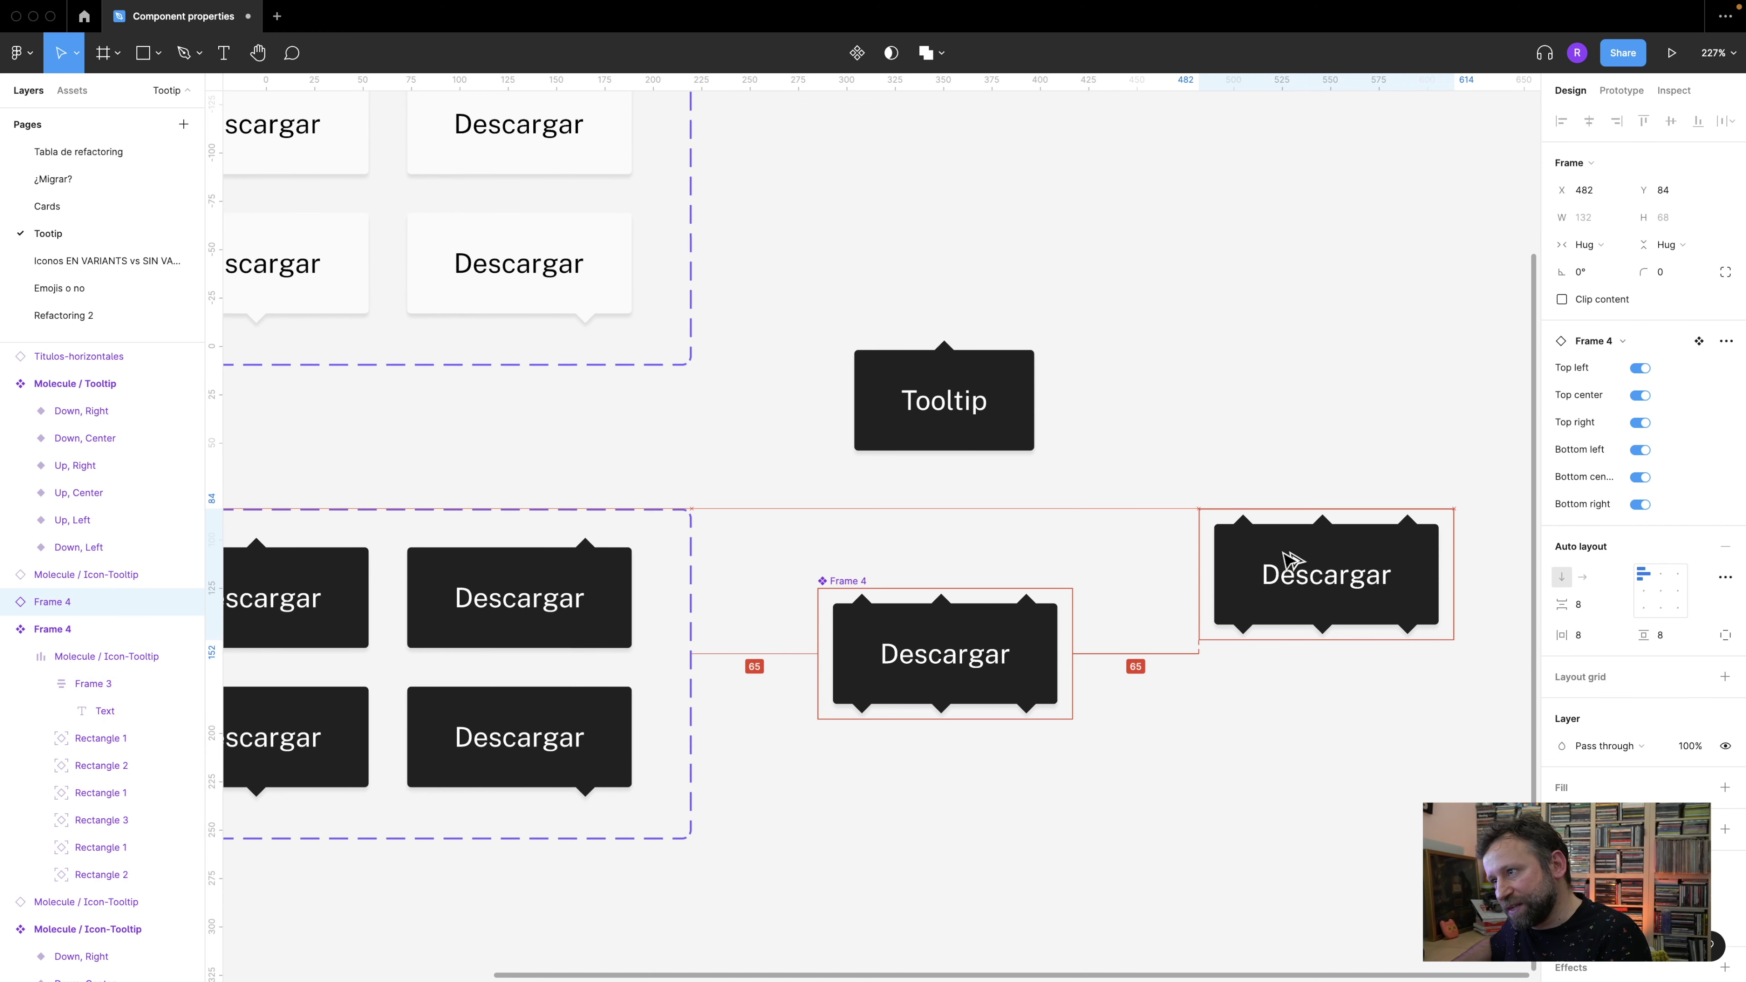
{"action": "left_click_drag", "start_coordinate": [984, 497], "coordinate": [695, 502]}
{"action": "scroll", "coordinate": [696, 502], "scroll_direction": "right", "scroll_amount": 3}
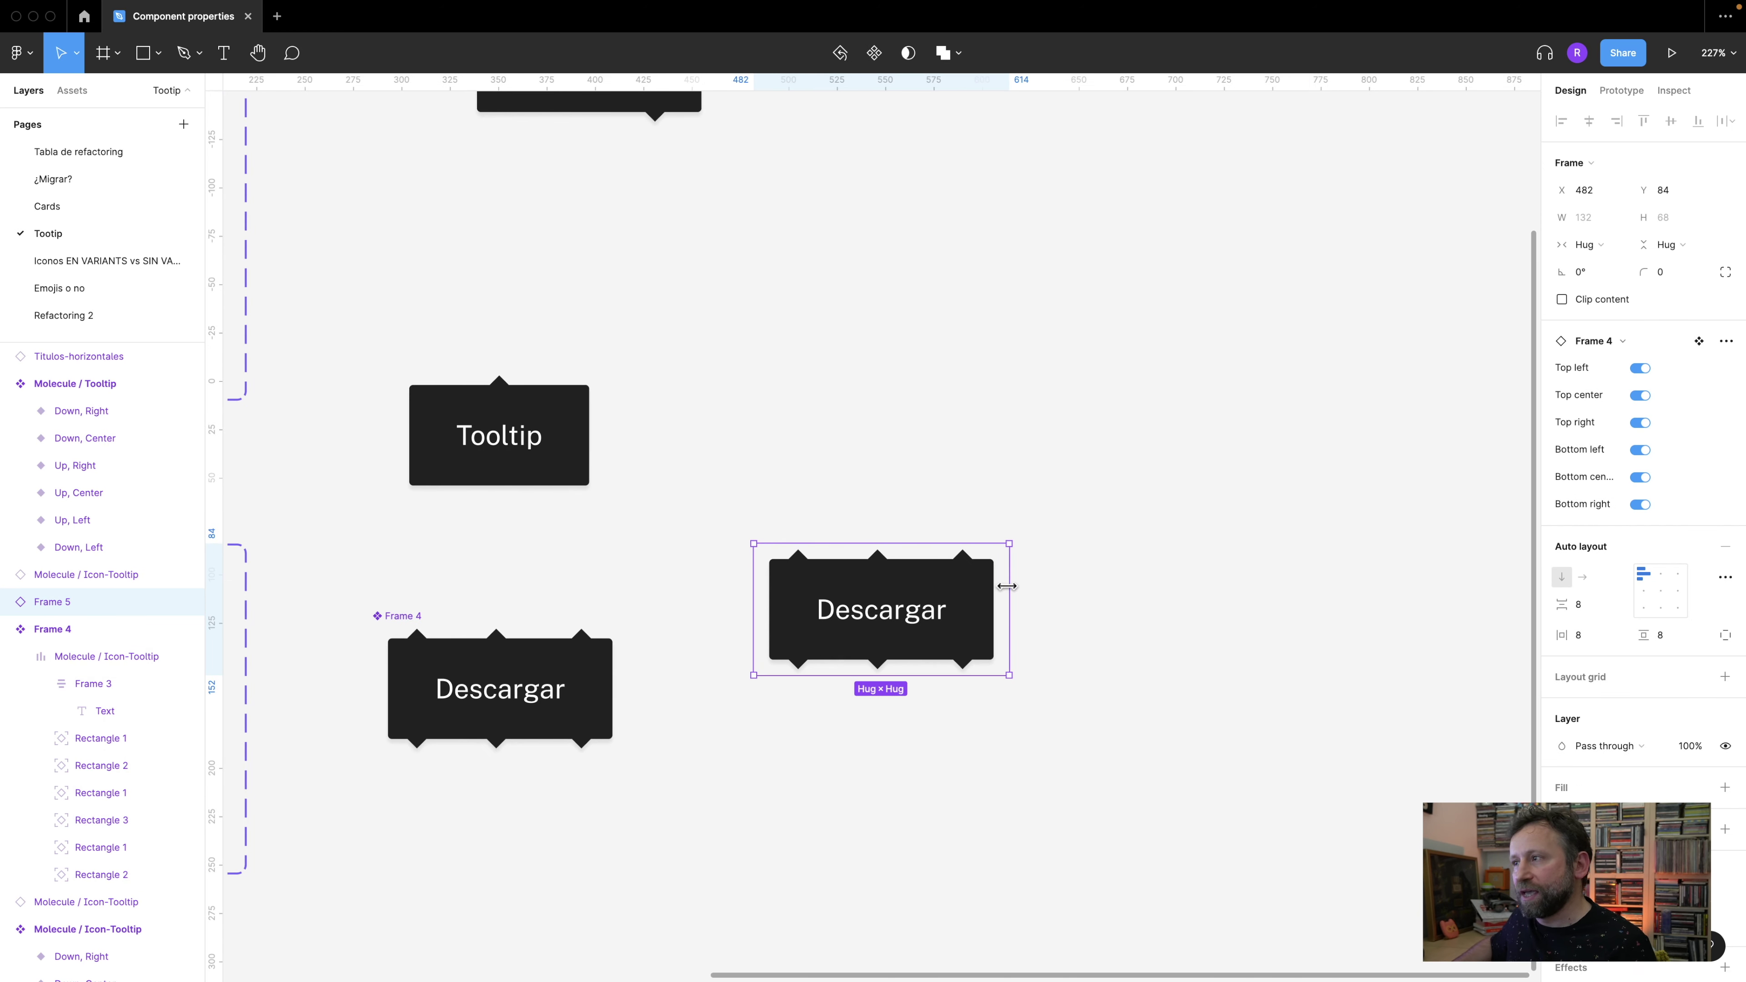
- Hide every arrow of the tooltip instance except Bottom right
{"action": "left_click", "coordinate": [1639, 396]}
{"action": "left_click", "coordinate": [1639, 423]}
{"action": "left_click", "coordinate": [1639, 476]}
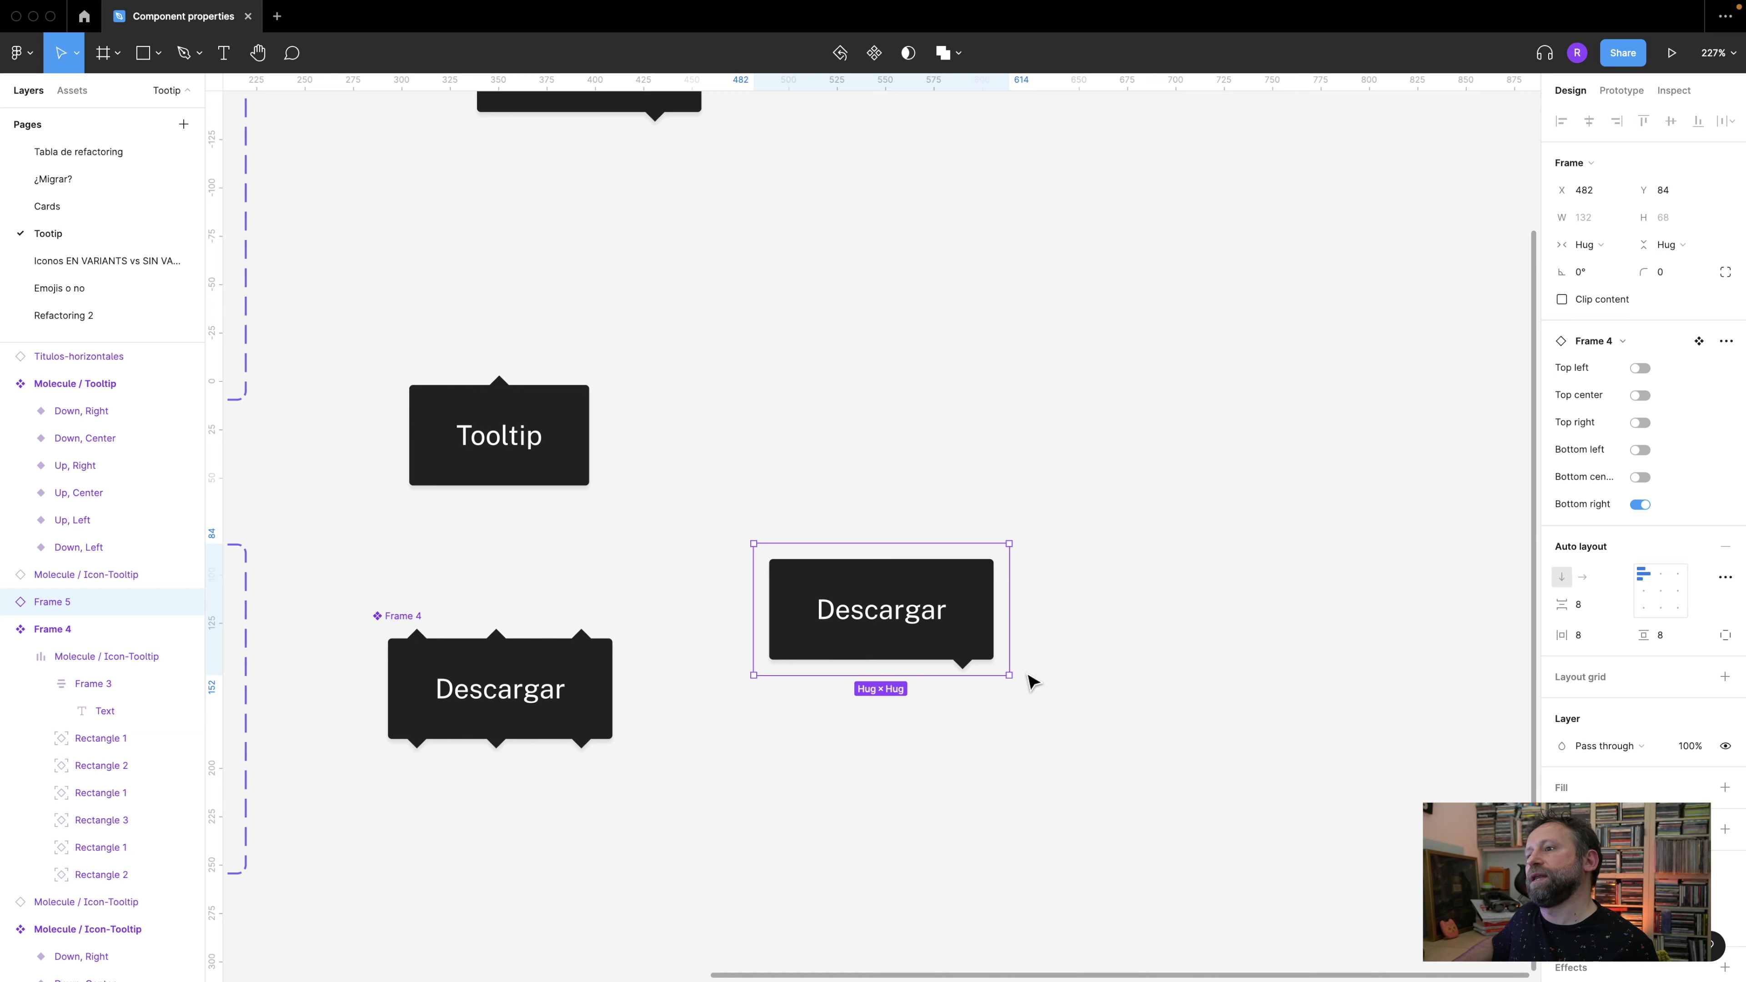
{"action": "scroll", "coordinate": [1031, 680], "scroll_direction": "up", "scroll_amount": 5}
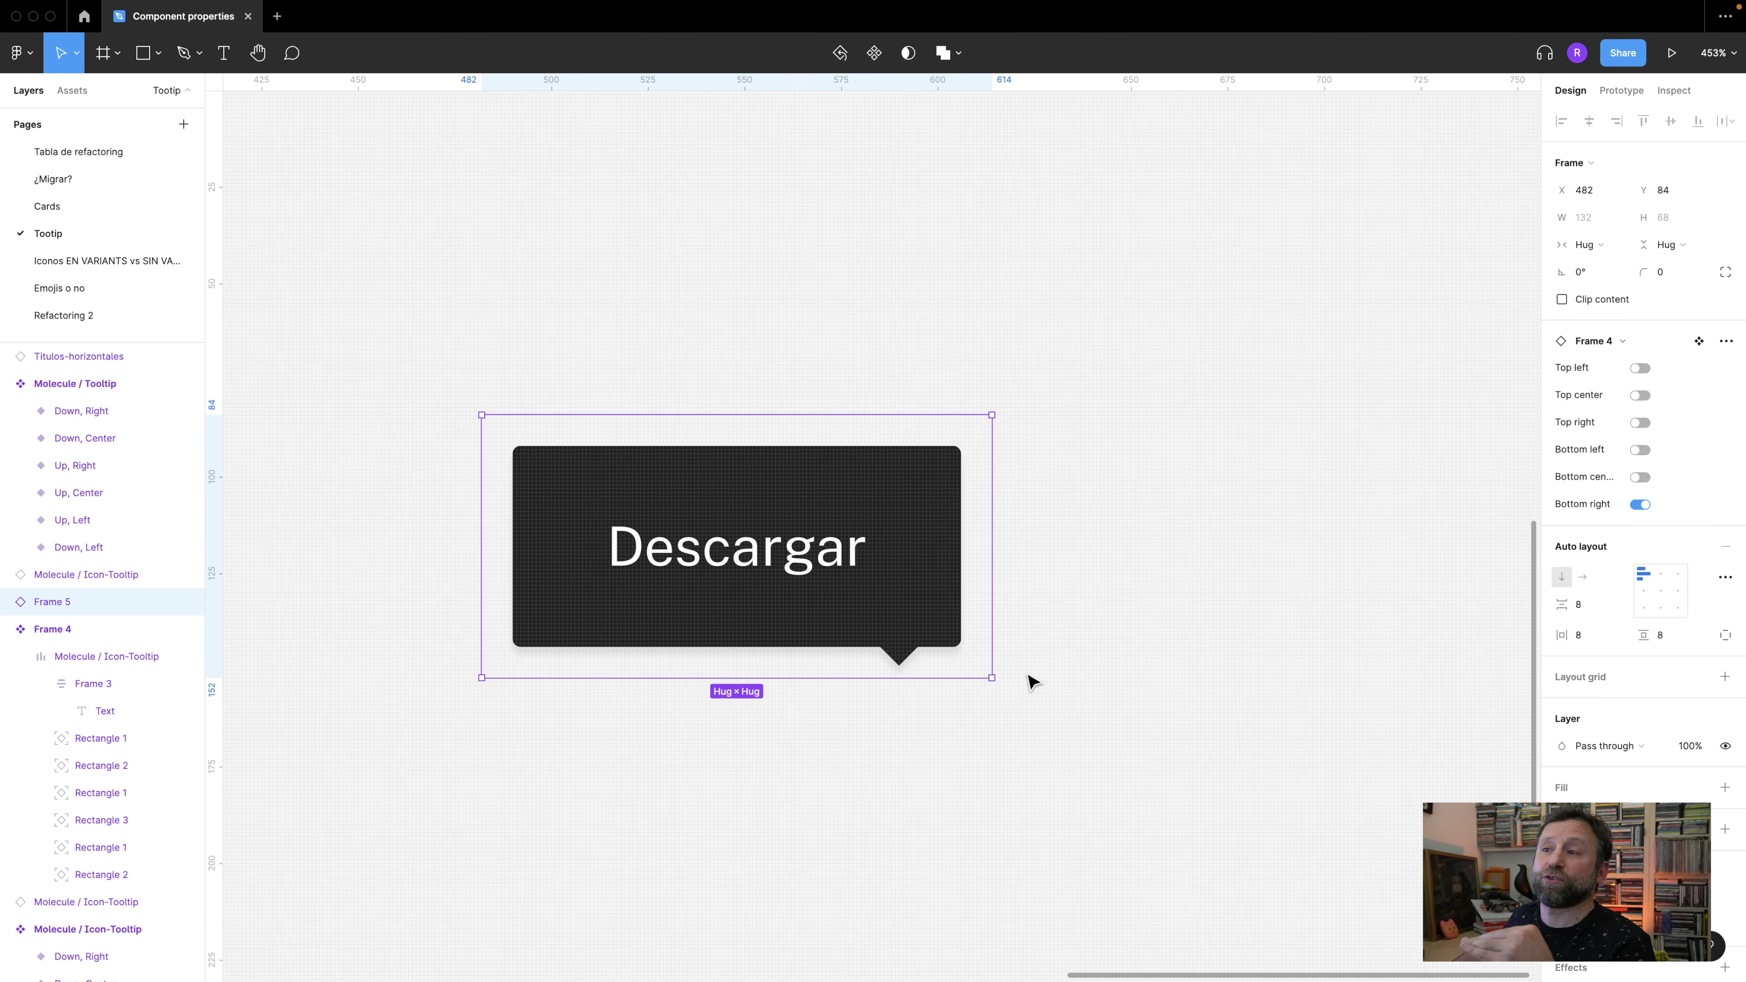
- Turn off the Bottom right arrow, try Top right, and leave only the Top left arrow shown on the tooltip instance
{"action": "left_click", "coordinate": [1636, 501]}
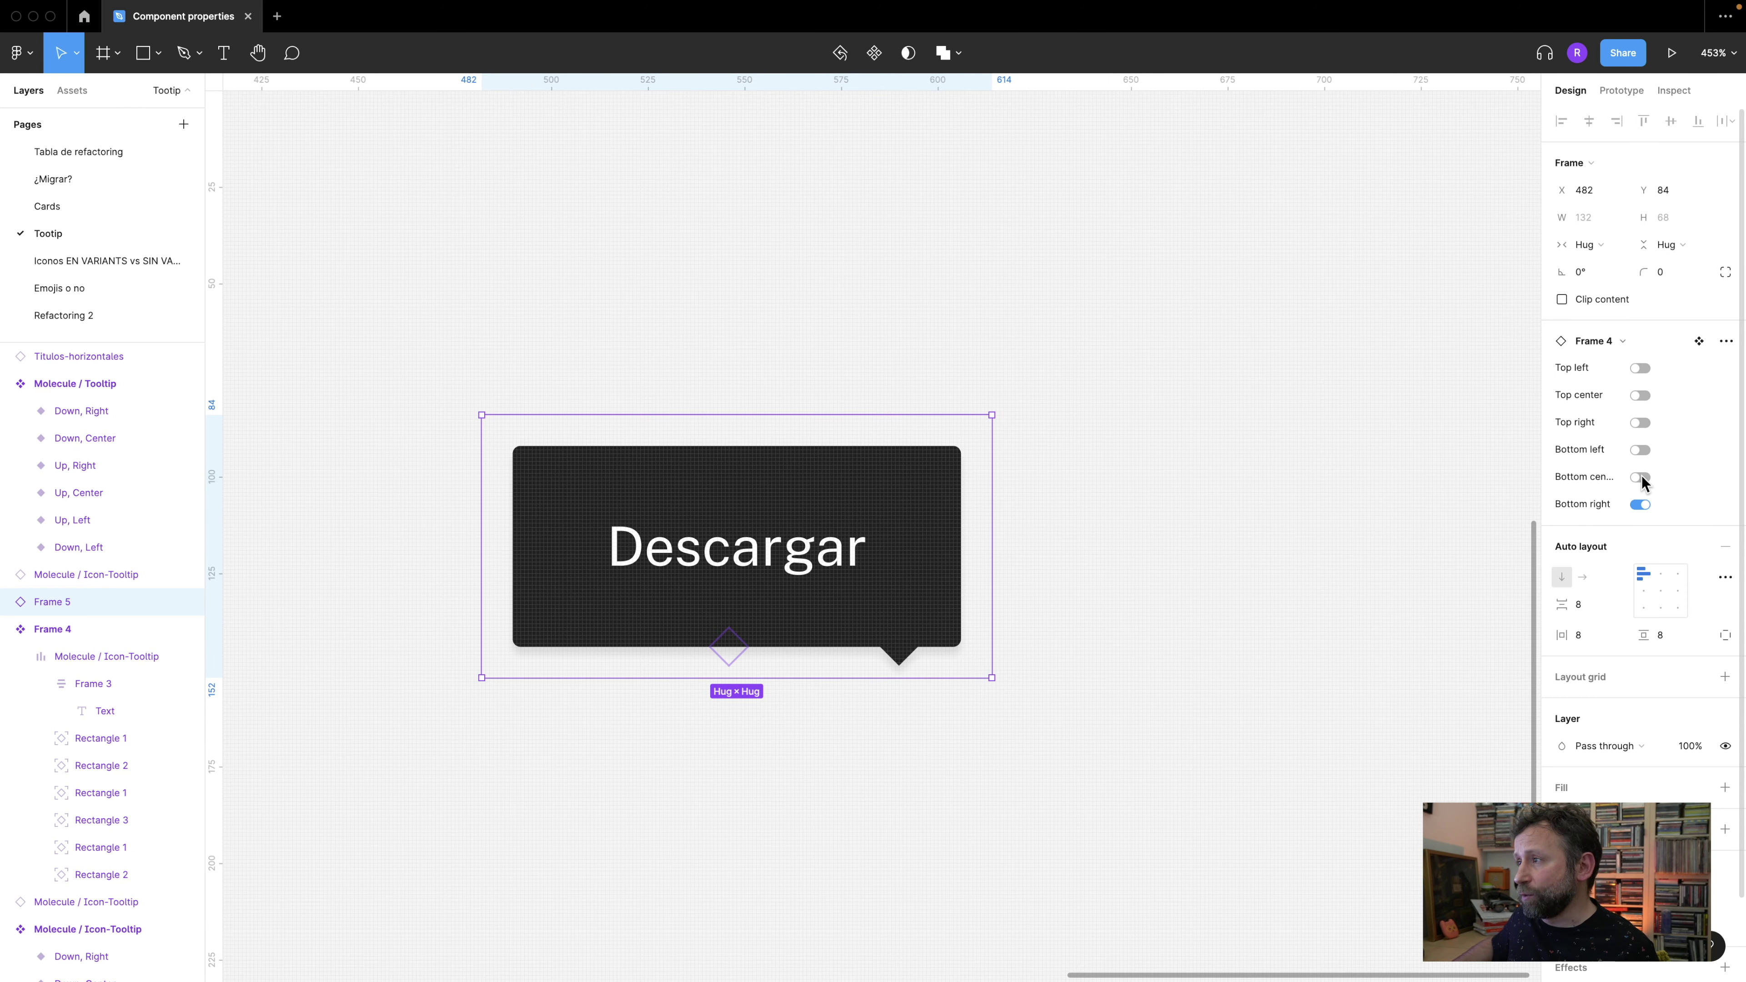
{"action": "left_click", "coordinate": [1640, 504]}
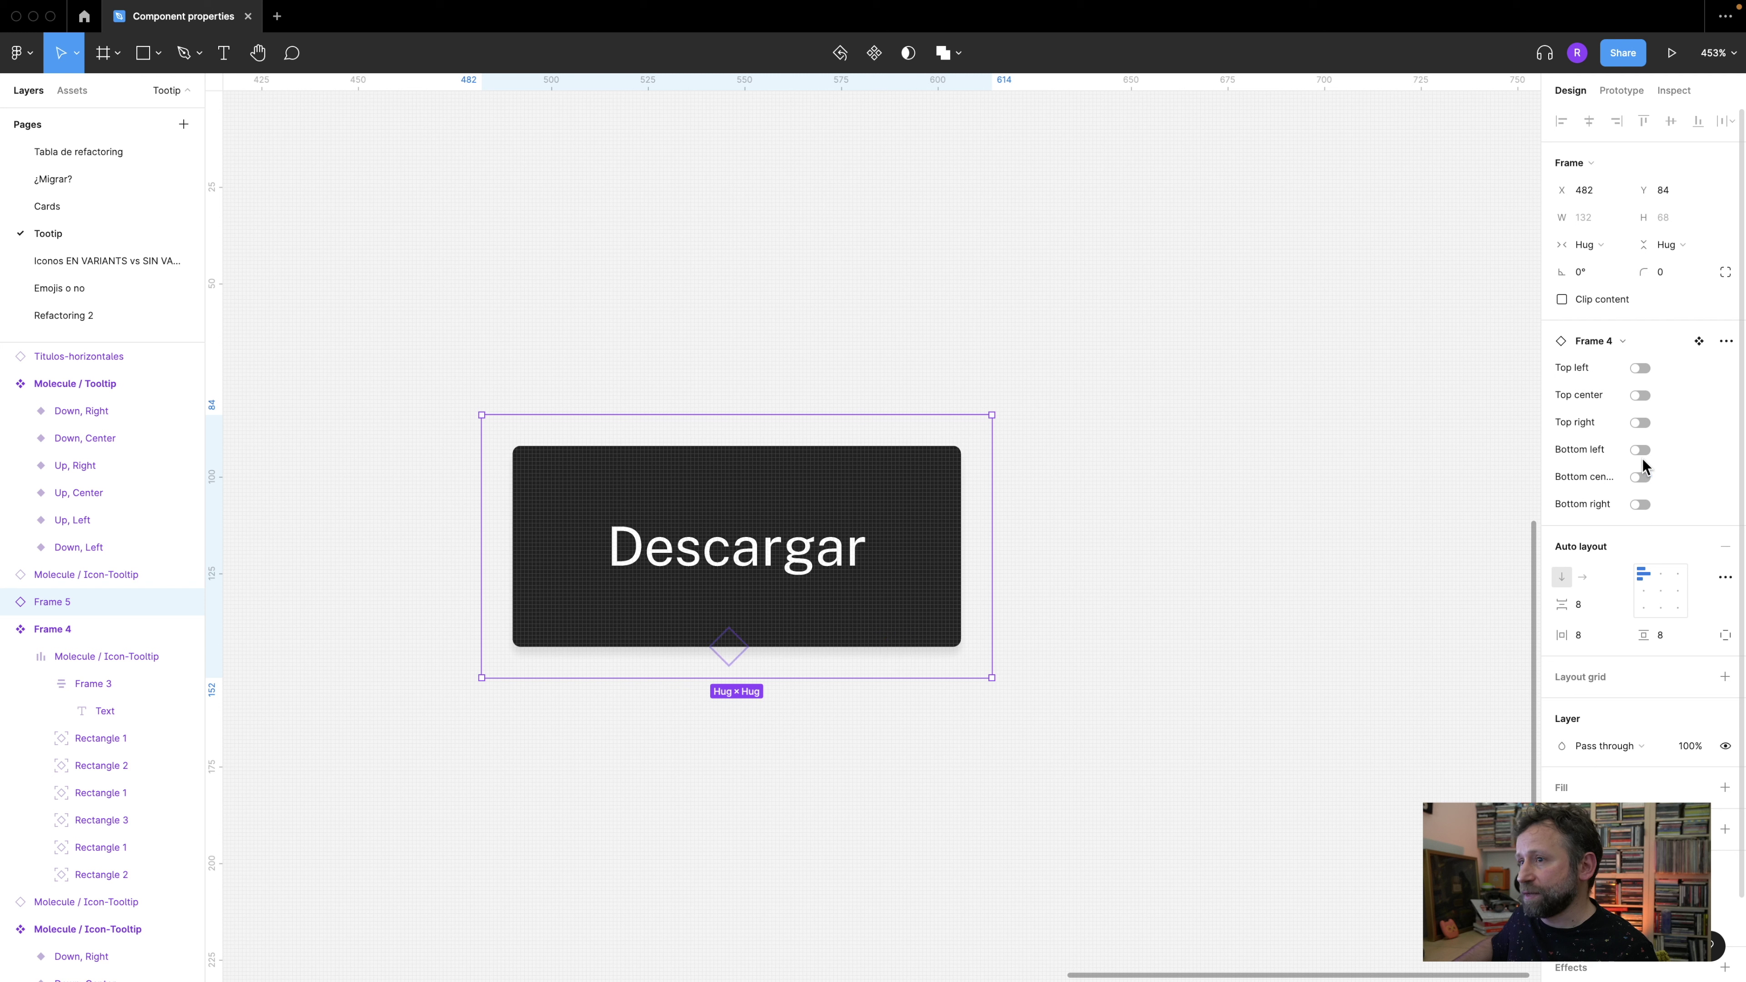
{"action": "left_click", "coordinate": [1640, 423]}
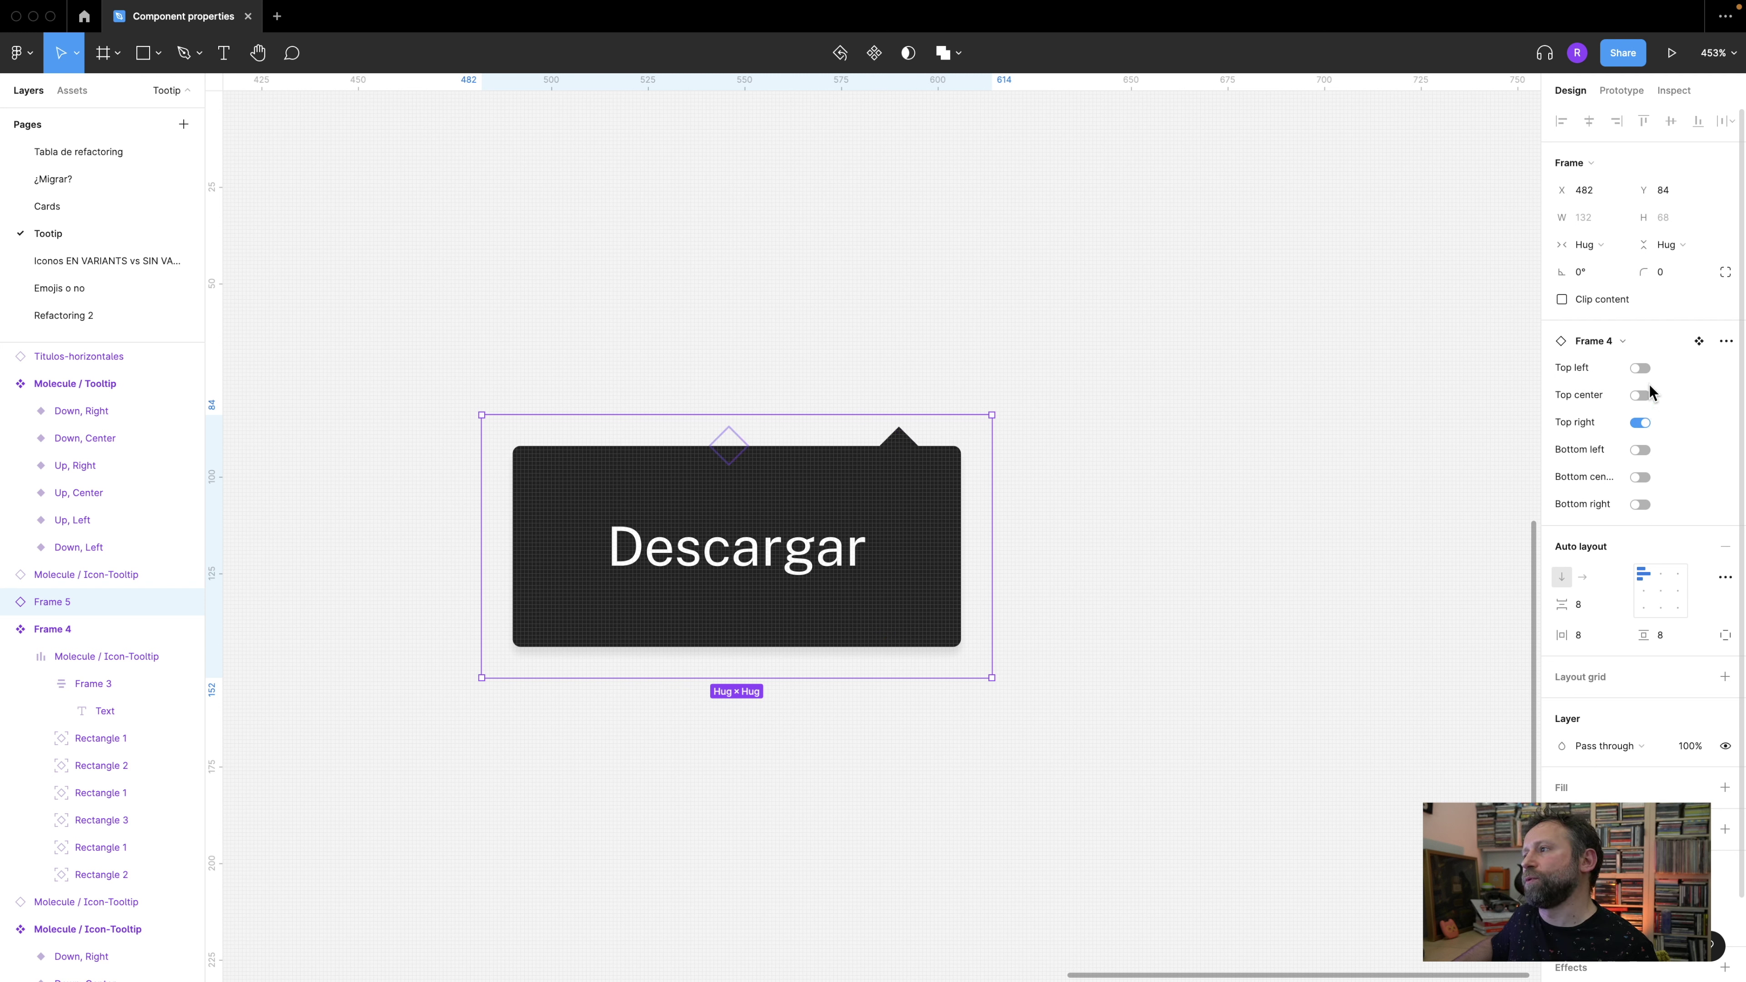
{"action": "left_click", "coordinate": [1640, 369]}
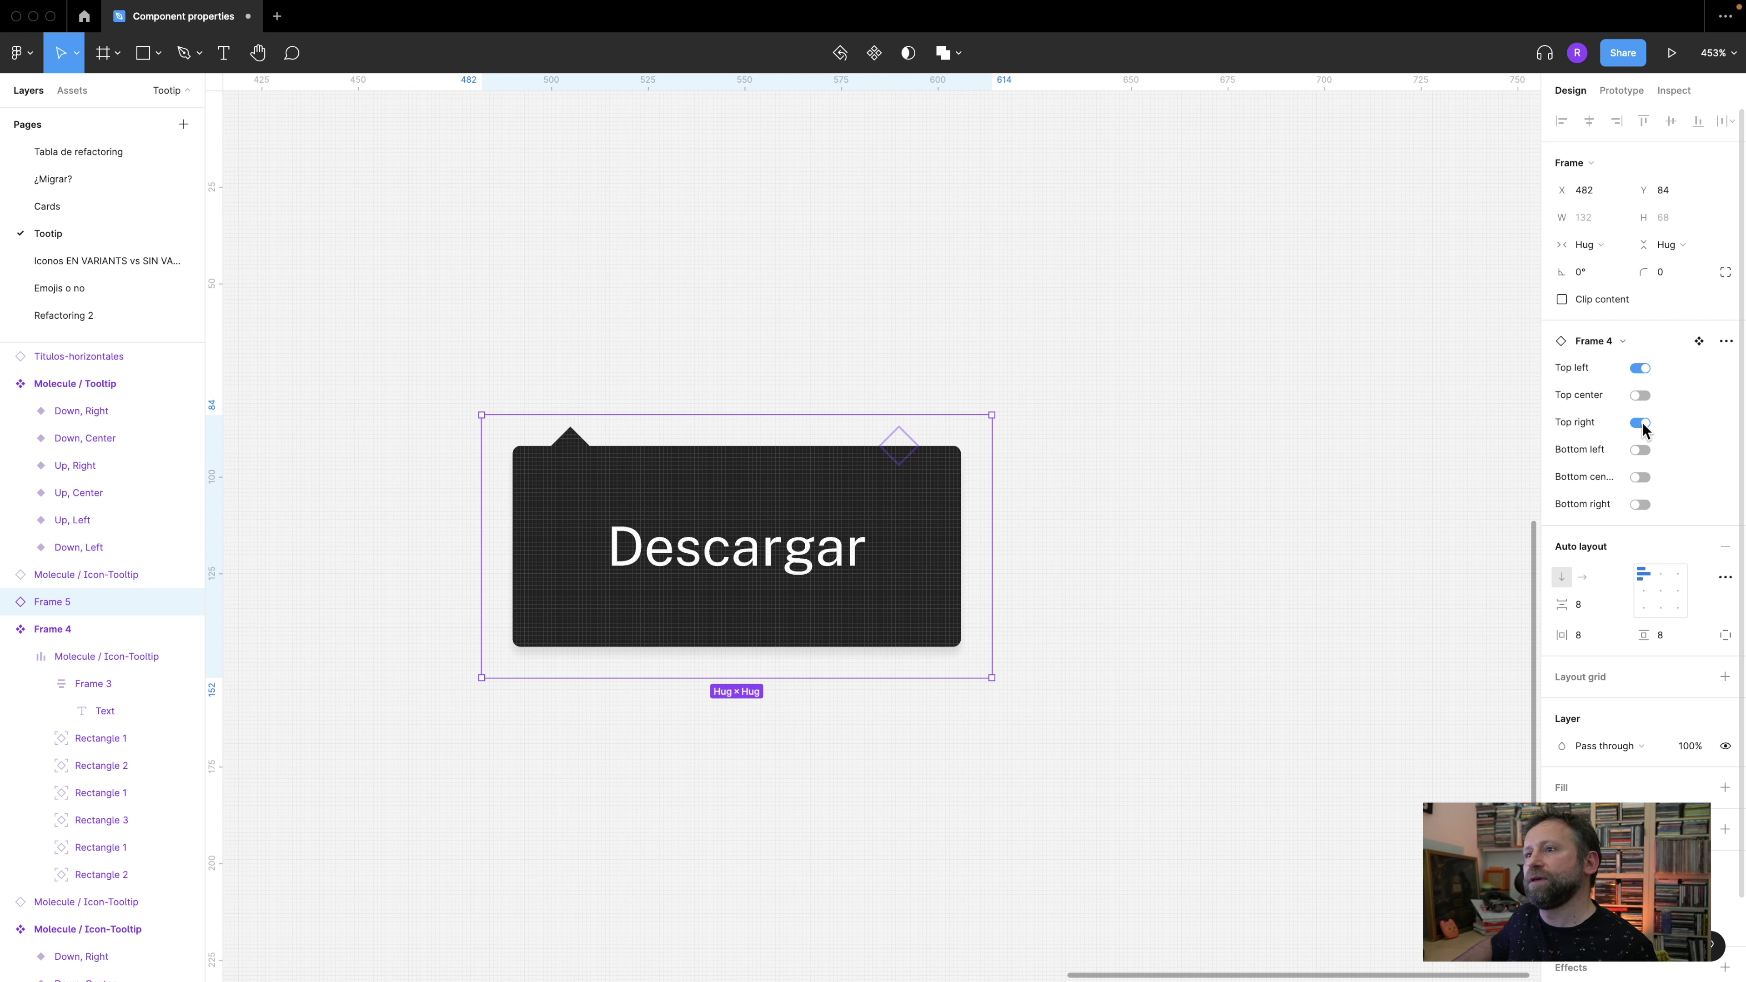
{"action": "left_click", "coordinate": [1056, 664]}
- Review the tooltip instance's six arrow properties, including how they are listed in the developer inspection details
{"action": "scroll", "coordinate": [1055, 664], "scroll_direction": "down", "scroll_amount": 5}
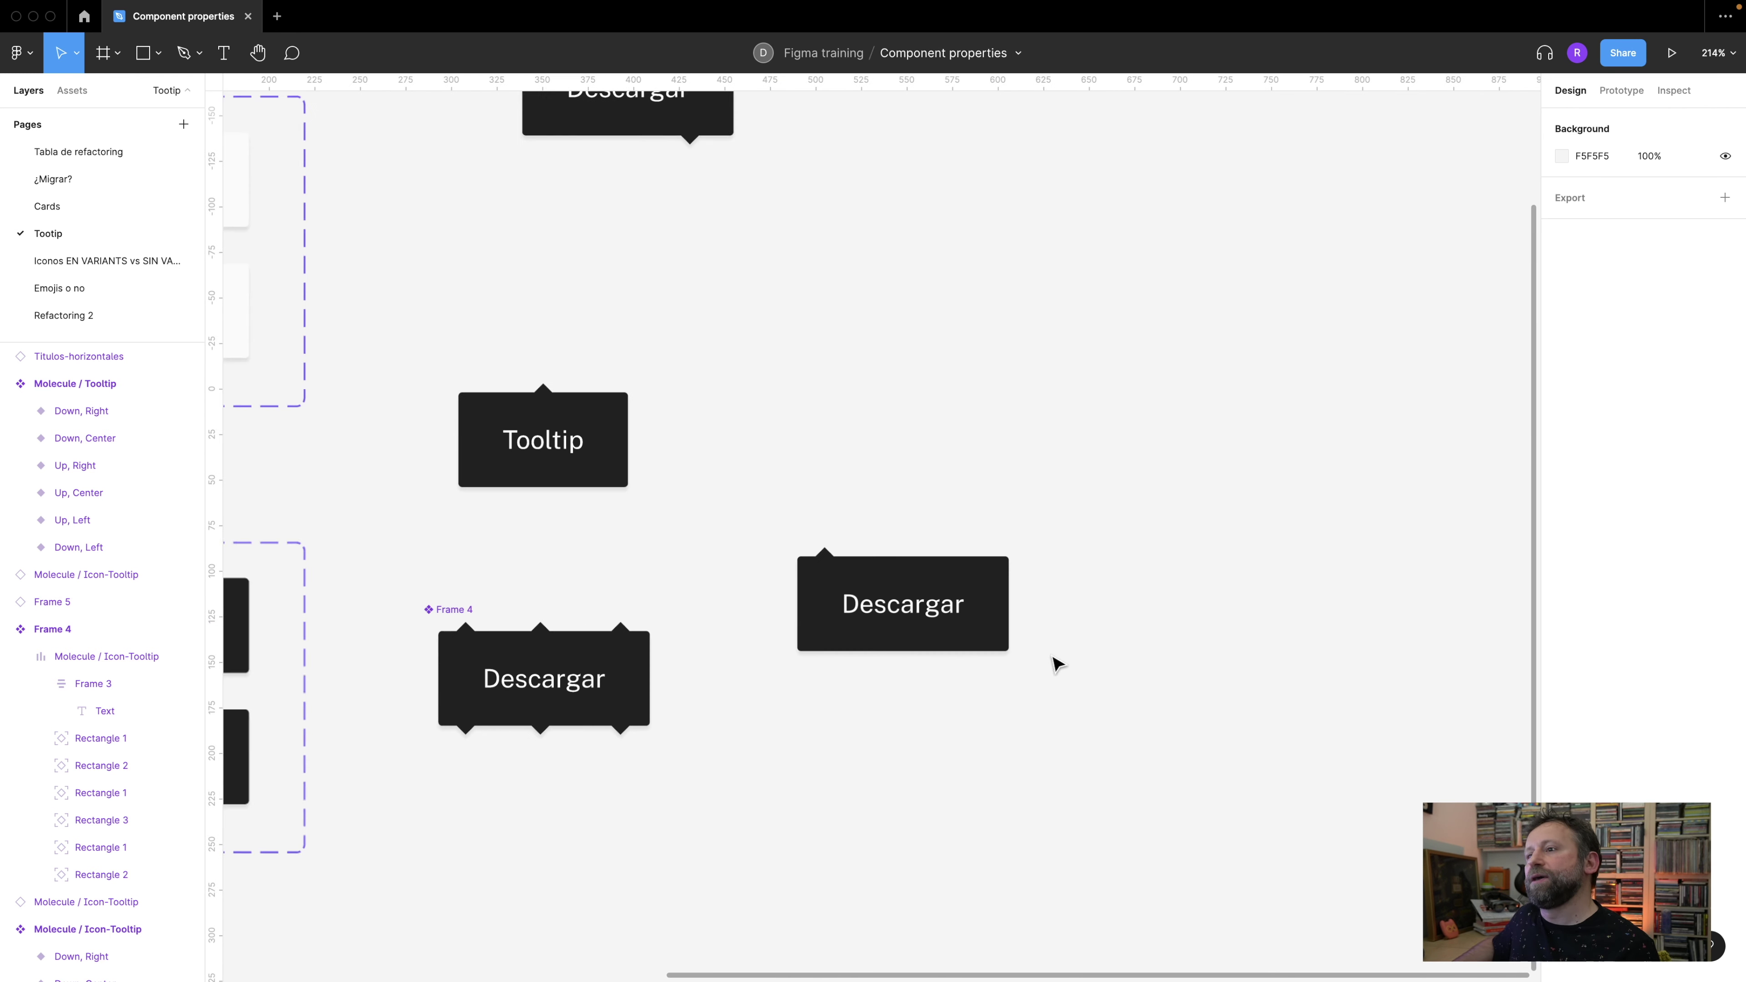
{"action": "scroll", "coordinate": [1056, 663], "scroll_direction": "up", "scroll_amount": 2}
{"action": "left_click", "coordinate": [889, 564]}
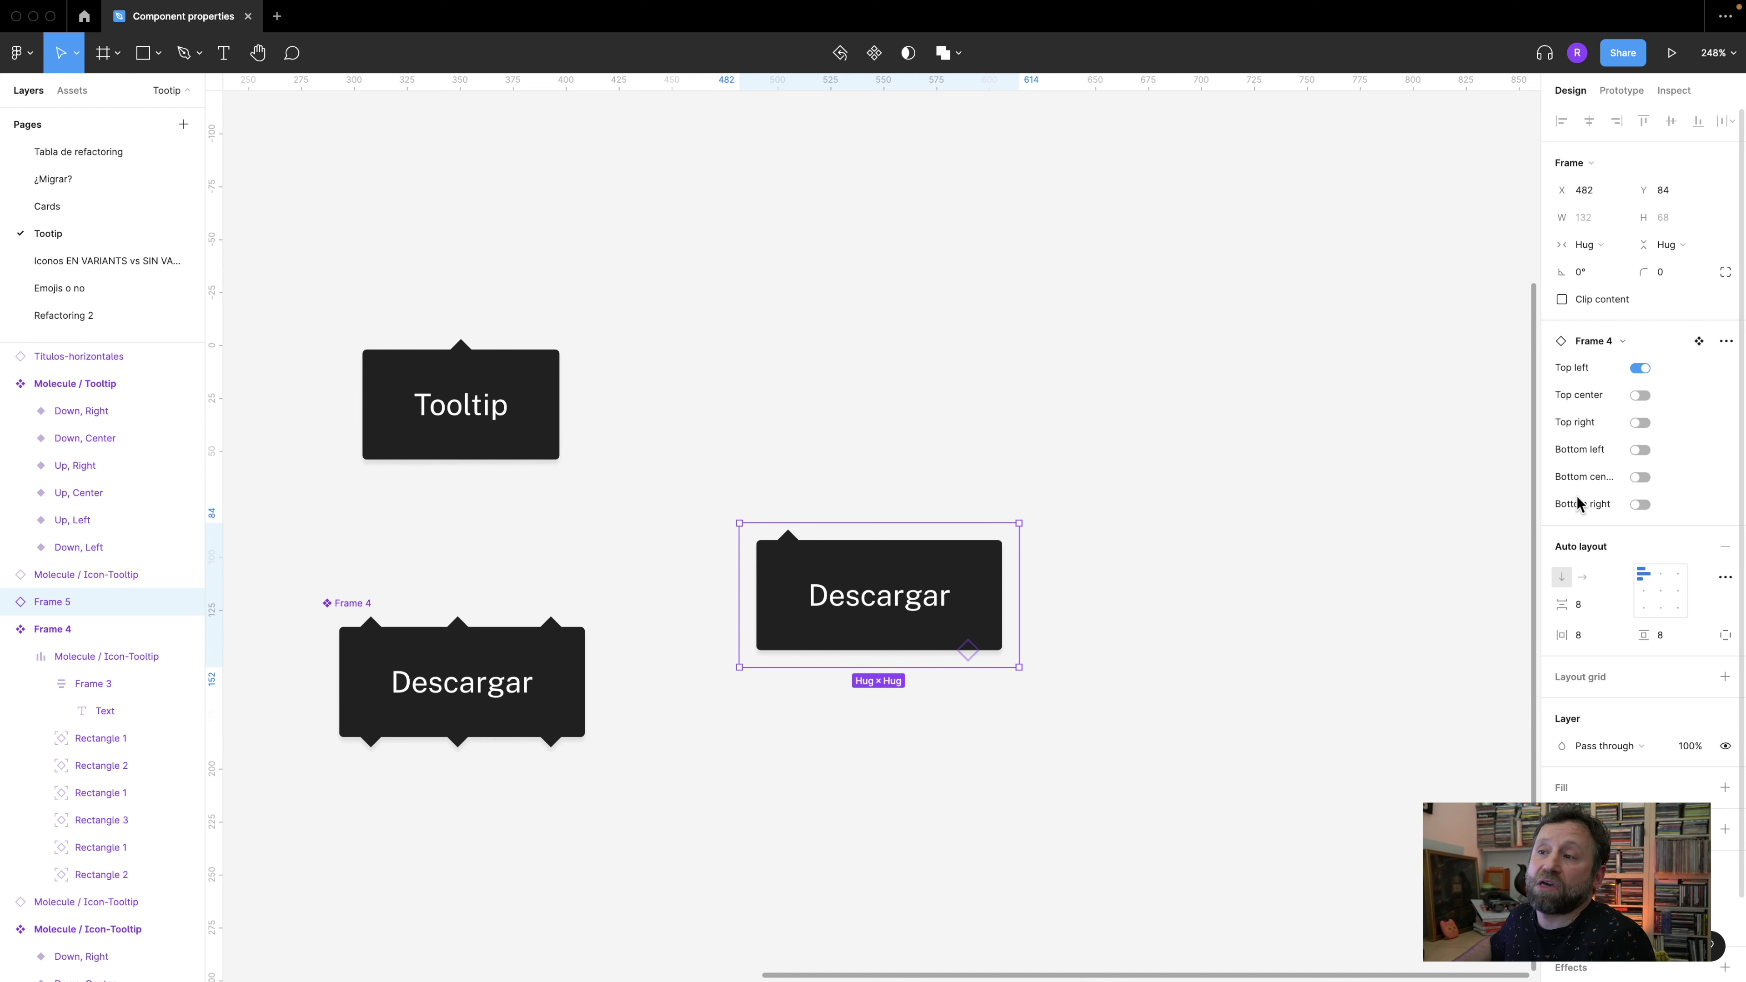
{"action": "left_click", "coordinate": [883, 448]}
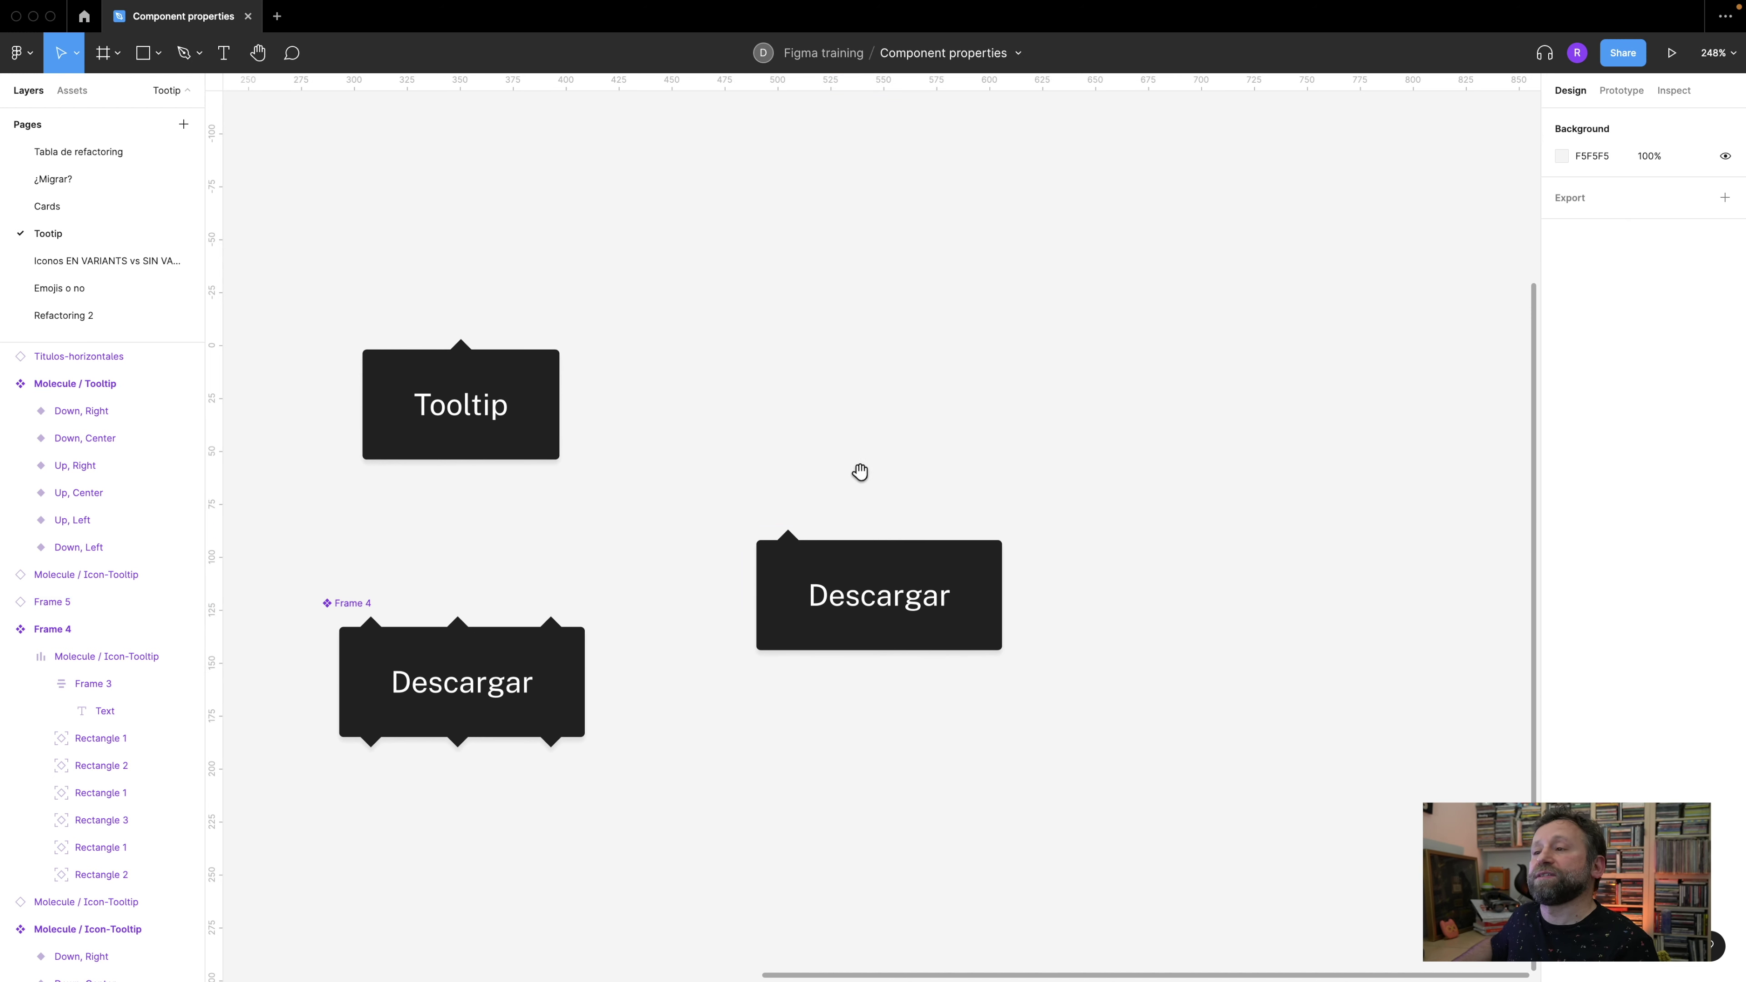
{"action": "left_click", "coordinate": [832, 555]}
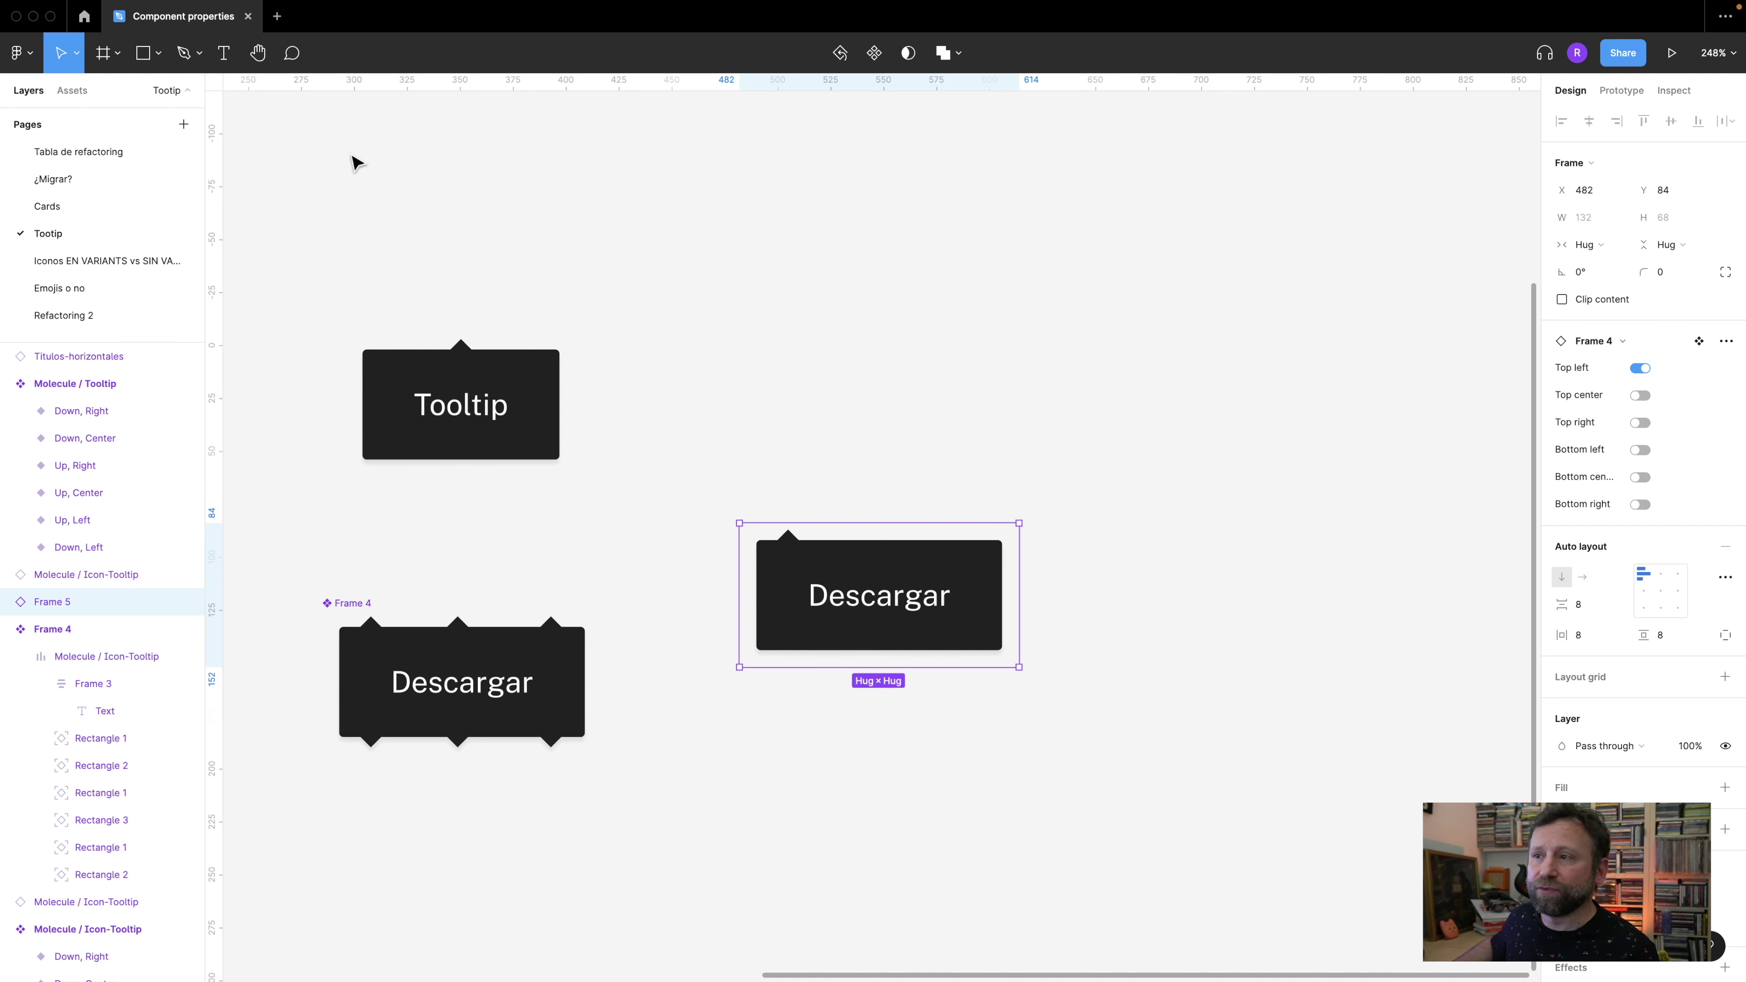
{"action": "left_click", "coordinate": [1673, 90]}
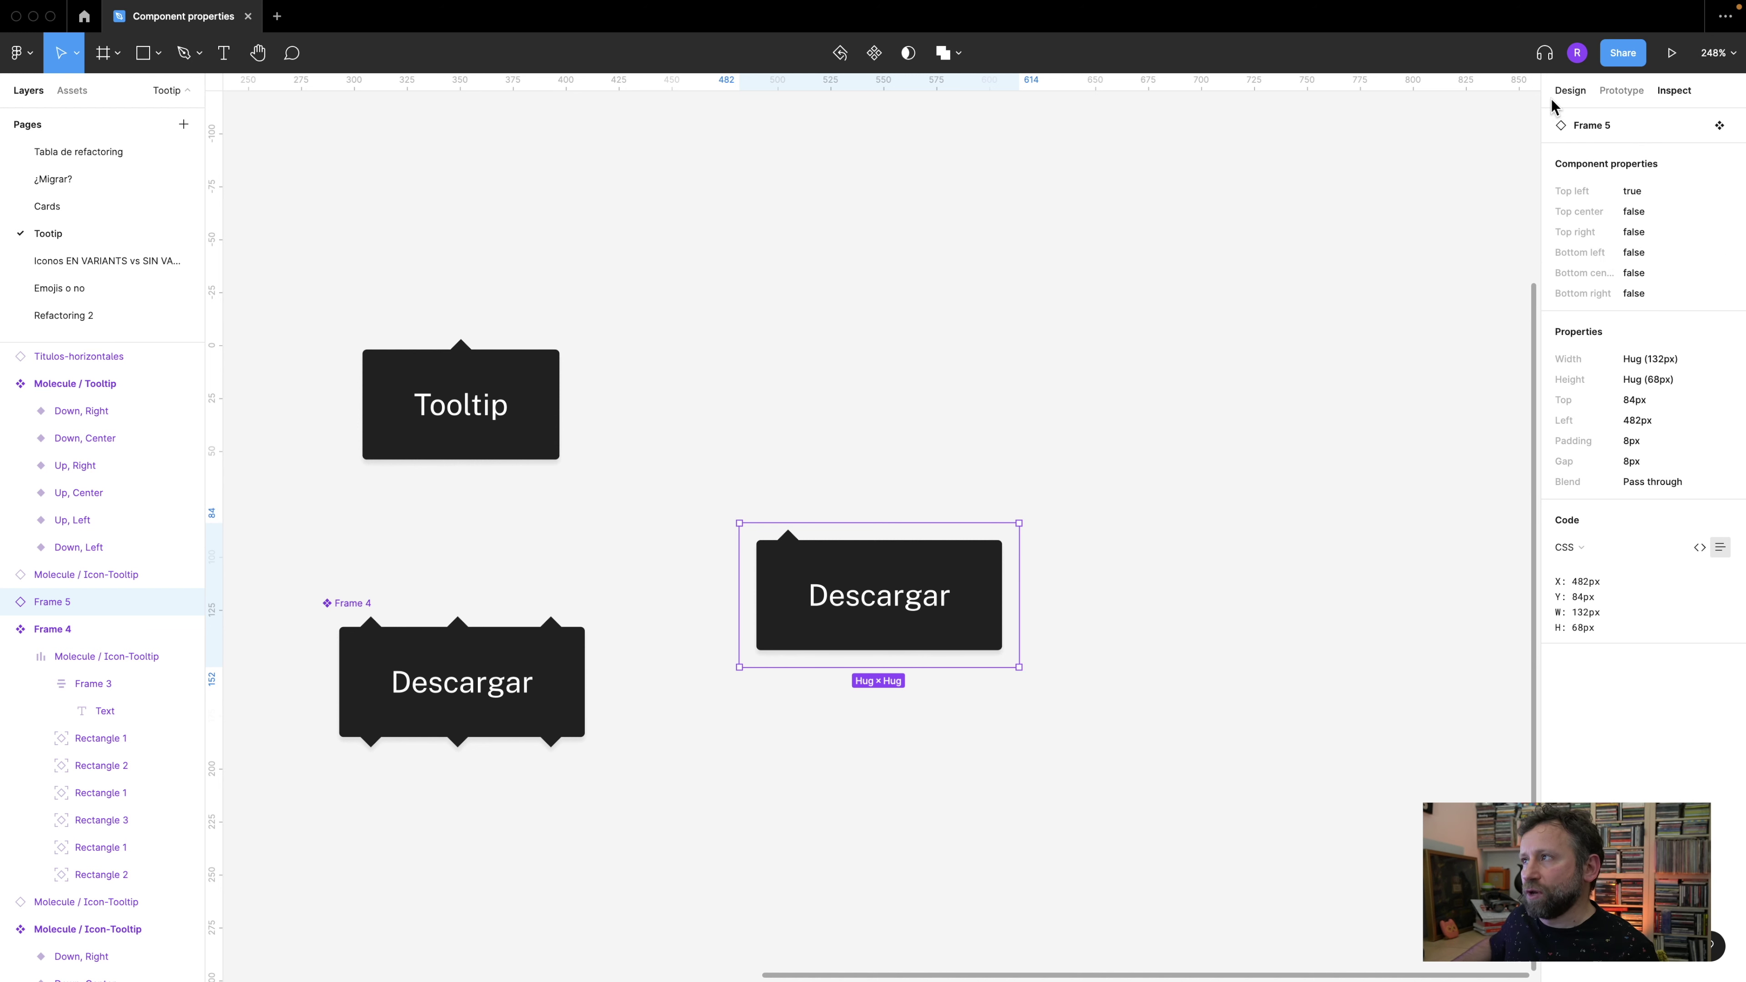
{"action": "left_click", "coordinate": [1570, 90]}
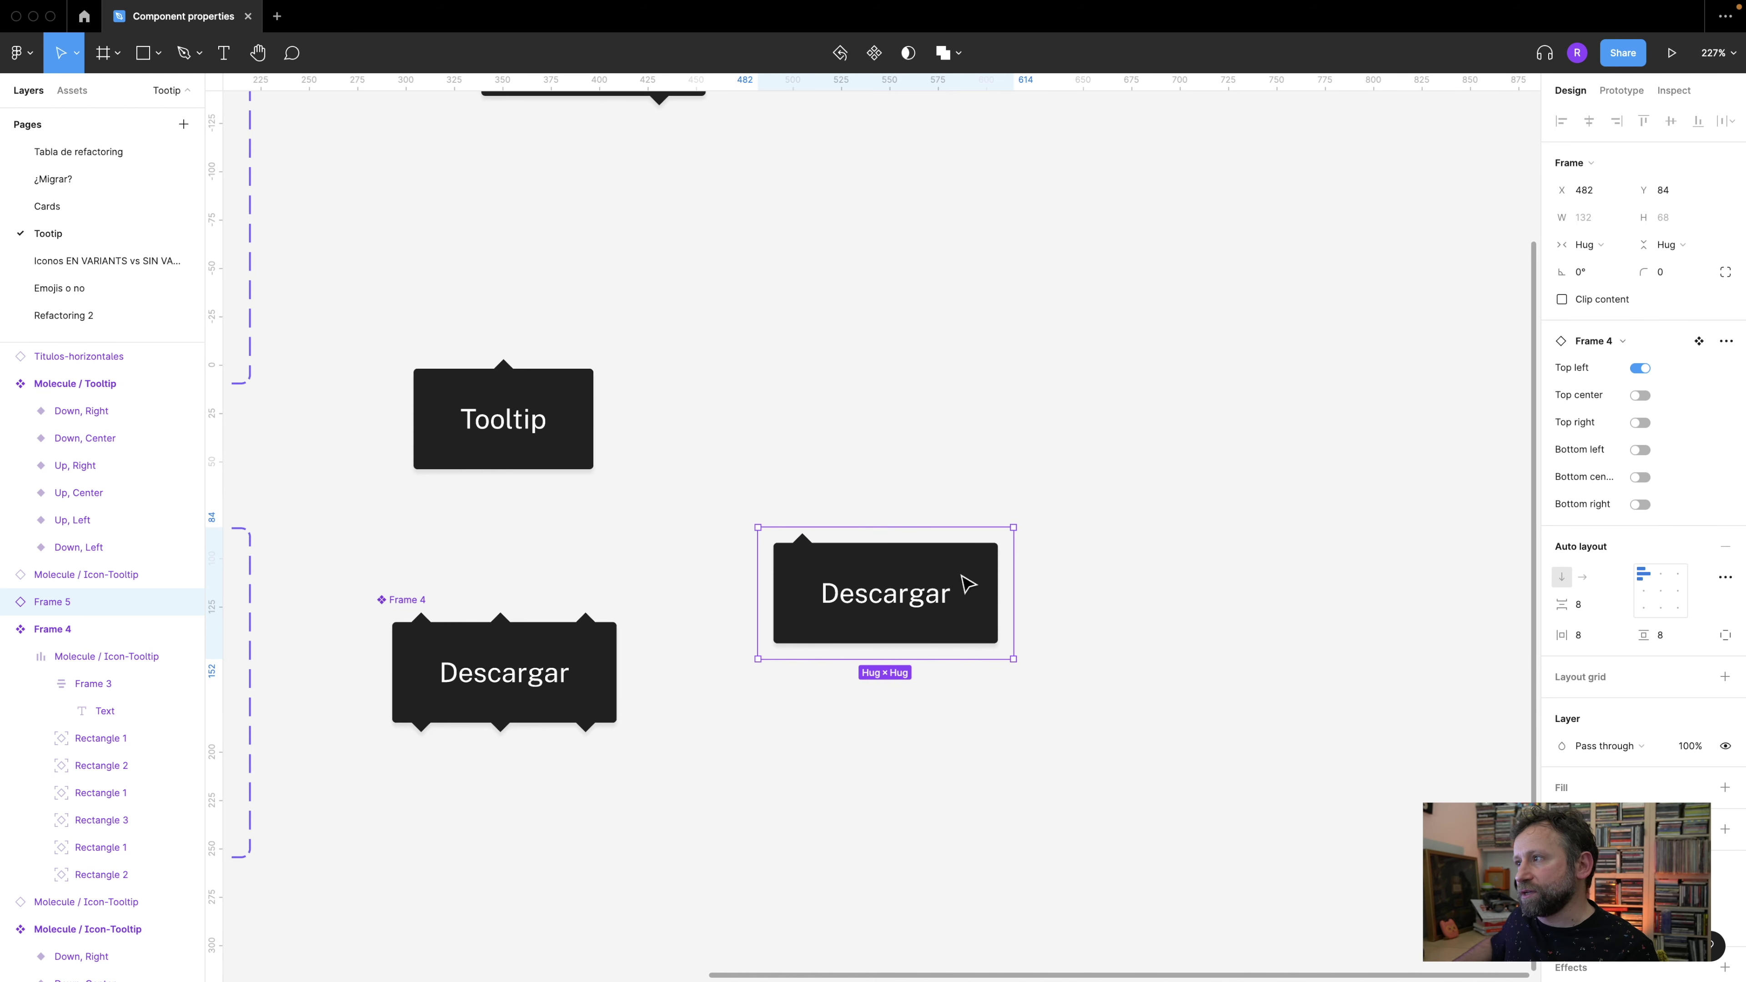
- Compare the Boolean-driven tooltip instance with the Molecule / Tooltip and Molecule / Icon-Tooltip variant sets
{"action": "scroll", "coordinate": [968, 584], "scroll_direction": "down", "scroll_amount": 3}
{"action": "scroll", "coordinate": [968, 583], "scroll_direction": "up", "scroll_amount": 3}
{"action": "scroll", "coordinate": [968, 583], "scroll_direction": "down", "scroll_amount": 3}
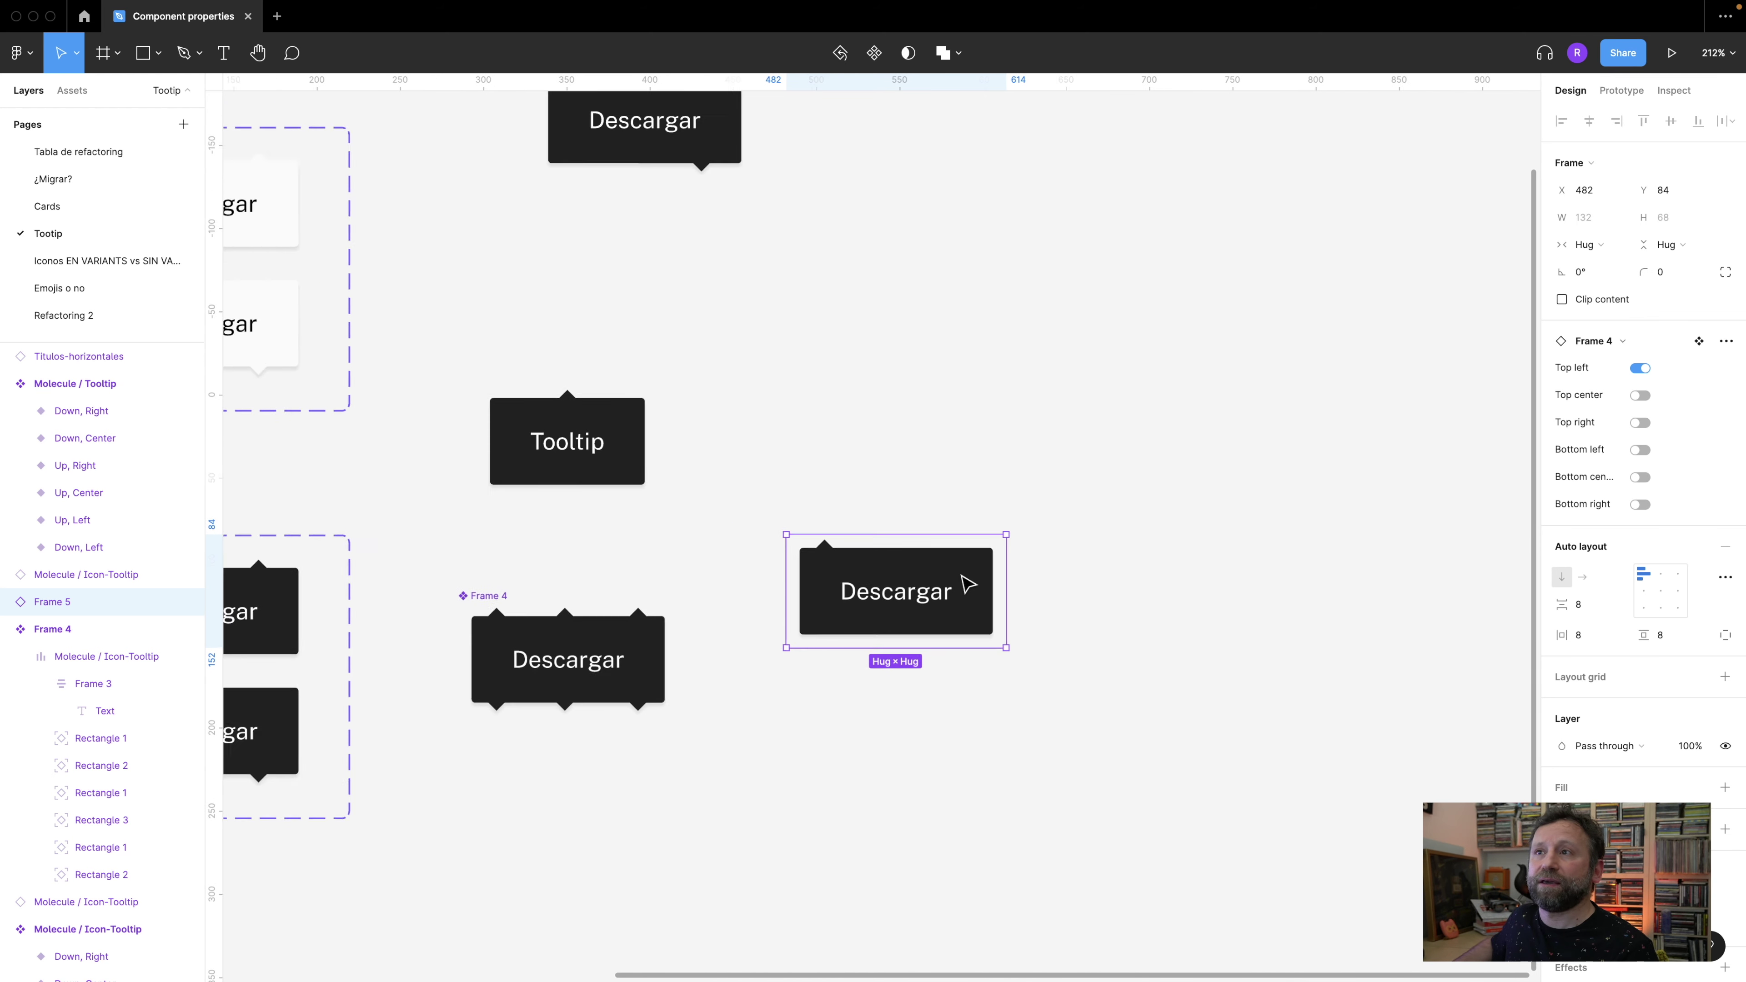
{"action": "scroll", "coordinate": [904, 456], "scroll_direction": "left", "scroll_amount": 10}
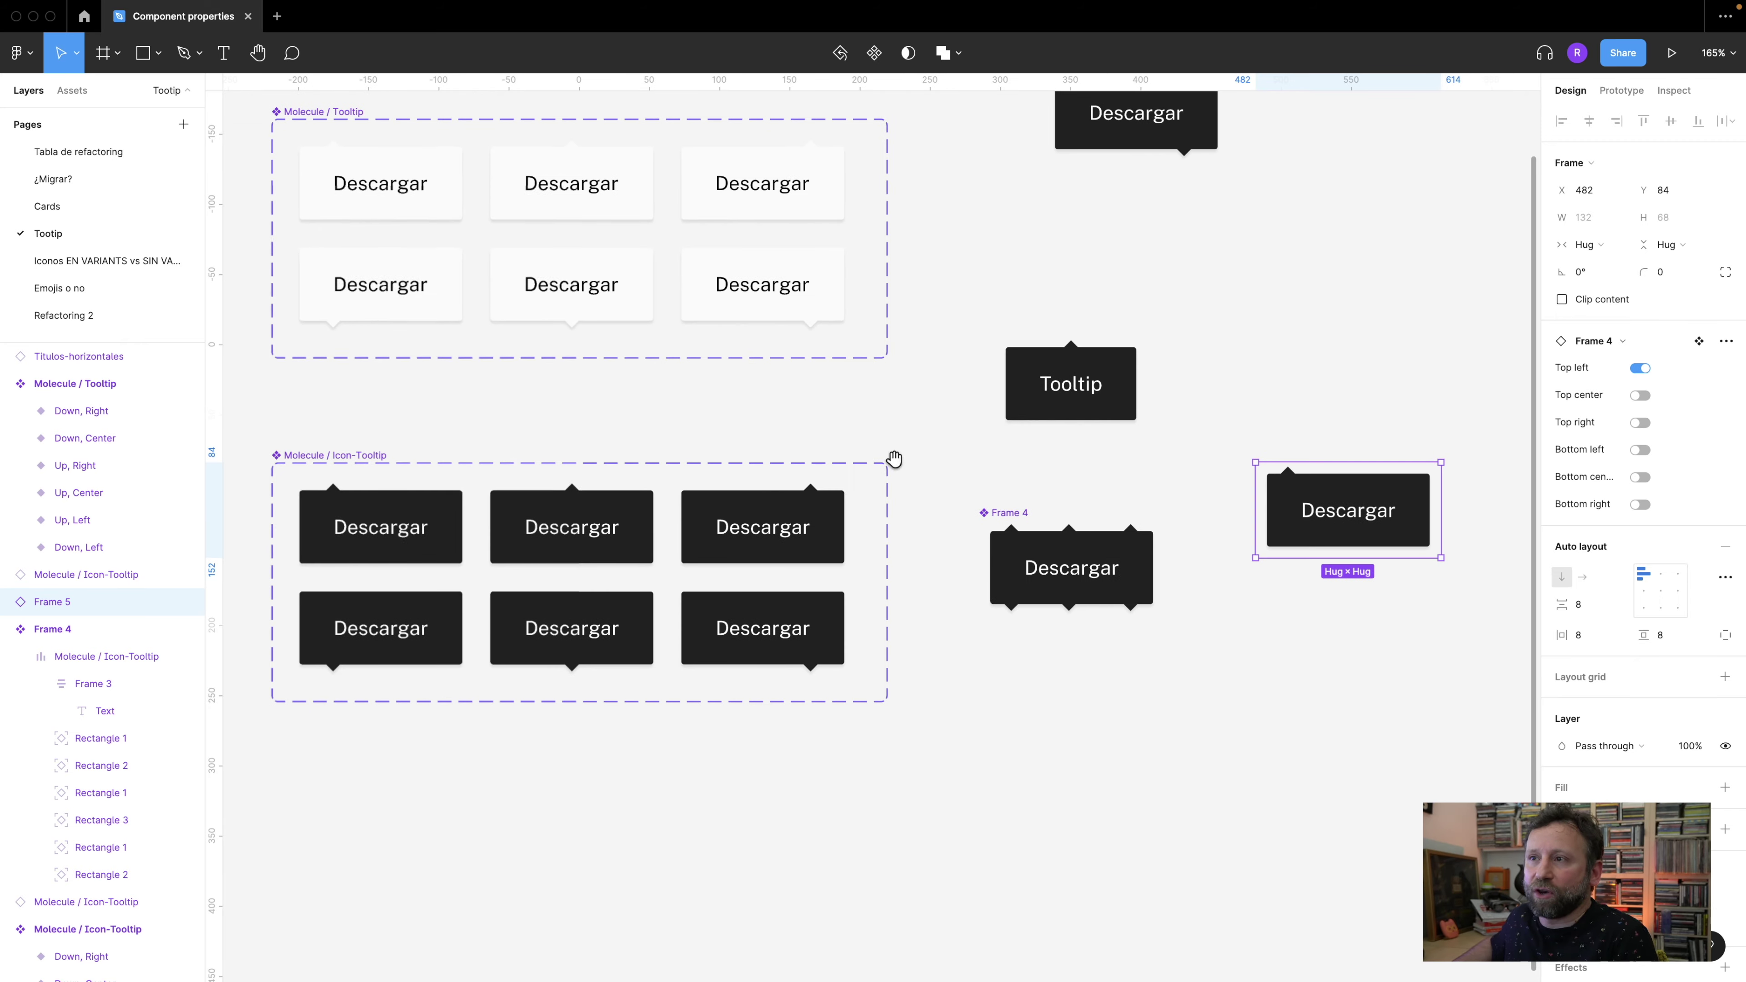
{"action": "scroll", "coordinate": [942, 519], "scroll_direction": "up", "scroll_amount": 3}
{"action": "scroll", "coordinate": [961, 550], "scroll_direction": "up", "scroll_amount": 2}
{"action": "scroll", "coordinate": [961, 550], "scroll_direction": "down", "scroll_amount": 4}
{"action": "scroll", "coordinate": [1133, 434], "scroll_direction": "right", "scroll_amount": 10}
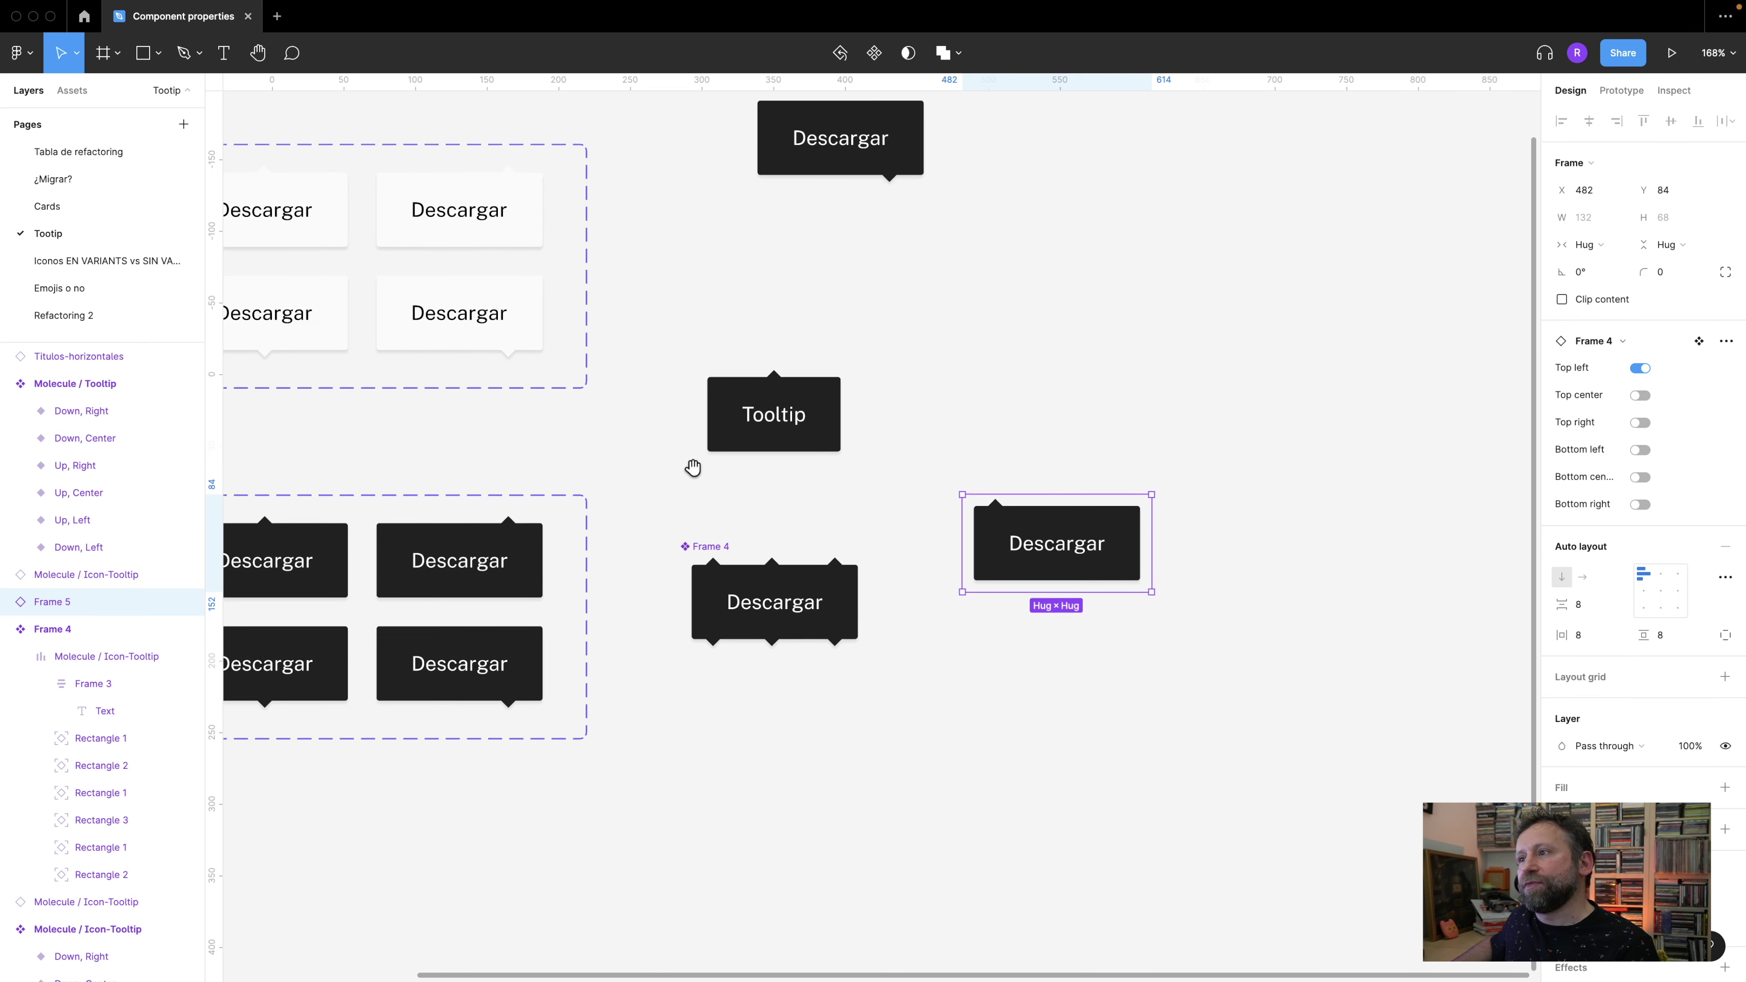
{"action": "scroll", "coordinate": [1075, 397], "scroll_direction": "down", "scroll_amount": 2}
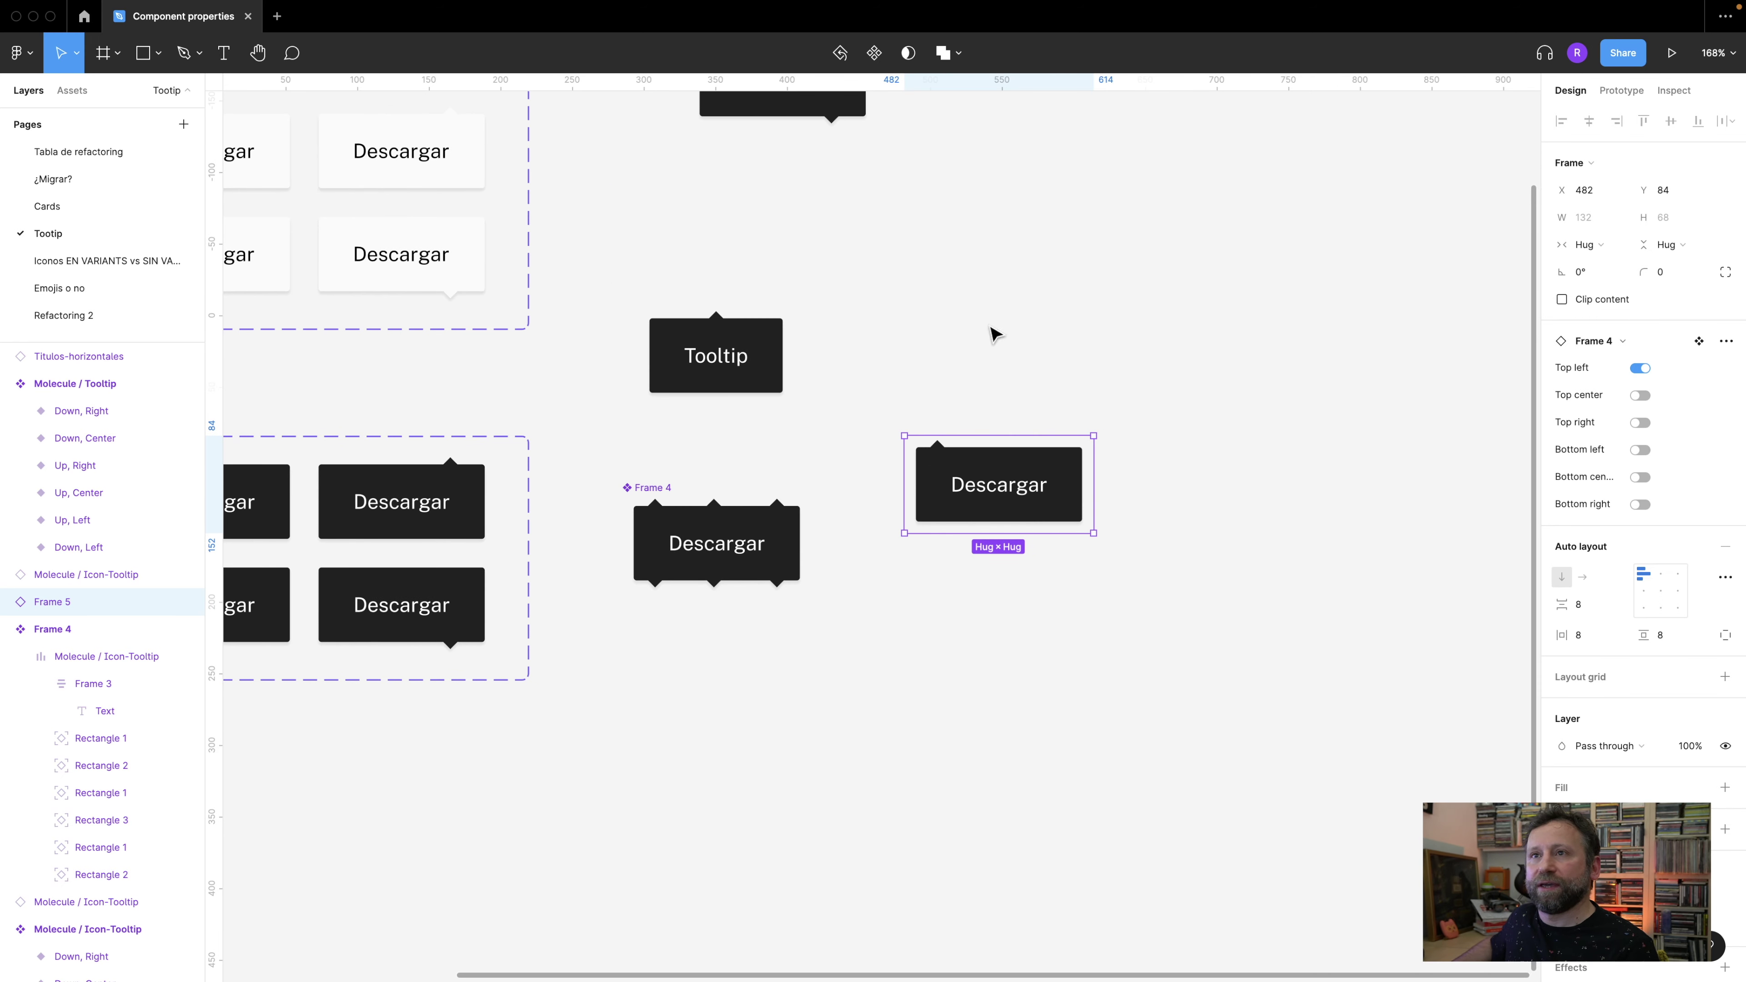
- Go to the page "Iconos EN VARIANTS vs SIN VARIANTS" and examine the shop and house icon sets beside the COMPRAR button
{"action": "scroll", "coordinate": [1005, 340], "scroll_direction": "left", "scroll_amount": 5}
{"action": "scroll", "coordinate": [1005, 339], "scroll_direction": "down", "scroll_amount": 1}
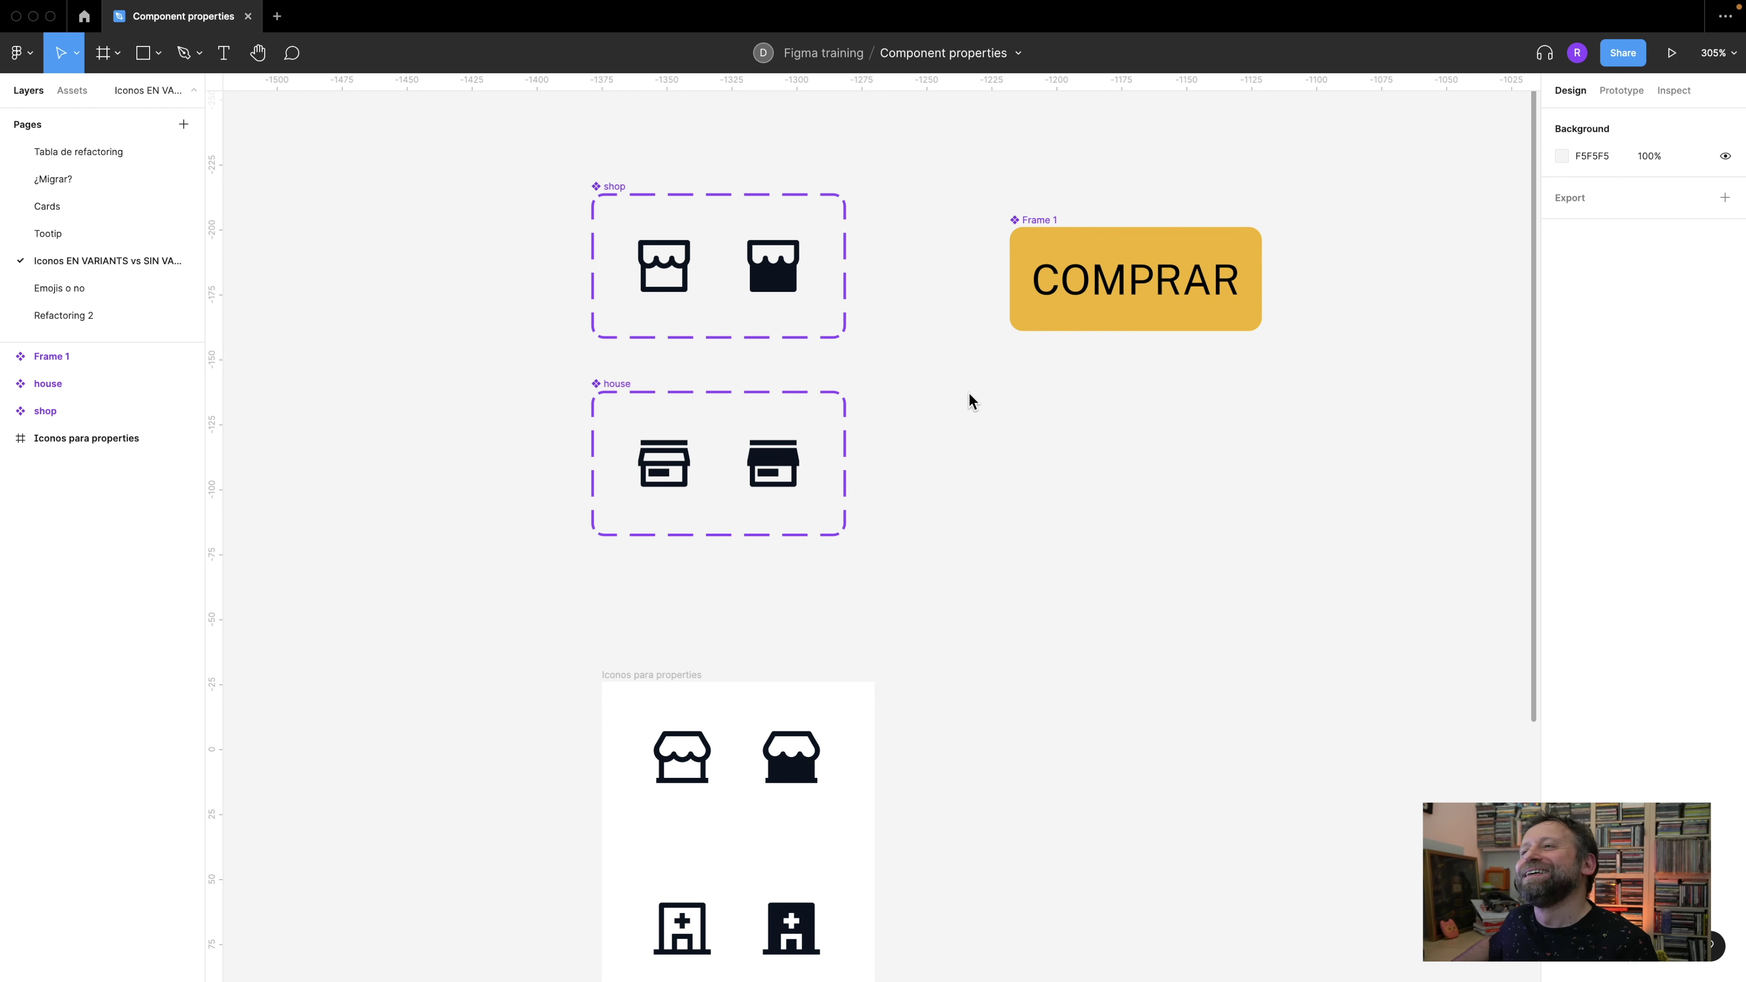
{"action": "scroll", "coordinate": [974, 421], "scroll_direction": "right", "scroll_amount": 2}
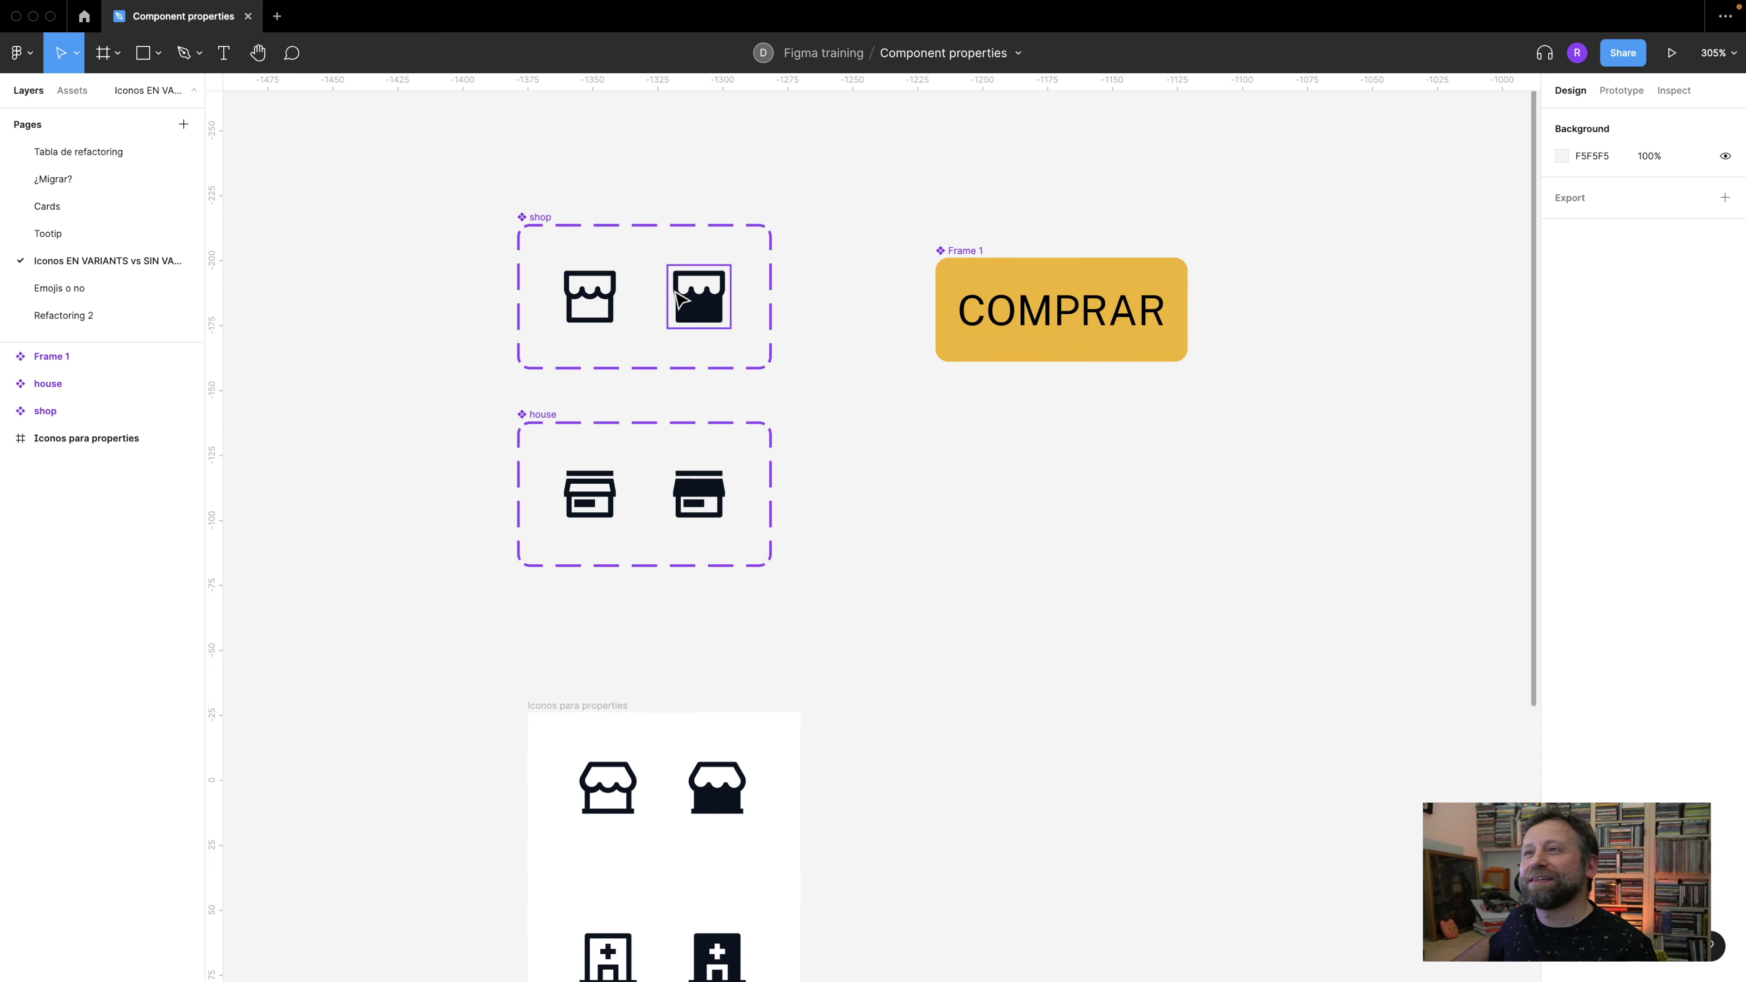
{"action": "scroll", "coordinate": [679, 294], "scroll_direction": "up", "scroll_amount": 1}
{"action": "scroll", "coordinate": [680, 294], "scroll_direction": "up", "scroll_amount": 2}
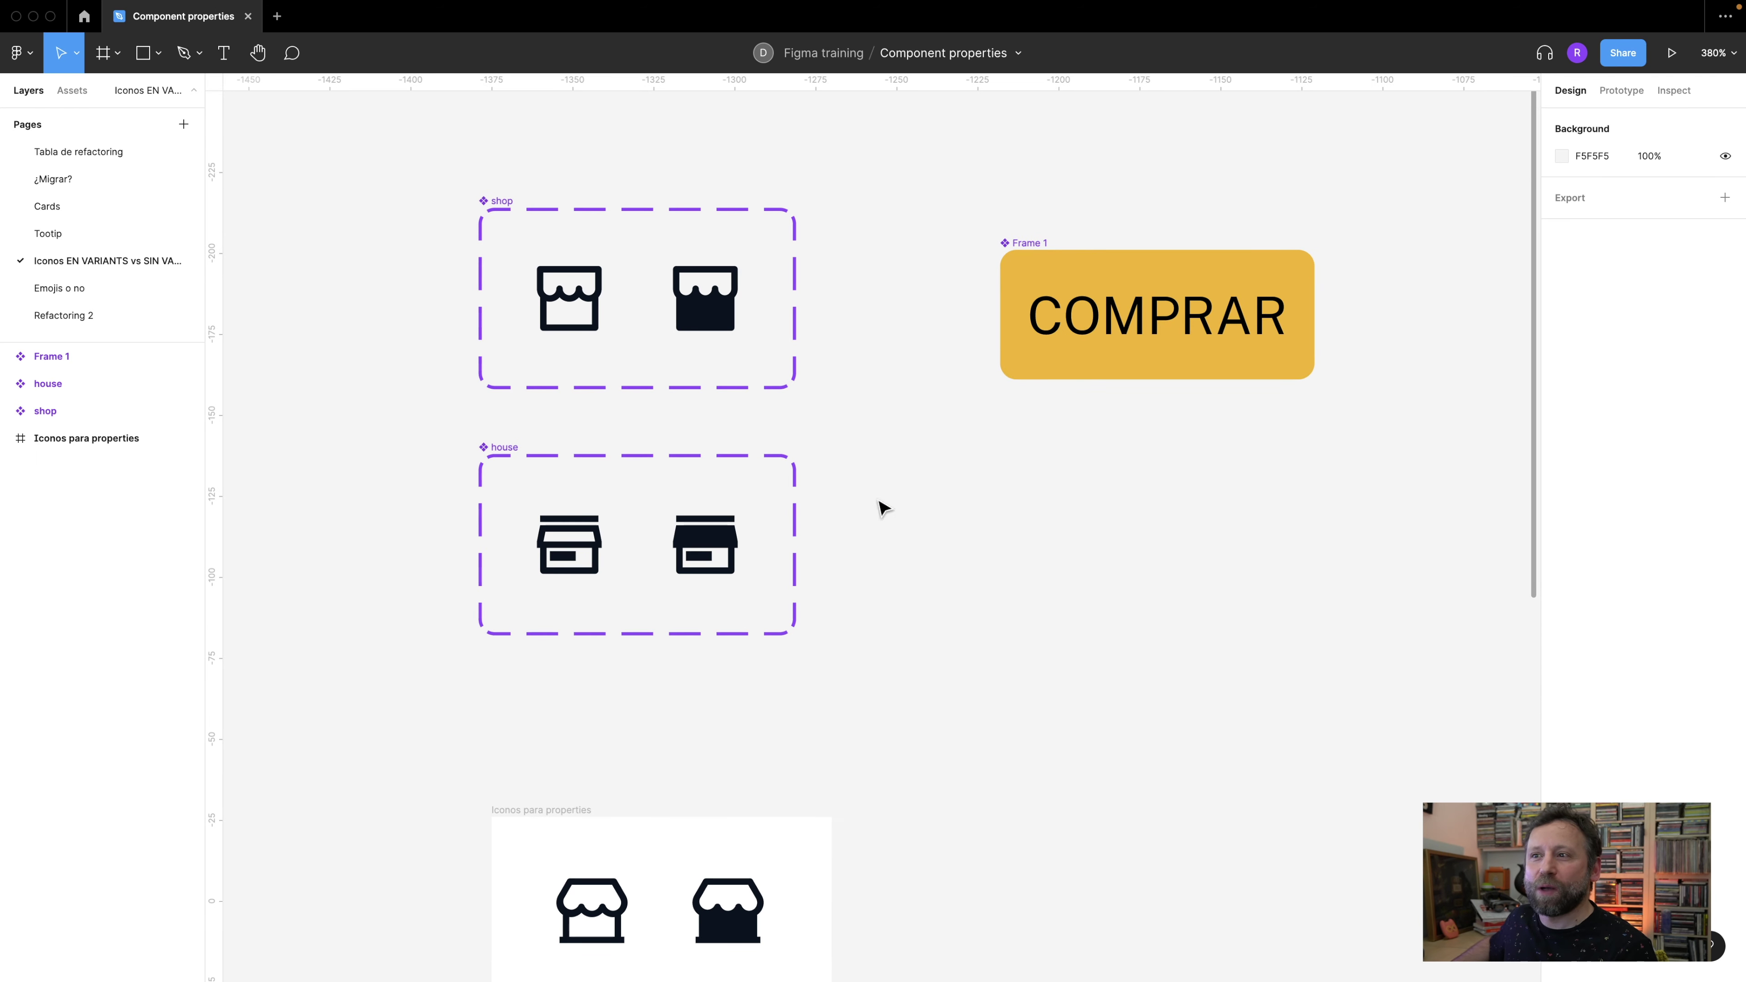
{"action": "scroll", "coordinate": [756, 426], "scroll_direction": "down", "scroll_amount": 3}
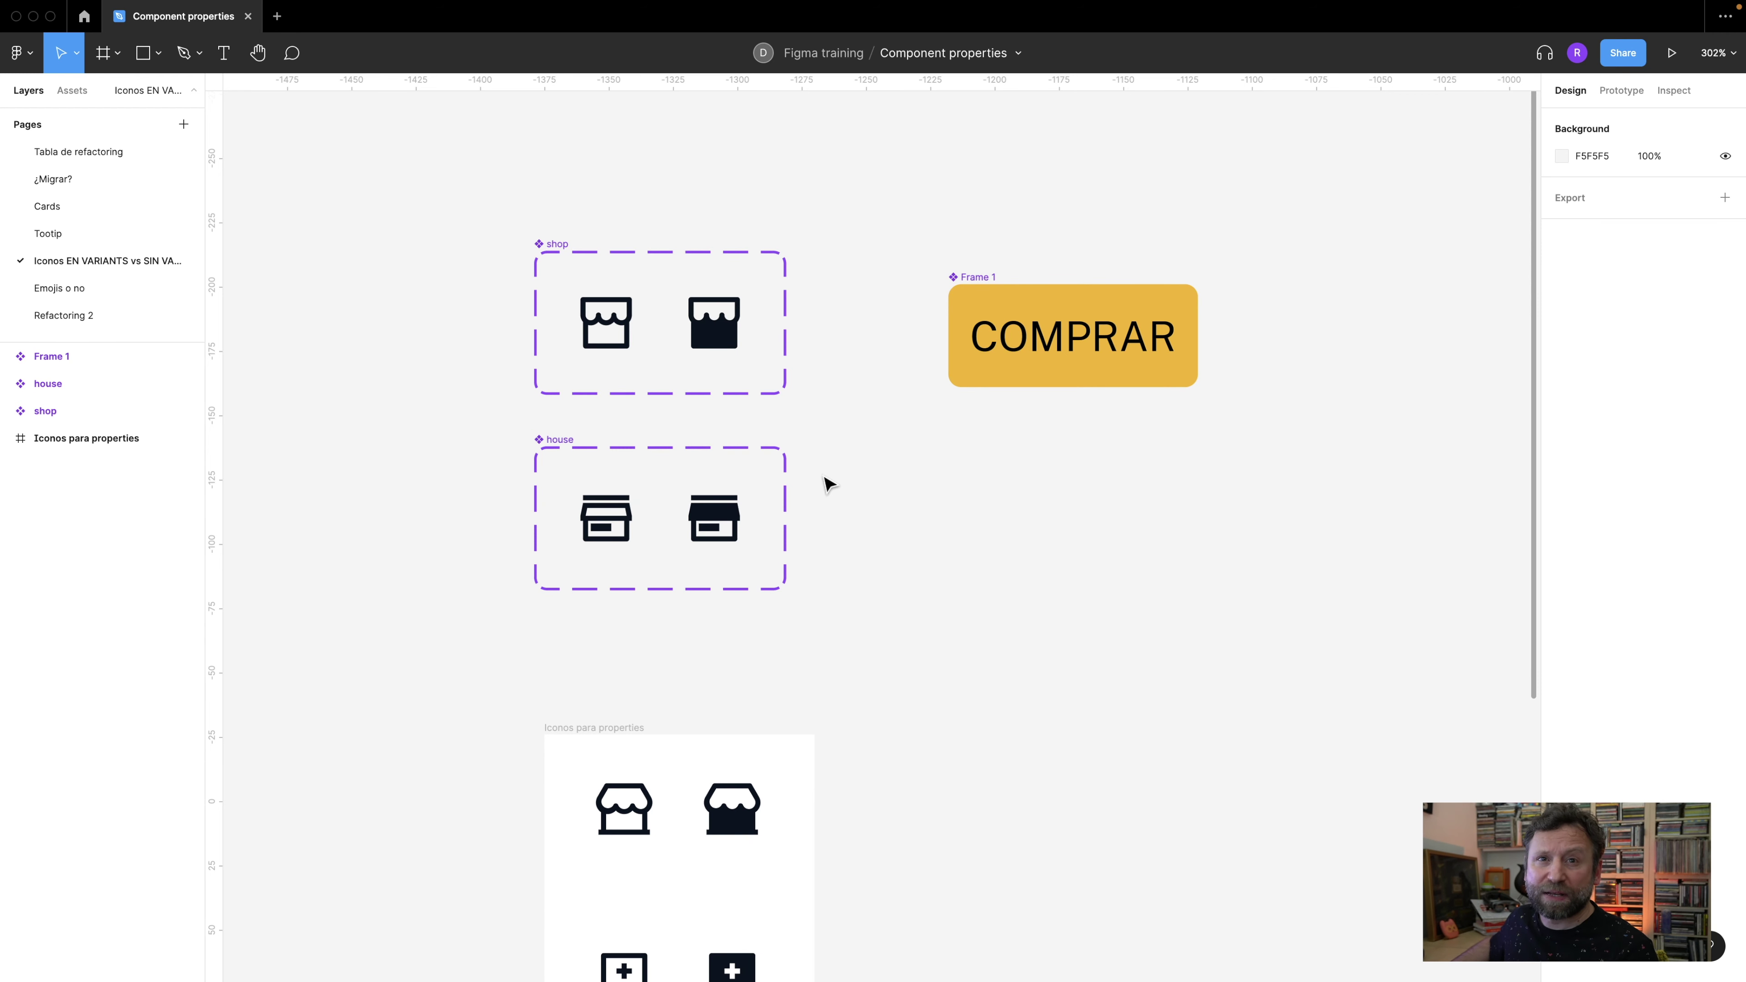
{"action": "left_click_drag", "start_coordinate": [1015, 418], "coordinate": [886, 447]}
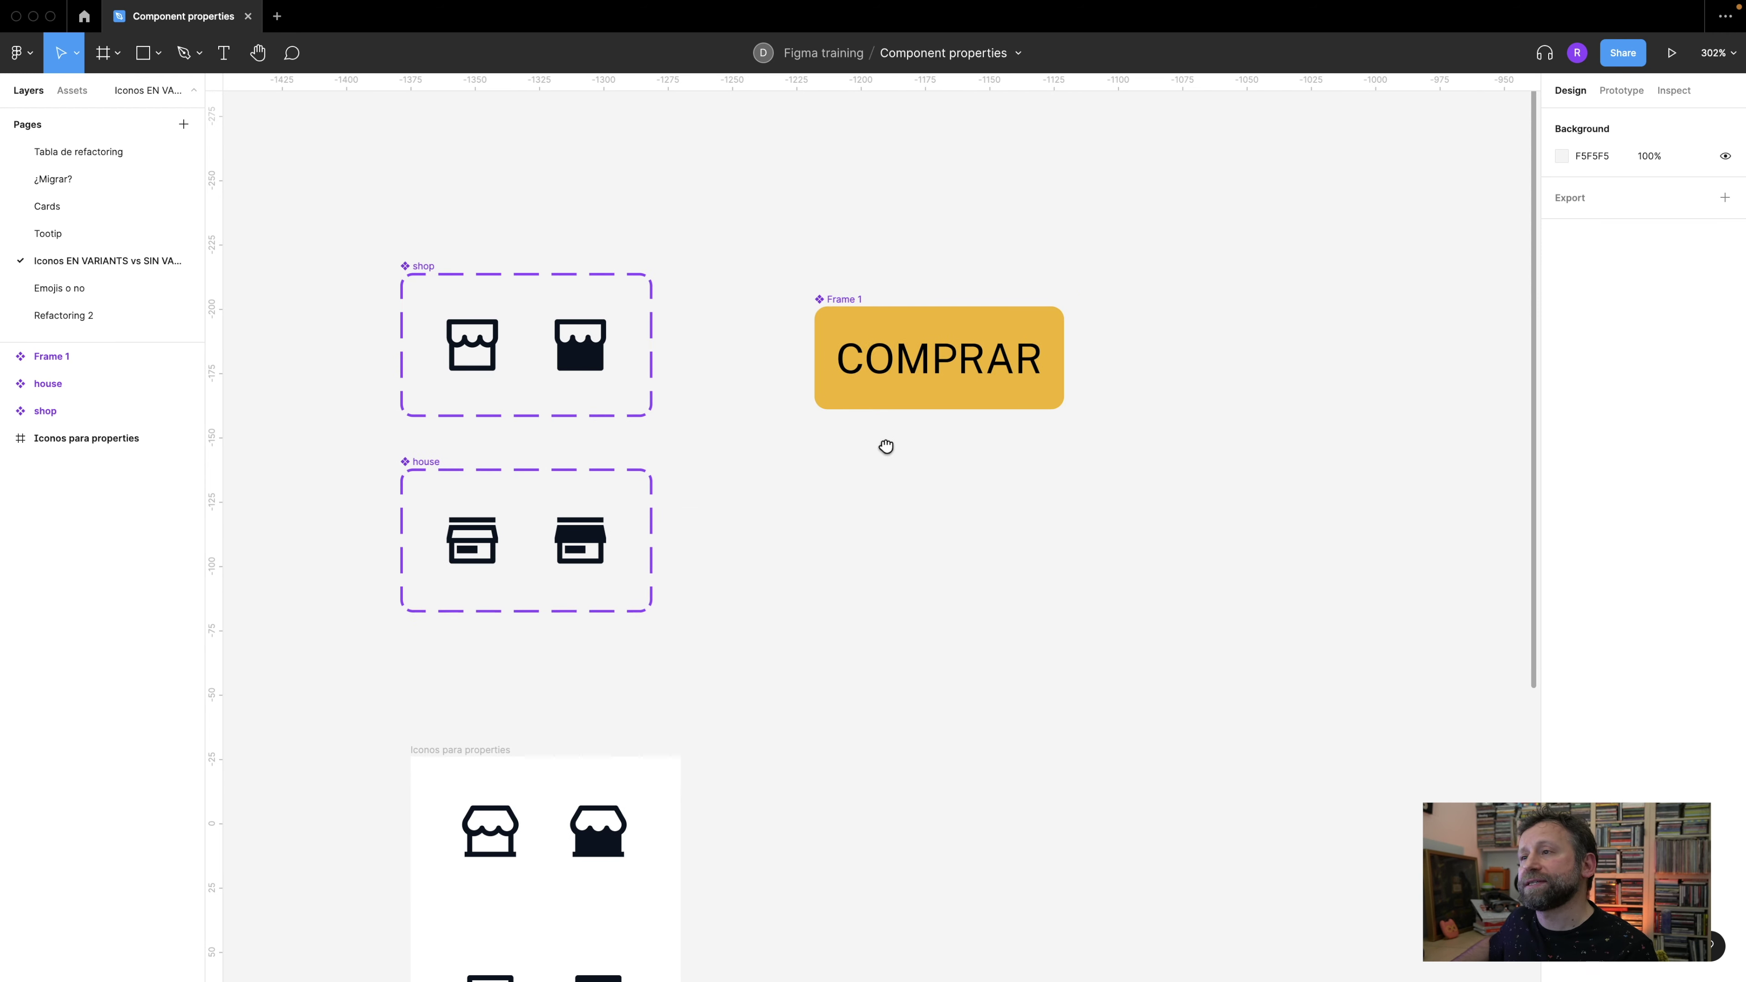
- Move the COMPRAR button component up to Y -206 and display the local components of "Iconos EN VARIANTS vs SIN VARIANTS" in the assets
{"action": "left_click", "coordinate": [850, 305]}
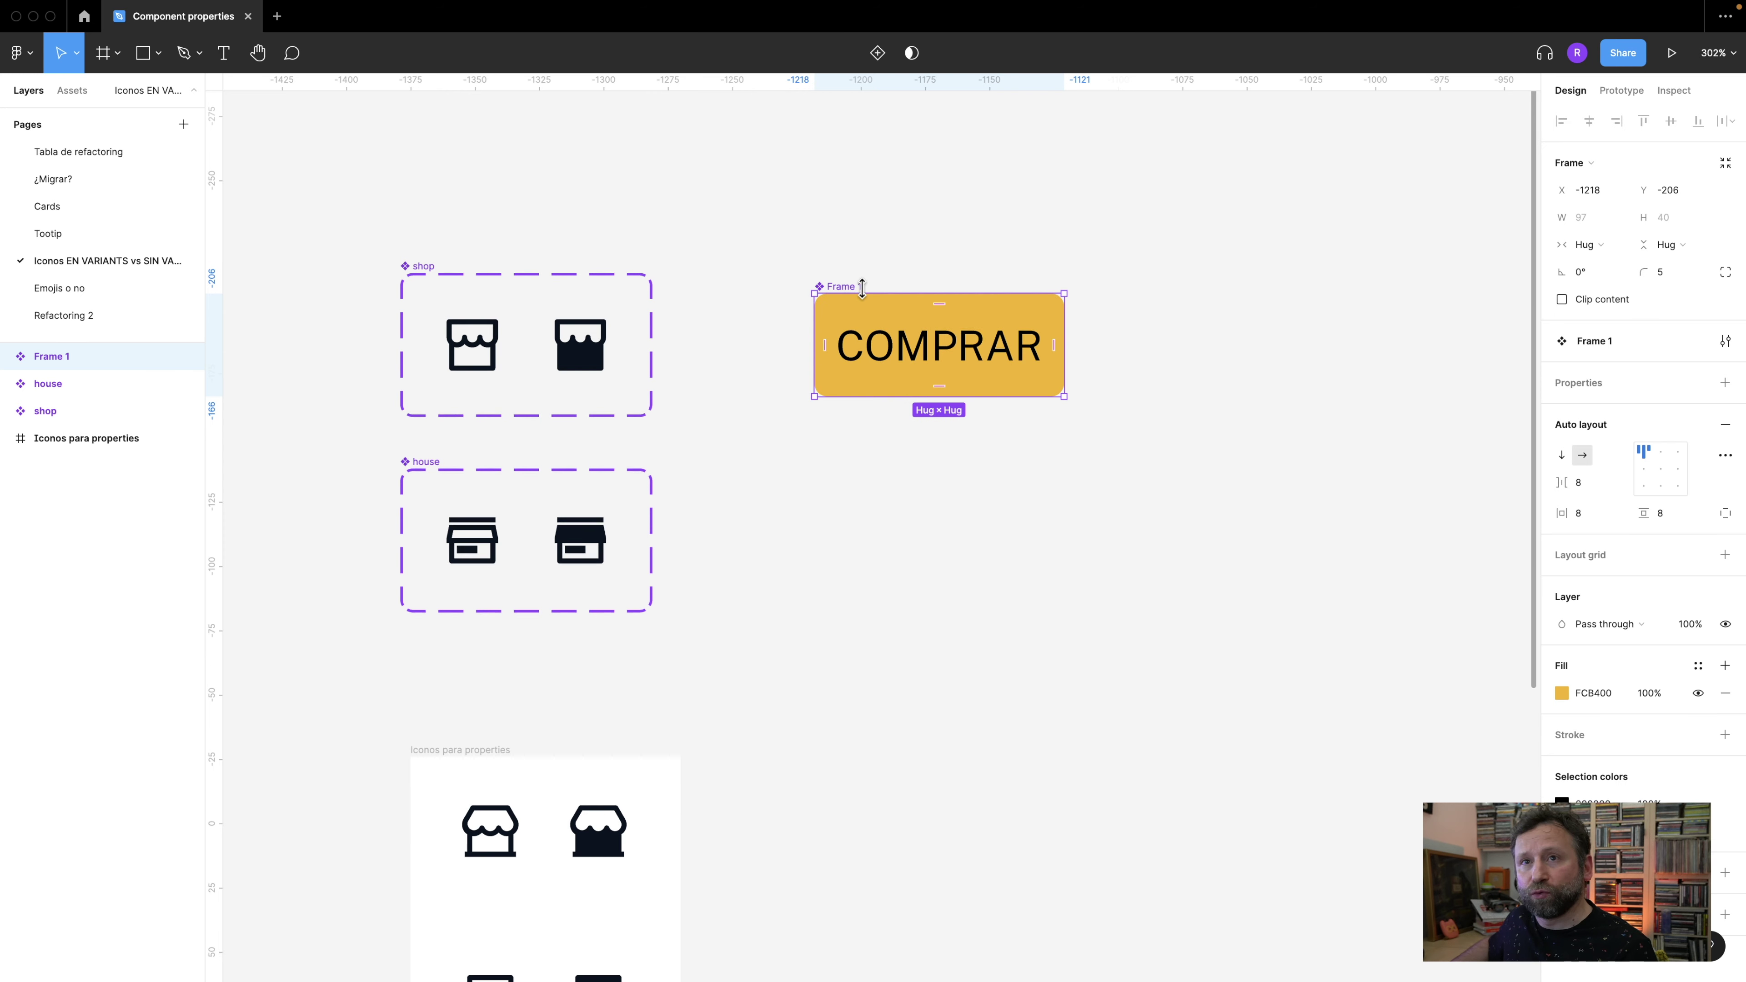
{"action": "scroll", "coordinate": [862, 378], "scroll_direction": "up", "scroll_amount": 2}
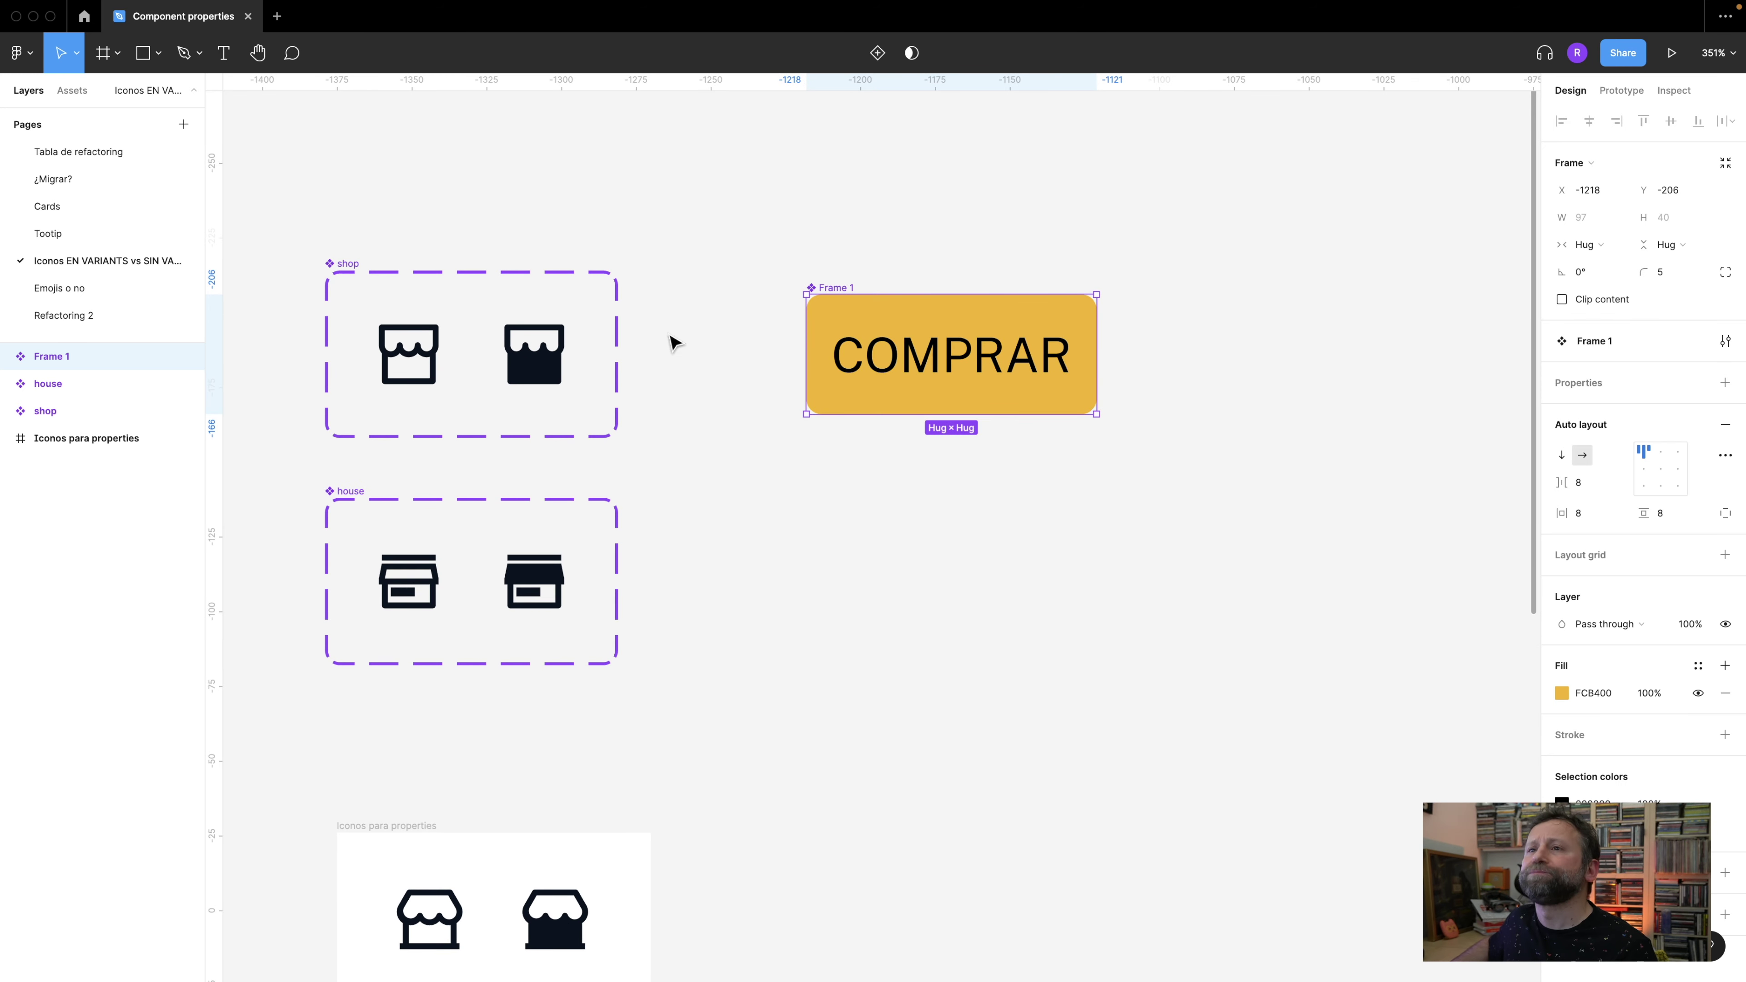
{"action": "left_click", "coordinate": [74, 92]}
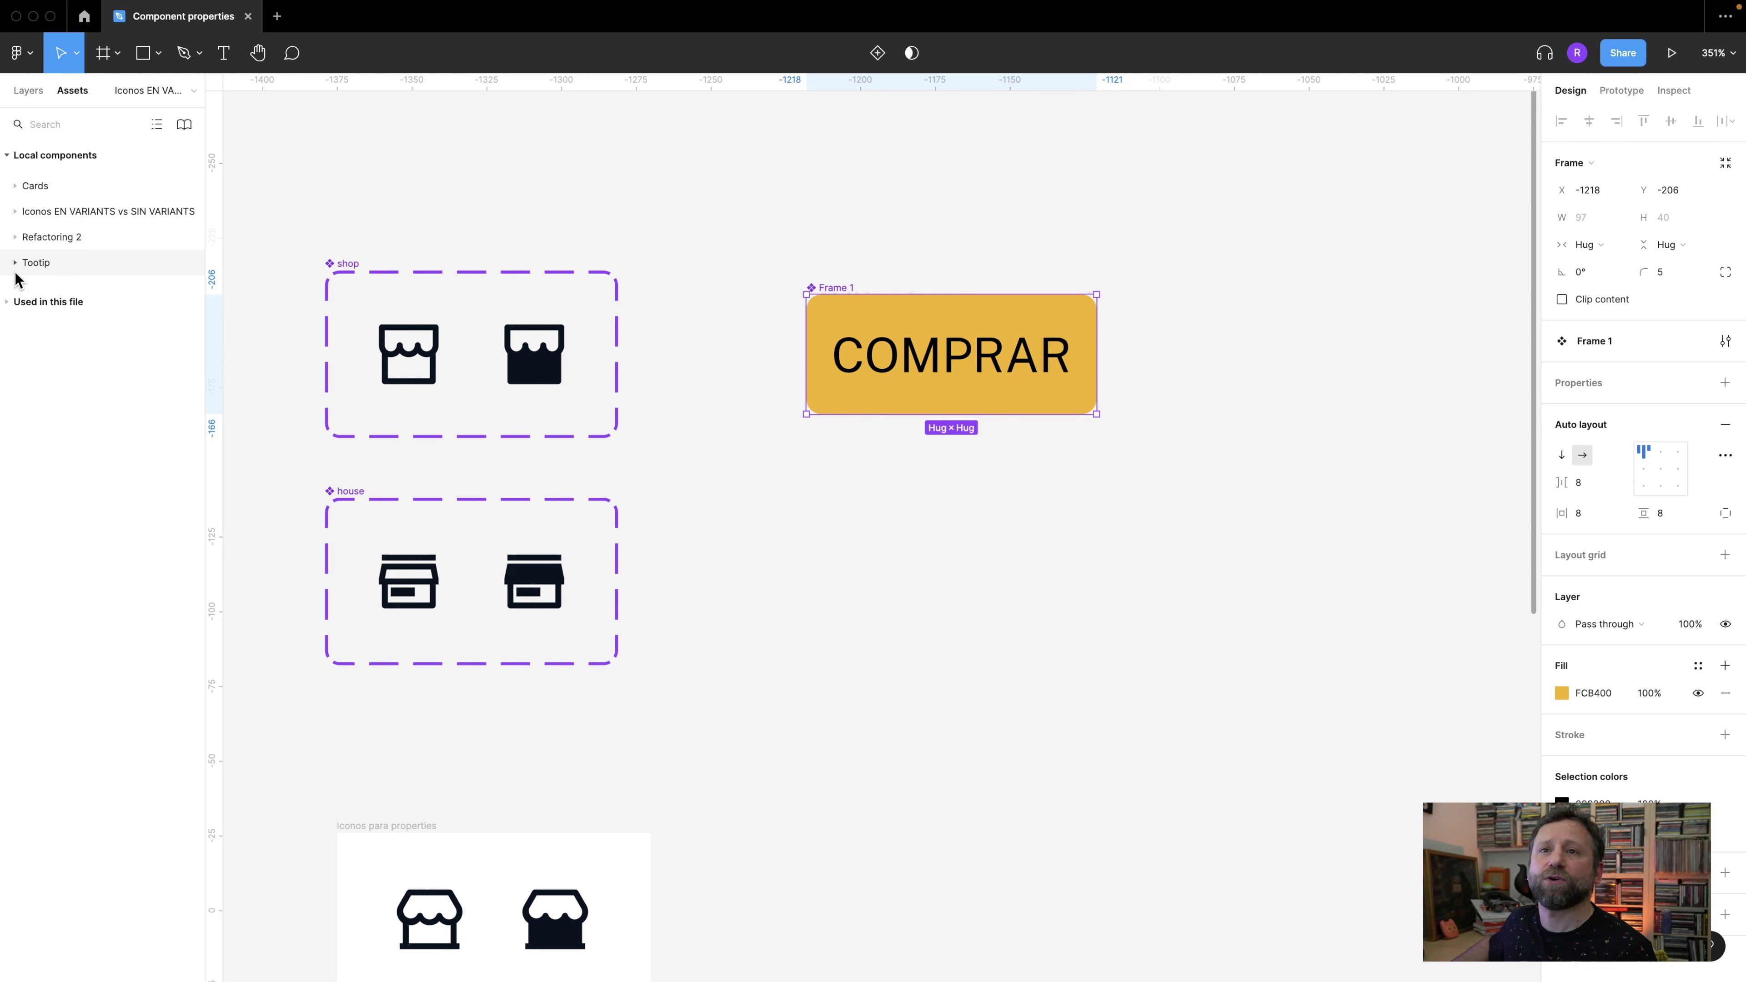
{"action": "left_click", "coordinate": [15, 211]}
{"action": "left_click", "coordinate": [43, 254]}
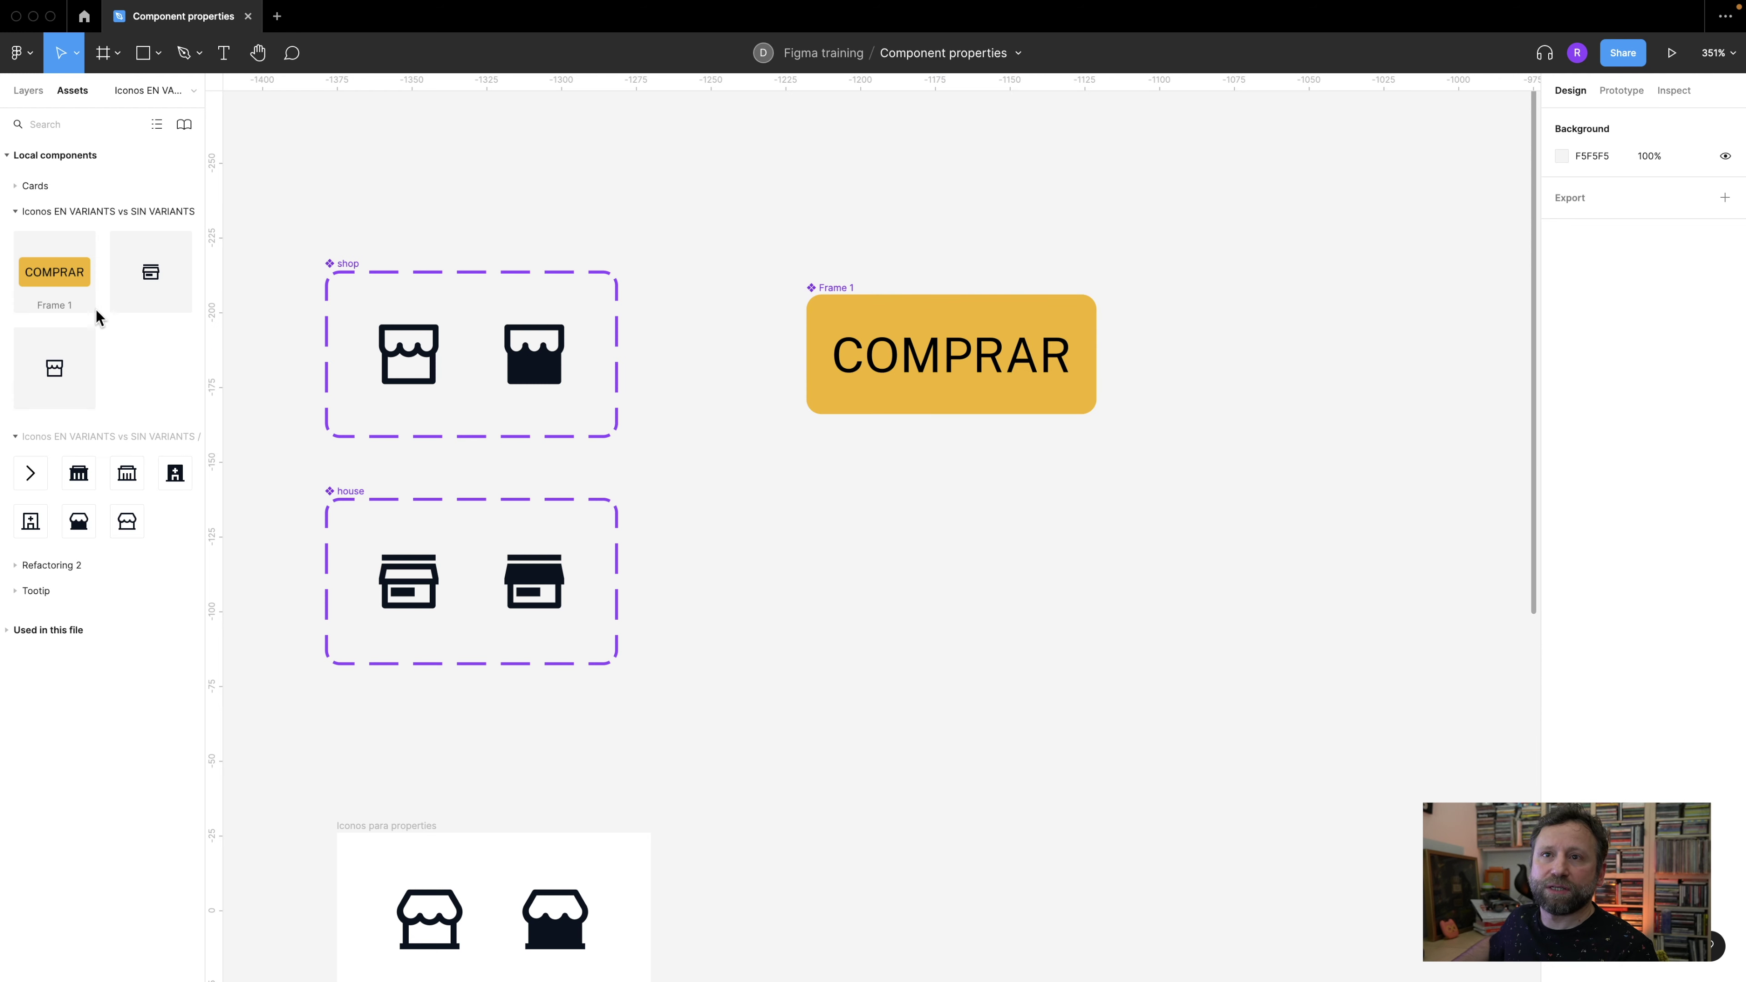
- Insert an instance of the shop icon after the COMPRAR text in the button component, and move the button to Y -217
{"action": "left_click", "coordinate": [353, 269]}
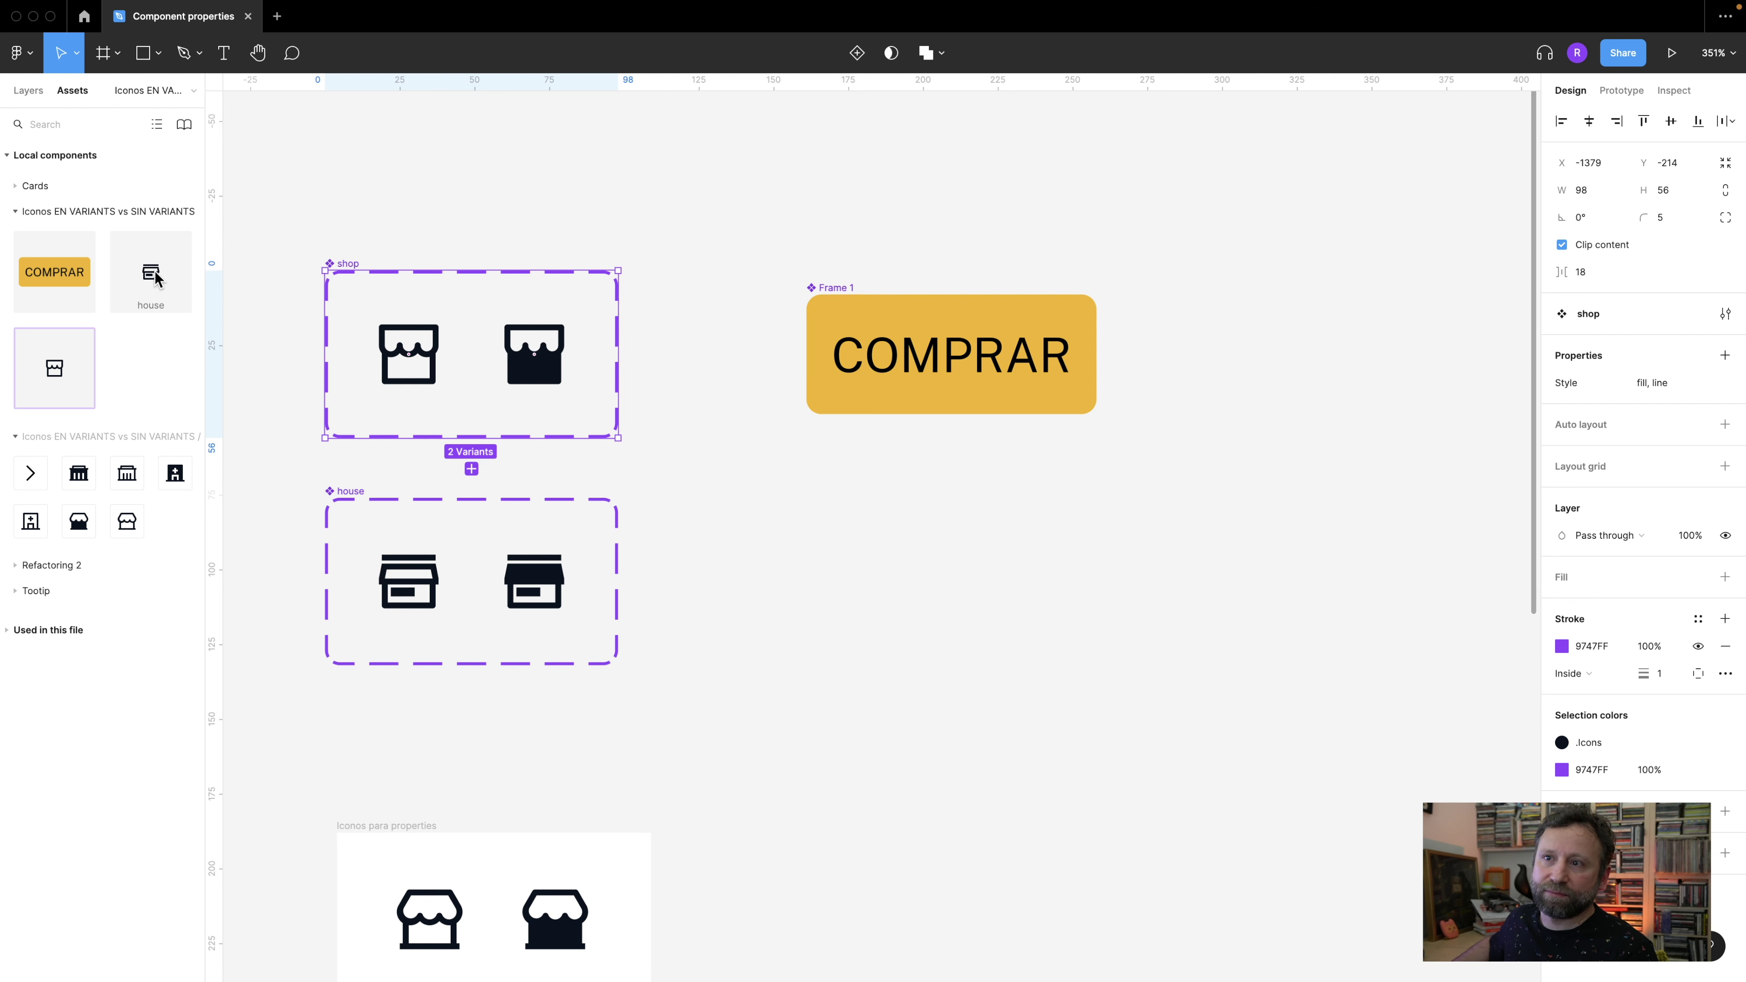
{"action": "left_click_drag", "start_coordinate": [63, 366], "coordinate": [1065, 369]}
{"action": "left_click_drag", "start_coordinate": [859, 288], "coordinate": [852, 253]}
{"action": "scroll", "coordinate": [1056, 308], "scroll_direction": "down", "scroll_amount": 2}
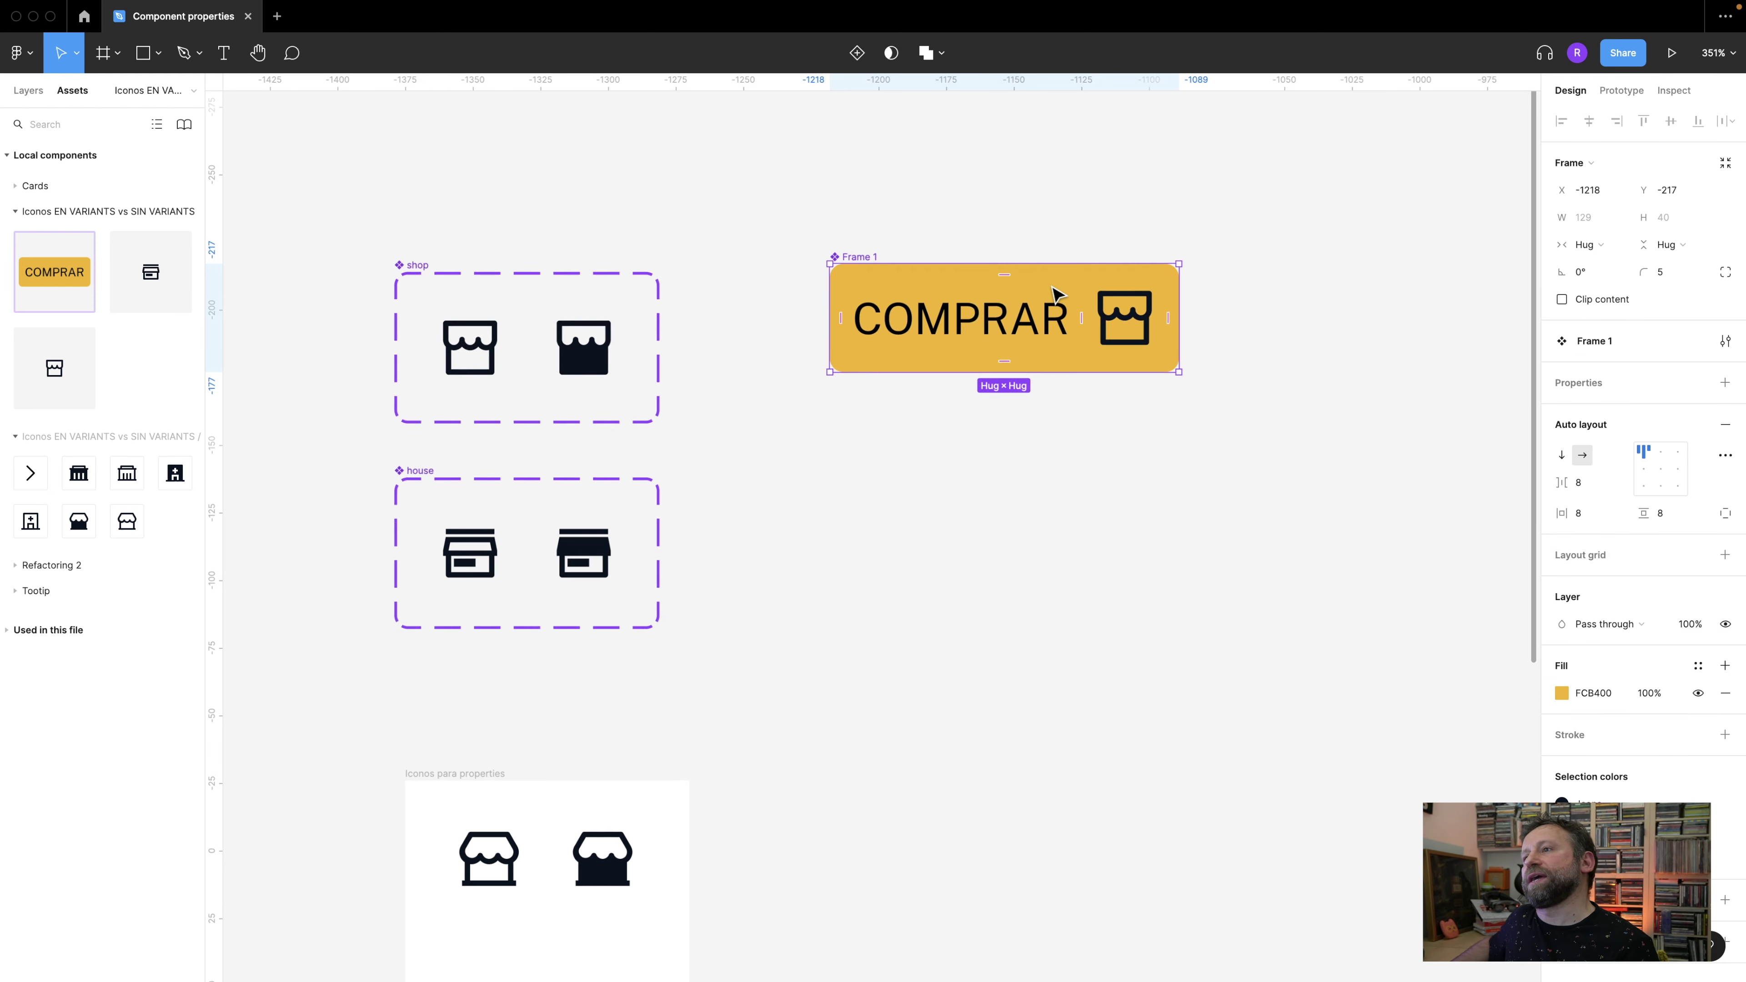
- Create an instance swap property named "Cambiar icono" for the shop icon inside the COMPRAR button component
{"action": "left_click_drag", "start_coordinate": [1041, 218], "coordinate": [908, 259]}
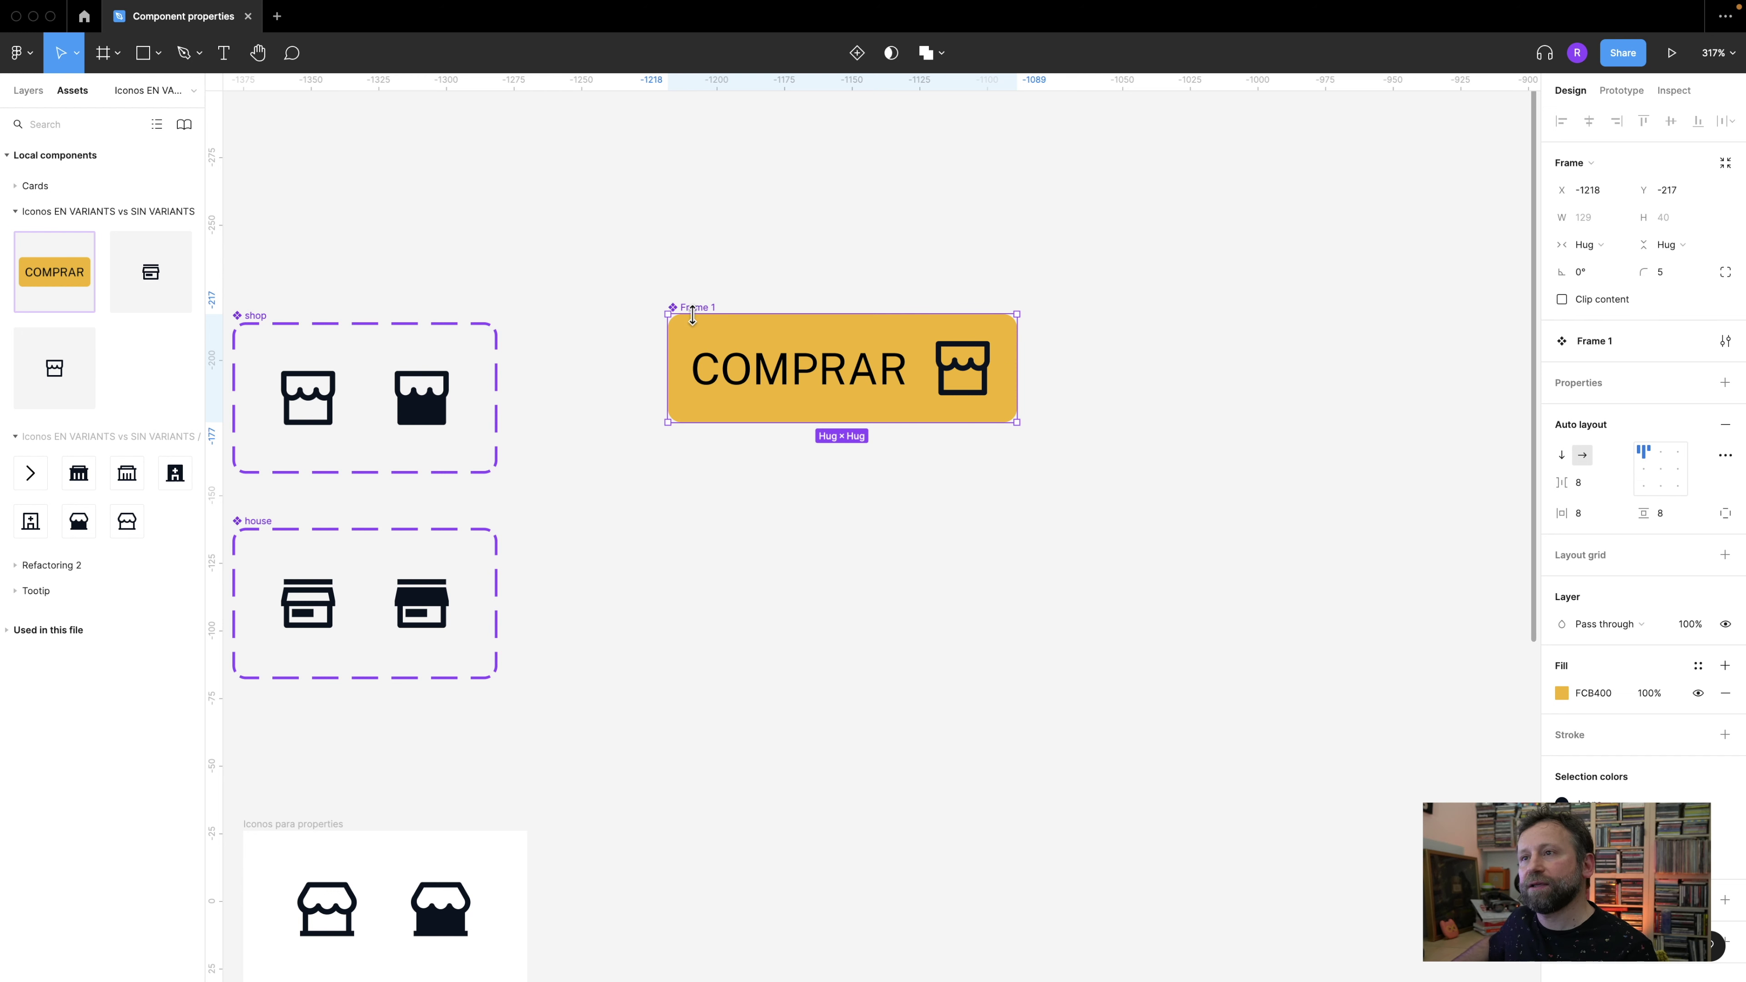
{"action": "left_click", "coordinate": [979, 379]}
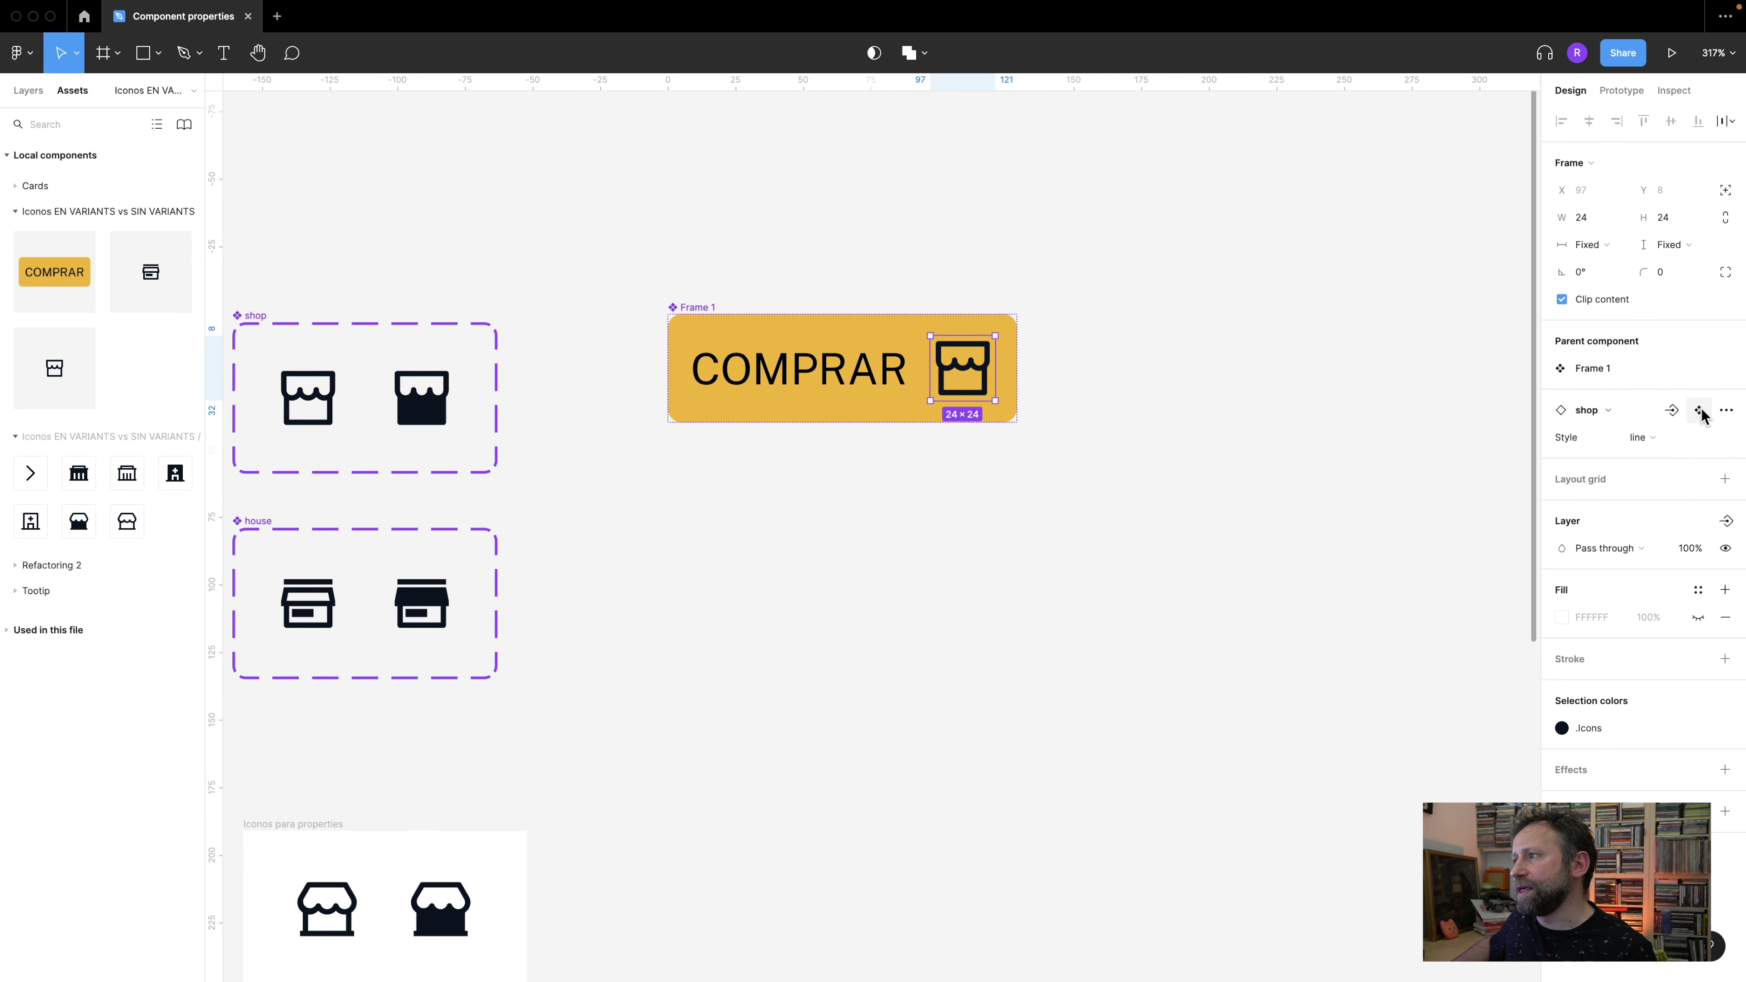
{"action": "left_click", "coordinate": [1671, 410]}
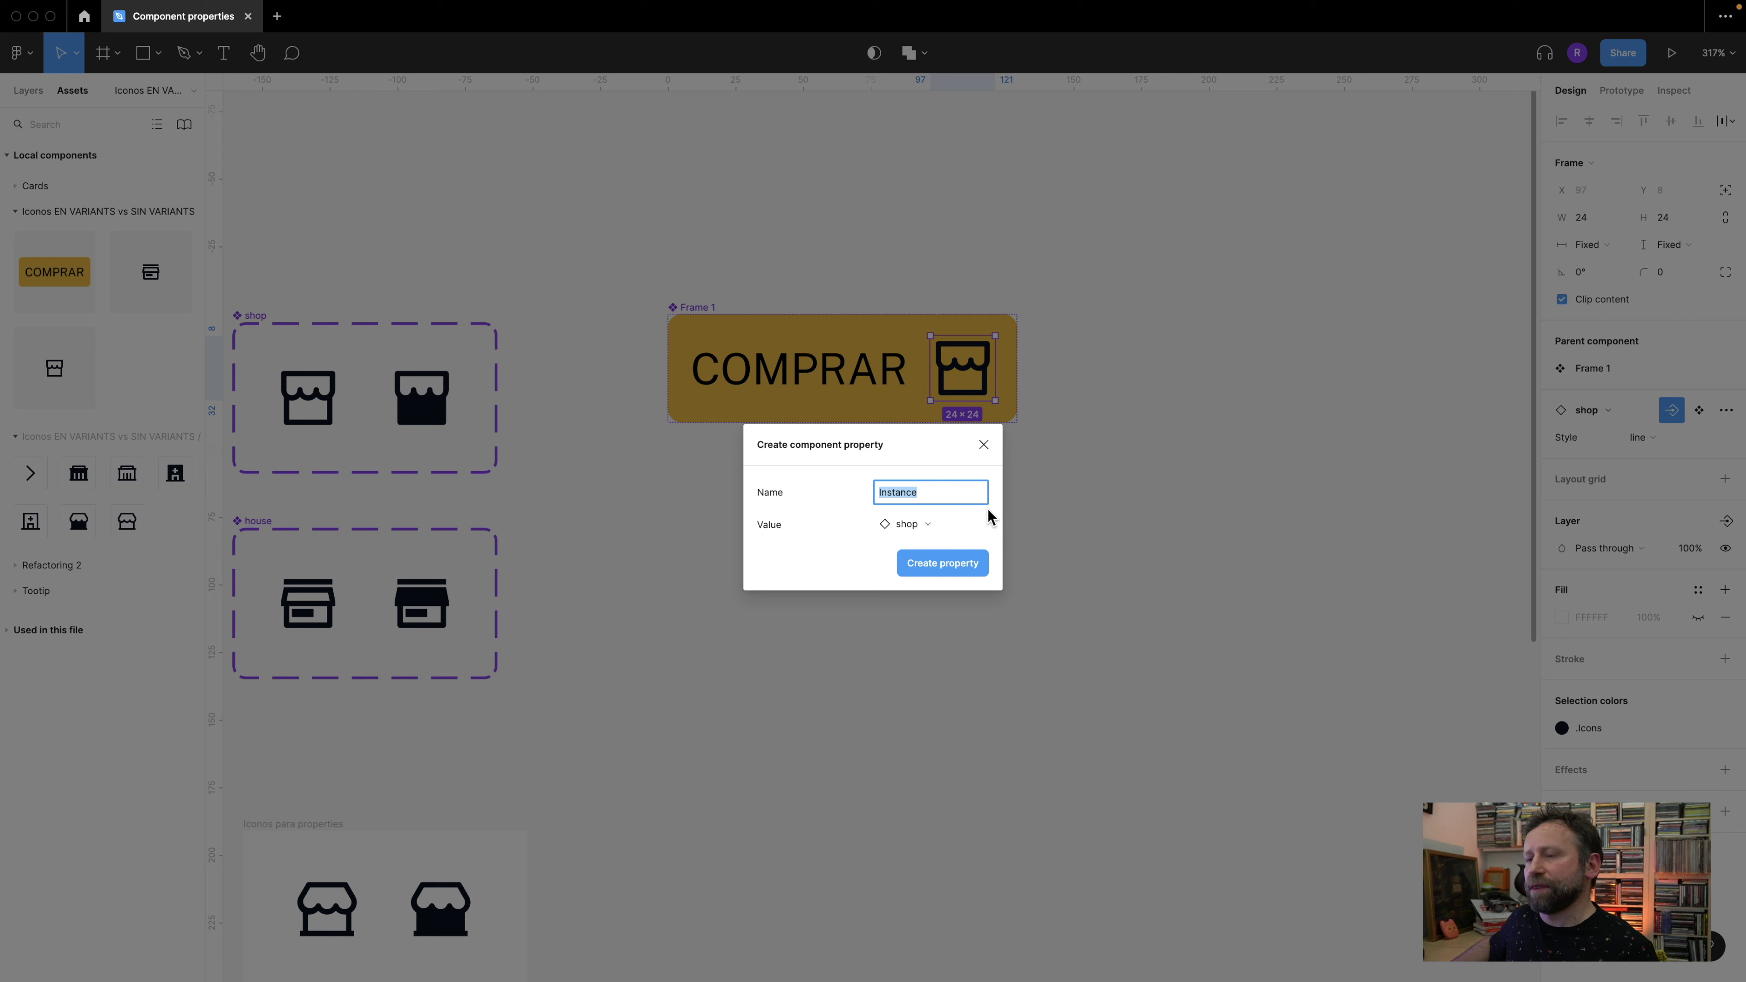
{"action": "type", "text": "Cambia"}
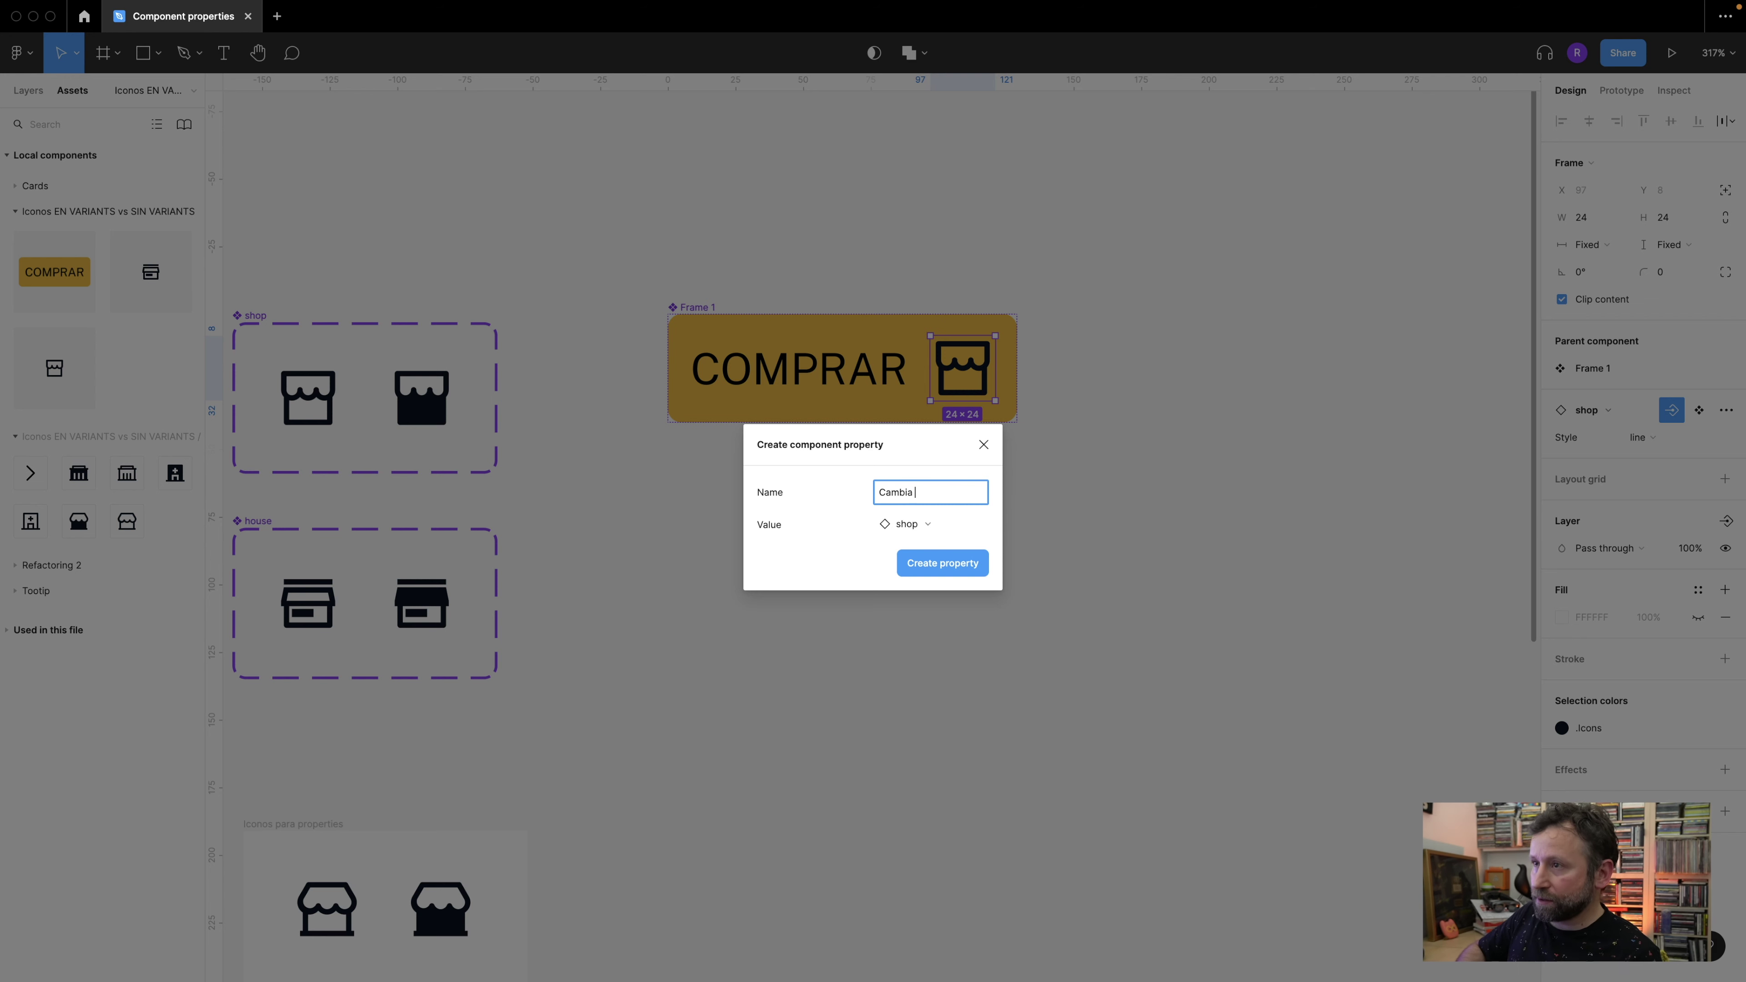
{"action": "type", "text": "r icono"}
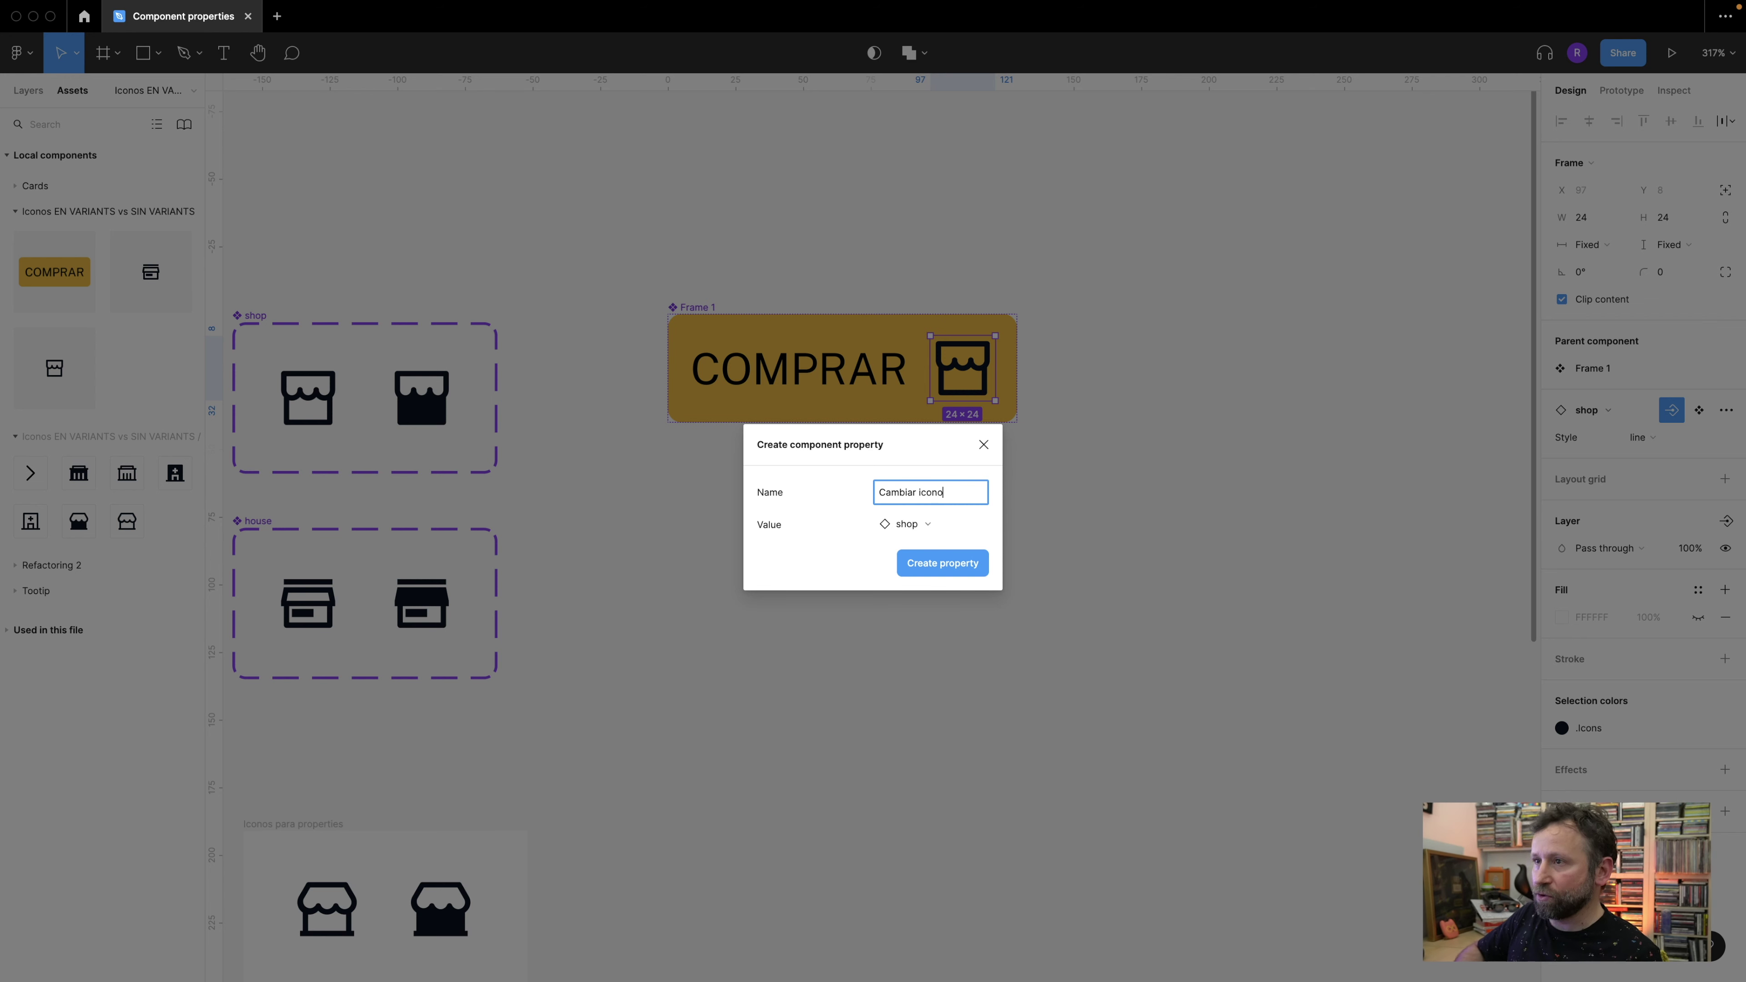
{"action": "key", "text": "Return"}
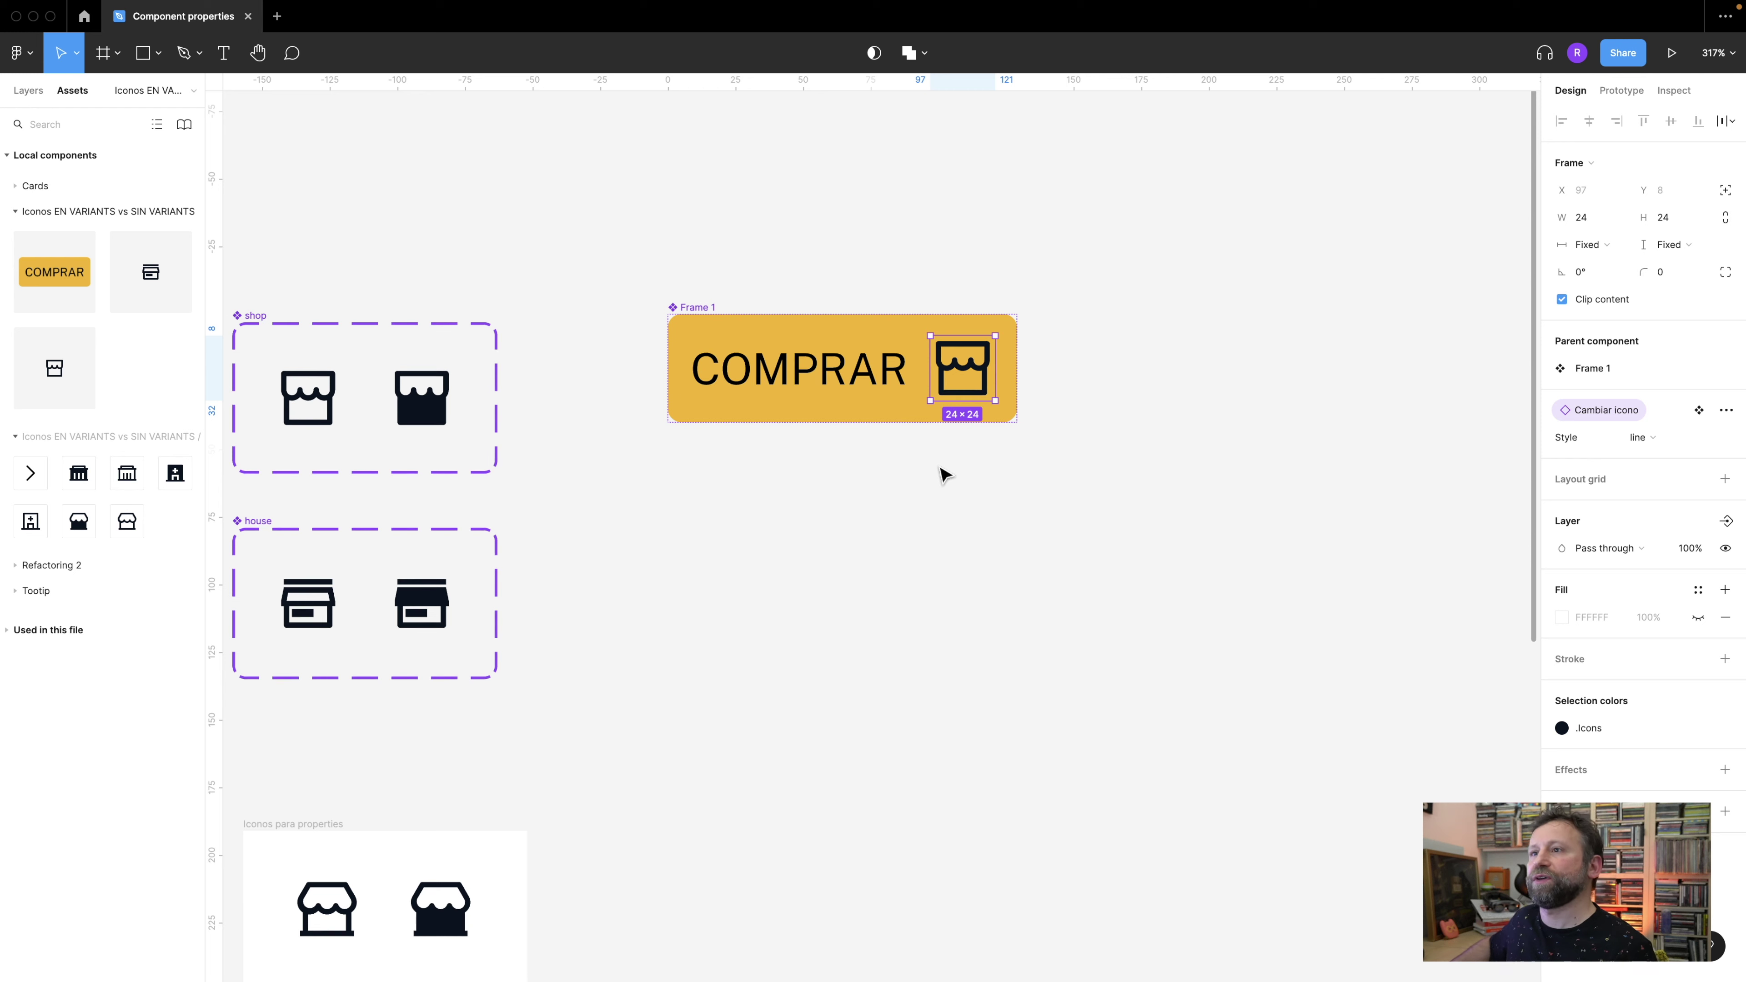
- Place an instance of the COMPRAR button at X -1156, Y -150 and swap its icon to house
{"action": "left_click", "coordinate": [783, 401]}
{"action": "left_click_drag", "start_coordinate": [791, 421], "coordinate": [955, 597]}
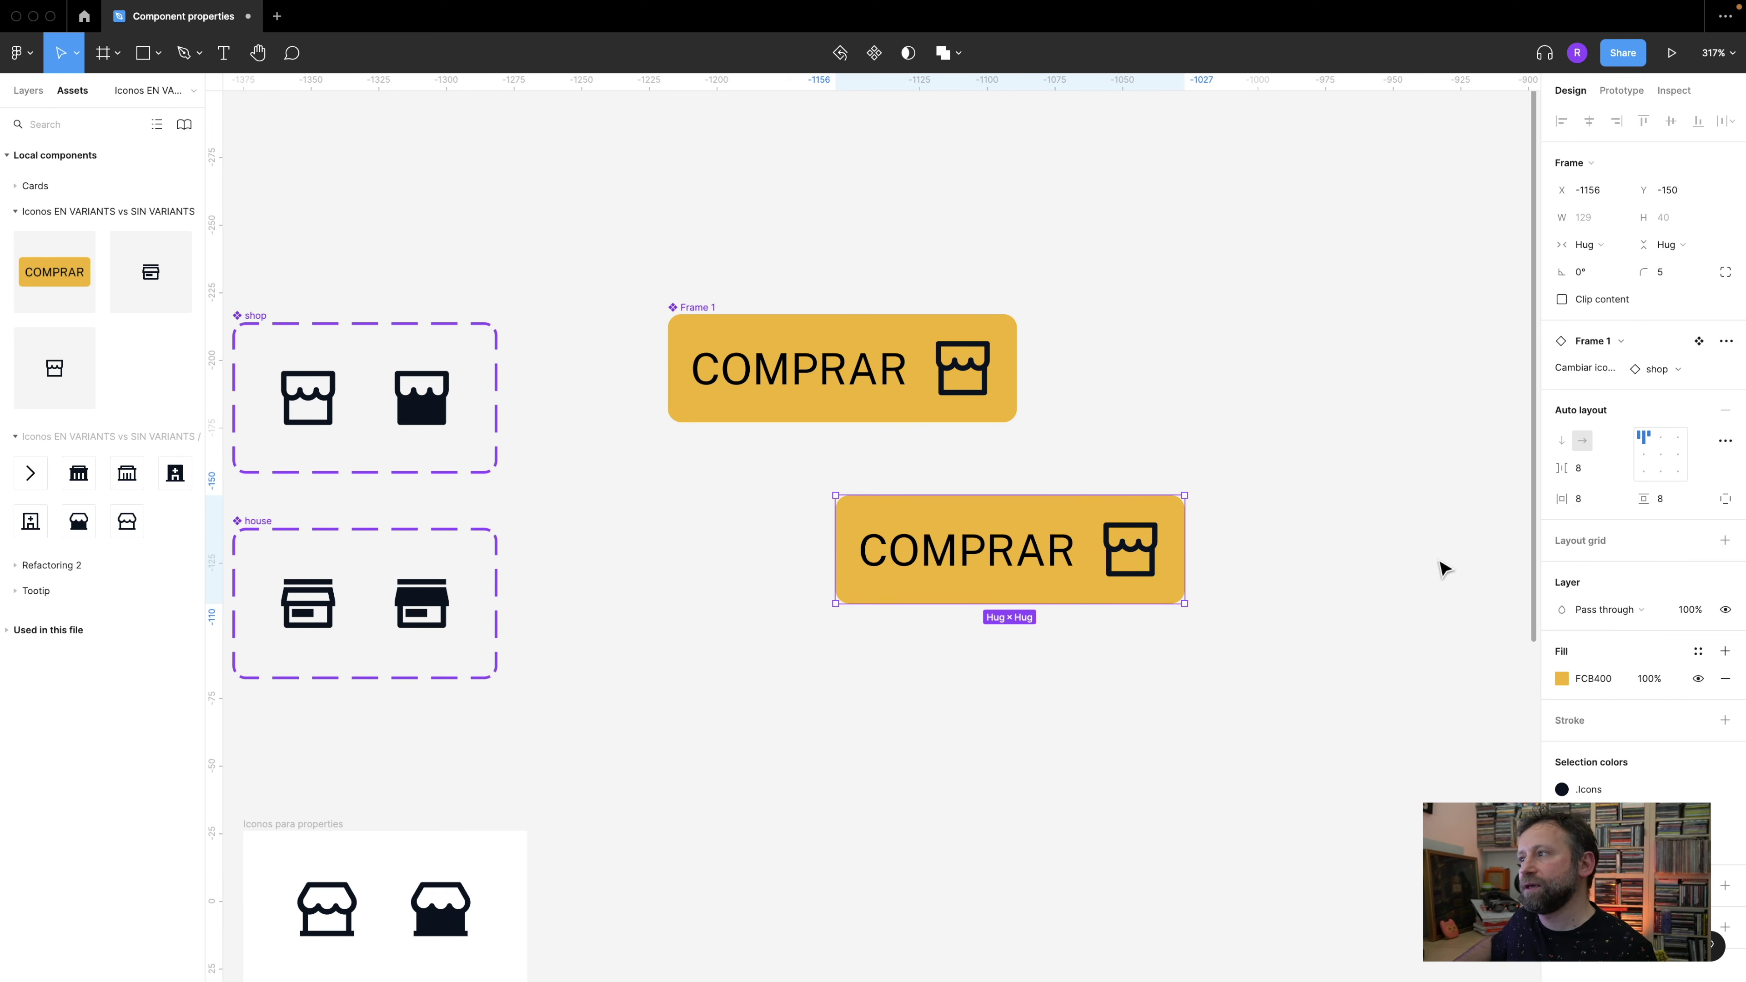
{"action": "left_click", "coordinate": [1653, 367]}
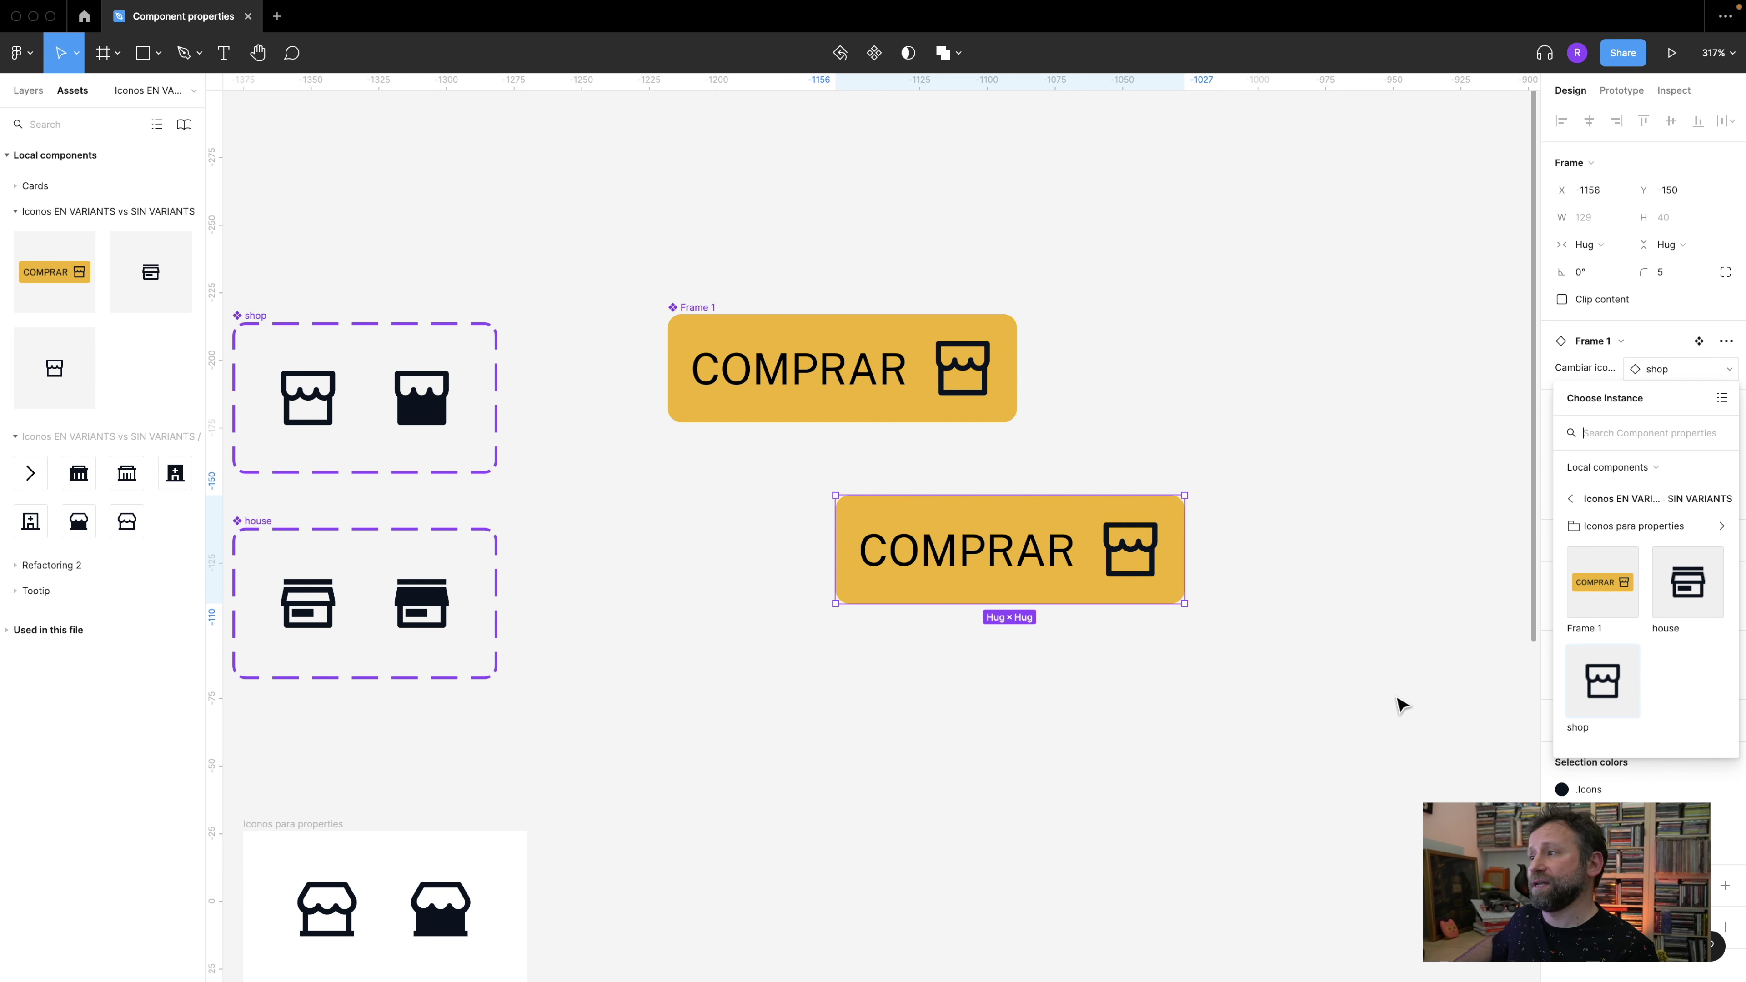
{"action": "left_click", "coordinate": [1701, 589]}
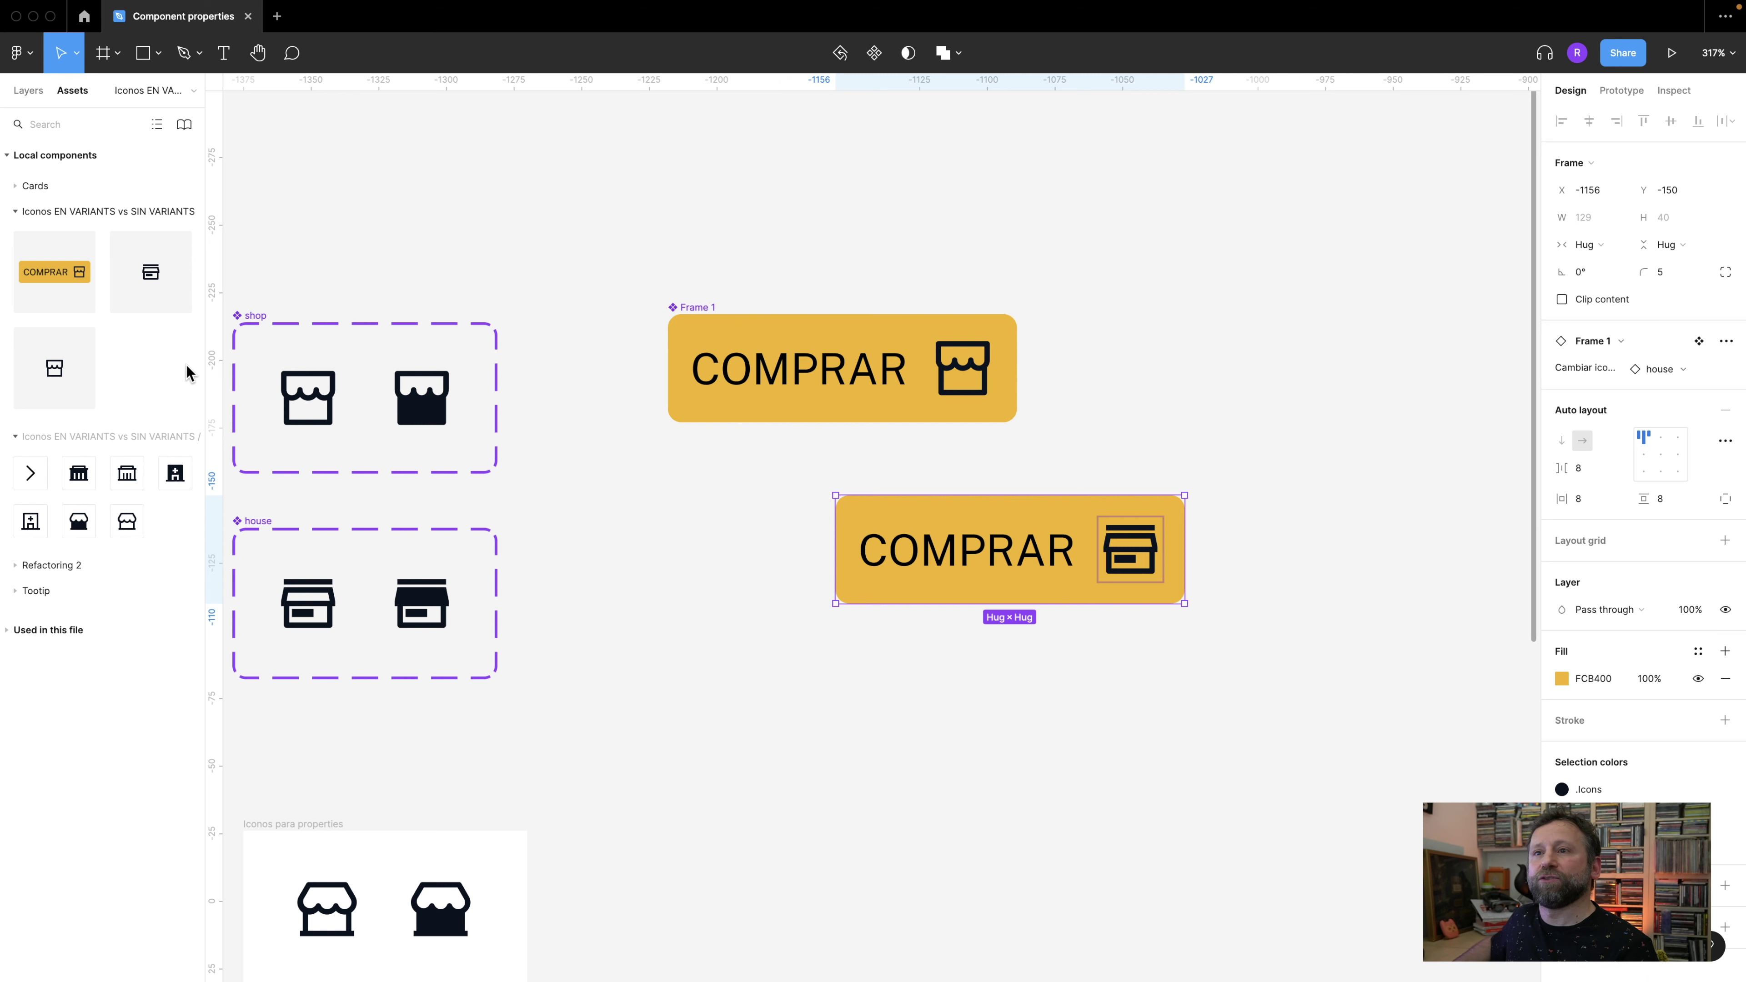
- Examine the house variant set and the button's shop icon against the standalone icons in "Iconos para properties"
{"action": "left_click_drag", "start_coordinate": [319, 495], "coordinate": [425, 481]}
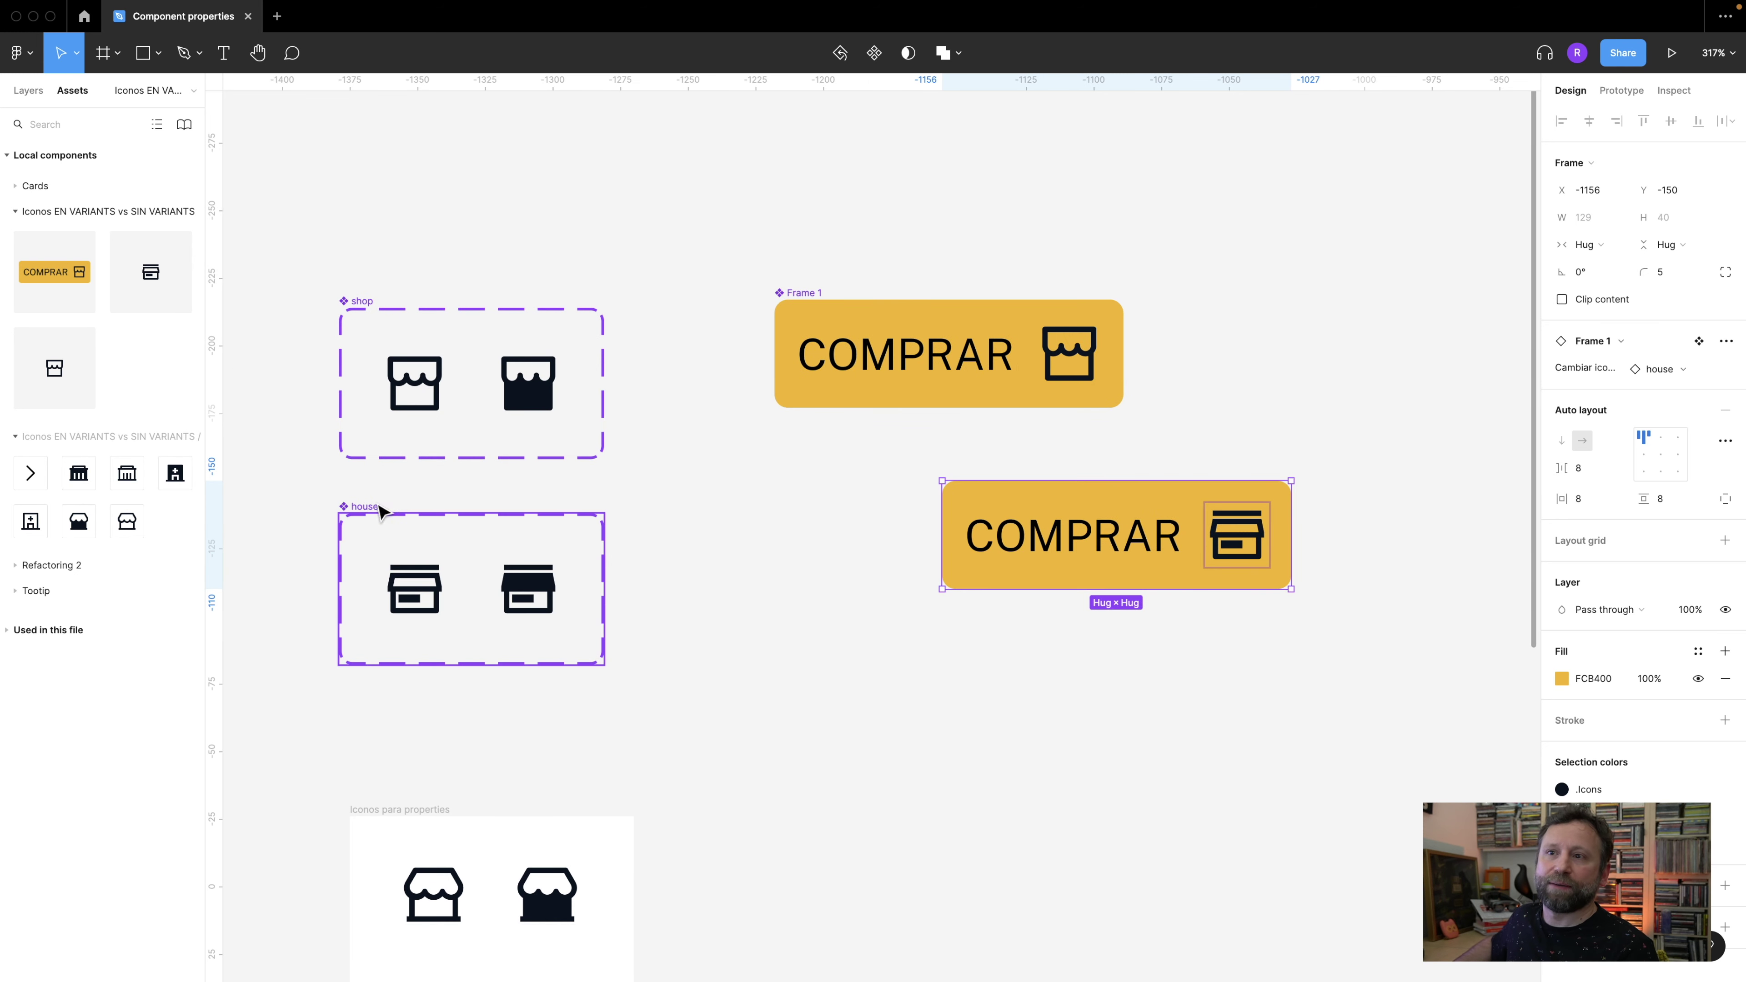
{"action": "left_click", "coordinate": [384, 512]}
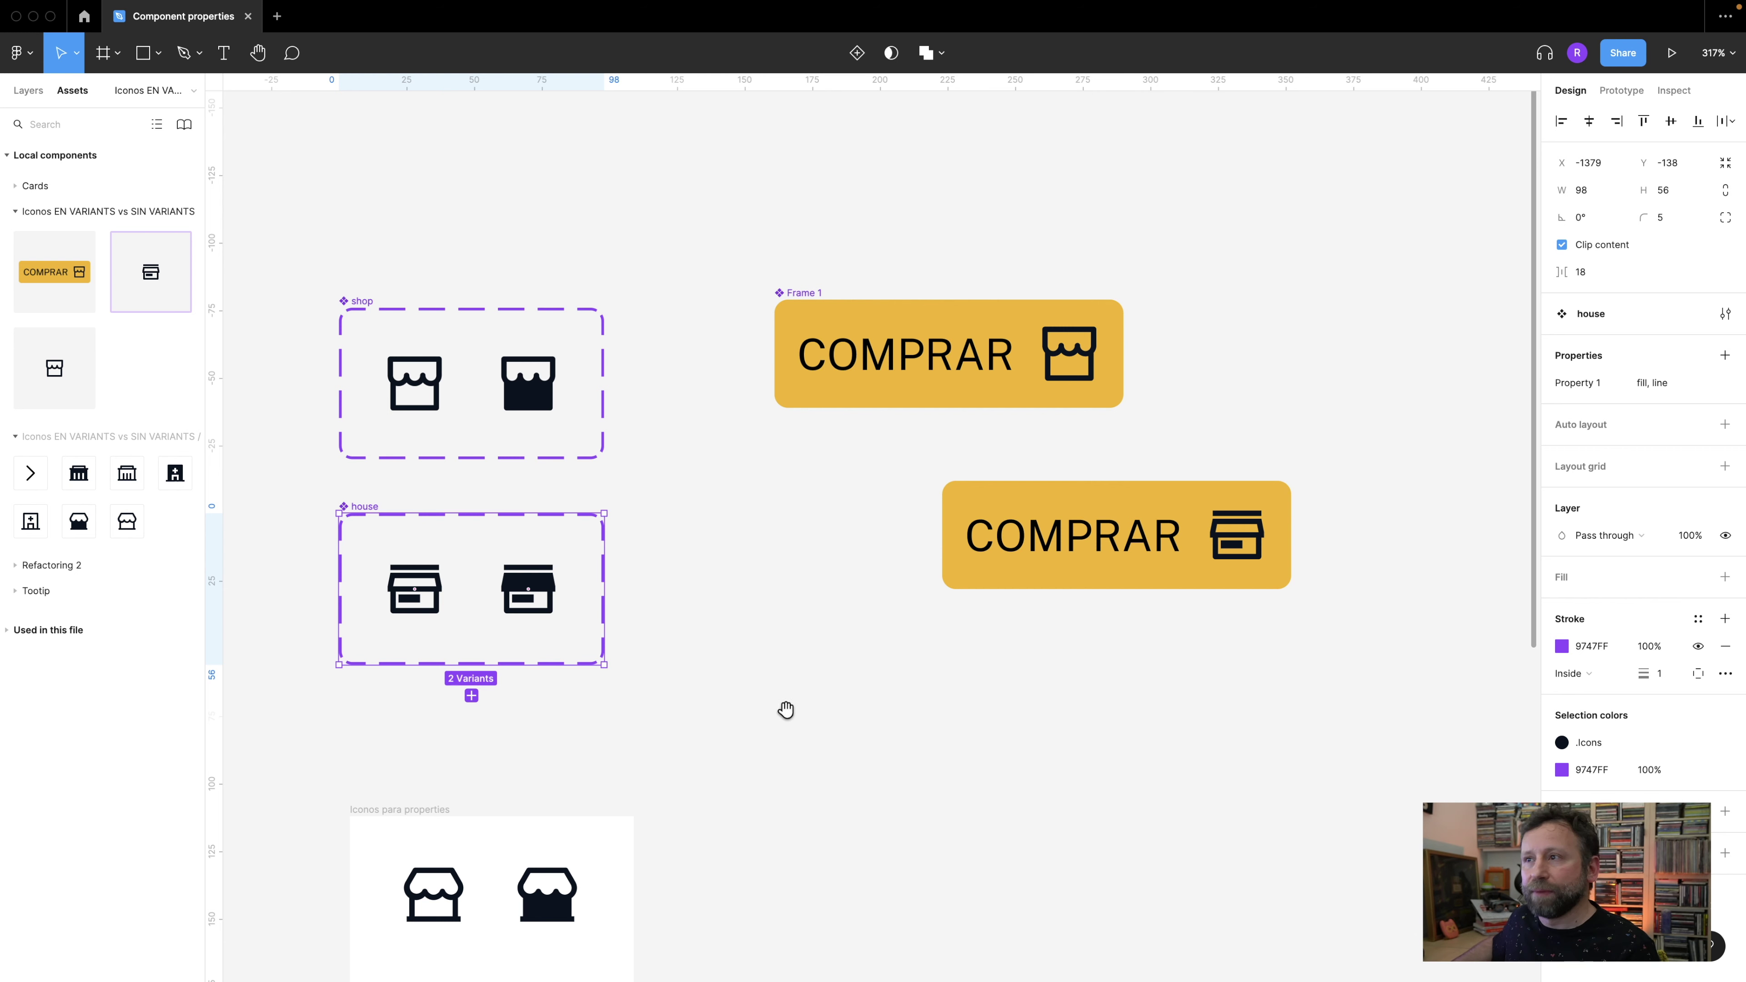
{"action": "scroll", "coordinate": [775, 675], "scroll_direction": "down", "scroll_amount": 3}
{"action": "scroll", "coordinate": [752, 601], "scroll_direction": "down", "scroll_amount": 3}
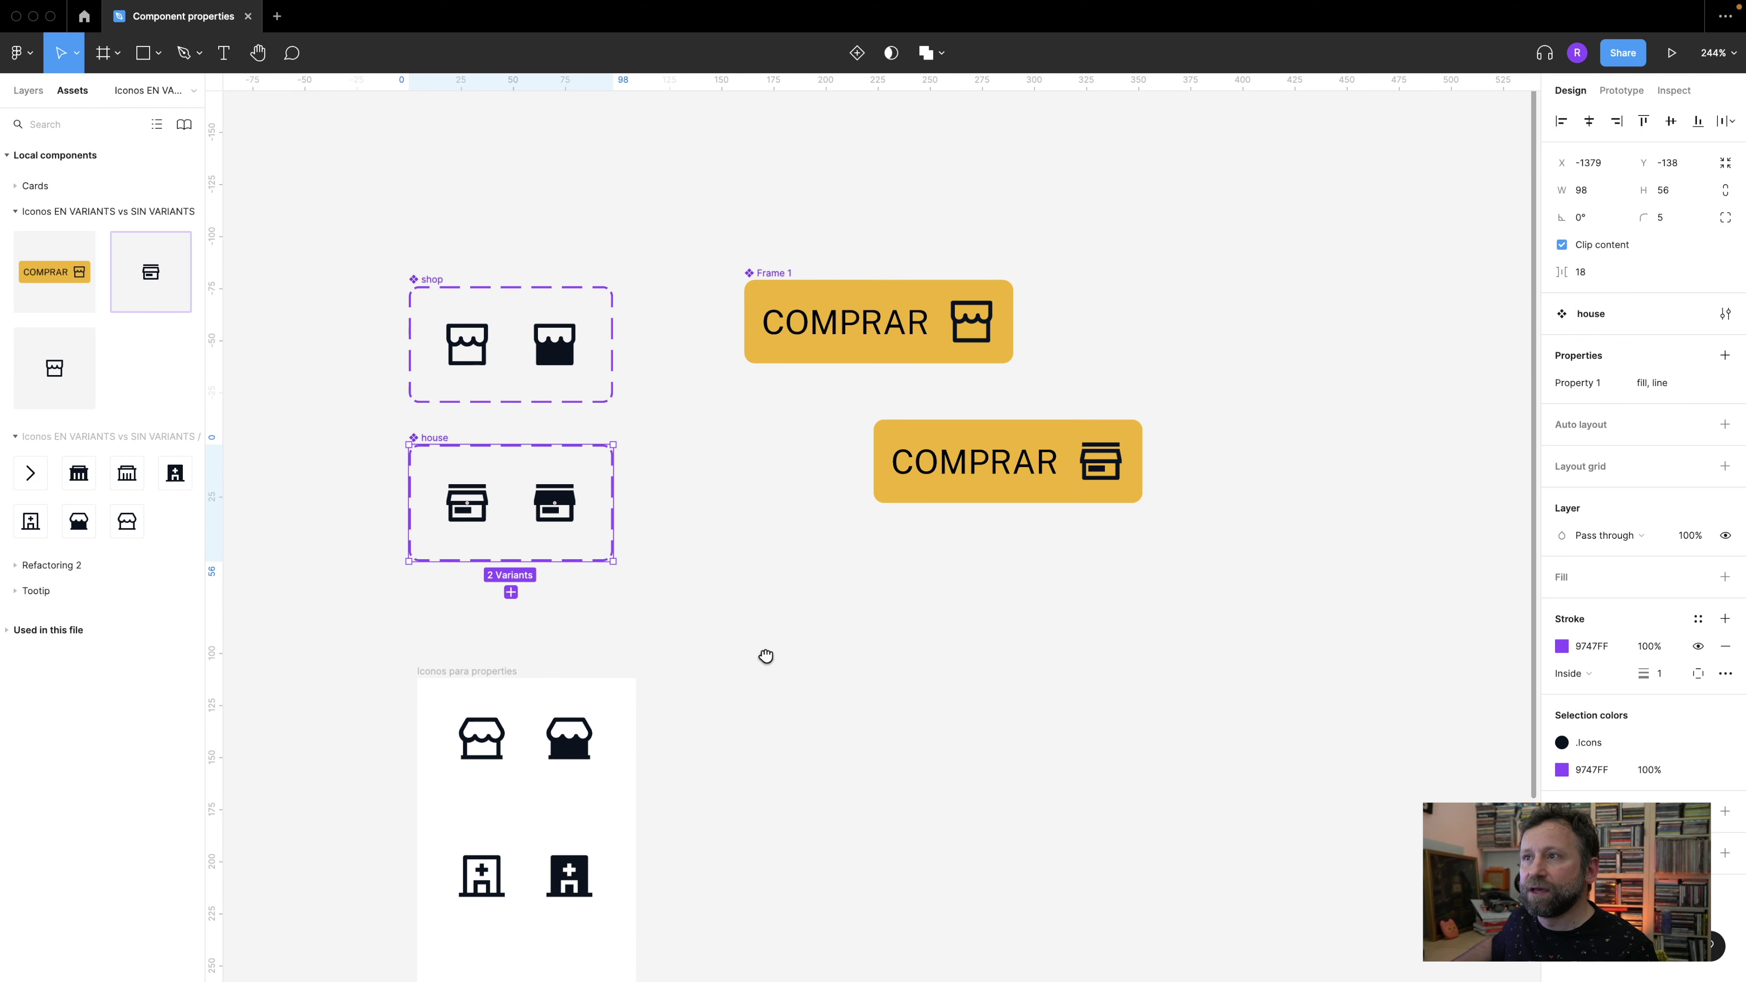
{"action": "left_click_drag", "start_coordinate": [764, 663], "coordinate": [752, 506]}
{"action": "left_click", "coordinate": [963, 167]}
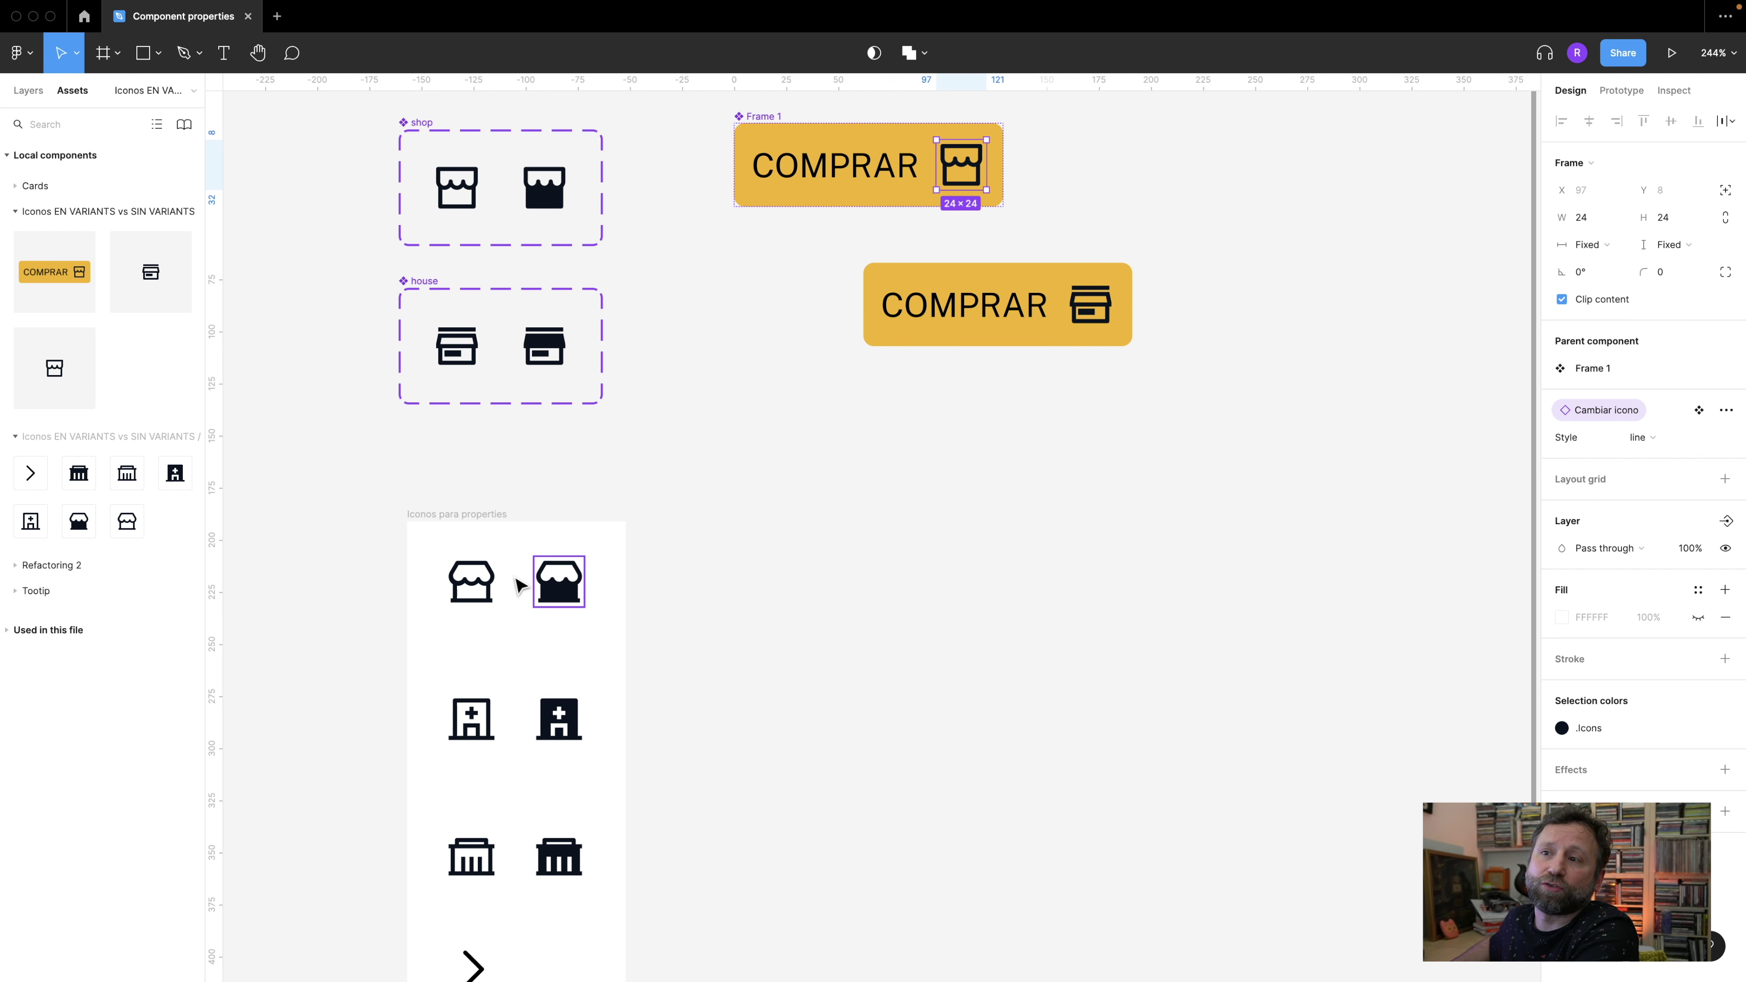
- Move the COMPRAR button component down beside the "Iconos para properties" frame and delete its instance
{"action": "left_click", "coordinate": [775, 124]}
{"action": "left_click_drag", "start_coordinate": [776, 163], "coordinate": [806, 530]}
{"action": "left_click", "coordinate": [983, 296]}
{"action": "key", "text": "Delete"}
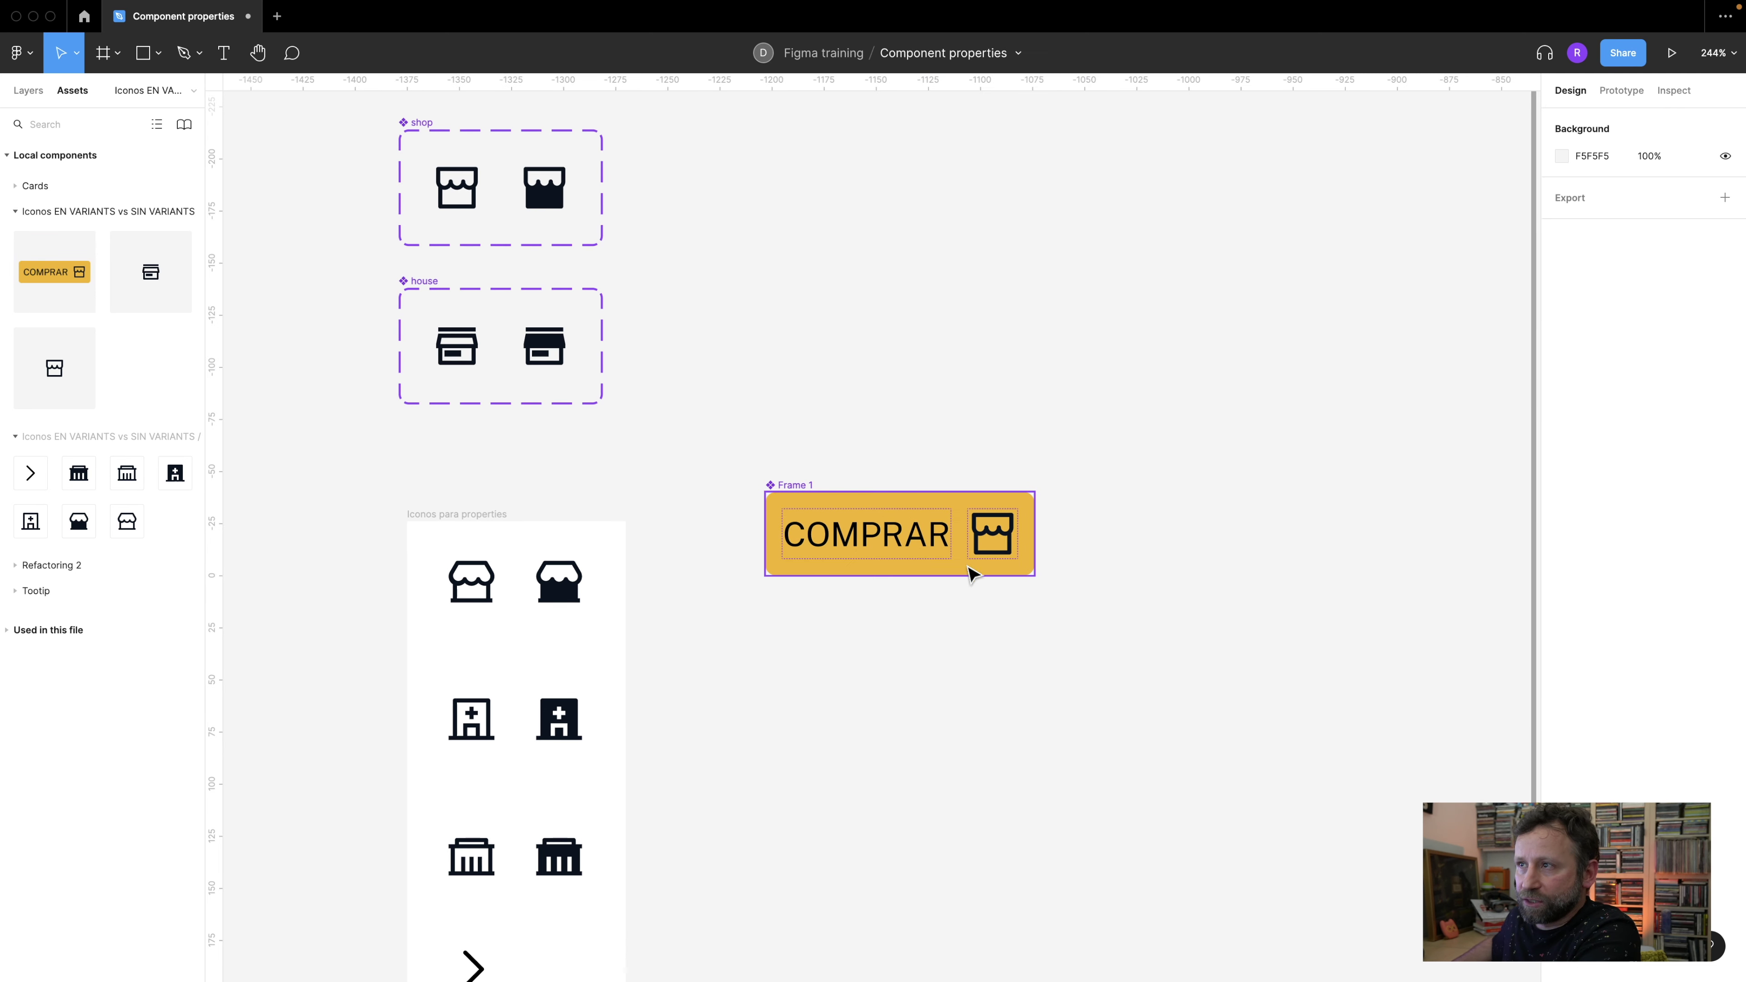
- Replace the shop icon in the COMPRAR component with a store-2-line instance copied from "Iconos para properties"
{"action": "left_click", "coordinate": [990, 550]}
{"action": "key", "text": "Delete"}
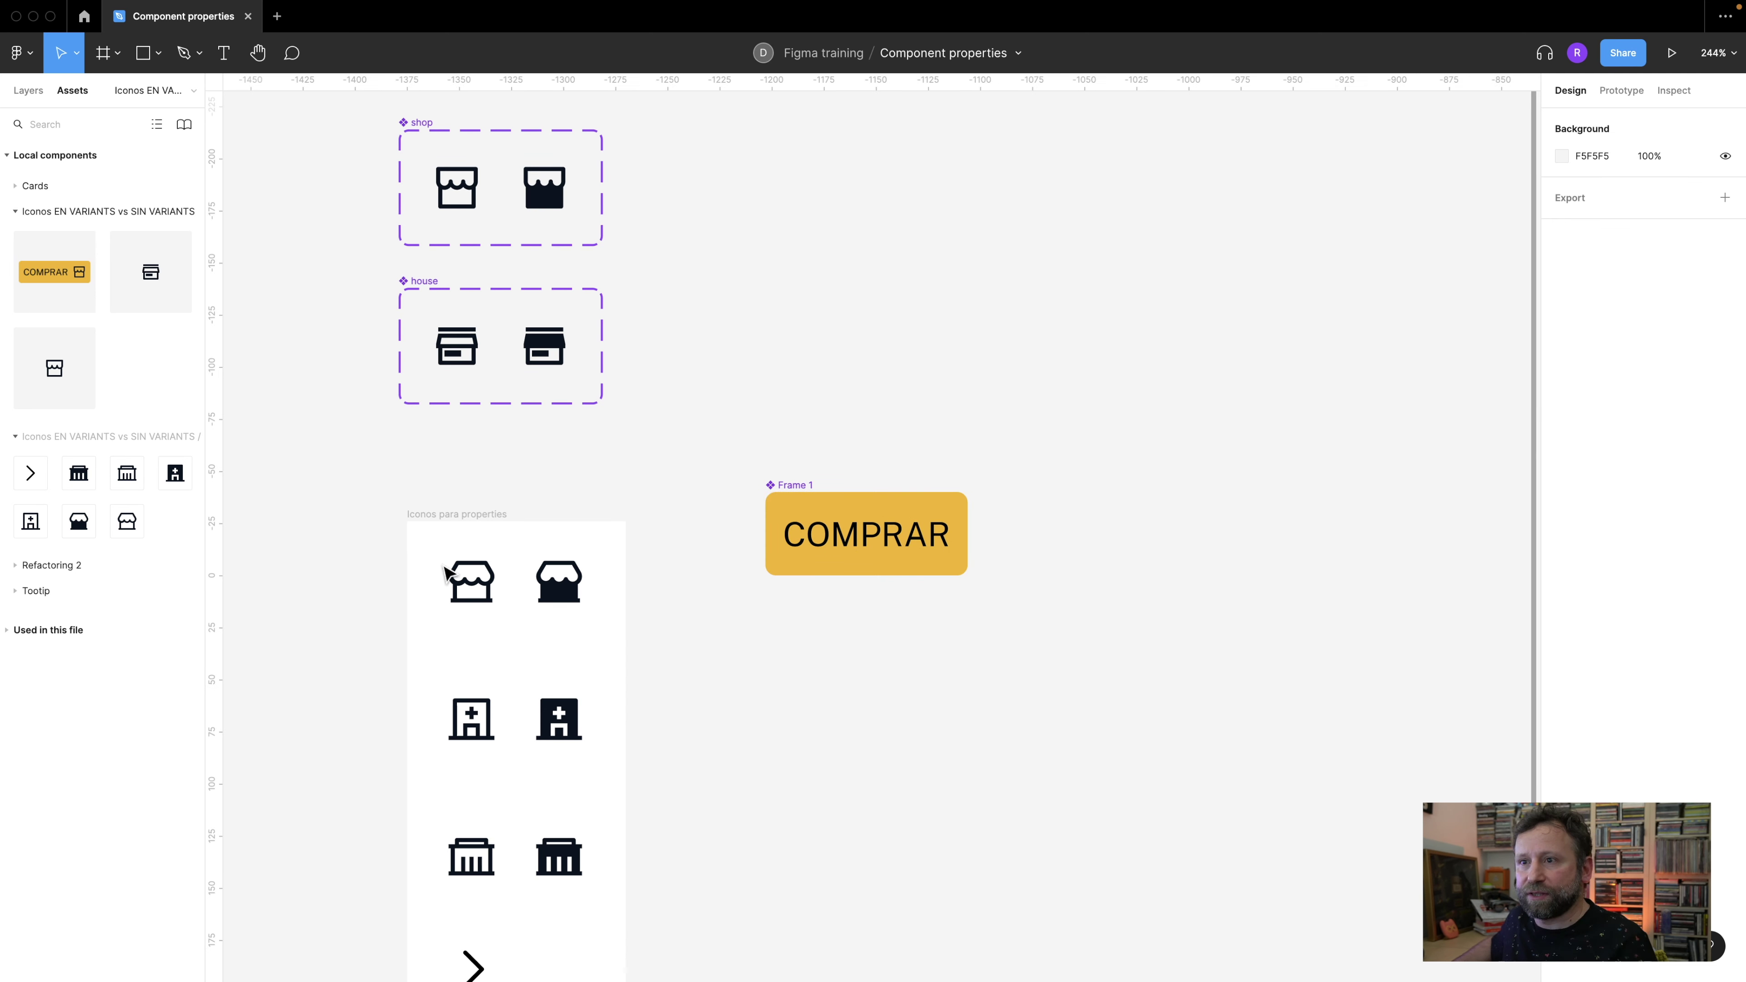
{"action": "left_click", "coordinate": [479, 588]}
{"action": "left_click_drag", "start_coordinate": [479, 586], "coordinate": [953, 548]}
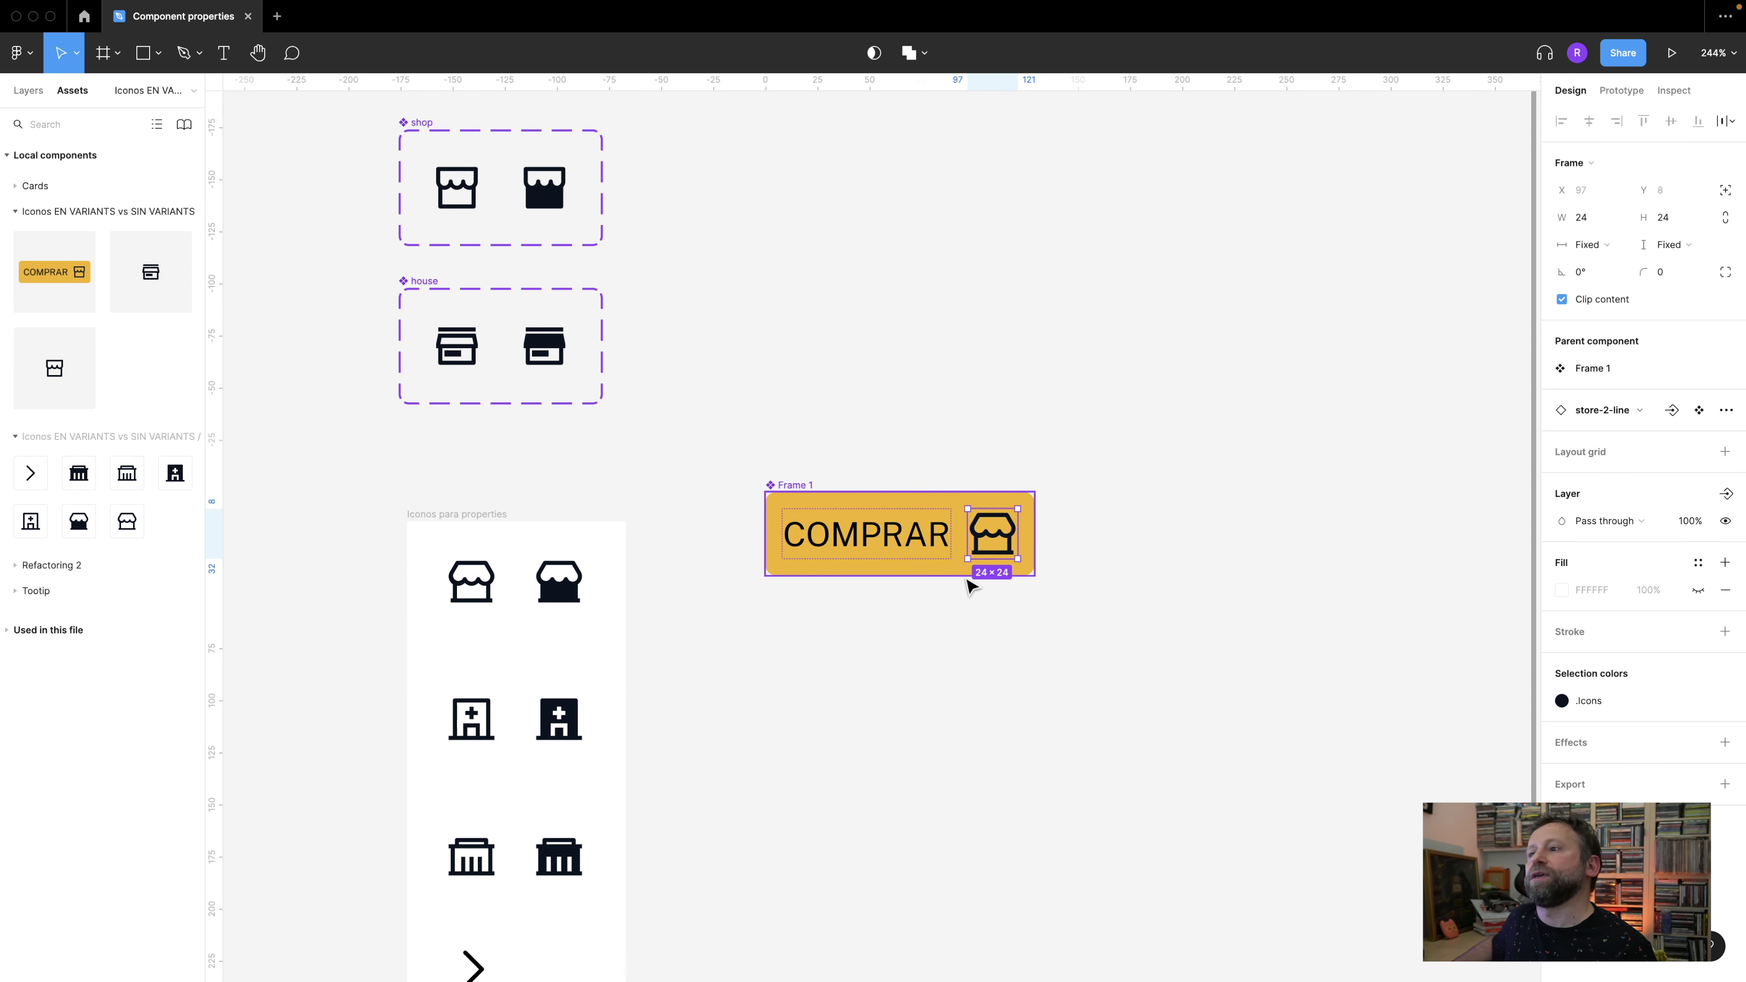
- Move the COMPRAR component to X -1213, Y -58 and delete its unused "Cambiar icono" property
{"action": "left_click", "coordinate": [773, 484]}
{"action": "key", "text": "shift+a"}
{"action": "left_click_drag", "start_coordinate": [775, 455], "coordinate": [775, 453]}
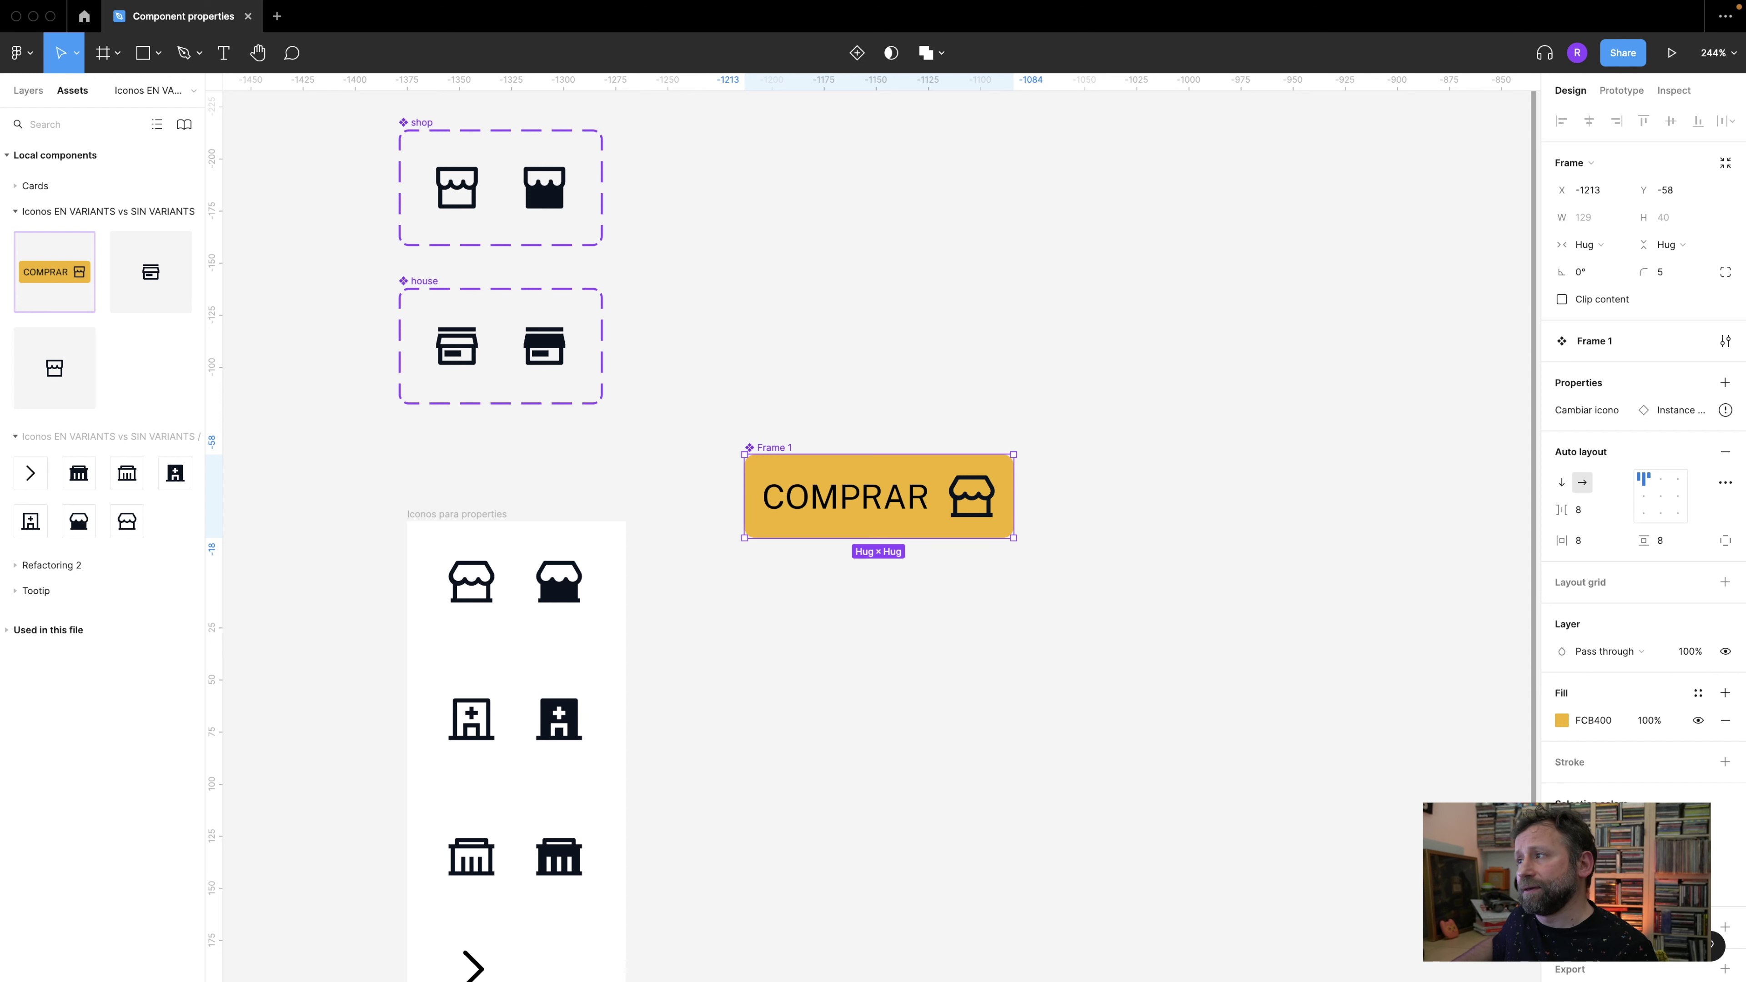
{"action": "right_click", "coordinate": [1600, 412]}
{"action": "left_click", "coordinate": [1657, 417]}
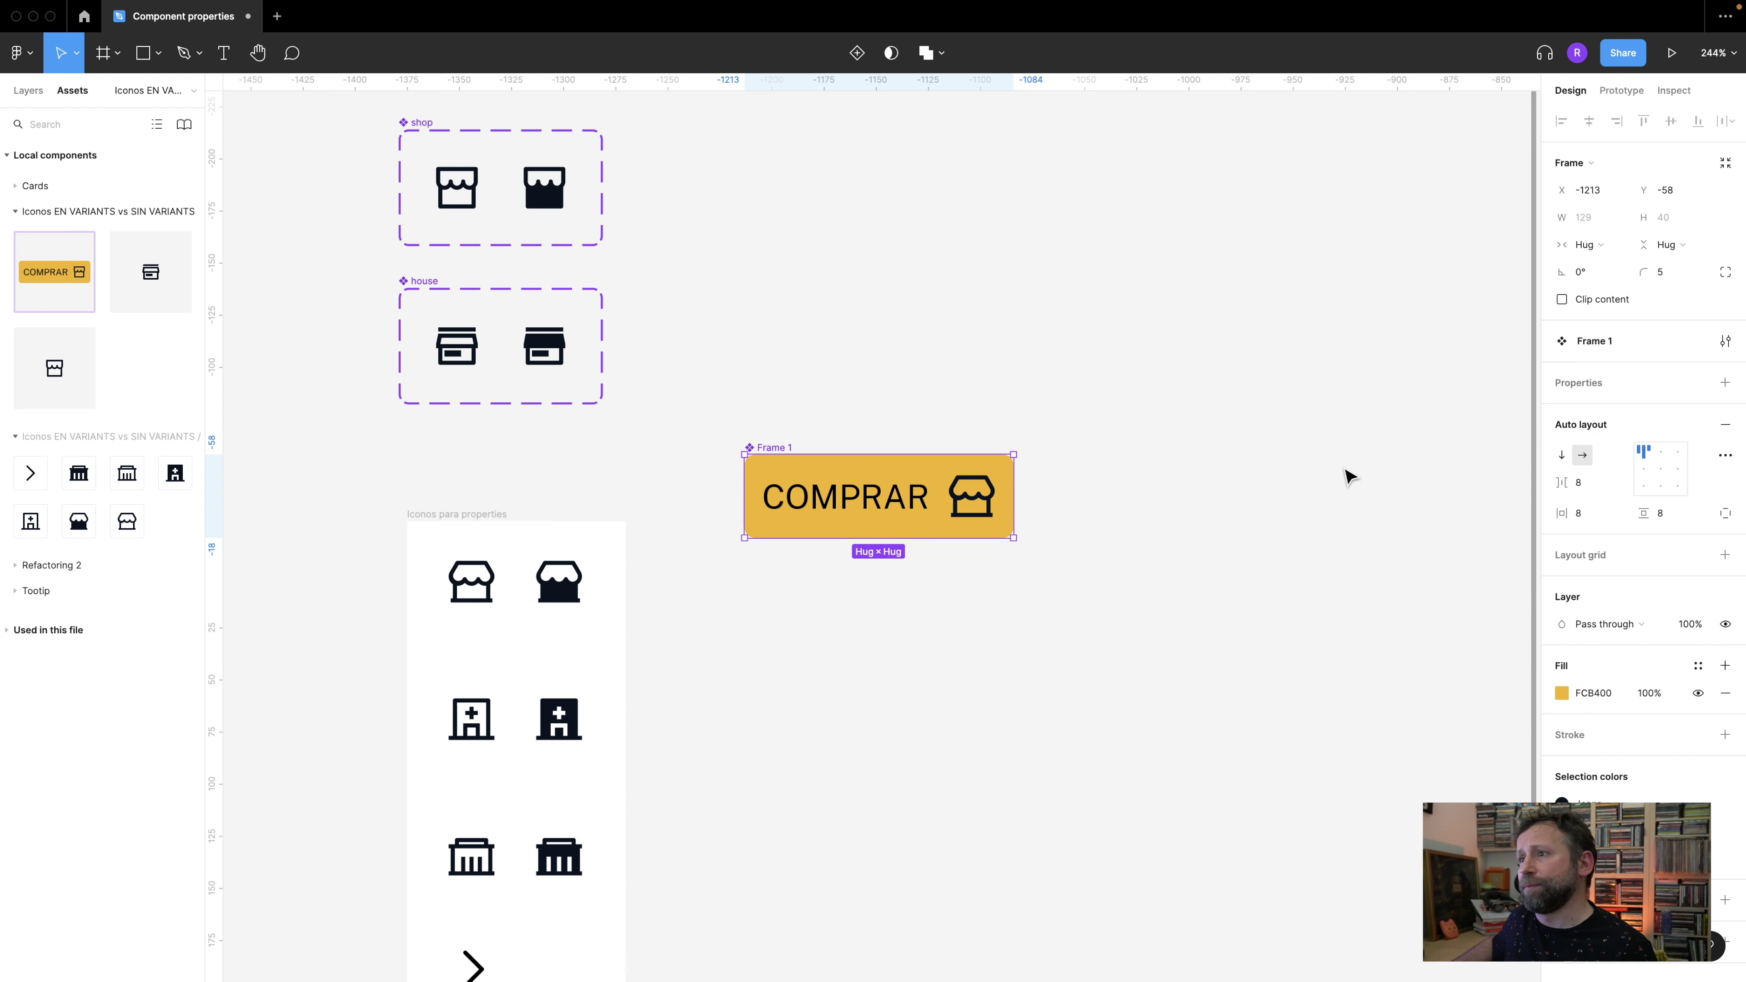
- Create an instance swap property named "Cambiar icono" for the store-2-line icon in the COMPRAR component
{"action": "double_click", "coordinate": [970, 496]}
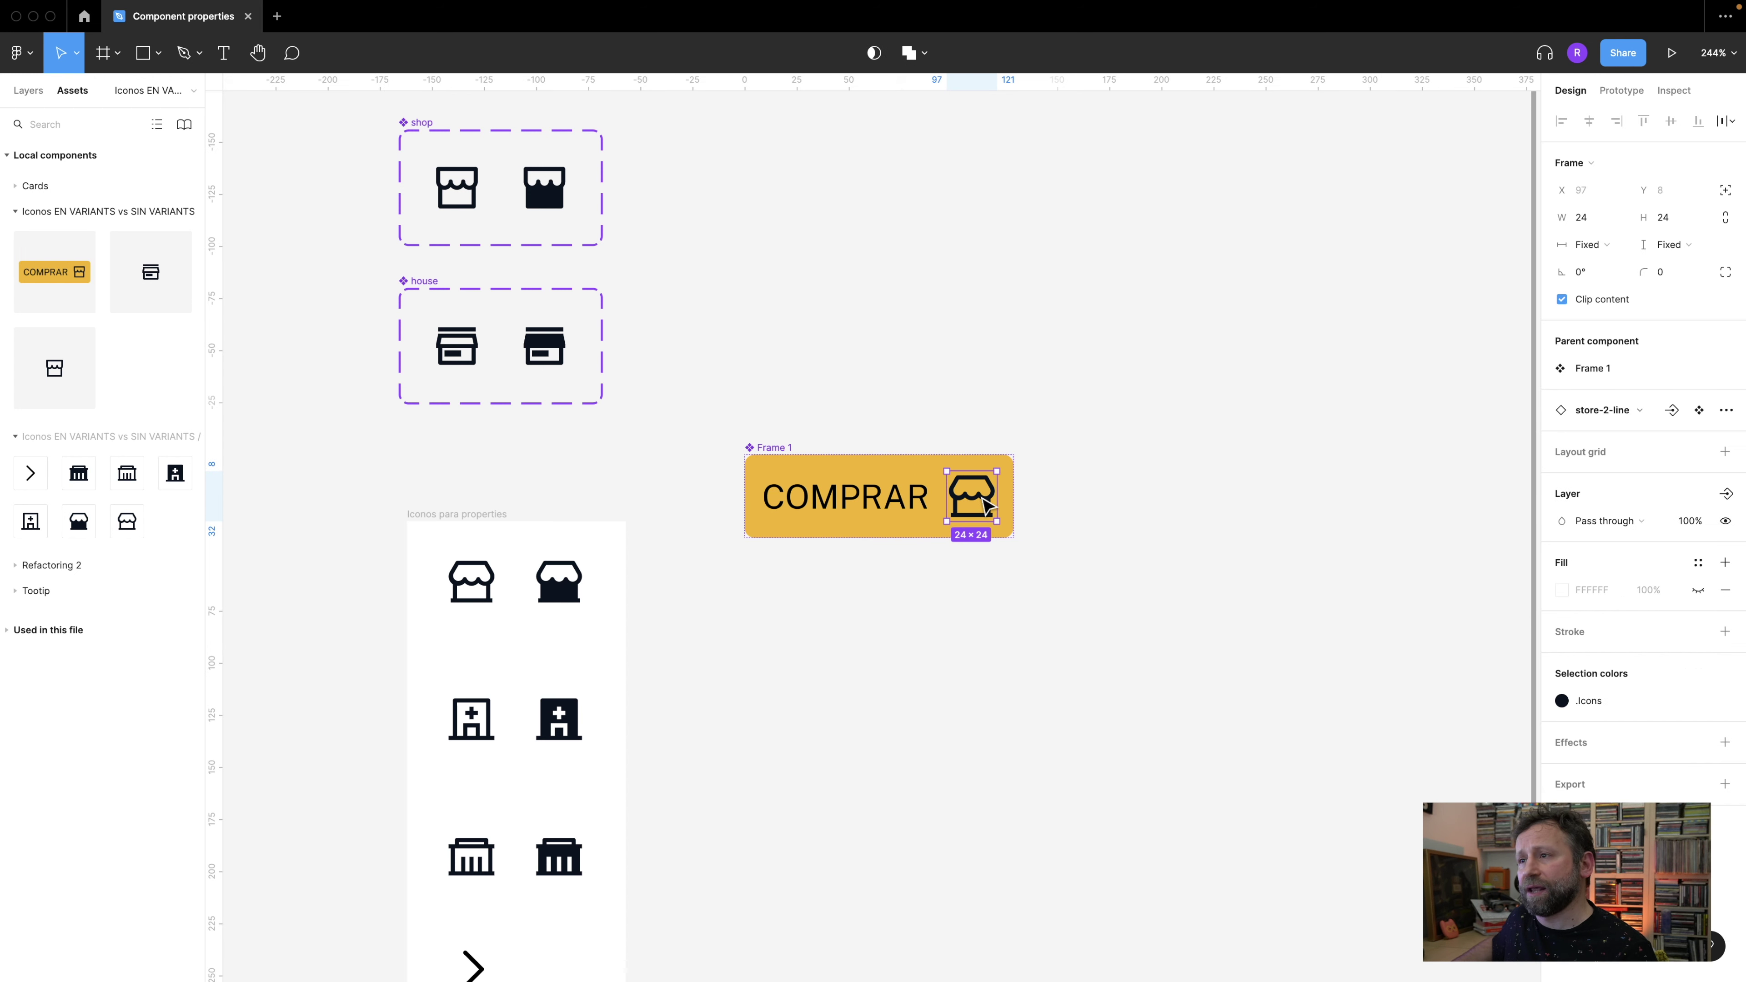
{"action": "left_click", "coordinate": [1672, 411]}
{"action": "type", "text": "Cambiar icono"}
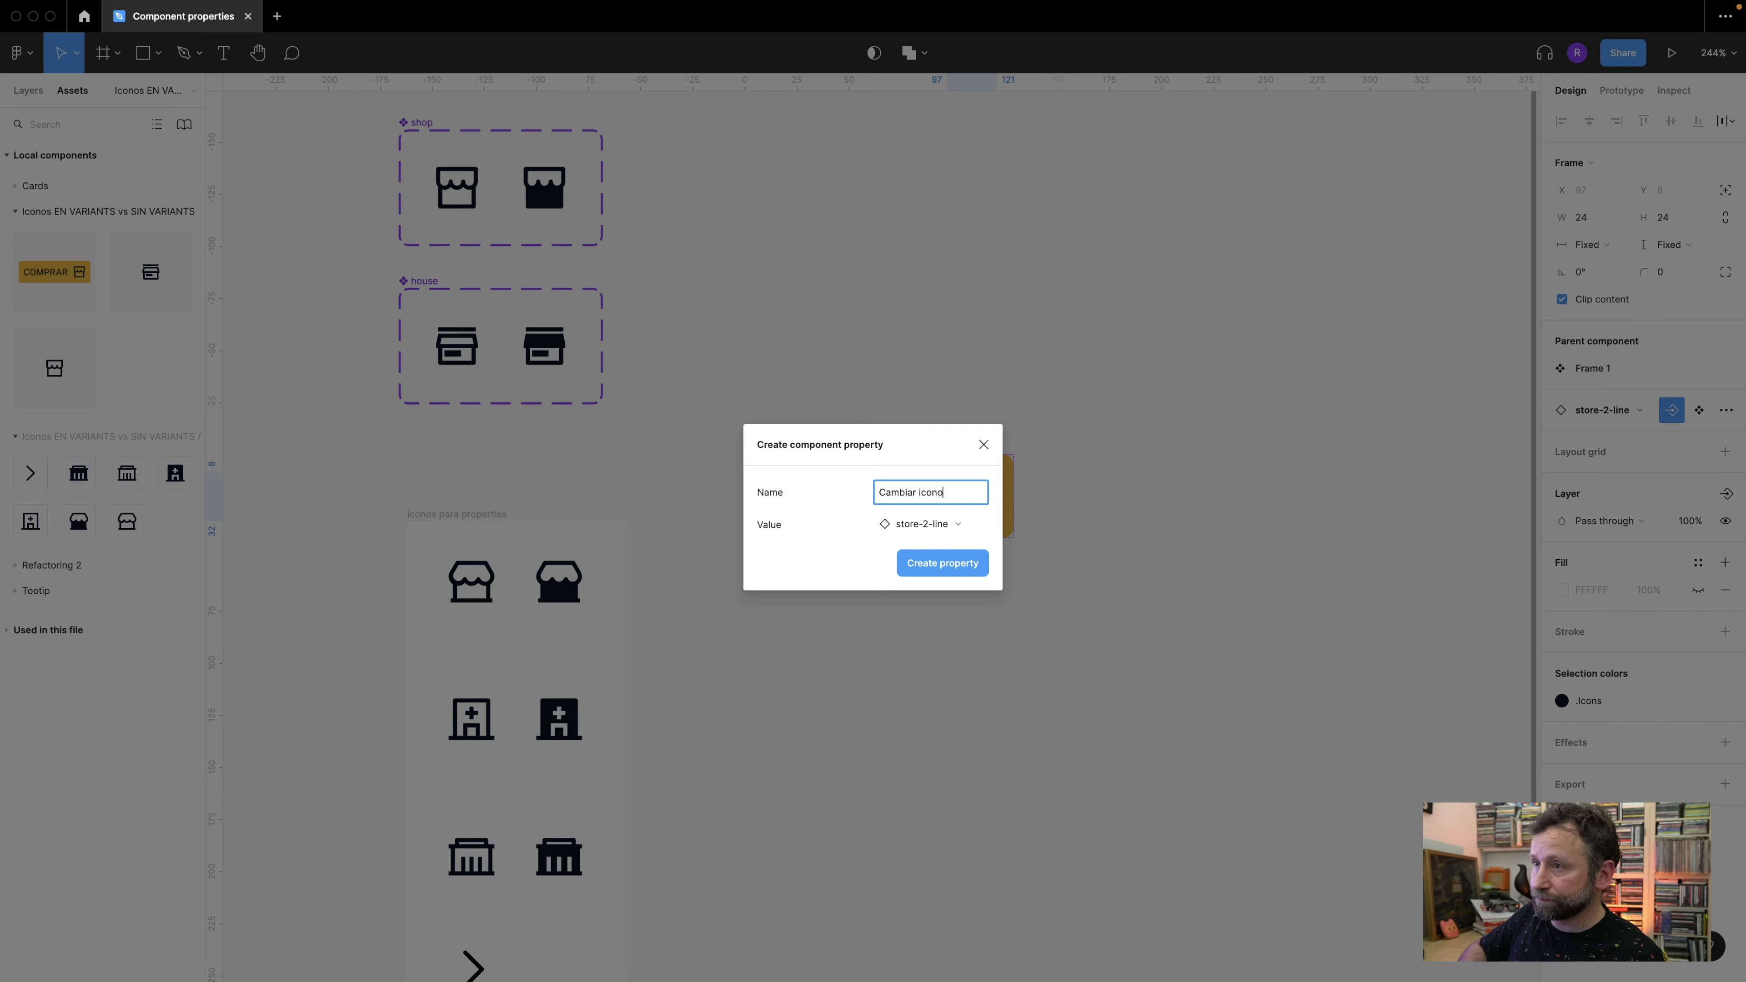
{"action": "key", "text": "Return"}
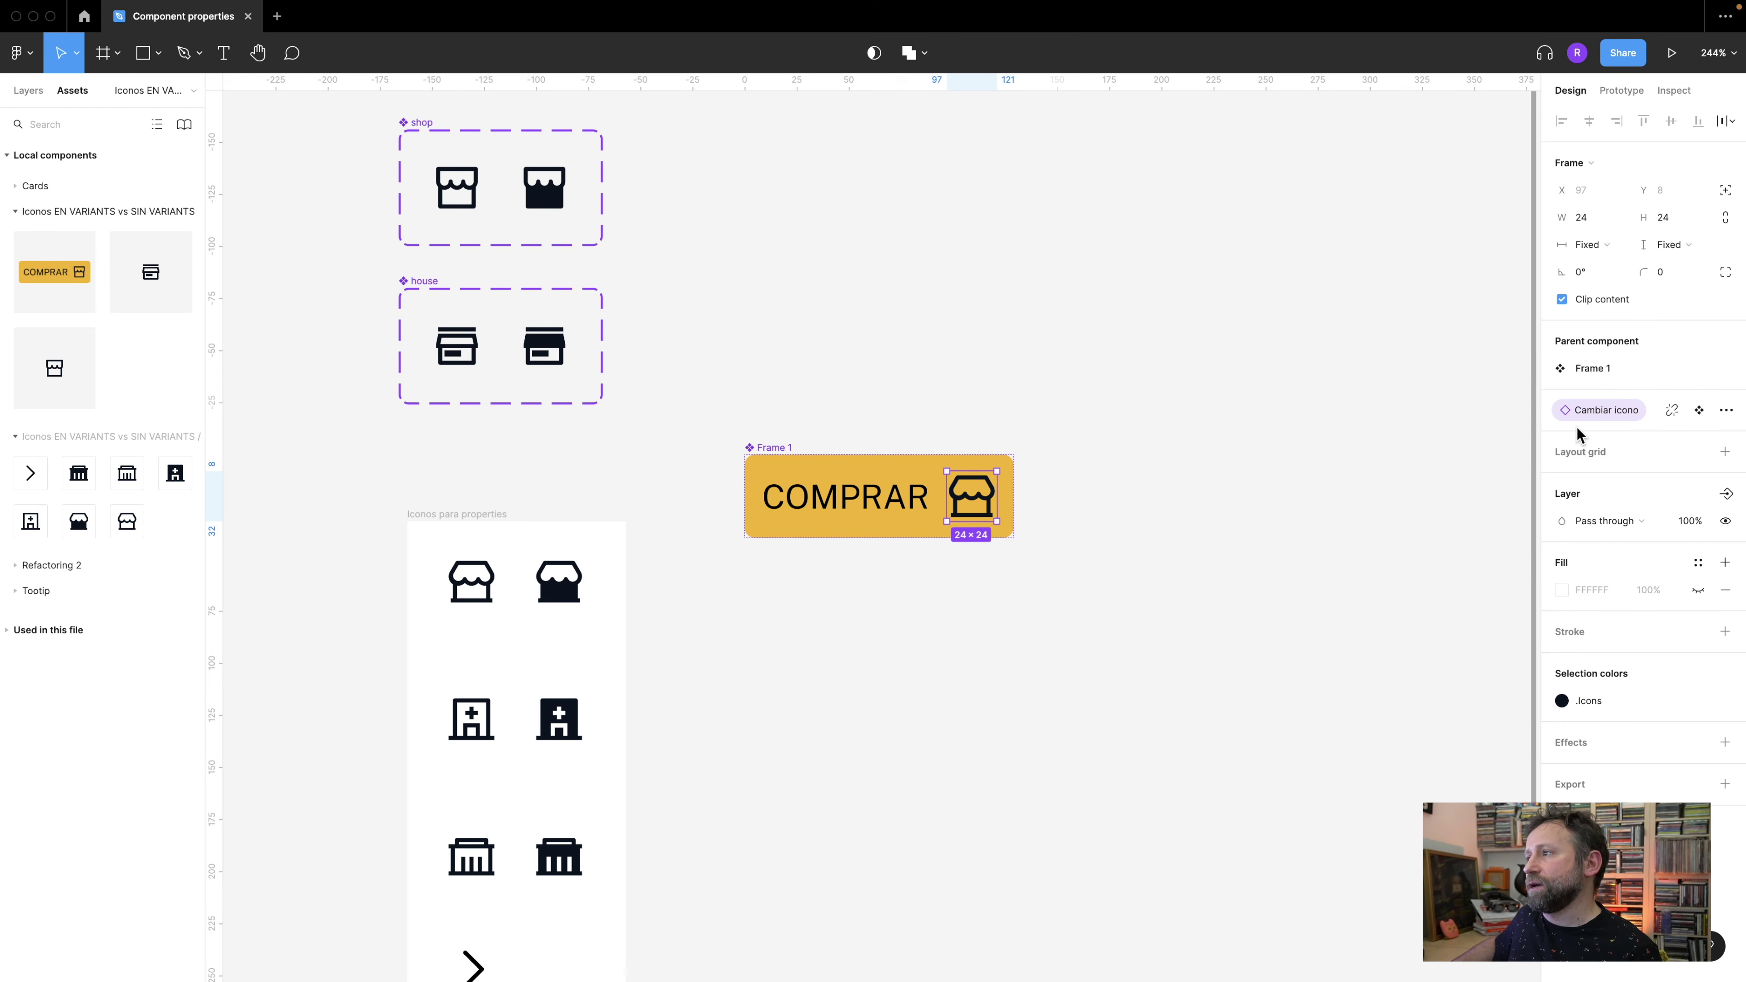
- Place a COMPRAR instance at X -1175, Y 4 and swap its icon to hospital-line and back to store-2-line
{"action": "left_click", "coordinate": [811, 650]}
{"action": "left_click_drag", "start_coordinate": [828, 526], "coordinate": [907, 654]}
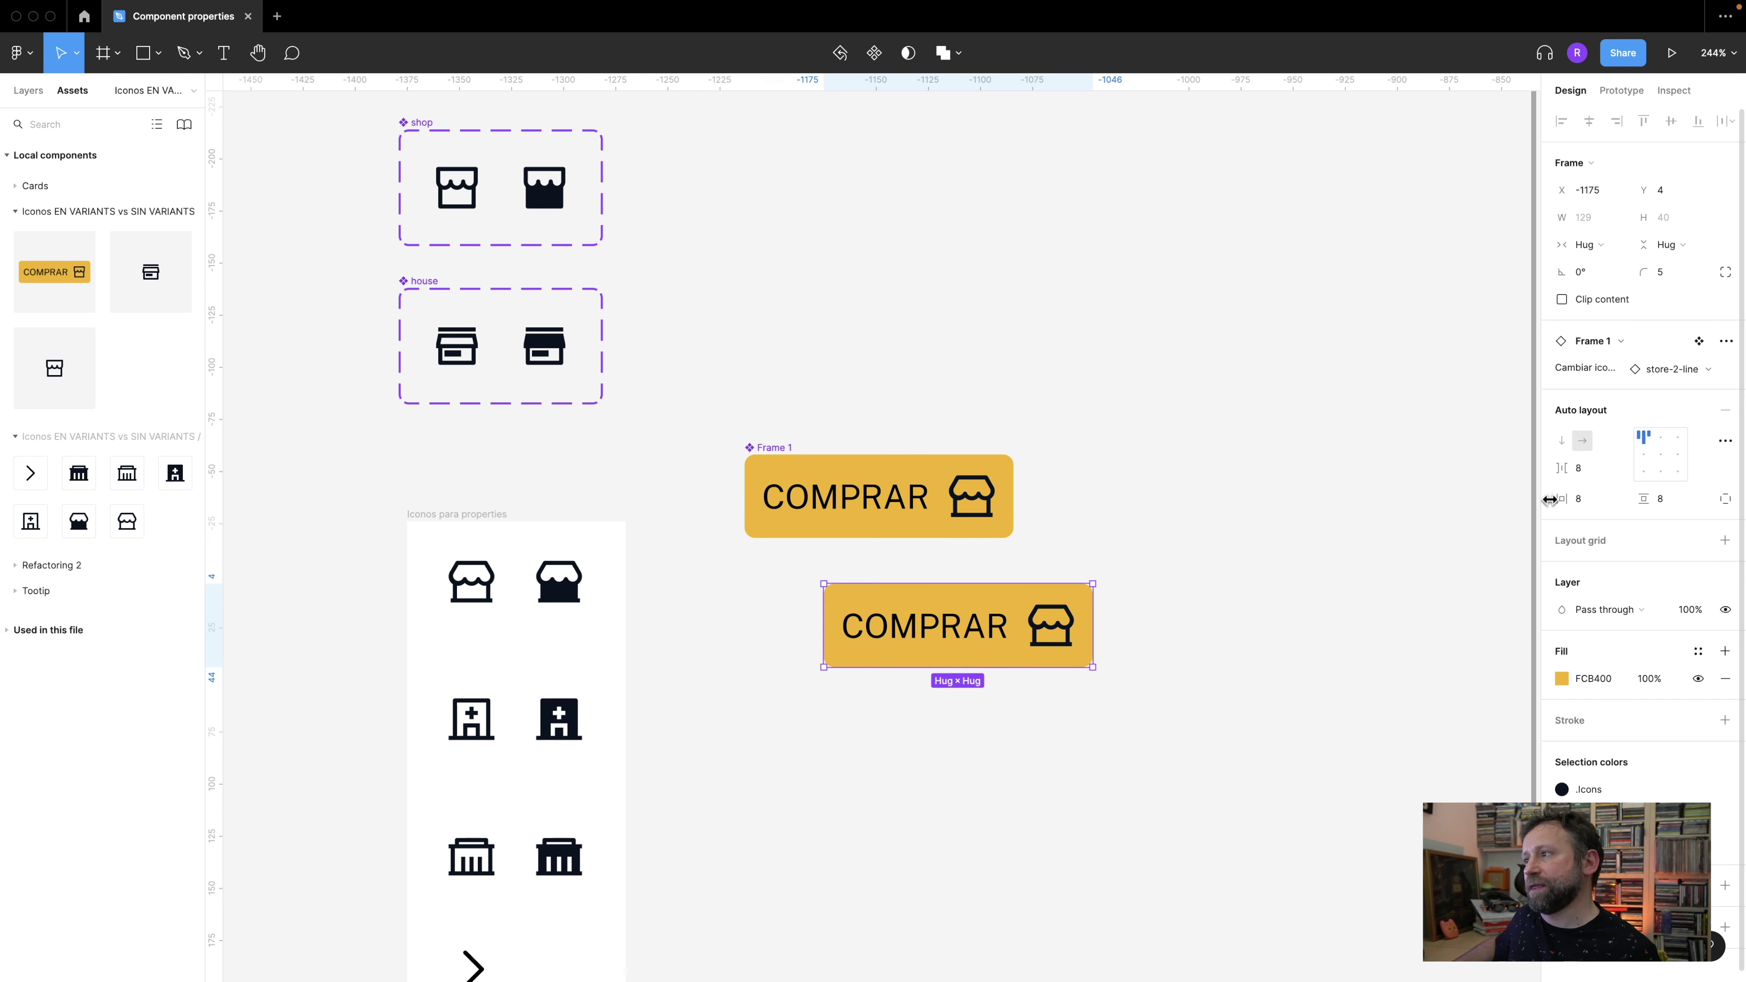
{"action": "left_click", "coordinate": [1683, 370]}
{"action": "left_click", "coordinate": [1581, 578]}
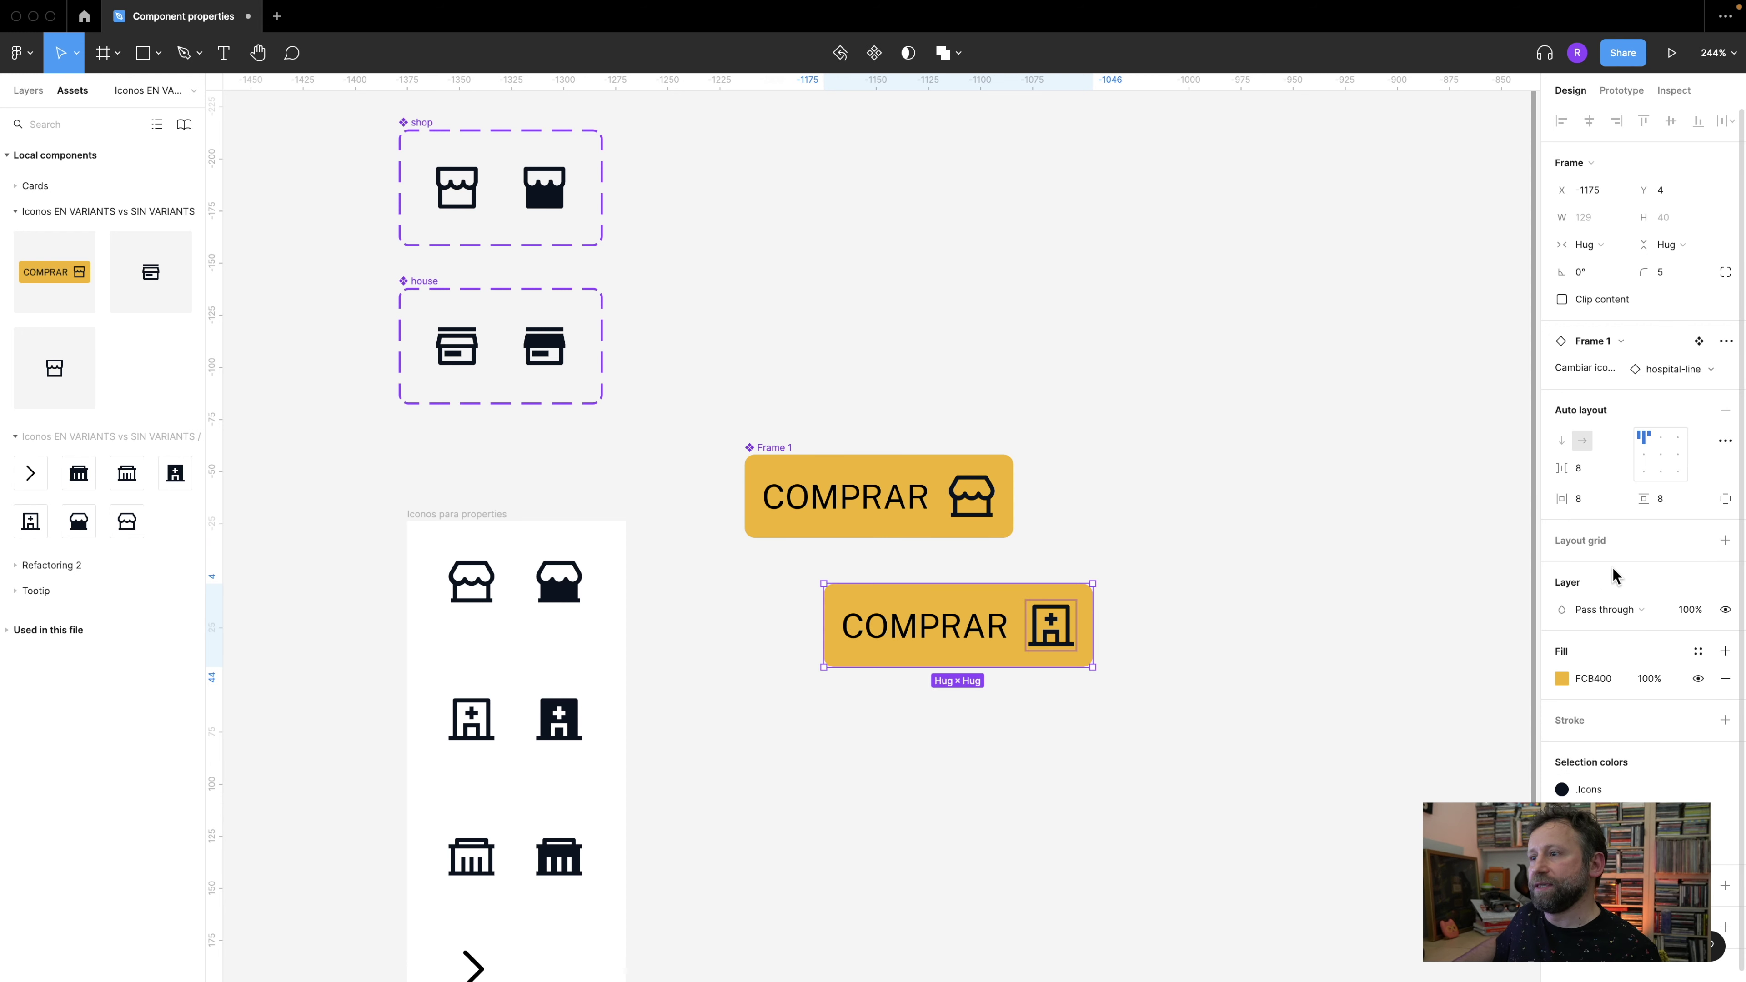
{"action": "left_click", "coordinate": [1671, 371]}
{"action": "left_click", "coordinate": [1664, 575]}
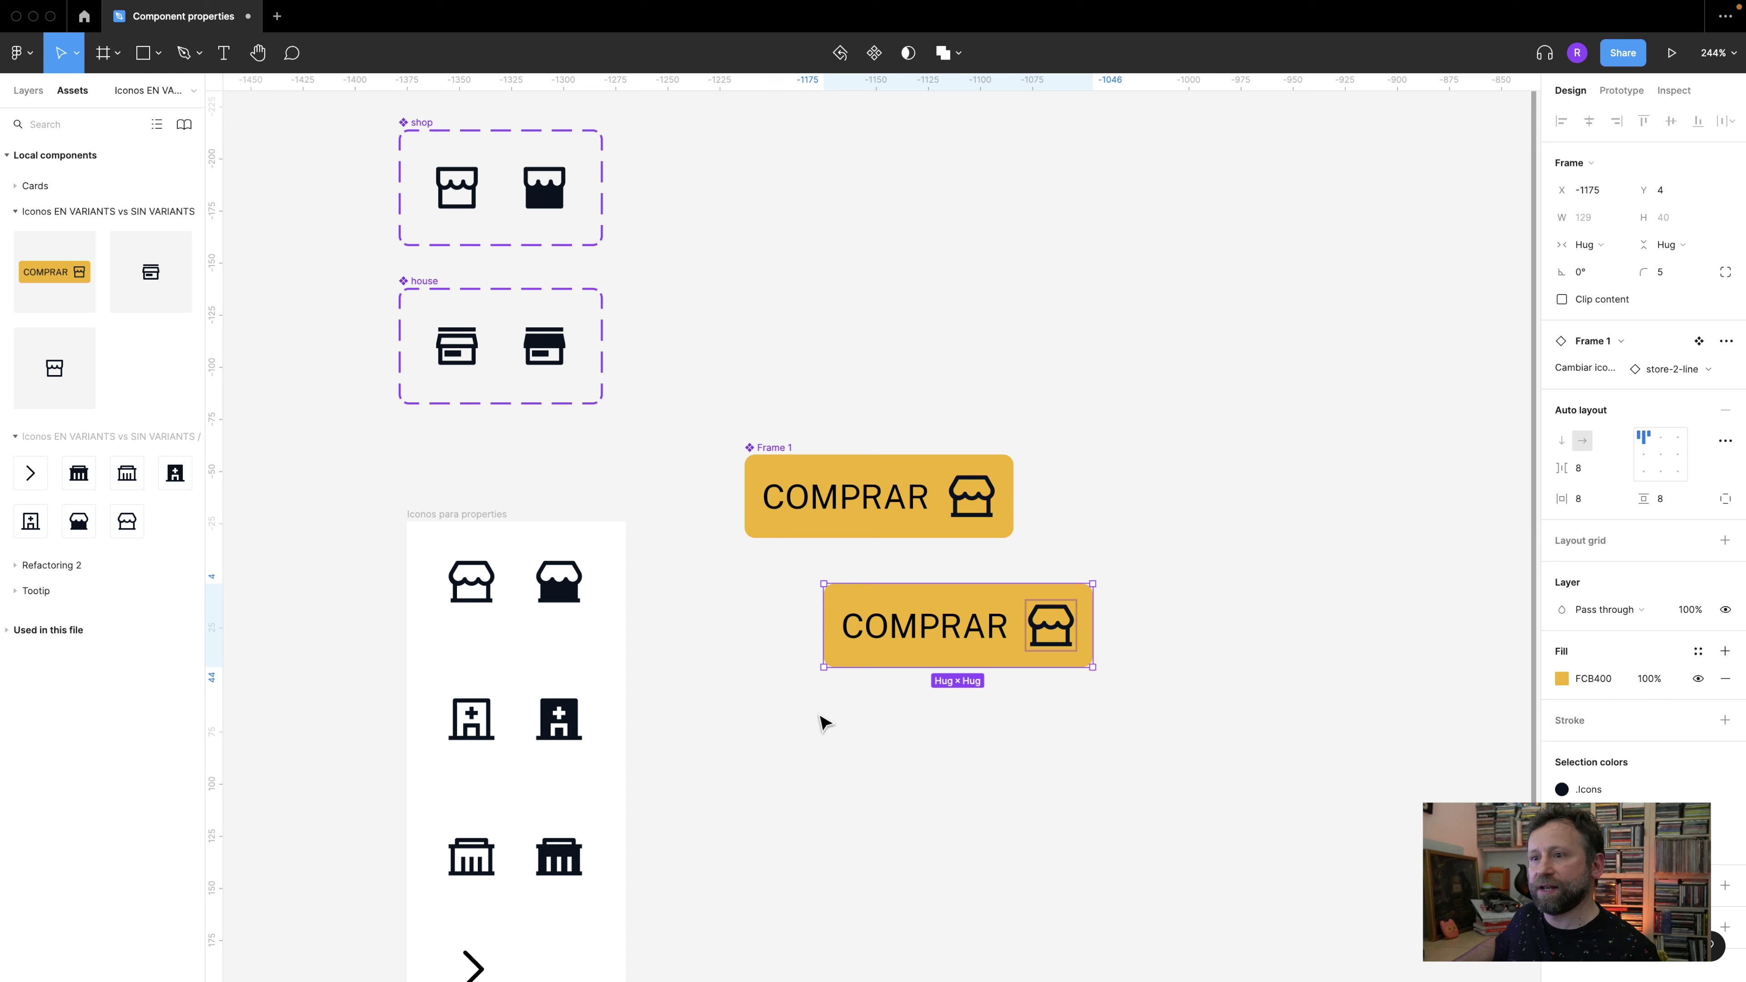
- Detach the .Icons color style from the store-2-line icon in the COMPRAR component and recolor it 7B61FF
{"action": "left_click_drag", "start_coordinate": [570, 654], "coordinate": [573, 465]}
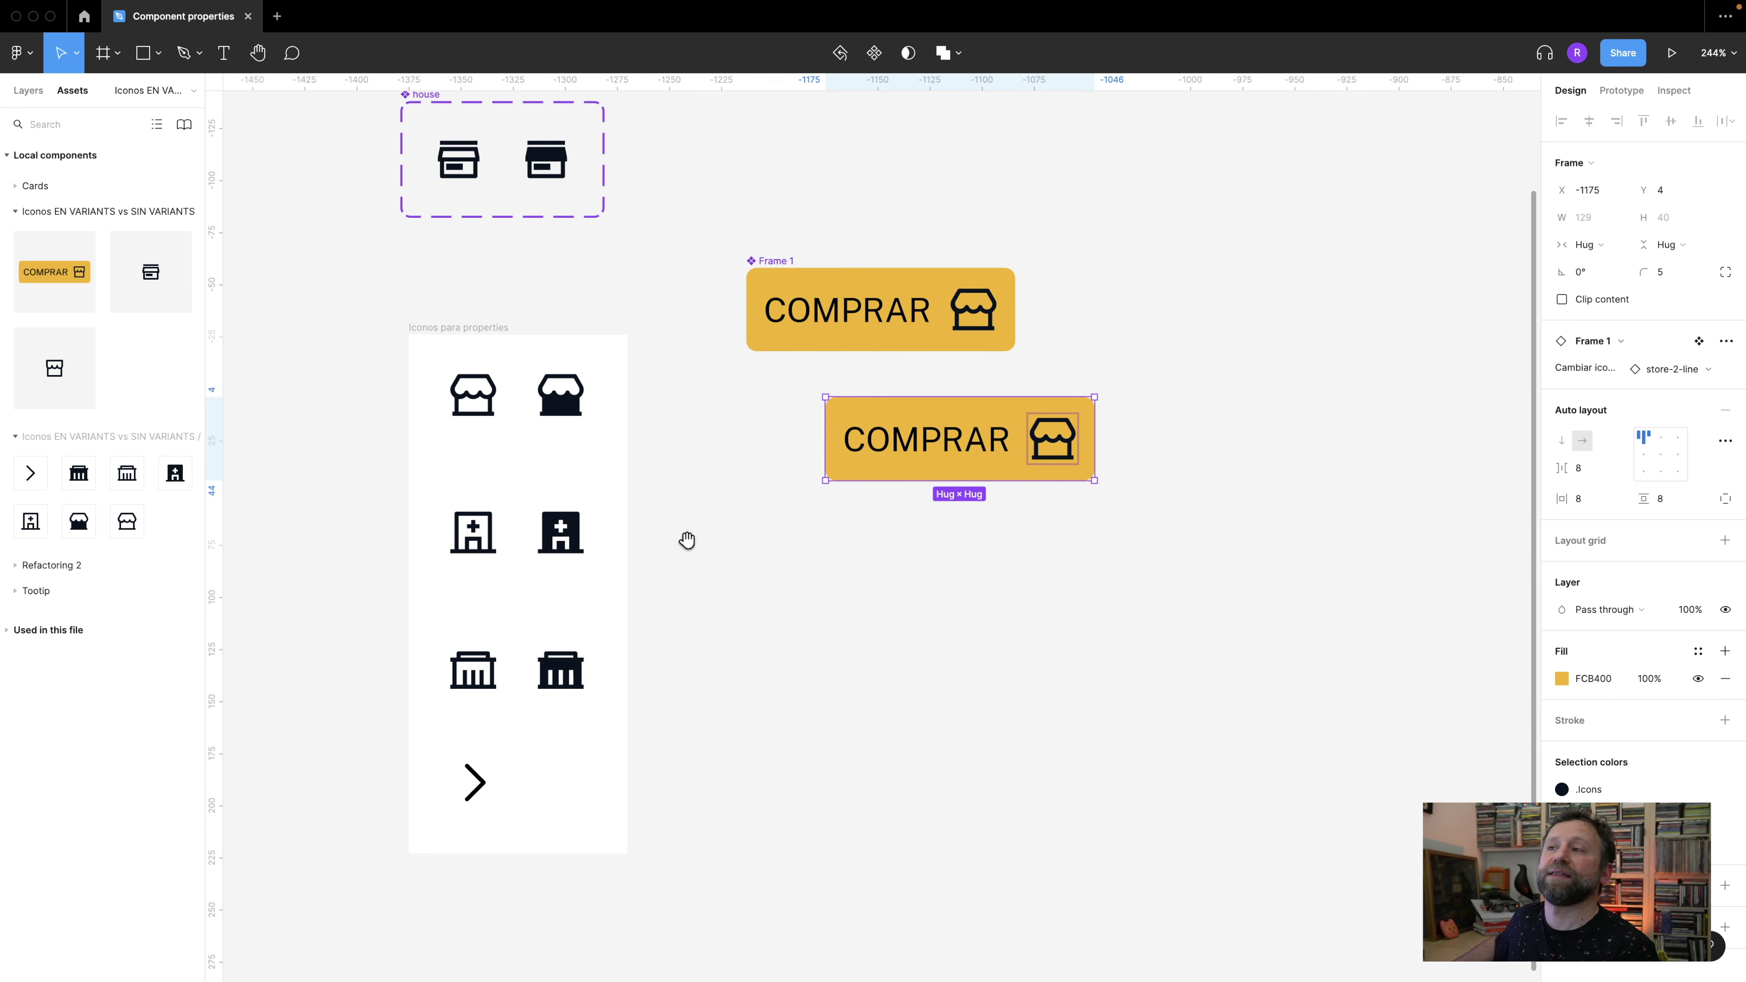
{"action": "left_click_drag", "start_coordinate": [827, 398], "coordinate": [779, 535]}
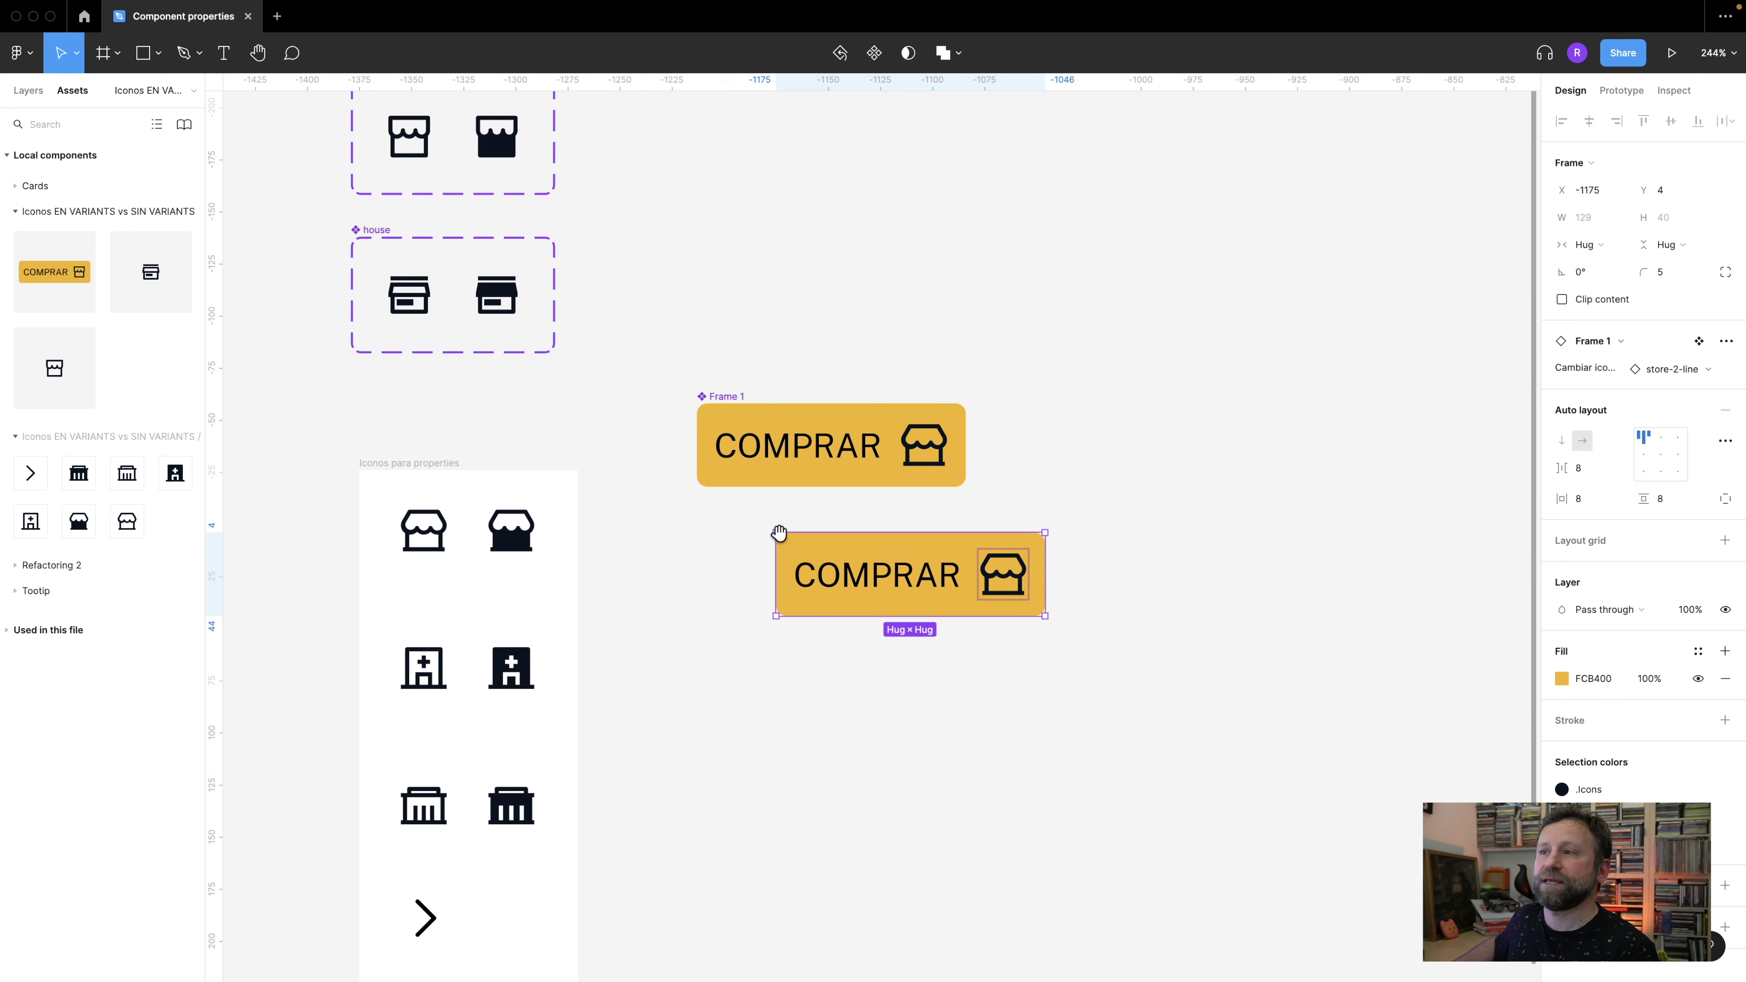
{"action": "left_click", "coordinate": [932, 451]}
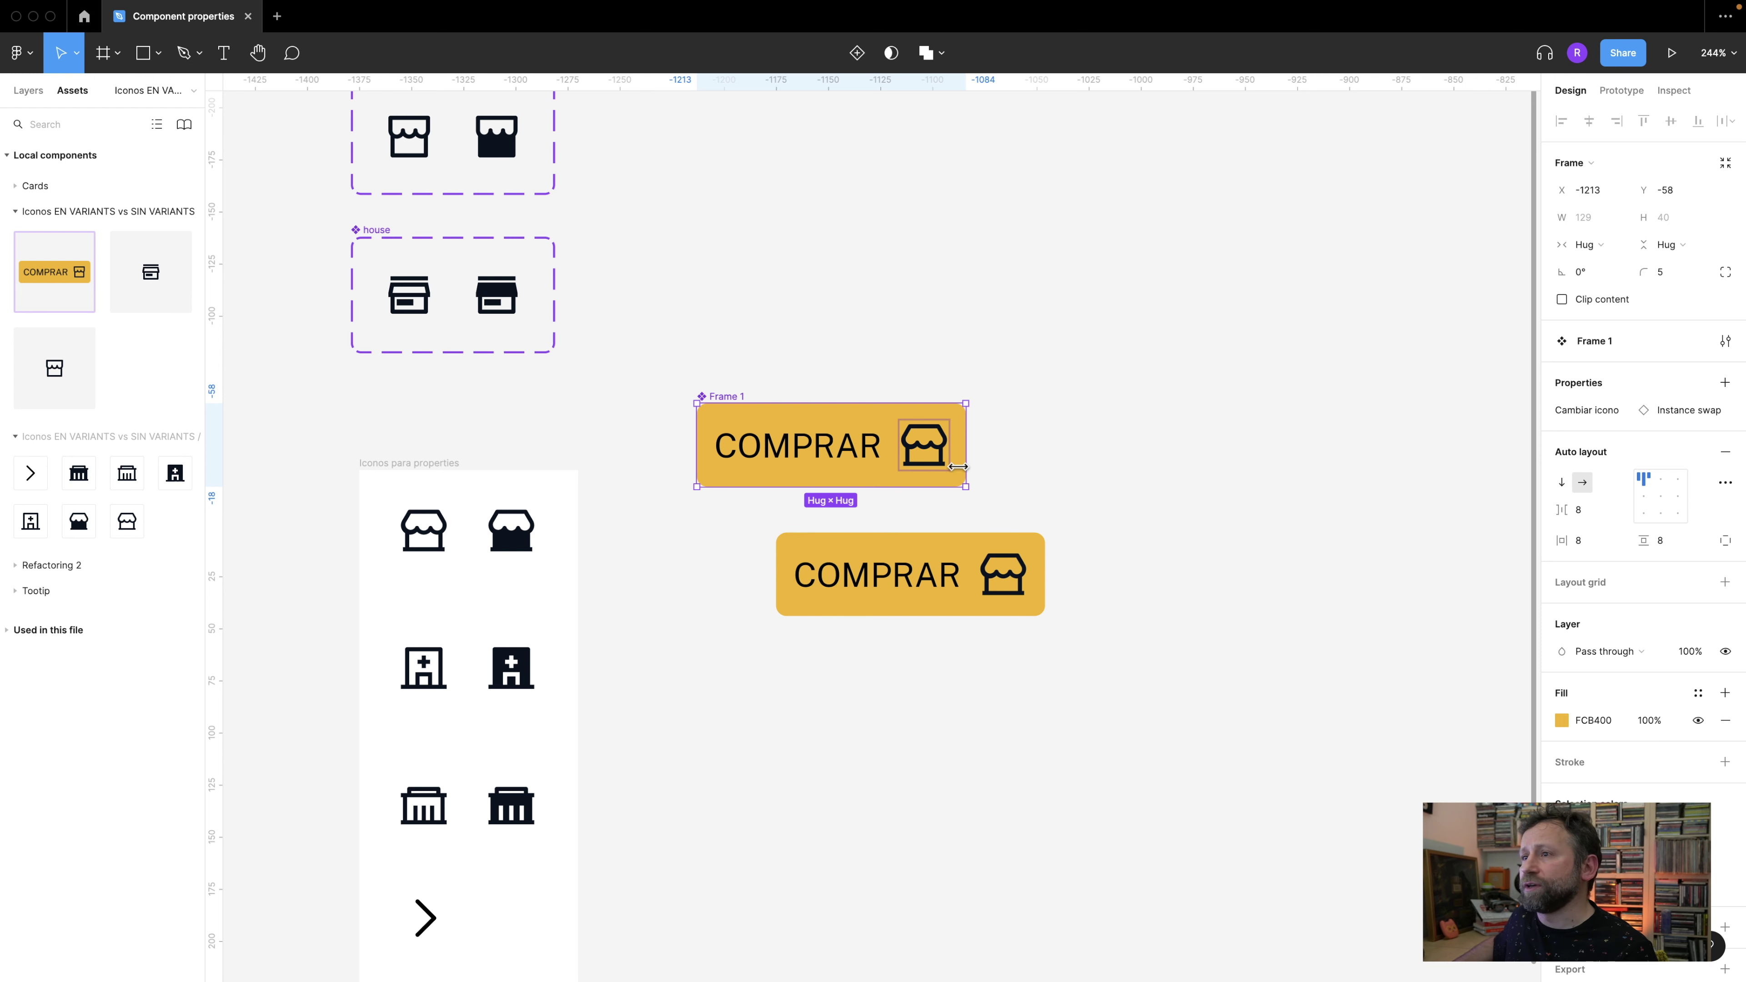
{"action": "left_click", "coordinate": [933, 458]}
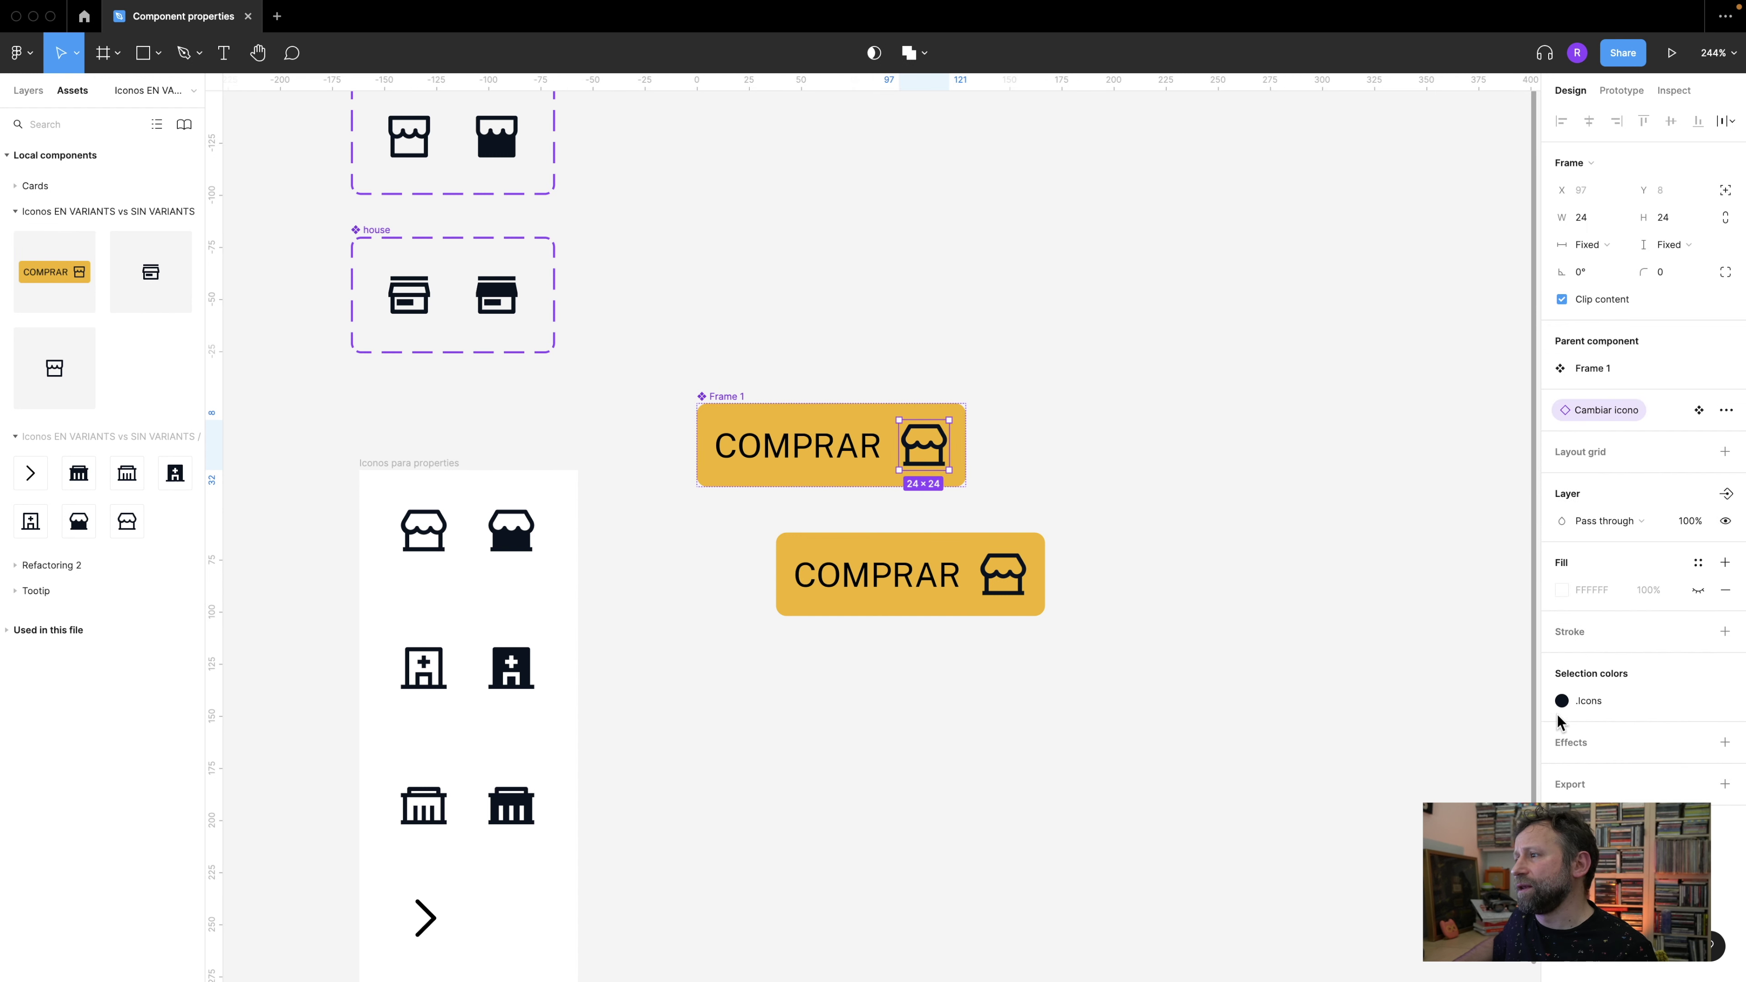
{"action": "left_click", "coordinate": [1698, 701]}
{"action": "left_click", "coordinate": [1561, 700]}
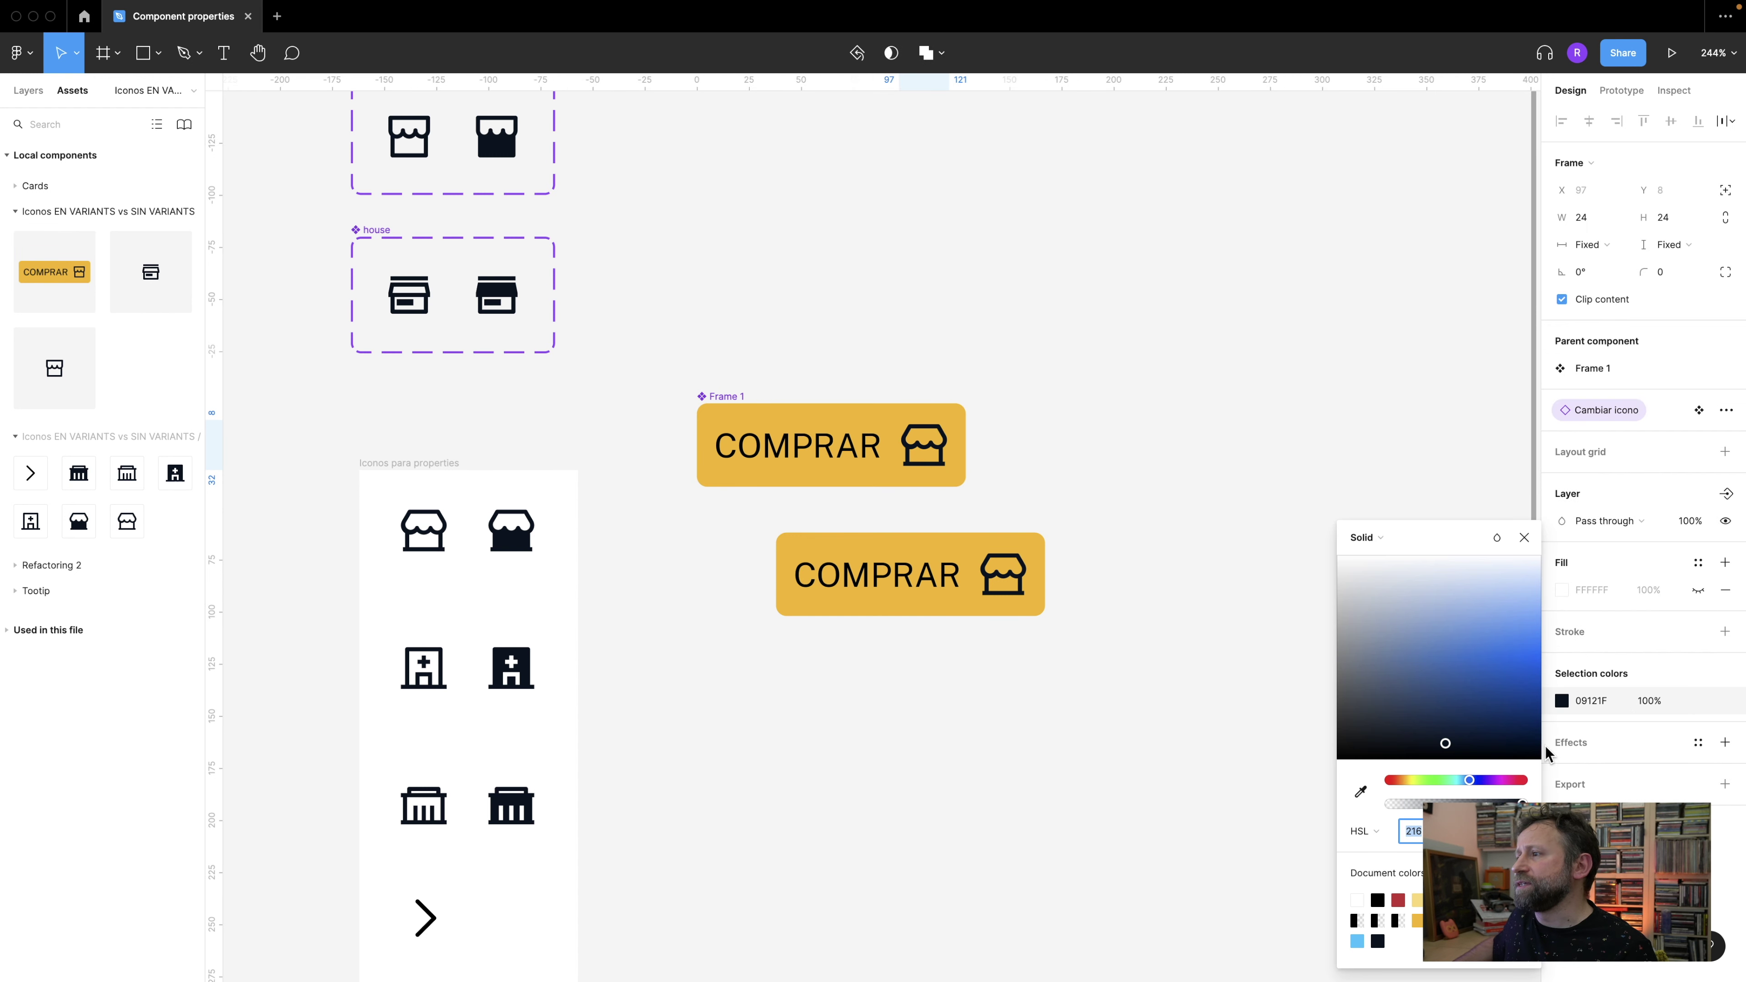
{"action": "left_click", "coordinate": [1459, 920]}
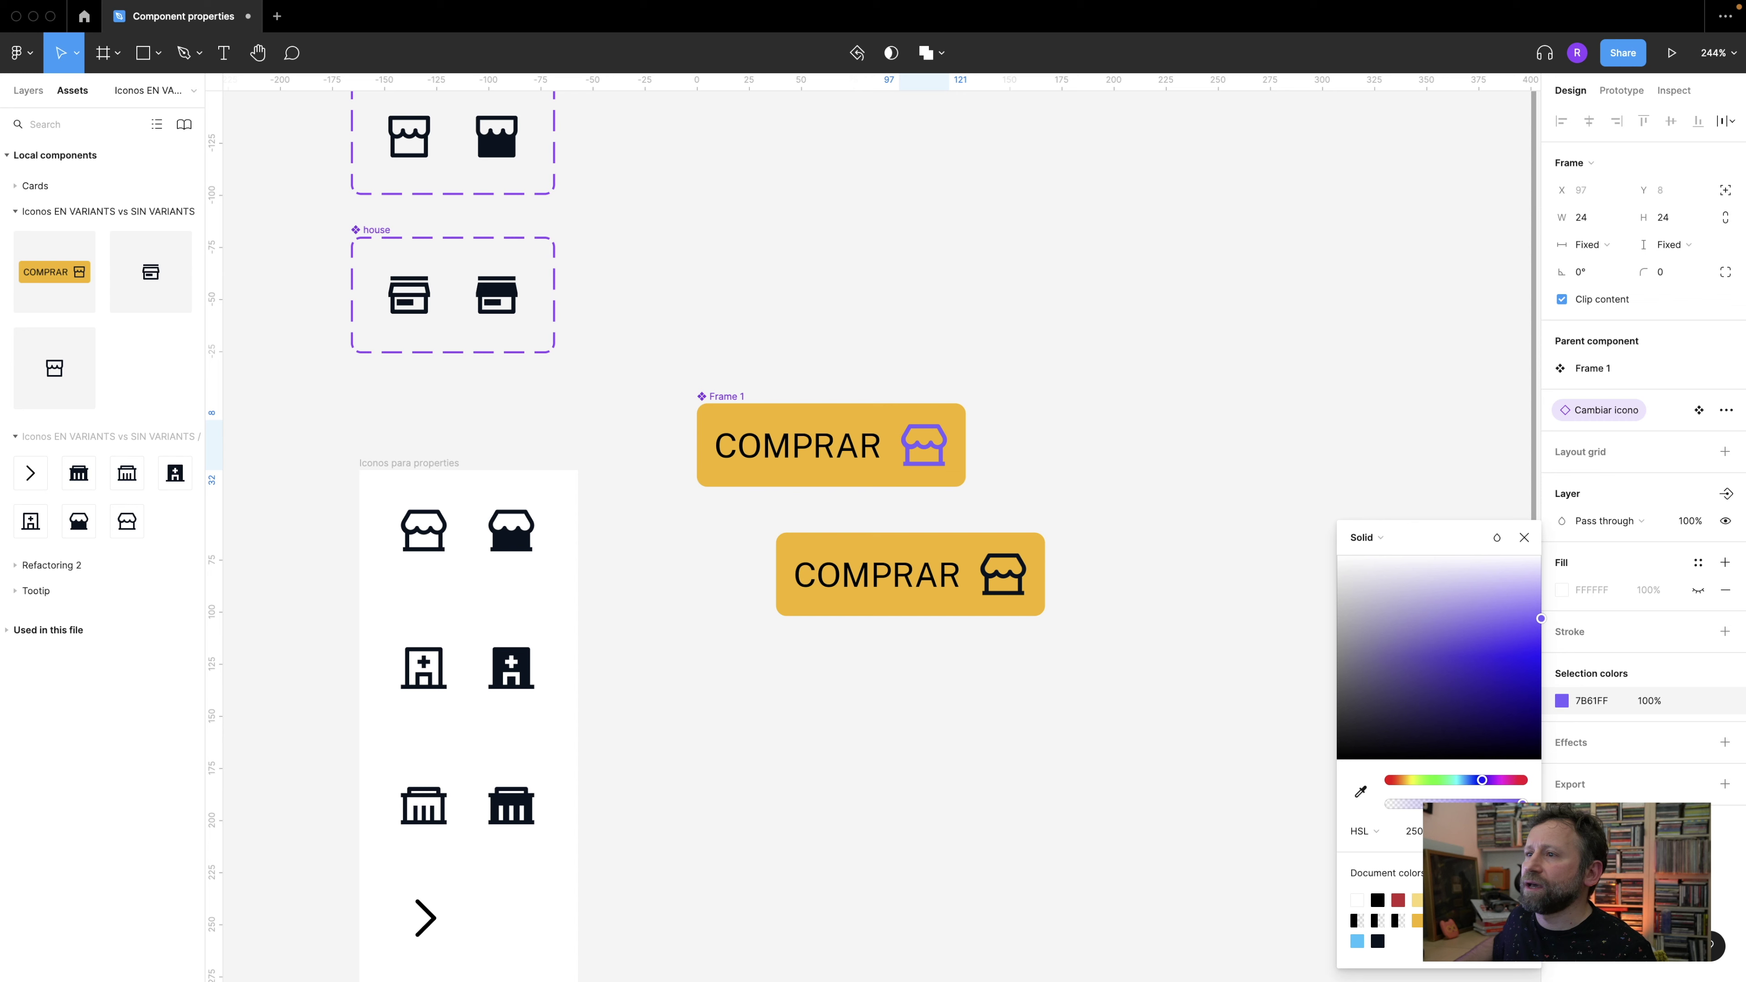
- Delete the existing COMPRAR instance and place a fresh instance of the component at X -1172, Y 38
{"action": "left_click", "coordinate": [1113, 719]}
{"action": "left_click", "coordinate": [941, 539]}
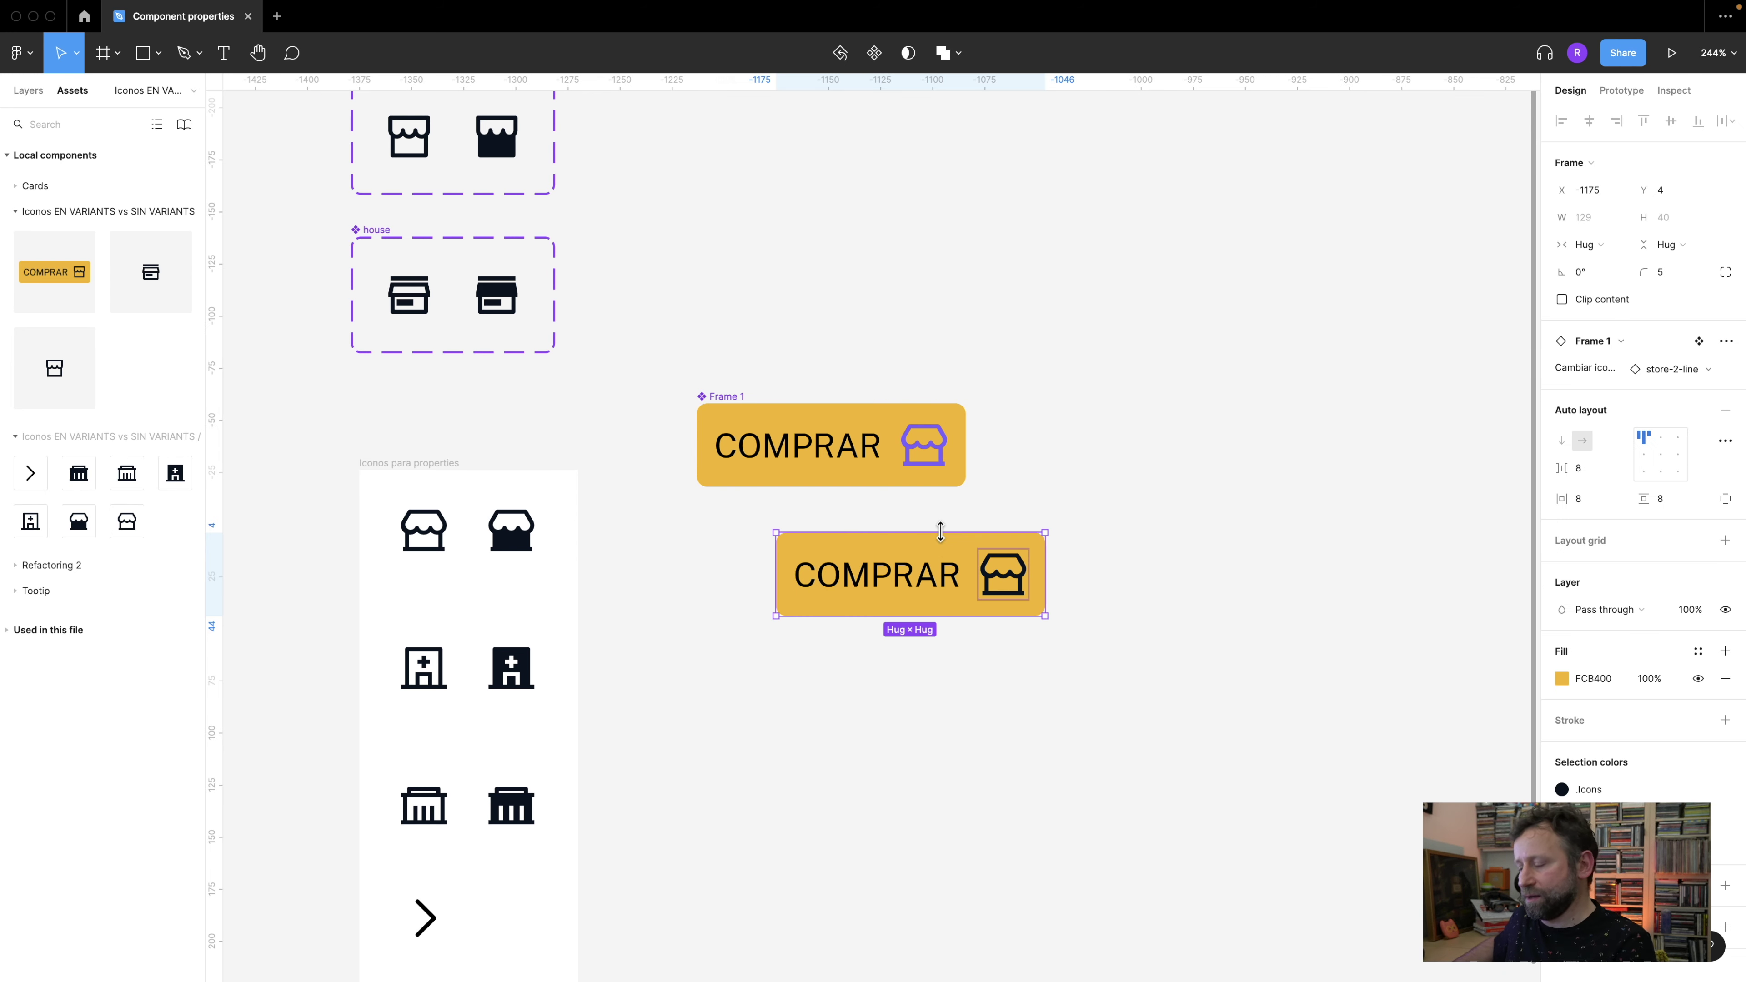
{"action": "key", "text": "Delete"}
{"action": "left_click", "coordinate": [848, 462]}
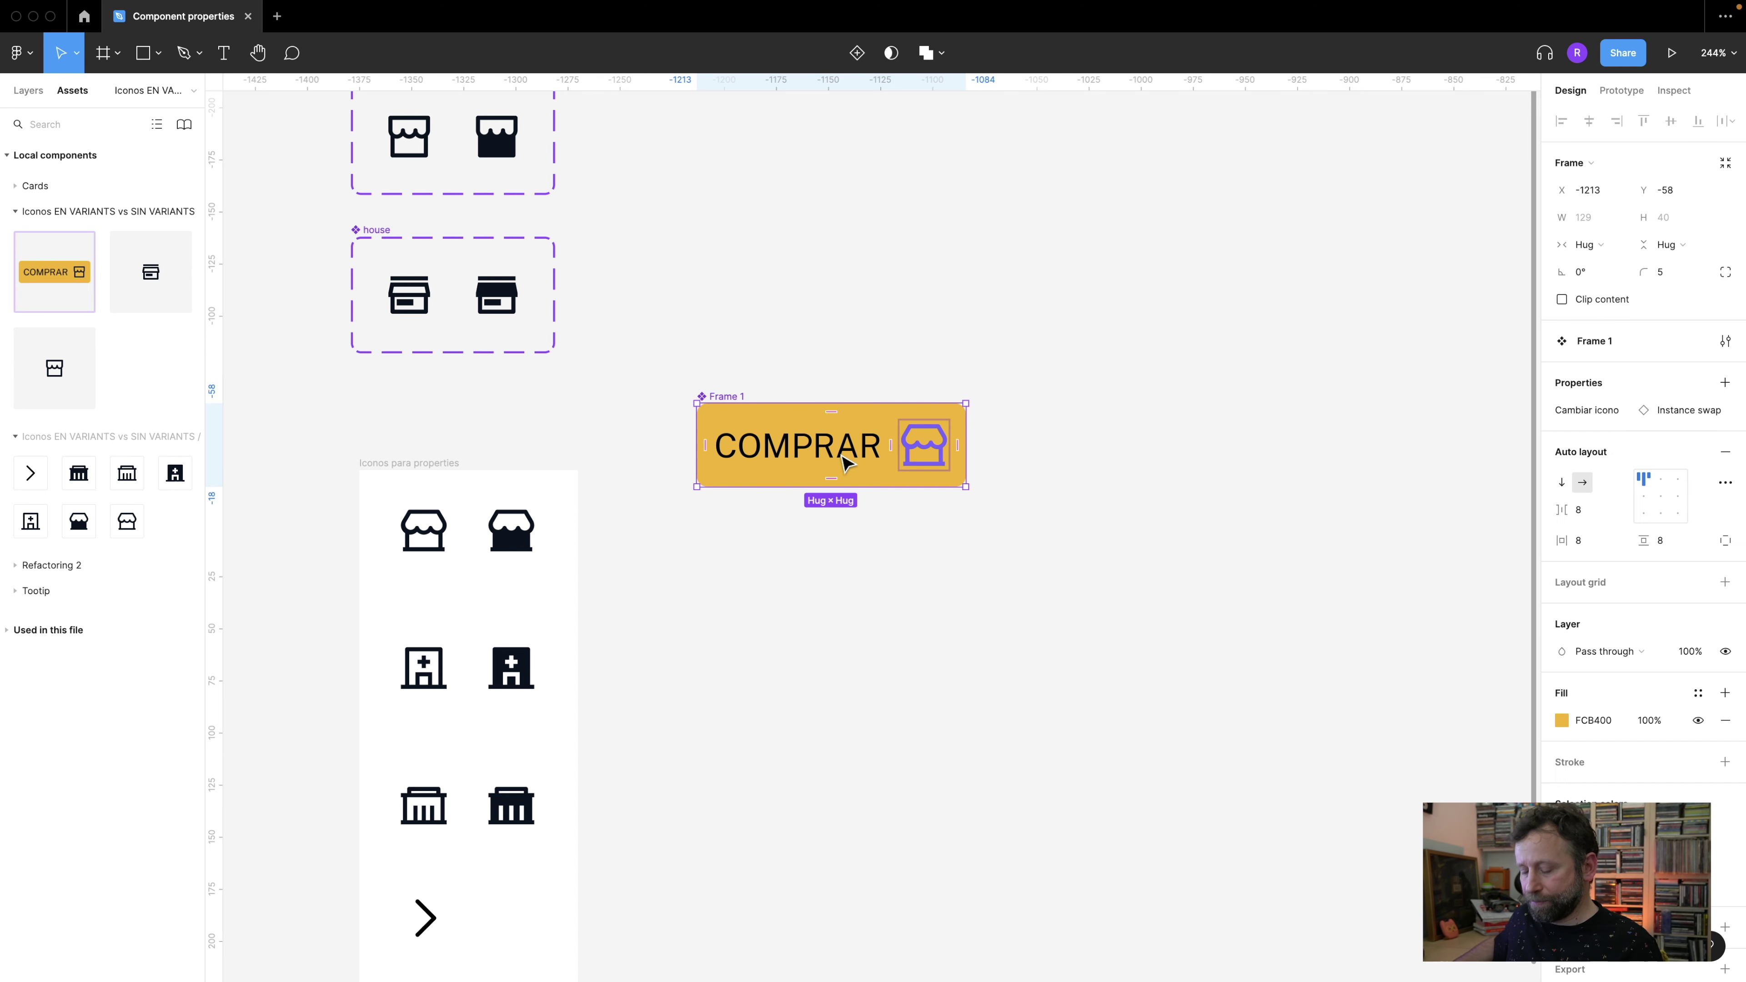
{"action": "left_click_drag", "start_coordinate": [851, 443], "coordinate": [938, 636]}
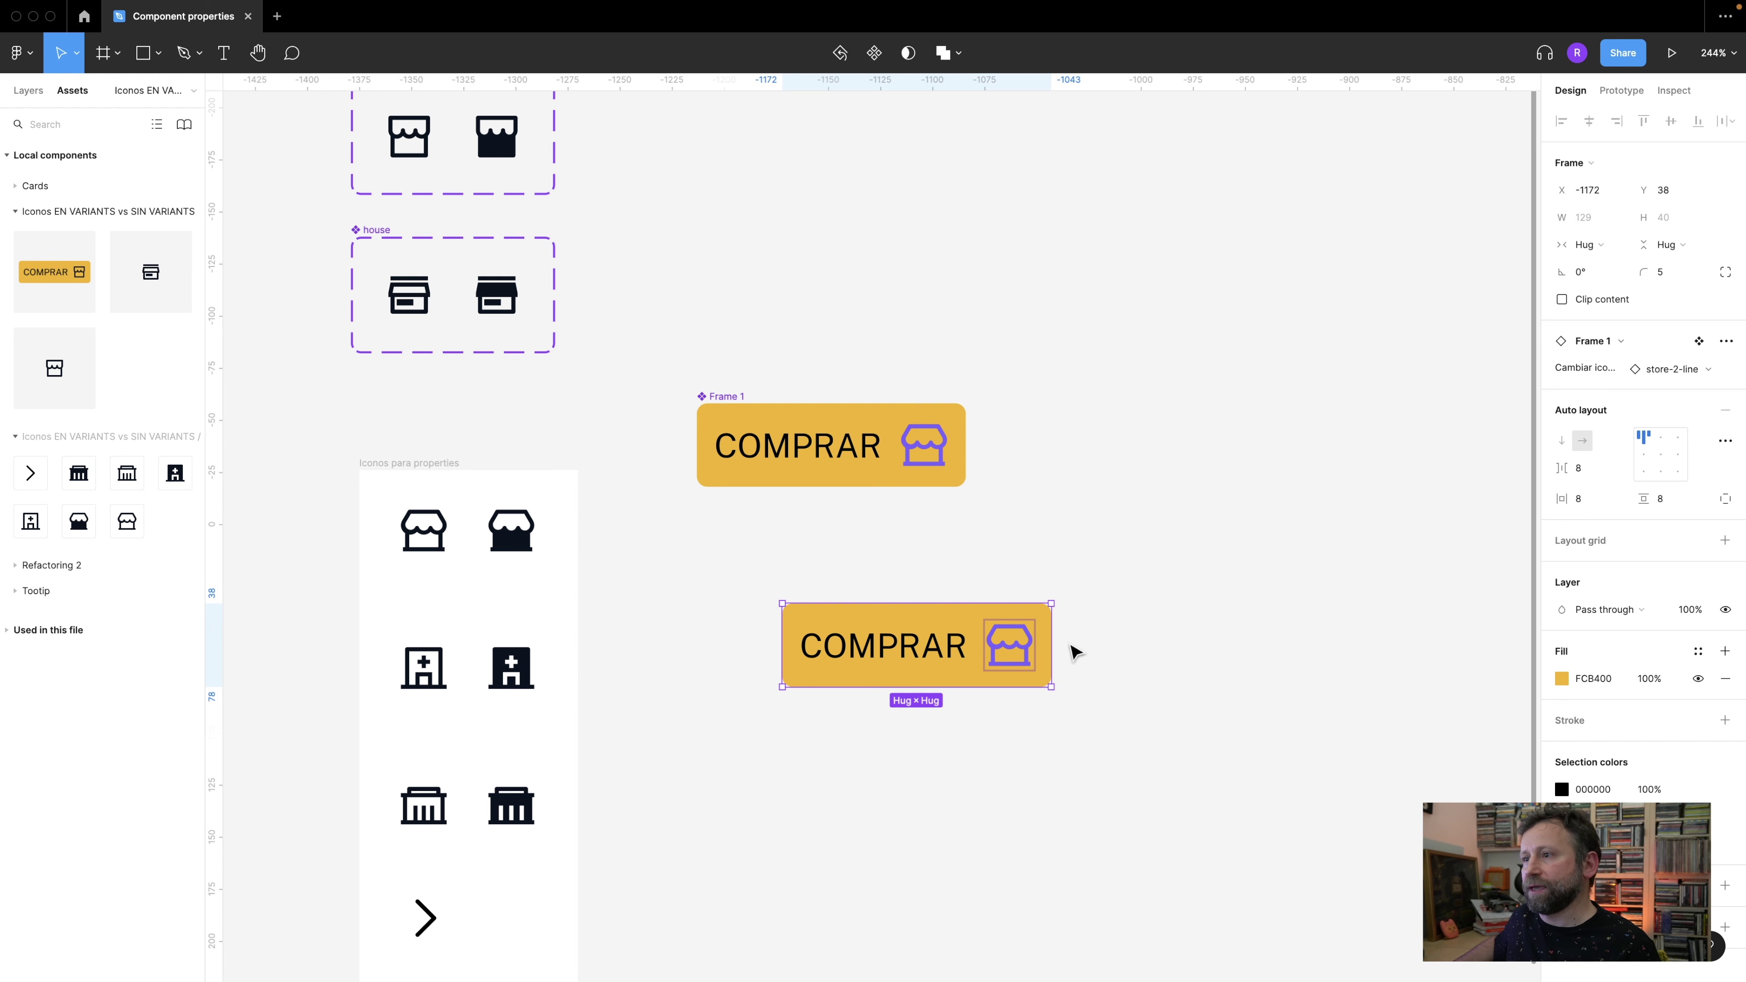
- Swap the icon of the COMPRAR instance to hospital-line and back to store-2-line
{"action": "left_click", "coordinate": [1655, 371]}
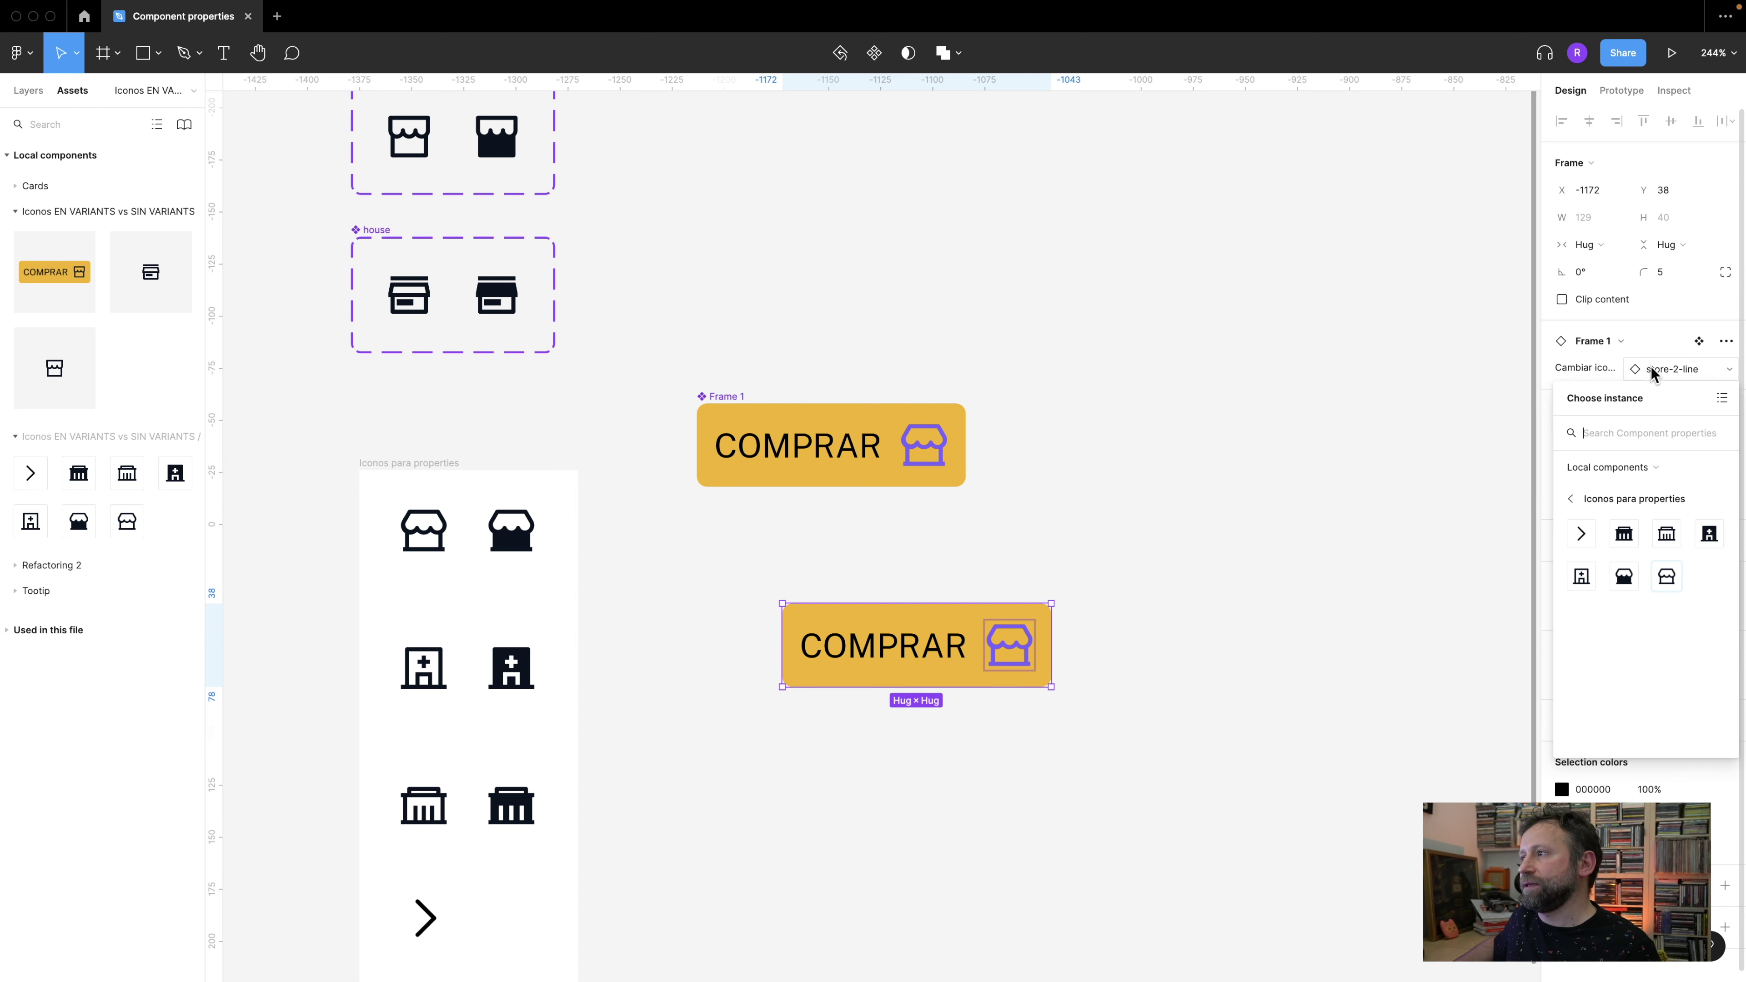
{"action": "left_click", "coordinate": [1594, 576]}
{"action": "left_click", "coordinate": [1684, 372]}
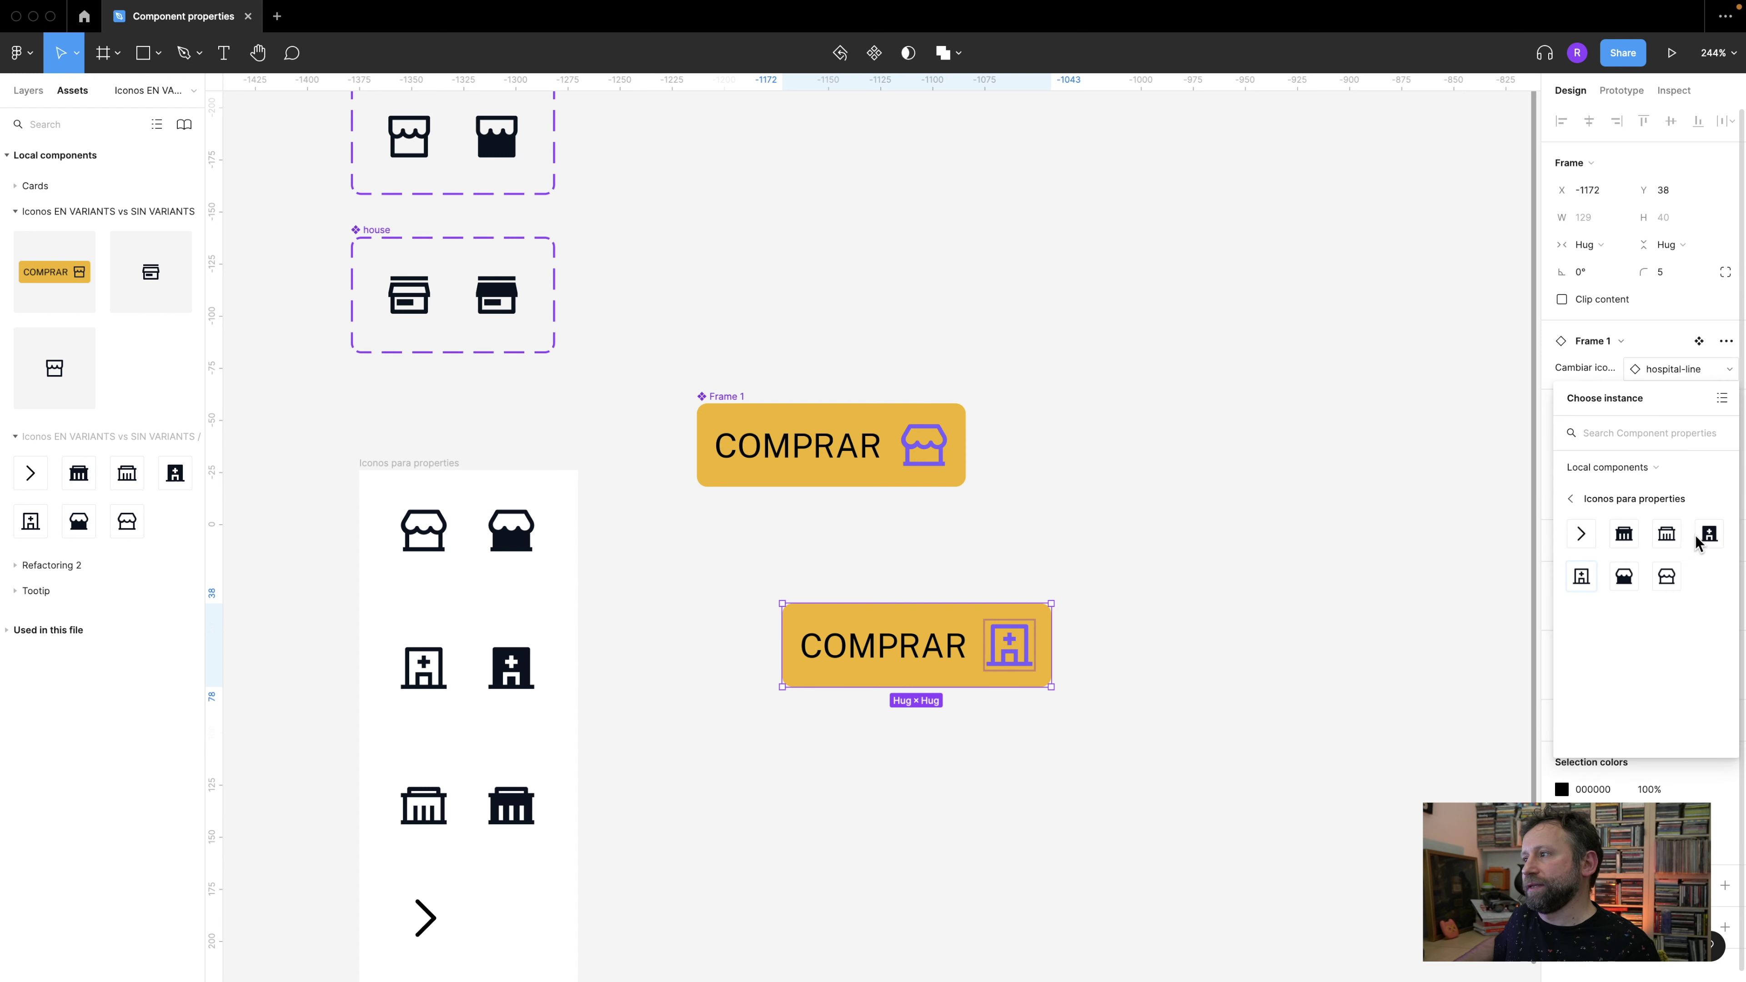
{"action": "left_click", "coordinate": [1666, 577]}
{"action": "left_click", "coordinate": [1485, 596]}
{"action": "left_click_drag", "start_coordinate": [679, 342], "coordinate": [798, 394]}
{"action": "scroll", "coordinate": [799, 394], "scroll_direction": "down", "scroll_amount": 2}
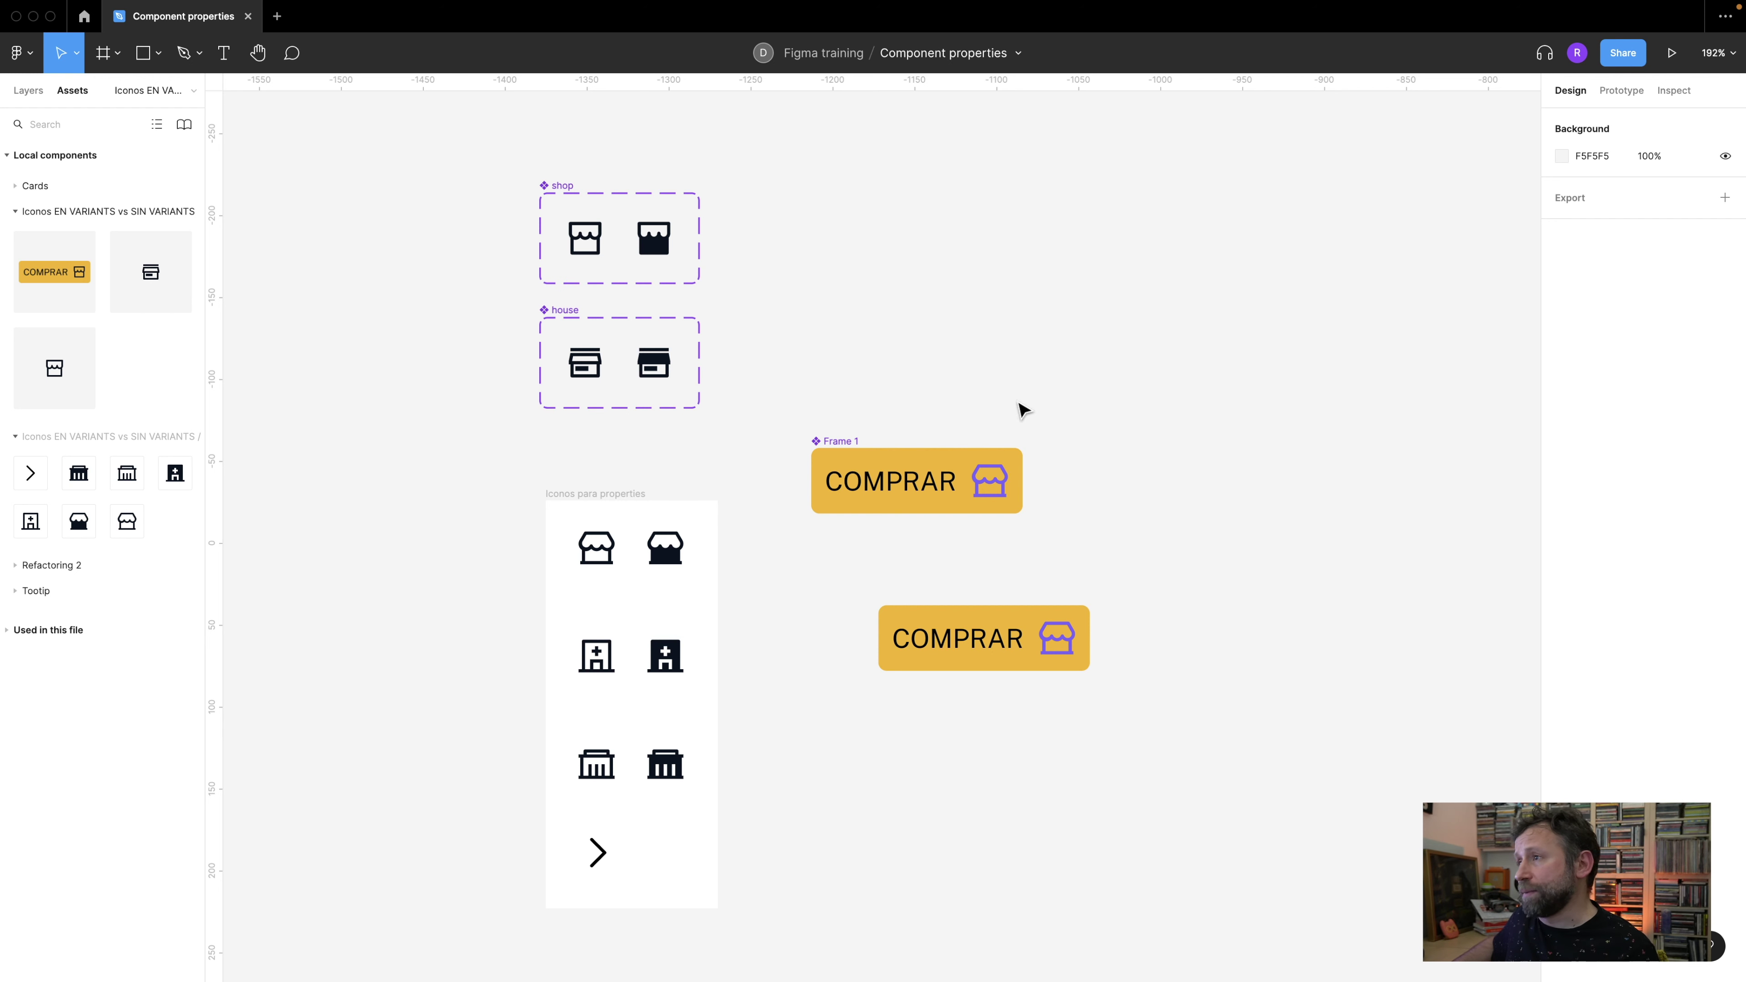
{"action": "left_click_drag", "start_coordinate": [865, 378], "coordinate": [959, 365]}
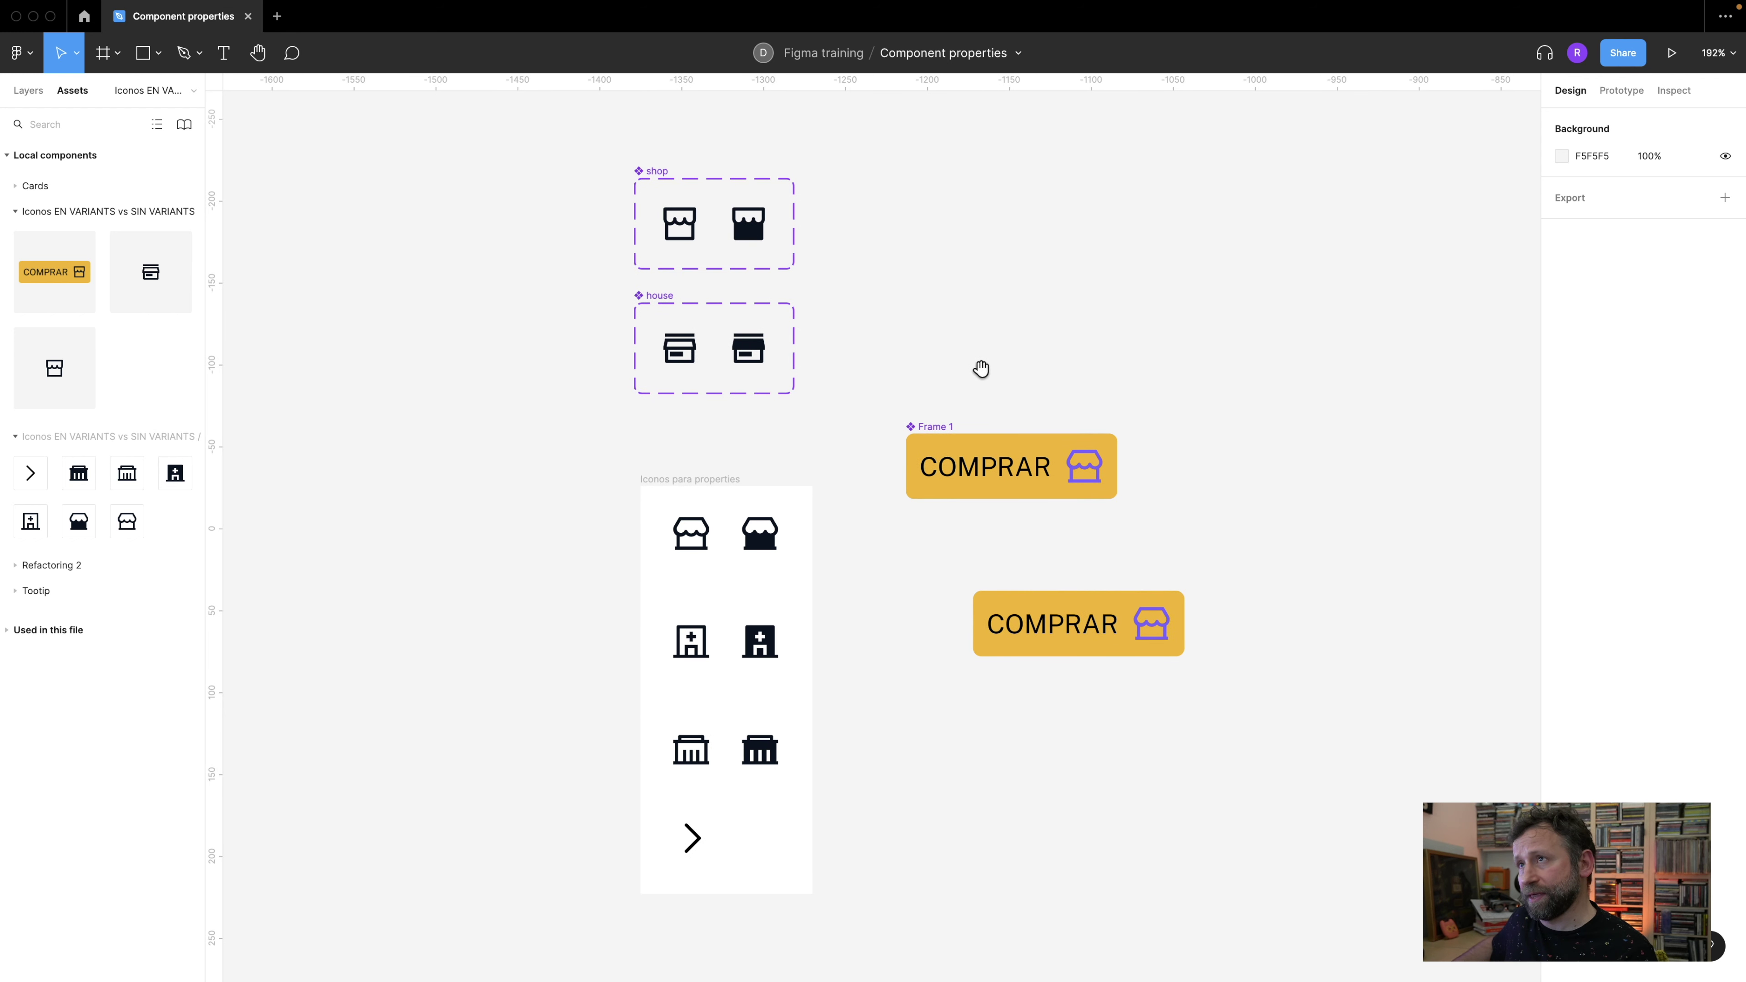
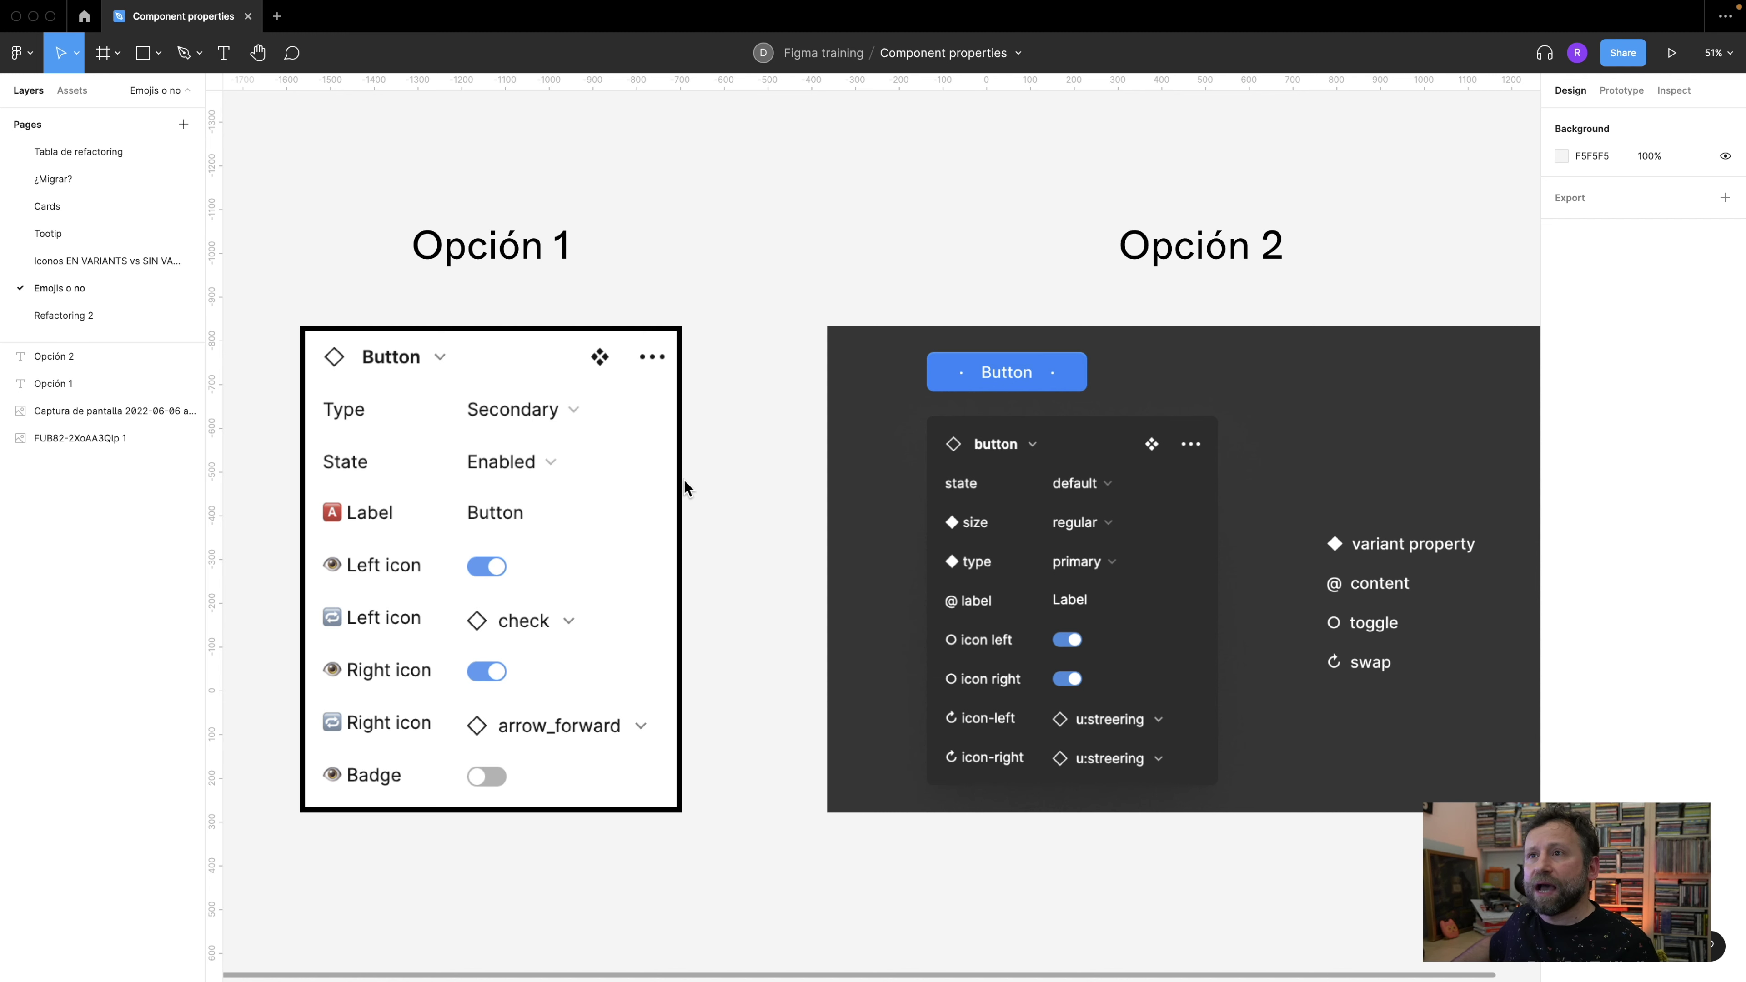
- Compare the emoji prefixes of Opción 1 with the symbol prefixes of Opción 2 on the Emojis o no page, marking the label and icon properties
{"action": "scroll", "coordinate": [457, 491], "scroll_direction": "up", "scroll_amount": 3}
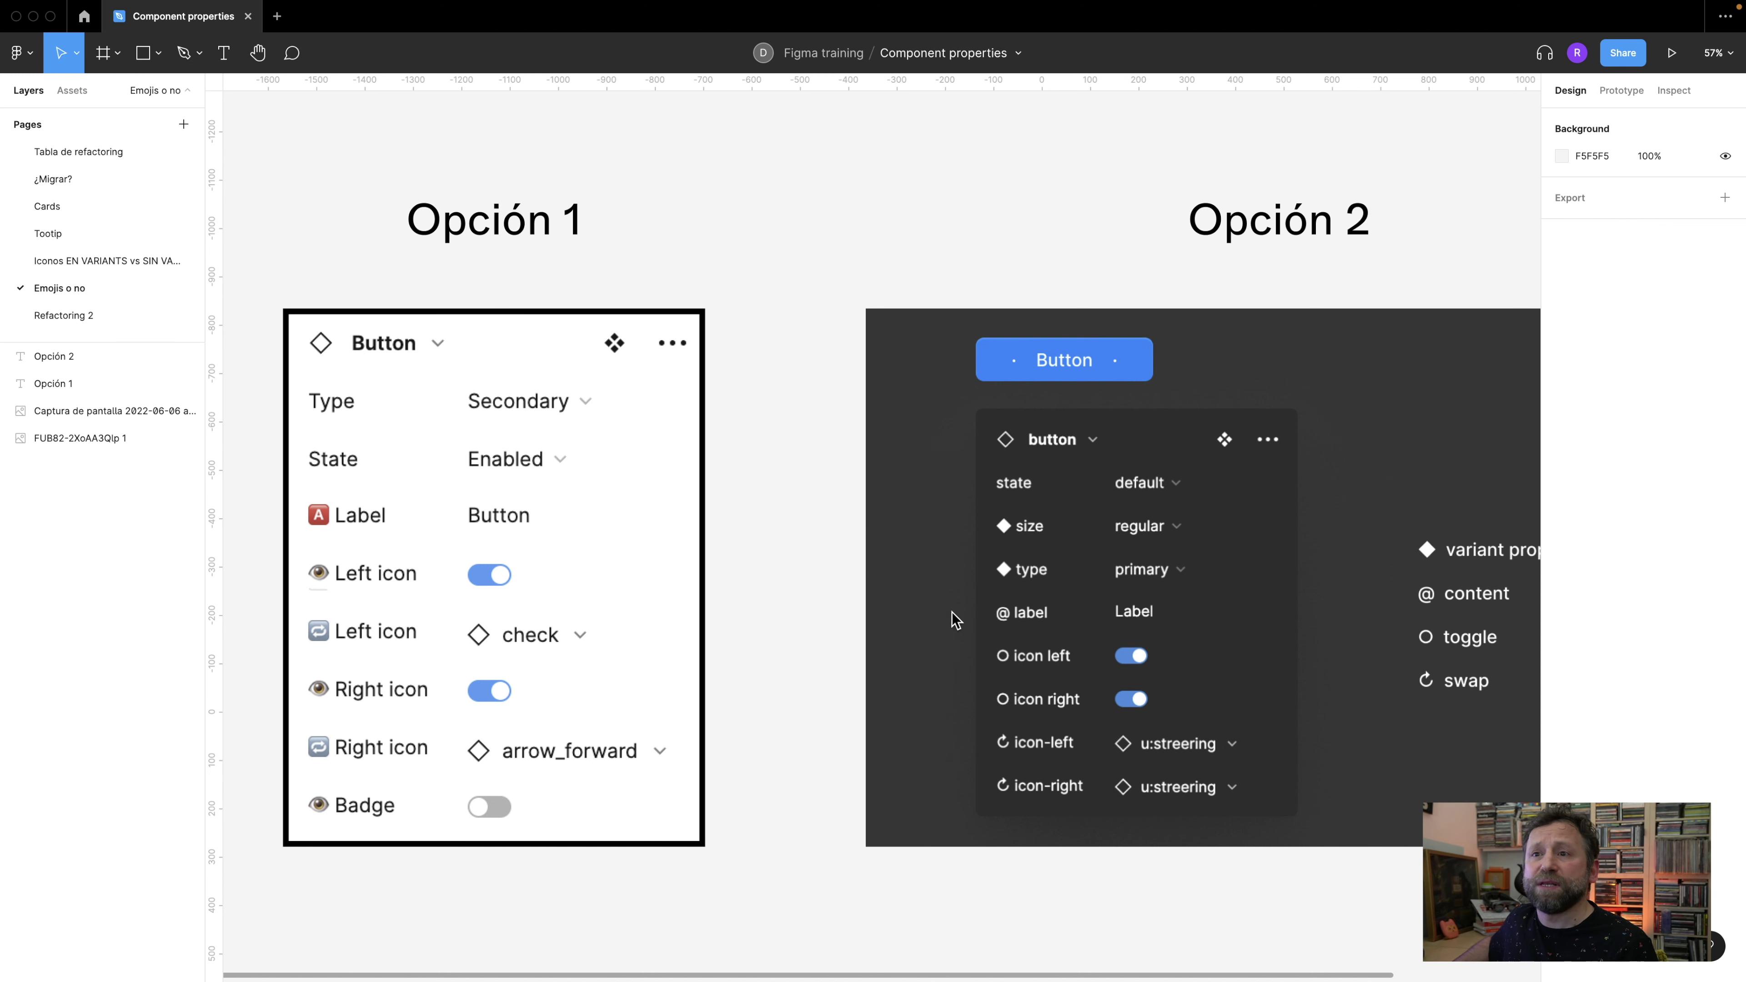
{"action": "mouse_move", "coordinate": [370, 520]}
{"action": "left_mouse_down"}
{"action": "mouse_move", "coordinate": [296, 541]}
{"action": "mouse_move", "coordinate": [370, 533]}
{"action": "left_mouse_up"}
{"action": "left_click_drag", "start_coordinate": [327, 610], "coordinate": [324, 648]}
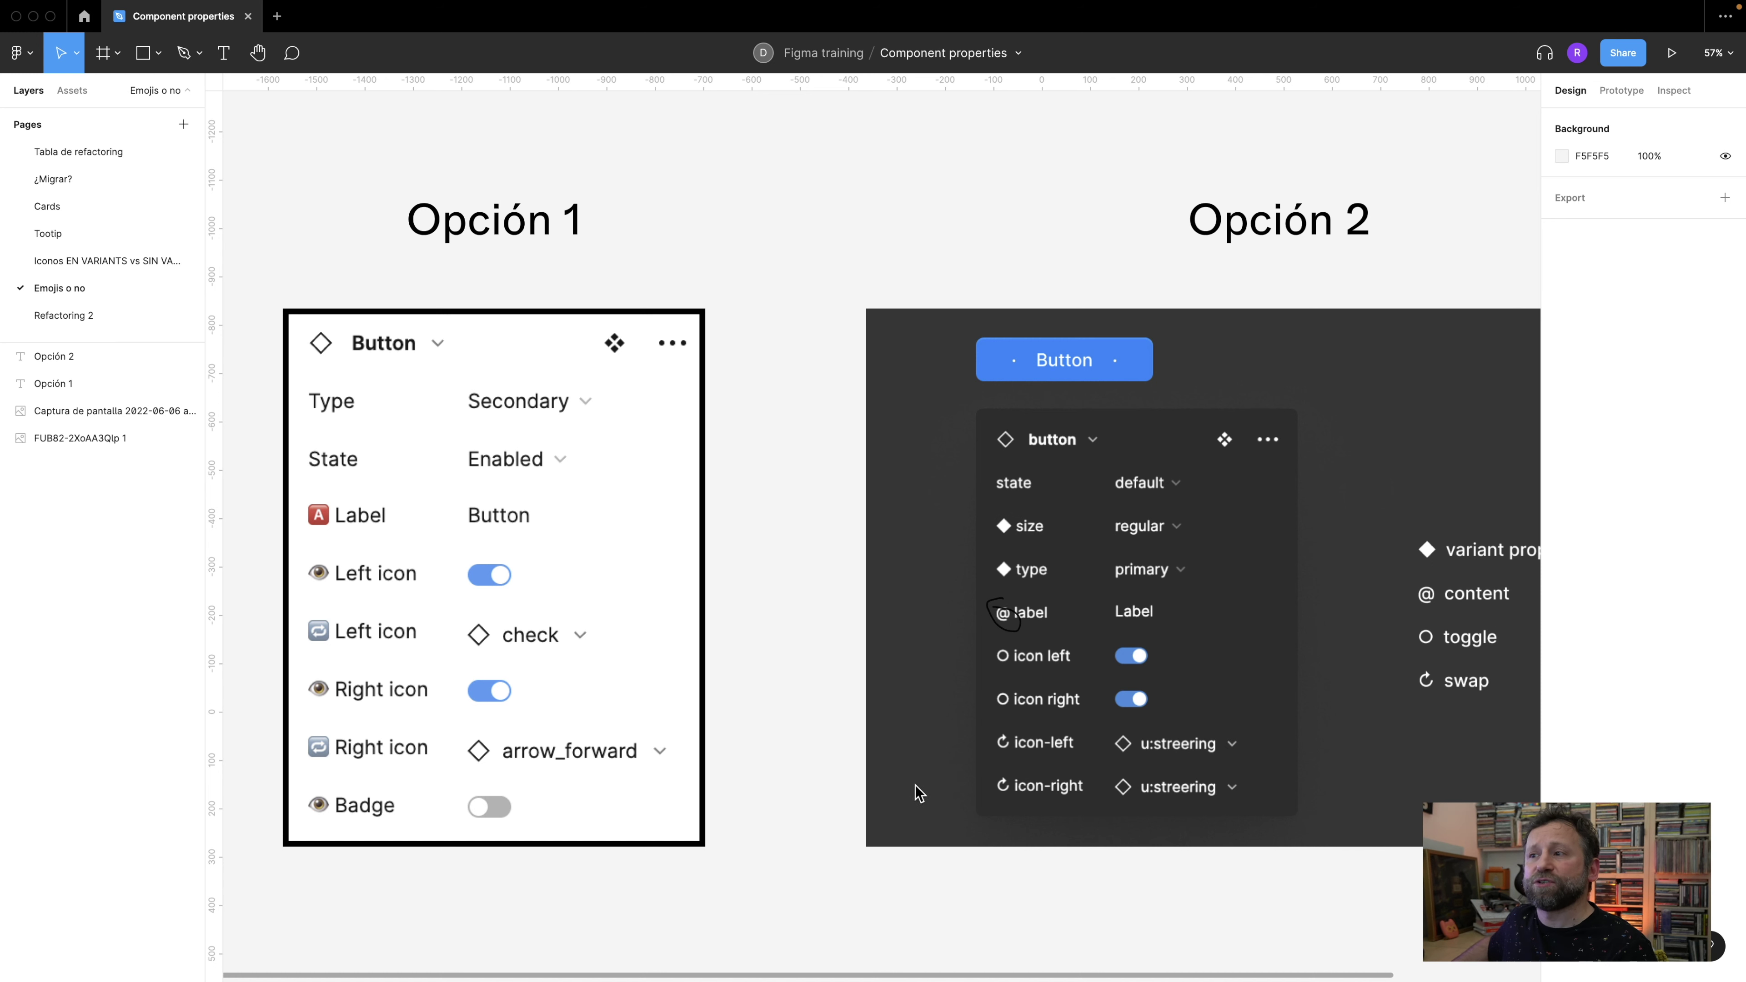
{"action": "mouse_move", "coordinate": [1011, 720]}
{"action": "left_mouse_down"}
{"action": "mouse_move", "coordinate": [989, 750]}
{"action": "mouse_move", "coordinate": [1004, 733]}
{"action": "left_mouse_up"}
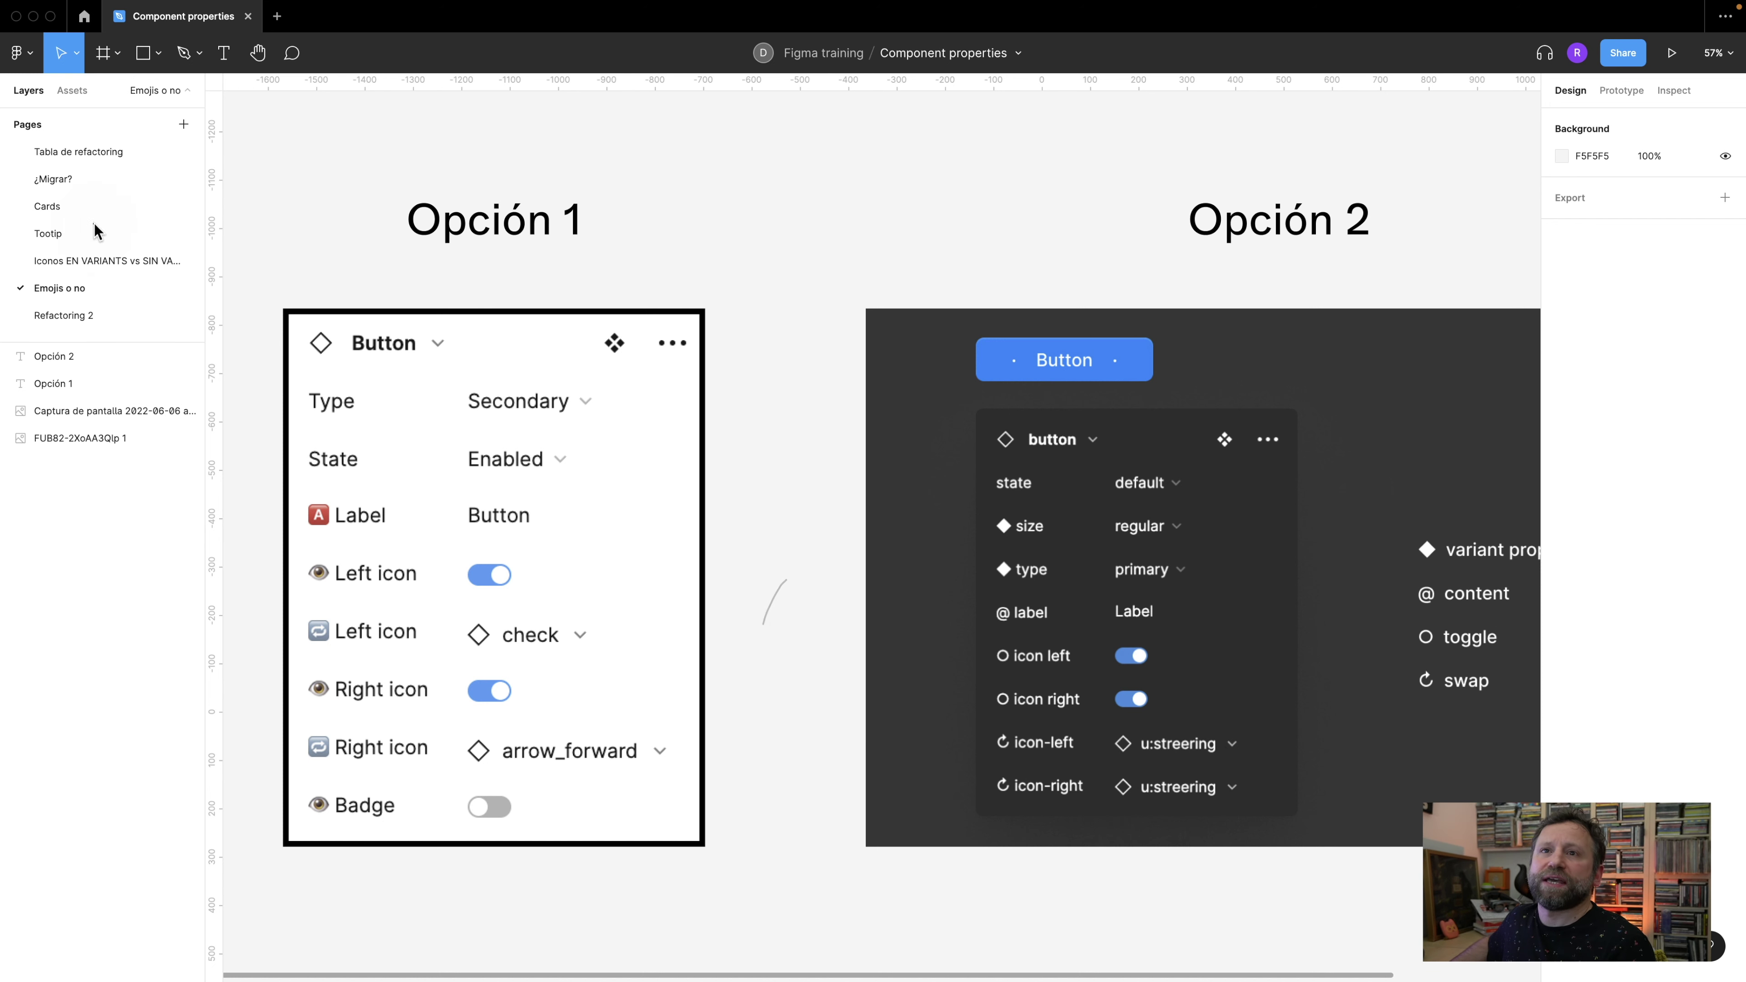
- On the Cards page, prefix the "Mostrar imagen" property of the Default - moderna component with the eye emoji
{"action": "left_click", "coordinate": [55, 208]}
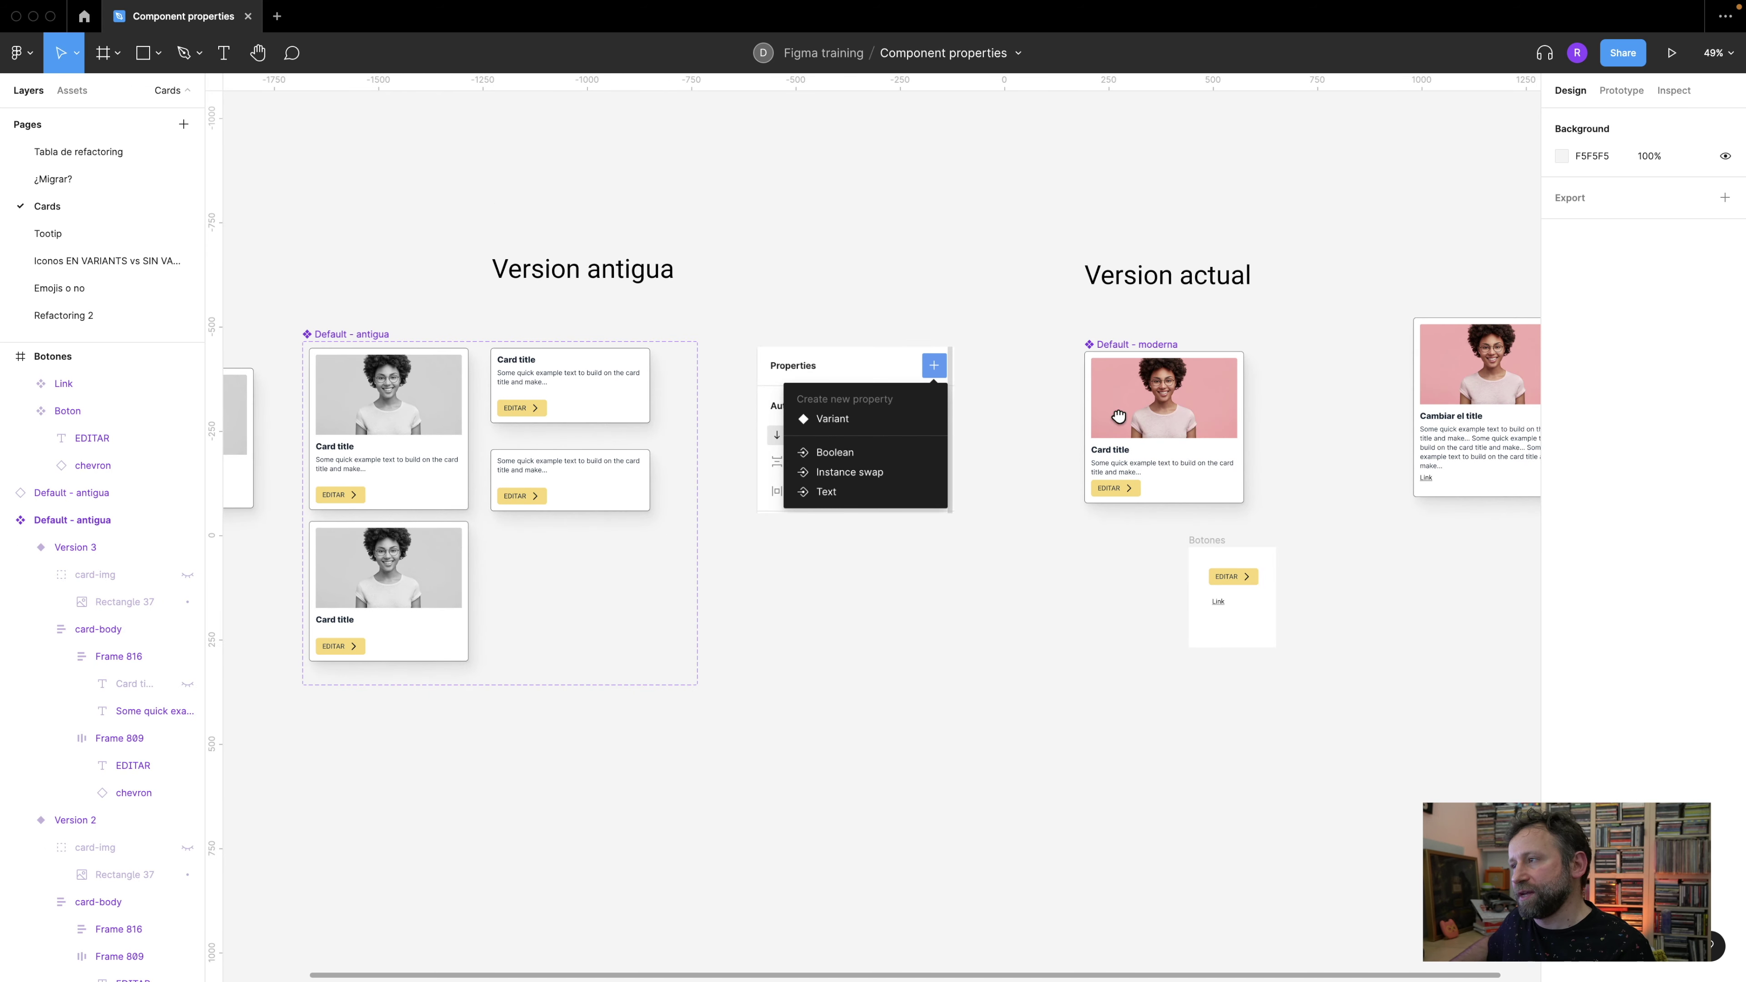
{"action": "left_click_drag", "start_coordinate": [1328, 446], "coordinate": [1020, 424]}
{"action": "left_click", "coordinate": [822, 332]}
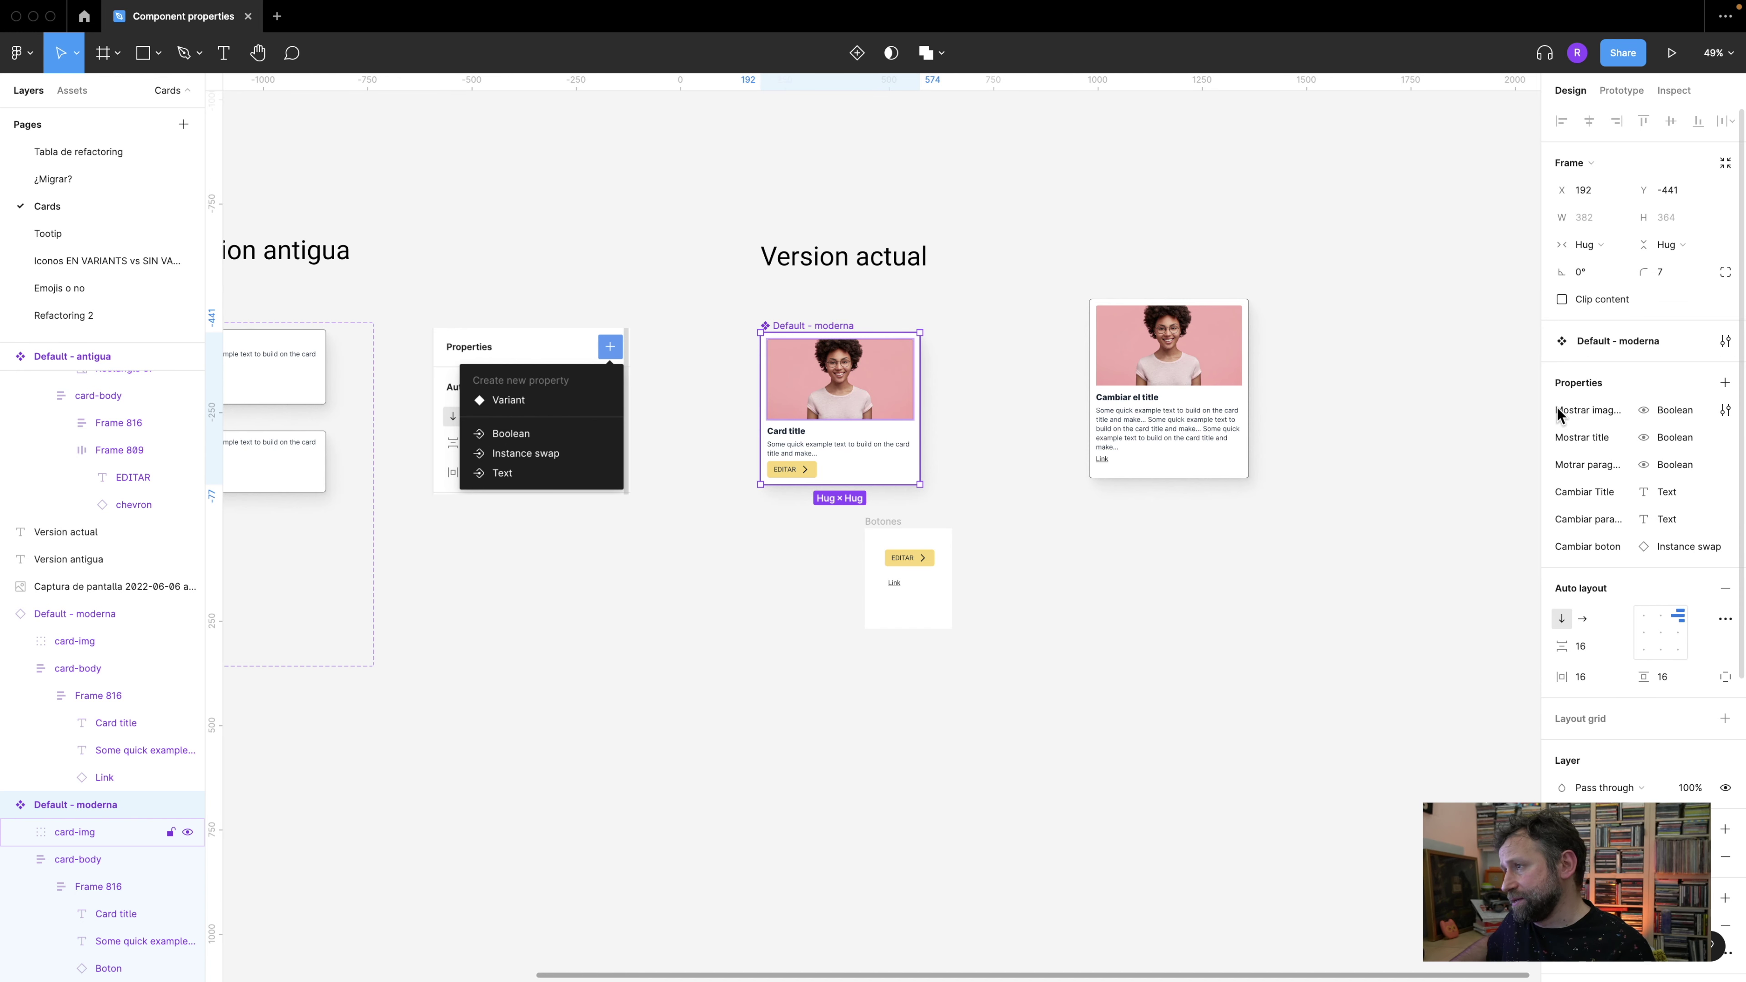
{"action": "double_click", "coordinate": [1560, 411]}
{"action": "left_click", "coordinate": [1562, 417]}
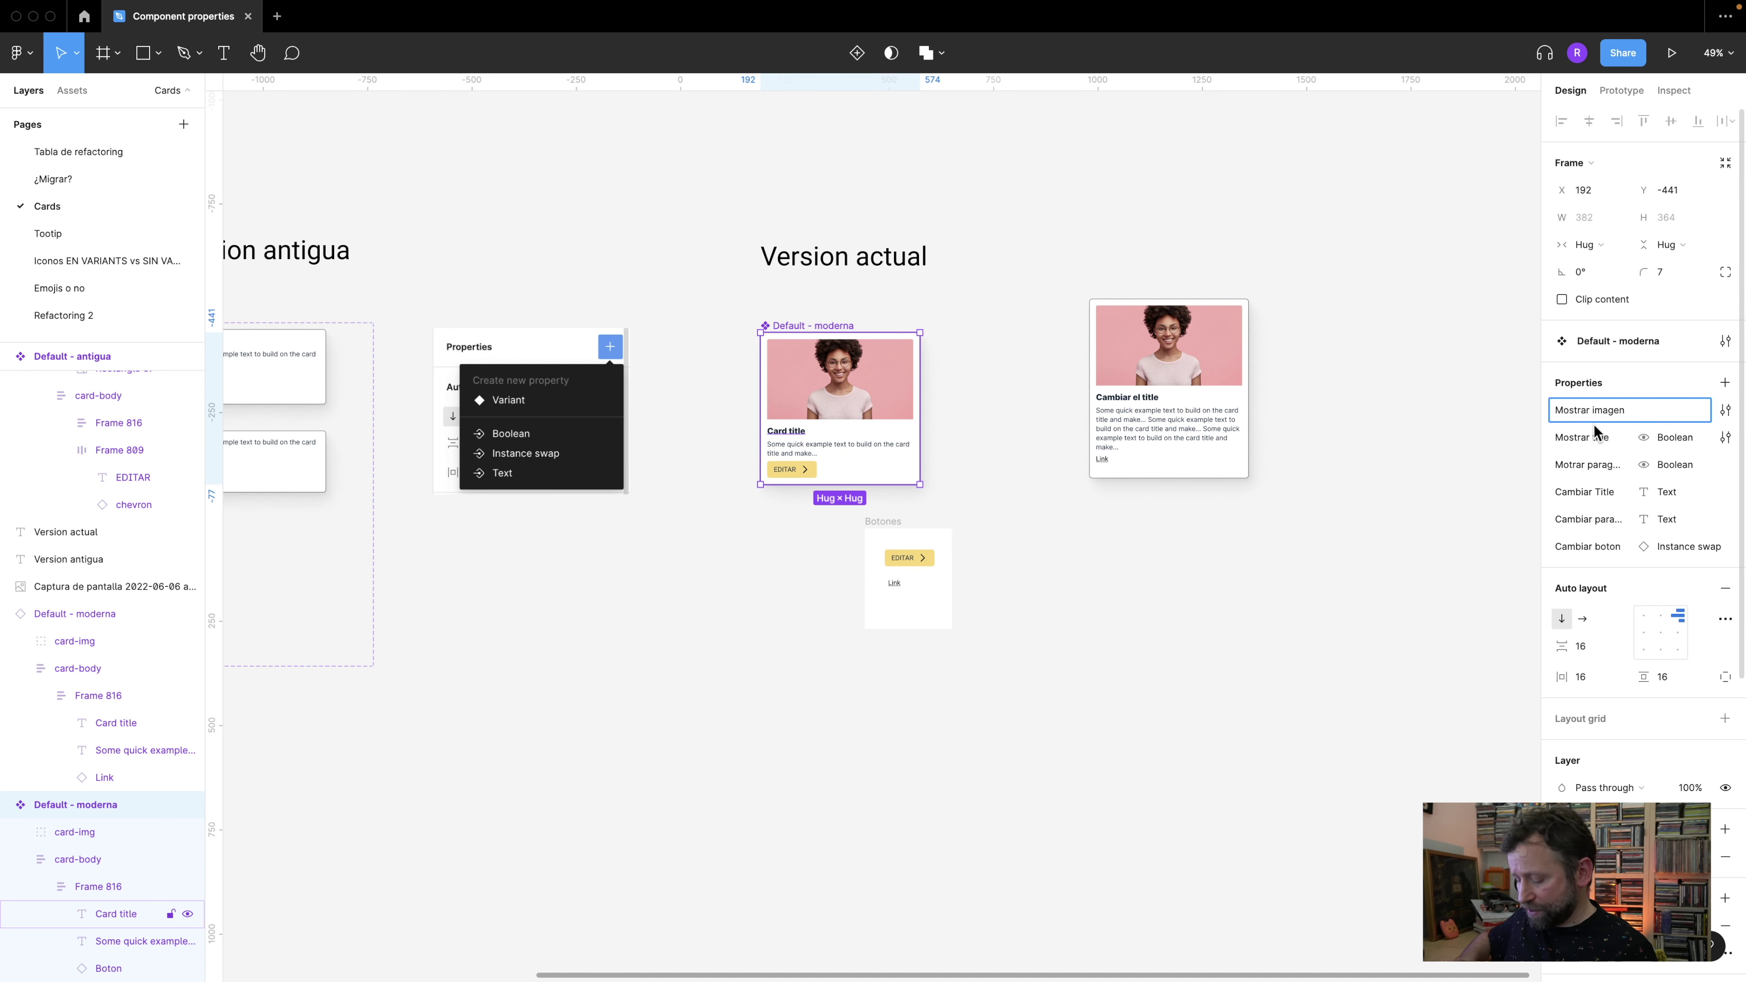
{"action": "key", "text": "ctrl+super+space"}
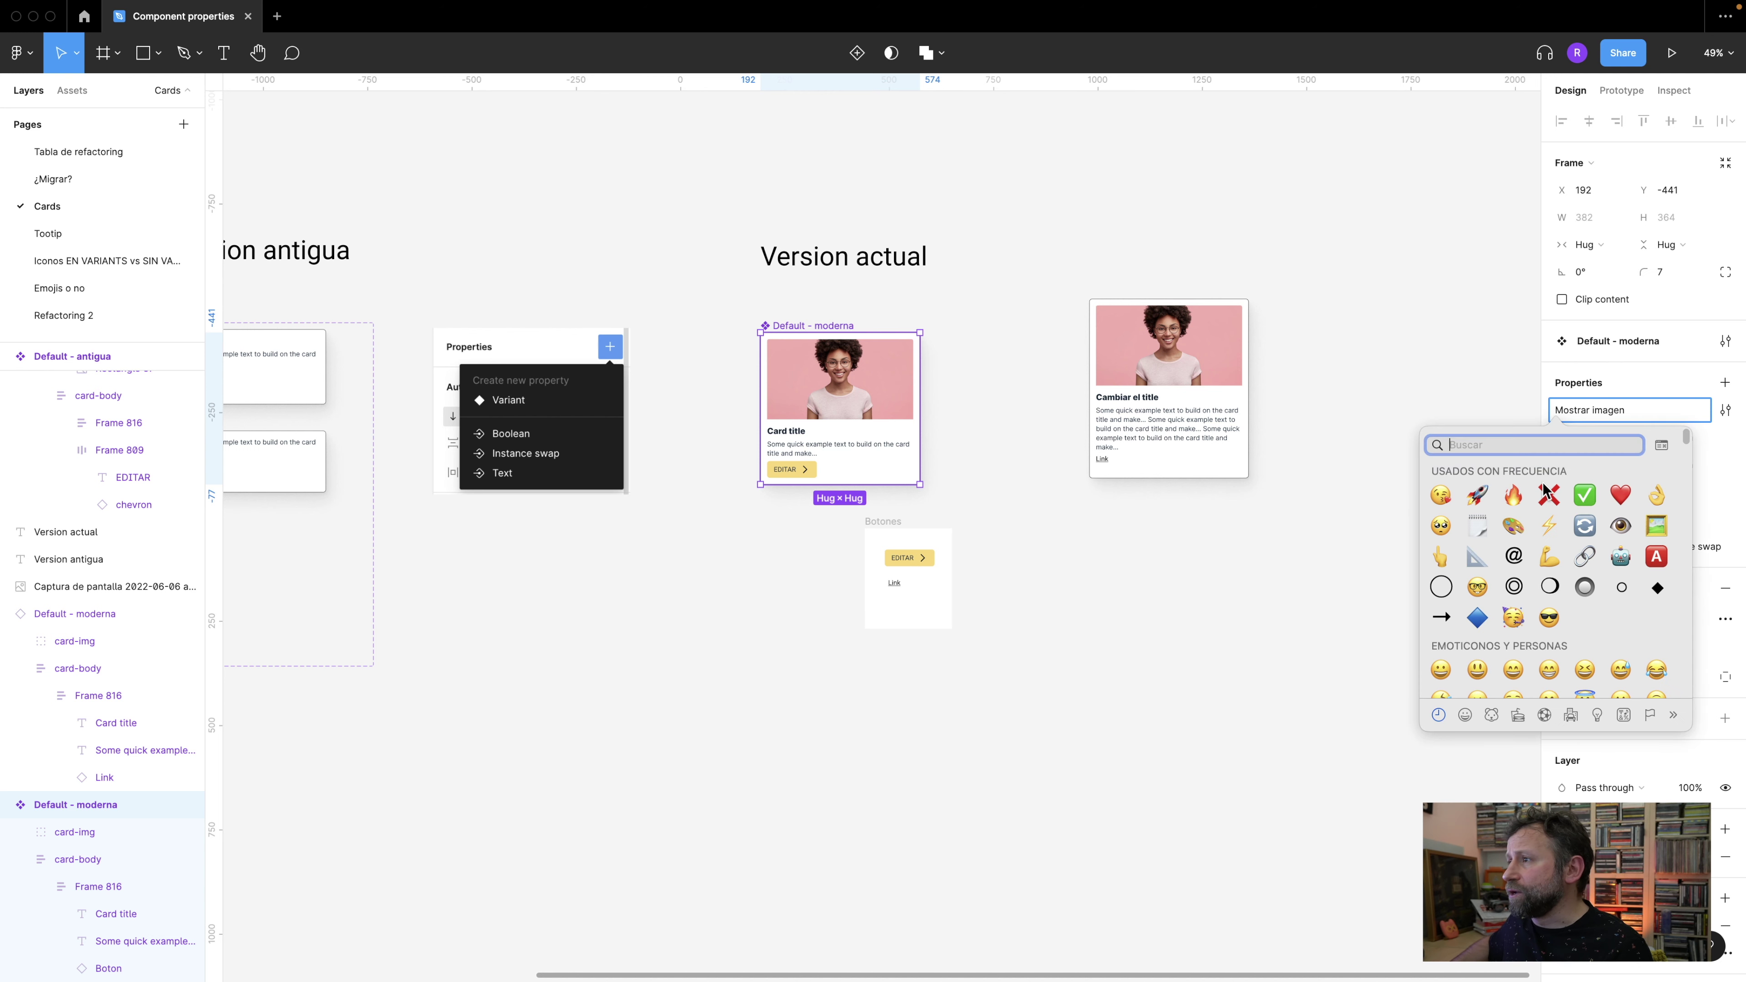
{"action": "left_click", "coordinate": [1620, 527]}
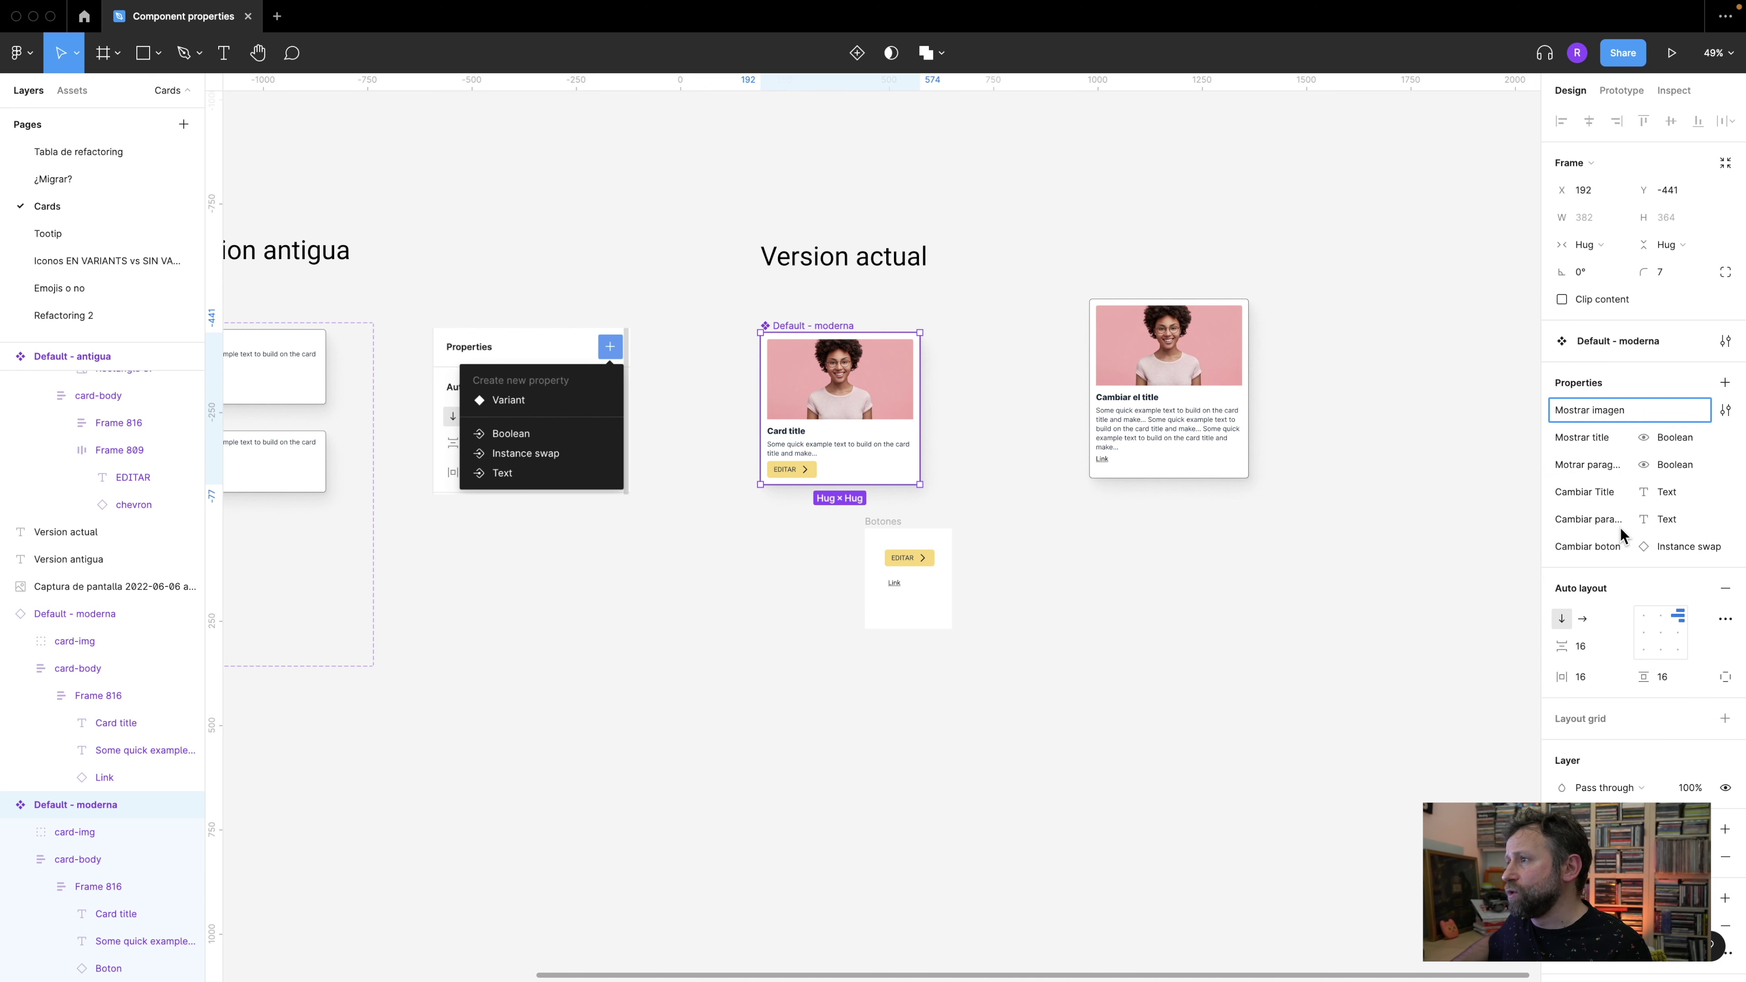
{"action": "key", "text": "Return"}
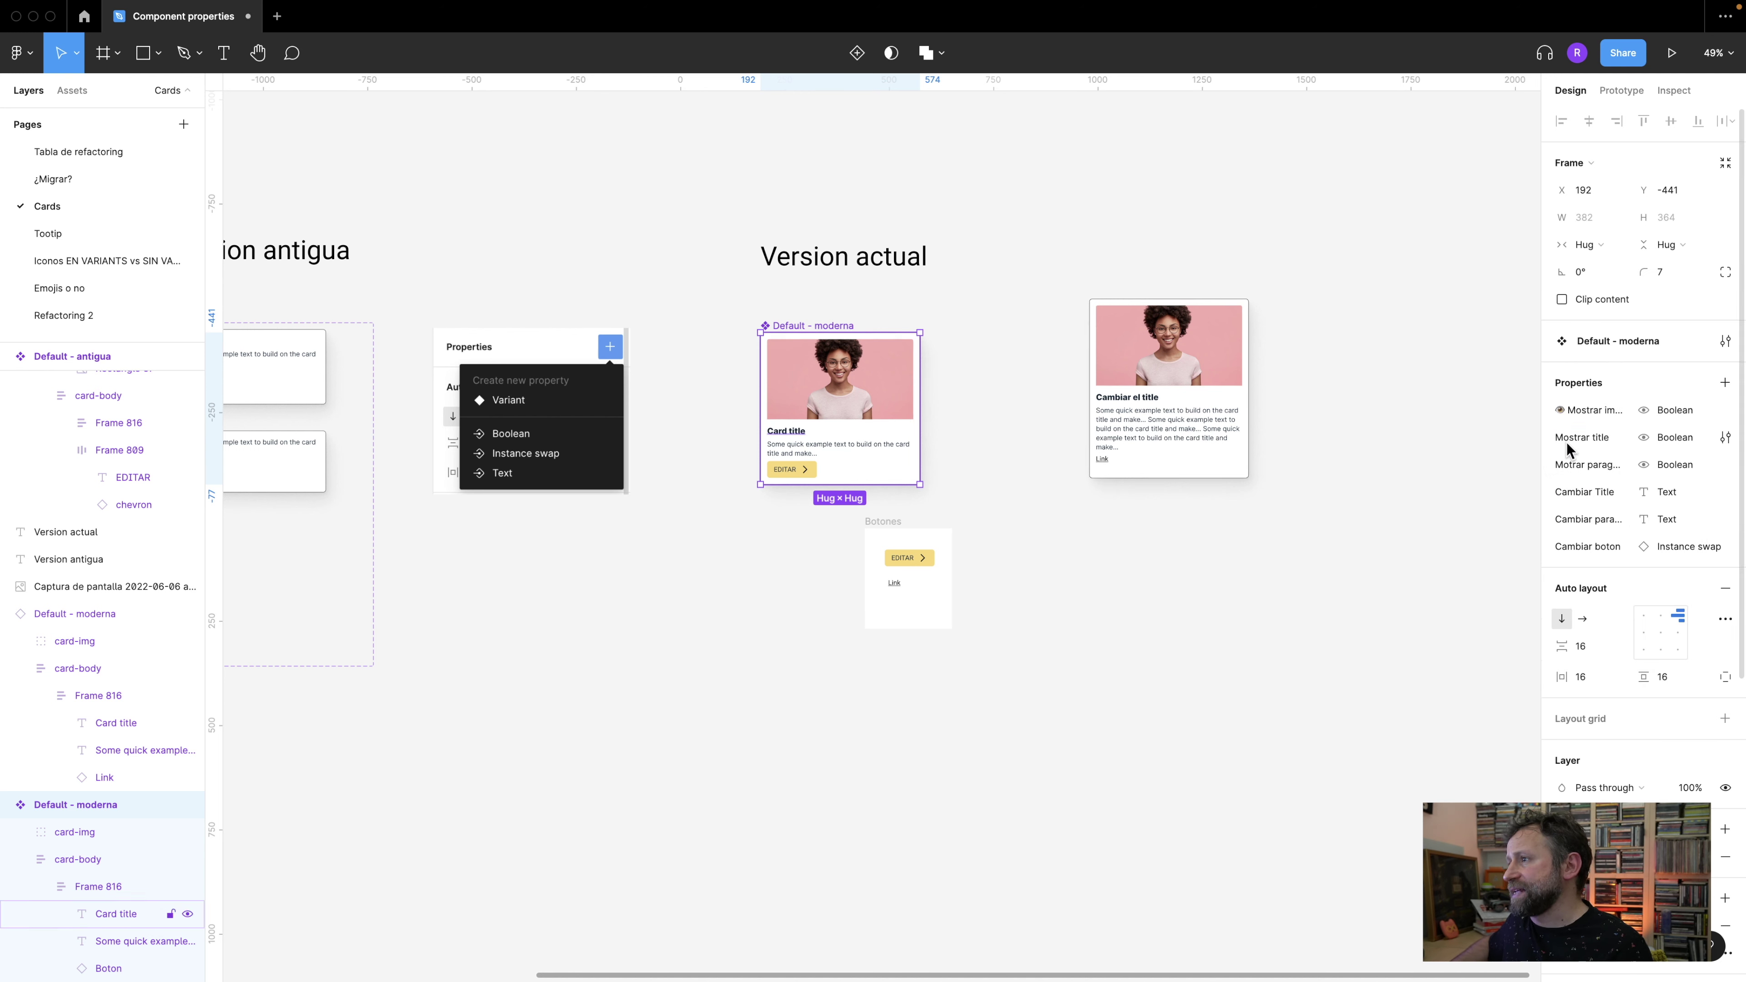
- Prefix the "Mostrar title" property name of the Default - moderna component with the eye emoji
{"action": "double_click", "coordinate": [1563, 448]}
{"action": "key", "text": "Left"}
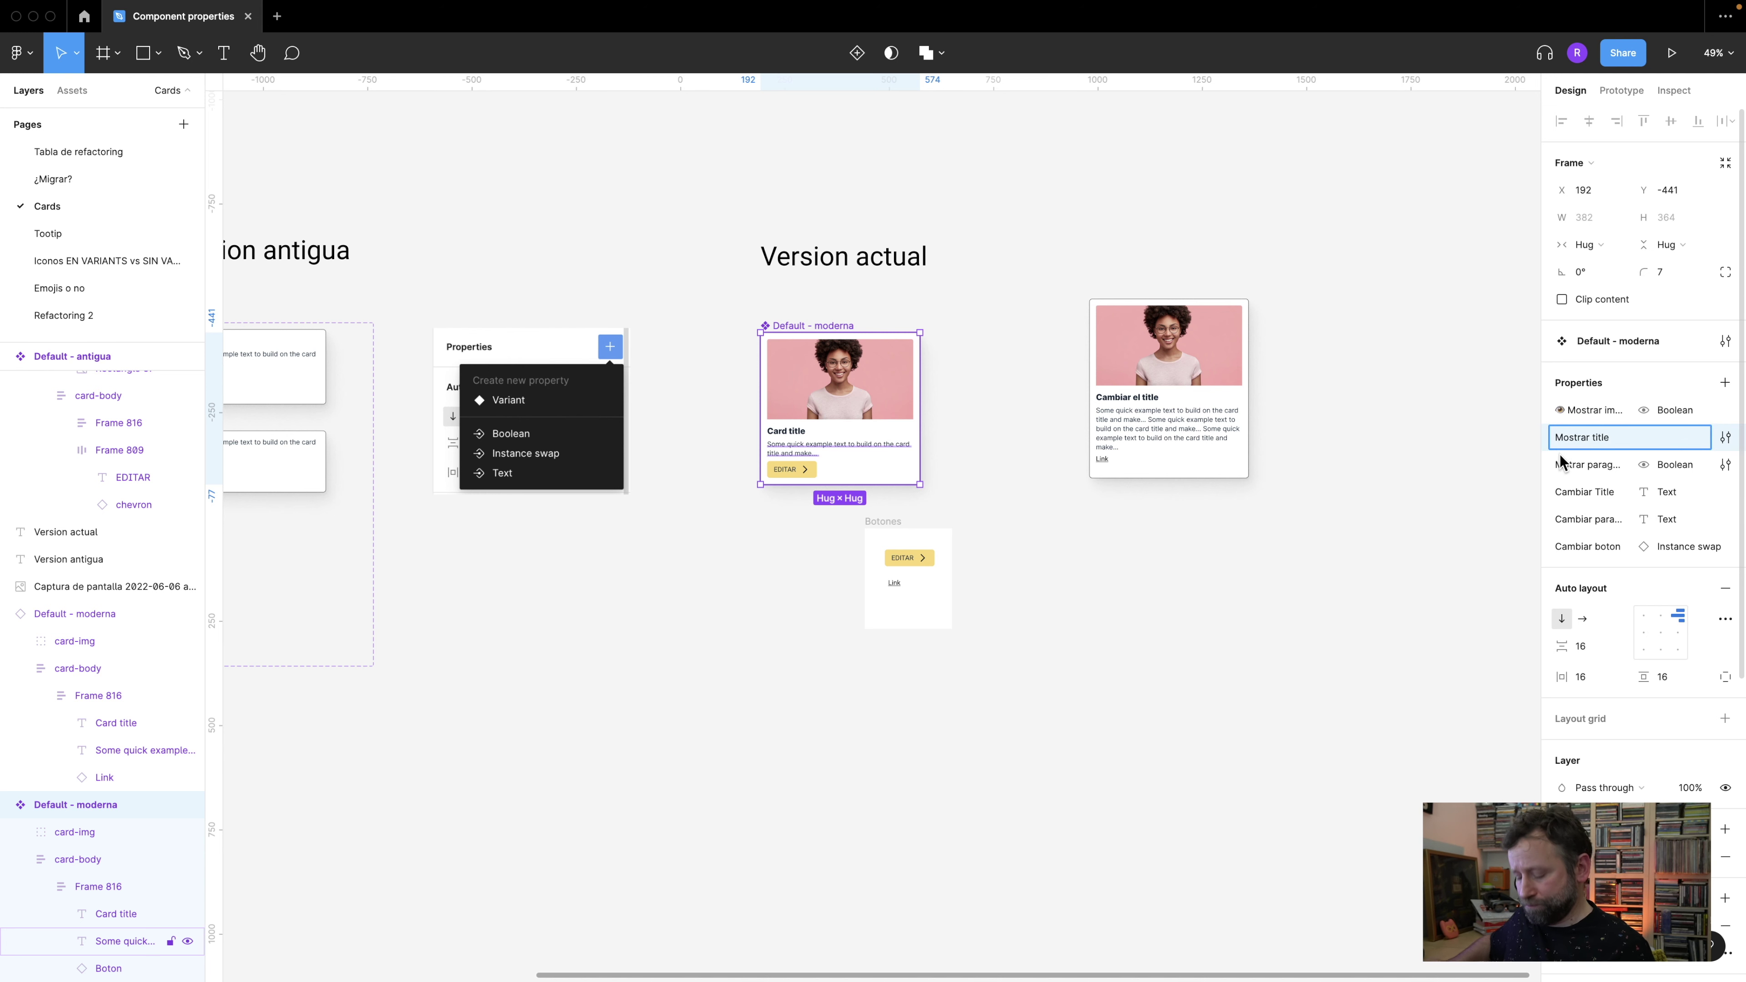
{"action": "key", "text": "ctrl+super+space"}
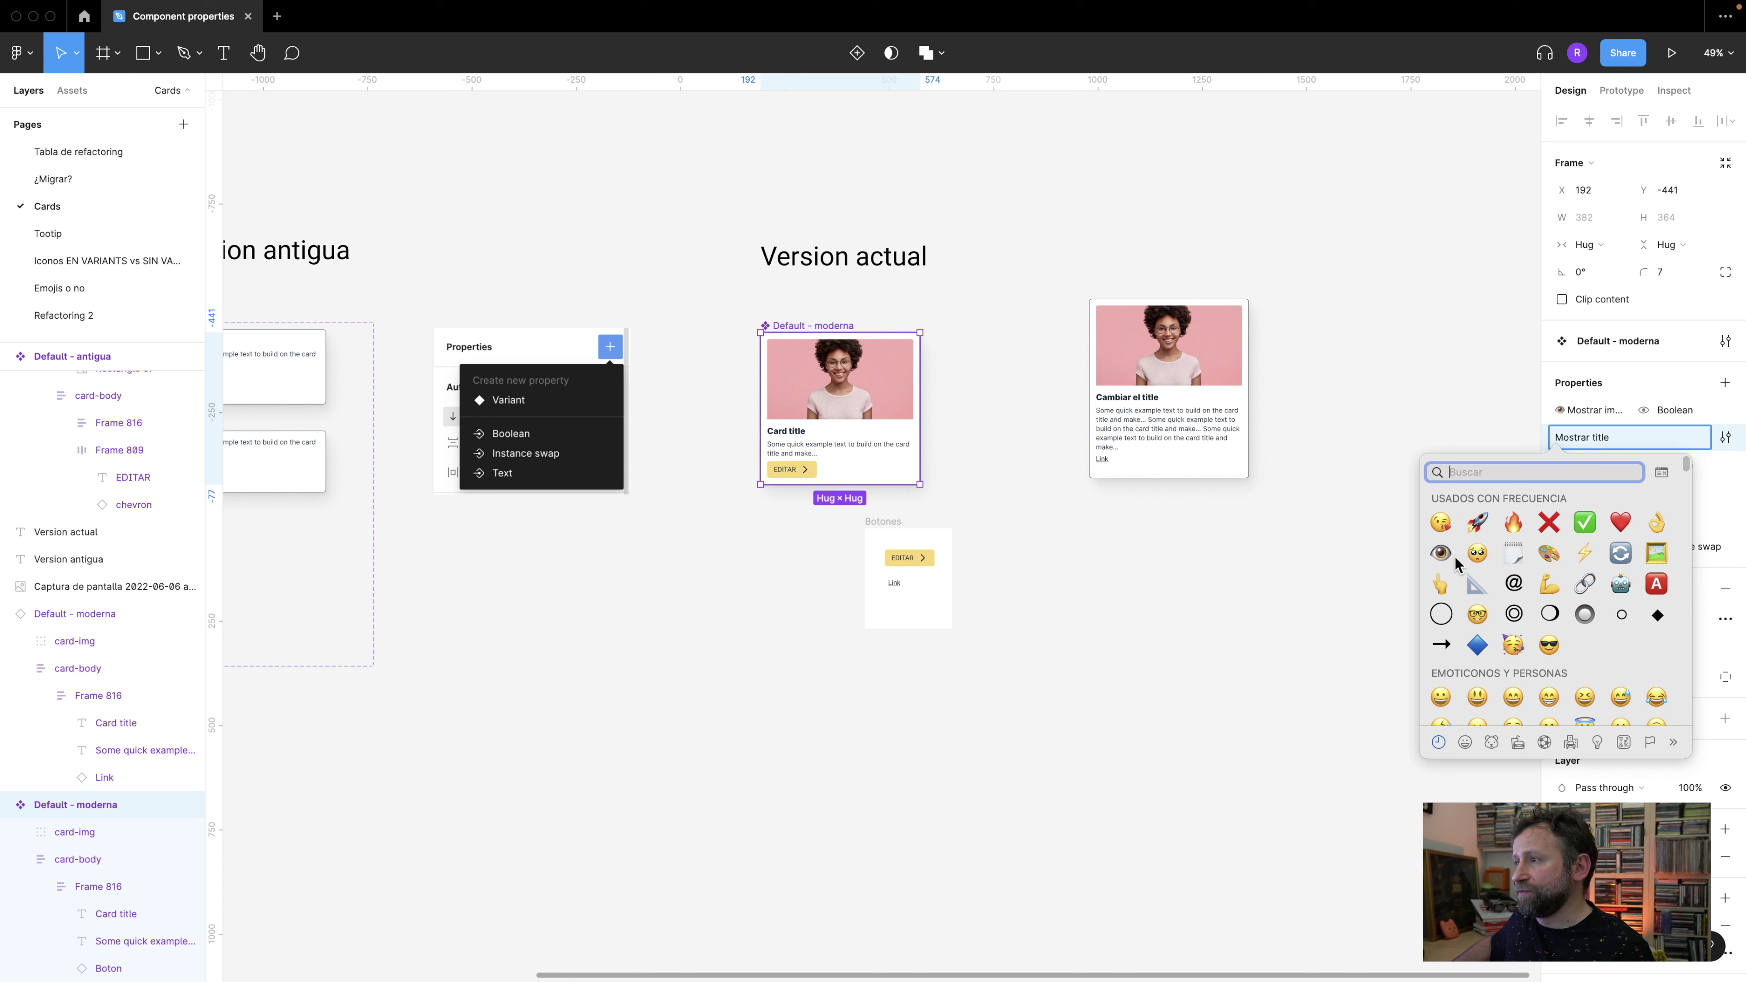
{"action": "left_click", "coordinate": [1441, 553]}
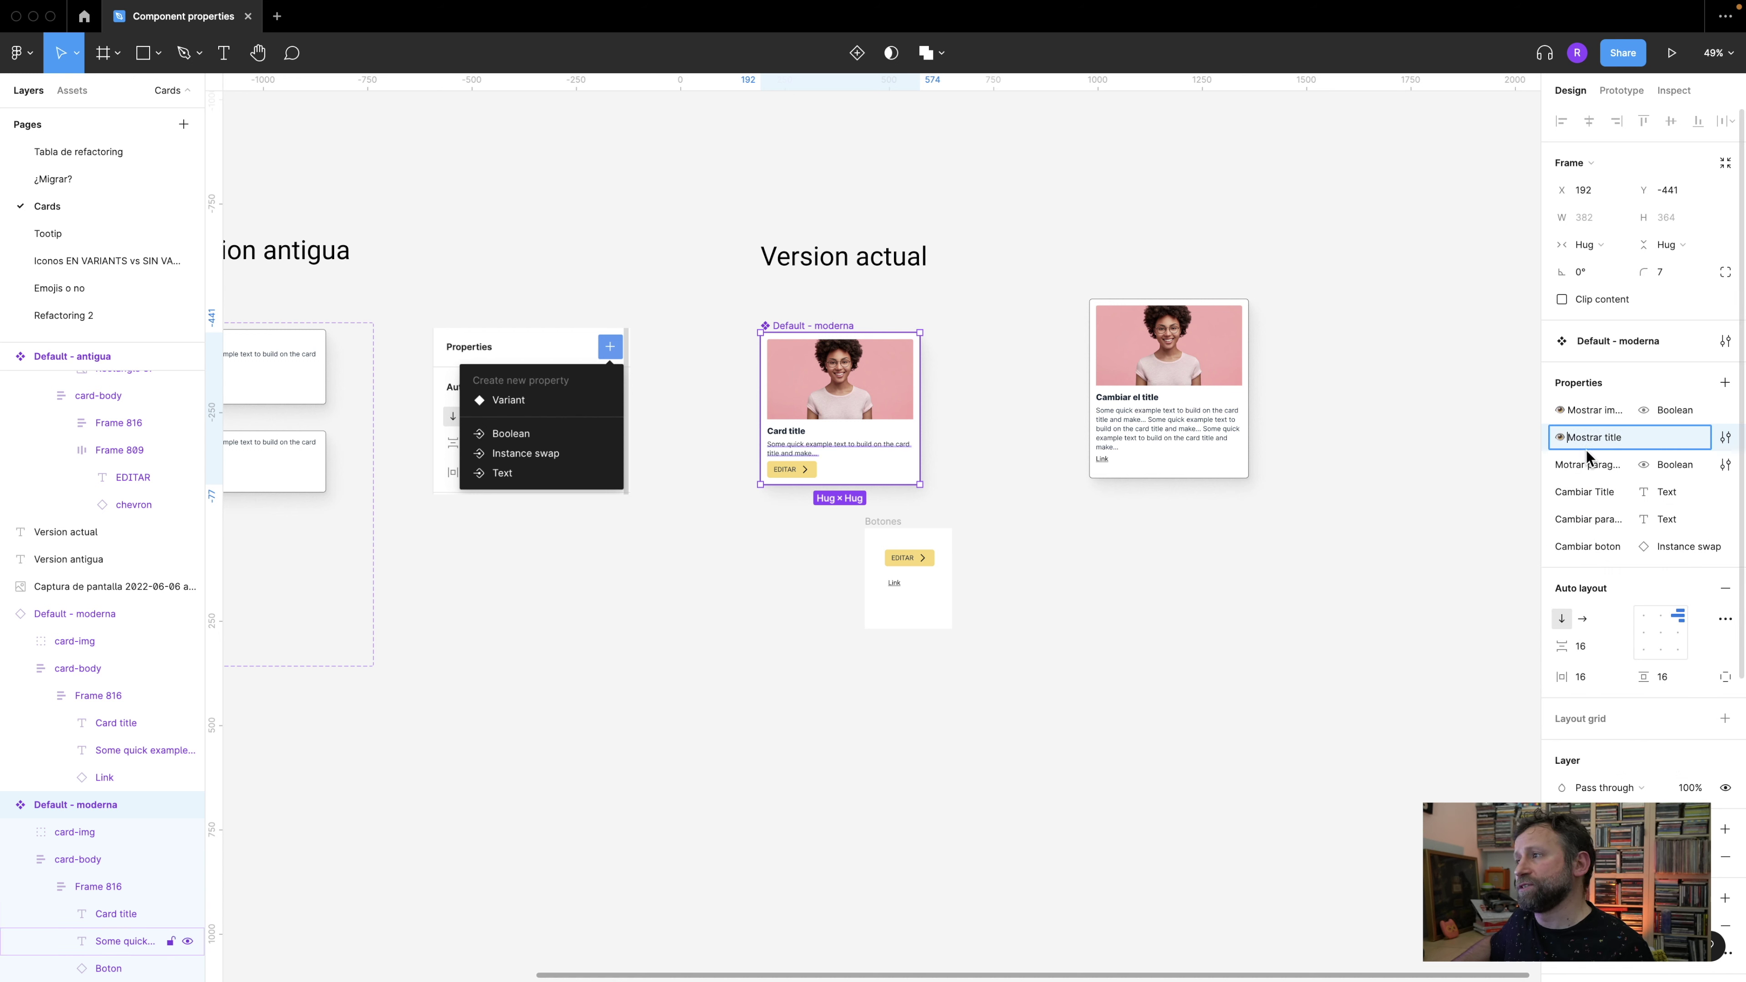
- Prefix the "Cambiar Title" property name of the Default - moderna component with the circular arrows emoji
{"action": "left_click", "coordinate": [1558, 494]}
{"action": "double_click", "coordinate": [1558, 495]}
{"action": "left_click", "coordinate": [1557, 496]}
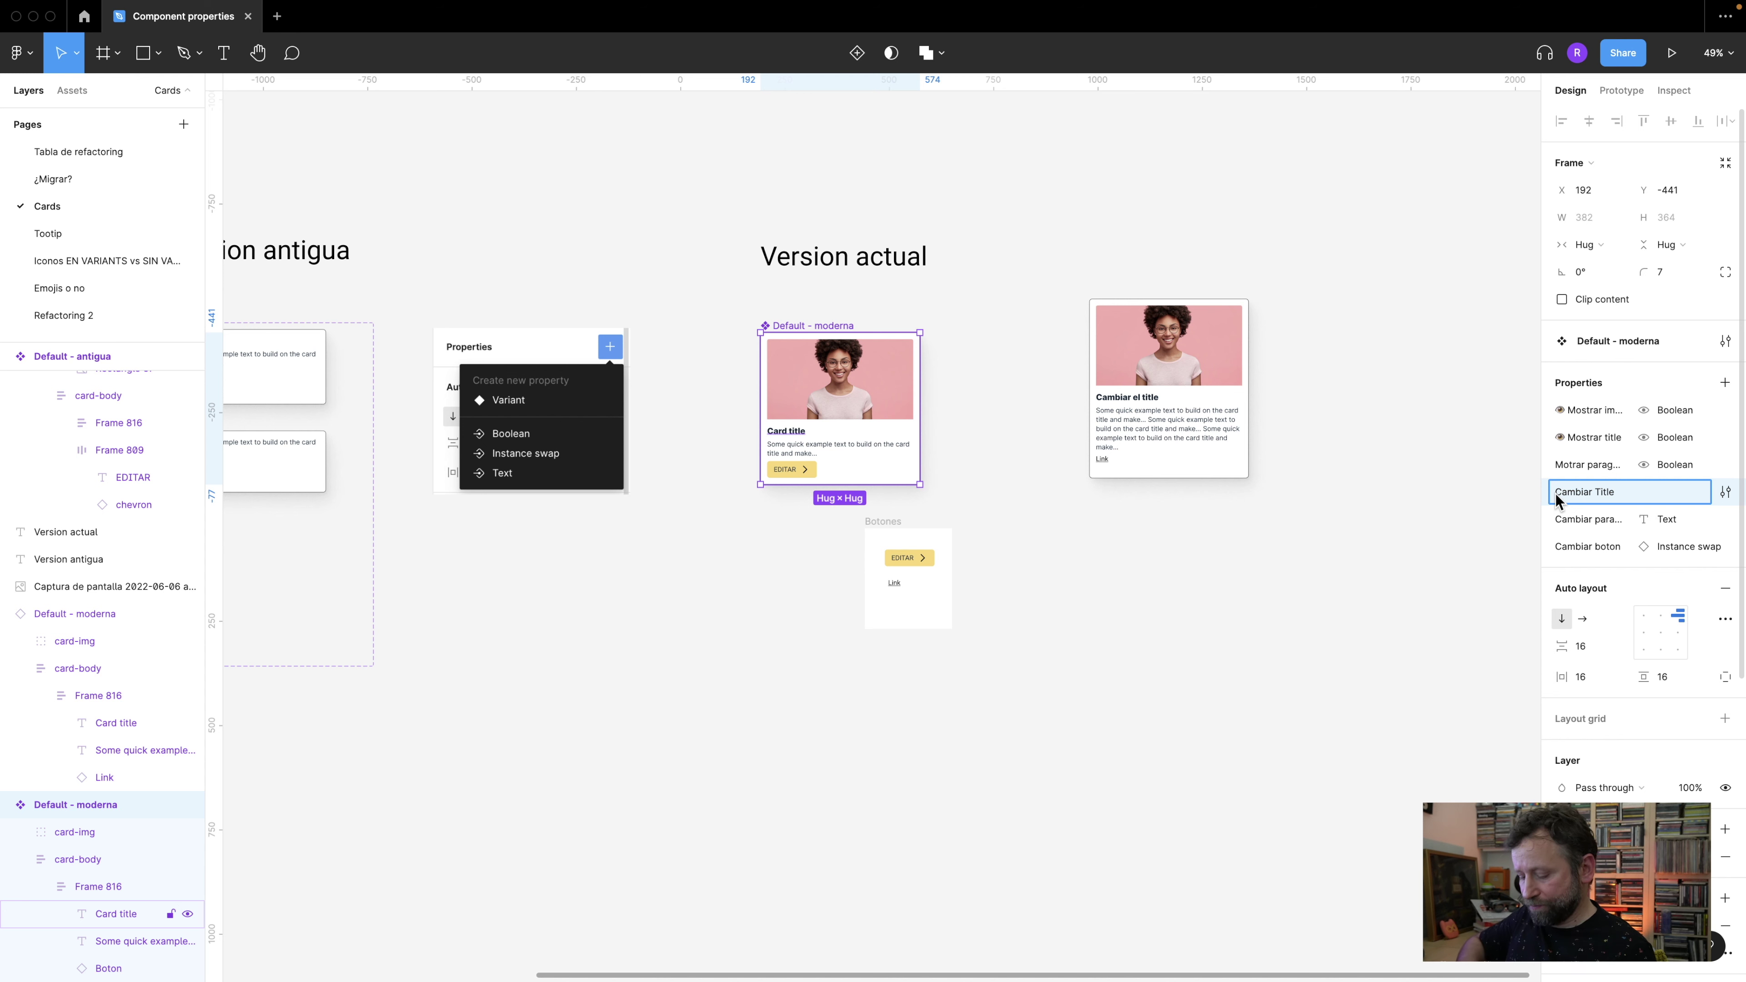
{"action": "key", "text": "ctrl+super+space"}
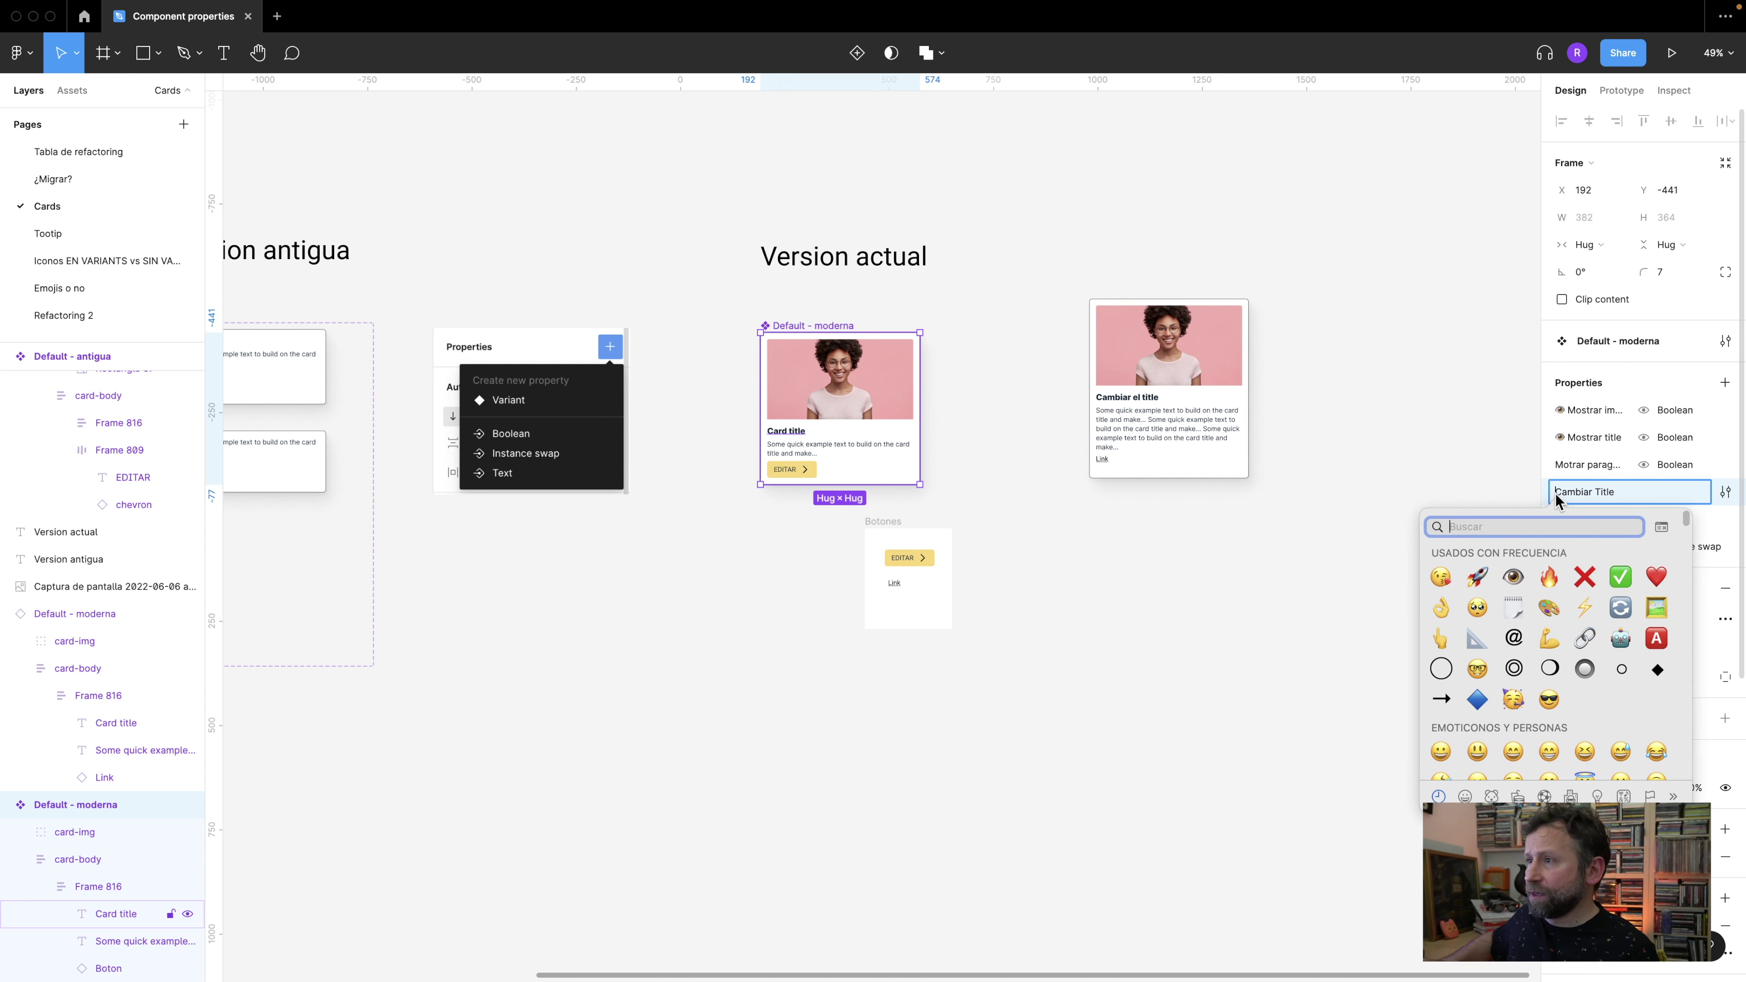
{"action": "left_click", "coordinate": [1623, 611]}
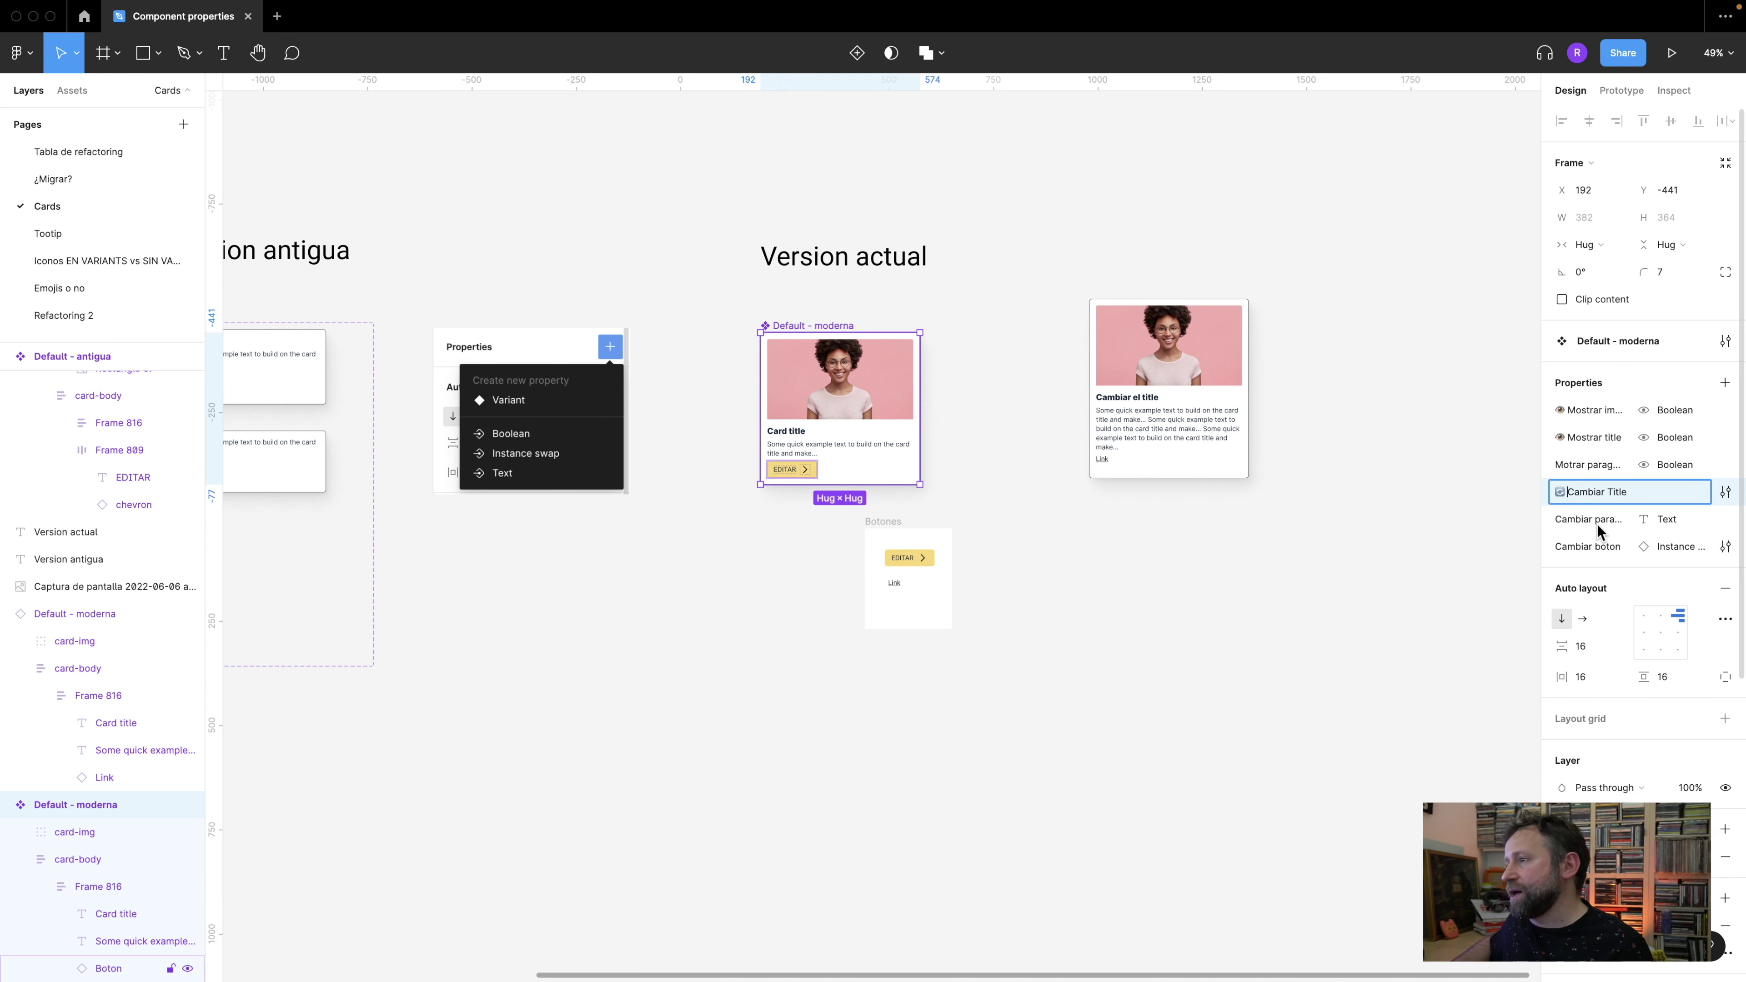
- Prefix the "Cambiar paragraph" property name of the Default - moderna component with the circular arrows emoji
{"action": "double_click", "coordinate": [1559, 524]}
{"action": "left_click", "coordinate": [1557, 526]}
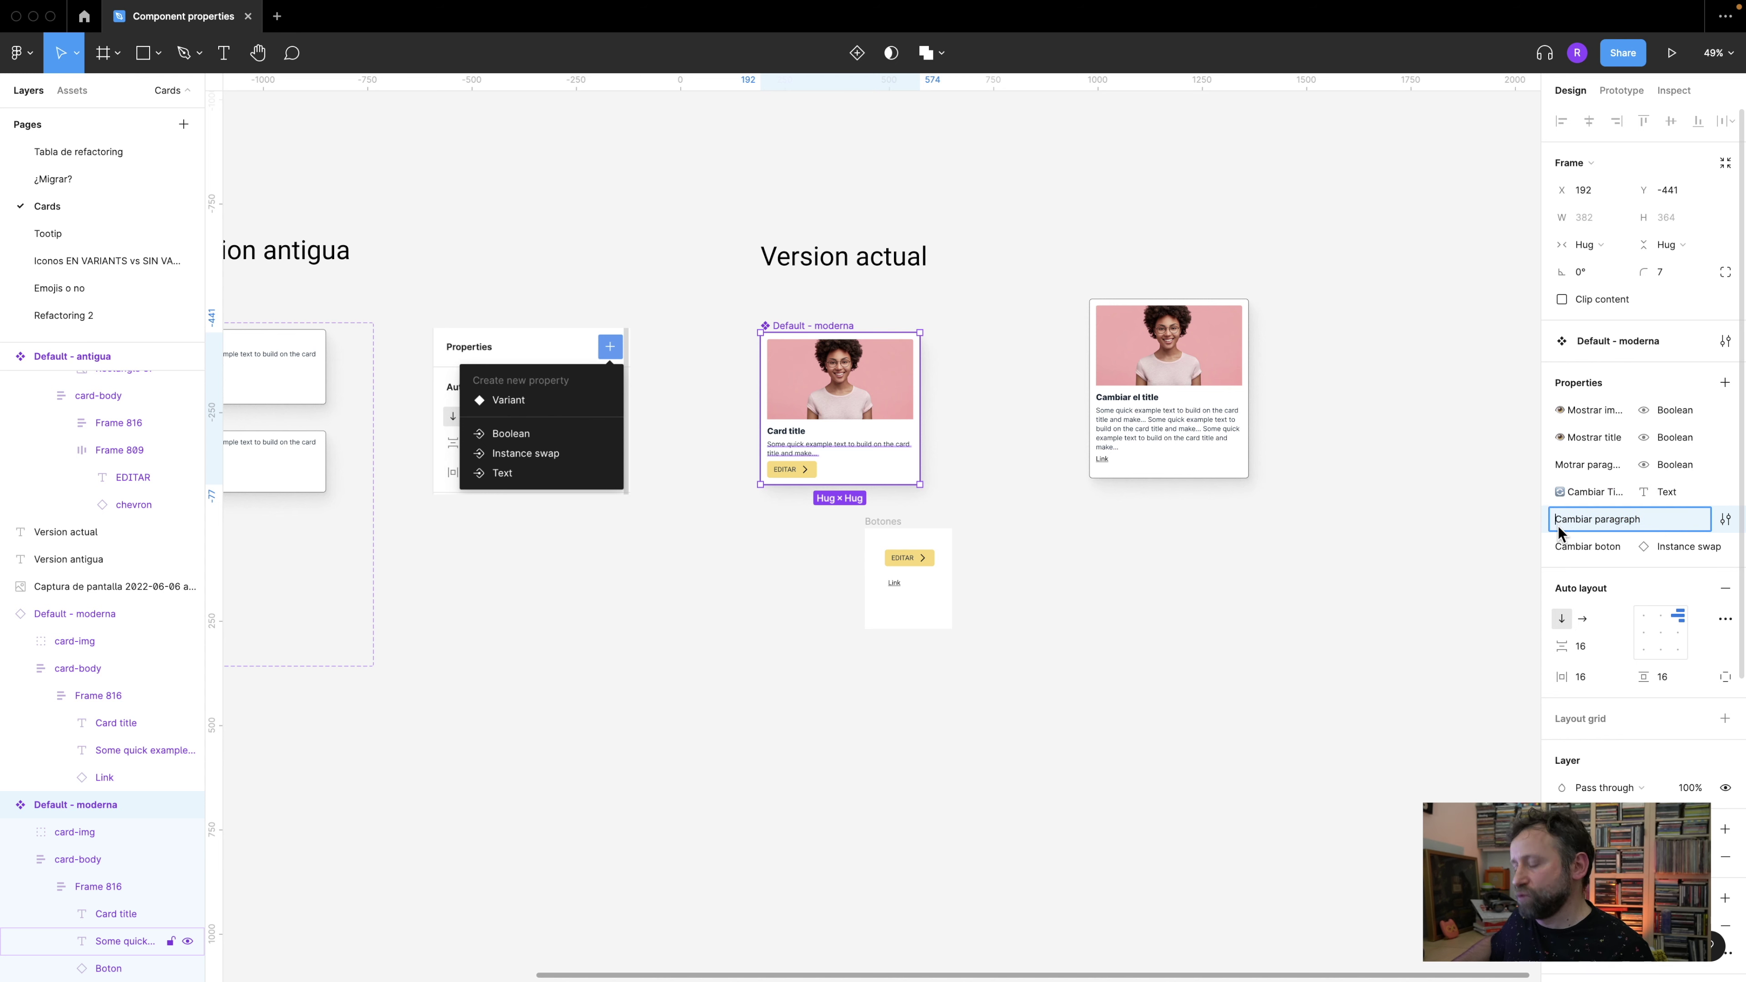
{"action": "key", "text": "ctrl+super+space"}
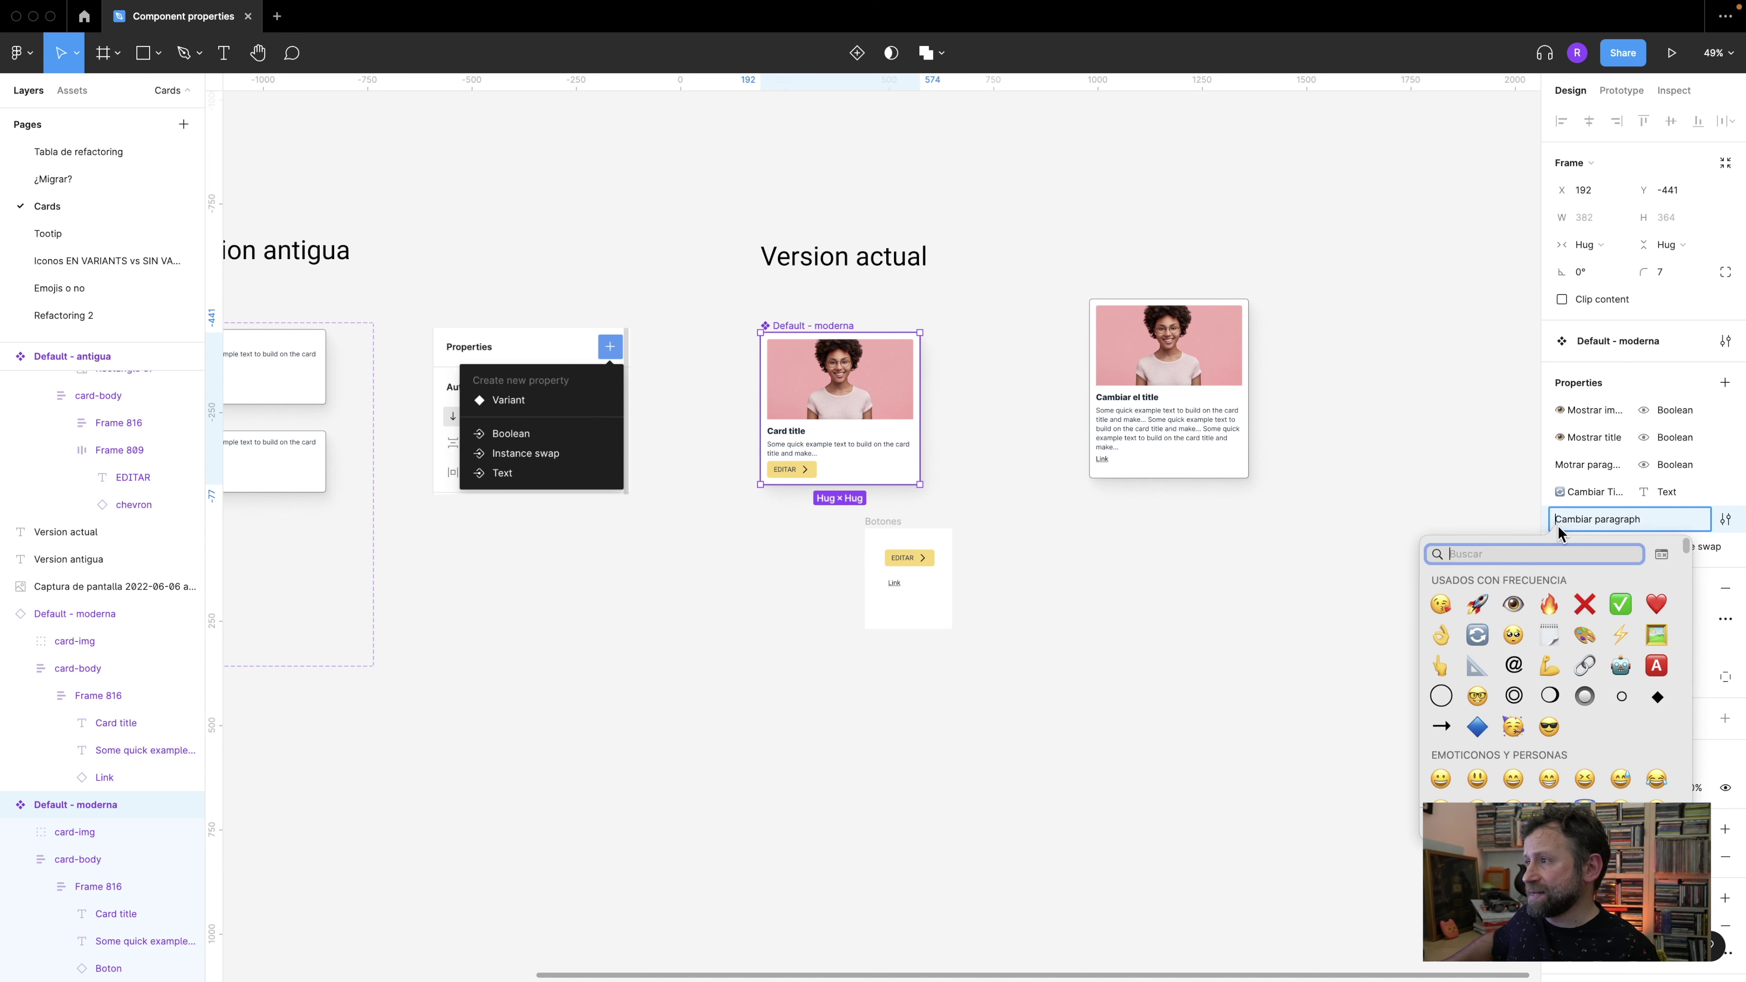
{"action": "left_click", "coordinate": [1478, 636]}
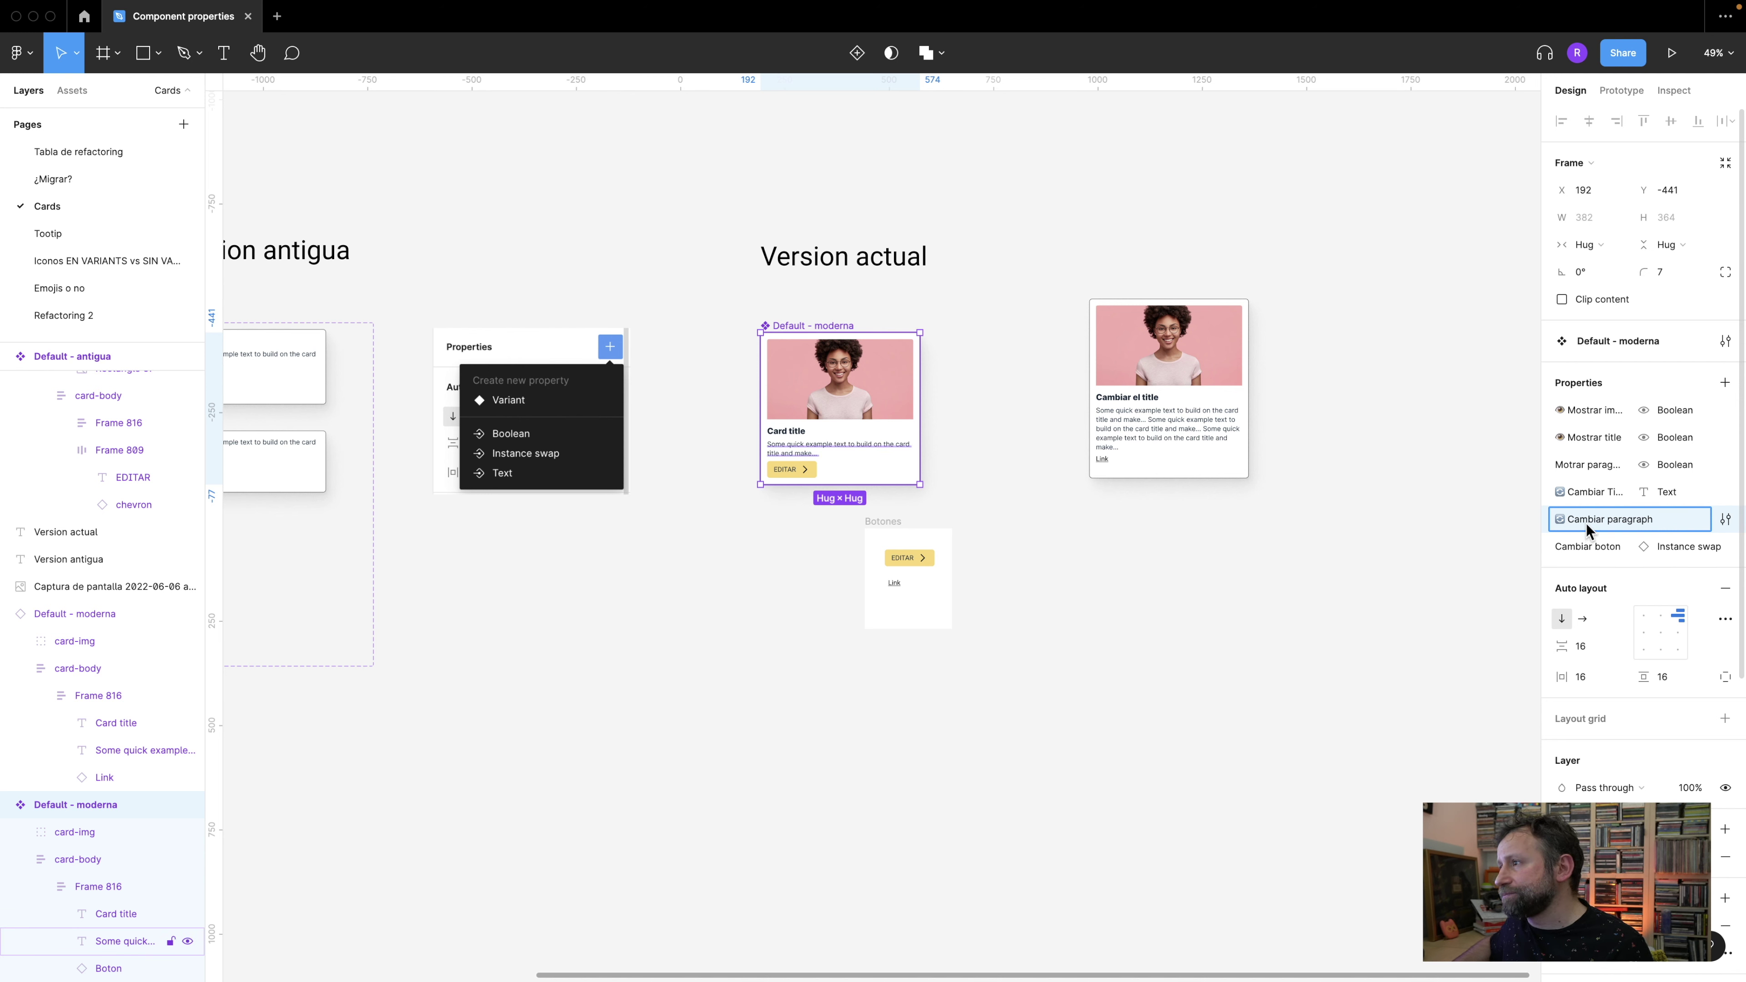
{"action": "key", "text": "Return"}
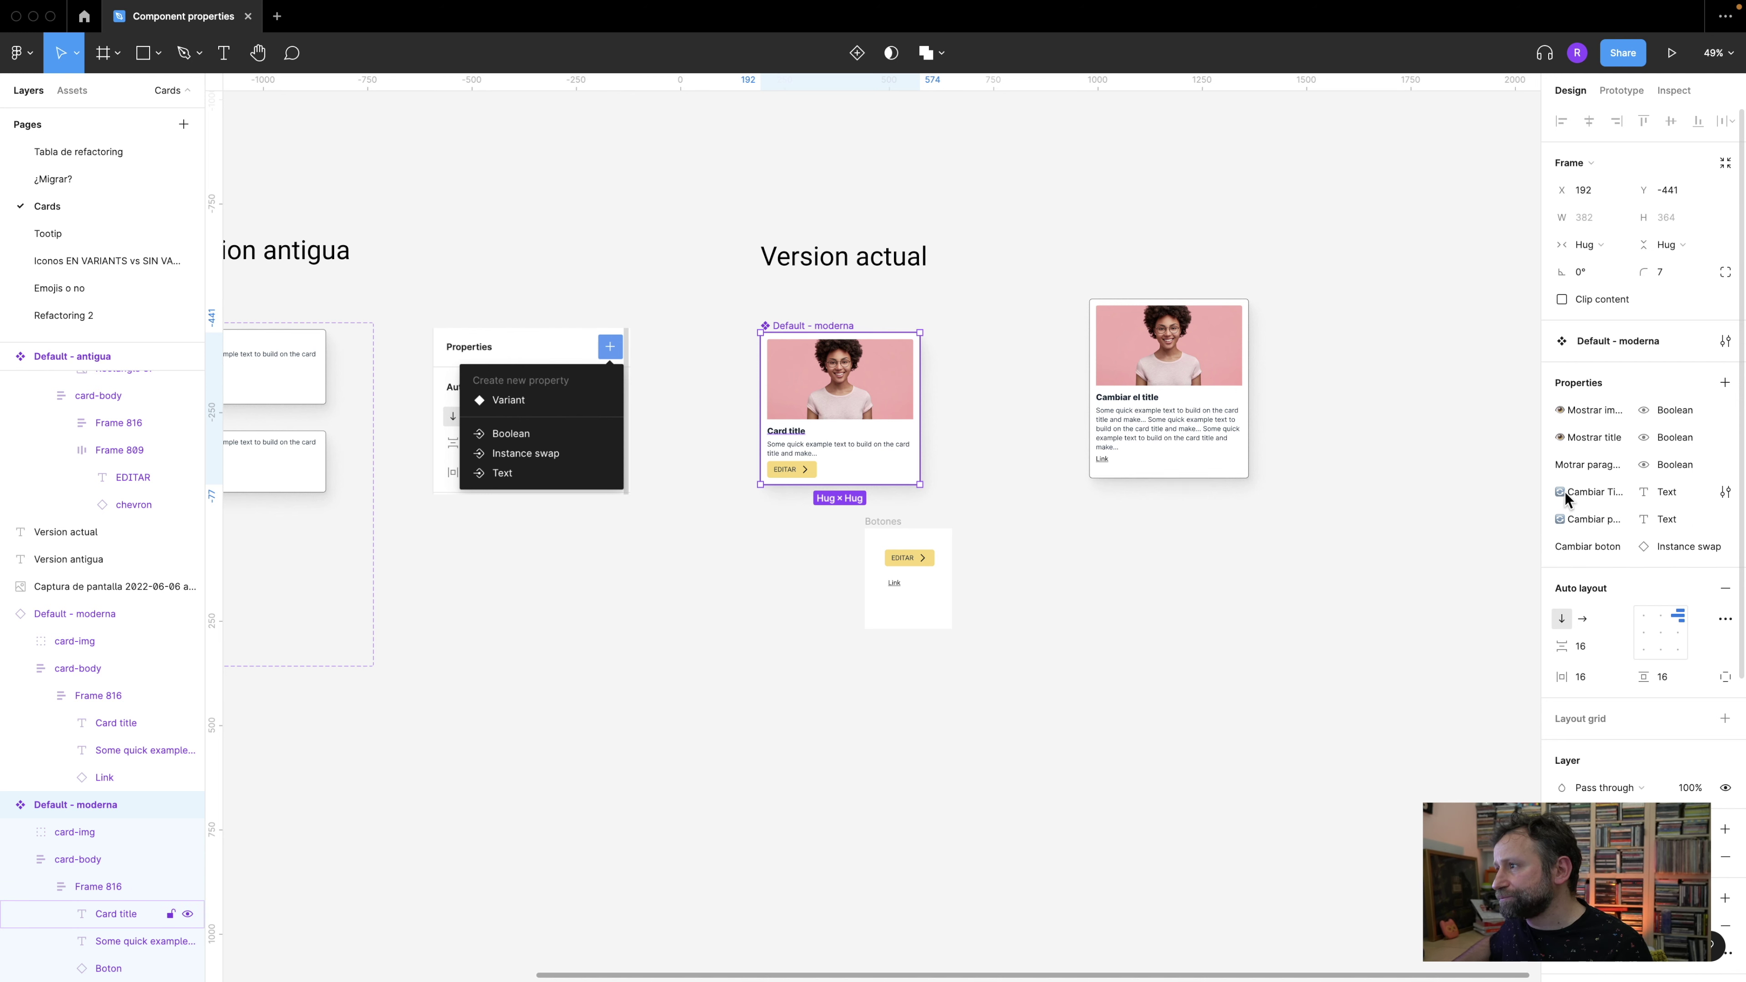
- Move the circular arrows emoji from the start of the "Cambiar Title" property name to the start of "Cambiar boton"
{"action": "double_click", "coordinate": [1564, 494]}
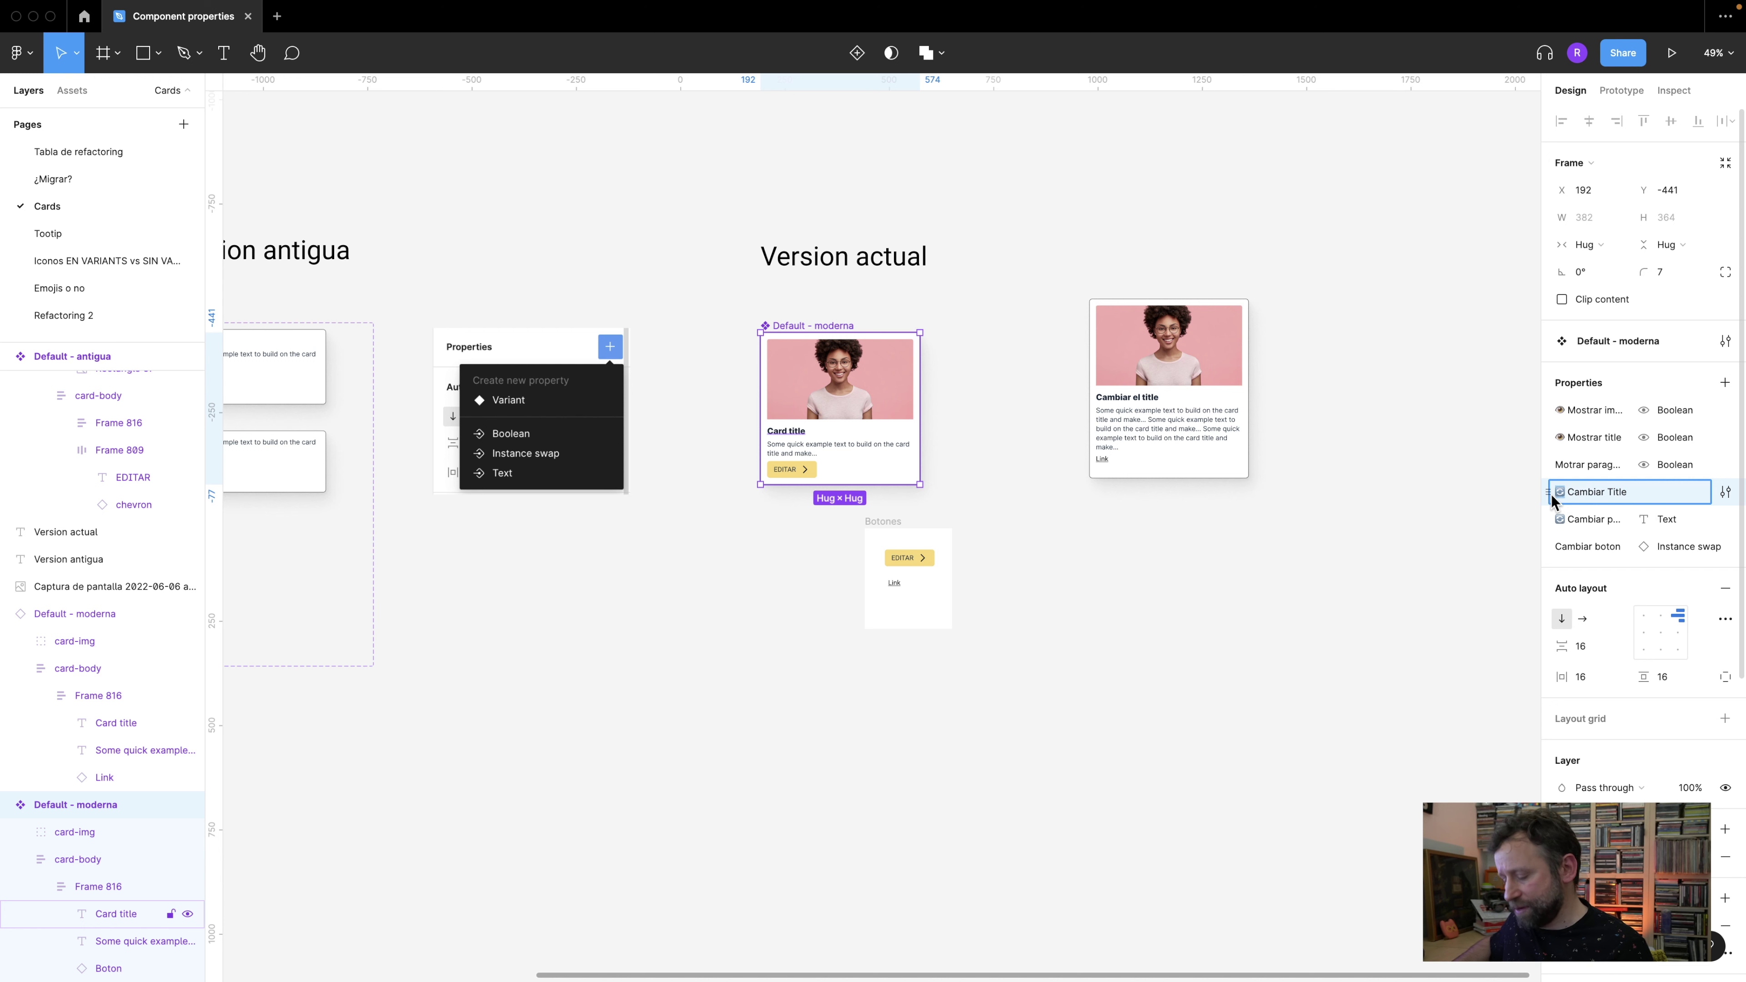
{"action": "key", "text": "Return"}
{"action": "double_click", "coordinate": [1559, 547]}
{"action": "key", "text": "Escape"}
{"action": "double_click", "coordinate": [1558, 547]}
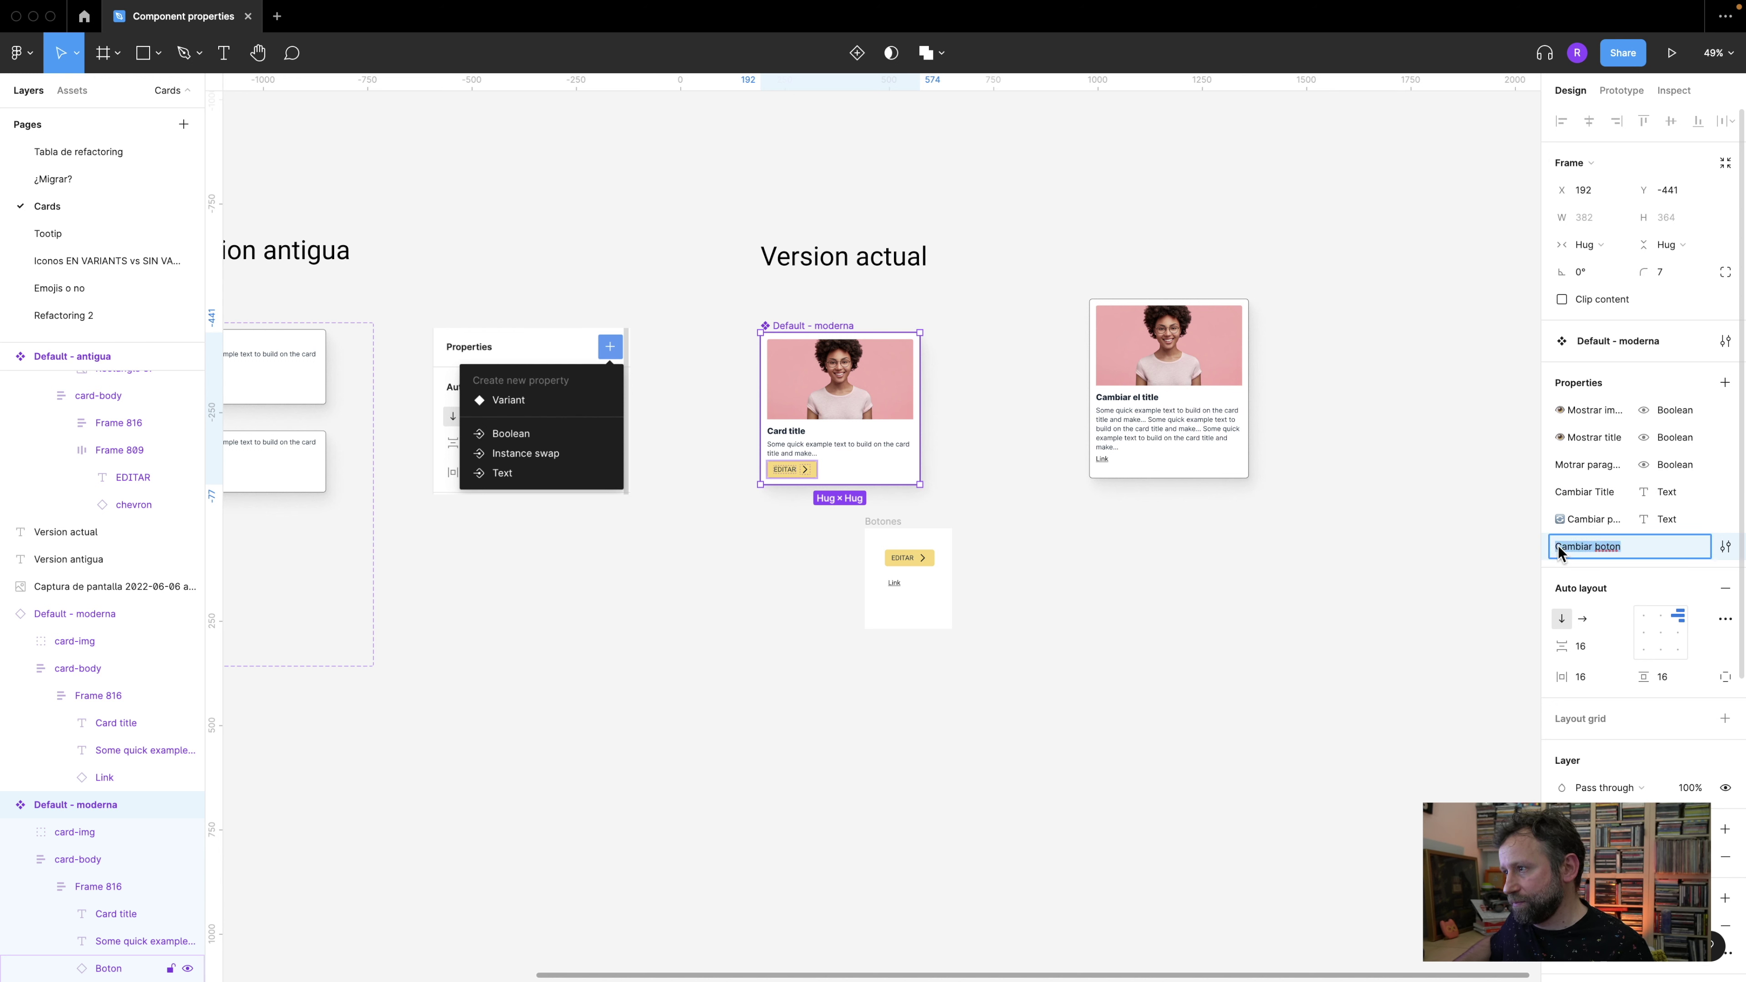
{"action": "left_click", "coordinate": [1557, 550]}
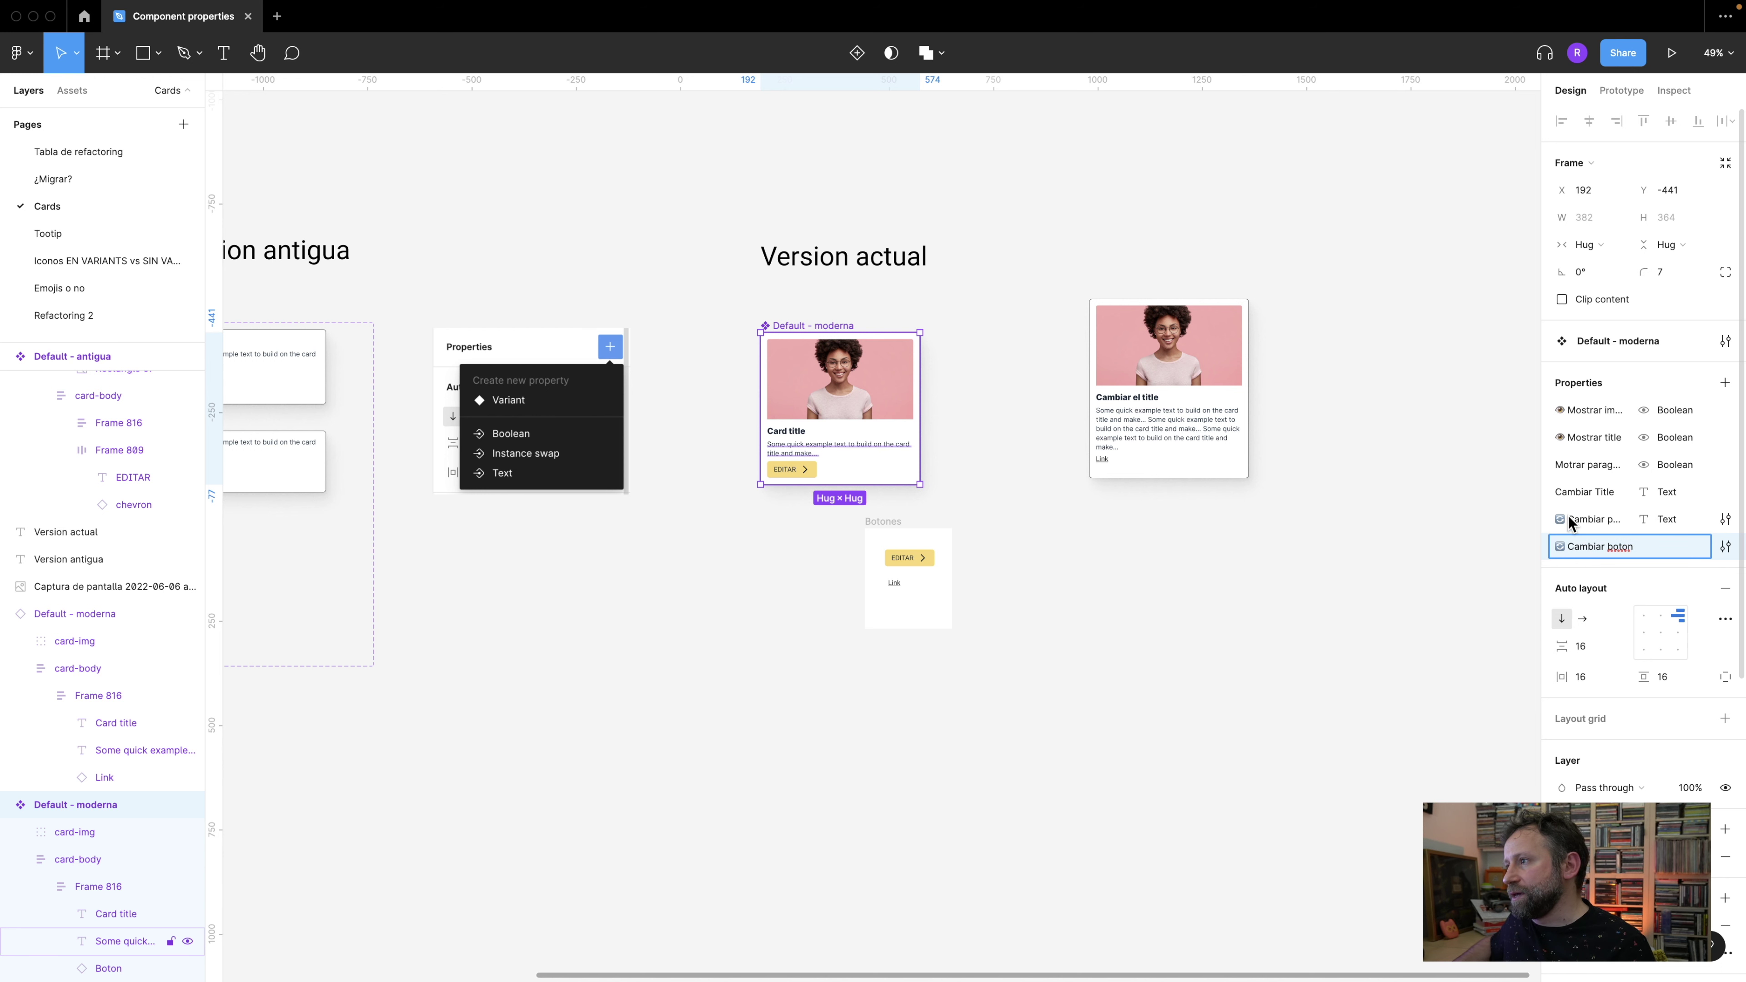
- Prefix the "Cambiar Title" text property name with the red letter A emoji
{"action": "double_click", "coordinate": [1561, 494]}
{"action": "left_click", "coordinate": [1557, 499]}
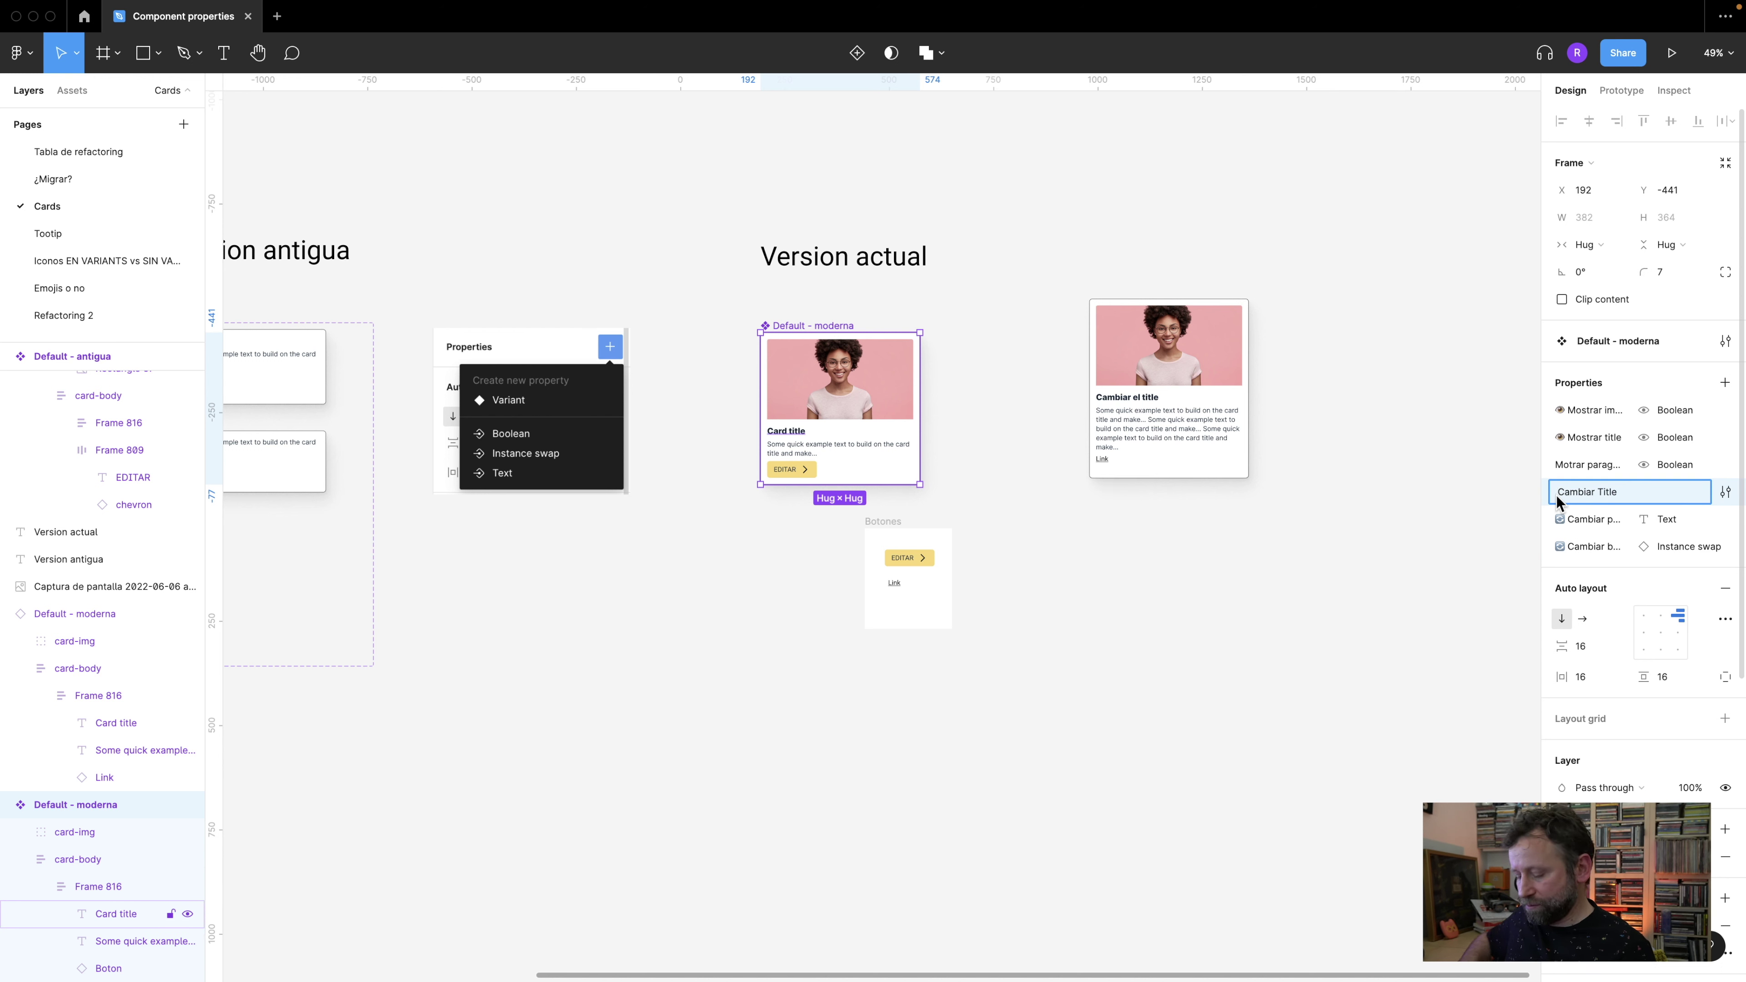
{"action": "key", "text": "Return"}
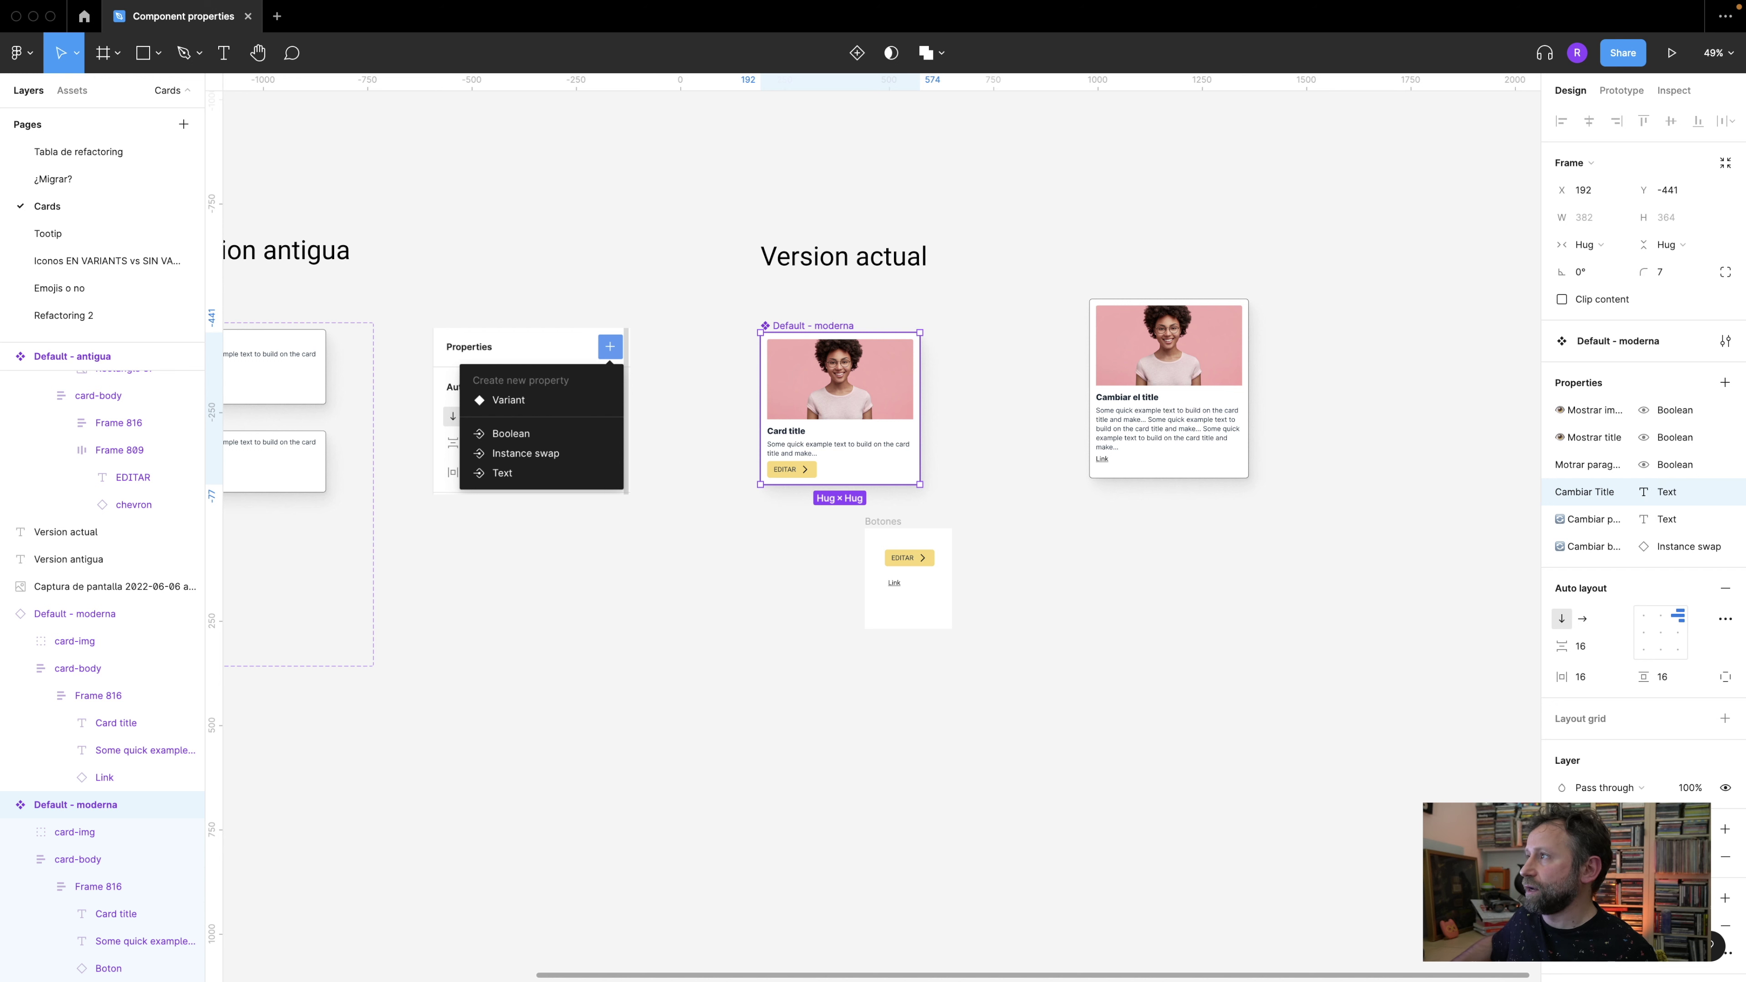
{"action": "double_click", "coordinate": [1558, 489]}
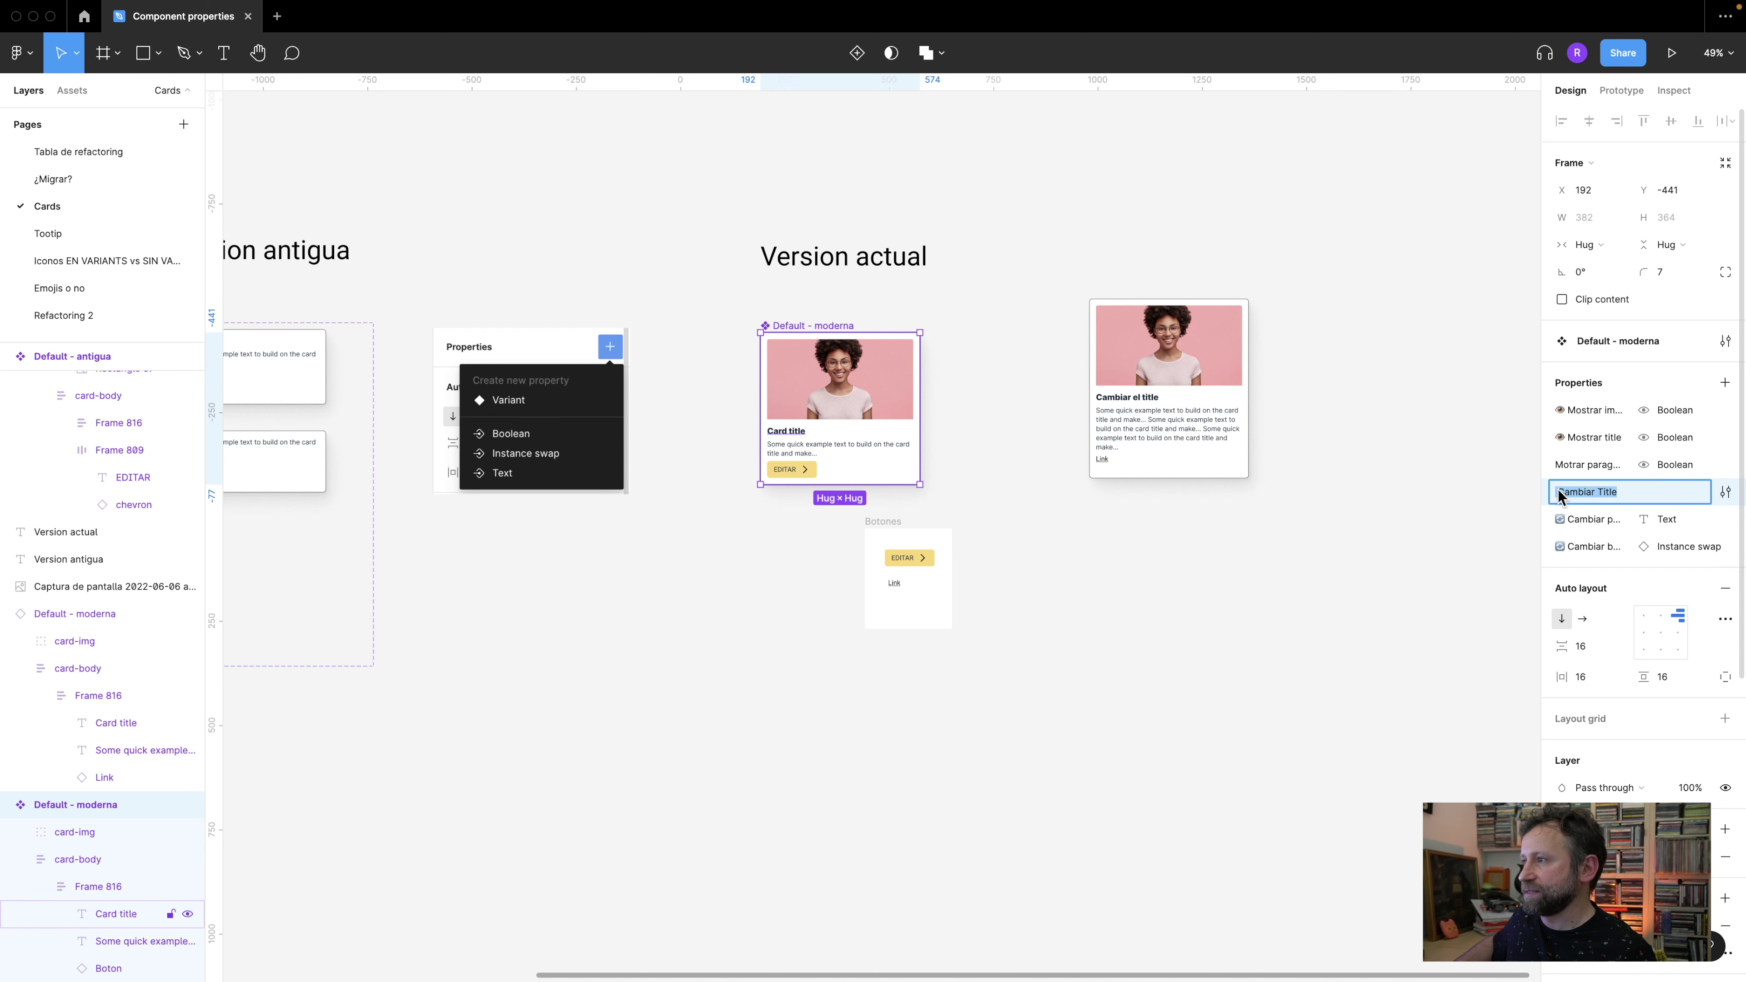
{"action": "left_click", "coordinate": [1557, 495]}
{"action": "key", "text": "ctrl+super+space"}
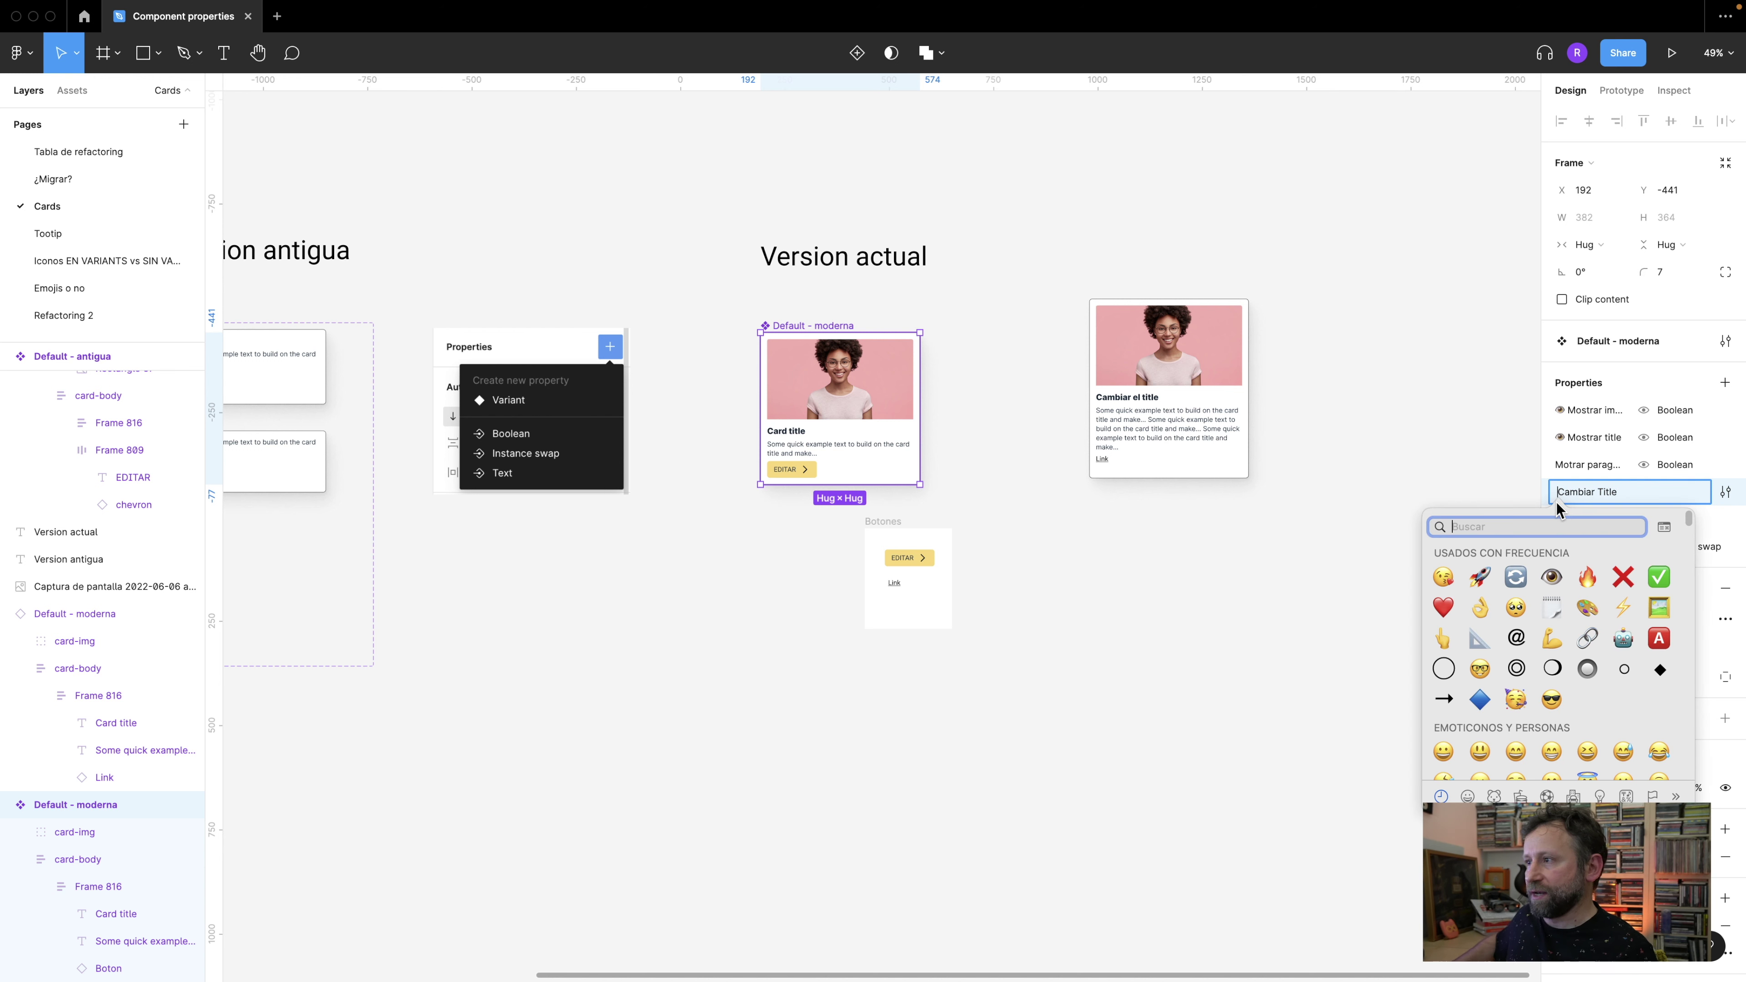
{"action": "left_click", "coordinate": [1660, 638]}
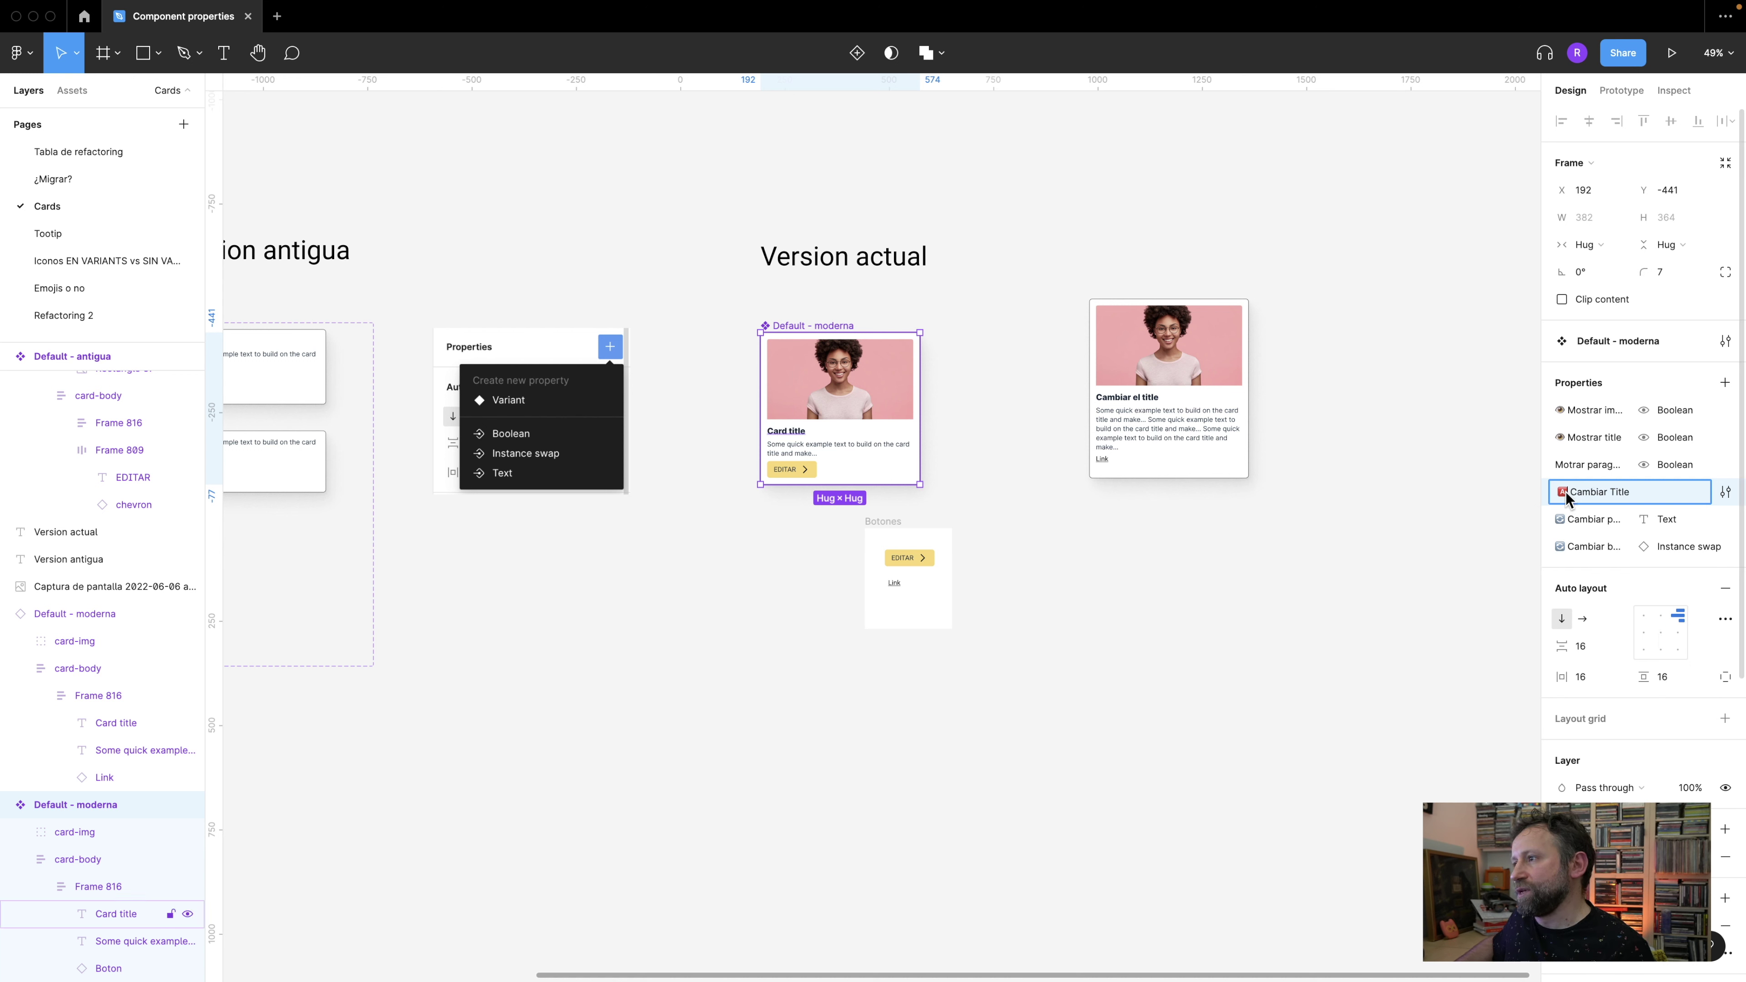
{"action": "key", "text": "Return"}
- Replace the circular arrows emoji before the "Cambiar paragraph" text property name with the red letter A emoji
{"action": "double_click", "coordinate": [1562, 522]}
{"action": "left_click", "coordinate": [1565, 520]}
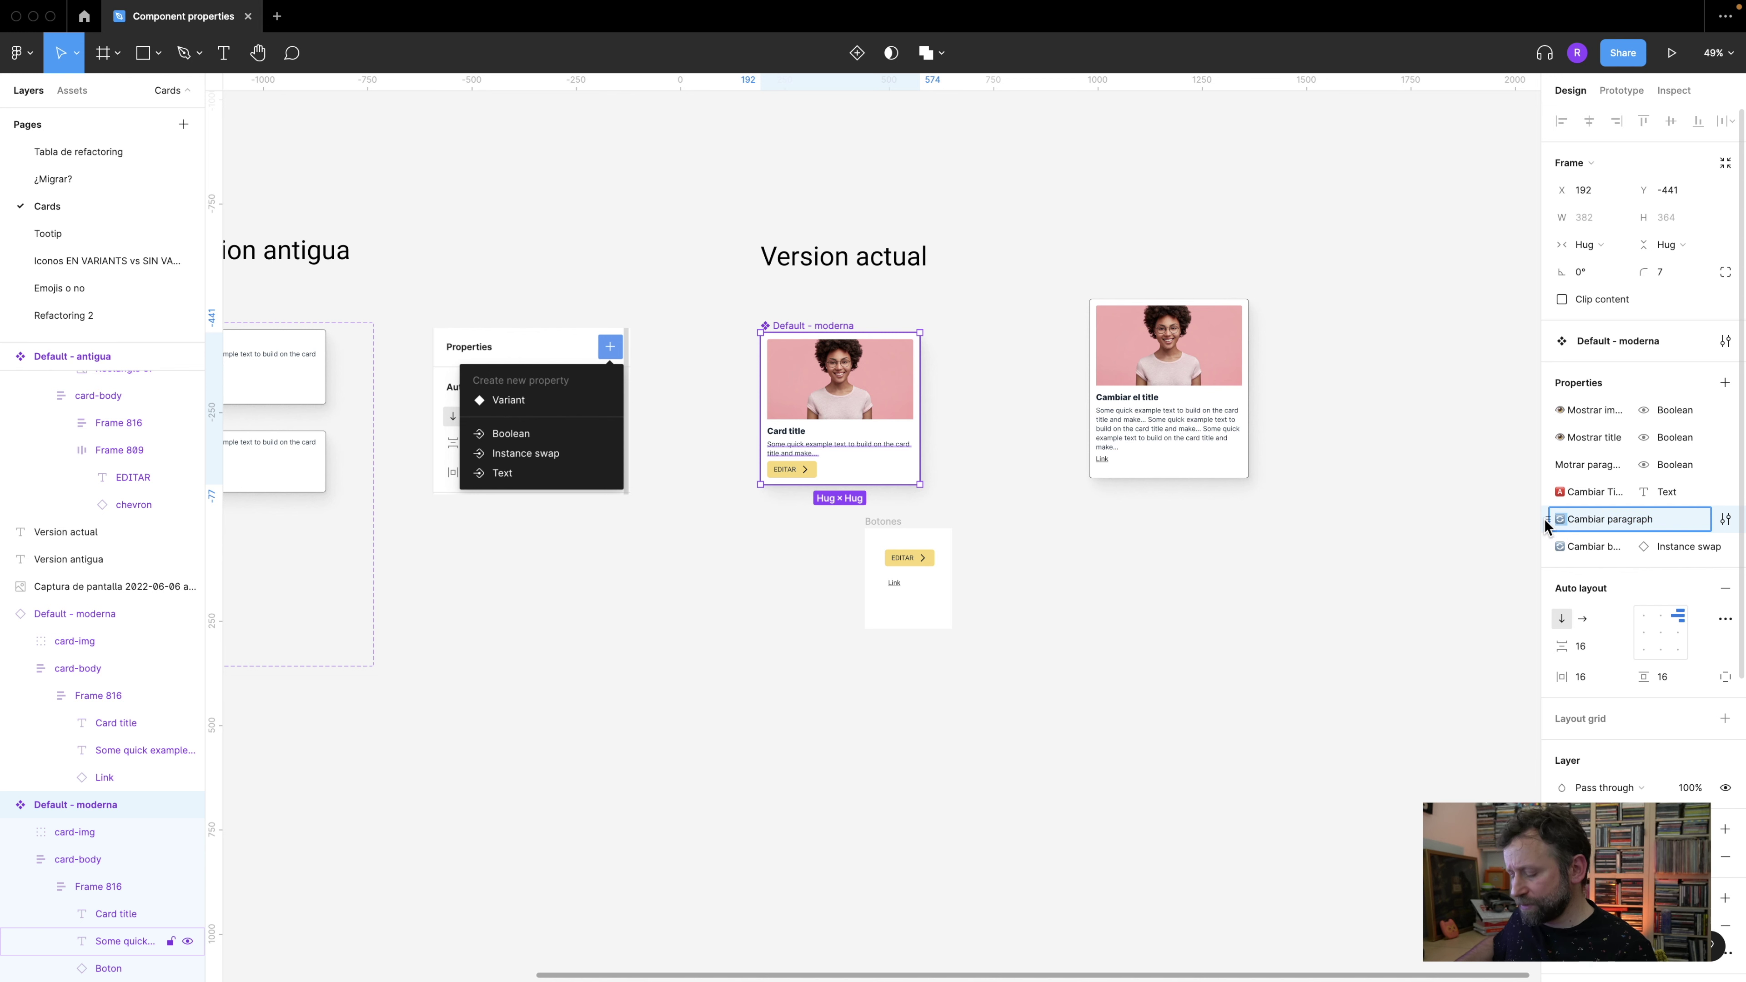
{"action": "left_click", "coordinate": [1476, 576]}
- Examine the prefixed property names on the "Cambiar el title" card instance and open the Refactoring 2 page
{"action": "left_click", "coordinate": [1141, 413]}
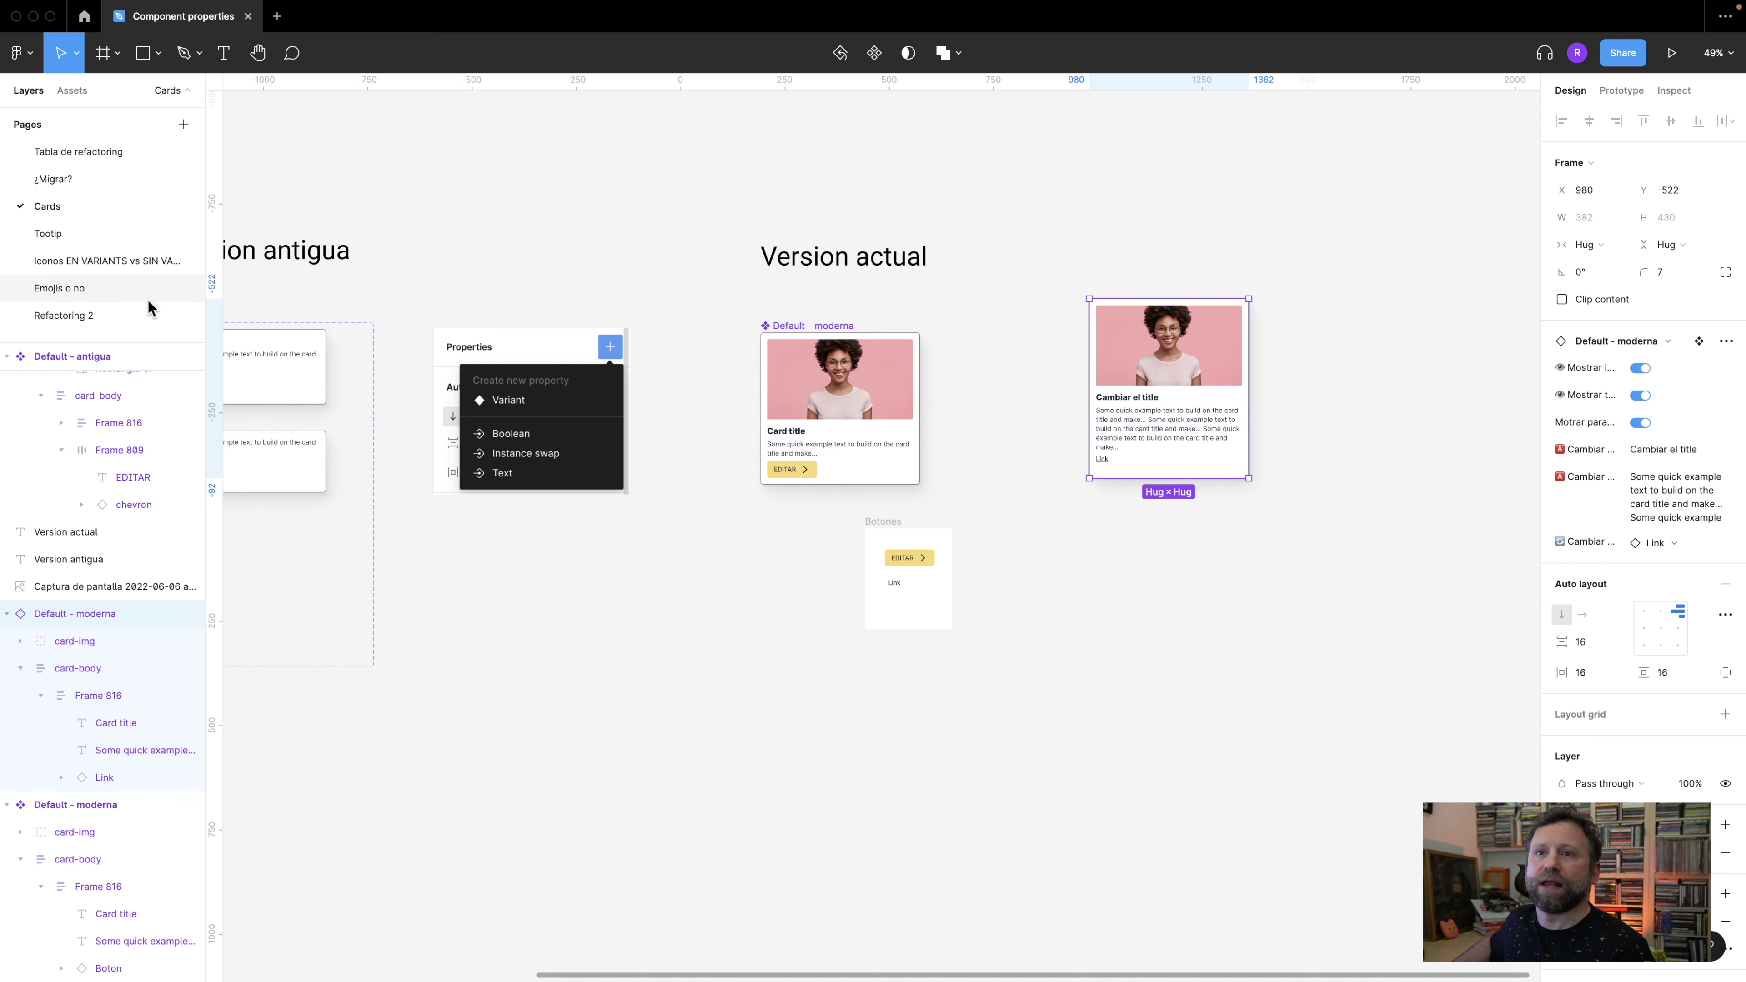
{"action": "left_click", "coordinate": [72, 316]}
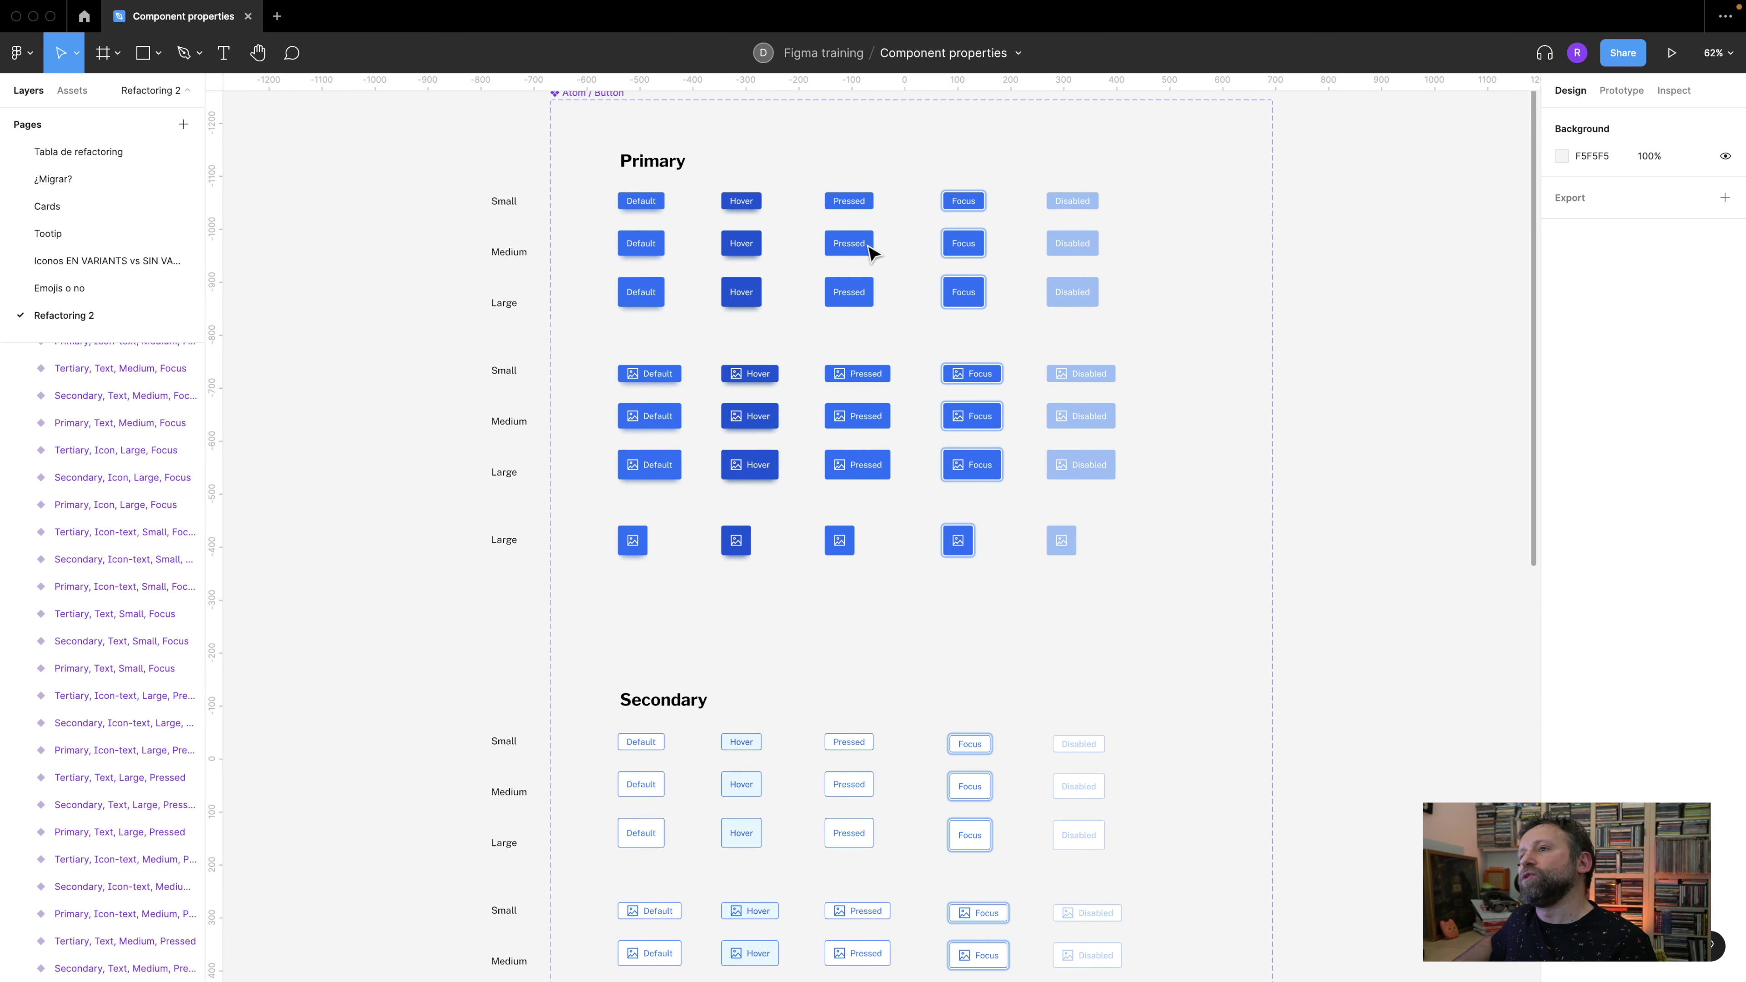
- Examine the Primary, Secondary and Tertiary variants of the Atom / Button component set by size, state and content type
{"action": "scroll", "coordinate": [1125, 253], "scroll_direction": "down", "scroll_amount": 3, "text": "ctrl"}
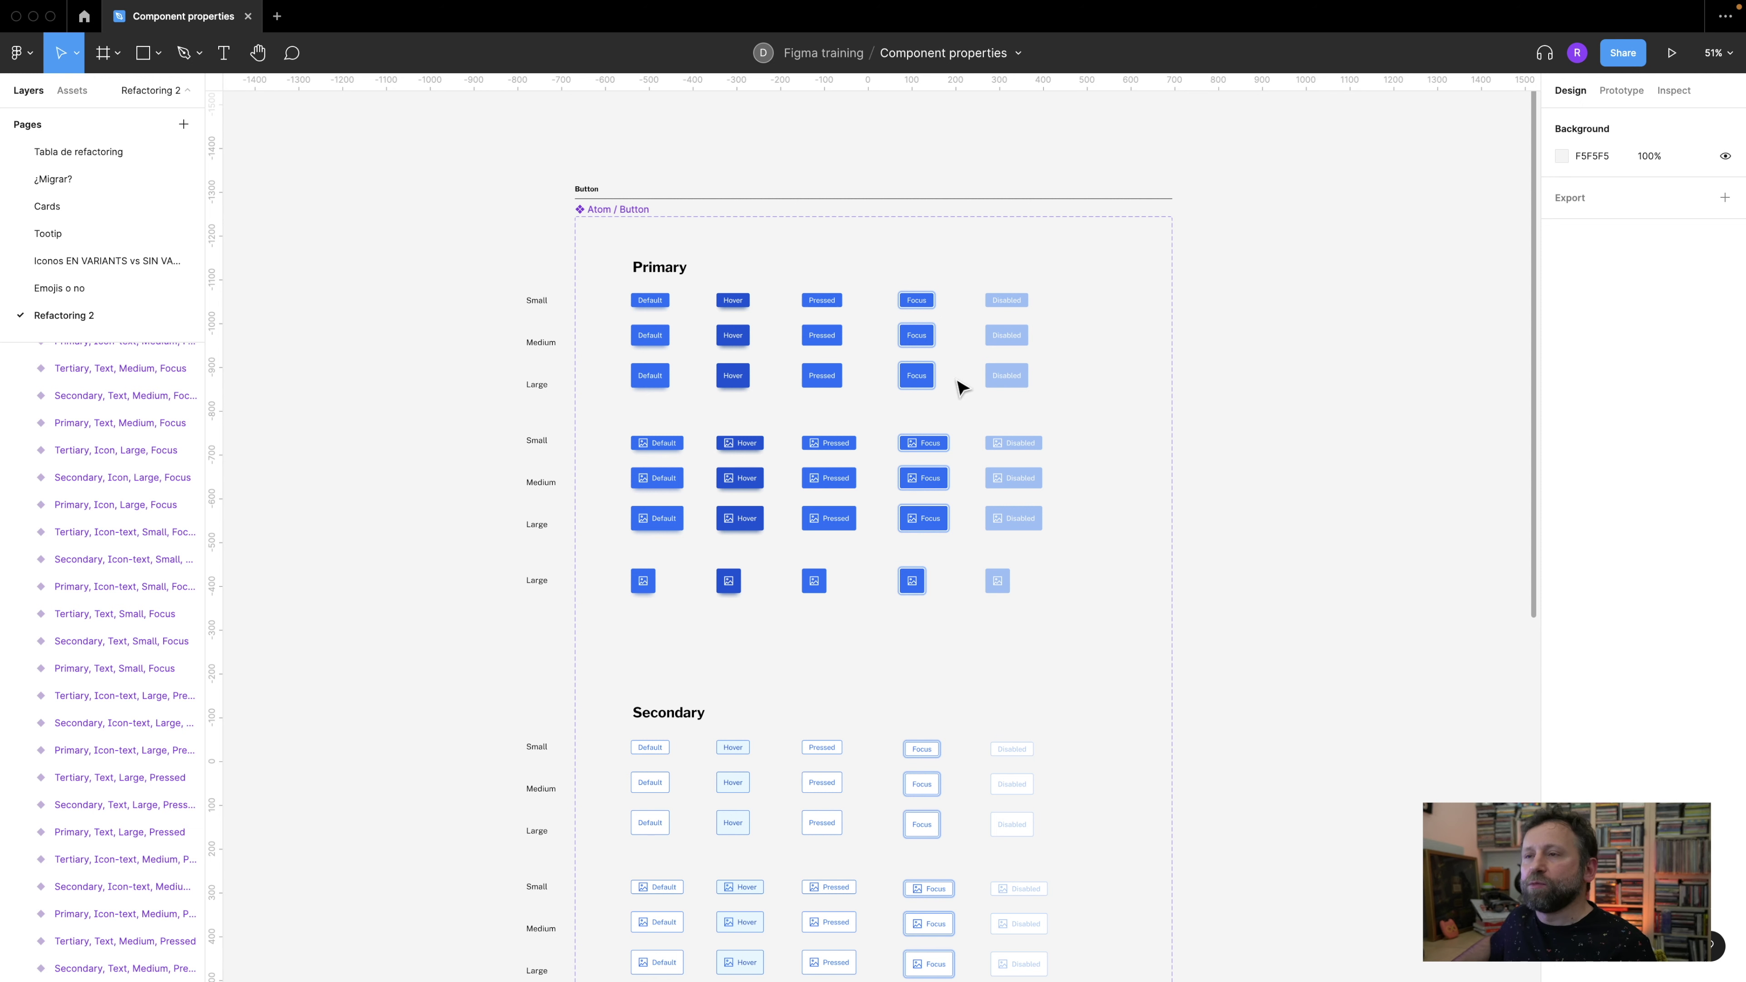
{"action": "left_click_drag", "start_coordinate": [1130, 327], "coordinate": [1031, 273]}
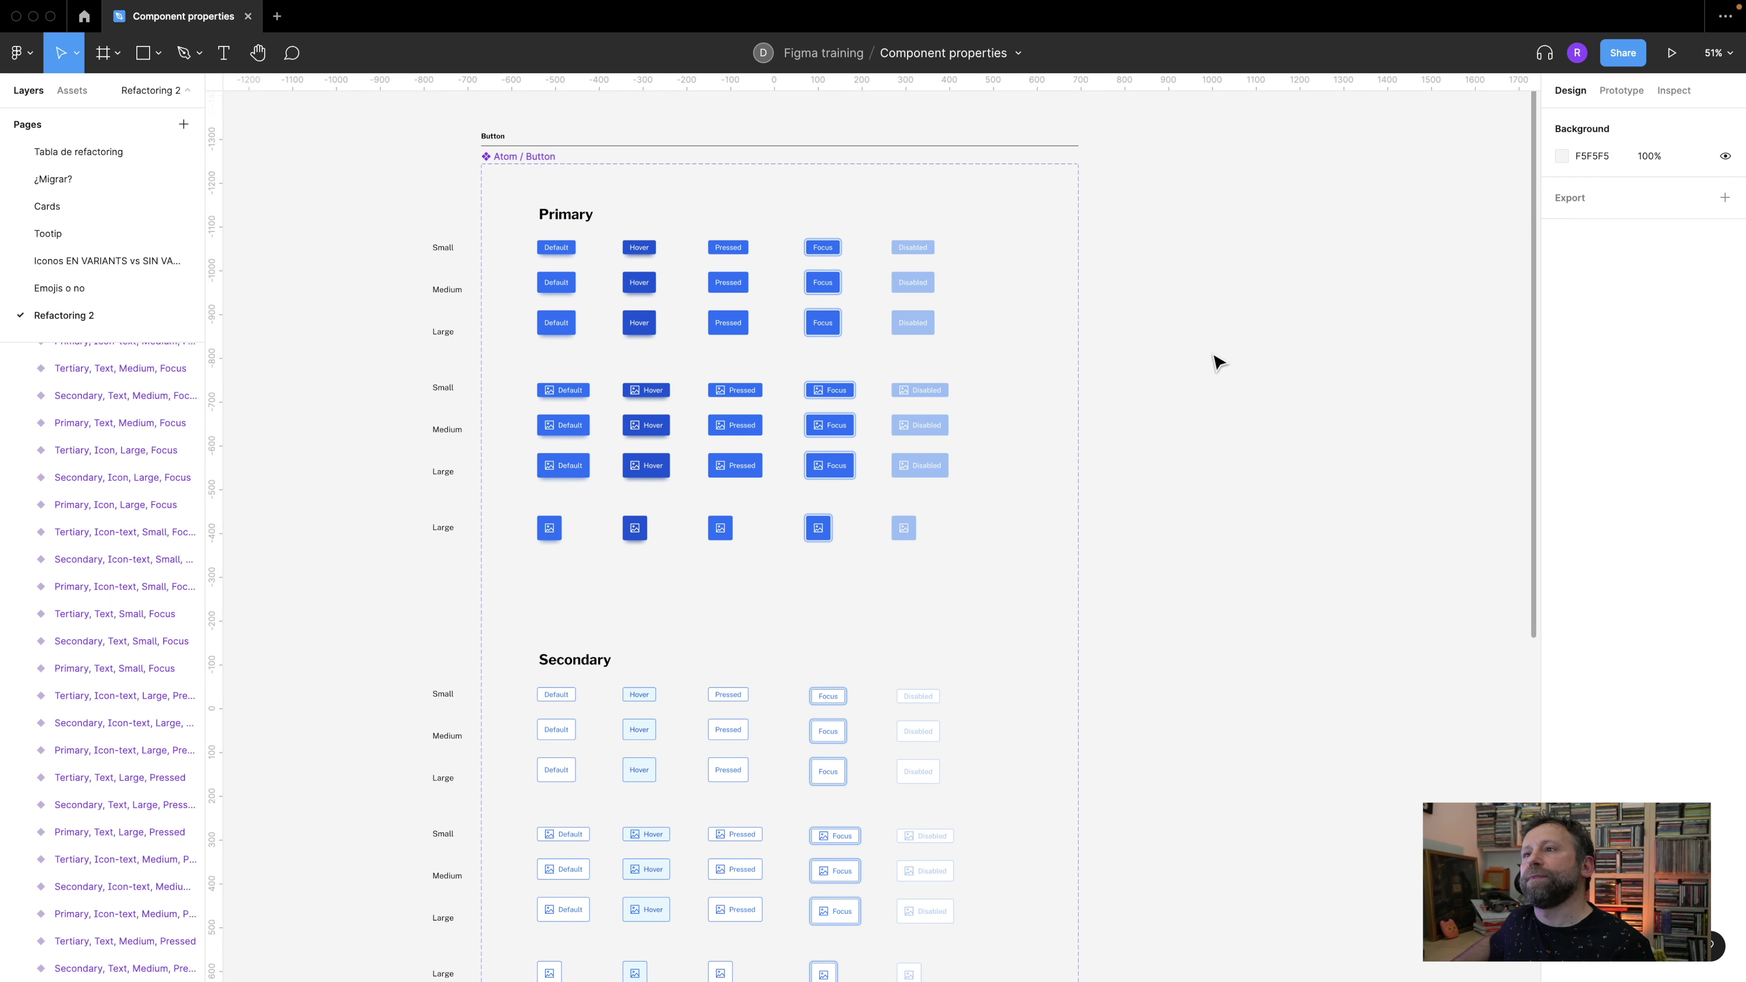
{"action": "scroll", "coordinate": [962, 558], "scroll_direction": "down", "scroll_amount": 3}
{"action": "scroll", "coordinate": [962, 554], "scroll_direction": "down", "scroll_amount": 5}
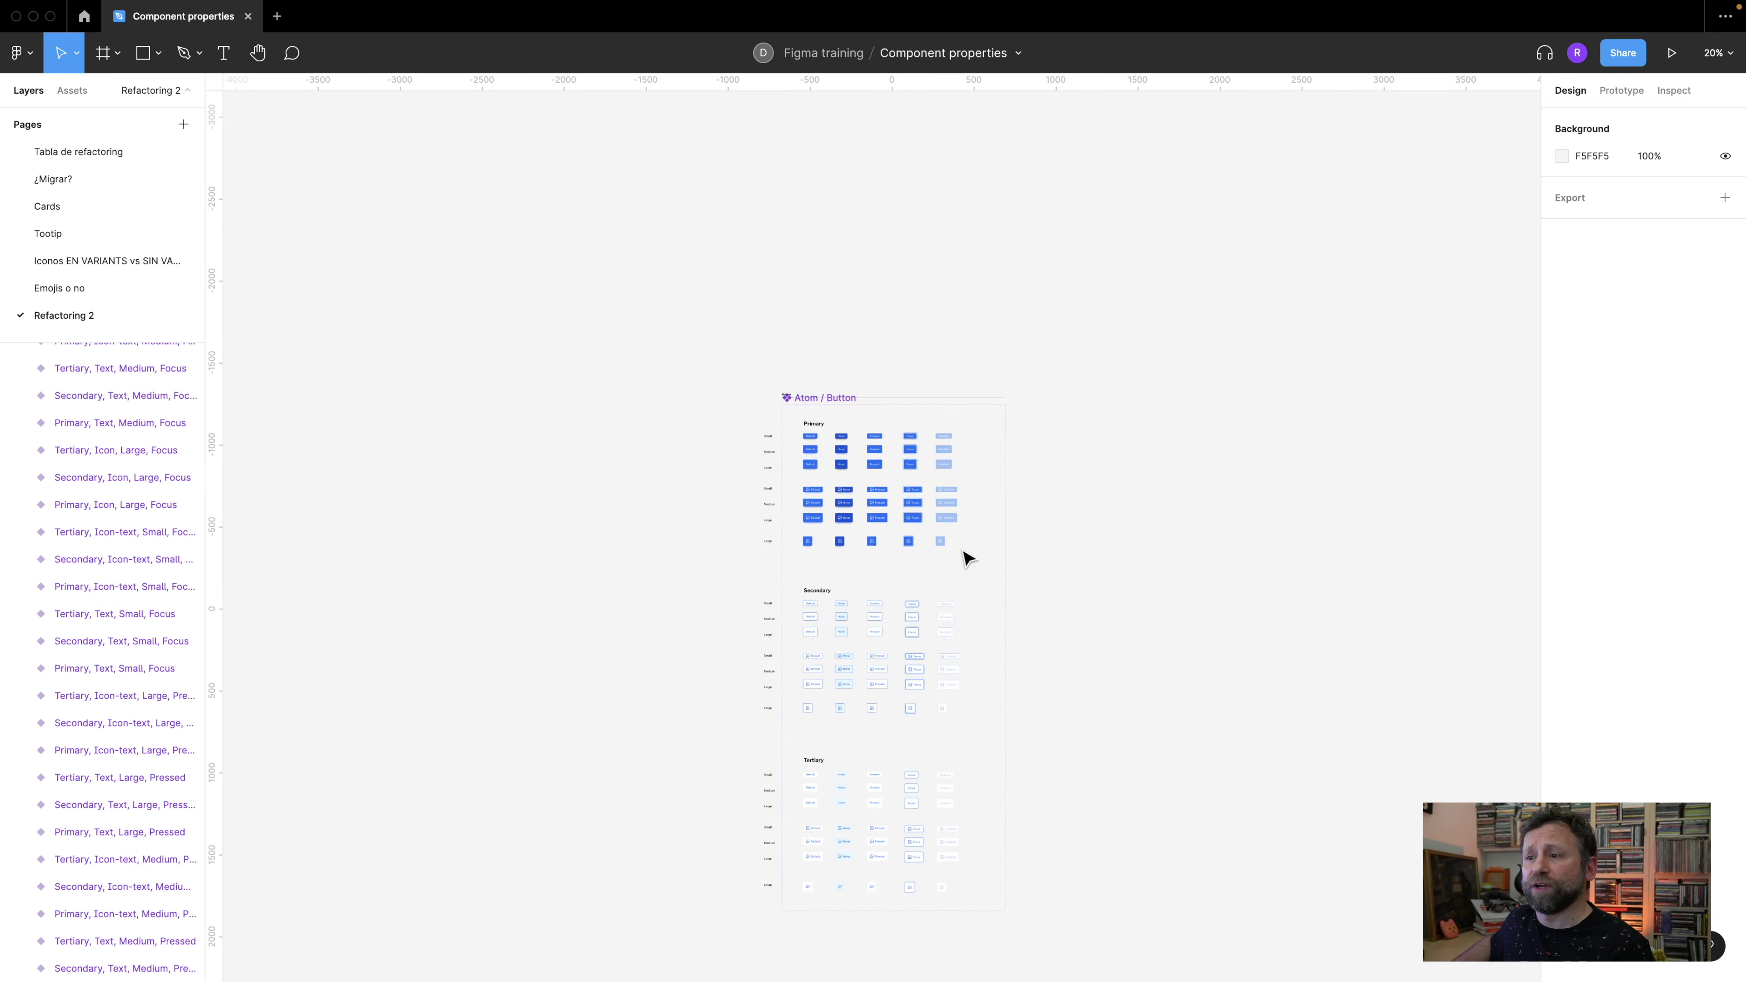
{"action": "scroll", "coordinate": [881, 460], "scroll_direction": "up", "scroll_amount": 2}
{"action": "scroll", "coordinate": [890, 479], "scroll_direction": "up", "scroll_amount": 5}
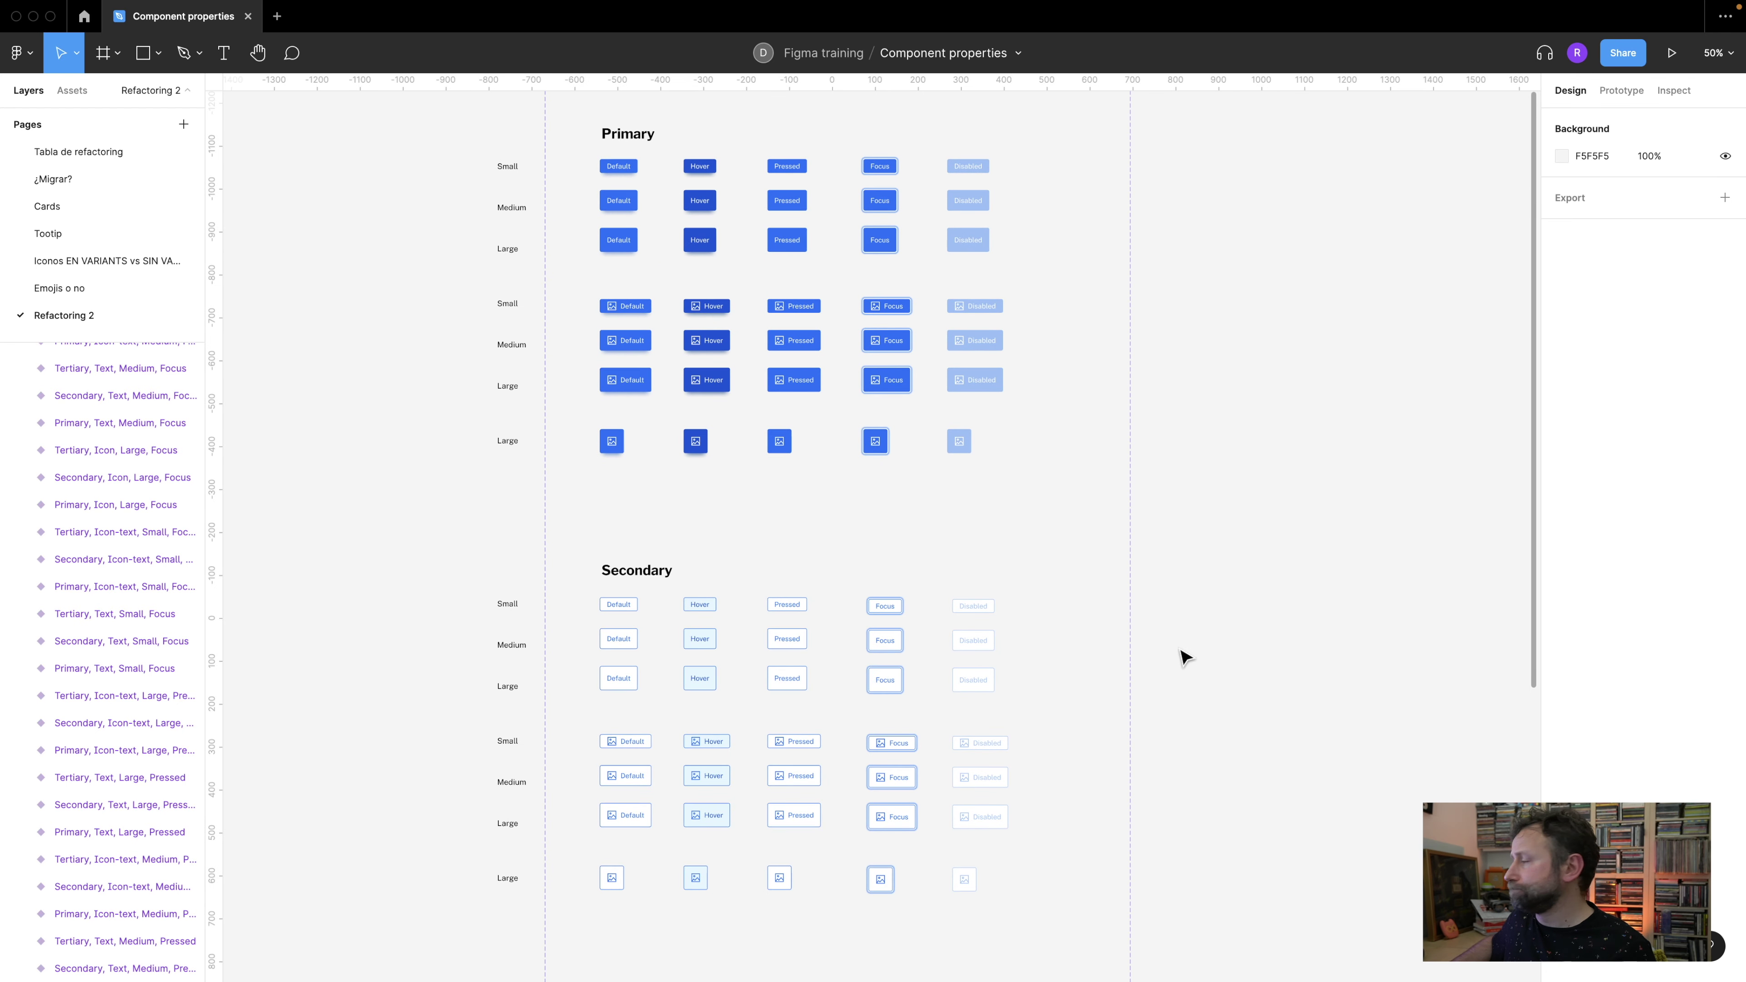
{"action": "scroll", "coordinate": [914, 295], "scroll_direction": "up", "scroll_amount": 3}
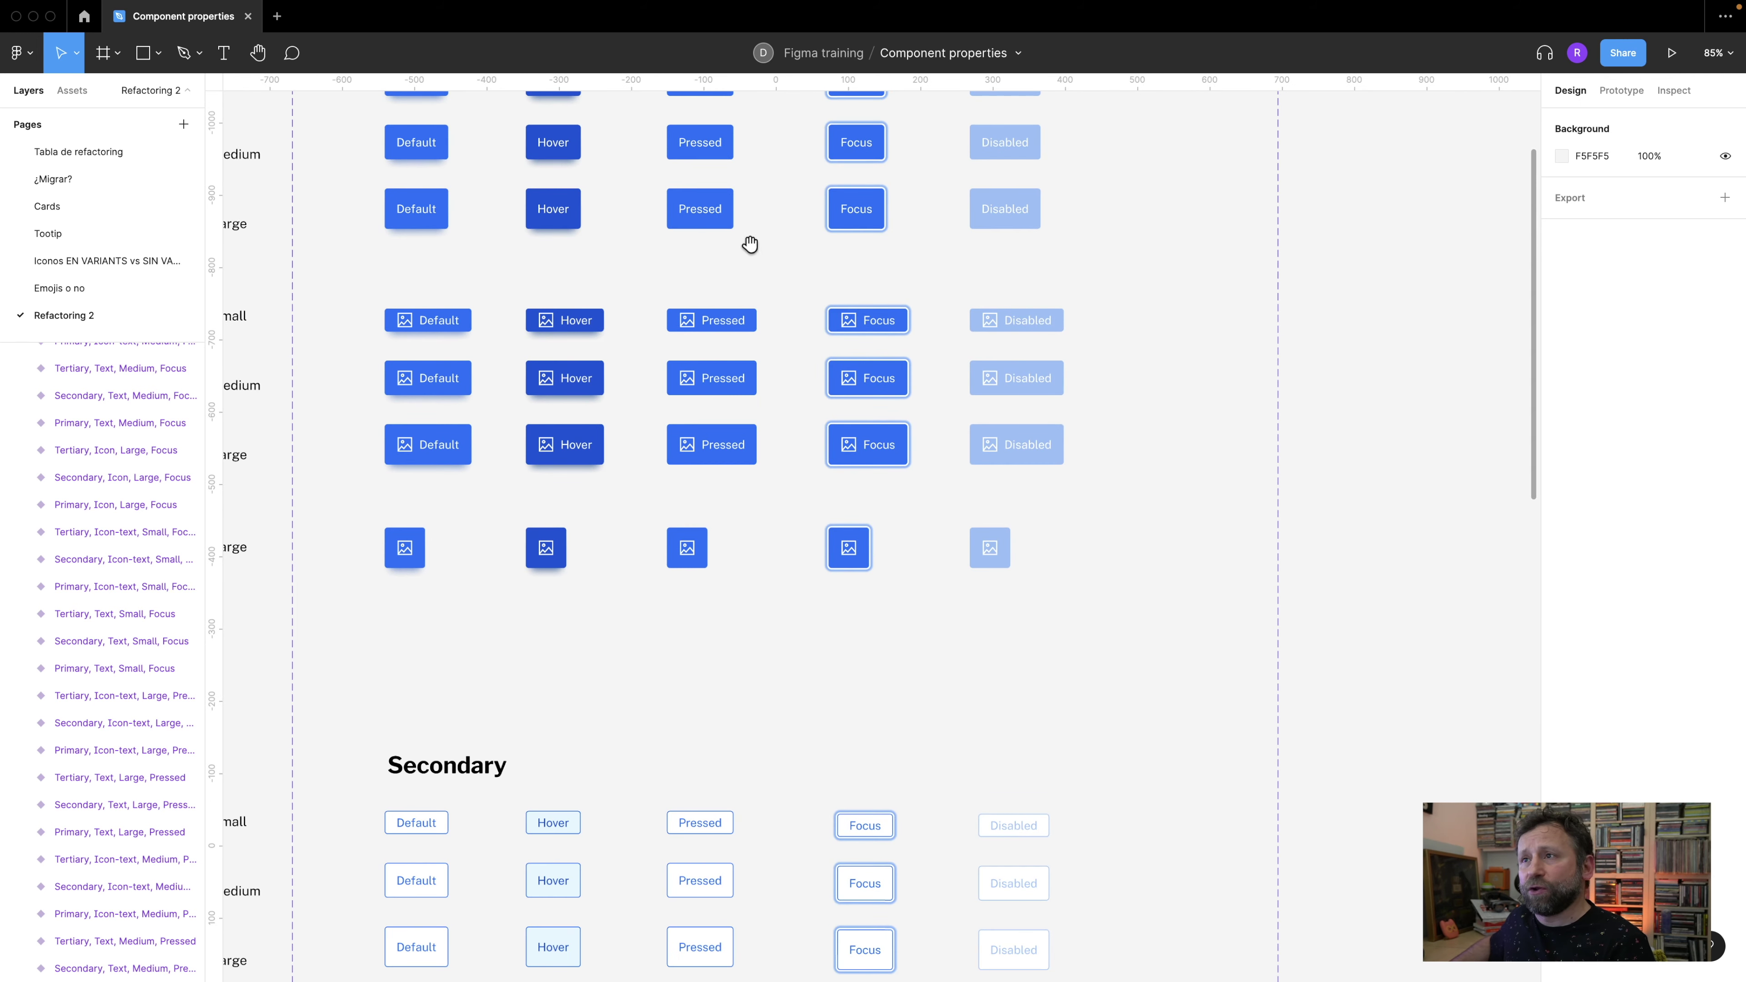
{"action": "scroll", "coordinate": [880, 374], "scroll_direction": "up", "scroll_amount": 3}
{"action": "scroll", "coordinate": [885, 376], "scroll_direction": "down", "scroll_amount": 3}
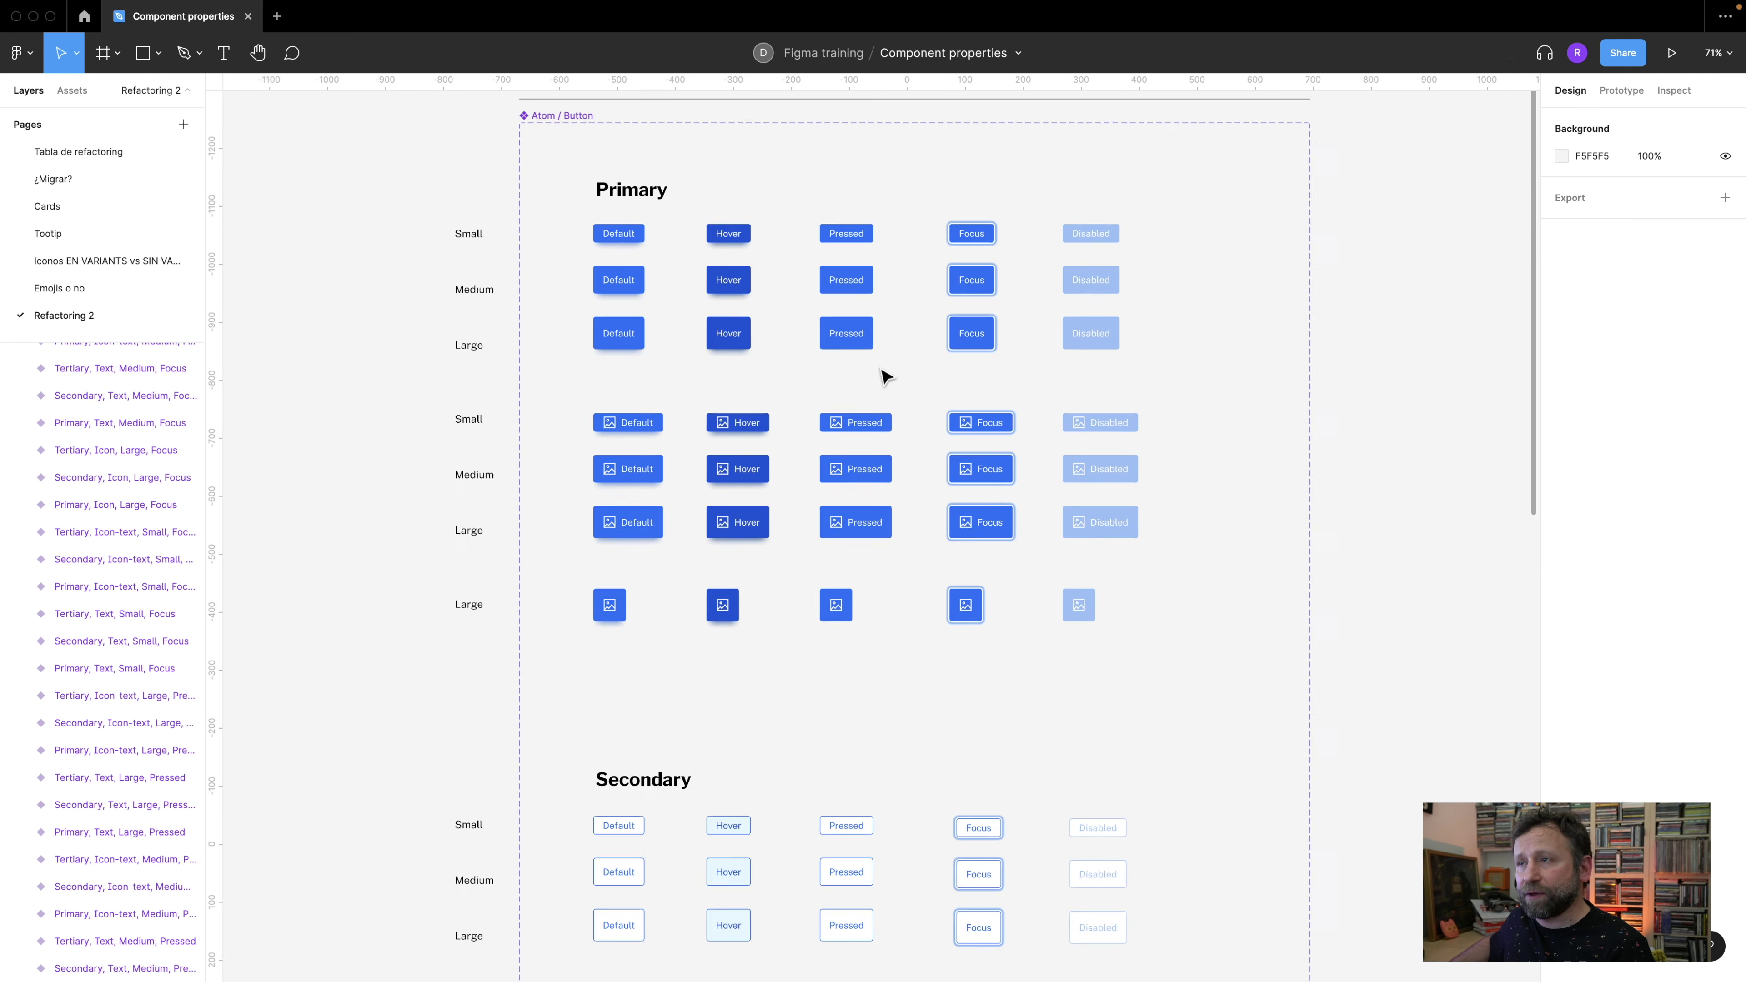
{"action": "left_click_drag", "start_coordinate": [833, 556], "coordinate": [834, 733]}
{"action": "scroll", "coordinate": [752, 362], "scroll_direction": "up", "scroll_amount": 5, "text": "ctrl"}
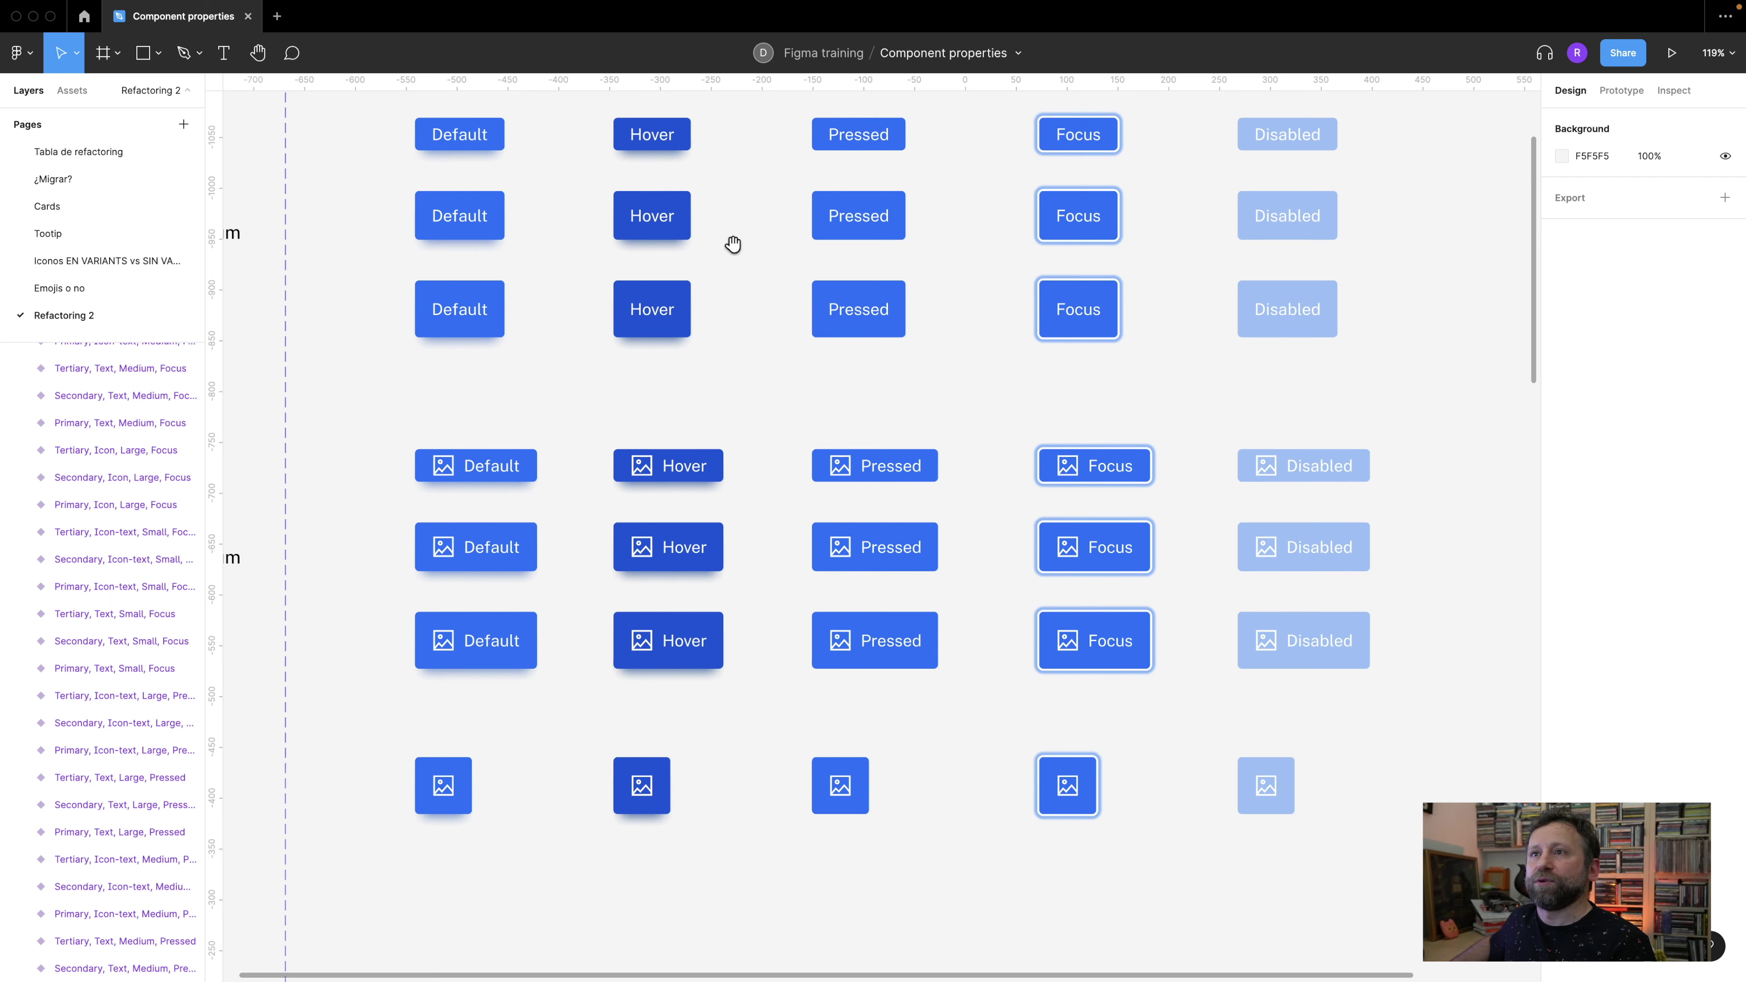
{"action": "left_click_drag", "start_coordinate": [733, 247], "coordinate": [736, 307]}
{"action": "scroll", "coordinate": [736, 307], "scroll_direction": "down", "scroll_amount": 2}
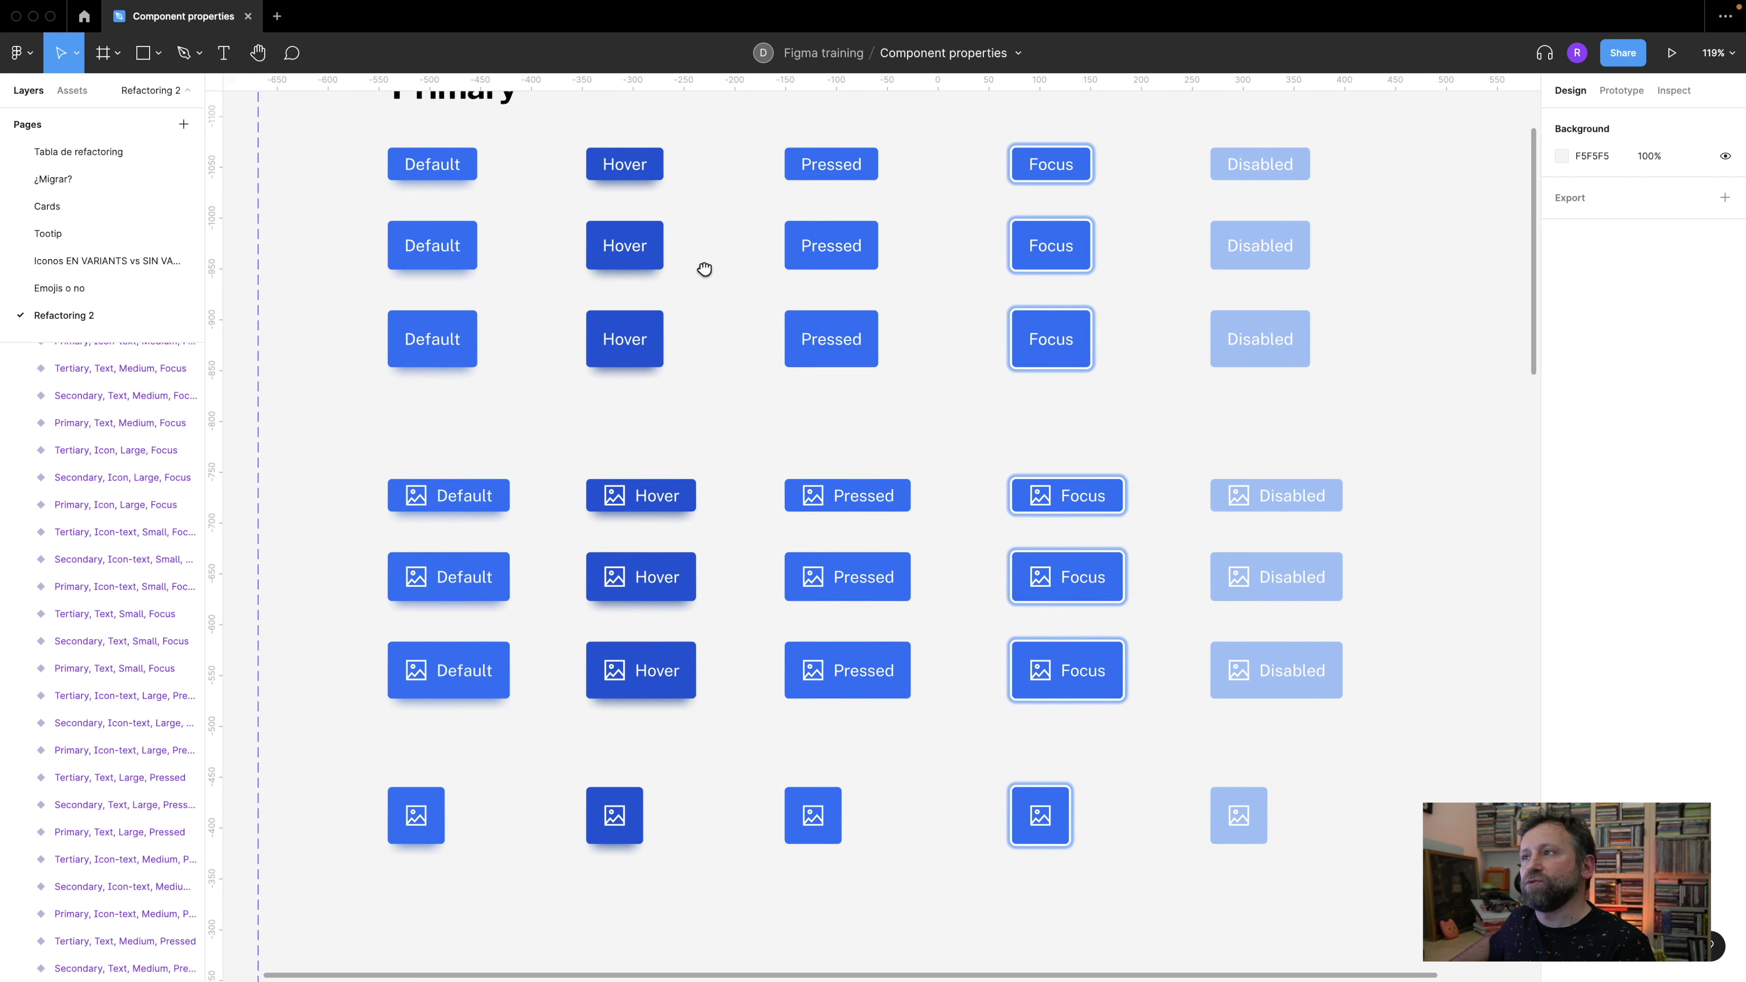
{"action": "scroll", "coordinate": [719, 396], "scroll_direction": "down", "scroll_amount": 5}
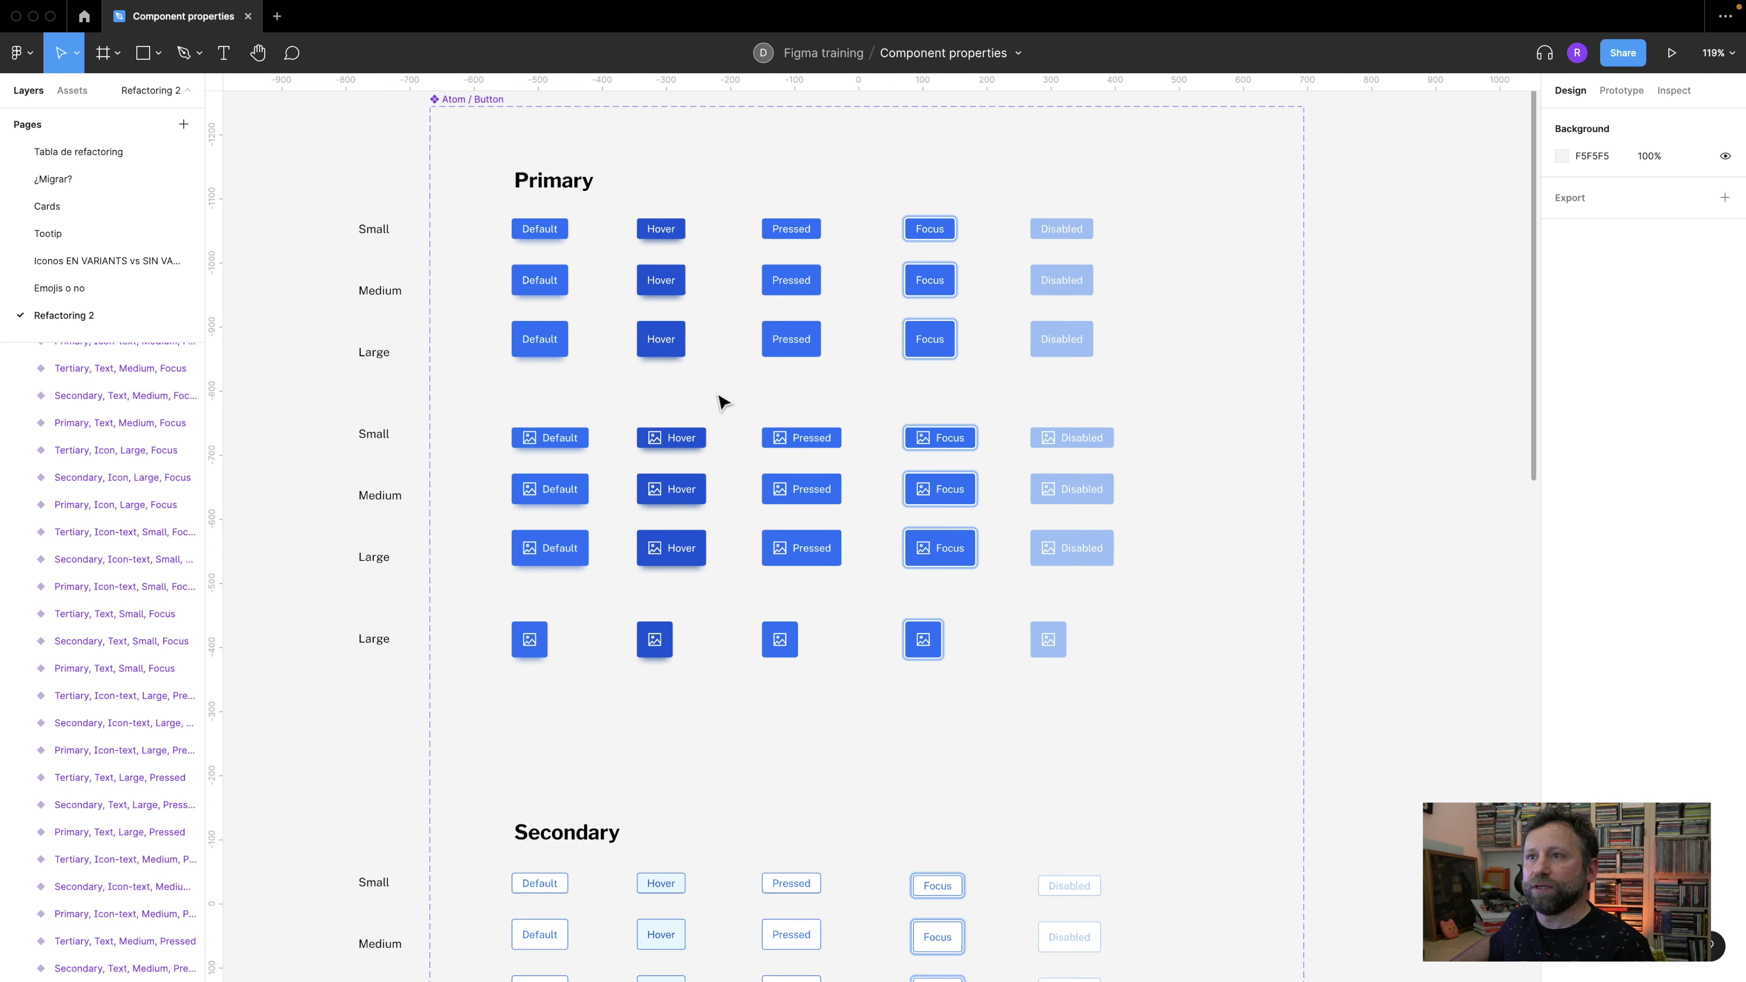
{"action": "scroll", "coordinate": [770, 392], "scroll_direction": "down", "scroll_amount": 2}
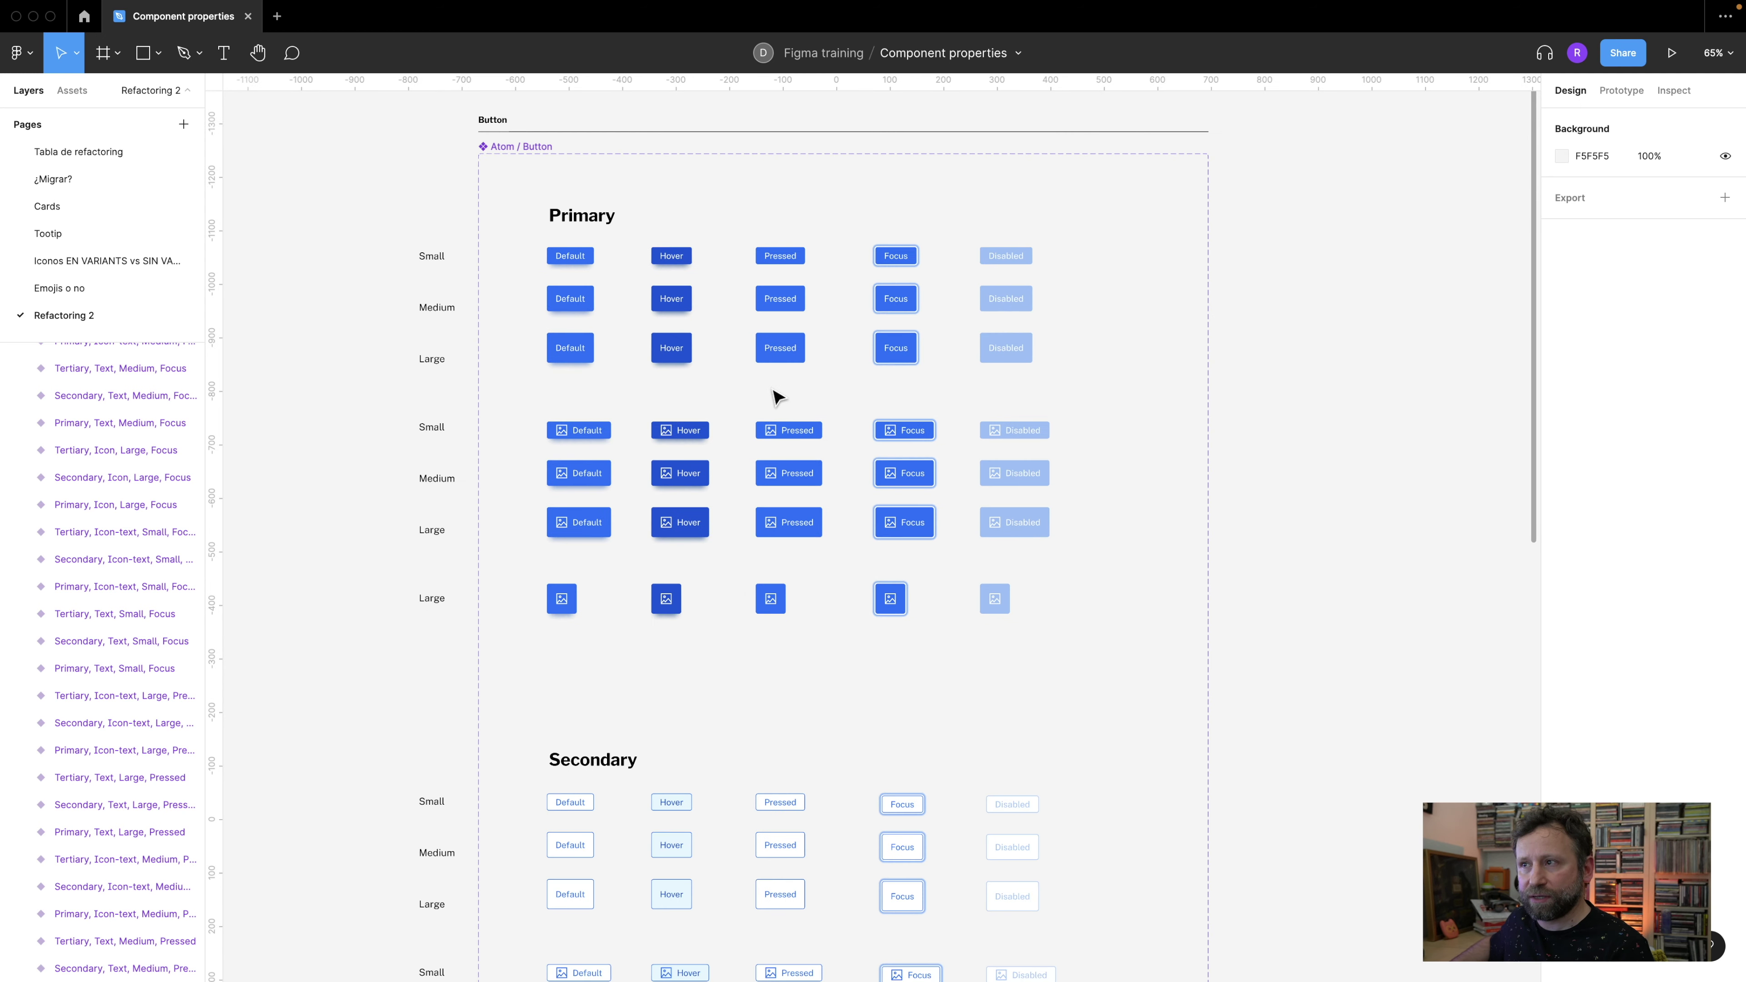
- Move the Primary text-only and icon-only variants out of the Atom / Button component set onto the empty canvas beside it
{"action": "scroll", "coordinate": [734, 386], "scroll_direction": "right", "scroll_amount": 2}
{"action": "left_click_drag", "start_coordinate": [477, 256], "coordinate": [943, 378]}
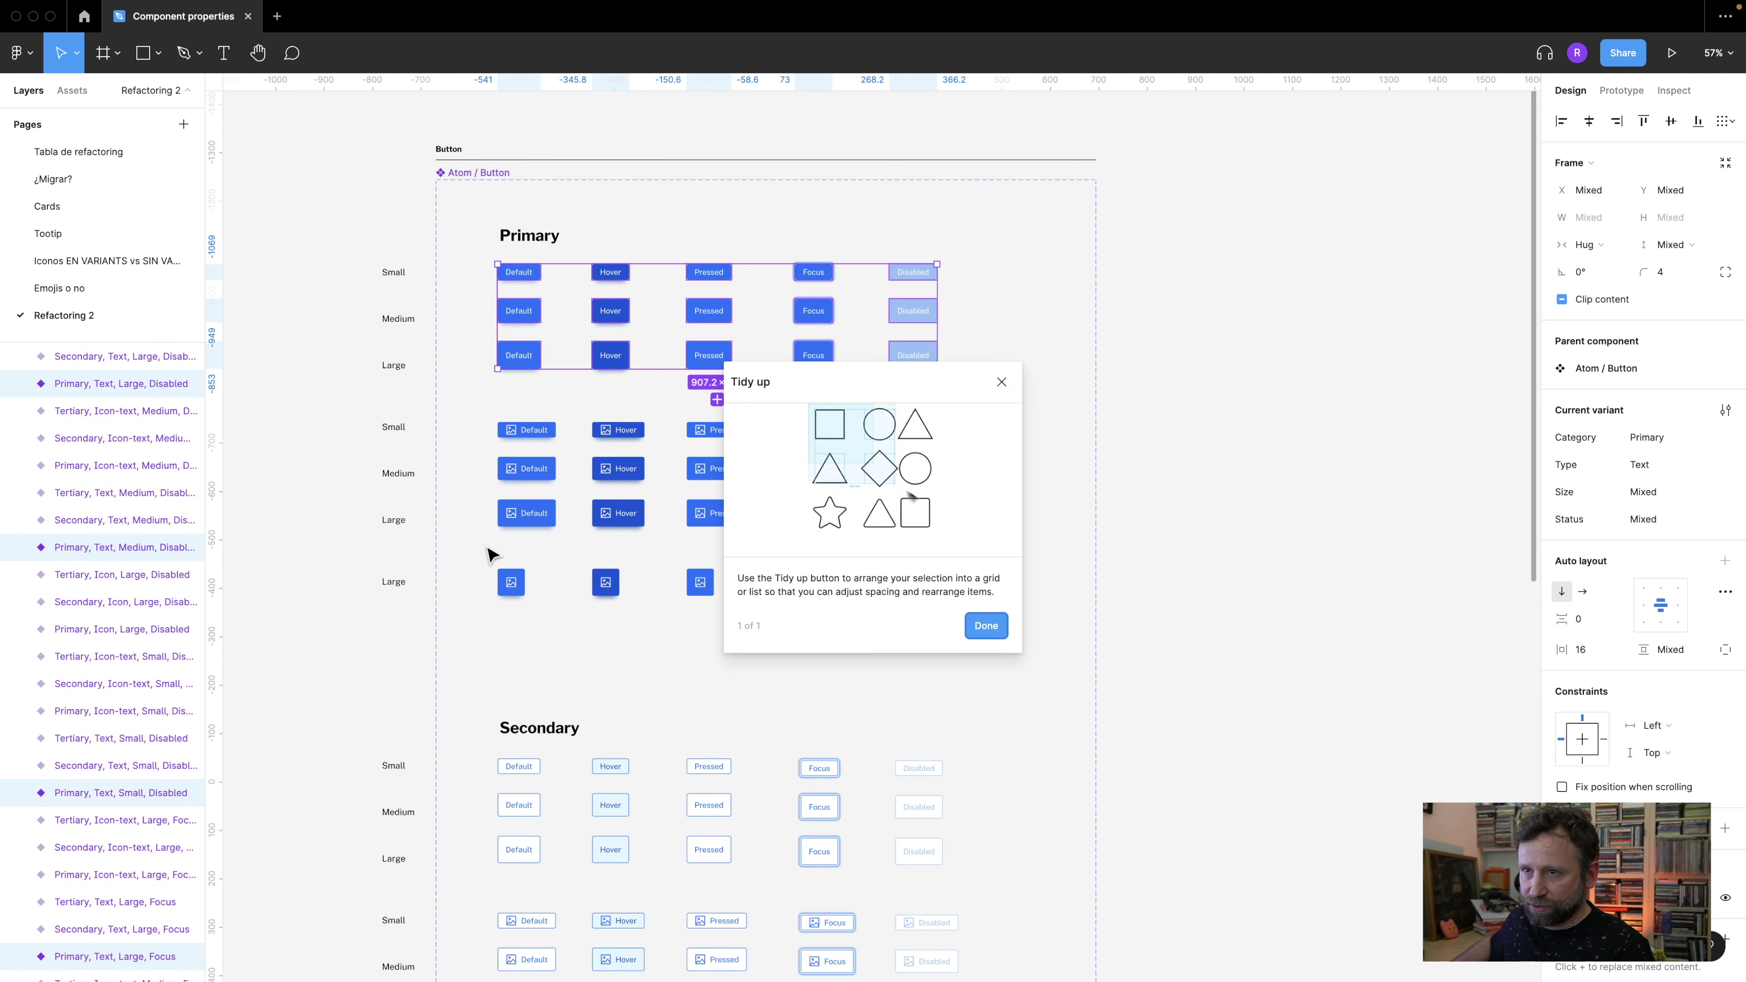
{"action": "left_click", "coordinate": [1001, 381]}
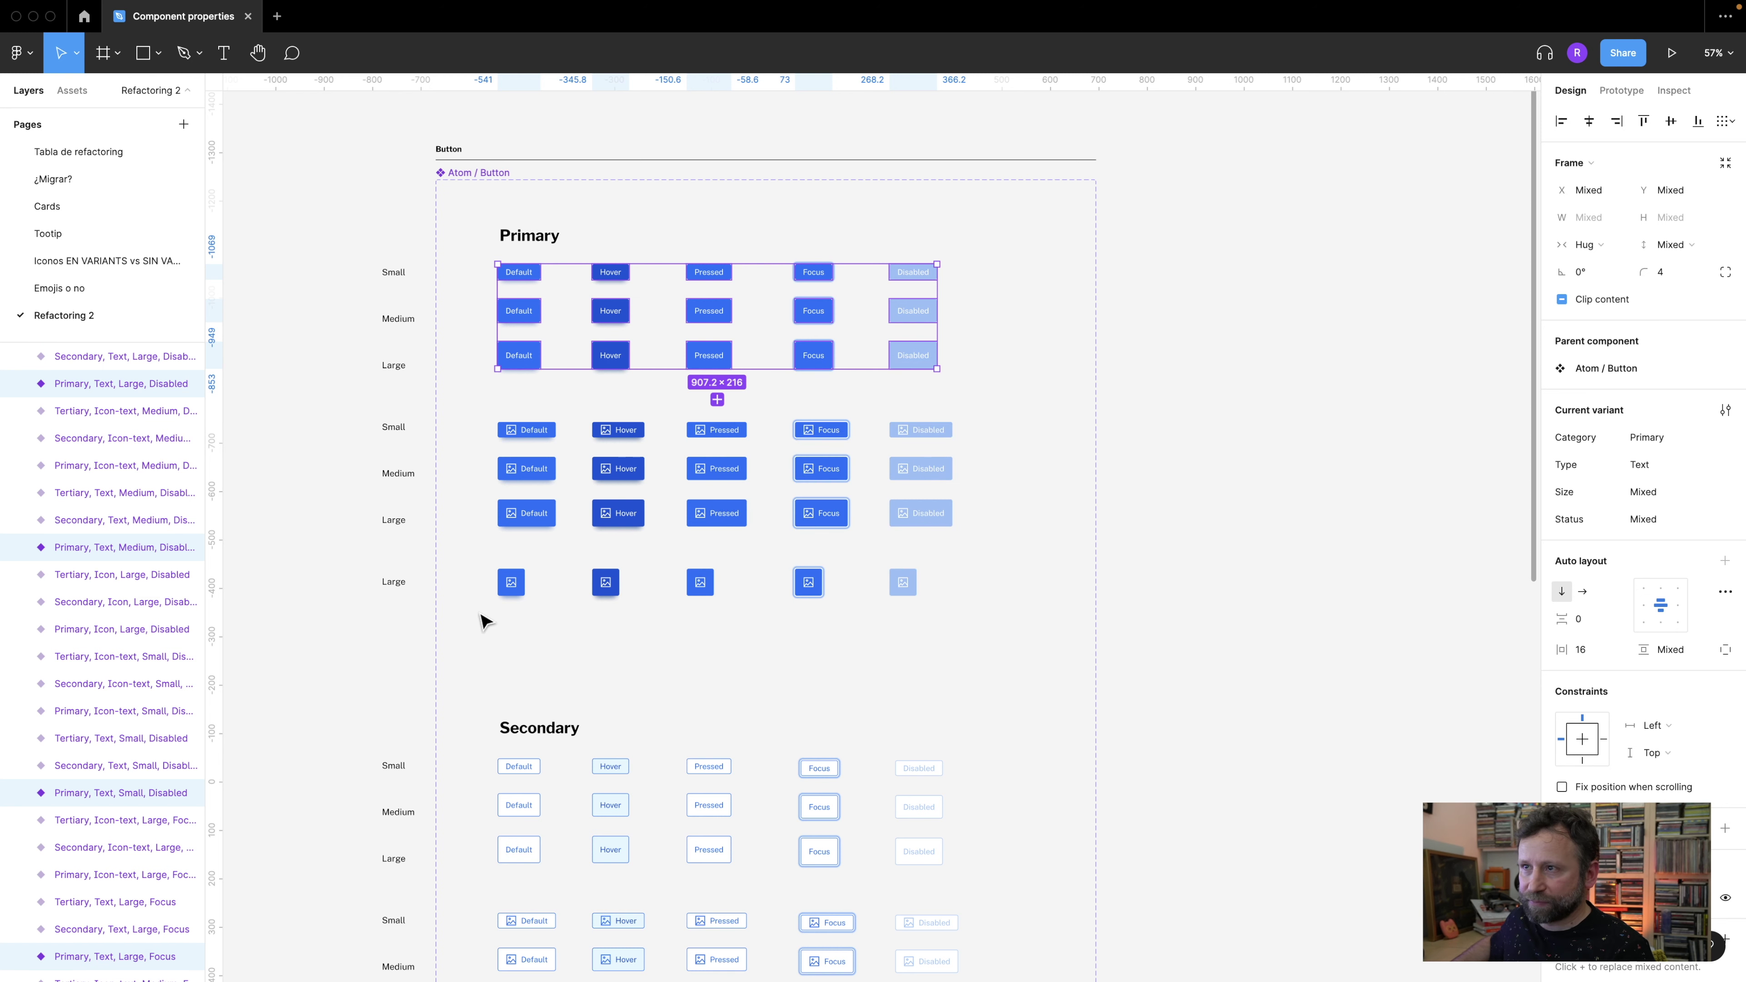
{"action": "left_click_drag", "start_coordinate": [479, 561], "coordinate": [979, 665]}
{"action": "left_click_drag", "start_coordinate": [708, 584], "coordinate": [1372, 582]}
{"action": "scroll", "coordinate": [1111, 448], "scroll_direction": "right", "scroll_amount": 2}
{"action": "scroll", "coordinate": [1111, 448], "scroll_direction": "down", "scroll_amount": 1}
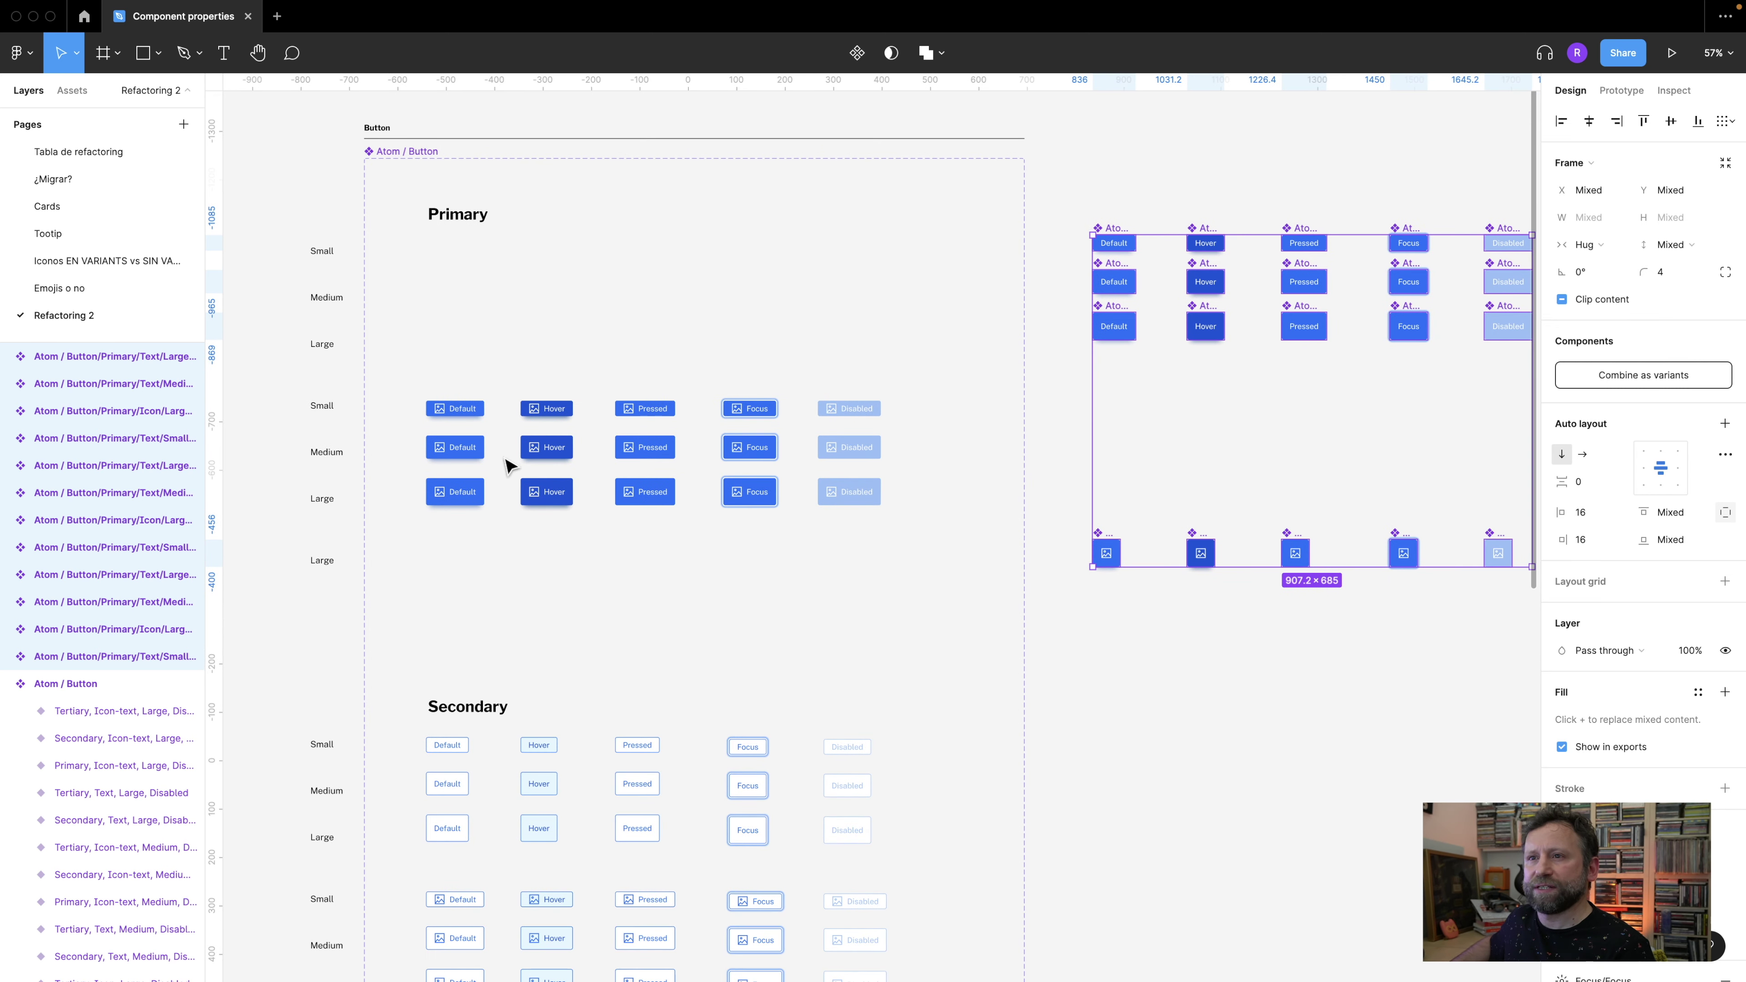
- Move the Secondary text-only and icon-only variants out of the Atom / Button component set, beside the Secondary section
{"action": "scroll", "coordinate": [756, 547], "scroll_direction": "down", "scroll_amount": 1}
{"action": "scroll", "coordinate": [756, 547], "scroll_direction": "left", "scroll_amount": 1}
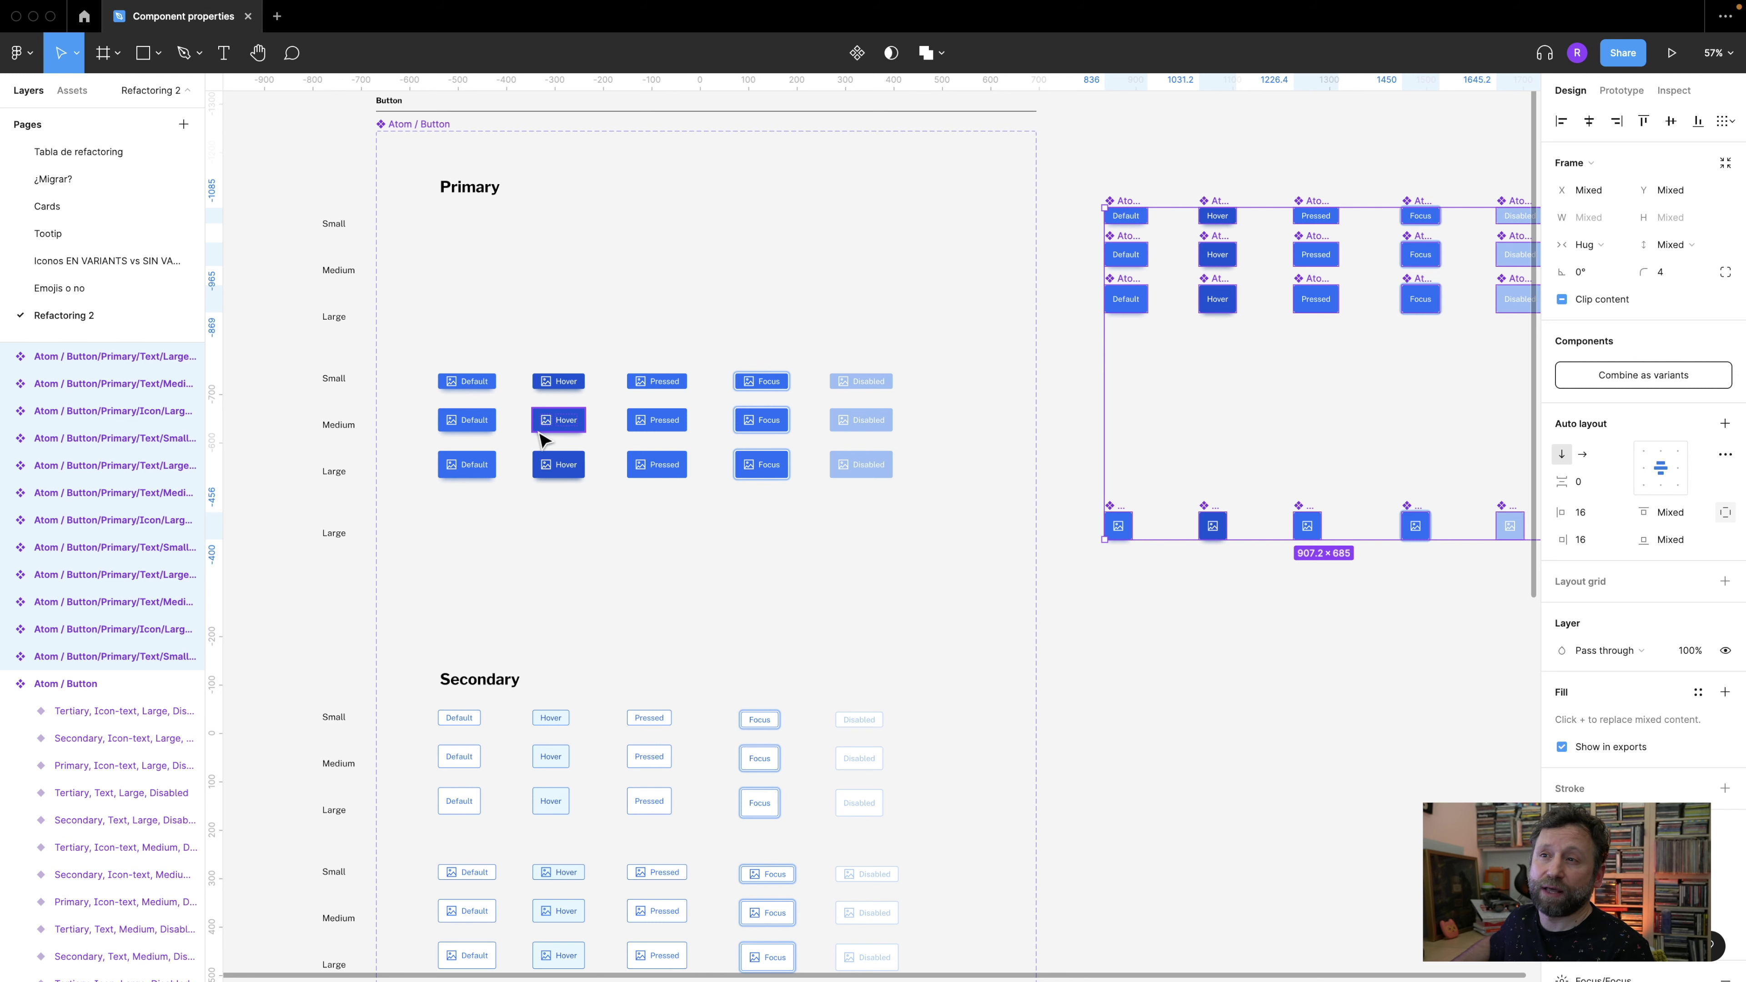
{"action": "left_click_drag", "start_coordinate": [658, 620], "coordinate": [668, 600]}
{"action": "scroll", "coordinate": [668, 599], "scroll_direction": "down", "scroll_amount": 5}
{"action": "scroll", "coordinate": [724, 429], "scroll_direction": "left", "scroll_amount": 1}
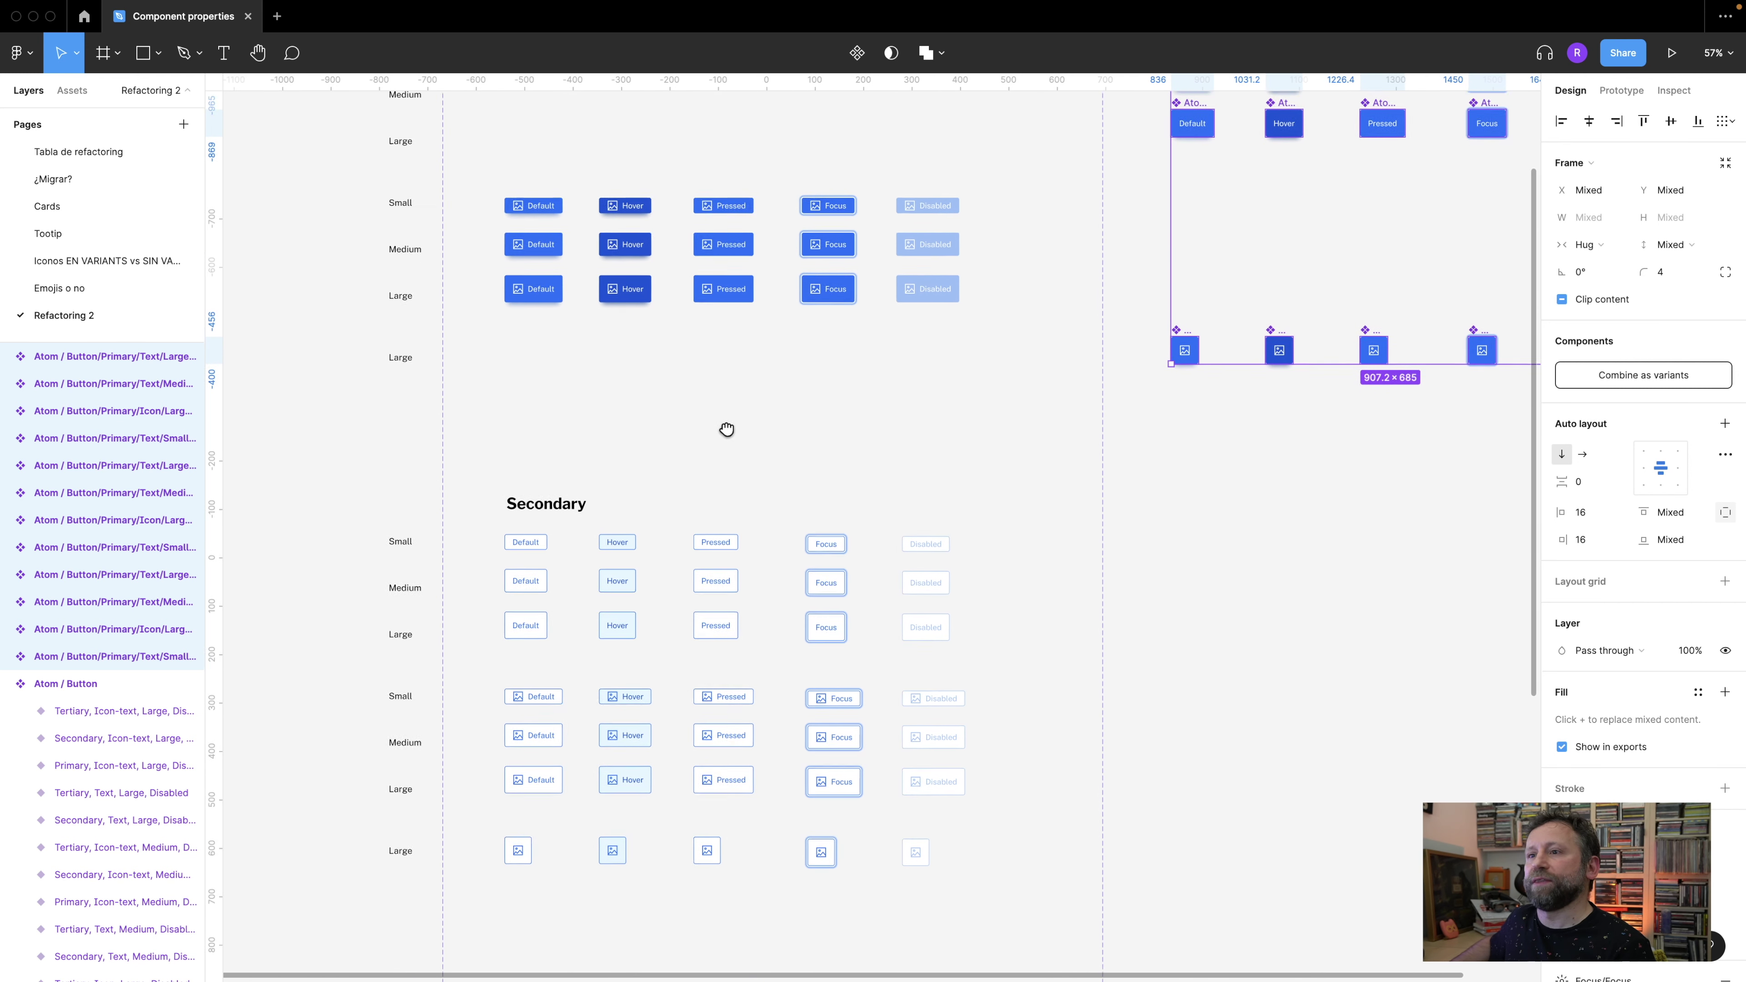
{"action": "left_click_drag", "start_coordinate": [488, 475], "coordinate": [994, 605]}
{"action": "left_click_drag", "start_coordinate": [708, 563], "coordinate": [1402, 563]}
{"action": "left_click_drag", "start_coordinate": [486, 759], "coordinate": [983, 848]}
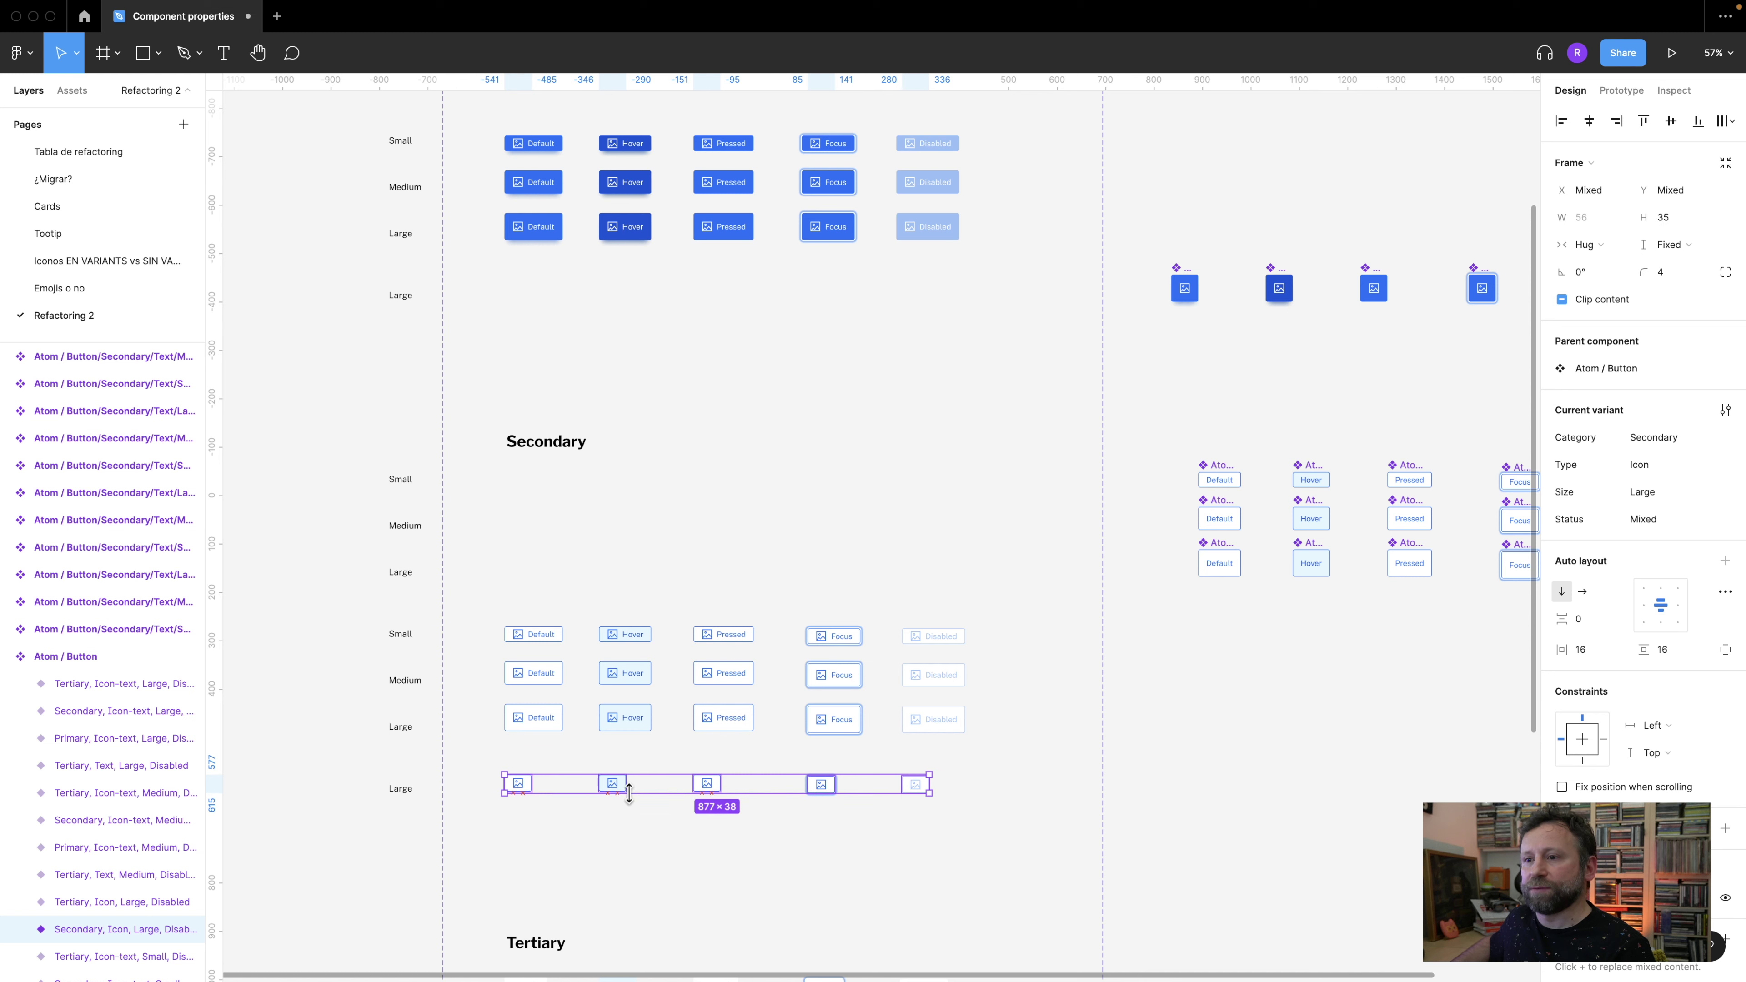
{"action": "left_click_drag", "start_coordinate": [607, 798], "coordinate": [1360, 706]}
- Move the Tertiary text-only and icon-only variants out of the Atom / Button component set, beside the Tertiary section
{"action": "scroll", "coordinate": [959, 687], "scroll_direction": "down", "scroll_amount": 3}
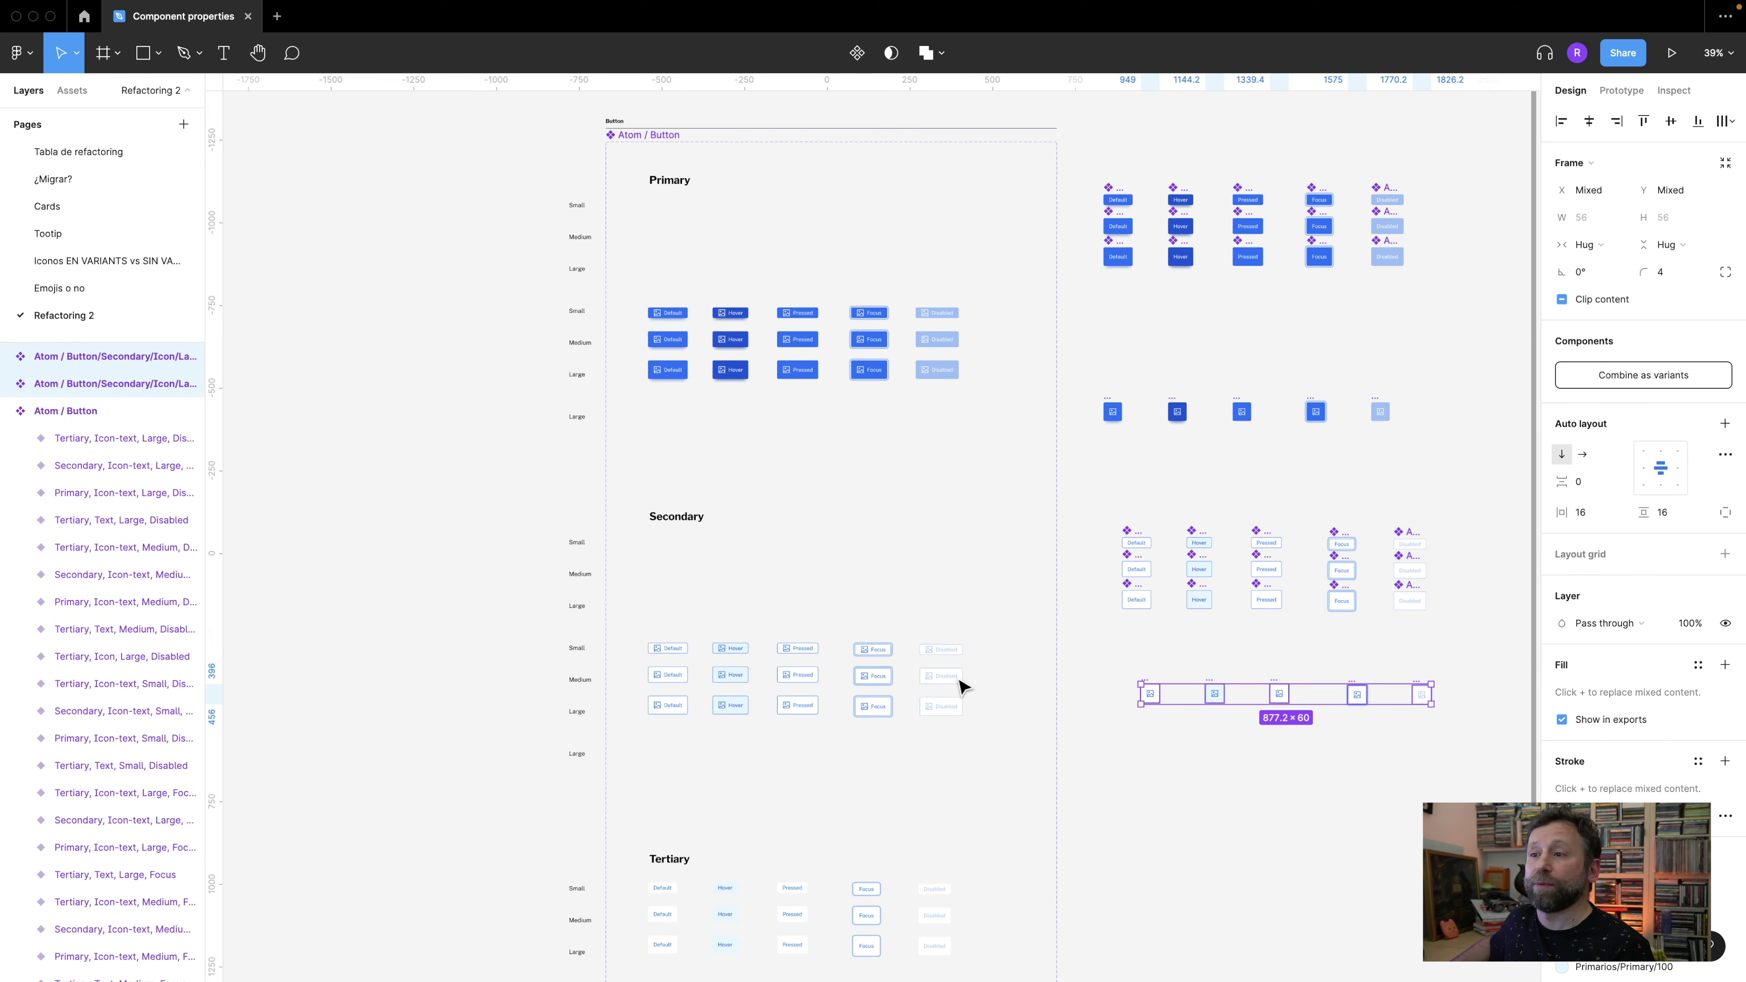
{"action": "left_click_drag", "start_coordinate": [865, 787], "coordinate": [843, 542]}
{"action": "scroll", "coordinate": [811, 547], "scroll_direction": "down", "scroll_amount": 1}
{"action": "left_click_drag", "start_coordinate": [608, 602], "coordinate": [959, 691]}
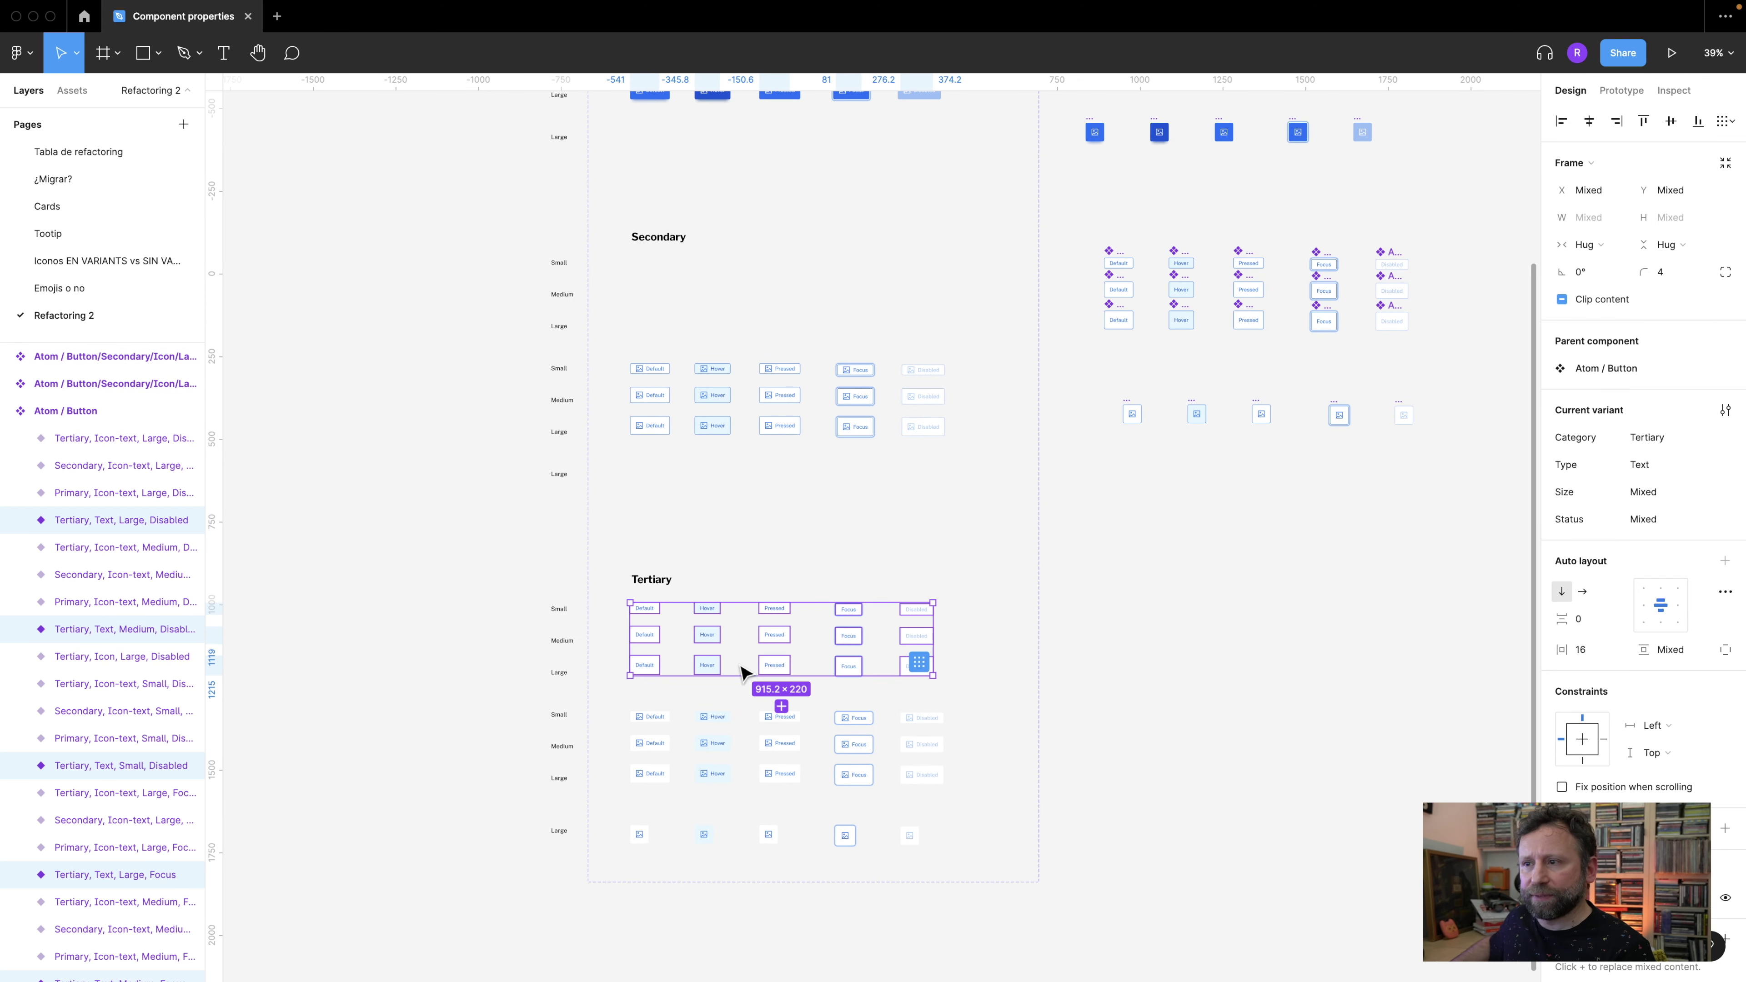
{"action": "left_click_drag", "start_coordinate": [769, 674], "coordinate": [1286, 631]}
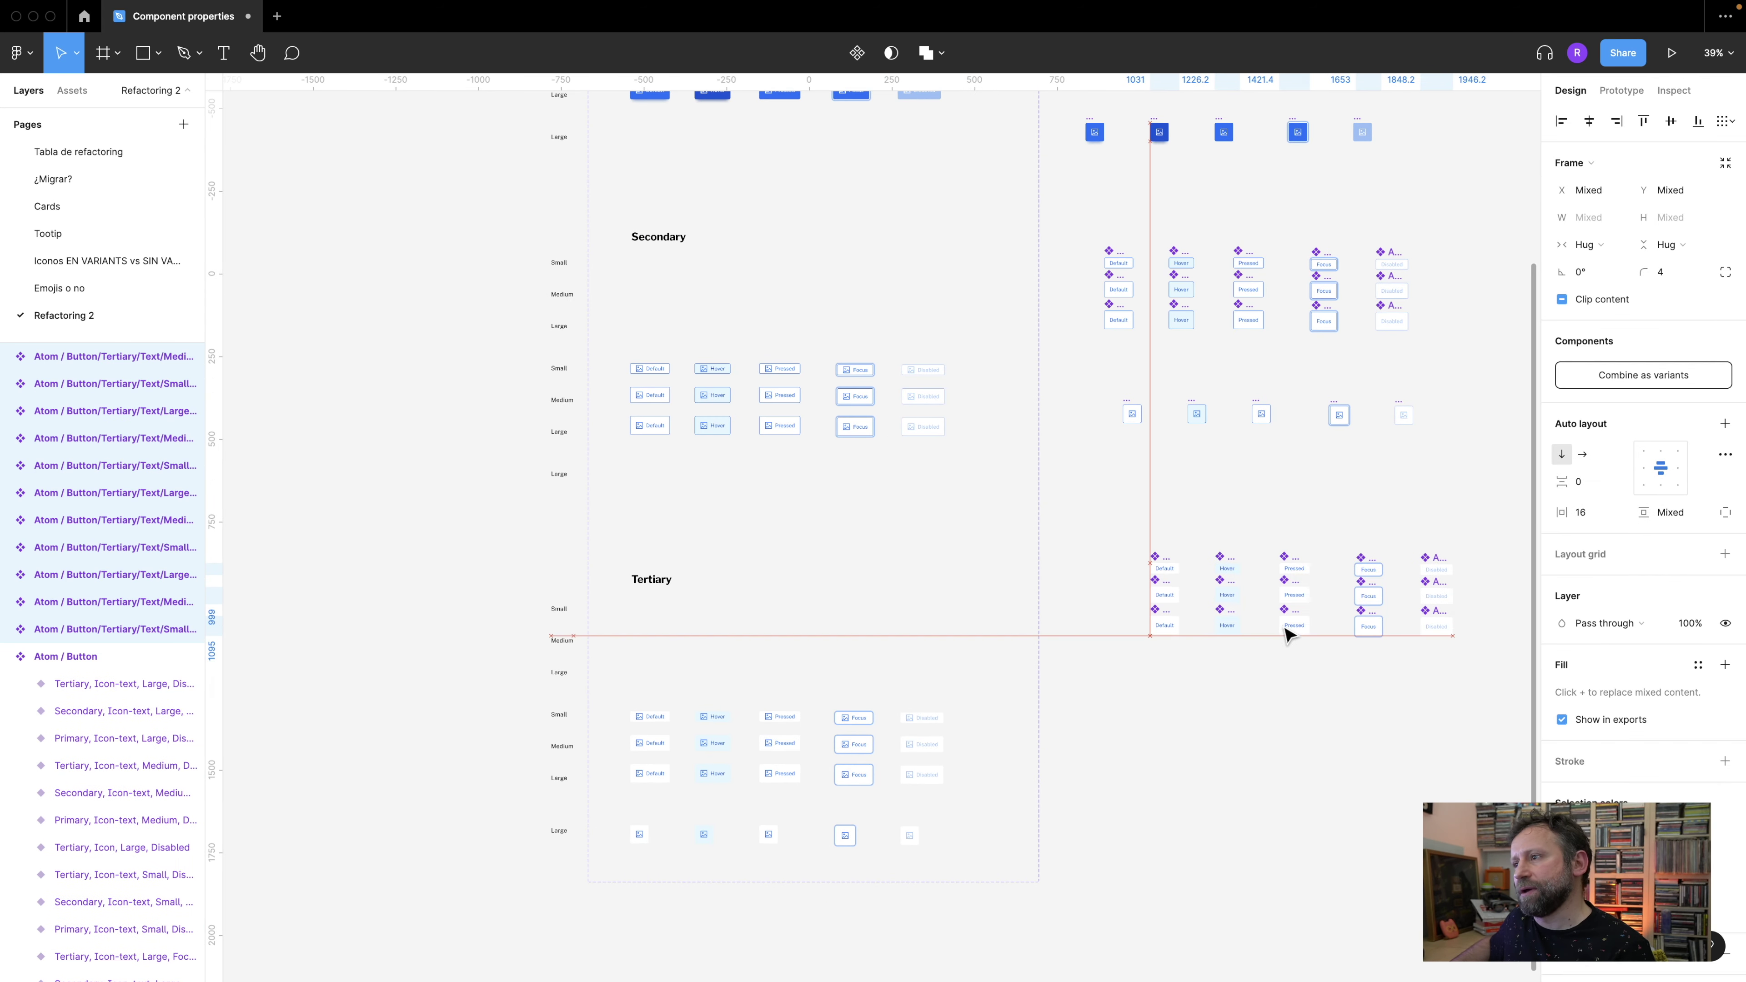
{"action": "left_click_drag", "start_coordinate": [612, 808], "coordinate": [955, 863]}
{"action": "left_click_drag", "start_coordinate": [840, 842], "coordinate": [1360, 747]}
- Delete the Type variant property from the Atom / Button component set
{"action": "scroll", "coordinate": [1213, 553], "scroll_direction": "up", "scroll_amount": 5}
{"action": "scroll", "coordinate": [1213, 552], "scroll_direction": "right", "scroll_amount": 2}
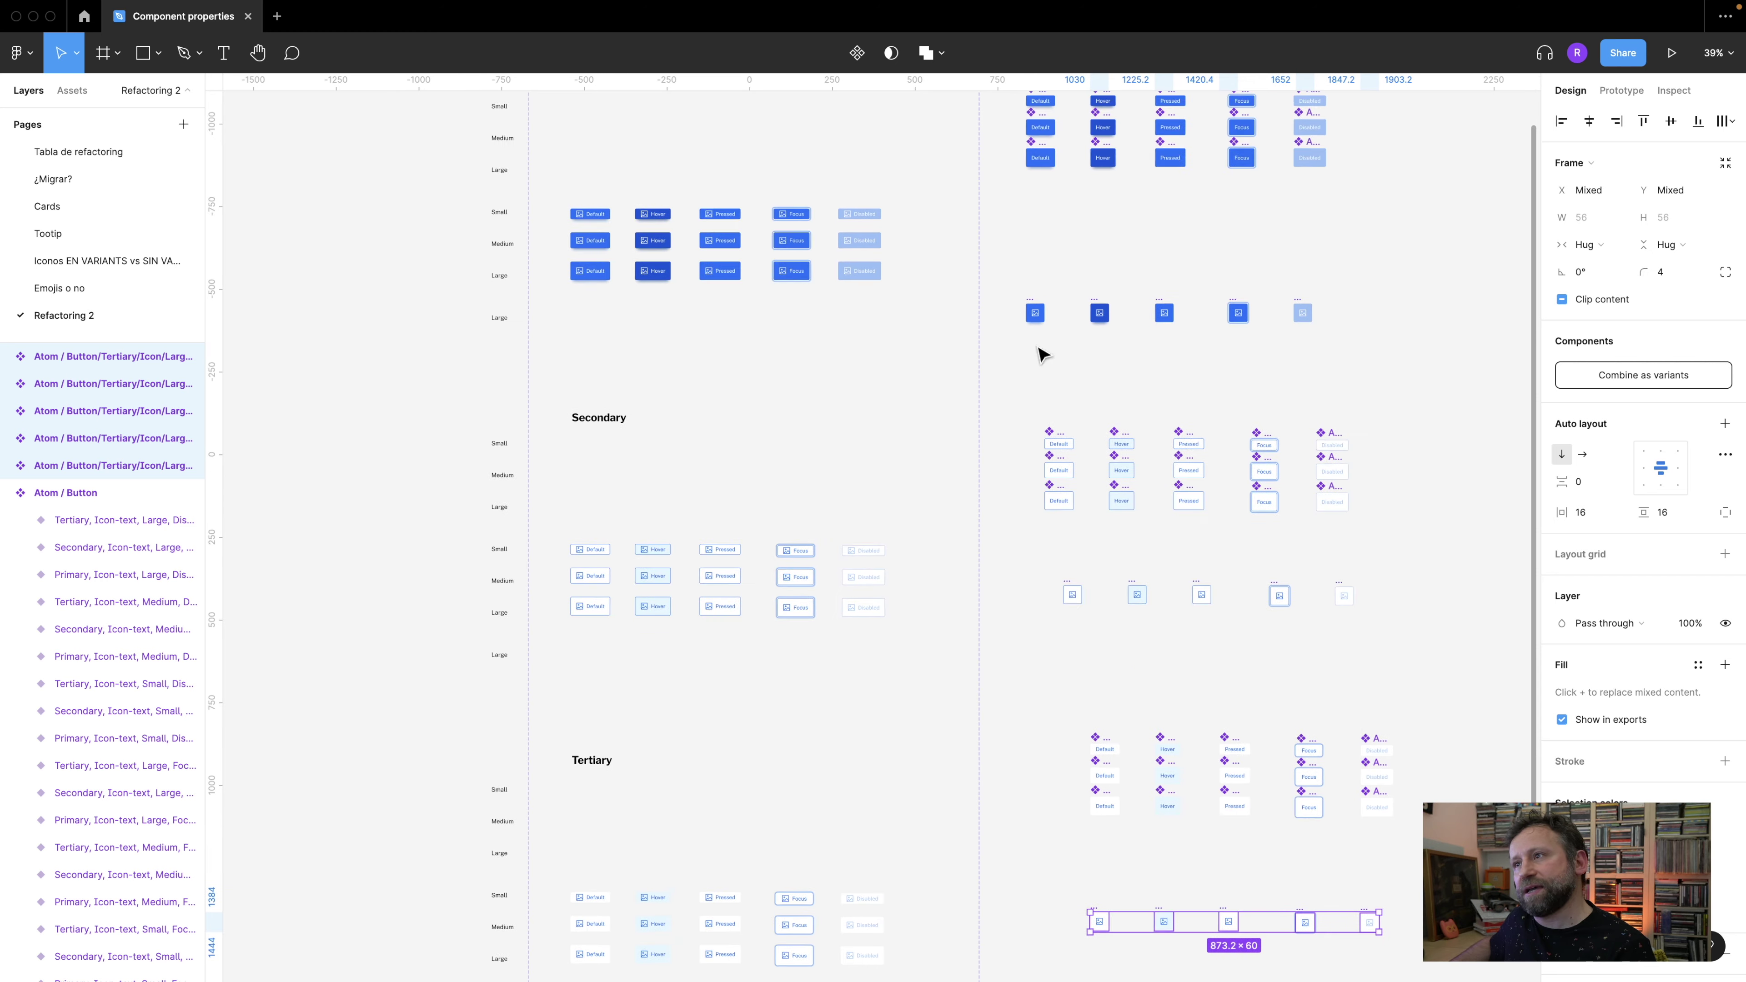
{"action": "scroll", "coordinate": [1076, 173], "scroll_direction": "up", "scroll_amount": 3}
{"action": "scroll", "coordinate": [1076, 173], "scroll_direction": "left", "scroll_amount": 2}
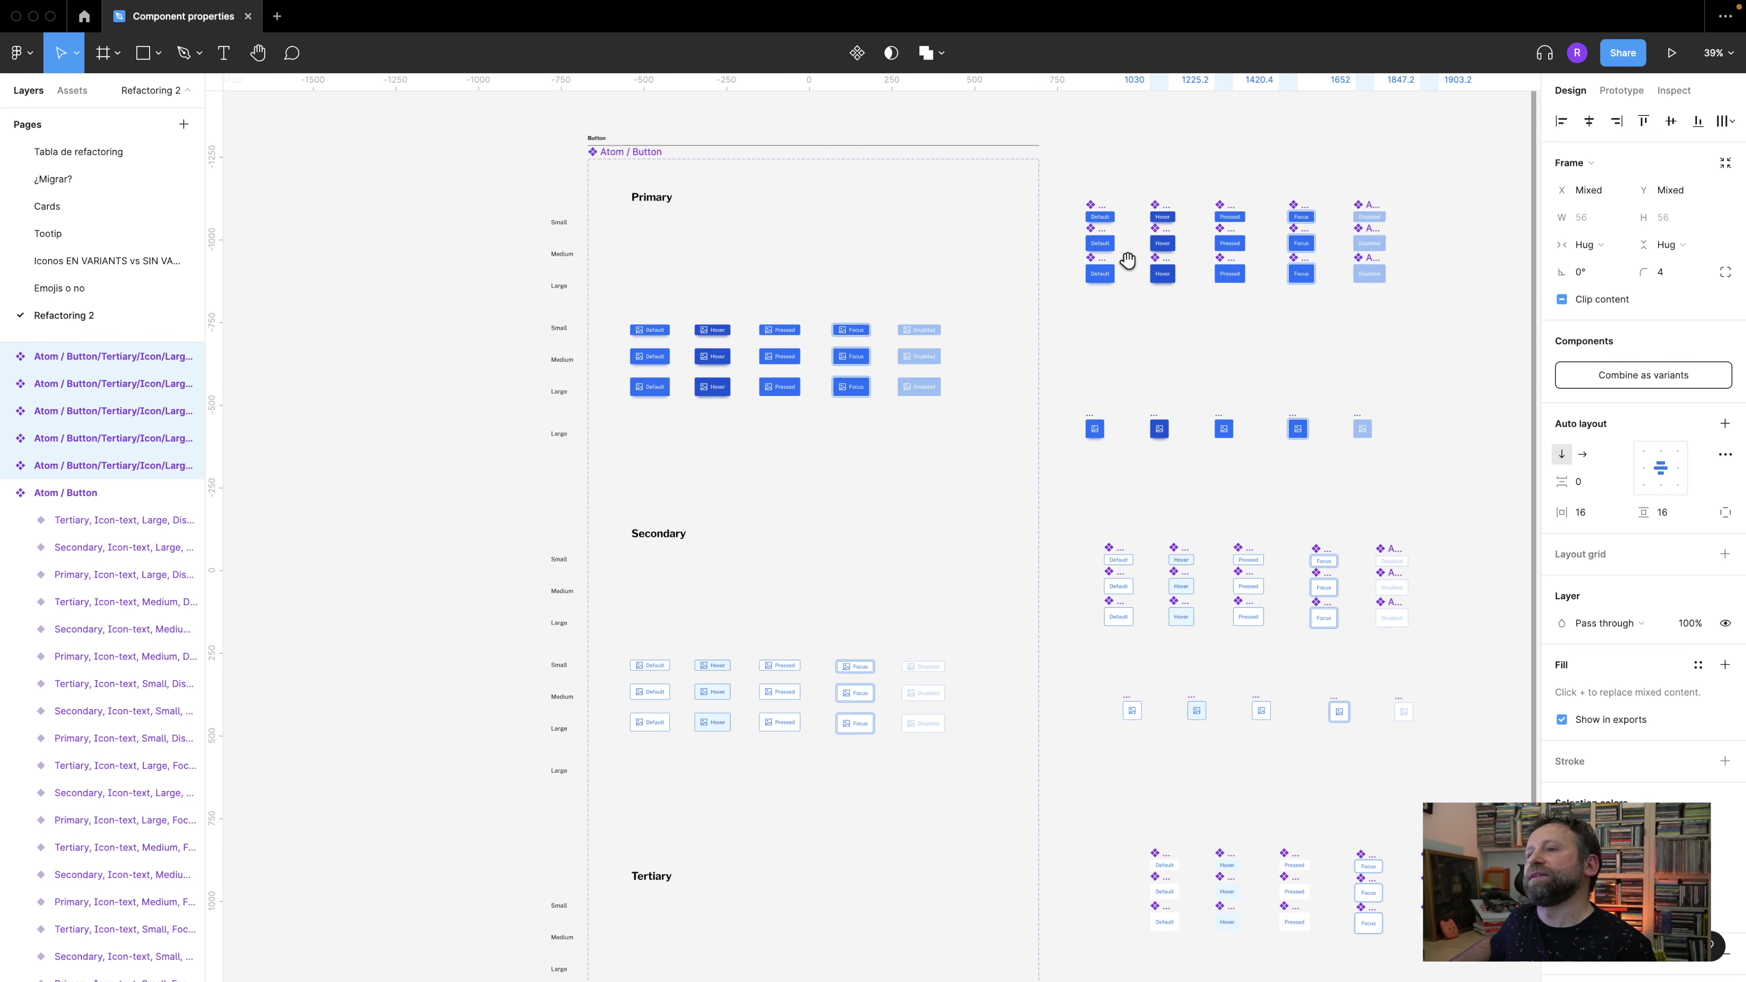
{"action": "left_click", "coordinate": [618, 157]}
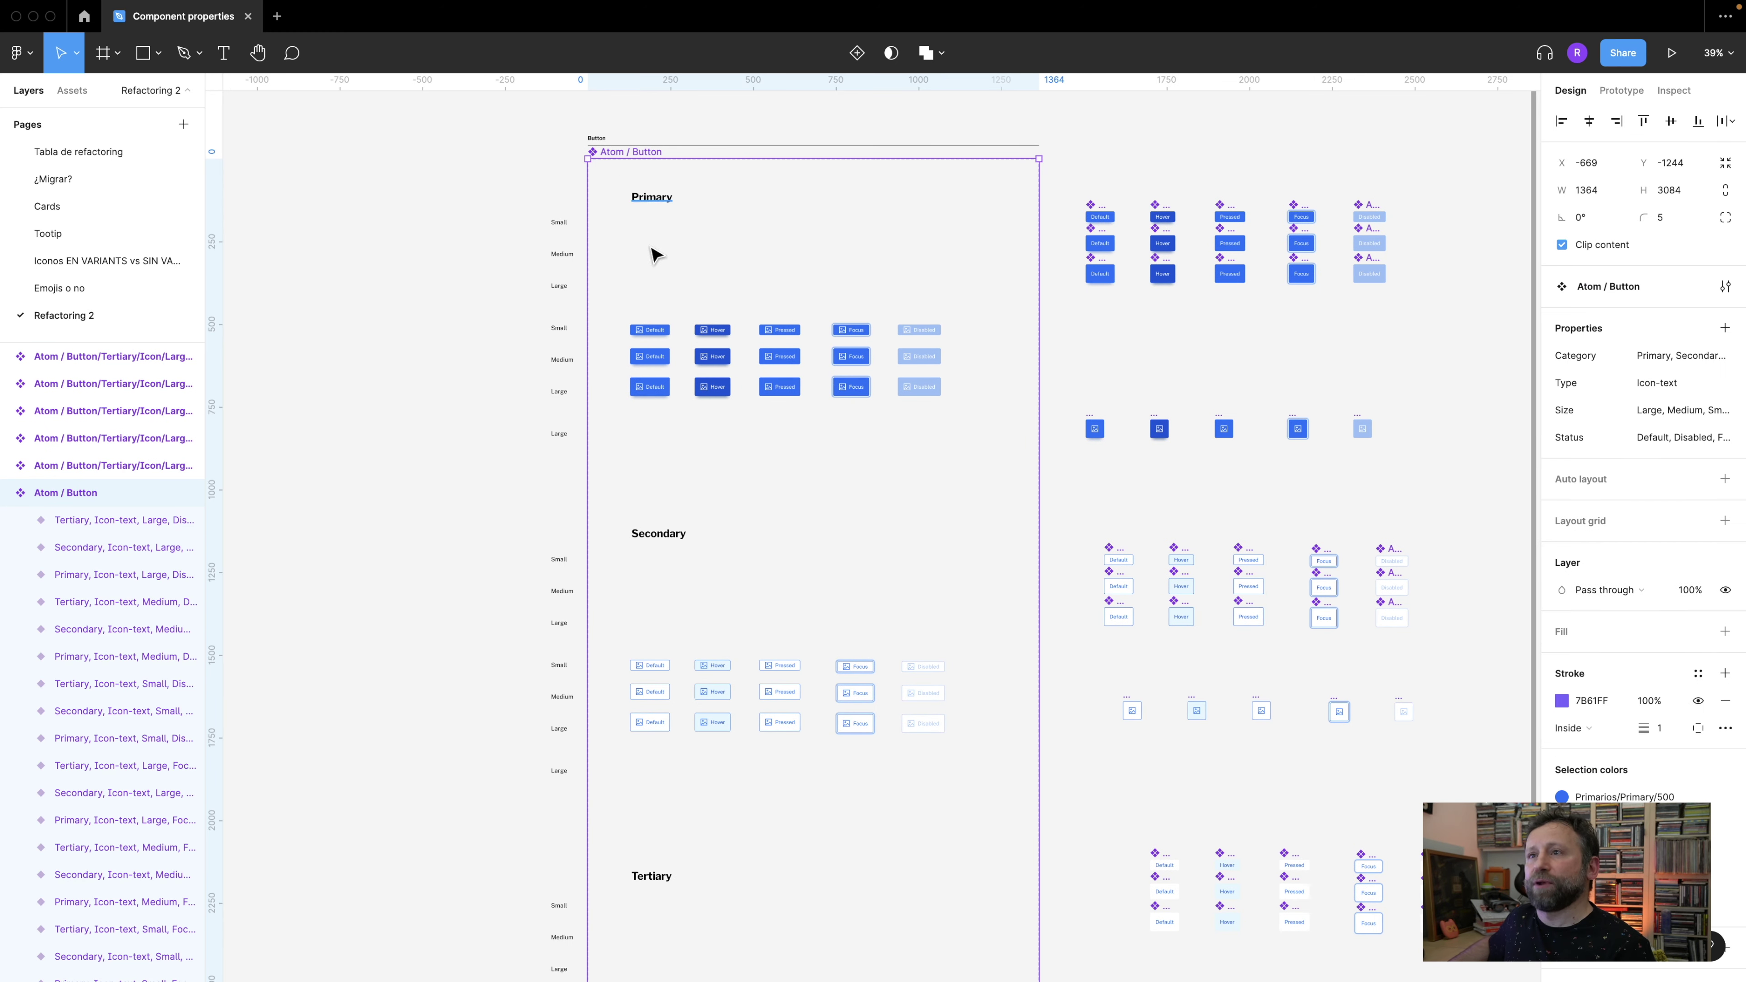
{"action": "scroll", "coordinate": [658, 258], "scroll_direction": "up", "scroll_amount": 2}
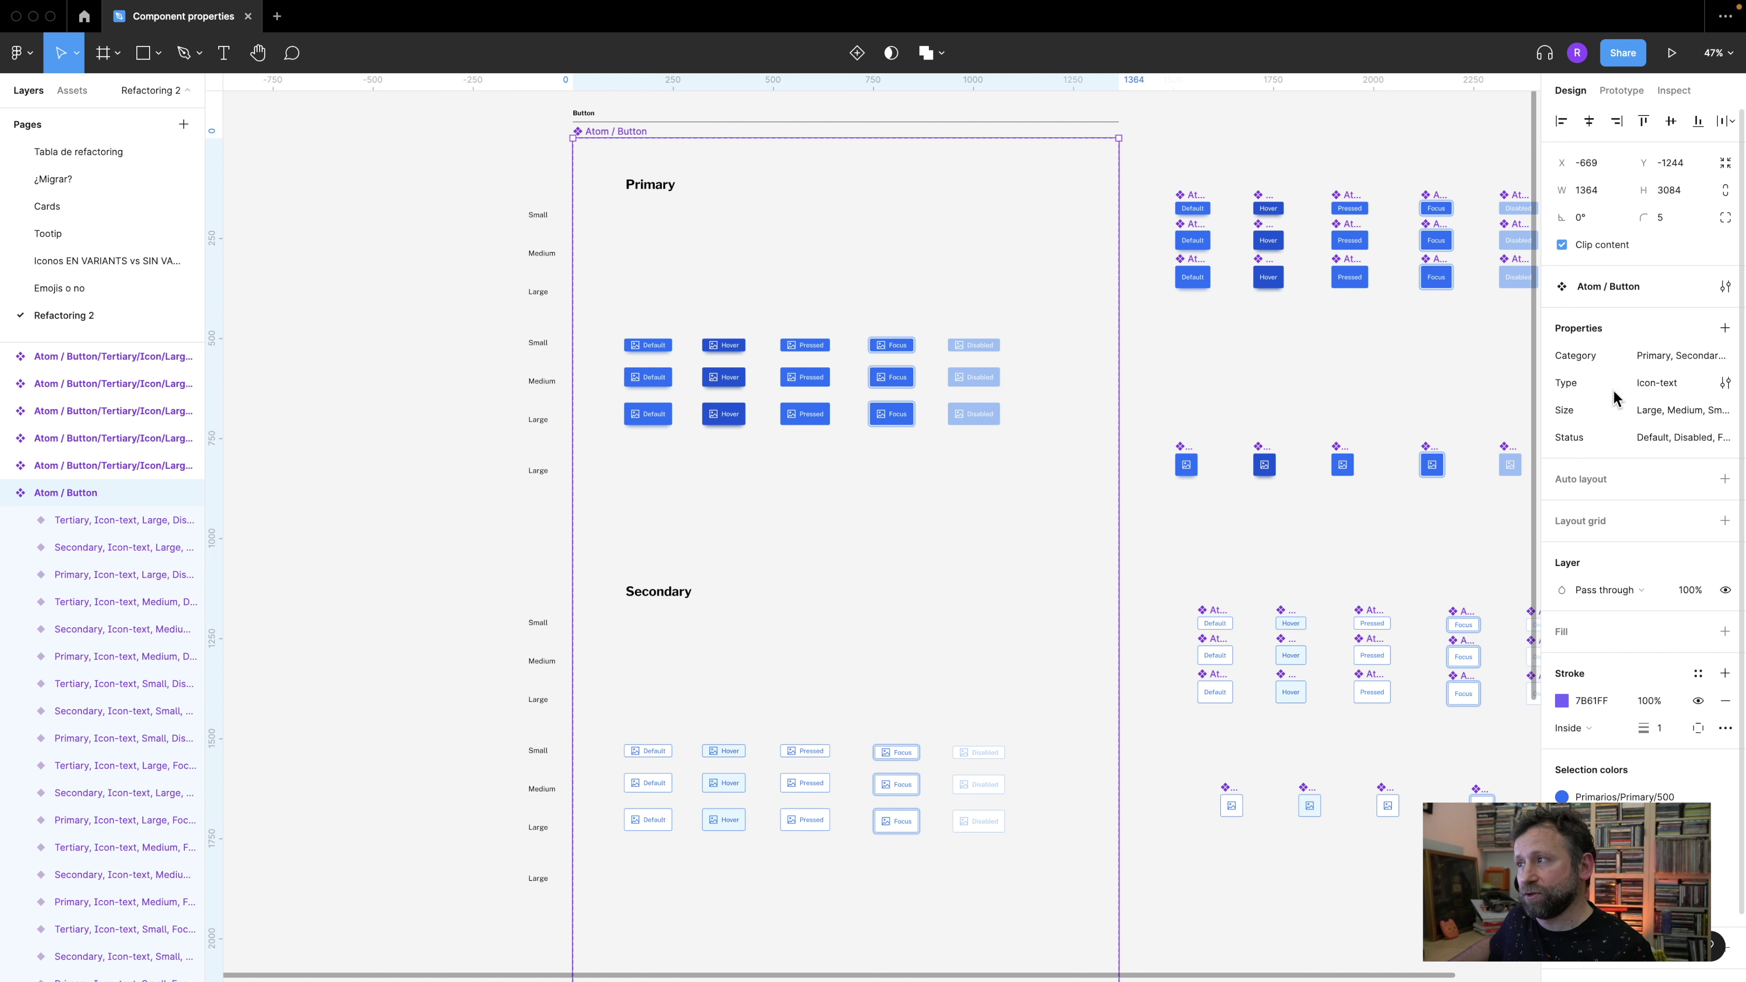
{"action": "right_click", "coordinate": [1566, 390]}
{"action": "left_click", "coordinate": [1581, 404]}
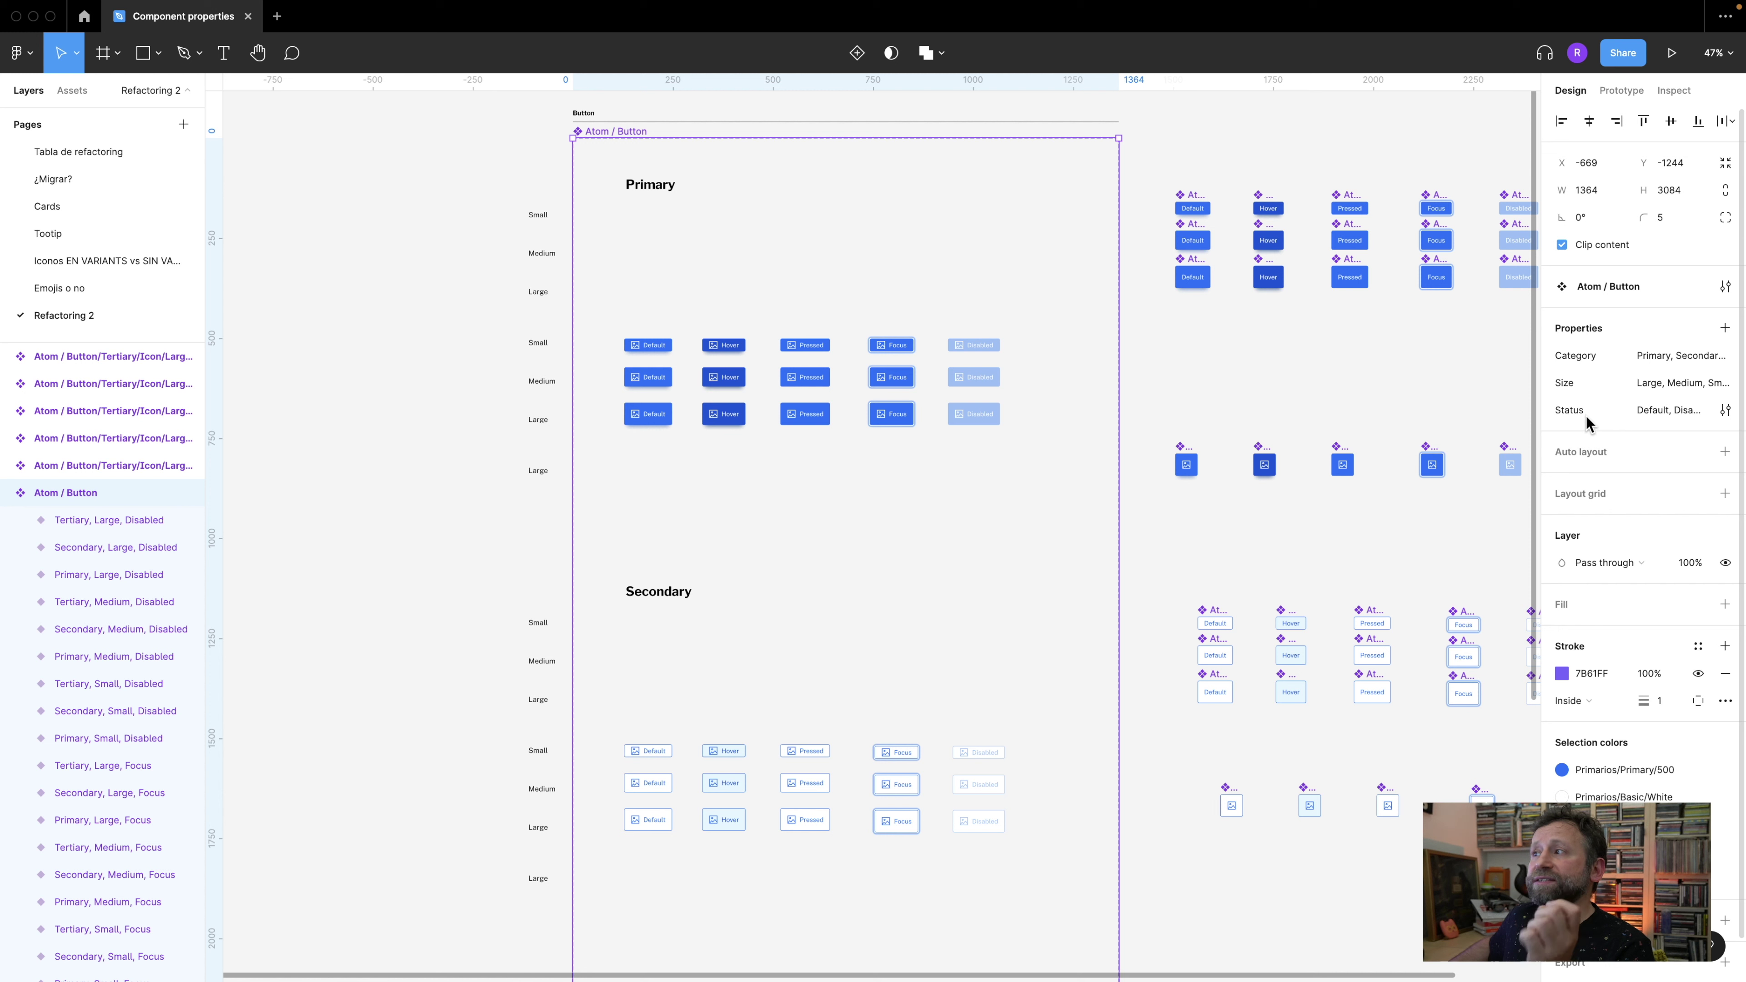
{"action": "double_click", "coordinate": [1659, 411]}
{"action": "key", "text": "Return"}
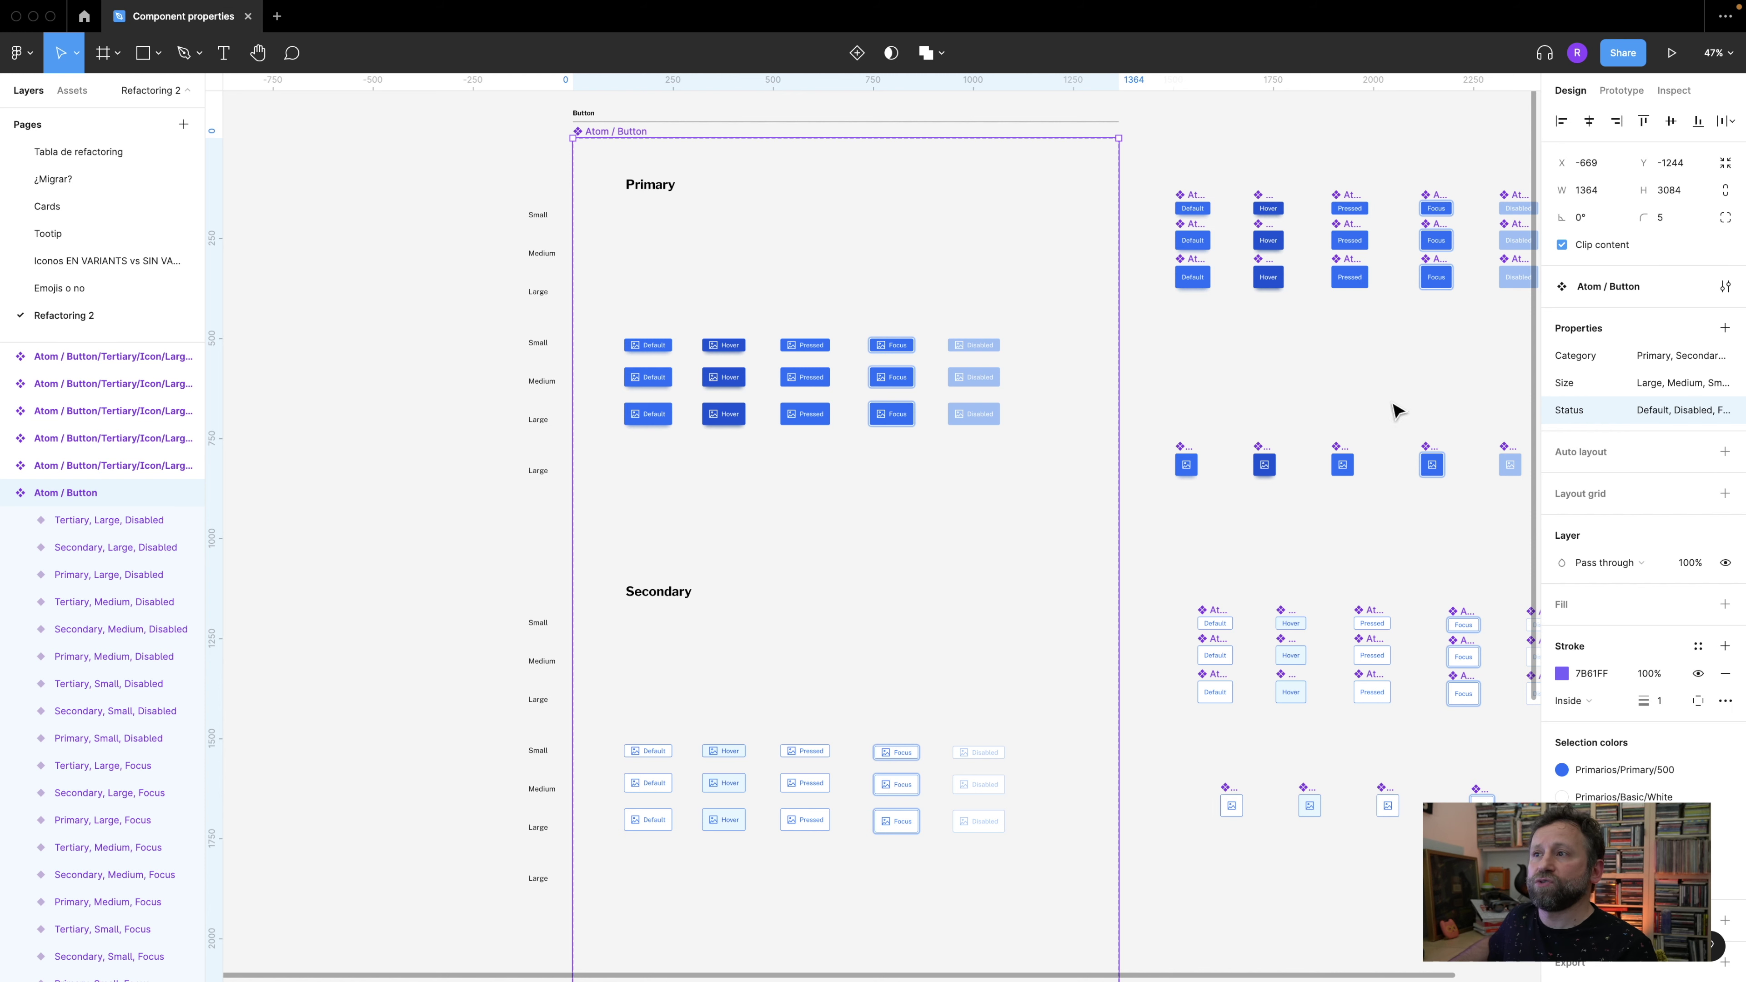
{"action": "key", "text": "Escape"}
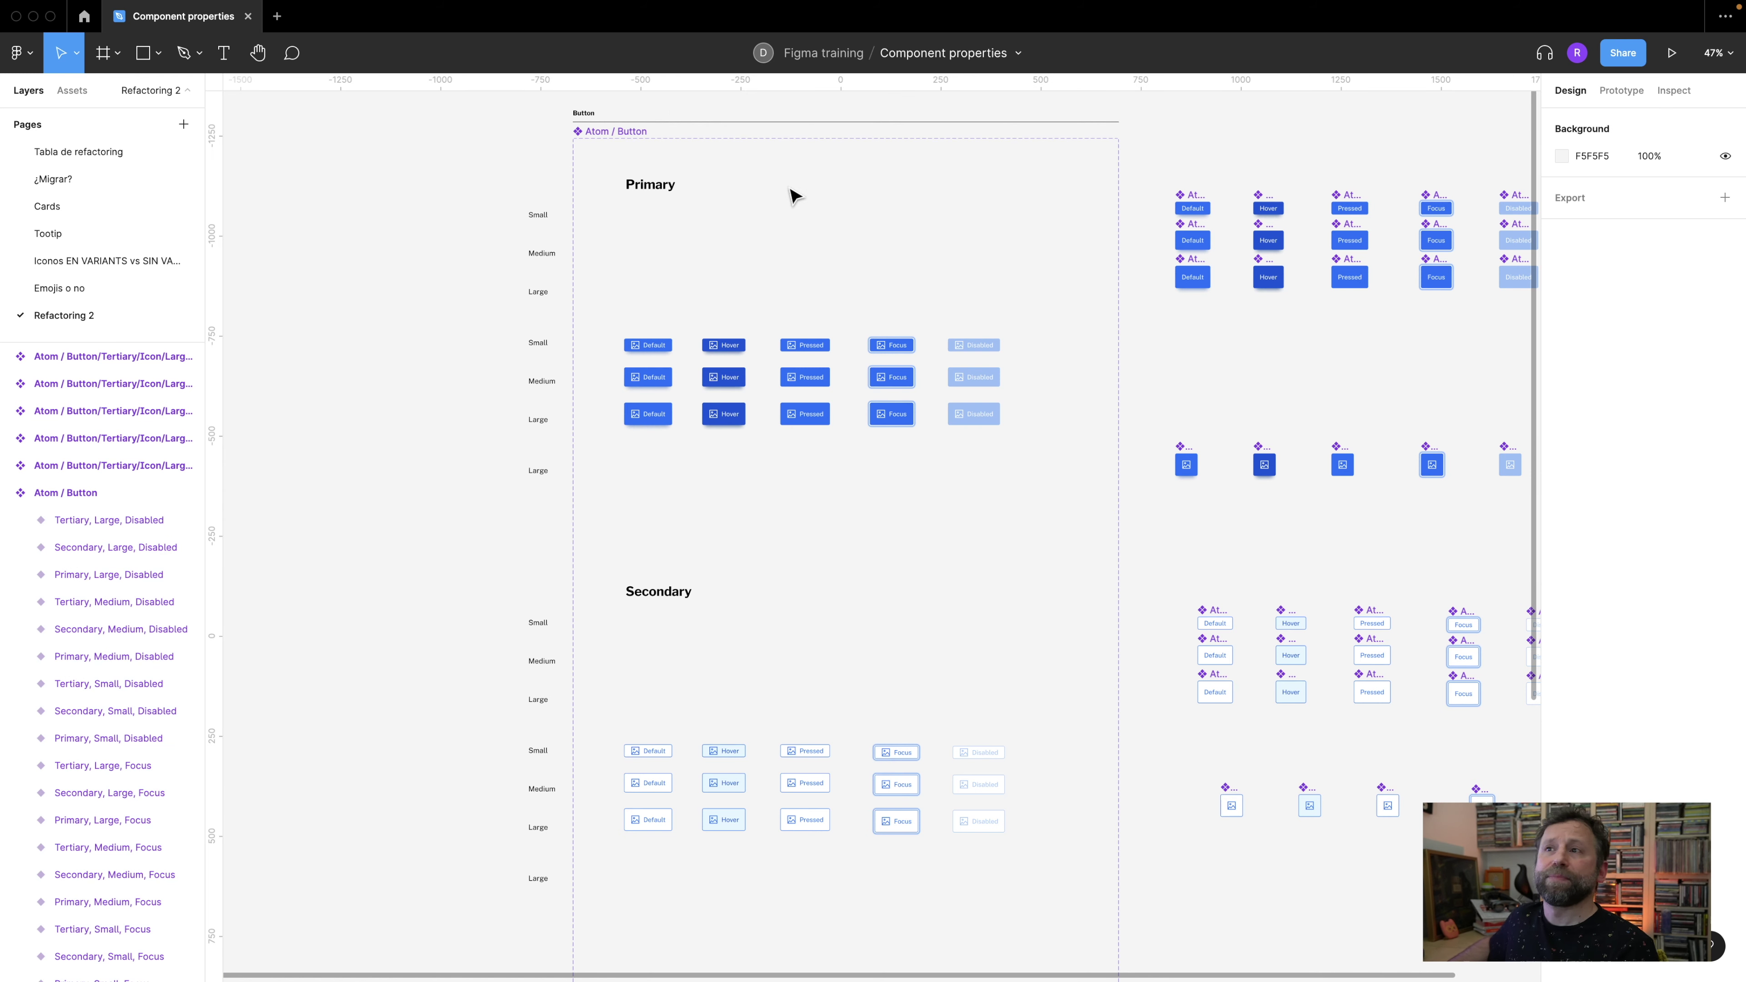
- Create an instance swap property named "Cambiar icono", with Placeholder as its value, for the icons in all Atom / Button variants
{"action": "scroll", "coordinate": [806, 262], "scroll_direction": "up", "scroll_amount": 2}
{"action": "scroll", "coordinate": [710, 296], "scroll_direction": "up", "scroll_amount": 5}
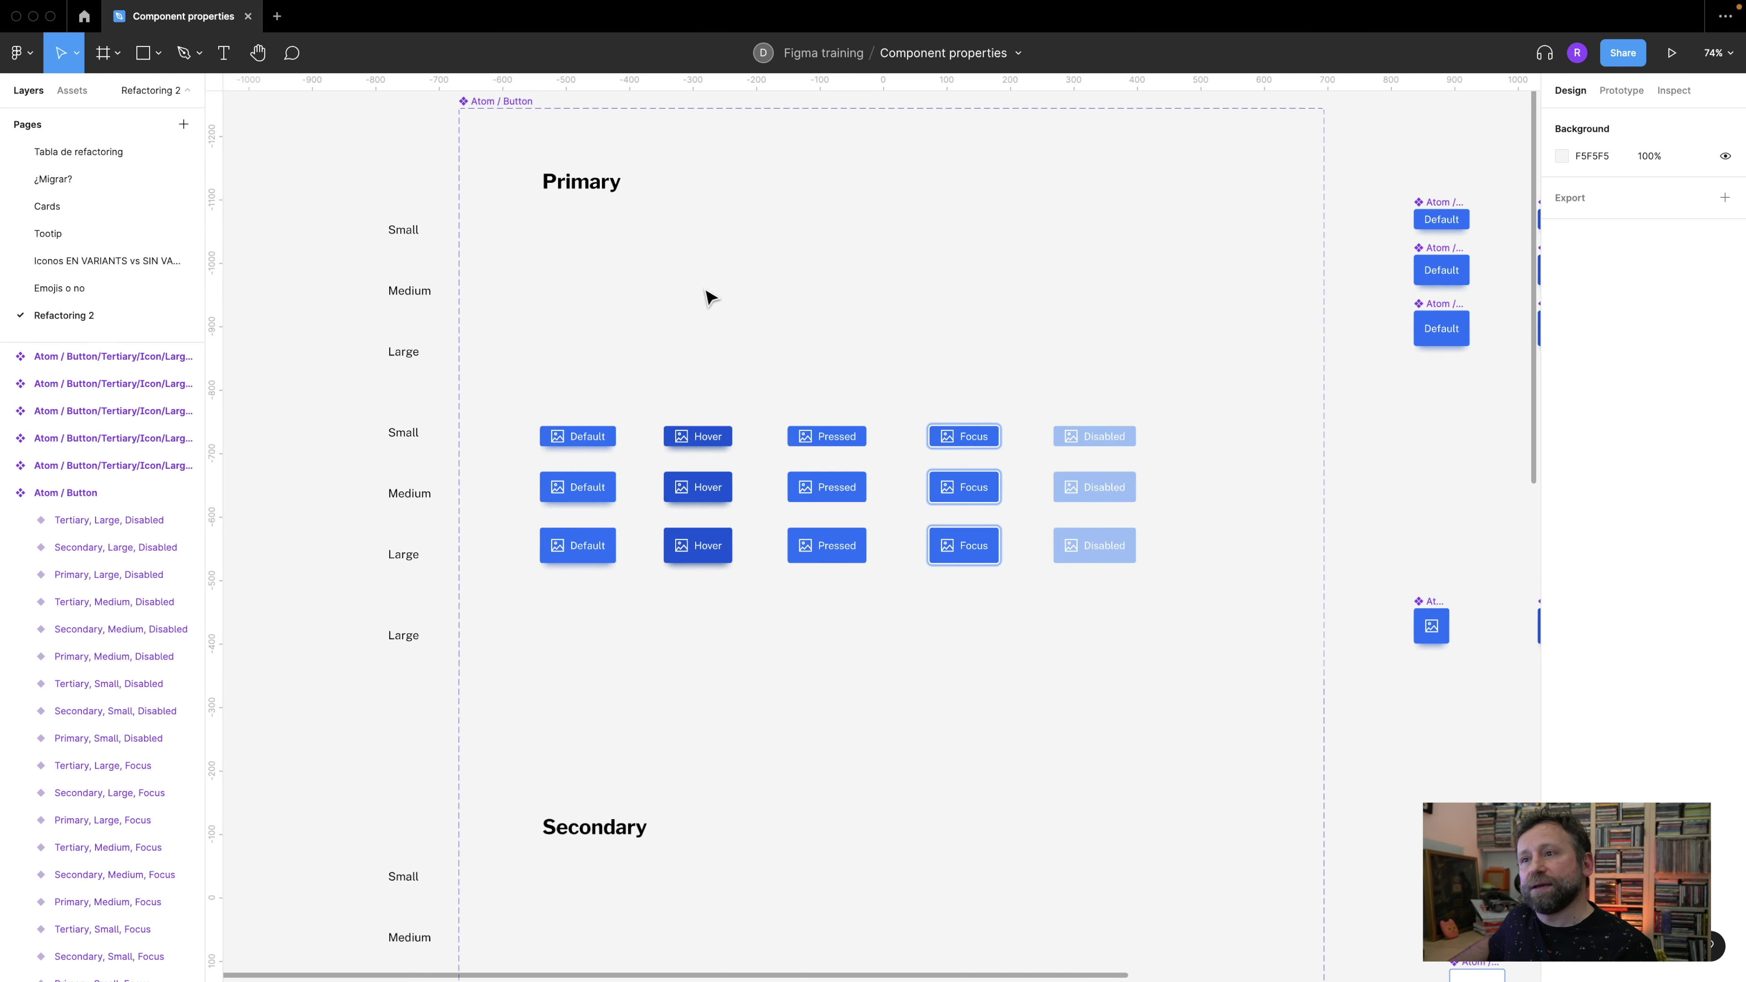
{"action": "scroll", "coordinate": [710, 297], "scroll_direction": "up", "scroll_amount": 2}
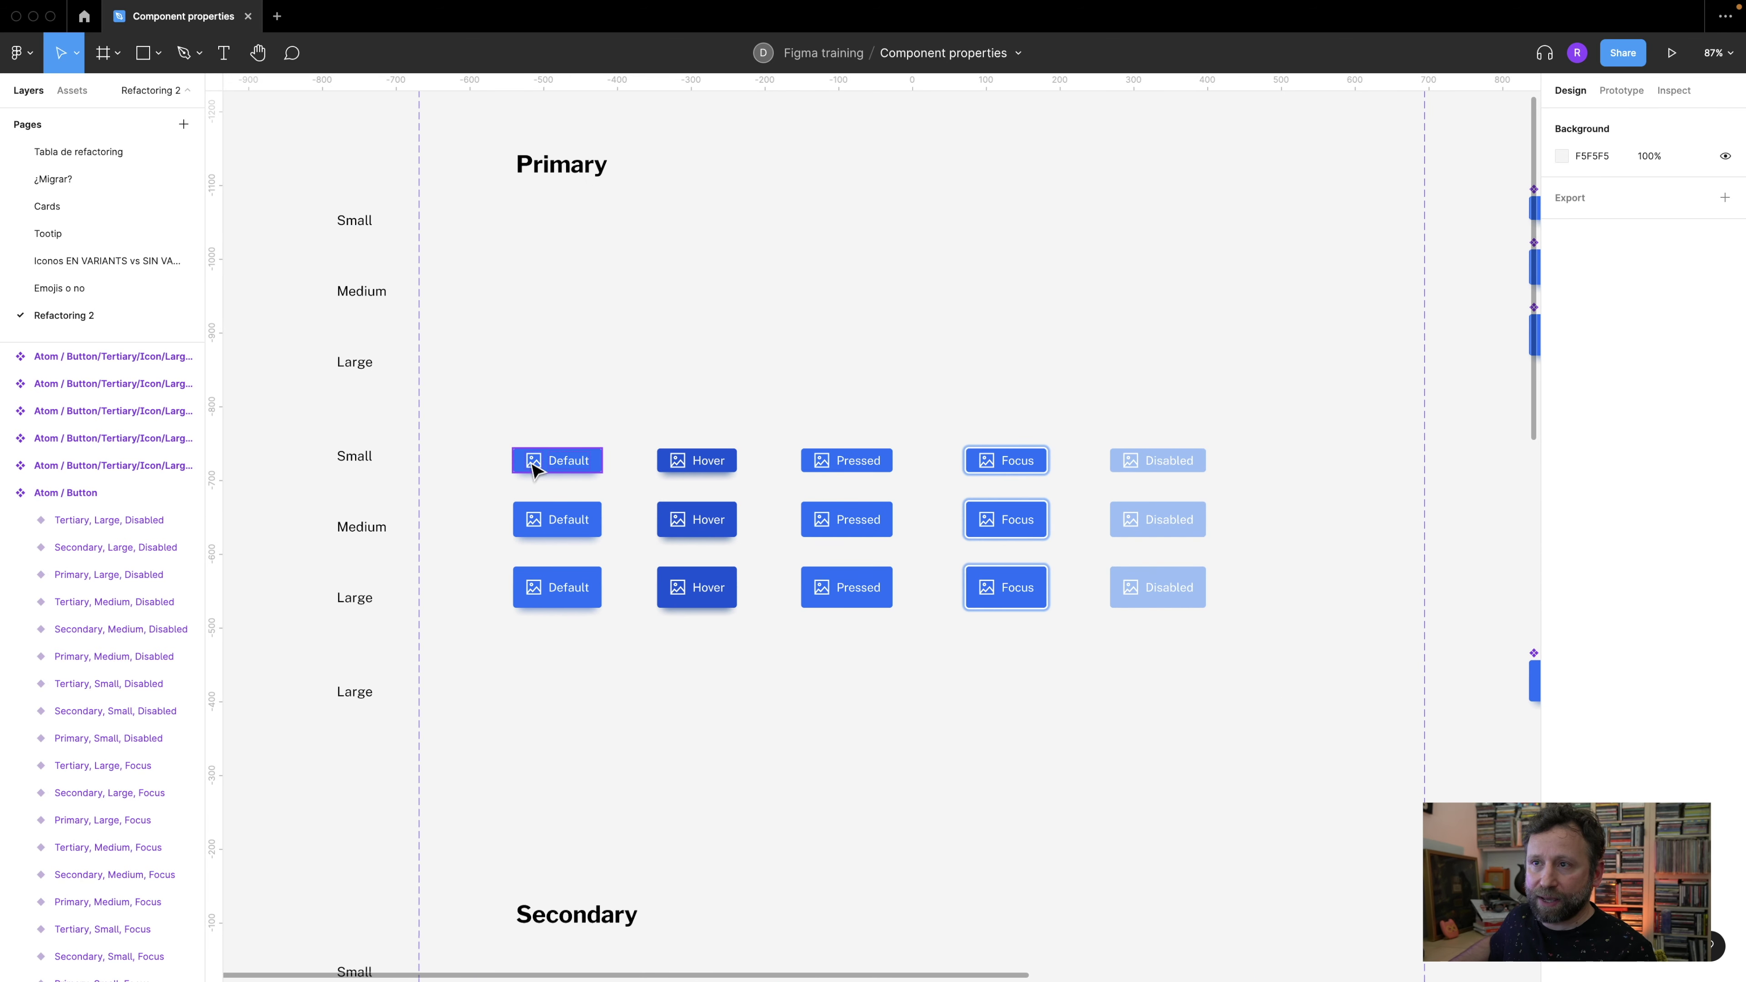
{"action": "scroll", "coordinate": [534, 464], "scroll_direction": "up", "scroll_amount": 2}
{"action": "left_click_drag", "start_coordinate": [744, 386], "coordinate": [690, 273]}
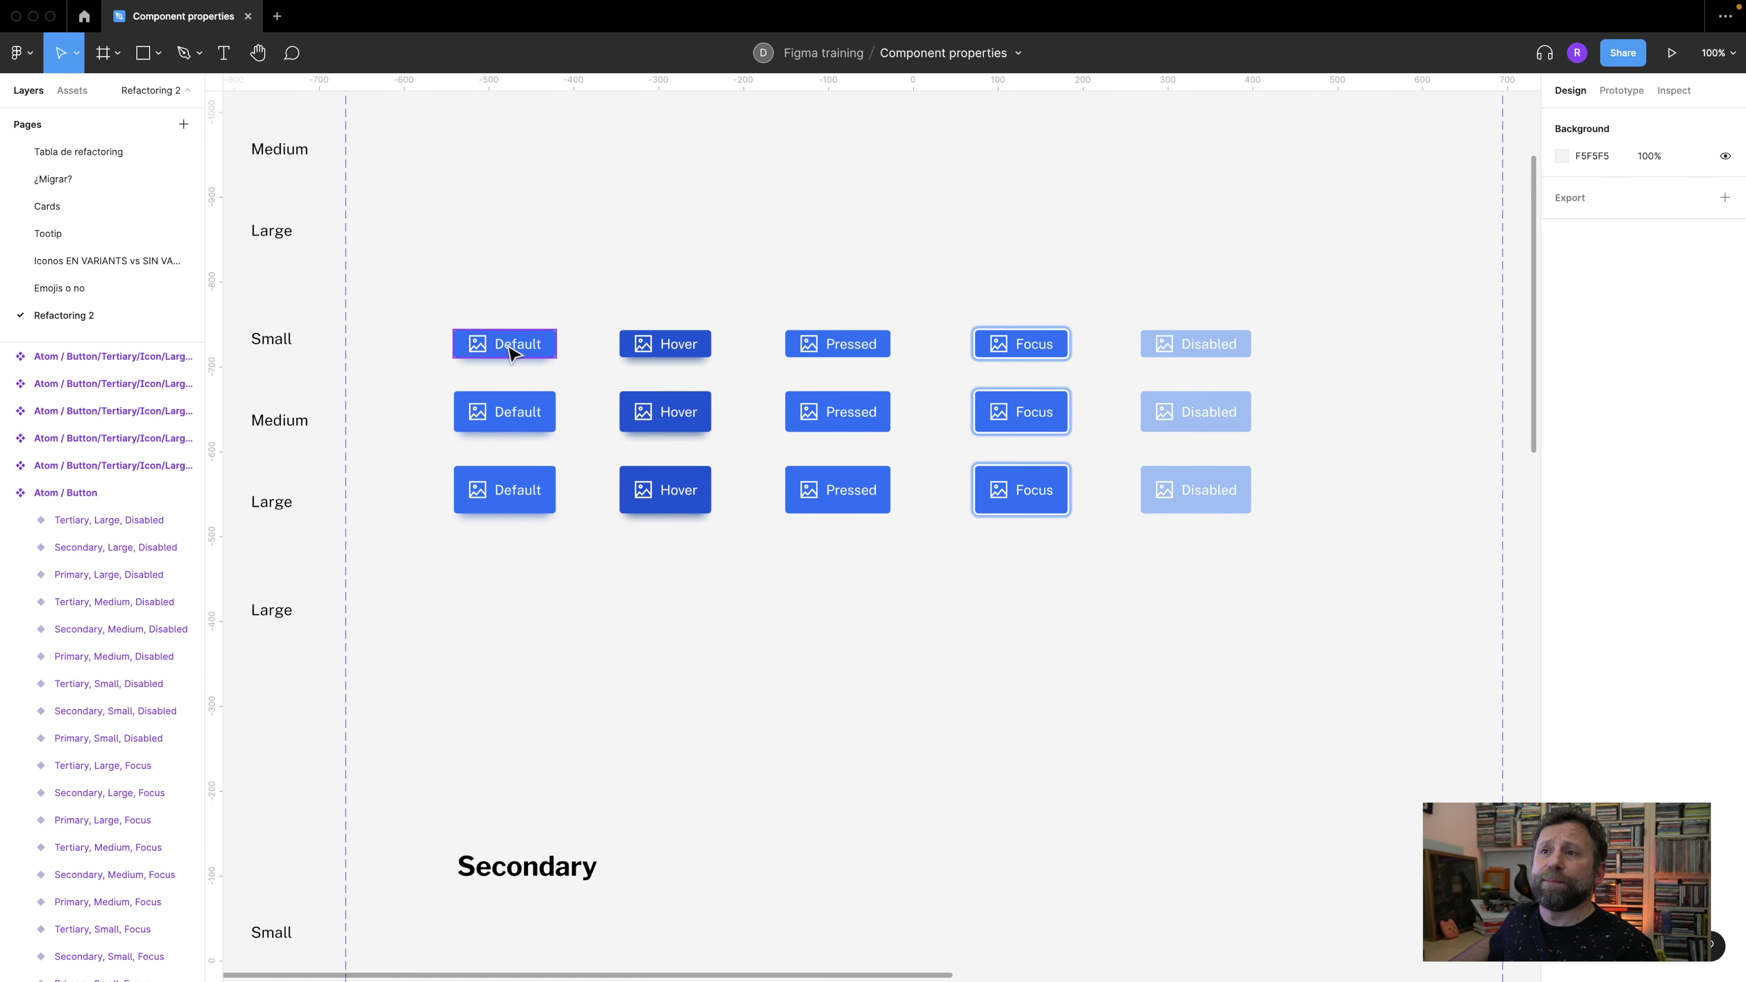
{"action": "double_click", "coordinate": [478, 348]}
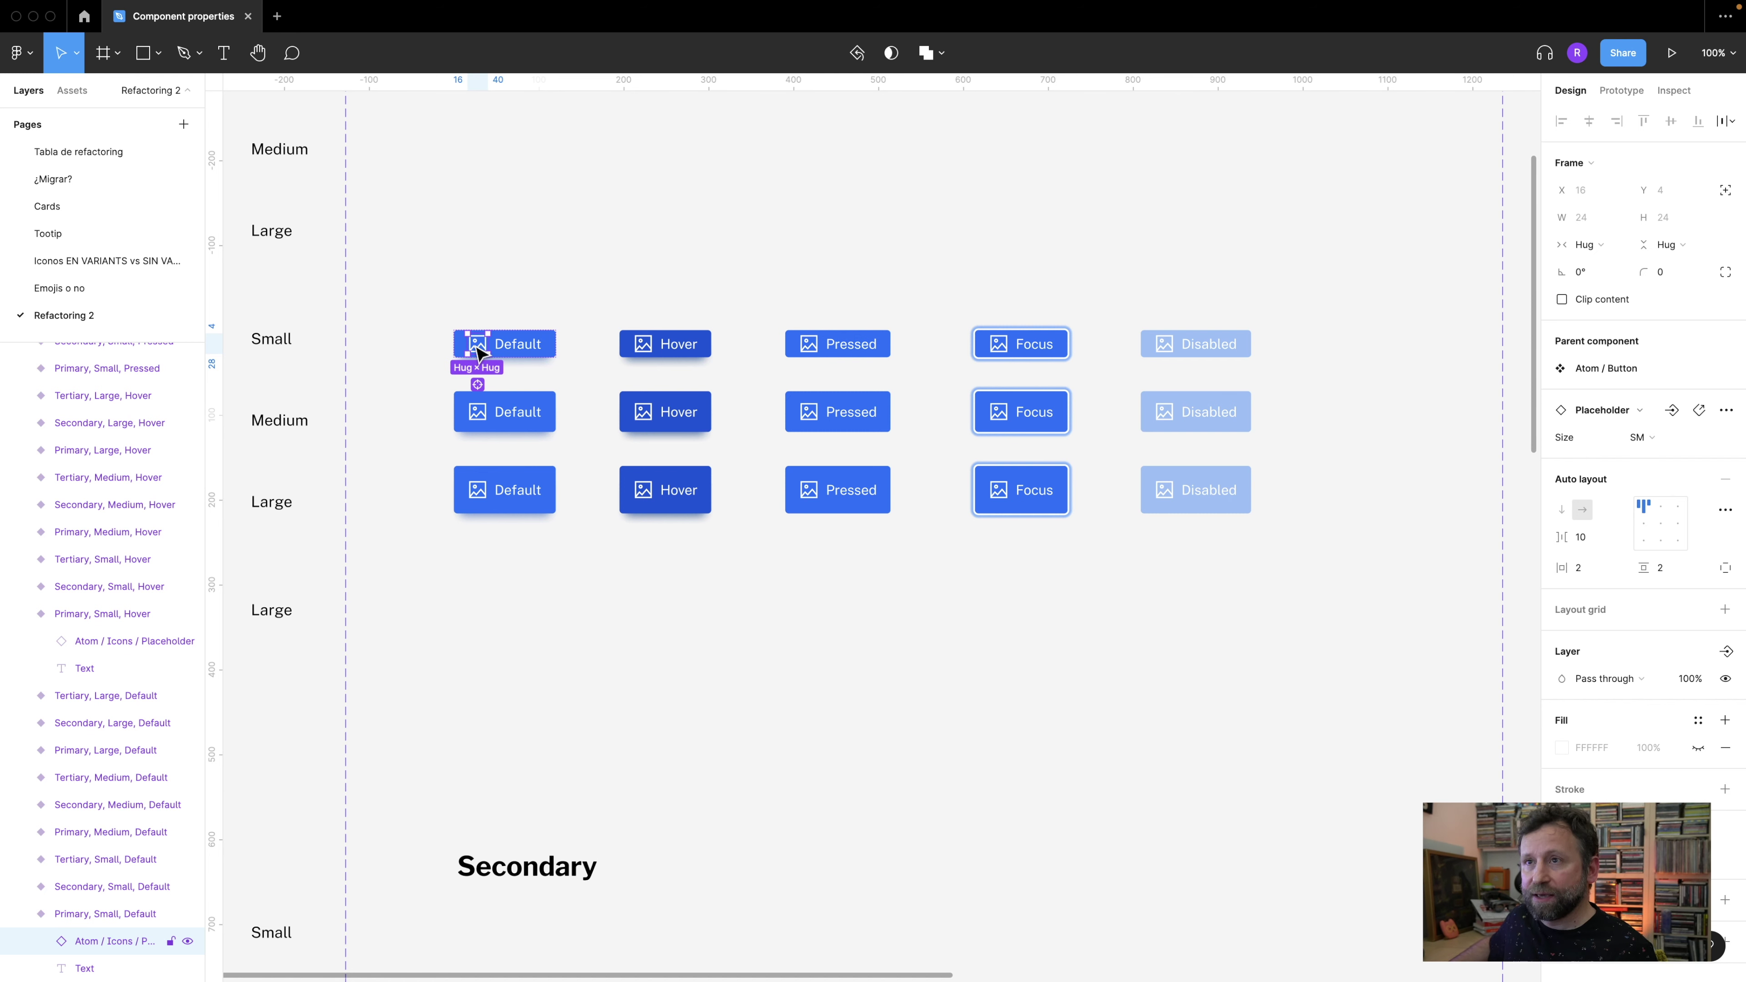
{"action": "scroll", "coordinate": [530, 266], "scroll_direction": "up", "scroll_amount": 2}
{"action": "scroll", "coordinate": [530, 266], "scroll_direction": "up", "scroll_amount": 1}
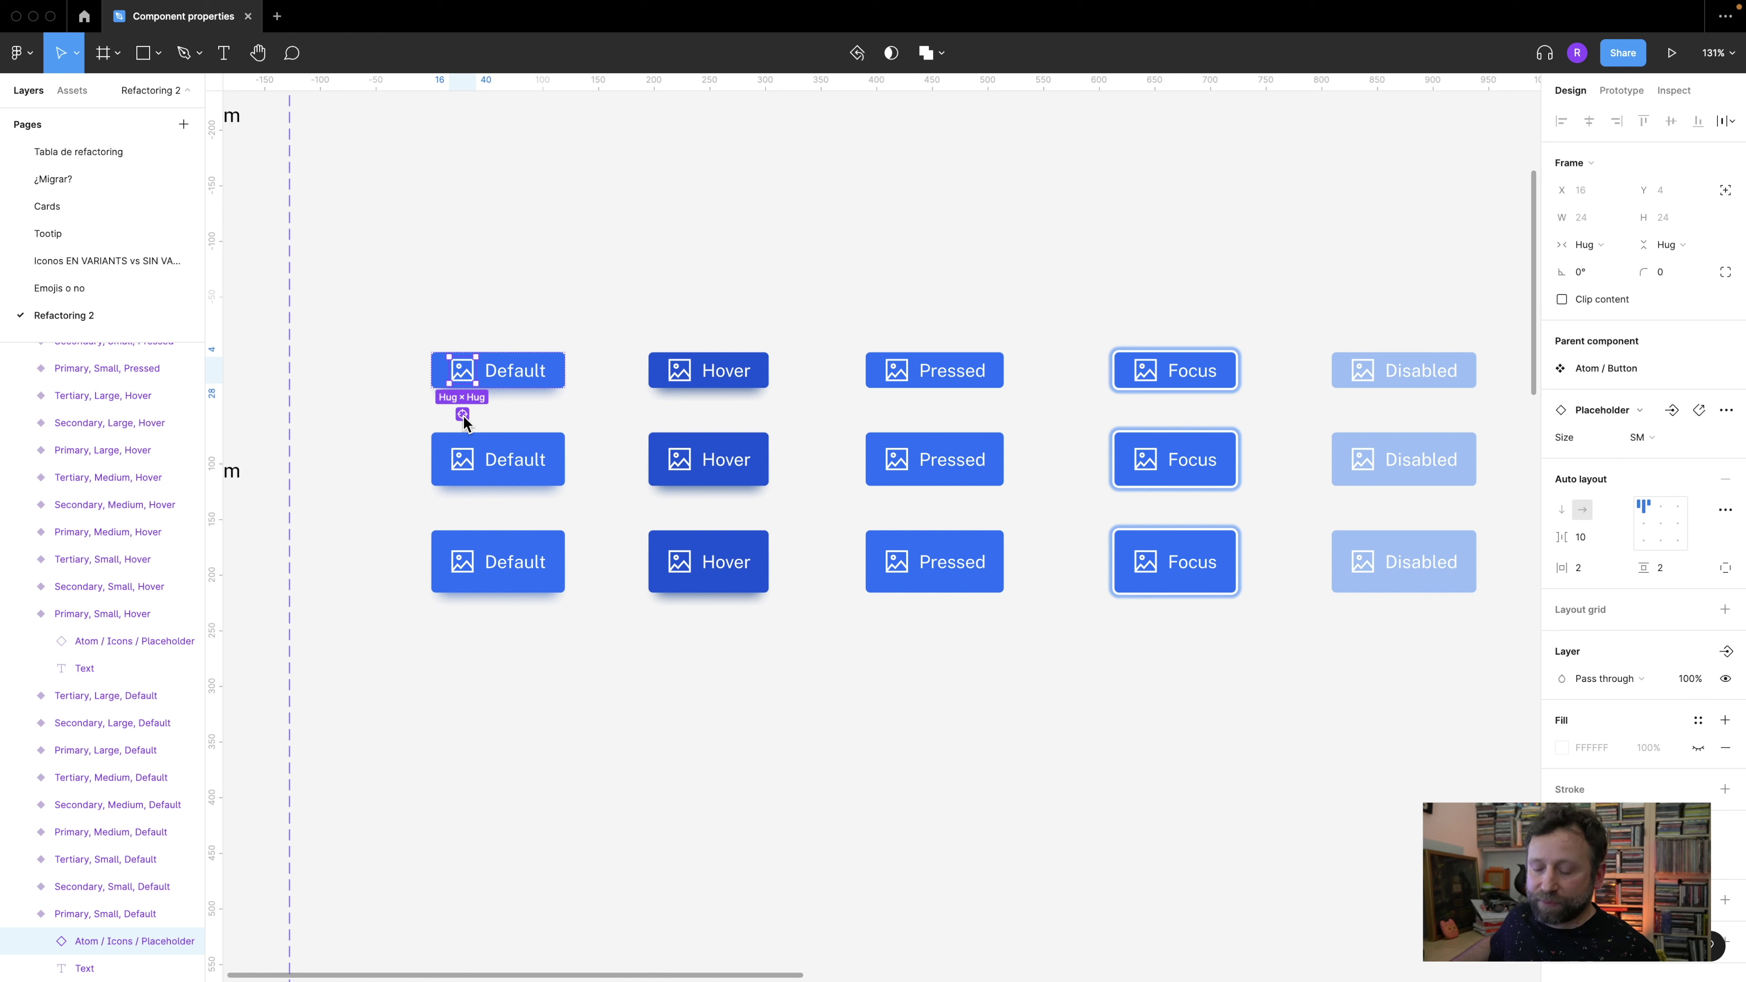
{"action": "left_click", "coordinate": [464, 415]}
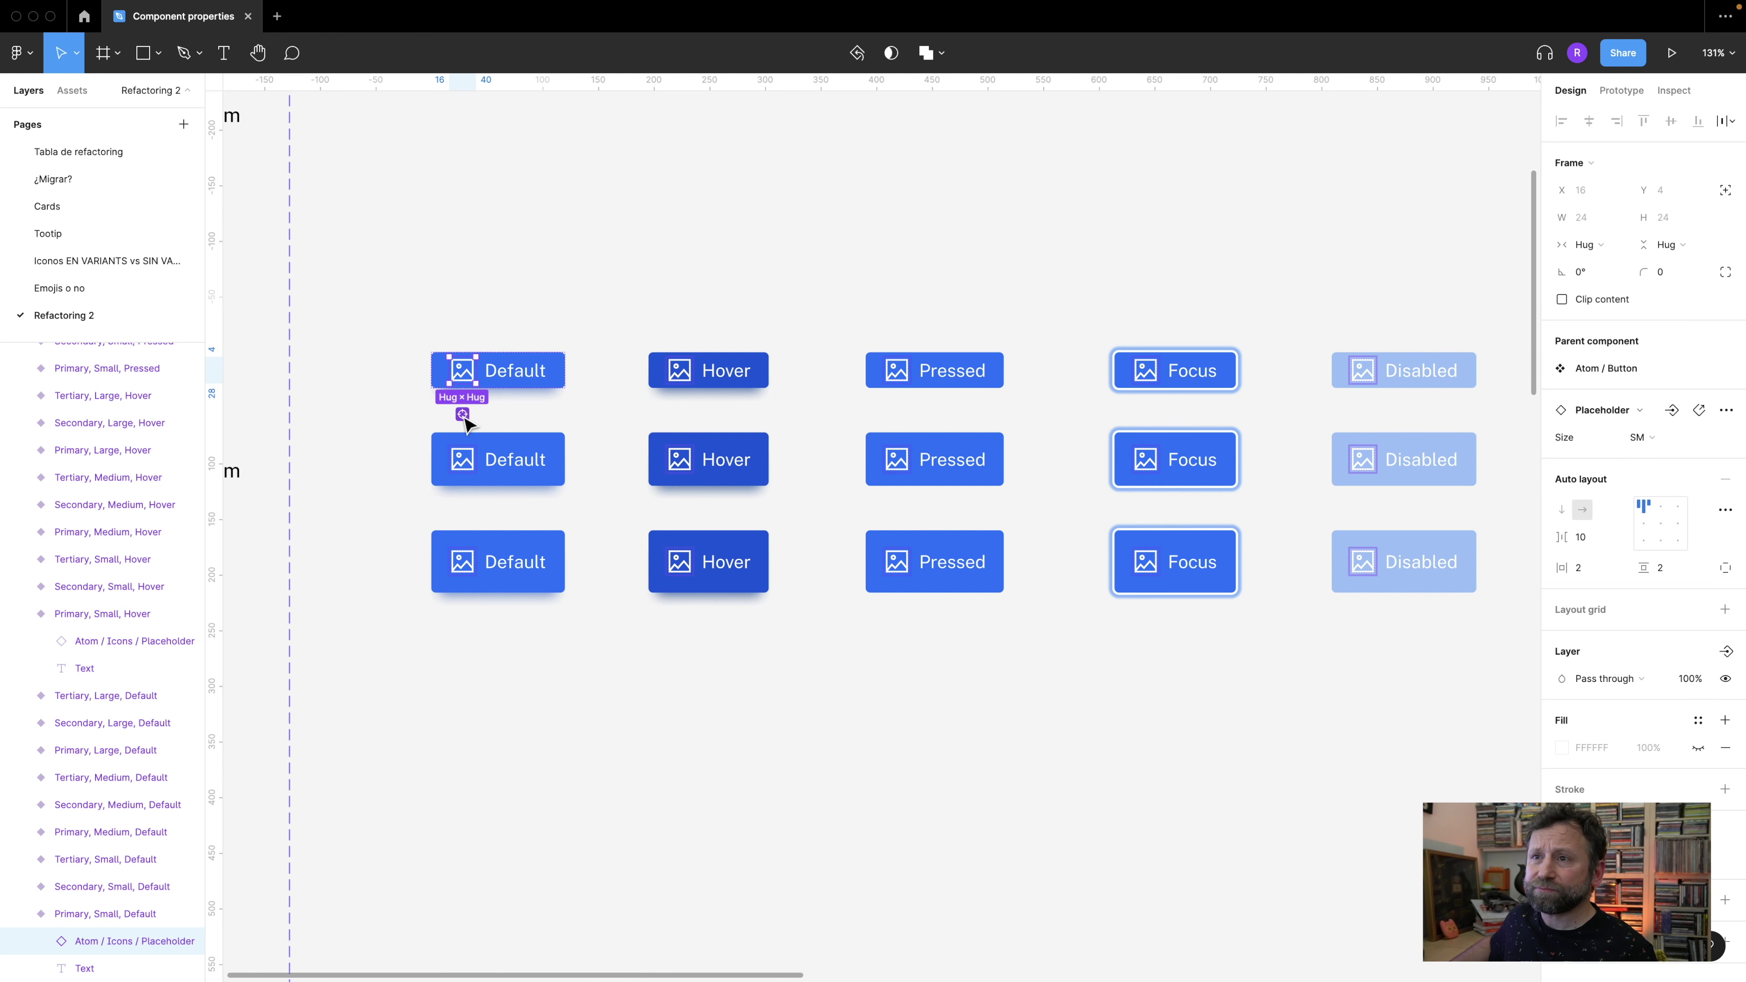
{"action": "scroll", "coordinate": [699, 533], "scroll_direction": "down", "scroll_amount": 10}
{"action": "left_click_drag", "start_coordinate": [814, 679], "coordinate": [778, 532]}
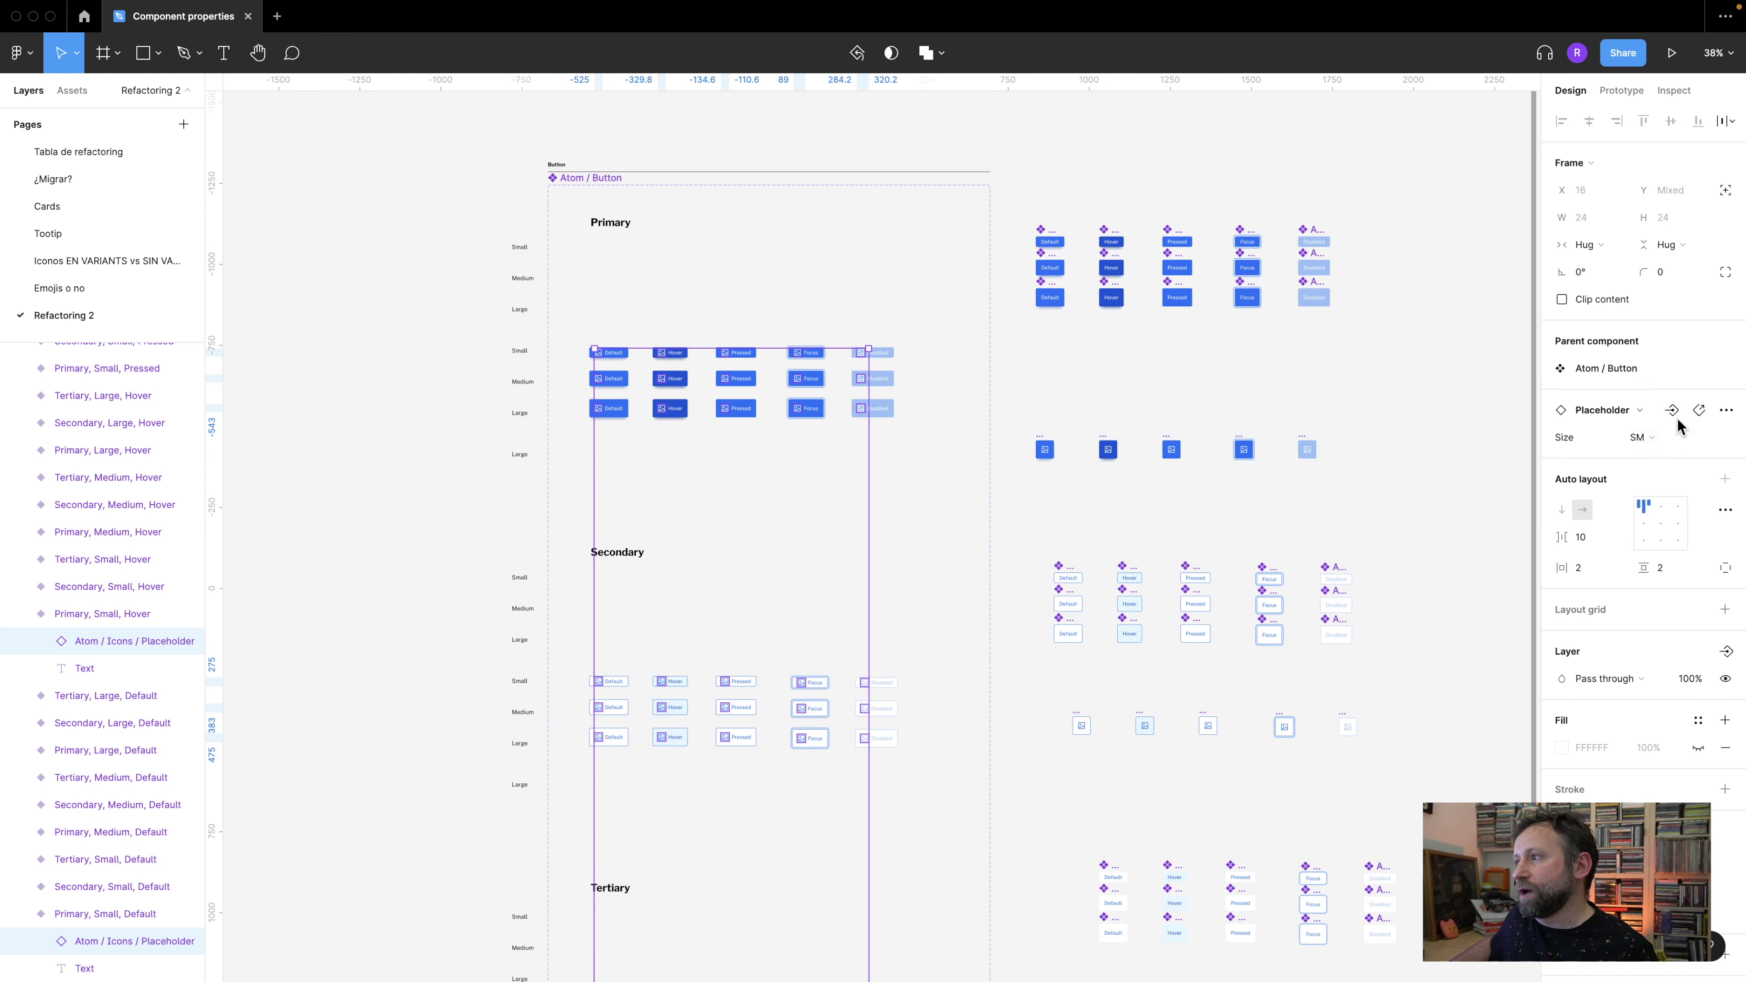
{"action": "left_click", "coordinate": [1673, 412]}
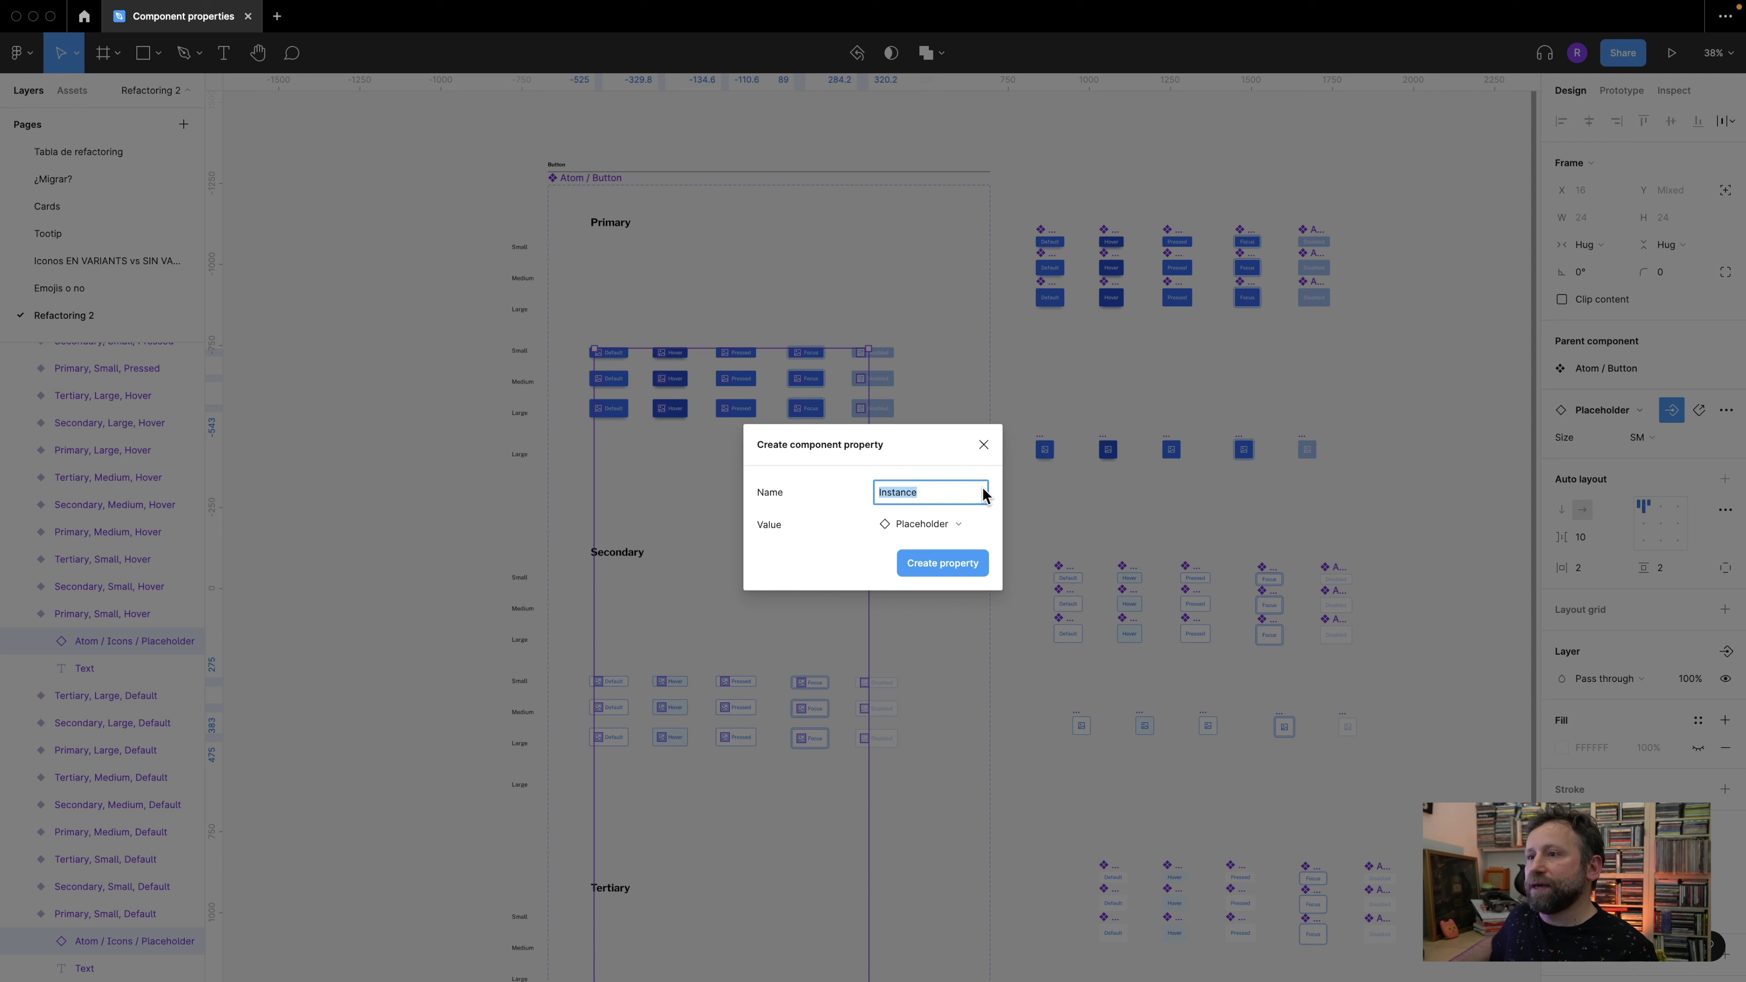
{"action": "type", "text": "Cambiar icono"}
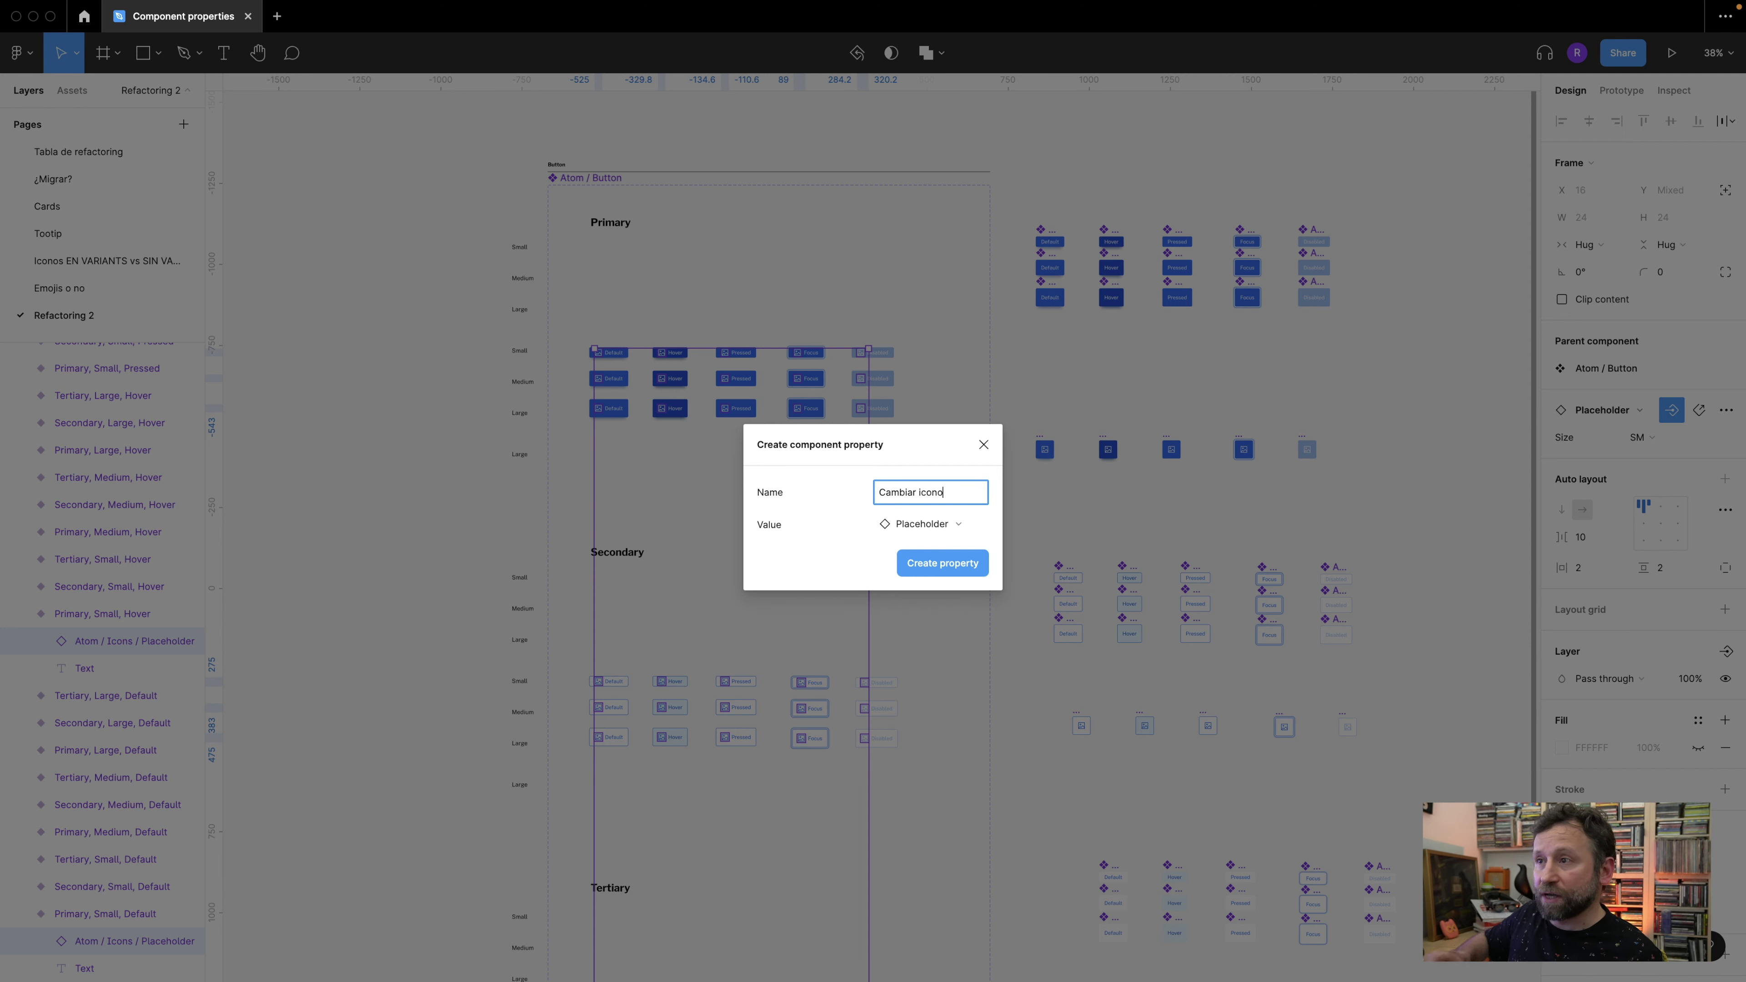
{"action": "left_click", "coordinate": [953, 571]}
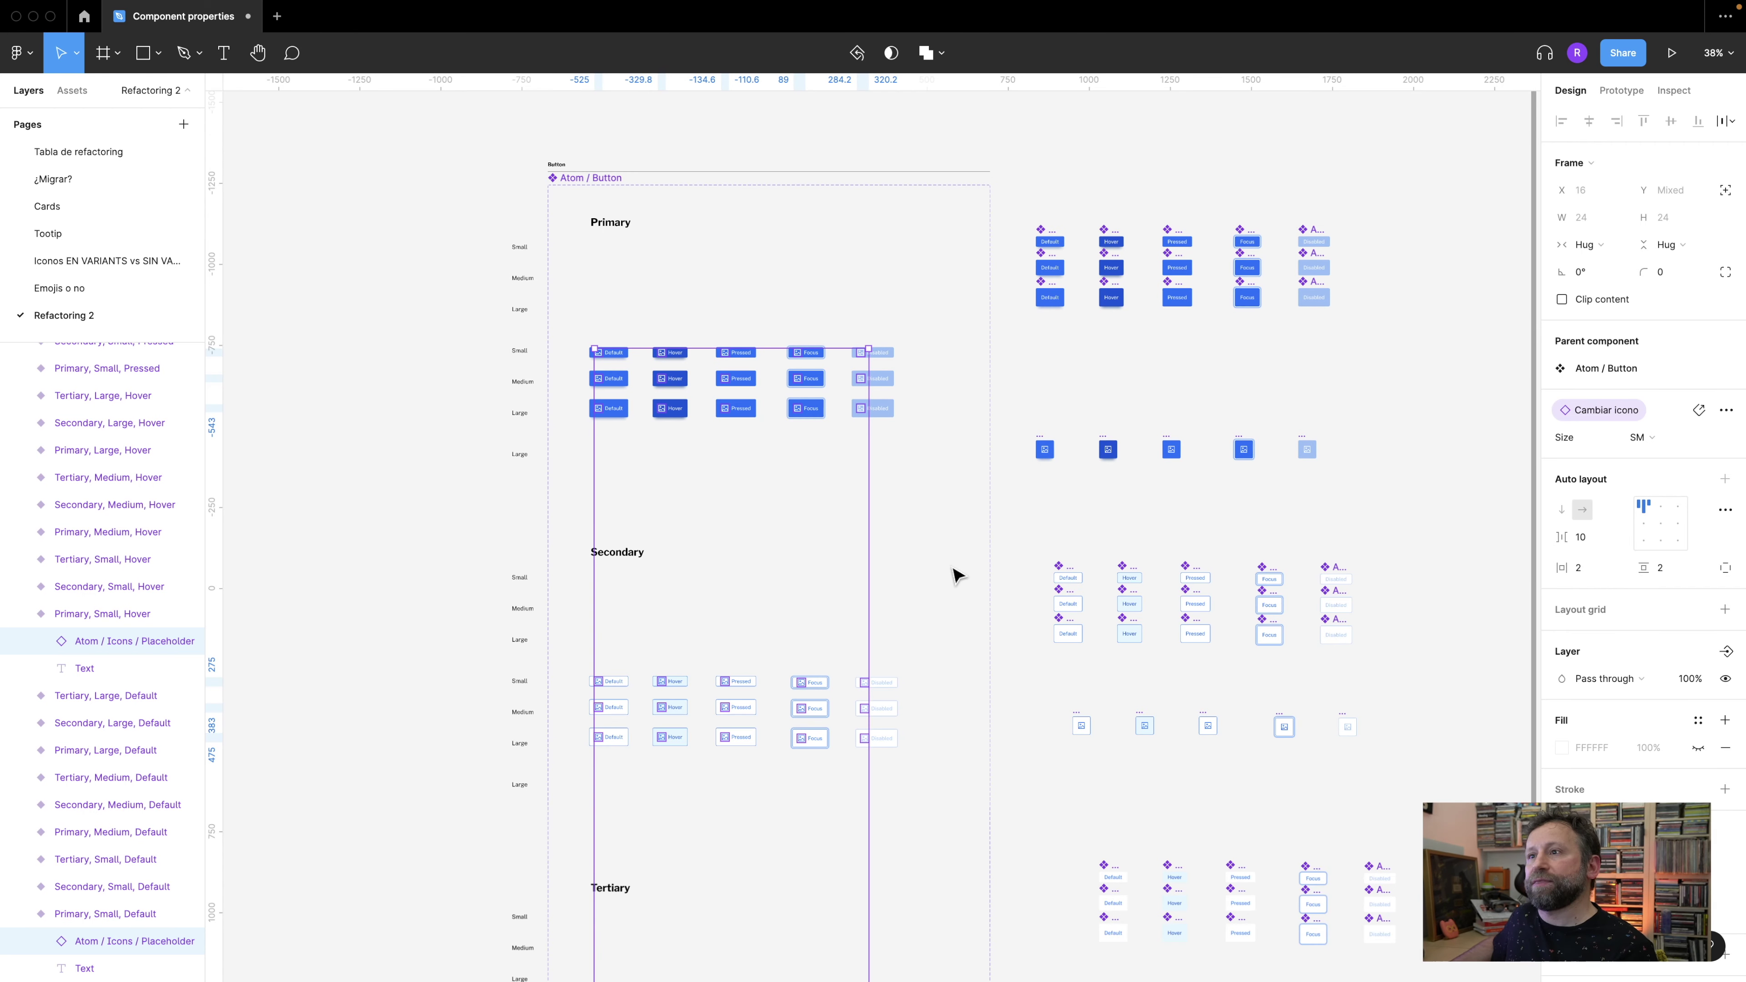
{"action": "left_click", "coordinate": [1024, 194]}
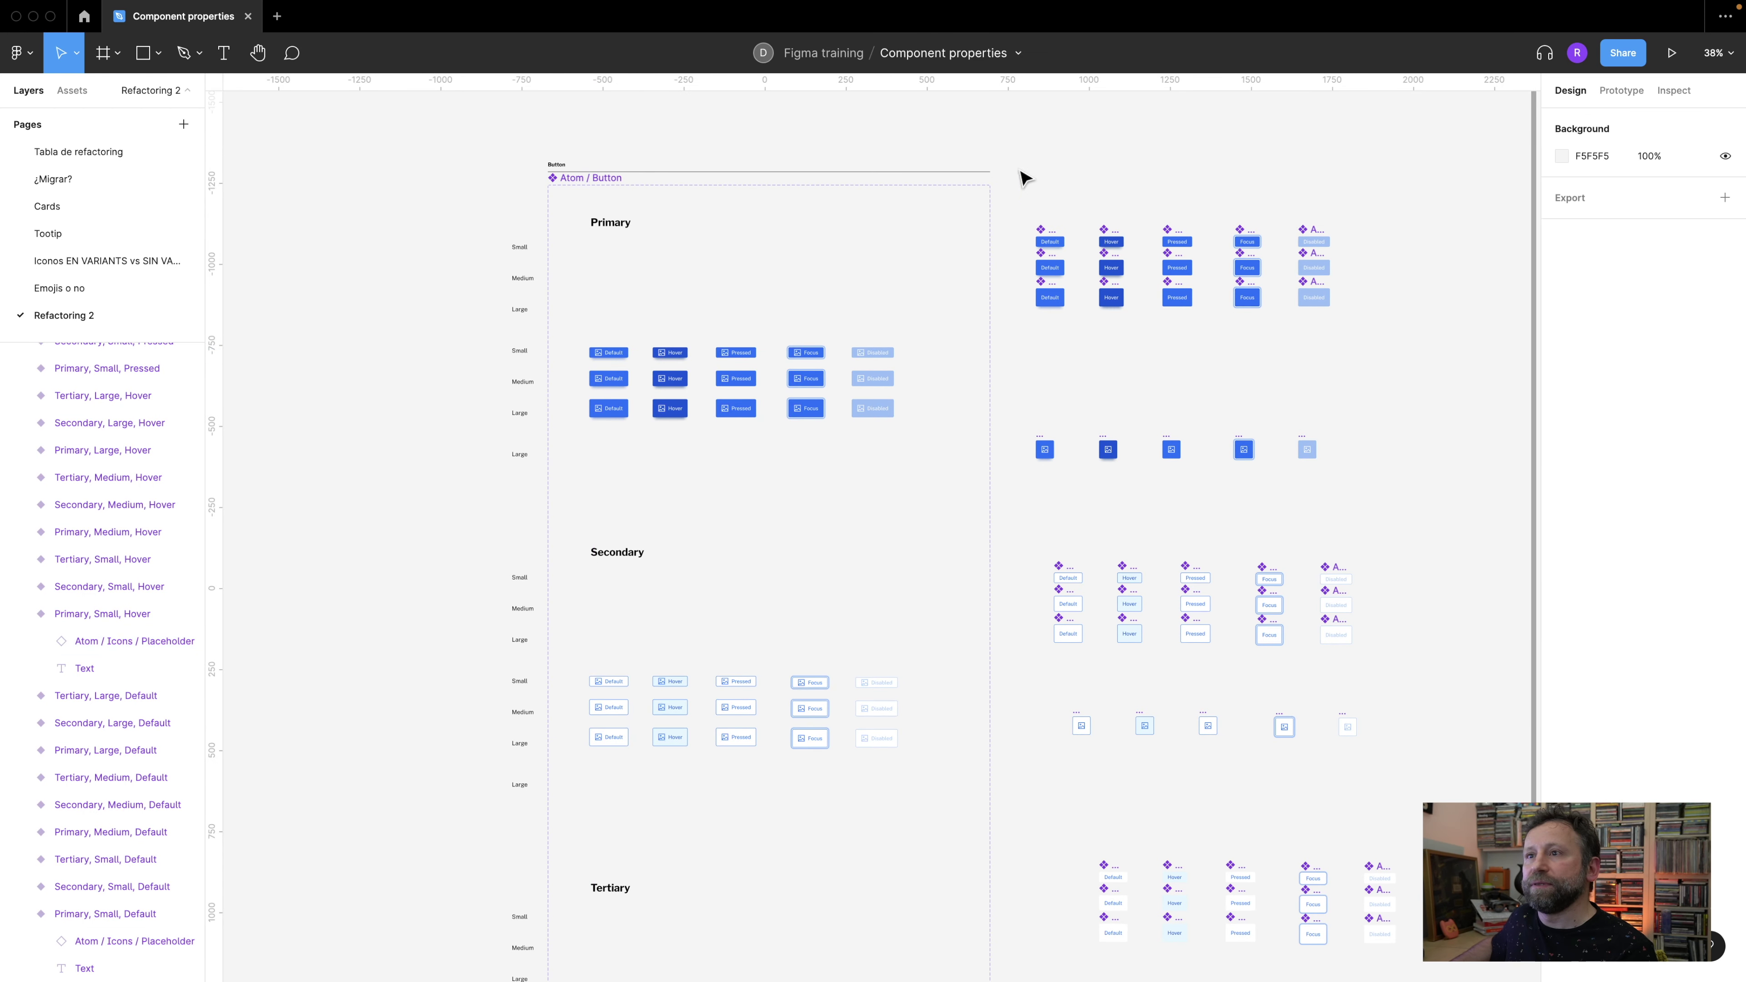
- Place an instance of the Primary, Small, Default button on the empty canvas above the Atom / Button component set
{"action": "left_click_drag", "start_coordinate": [694, 152], "coordinate": [714, 330]}
{"action": "left_click", "coordinate": [627, 525]}
{"action": "left_click_drag", "start_coordinate": [627, 530], "coordinate": [795, 198]}
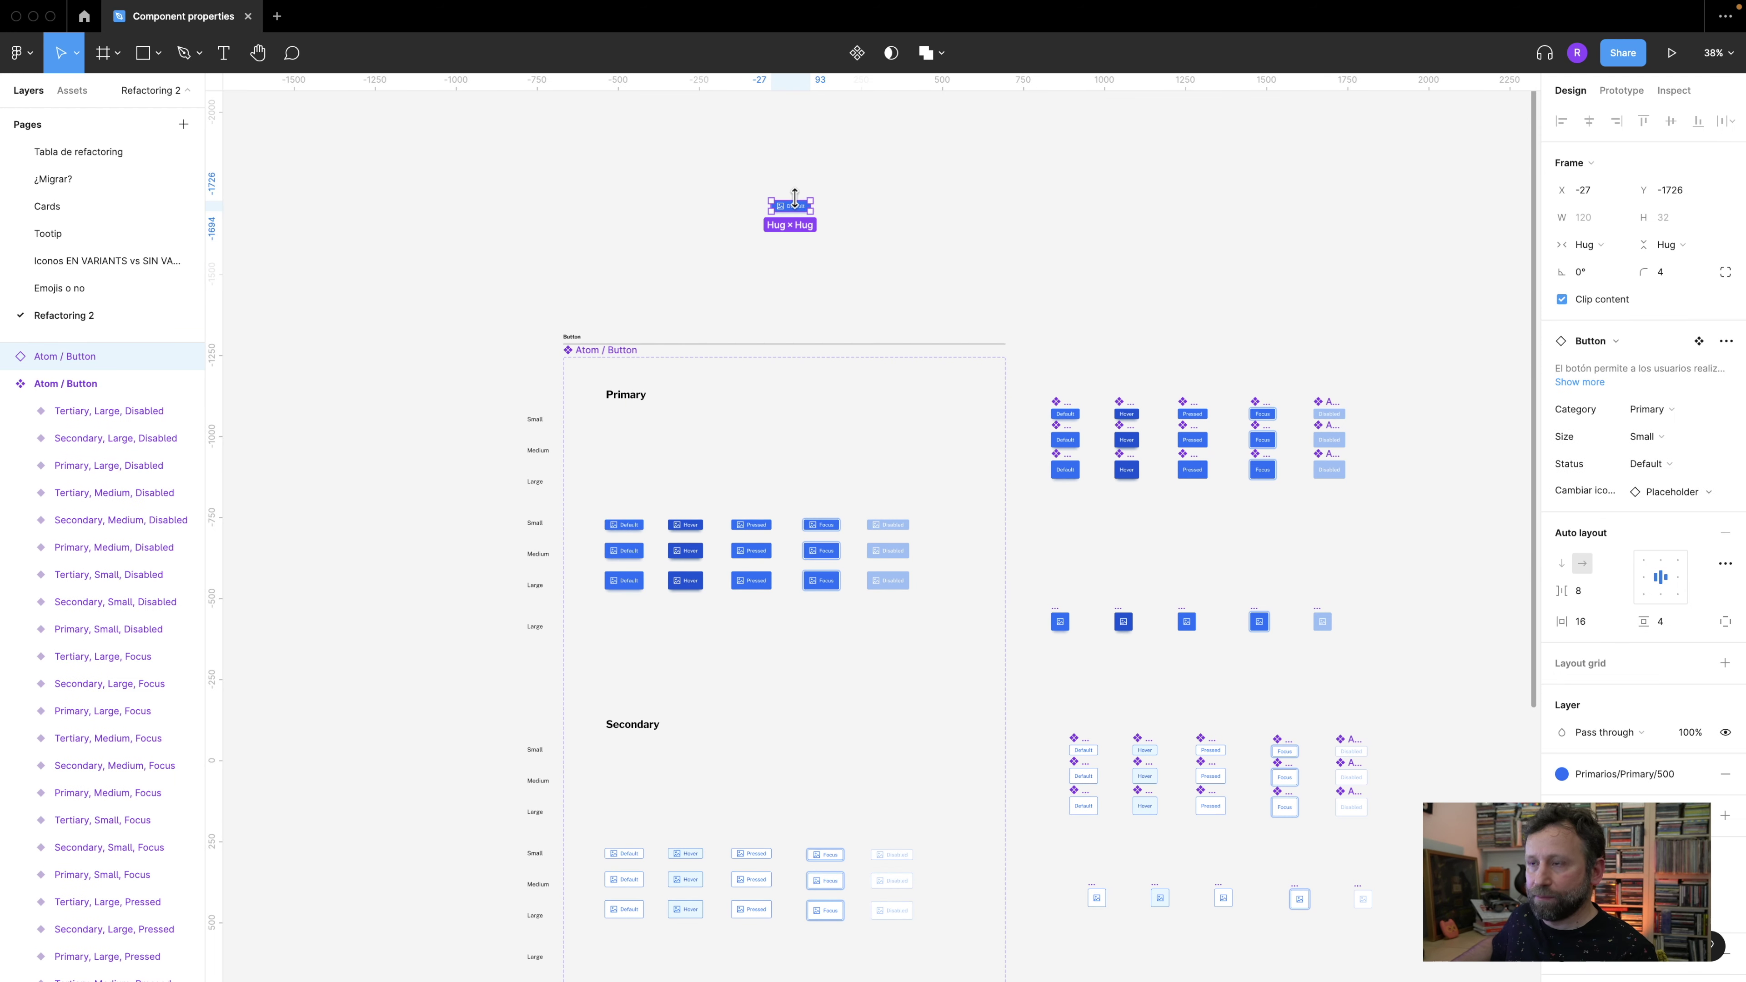
{"action": "scroll", "coordinate": [799, 194], "scroll_direction": "up", "scroll_amount": 2}
{"action": "scroll", "coordinate": [803, 220], "scroll_direction": "up", "scroll_amount": 3}
{"action": "scroll", "coordinate": [790, 470], "scroll_direction": "up", "scroll_amount": 5}
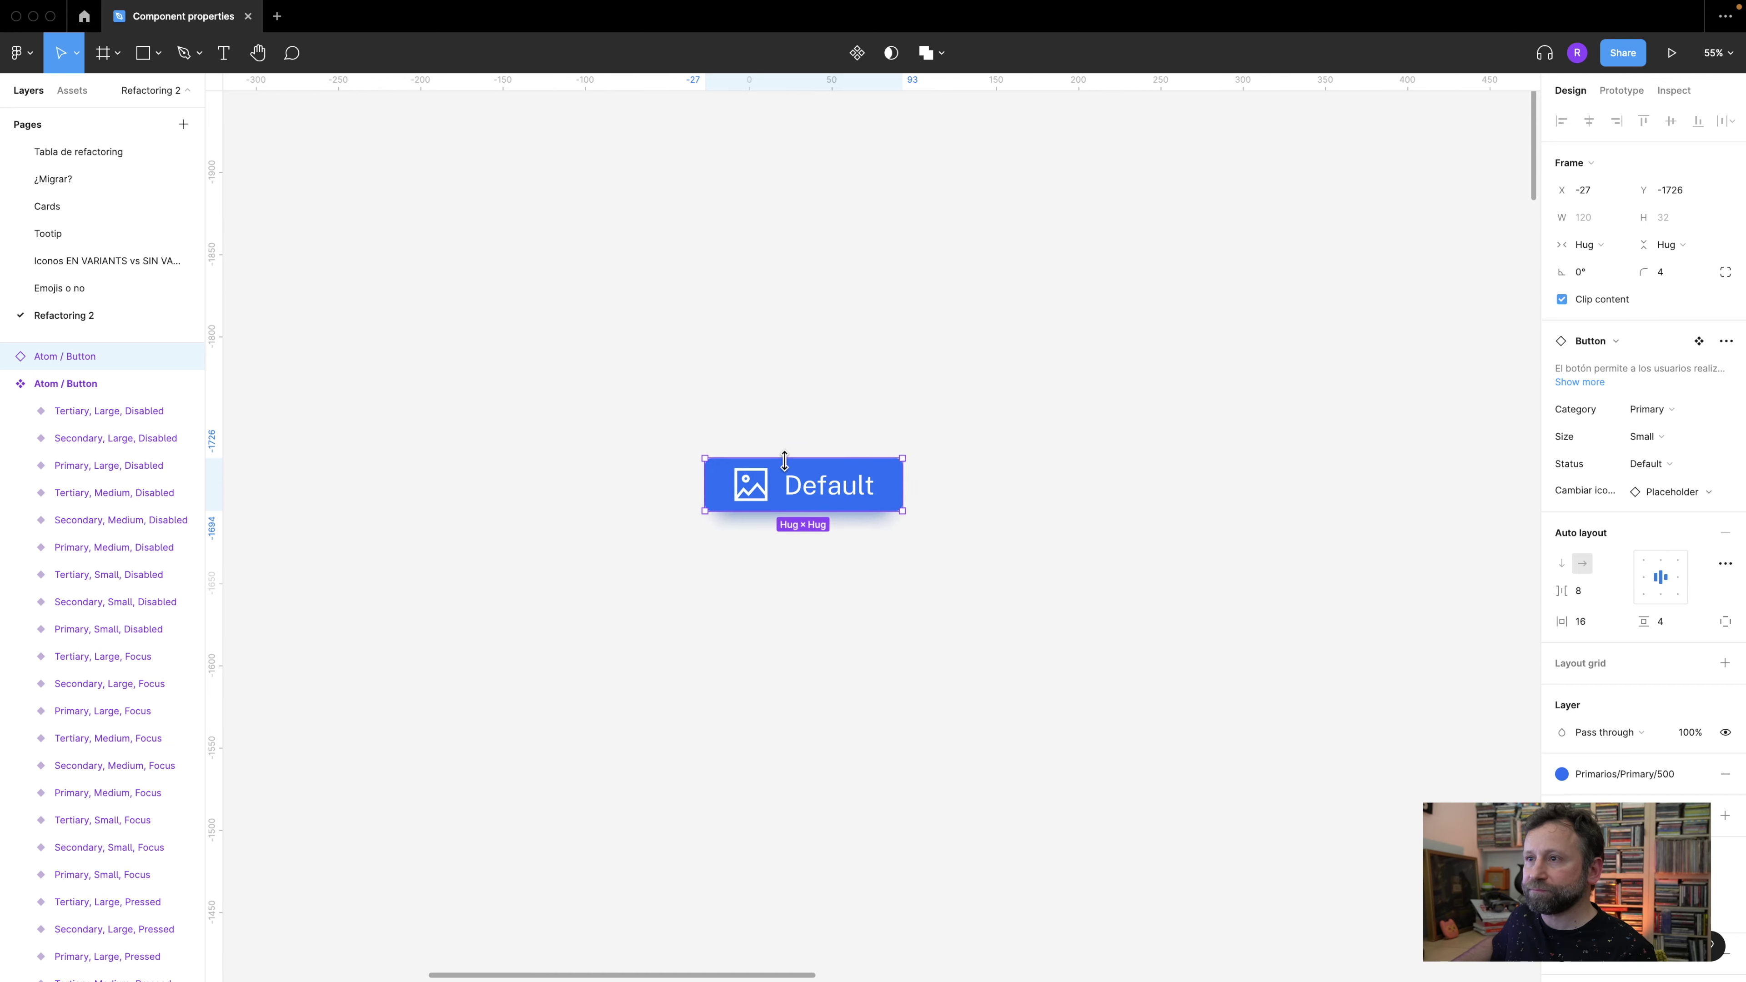
{"action": "left_click", "coordinate": [1347, 497]}
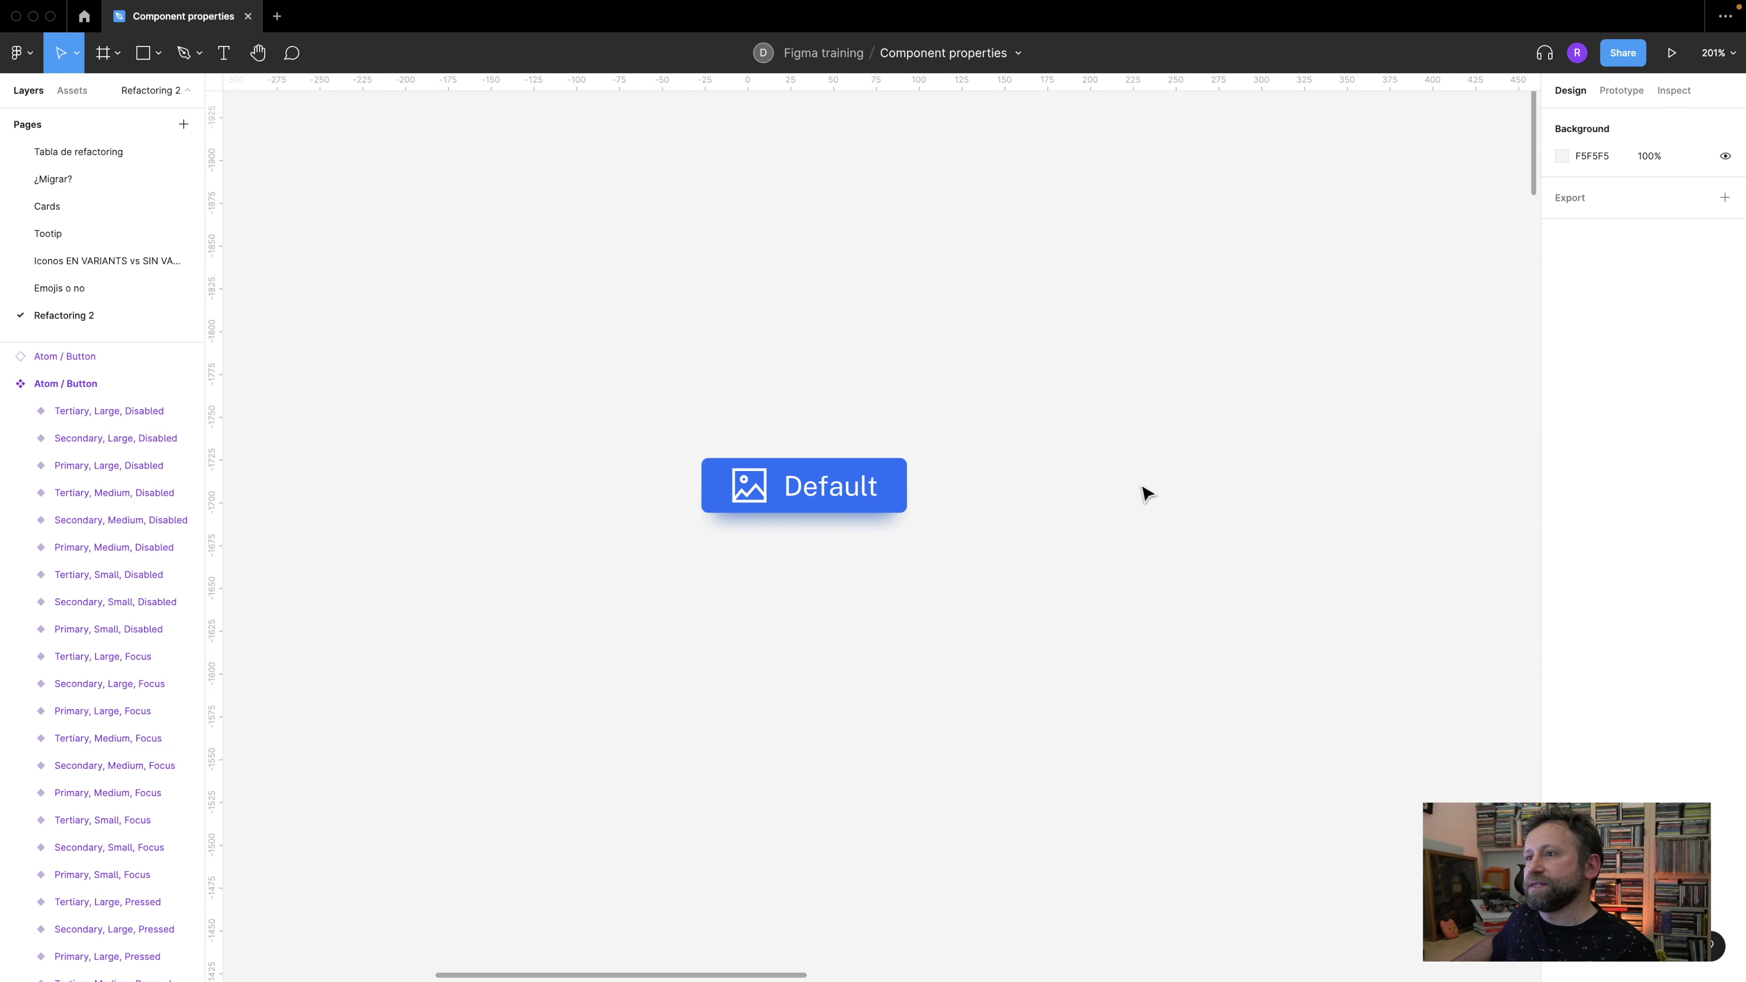
- Swap the placed button instance's icon through Cambiar icono to Print and then to Savings
{"action": "left_click", "coordinate": [883, 483]}
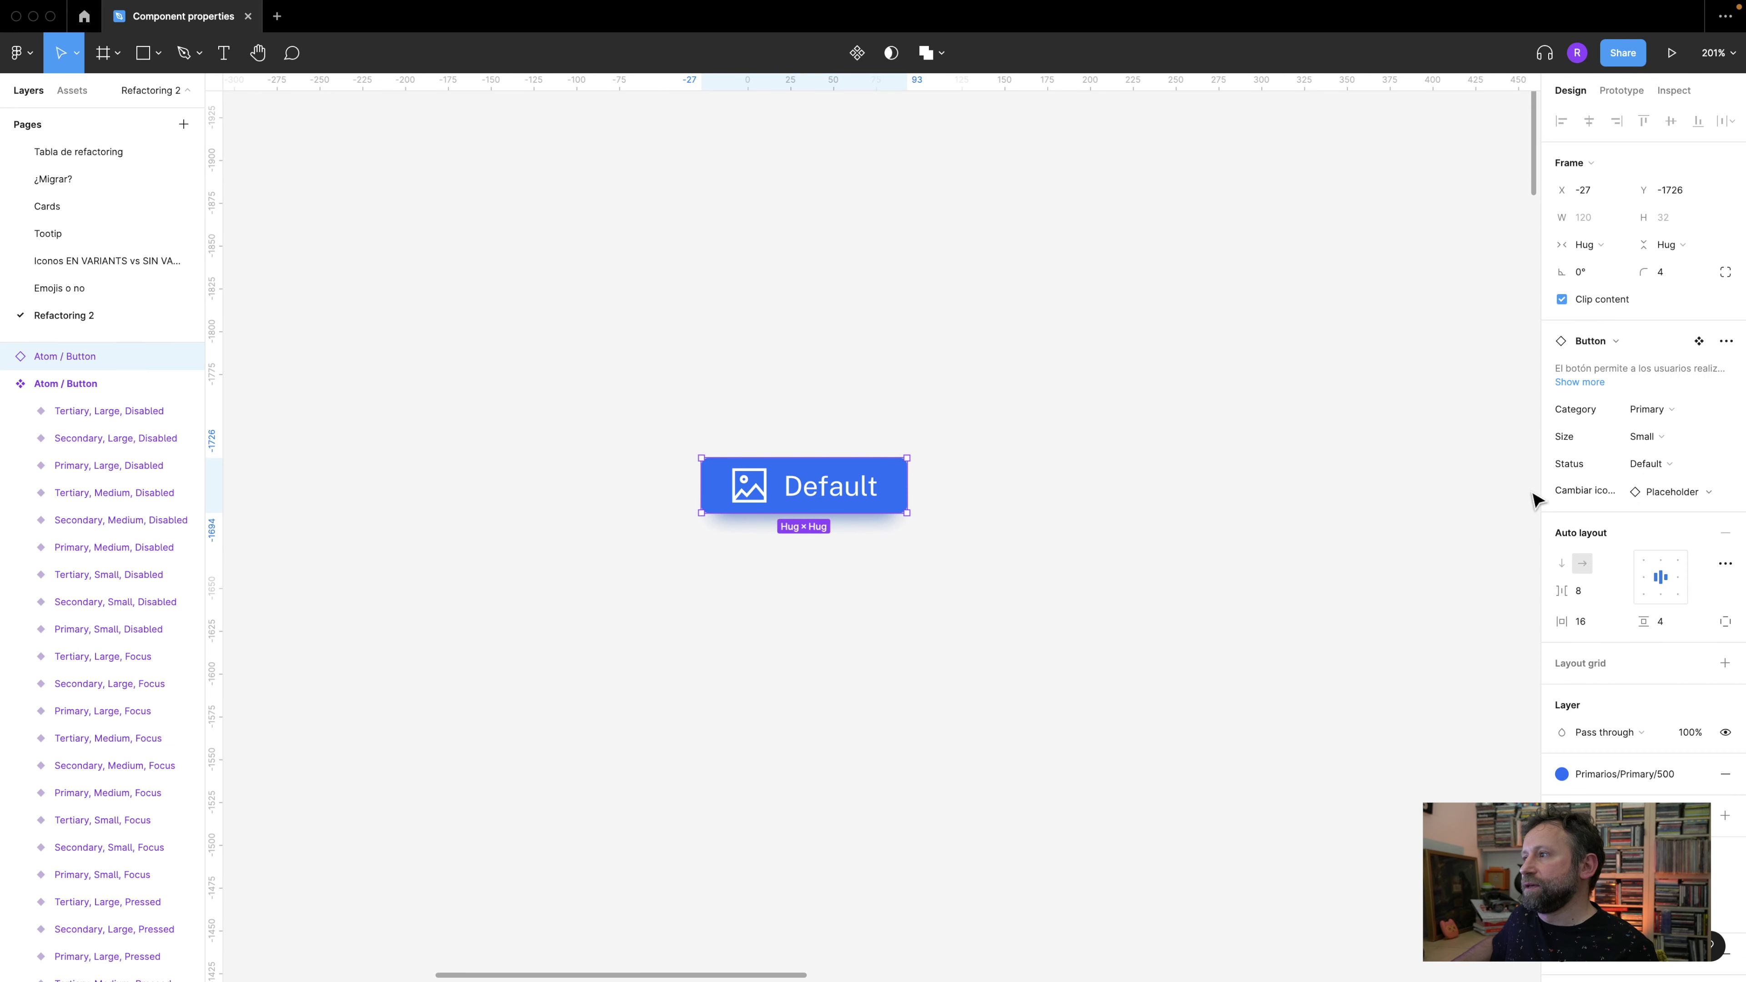
{"action": "left_click", "coordinate": [1677, 495]}
{"action": "left_click", "coordinate": [1622, 694]}
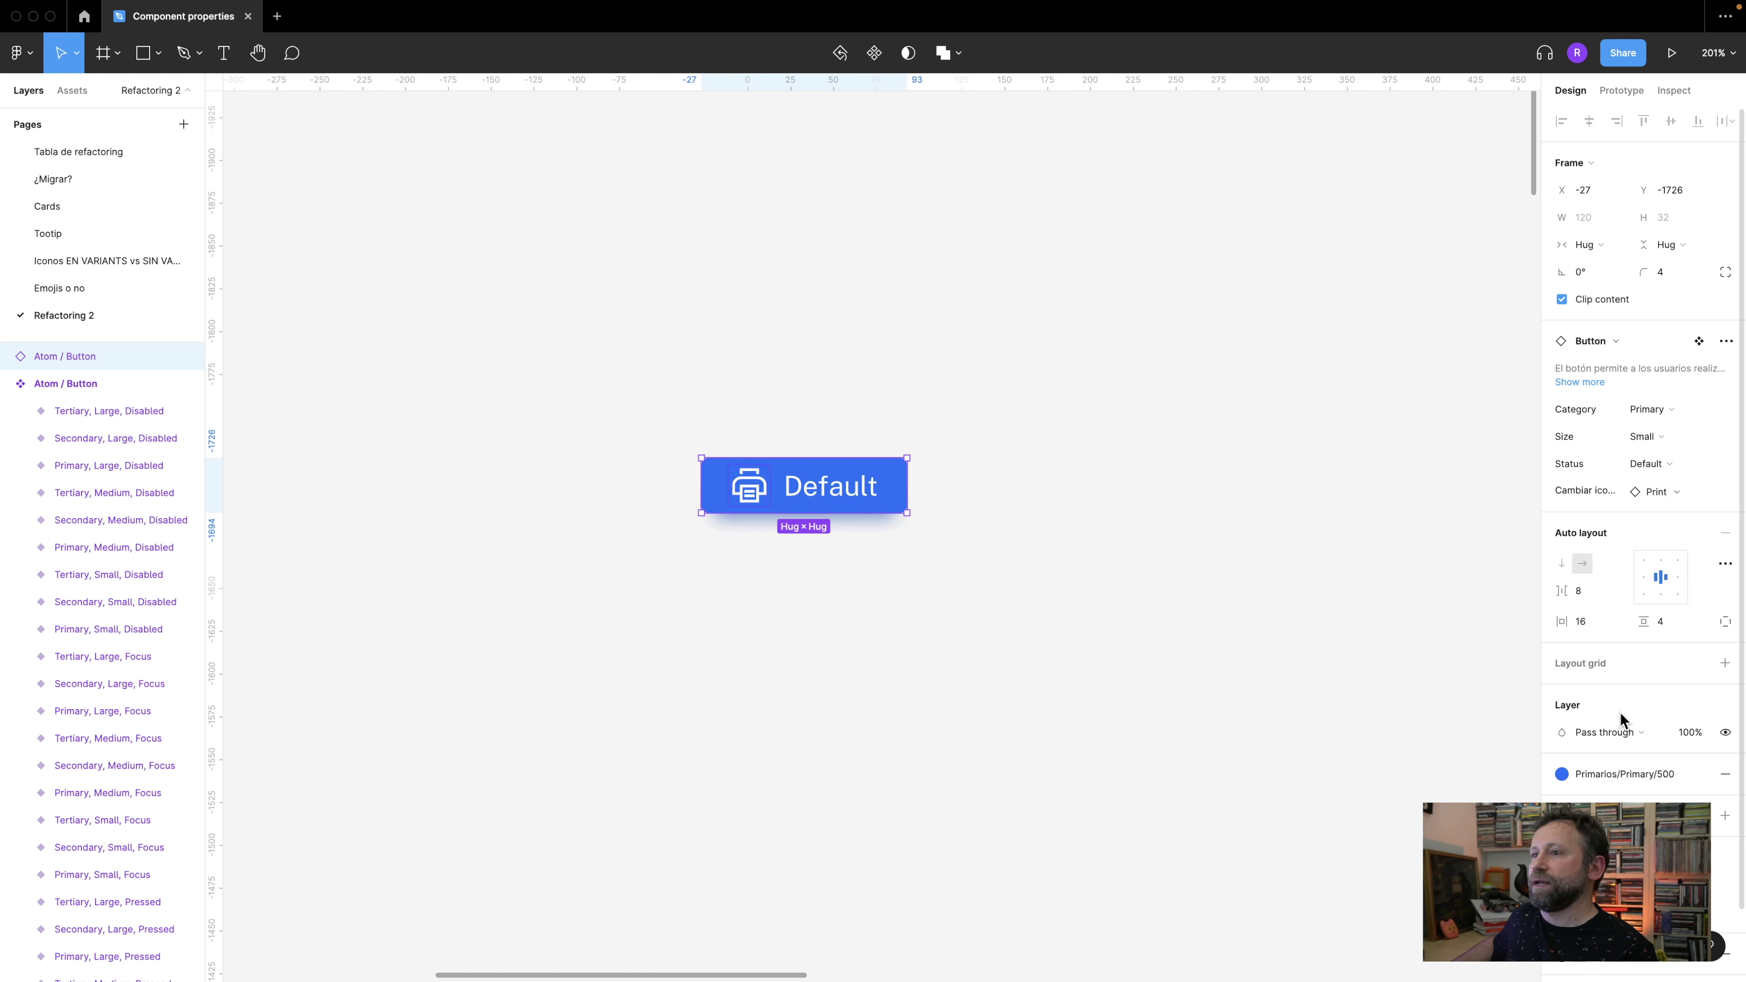
{"action": "left_click", "coordinate": [1666, 492]}
{"action": "left_click", "coordinate": [1666, 777]}
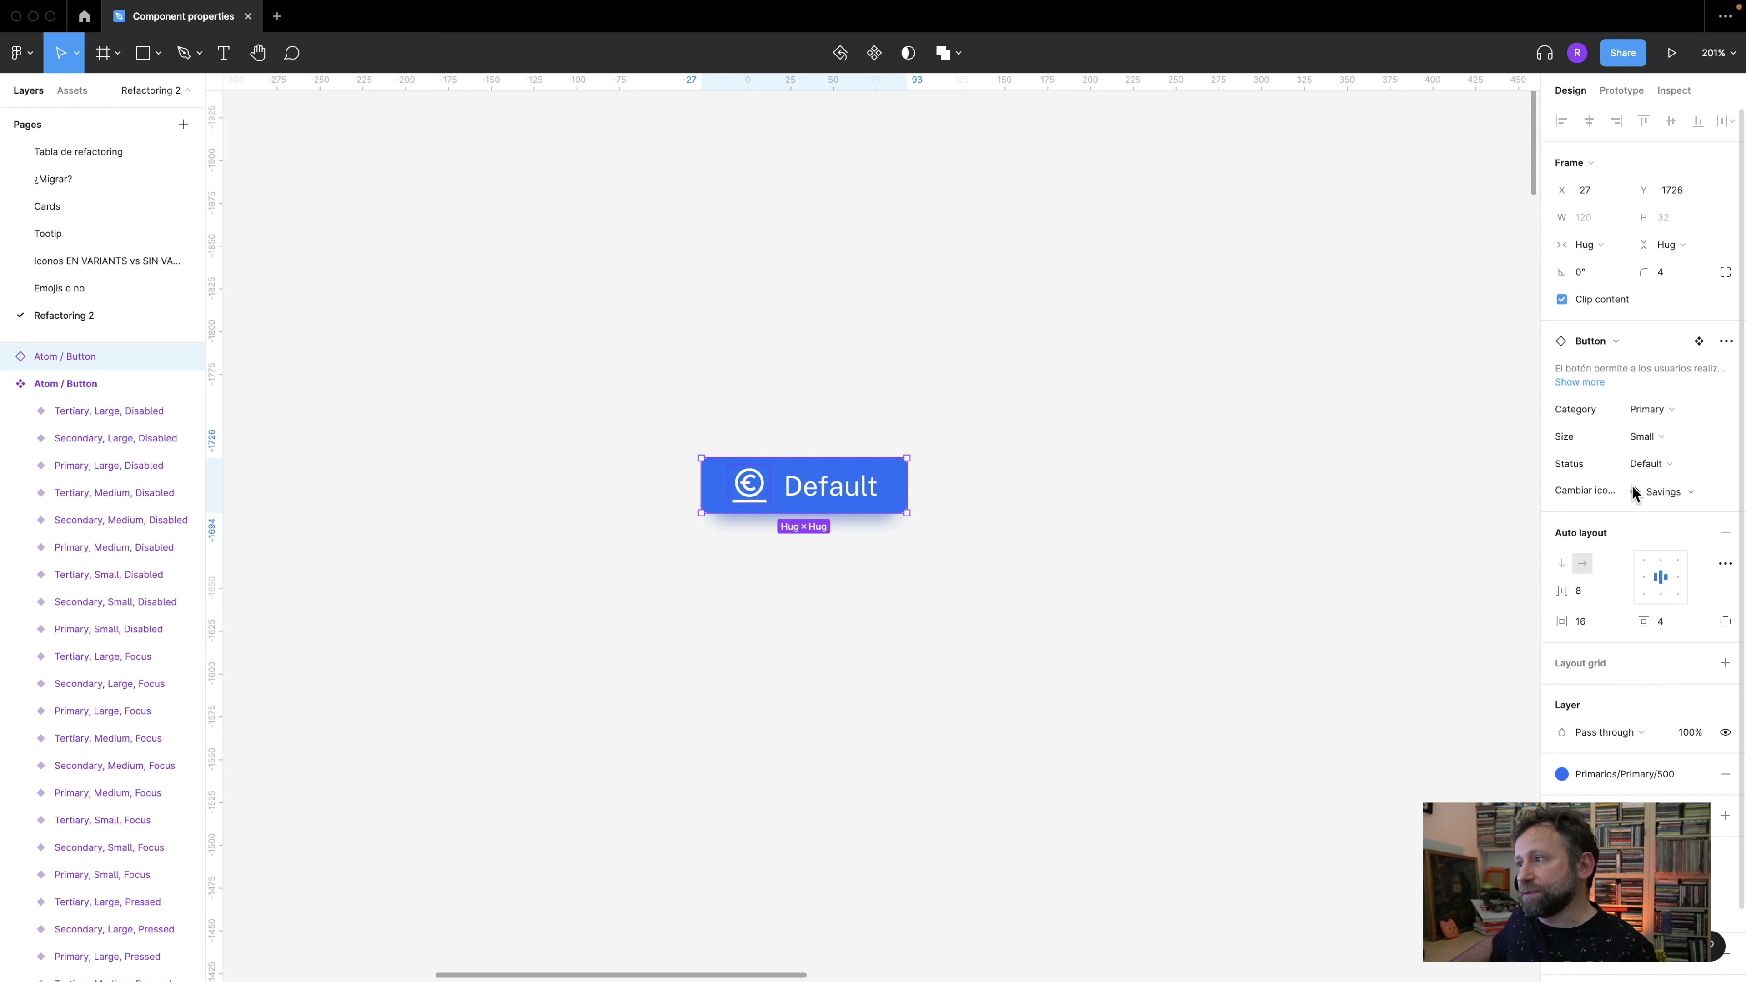
{"action": "left_click", "coordinate": [1051, 569]}
- Create a boolean visibility property named "Mostrar icono", with value True, for the icons in all Atom / Button variants
{"action": "scroll", "coordinate": [775, 631], "scroll_direction": "down", "scroll_amount": 5}
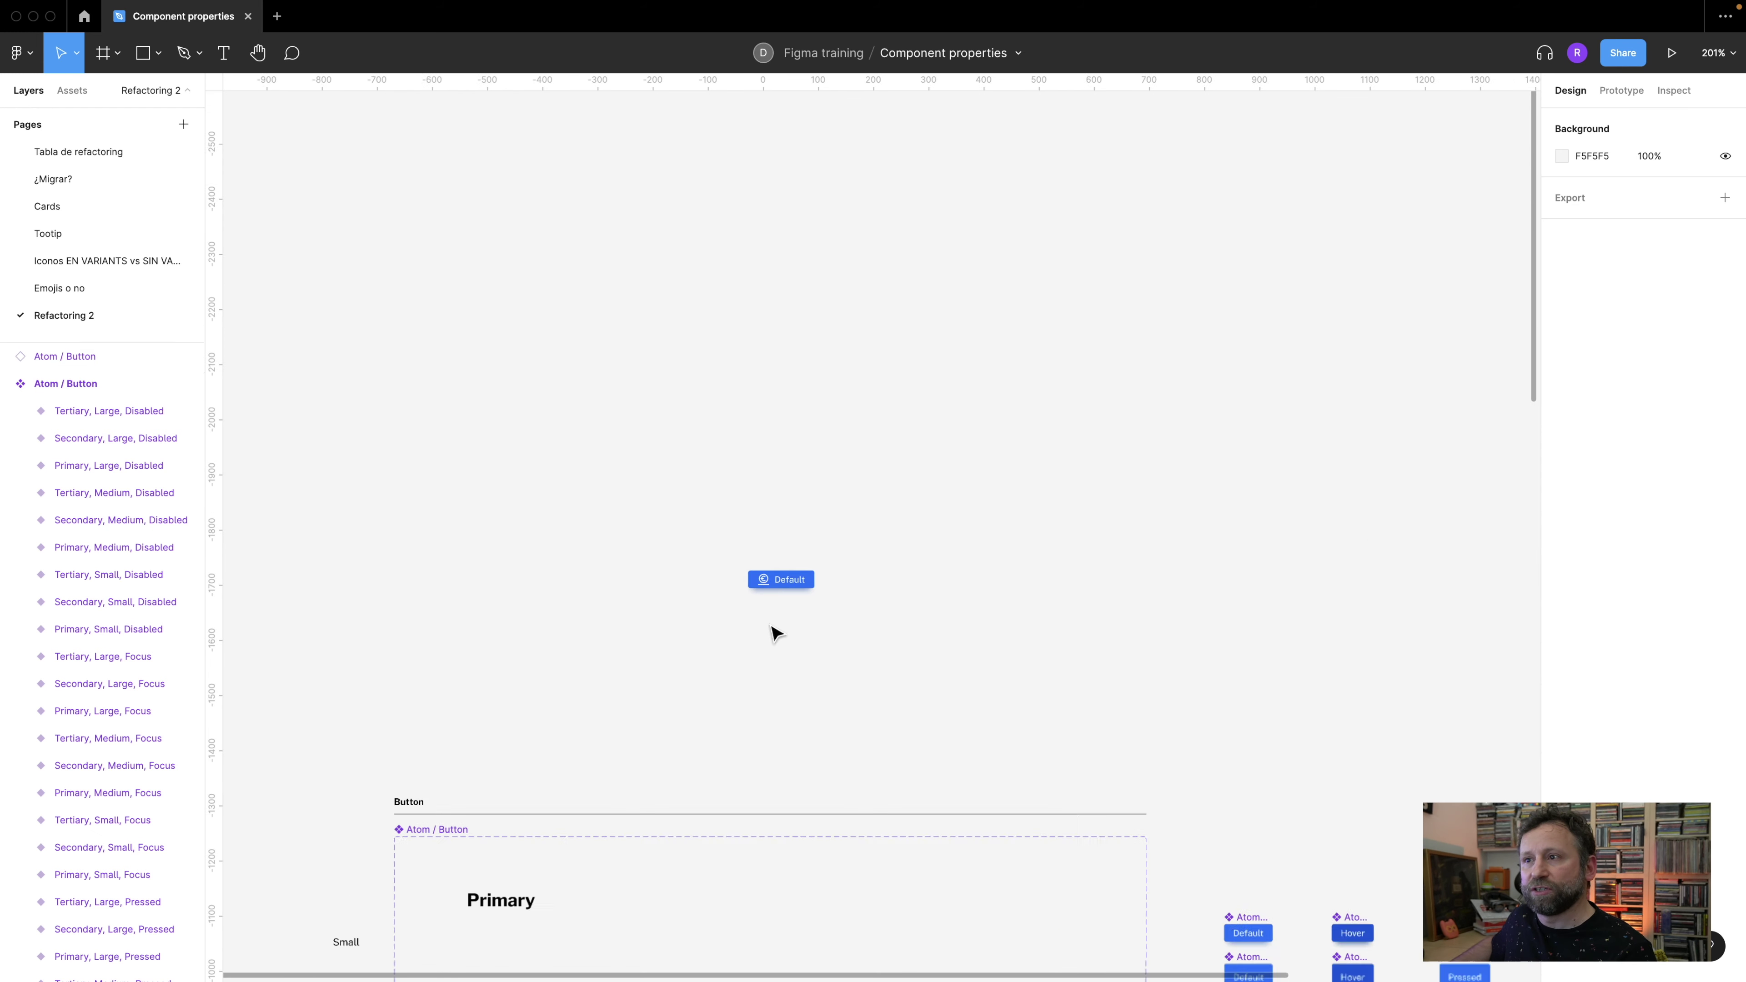
{"action": "left_click_drag", "start_coordinate": [799, 729], "coordinate": [818, 362]}
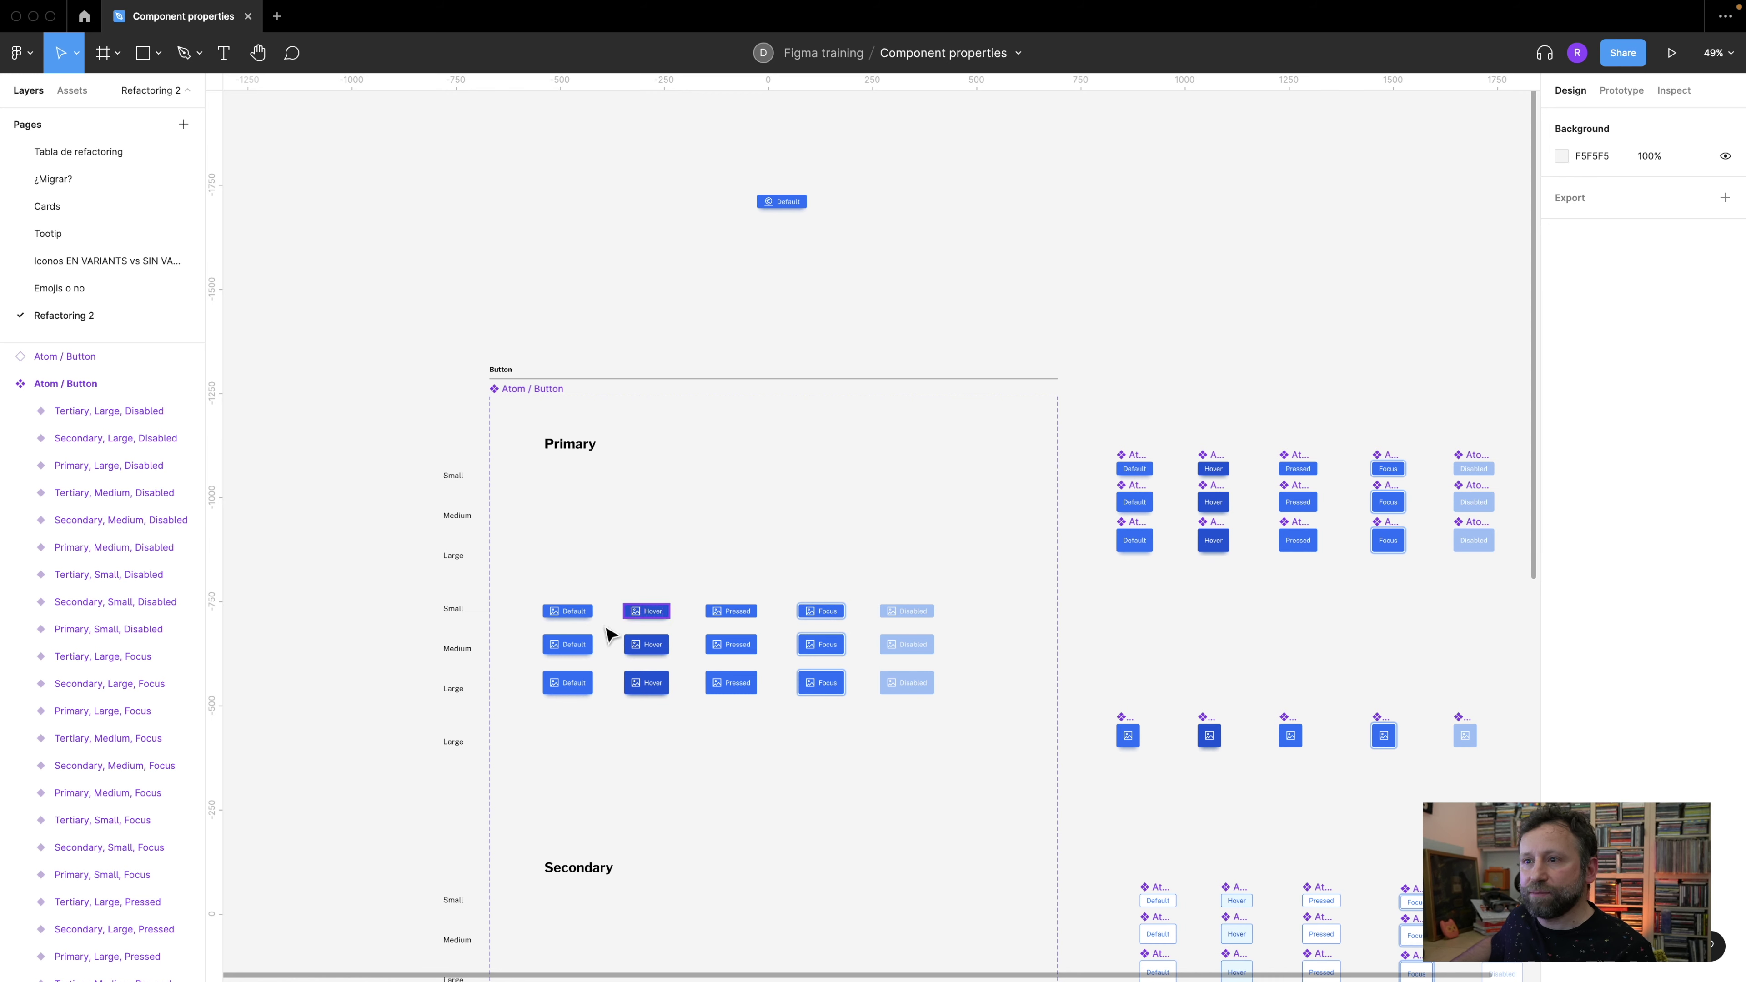
{"action": "scroll", "coordinate": [608, 632], "scroll_direction": "up", "scroll_amount": 2}
{"action": "scroll", "coordinate": [608, 633], "scroll_direction": "up", "scroll_amount": 3}
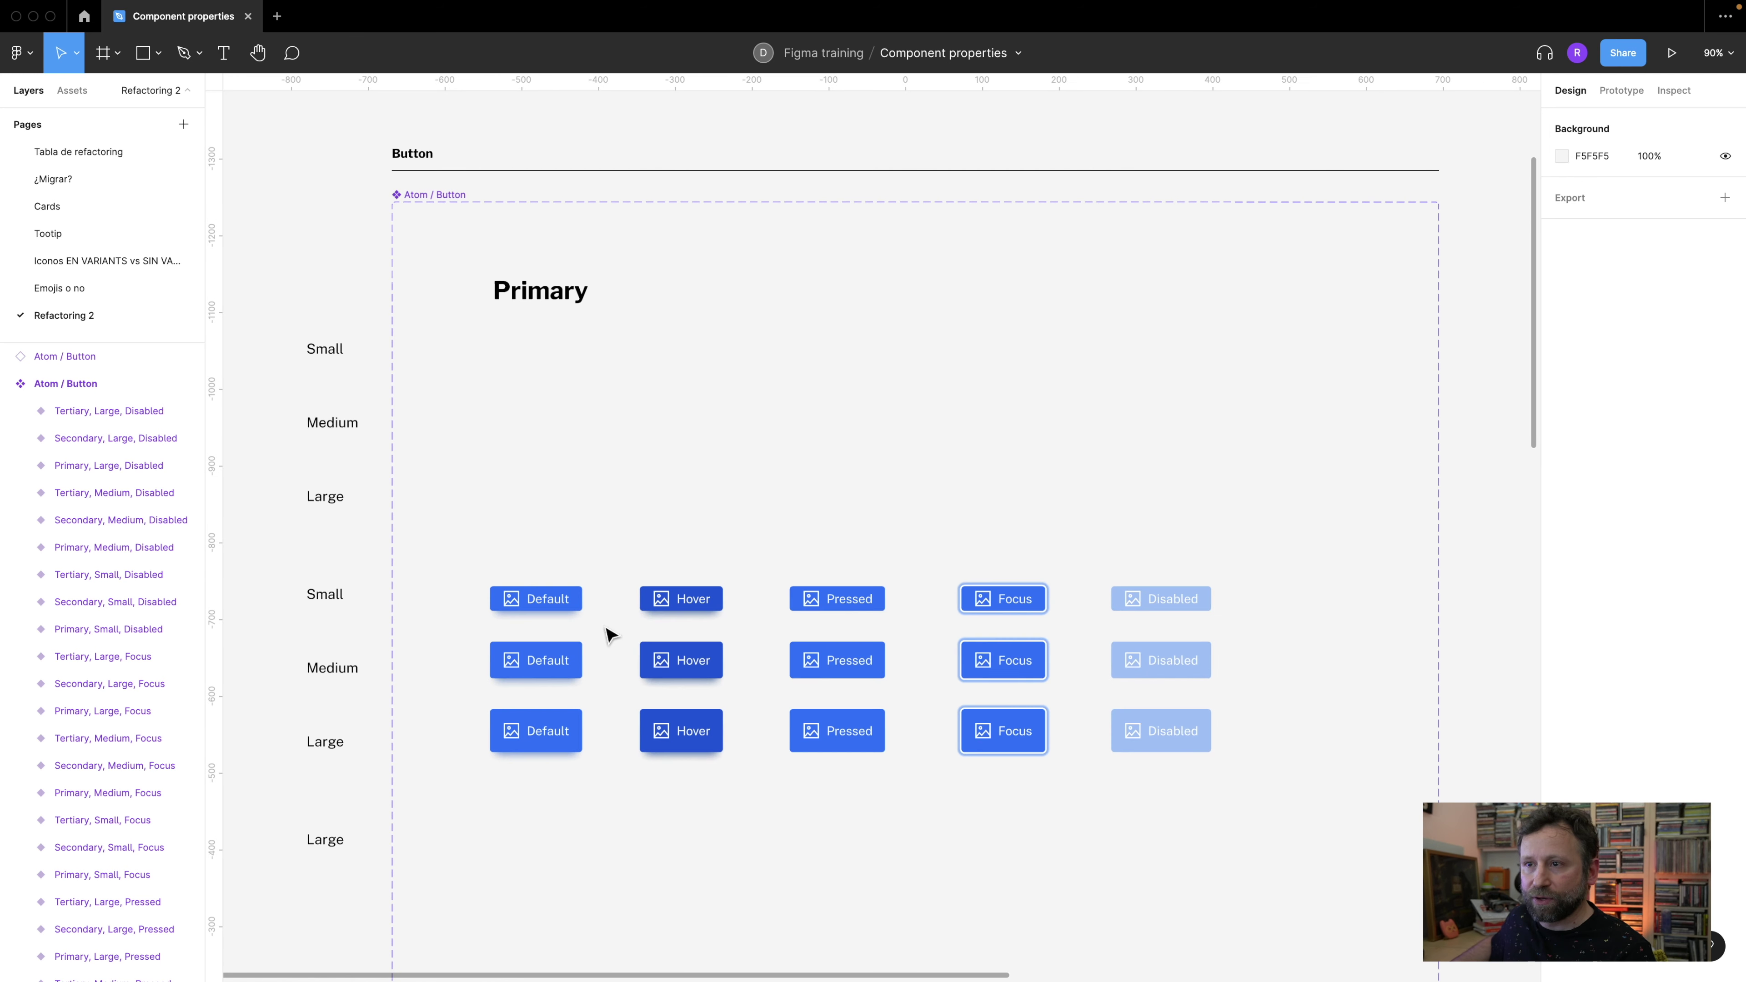
{"action": "double_click", "coordinate": [511, 603]}
{"action": "key", "text": "super+alt+a"}
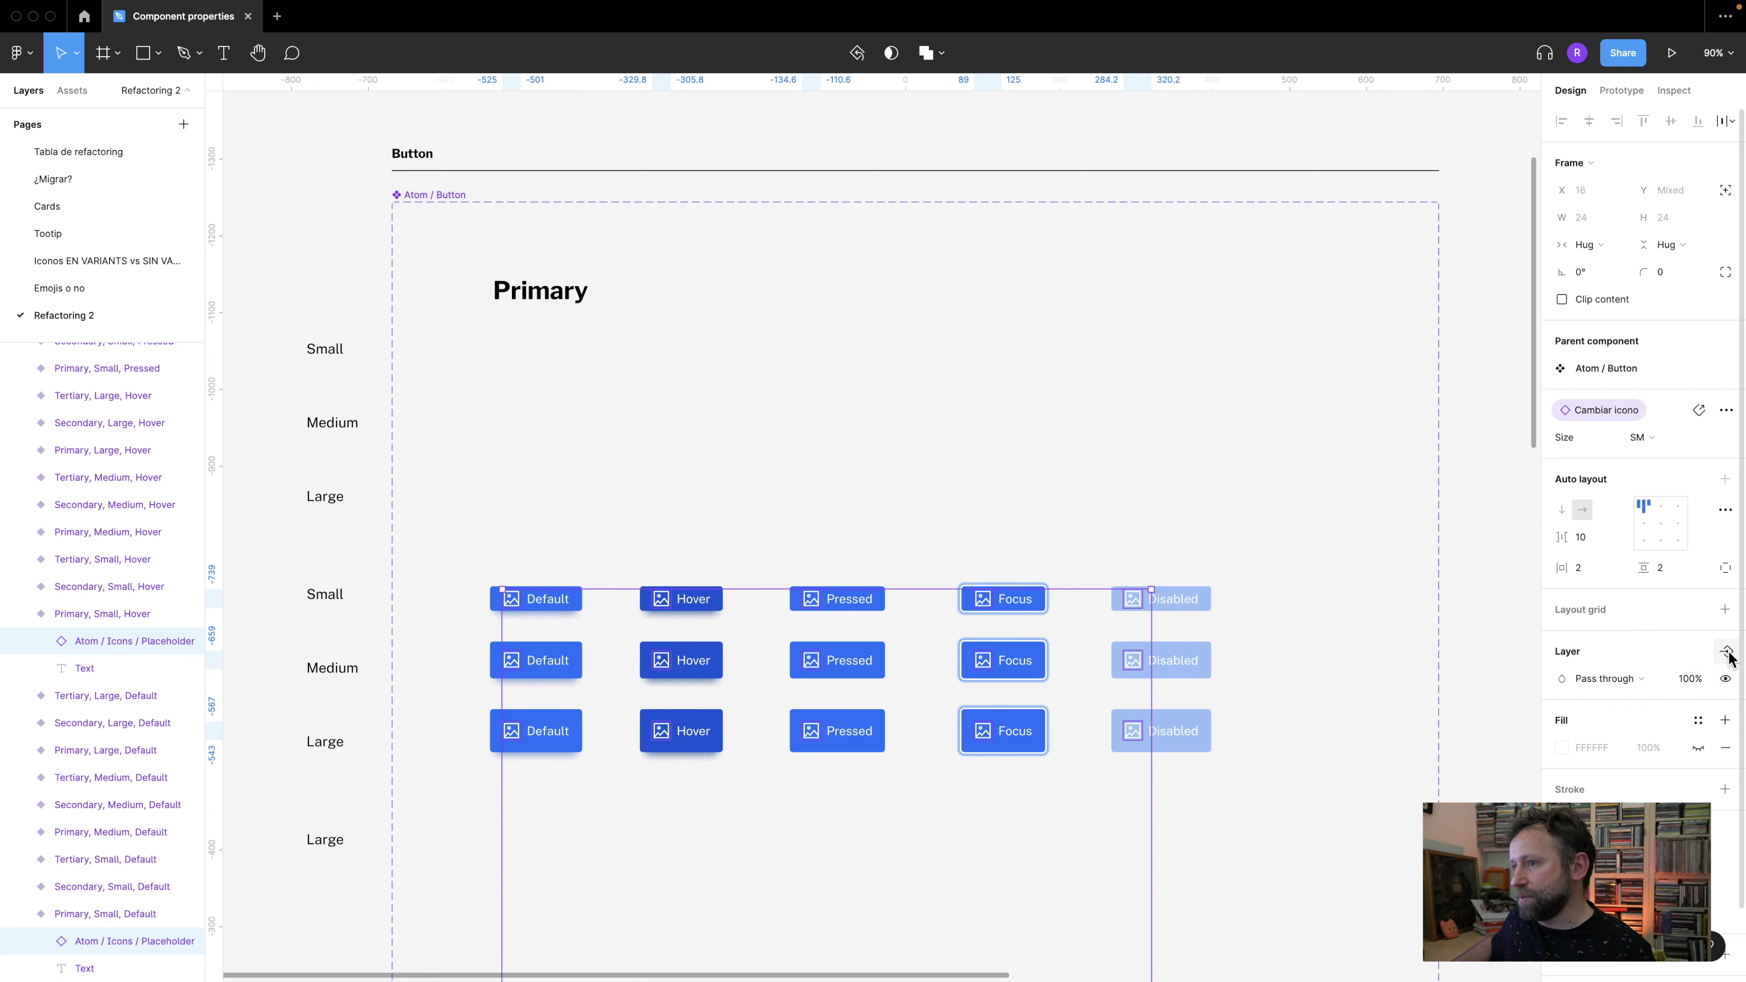
{"action": "left_click", "coordinate": [1726, 652]}
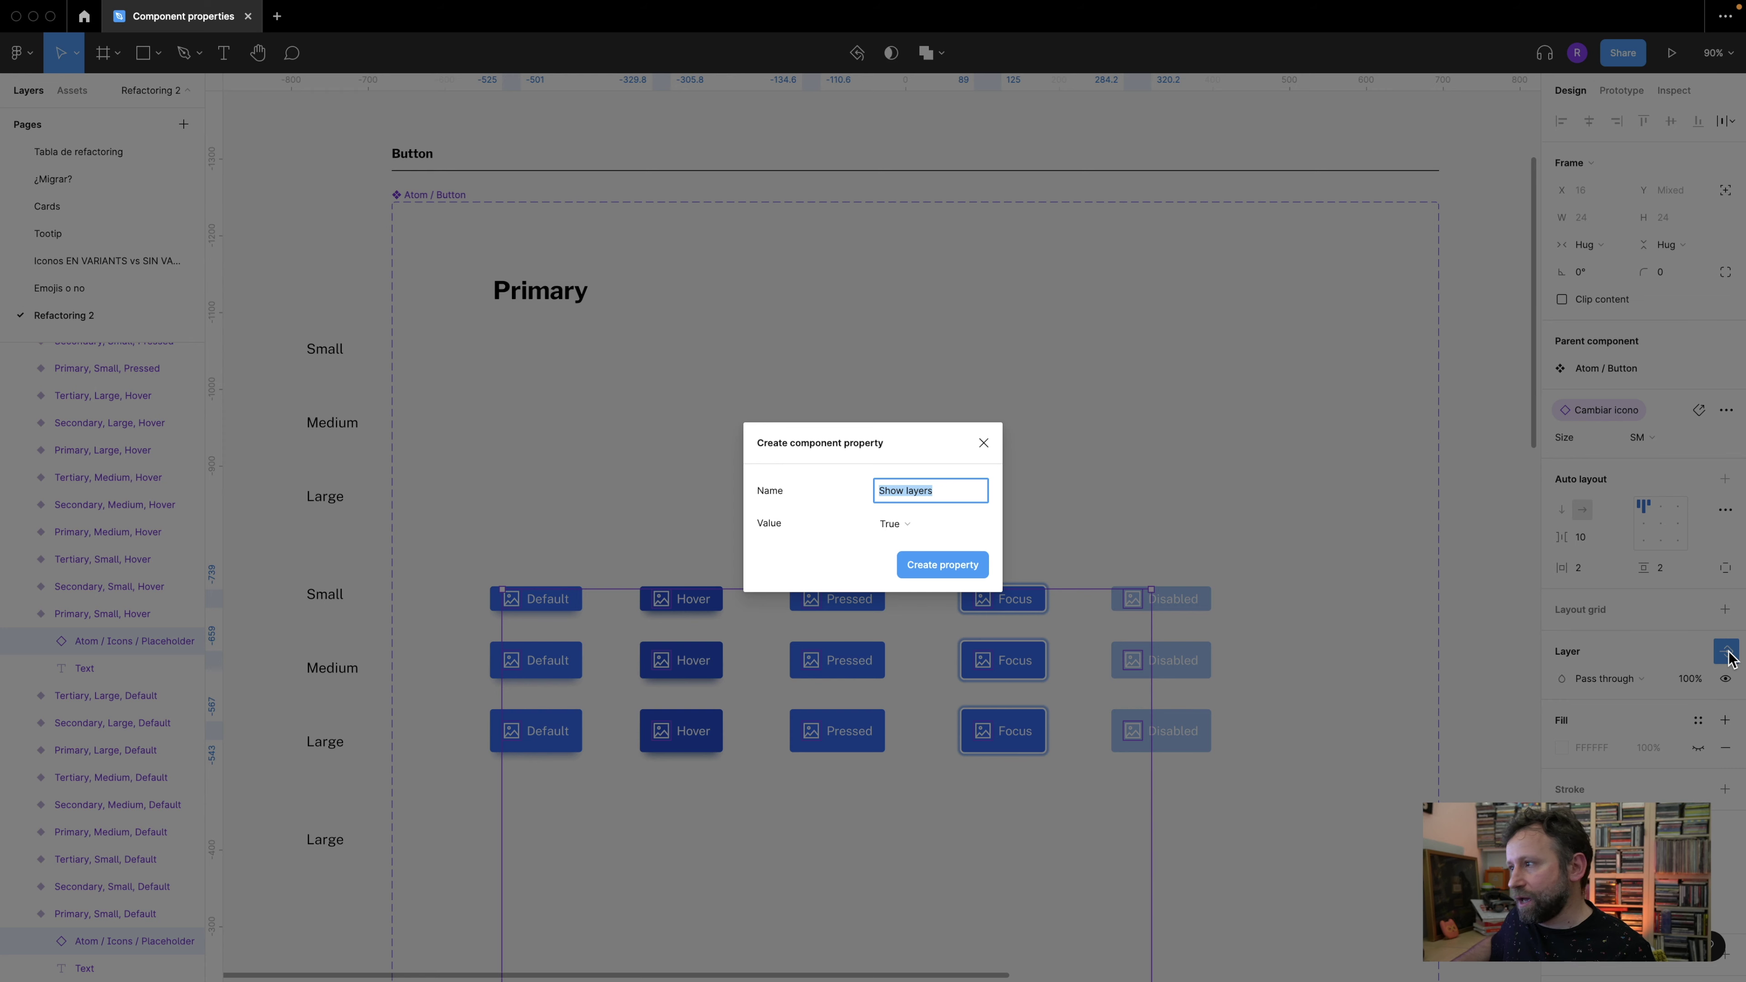
{"action": "type", "text": "Mostra"}
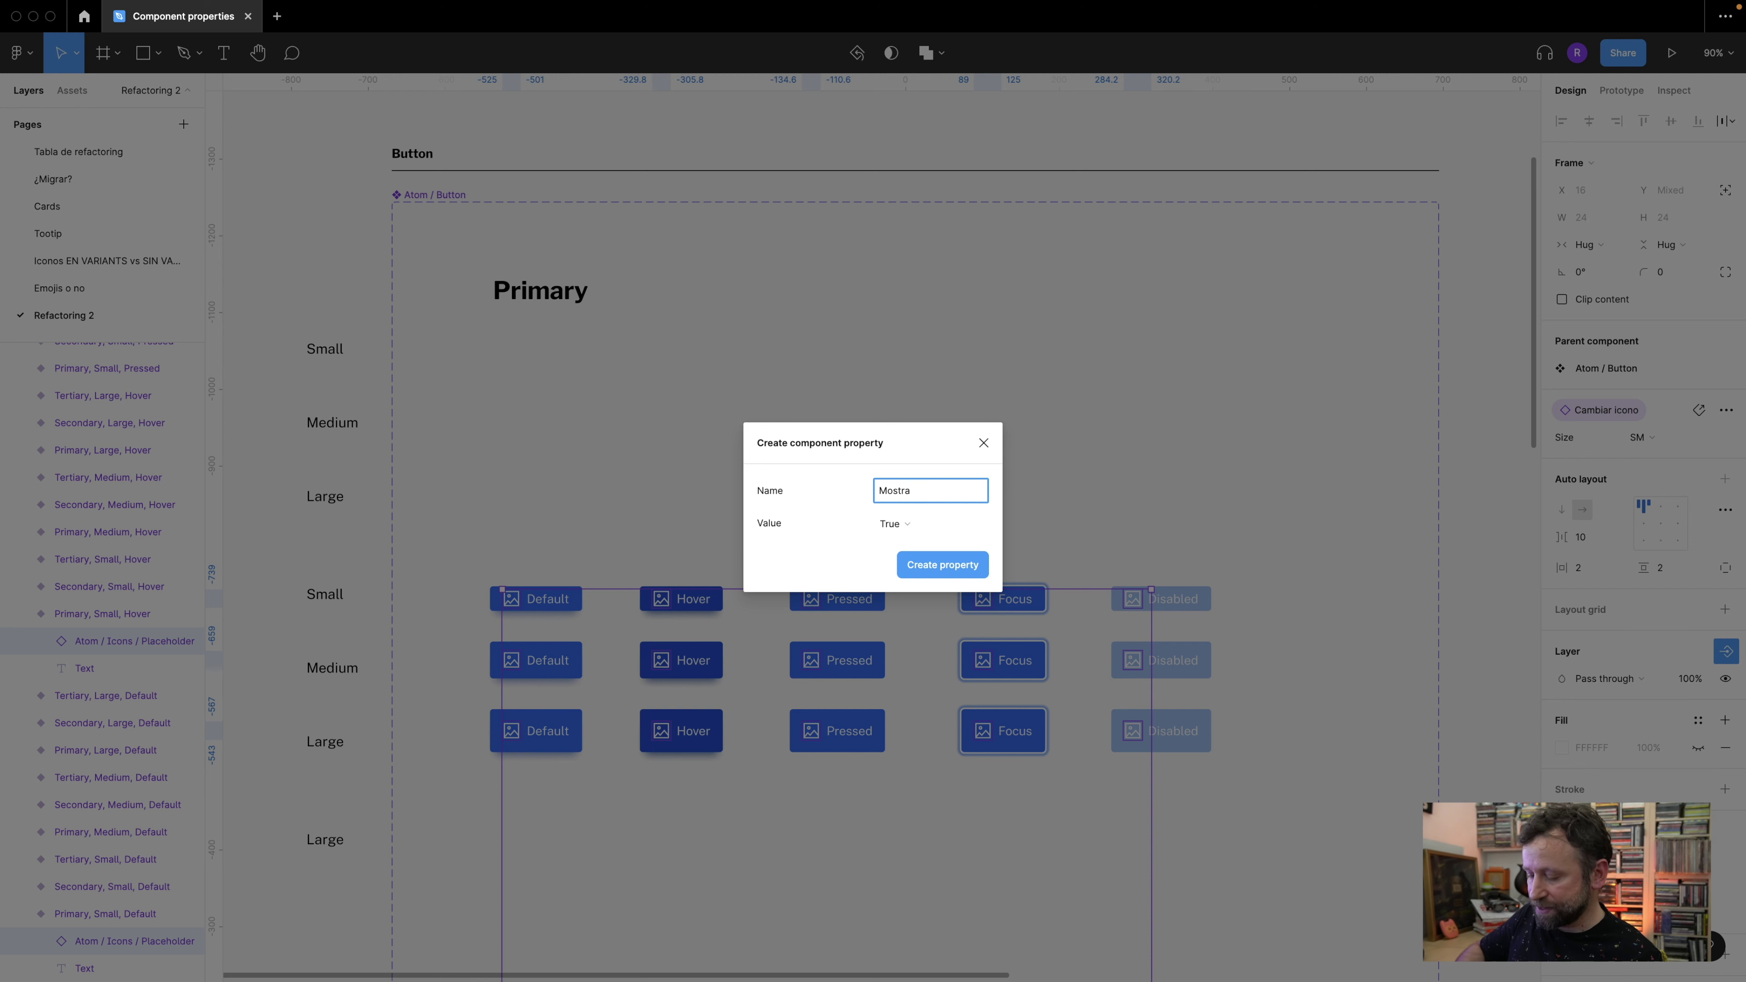
{"action": "type", "text": "r icono"}
{"action": "left_click", "coordinate": [922, 565]}
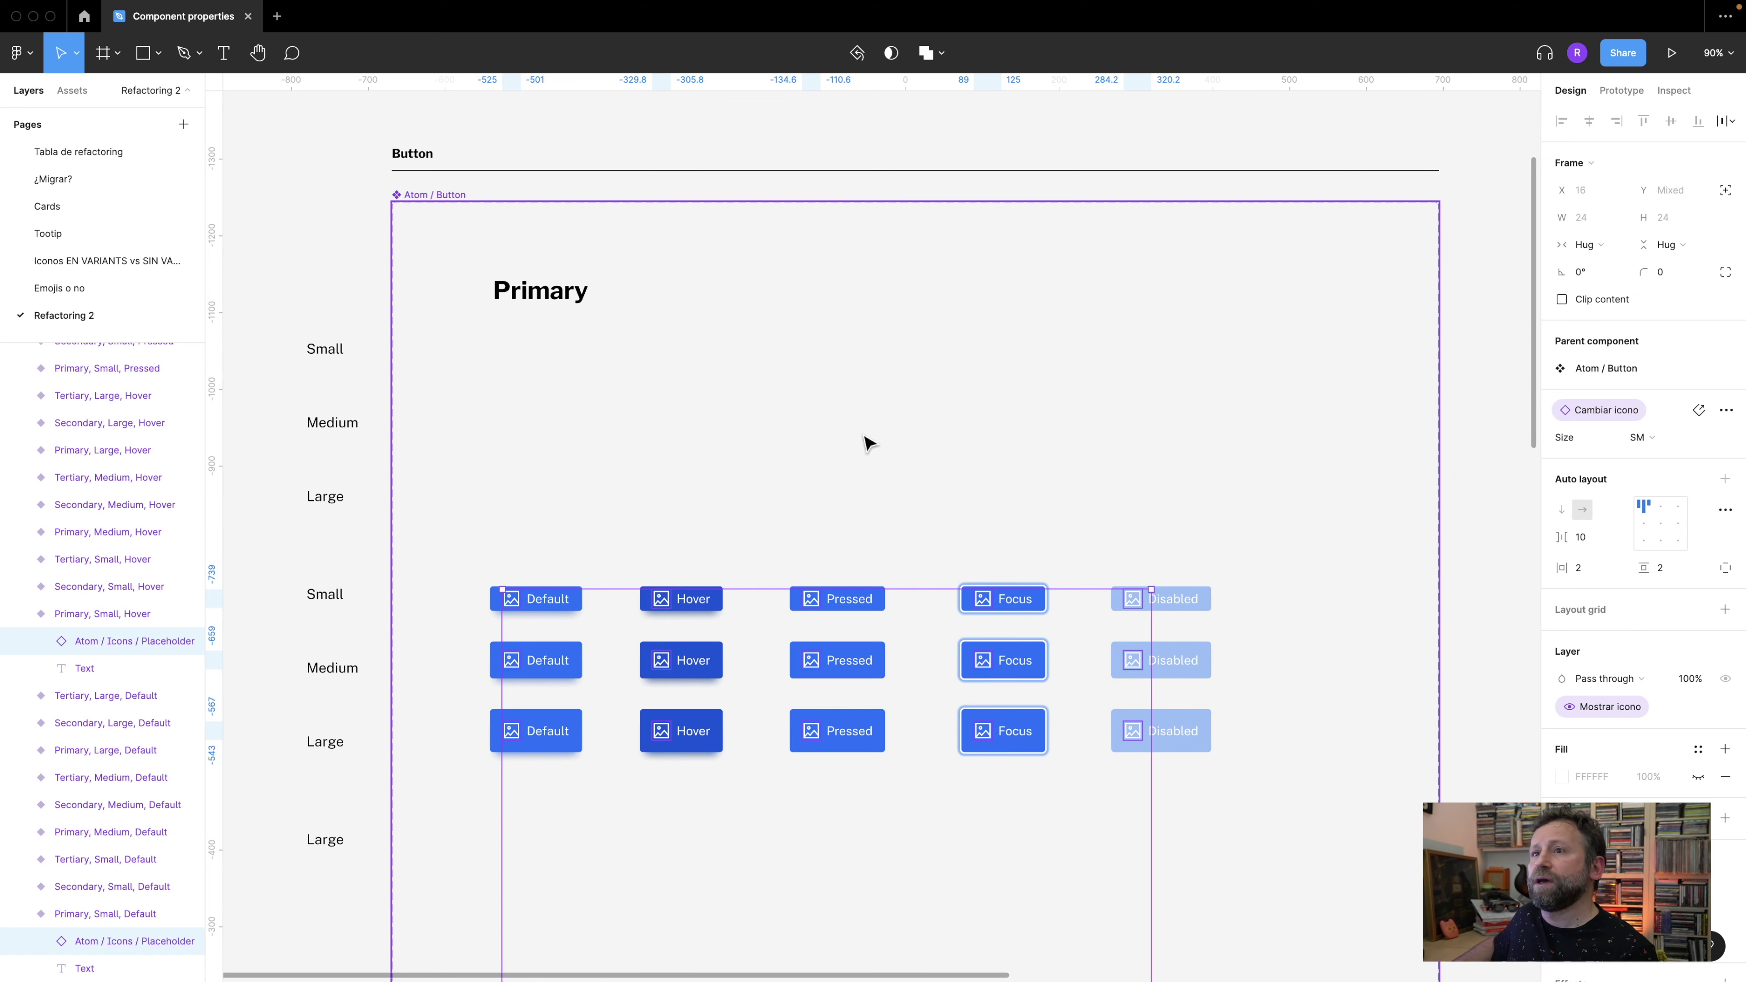
- Test Mostrar icono on the placed button instance by switching the icon off and on again, and open the icon choices
{"action": "scroll", "coordinate": [871, 126], "scroll_direction": "up", "scroll_amount": 7}
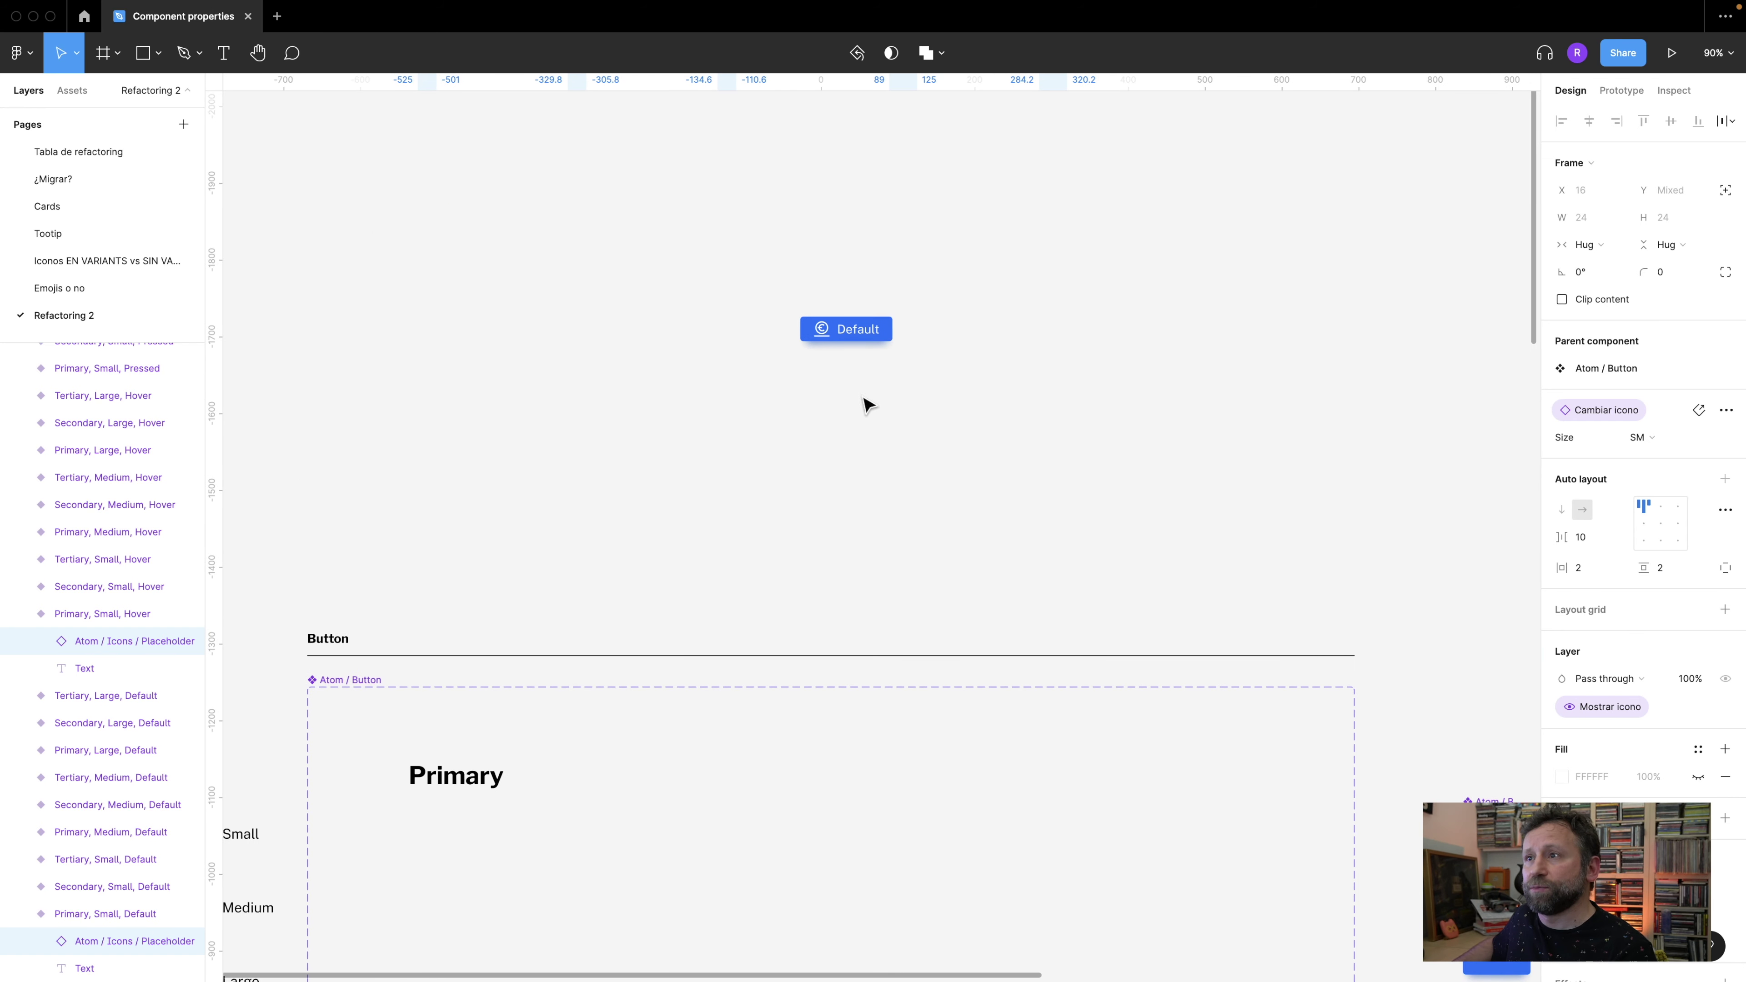
{"action": "left_click", "coordinate": [859, 333]}
{"action": "scroll", "coordinate": [861, 335], "scroll_direction": "up", "scroll_amount": 10}
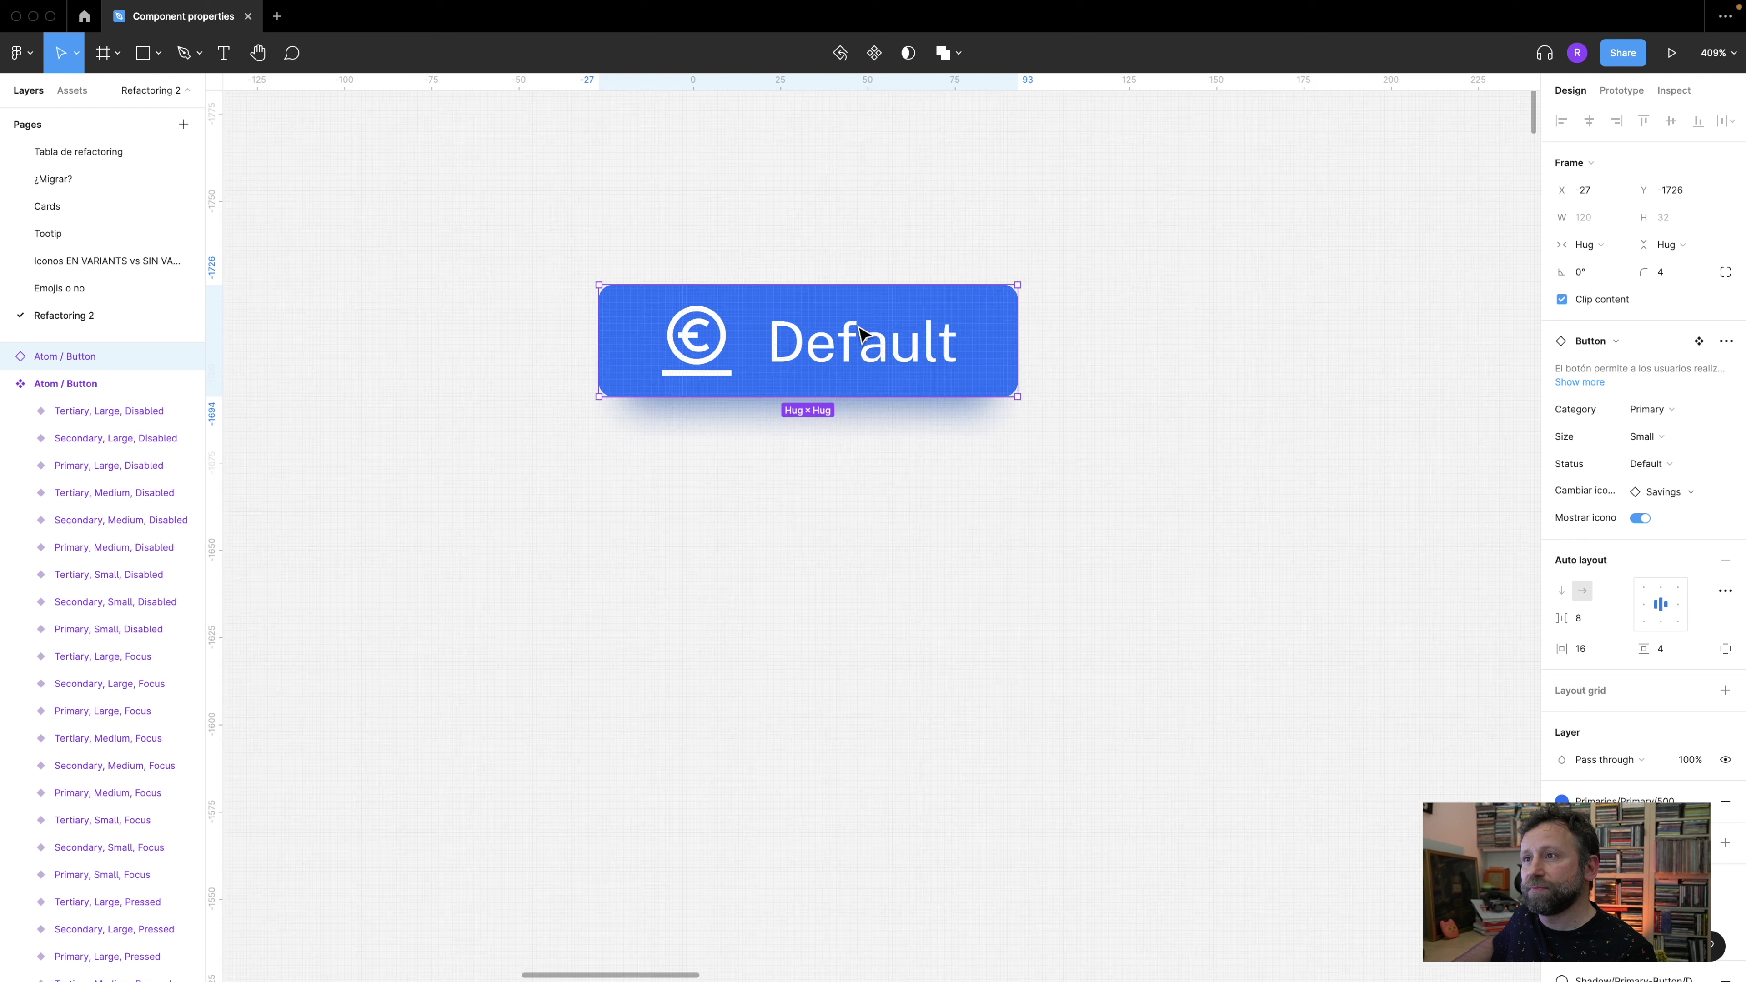
{"action": "left_click", "coordinate": [1640, 518]}
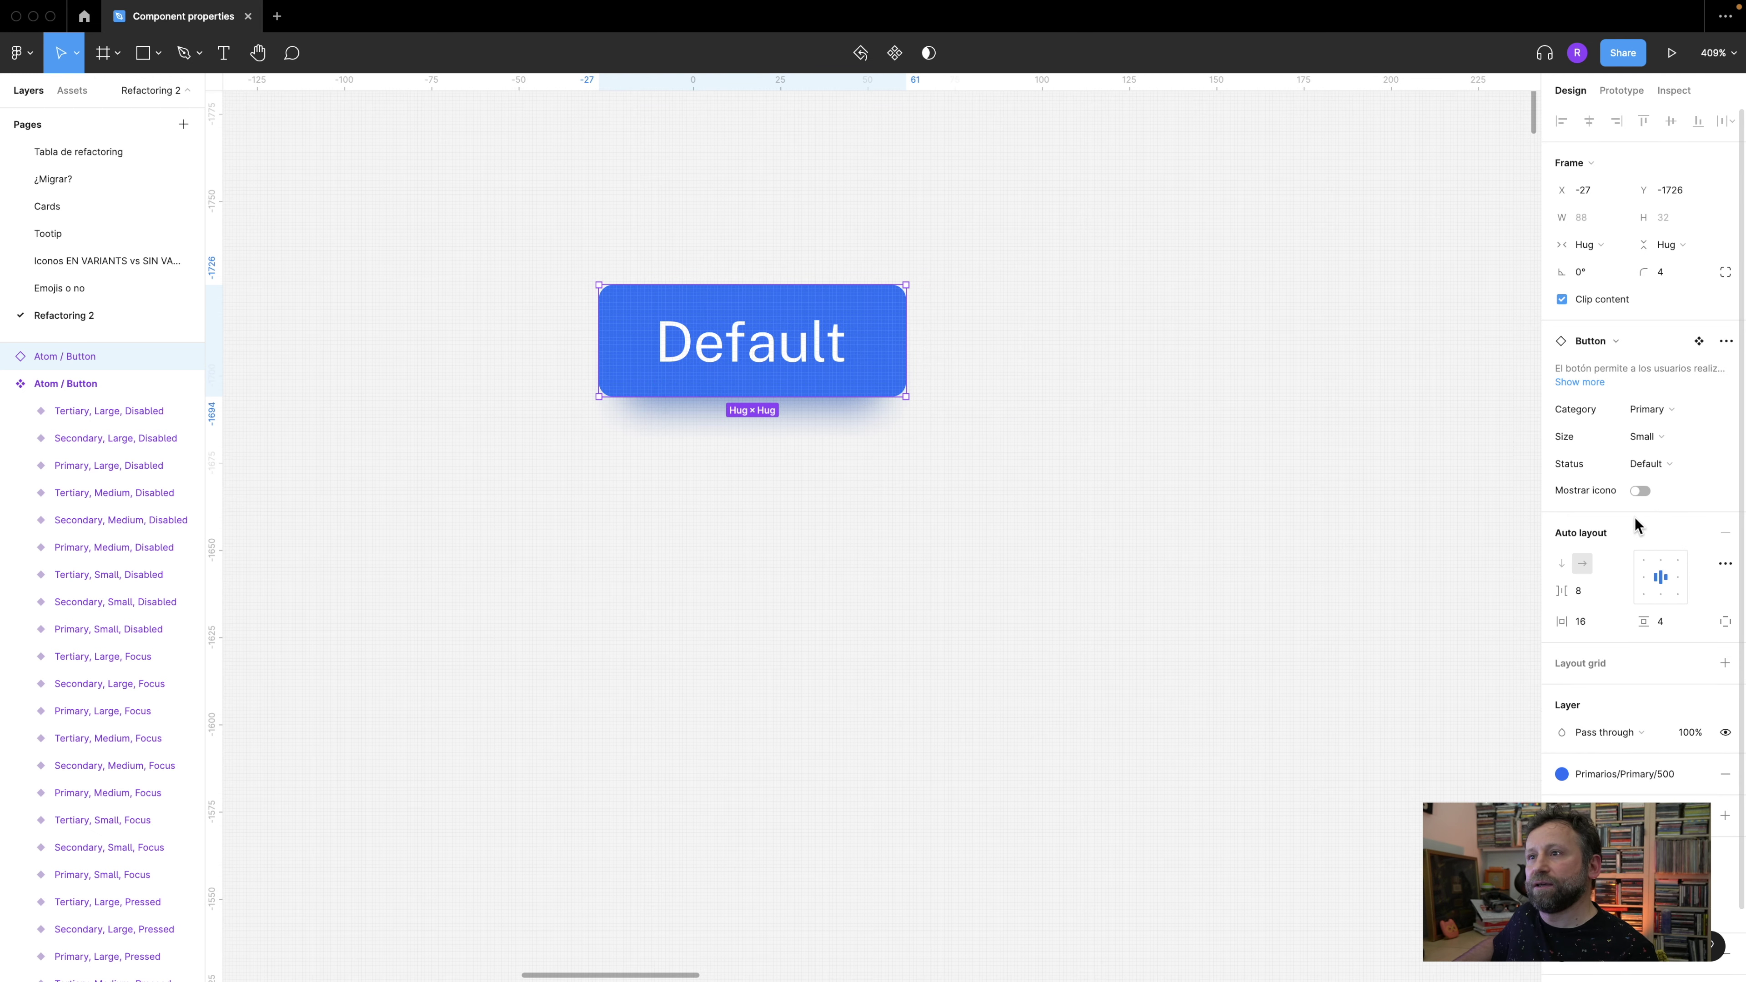
{"action": "left_click", "coordinate": [1640, 491]}
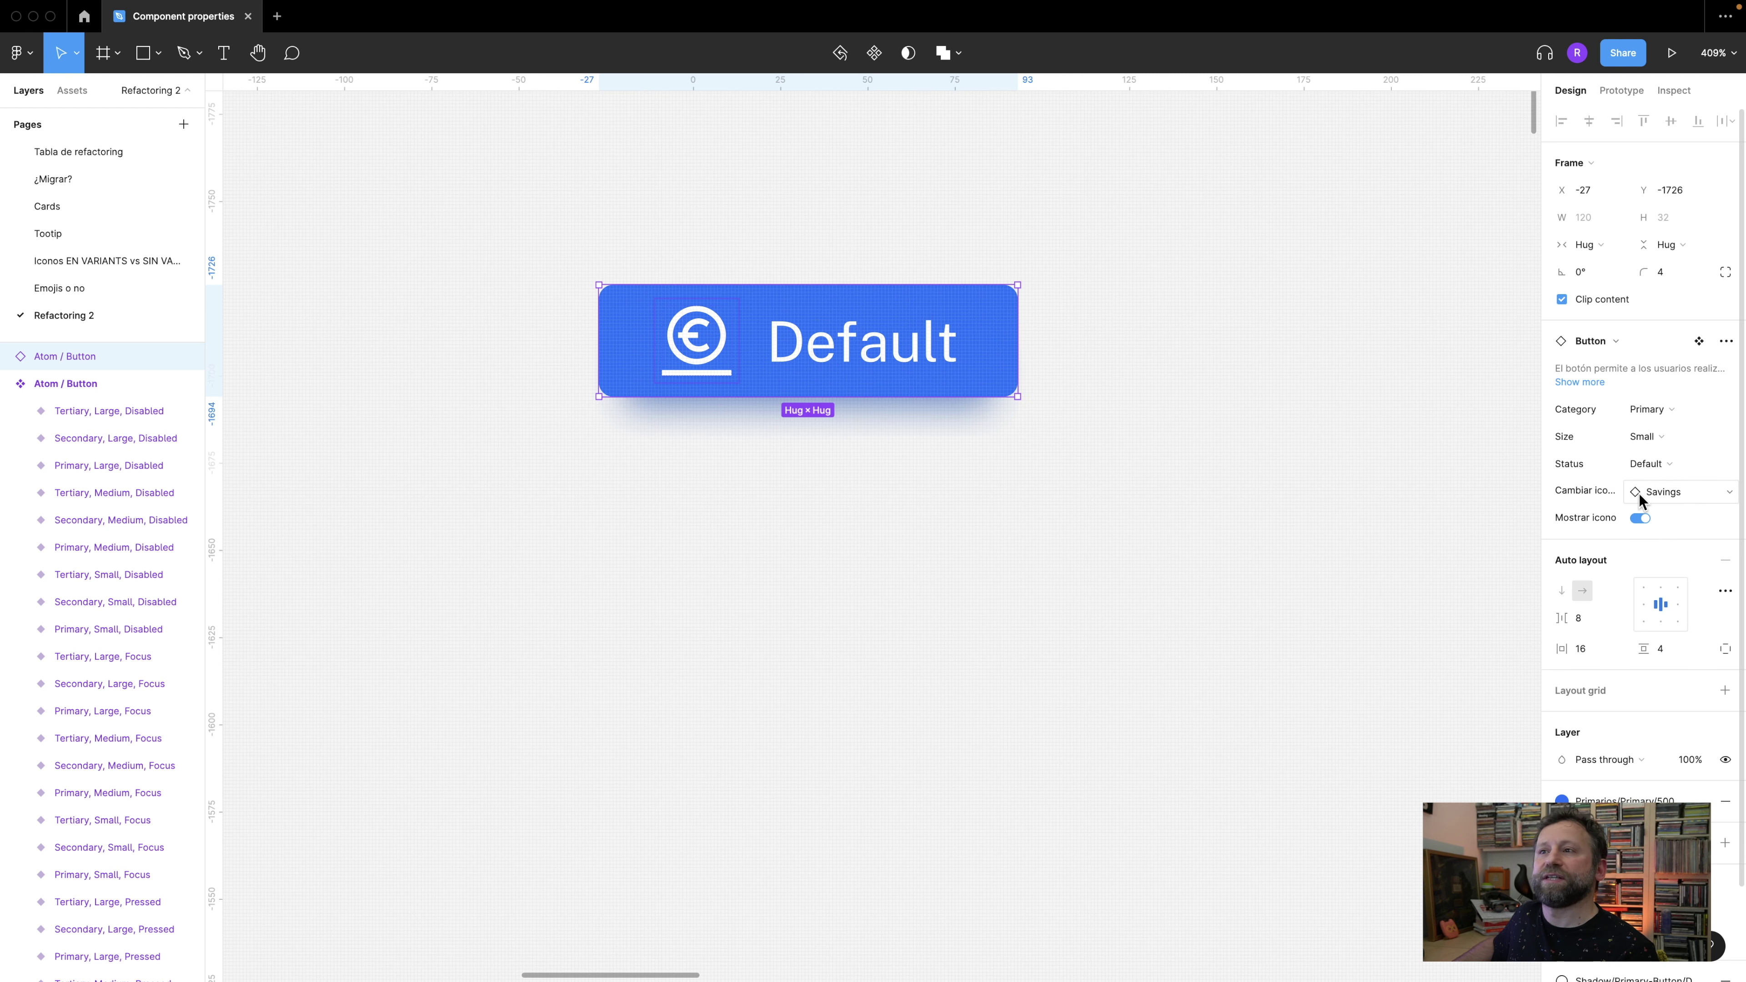
{"action": "left_click", "coordinate": [1643, 494]}
{"action": "scroll", "coordinate": [1033, 573], "scroll_direction": "down", "scroll_amount": 2}
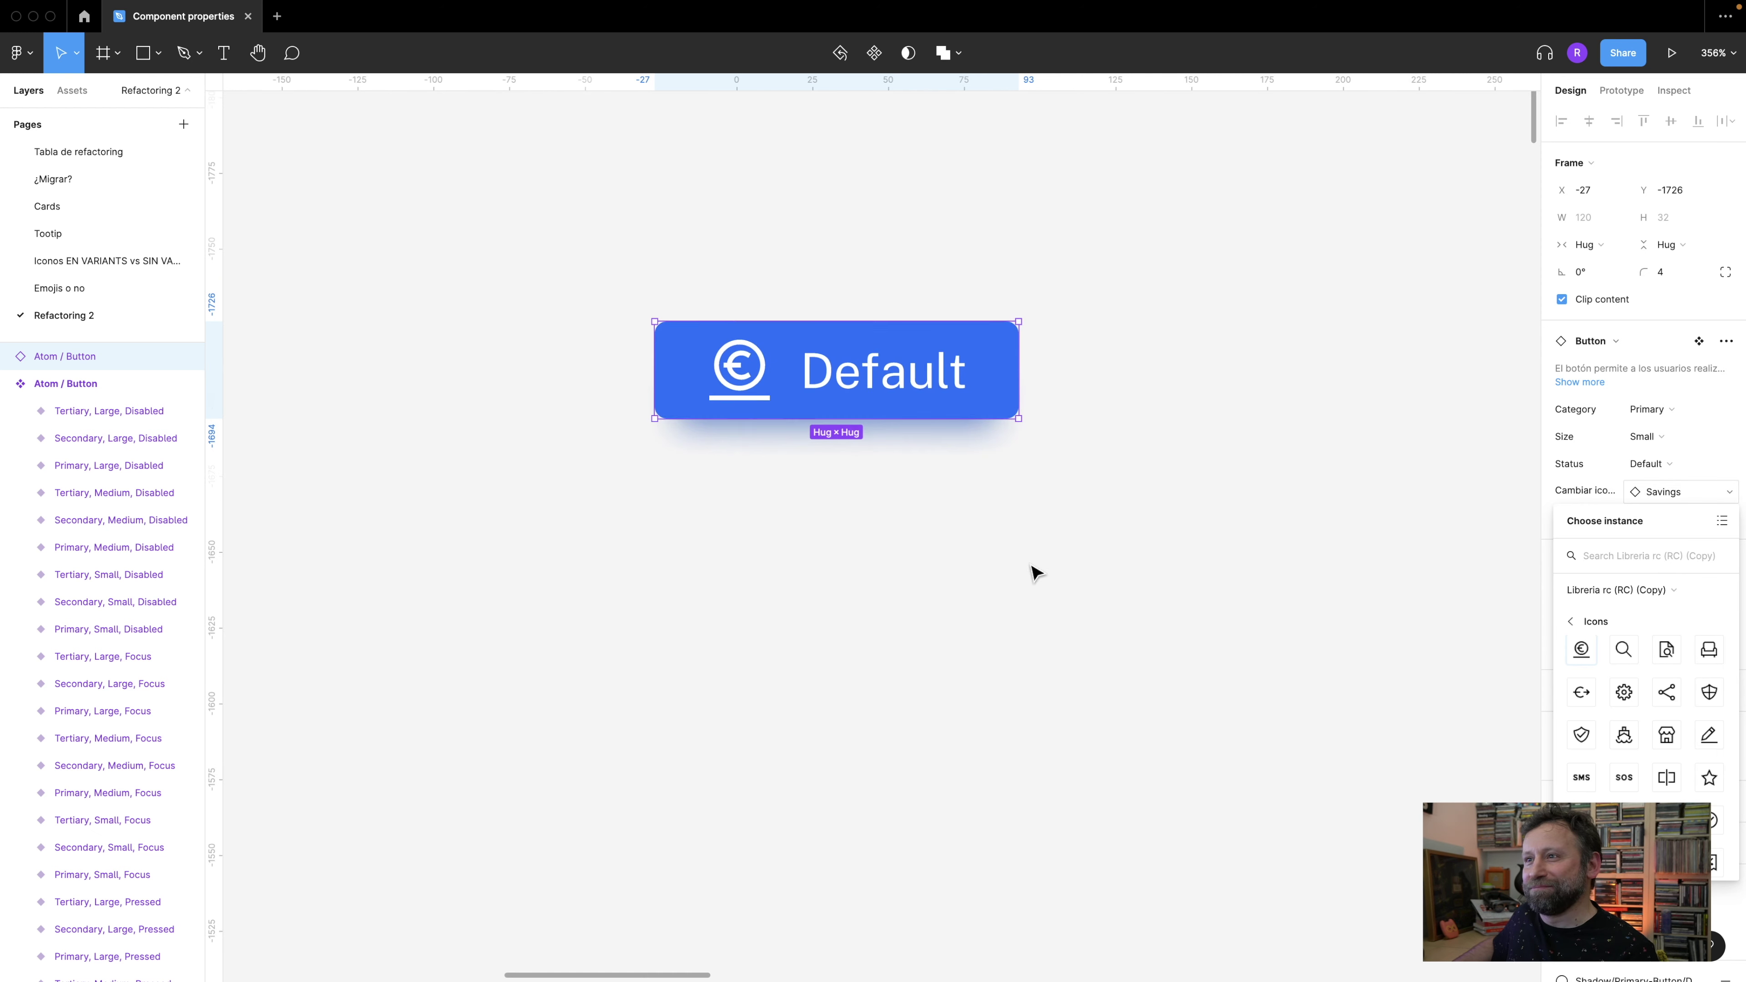
{"action": "scroll", "coordinate": [1032, 572], "scroll_direction": "down", "scroll_amount": 6}
{"action": "key", "text": "Escape"}
- Compare the icon-text variants in the Atom / Button set with the text-only and icon-only variants moved outside it
{"action": "scroll", "coordinate": [1144, 636], "scroll_direction": "down", "scroll_amount": 4}
{"action": "scroll", "coordinate": [729, 308], "scroll_direction": "down", "scroll_amount": 2}
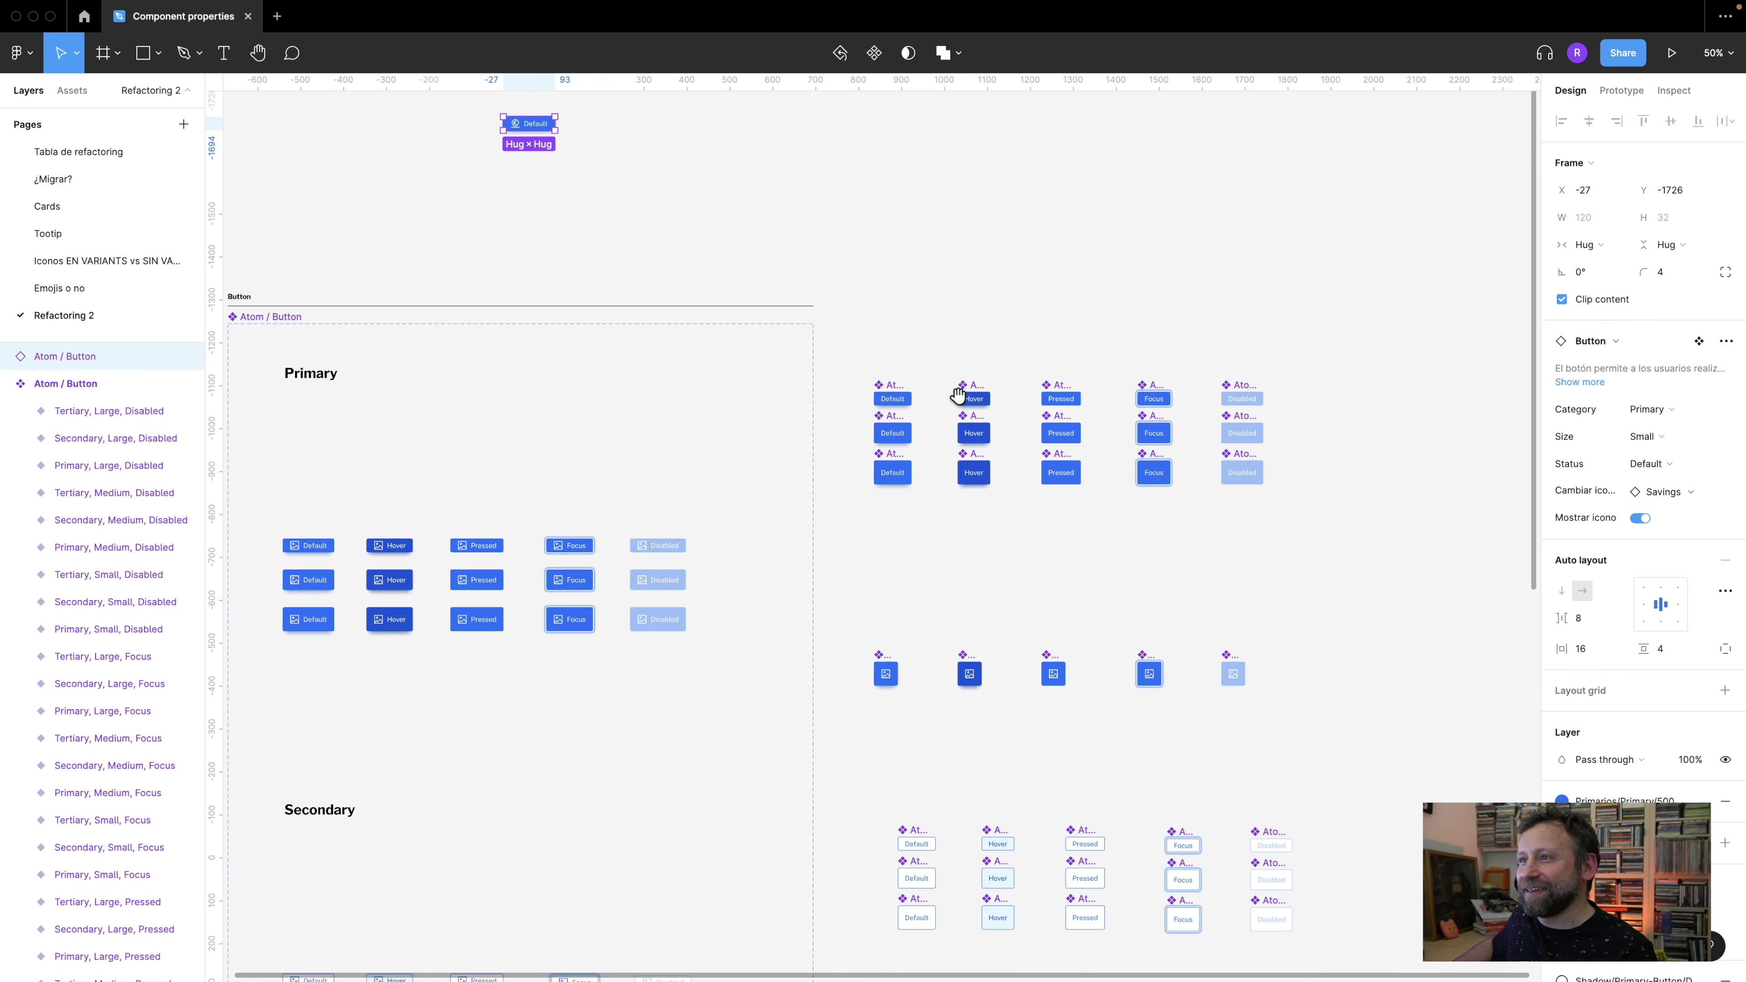
{"action": "left_click_drag", "start_coordinate": [1002, 581], "coordinate": [1179, 538]}
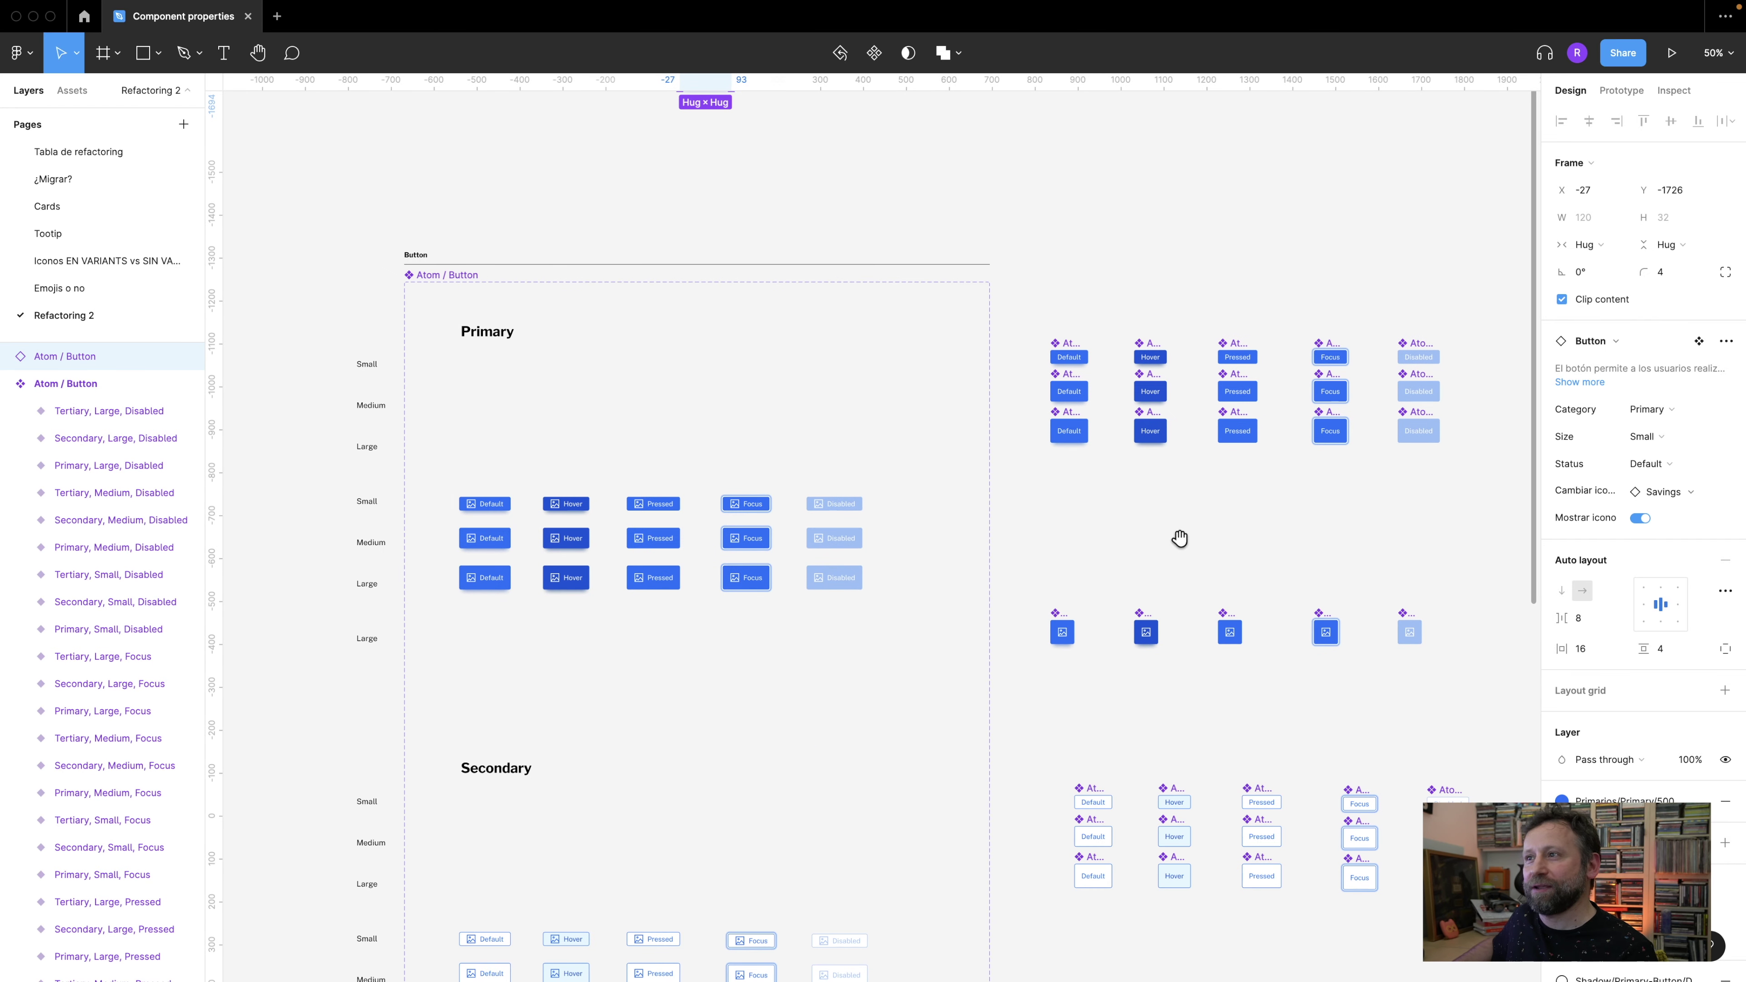
{"action": "scroll", "coordinate": [869, 441], "scroll_direction": "up", "scroll_amount": 2}
{"action": "scroll", "coordinate": [868, 441], "scroll_direction": "left", "scroll_amount": 3}
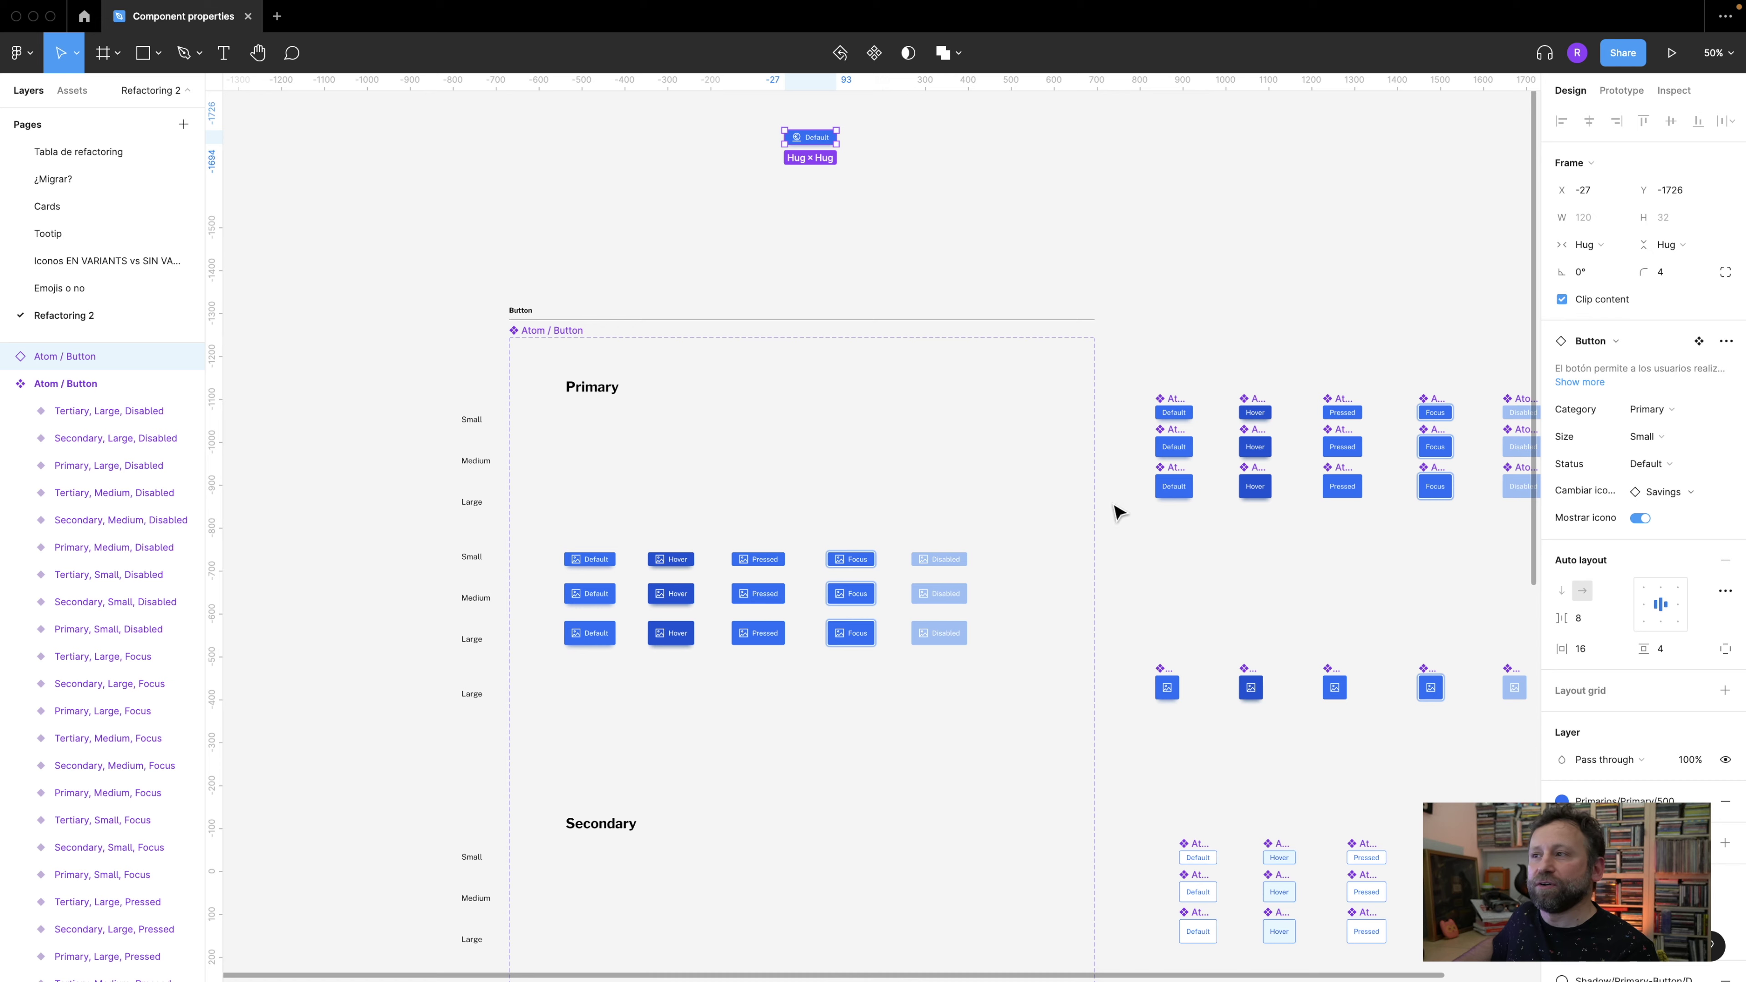
{"action": "scroll", "coordinate": [1122, 694], "scroll_direction": "right", "scroll_amount": 5}
{"action": "scroll", "coordinate": [927, 662], "scroll_direction": "up", "scroll_amount": 3}
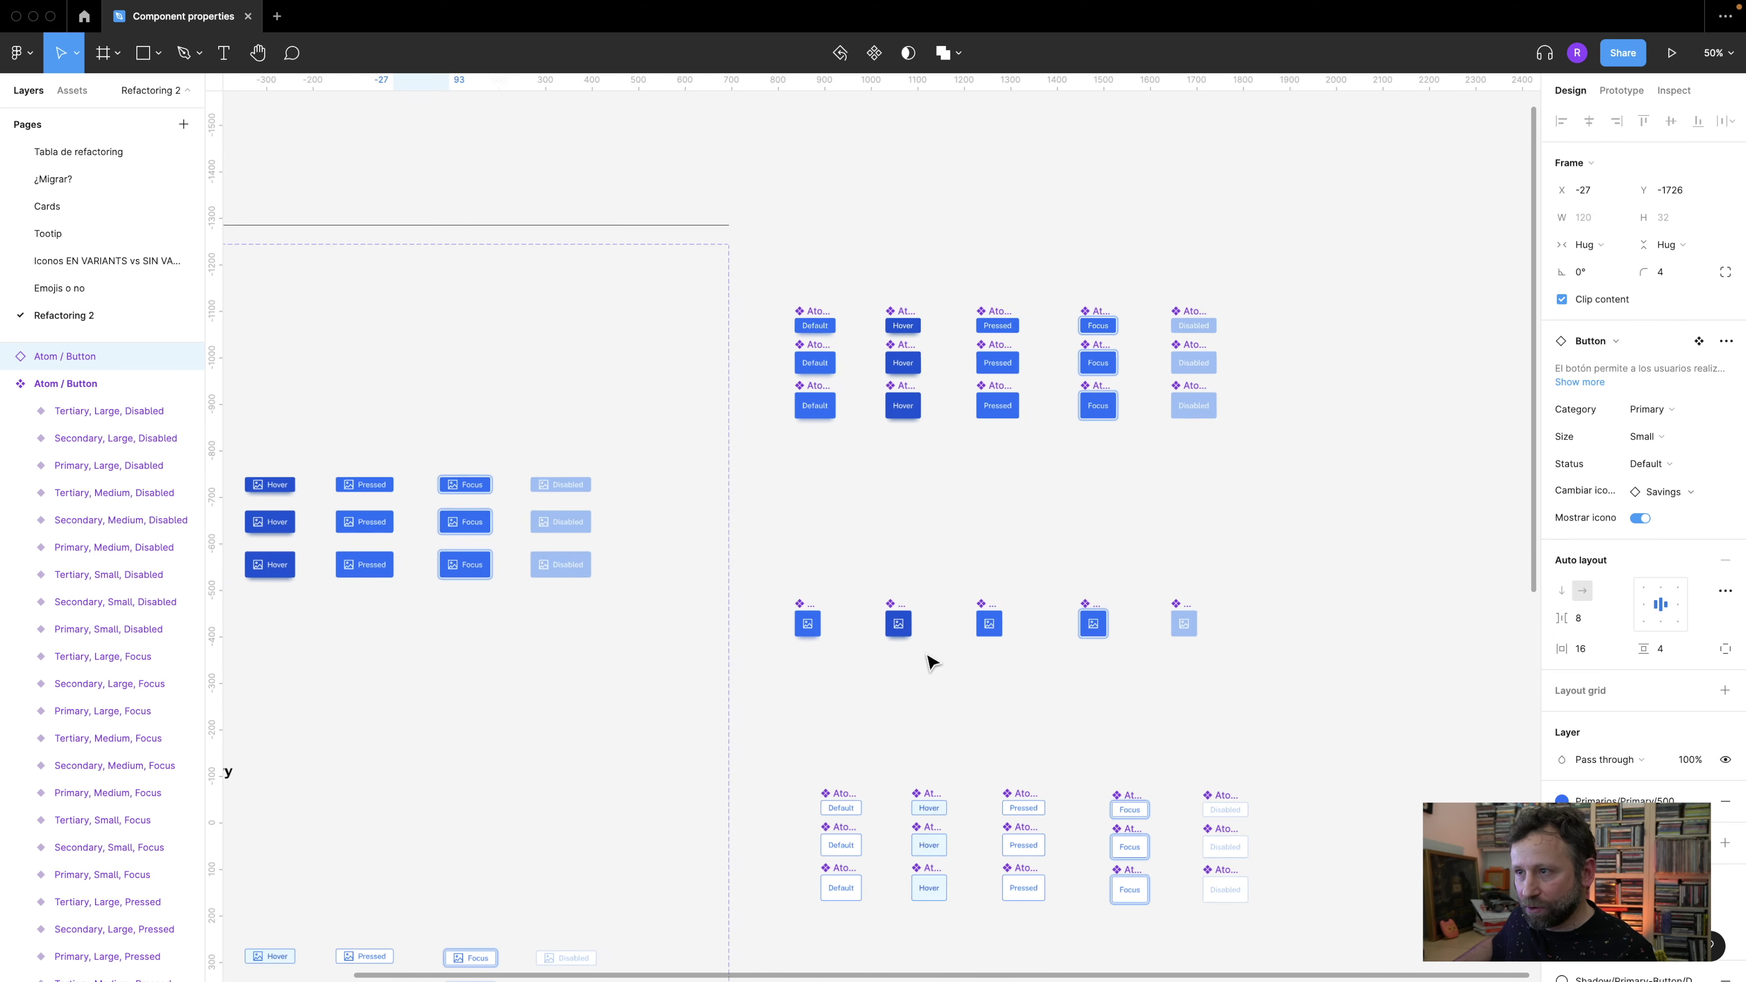
{"action": "scroll", "coordinate": [926, 662], "scroll_direction": "up", "scroll_amount": 2}
{"action": "scroll", "coordinate": [927, 663], "scroll_direction": "down", "scroll_amount": 5}
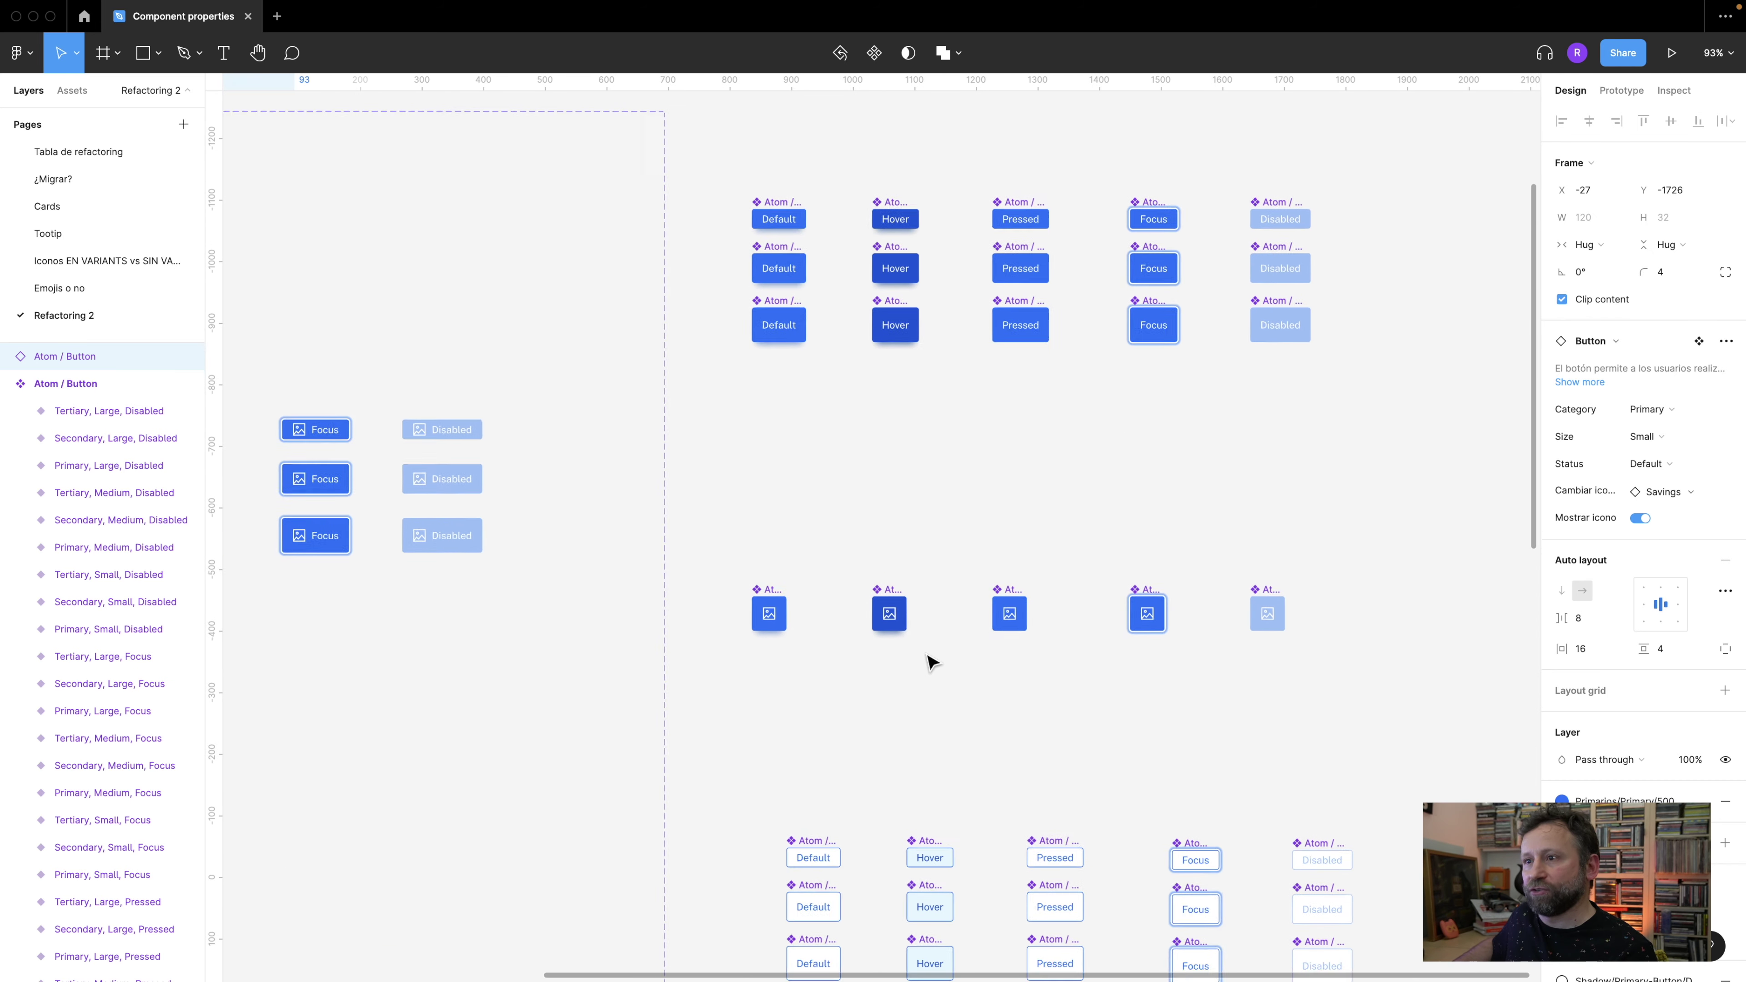
{"action": "scroll", "coordinate": [717, 608], "scroll_direction": "left", "scroll_amount": 1}
{"action": "scroll", "coordinate": [904, 628], "scroll_direction": "up", "scroll_amount": 4}
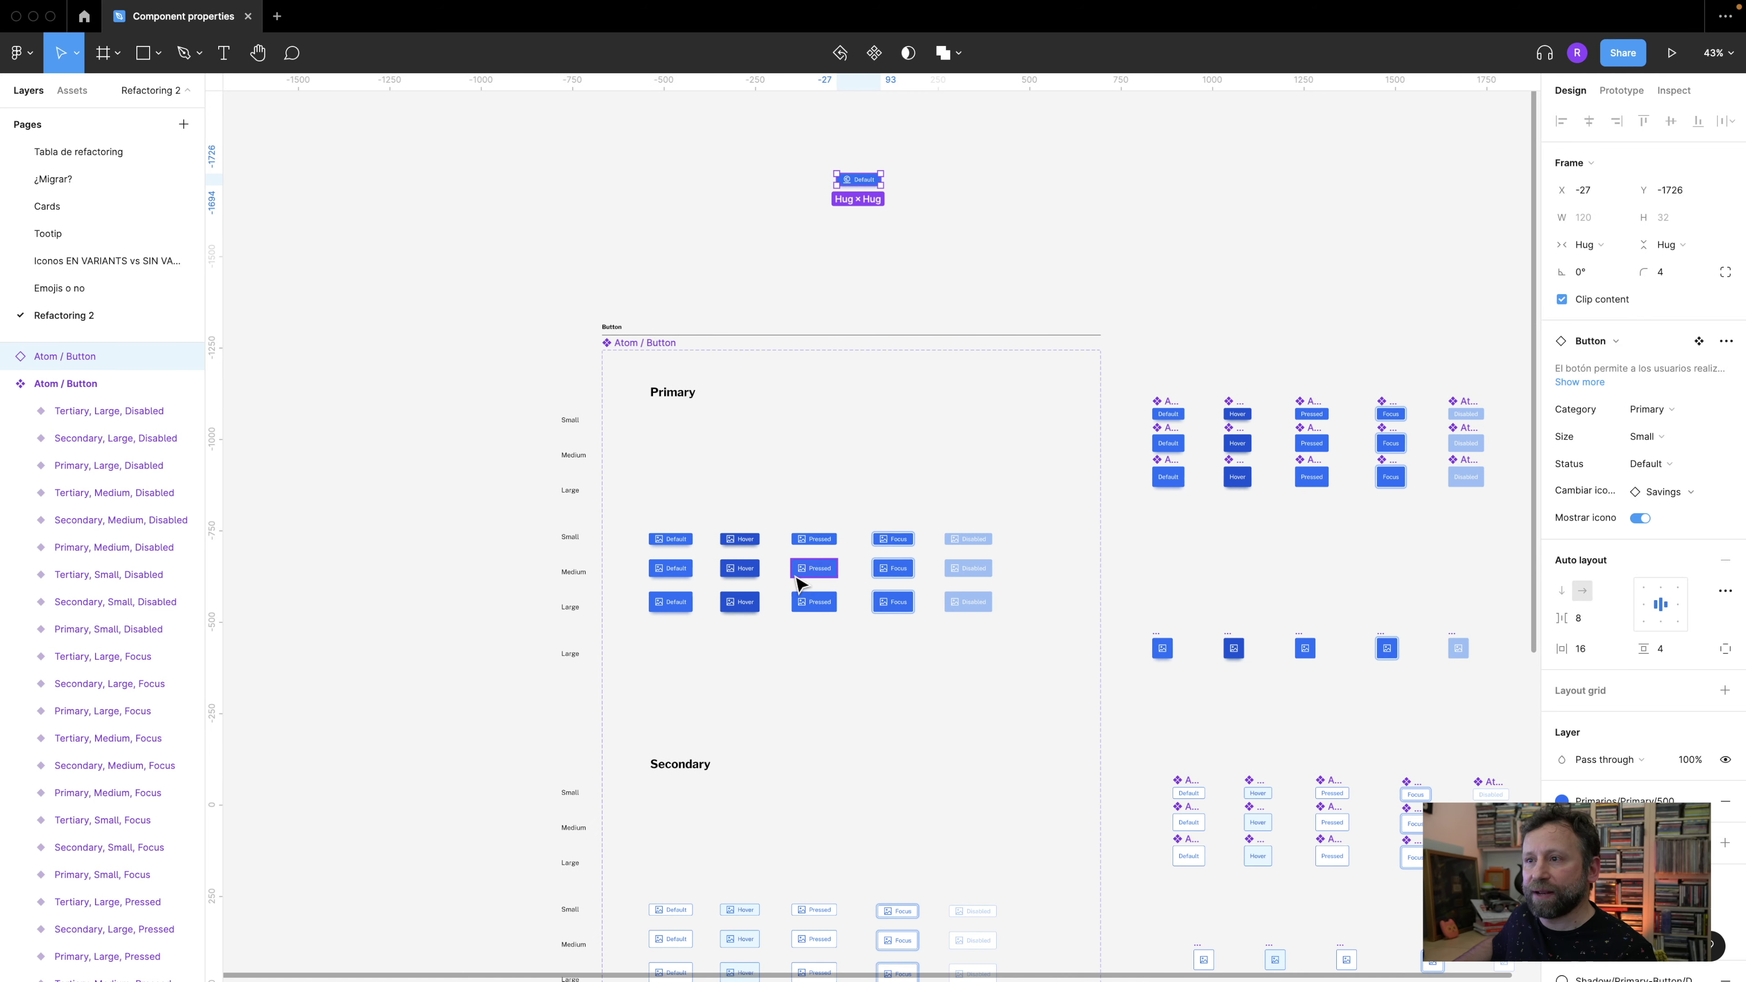
- Create a boolean visibility property named "Mostrar label", with value True, for the text layers in all Atom / Button variants
{"action": "scroll", "coordinate": [797, 583], "scroll_direction": "up", "scroll_amount": 2}
{"action": "double_click", "coordinate": [564, 508]}
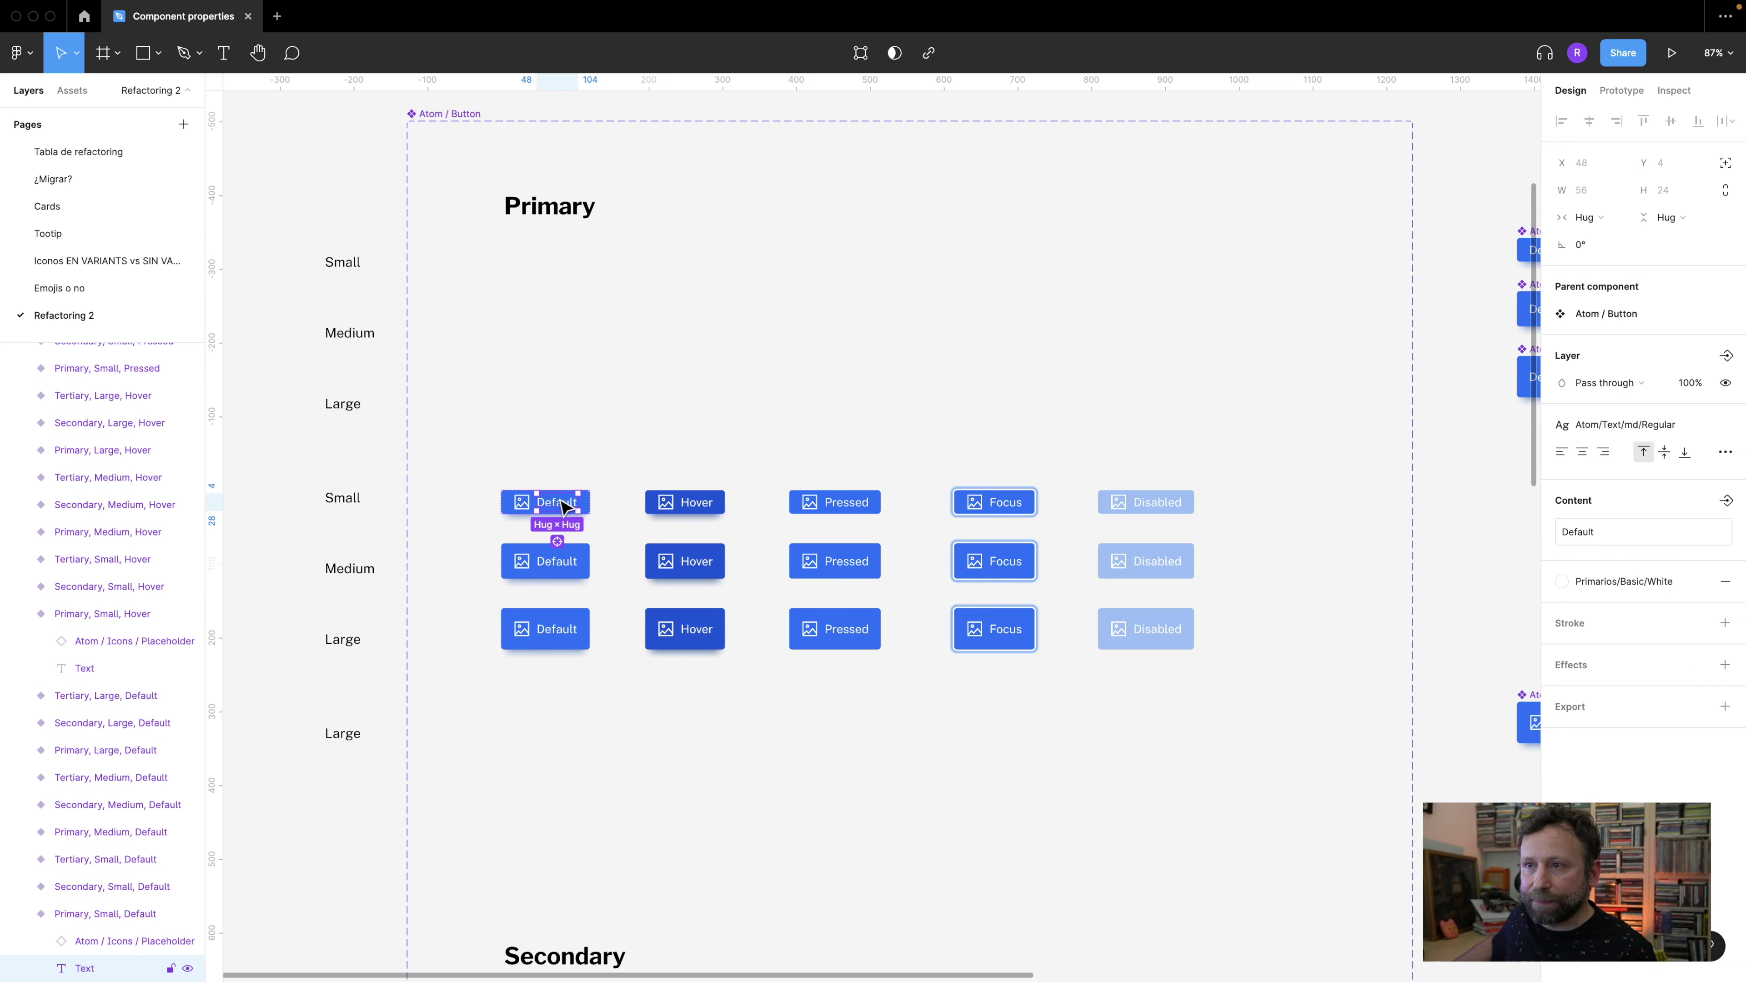
{"action": "key", "text": "super+alt+a"}
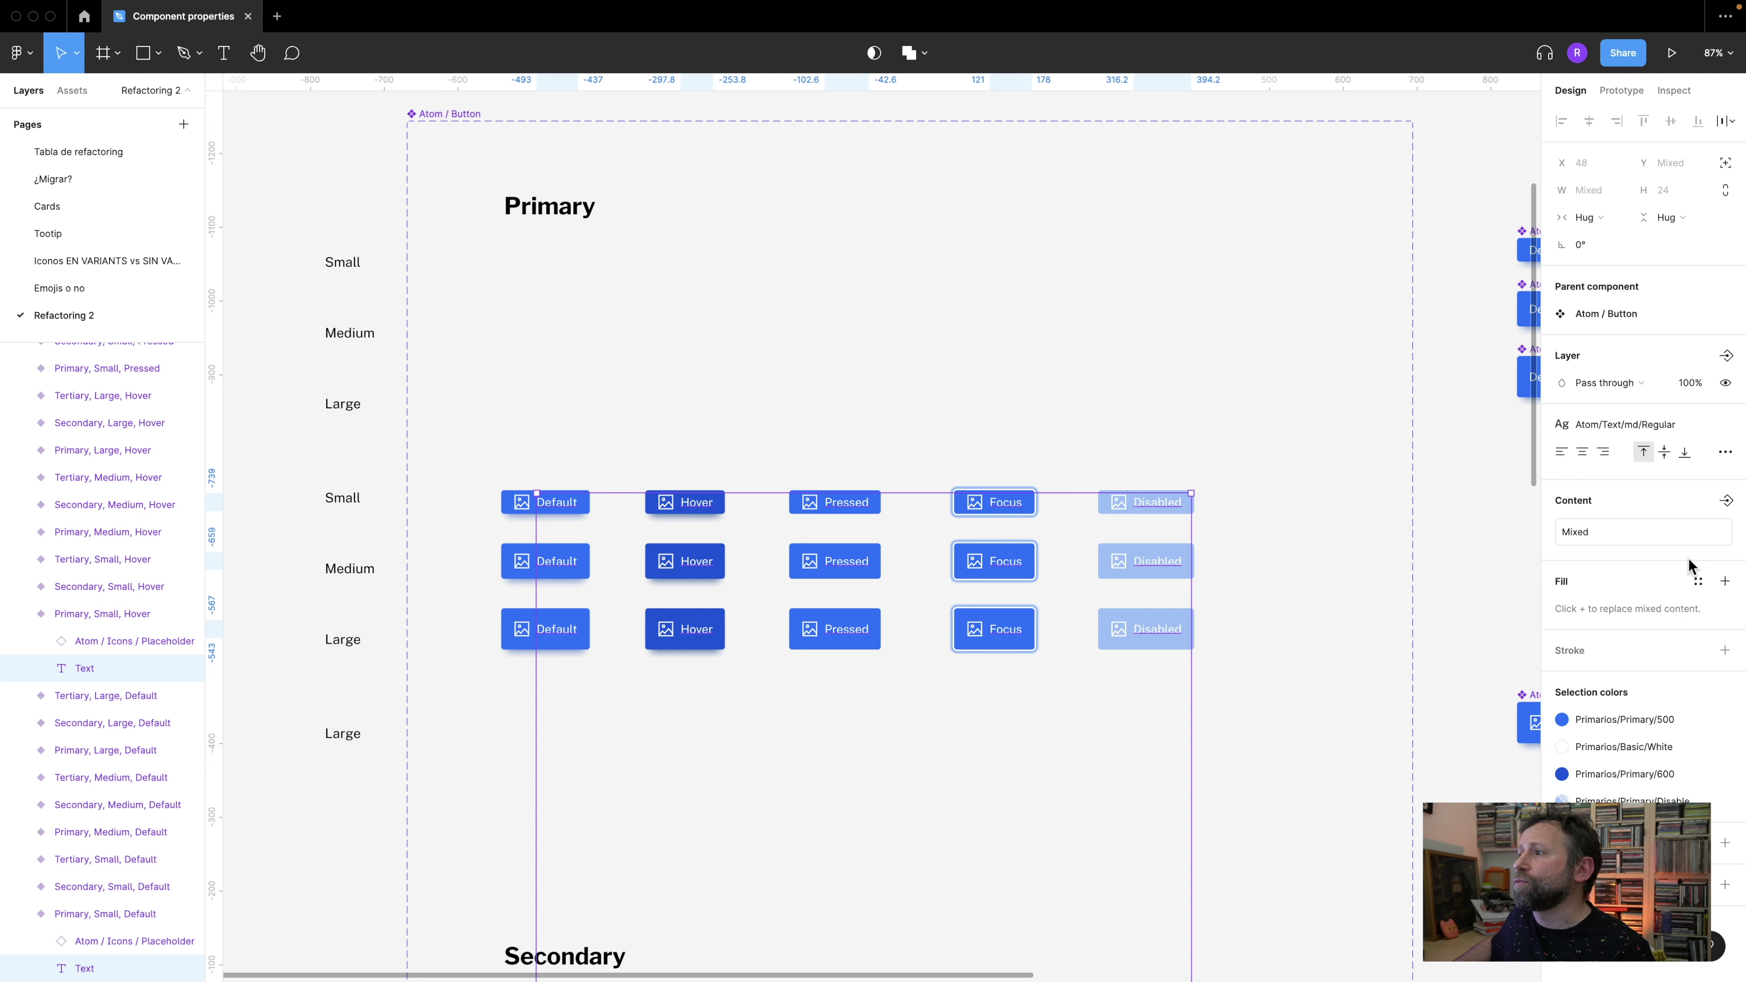
{"action": "left_click", "coordinate": [1726, 357]}
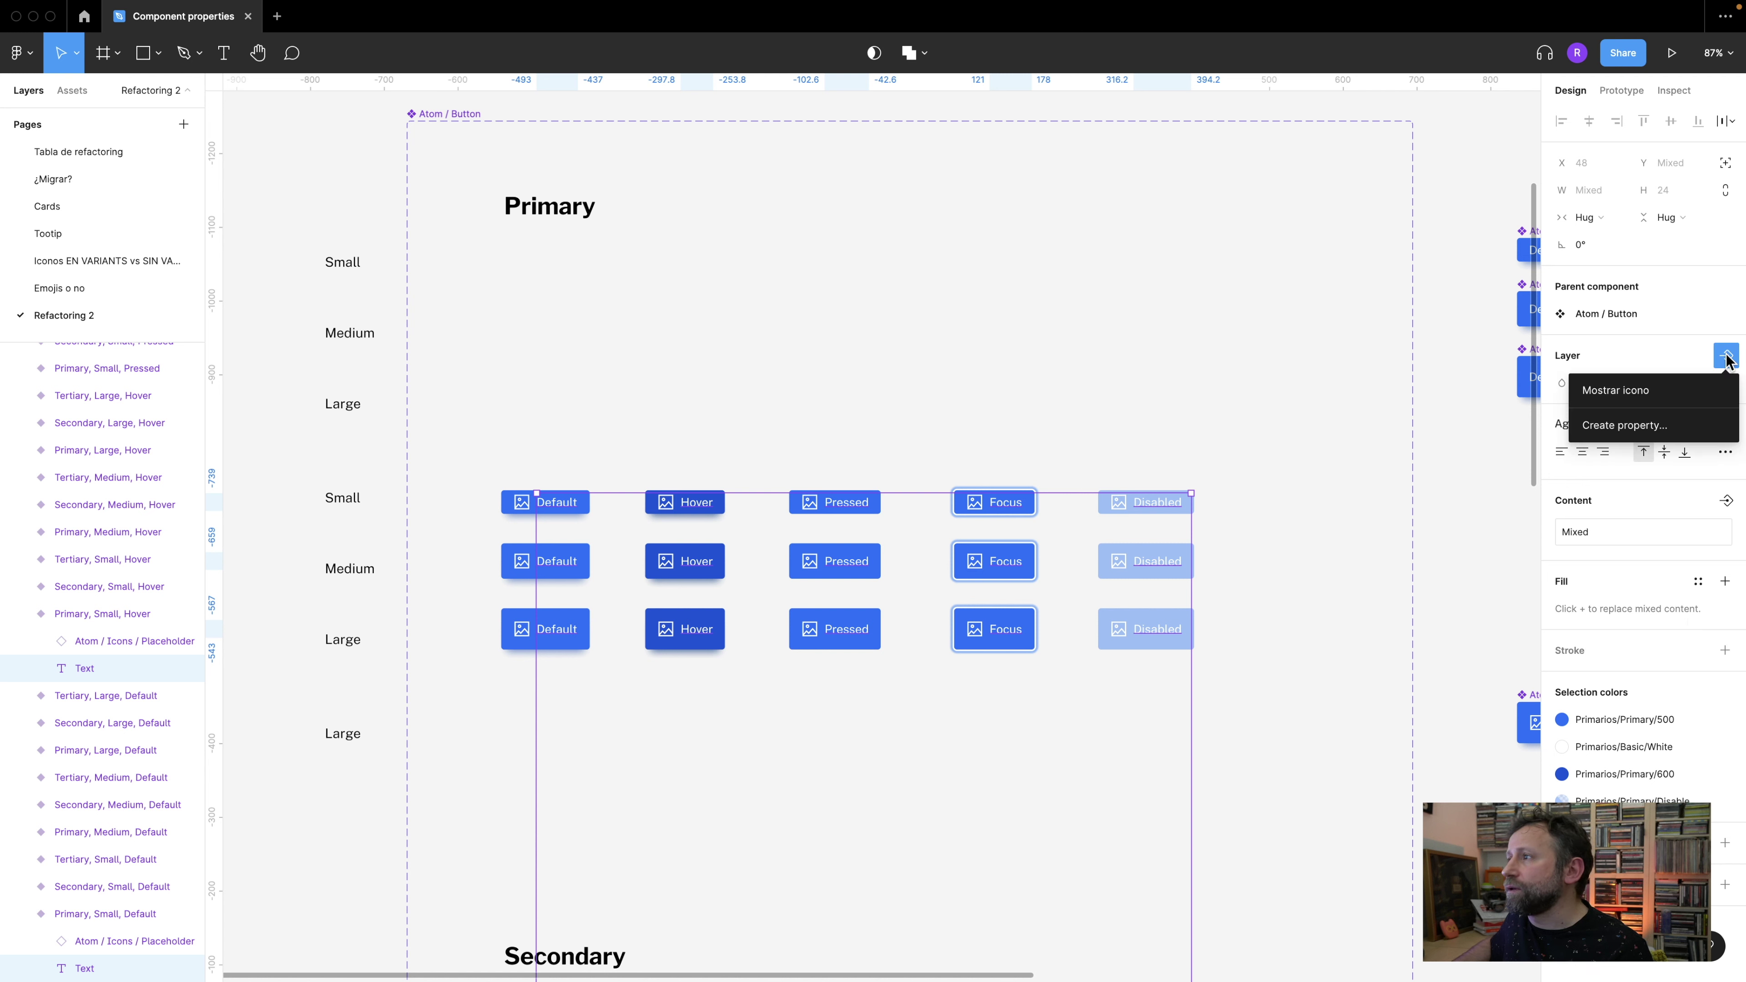
{"action": "left_click", "coordinate": [1624, 426]}
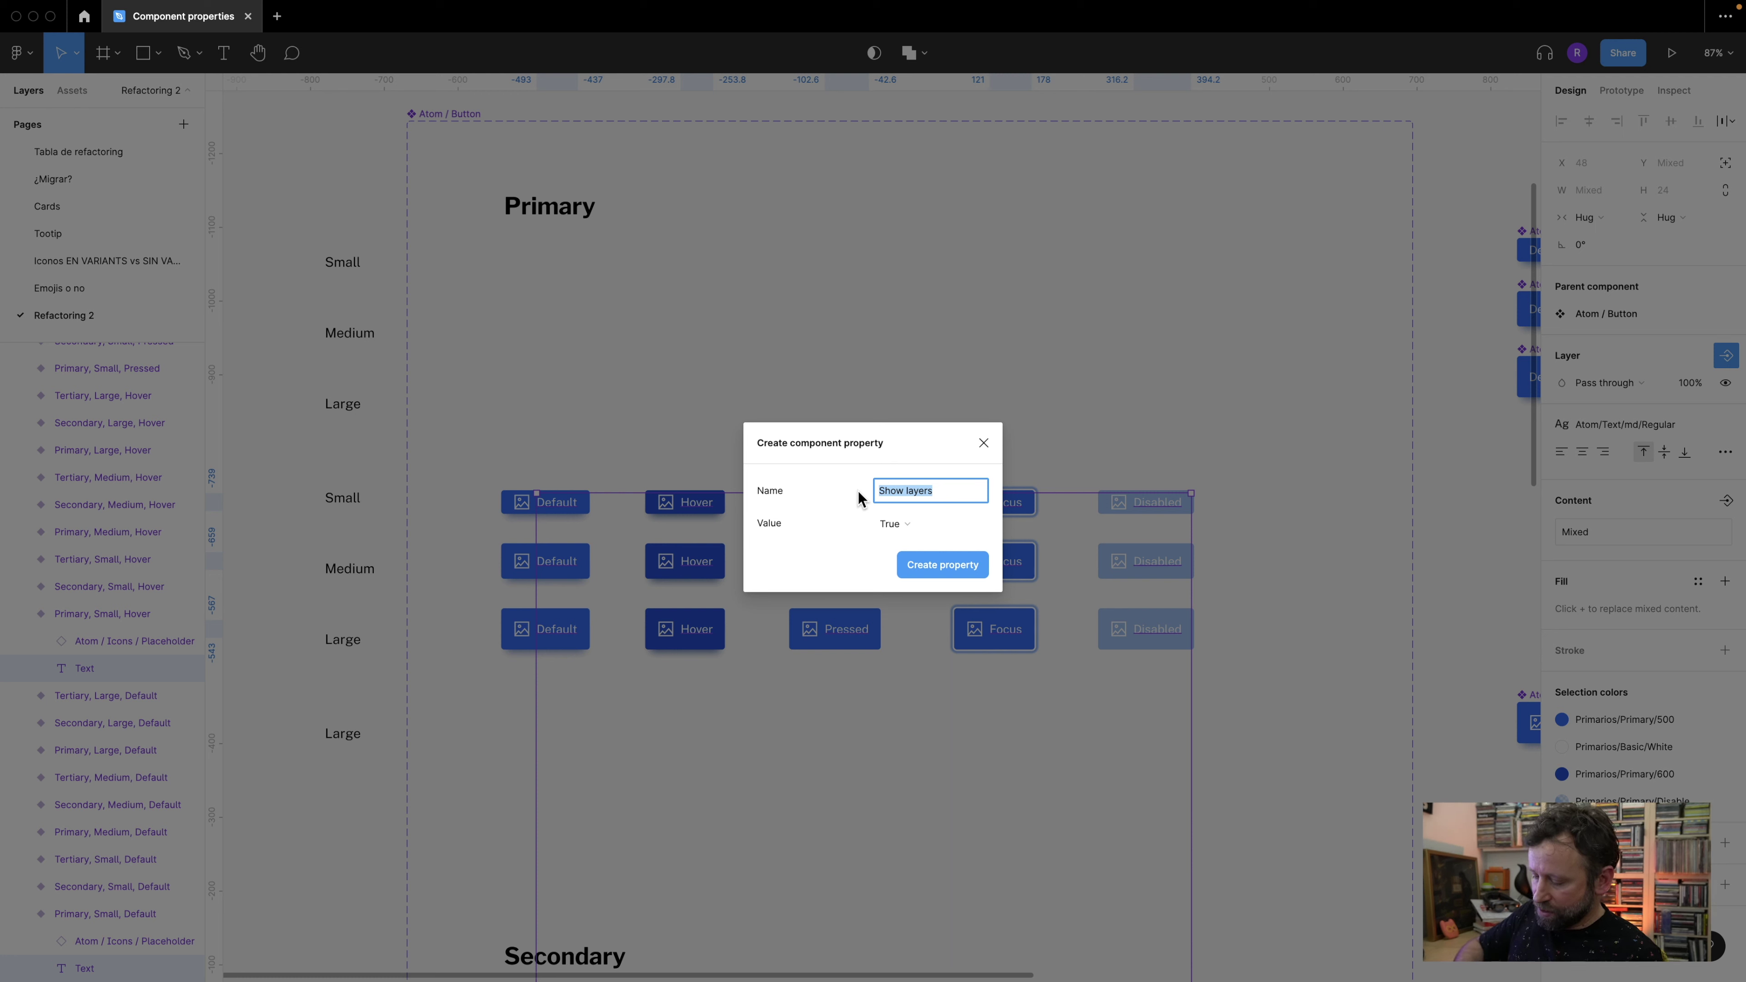
{"action": "type", "text": "Mostrar label"}
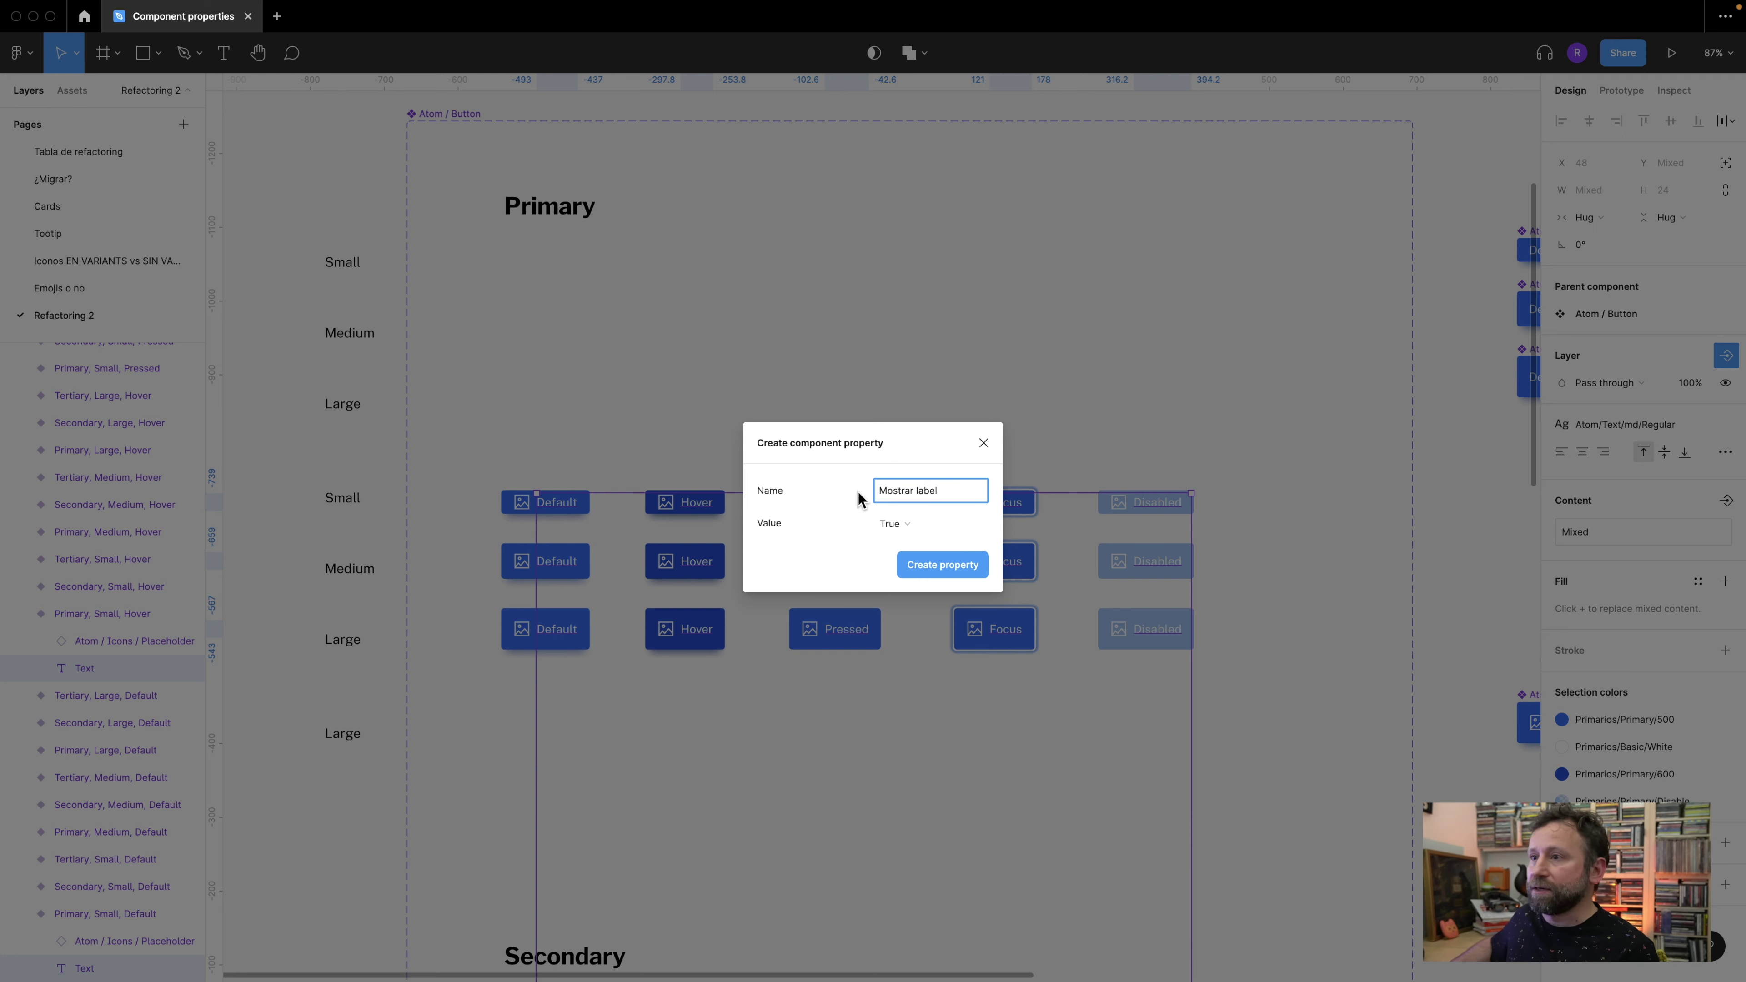
{"action": "left_click", "coordinate": [948, 567]}
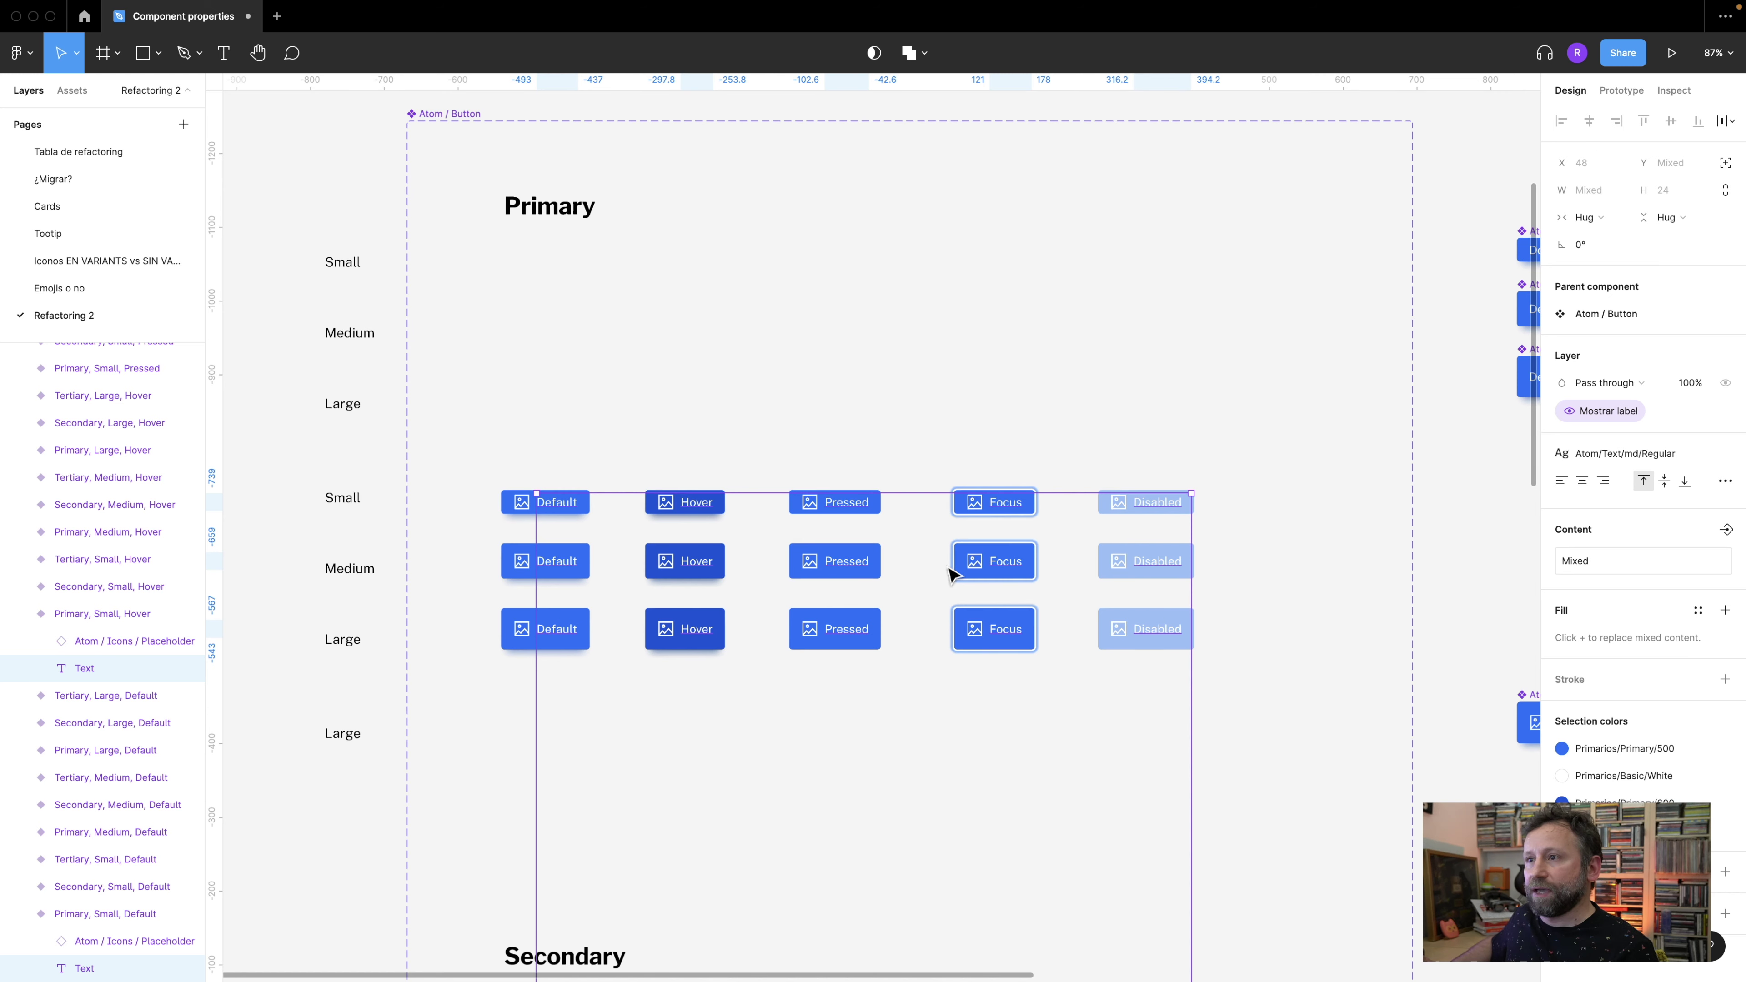
- Test Mostrar icono and Mostrar label on the placed button instance by switching both off and on again
{"action": "left_click", "coordinate": [903, 327]}
{"action": "left_click_drag", "start_coordinate": [912, 245], "coordinate": [861, 760]}
{"action": "scroll", "coordinate": [806, 366], "scroll_direction": "right", "scroll_amount": 3}
{"action": "scroll", "coordinate": [760, 272], "scroll_direction": "up", "scroll_amount": 3}
{"action": "scroll", "coordinate": [762, 272], "scroll_direction": "up", "scroll_amount": 4}
{"action": "left_click", "coordinate": [762, 274]}
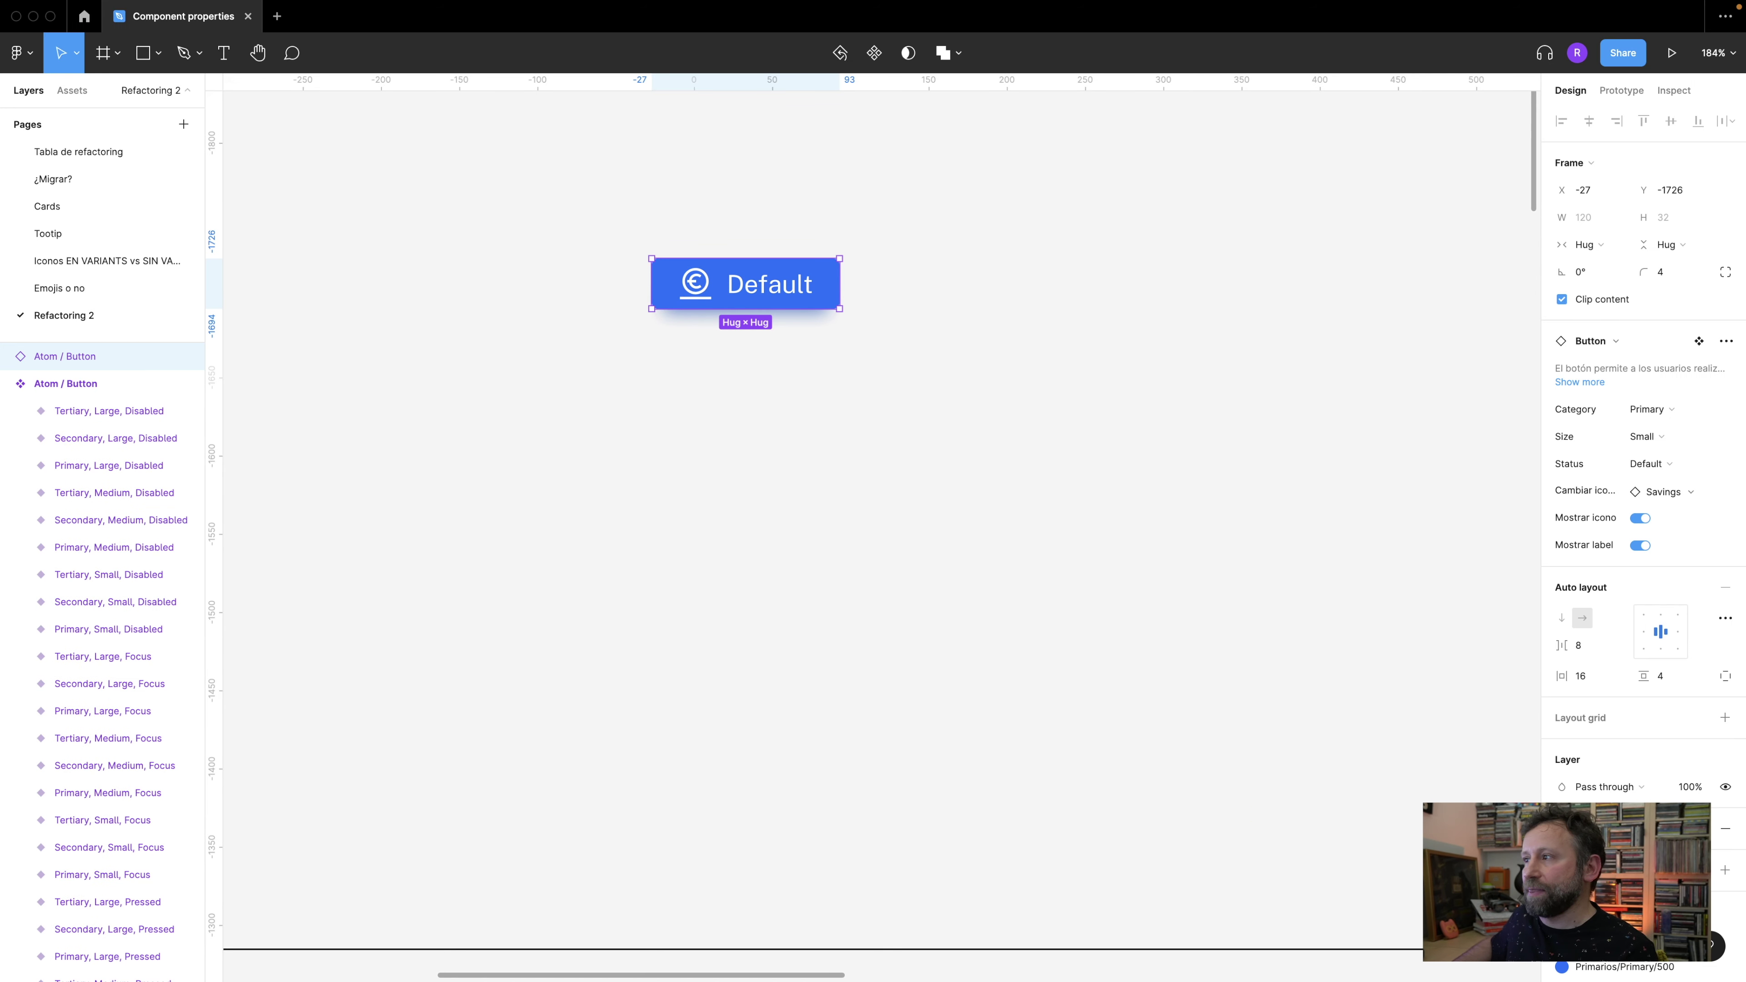
{"action": "left_click", "coordinate": [1640, 519]}
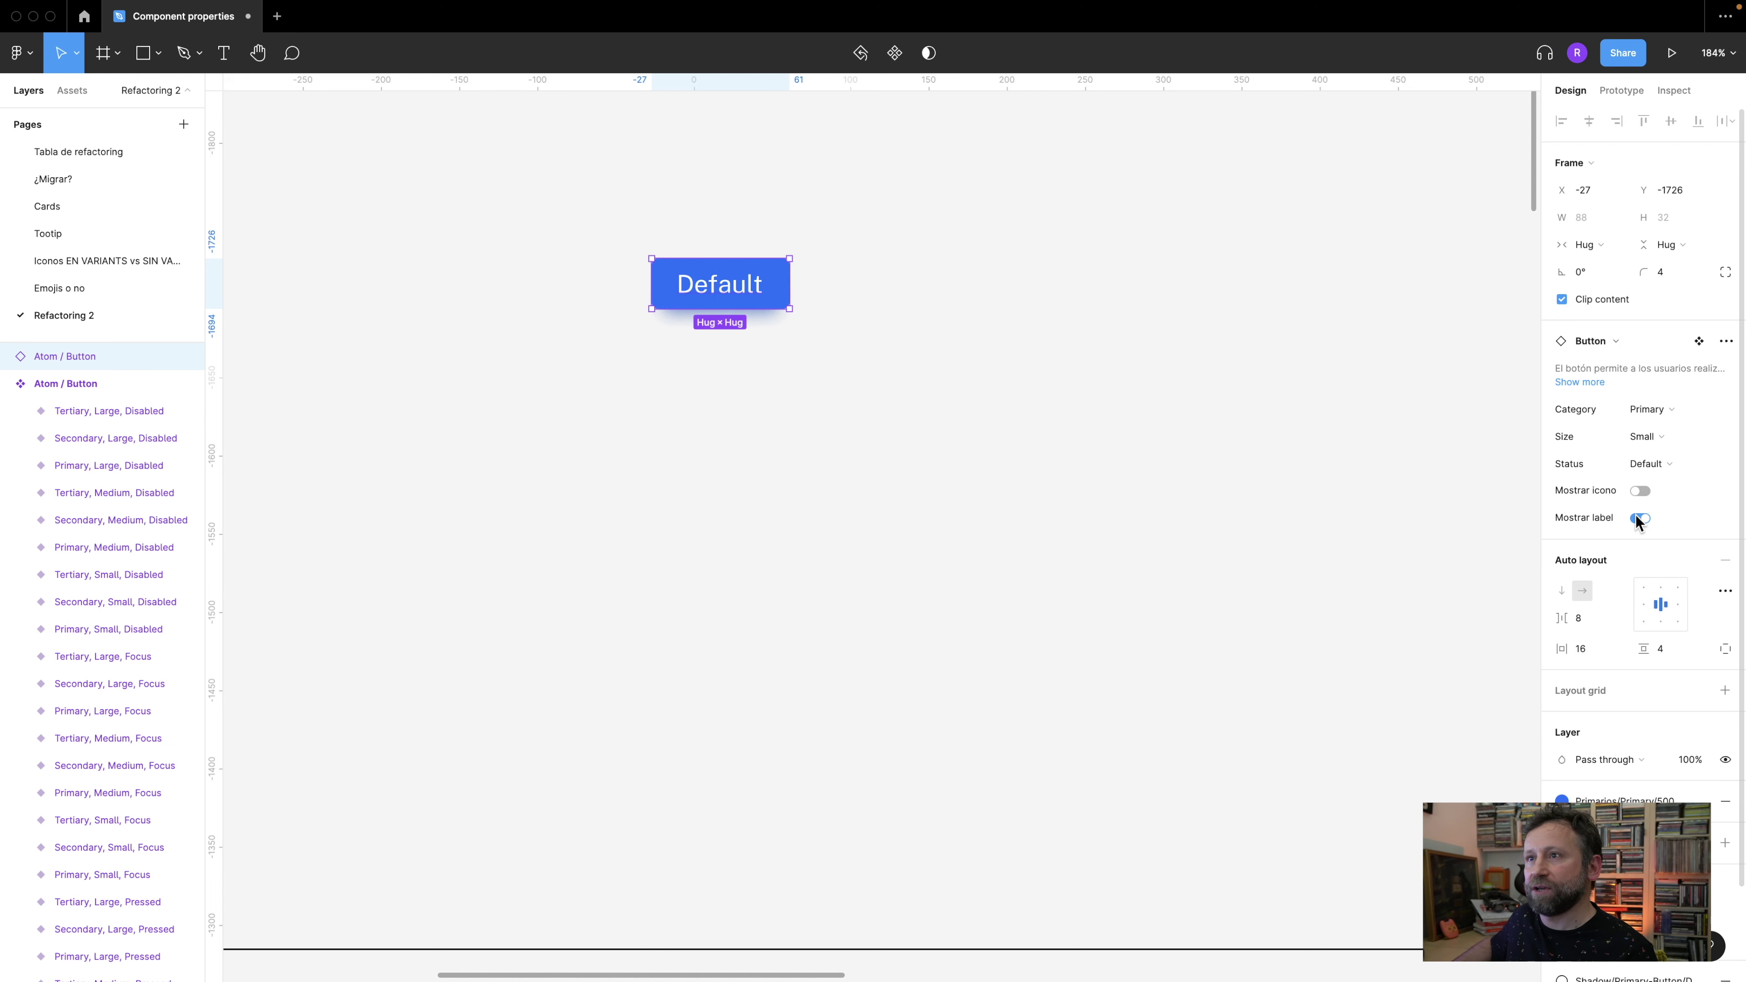
{"action": "left_click", "coordinate": [1640, 519]}
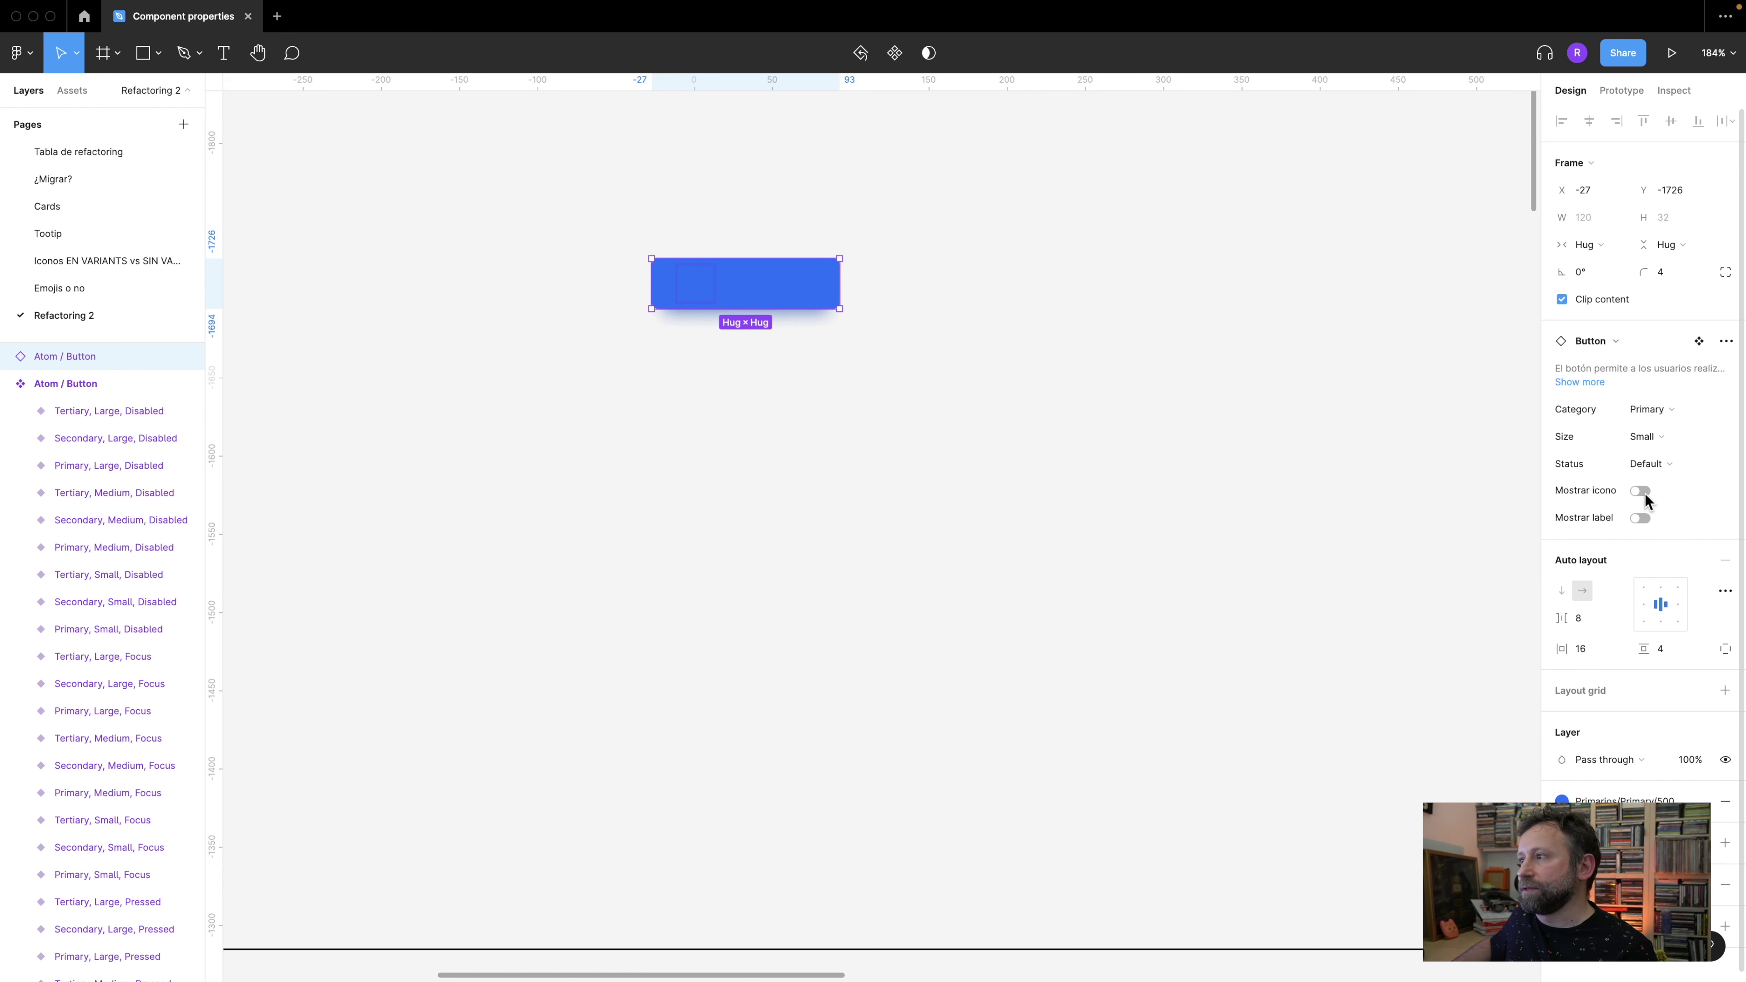
{"action": "left_click", "coordinate": [1641, 491]}
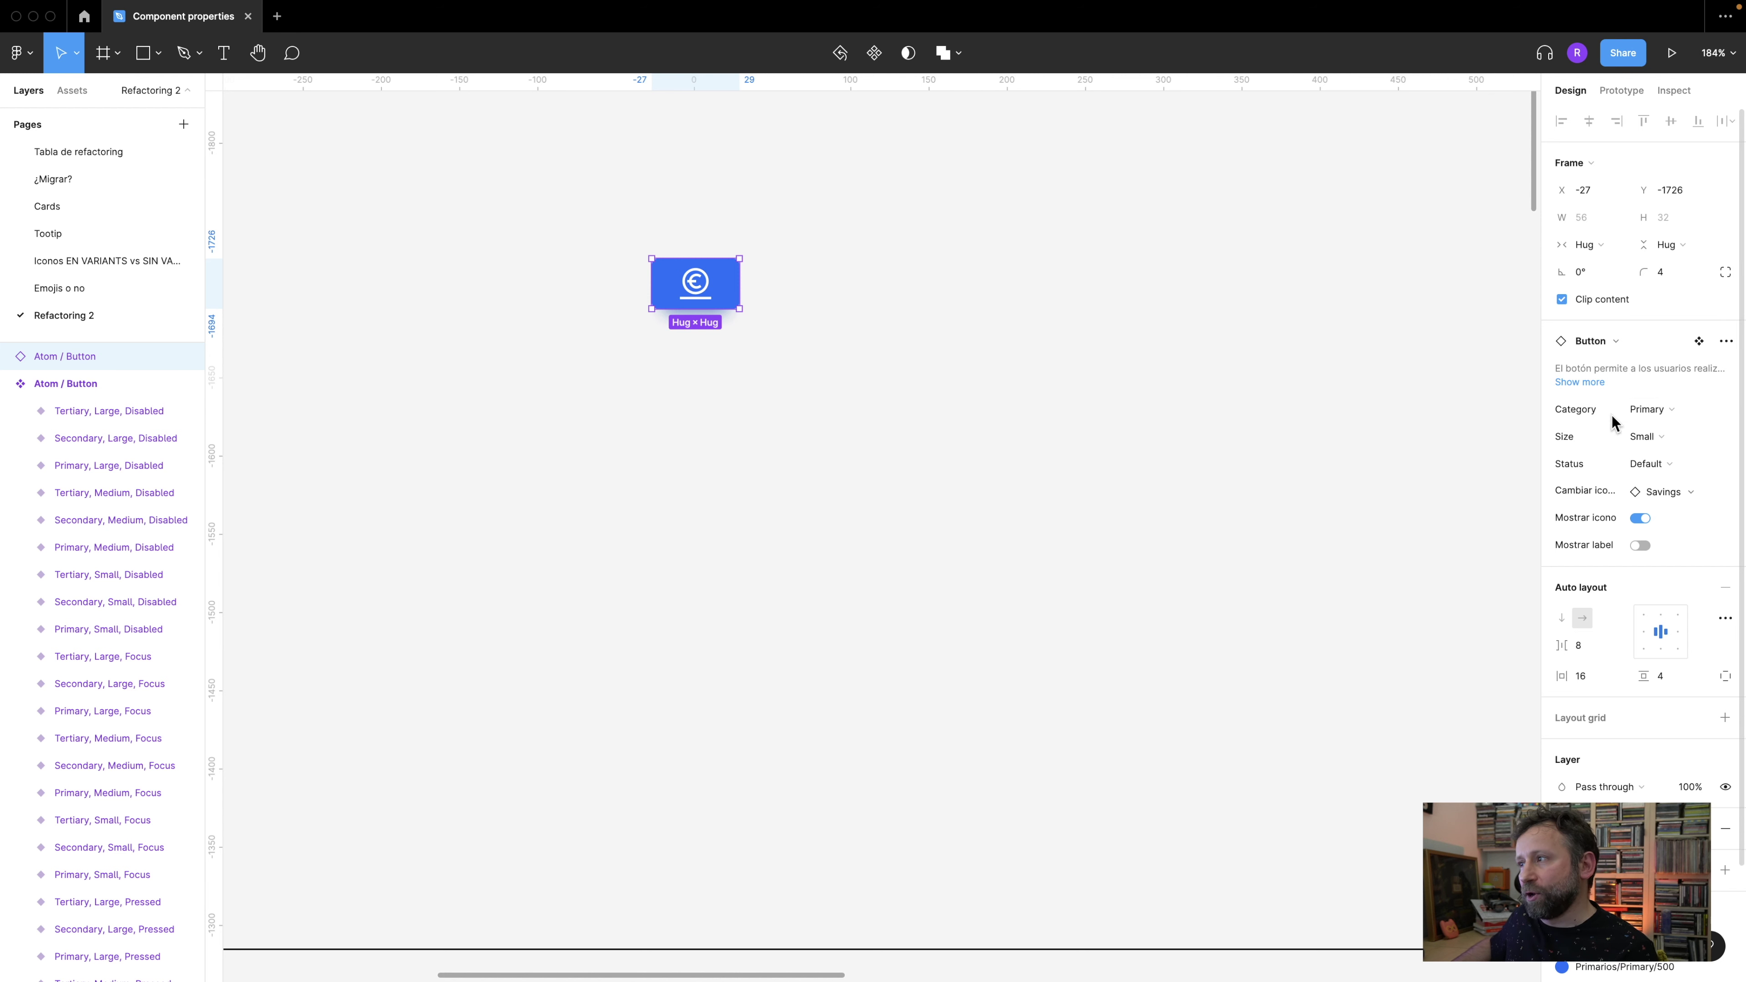
{"action": "left_click", "coordinate": [1642, 545]}
- Set the placed button instance to Category Secondary and Status Focus, and swap its icon to Sms-assistant
{"action": "left_click", "coordinate": [1657, 410]}
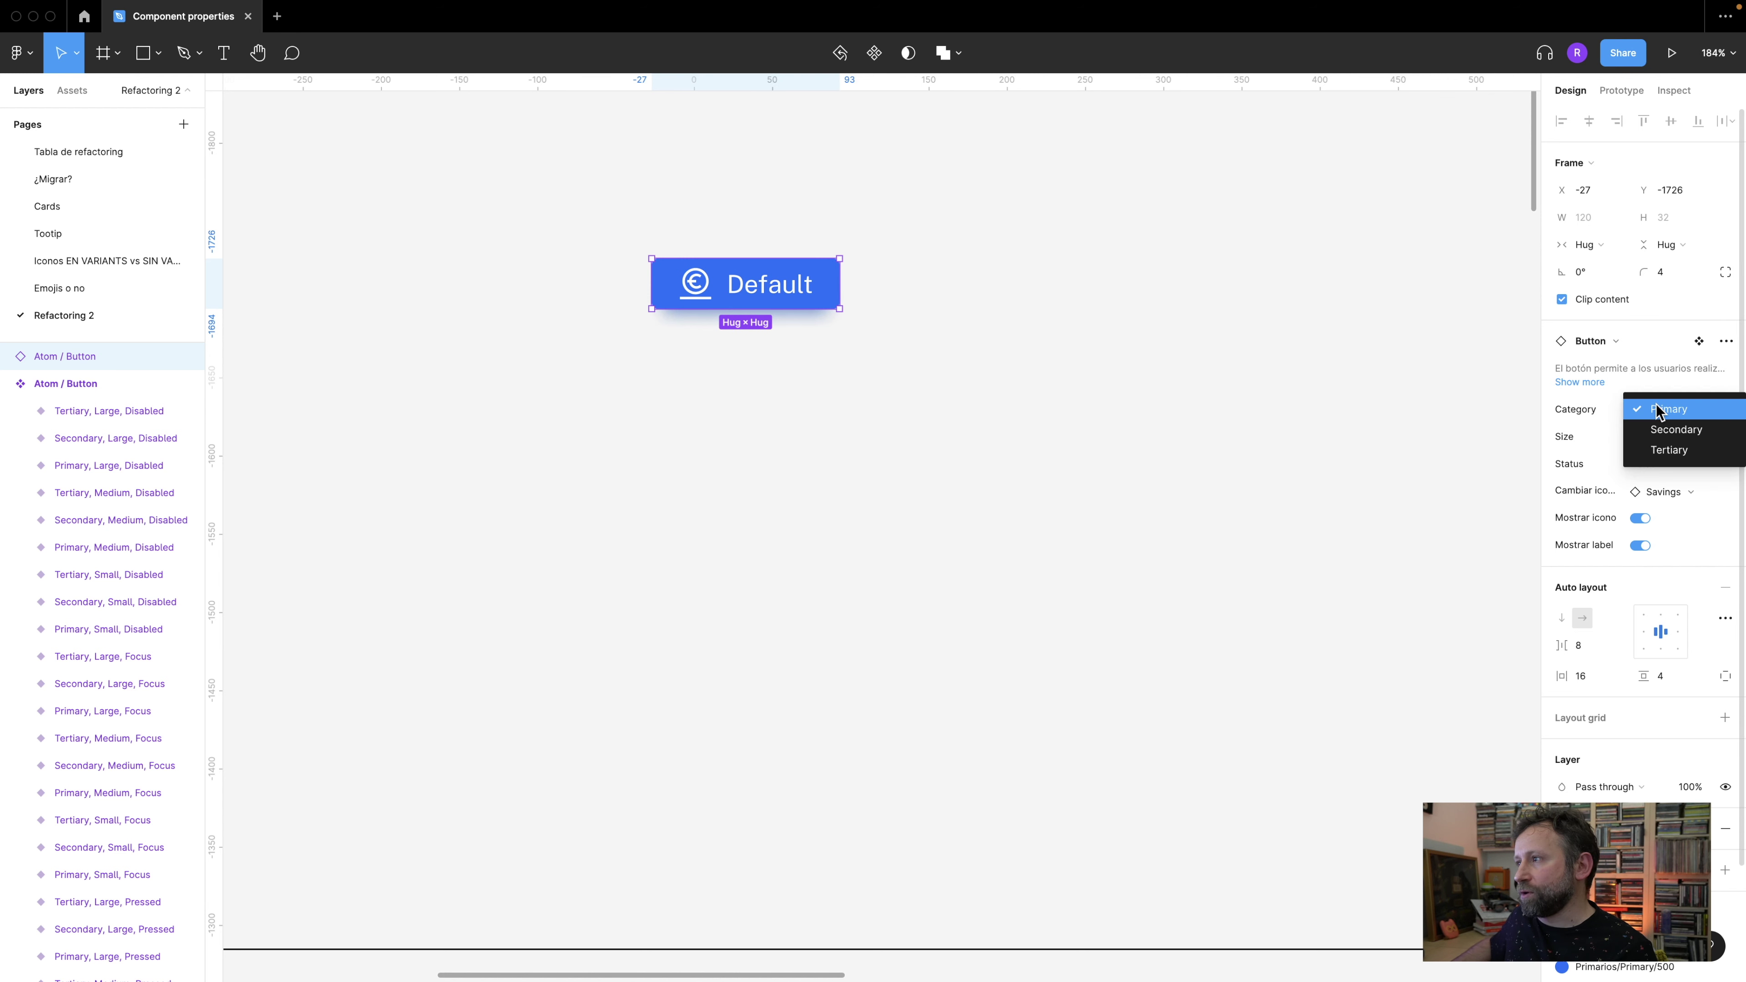
{"action": "left_click", "coordinate": [1657, 431]}
{"action": "left_click", "coordinate": [1659, 462]}
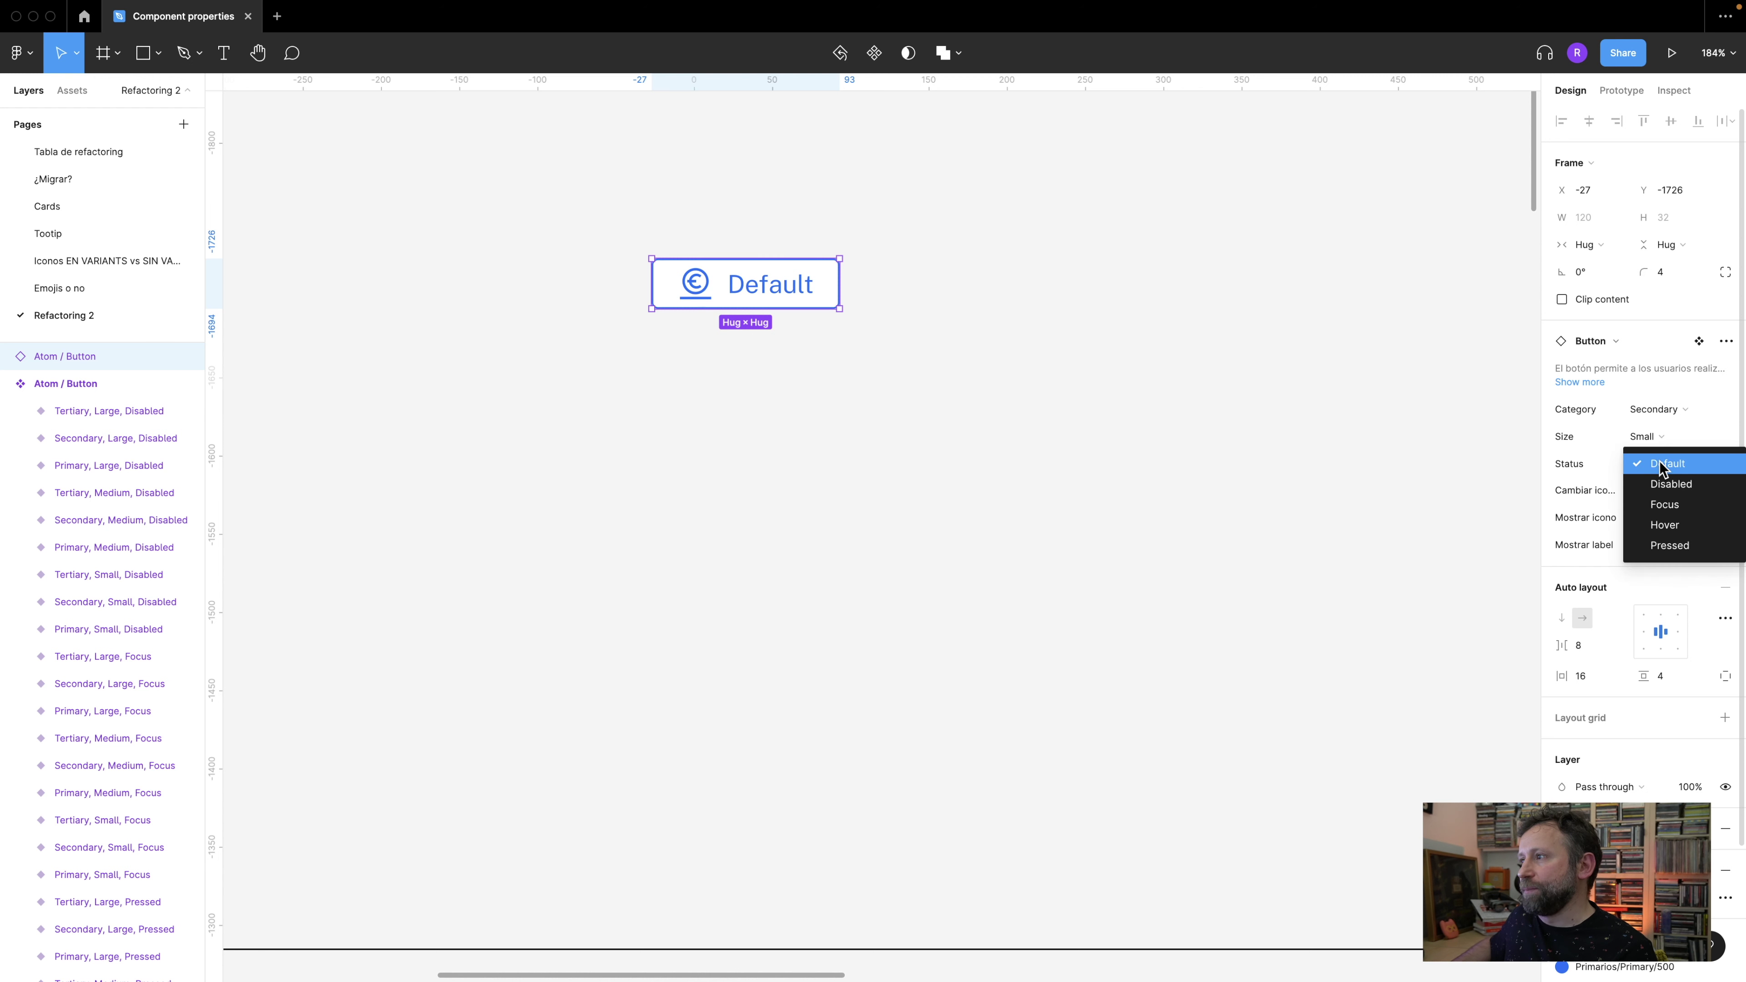
{"action": "left_click", "coordinate": [1667, 504]}
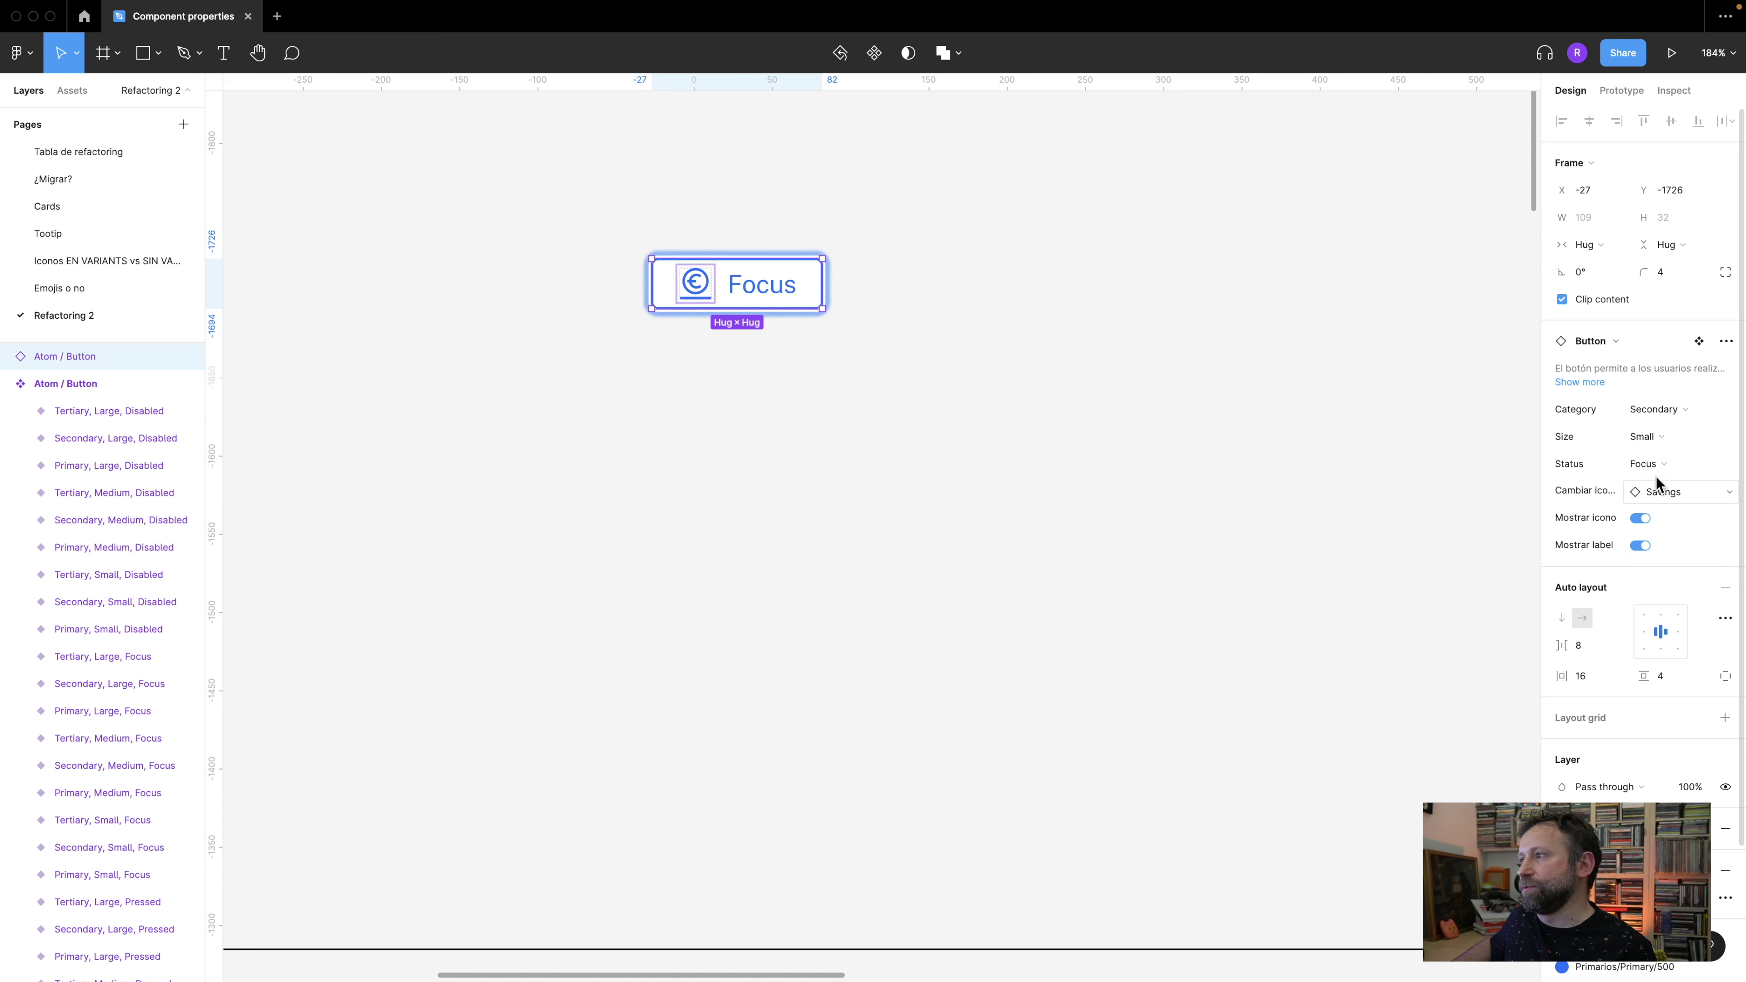
{"action": "left_click", "coordinate": [1654, 489]}
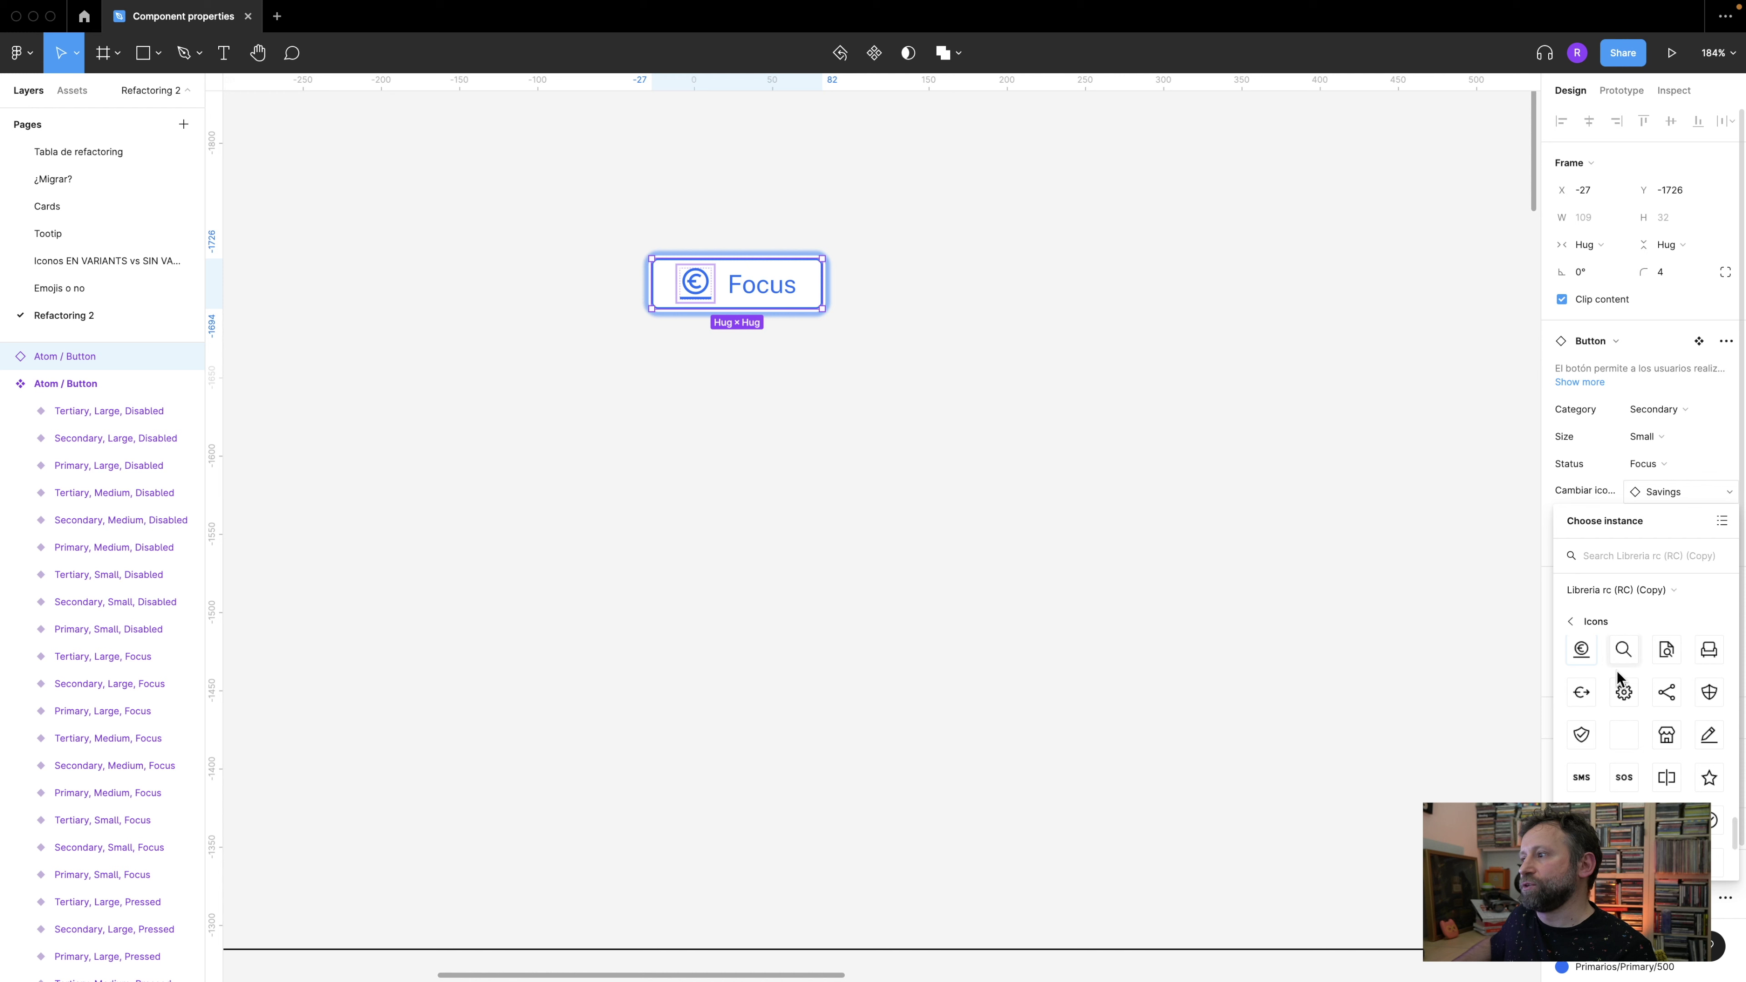
{"action": "left_click", "coordinate": [1584, 779]}
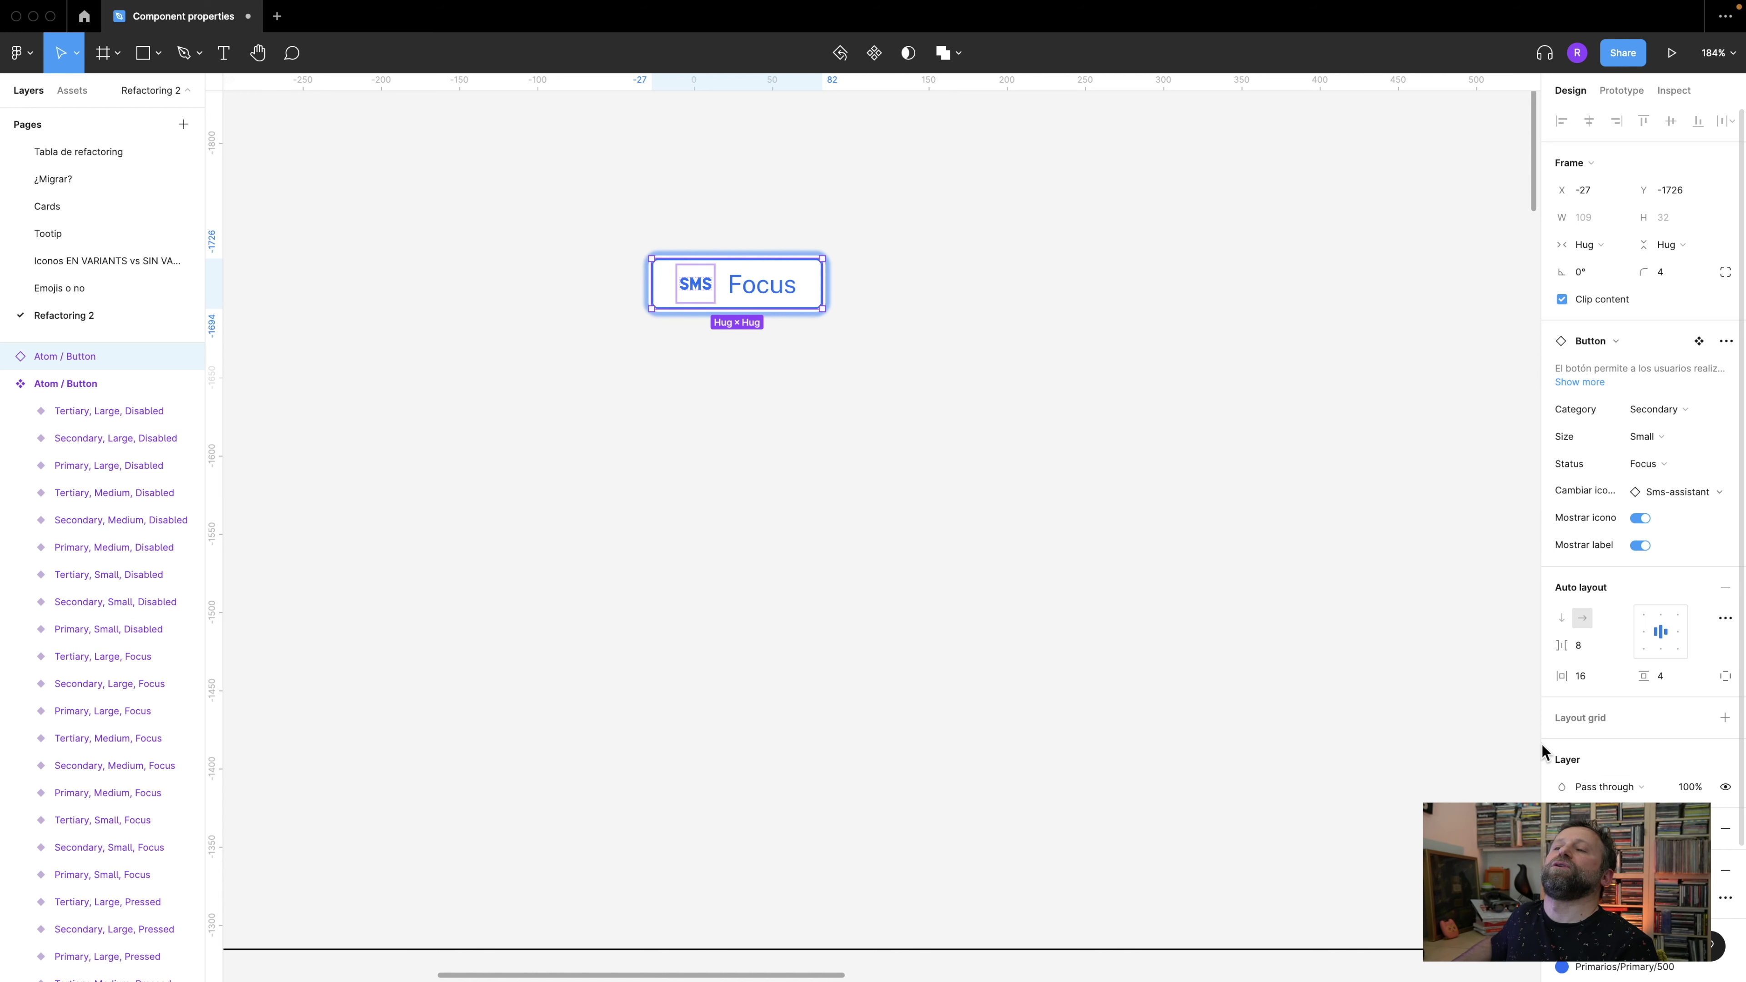
- Review the Atom / Button set beside the separated text-only and icon-only variants, selecting the primary text-only ones
{"action": "left_click", "coordinate": [863, 455]}
{"action": "scroll", "coordinate": [866, 456], "scroll_direction": "down", "scroll_amount": 5}
{"action": "left_click_drag", "start_coordinate": [976, 623], "coordinate": [936, 297]}
{"action": "scroll", "coordinate": [959, 682], "scroll_direction": "down", "scroll_amount": 5}
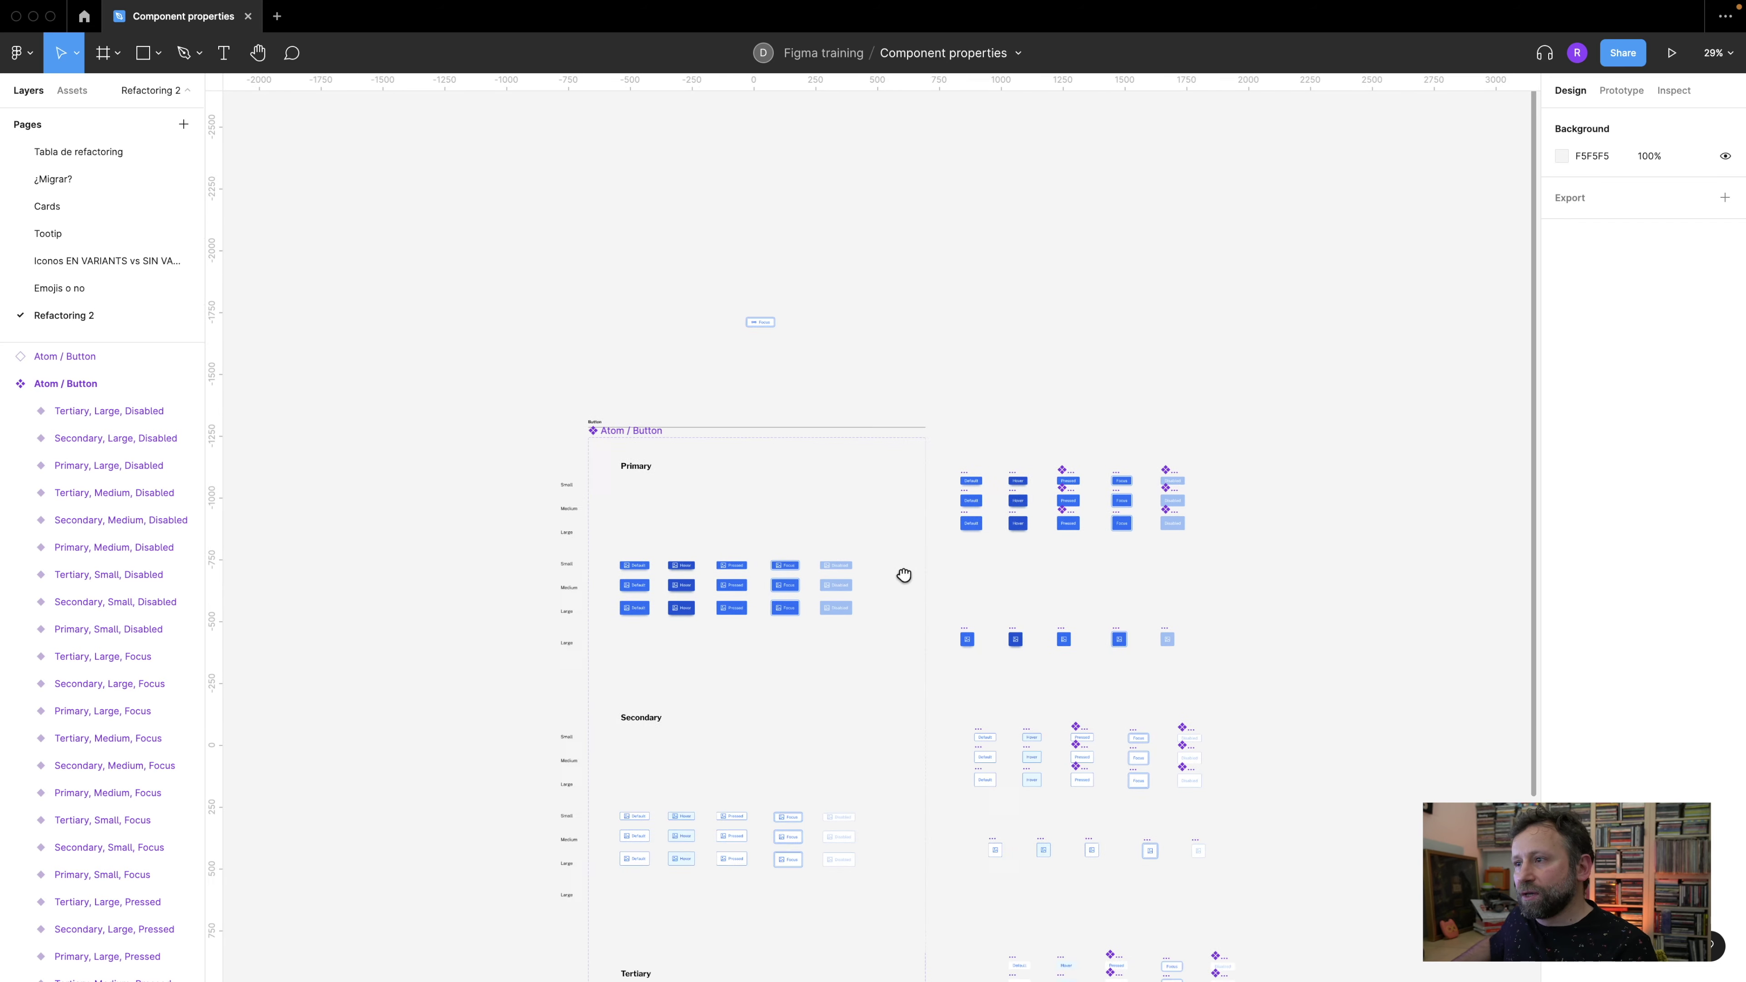
{"action": "left_click_drag", "start_coordinate": [912, 589], "coordinate": [791, 423]}
{"action": "left_click_drag", "start_coordinate": [858, 291], "coordinate": [1080, 632]}
{"action": "left_click_drag", "start_coordinate": [1244, 696], "coordinate": [1189, 546]}
{"action": "left_click_drag", "start_coordinate": [806, 159], "coordinate": [1099, 277]}
{"action": "mouse_move", "coordinate": [1162, 487]}
{"action": "left_mouse_down"}
{"action": "mouse_move", "coordinate": [1153, 366]}
{"action": "mouse_move", "coordinate": [1165, 514]}
{"action": "left_mouse_up"}
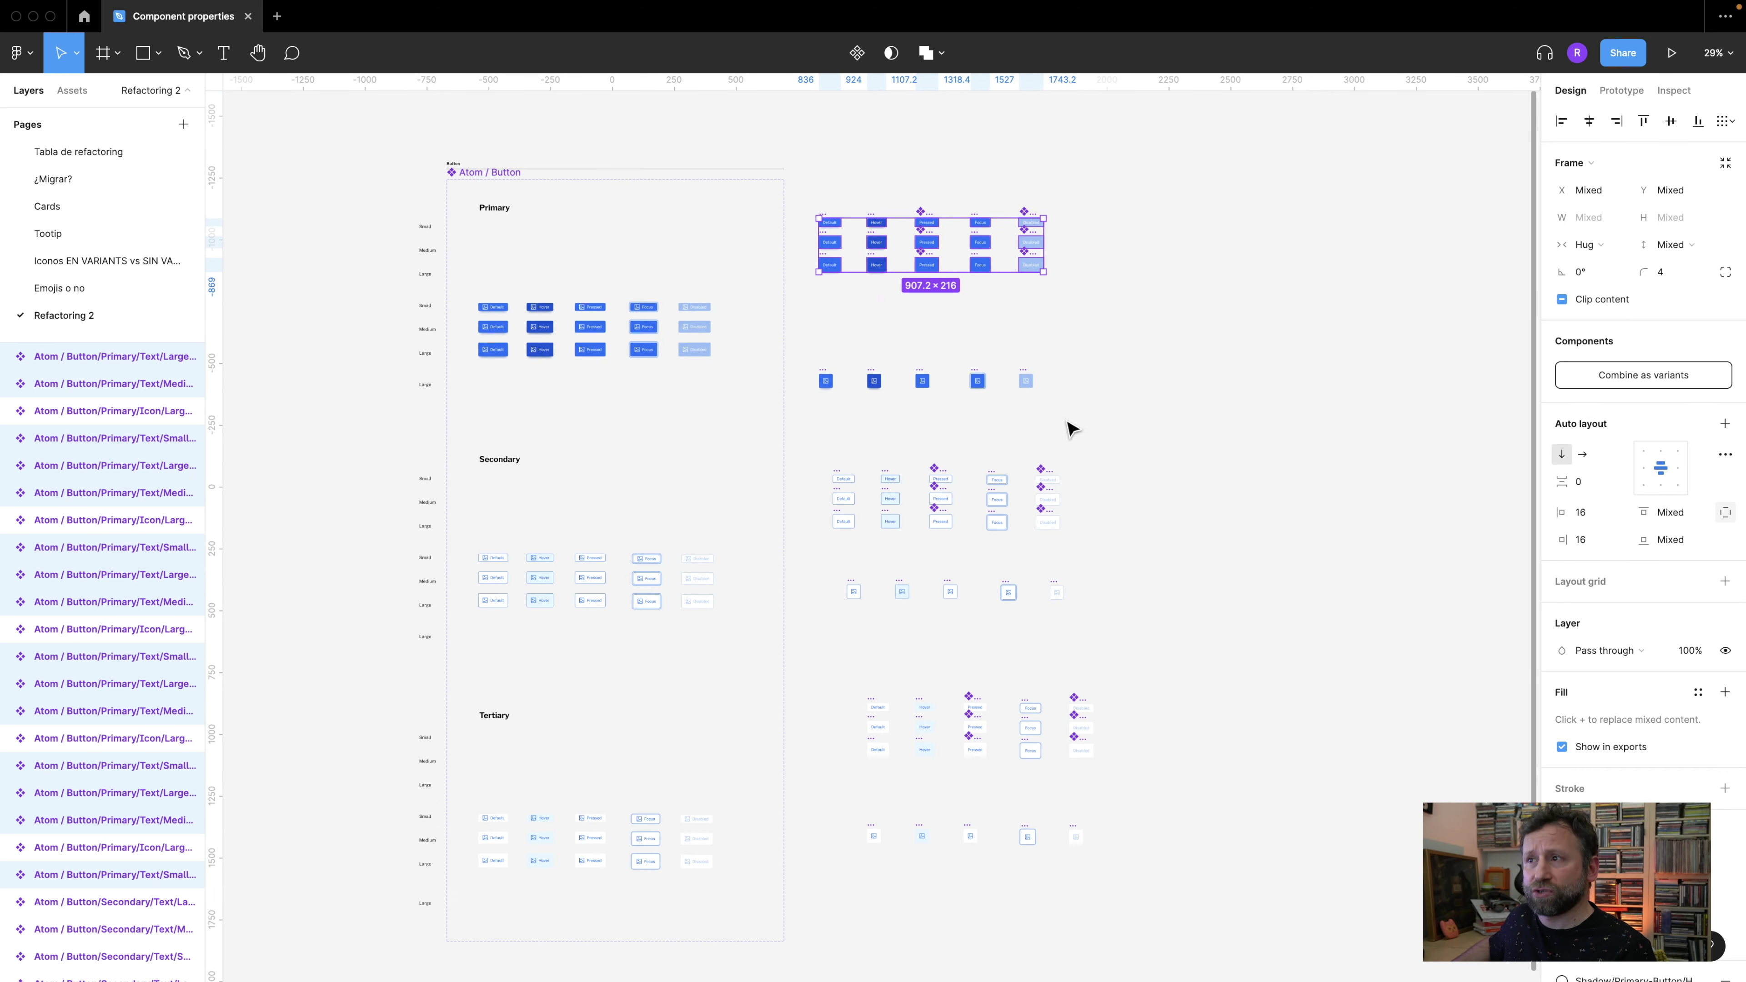
- Inspect the properties, label and icon layers of the placed button instance, and view it with the whole Atom / Button set
{"action": "scroll", "coordinate": [1070, 428], "scroll_direction": "left", "scroll_amount": 8}
{"action": "scroll", "coordinate": [818, 405], "scroll_direction": "up", "scroll_amount": 3}
{"action": "scroll", "coordinate": [818, 410], "scroll_direction": "up", "scroll_amount": 3}
{"action": "left_click_drag", "start_coordinate": [889, 175], "coordinate": [873, 556]}
{"action": "left_click", "coordinate": [954, 246]}
{"action": "scroll", "coordinate": [957, 248], "scroll_direction": "up", "scroll_amount": 7}
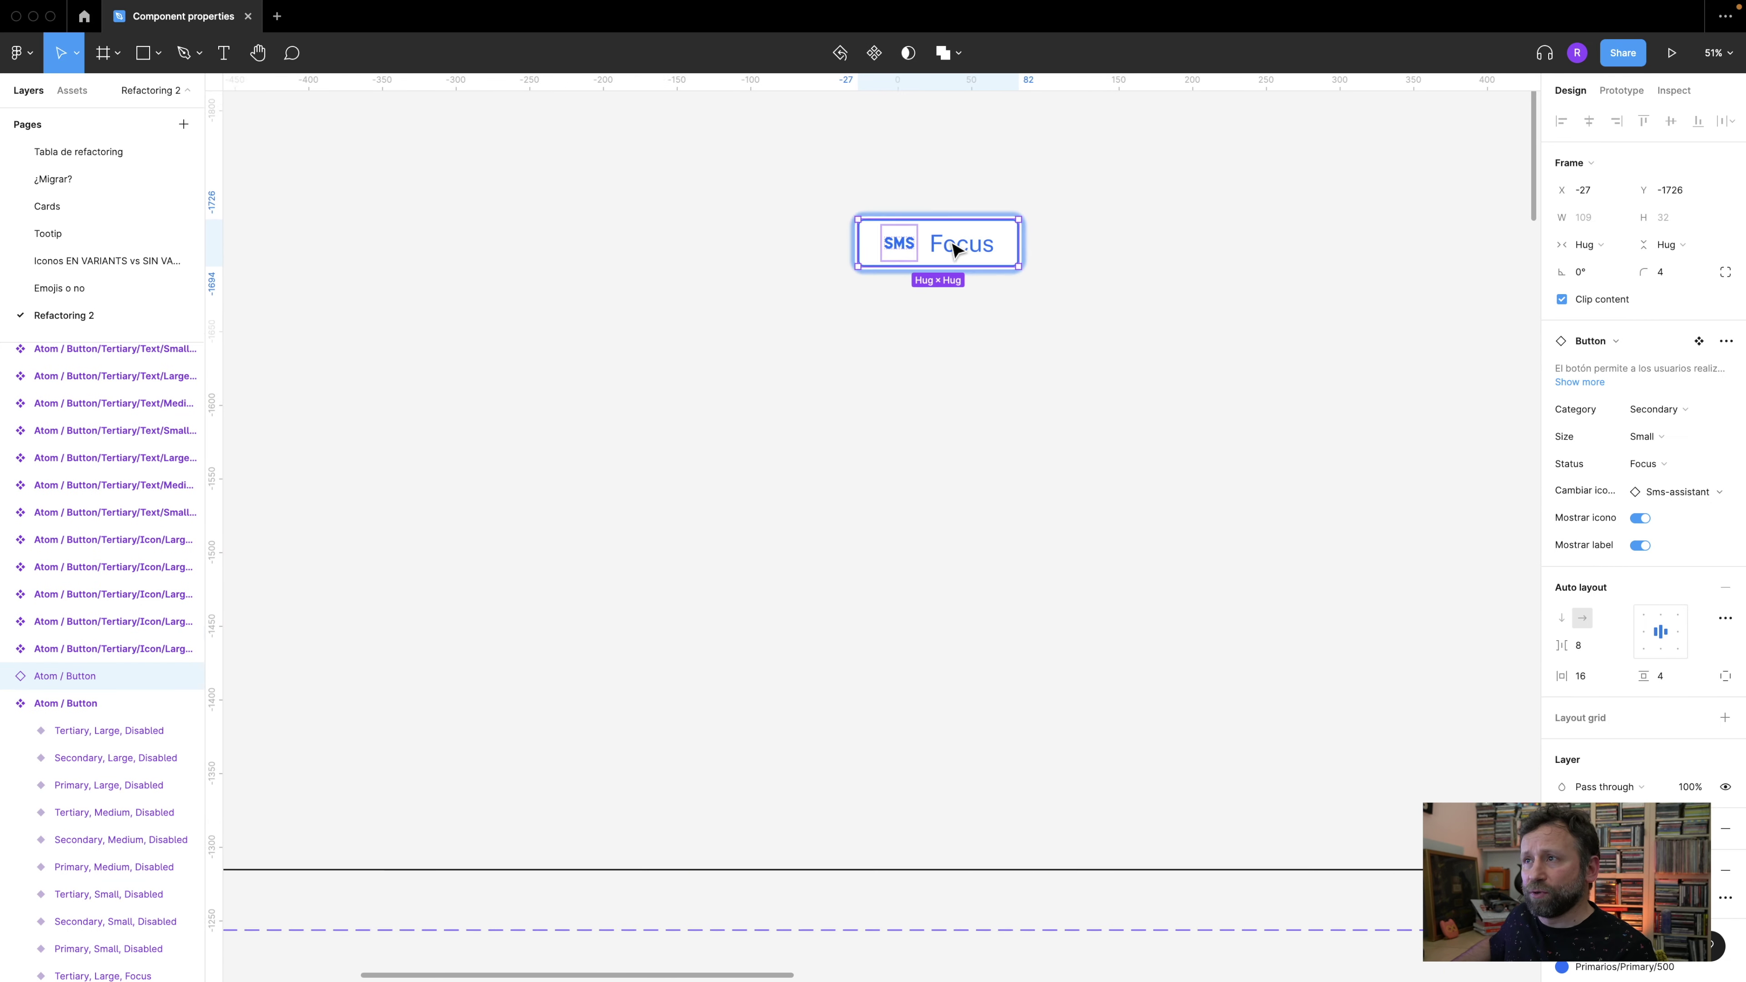
{"action": "scroll", "coordinate": [955, 248], "scroll_direction": "up", "scroll_amount": 3}
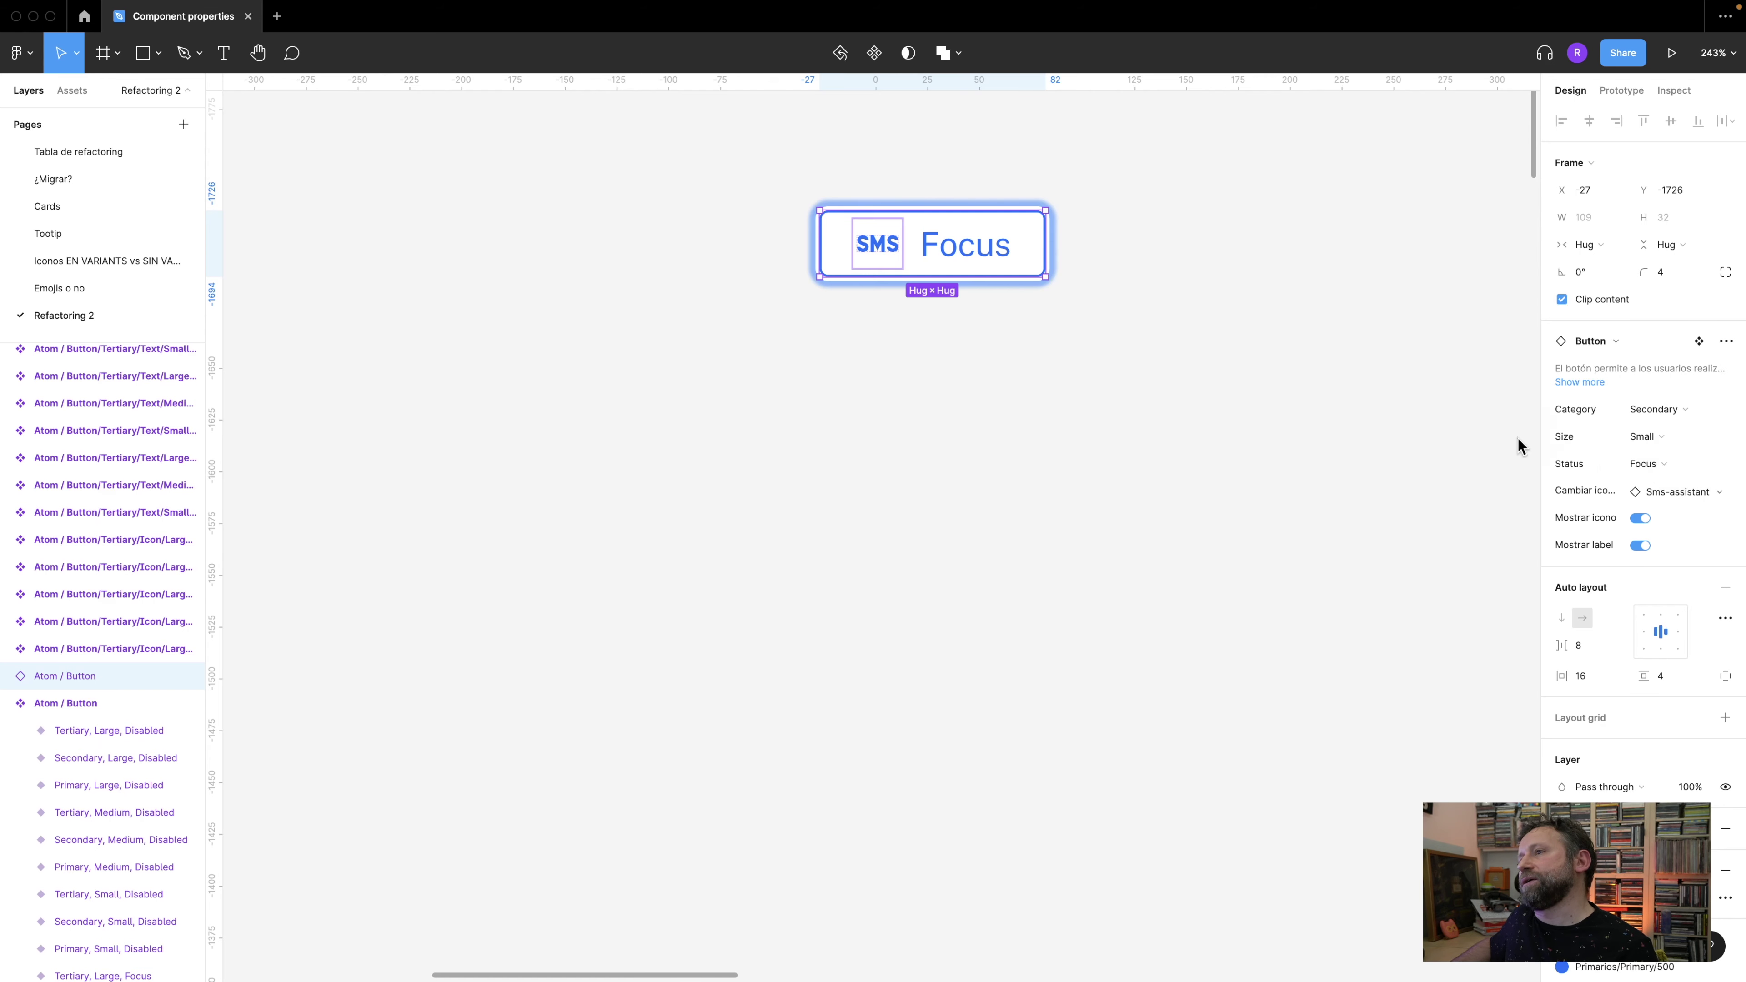
{"action": "double_click", "coordinate": [995, 260]}
{"action": "left_click", "coordinate": [875, 248], "text": "super"}
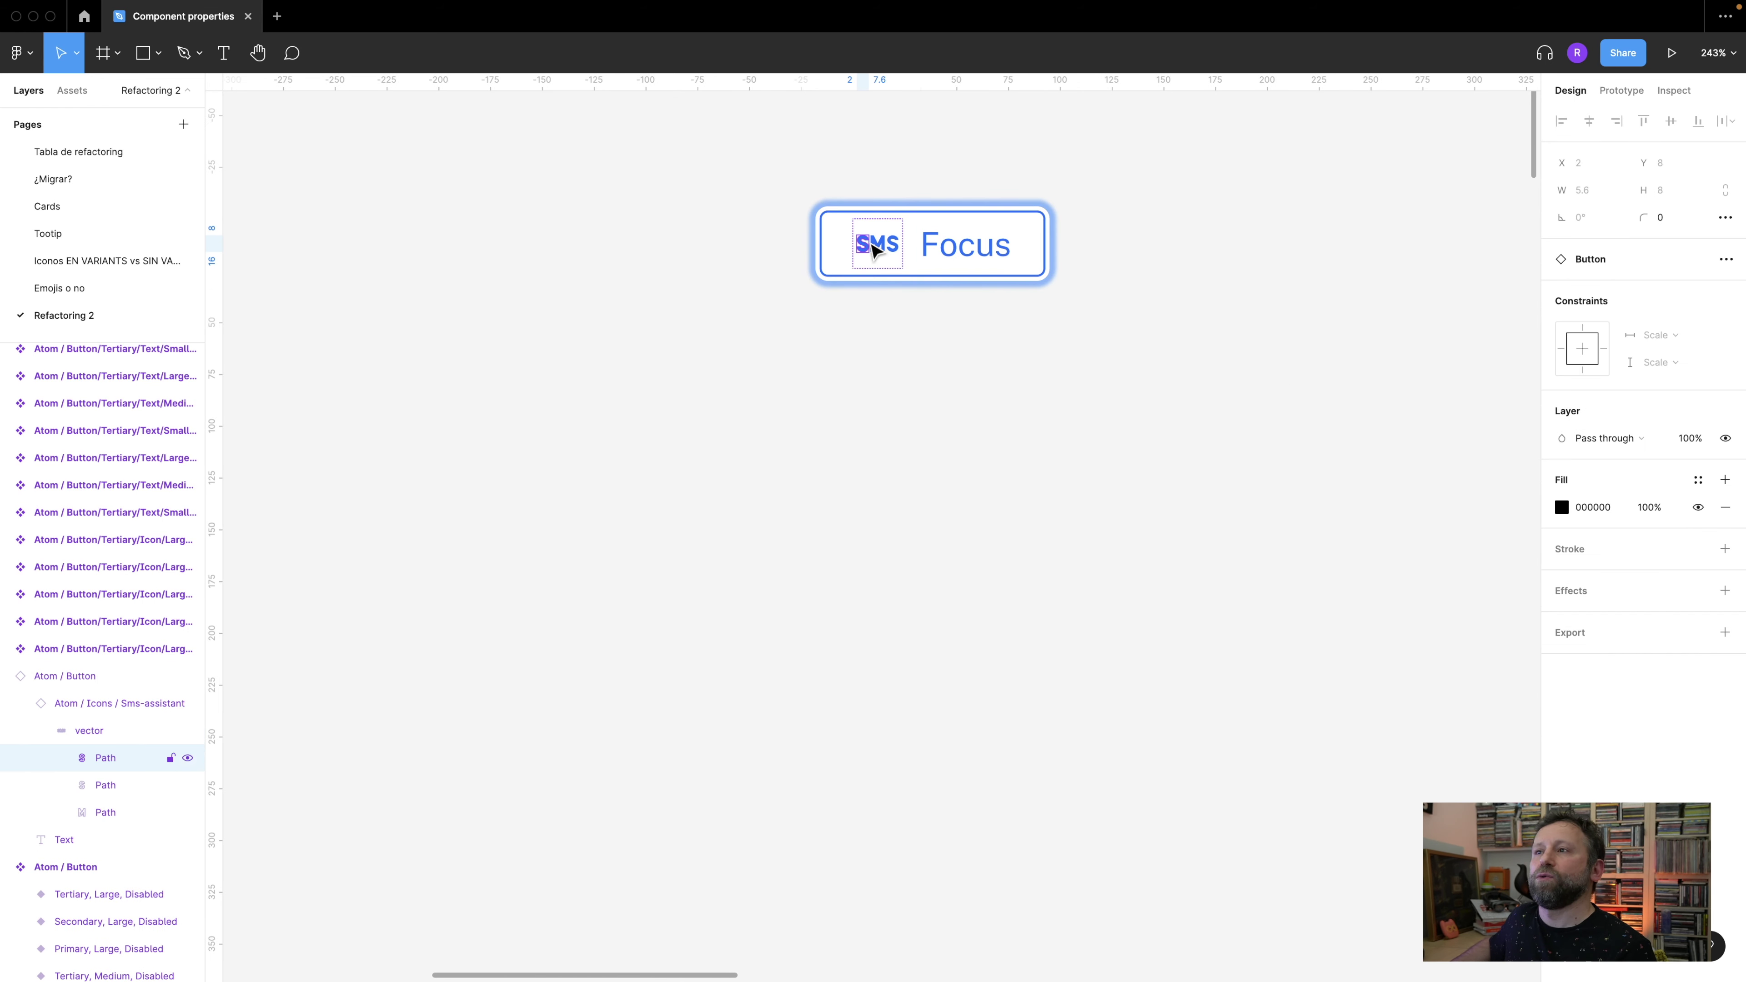
{"action": "left_click", "coordinate": [1013, 355]}
{"action": "left_click", "coordinate": [993, 233]}
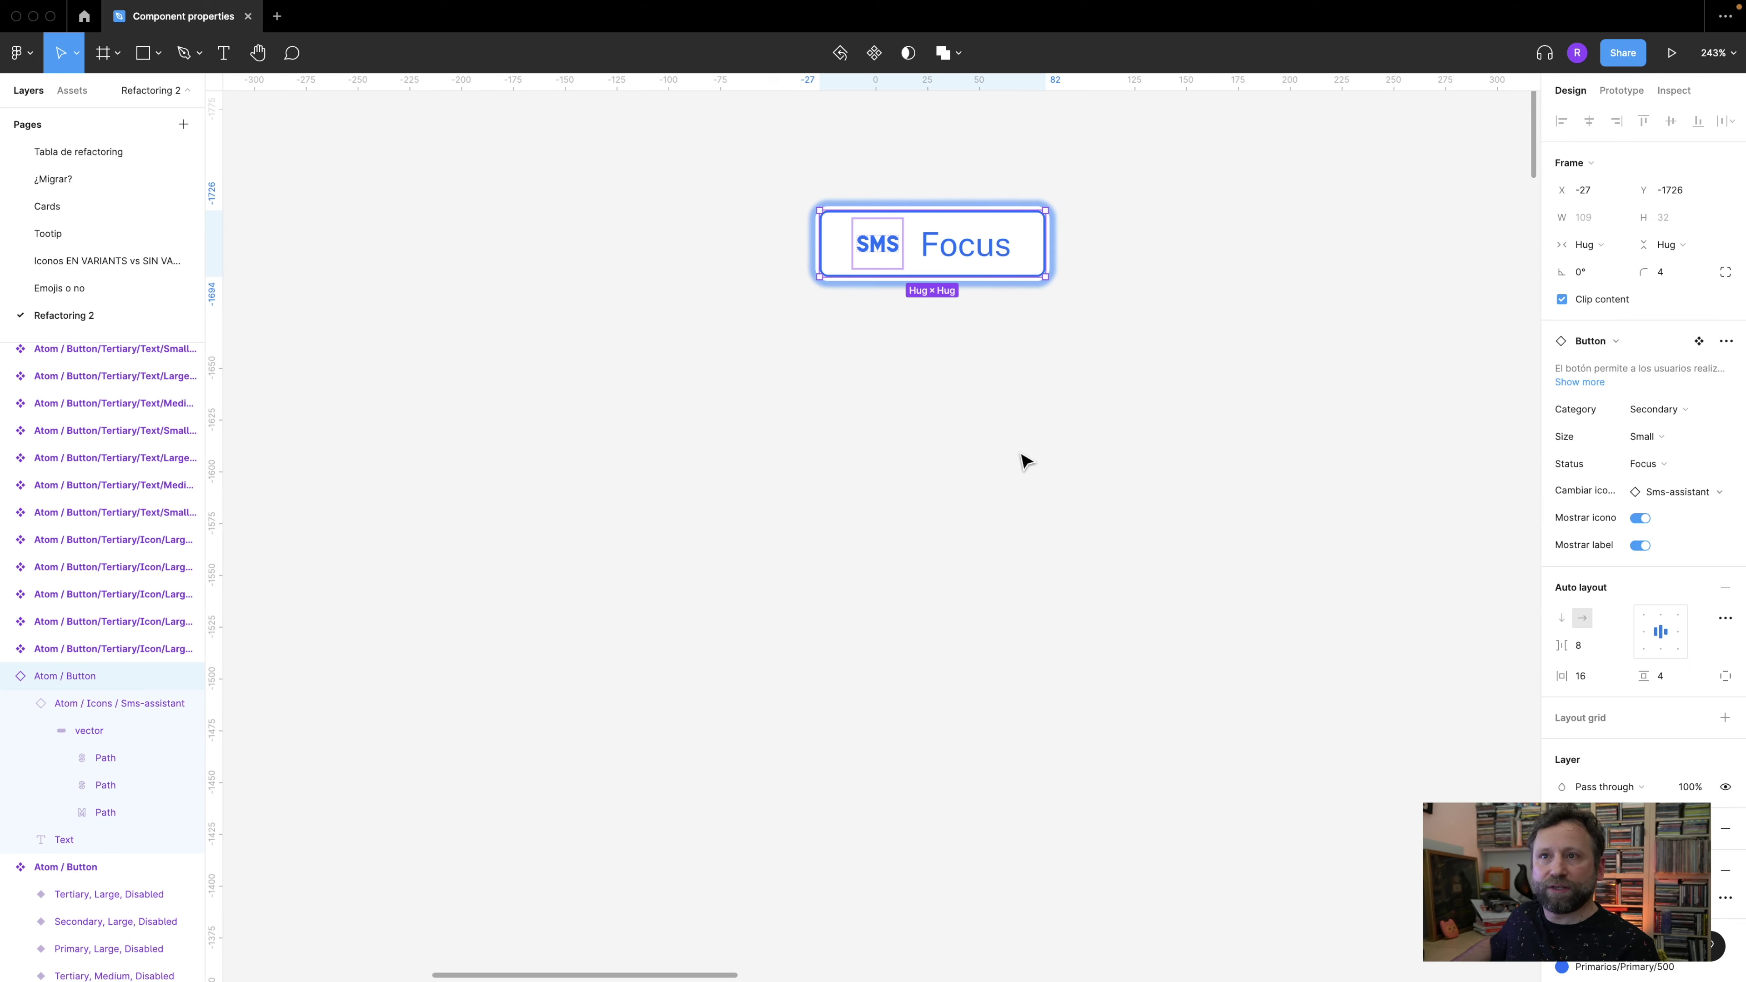
{"action": "scroll", "coordinate": [1021, 460], "scroll_direction": "down", "scroll_amount": 10}
{"action": "left_click_drag", "start_coordinate": [1179, 500], "coordinate": [865, 320]}
{"action": "scroll", "coordinate": [939, 437], "scroll_direction": "down", "scroll_amount": 6}
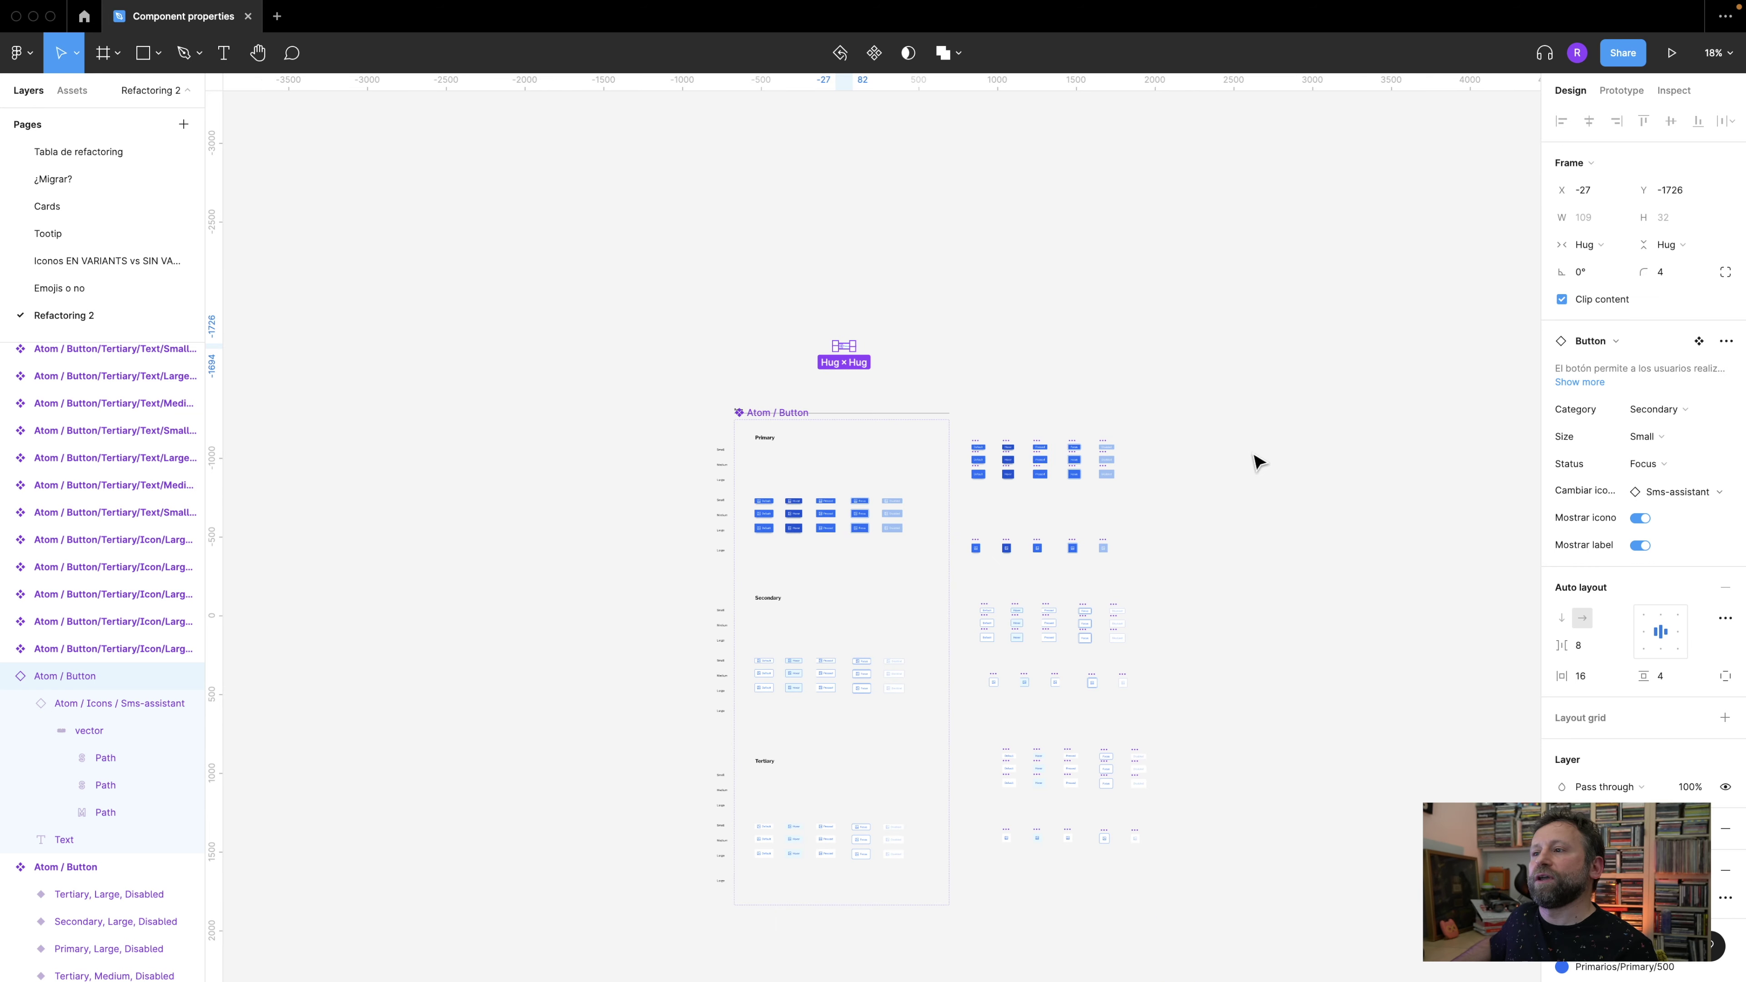